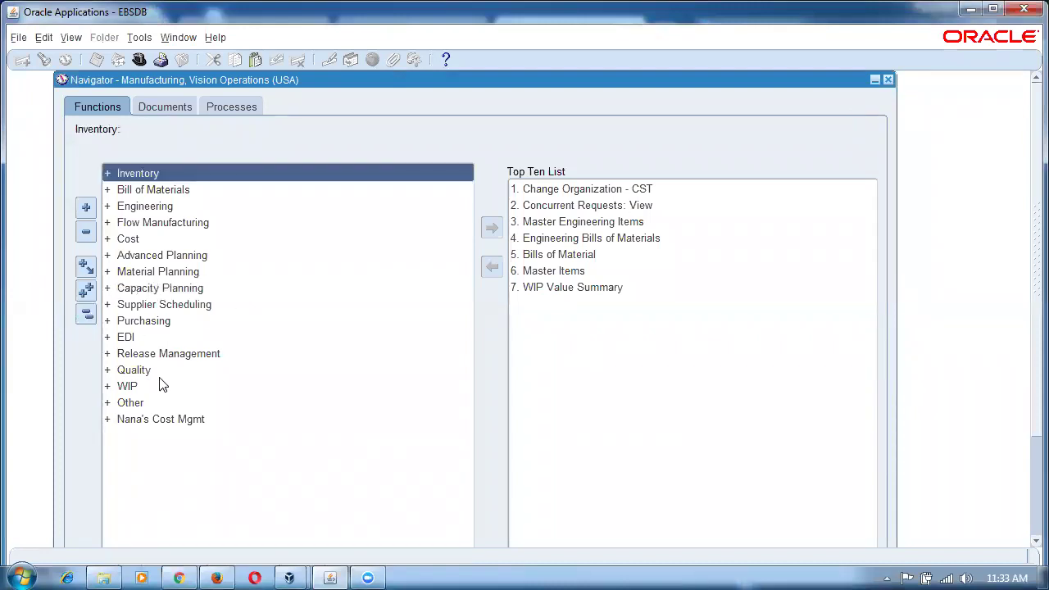
Open the inventory Master Items form for the Vision Operations (V1) organization.
double_click(177, 172)
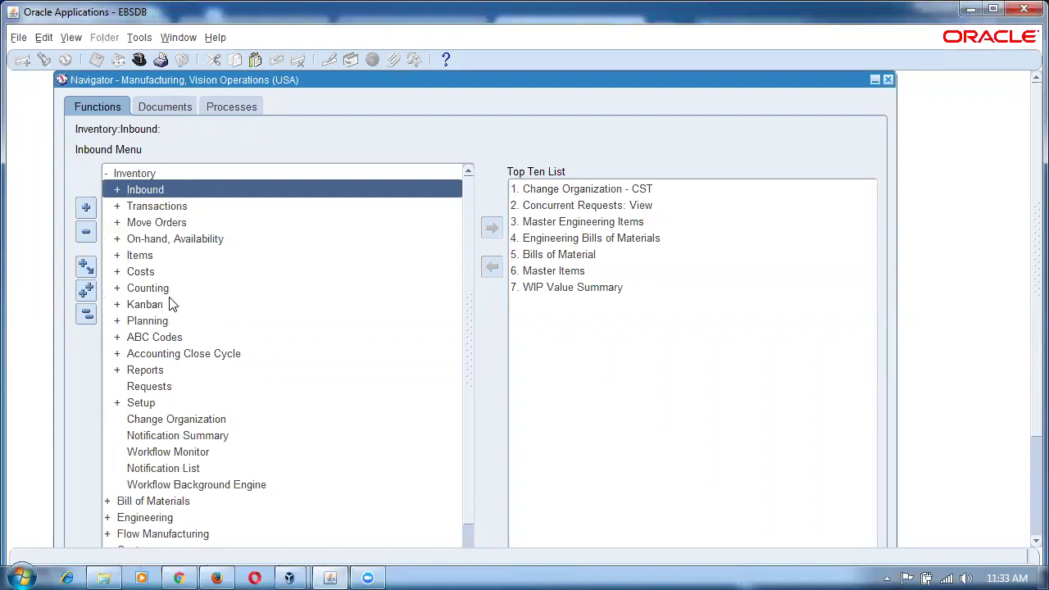
double_click(170, 255)
double_click(185, 274)
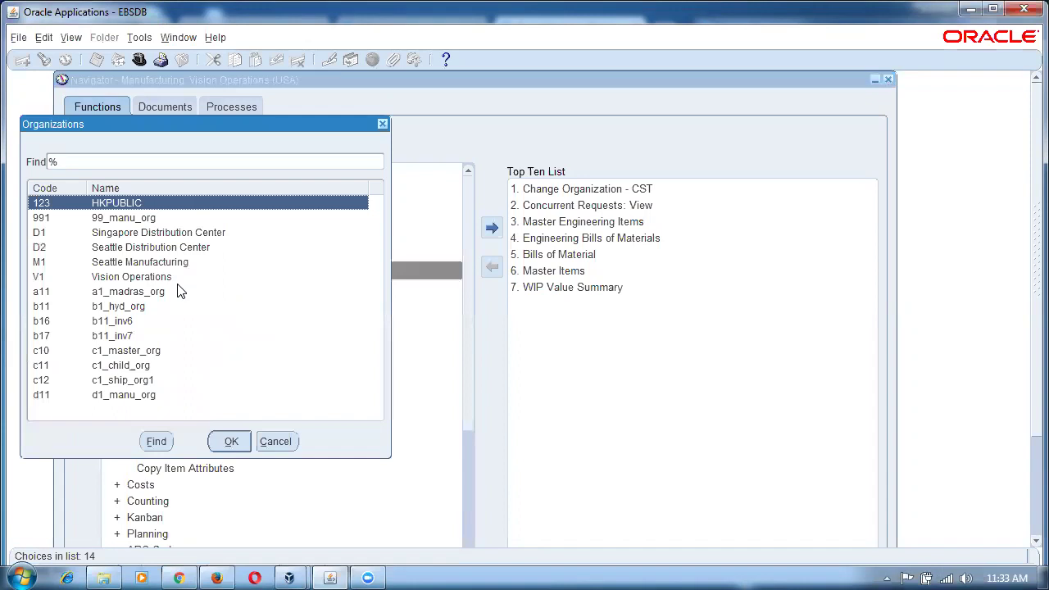
double_click(179, 280)
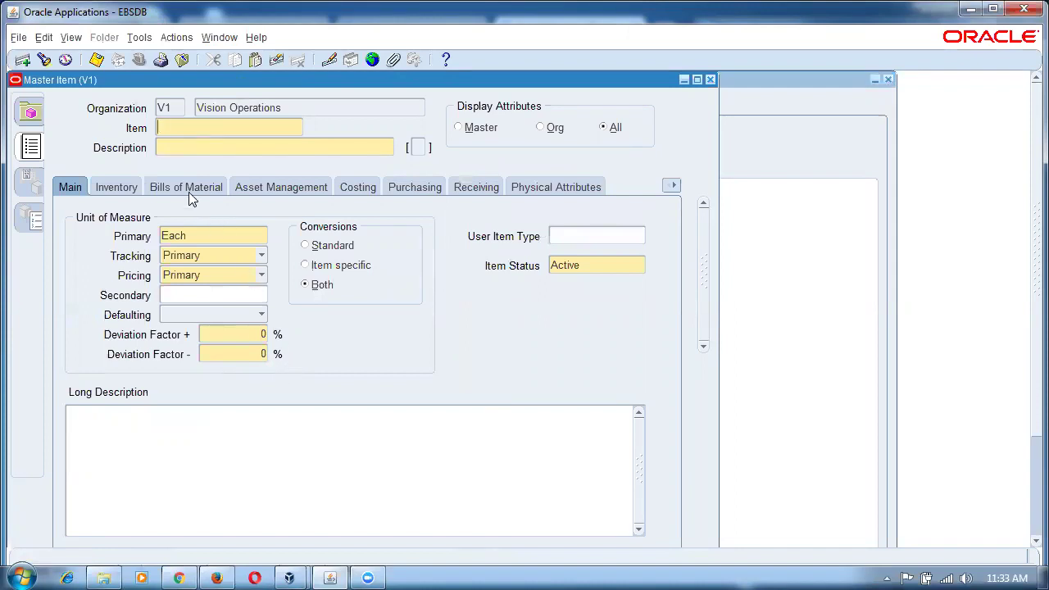
Enter a master item named 33_Spots_kit with the description "sports kit".
type("33_Spots_kit")
left_click(202, 148)
type("sports")
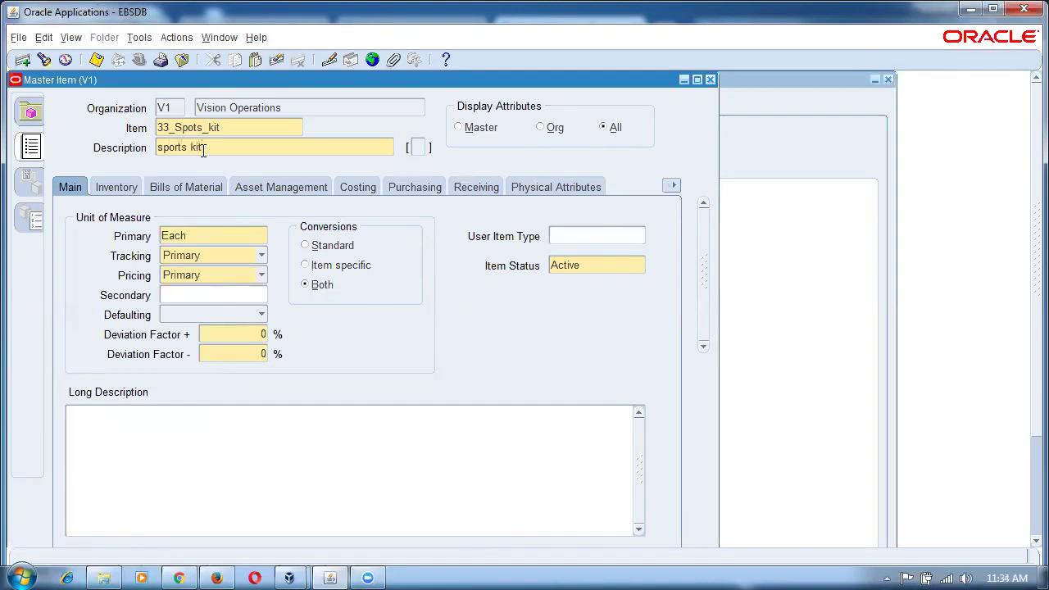
key("alt+t")
type("f@ato item")
key("Tab")
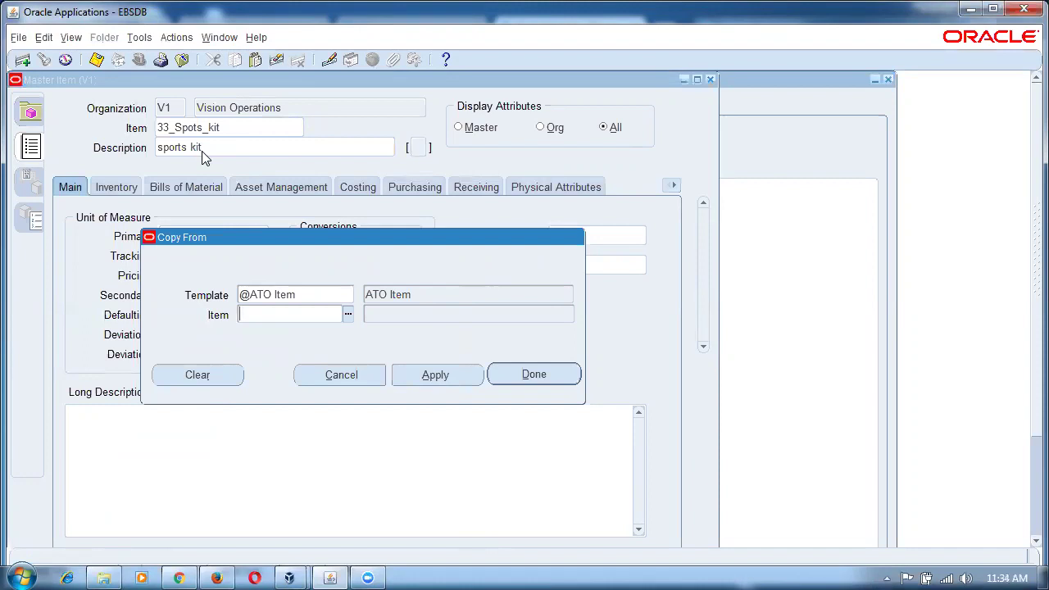
left_click(530, 370)
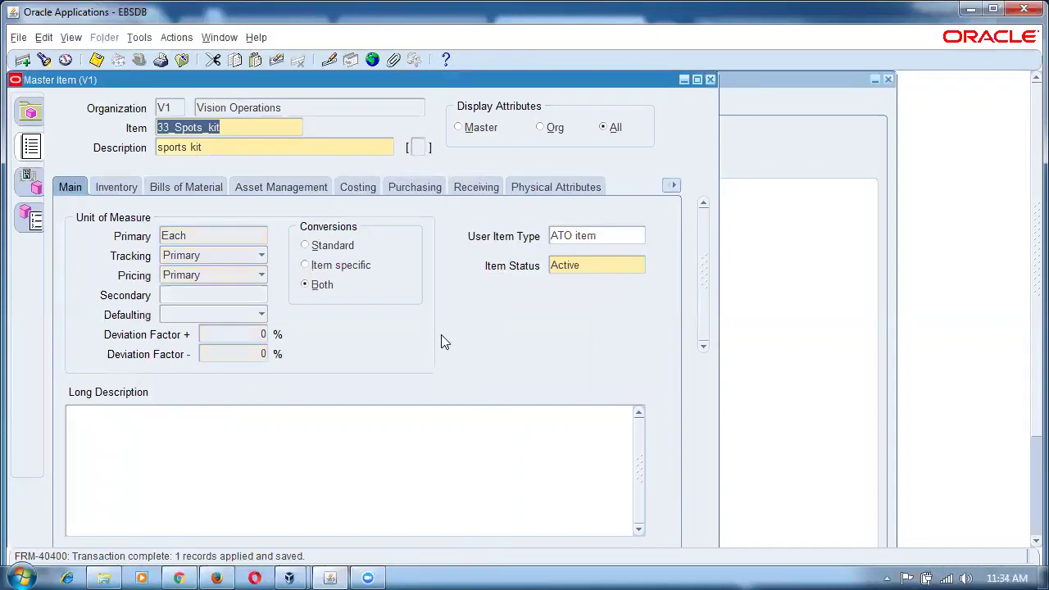
Assign the 33_Spots_kit item to the M1 Seattle Manufacturing organization.
key("alt+t")
key("o")
left_click(645, 216)
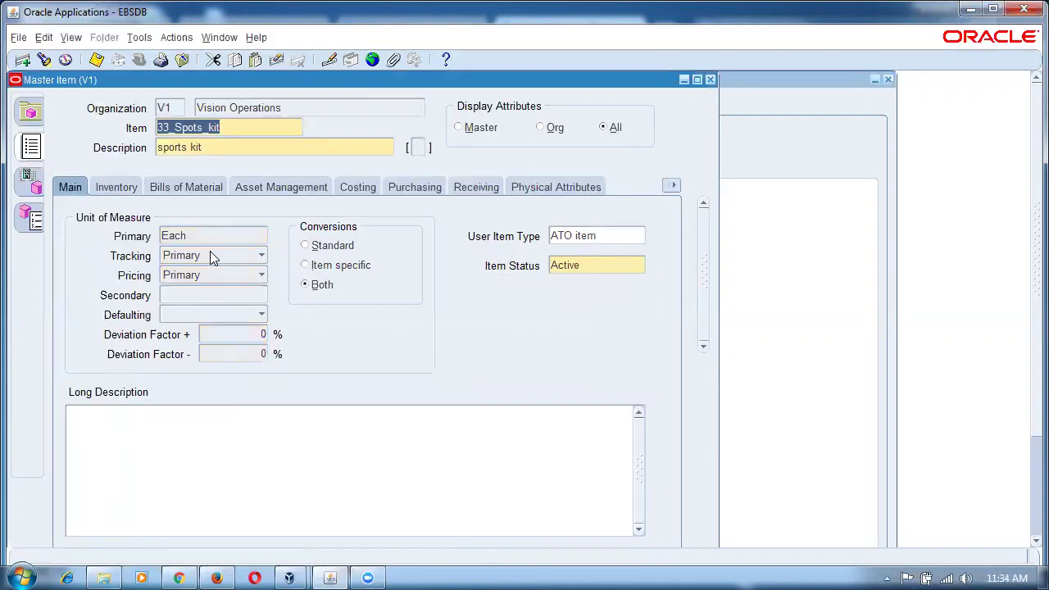
Start a new master item named 33_bat with the description "Criket bat".
key("F6")
type("3")
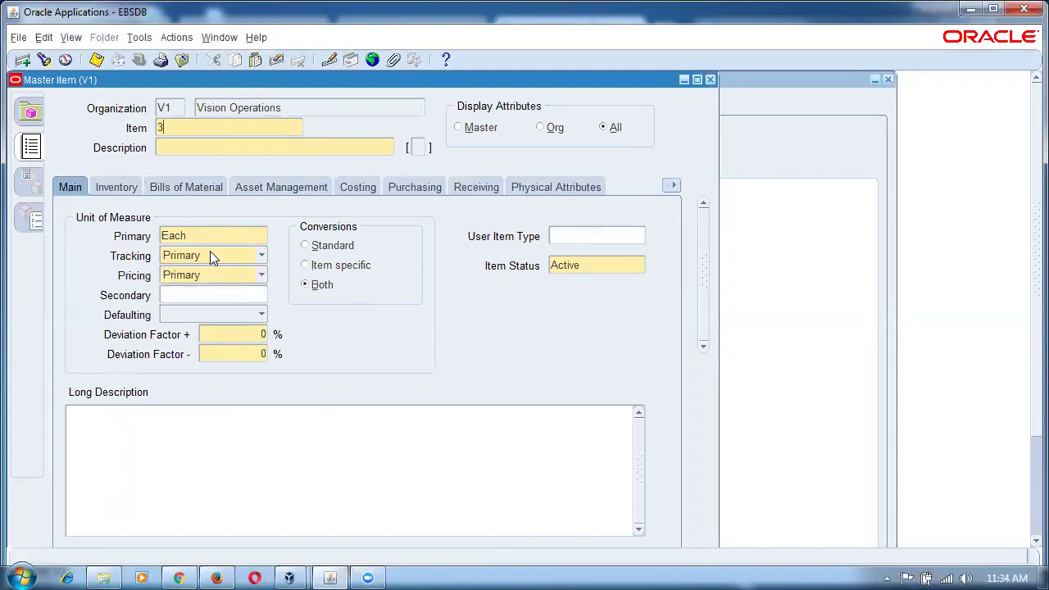
type("3_bat")
type("33")
type("bat")
key("BackSpace")
key("BackSpace")
key("BackSpace")
key("BackSpace")
key("BackSpace")
type("Criket bat")
key("alt+t")
type("c")
type("@p")
type("ur")
key("Tab")
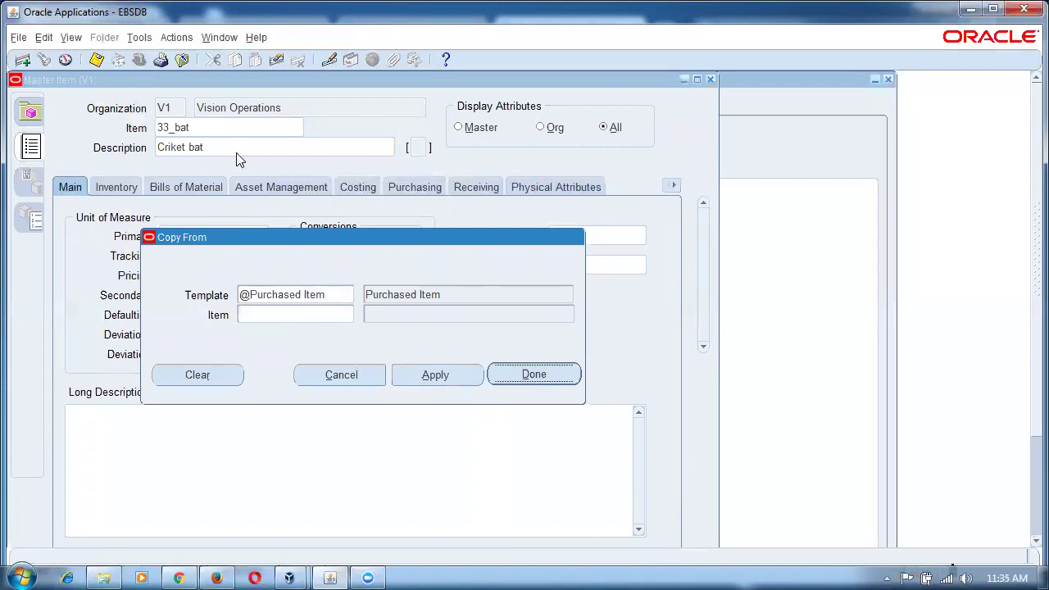
key("Return")
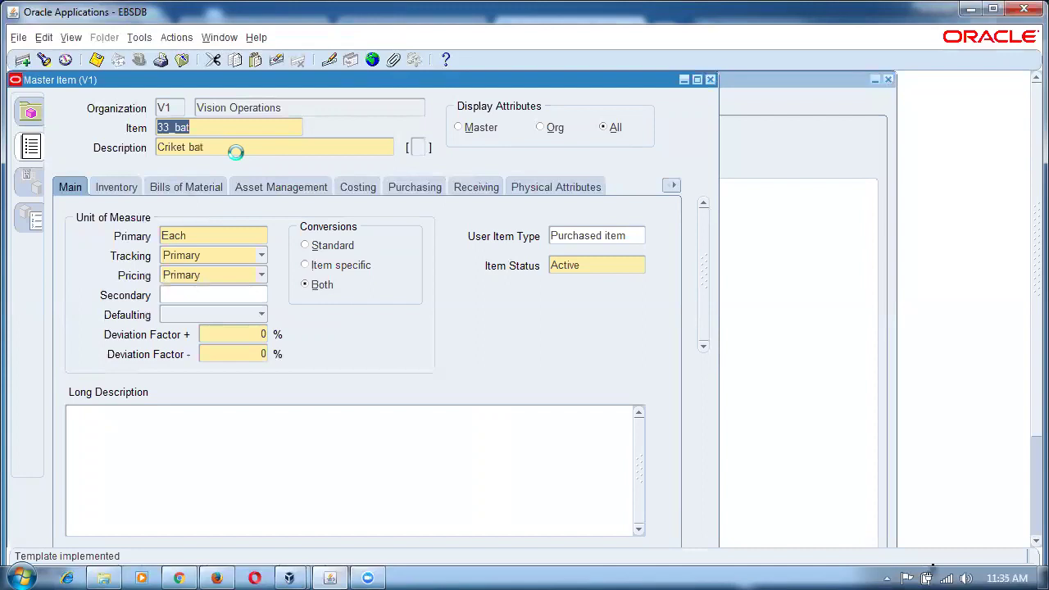
key("ctrl+s")
Assign 33_bat to the M1 Seattle Manufacturing organization, save, and return to the item form.
key("alt+t")
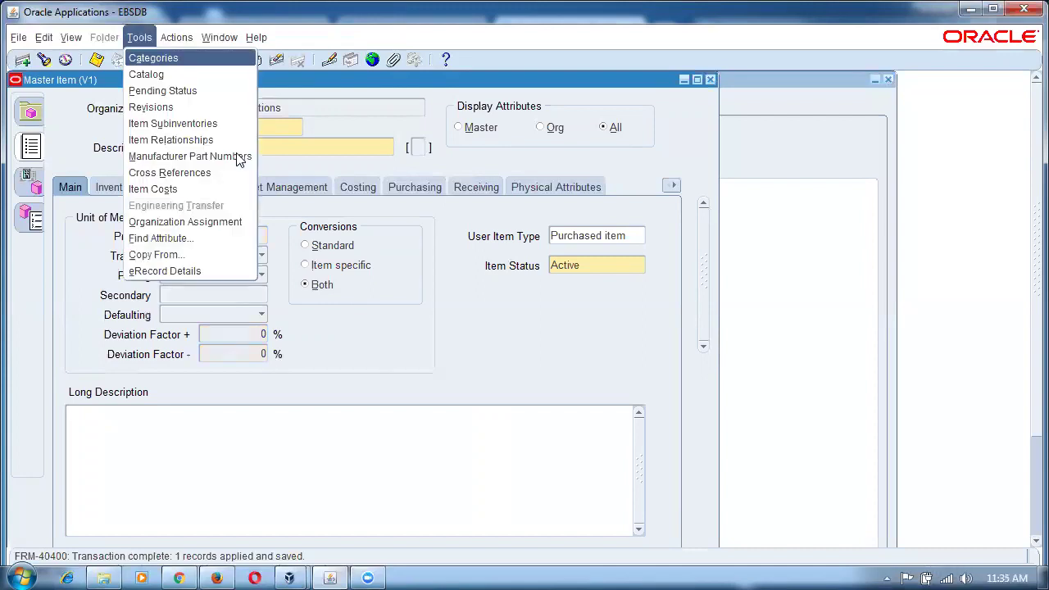
key("o")
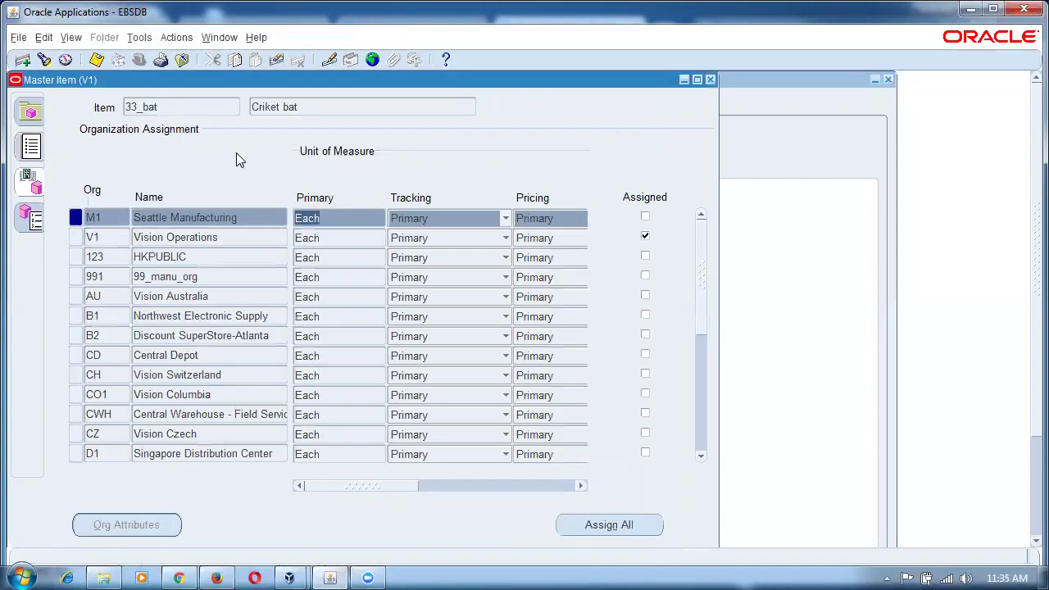
left_click(645, 217)
key("ctrl+s")
left_click(25, 147)
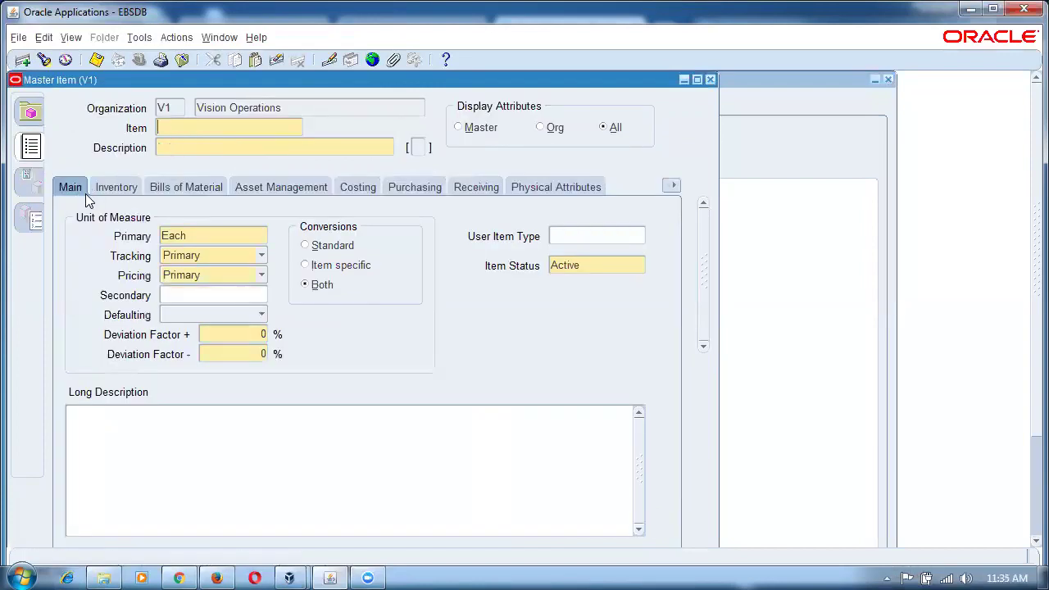
Enter a new master item named 33_ball with the description "criket ball".
type("33_ba")
key("BackSpace")
key("Tab")
type("criket ball")
key("alt+t")
key("f")
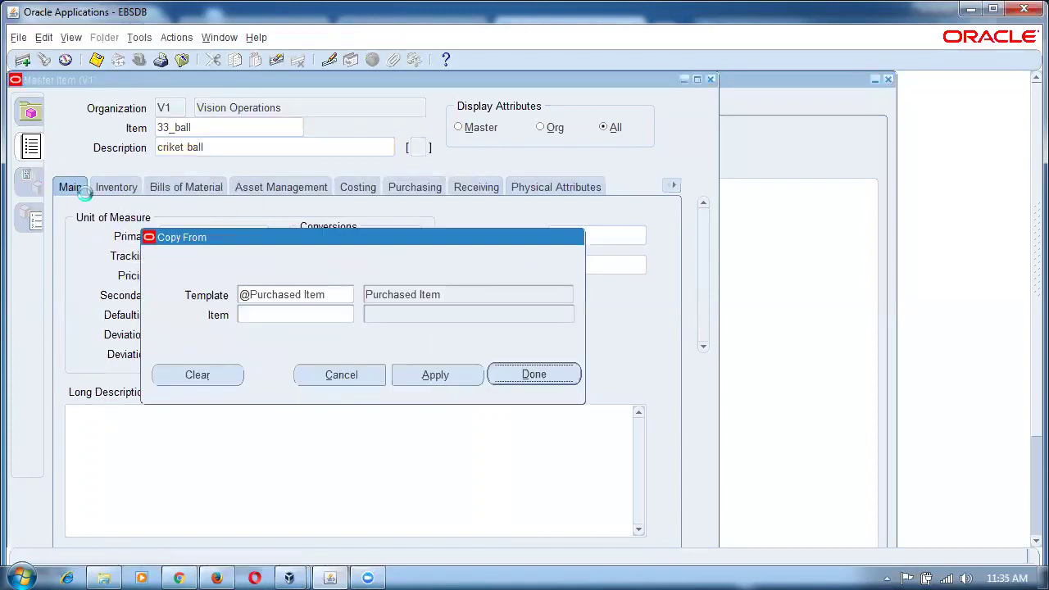
key("Return")
key("ctrl+s")
Assign 33_ball to the M1 Seattle Manufacturing organization, save, and return to the item form.
key("alt+t")
key("o")
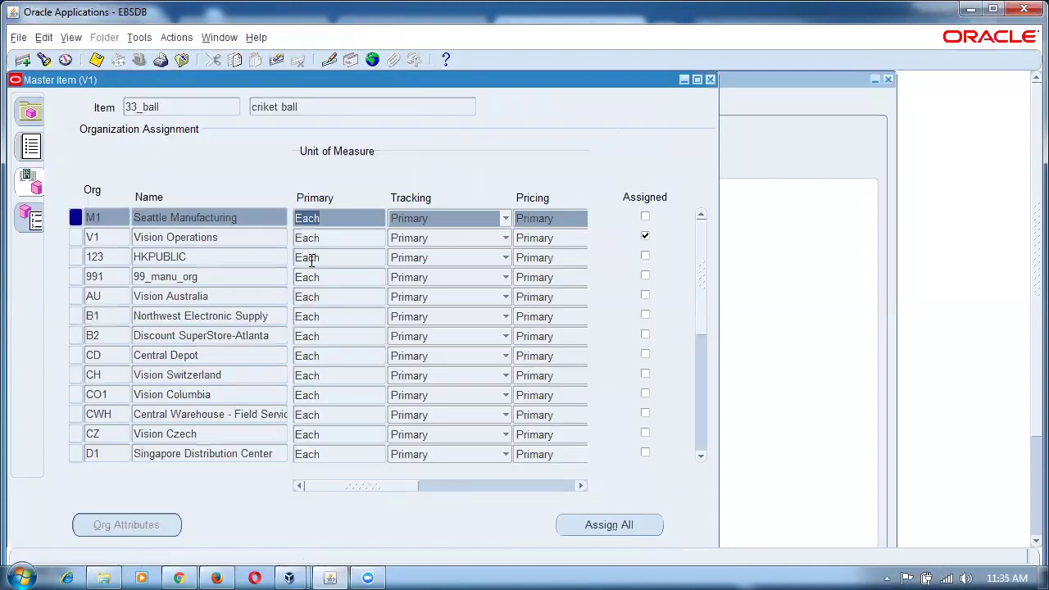
left_click(648, 219)
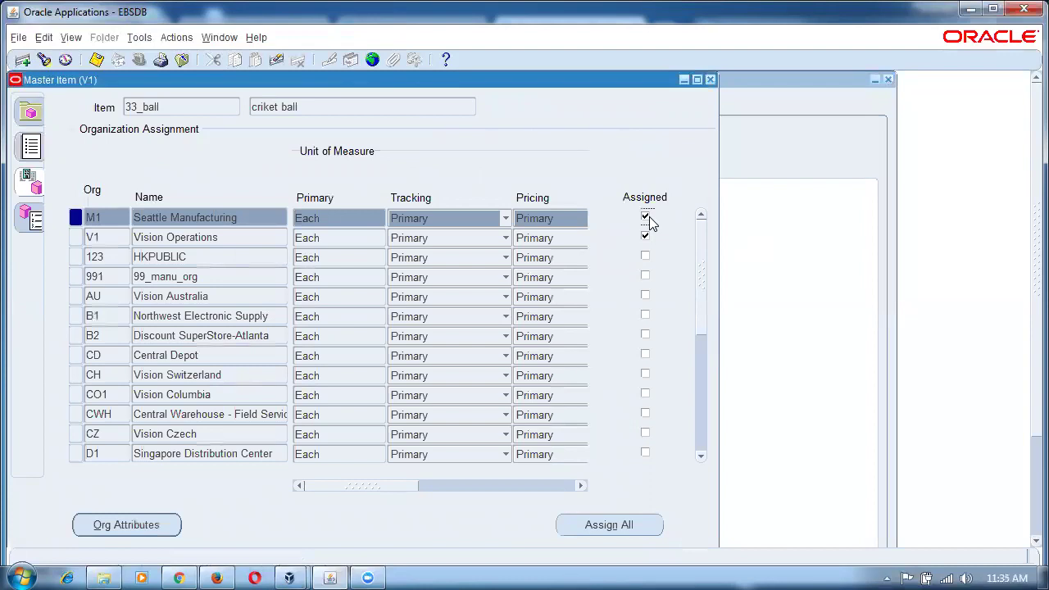
key("ctrl+s")
left_click(31, 146)
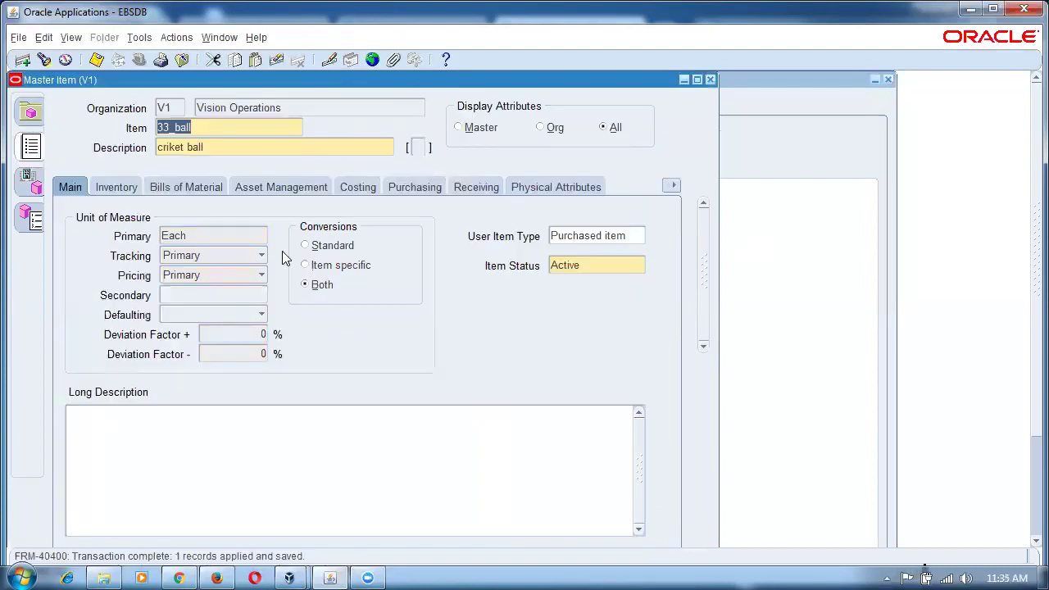
Start a new master item named 33_stumps with the description "stumps".
key("ctrl+Down")
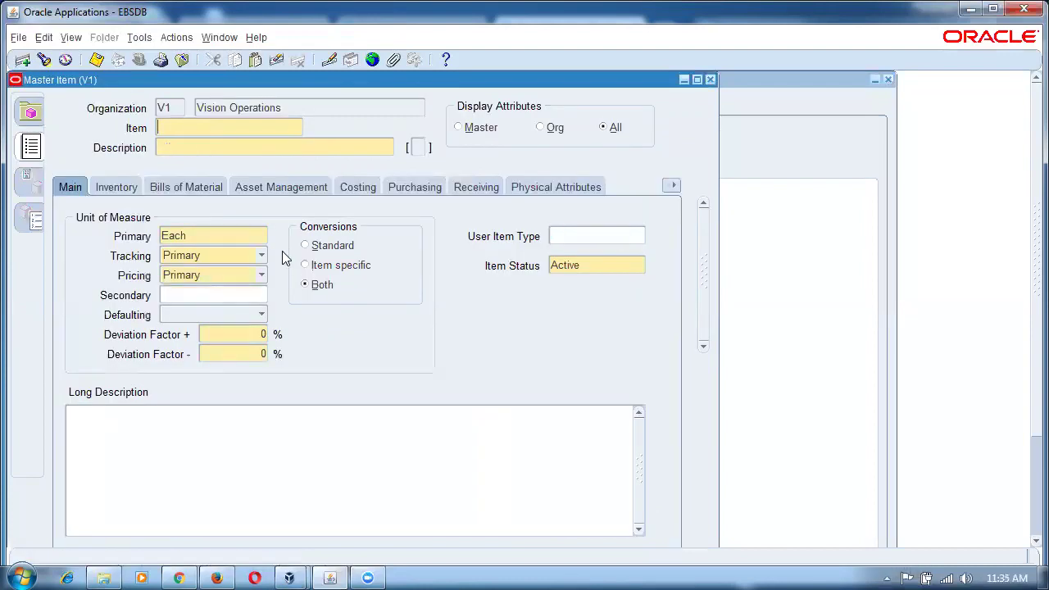
type("33_stumps")
key("Tab")
type("stumps")
key("alt+t")
key("c")
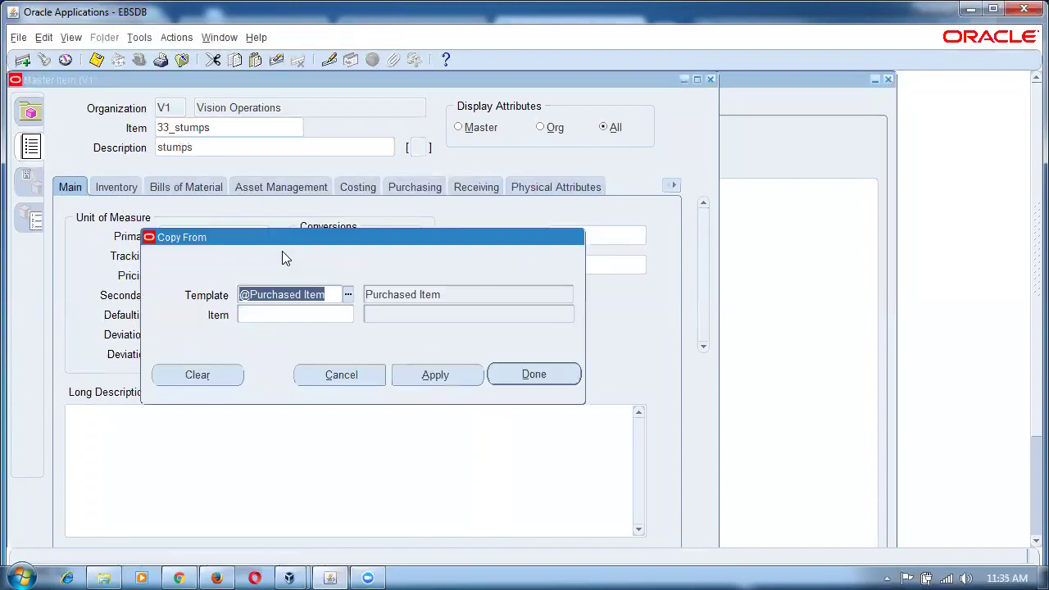
key("Return")
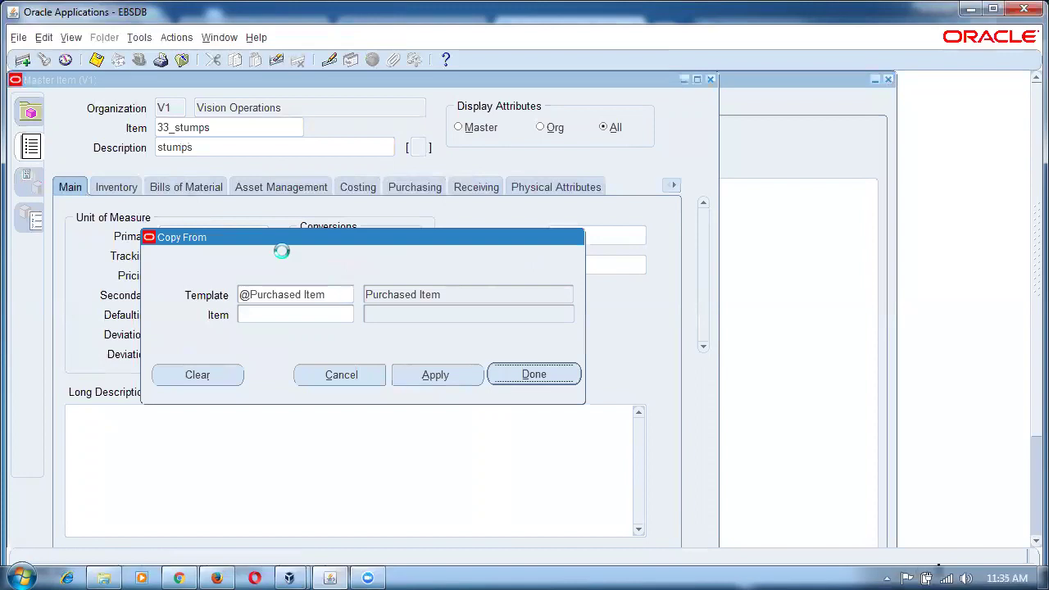
Assign 33_stumps to the M1 Seattle Manufacturing organization, save, and return to the item form.
key("alt+t")
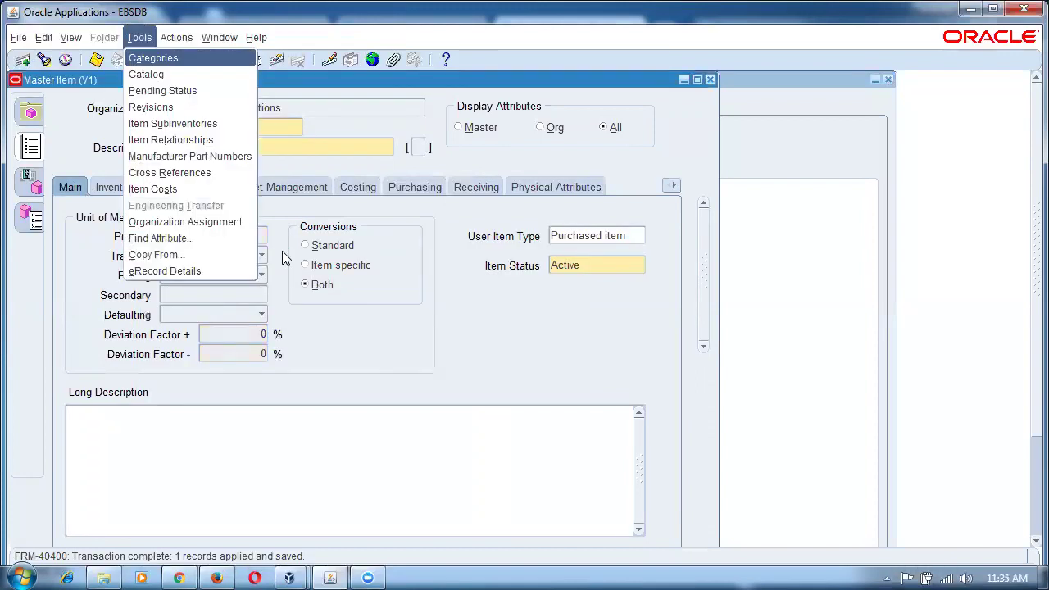
key("o")
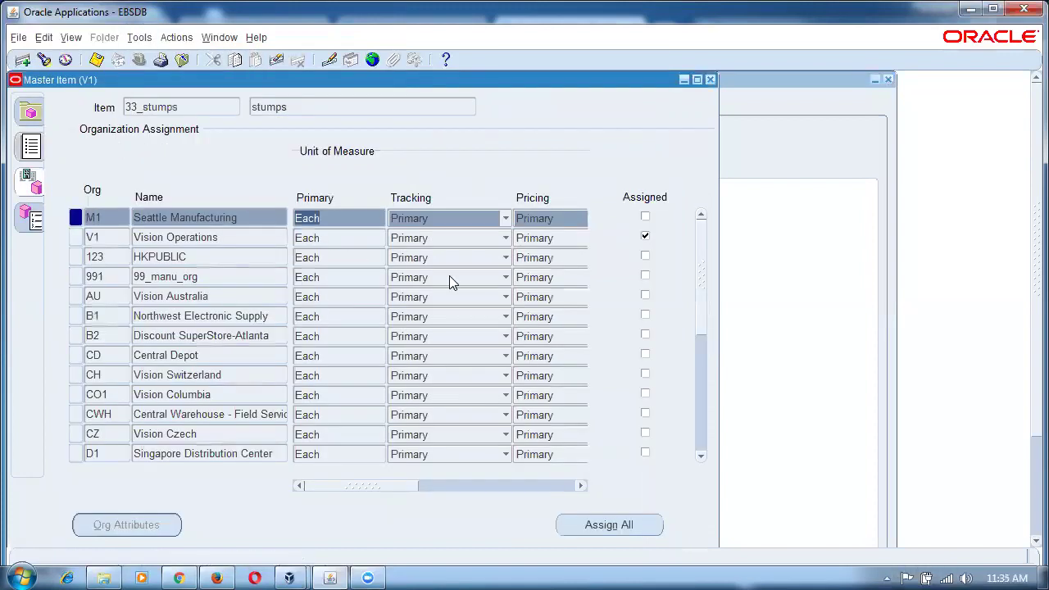
left_click(646, 216)
key("ctrl+s")
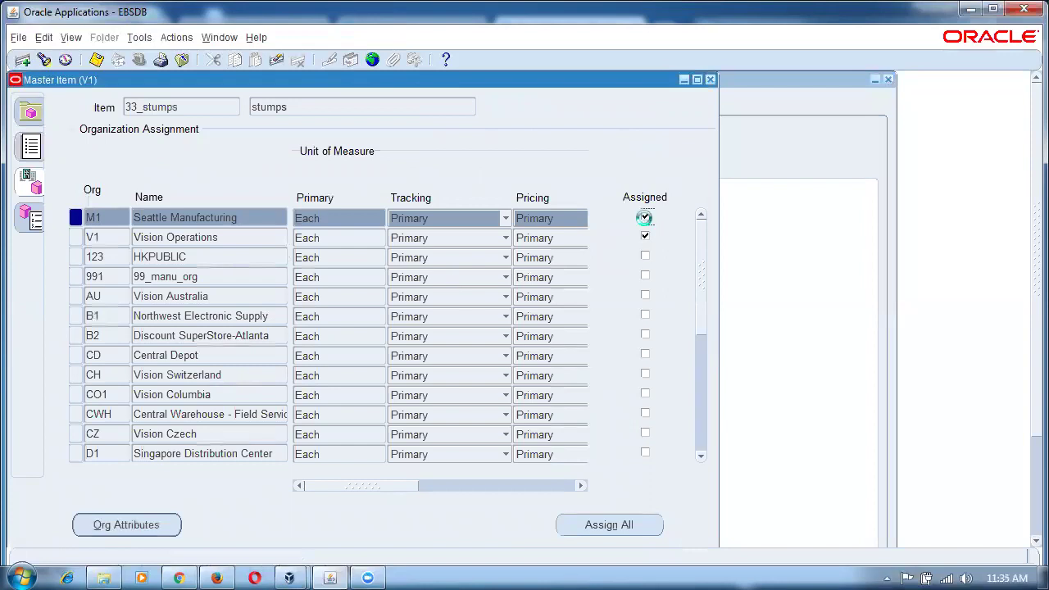
left_click(30, 147)
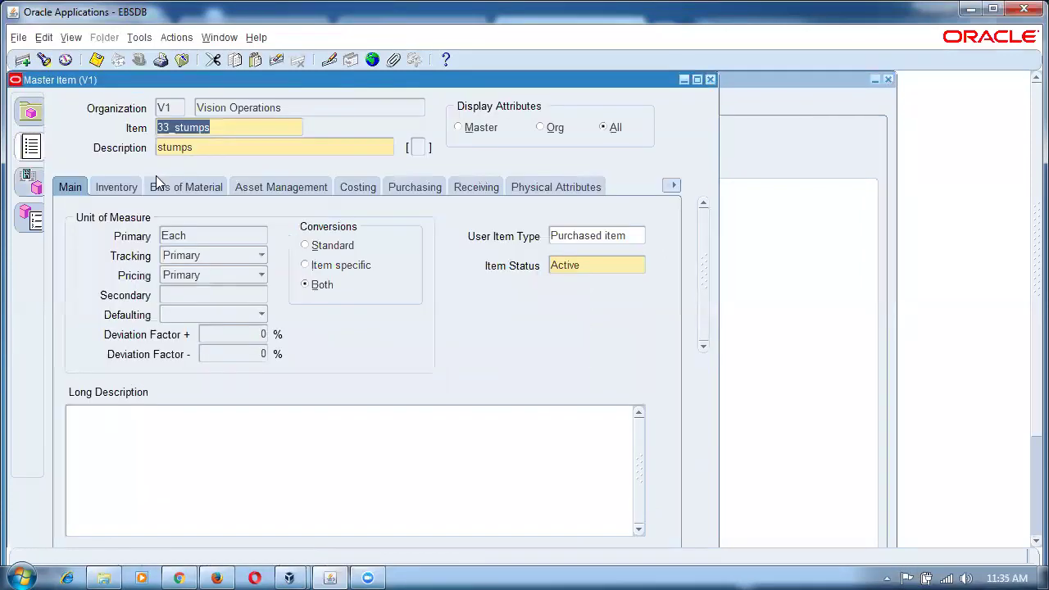
Start a new master item named 33_sports_bag with the description "sports bag".
key("F6")
type("33")
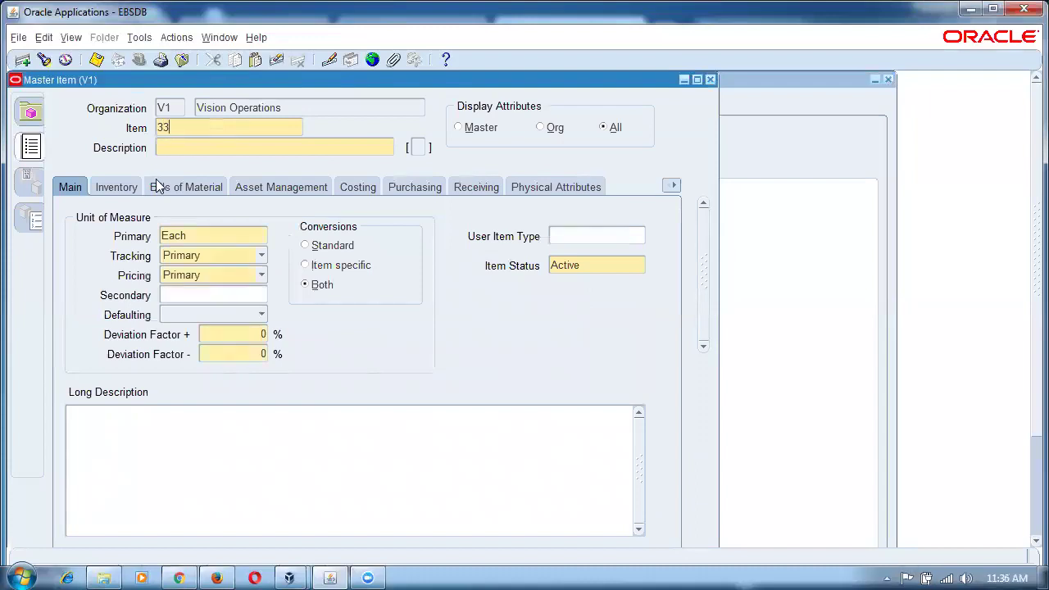
type("_sports_bag")
key("Tab")
type("sports bag")
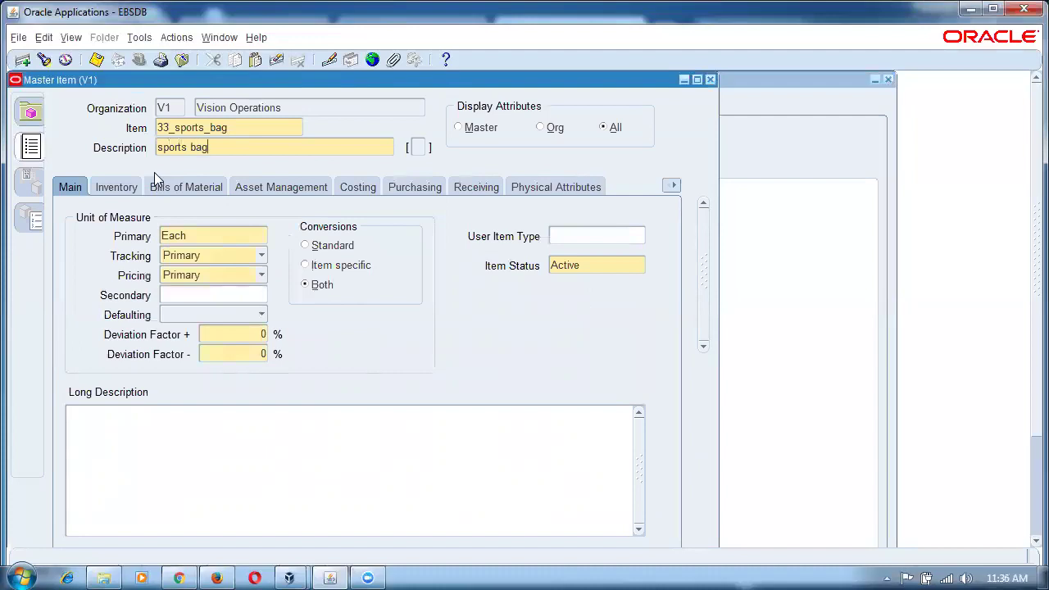
key("alt+t")
key("c")
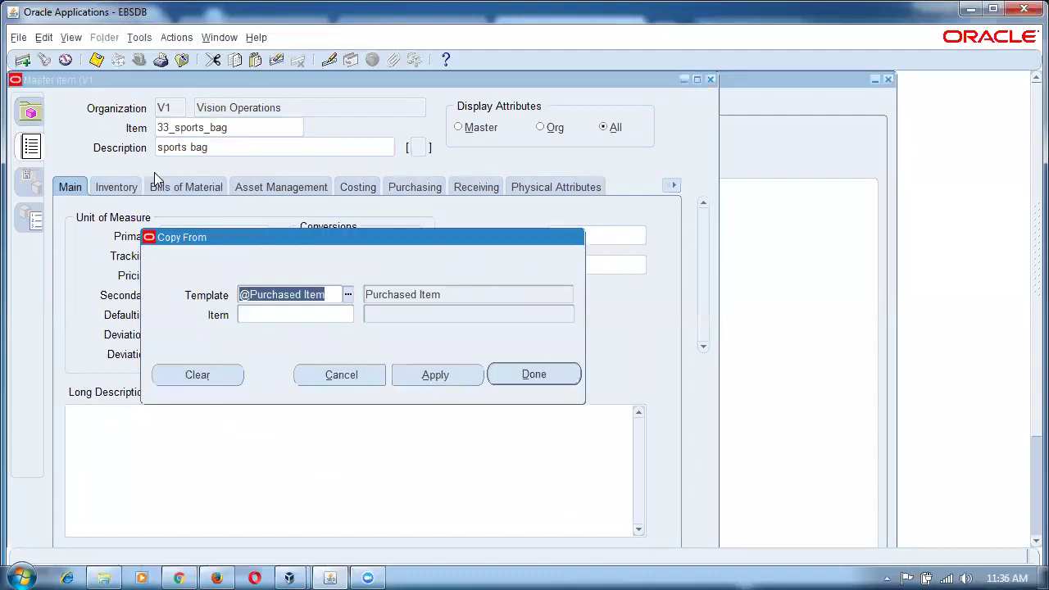
key("Return")
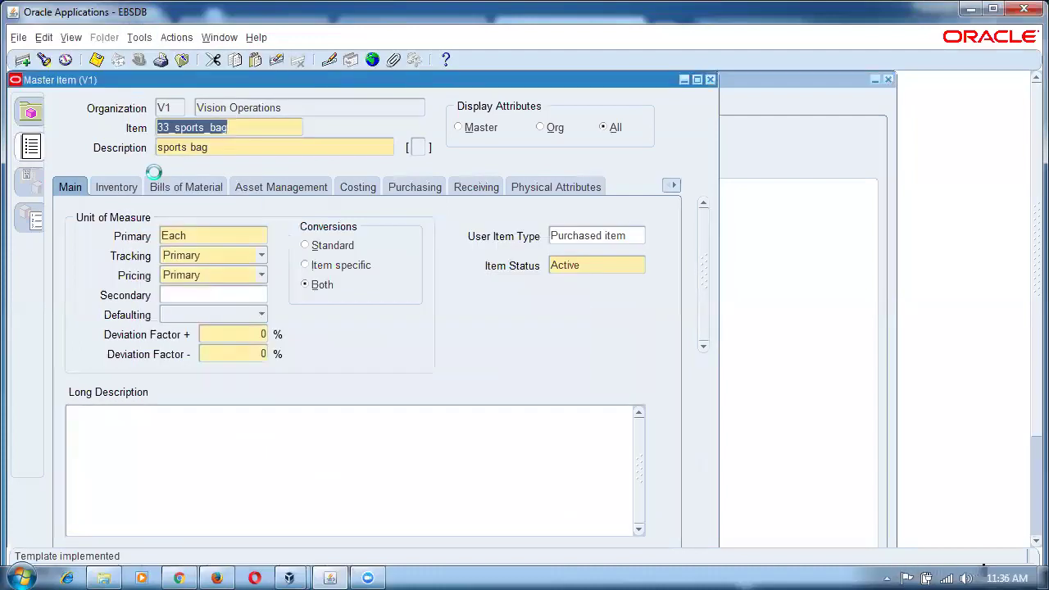
key("ctrl+s")
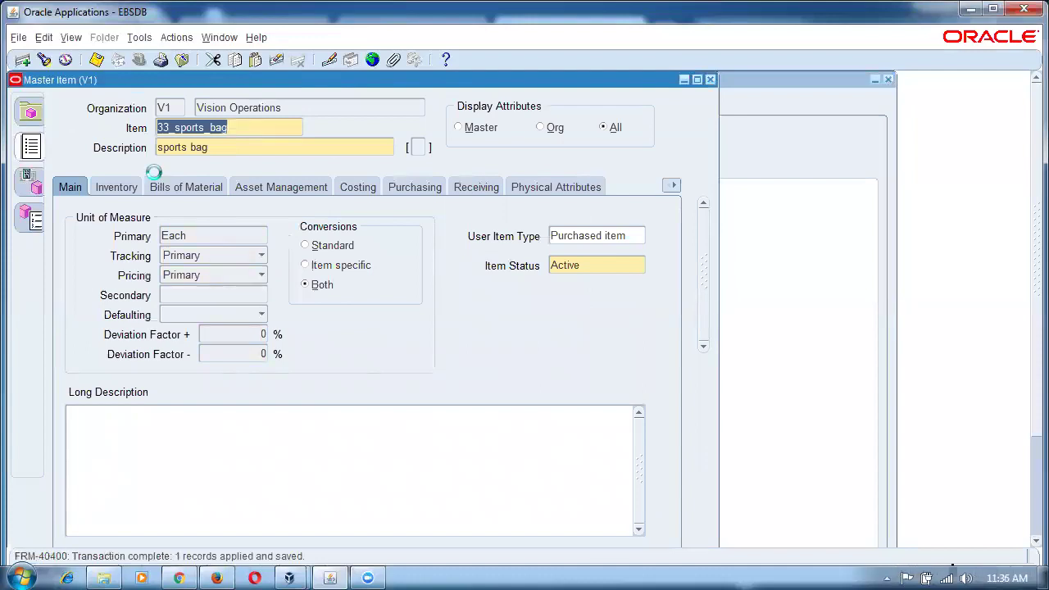
key("F4")
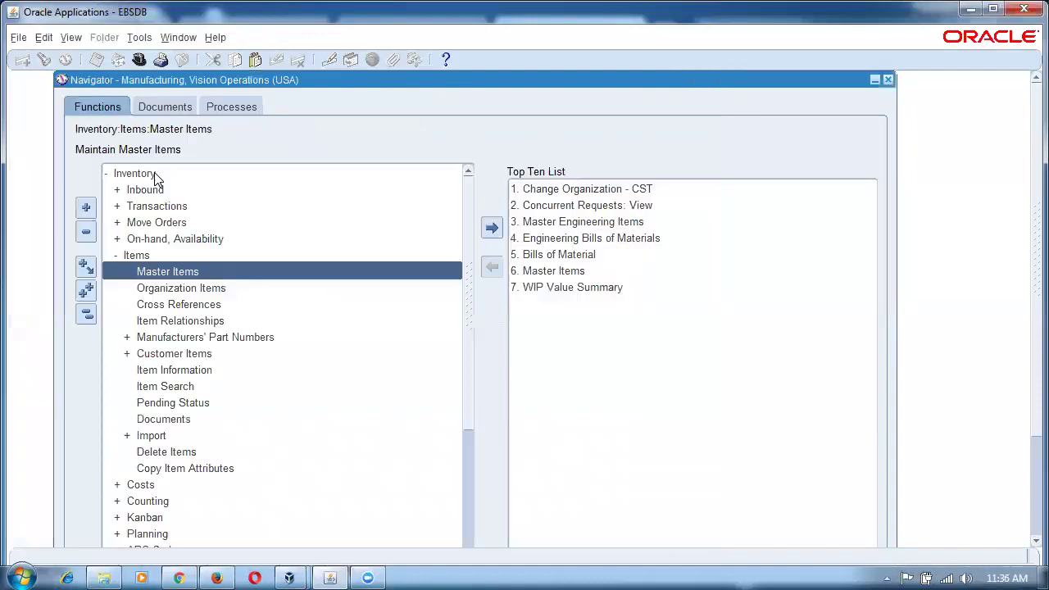
Collapse the Navigator functions and open the Bills of Material form.
left_click(85, 315)
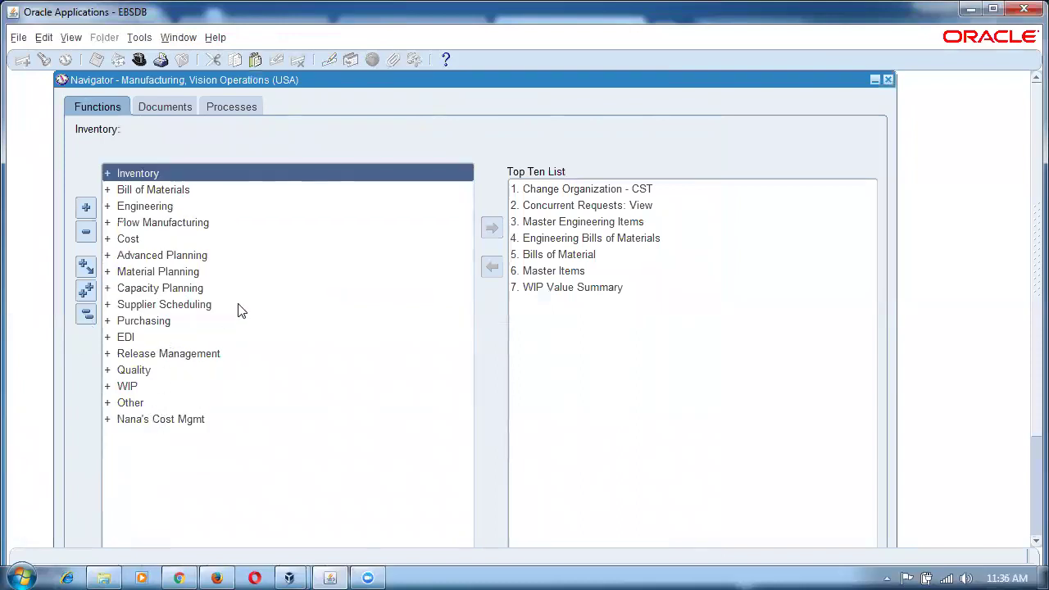
double_click(159, 191)
double_click(166, 203)
double_click(201, 224)
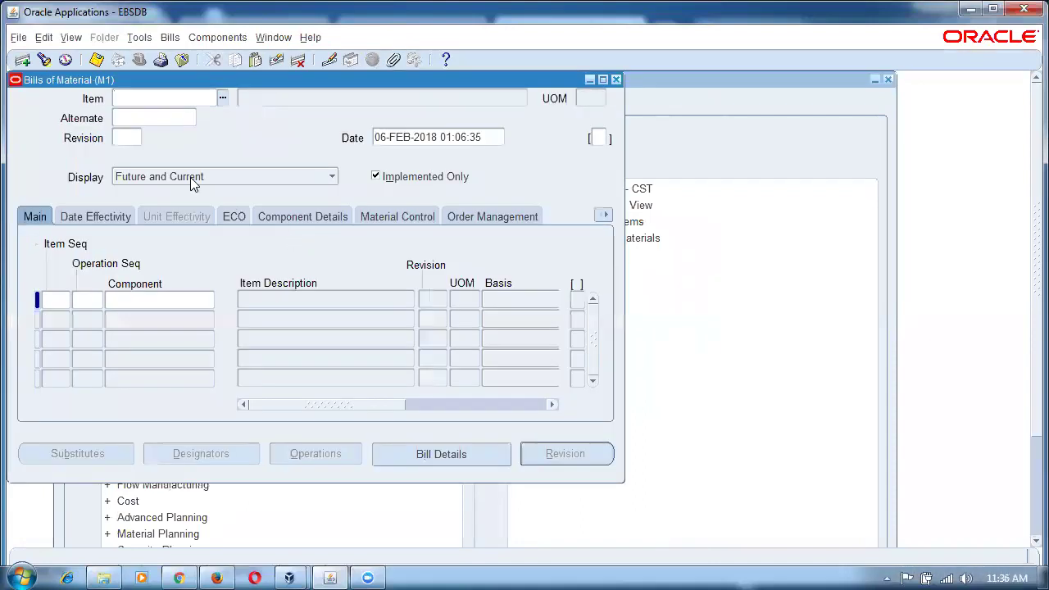
type("33^kit%")
key("Tab")
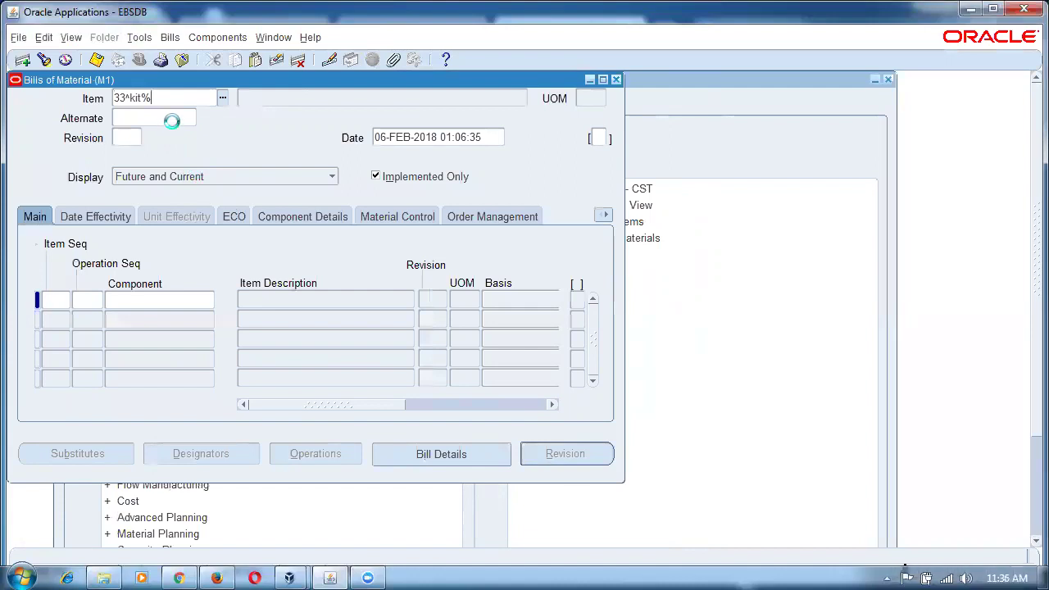
key("Return")
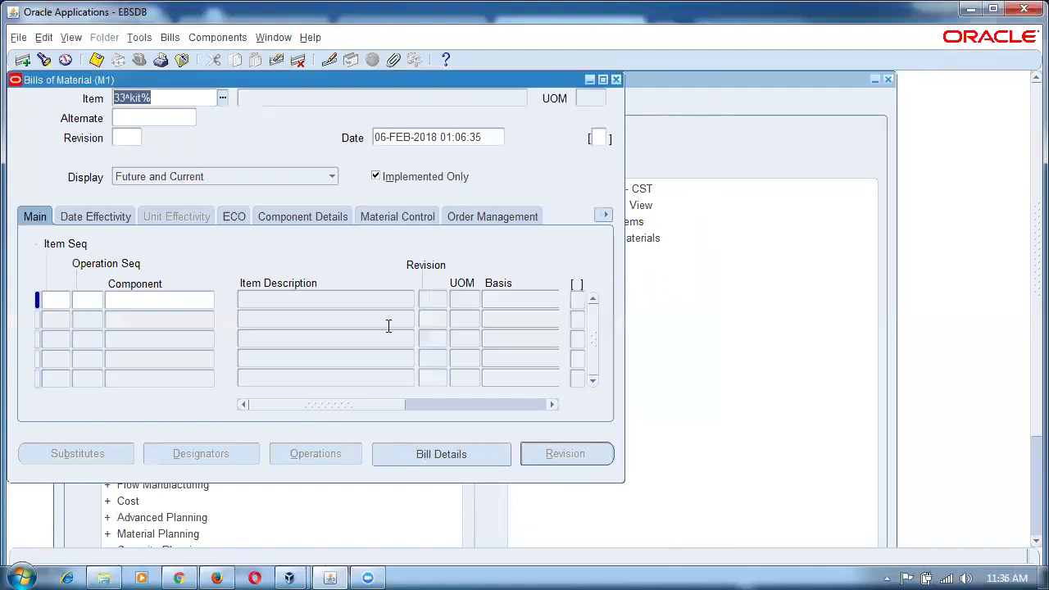
Look up 33%kit% and set 33_Spots_kit as the bill's parent item.
type("33")
type("%kit")
type("%")
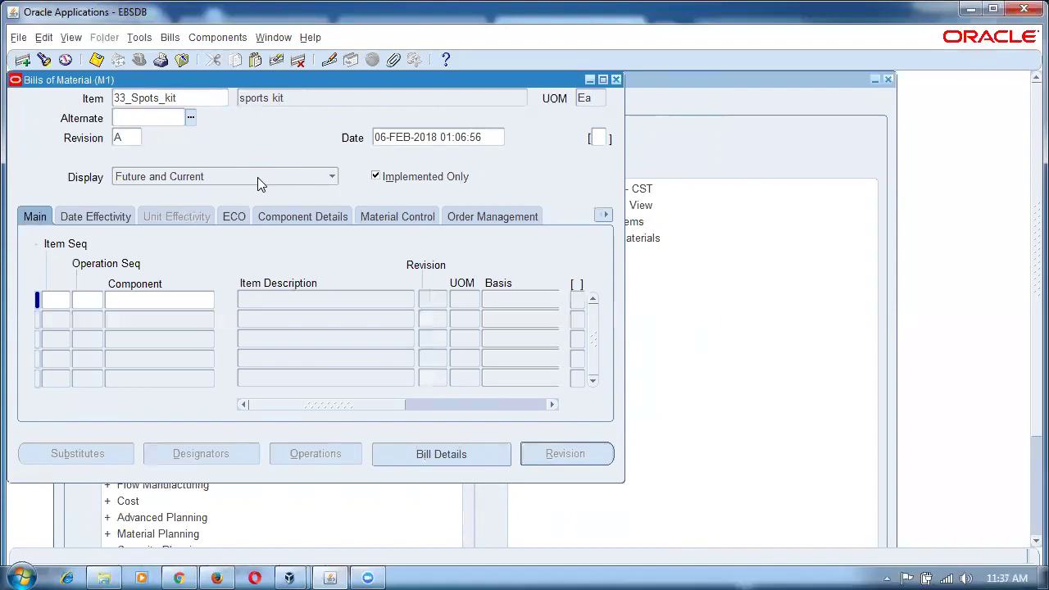
Try to add the sports bag as the bill's first component by looking up 33%bag%.
left_click(56, 298)
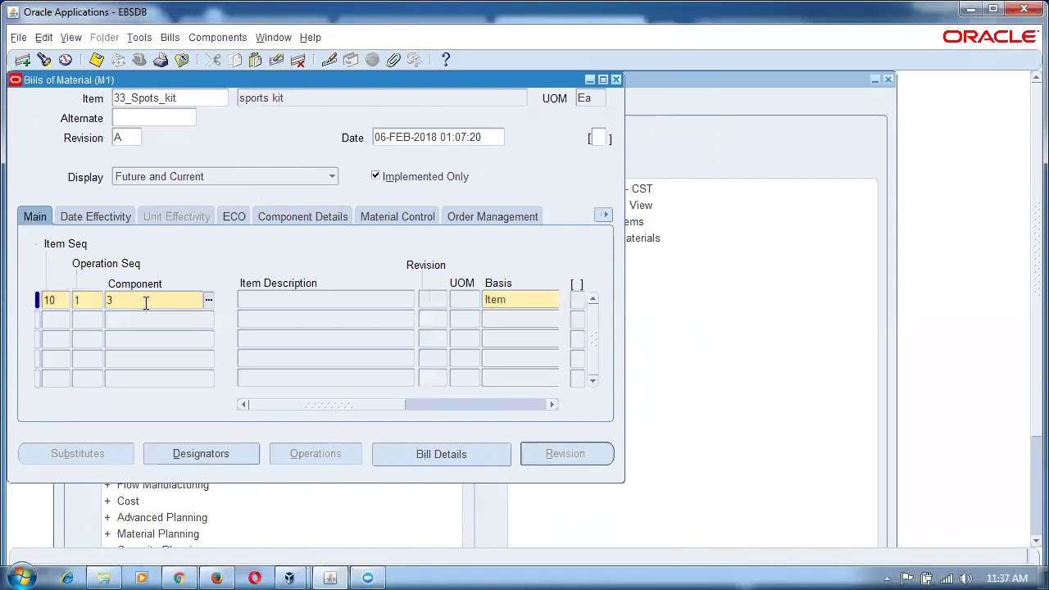
type("3%bag%")
key("Tab")
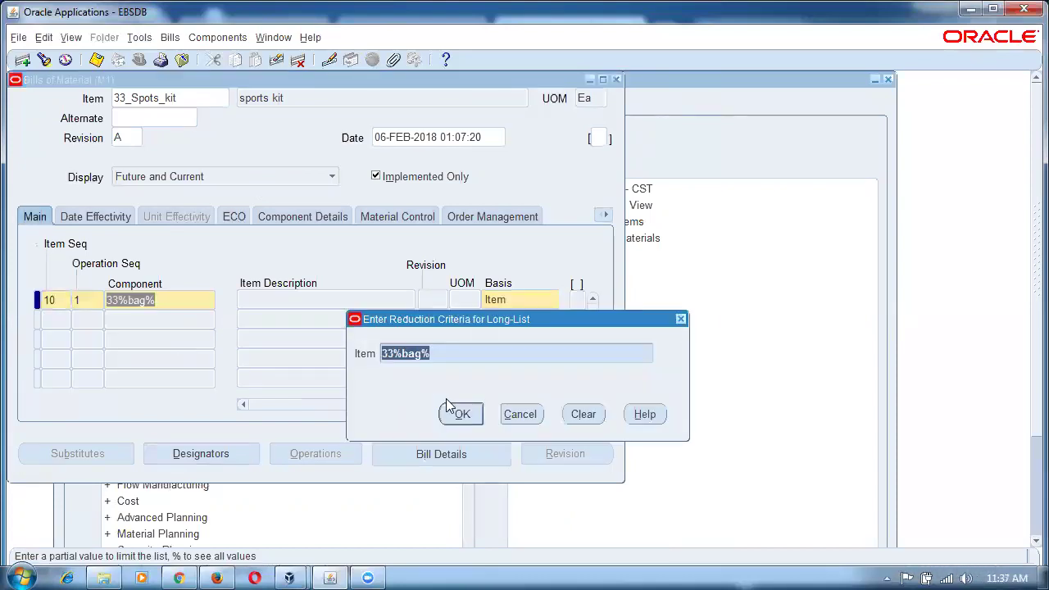
left_click(469, 419)
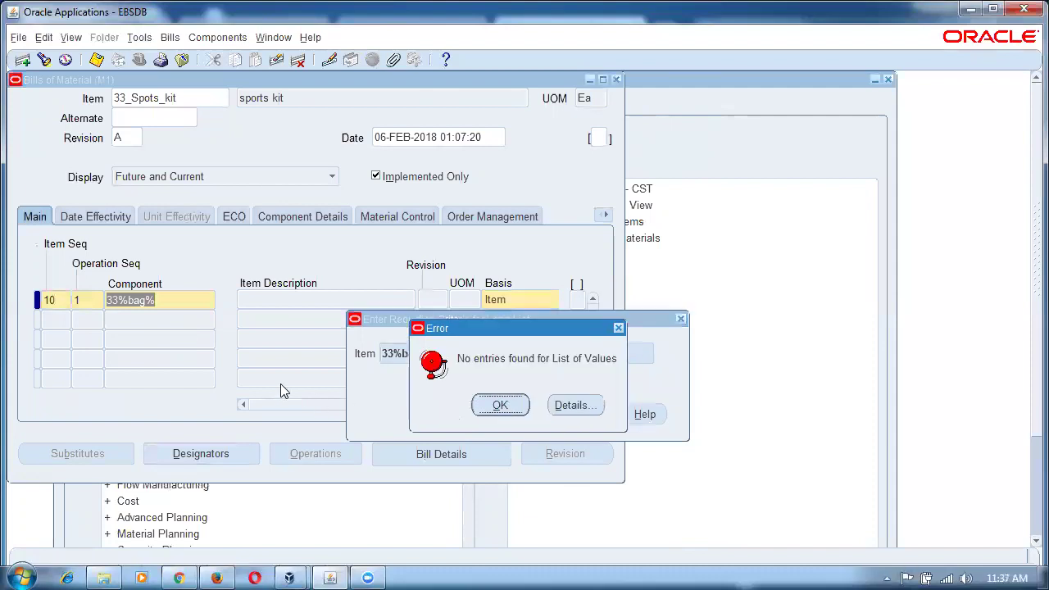
left_click(501, 406)
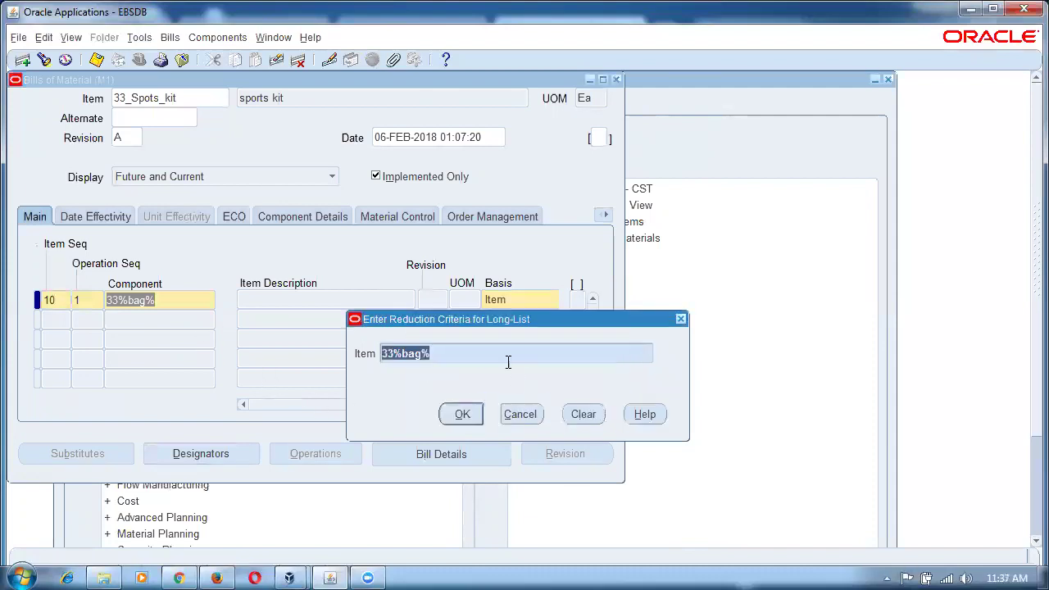
Search the available component items with 33% and cancel the lookup.
type("33")
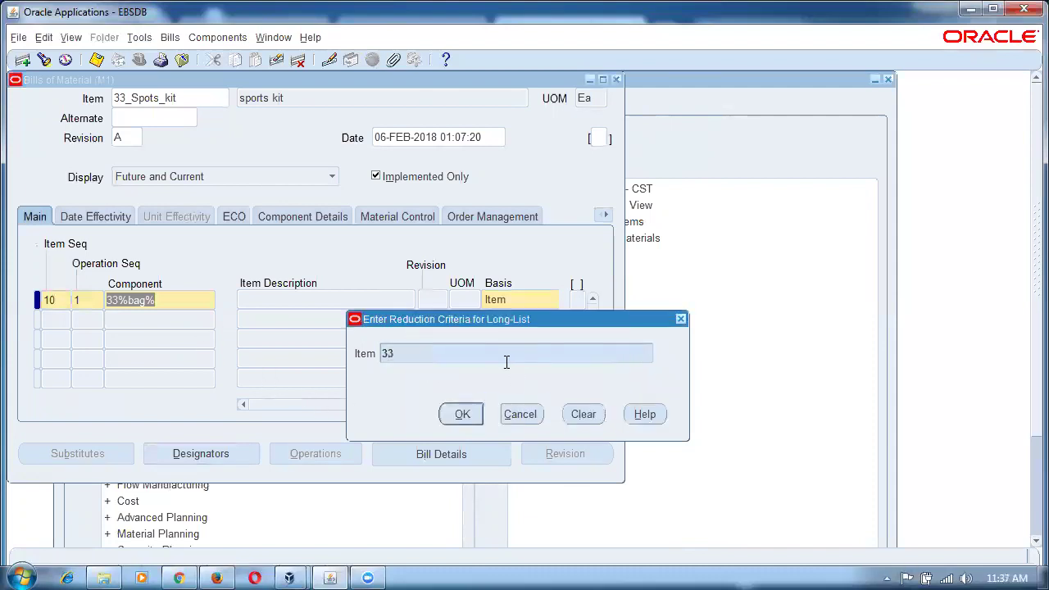
type("%")
key("Return")
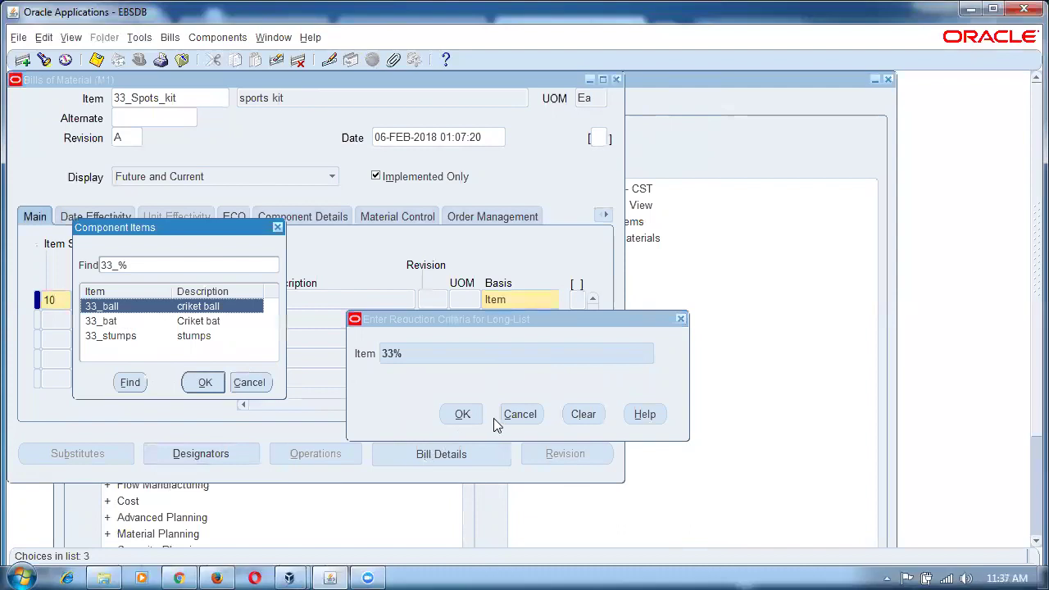
left_click(264, 392)
left_click(520, 420)
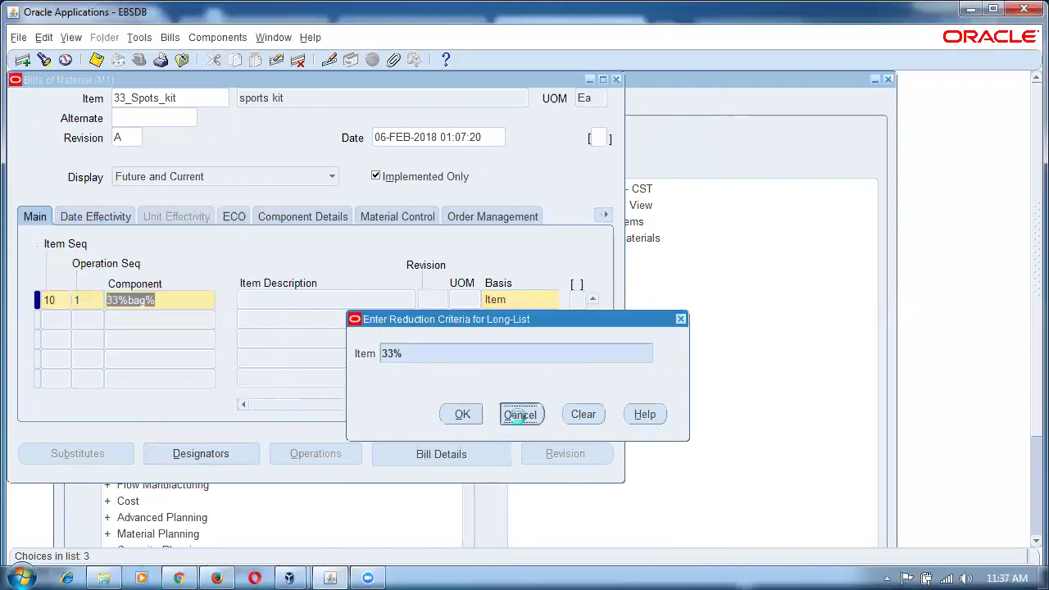
Switch to the Navigator, collapse the functions and open Inventory's Master Items form.
left_click(279, 41)
left_click(375, 128)
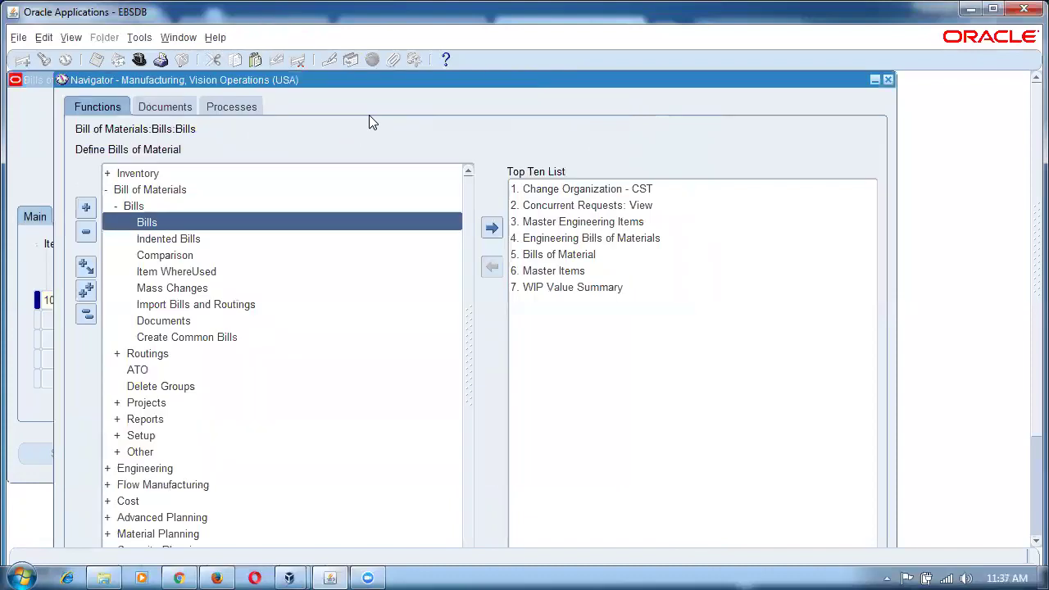
left_click(86, 315)
double_click(141, 174)
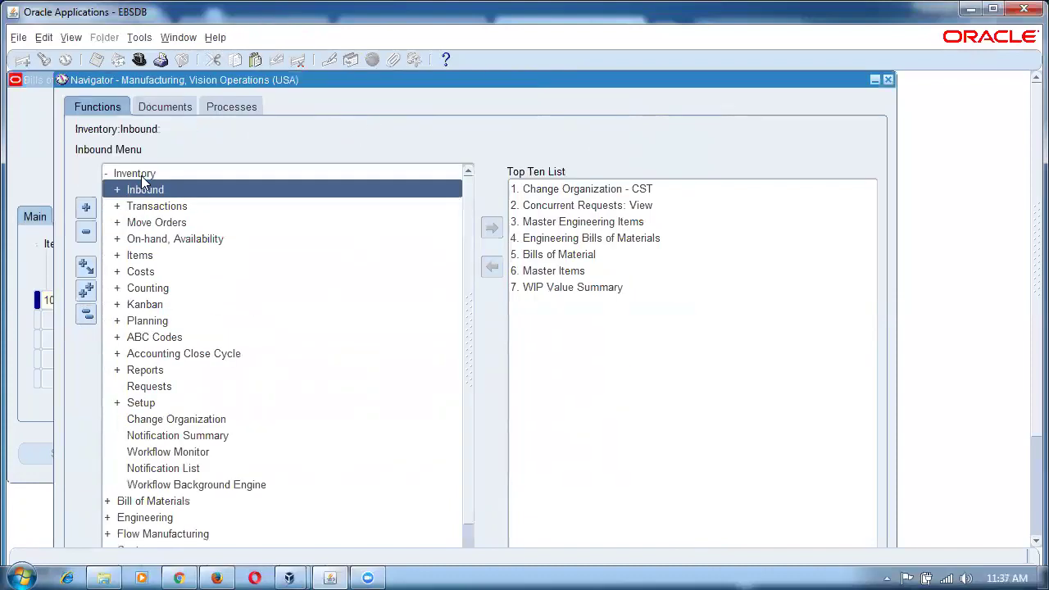
double_click(139, 256)
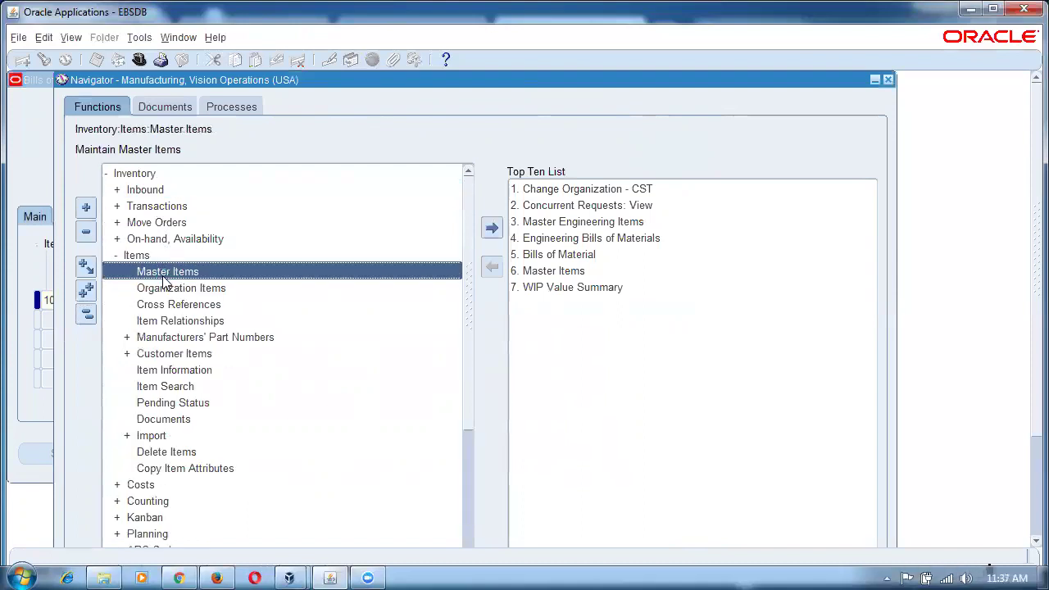
Query the master items with 33%spo%, assign 33_sports_bag to organization M1, save, and close the Master Item form.
key("F11")
type("33%spo%")
key("ctrl+F11")
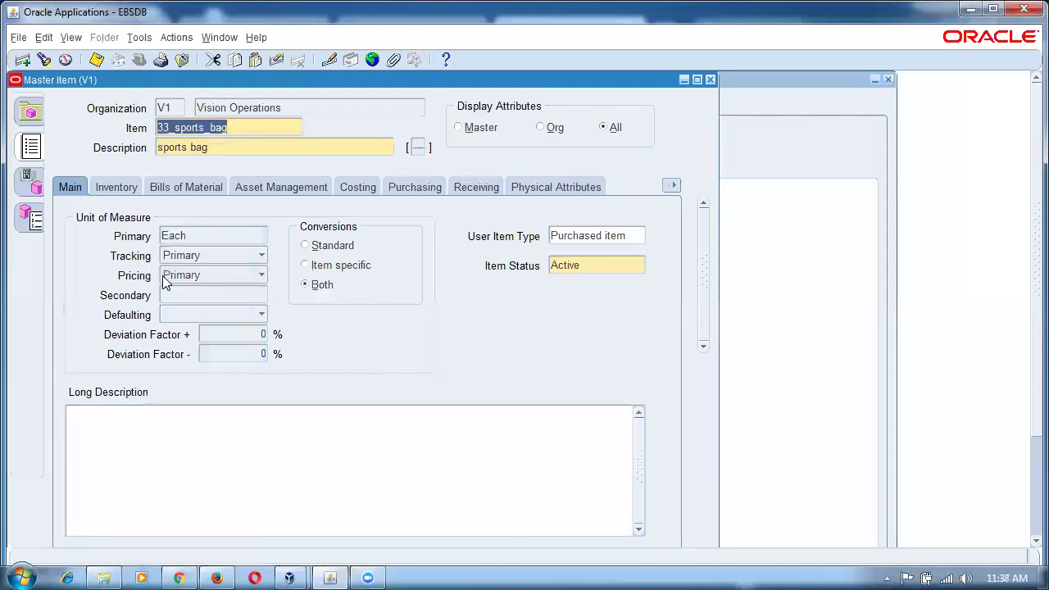
key("alt+t")
key("o")
left_click(648, 218)
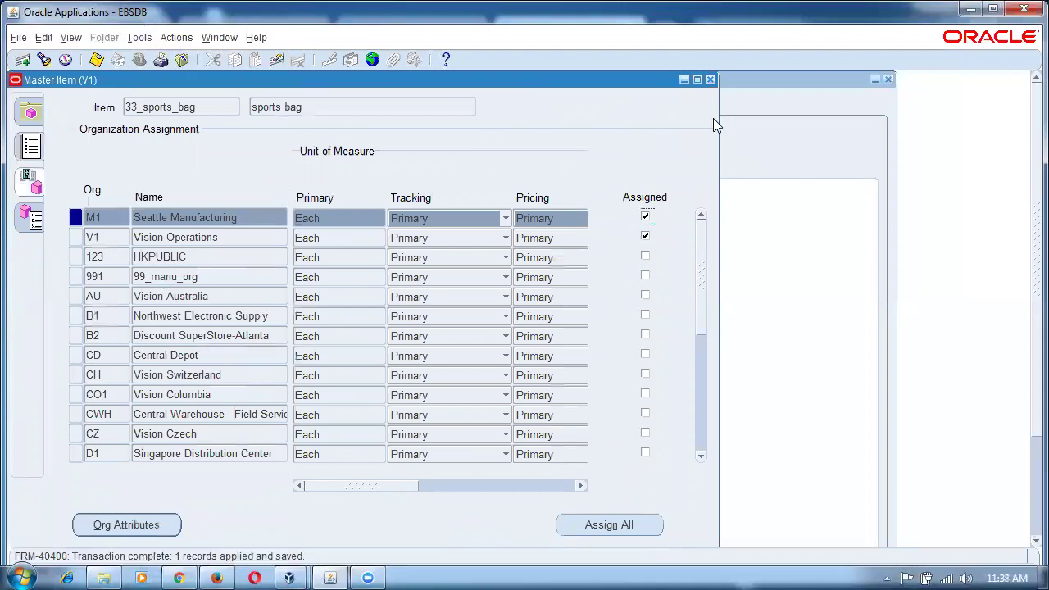
left_click(720, 86)
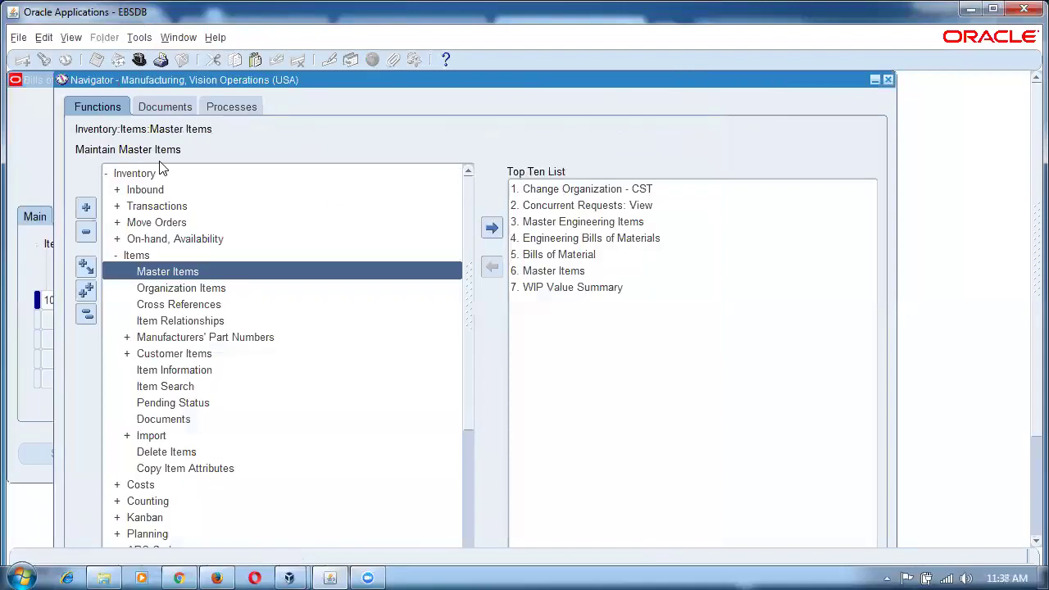
Try again to add 33_sports_bag to the open bill, and close the Bills of Material form without saving.
left_click(24, 132)
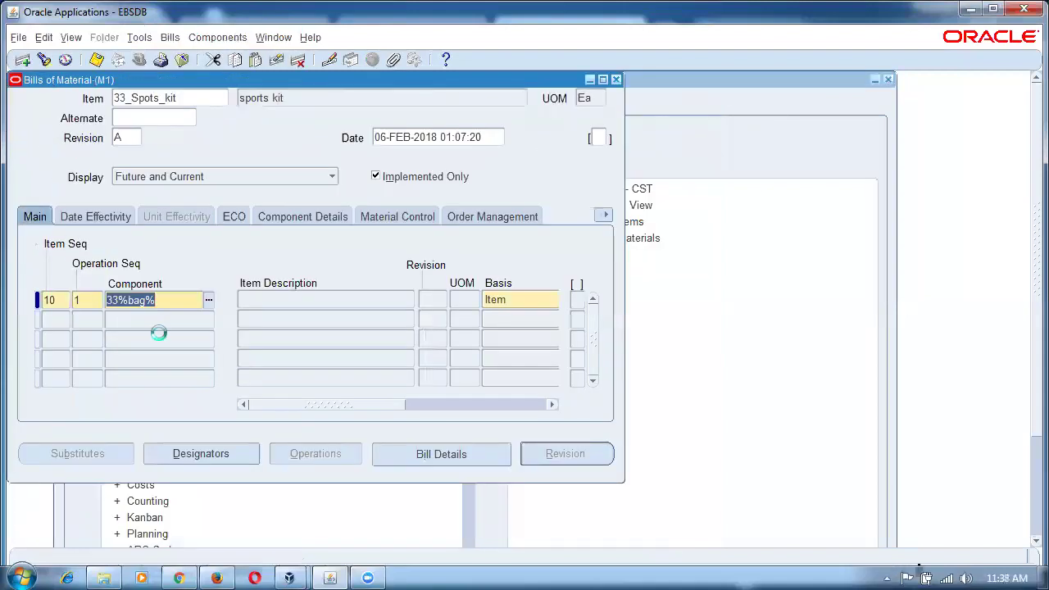
key("Tab")
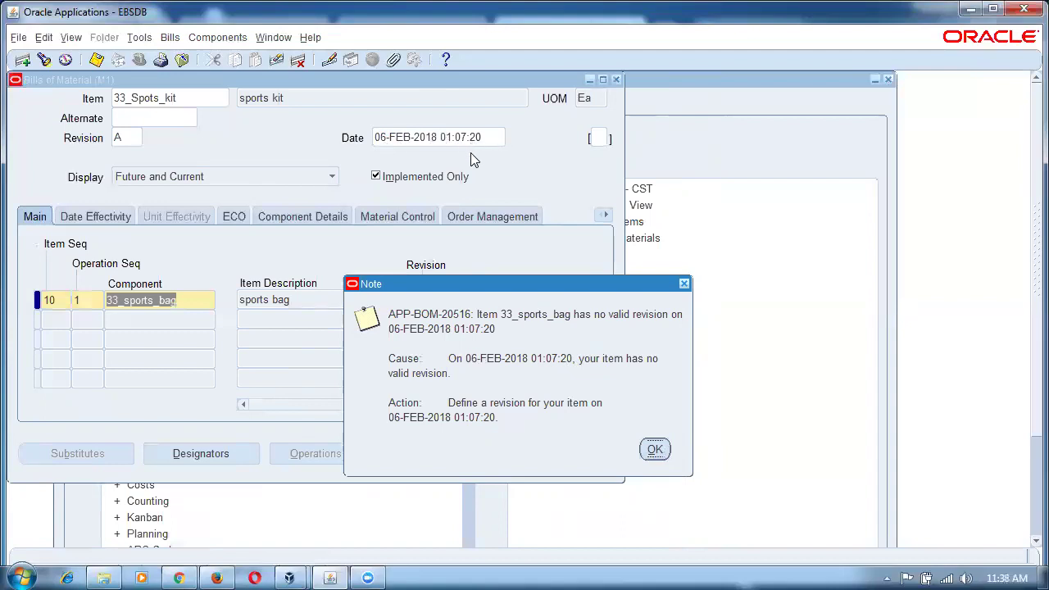
left_click(655, 449)
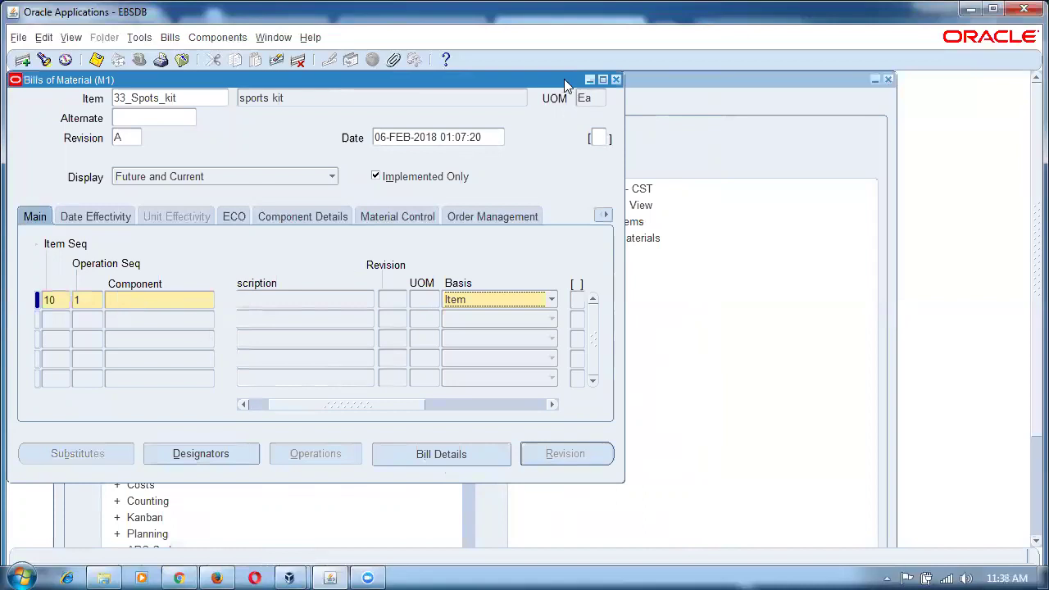
left_click(617, 81)
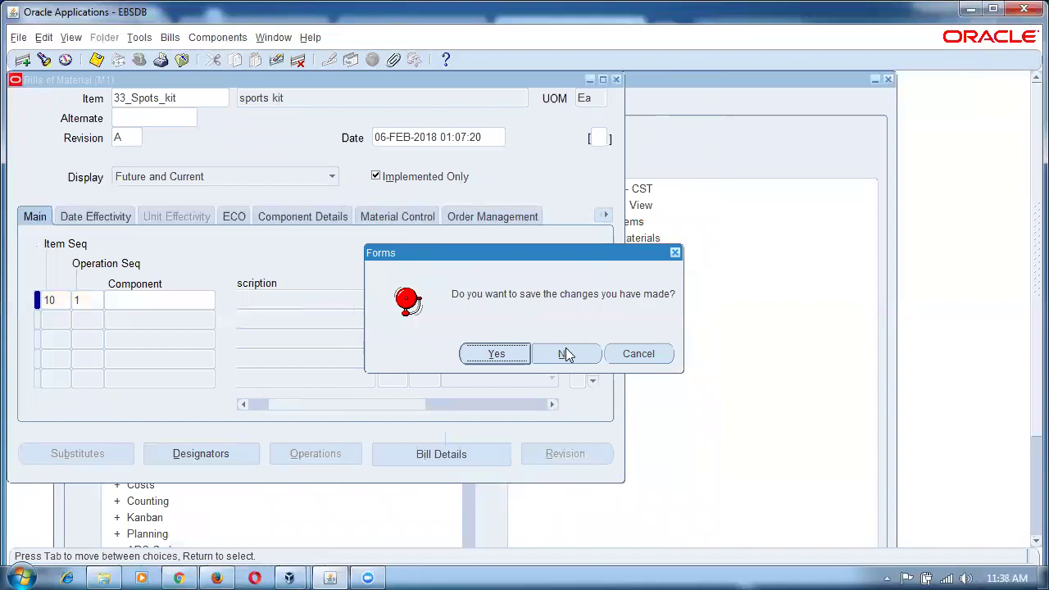
left_click(565, 352)
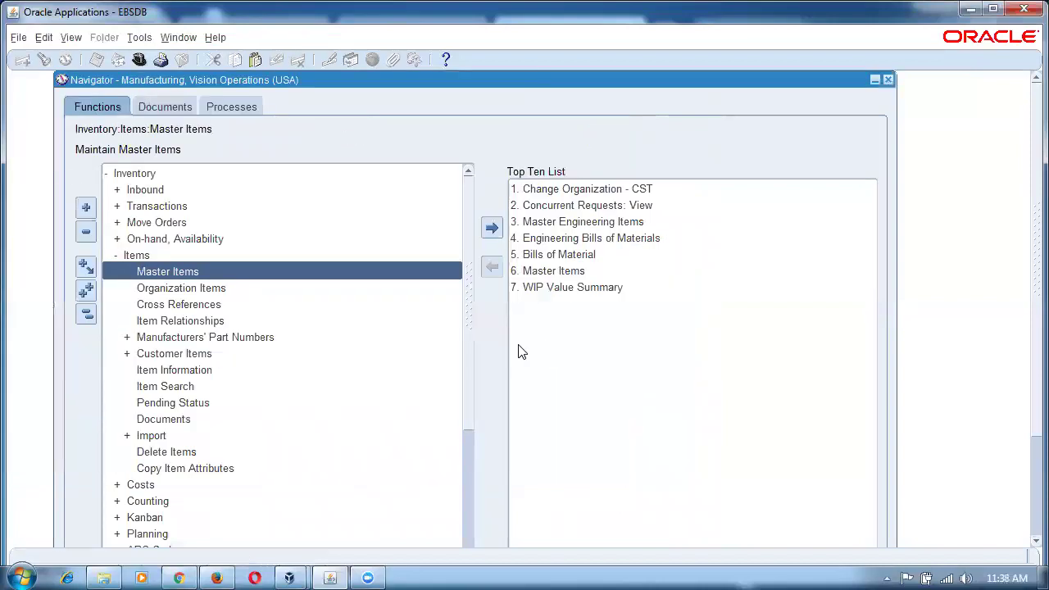
Reopen the Bills of Material form and set 33_Spots_kit as the parent item by looking up 33%kit%.
left_click(89, 314)
double_click(173, 191)
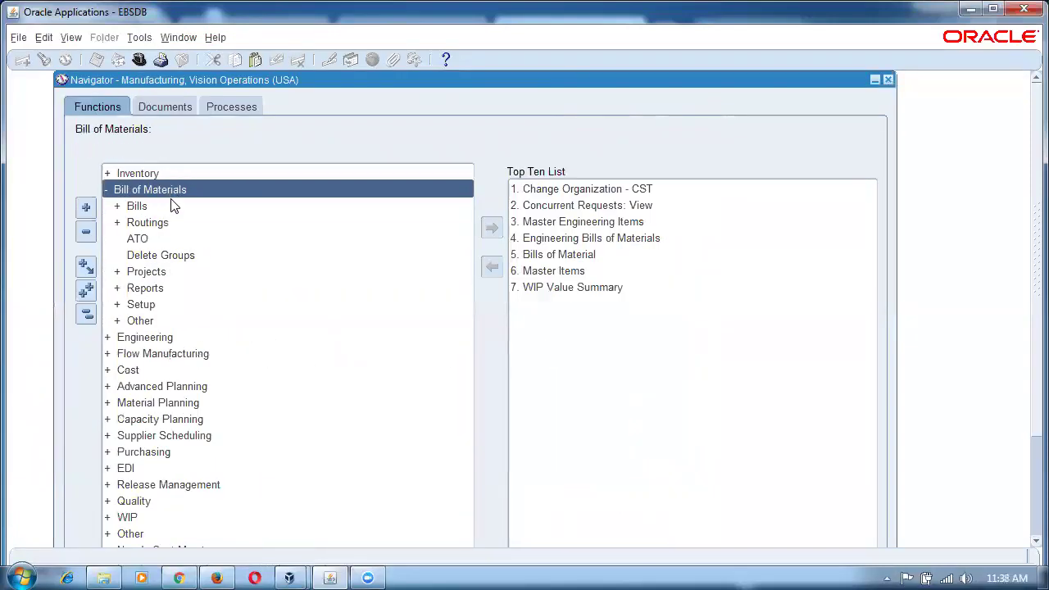
left_click(170, 205)
double_click(196, 218)
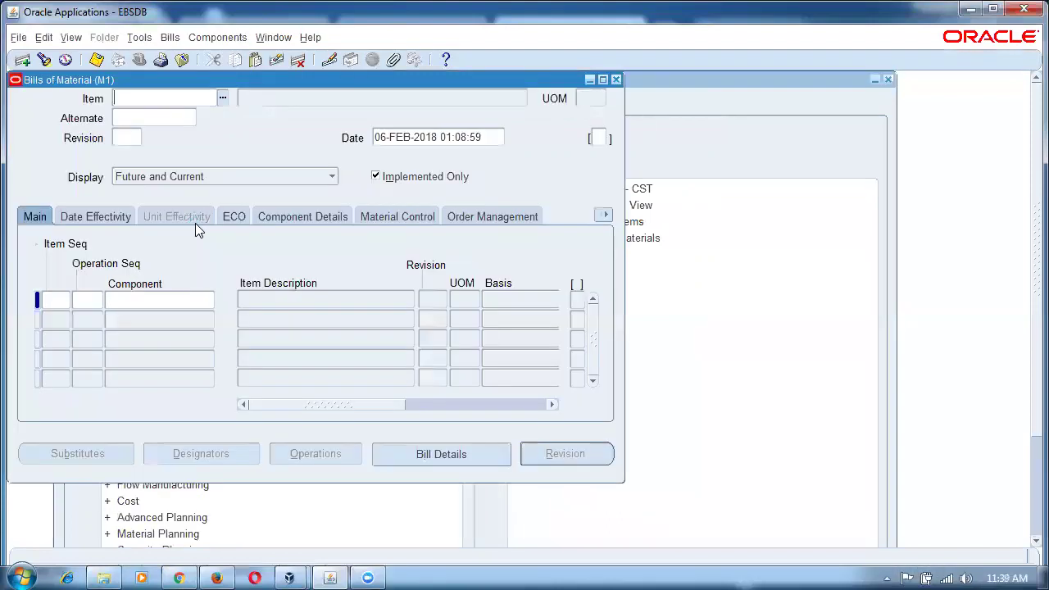
type("33%kit%")
key("Tab")
Add 33_sports_bag as the bill's first component by looking up 33%bag%.
left_click(123, 303)
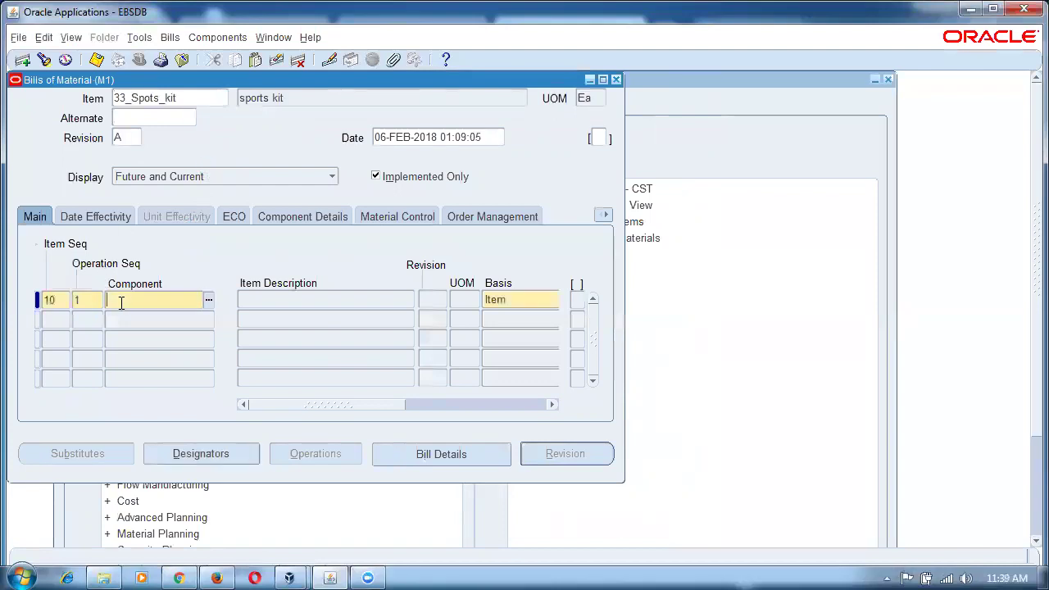
type("33%bag%")
key("Tab")
Add 33_ball as the second component and set its quantity to 2.
left_click(182, 318)
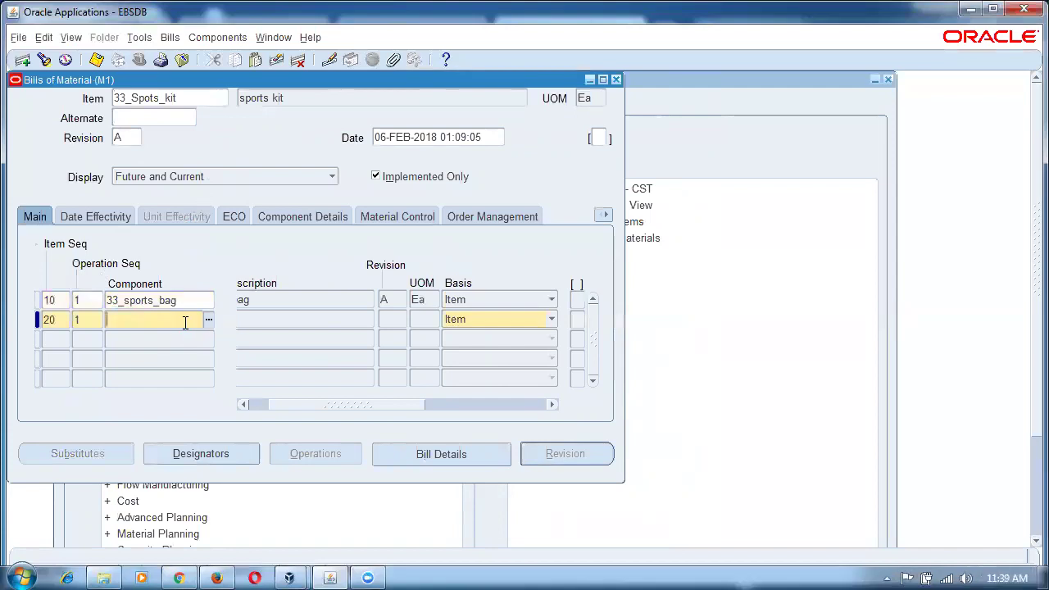
type("33%ball")
key("Tab")
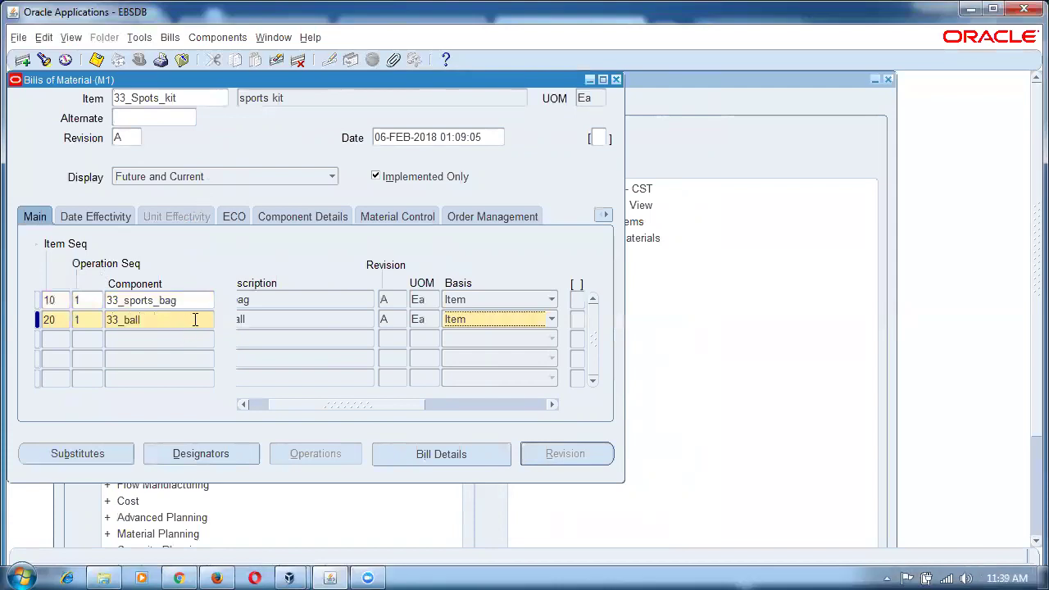
key("Tab")
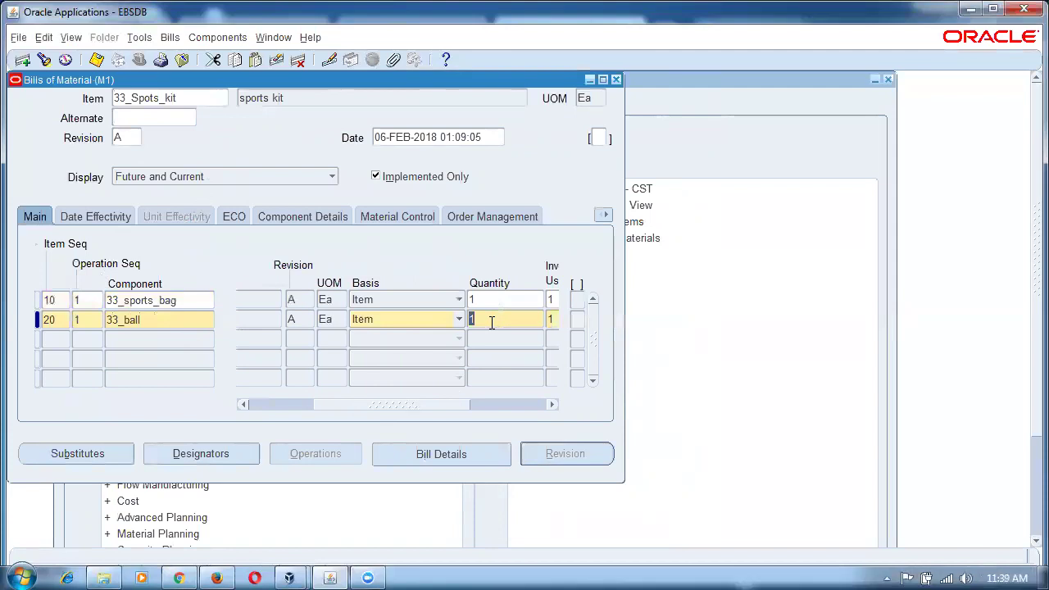
type("2")
left_click_drag(333, 405, 212, 410)
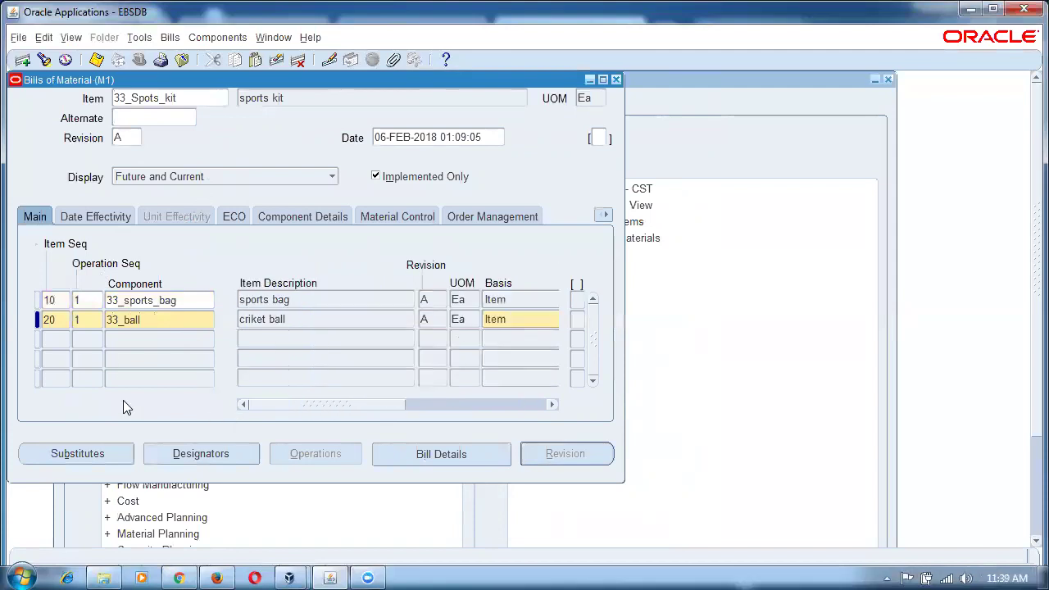
Look up 33_% items, add 33_bat as the third component and set its quantity to 3.
left_click(135, 339)
left_click(134, 339)
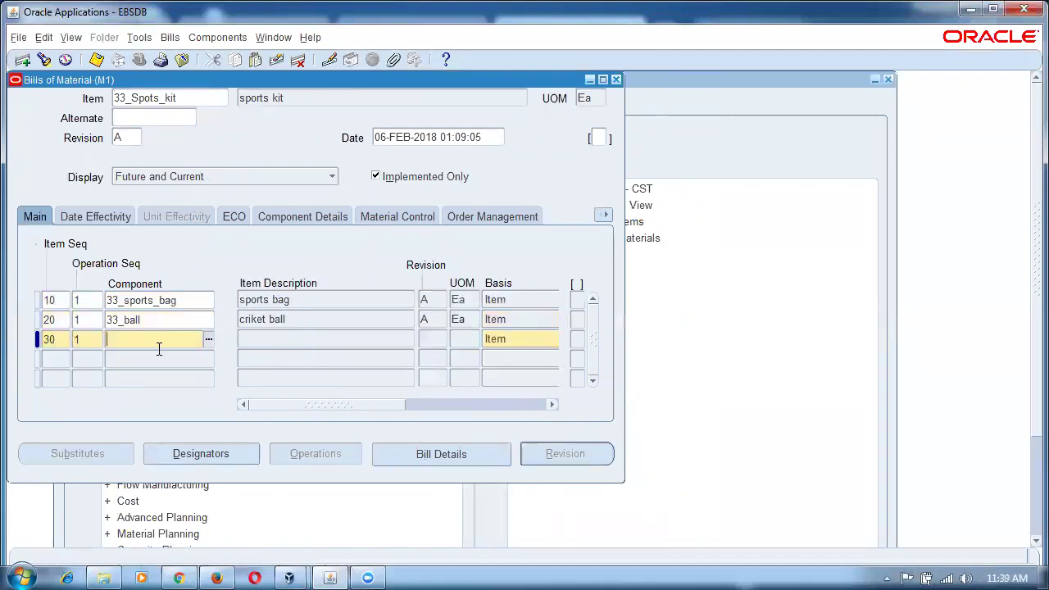
type("33_%")
key("Tab")
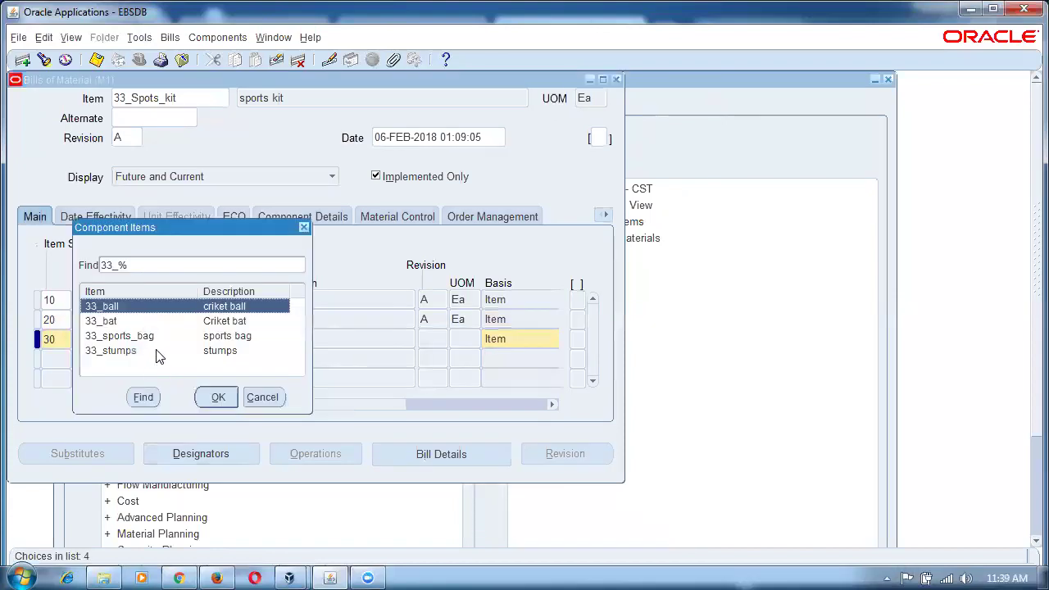
left_click(137, 326)
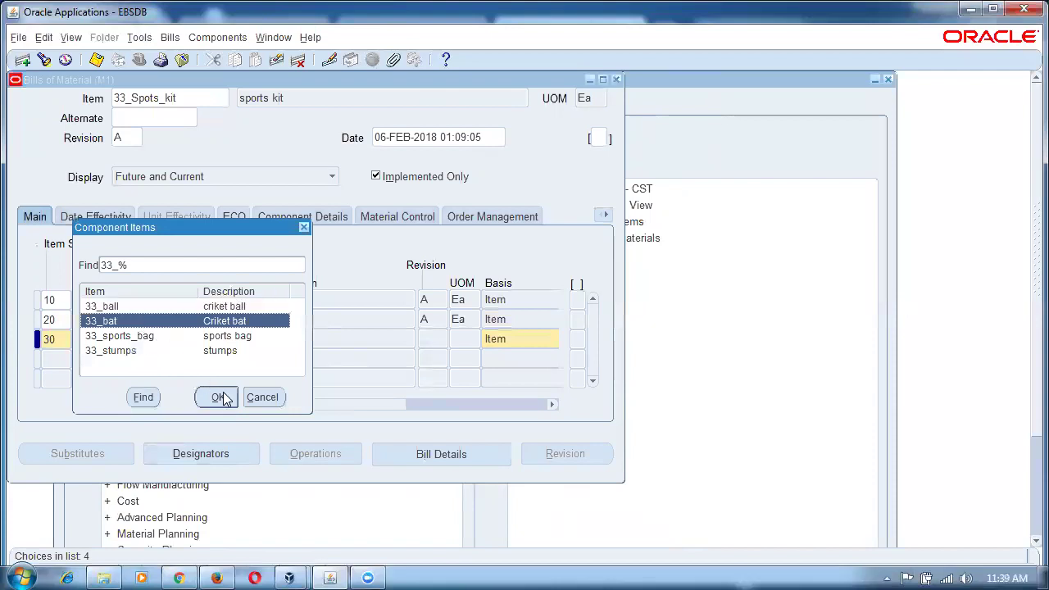
left_click(218, 396)
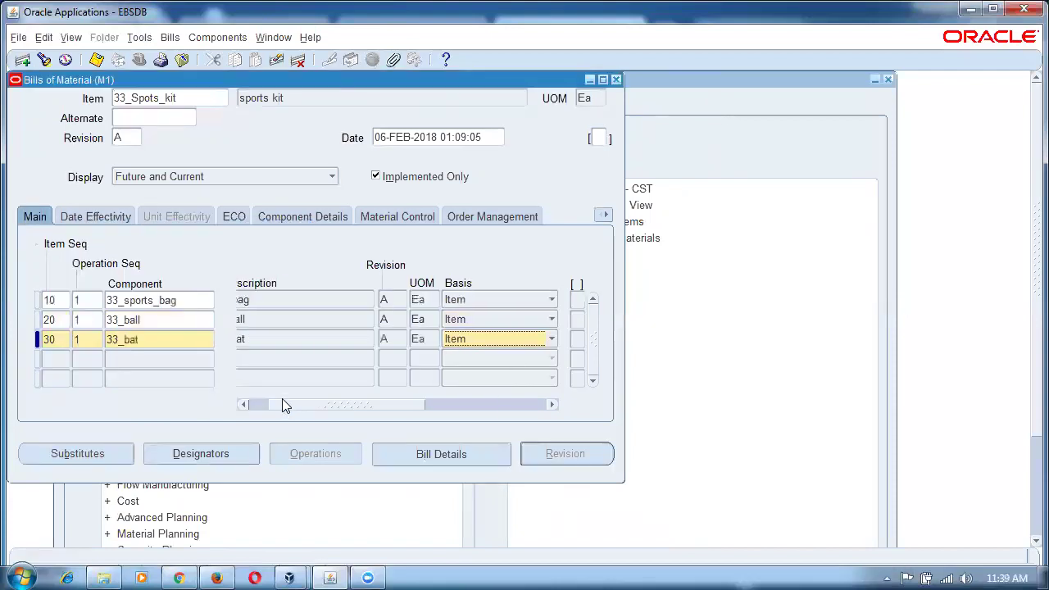
left_click_drag(283, 406, 359, 407)
double_click(489, 341)
type("3")
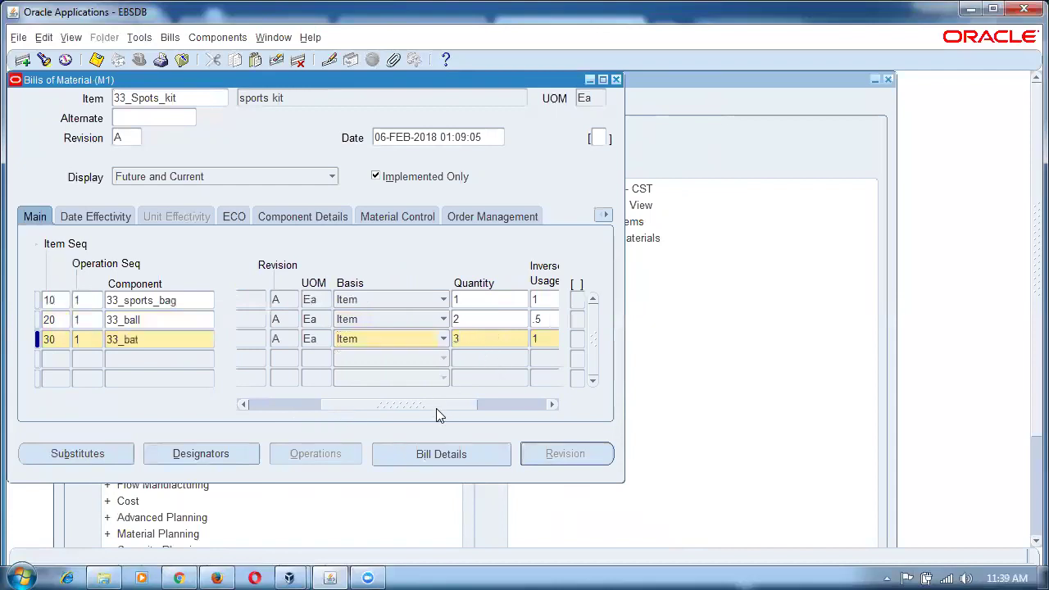
Add 33_stumps as the fourth component and set its quantity to 4.
left_click_drag(436, 408, 344, 408)
left_click(120, 359)
left_click(166, 359)
type("33%s")
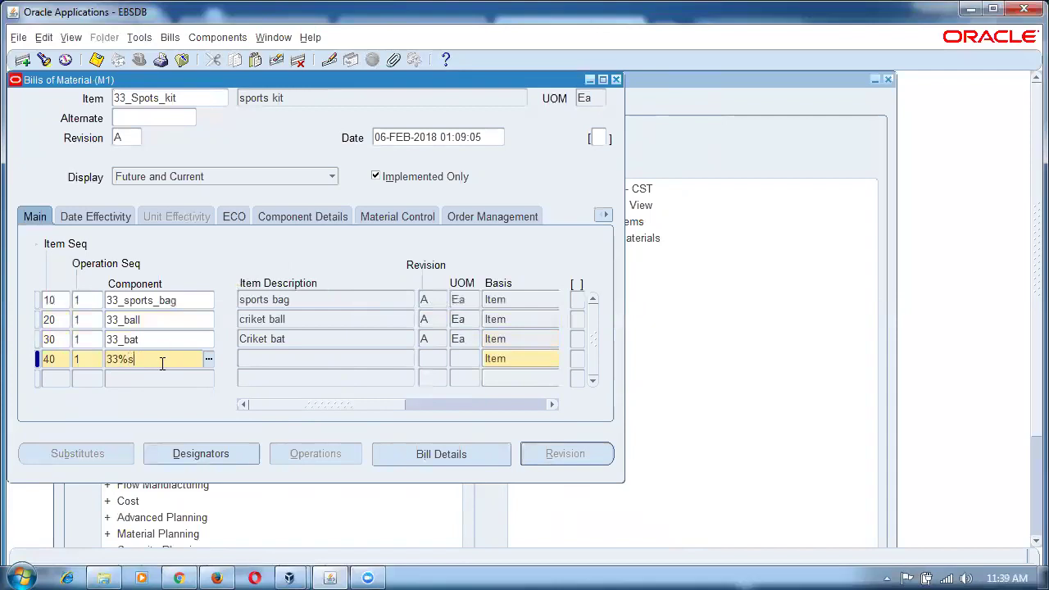
key("Tab")
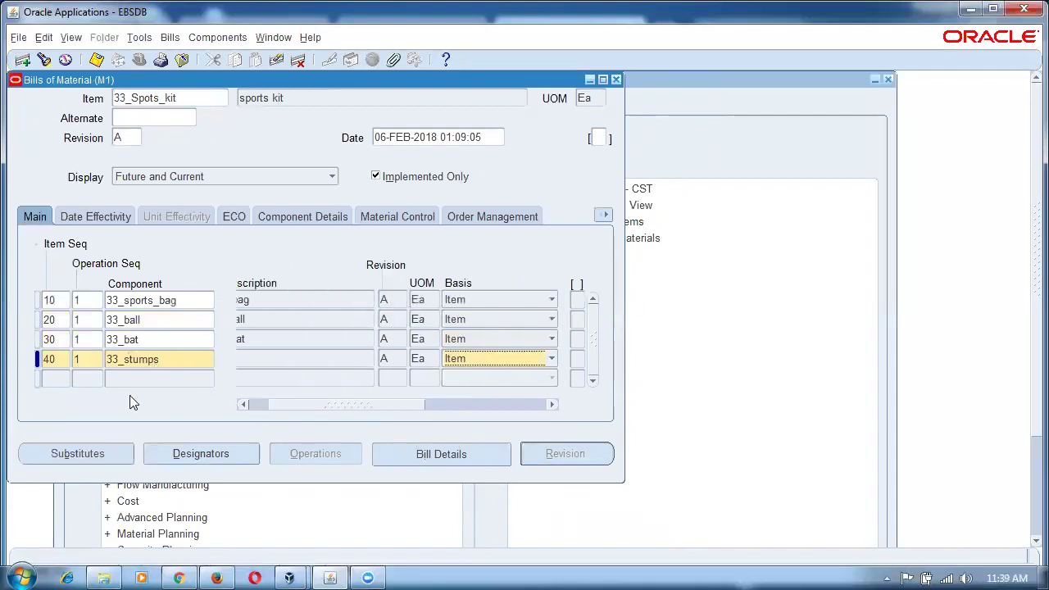
left_click_drag(285, 403, 300, 405)
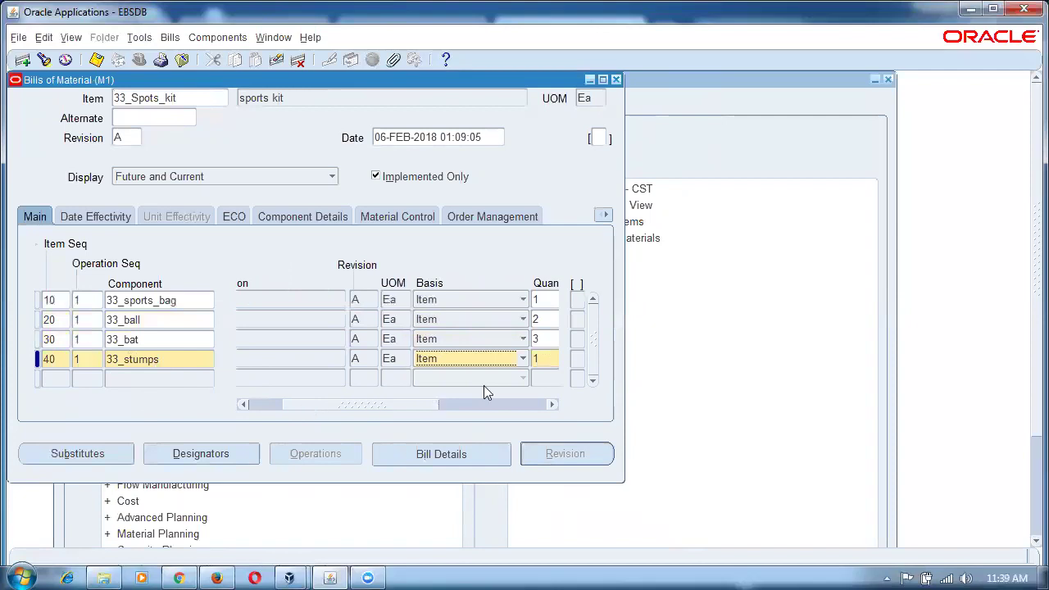
left_click(541, 357)
type("4")
key("Tab")
left_click_drag(403, 409, 262, 420)
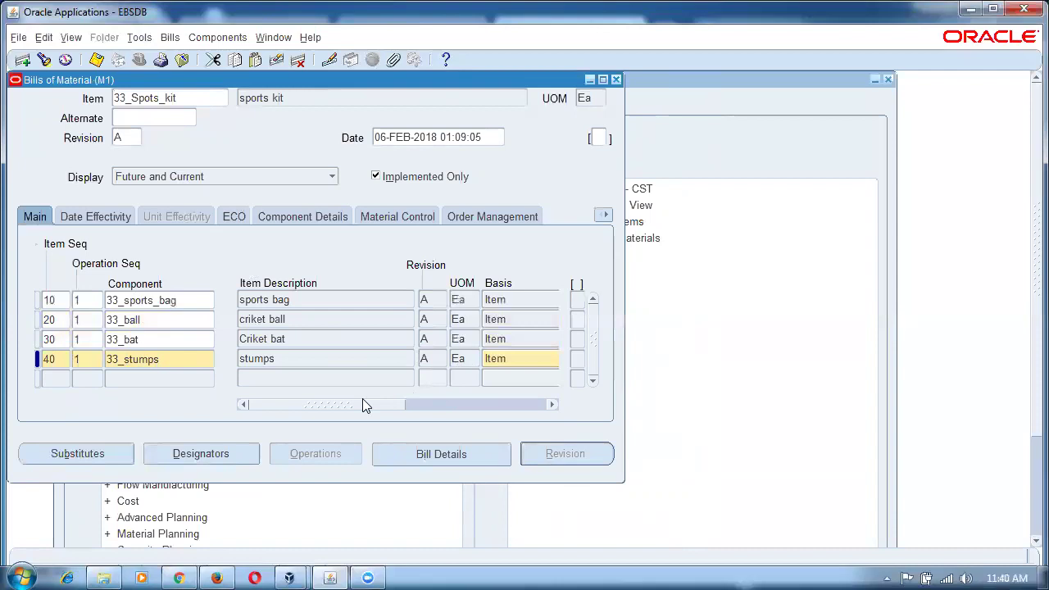
left_click_drag(358, 402, 313, 408)
double_click(174, 368)
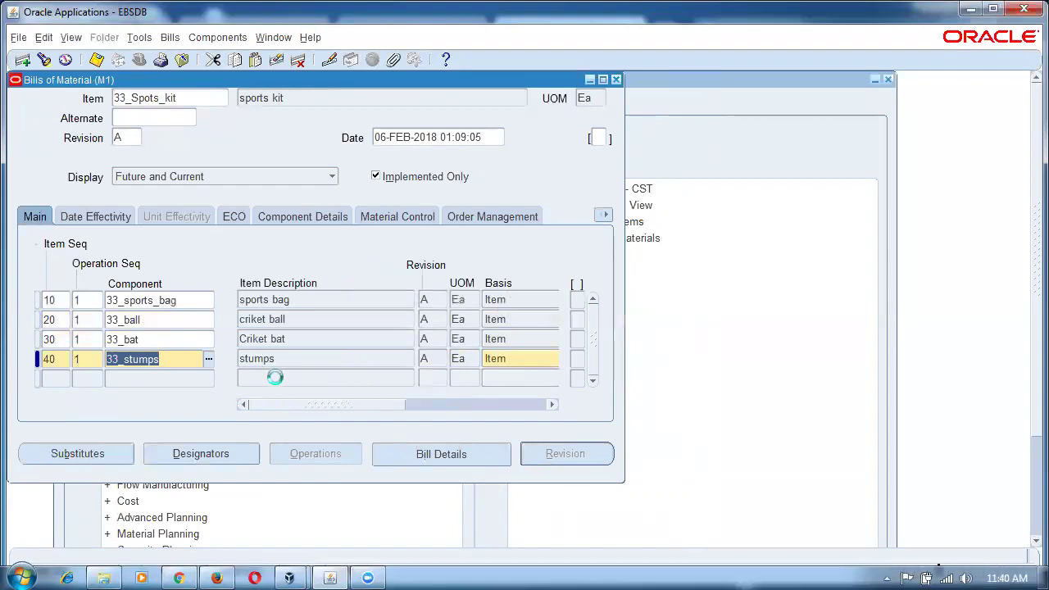
Review the component quantities in the 33_Spots_kit bill, from 33_sports_bag to 33_stumps, and close the bill.
left_click_drag(278, 407, 325, 404)
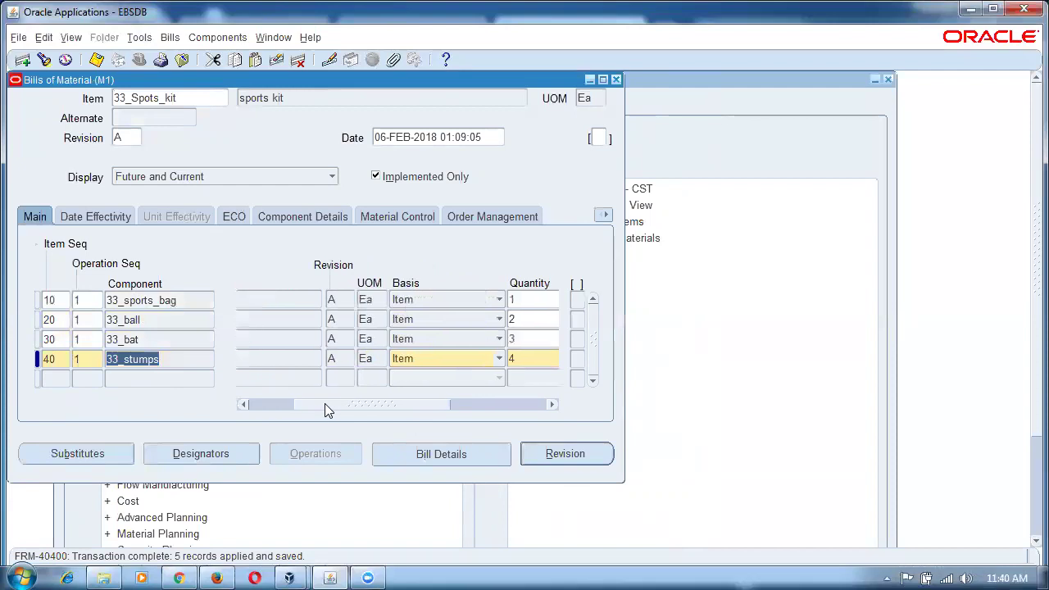
left_click_drag(325, 403, 267, 408)
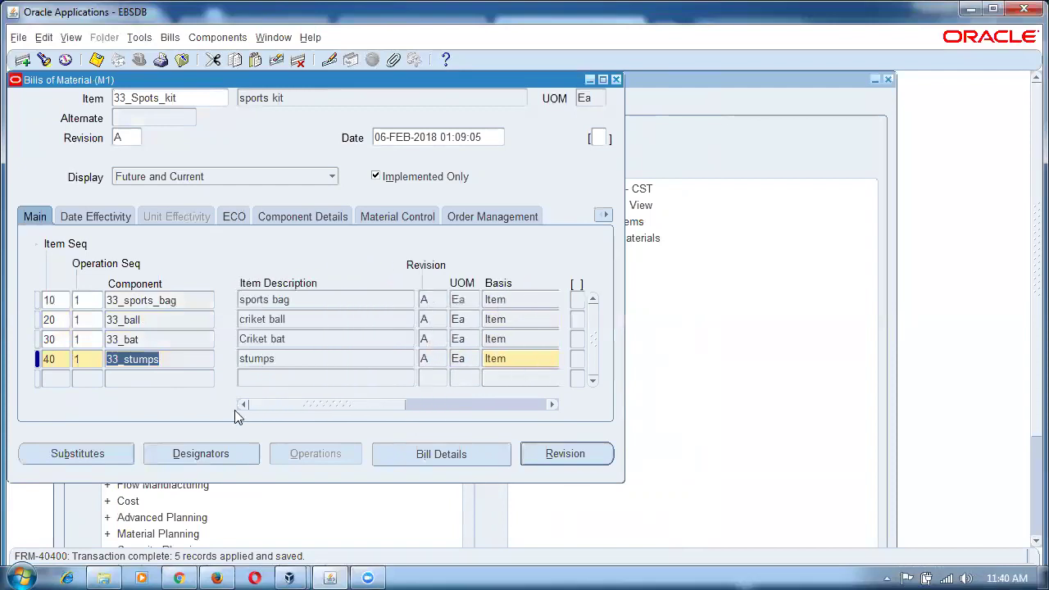
left_click(180, 98)
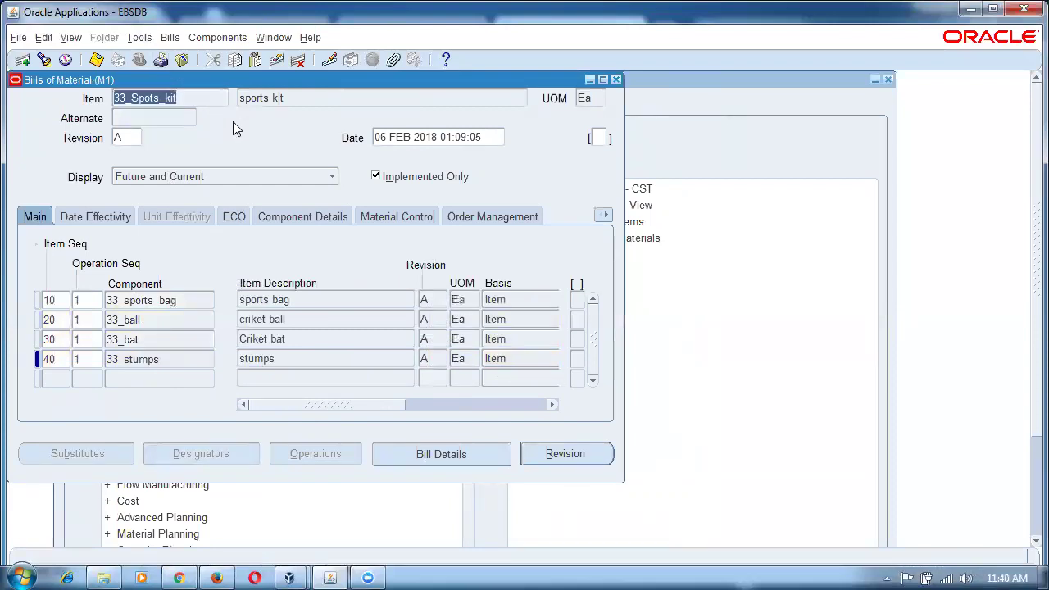
left_click_drag(316, 406, 348, 415)
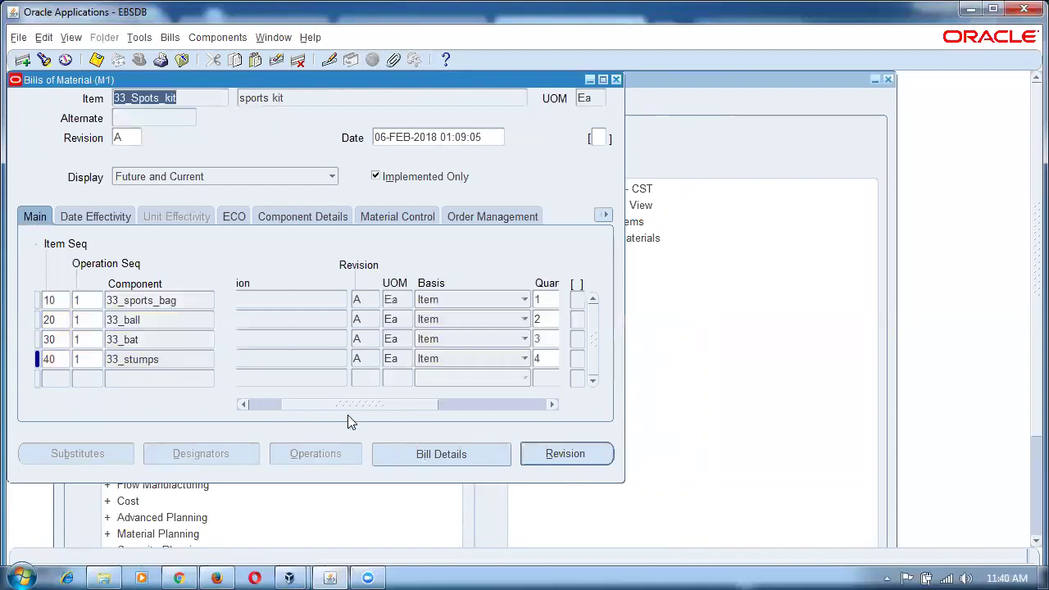
left_click(541, 299)
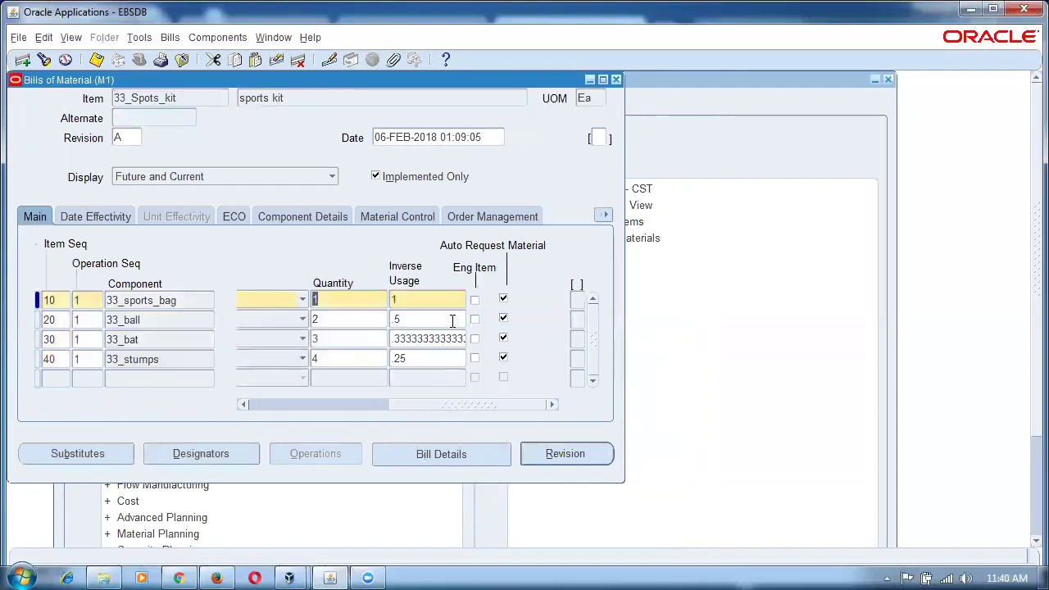
left_click(345, 321)
left_click(333, 337)
left_click(324, 358)
mouse_move(403, 405)
left_mouse_down()
mouse_move(343, 407)
mouse_move(387, 405)
left_mouse_up()
left_click(366, 320)
left_click(367, 340)
left_click(362, 356)
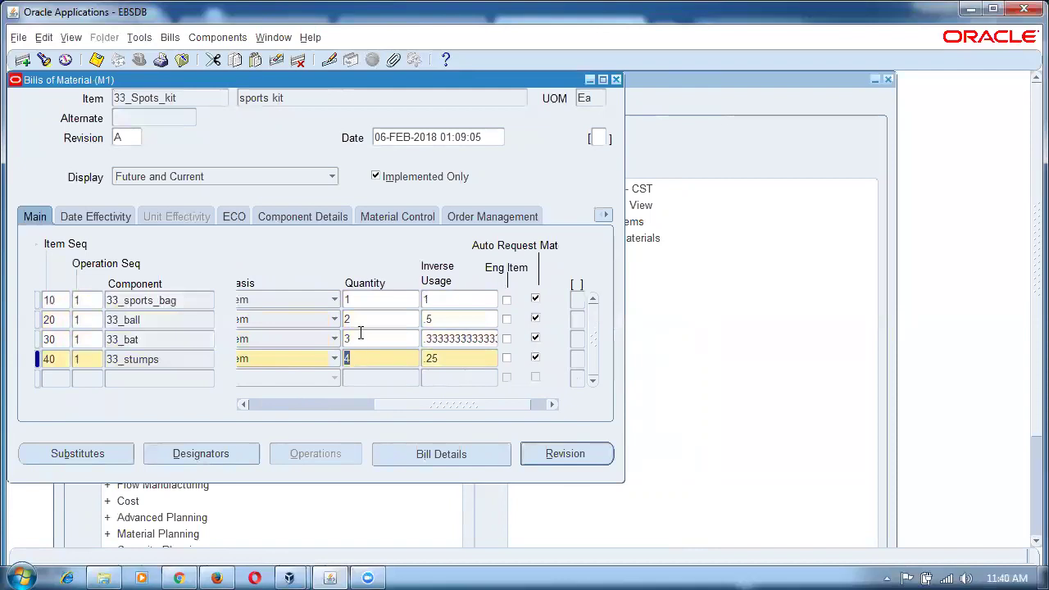
left_click(172, 98)
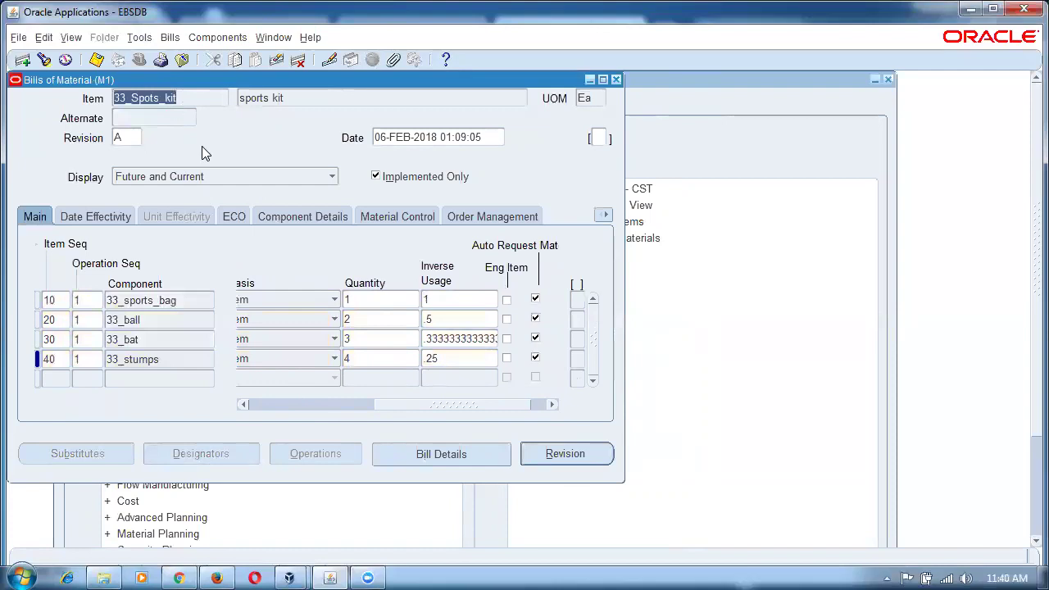
left_click(616, 80)
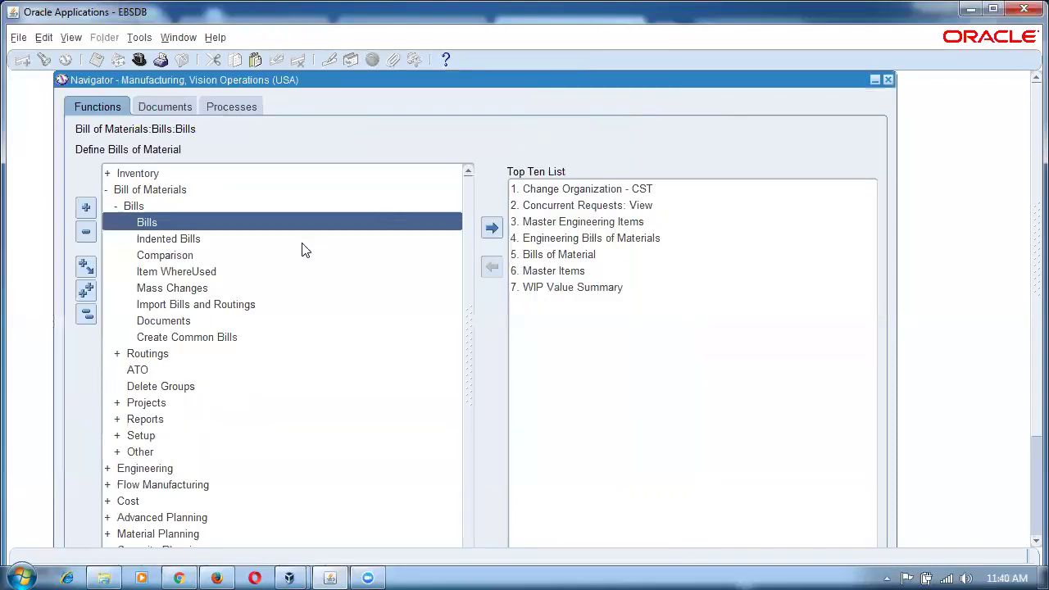
Collapse the function tree and open the Alternates definition from the Bill of Materials setup functions.
left_click(87, 320)
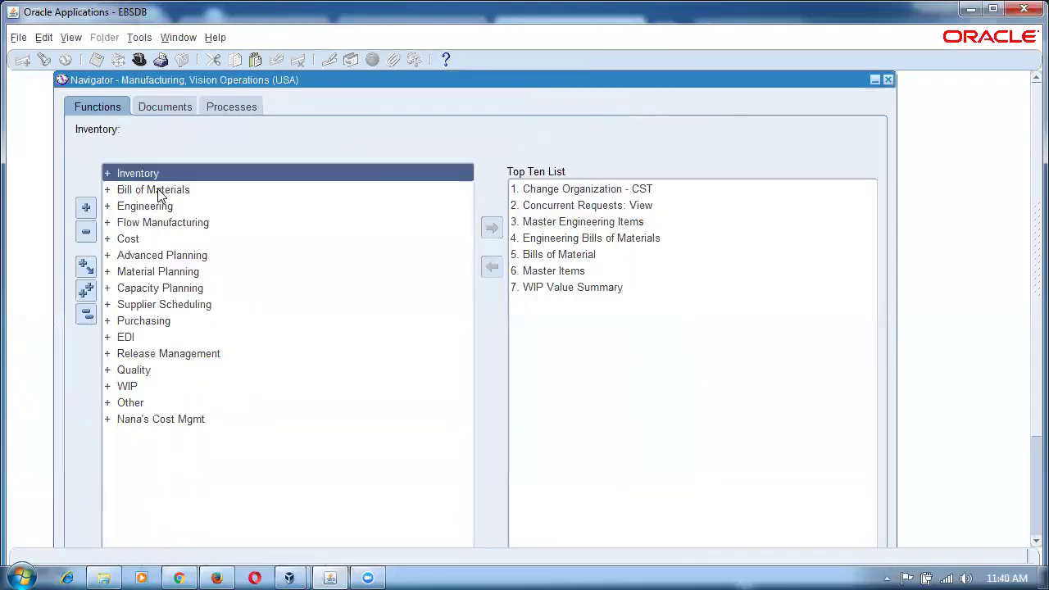
double_click(156, 189)
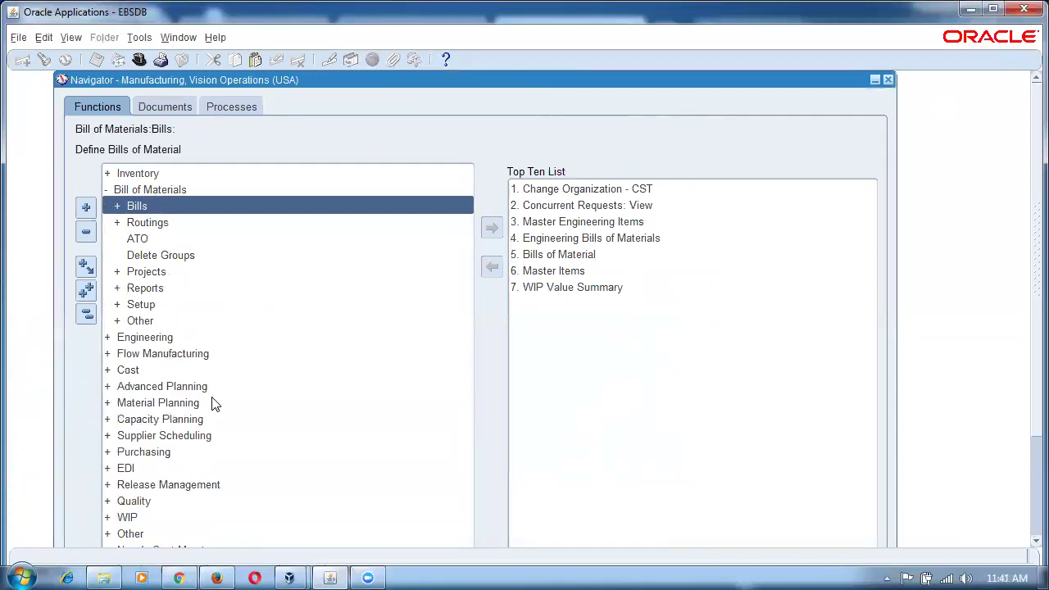
double_click(156, 304)
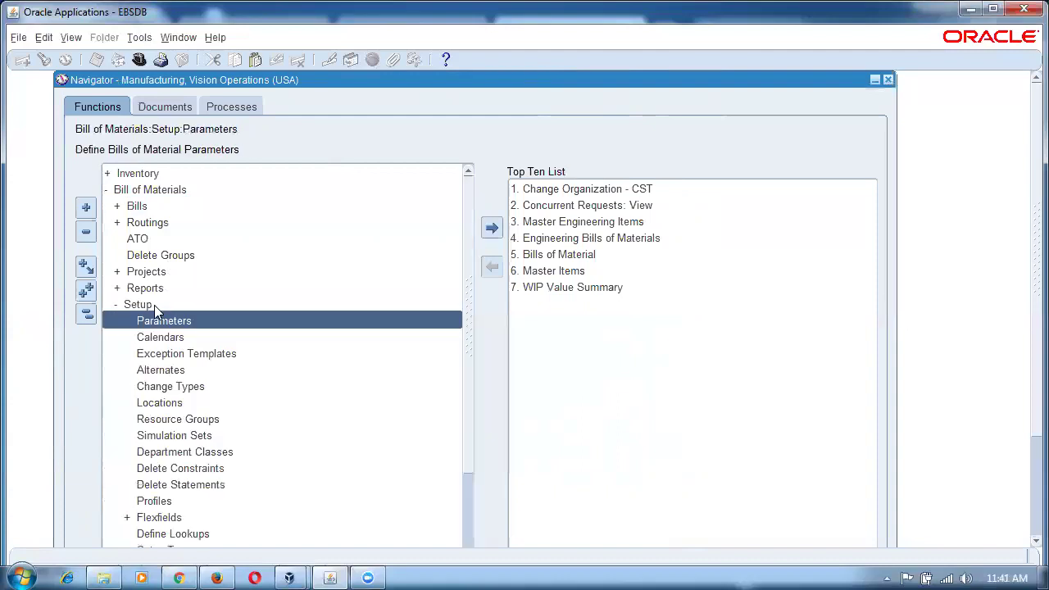
left_click(168, 371)
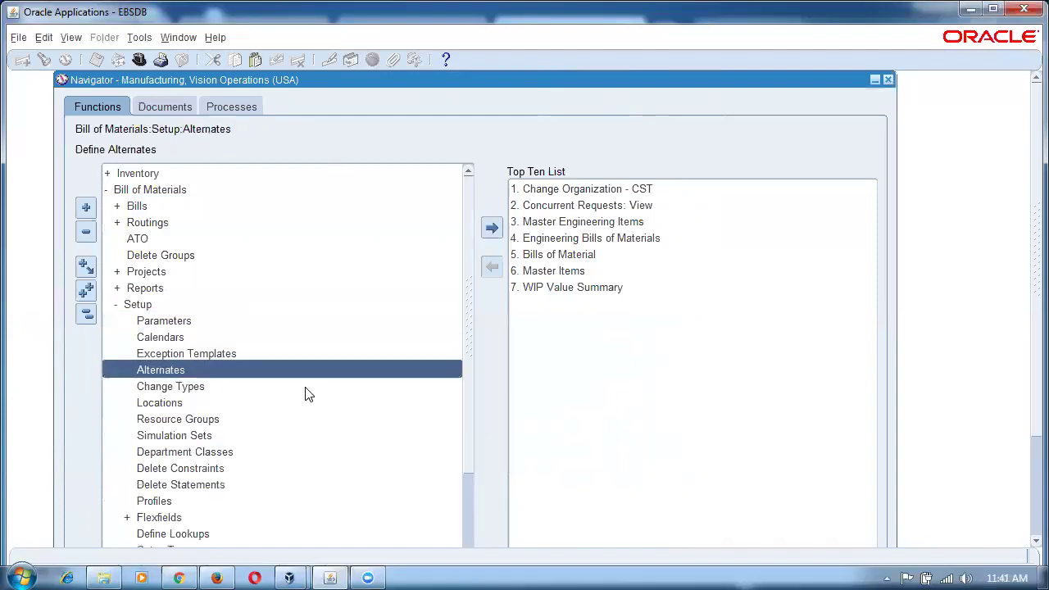
double_click(230, 367)
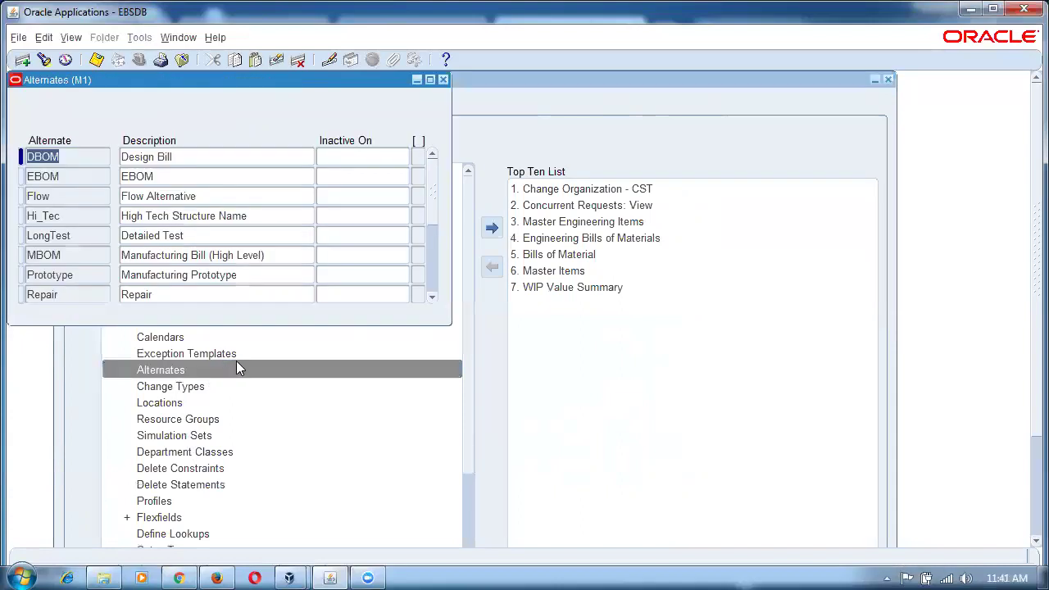
Add and save a new alternate named Unpack with the description Unpack, and close the alternates form.
key("ctrl+Down")
type("Unop")
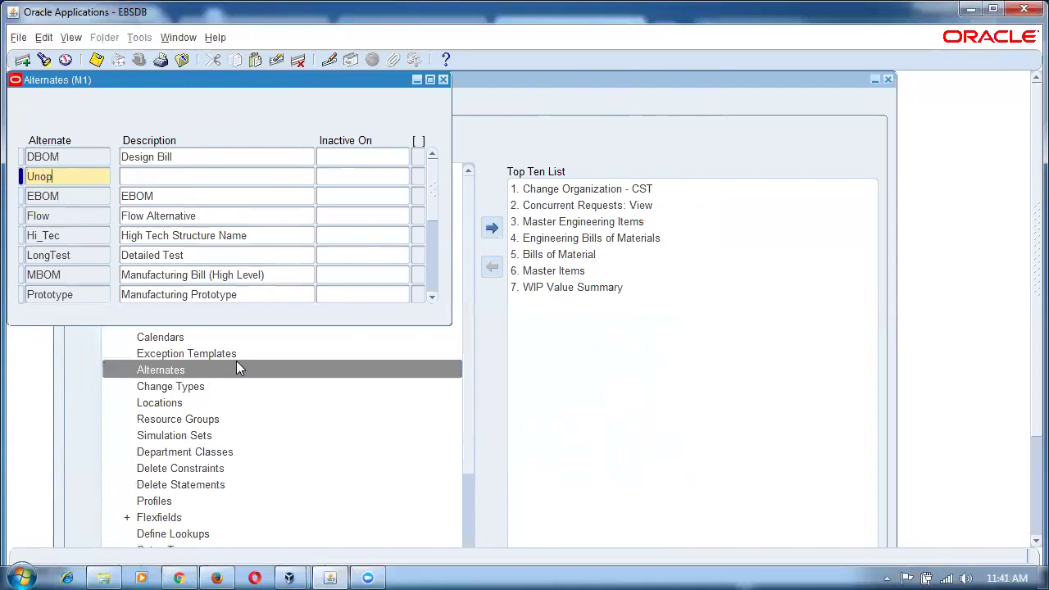
key("BackSpace")
key("BackSpace")
type("pack")
left_click_drag(77, 176, 9, 181)
key("ctrl+c")
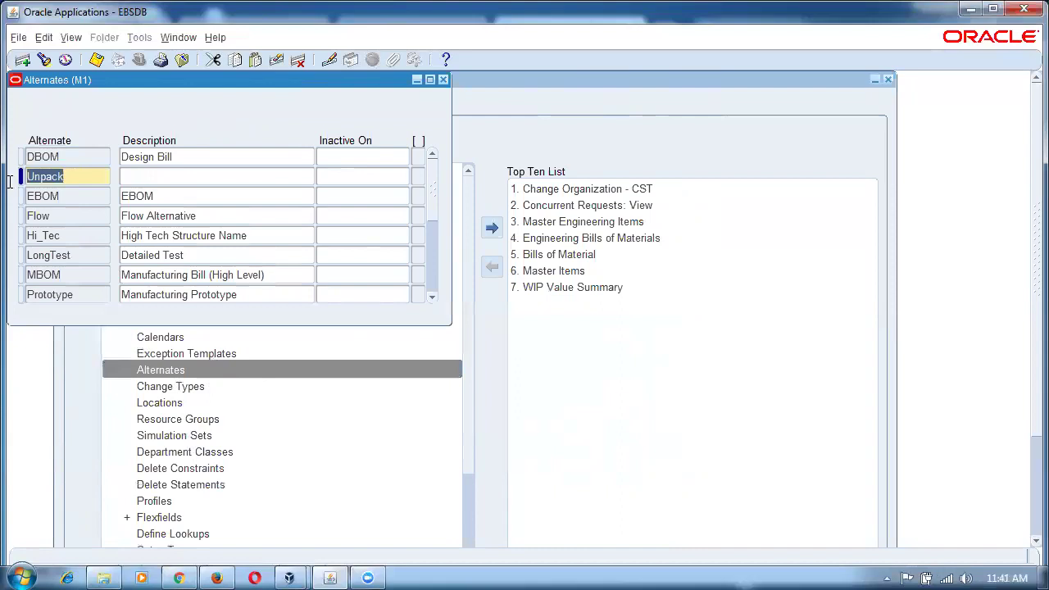
left_click(151, 176)
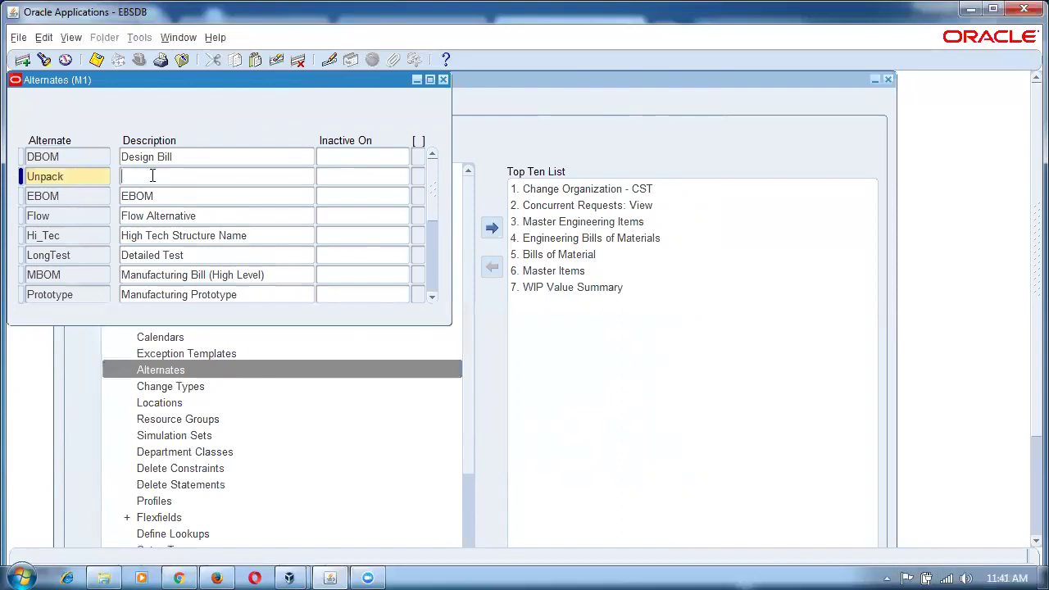
key("ctrl+v")
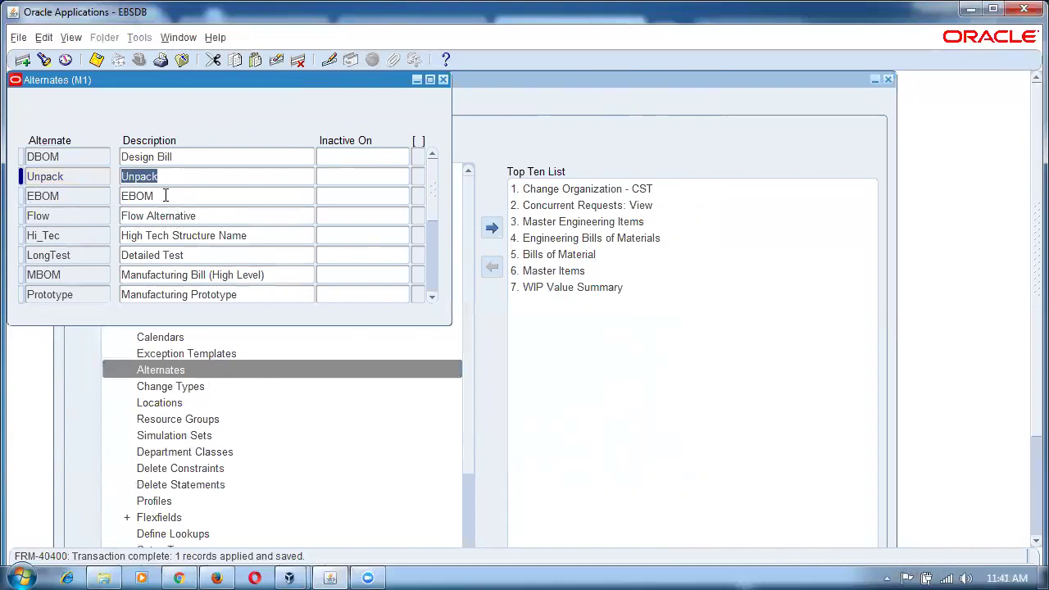
left_click(443, 80)
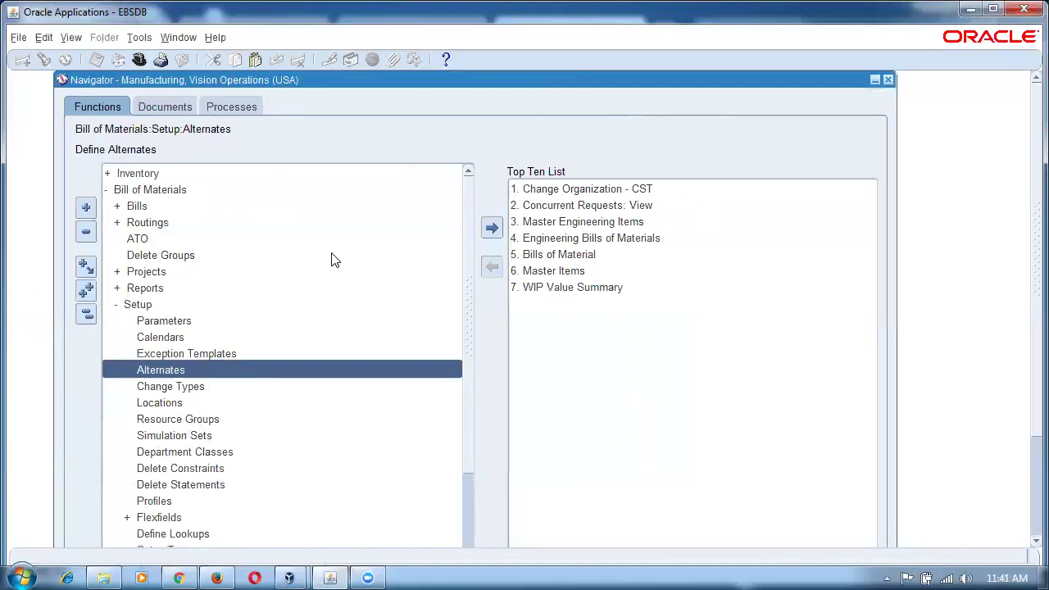
Open a new bill of material and retrieve 33_Spots_kit as its item using a wildcard search on kit.
double_click(146, 208)
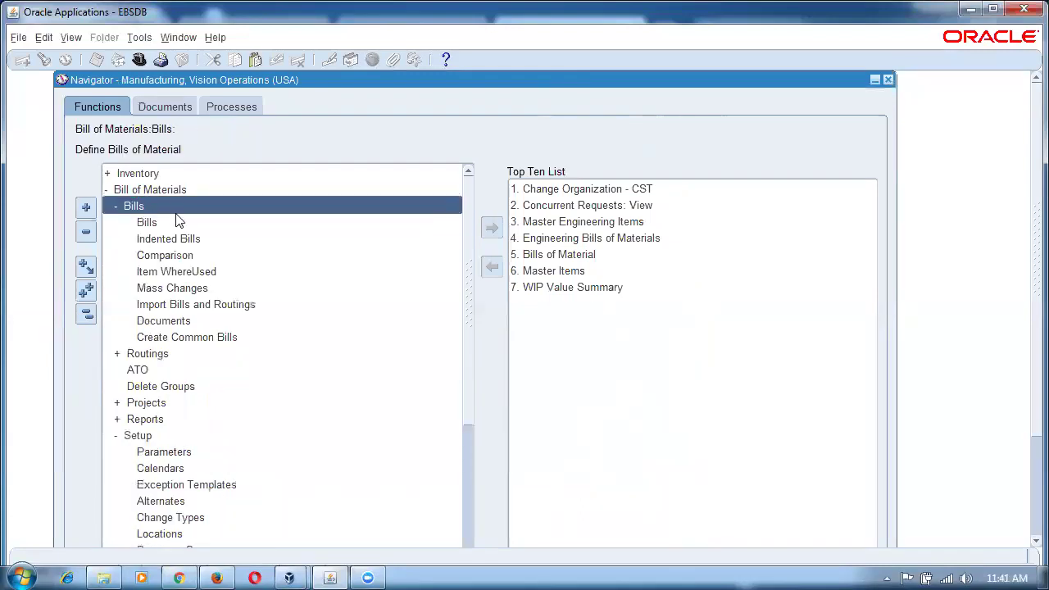
double_click(223, 223)
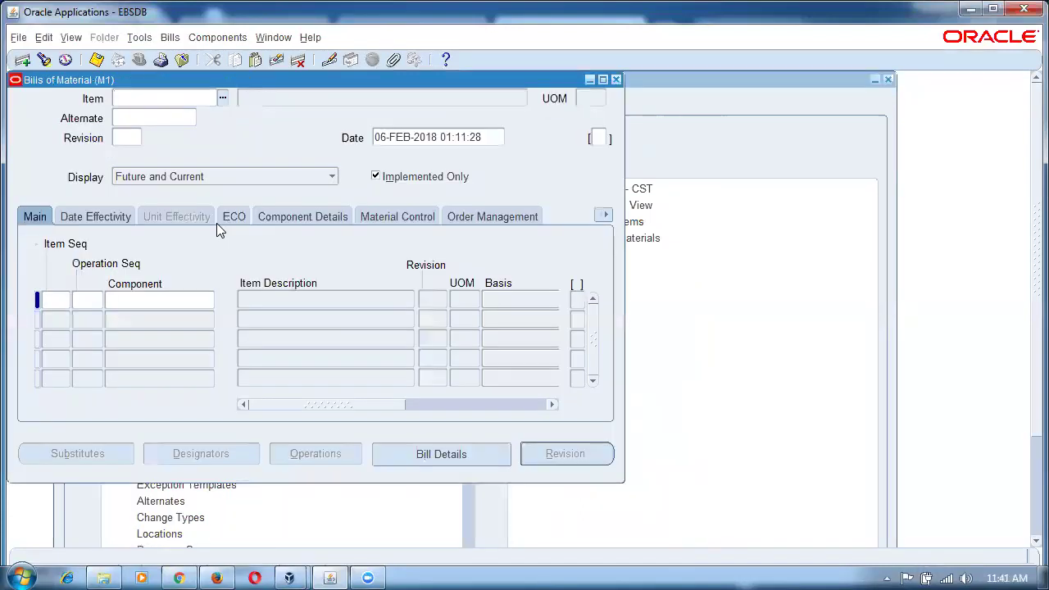
type("23")
key("BackSpace")
key("BackSpace")
type("3%s")
key("BackSpace")
type("kit%")
key("Tab")
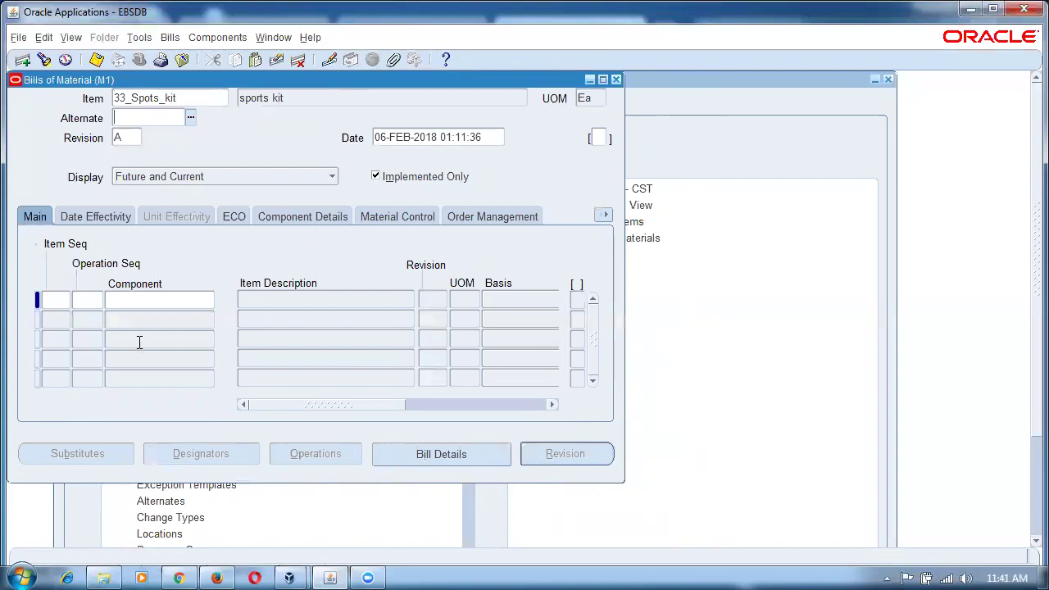
Set the alternate of the new 33_Spots_kit bill to Unpack.
left_click(137, 304)
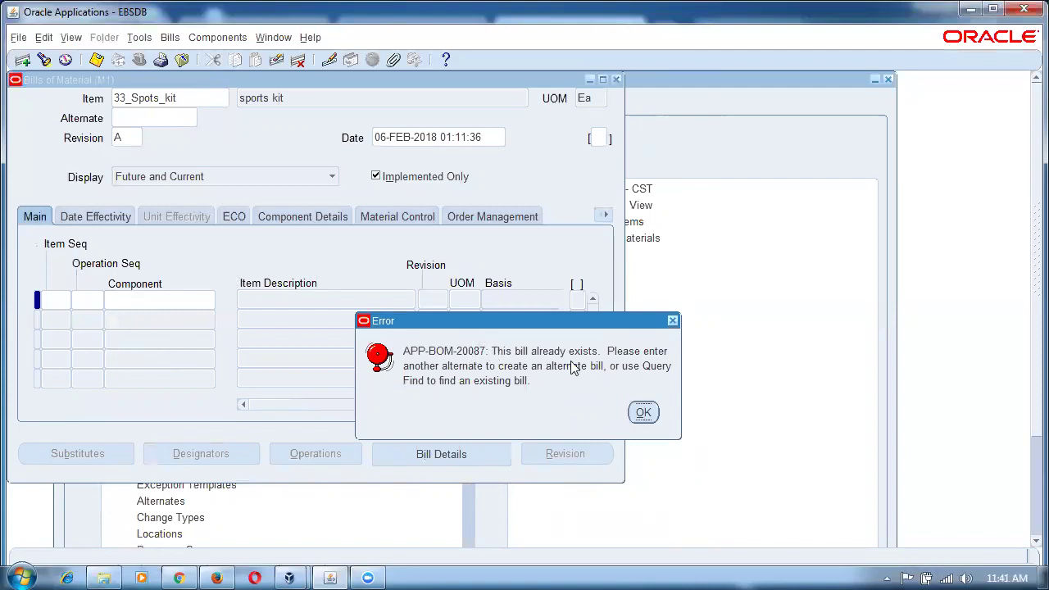
left_click(650, 412)
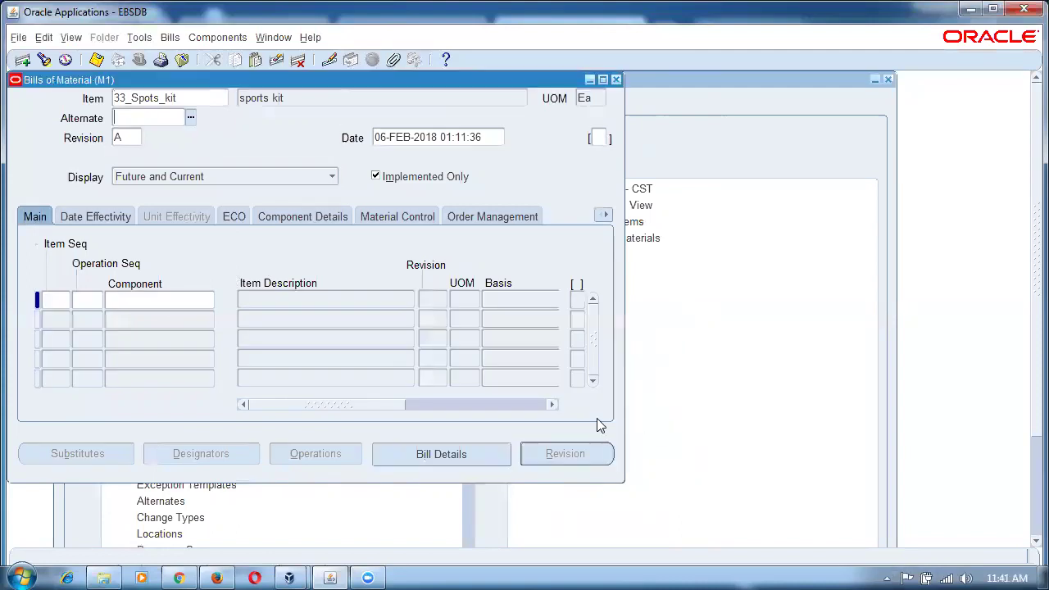
type("Unpa")
key("Tab")
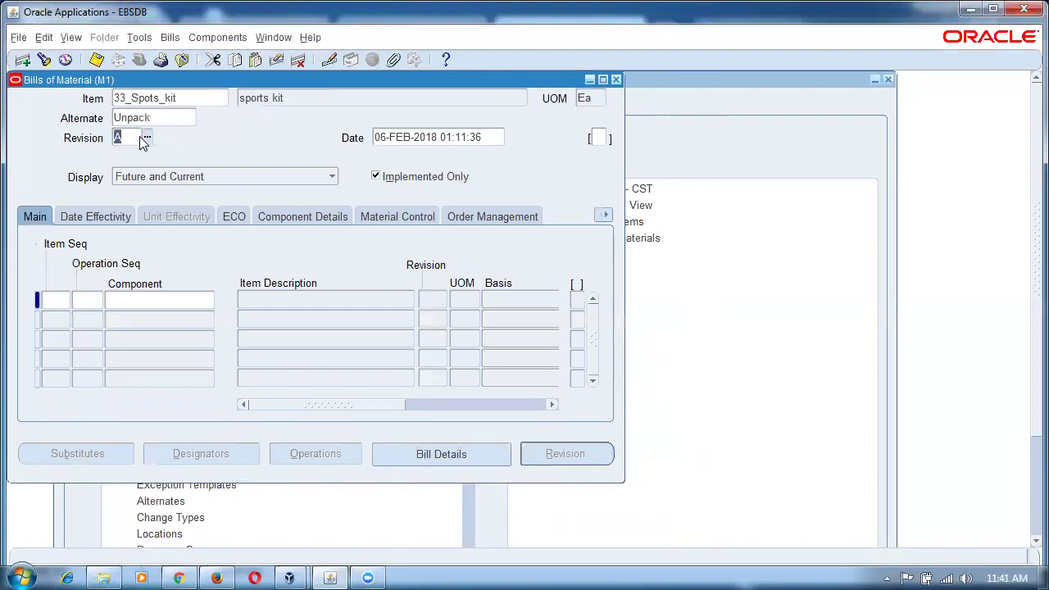
Look up 33_% items and add 33_sports_bag as the first component of the Unpack bill.
left_click(57, 300)
left_click(133, 301)
type("33")
type("_%")
key("Tab")
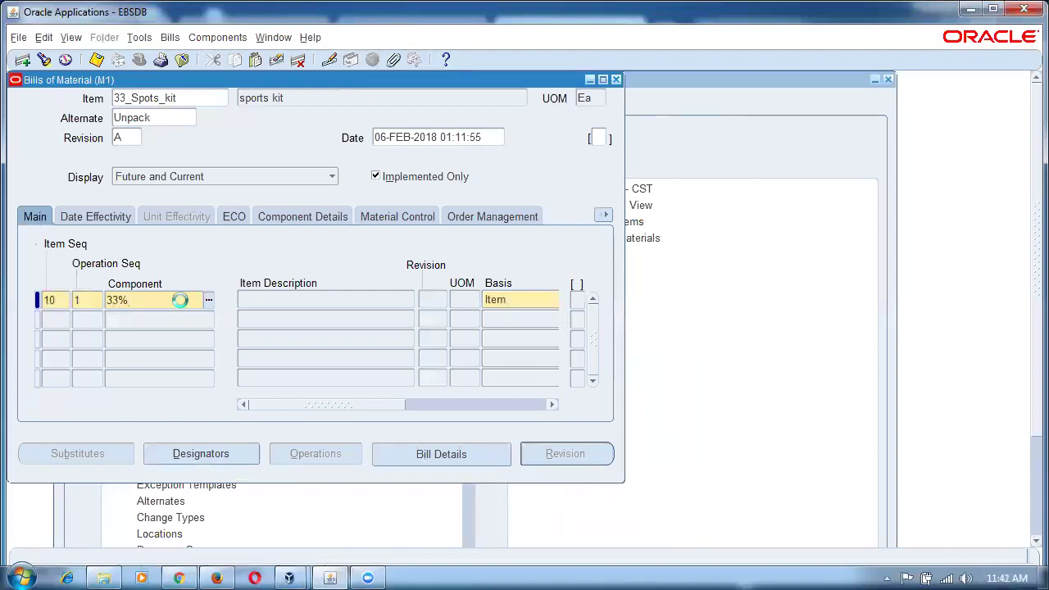
key("Down")
key("Down")
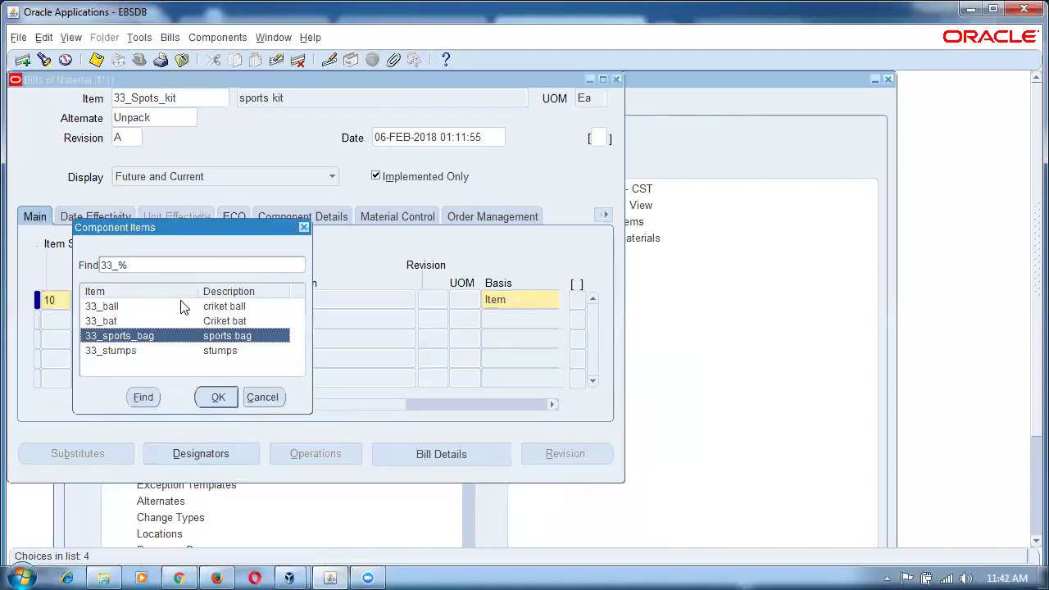
key("Return")
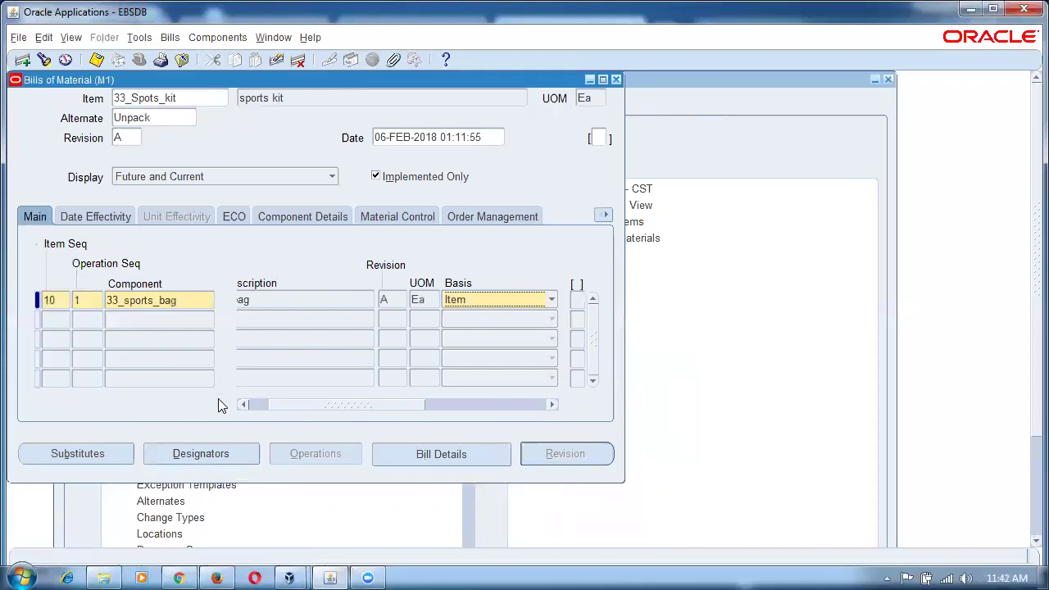
Set the quantity of the 33_sports_bag component to -1.
left_click_drag(376, 408, 444, 387)
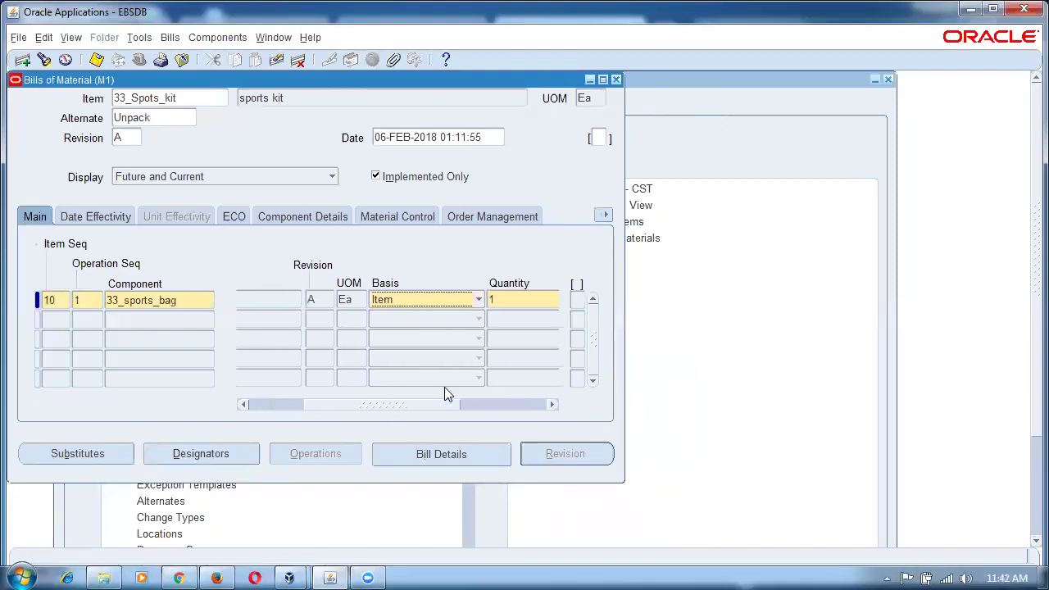
left_click(508, 300)
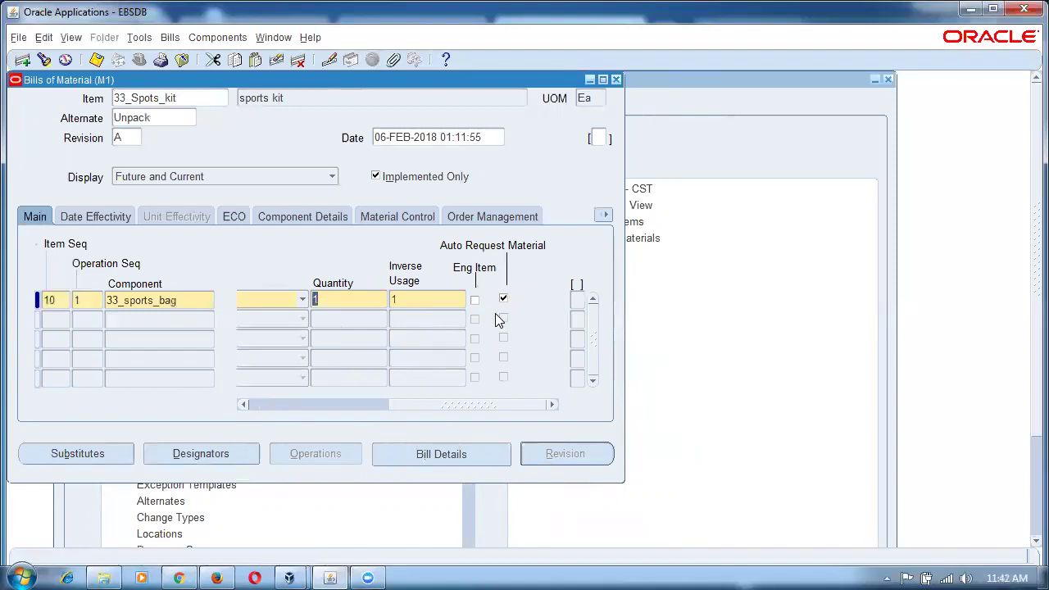
type("-1")
key("shift+Tab")
left_click_drag(357, 407, 393, 414)
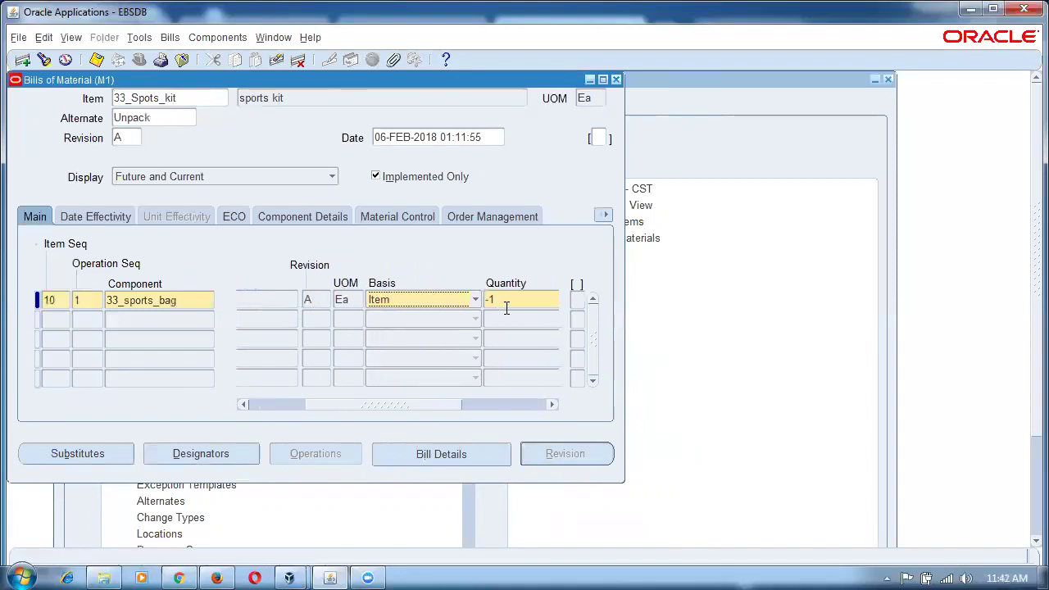
left_click_drag(410, 404, 354, 403)
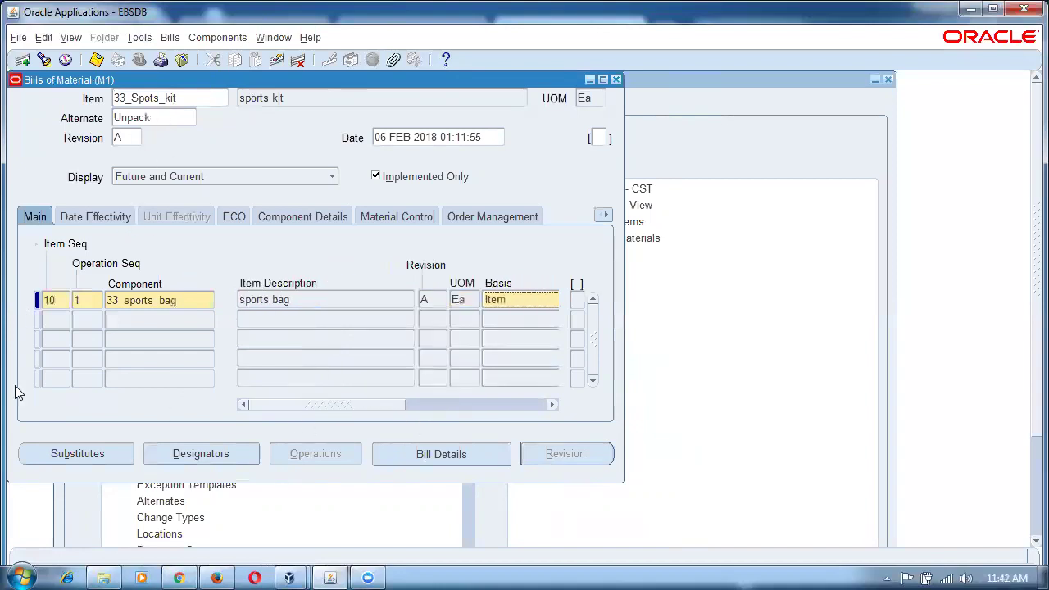
Look up 33_% items and add 33_ball as the second component of the Unpack bill.
left_click(131, 320)
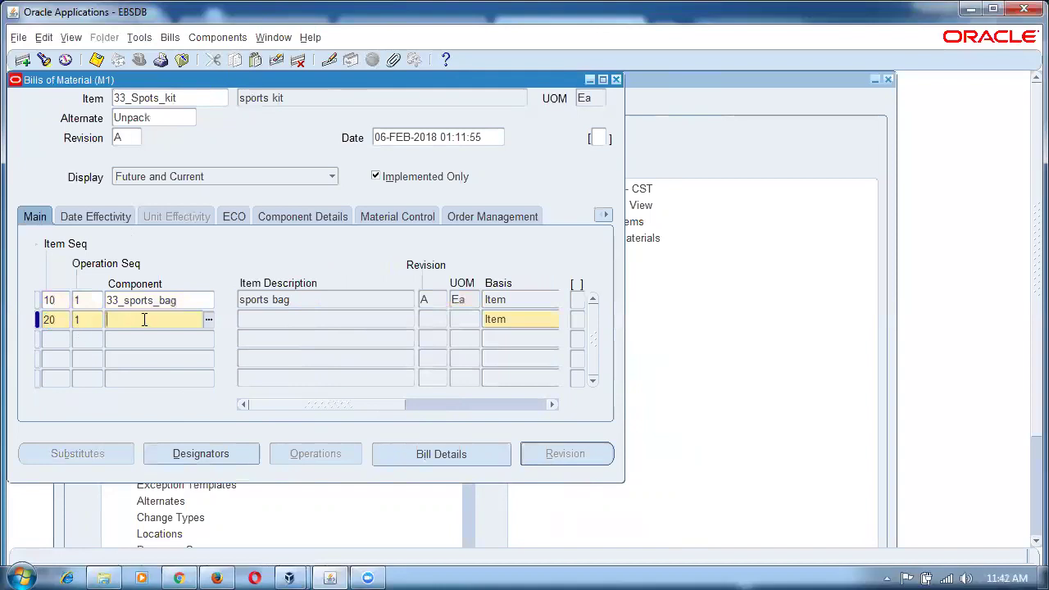
type("33_%")
key("Tab")
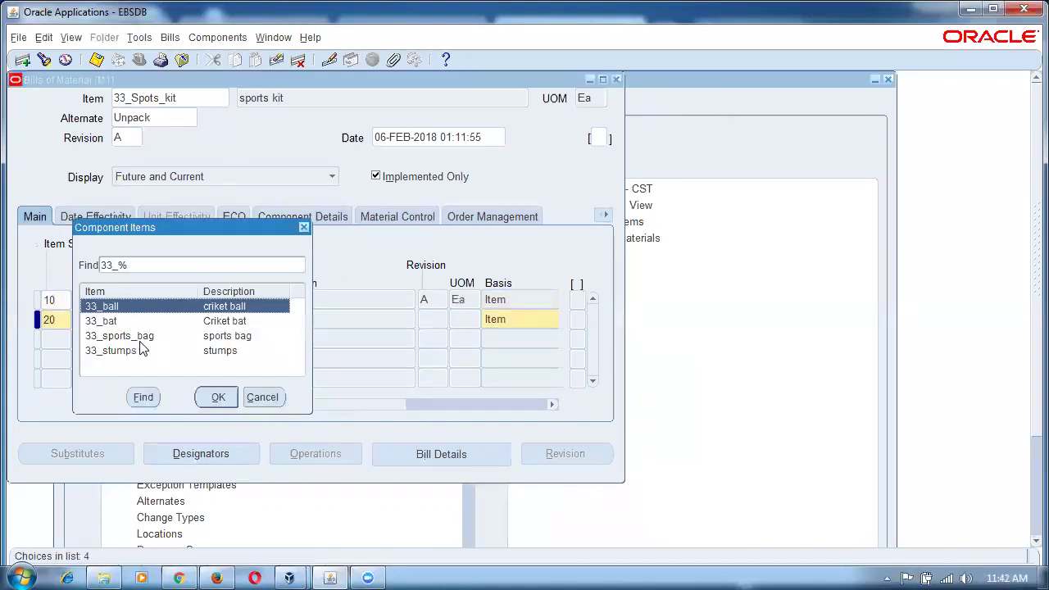
left_click(127, 324)
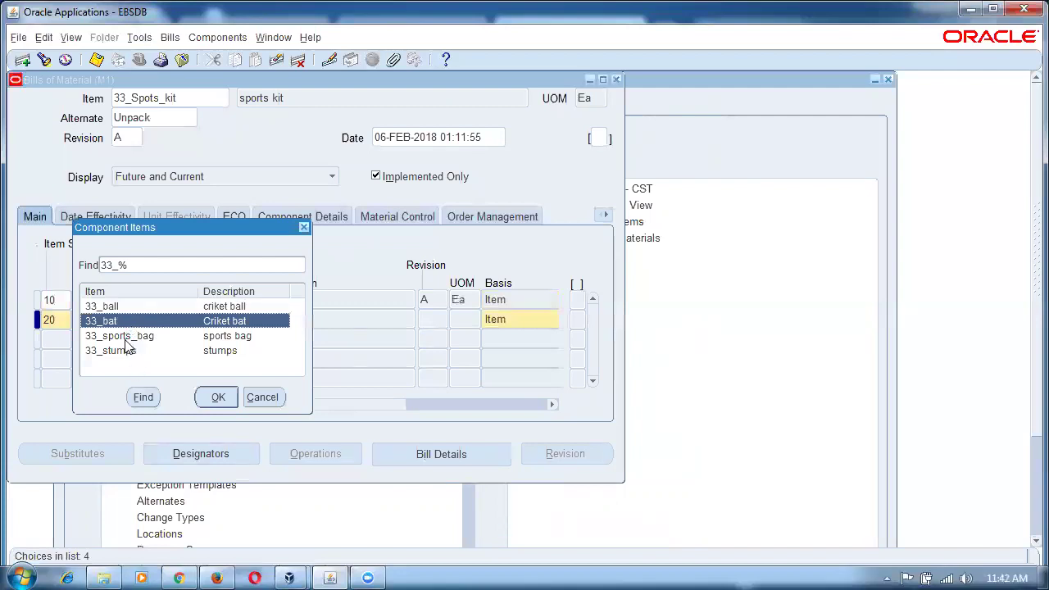
left_click(132, 308)
left_click(134, 320)
left_click(136, 308)
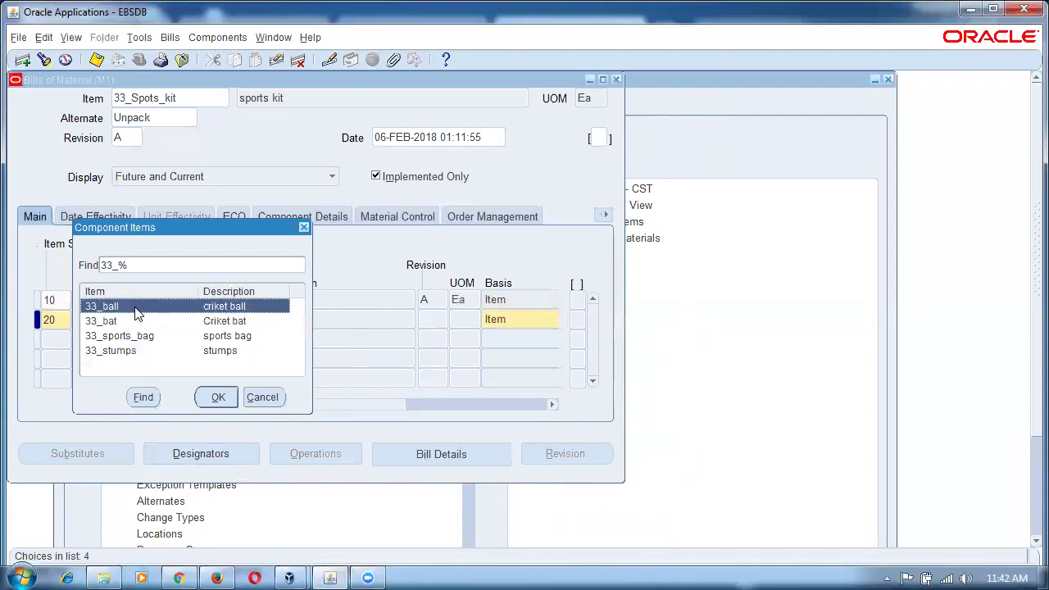
left_click(216, 397)
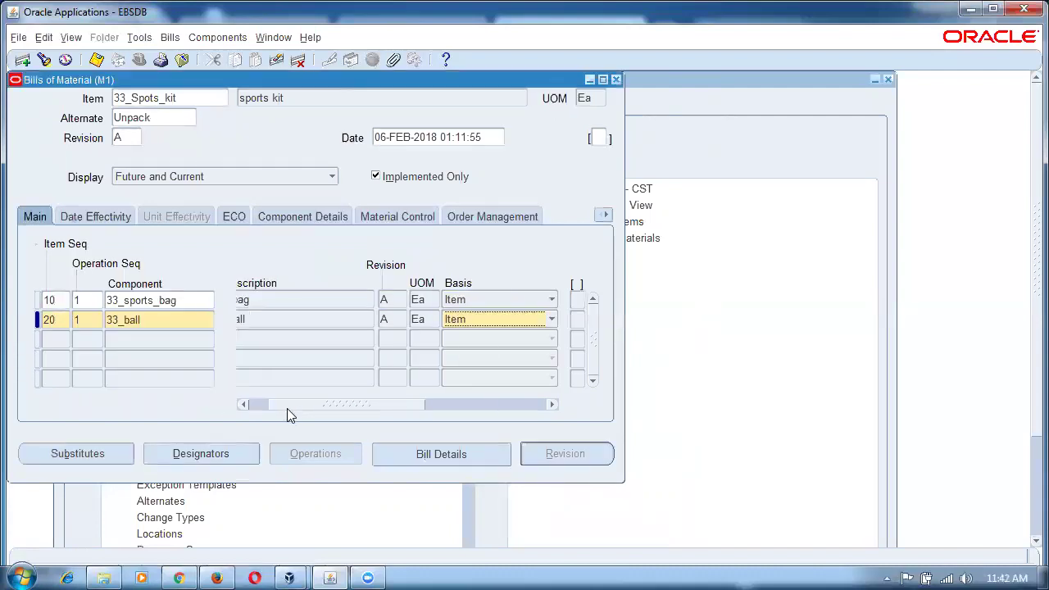
Set the quantity of the 33_ball component to -2.
left_click_drag(286, 408, 328, 401)
left_click(519, 320)
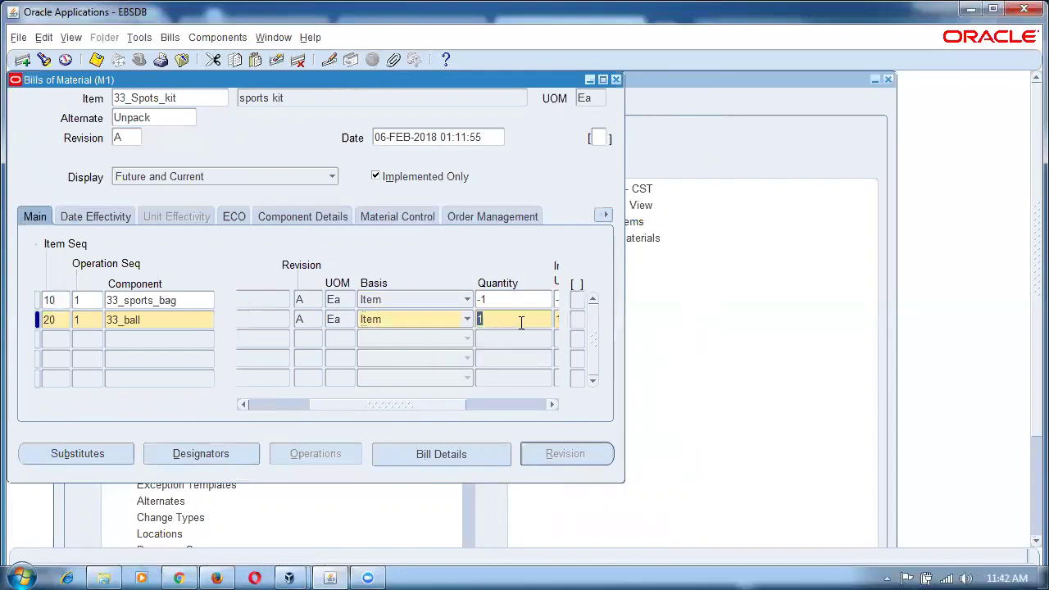
type("-2")
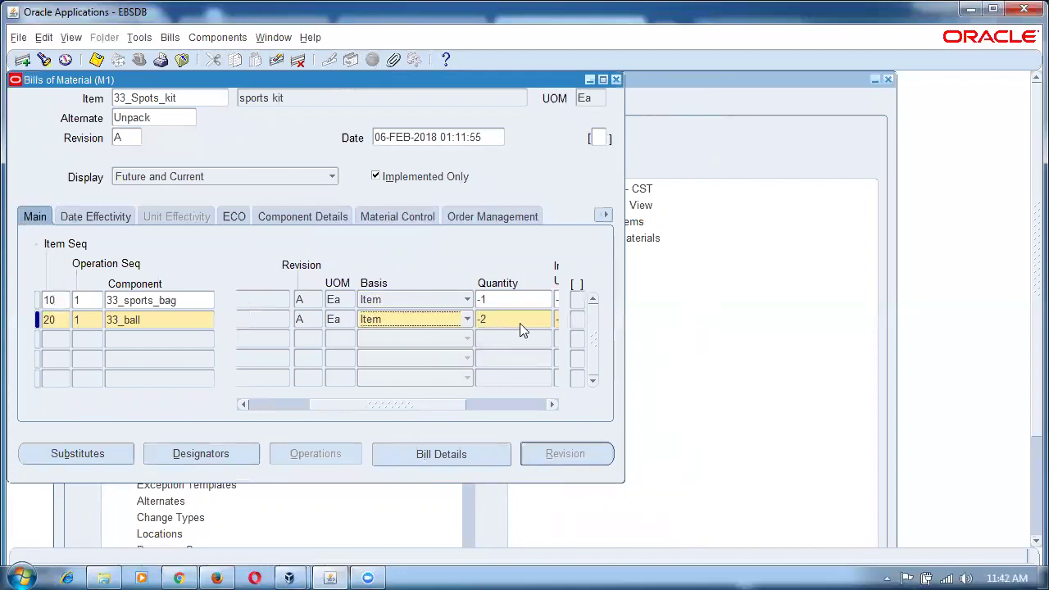
Add 33_bat as the third component of the Unpack bill with a quantity of -3.
left_click(58, 340)
left_click(127, 340)
type("3")
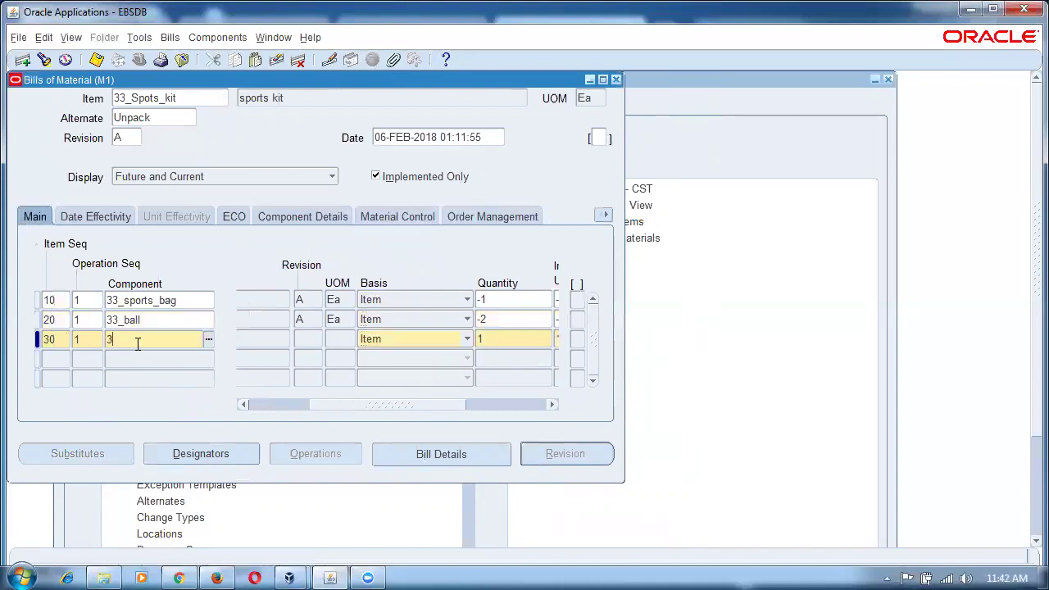
type("3%bat")
key("Tab")
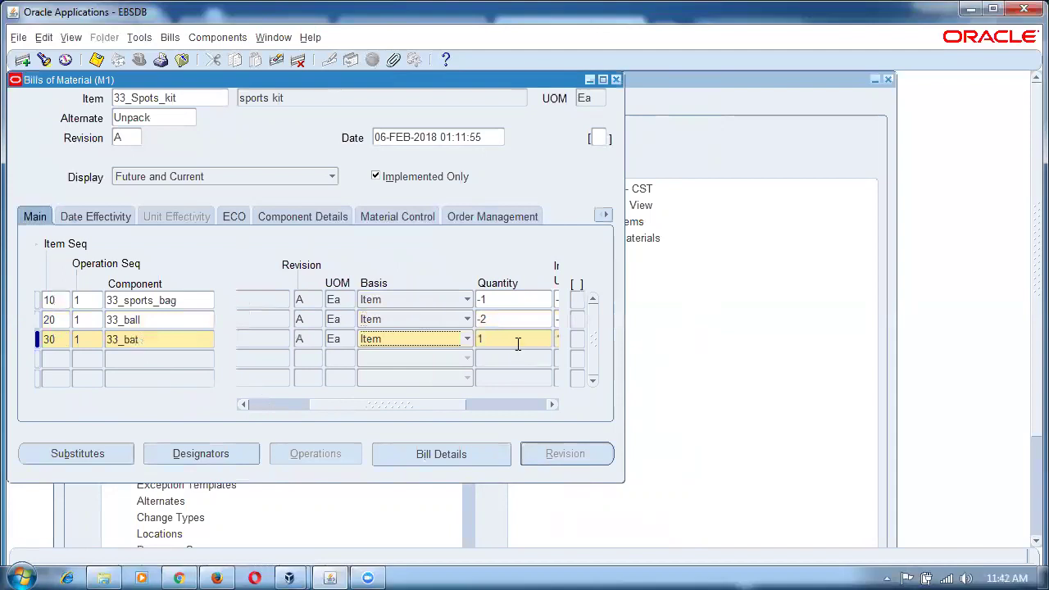
key("Tab")
type("-3")
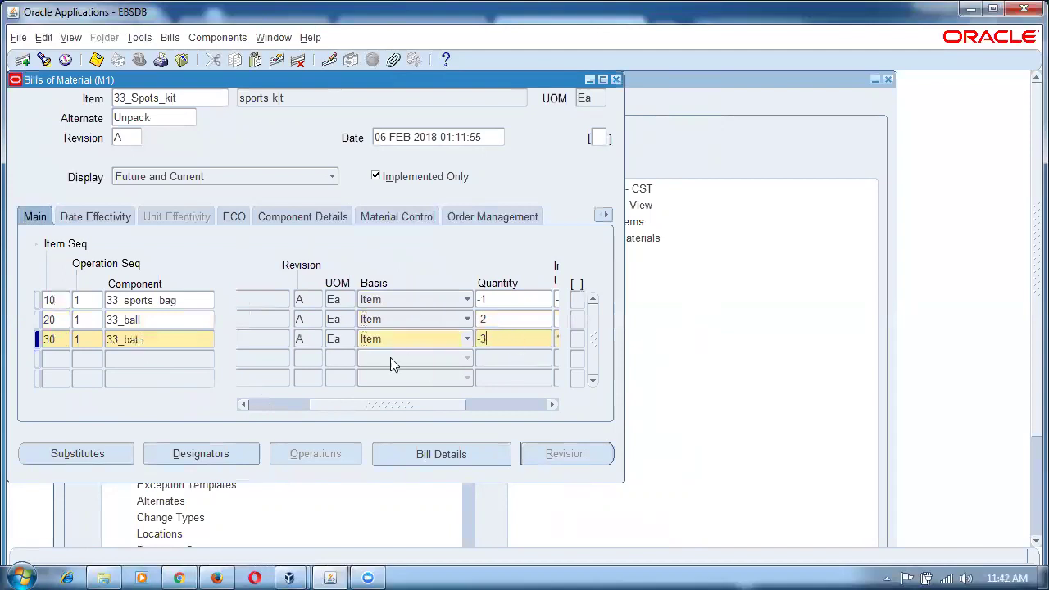
Add 33_stumps as the fourth component with a quantity of -4 and save the Unpack bill.
left_click(53, 359)
left_click(131, 359)
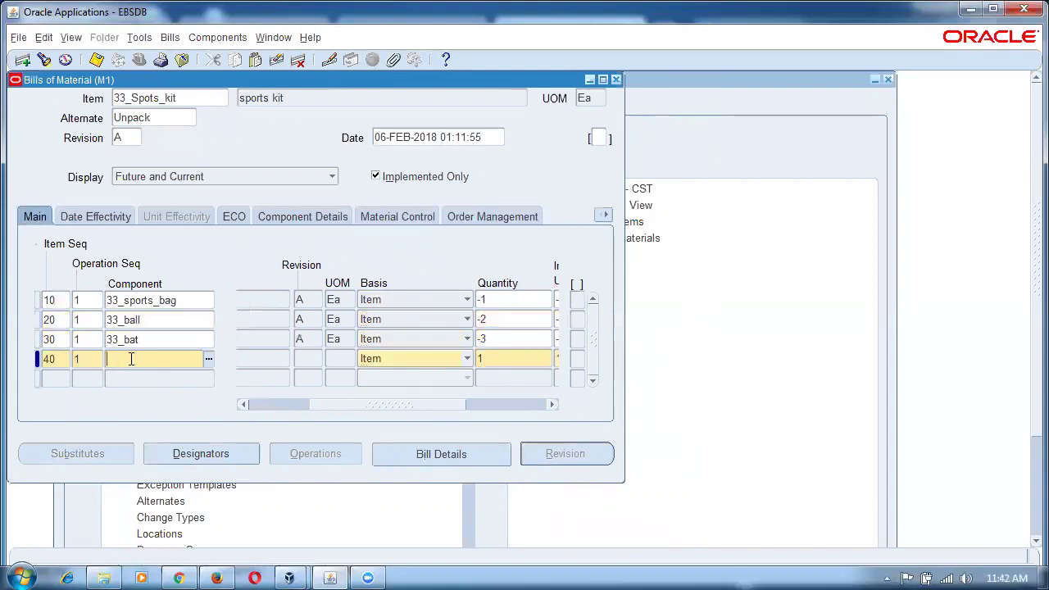
type("33%st%")
key("Tab")
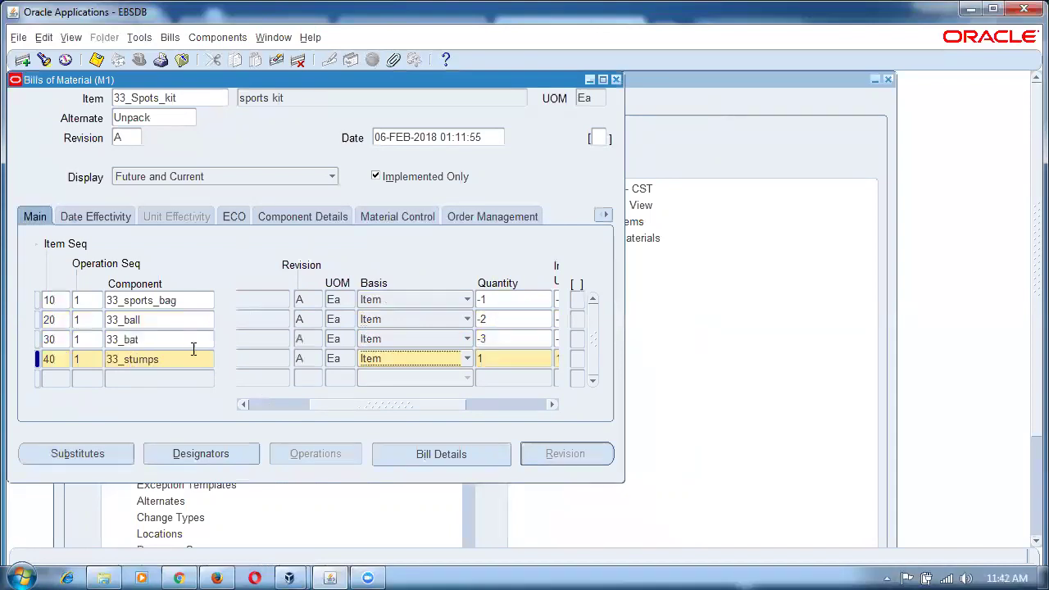
left_click(490, 360)
type("-4")
key("ctrl+s")
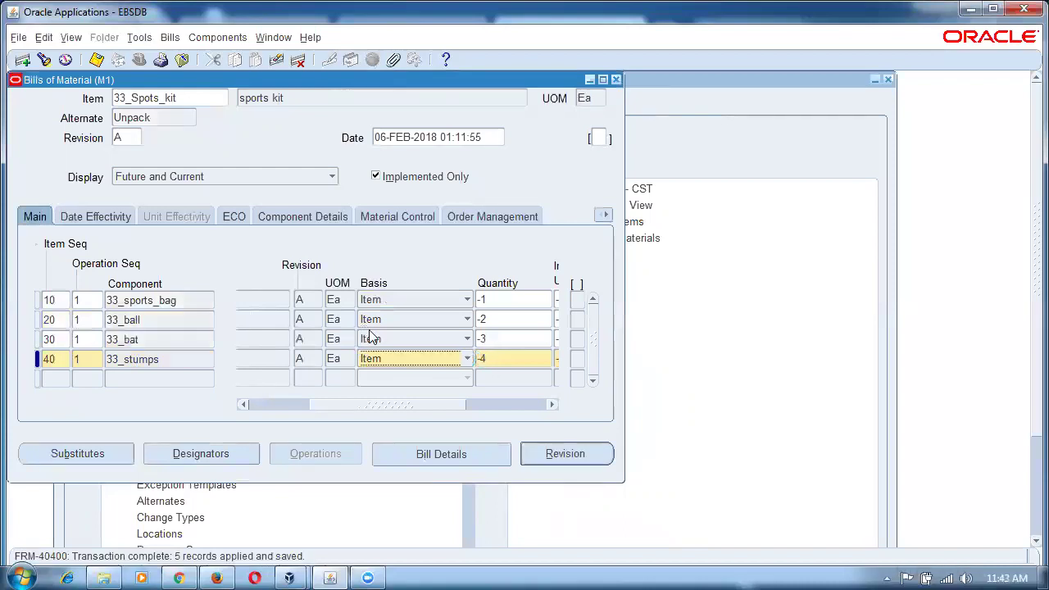
Check the material control supply types of the Unpack bill's components.
left_click(385, 218)
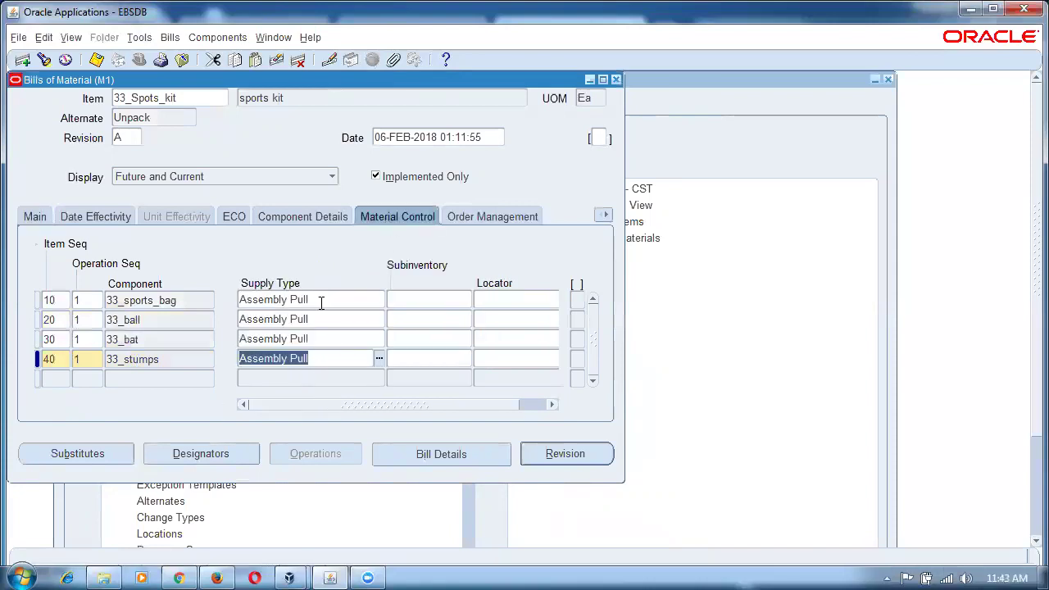
left_click(183, 301)
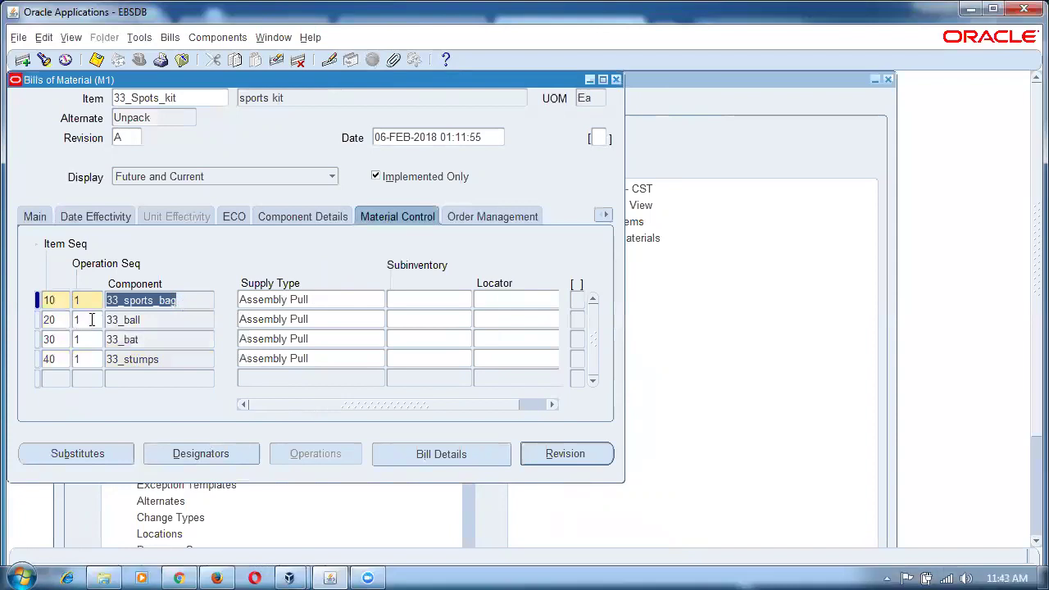
Query the bills of items matching 33% and review the component quantities of the Unpack alternate.
left_click(194, 104)
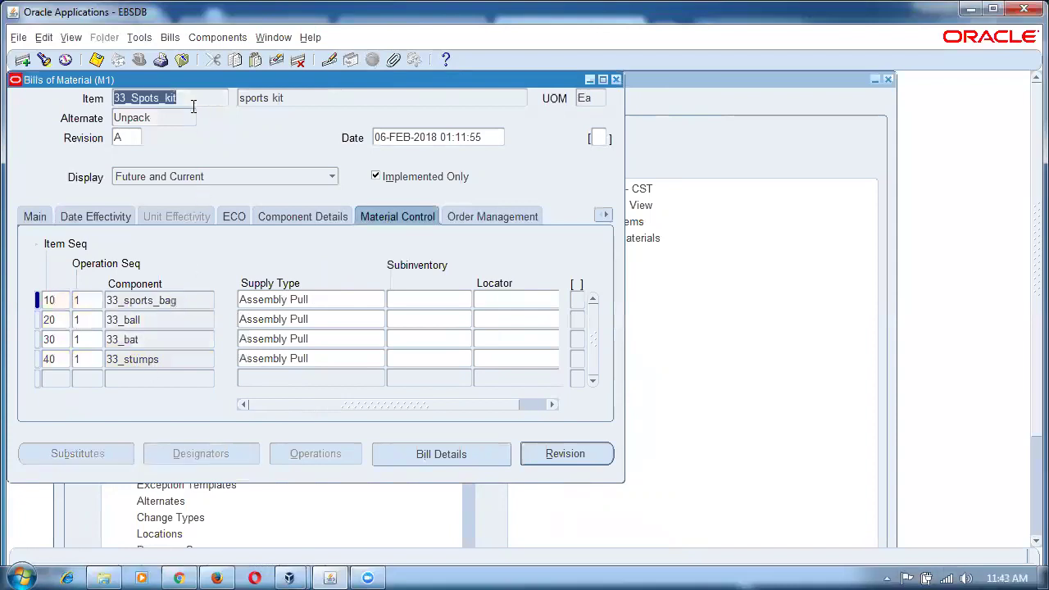
key("F11")
type("33%")
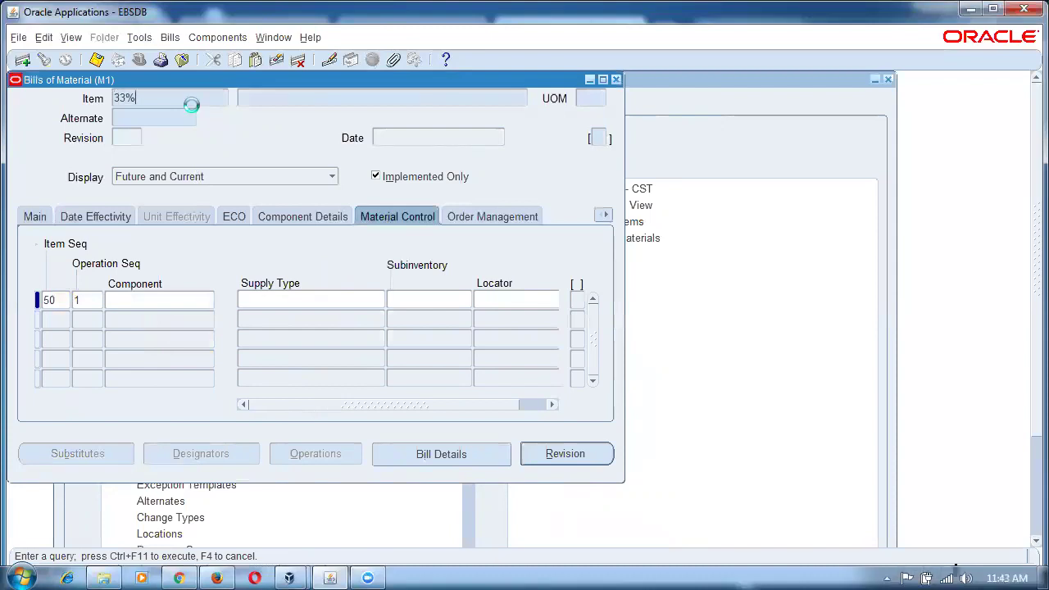
key("ctrl+F11")
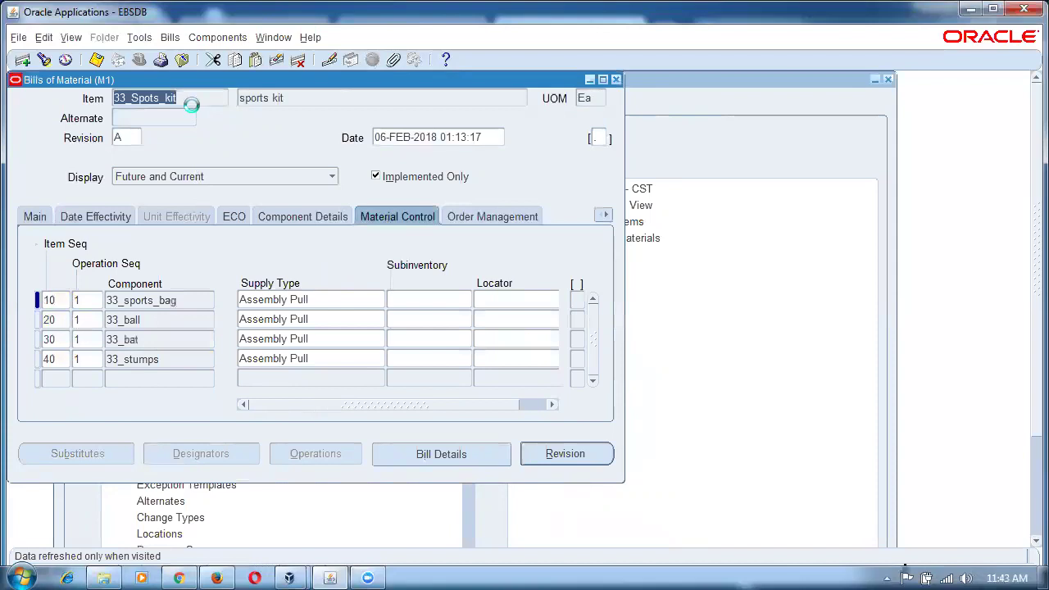
key("Down")
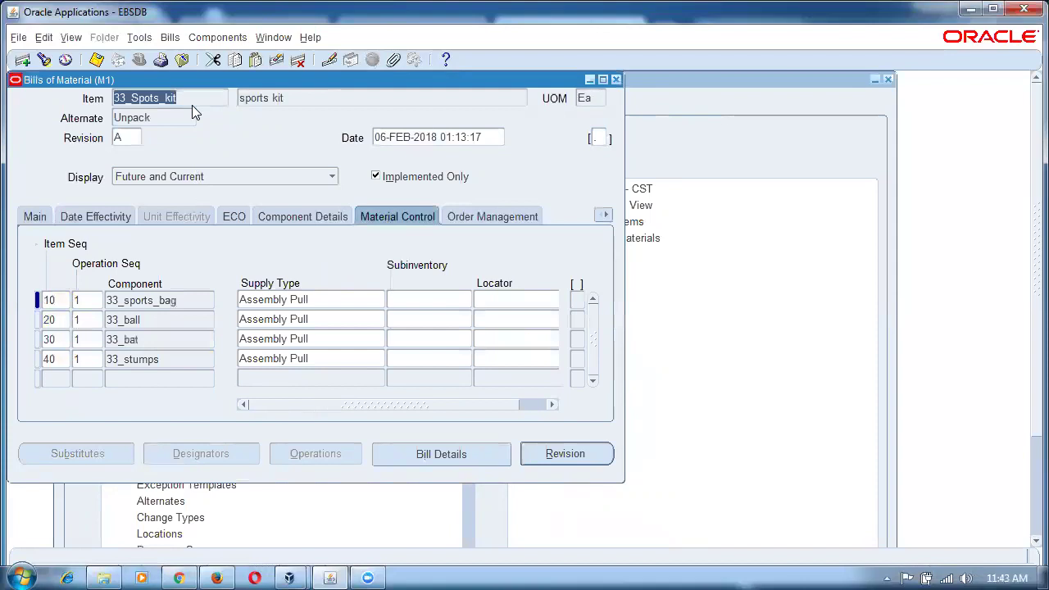
left_click(25, 215)
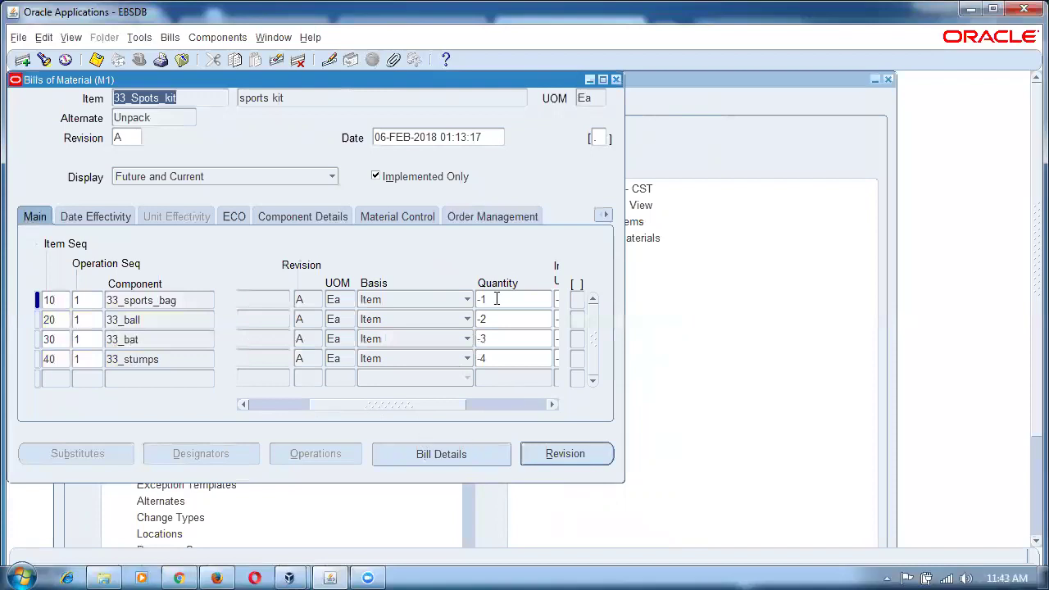
Close the bill of material and start a new discrete job from the WIP discrete functions.
left_click(617, 81)
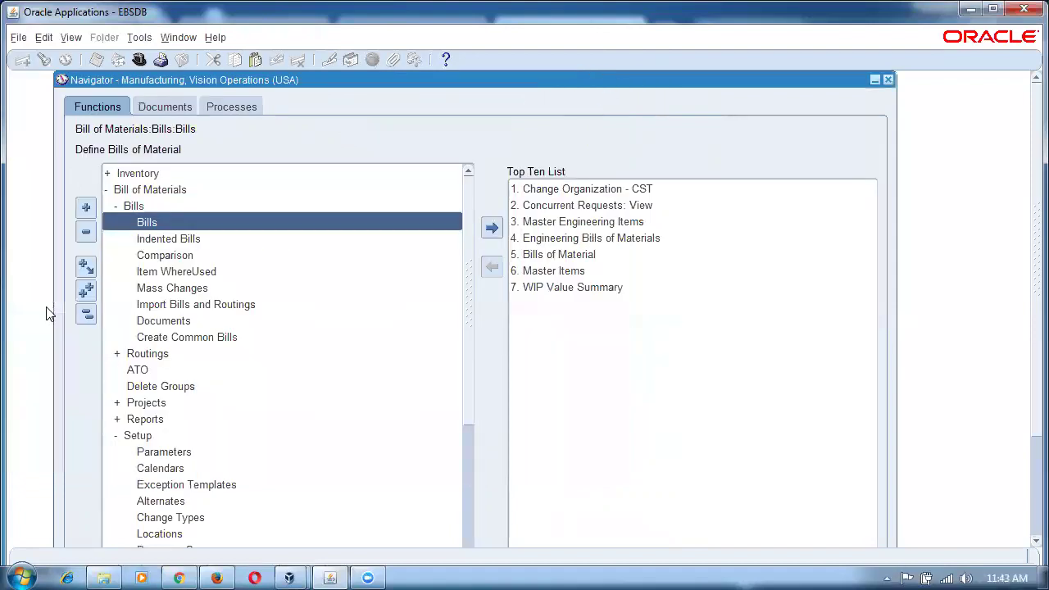
left_click(86, 314)
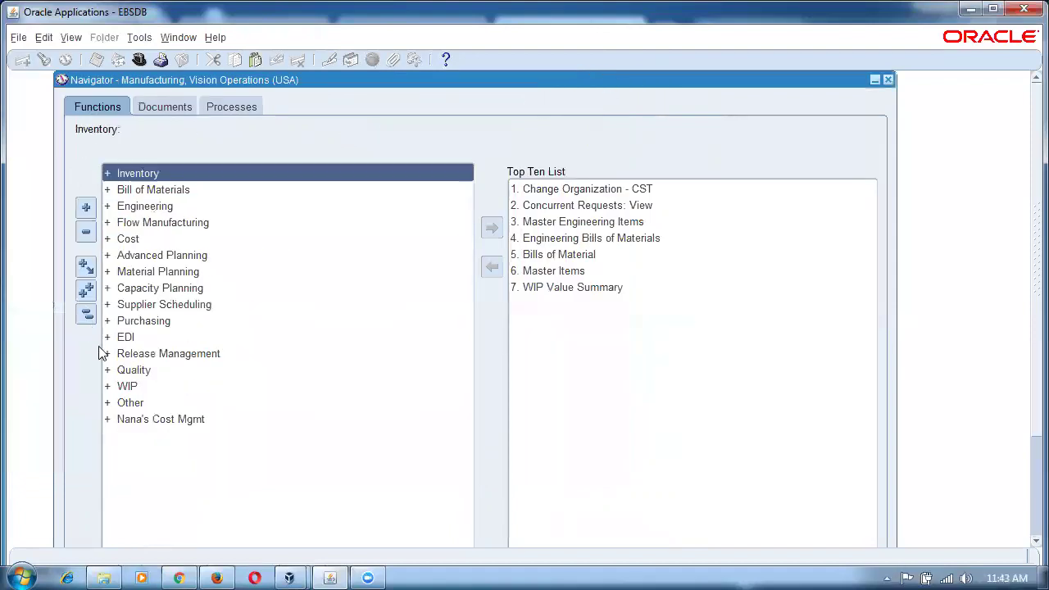
double_click(128, 389)
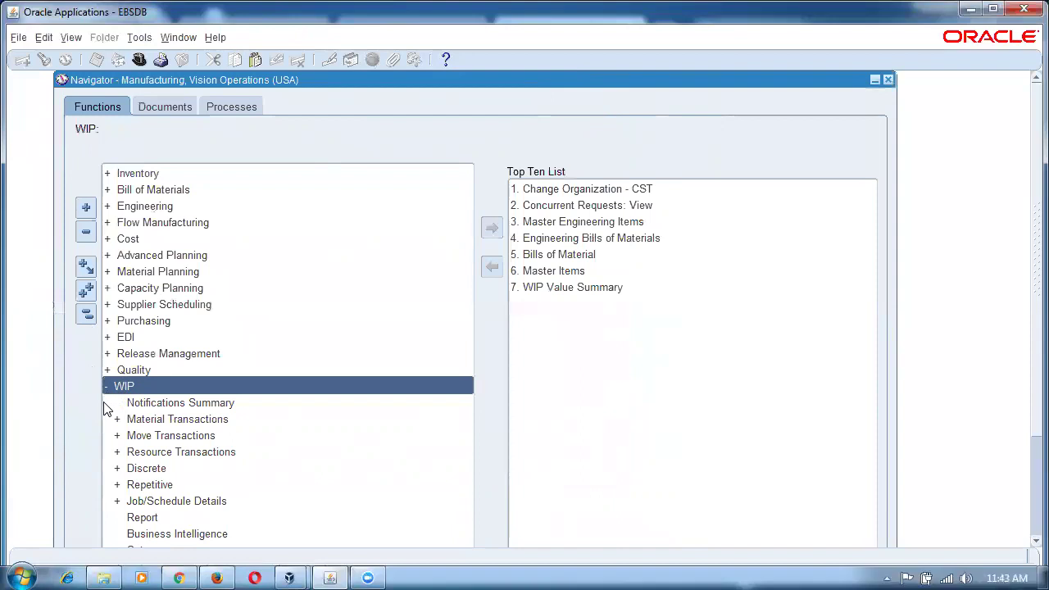
double_click(141, 474)
double_click(211, 484)
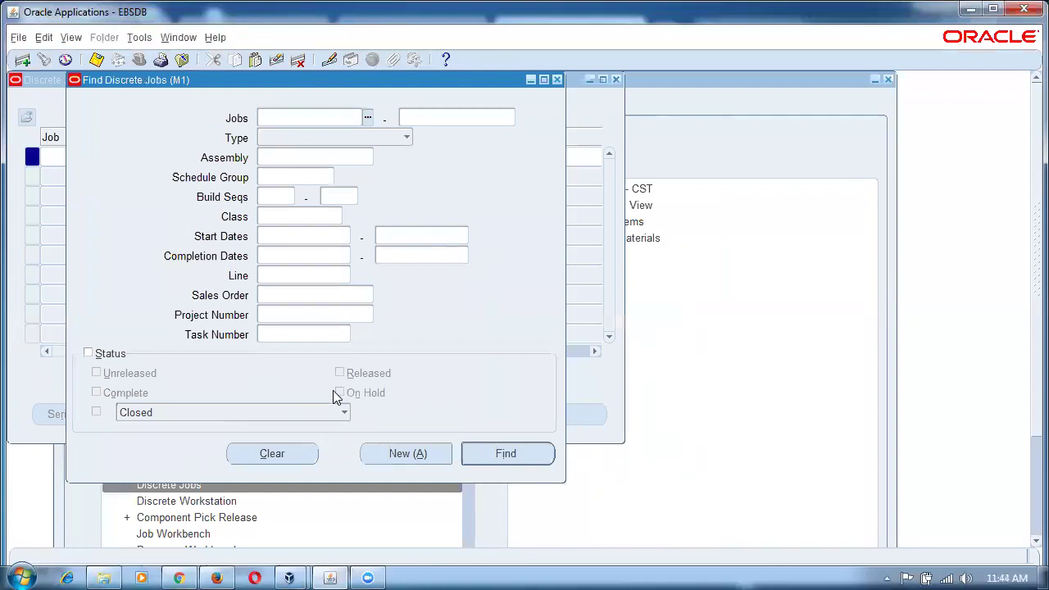
left_click(383, 455)
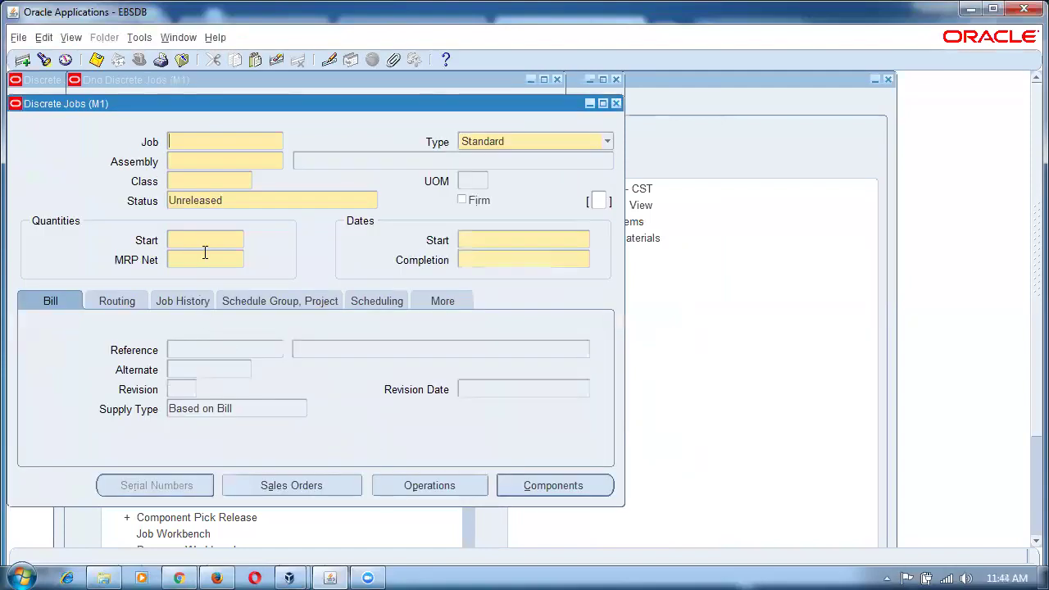
Name the discrete job 33_job1 and choose 33_Spots_kit as its assembly through a 33% lookup.
type("33_job1")
key("Tab")
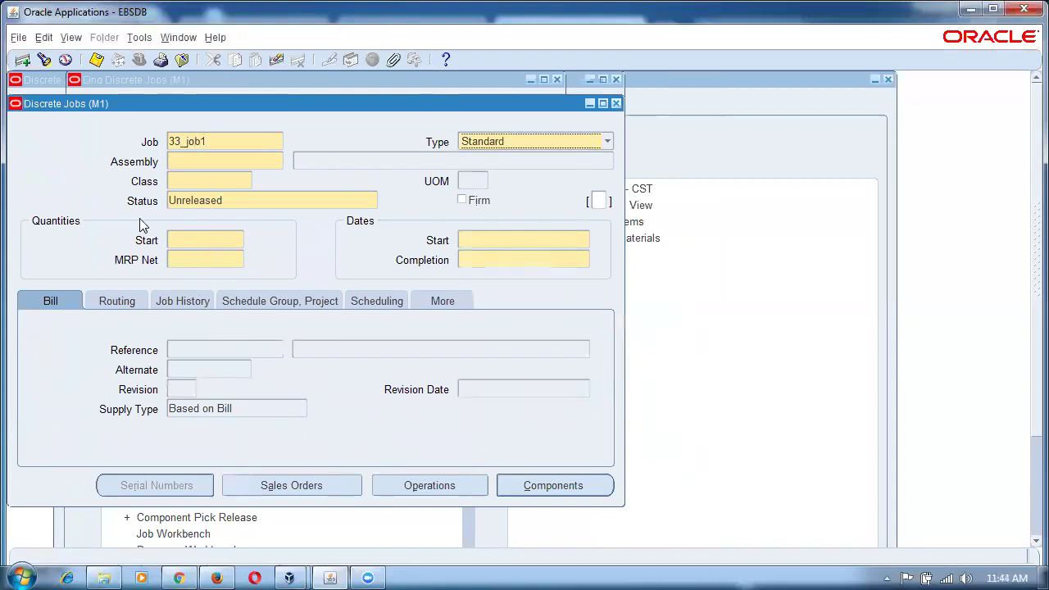
left_click(192, 161)
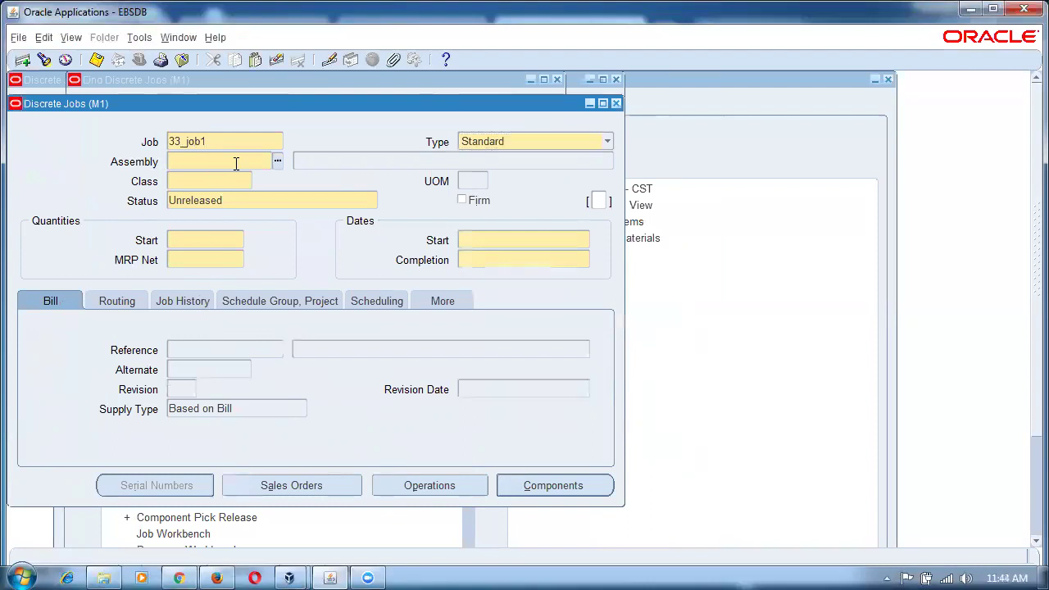
type("33%")
key("Tab")
key("Return")
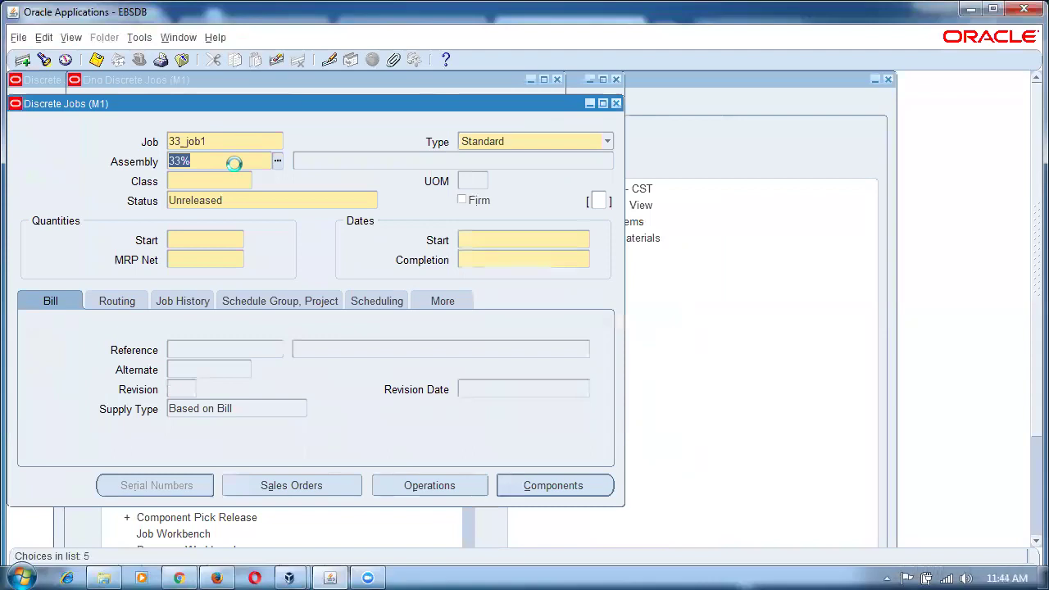
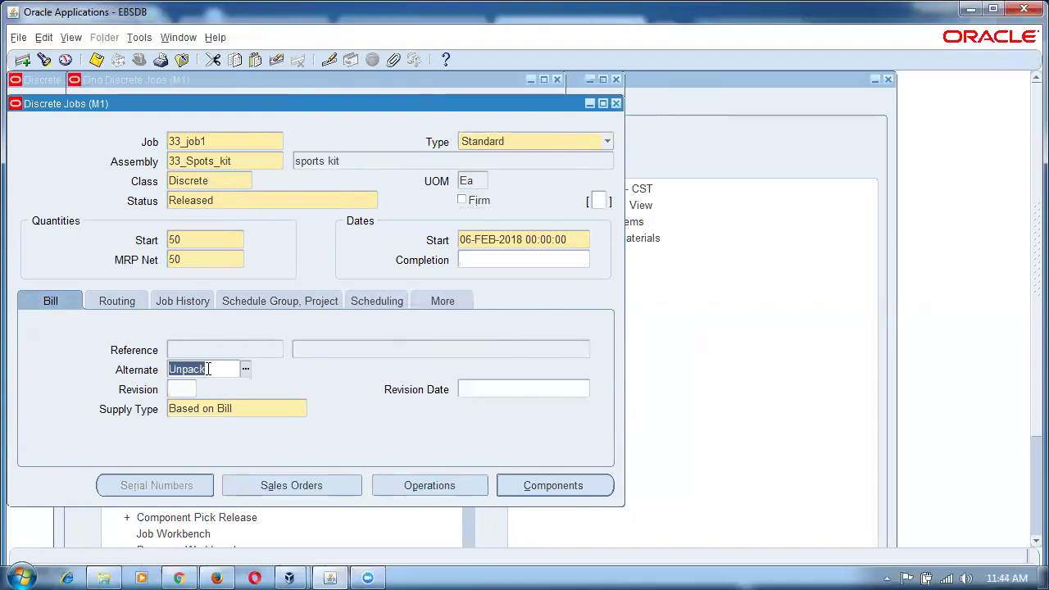
Set the completion subinventory in the routing details of 33_job1 to stores.
left_click(236, 162)
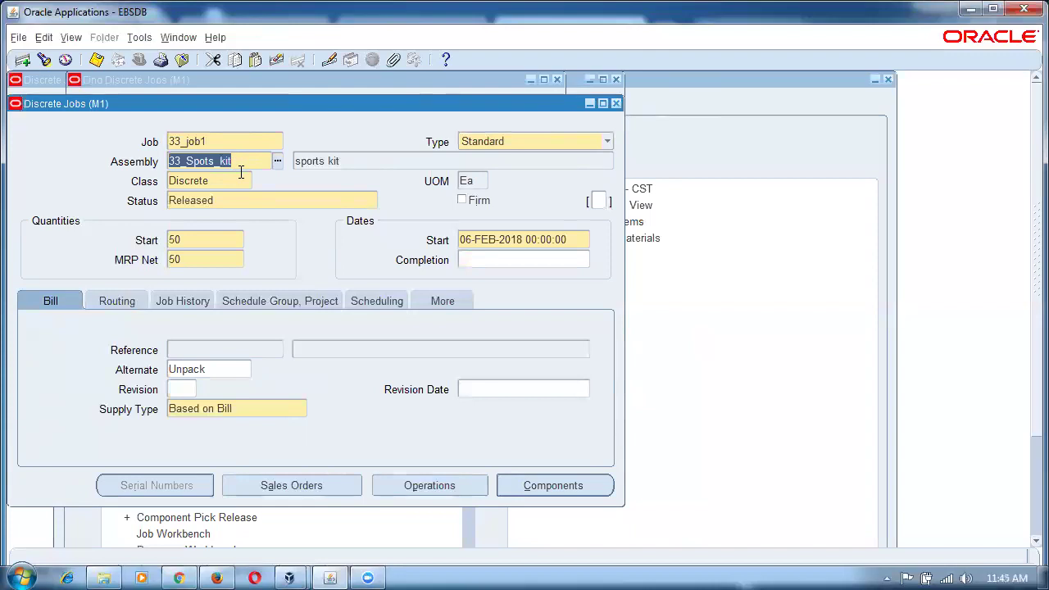
left_click(119, 307)
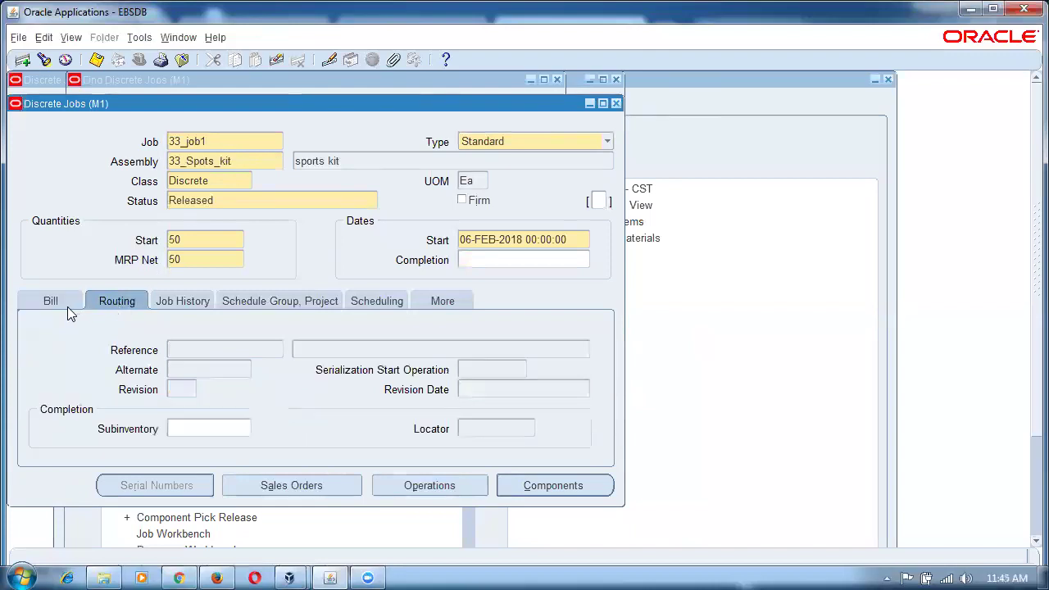
left_click(210, 425)
type("s")
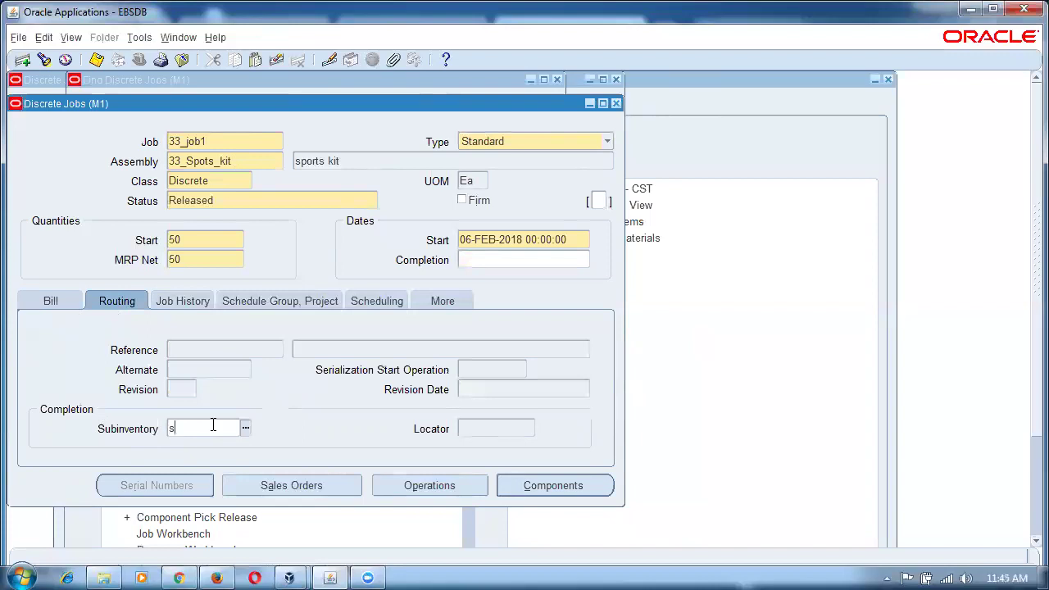
type("torres")
key("Tab")
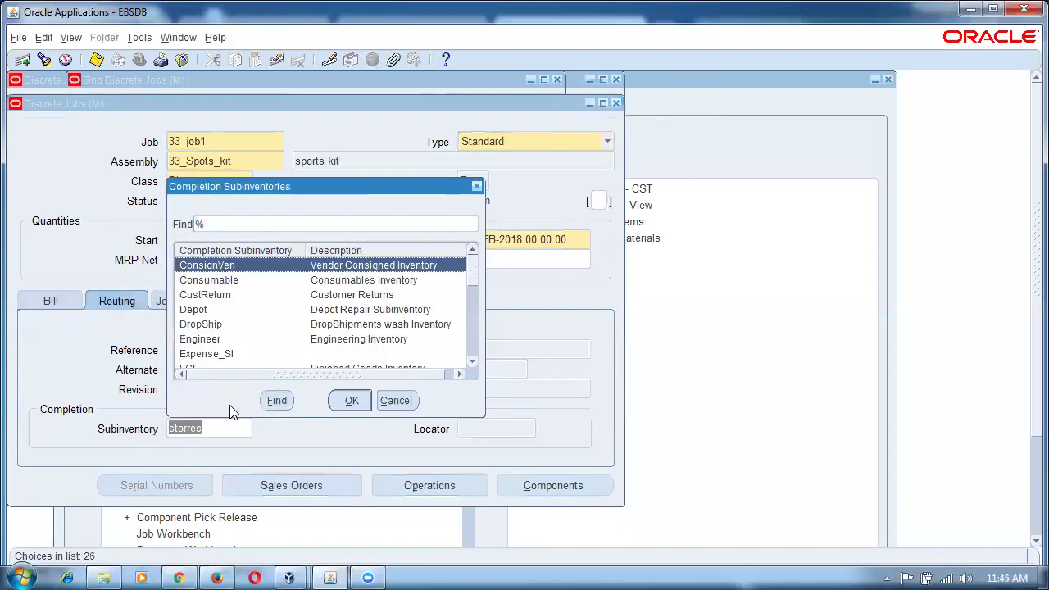
key("Escape")
type("stores")
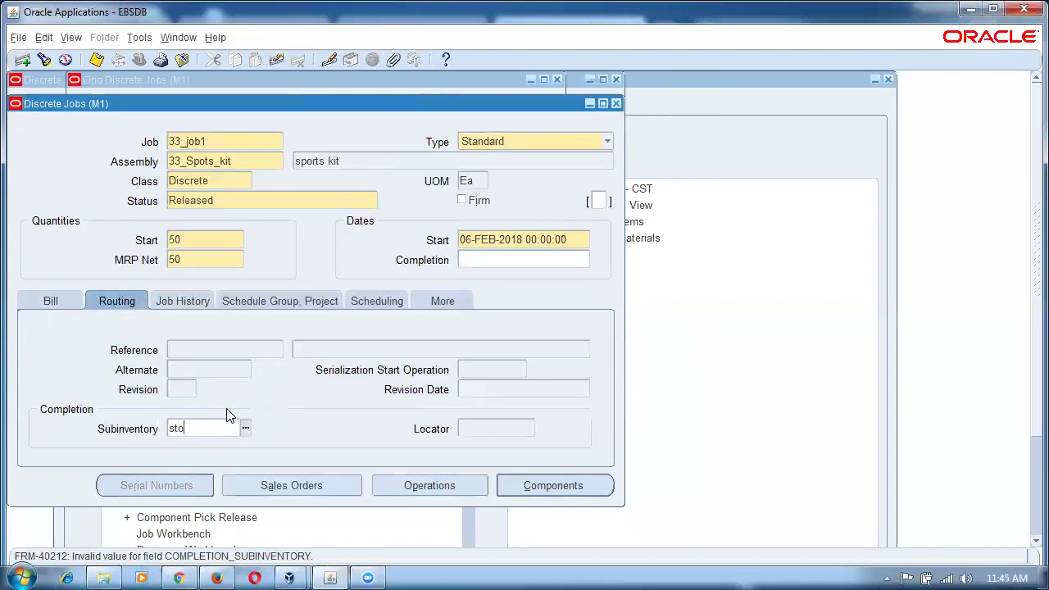
key("Tab")
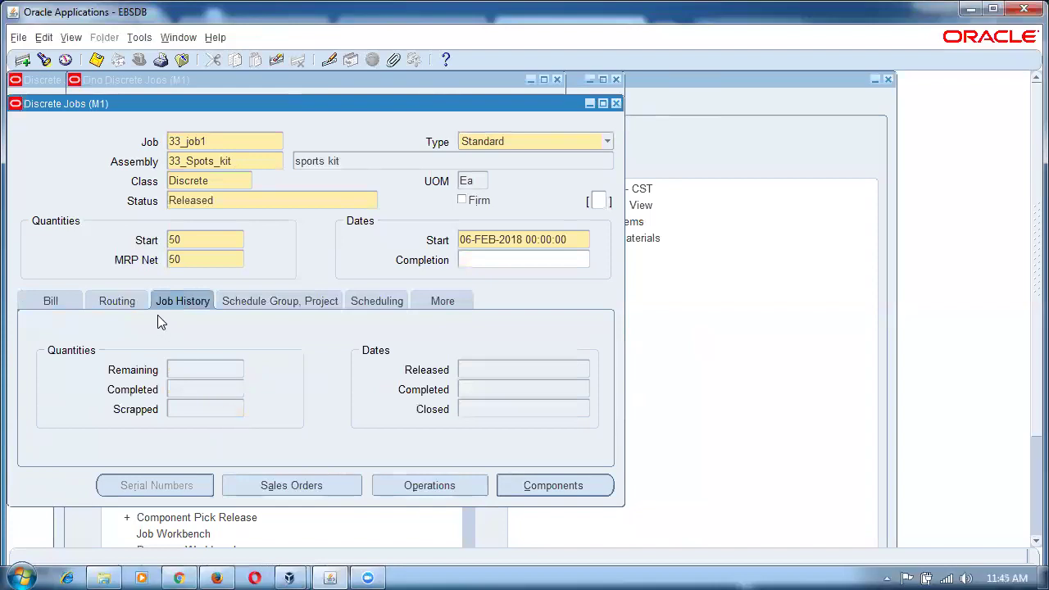
Check the Unpack bill alternate and the routing details of 33_job1, and save the job.
left_click(133, 301)
left_click(34, 300)
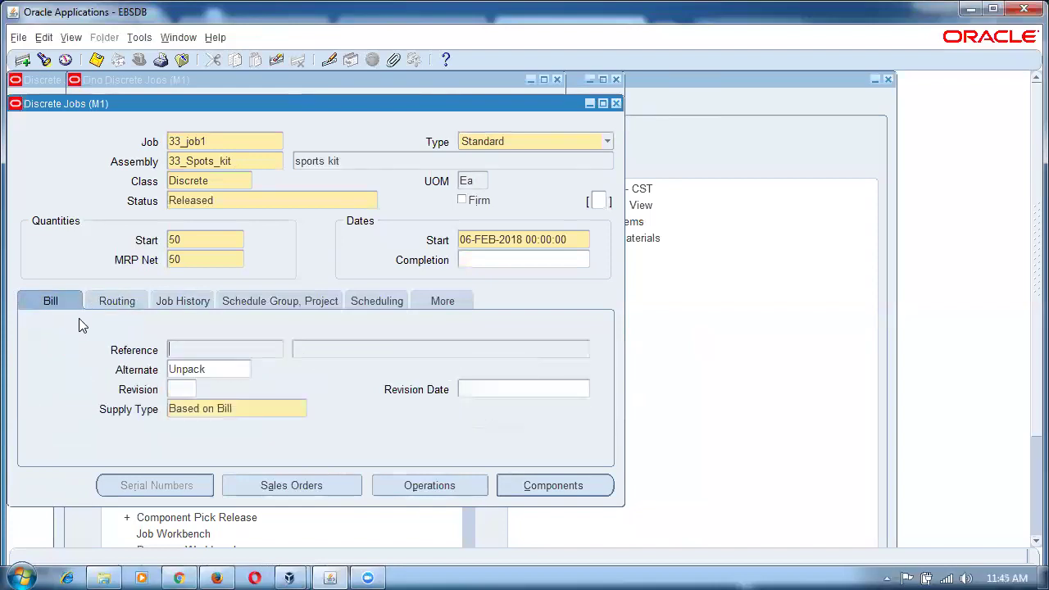
left_click(207, 373)
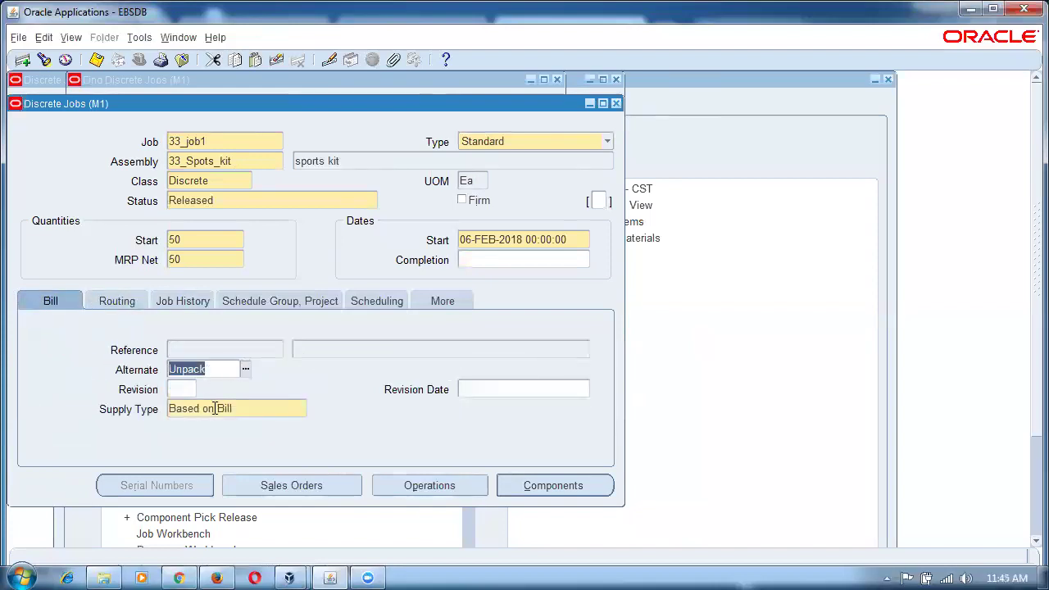
left_click(125, 303)
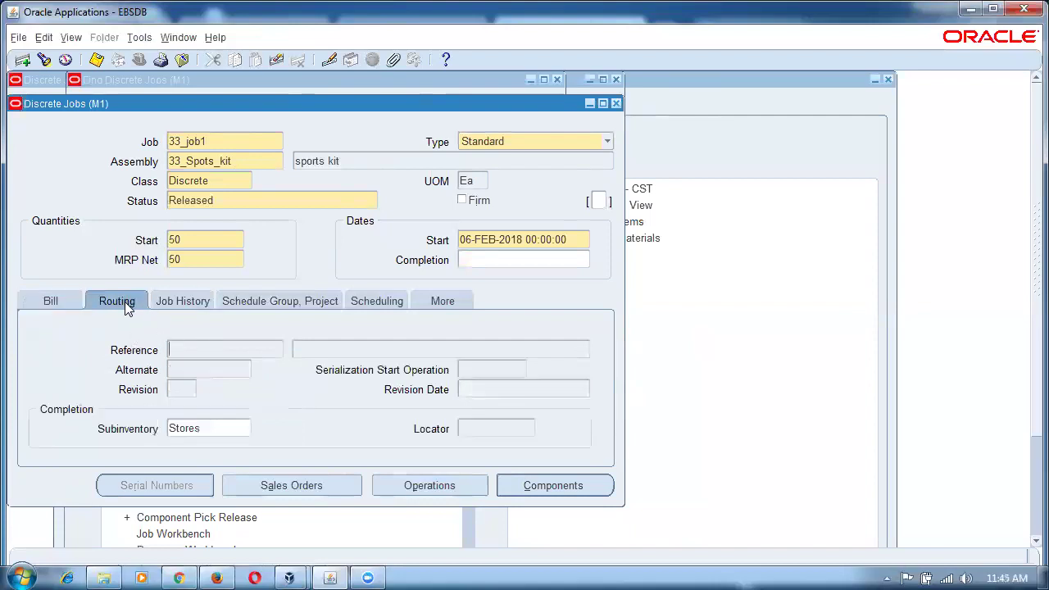
left_click(222, 205)
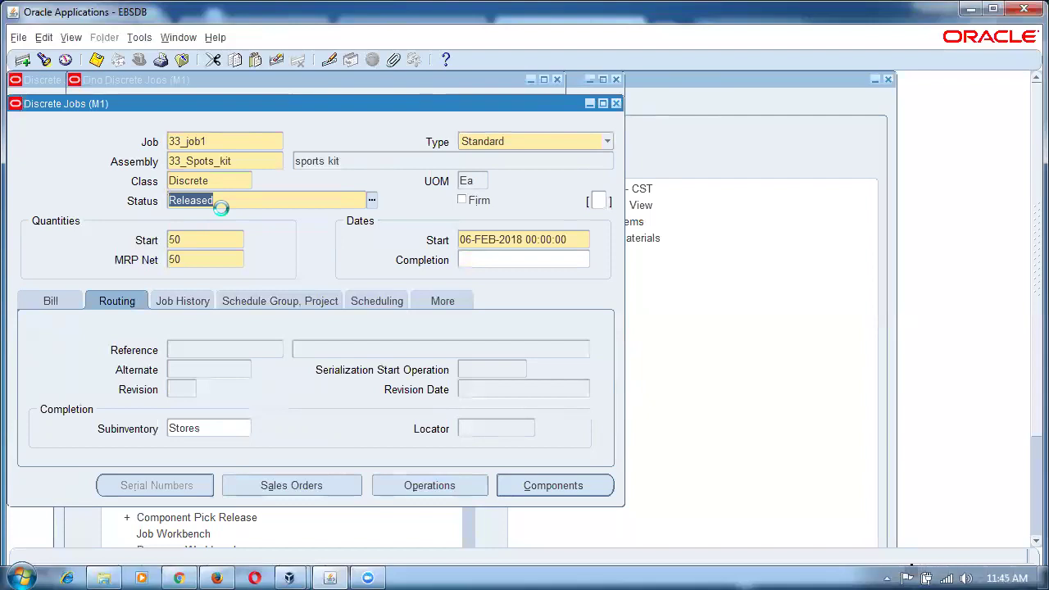
double_click(234, 161)
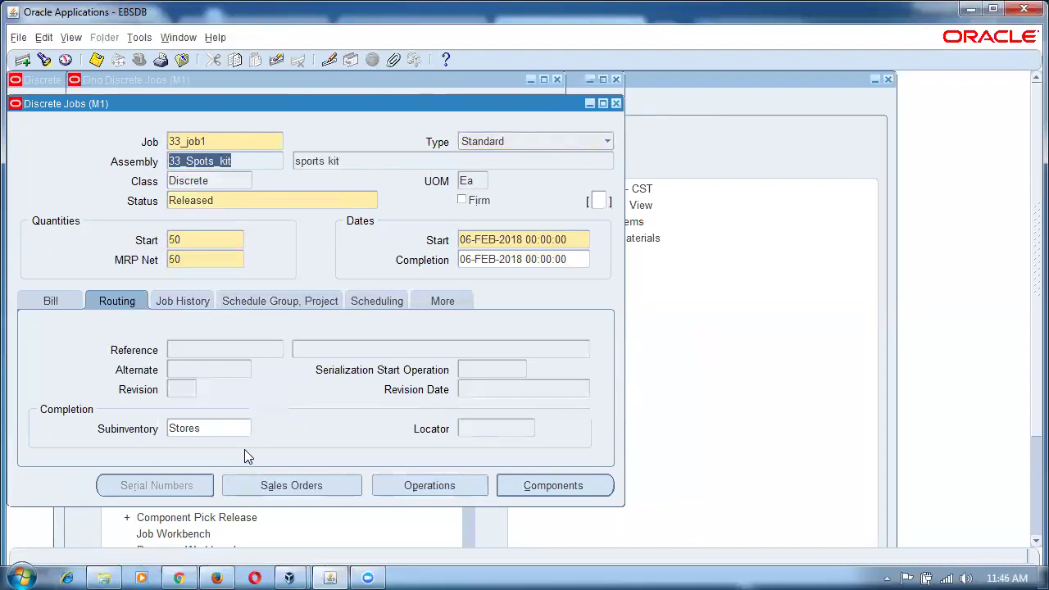
left_click(244, 141)
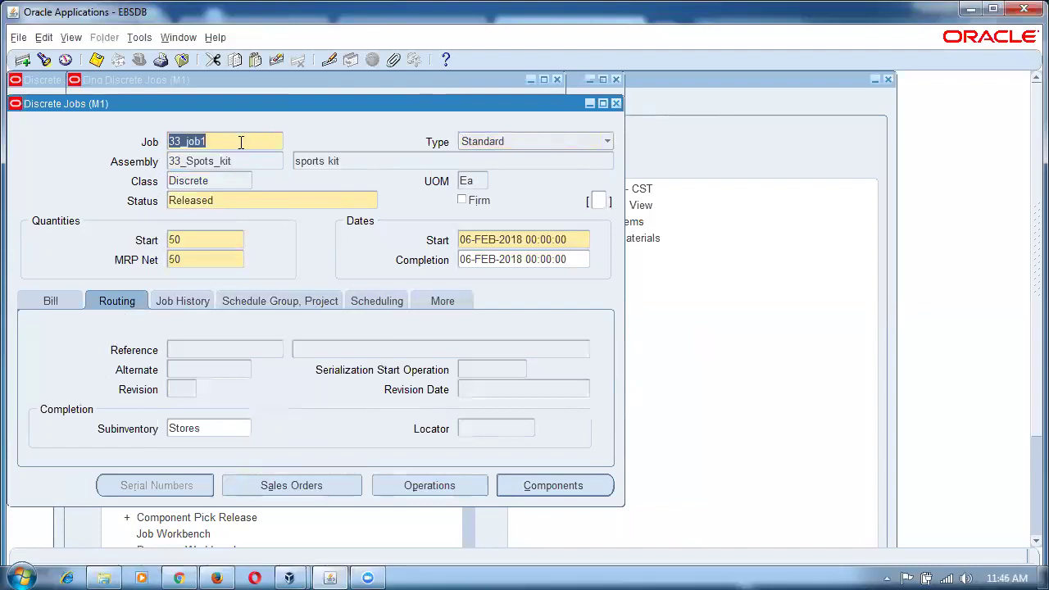
Close the discrete job and open the material requirements from the WIP job/schedule details.
left_click(616, 103)
left_click(620, 80)
left_click(85, 315)
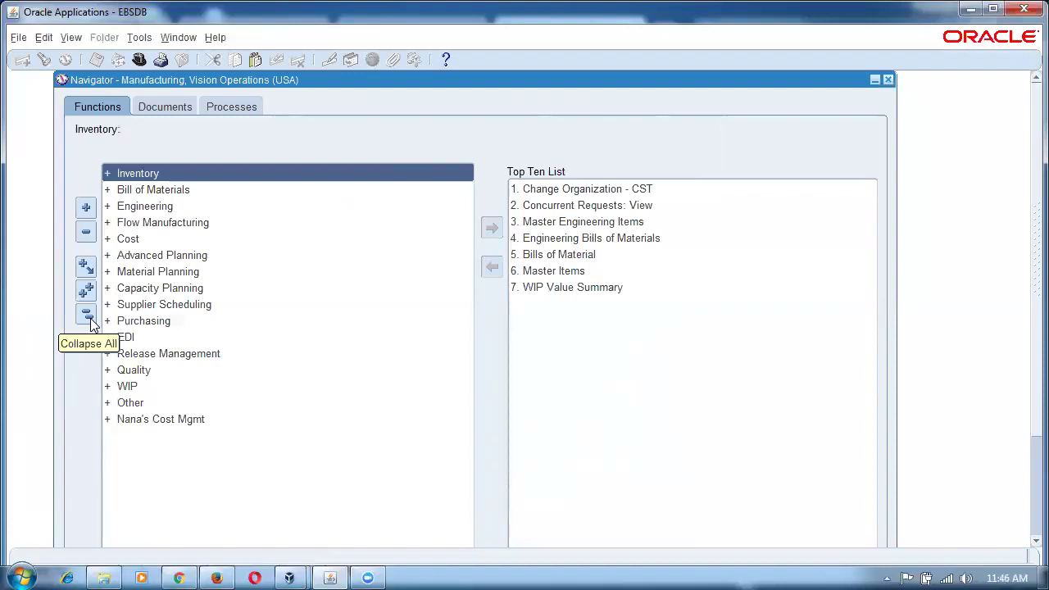
double_click(155, 391)
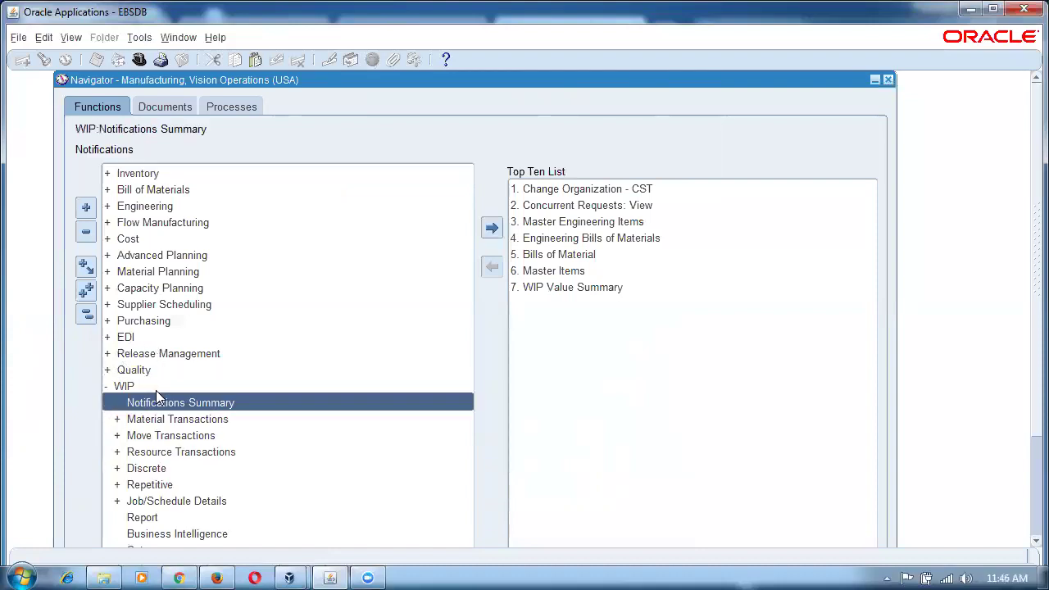
double_click(195, 501)
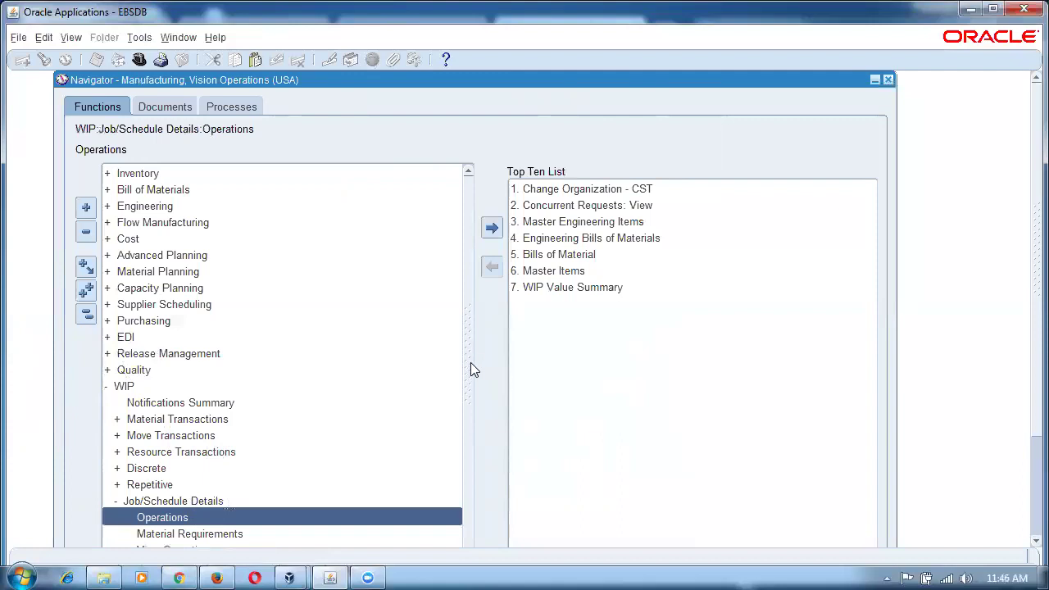
double_click(178, 452)
left_click_drag(471, 374, 501, 454)
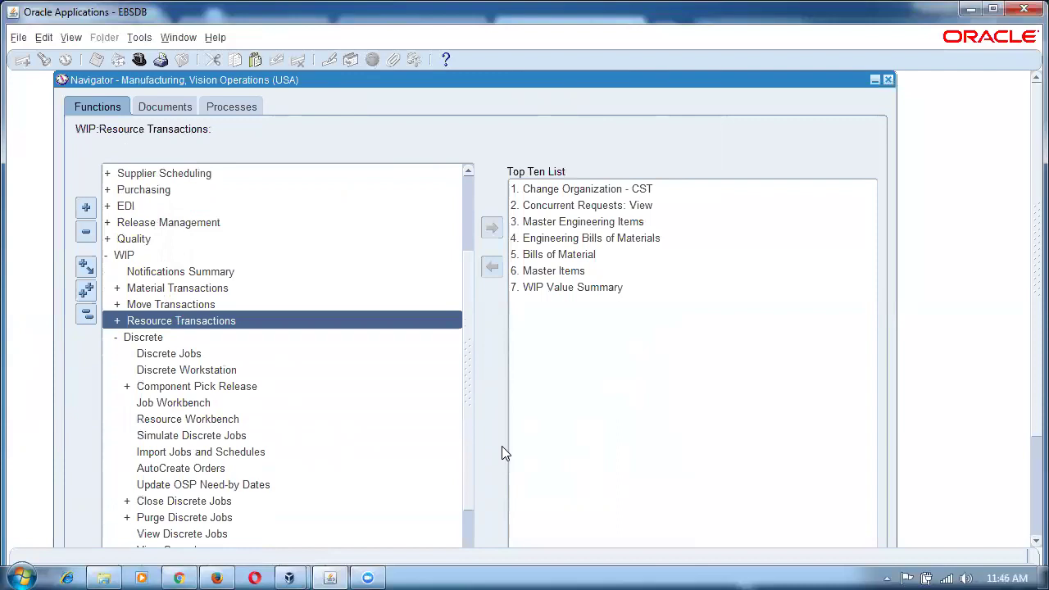
left_click_drag(501, 447, 520, 520)
left_click(218, 536)
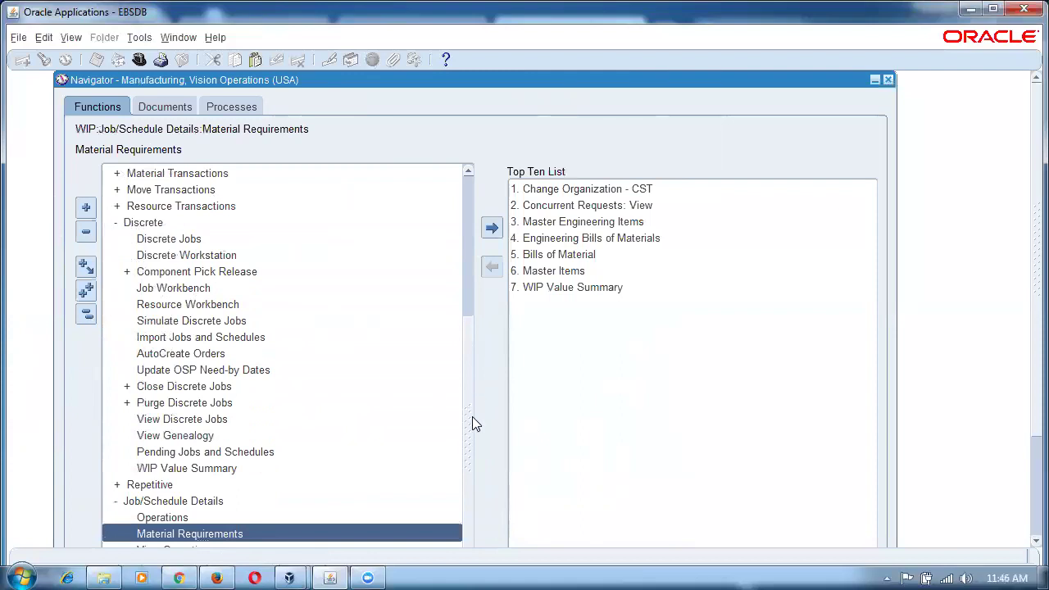
scroll(472, 417, "down", 2)
double_click(240, 469)
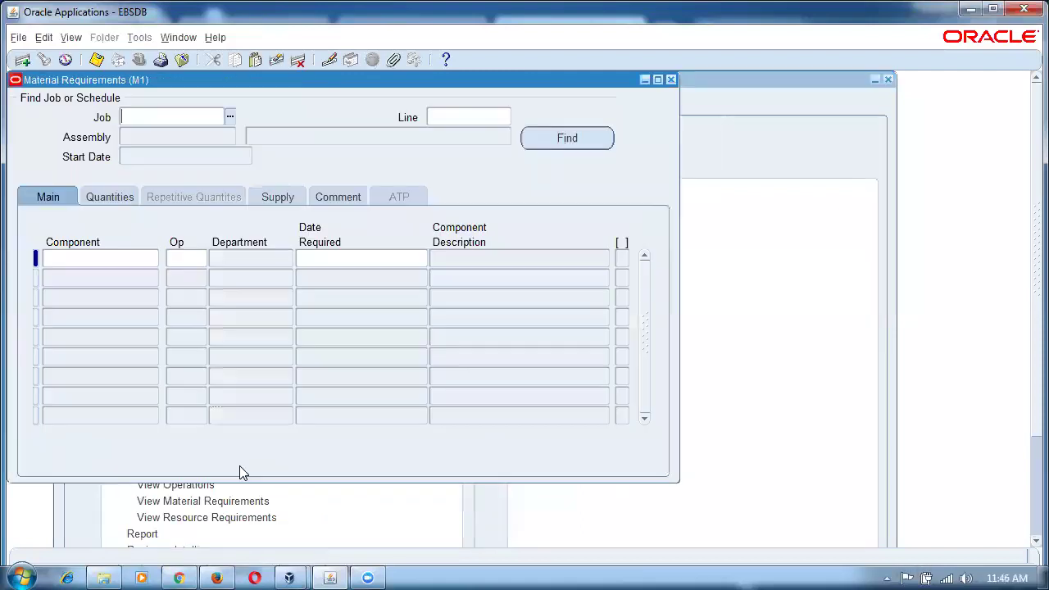
Find the material requirements of 33_job1 through a 33% job lookup.
type("33%")
key("Tab")
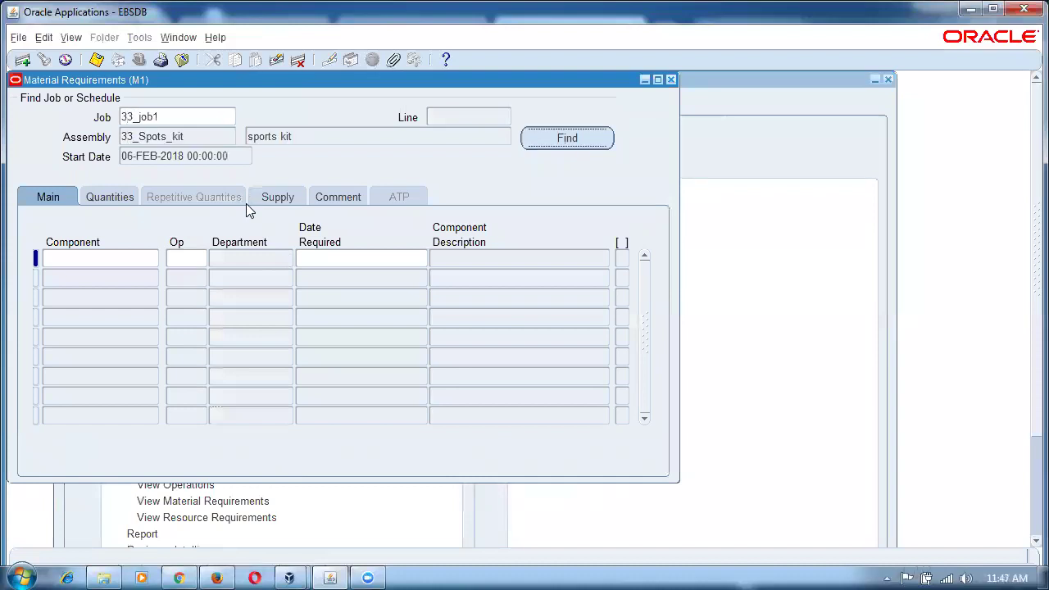
left_click(589, 143)
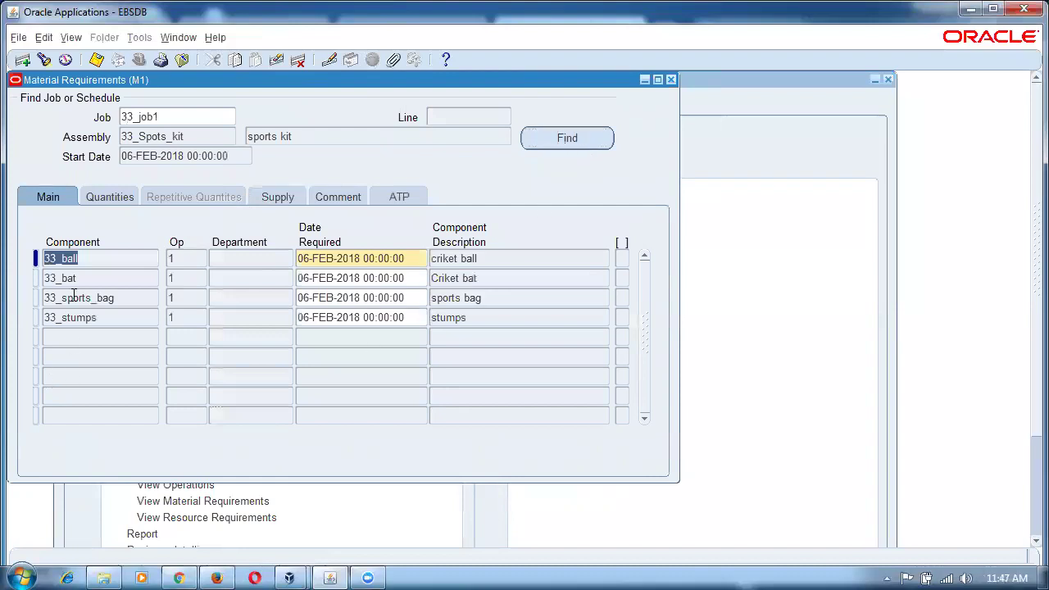
Try to add 33_Spots_kit as a component of 33_job1 through a 33%kit% lookup, clear the row and close the material requirements.
left_click(79, 338)
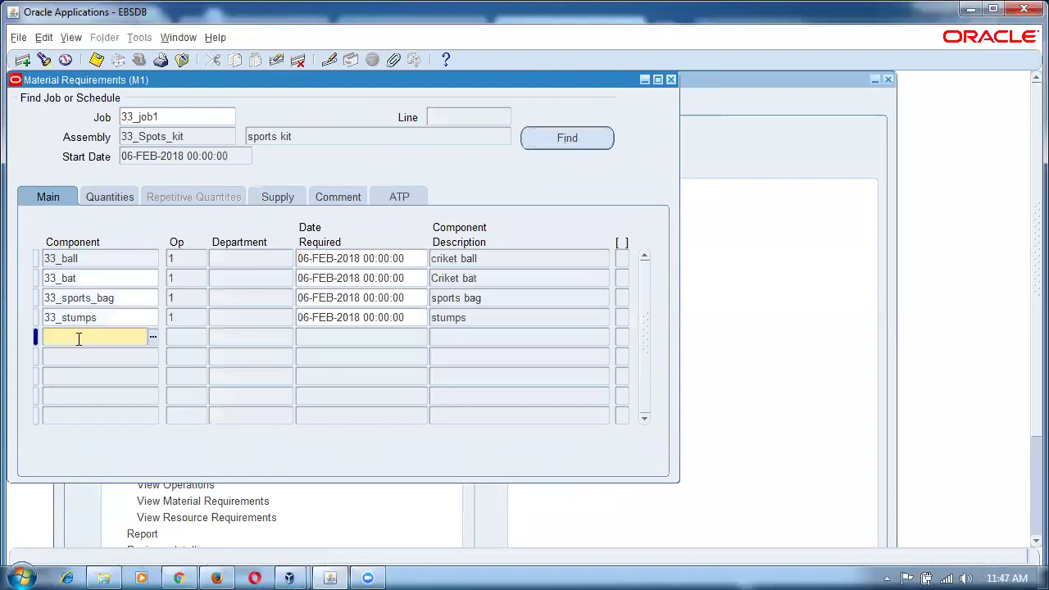
type("33")
type("%kit%")
key("Tab")
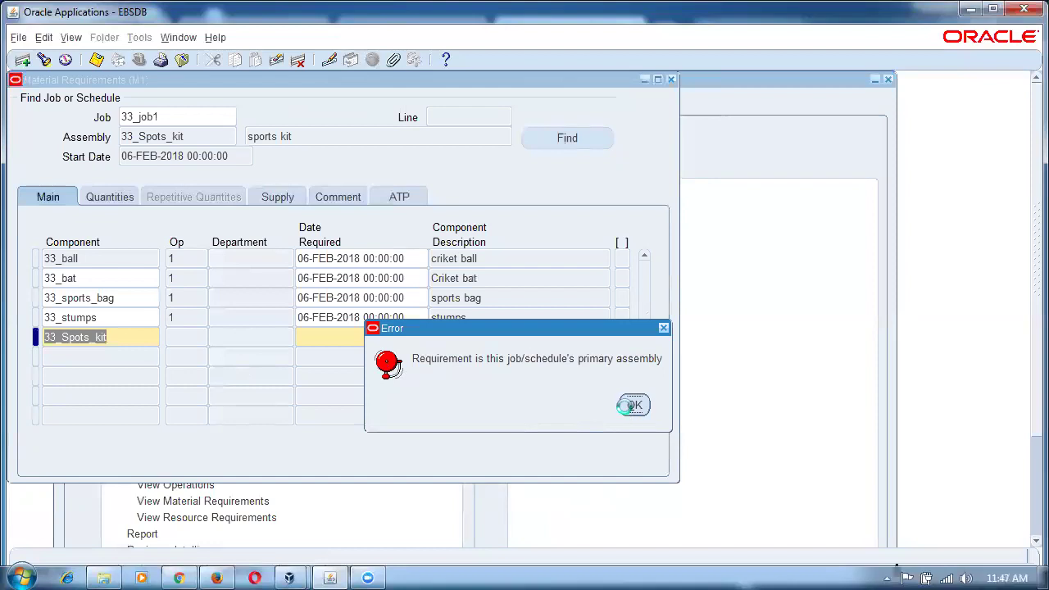
left_click(634, 407)
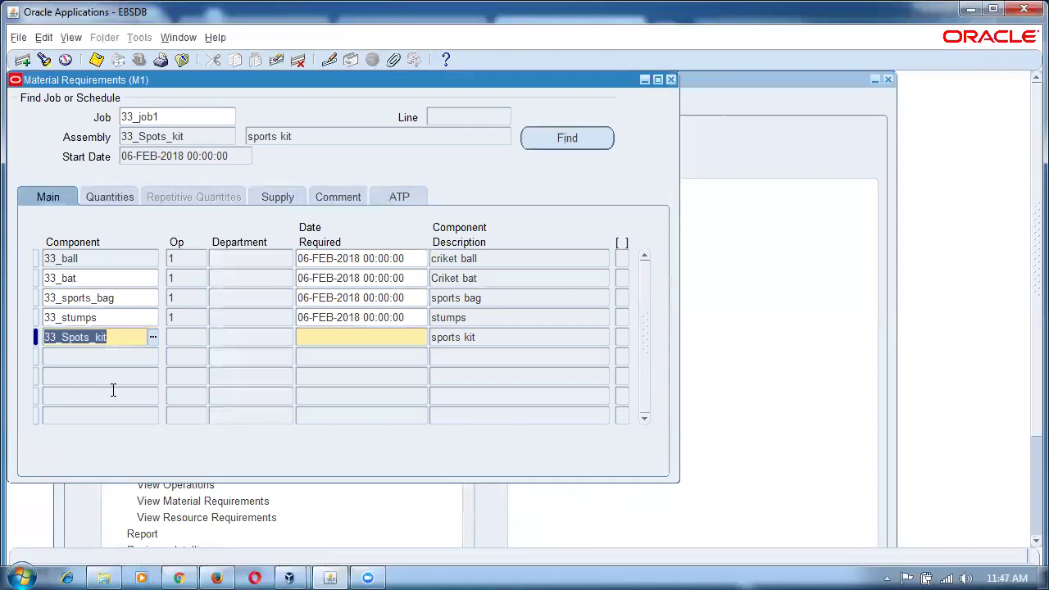
key("F6")
key("F4")
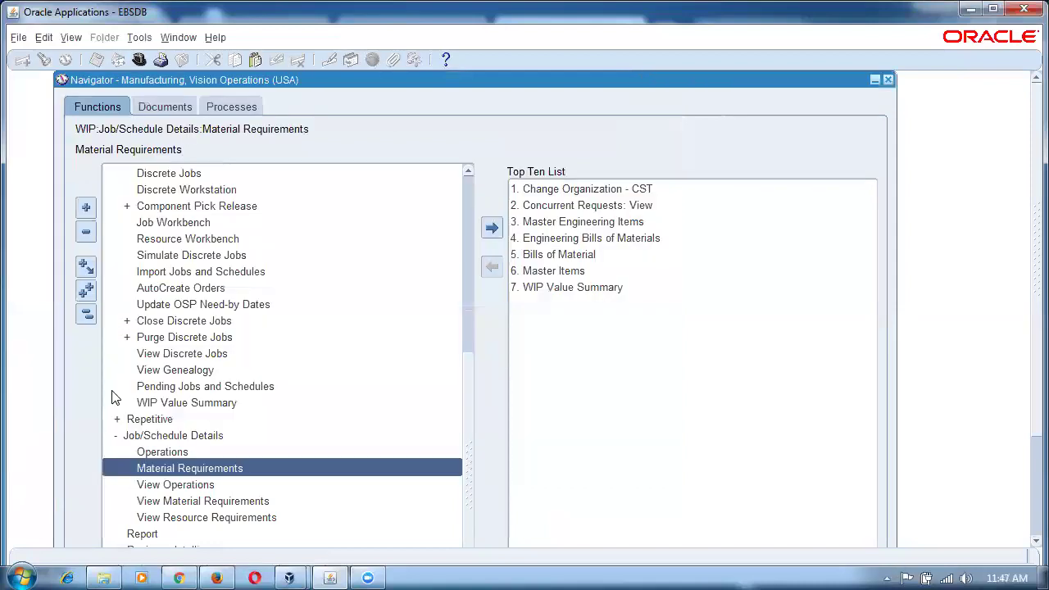
Collapse the function list and start another new discrete job from the WIP discrete functions.
key("alt+t")
key("l")
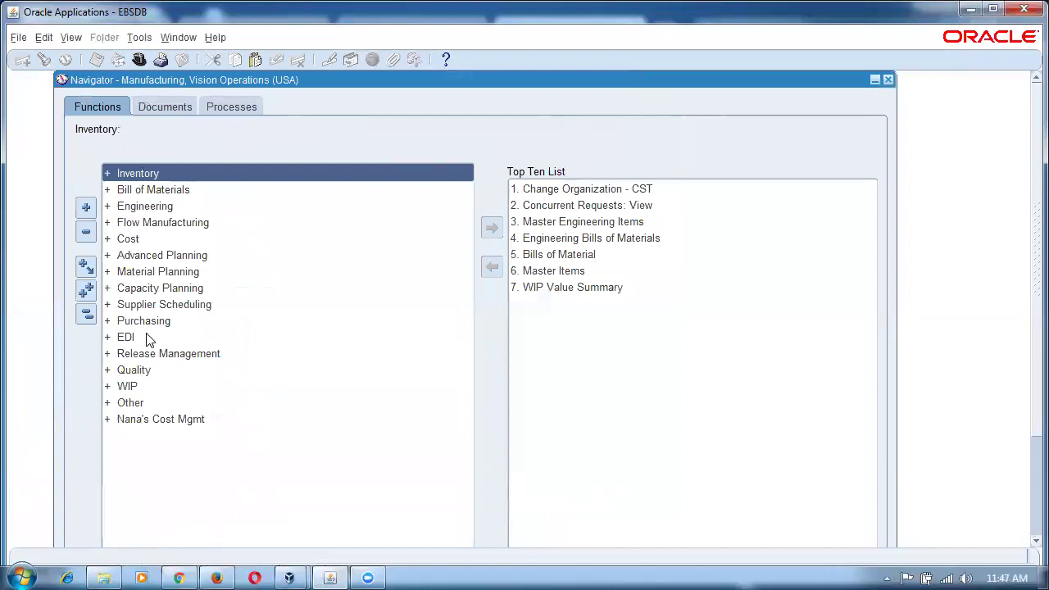
double_click(161, 387)
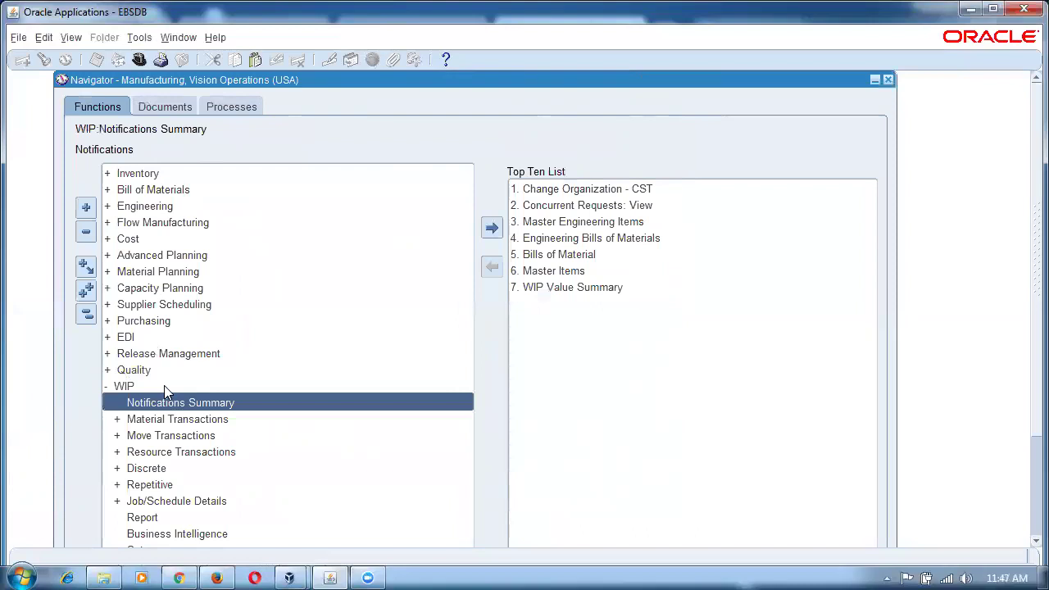
double_click(166, 469)
double_click(180, 486)
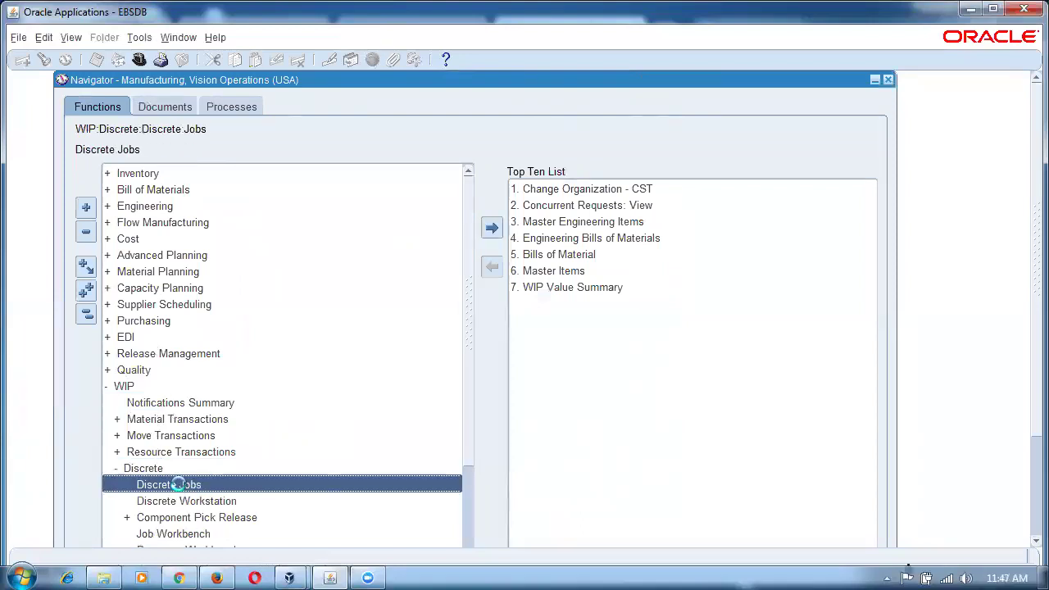
left_click(399, 450)
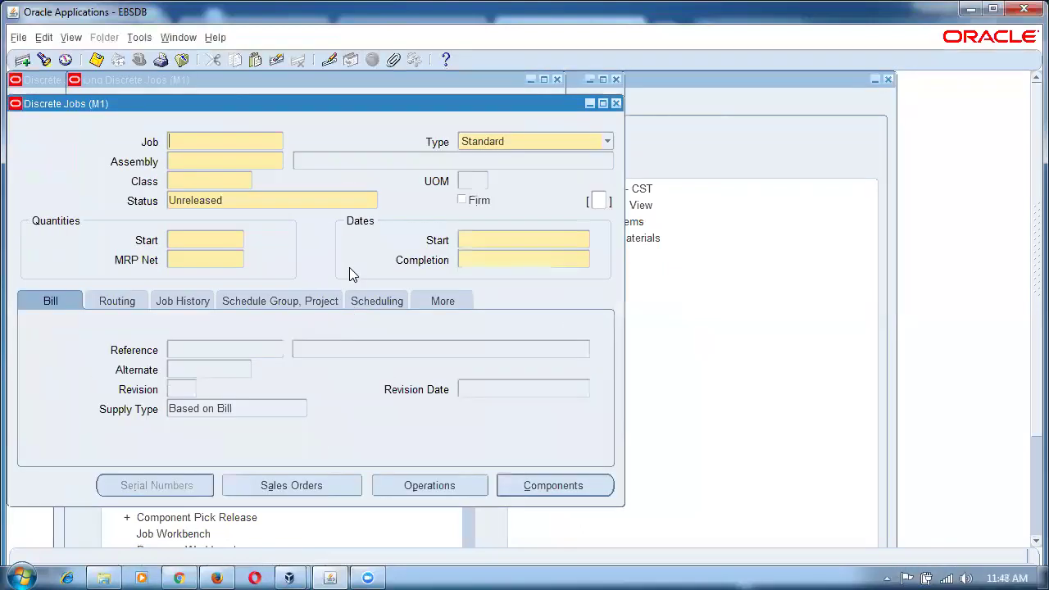
Name the discrete job 33_job2 and set its type to Non-standard.
type("33_job2")
key("Tab")
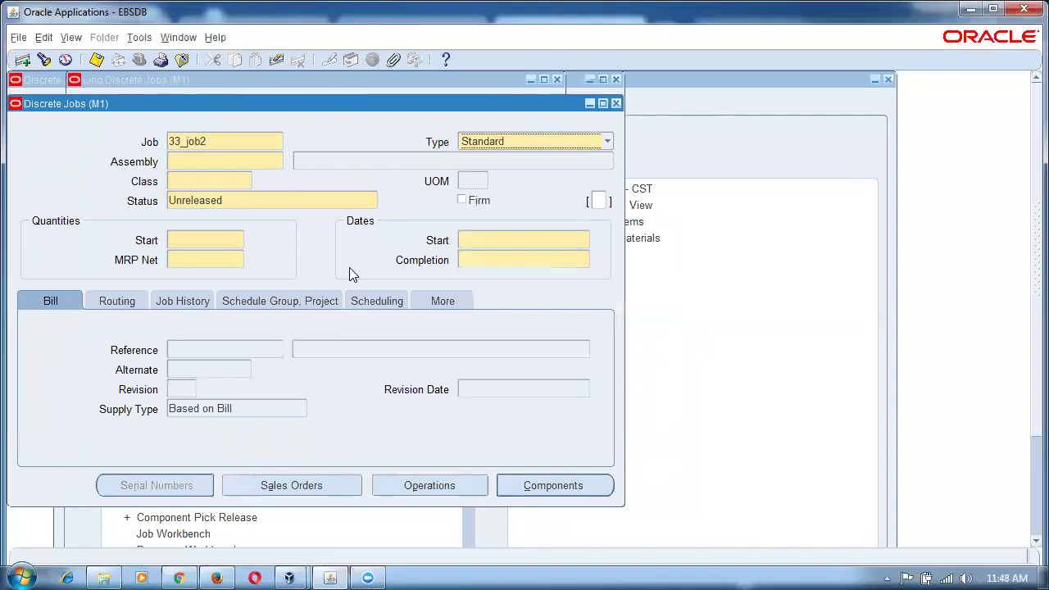
left_click(526, 141)
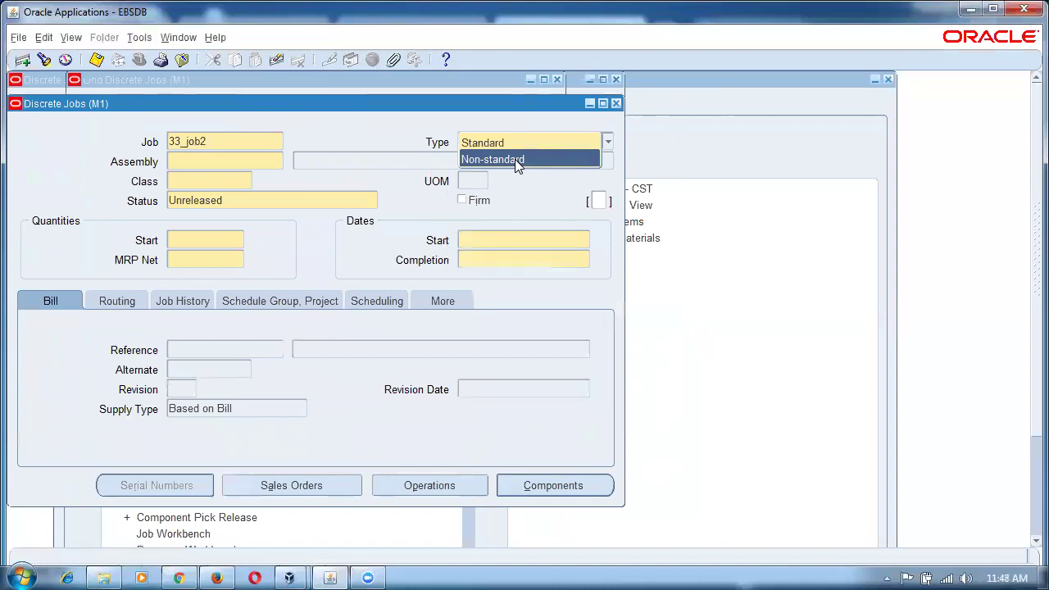
left_click(514, 159)
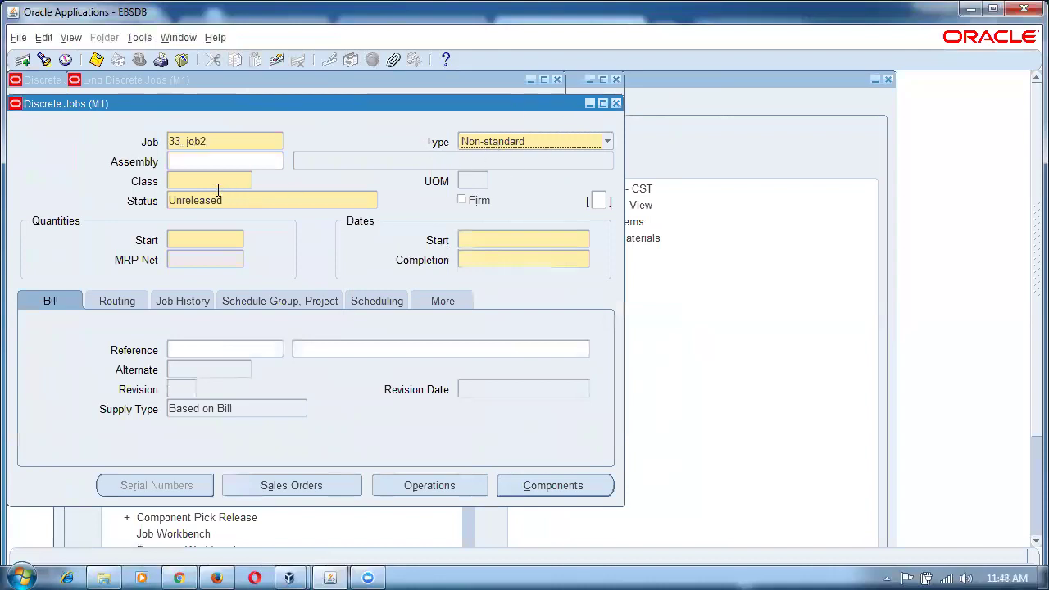
Choose 33_Spots_kit as the assembly of 33_job2 through a 33%kit lookup and assign the Rework accounting class.
left_click(200, 161)
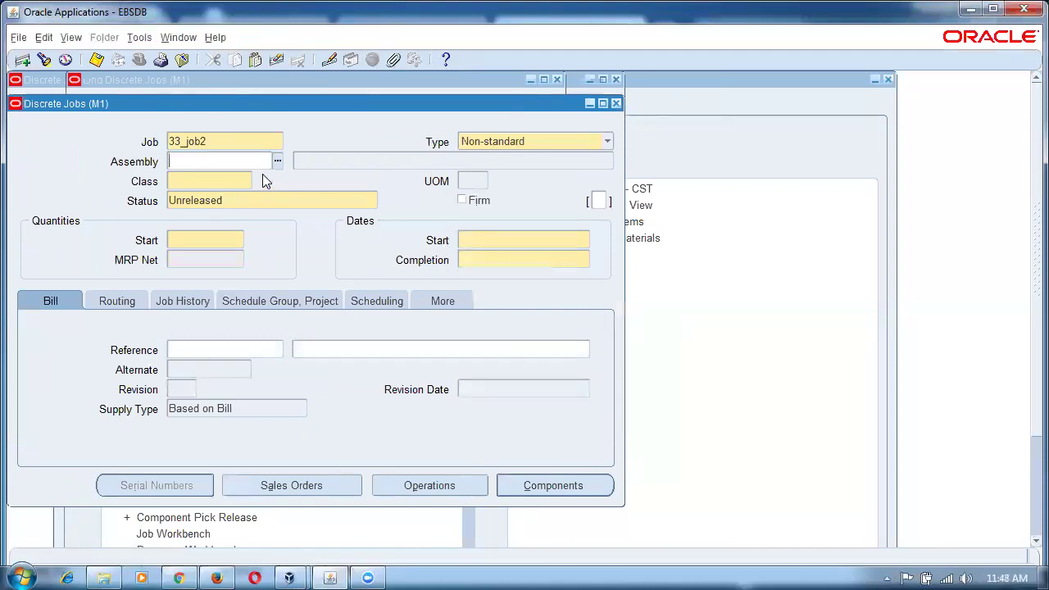
type("33%")
type("sp%")
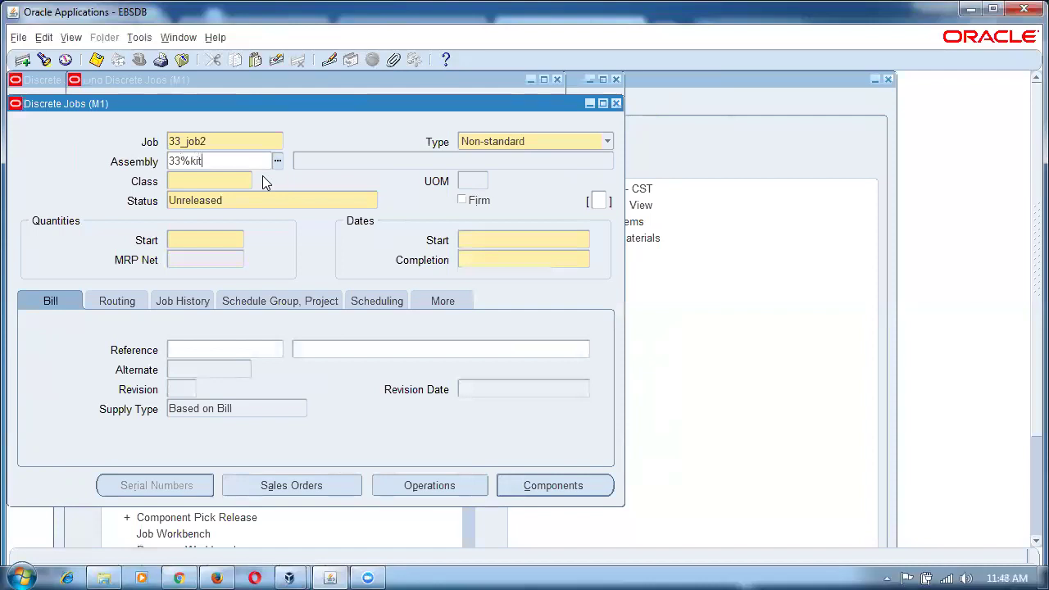
key("Tab")
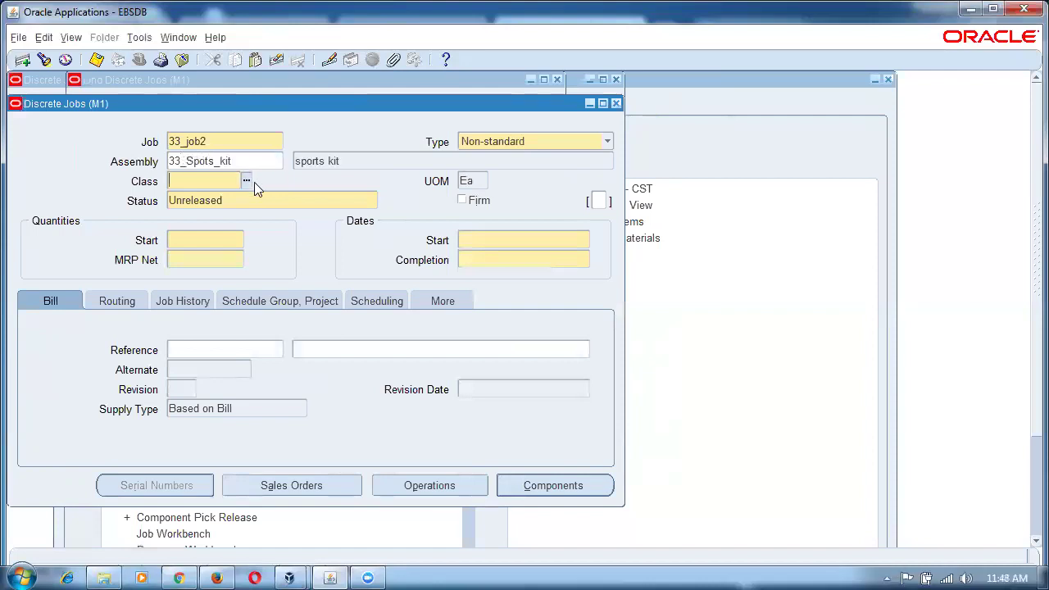
left_click(246, 181)
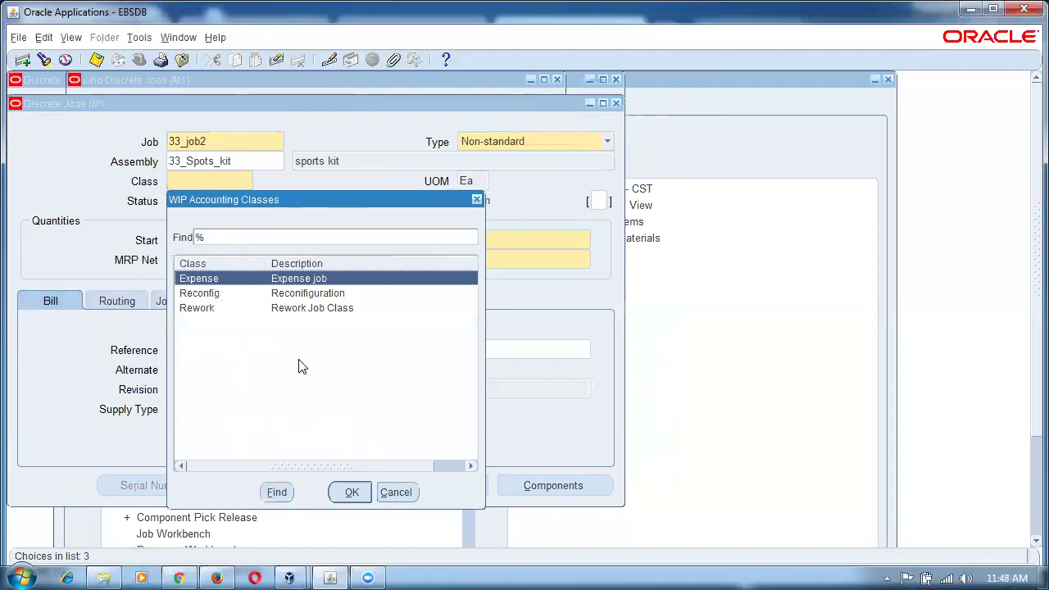
left_click(223, 310)
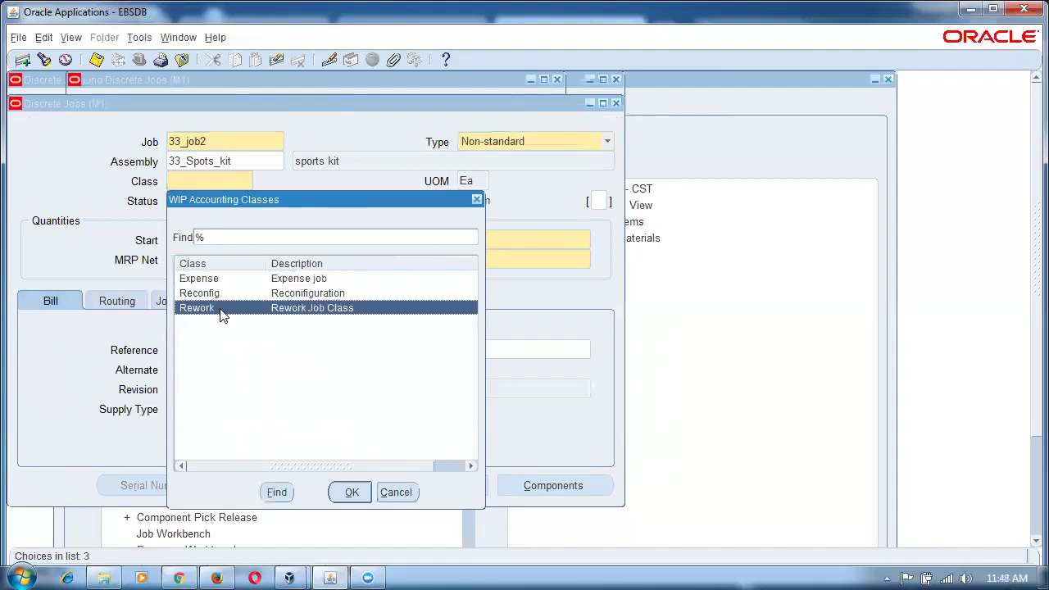
left_click(347, 491)
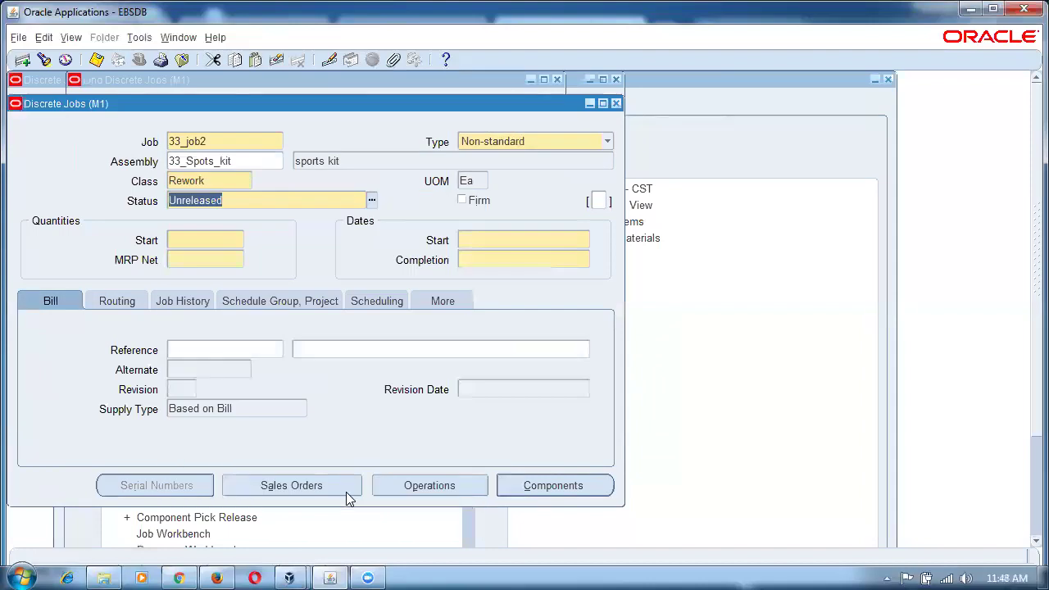
Set the start quantity of 33_job2 to 50 and its start and completion dates to 06-FEB-2018 00:00:00.
left_click(201, 240)
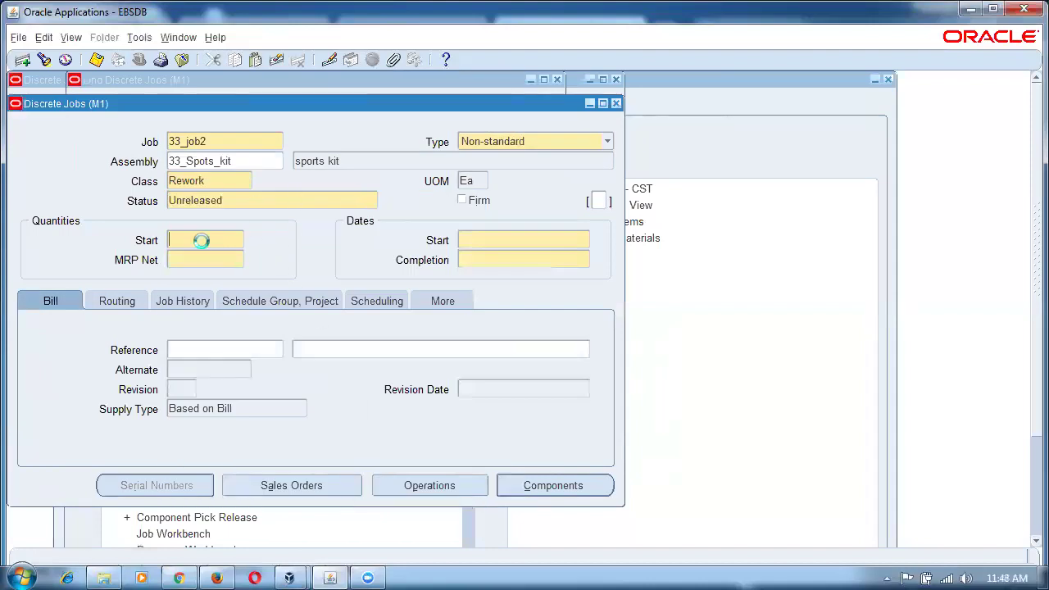
type("50")
key("Tab")
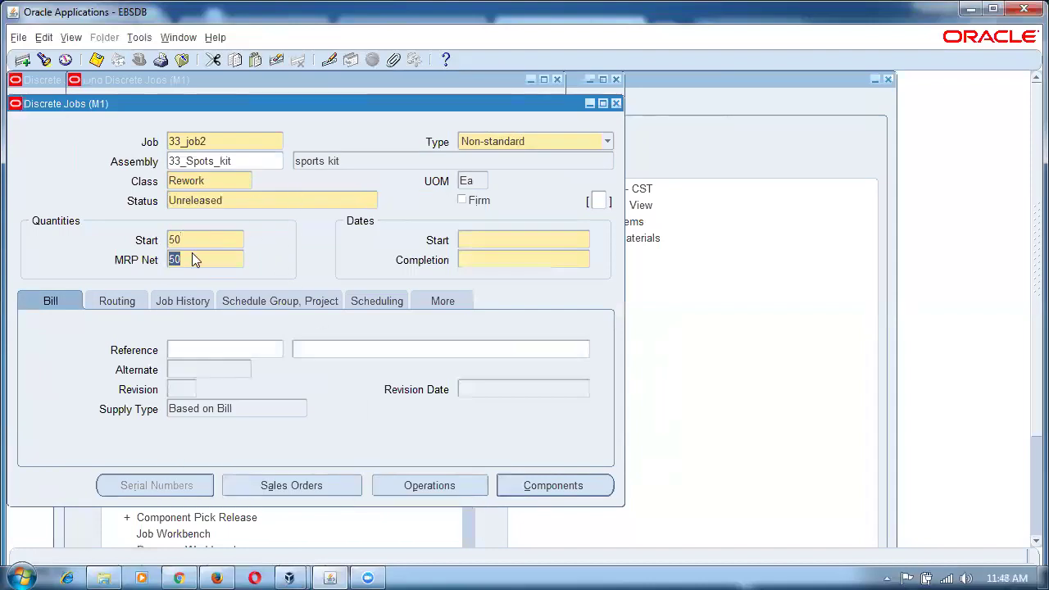
left_click(518, 240)
double_click(509, 254)
left_click(508, 256)
double_click(508, 260)
key("Return")
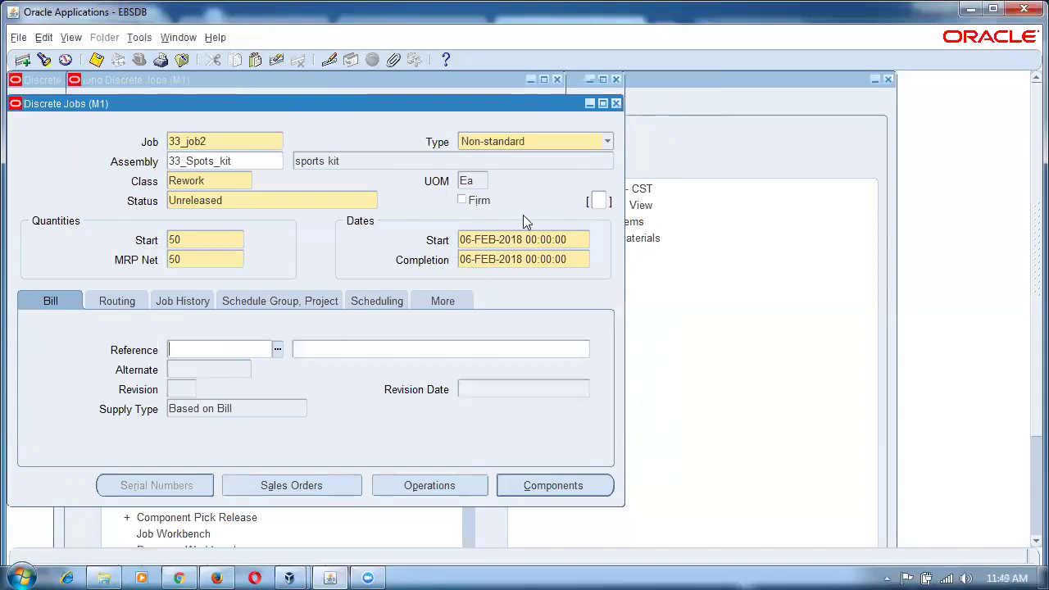
Change the completion date and time of 33_job2 to 06-FEB-2018 02:00:00.
double_click(502, 260)
left_click(529, 260)
double_click(508, 241)
double_click(506, 260)
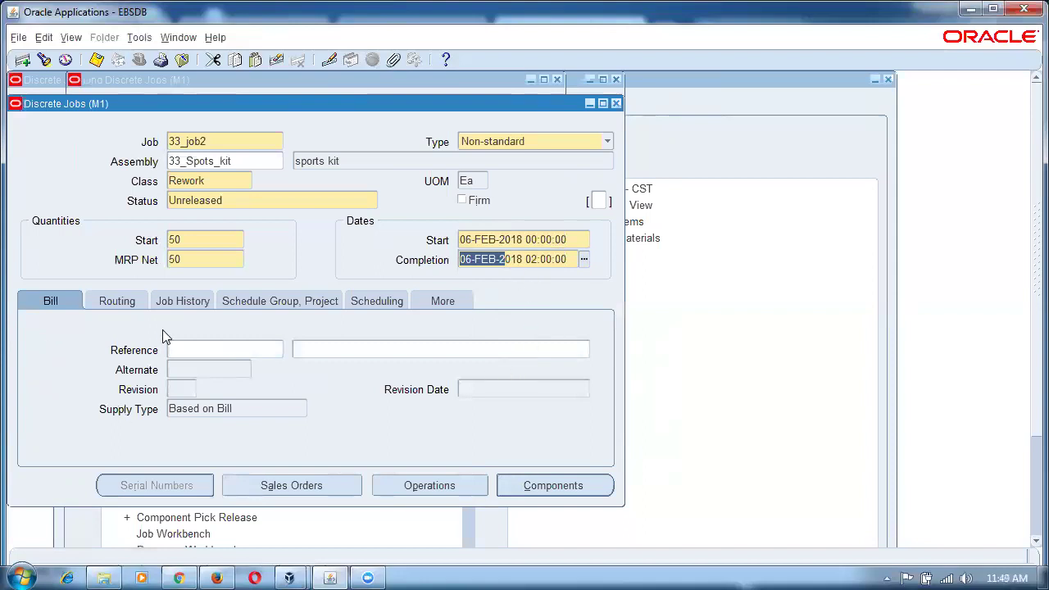
Set the bill reference of 33_job2 to 33_Spots_kit through a 33_% lookup and its alternate to Unpack.
left_click(211, 351)
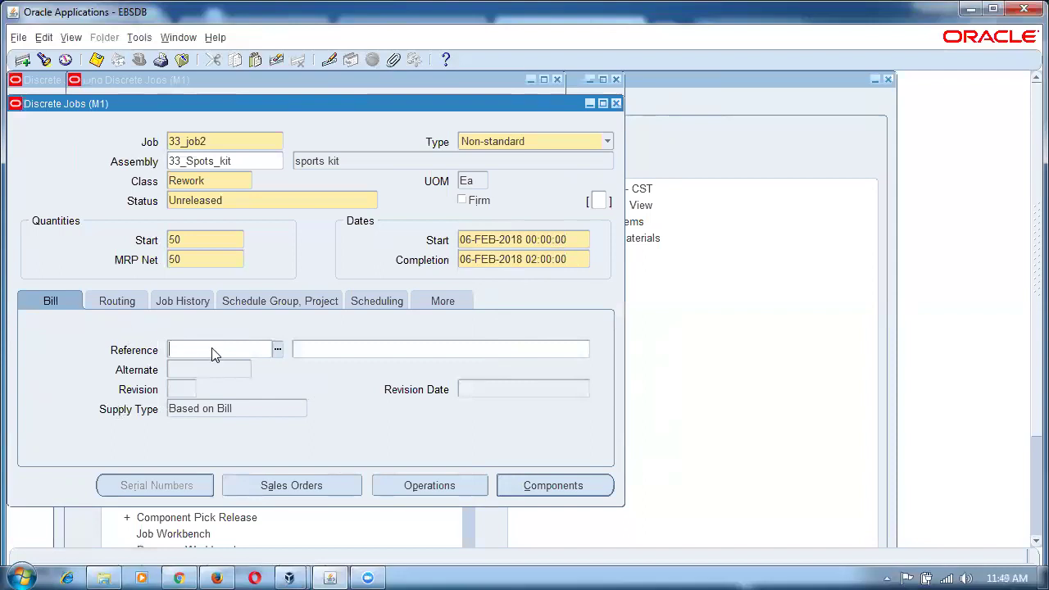
type("33_%")
key("Tab")
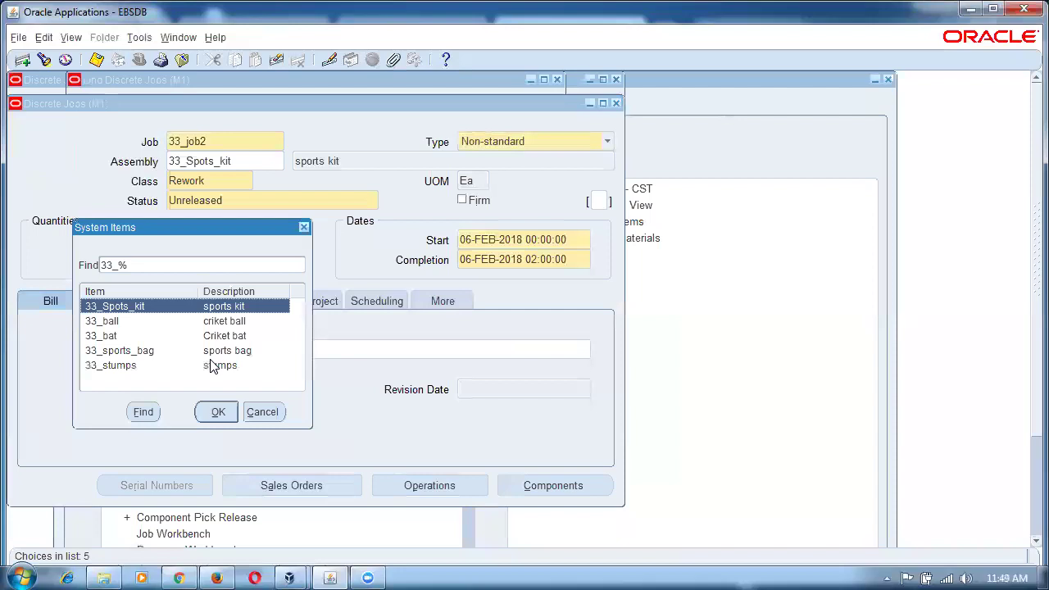
left_click(219, 412)
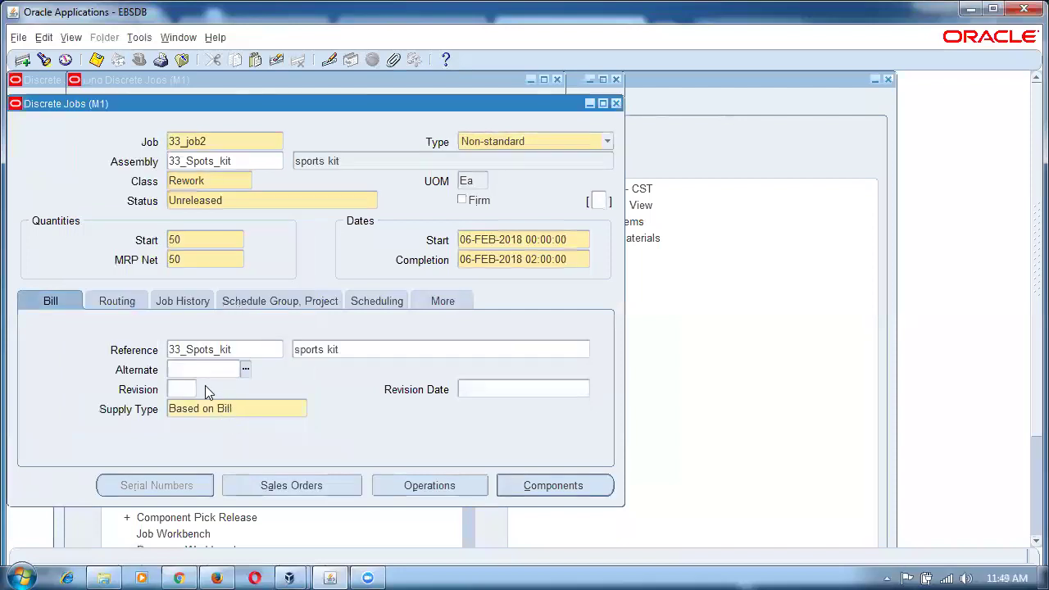
left_click(228, 376)
type("Un")
key("Tab")
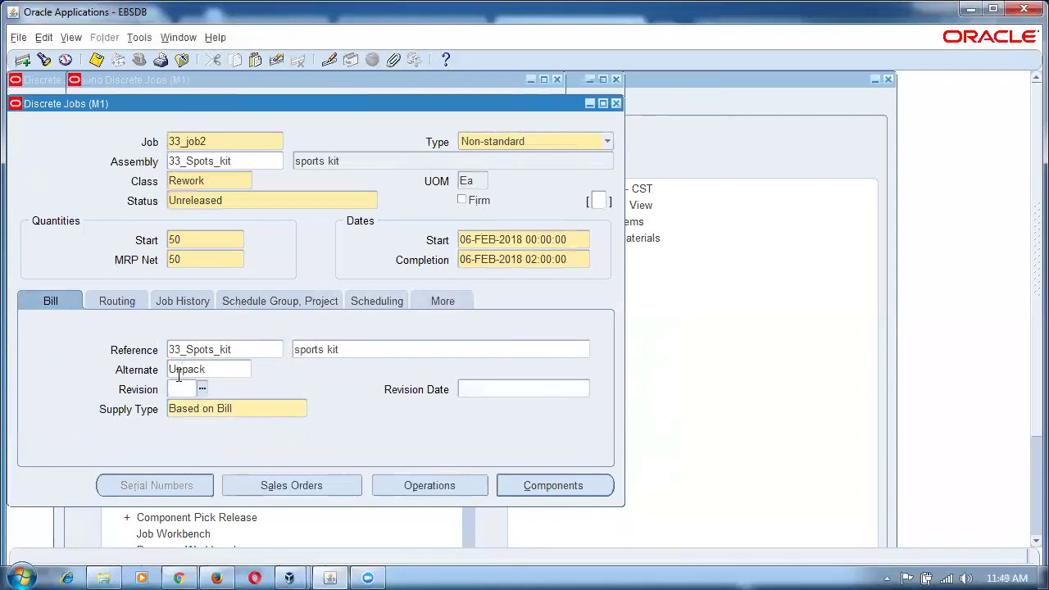
Set the completion subinventory in the routing details of 33_job2 to Stores.
left_click(114, 303)
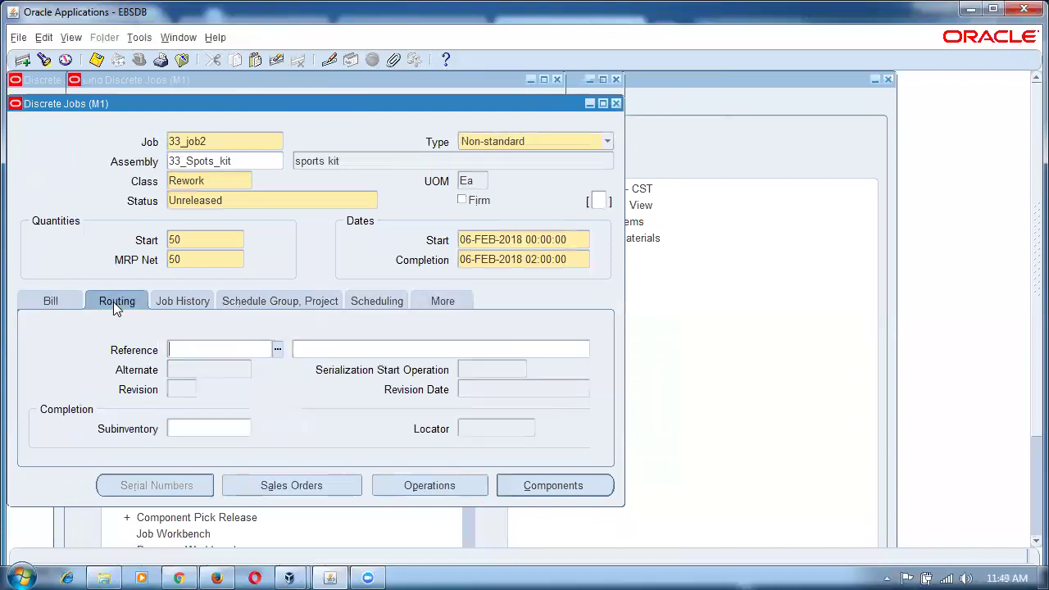
left_click(216, 429)
type("S")
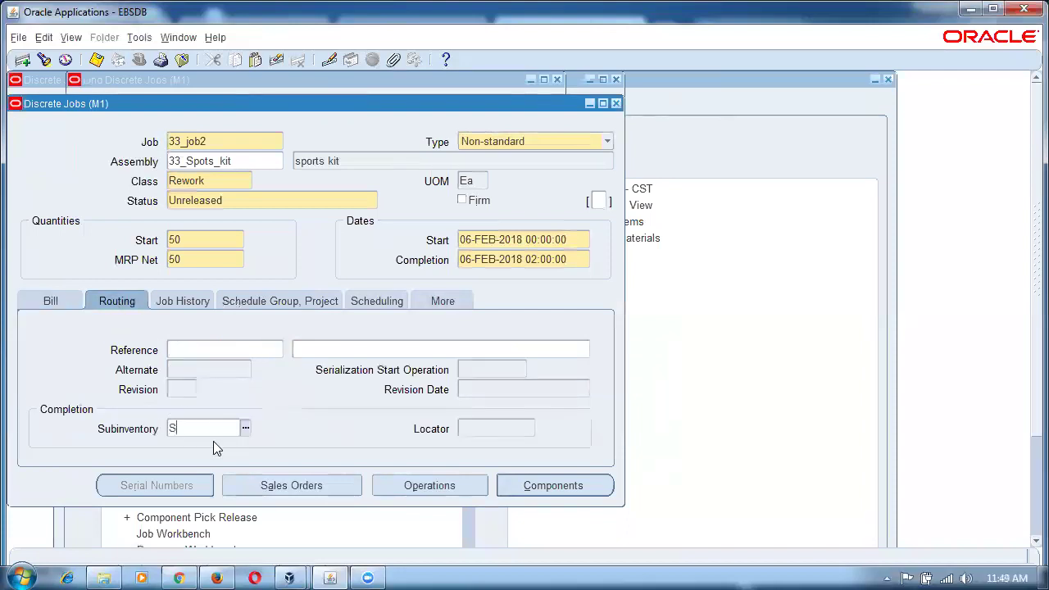
type("toe")
key("Tab")
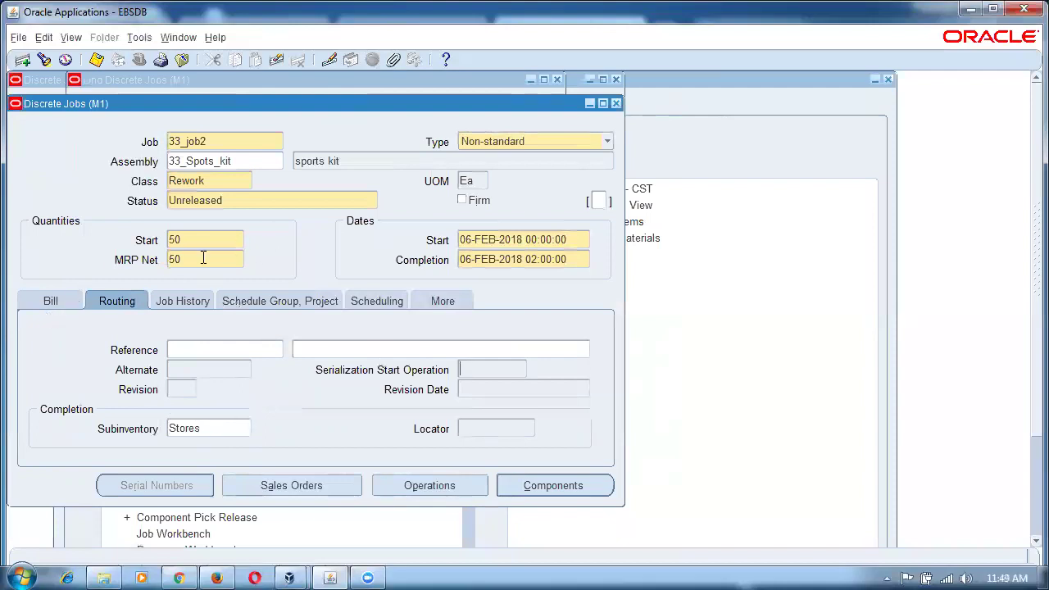
Change the status of 33_job2 to Released and save the job.
left_click(52, 302)
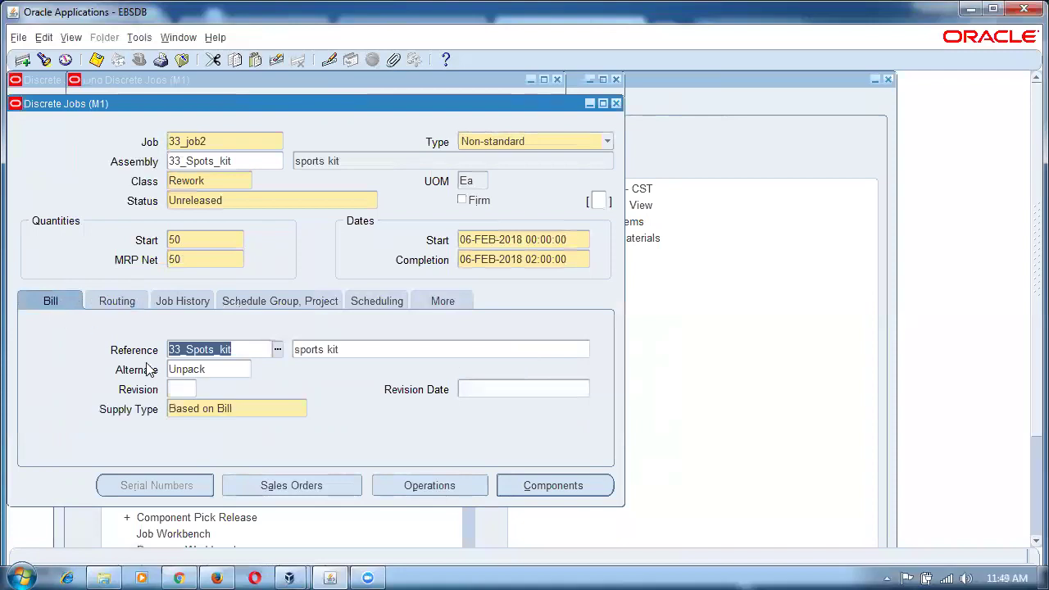
left_click(234, 202)
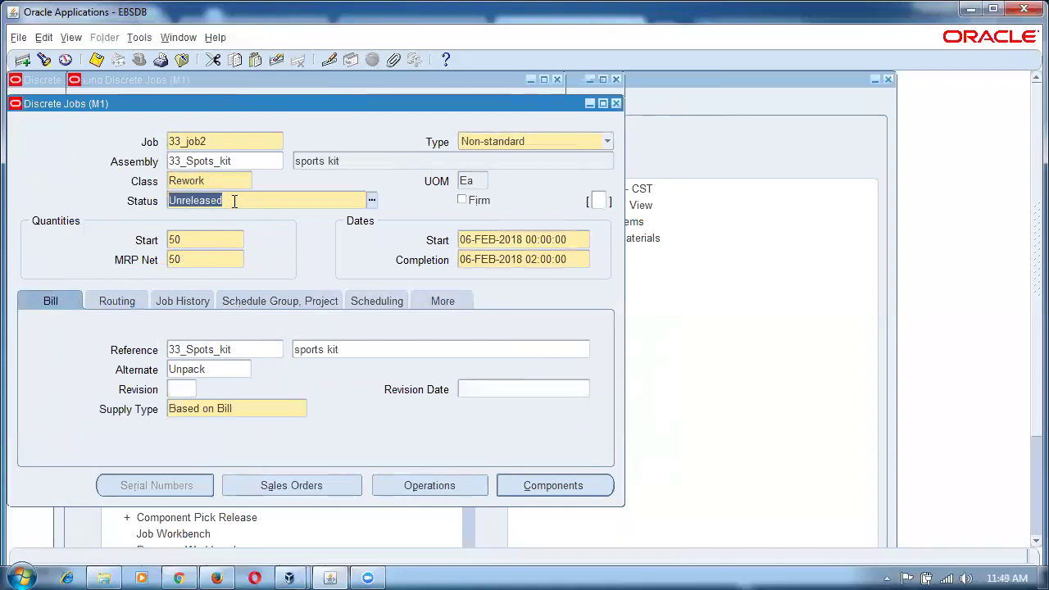
type("Rel")
key("Tab")
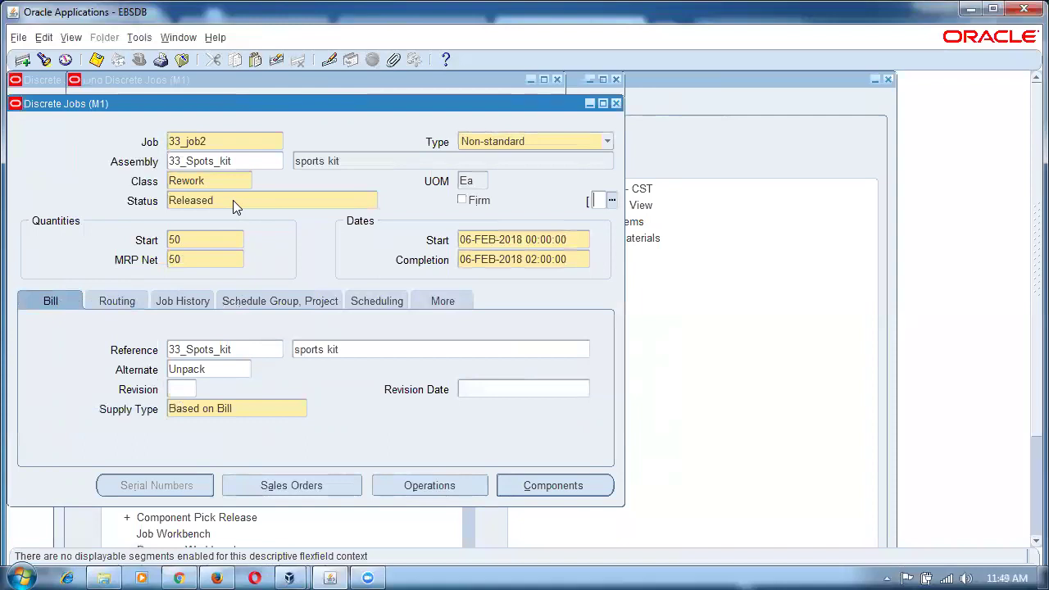
key("ctrl+s")
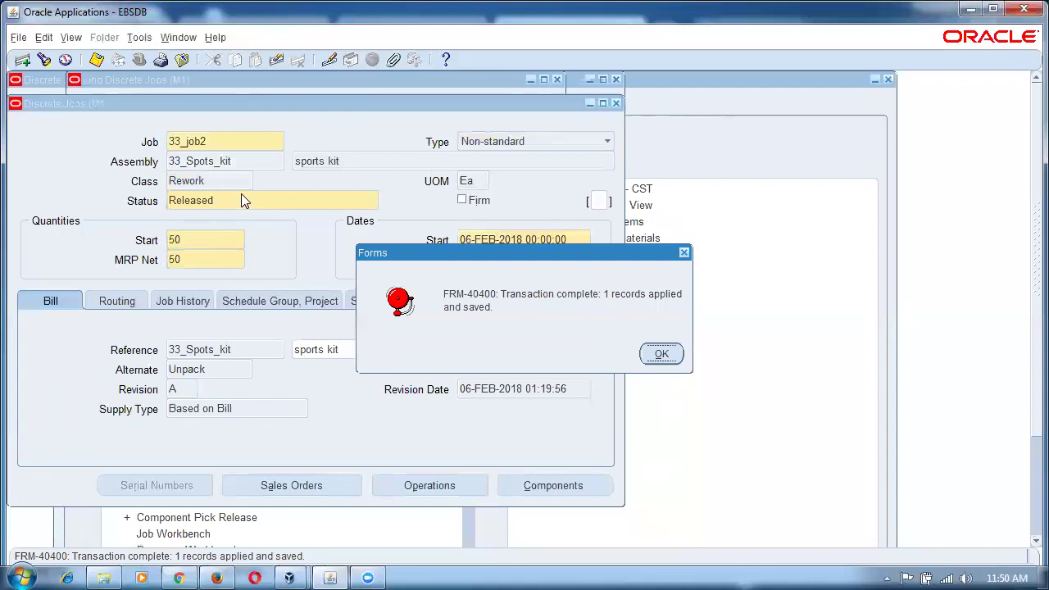
left_click(660, 354)
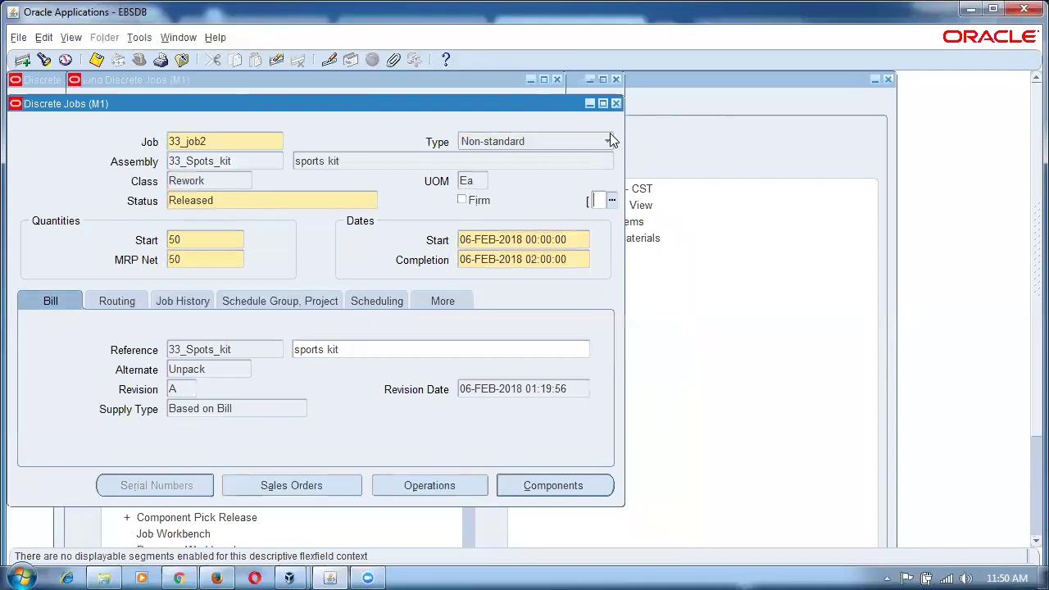
Close the discrete job windows and open the inventory Miscellaneous Transaction form.
left_click(616, 105)
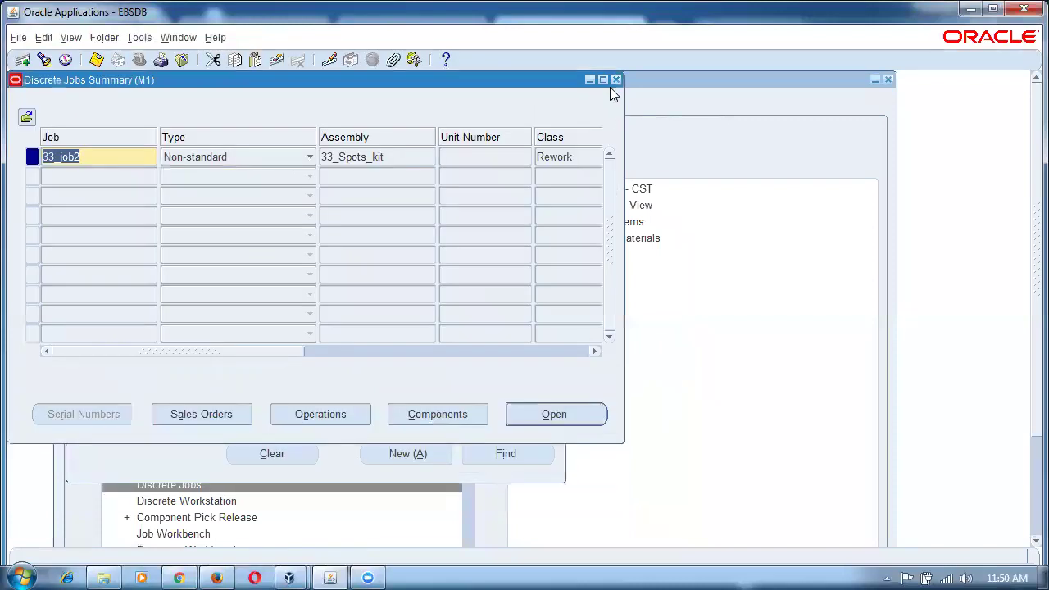
left_click(616, 79)
left_click(85, 314)
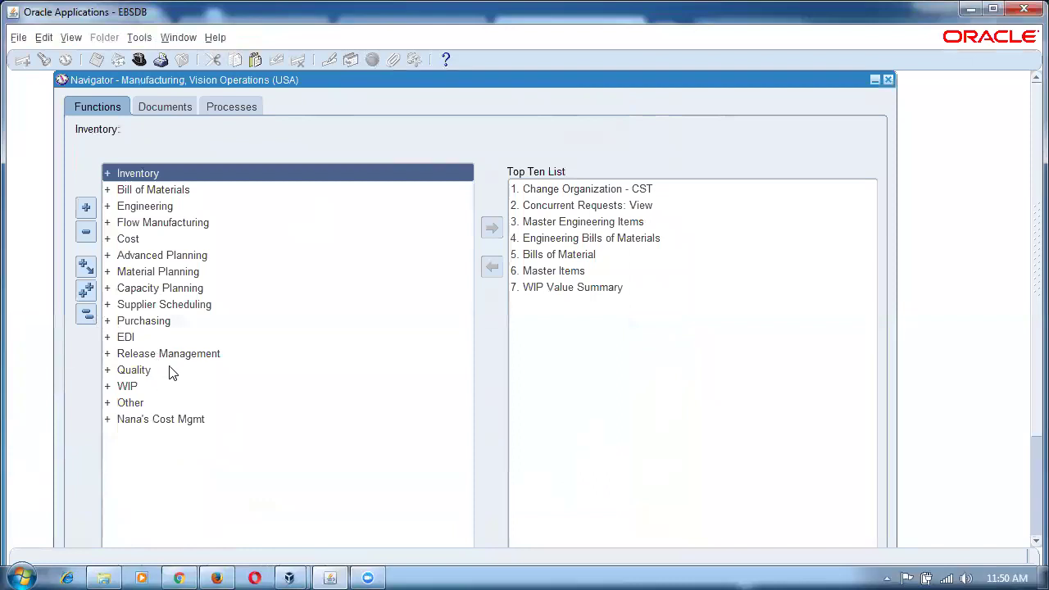
double_click(177, 173)
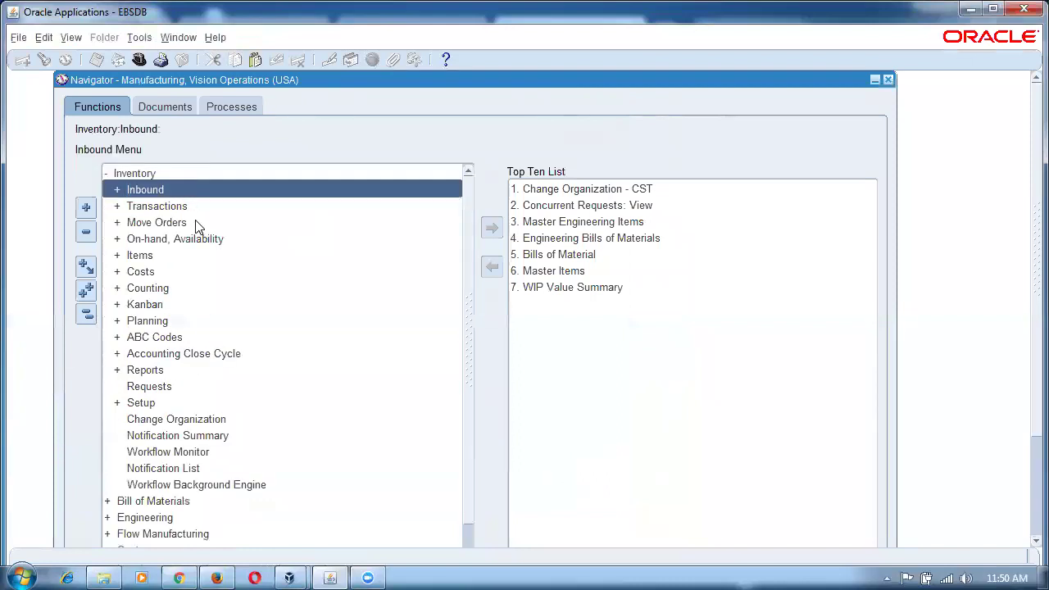
double_click(193, 206)
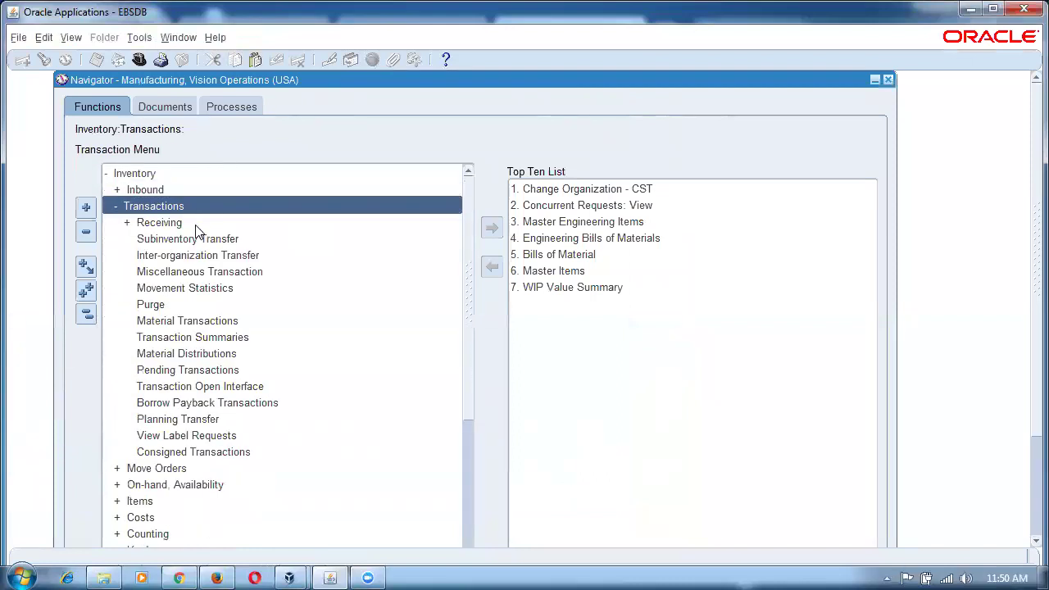
double_click(194, 271)
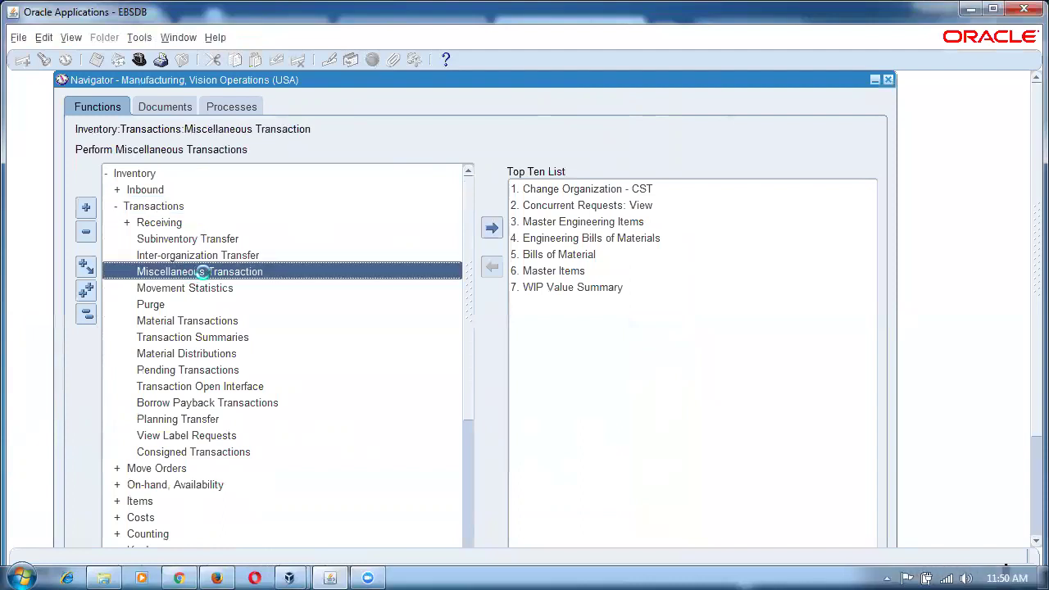
Set the transaction type to Miscellaneous receipt with an account alias starting with m and open the transaction lines.
left_click(251, 177)
type("m%re")
key("Tab")
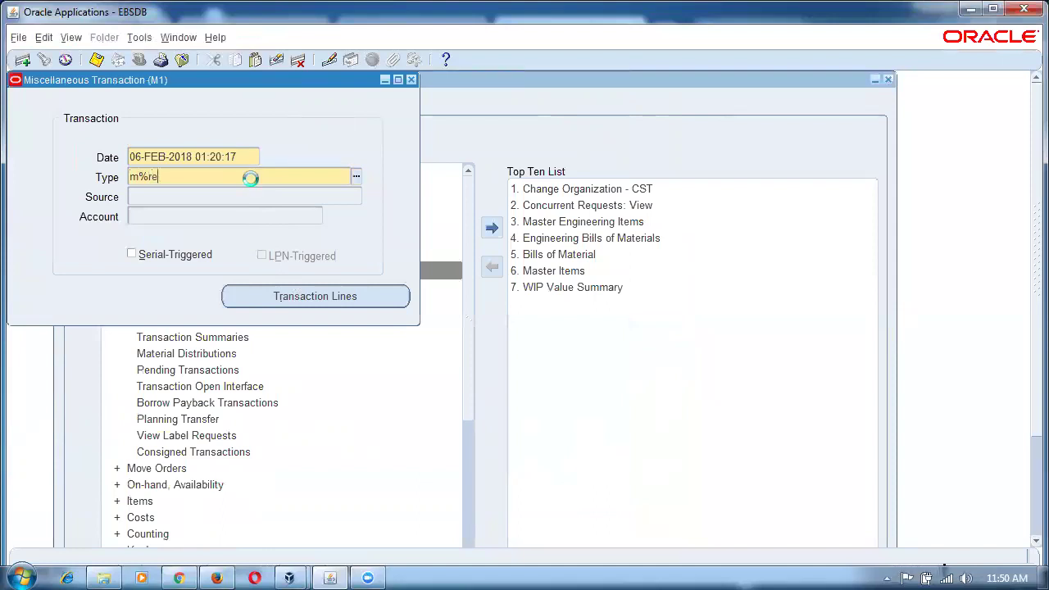
key("Down")
key("Return")
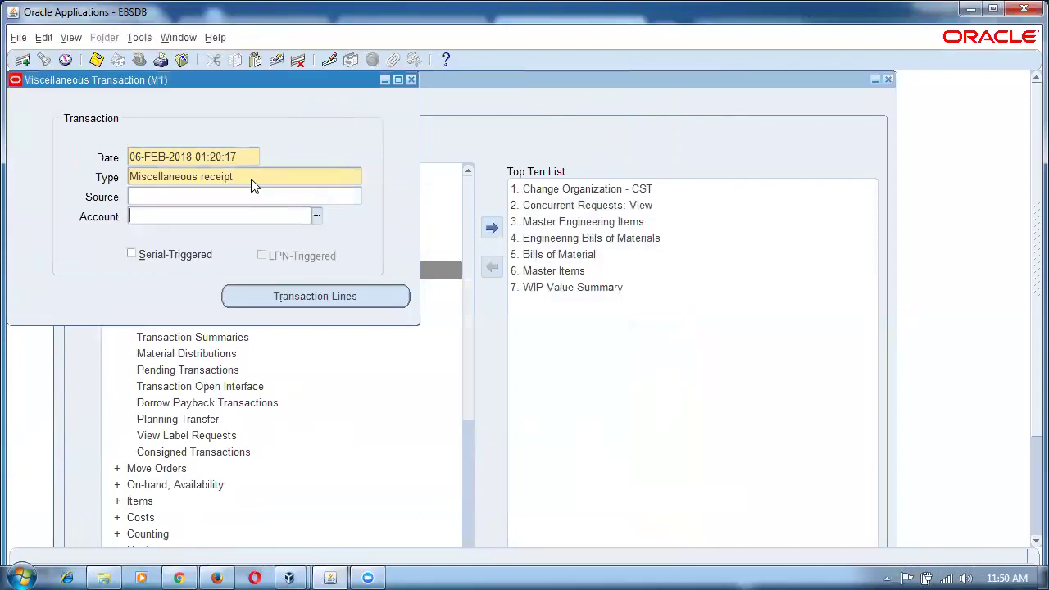
key("Tab")
key("Tab")
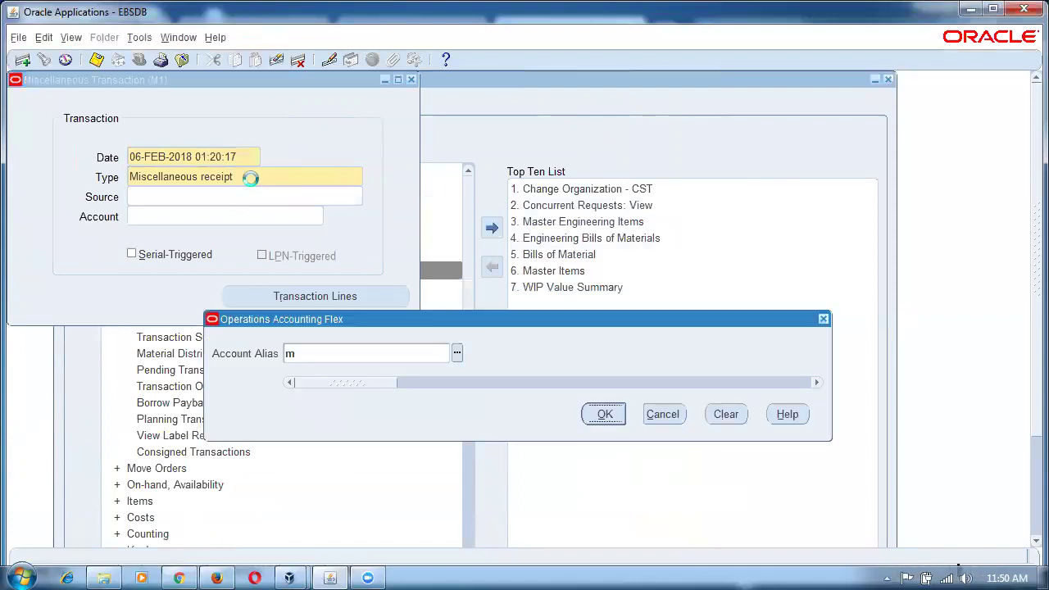
key("Return")
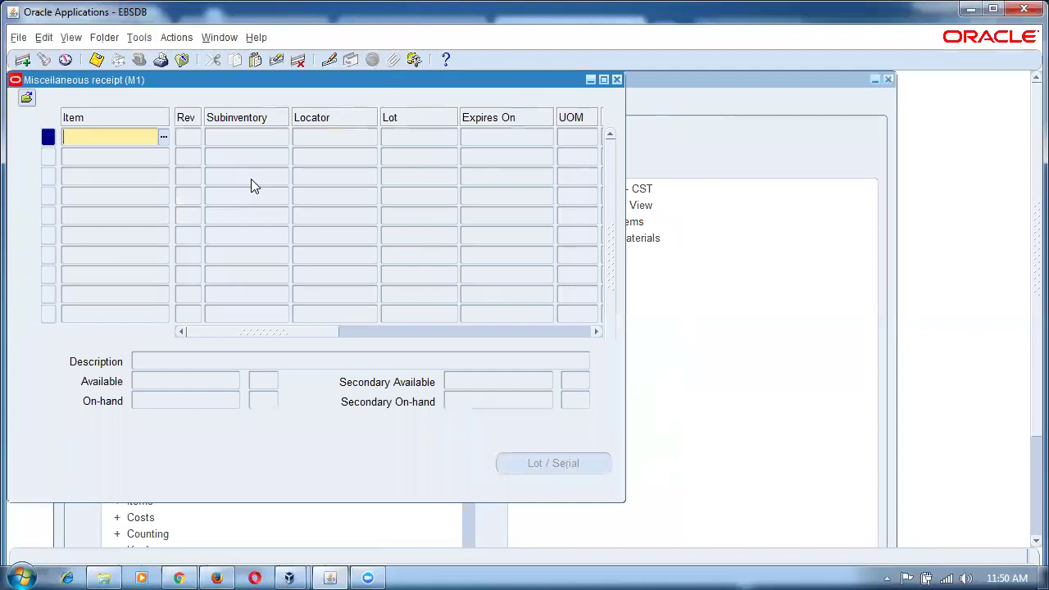
Try to look up the item for the first receipt line with 33%kit%.
type("33%kit%")
key("Tab")
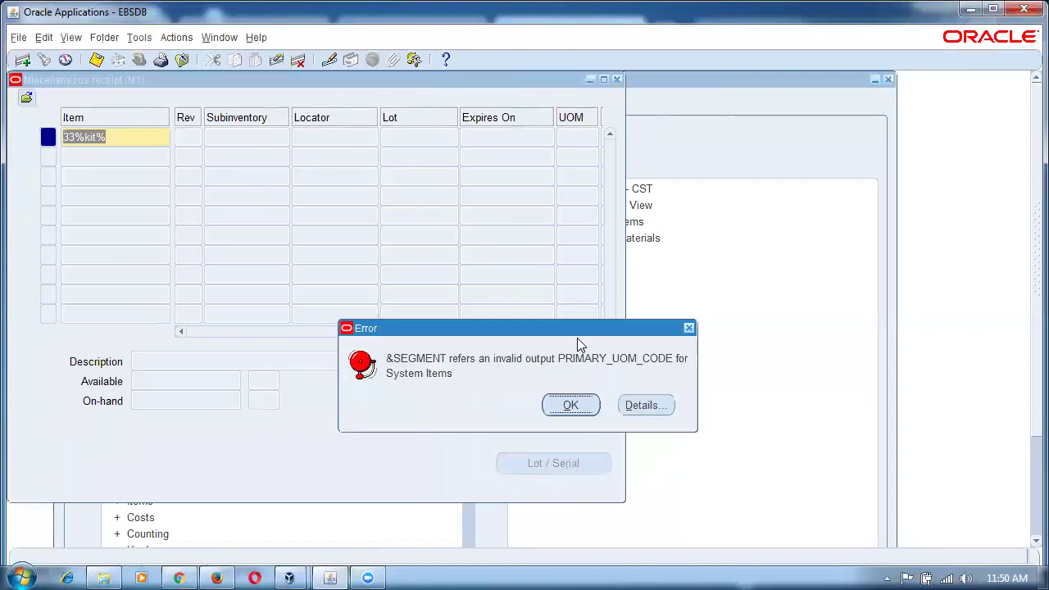
left_click(570, 405)
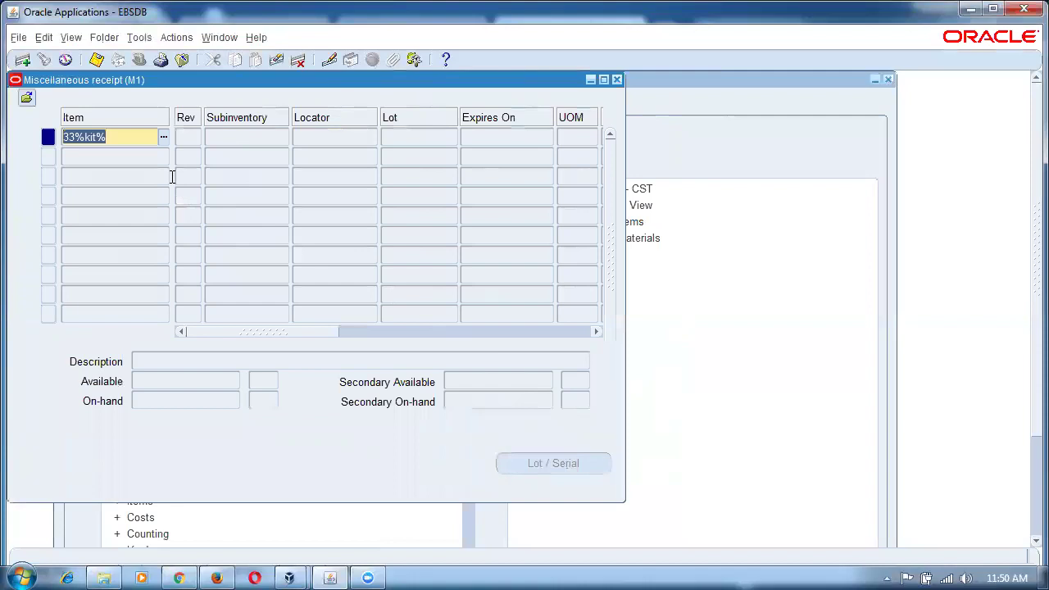
Enter a receipt line for 33_Spots_kit, found through a 33% lookup, with subinventory stores and quantity 50.
type("33%")
key("Tab")
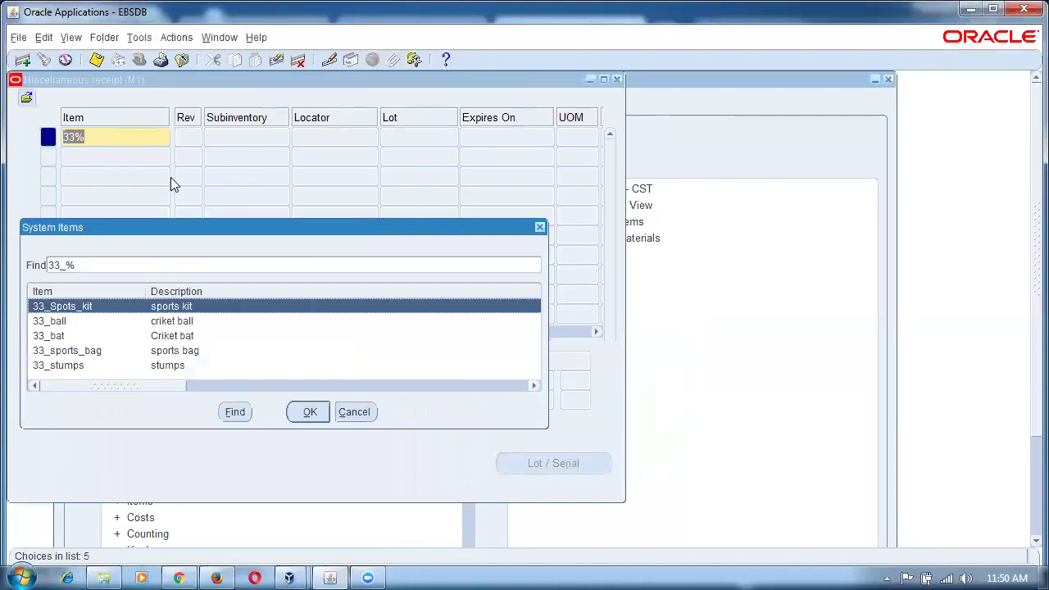
key("Return")
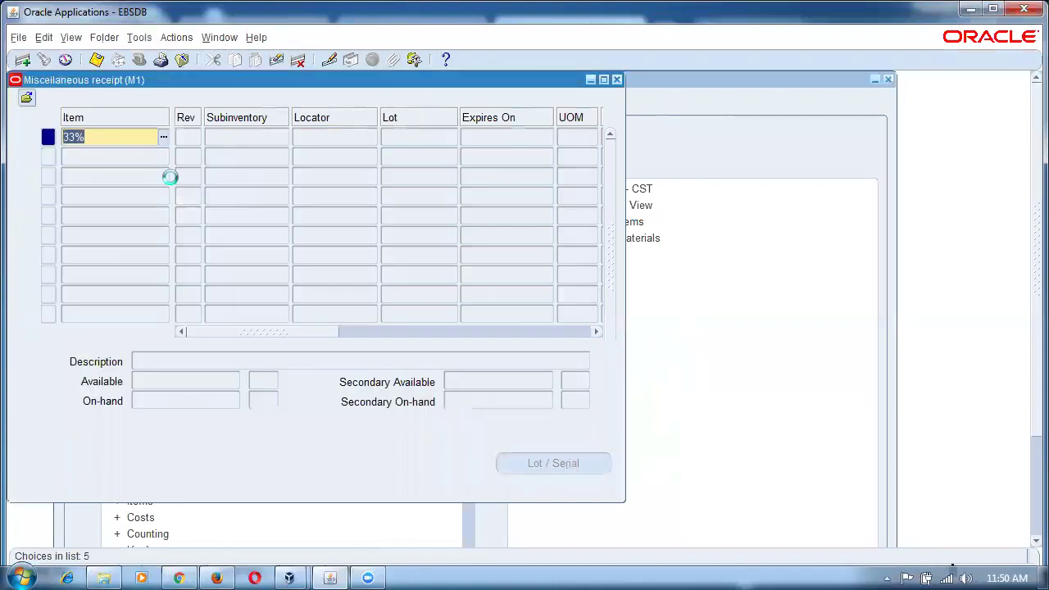
type("stores")
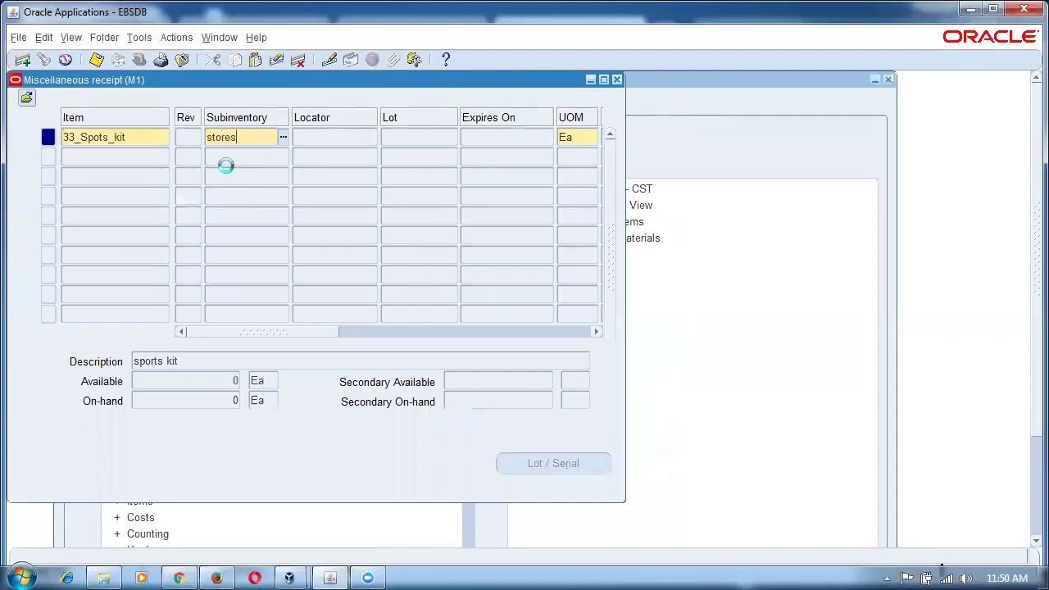
key("Tab")
key("Tab")
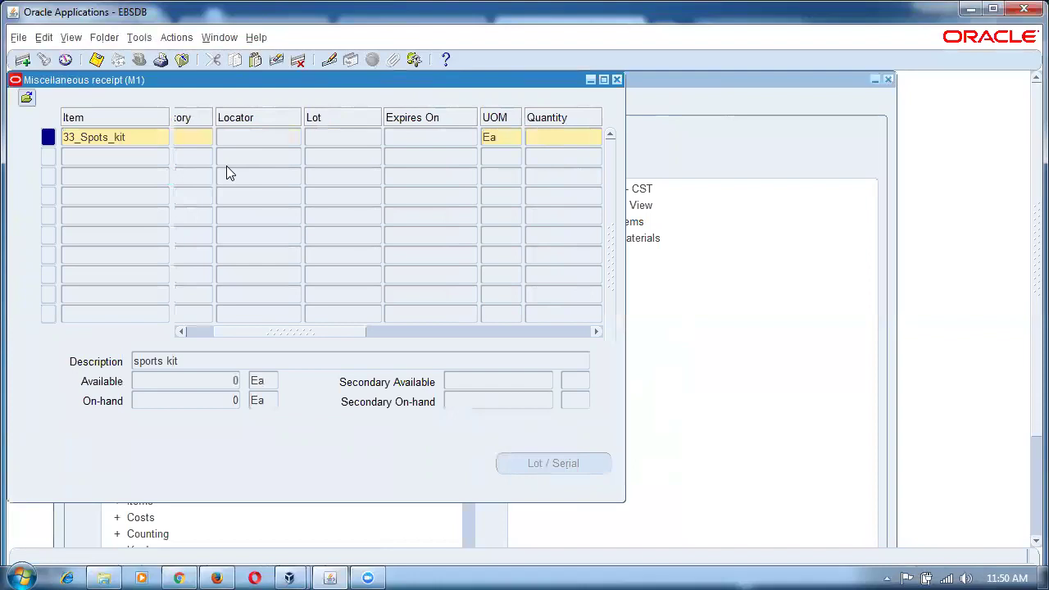
type("50")
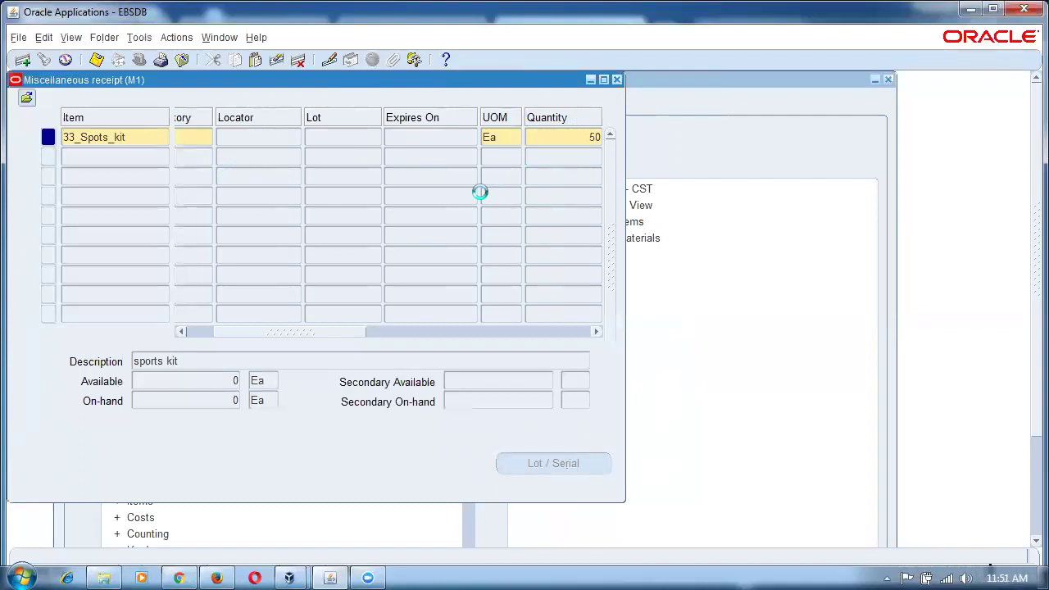
Close the miscellaneous receipt windows and open Item Search among the inventory item functions.
left_click(617, 79)
left_click(412, 80)
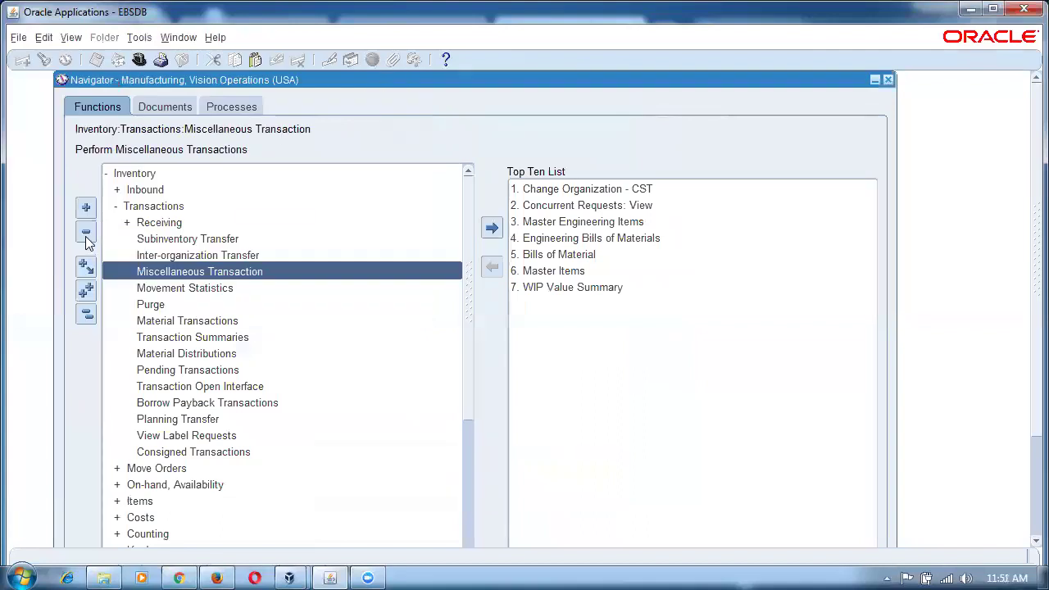
left_click(86, 313)
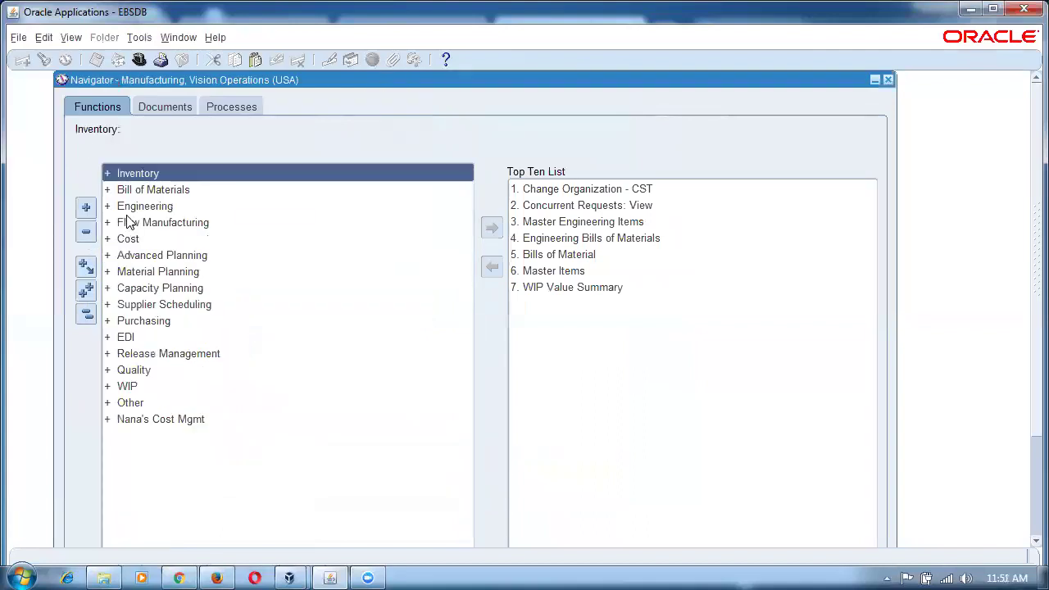
double_click(147, 173)
double_click(201, 257)
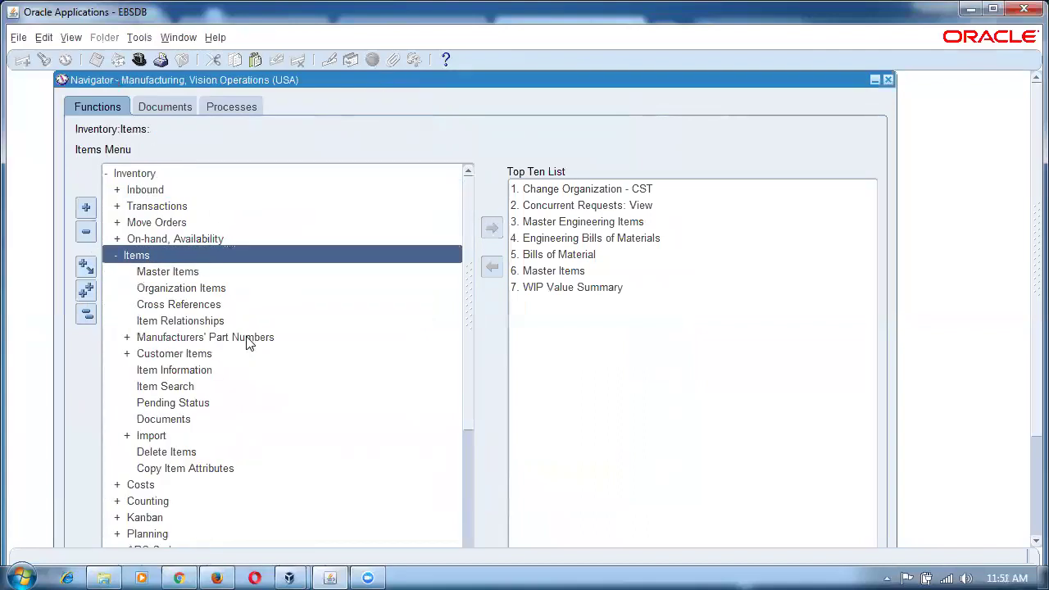
left_click(228, 392)
double_click(229, 393)
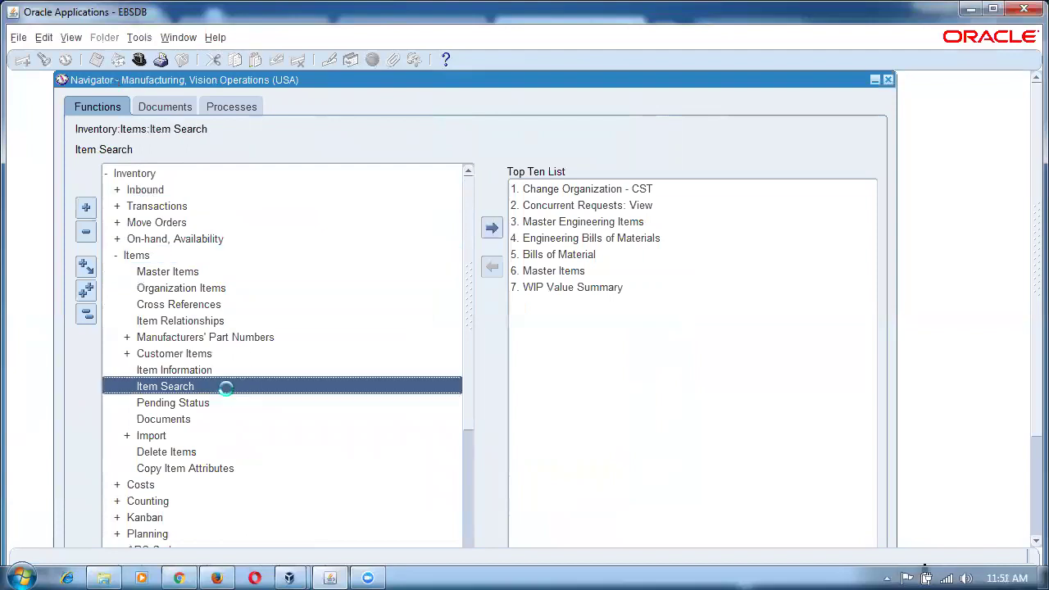
Search organization M1 for items matching the mask 33% with quantities shown, and open the details of the search error.
left_click(282, 130)
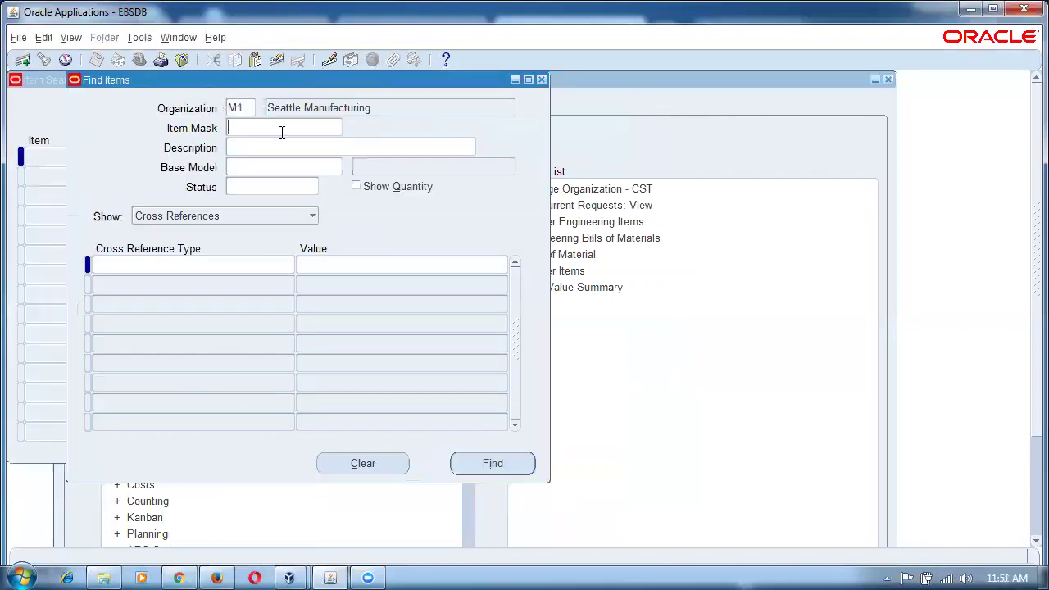
type("33%")
left_click(426, 189)
left_click(491, 464)
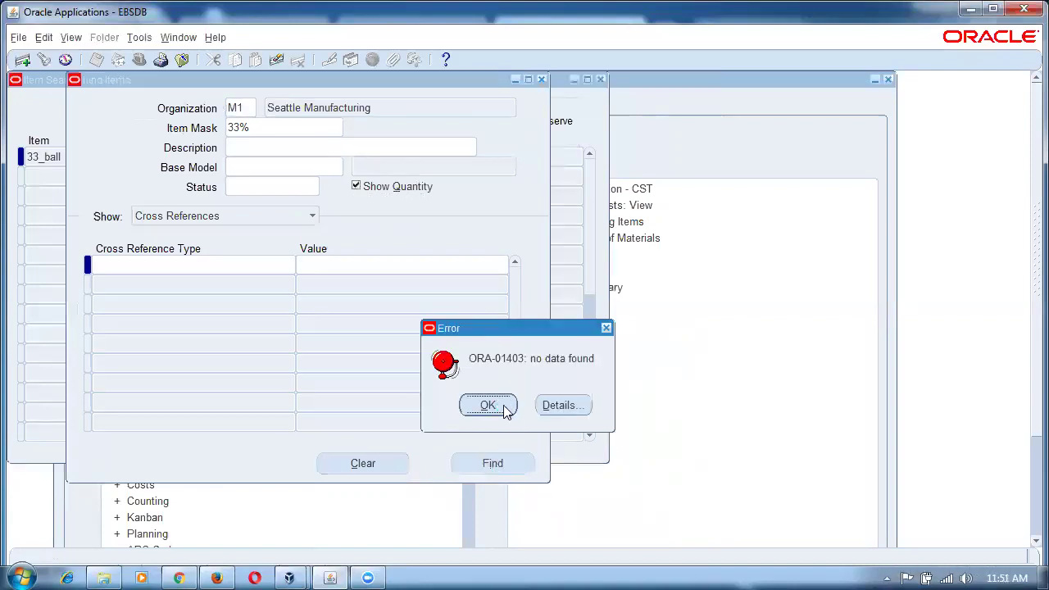
left_click(564, 406)
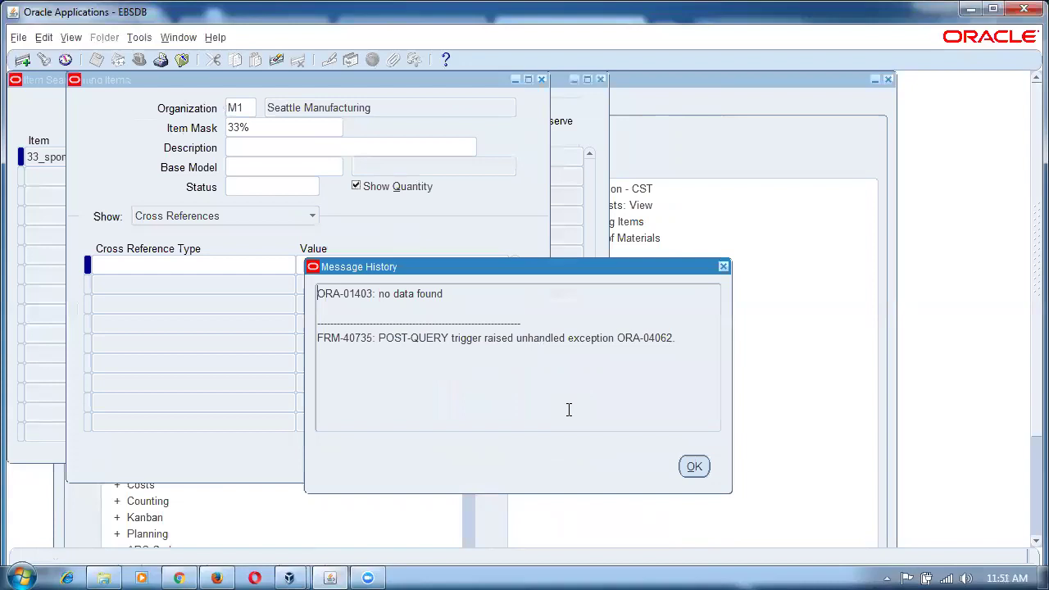
Dismiss the search error and search organization M1 again with the item mask cleared and the status set to Active.
left_click(695, 467)
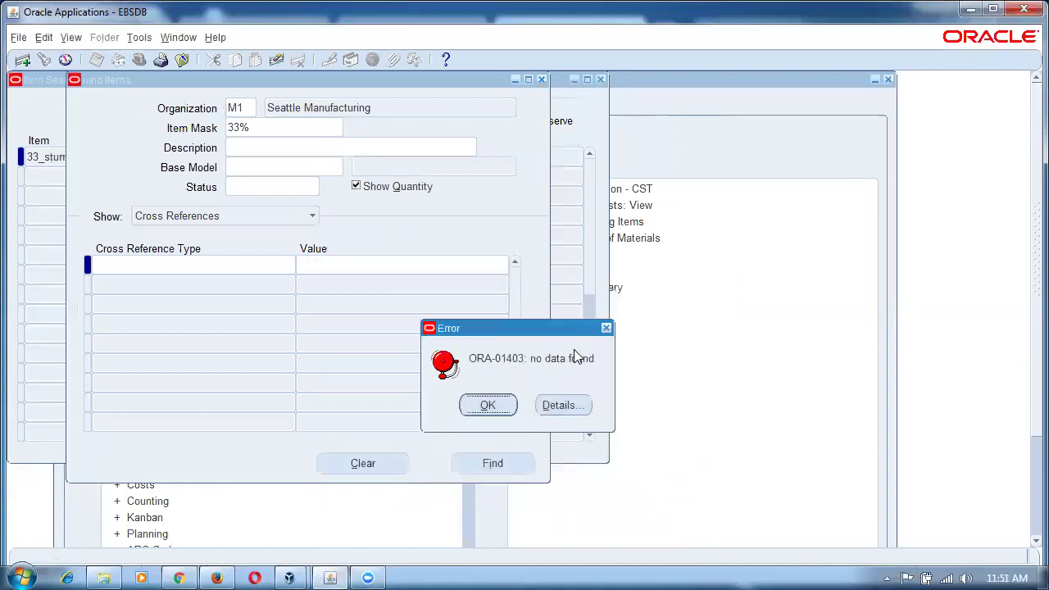
left_click(608, 329)
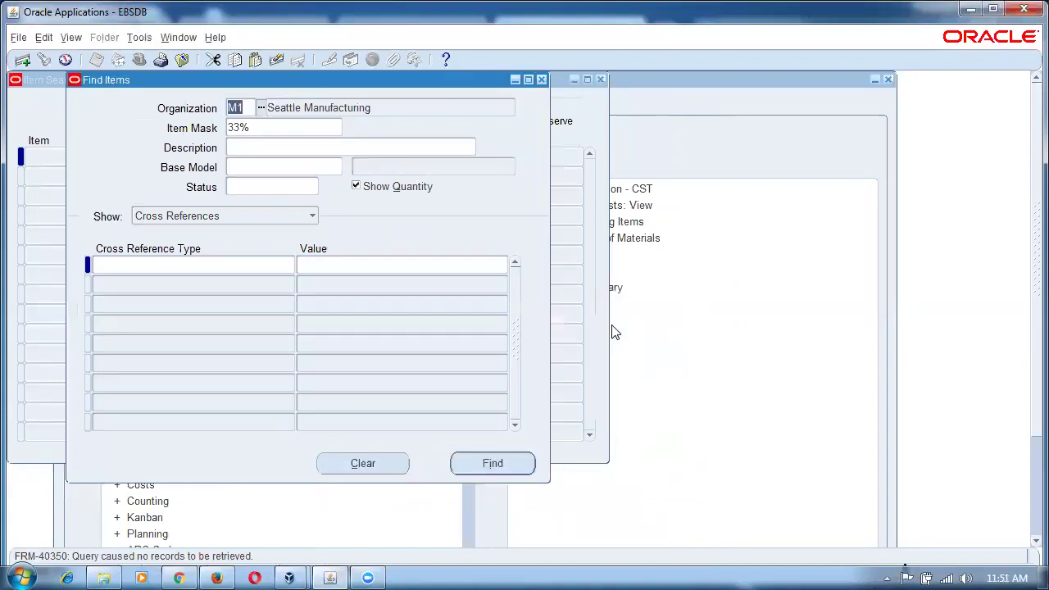
left_click(264, 130)
key("BackSpace")
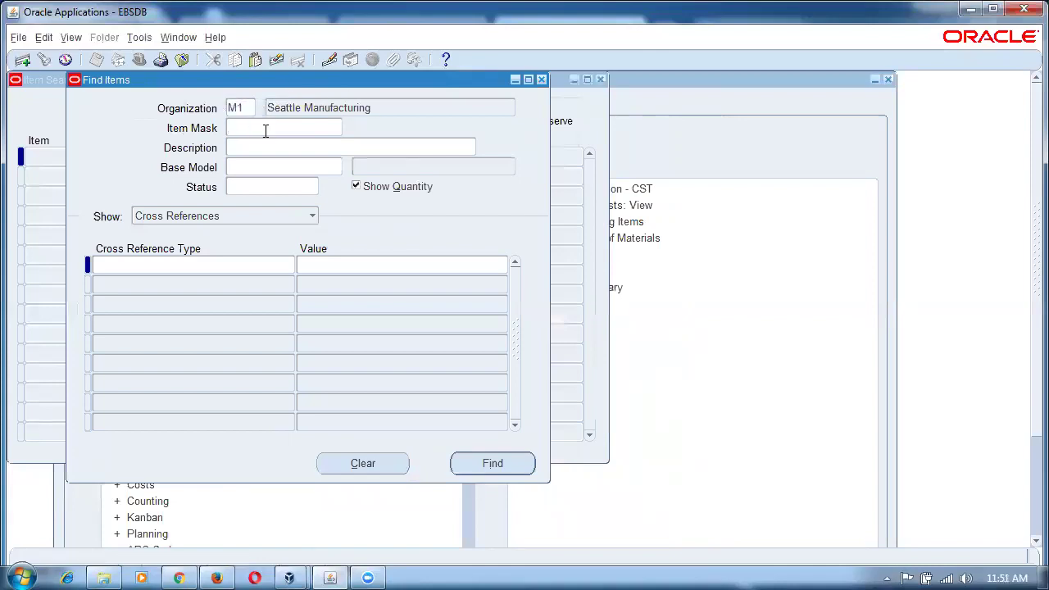
left_click(265, 186)
type("Act")
key("Tab")
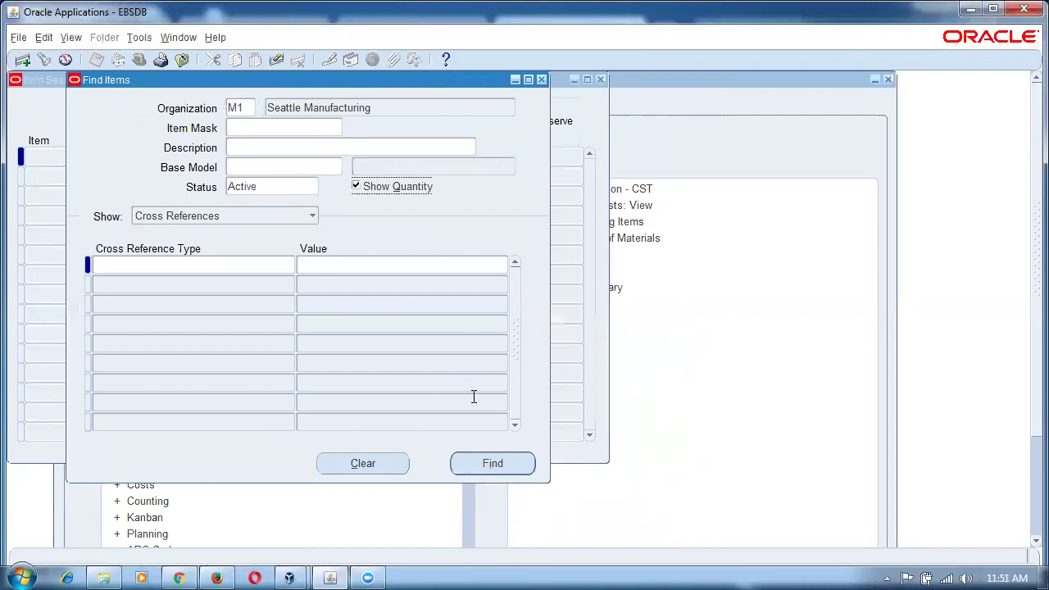
left_click(482, 465)
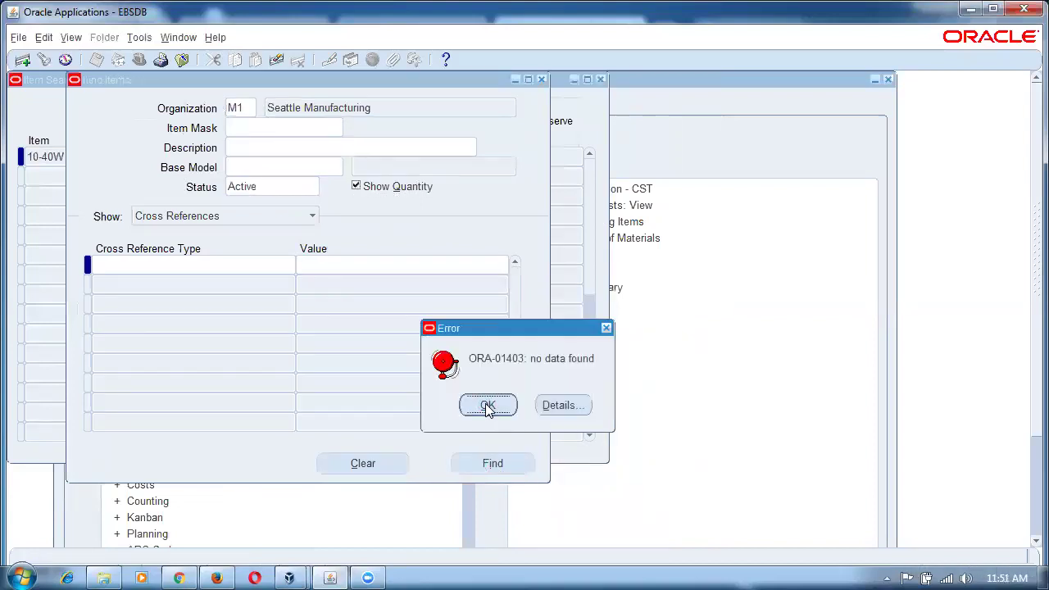
Examine the details of the repeated item search errors and dismiss them.
left_click(548, 403)
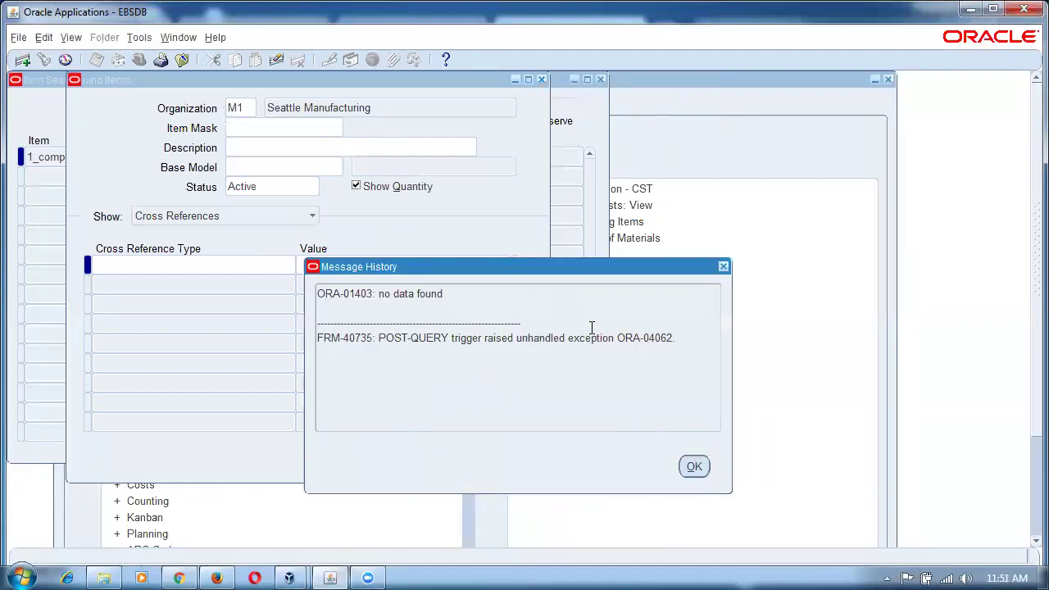
left_click(694, 468)
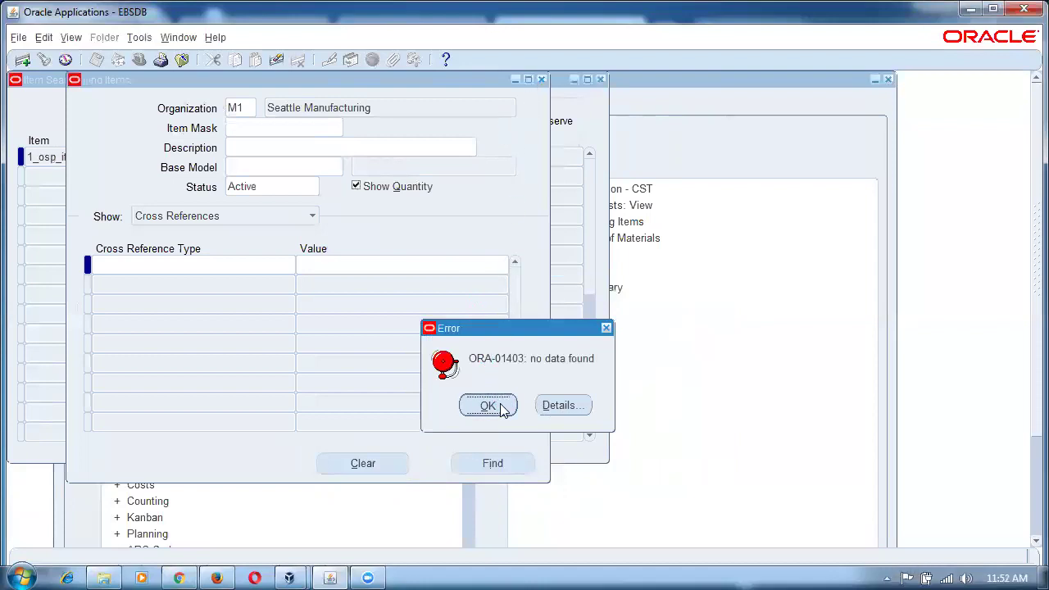
left_click(551, 407)
left_click(691, 474)
left_click(508, 405)
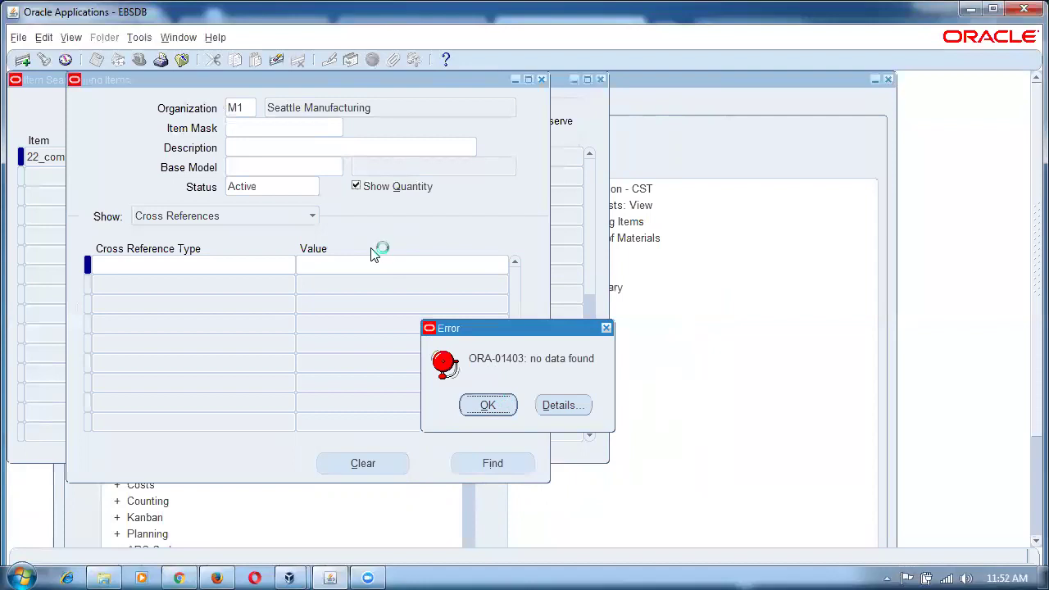
Force the Oracle Applications - EBSDB session to end from Windows Task Manager.
key("ctrl+shift+Escape")
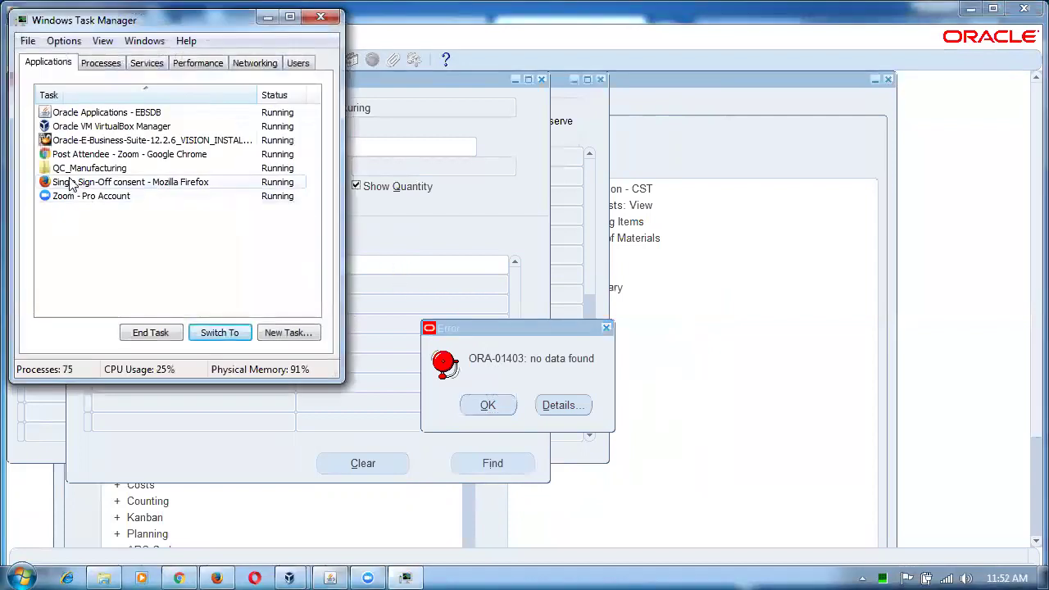
left_click(72, 112)
left_click(155, 332)
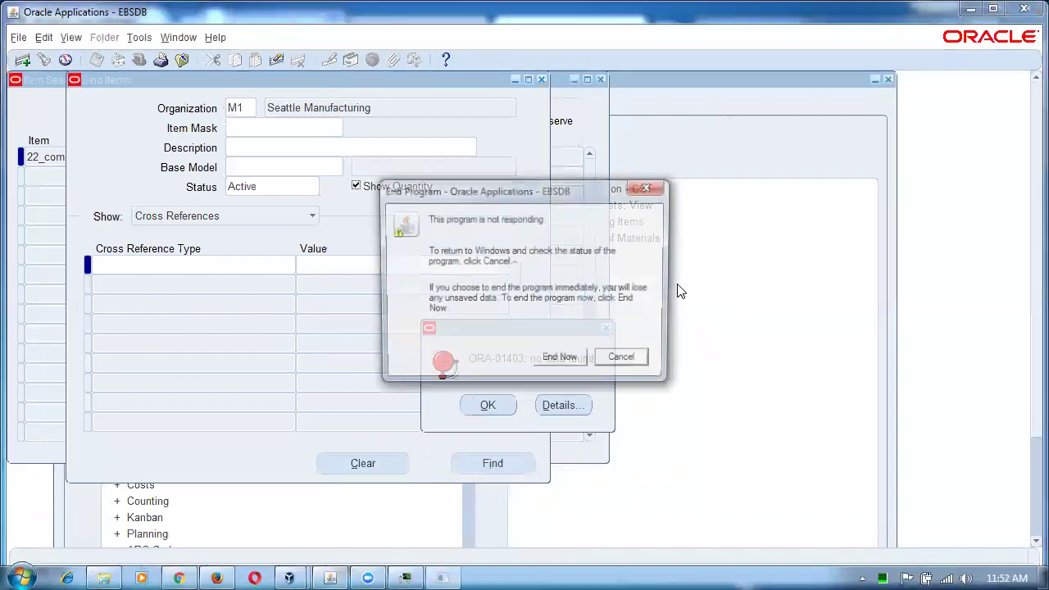
left_click(547, 363)
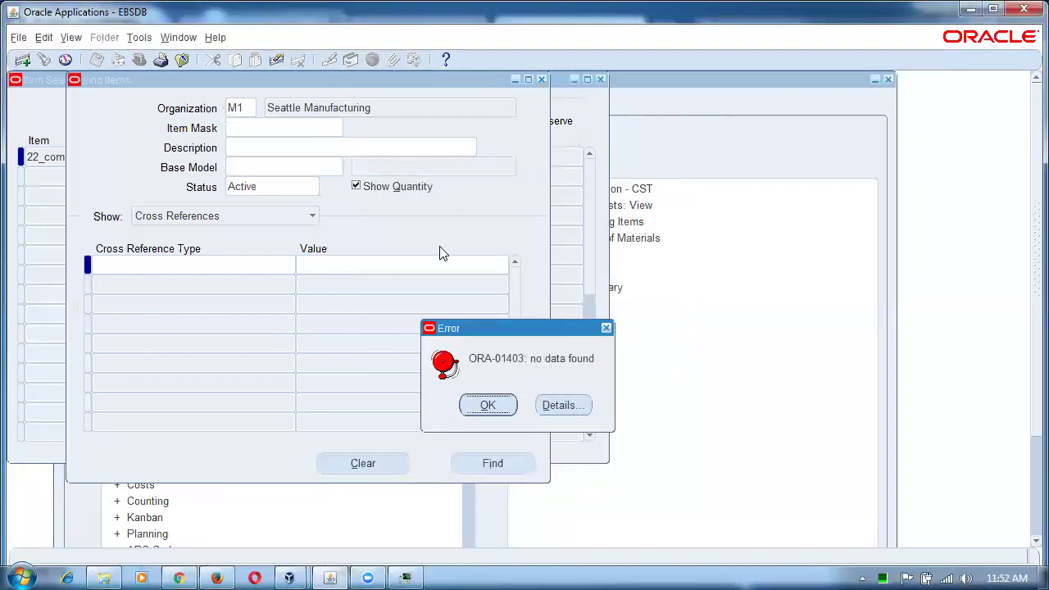
Switch to Firefox and close the Single Sign-Off consent page and the old forms session page, keeping the Home page.
left_click(217, 578)
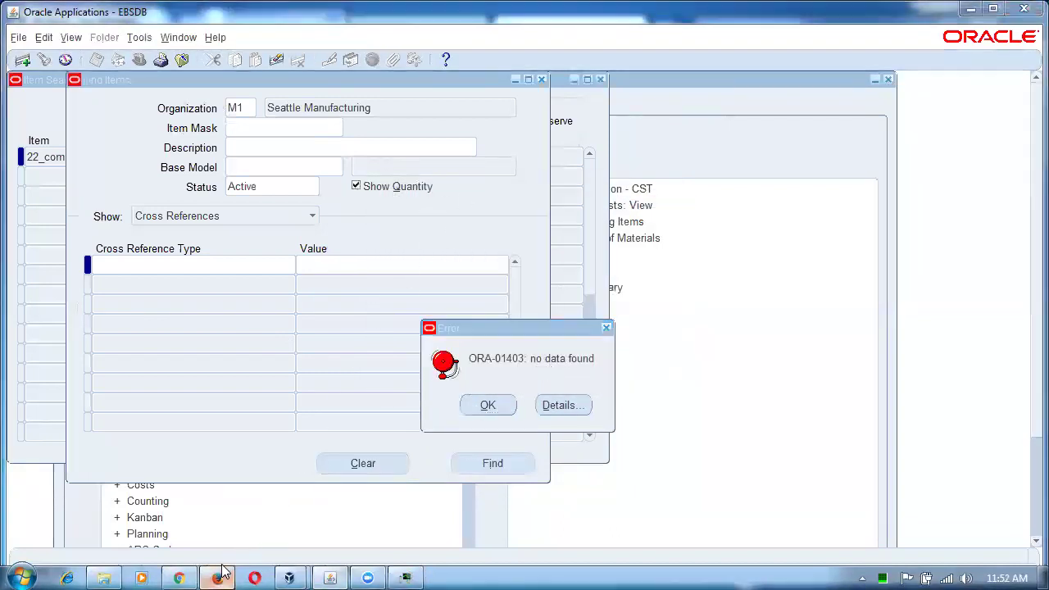
left_click(423, 32)
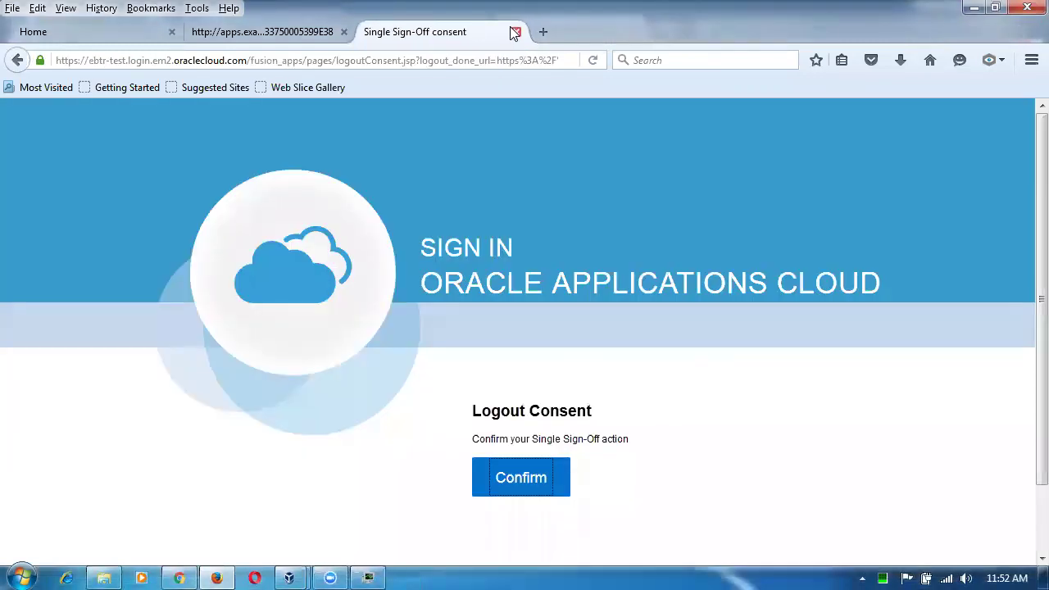
left_click(514, 31)
left_click(343, 32)
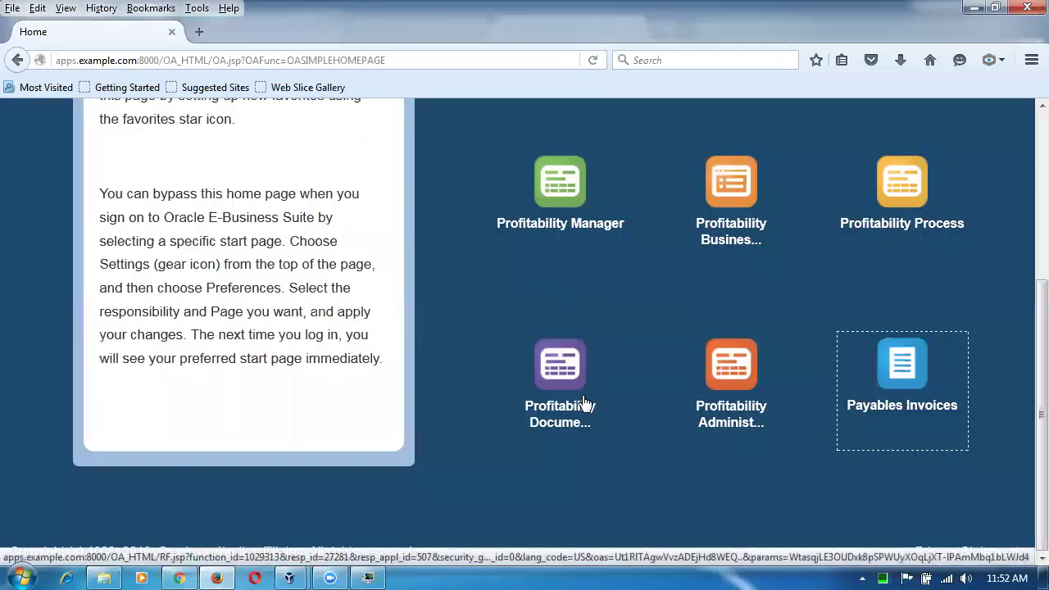
Launch Payables Invoices from the home page, accepting the security risk to run Oracle E-Business Suite.
left_click(905, 363)
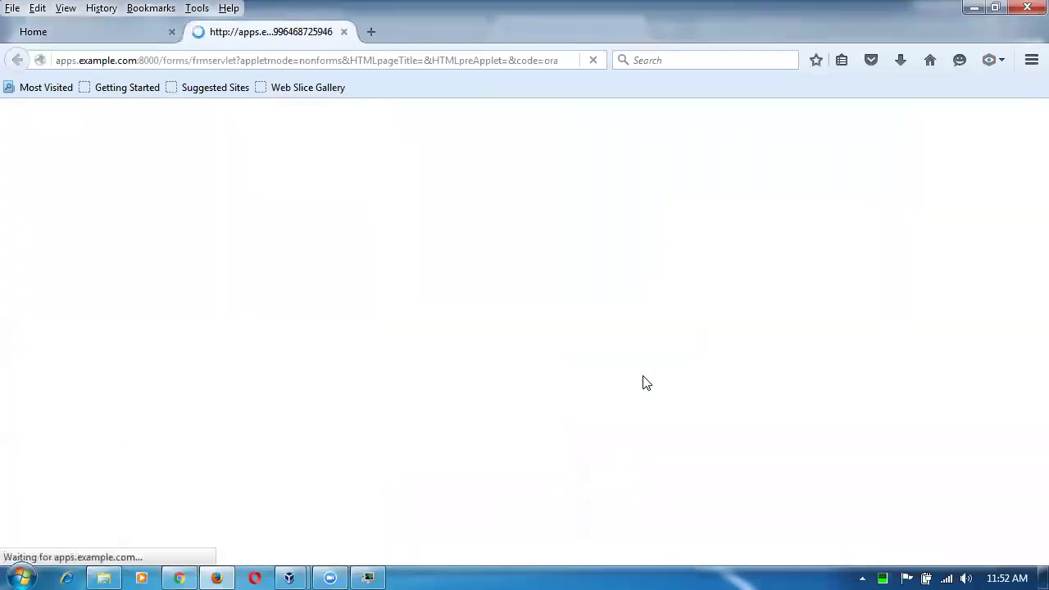
left_click(441, 337)
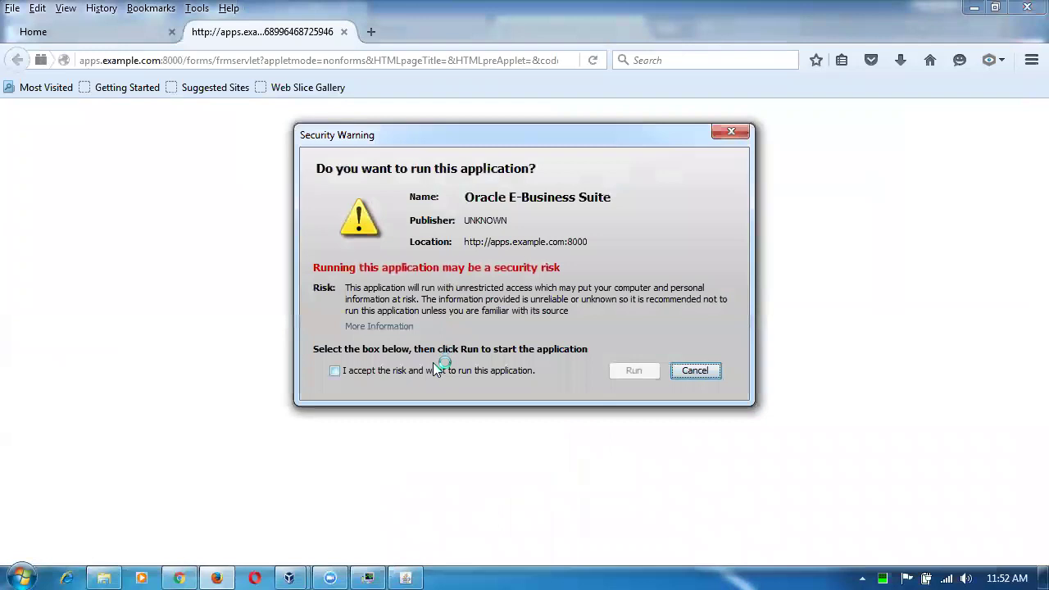
left_click(434, 369)
left_click(637, 373)
left_click(511, 371)
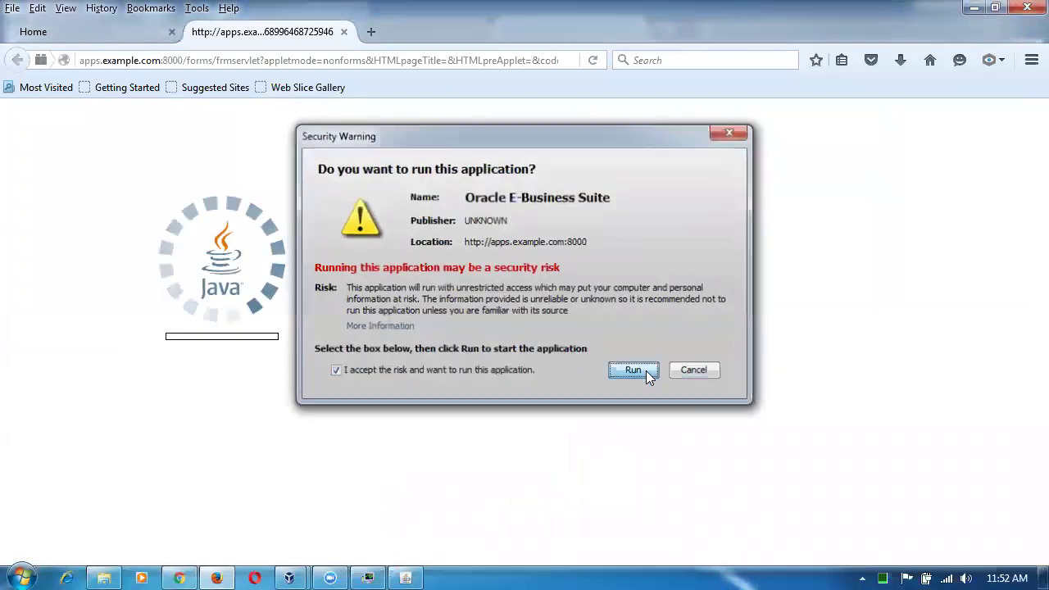
left_click(646, 371)
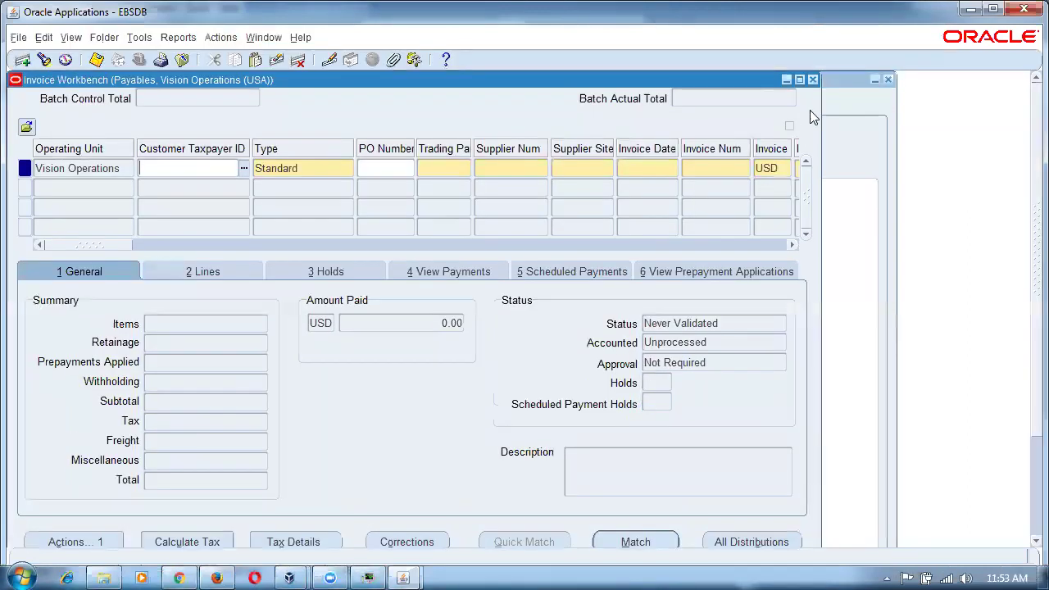
Close the Invoice Workbench and switch the responsibility to Manufacturing, Vision Operations (USA).
left_click(812, 80)
key("alt+f")
key("w")
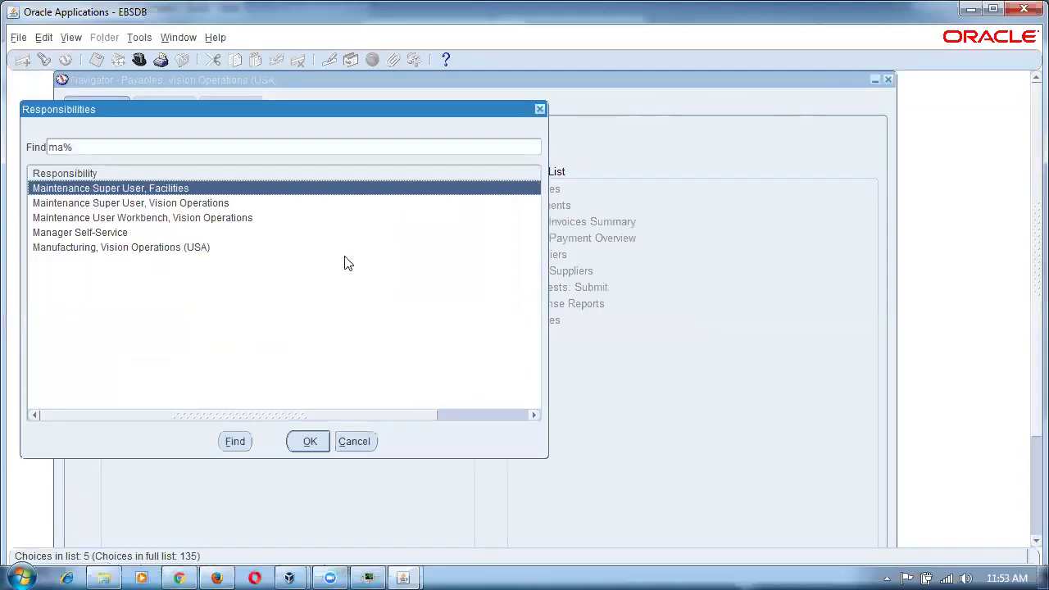
key("Down")
key("Down")
key("Down")
key("Down")
key("Return")
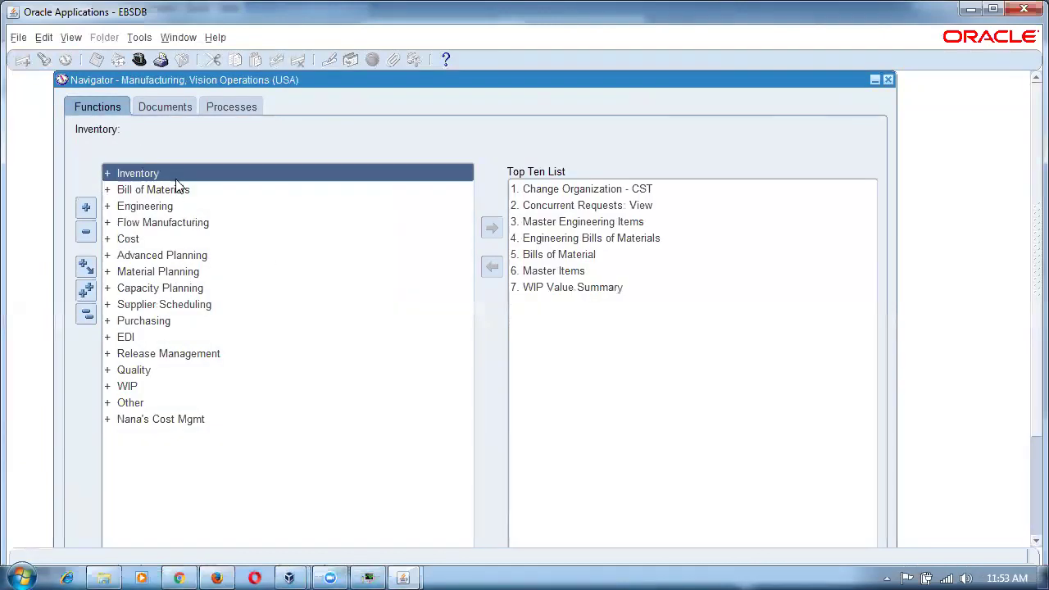
Open the On-hand Quantity query for organization M1 from the inventory on-hand and availability functions.
double_click(176, 174)
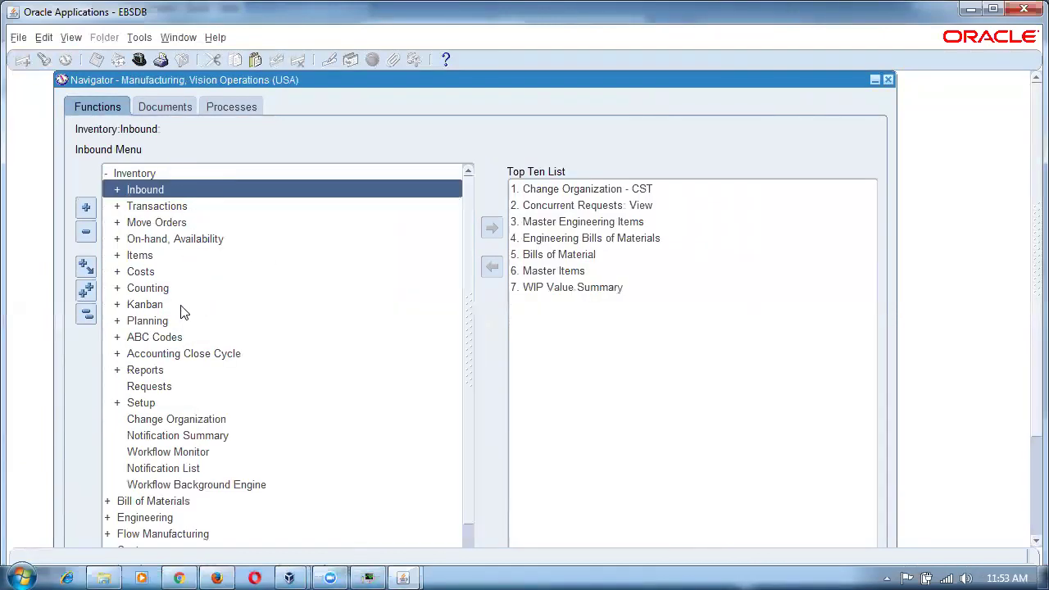
double_click(184, 239)
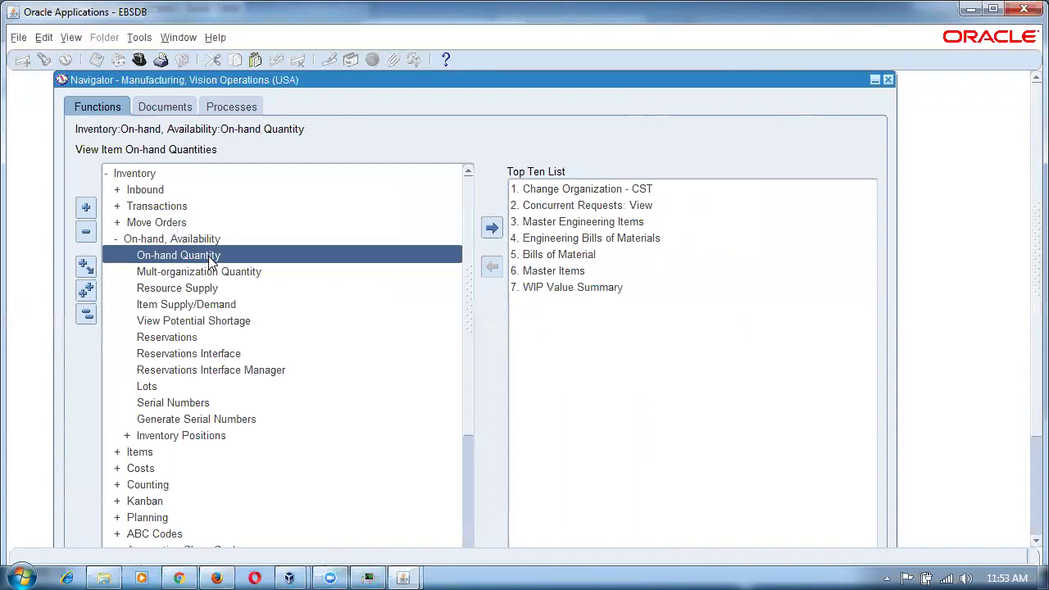
double_click(211, 259)
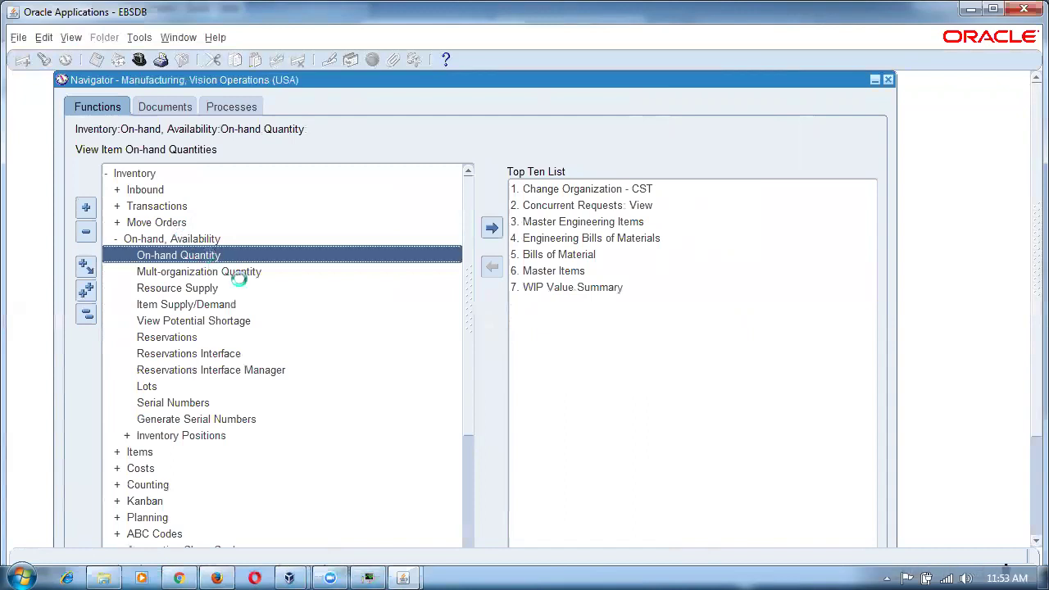
key("Return")
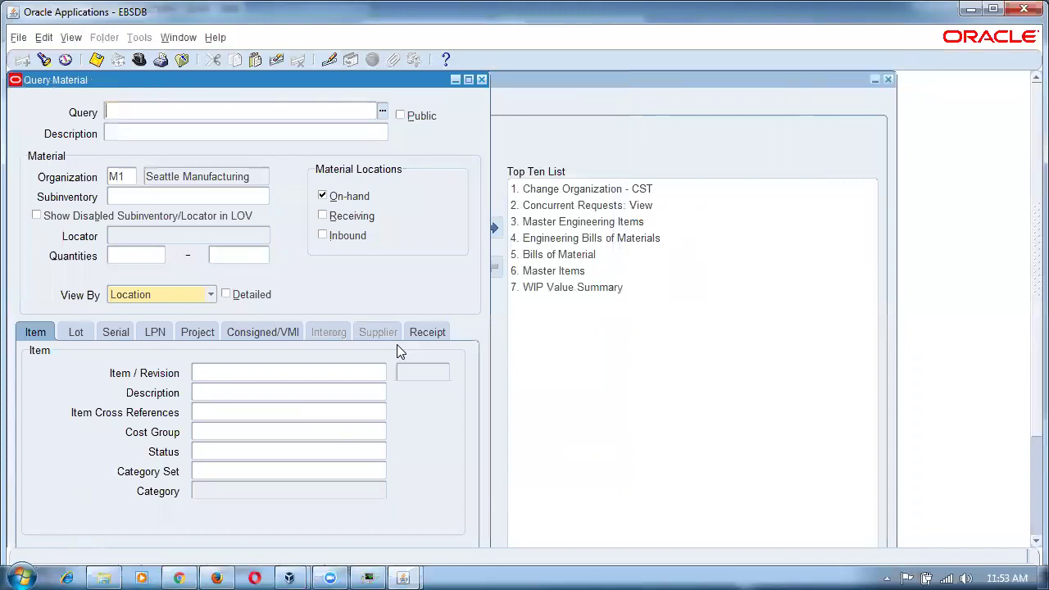
Query the on-hand quantity of 33_Spots_kit using the lookup 33%kit%, widen the results to check it, and close them.
left_click(295, 374)
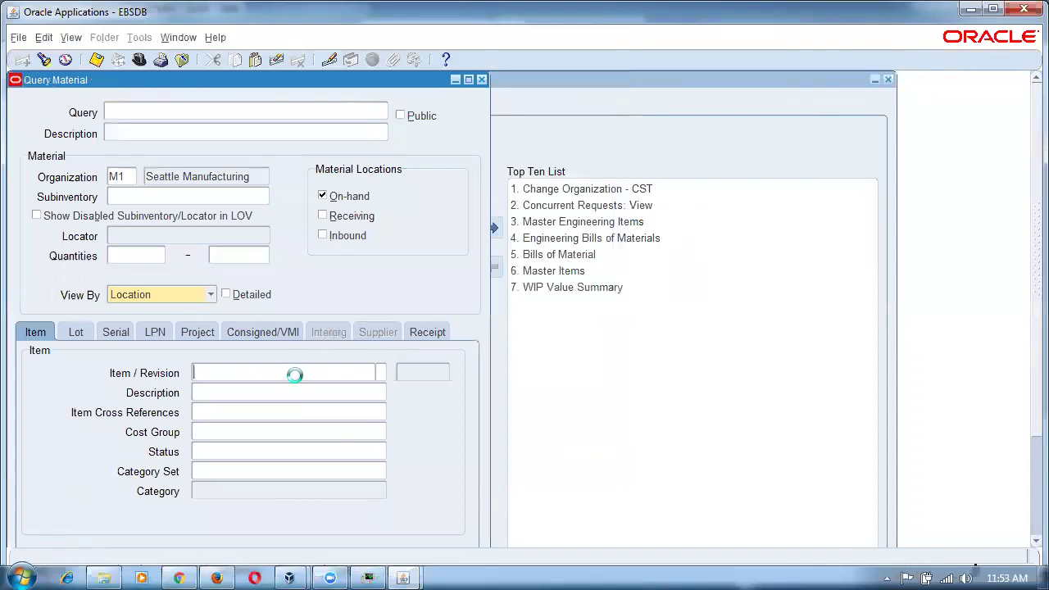
type("33%")
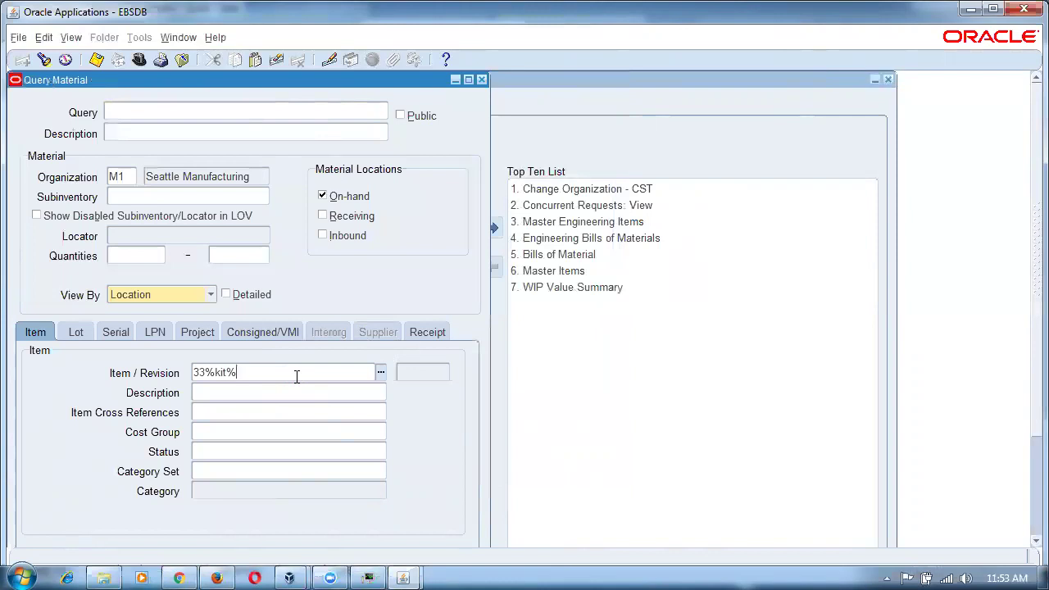
type("kit%")
key("Tab")
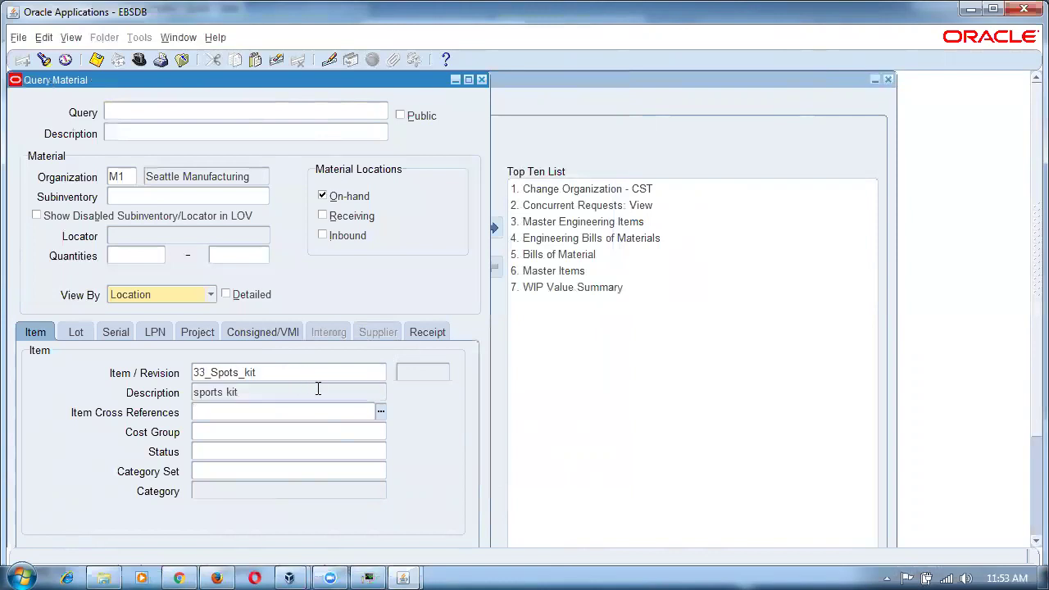
left_click(318, 389)
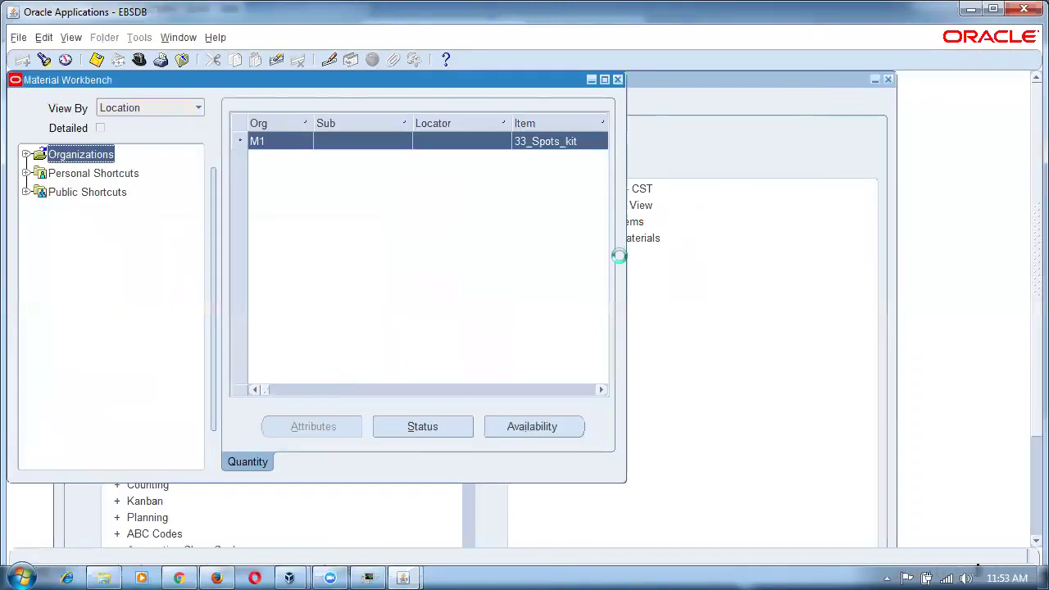
left_click_drag(626, 272, 1026, 303)
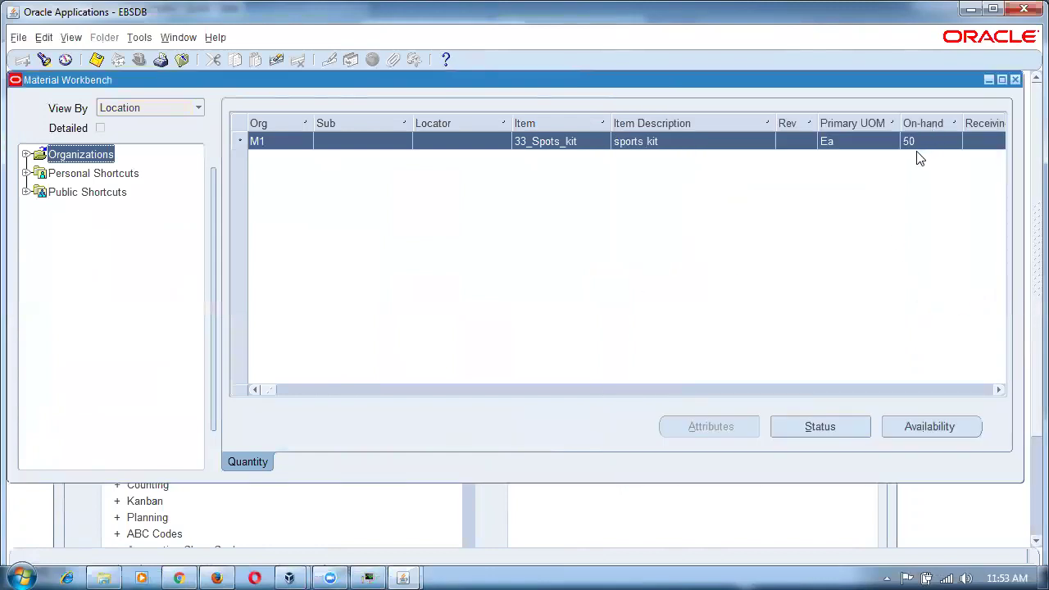
left_click(1015, 80)
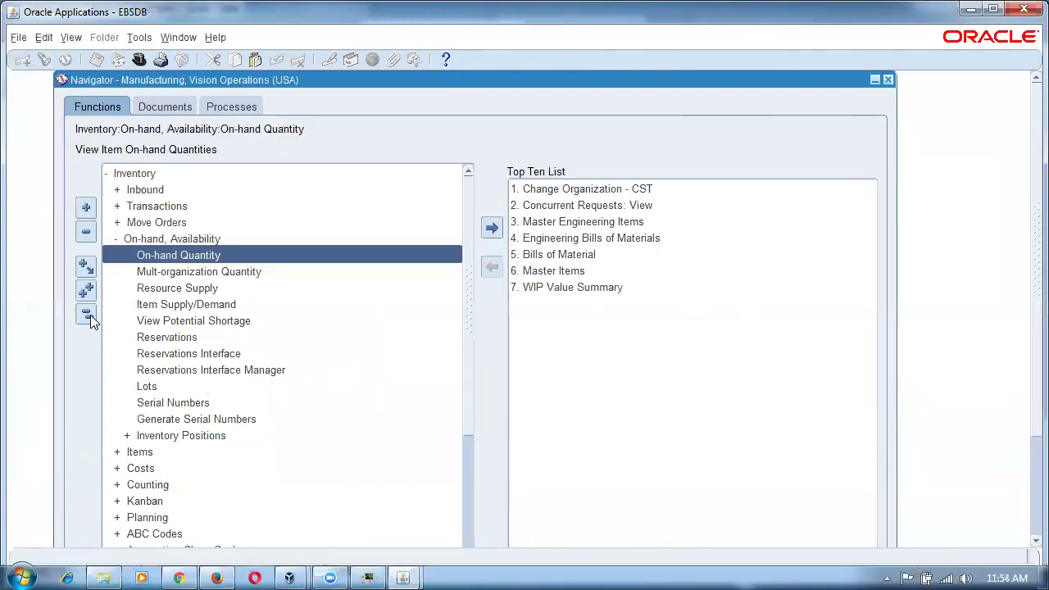
Collapse the inventory functions and open Material Requirements from the WIP job/schedule details.
left_click(86, 314)
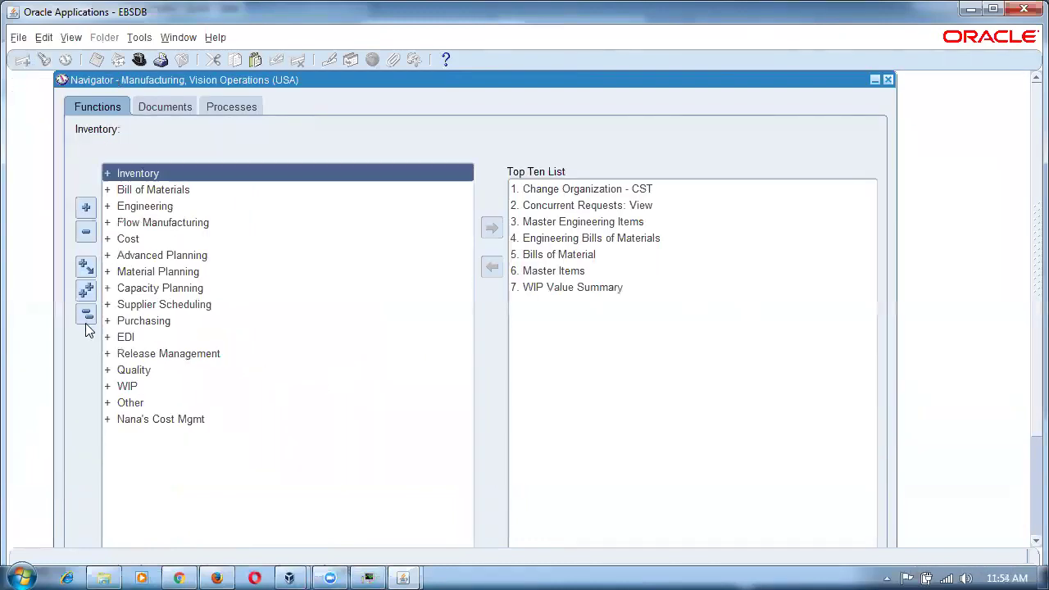
double_click(128, 386)
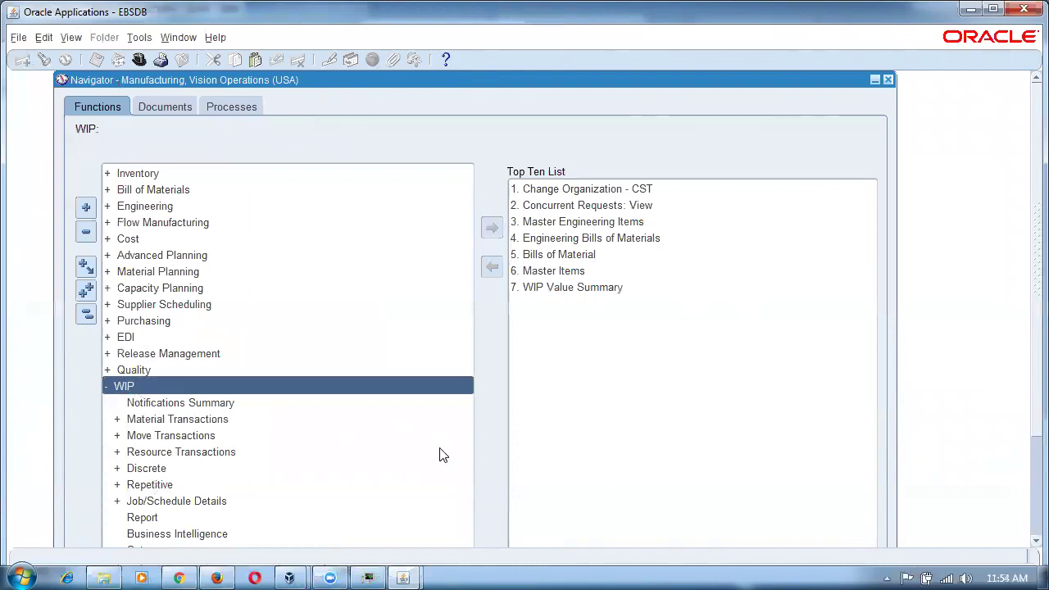
scroll(1028, 363, "down", 3)
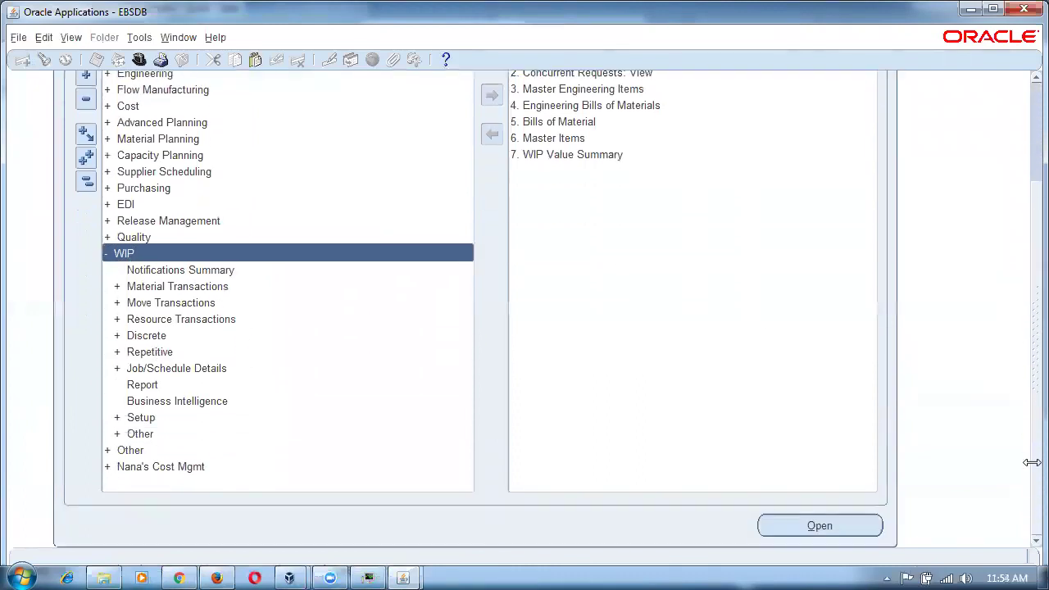
double_click(167, 373)
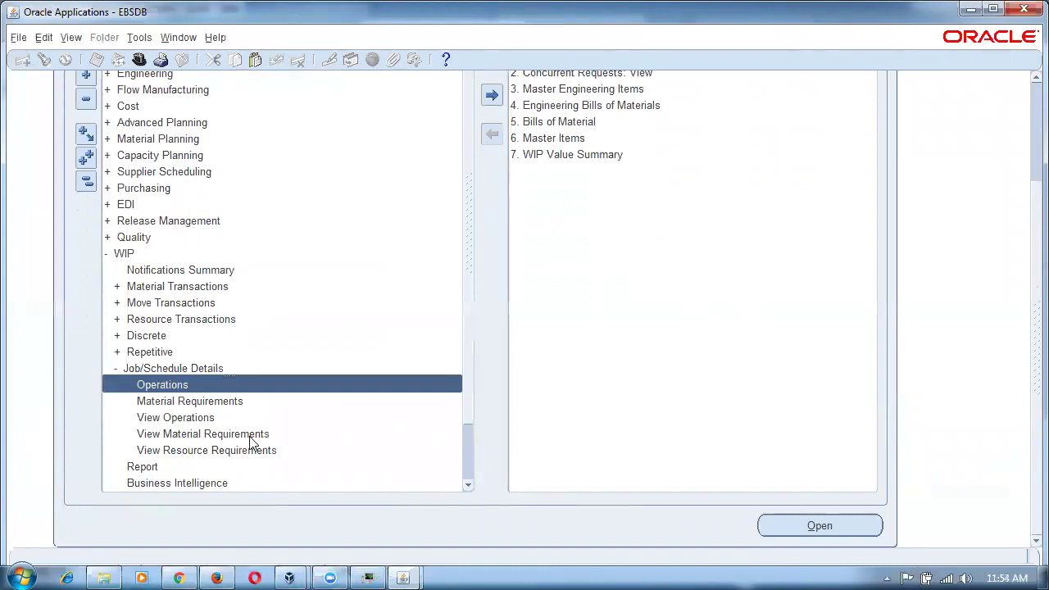
double_click(207, 401)
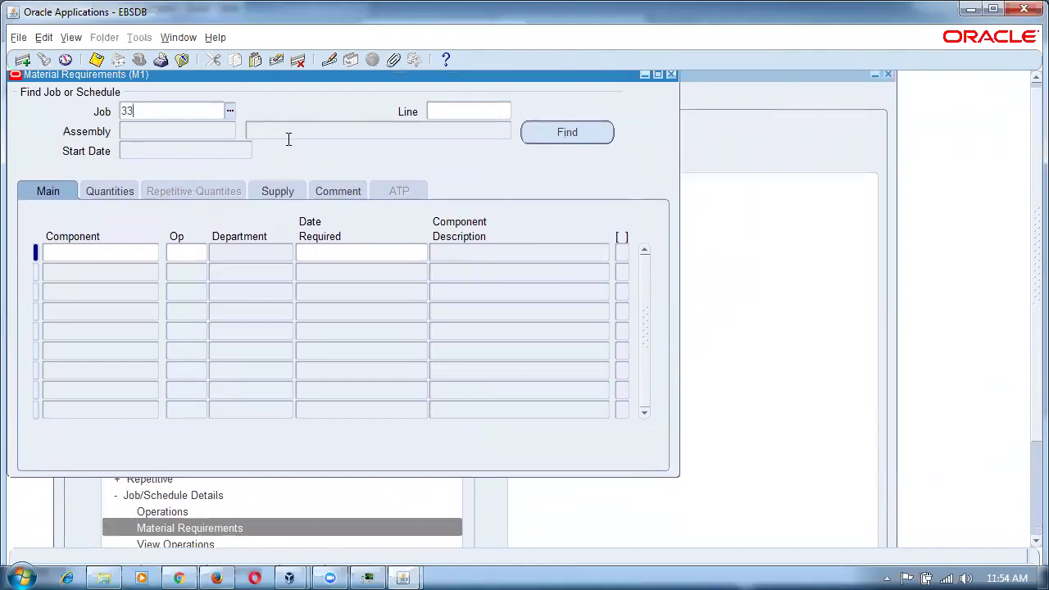
Find the material requirements of job 33_job2 and add 33_Spots_kit as a component using the lookup 33%kit%.
key("Tab")
left_click(564, 130)
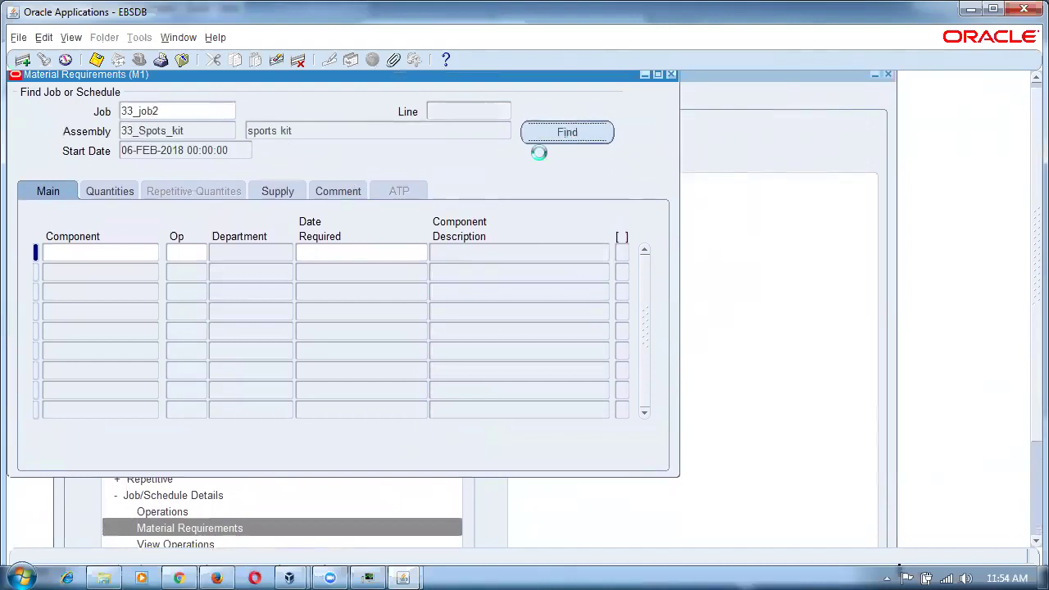
left_click(123, 334)
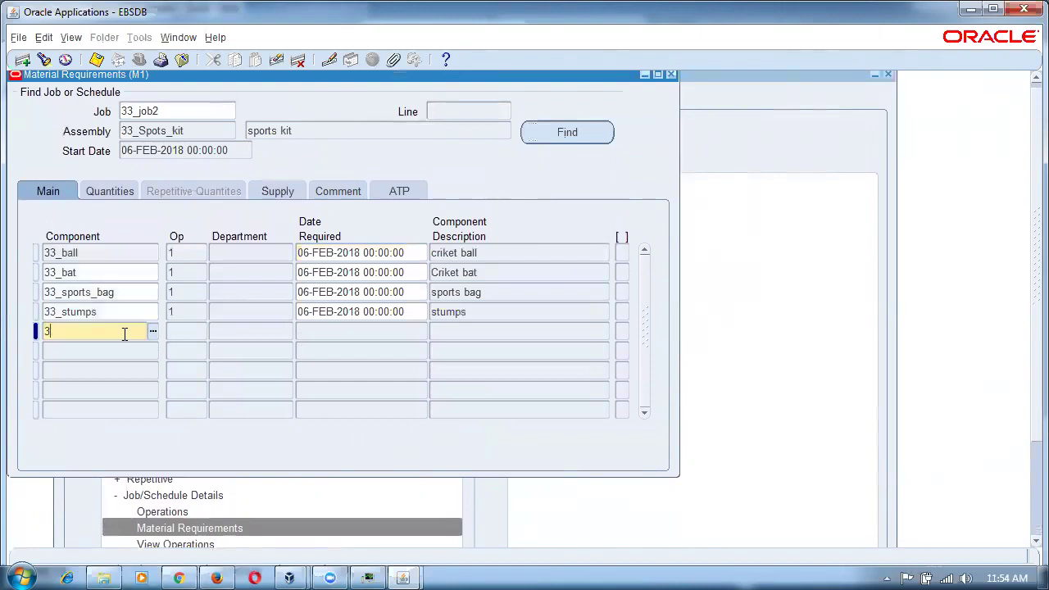
type("33%kit%")
key("Tab")
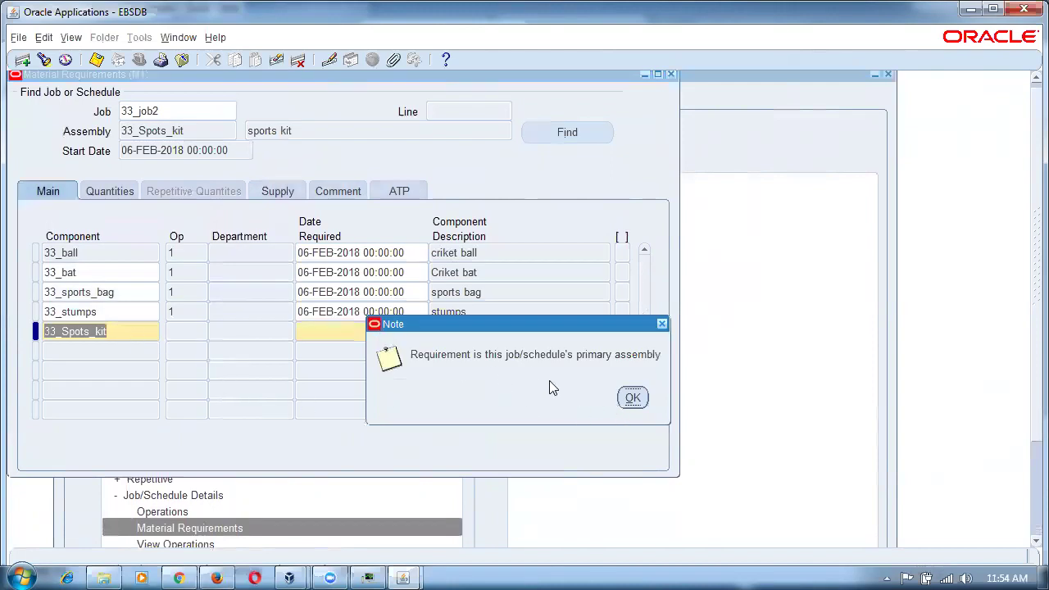
left_click(633, 399)
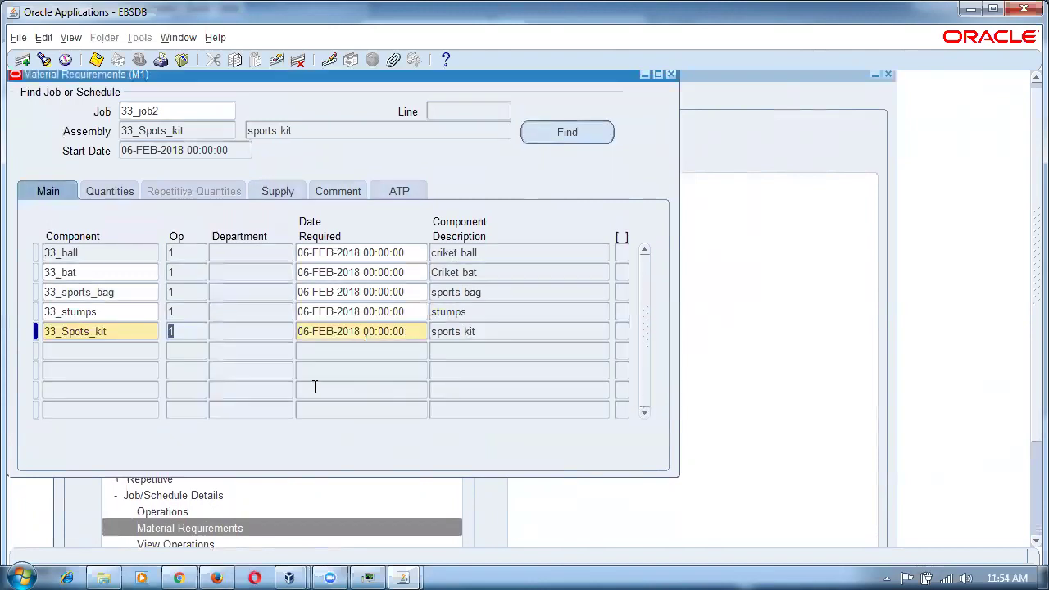
Set the per-assembly quantity of the 33_Spots_kit component to 2.
left_click(115, 197)
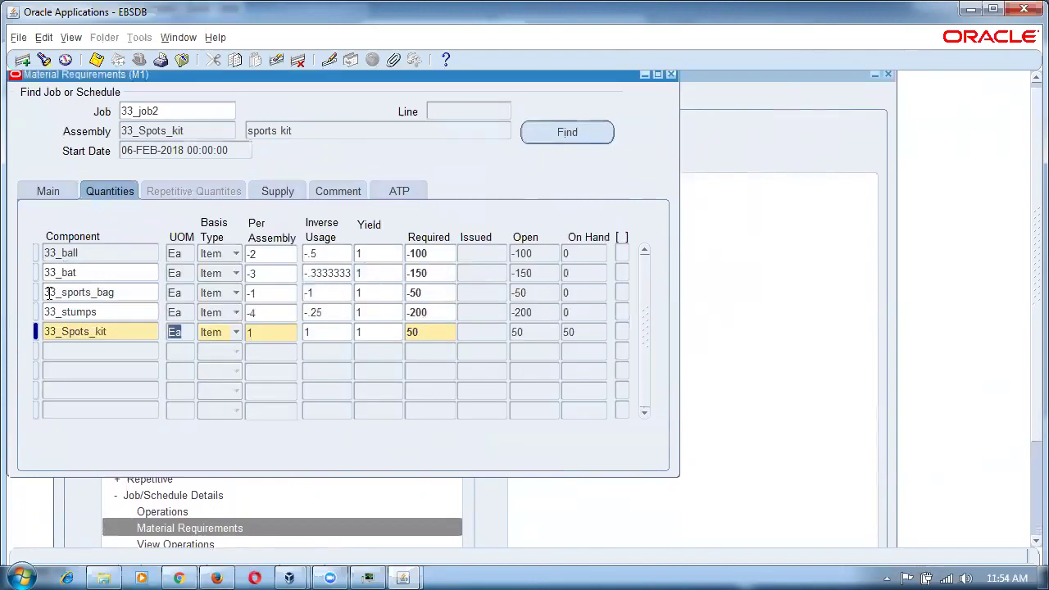
left_click(270, 334)
type("2")
key("Tab")
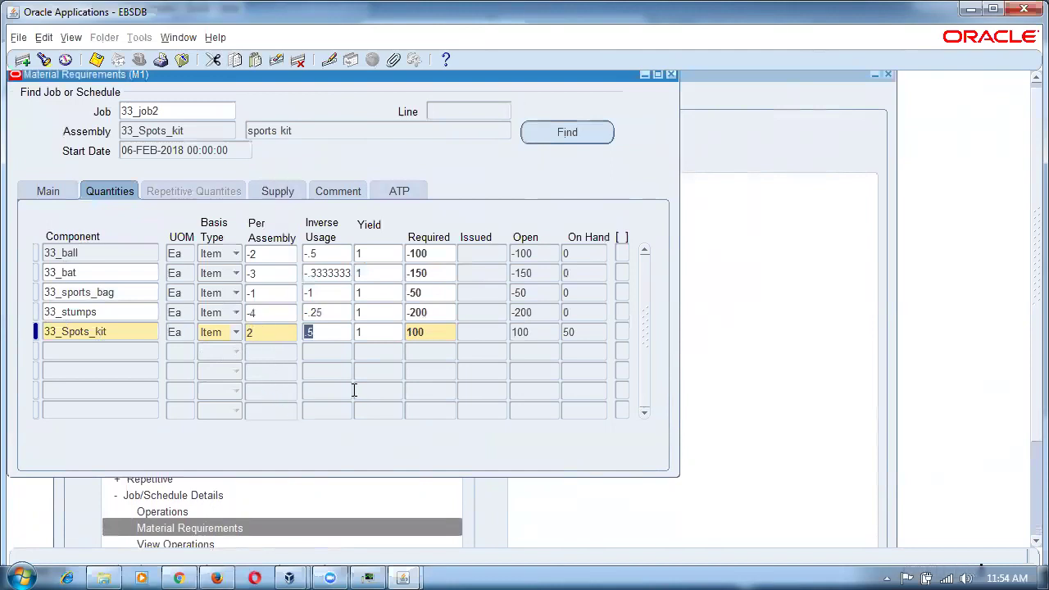
Set the supply type of 33_Spots_kit to Assembly Pull and its supply subinventory to Stores.
left_click(276, 195)
type("a")
key("Tab")
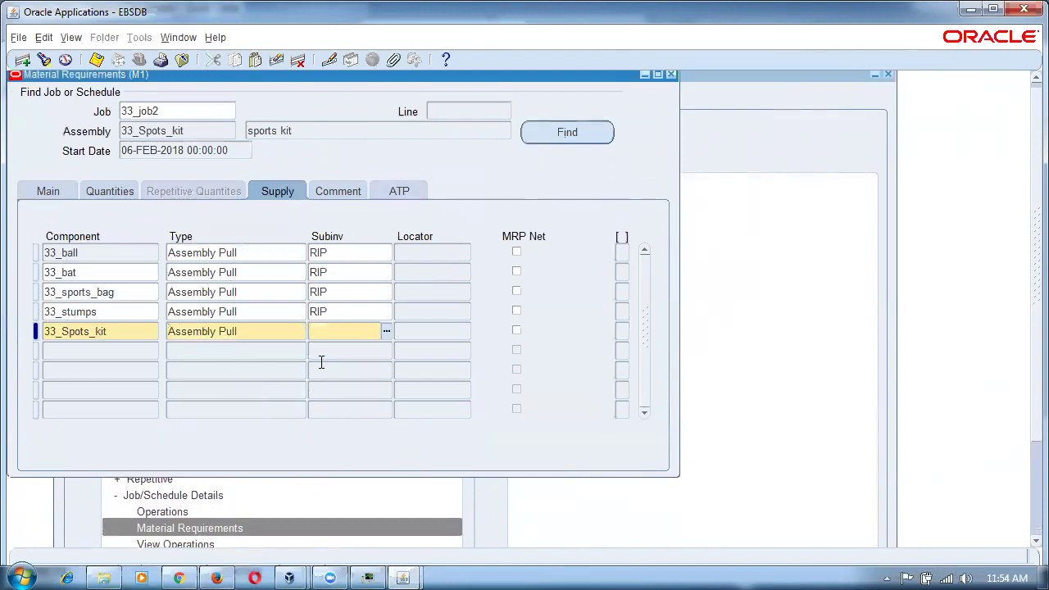
type("S")
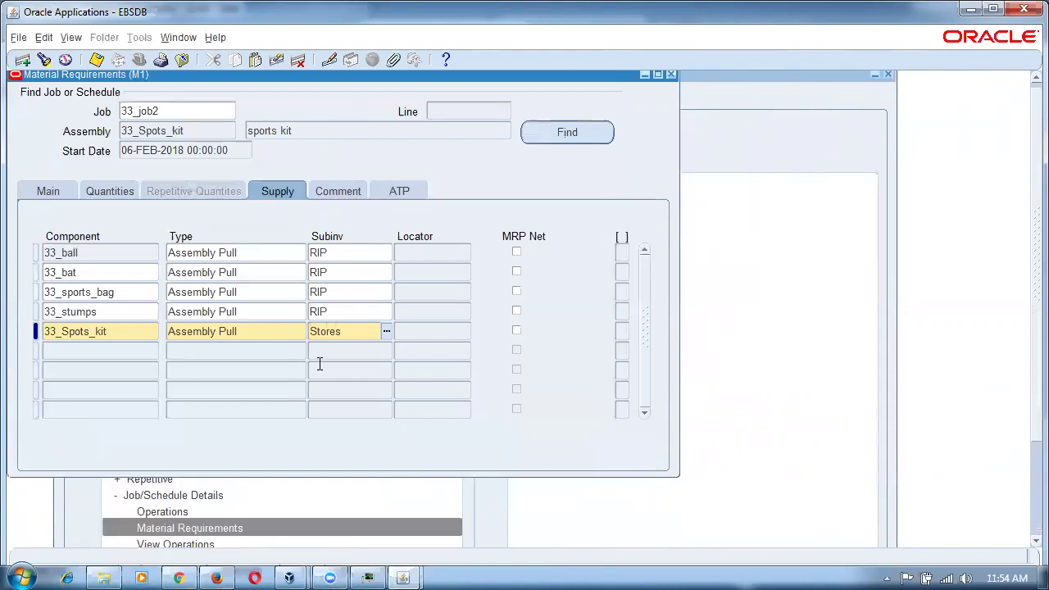
type("tores")
key("Tab")
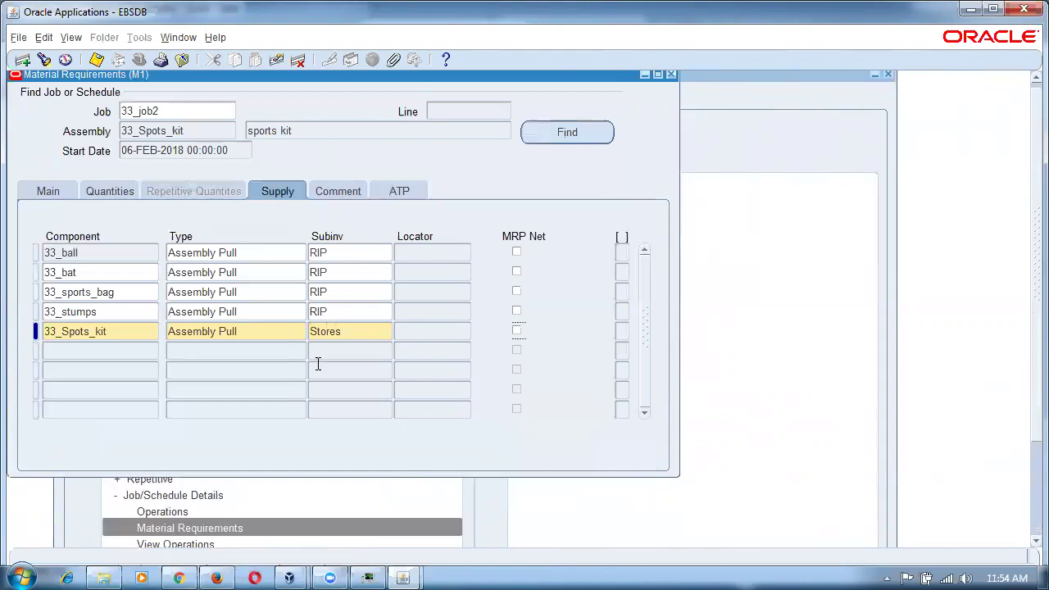
Change the supply subinventory of 33_ball, 33_bat, 33_sports_bag and 33_stumps to Stores and save the requirements.
left_click(345, 254)
type("s")
type("es")
left_click(333, 277)
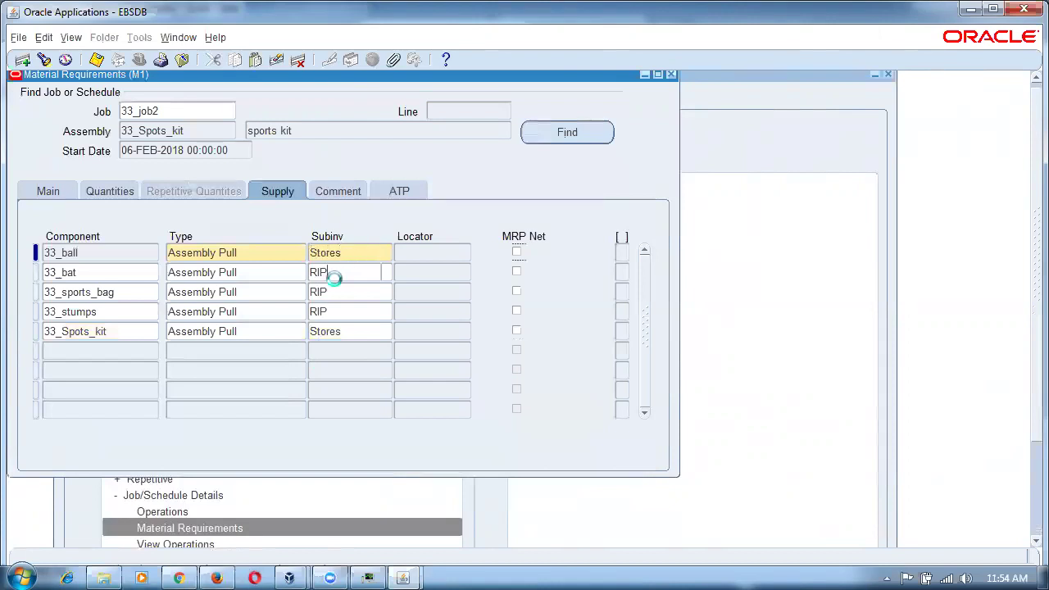
type("stores")
key("Tab")
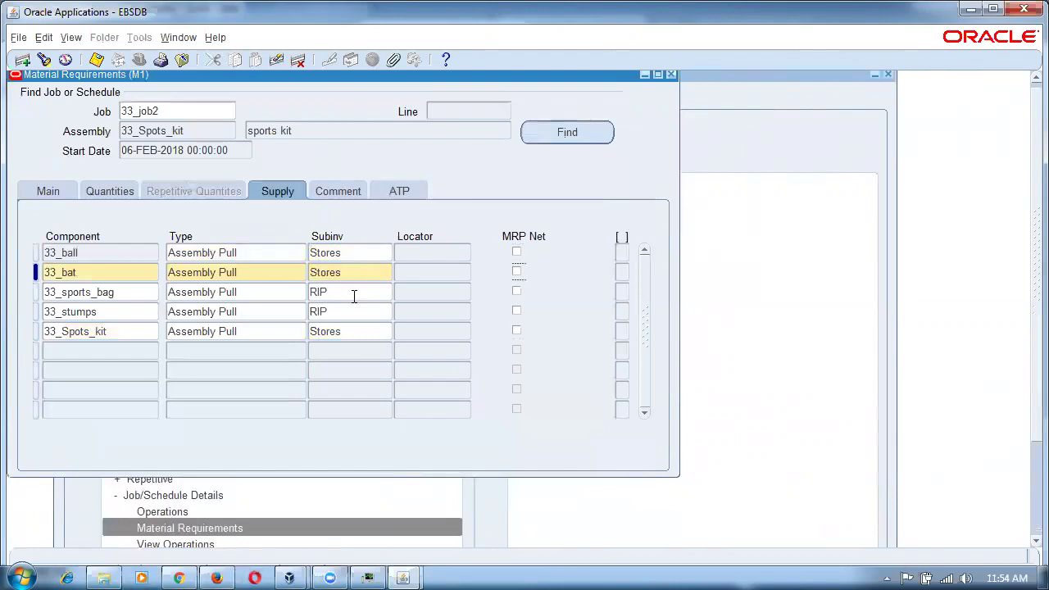
left_click(353, 295)
type("stores")
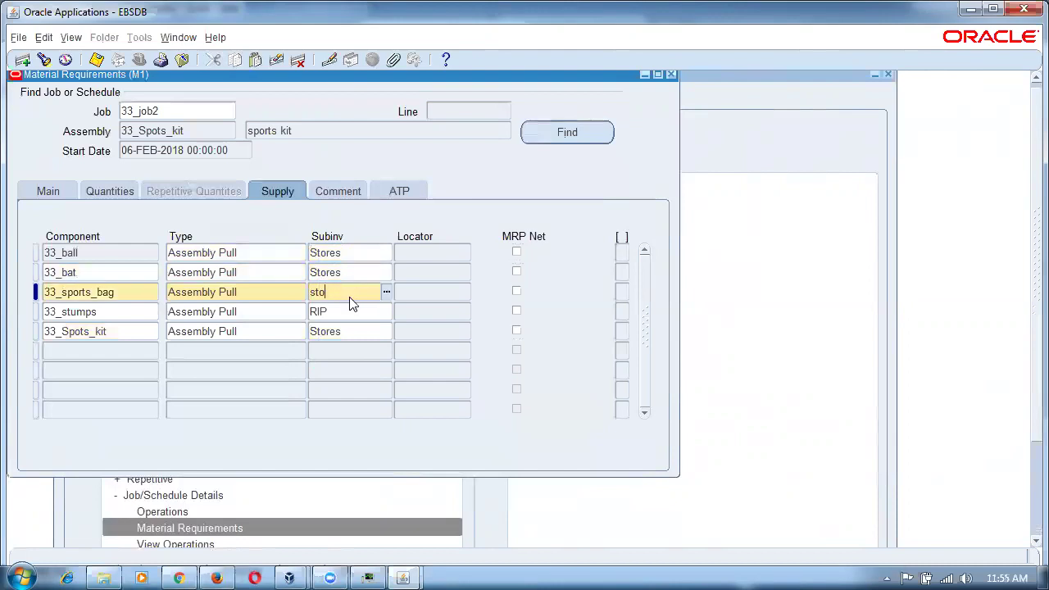
left_click(358, 312)
type("sto")
key("shift+Tab")
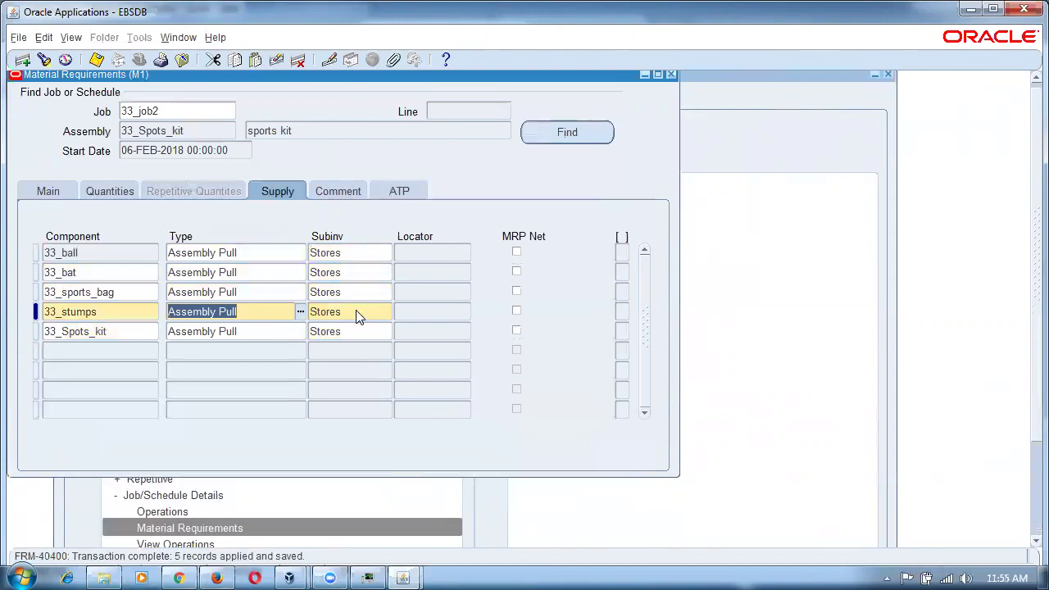
Review the job's components and compare the 33_Spots_kit per-assembly quantity with the assembly being built, and close Material Requirements.
left_click(121, 332)
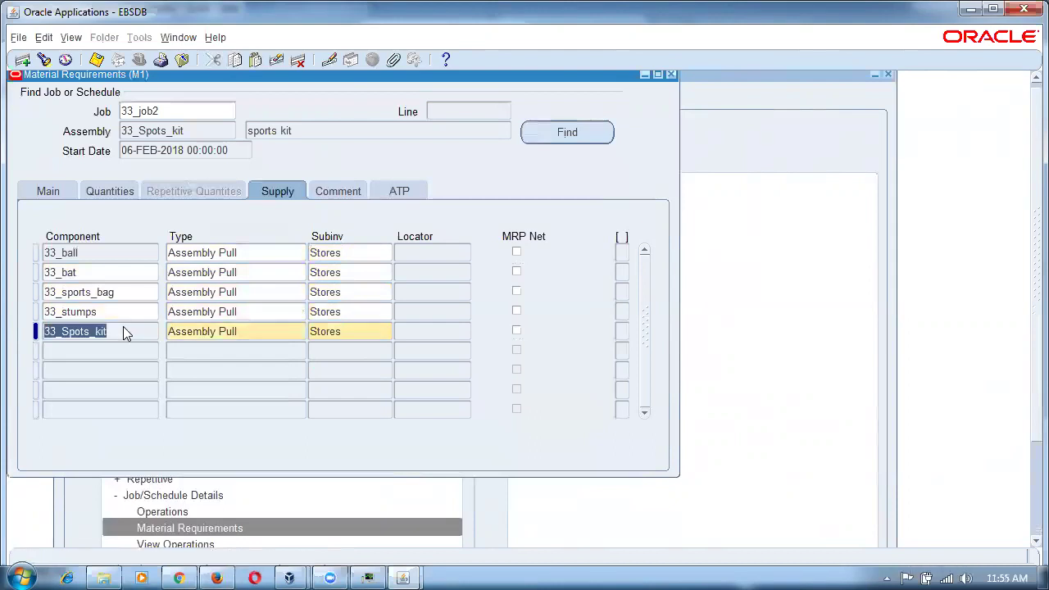
left_click(114, 317)
left_click(127, 293)
left_click(109, 272)
left_click(109, 252)
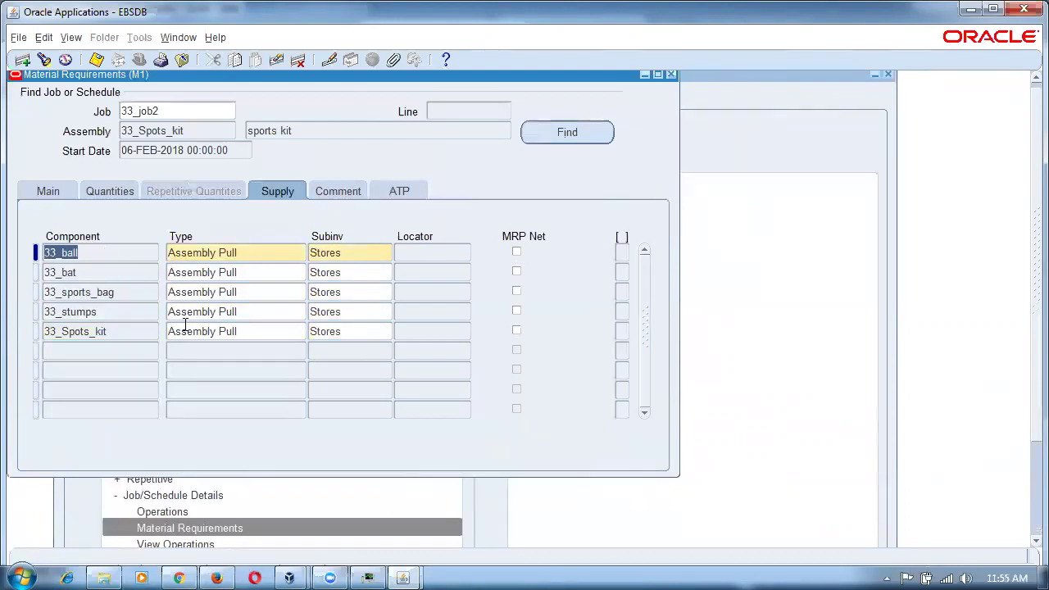
left_click(98, 195)
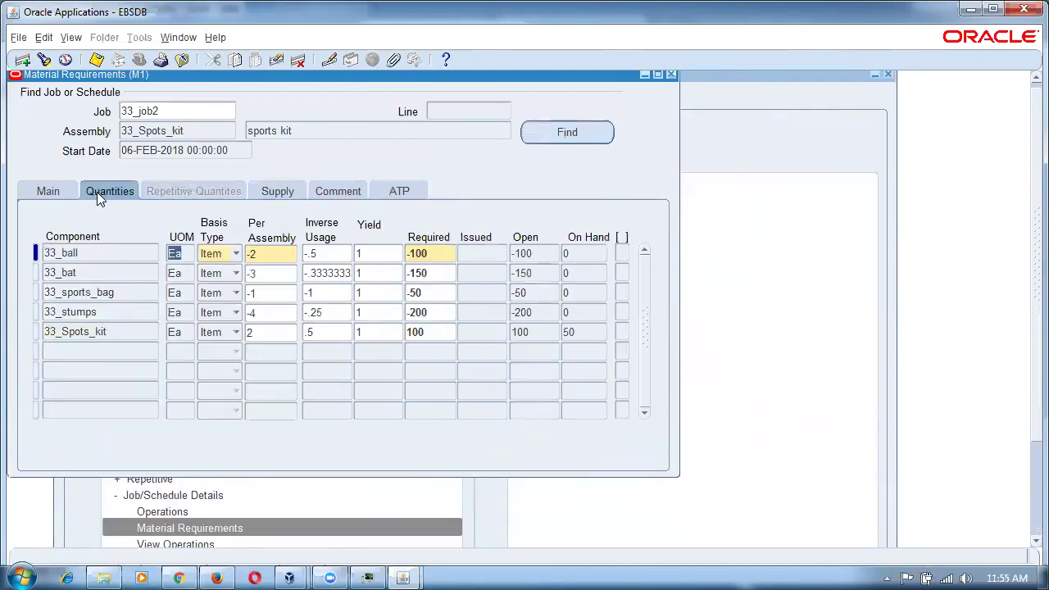
left_click(269, 335)
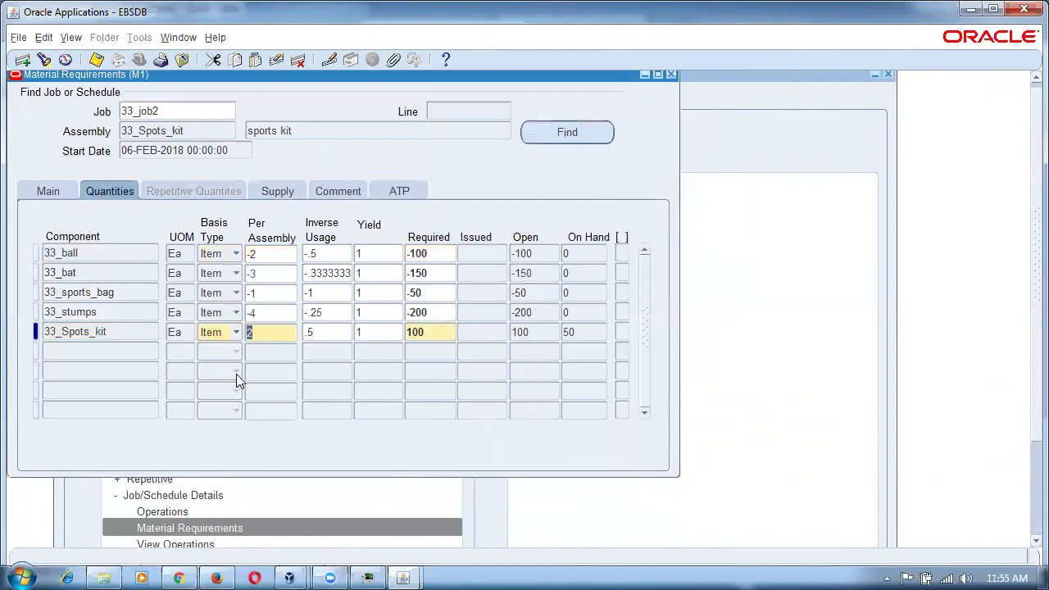
double_click(194, 136)
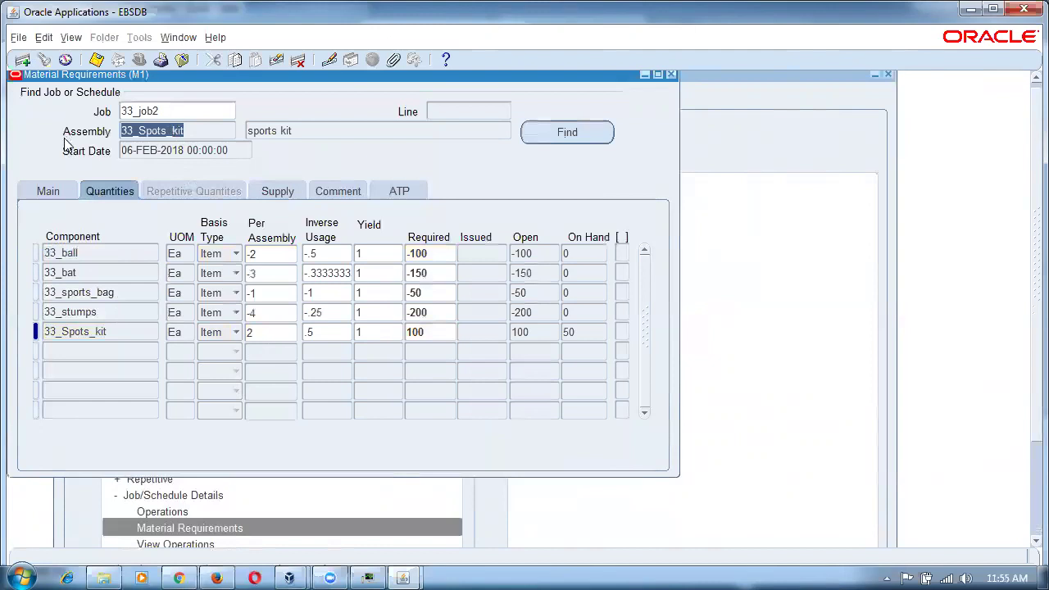
left_click(256, 338)
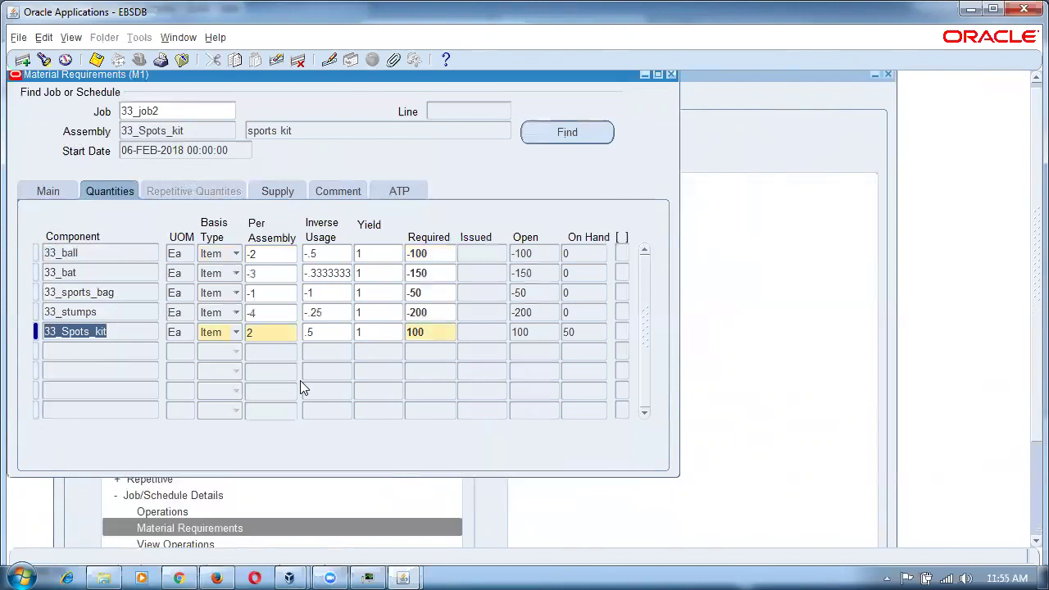
double_click(260, 334)
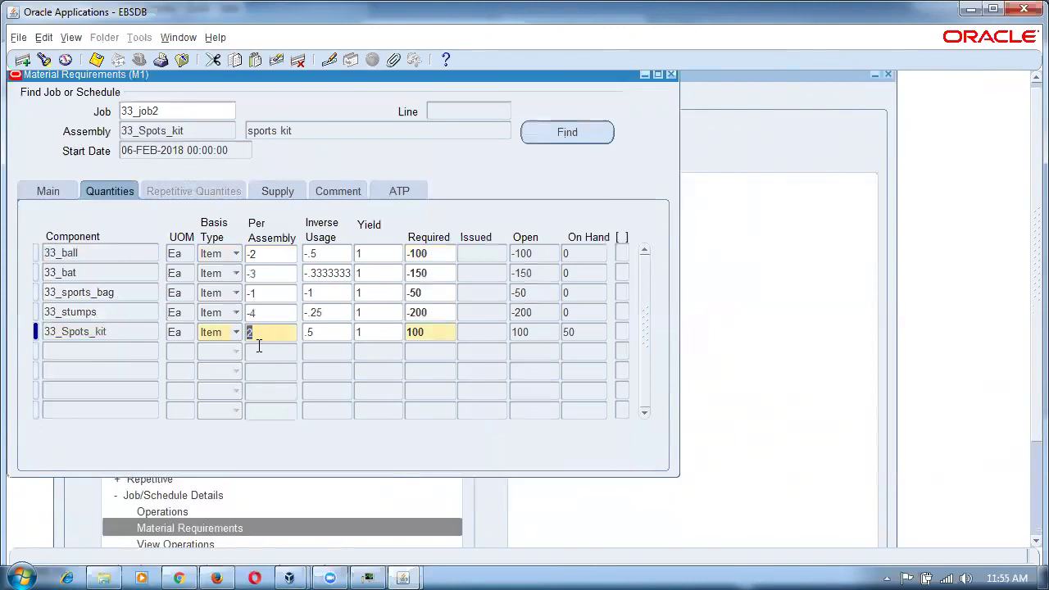
left_click(211, 133)
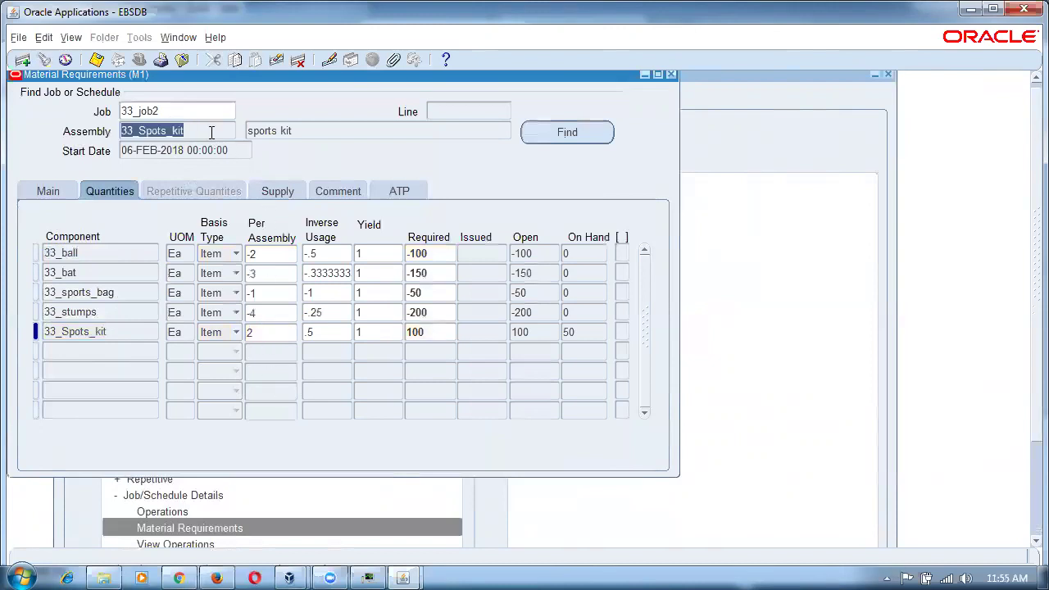
left_click(672, 75)
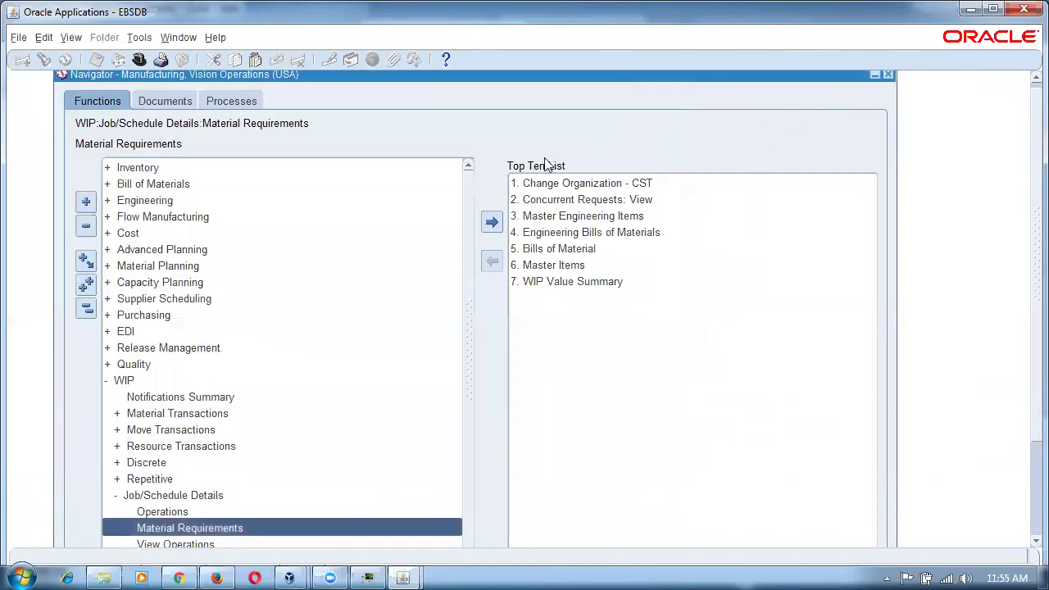
Collapse the function list and open Completion Transactions from the WIP material transactions.
left_click(87, 309)
double_click(115, 385)
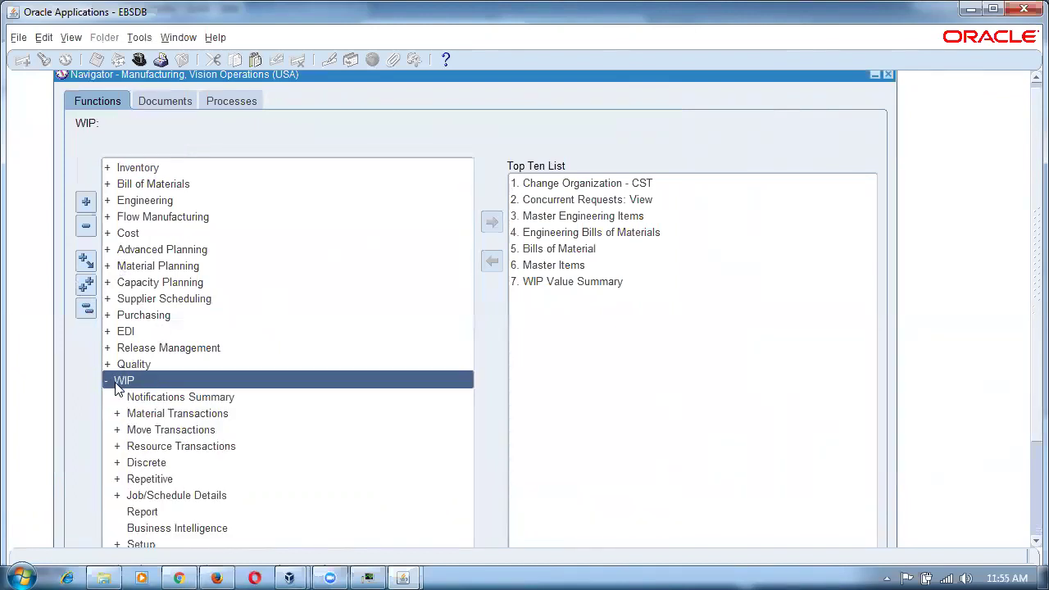
double_click(155, 414)
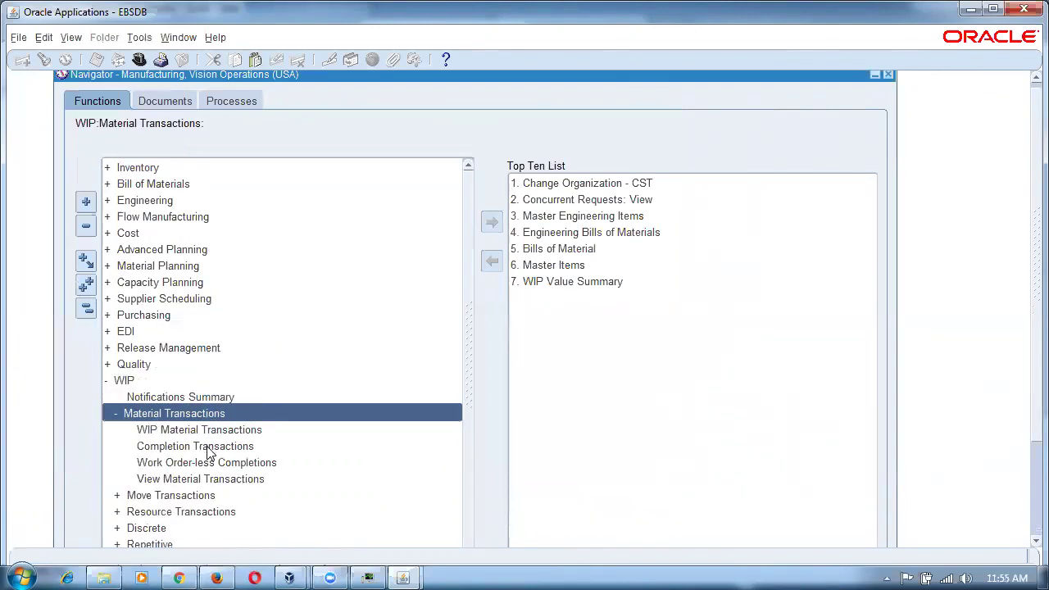
double_click(203, 447)
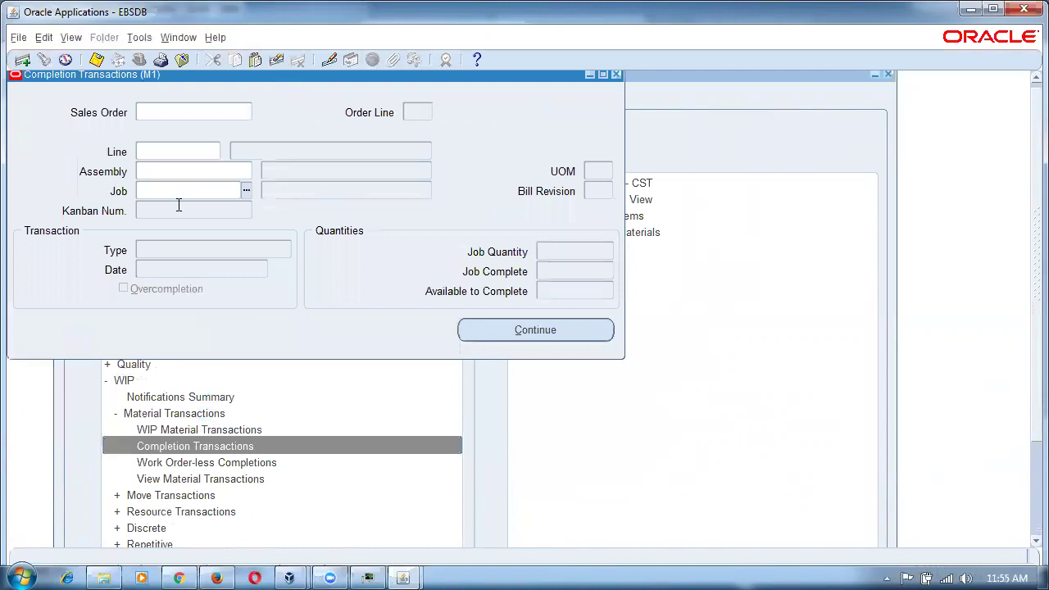
Select job 33_job2 for a WIP Completion using the lookup 33%2 and continue to its completion lines.
type("33%2")
key("Tab")
left_click(566, 297)
left_click(556, 330)
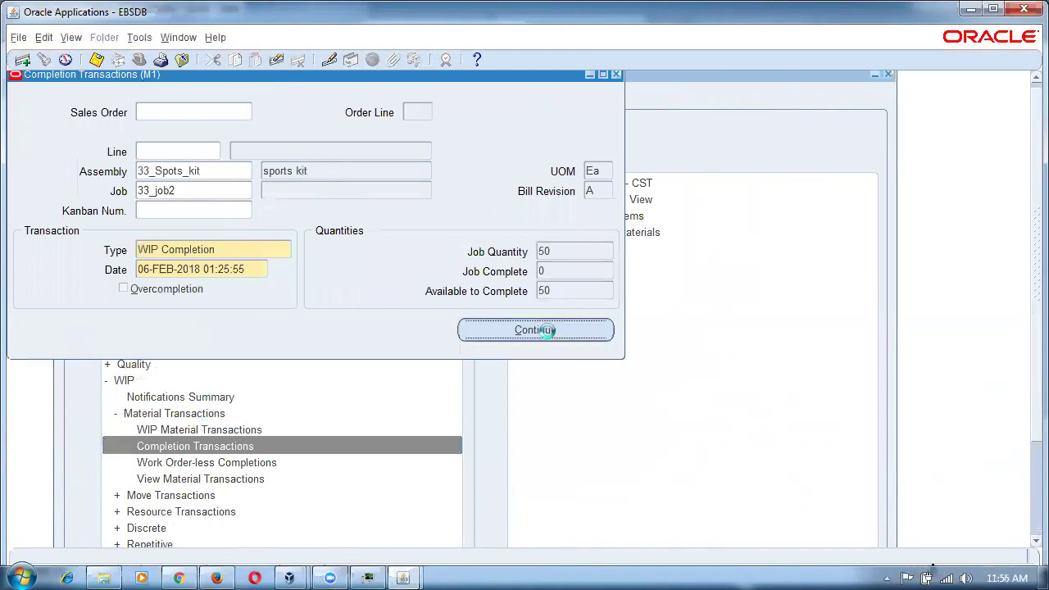
Enter the completion quantity for 33_Spots_kit, finish the WIP completion, and close the Completion Transactions form.
left_click_drag(275, 349, 344, 356)
left_click(487, 155)
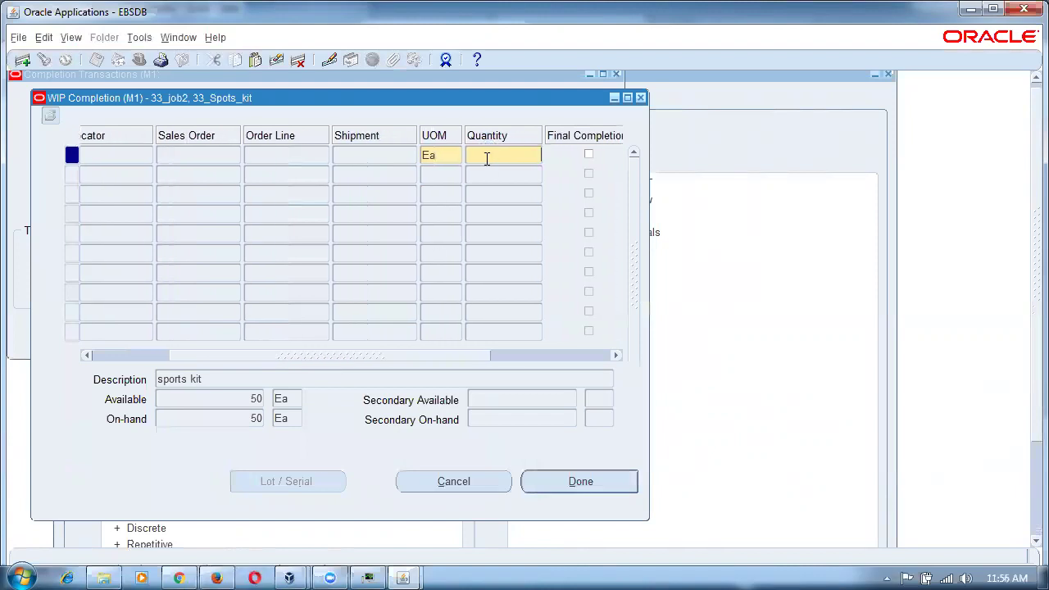
key("Tab")
left_click_drag(455, 356, 301, 347)
left_click(589, 487)
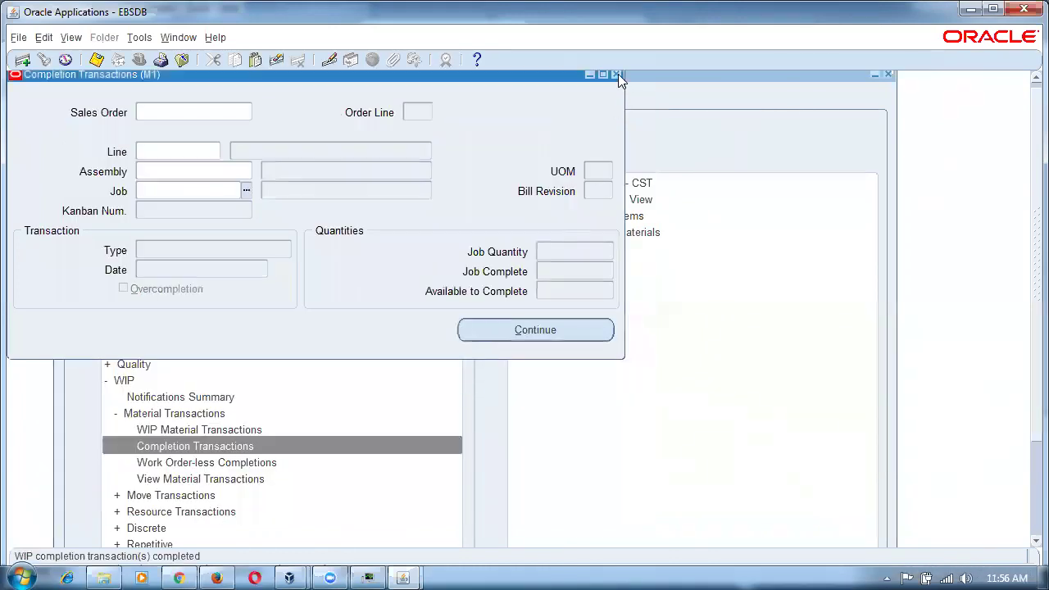
left_click(617, 74)
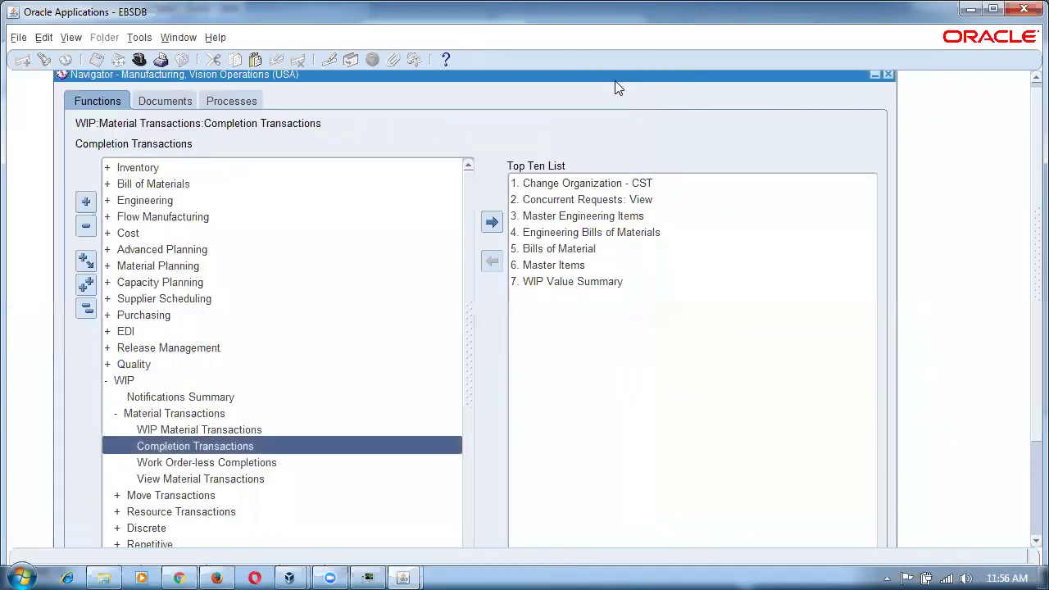
Collapse the function list and open the On-hand Quantity query from the inventory on-hand and availability functions.
left_click(89, 311)
double_click(159, 164)
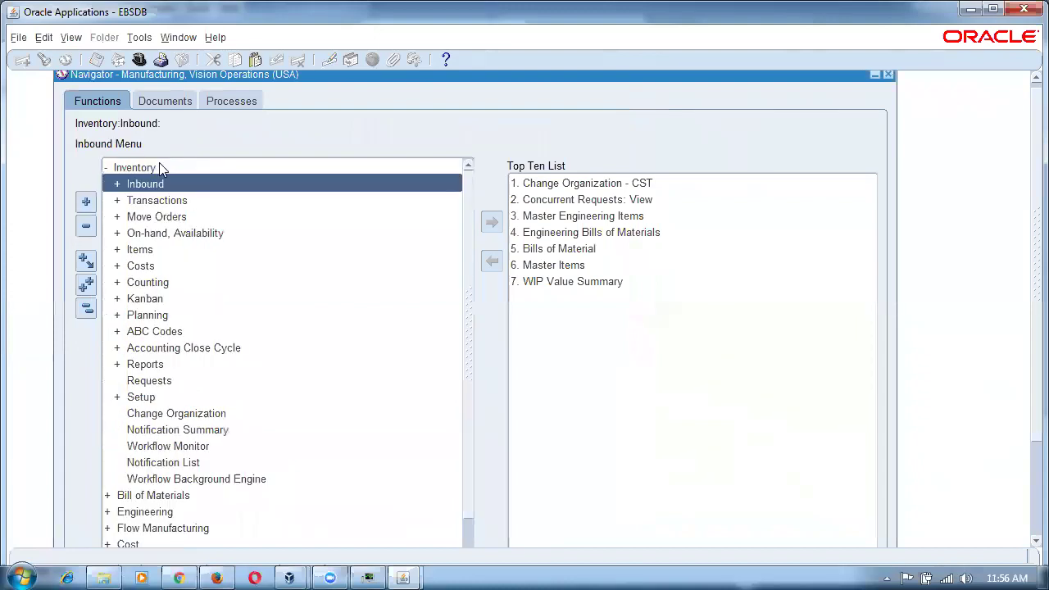
double_click(184, 234)
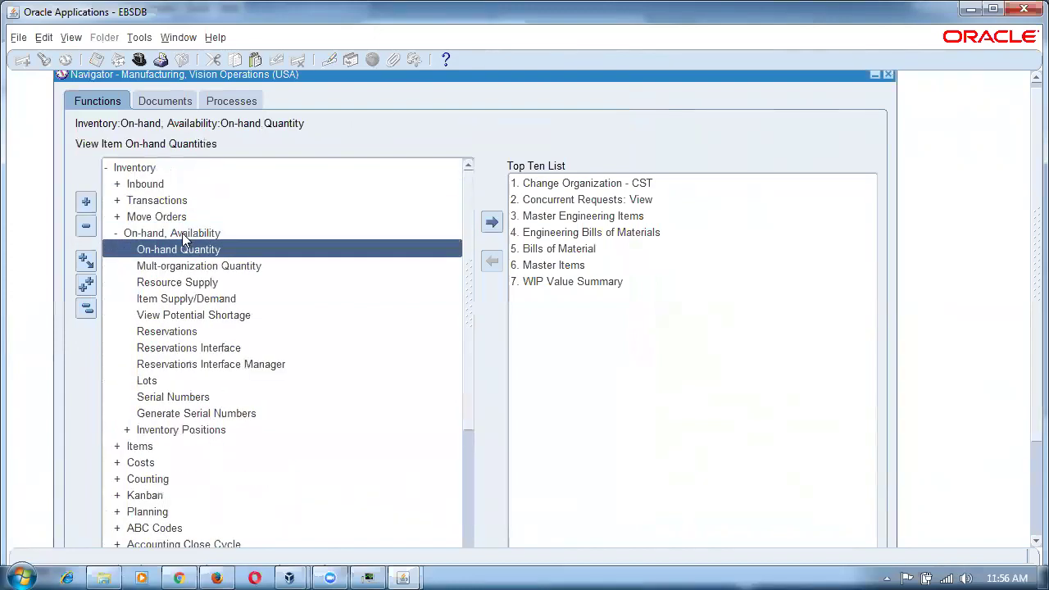
double_click(182, 248)
Query the on-hand quantity of 33_Spots_kit in organization M1, picking the item with the lookup 33_%.
left_click(237, 369)
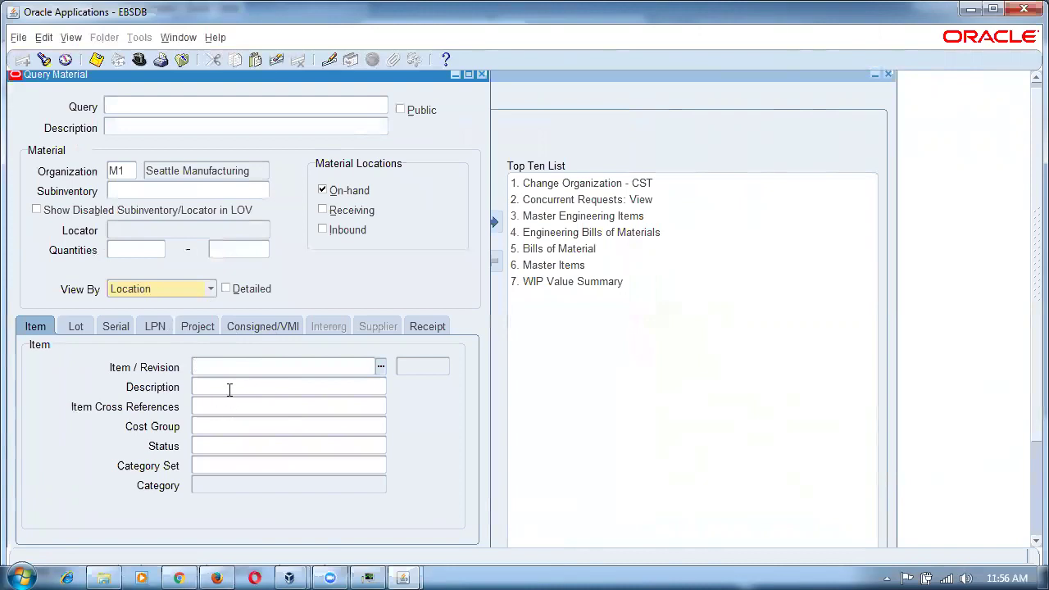
type("33%")
key("Tab")
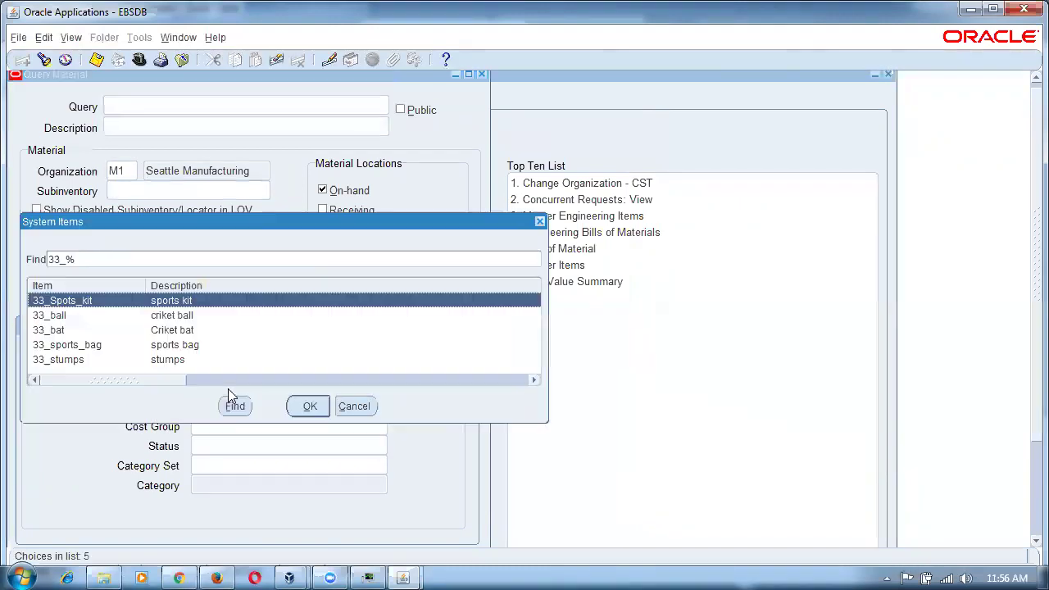
left_click(293, 405)
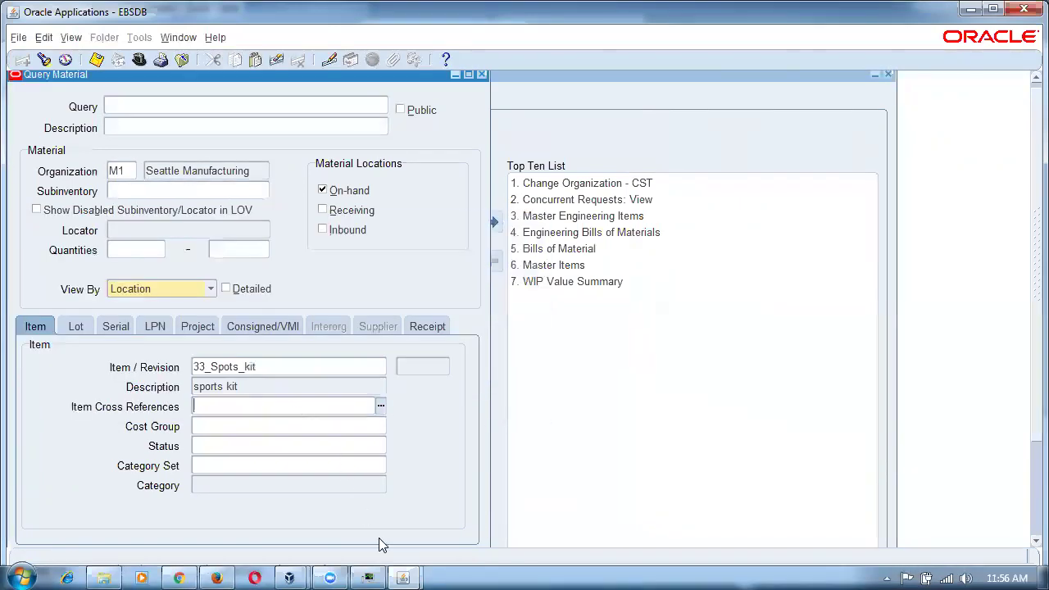
key("Return")
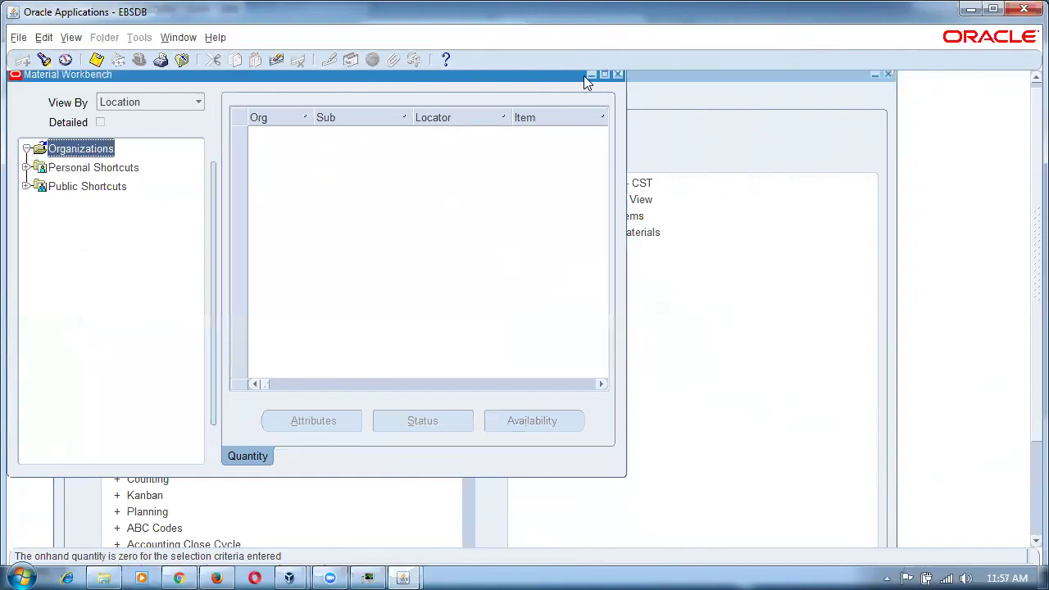
Close the kit's query results and query the on-hand quantity of 33_ball in organization M1, using the item lookup 33_%.
left_click(618, 75)
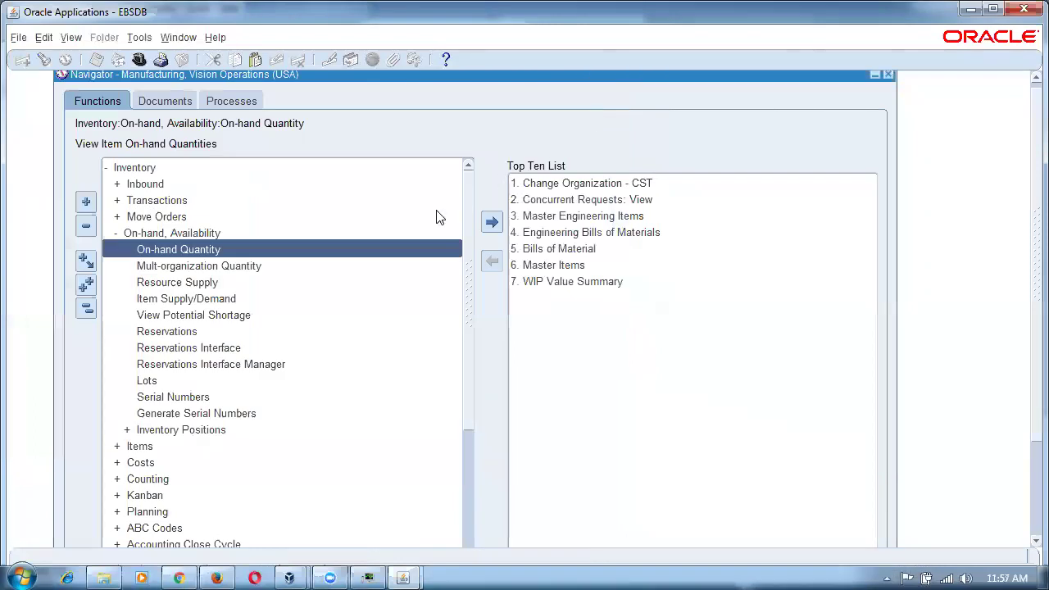
double_click(217, 249)
left_click(256, 366)
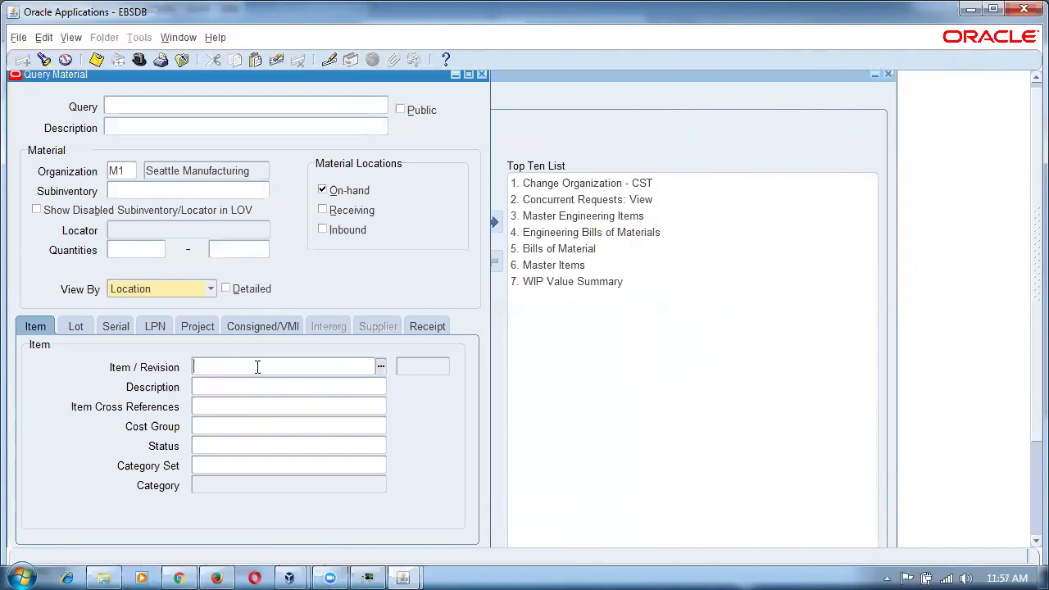
type("33#")
key("BackSpace")
type("%")
key("Tab")
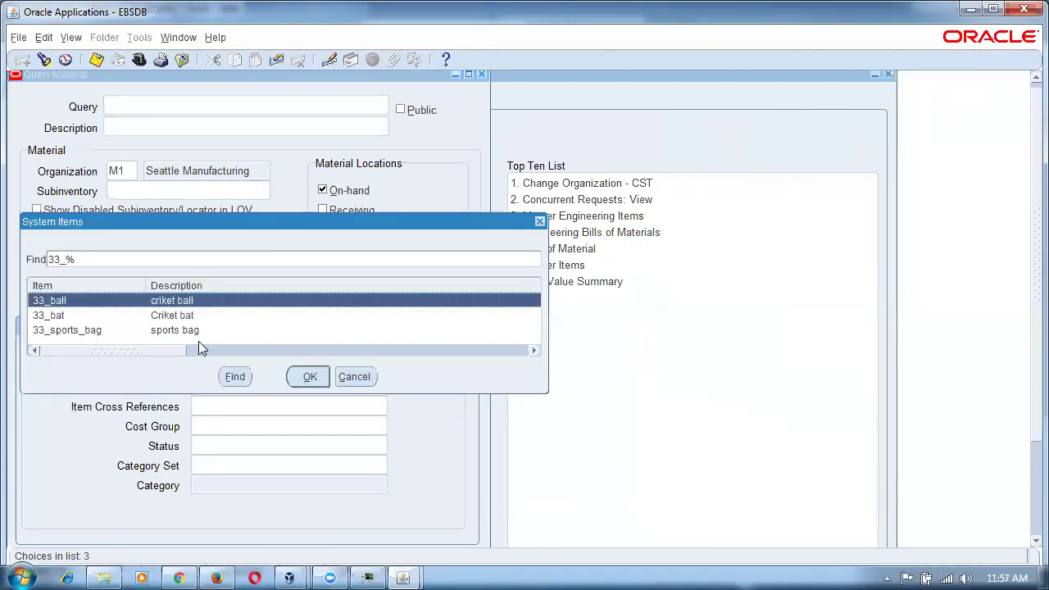
left_click(318, 381)
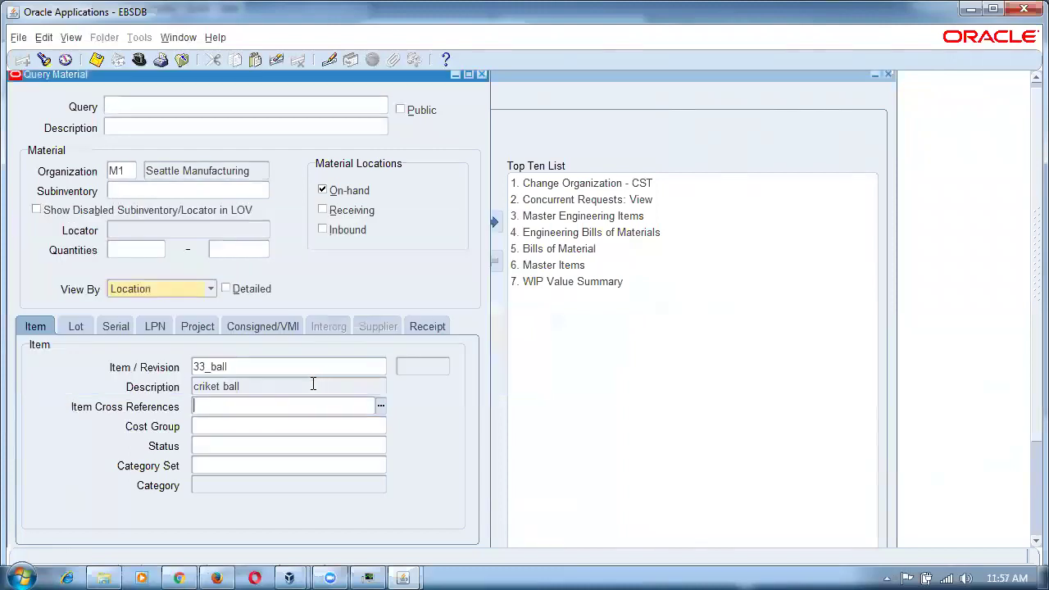
key("Return")
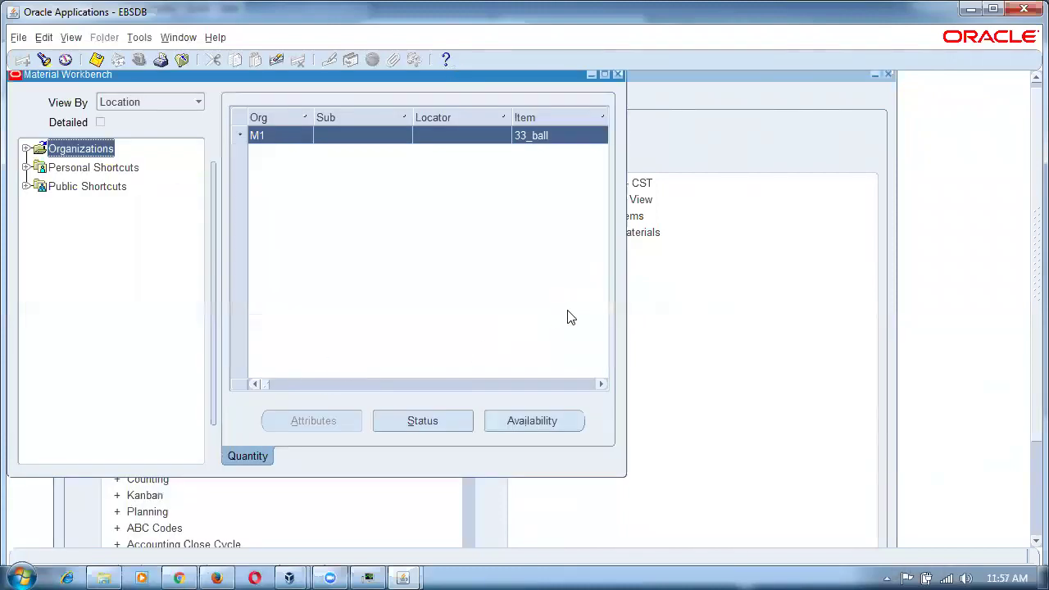
Widen the Material Workbench, check the On-hand column for 33_ball, and close the results.
left_click_drag(626, 320, 882, 300)
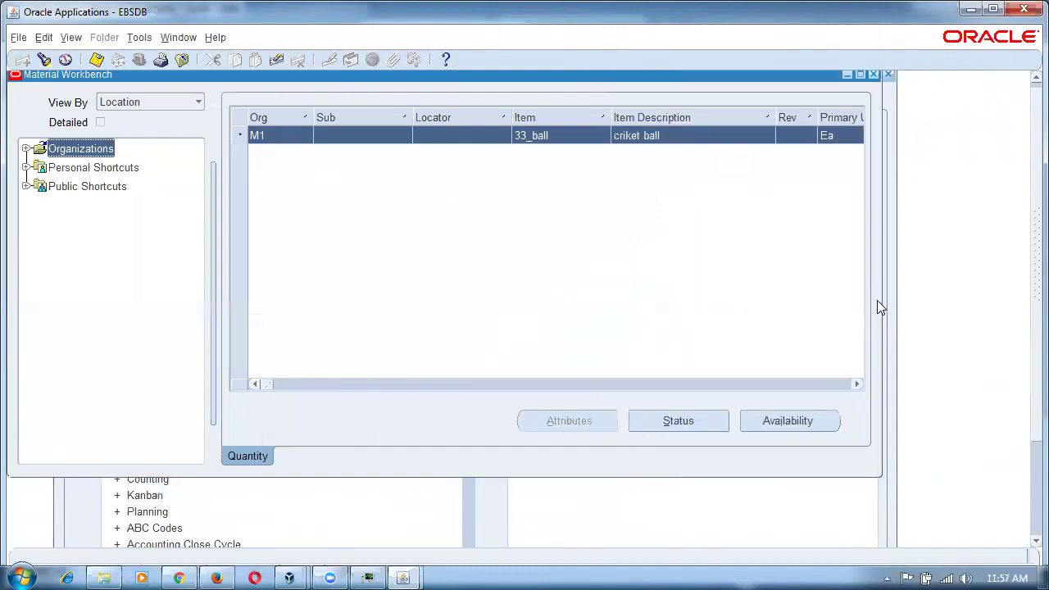
left_click_drag(273, 386, 288, 383)
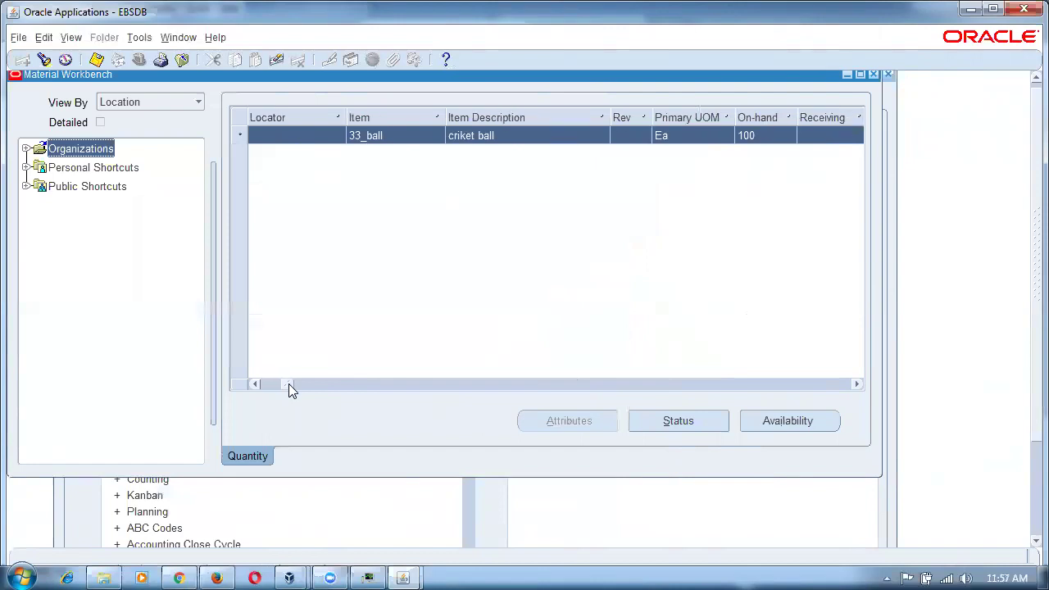
left_click_drag(289, 384, 278, 384)
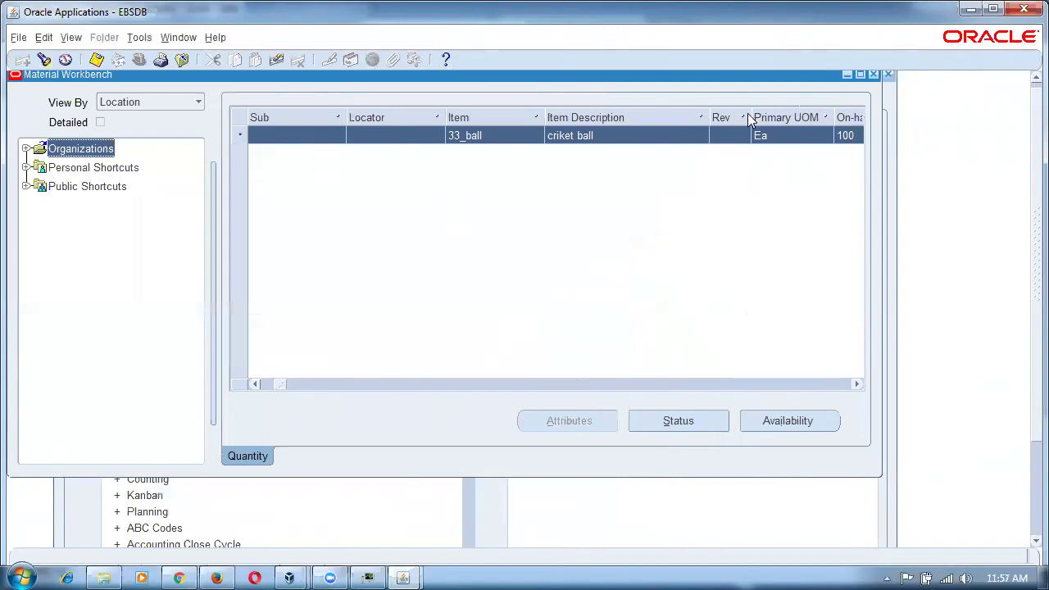
left_click(873, 75)
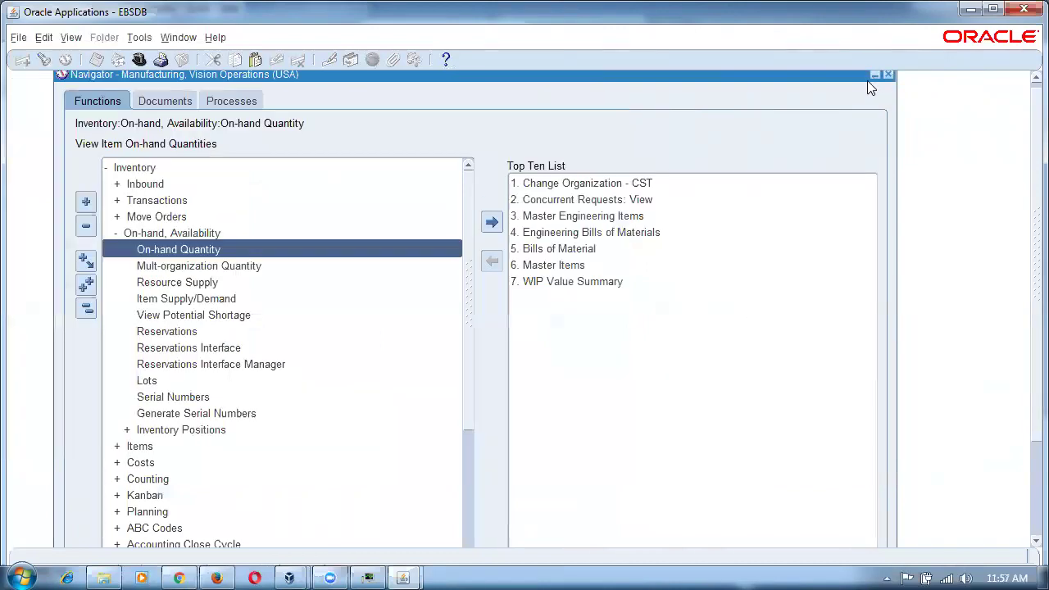
Reopen the On-hand Quantity query and look up the items matching 33_%.
double_click(230, 251)
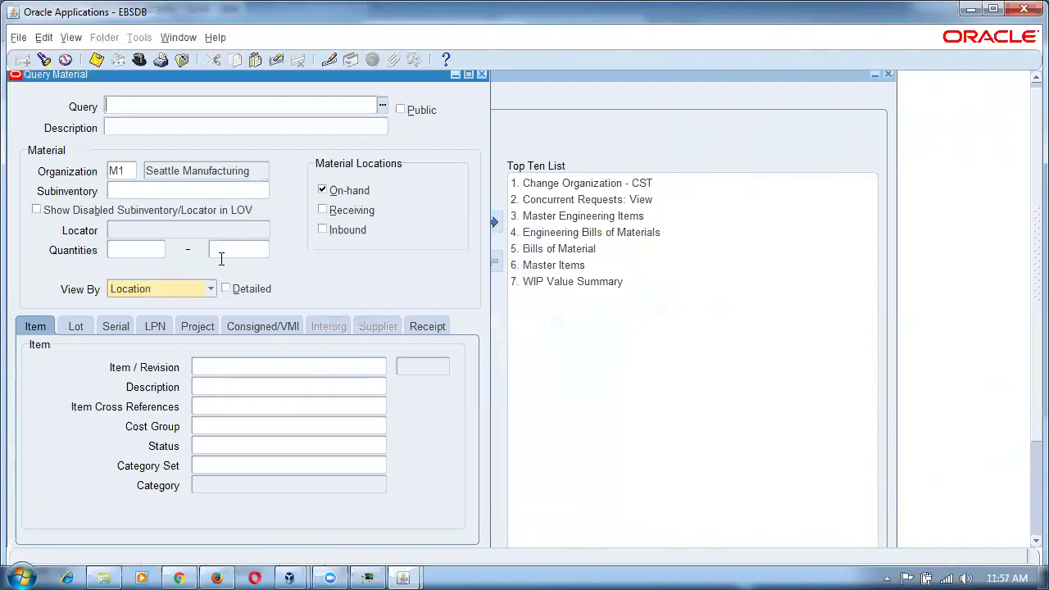
left_click(233, 367)
type("33_%")
key("Tab")
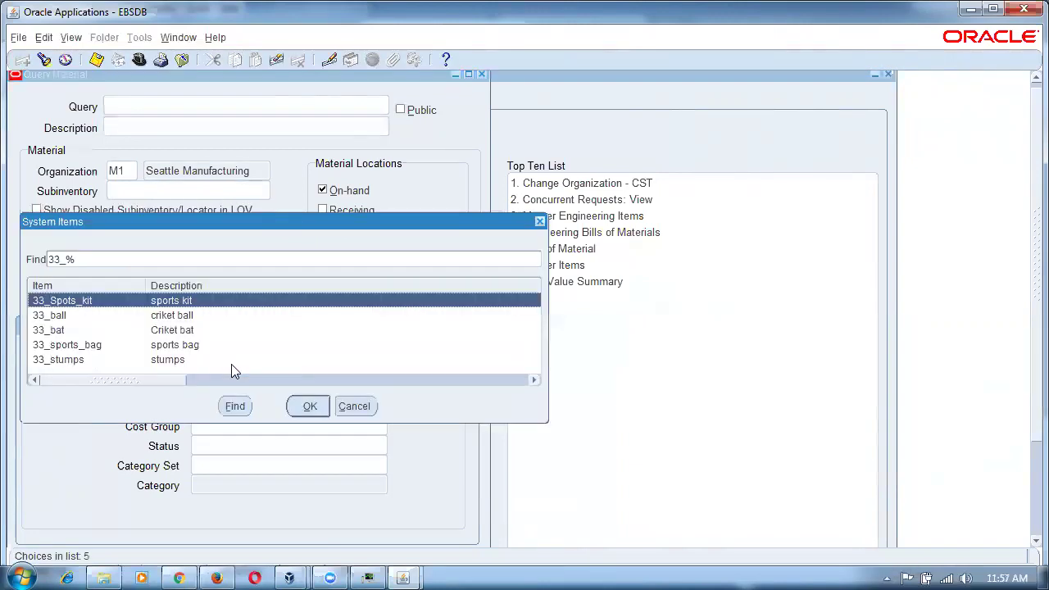
Choose 33_sports_bag from the matching items, run the query, check its on-hand quantity, and close the results.
left_click(61, 316)
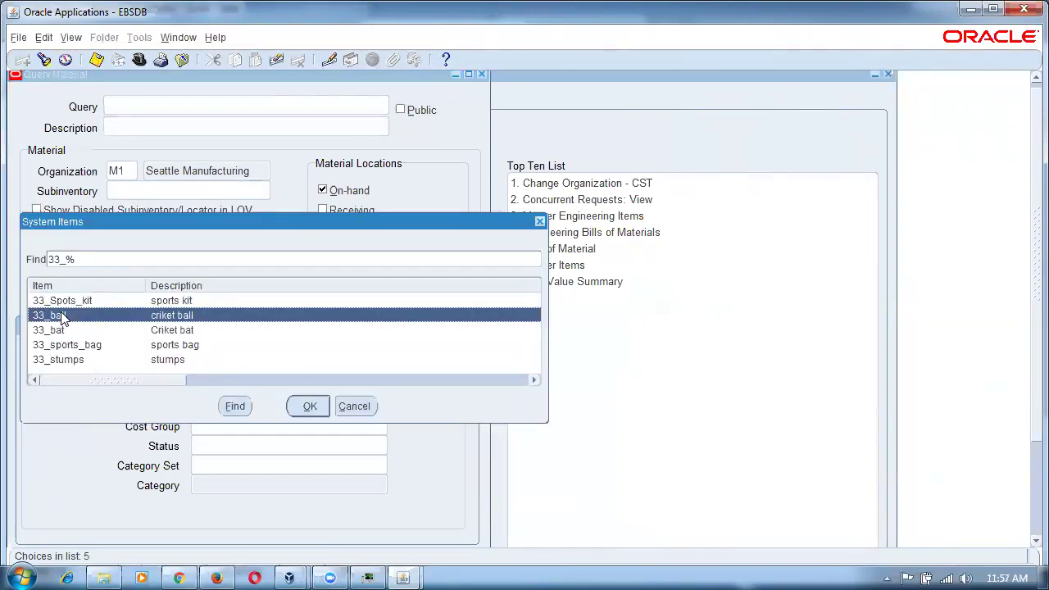
left_click(72, 347)
left_click(57, 317)
left_click(72, 348)
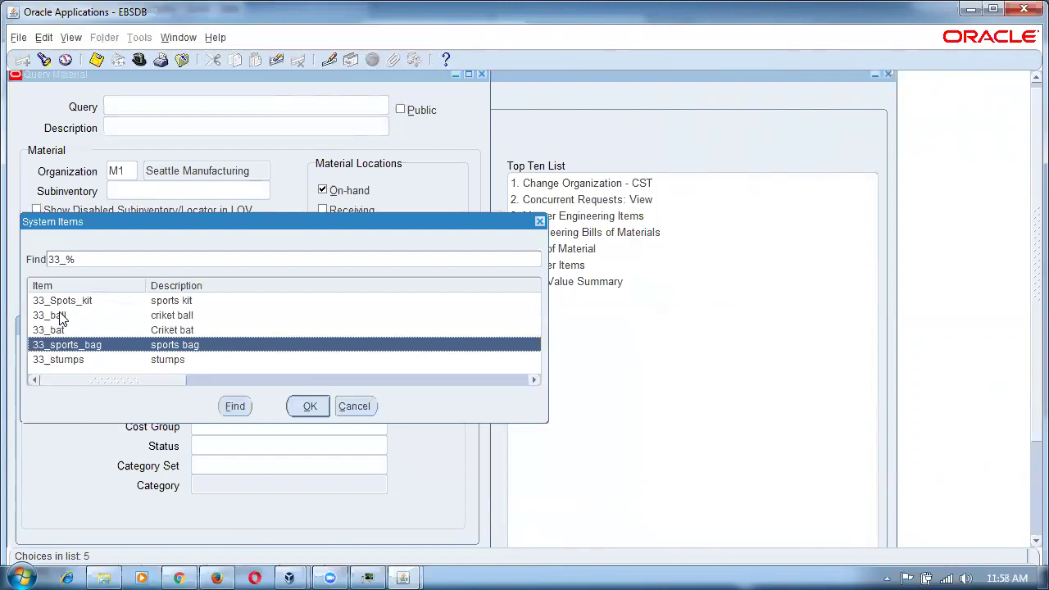
left_click(61, 317)
left_click(64, 330)
left_click(82, 348)
left_click(308, 405)
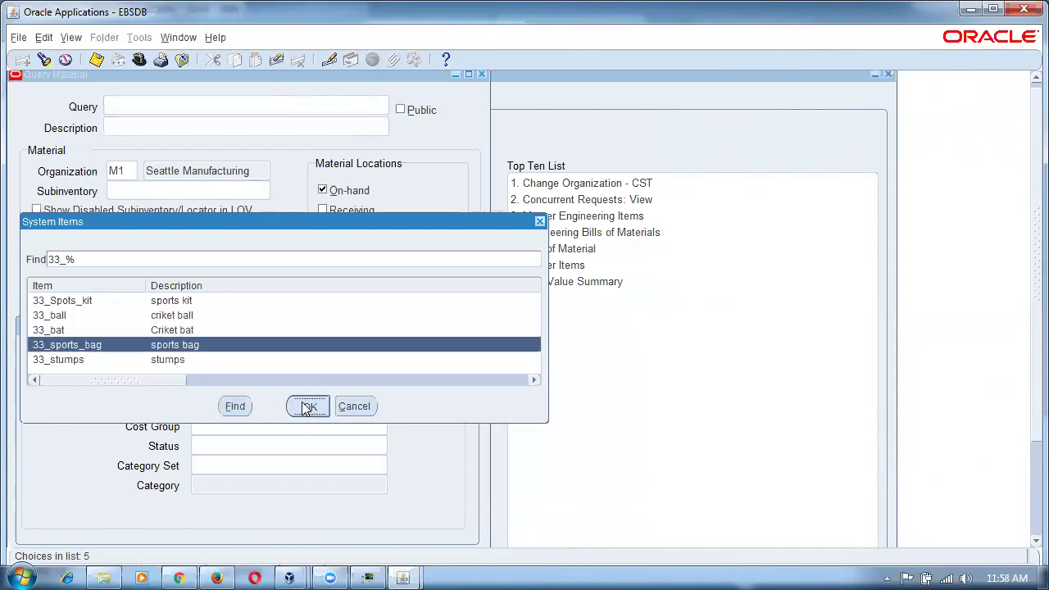
key("Return")
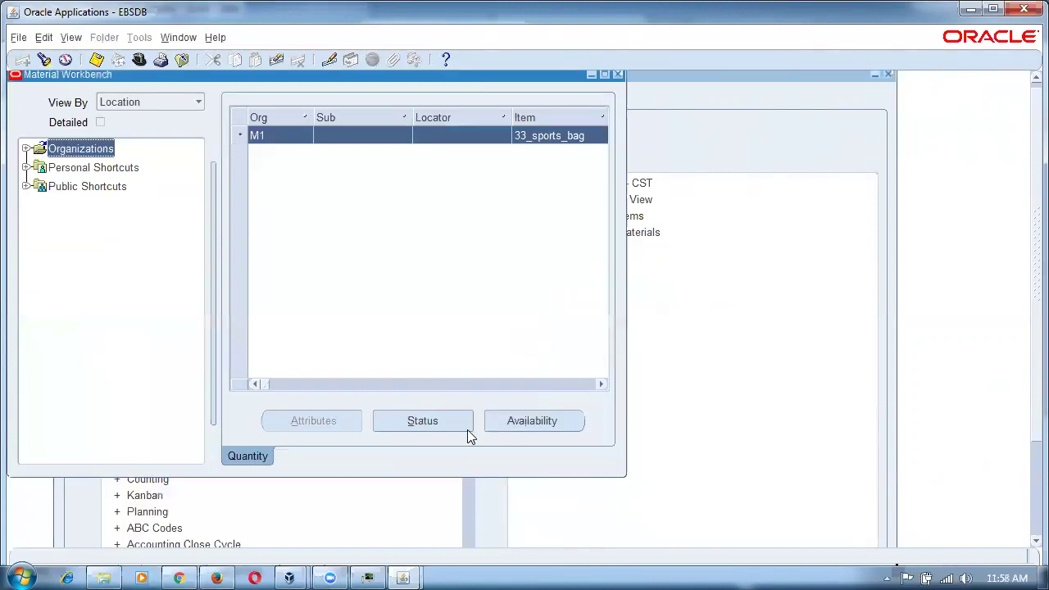
left_click_drag(264, 383, 298, 383)
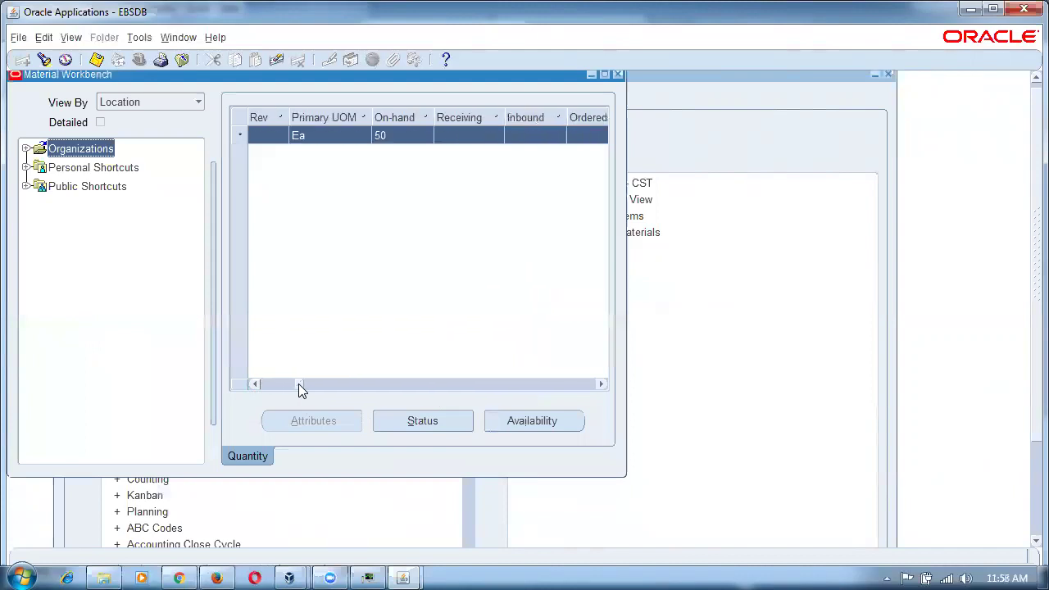
left_click(619, 74)
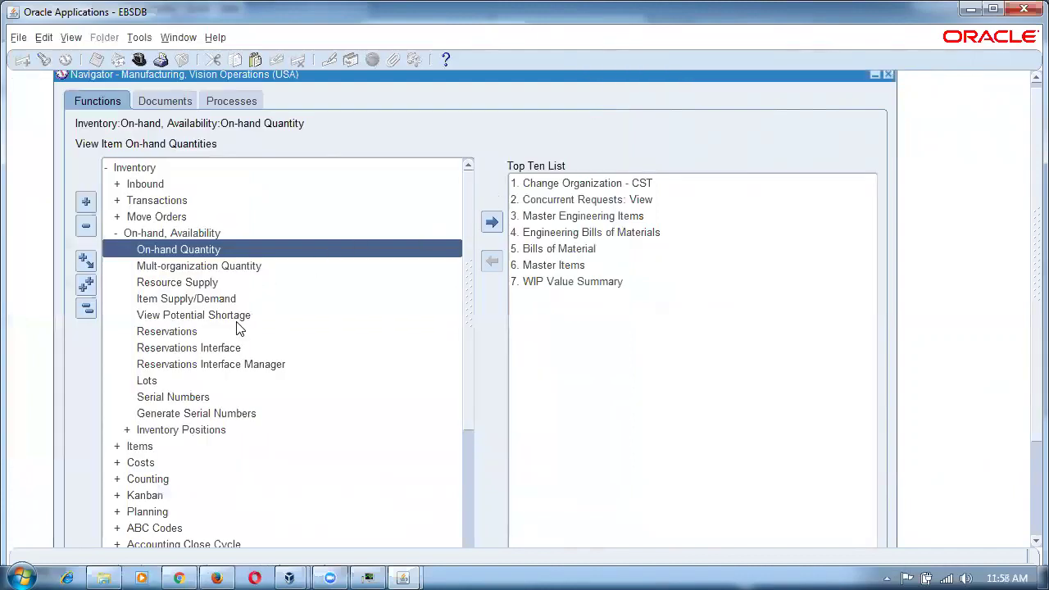
Query the on-hand quantity of 33_bat with the item lookup 33%bat%, check it, and close the results.
double_click(204, 249)
left_click(225, 368)
type("33")
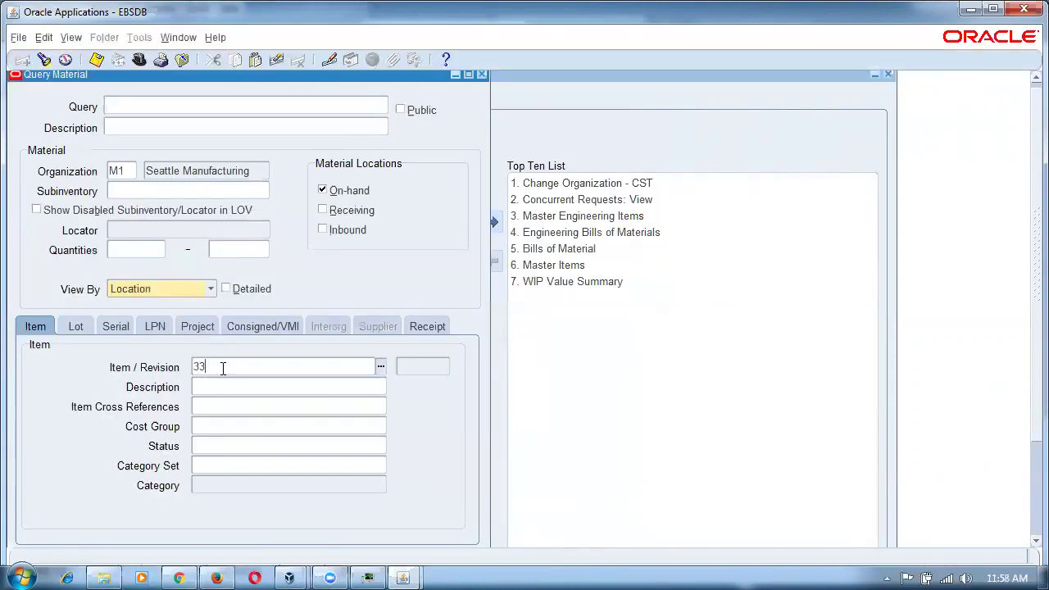
type("%bat%")
key("Tab")
key("Return")
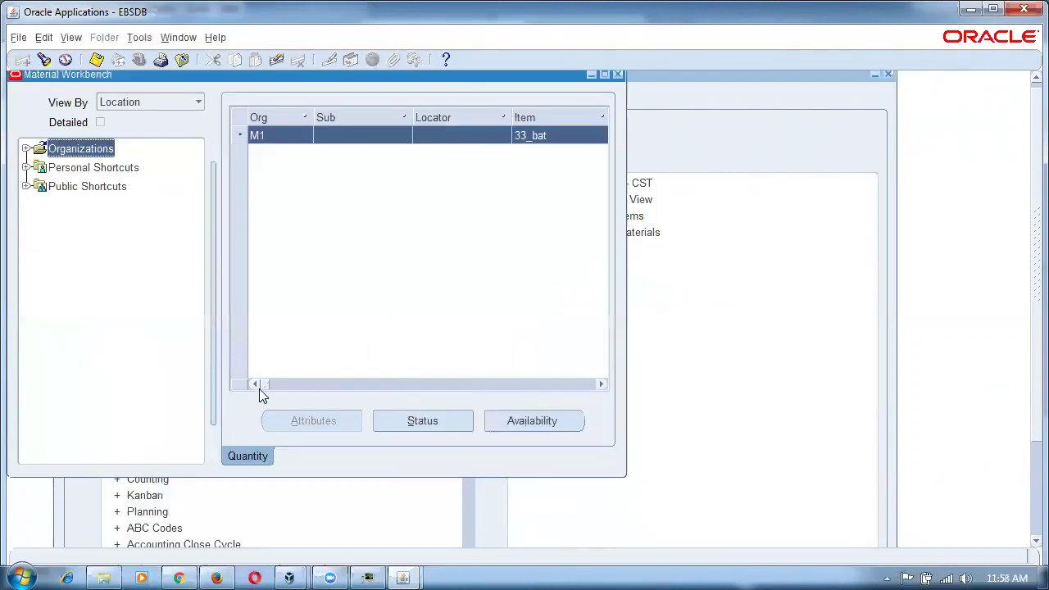
left_click_drag(265, 386, 300, 387)
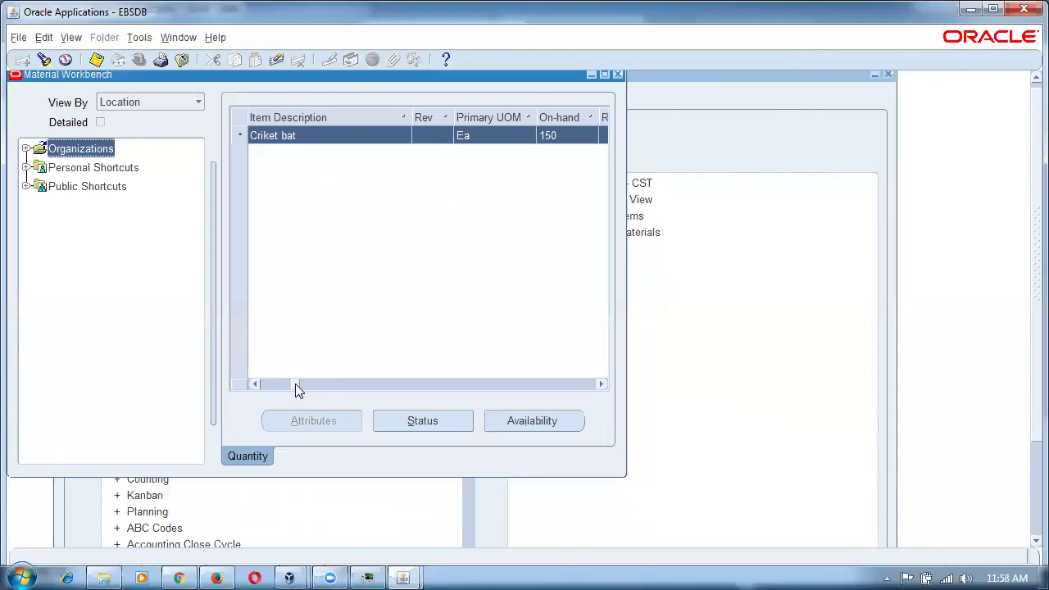
left_click(618, 76)
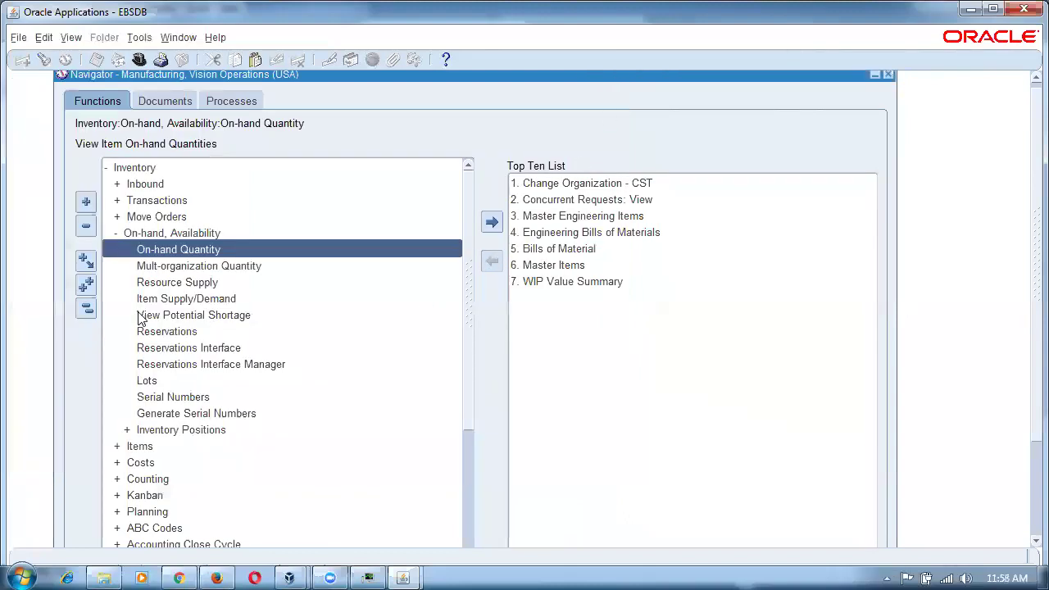
Collapse the function list and switch the responsibility to Order Management Super User, Vision Operations (USA).
left_click(86, 308)
left_click(207, 333)
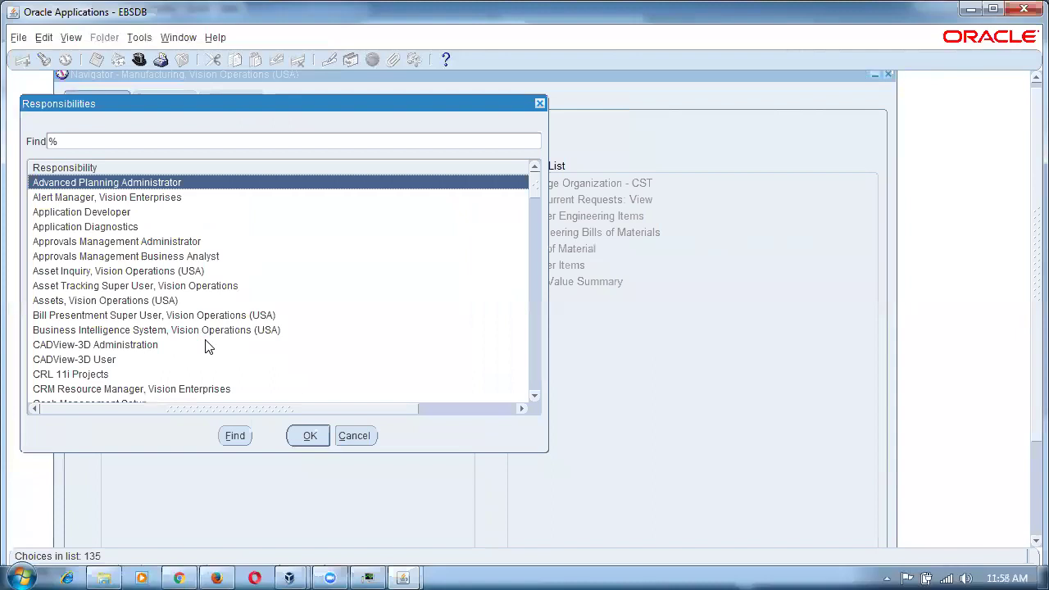
type("o")
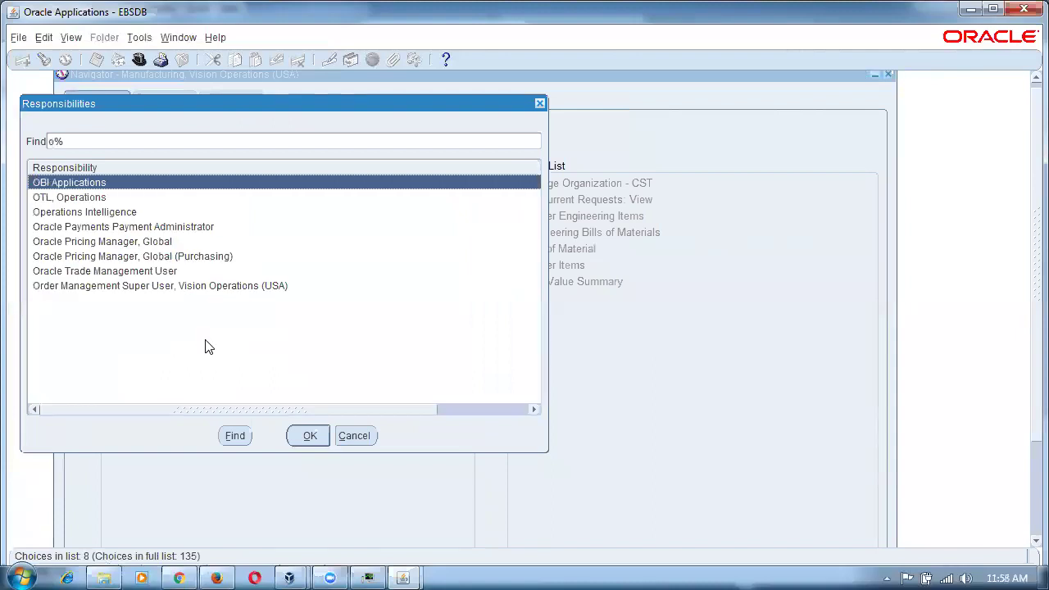
key("End")
key("Return")
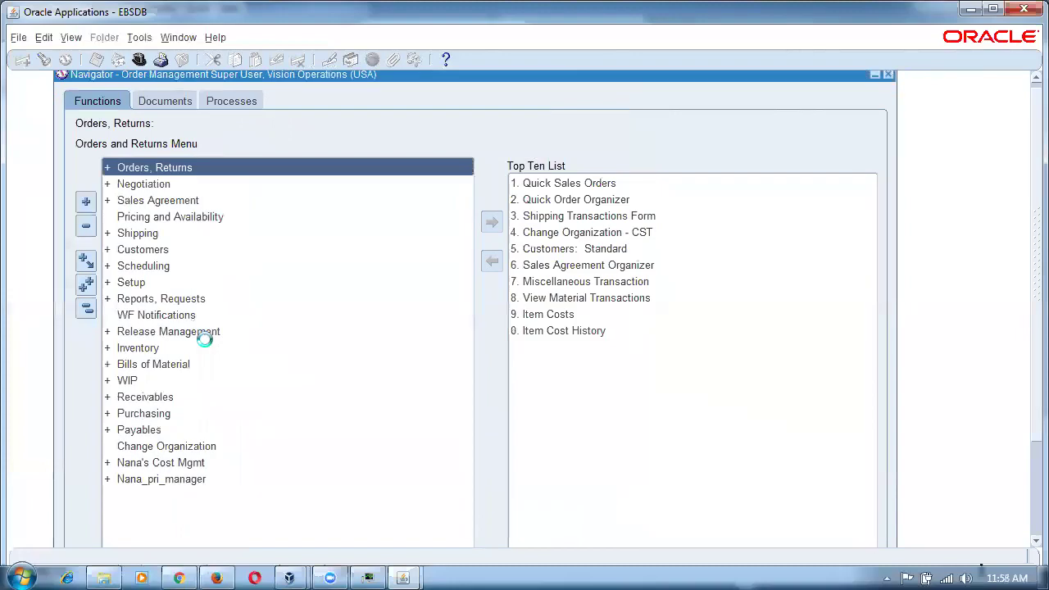
Open a new sales order from the Orders, Returns functions and enter the customer number for A. C. Networks.
double_click(153, 169)
double_click(160, 216)
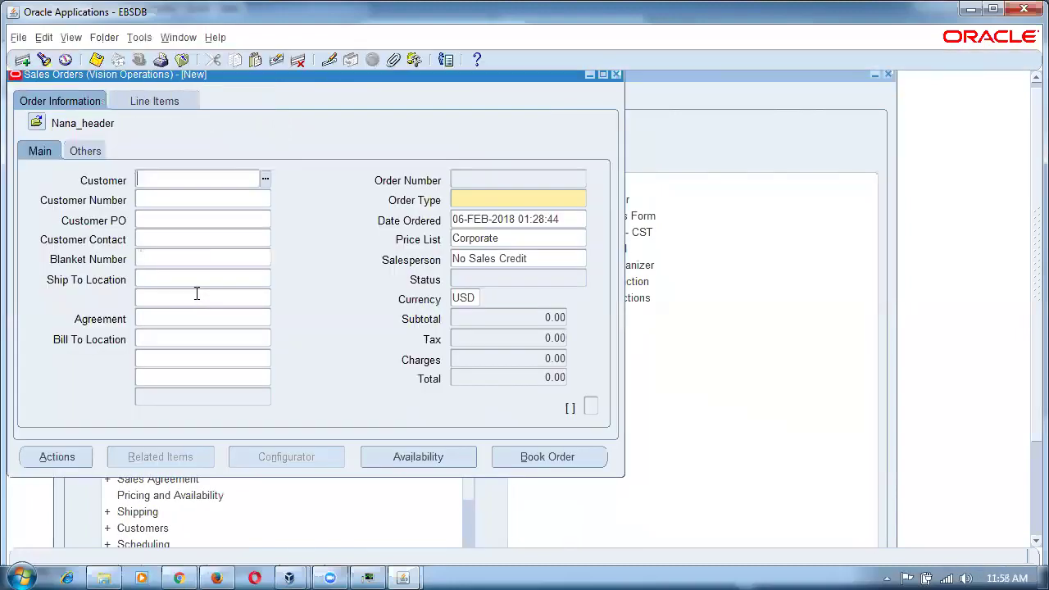
left_click(178, 201)
type("1143")
key("Tab")
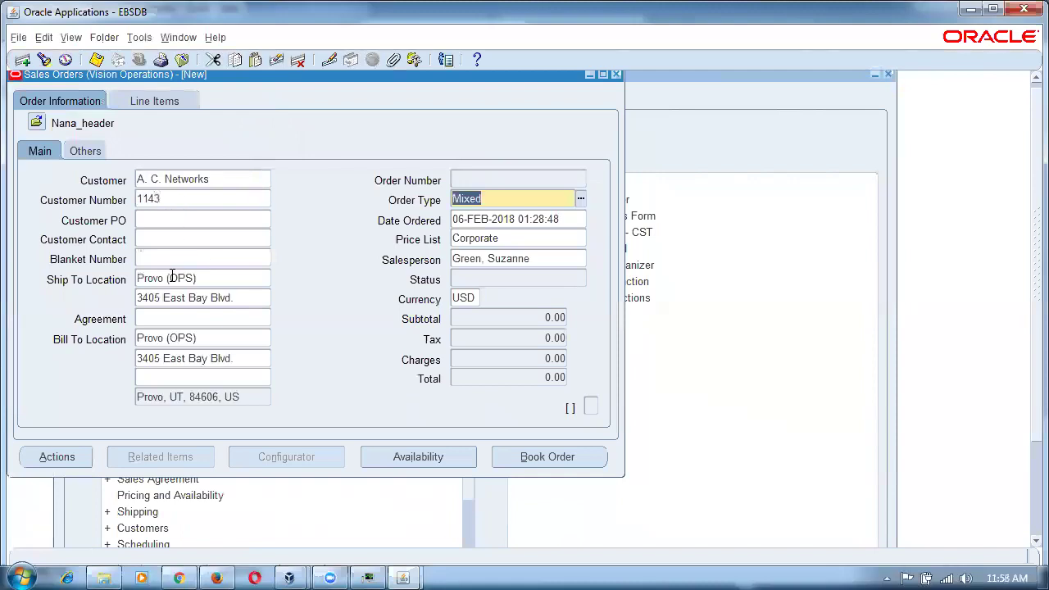
Add 33_Spots_kit as the first order line with the lookup 33%kit% and a quantity of 10.
left_click(163, 101)
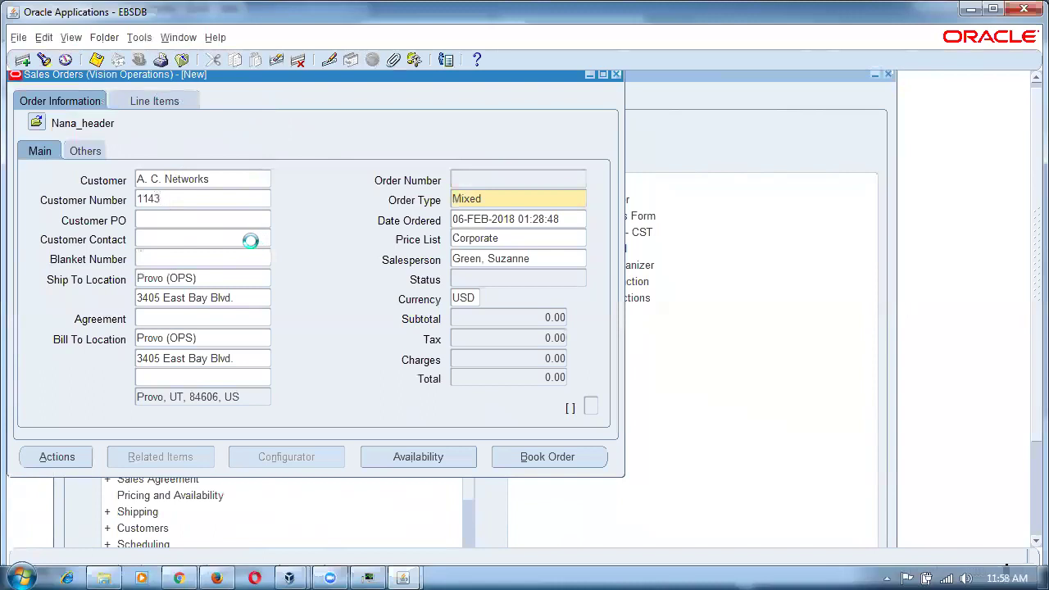
type("33%kit%")
key("Tab")
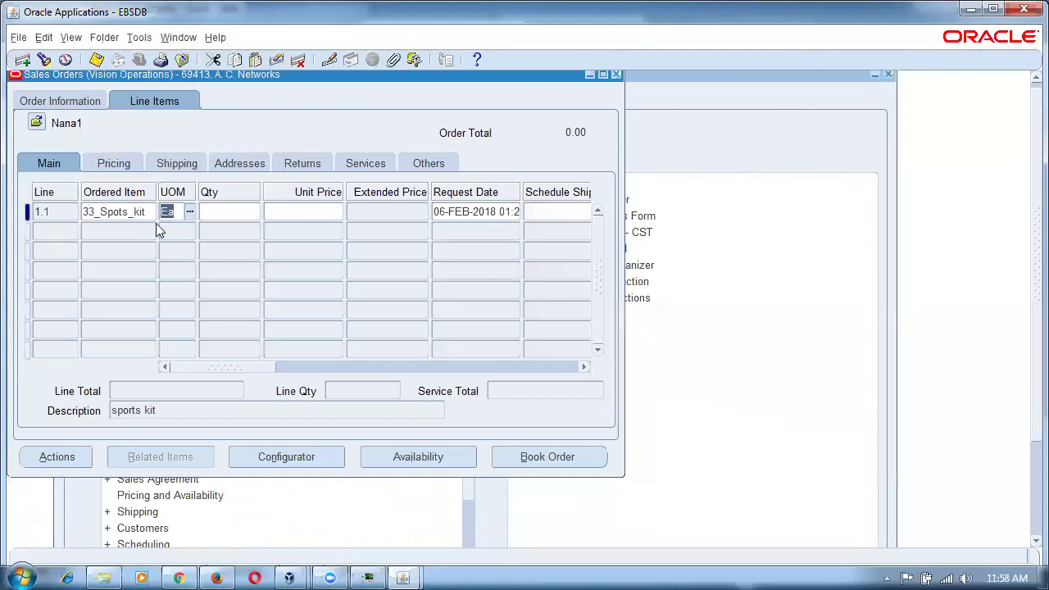
key("Tab")
type("10")
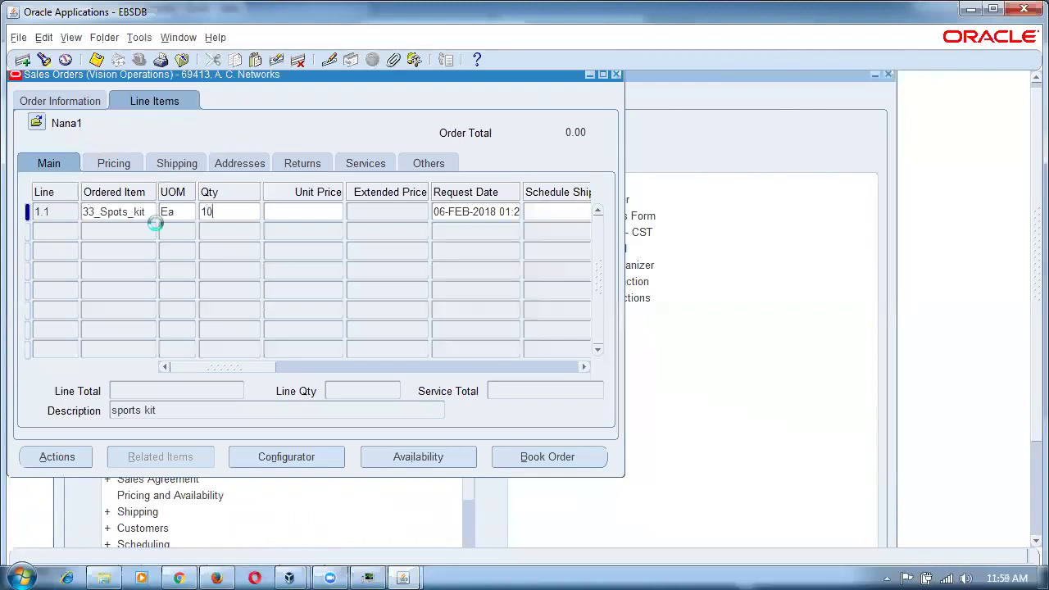
key("Tab")
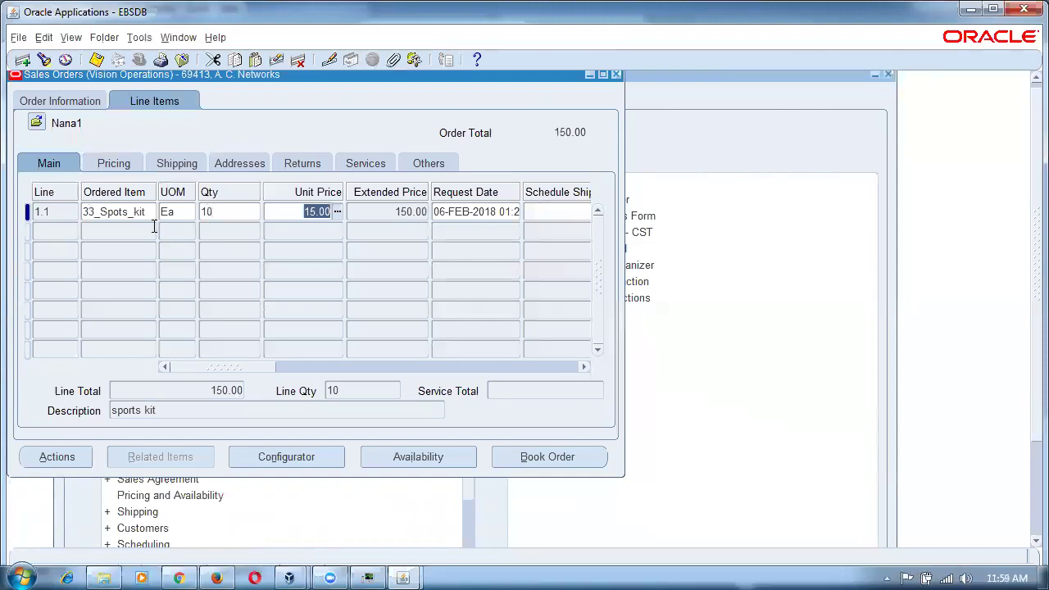
Add 33_sports_bag as the second order line with the lookup 33%bag% and a quantity of 10.
left_click(106, 229)
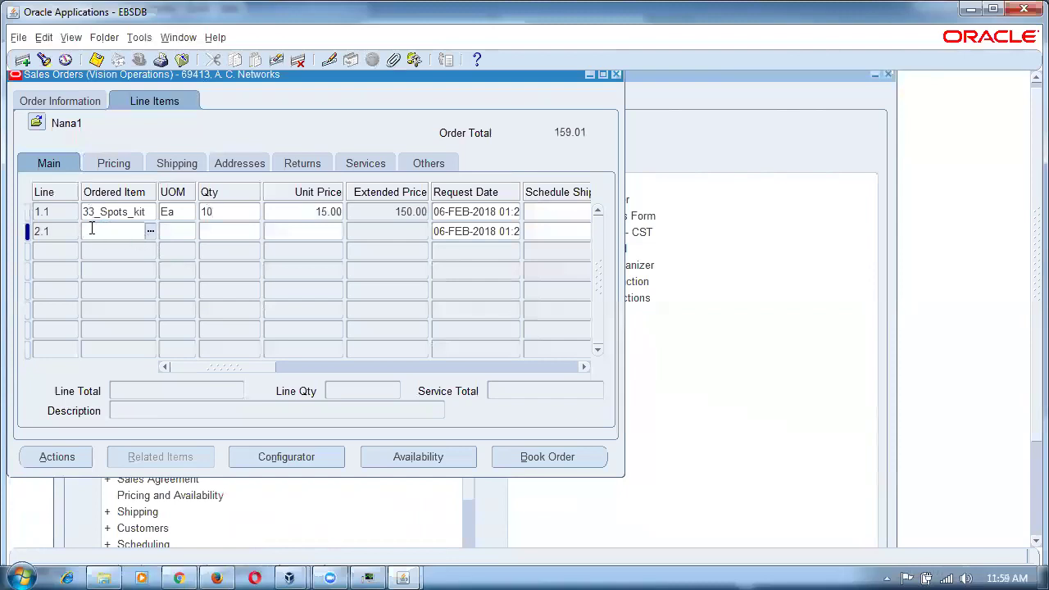
type("33%bag%")
key("Tab")
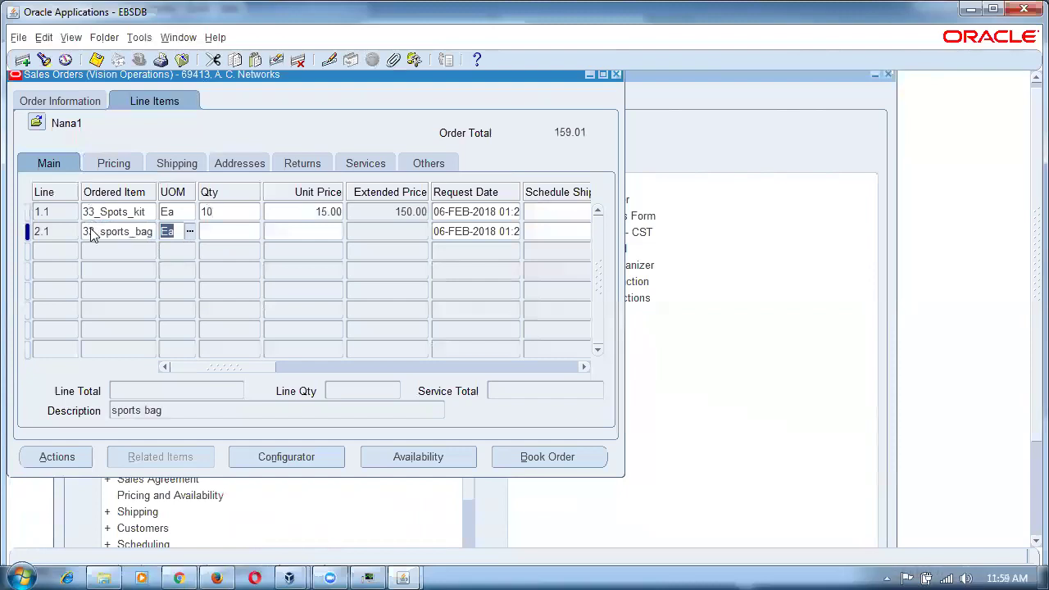
key("Tab")
type("10")
key("Tab")
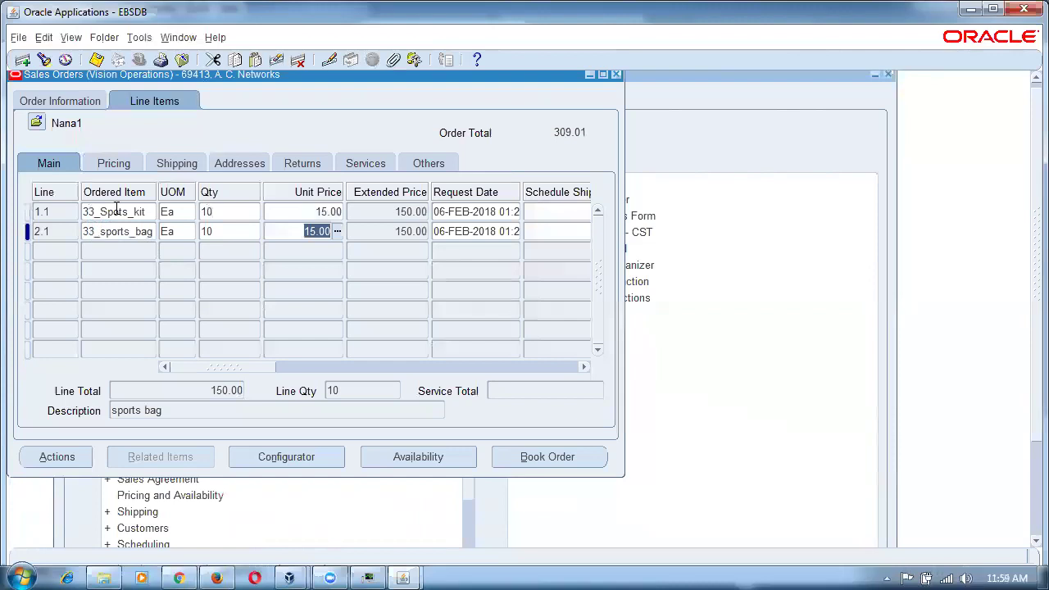
left_click_drag(120, 212, 95, 233)
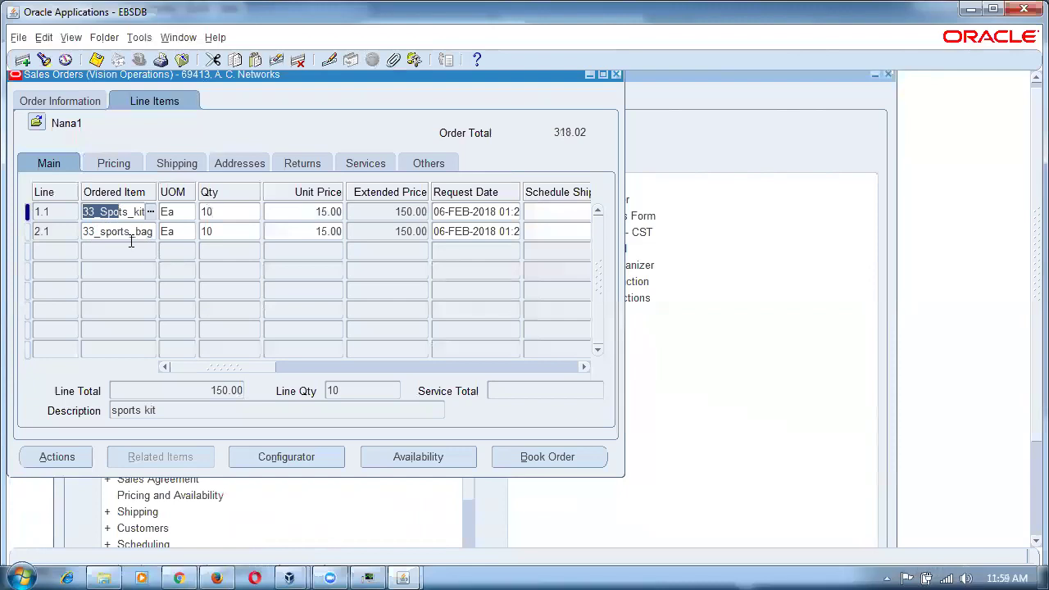
left_click(130, 238)
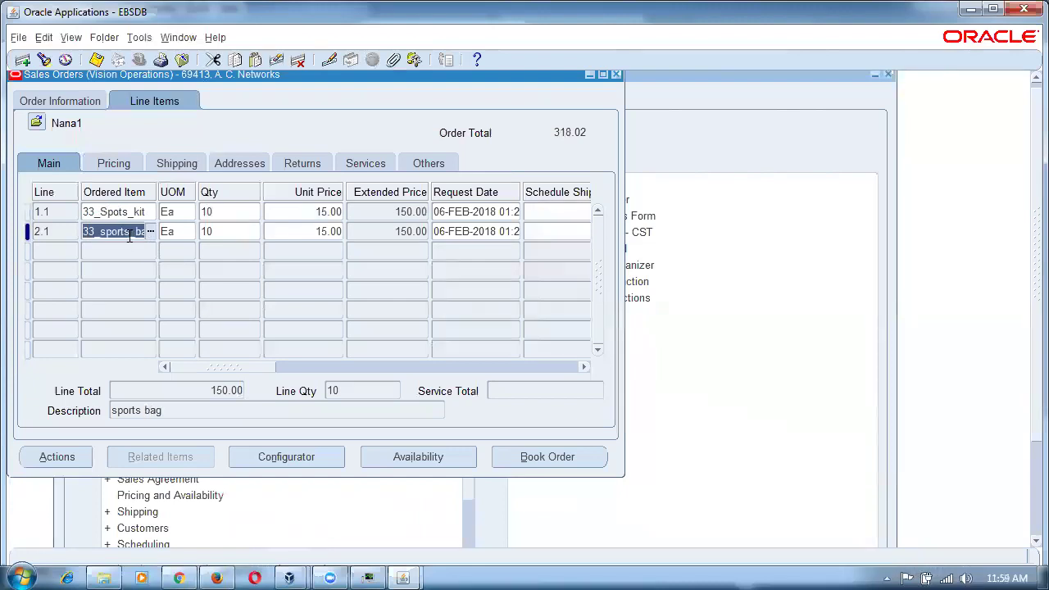
Review the ordered items and quantities on the sports kit and sports bag order lines.
left_click(240, 215)
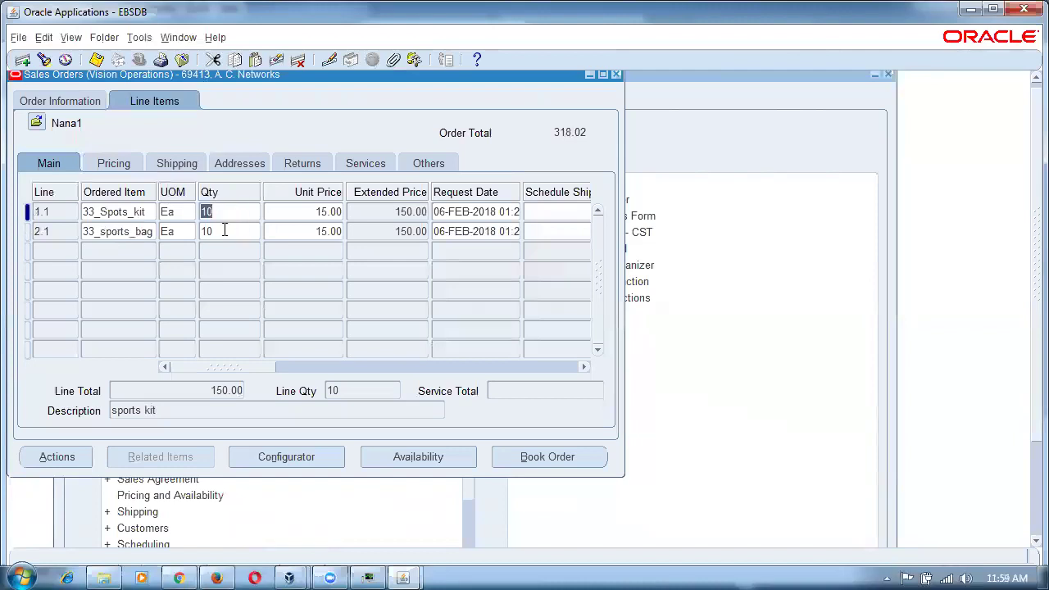
left_click(225, 230)
left_click(113, 230)
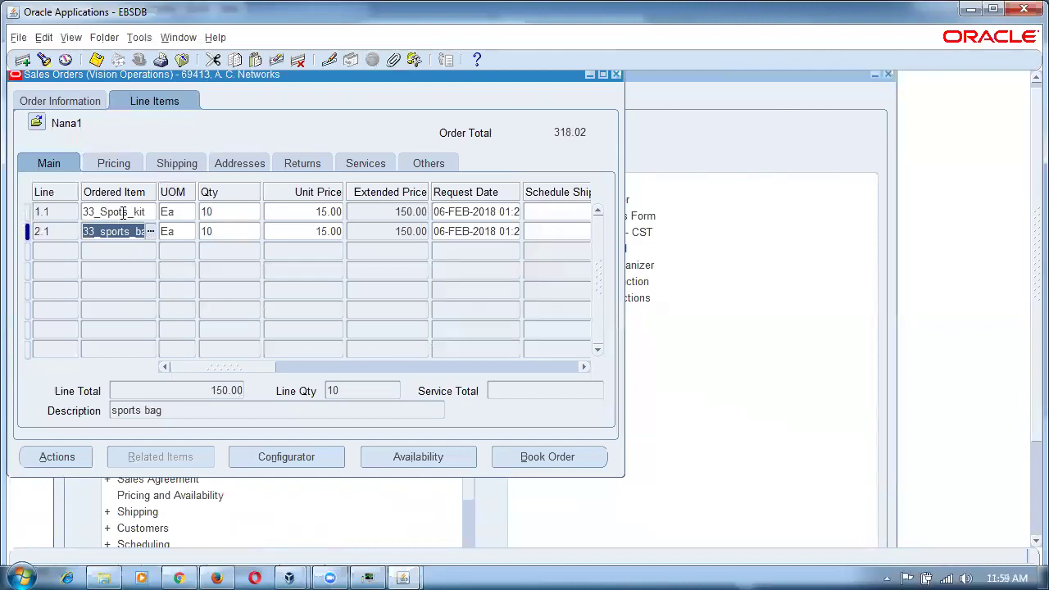
left_click(123, 210)
left_click(133, 232)
left_click(231, 235)
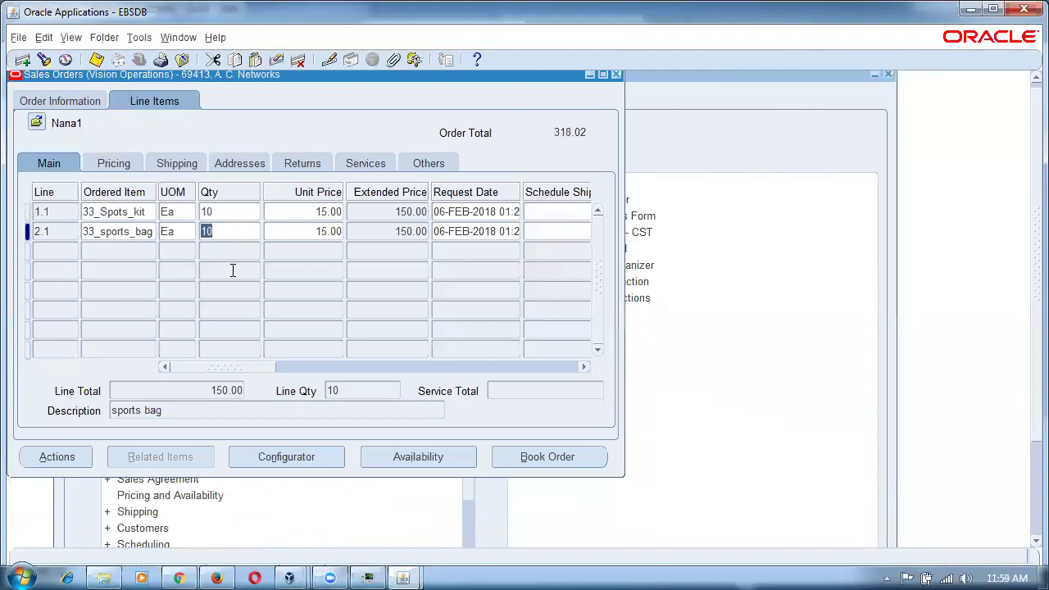
left_click(131, 236)
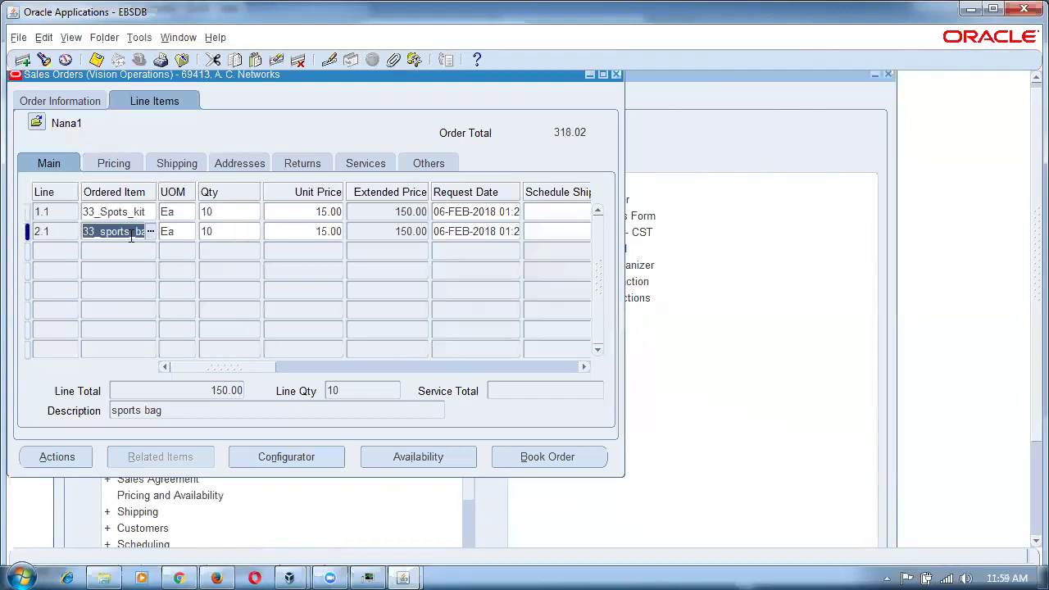
left_click(129, 214)
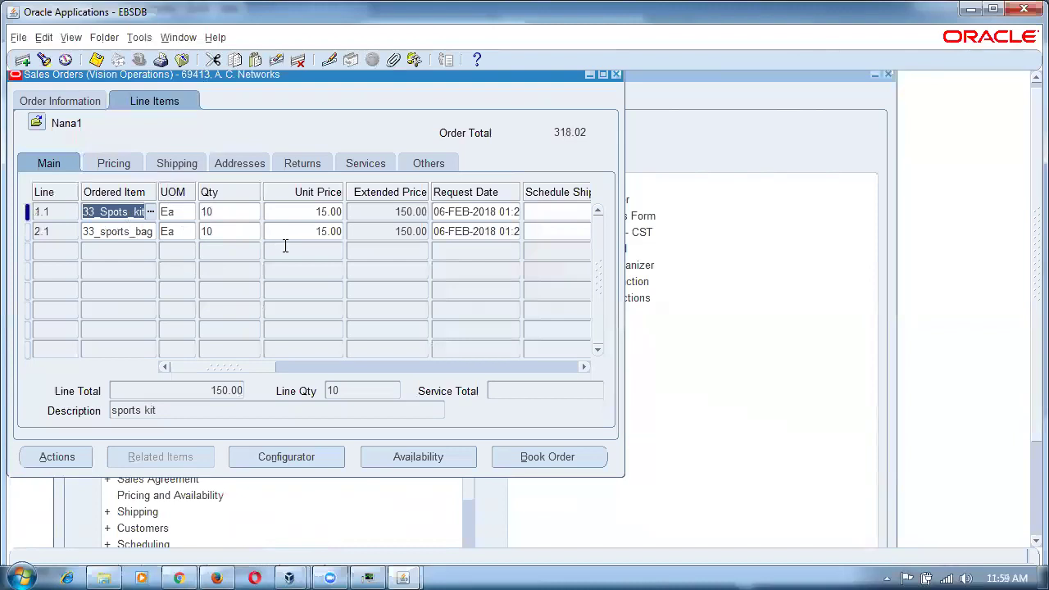
Save the order lines, book the order, and read and dismiss the resulting process messages.
key("ctrl+s")
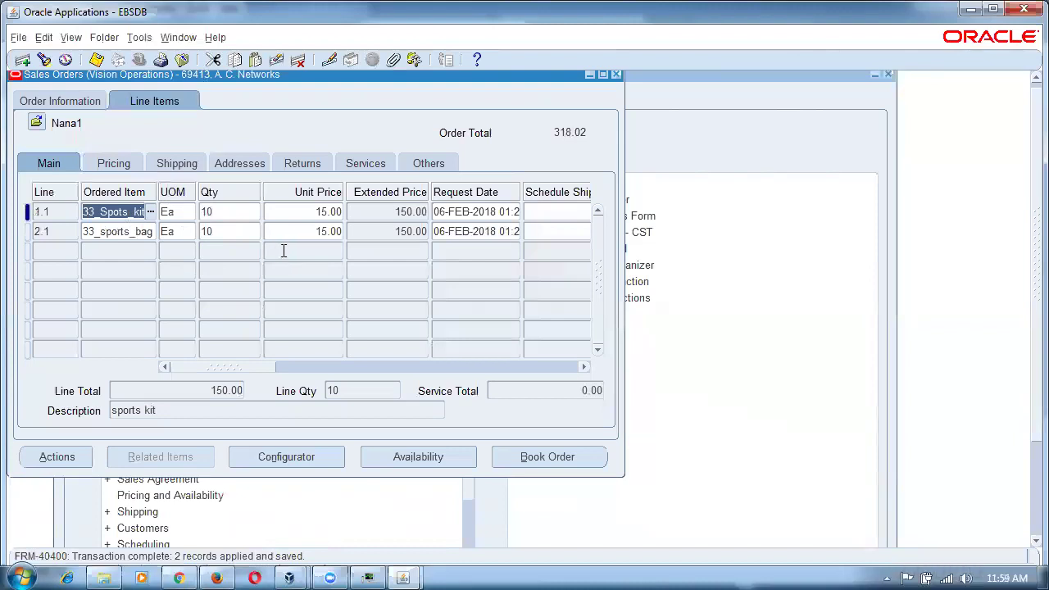
left_click(544, 458)
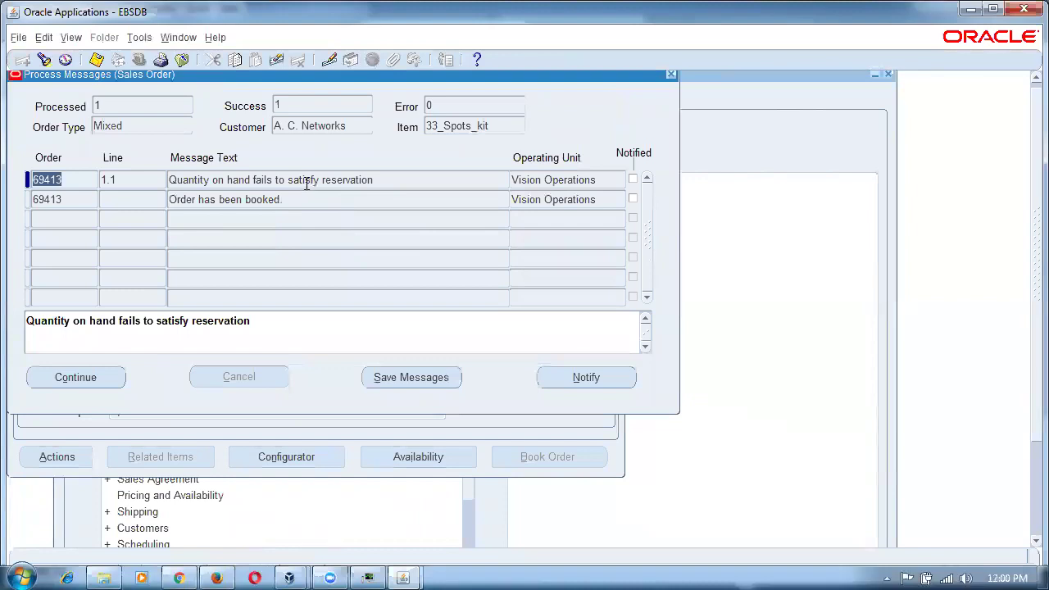
left_click(309, 182)
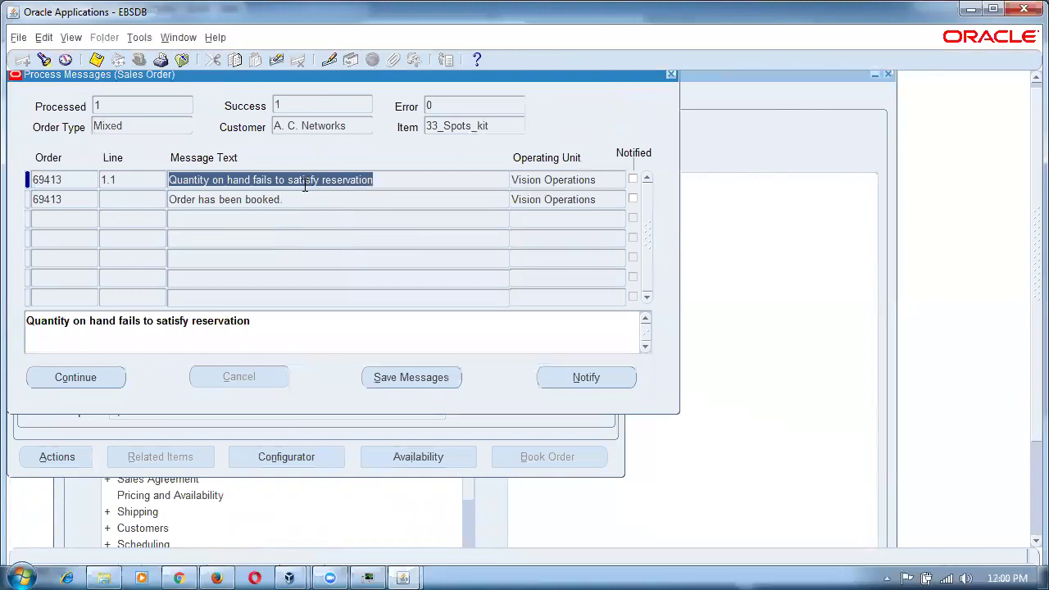
left_click(298, 199)
left_click(88, 373)
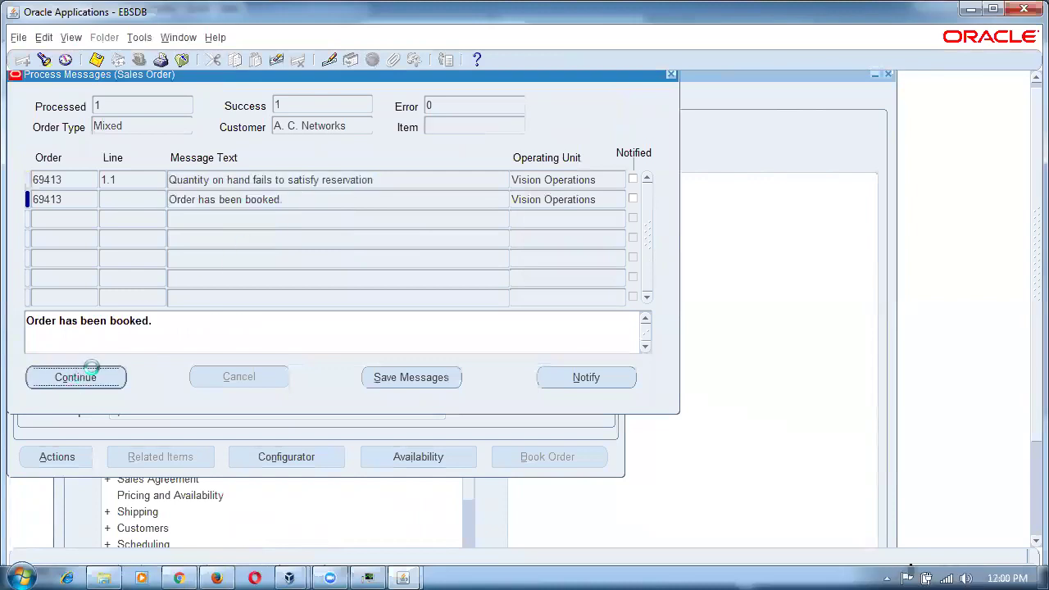
Return to the order's line items and check the status of the kit and bag lines.
left_click(179, 107)
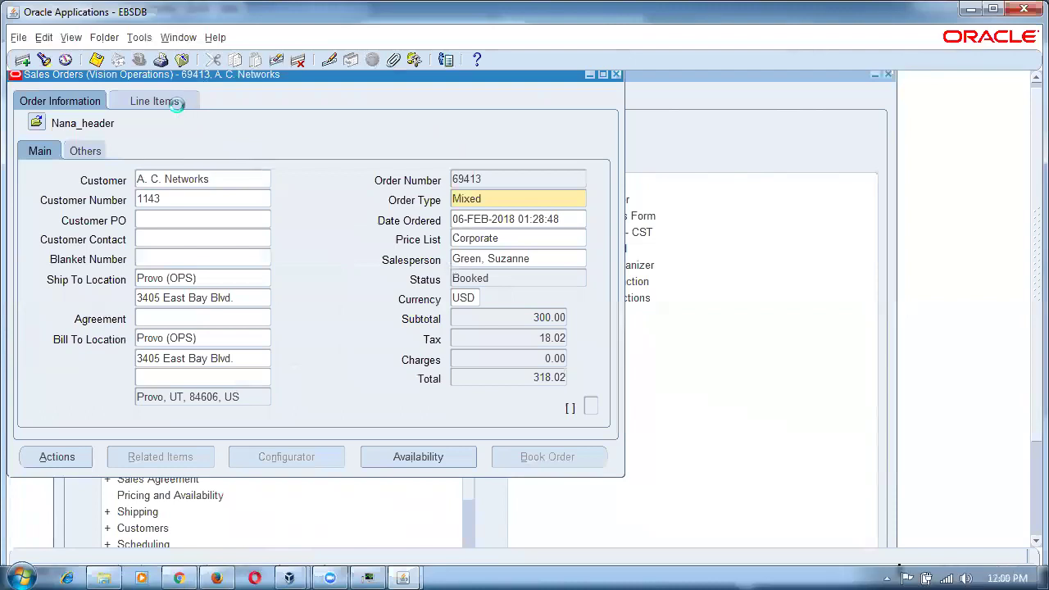
left_click_drag(229, 372, 259, 372)
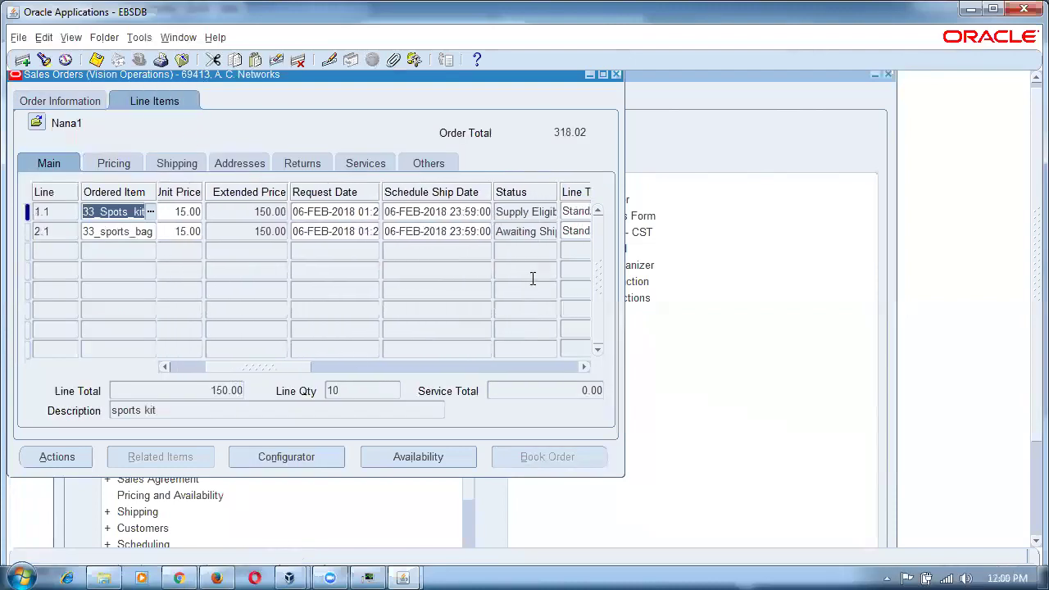
left_click(523, 212)
left_click(522, 232)
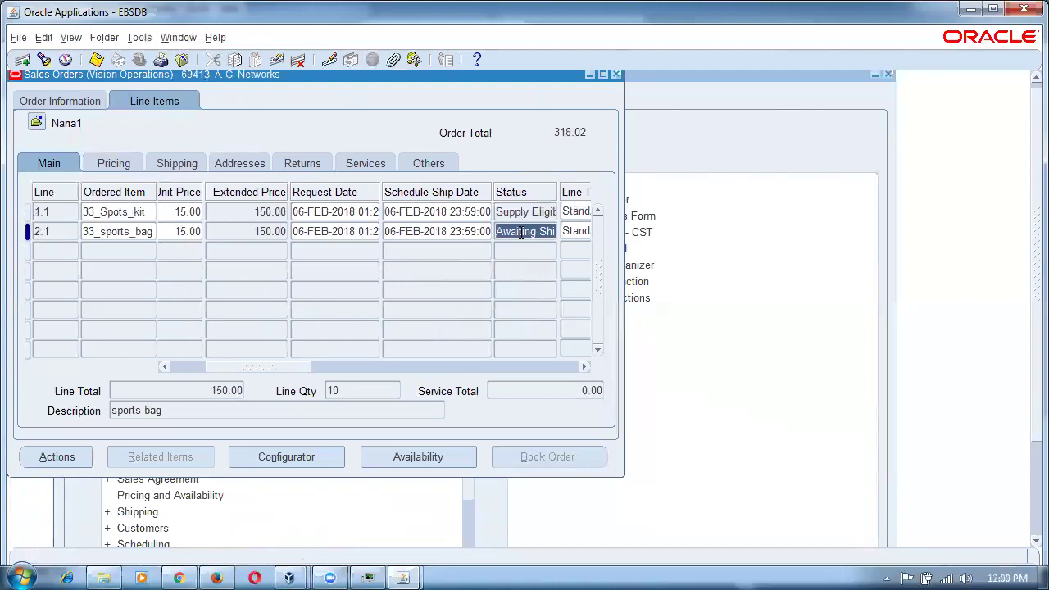
left_click(522, 213)
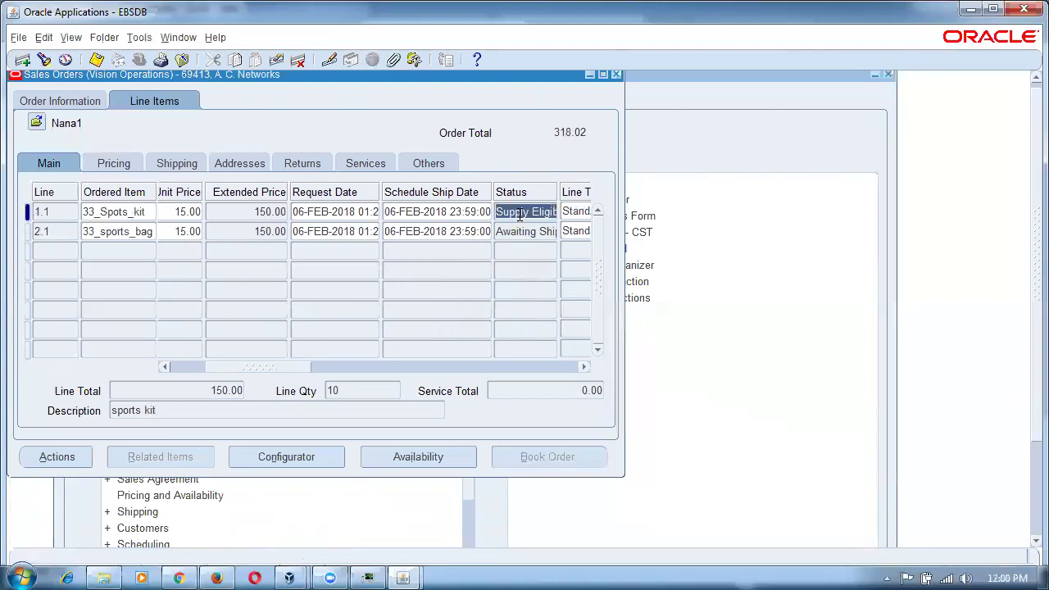
Progress the 33_Spots_kit order line through the Create Supply Order - Eligible activity.
left_click(115, 215)
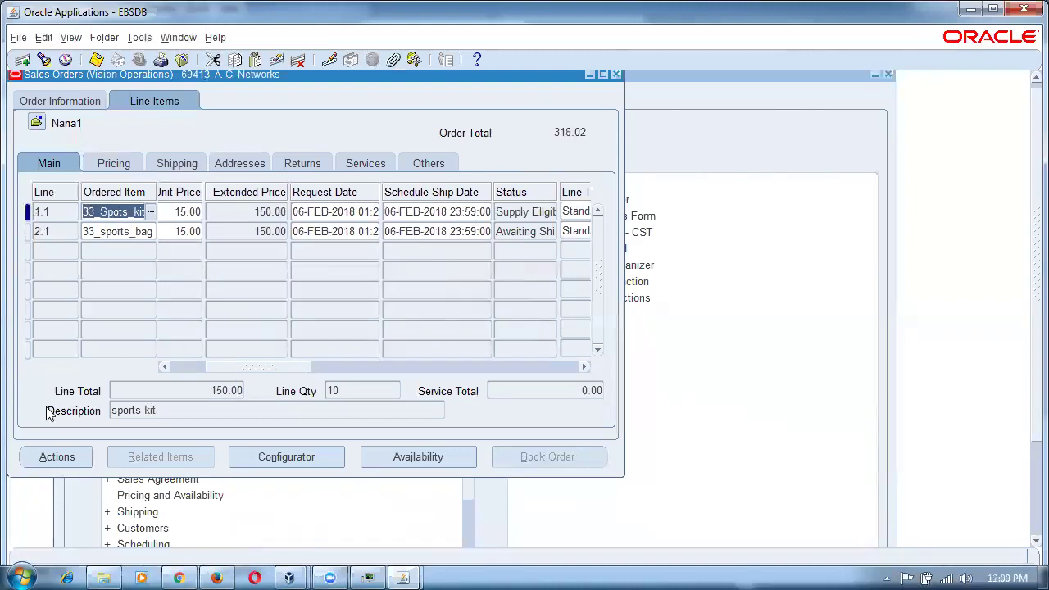
left_click(51, 456)
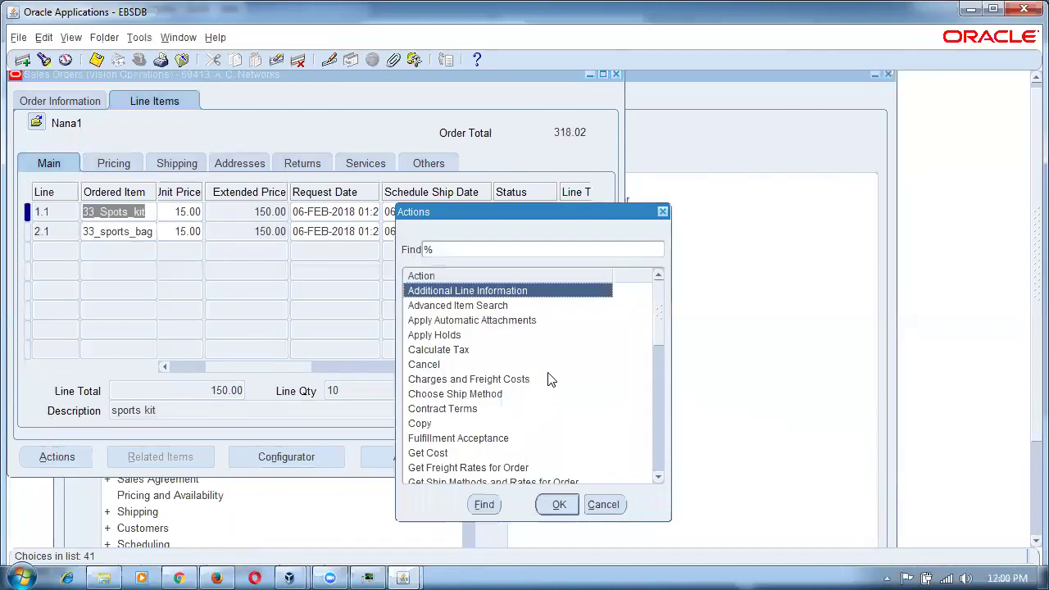
type("p")
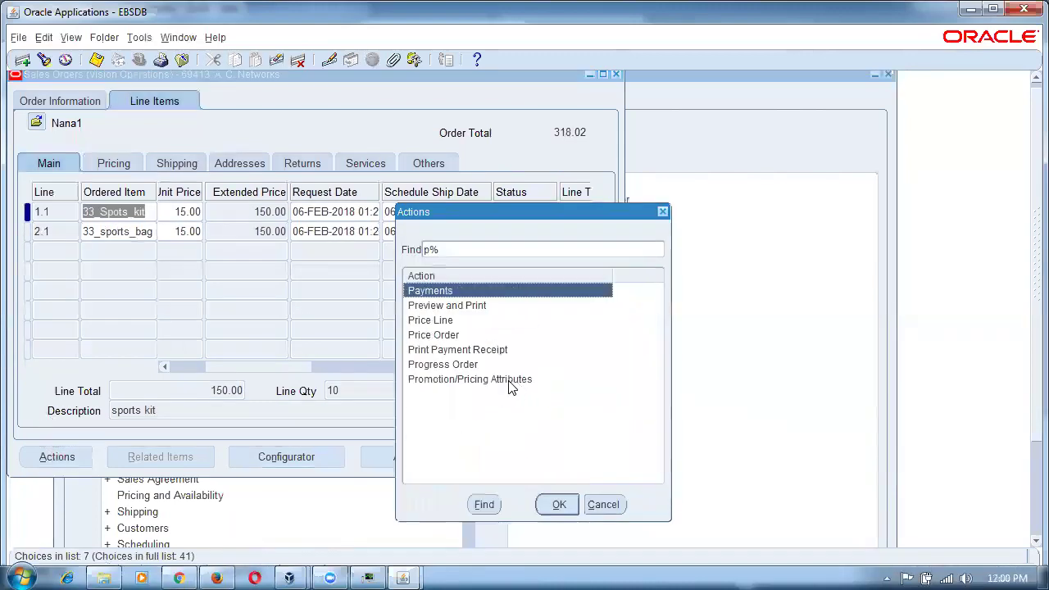
left_click(476, 365)
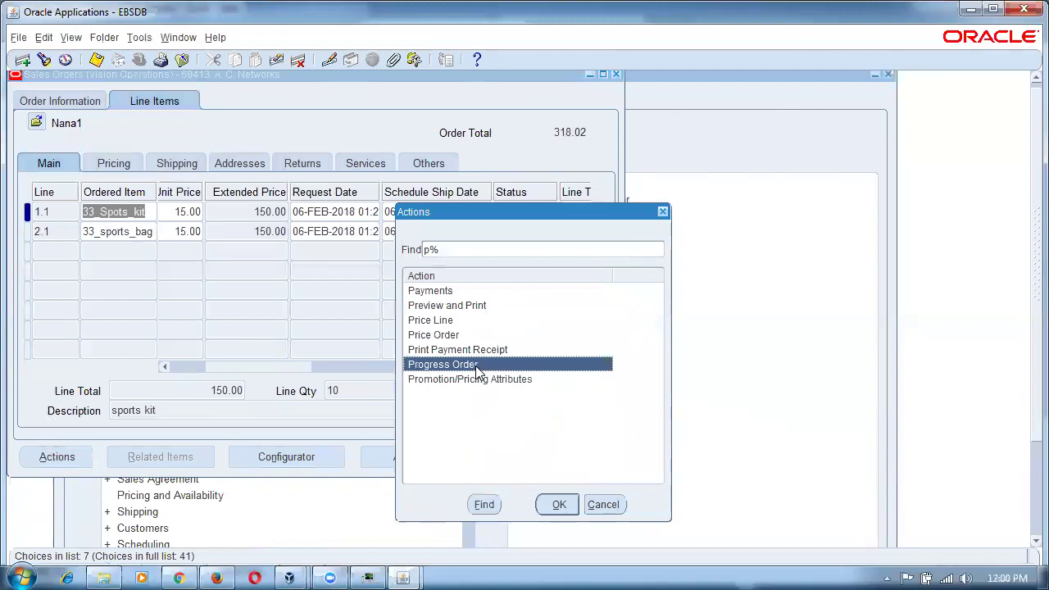
left_click(559, 504)
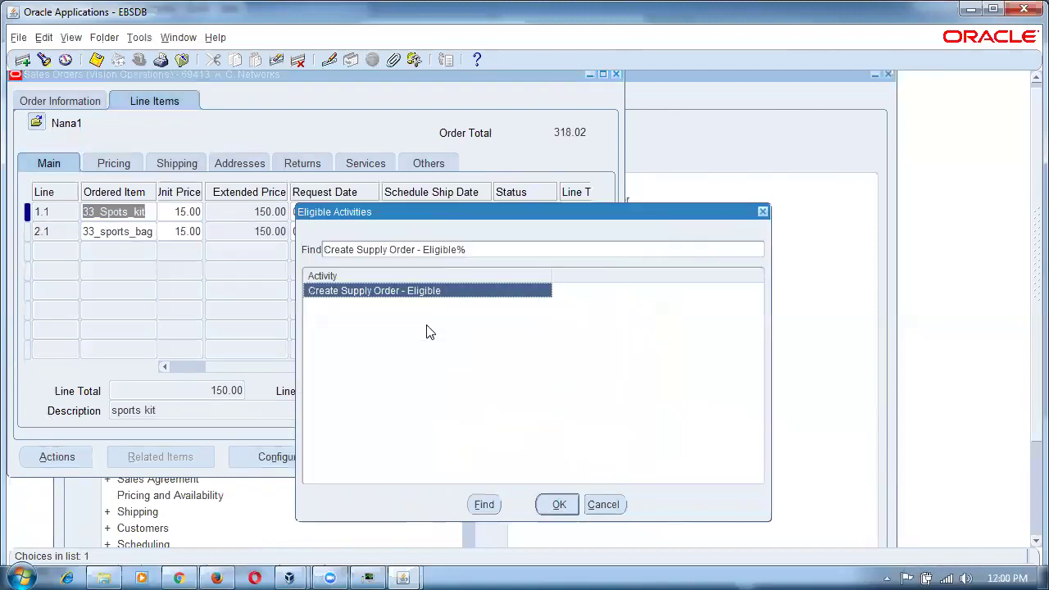
left_click(558, 504)
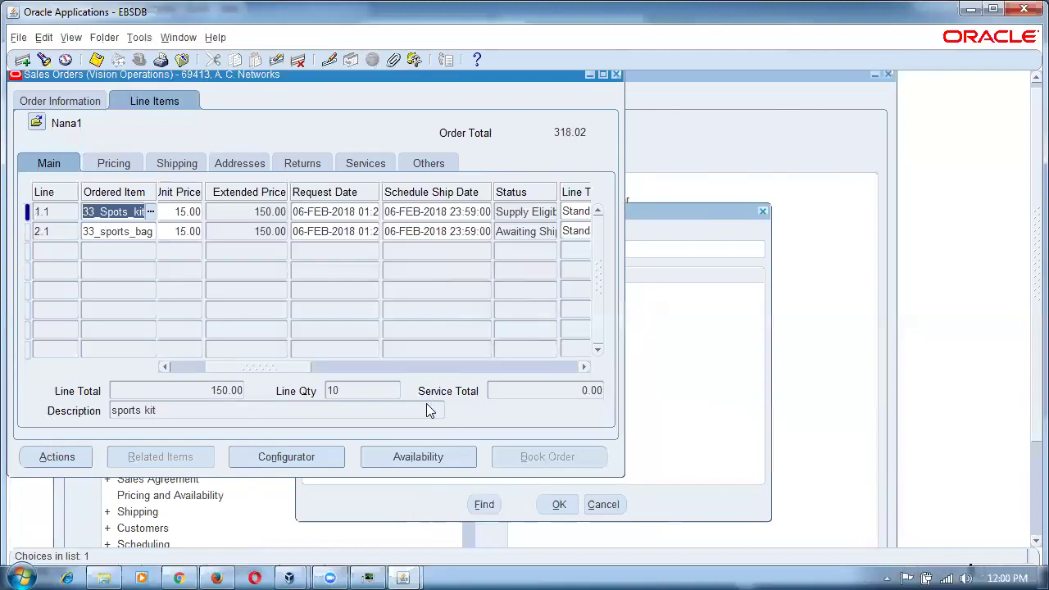
left_click(651, 414)
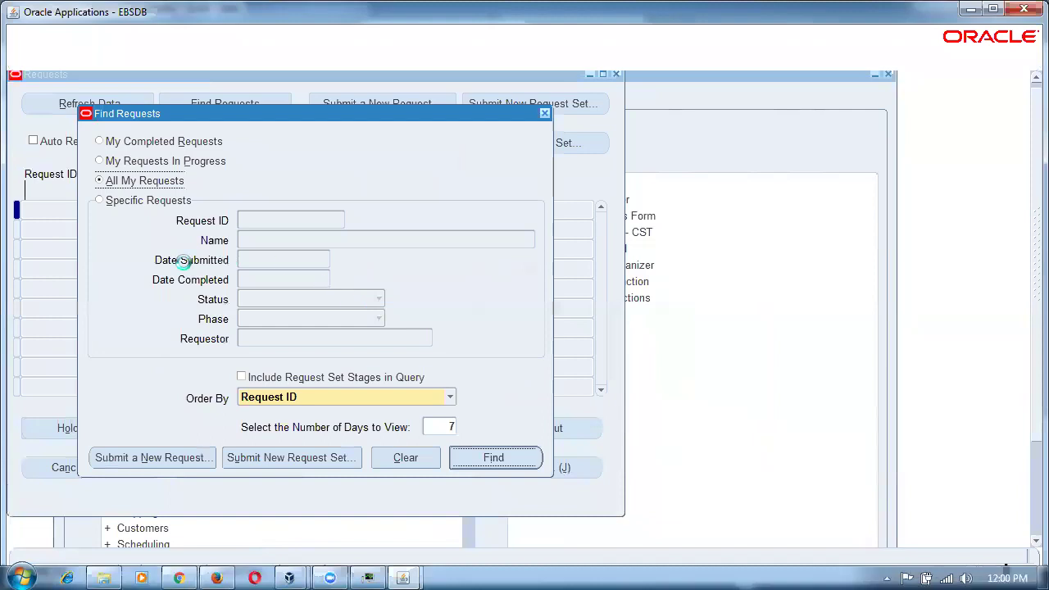
Find all own concurrent requests and refresh the list until the Assemble To Order Mass Load request completes.
key("Return")
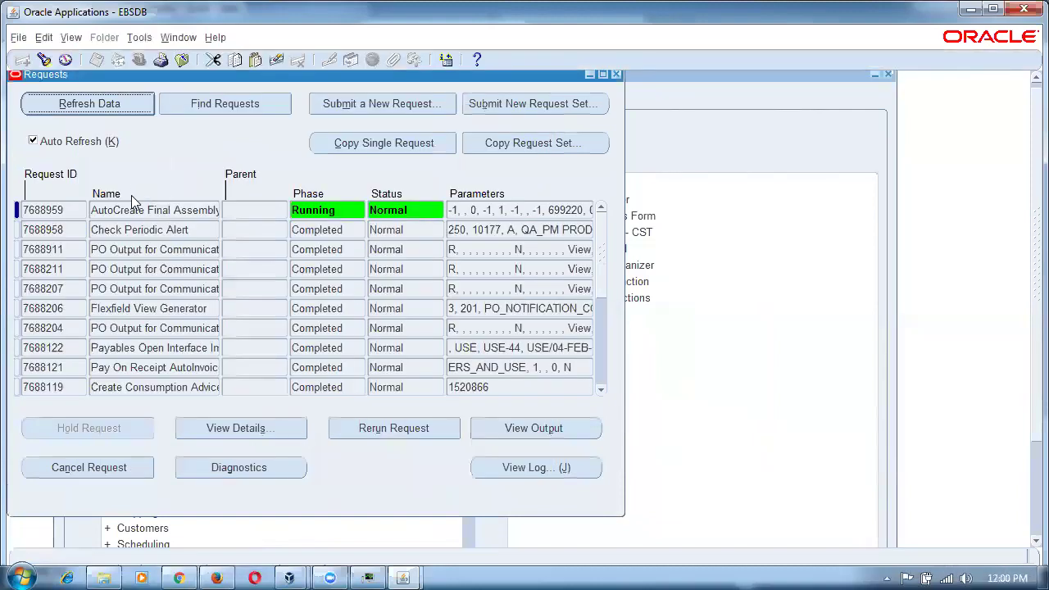
left_click(109, 112)
left_click(109, 112)
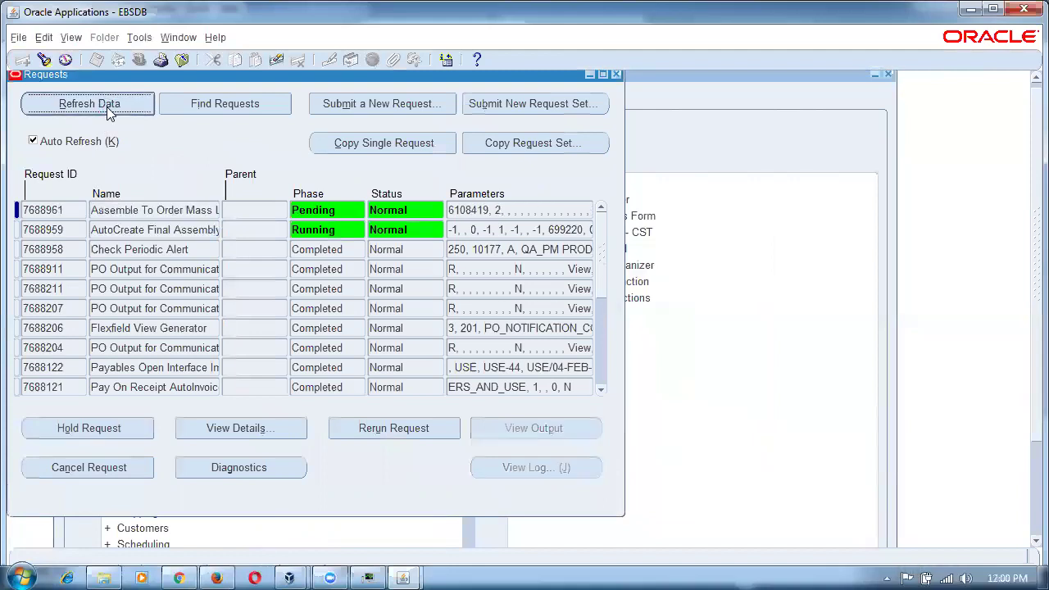
left_click(108, 111)
left_click(105, 108)
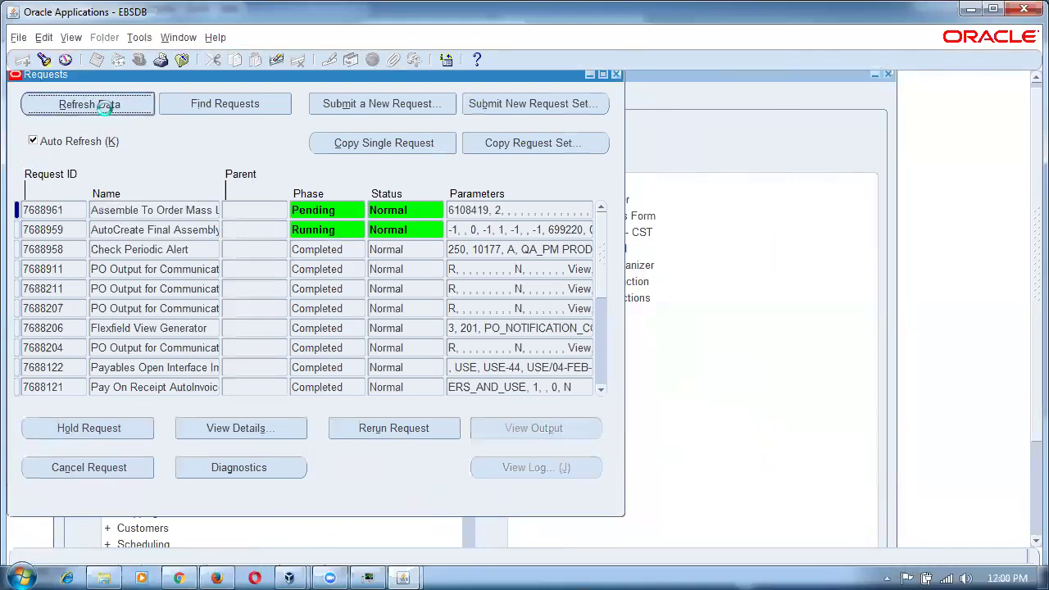
left_click(109, 109)
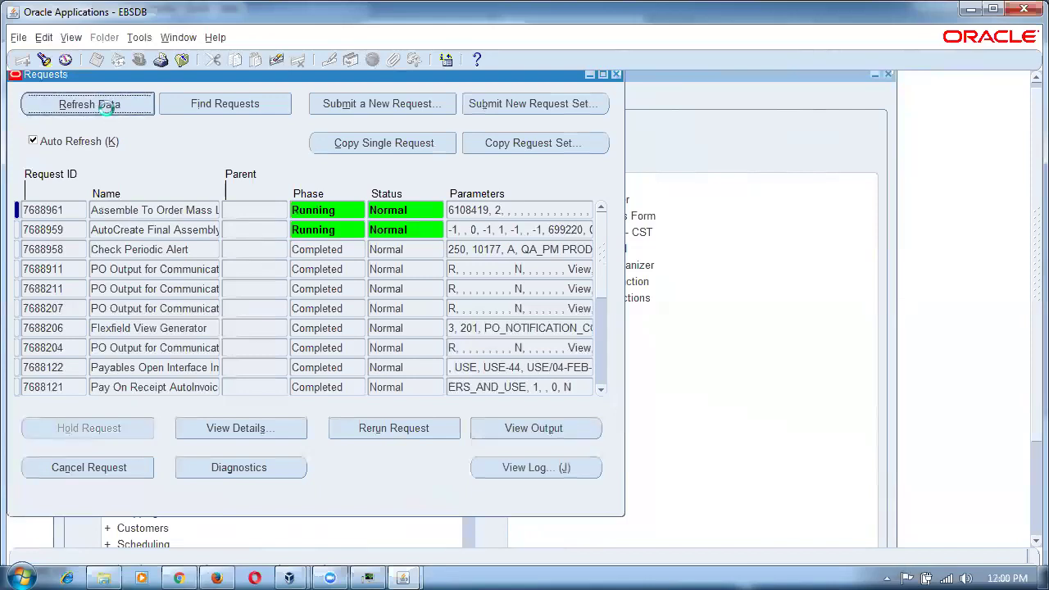
left_click(109, 109)
left_click(108, 108)
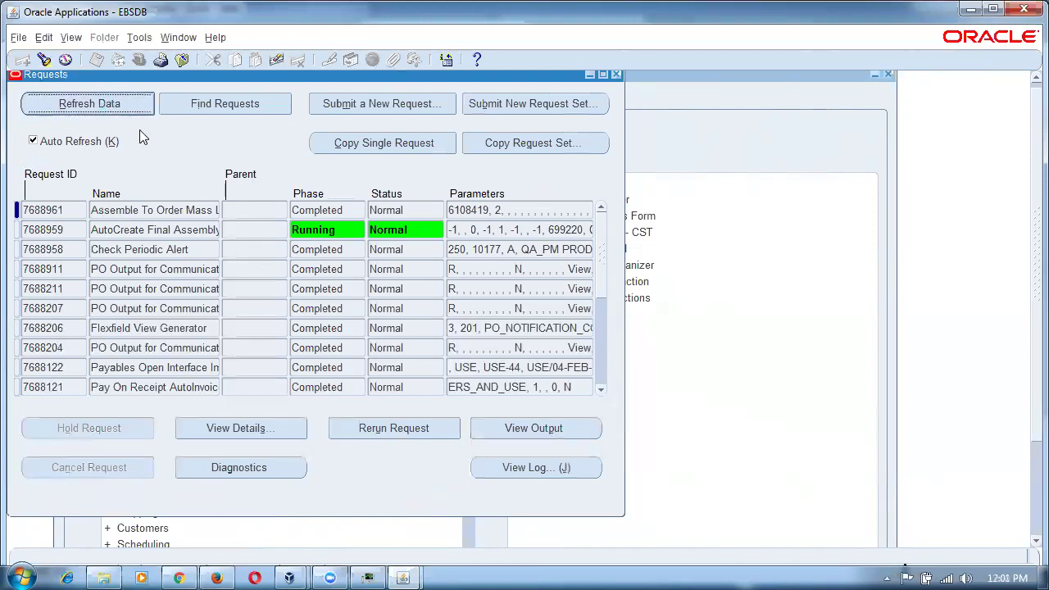
Open the Assemble To Order Mass Load report output, copy the kit's job number and close the report.
left_click(157, 210)
left_click(542, 418)
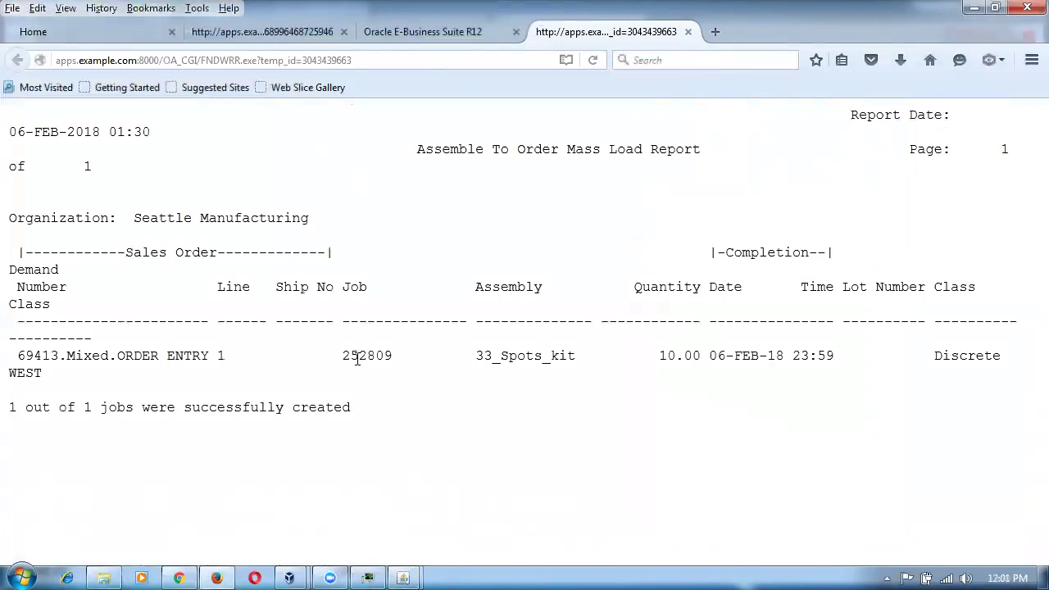
left_click_drag(344, 357, 393, 358)
key("ctrl+c")
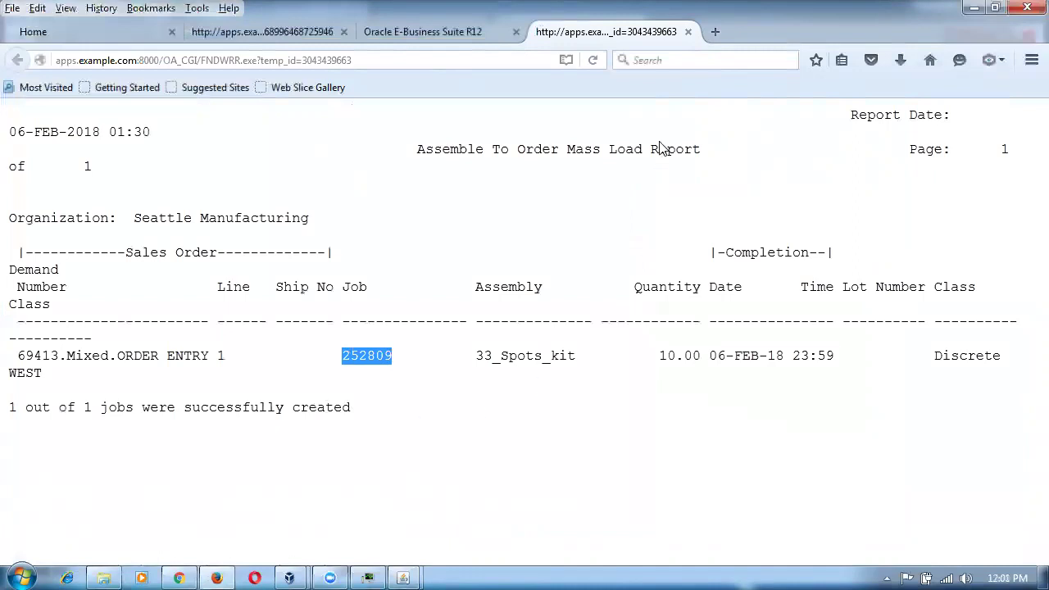
left_click(688, 31)
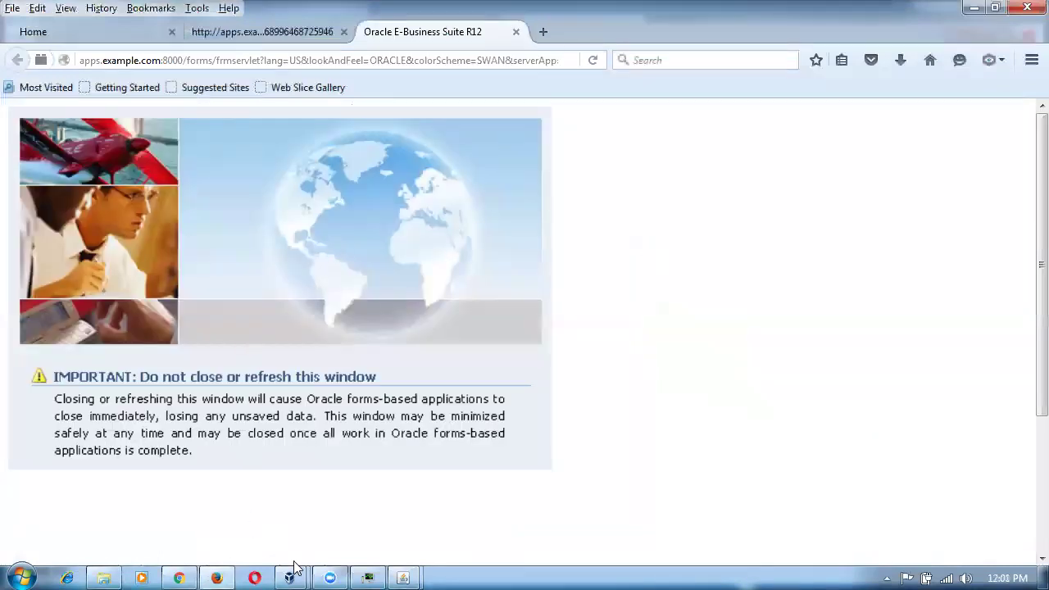
Switch back to the Oracle Applications sales order and check the full status of the 33_Spots_kit line.
mouse_move(409, 574)
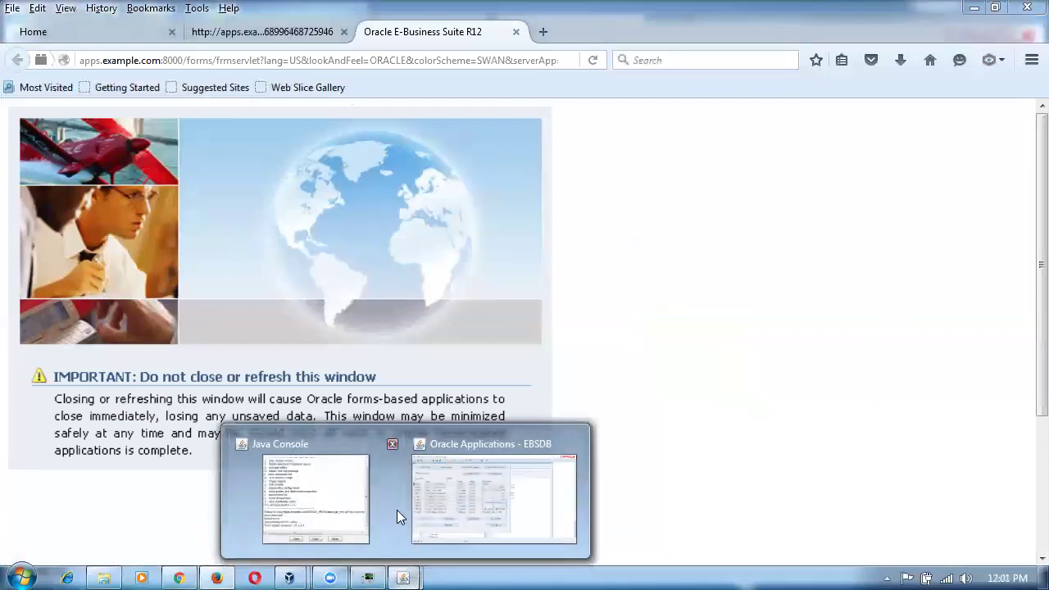
left_click(352, 487)
left_click(247, 308)
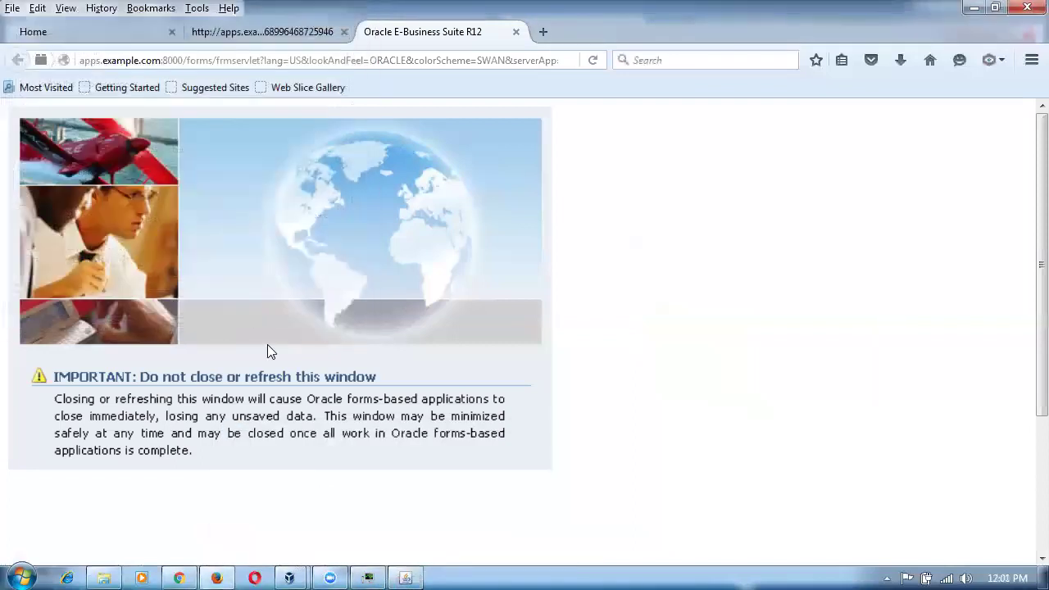
left_click(402, 577)
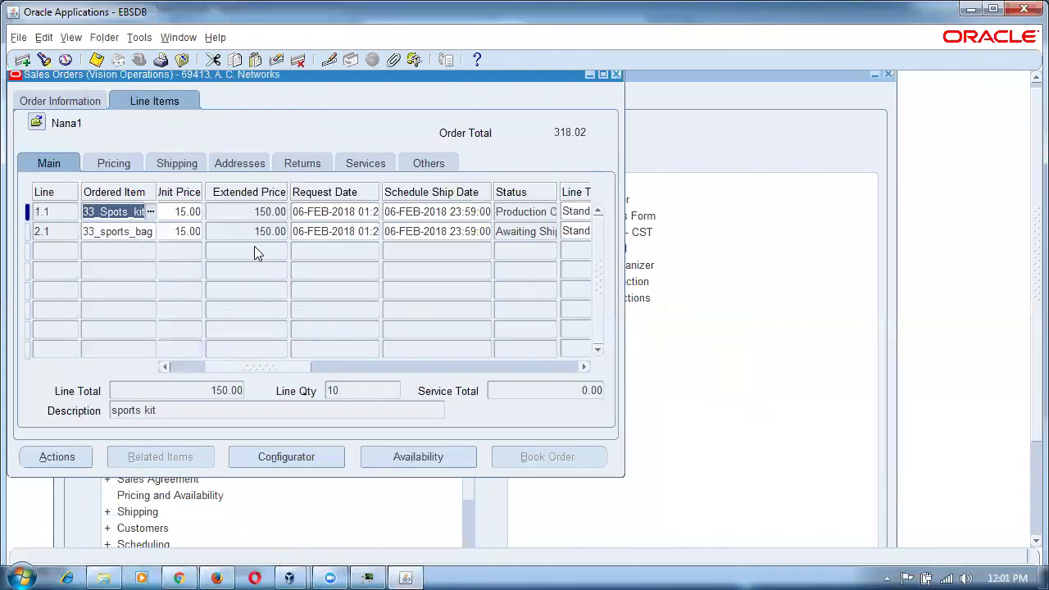
left_click(529, 213)
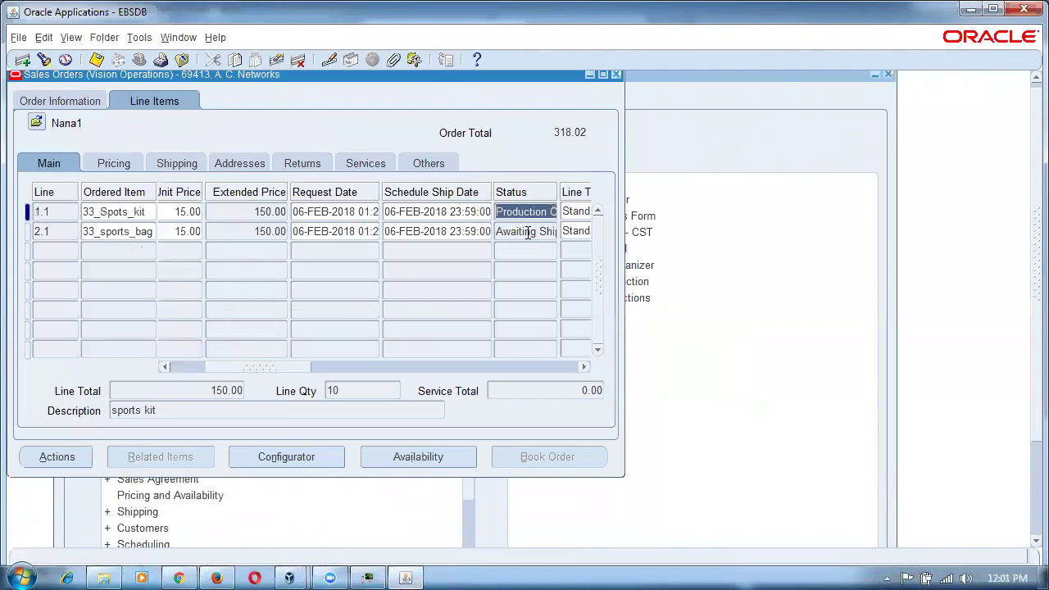
key("End")
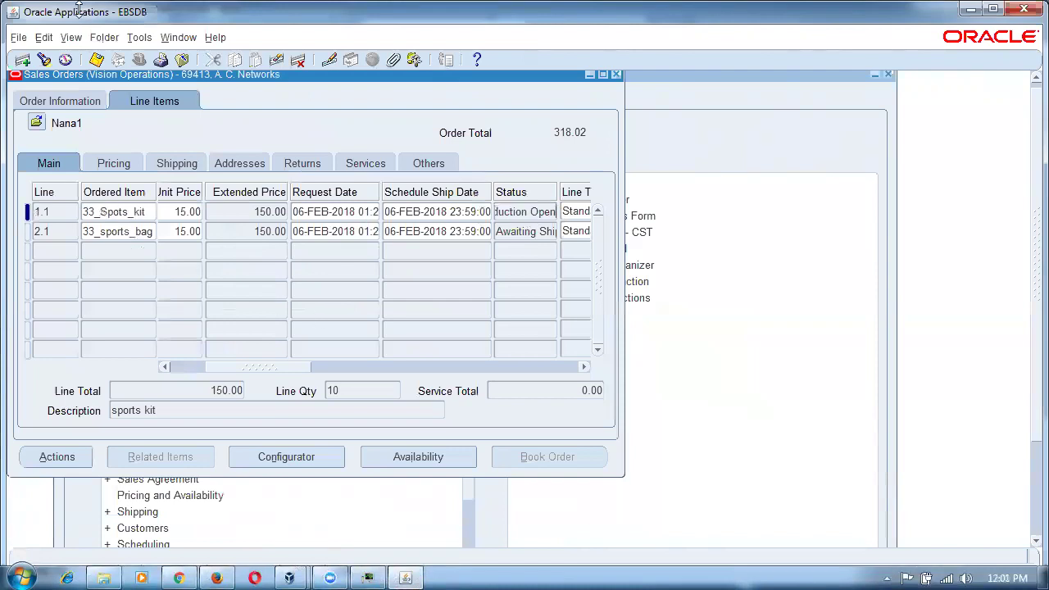
Bring up the Navigator and collapse the whole function list.
left_click(179, 37)
left_click(210, 120)
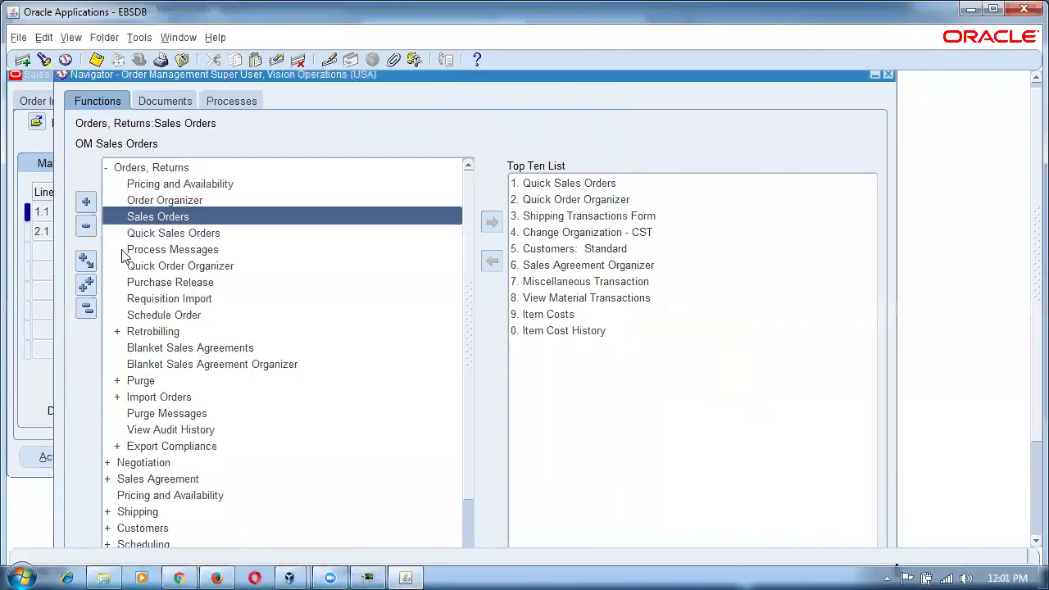
left_click(86, 308)
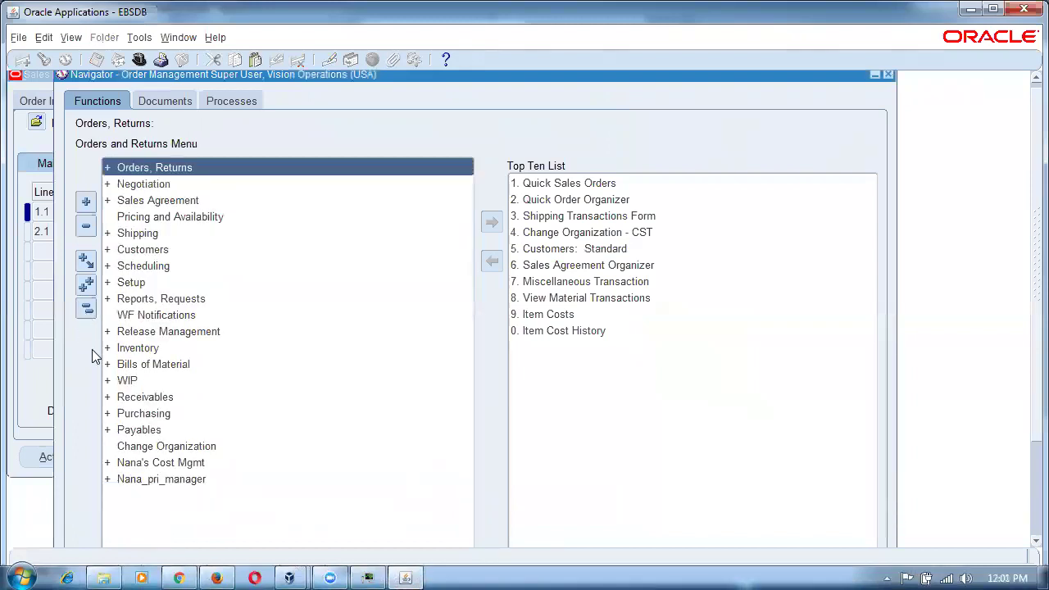
Open the WIP Completion Transactions form for the Seattle Manufacturing organization (M1).
double_click(125, 380)
double_click(189, 415)
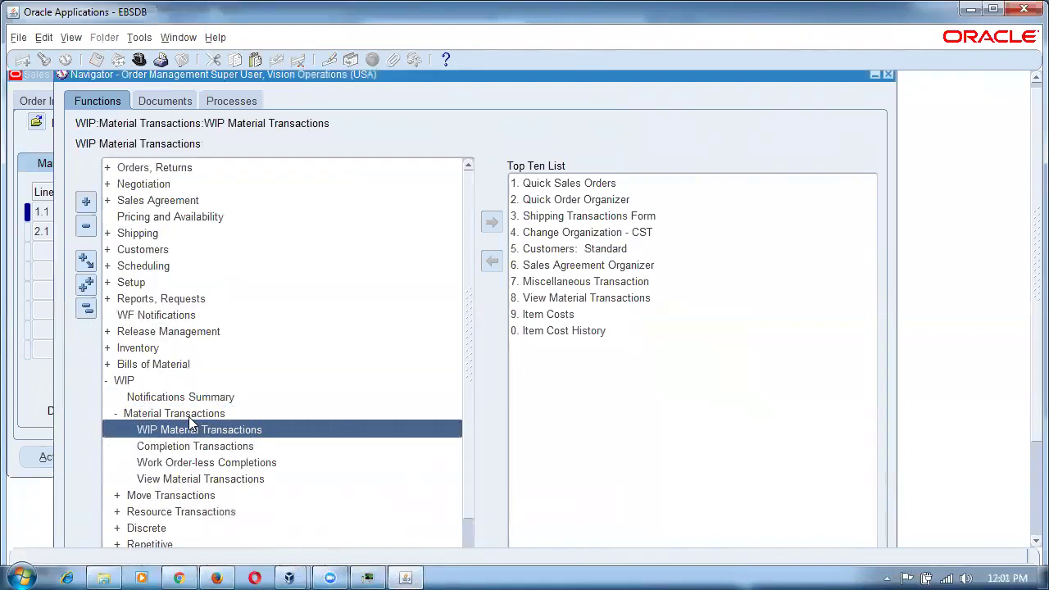
double_click(236, 446)
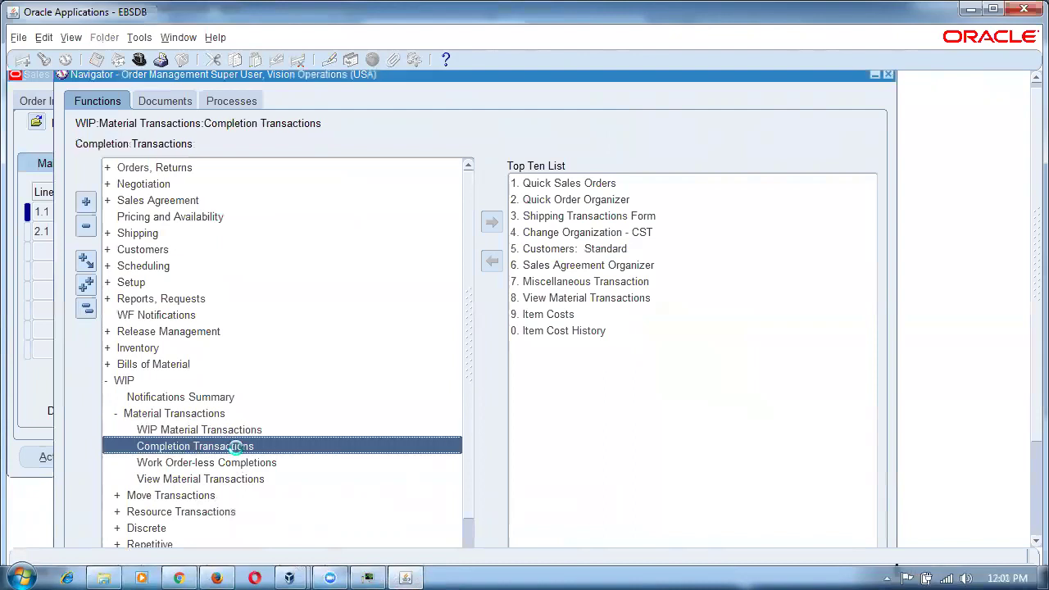
type("M")
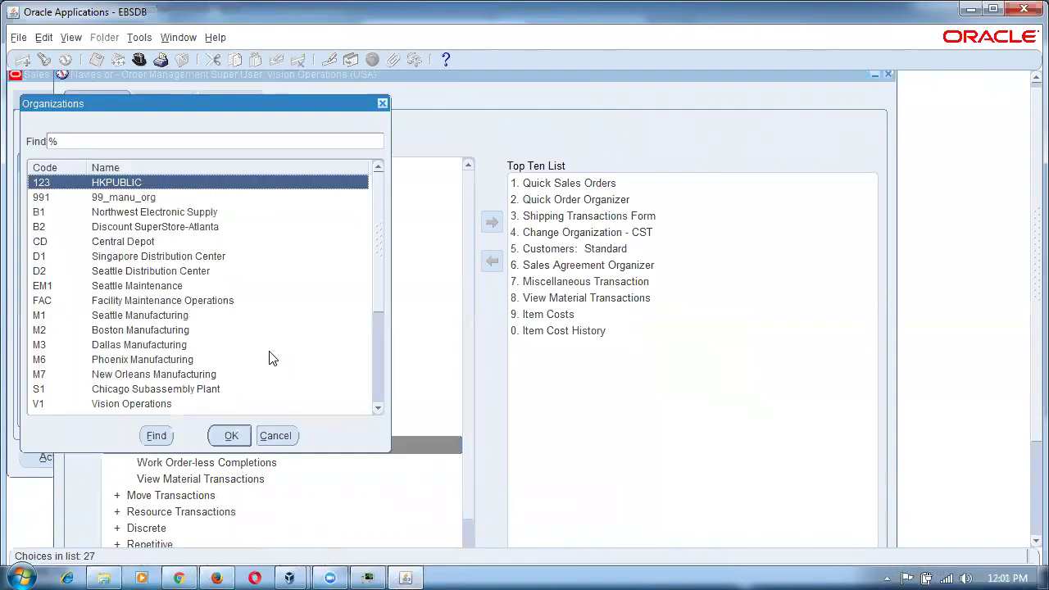
key("Return")
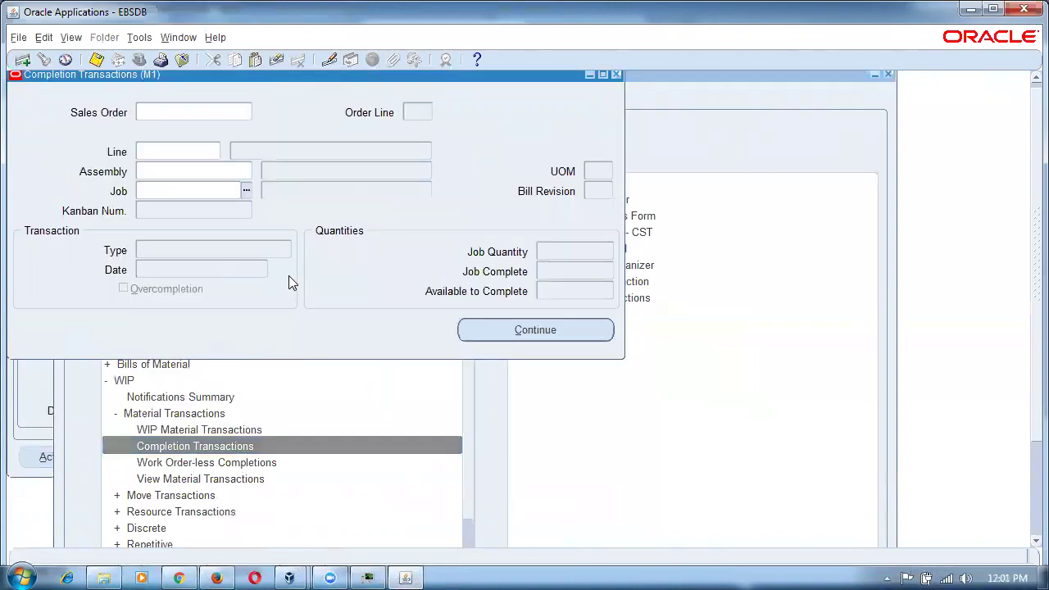
Try to load the copied job 252809 for completion and close the form without saving.
key("ctrl+v")
key("Tab")
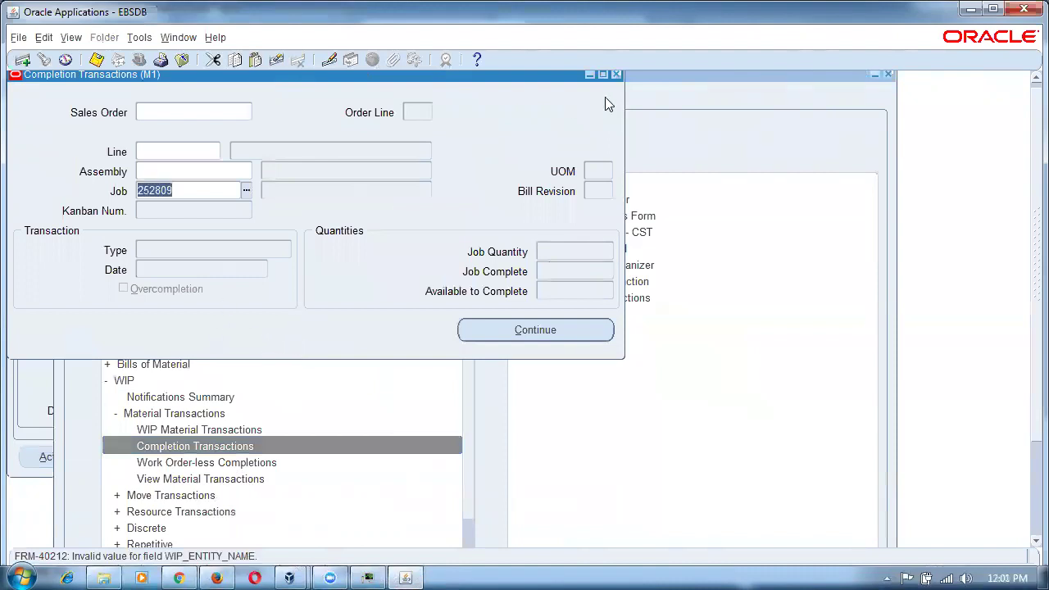
left_click(617, 74)
left_click(535, 353)
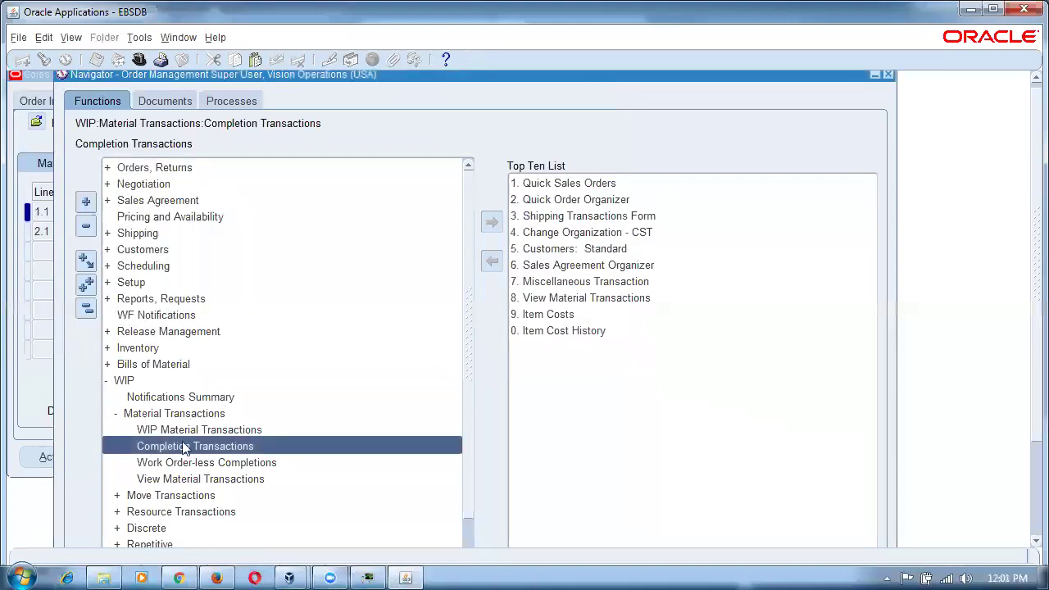
Open the WIP Discrete Jobs function and find job 252809.
double_click(151, 529)
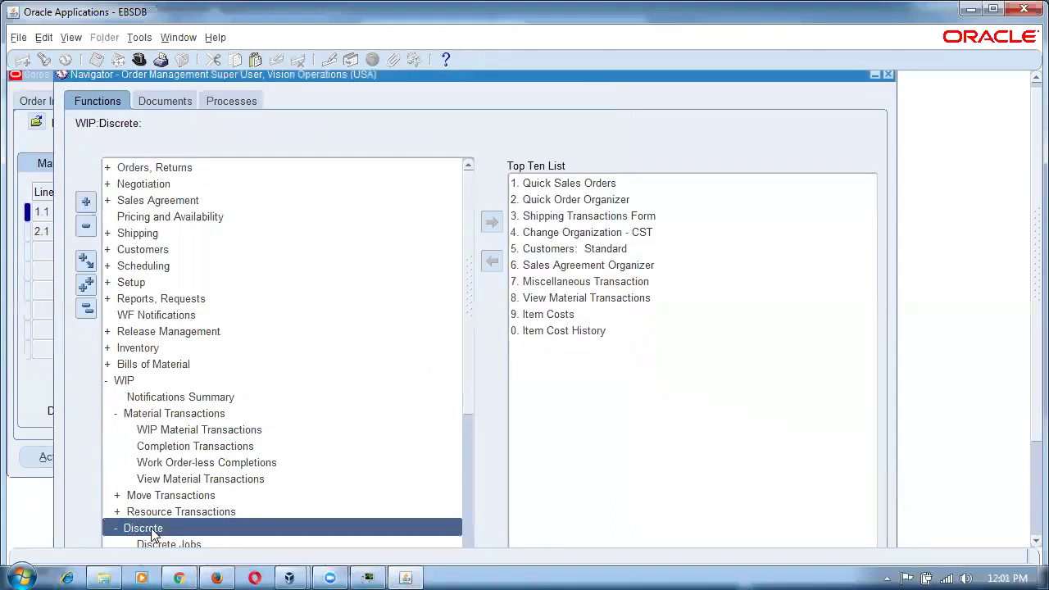
scroll(470, 392, "down", 3)
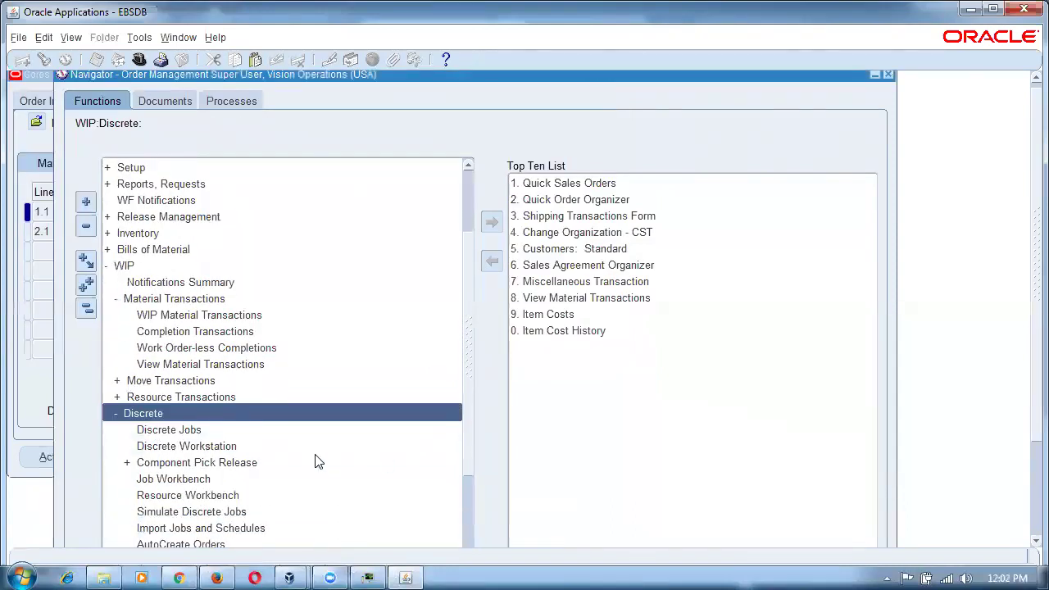
double_click(227, 430)
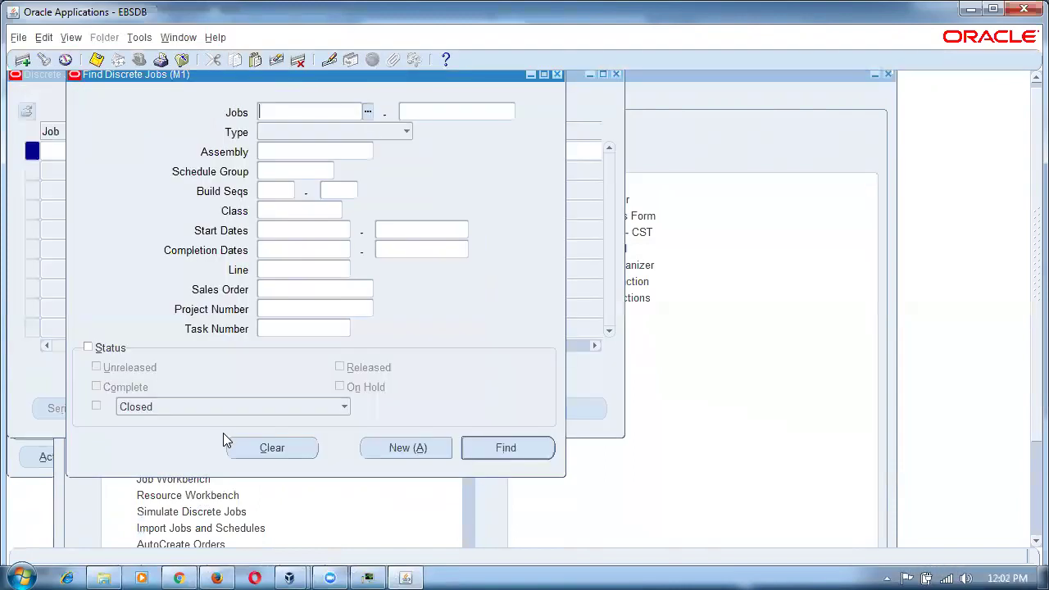
type("252809")
key("Tab")
left_click(494, 447)
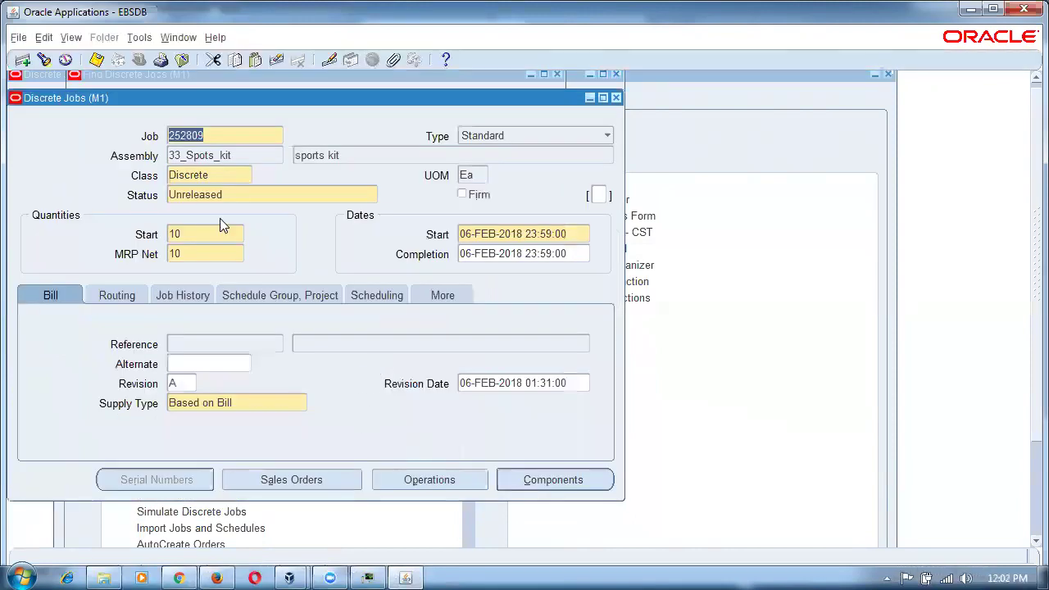
Set the status of job 252809 to Released and save the job.
left_click(236, 195)
type("Re")
key("Tab")
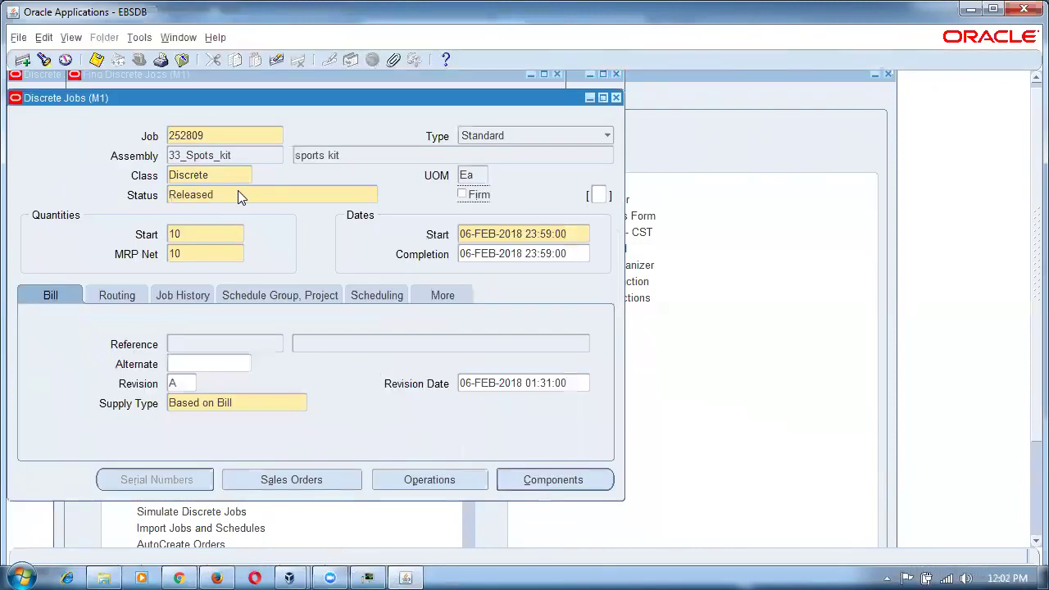
key("ctrl+s")
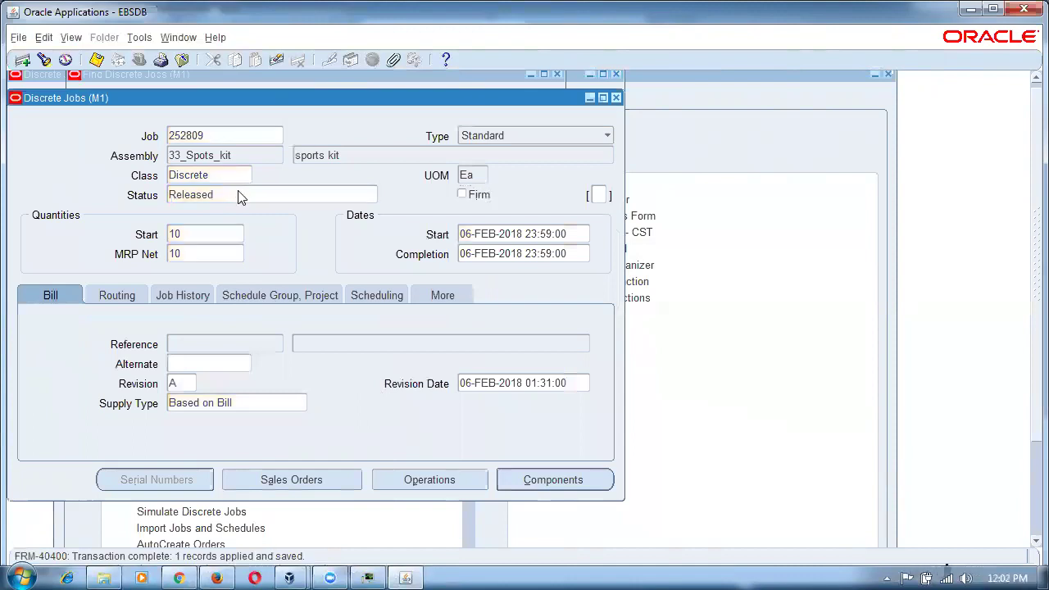
Set the job's completion subinventory in its routing details to Stores, save, and close the discrete job windows.
left_click(123, 297)
left_click(191, 423)
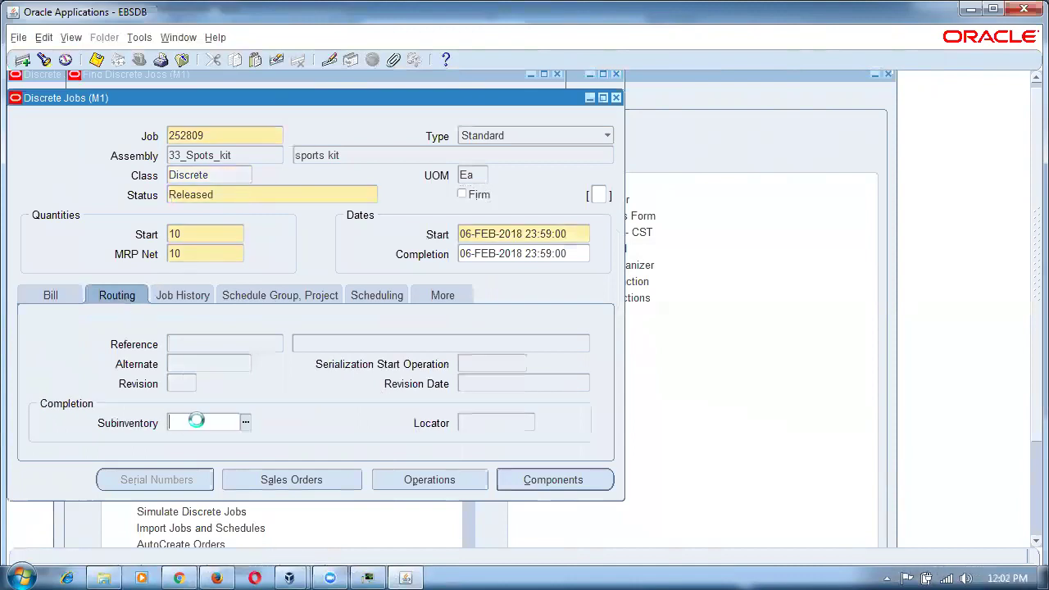
type("stores")
key("Tab")
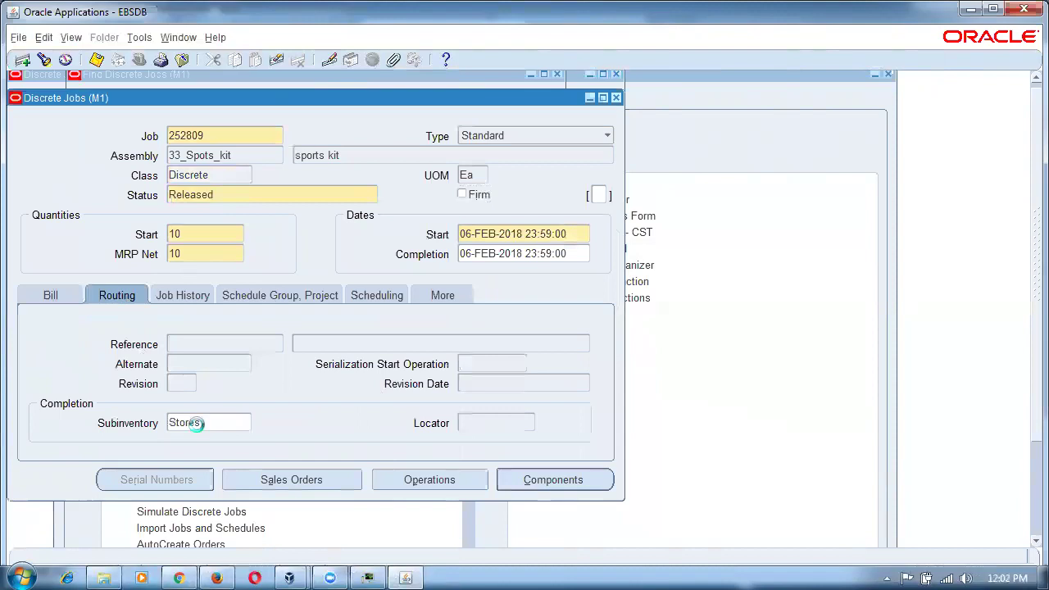
key("ctrl+s")
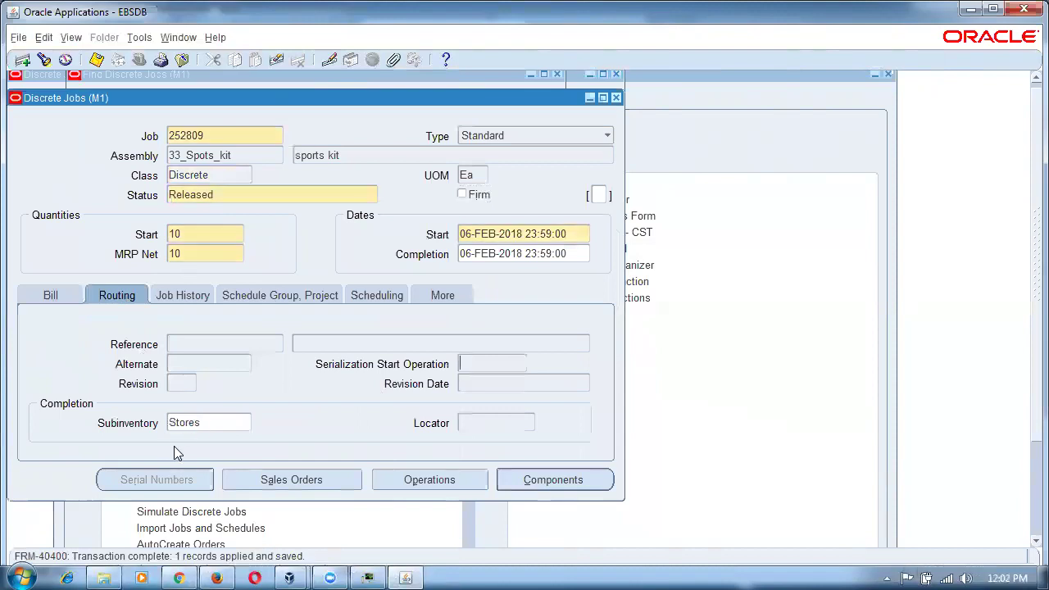
double_click(204, 429)
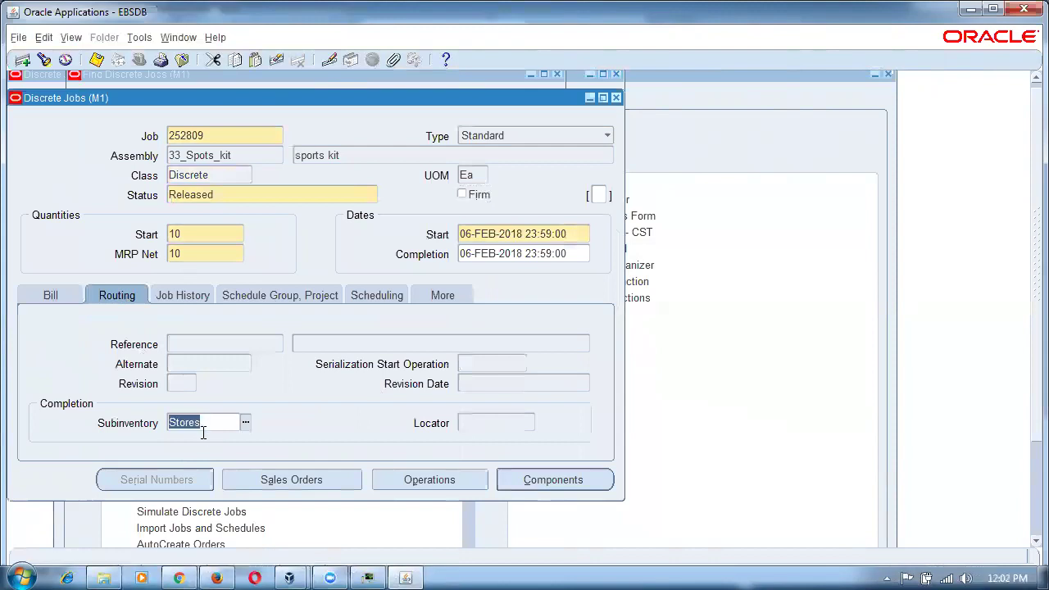
left_click(616, 97)
left_click(616, 87)
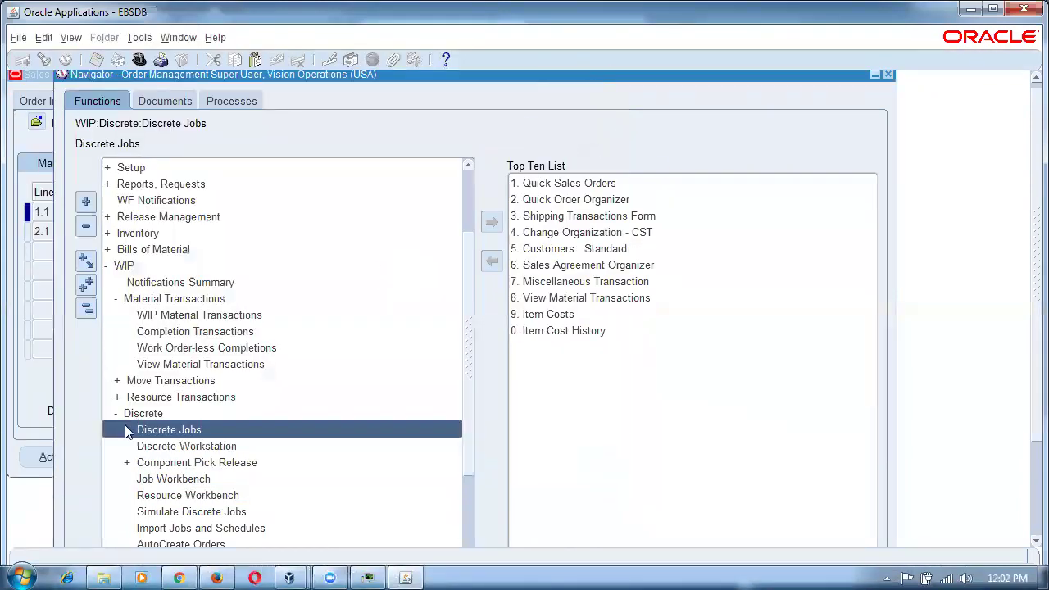
Start a WIP Completion transaction for job 252809 of the 33_Spots_kit assembly.
double_click(199, 331)
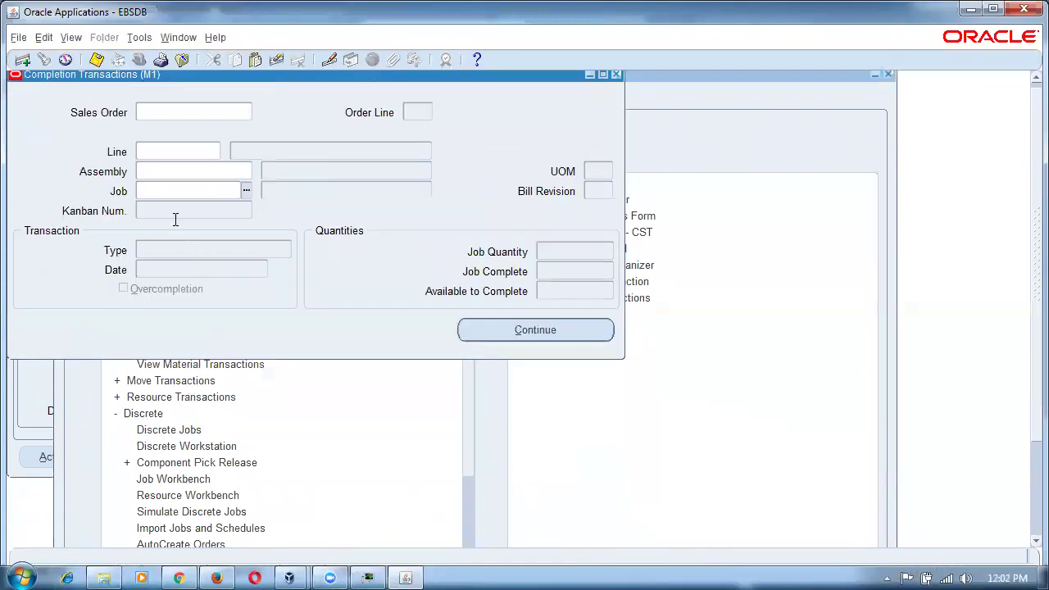
type("252809")
key("Tab")
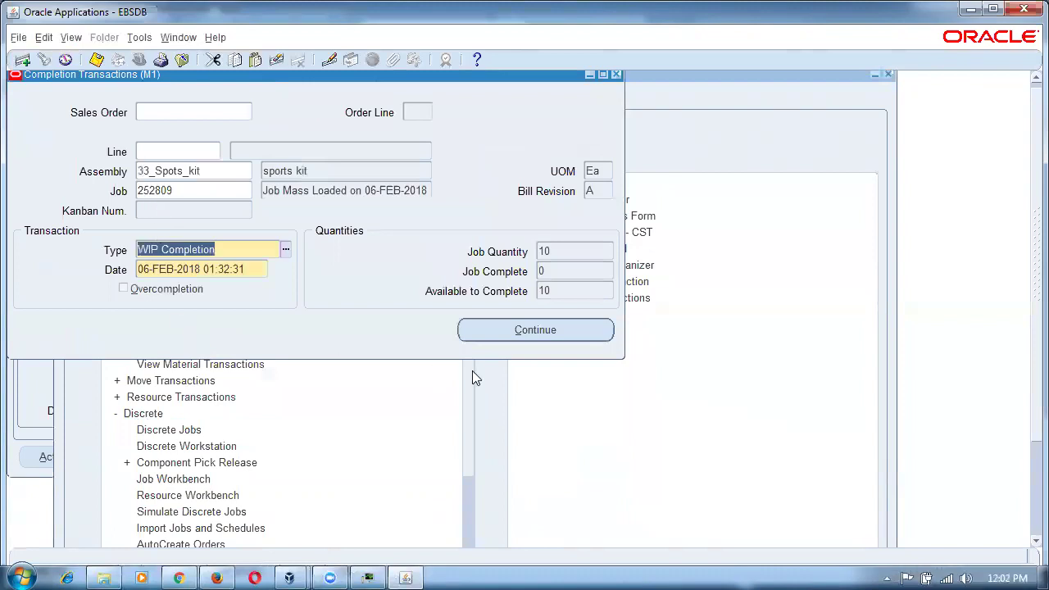
left_click(535, 329)
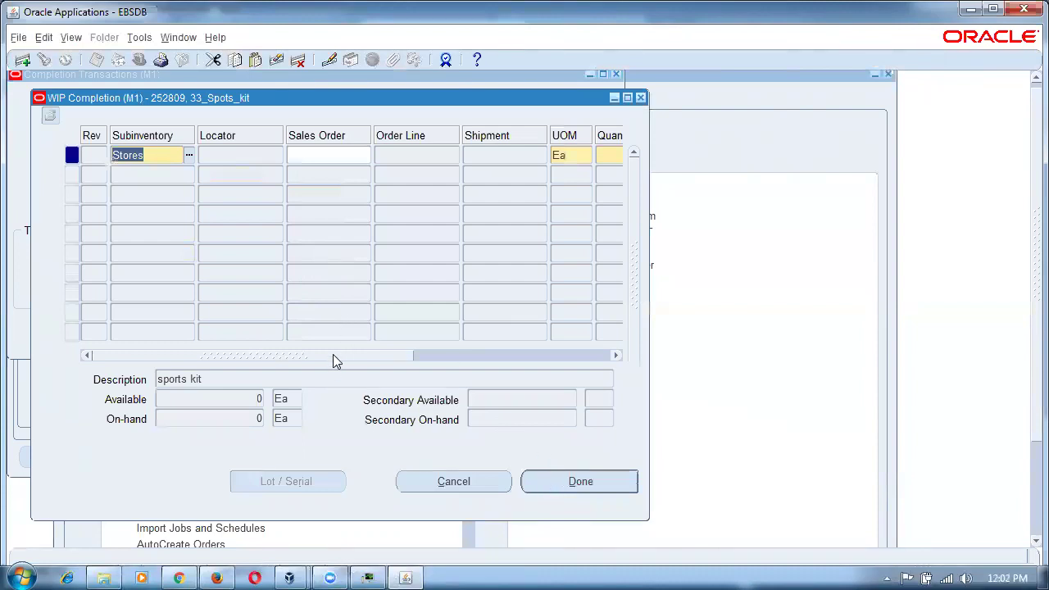
Fill in the completion quantity for the kit in the Stores subinventory, process the completion and close the form.
left_click_drag(333, 355, 446, 352)
left_click(448, 157)
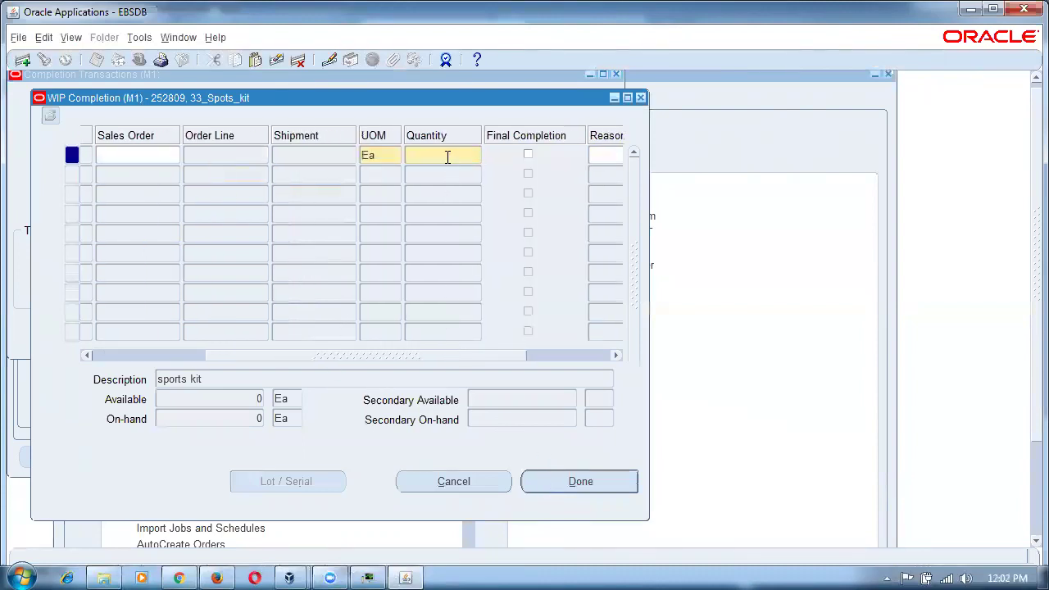
key("Tab")
left_click(611, 482)
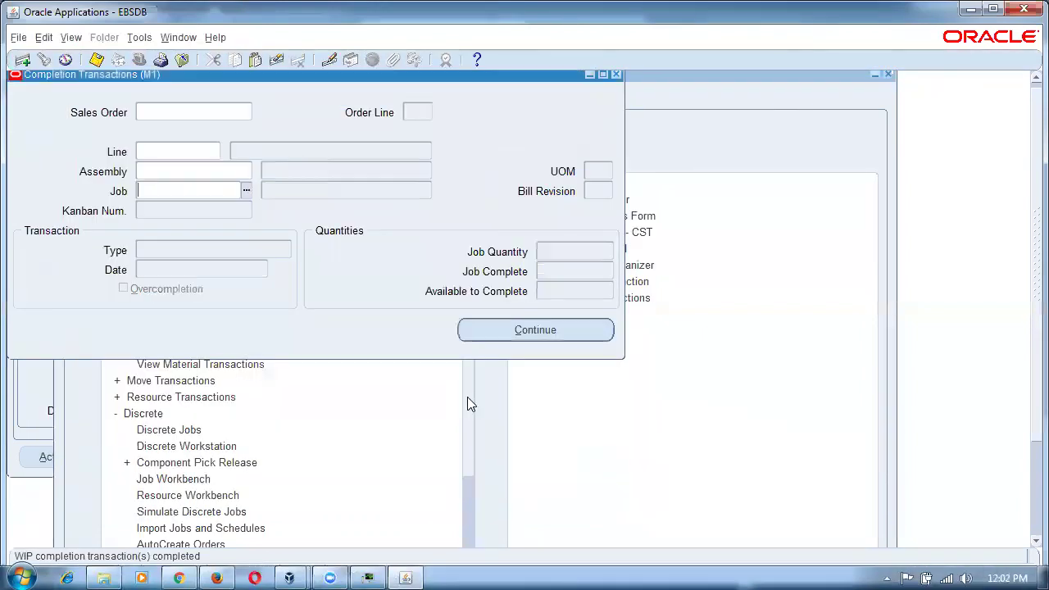
left_click(616, 76)
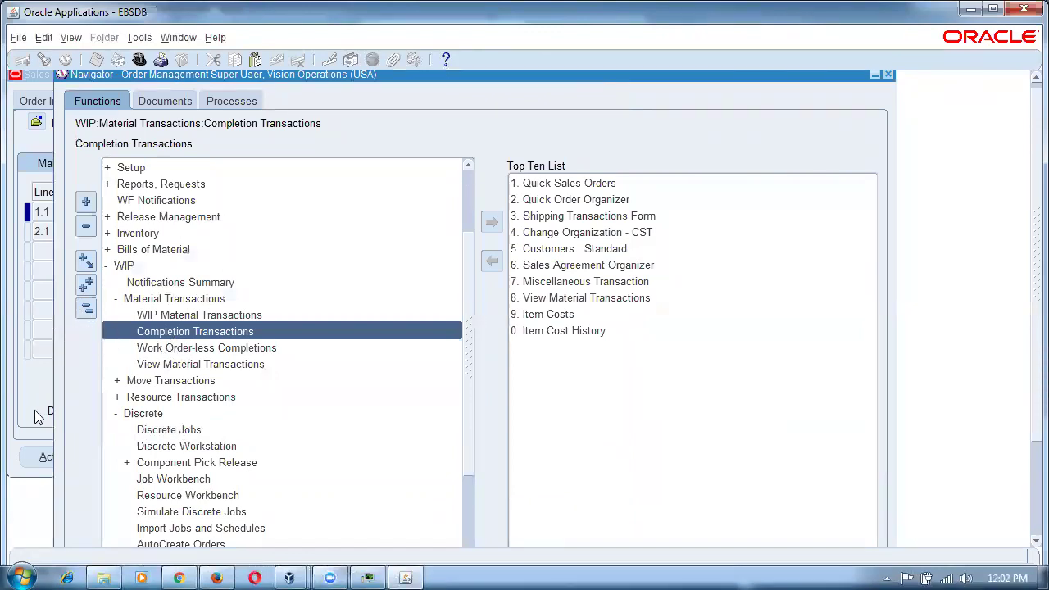
Return to the sales order and check the status of the 33_Spots_kit line.
left_click(35, 415)
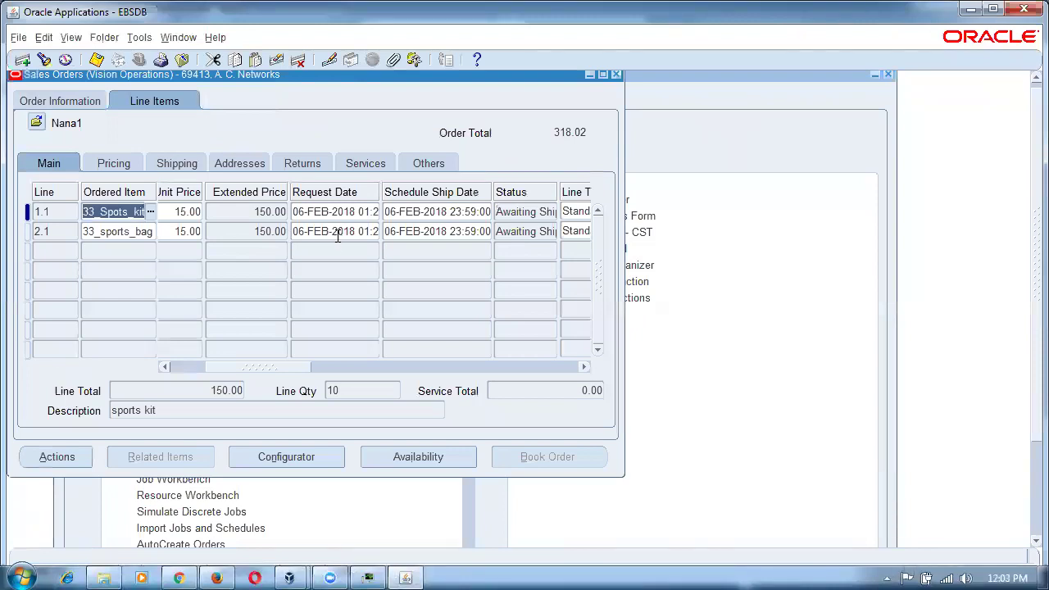
left_click(520, 213)
Open the Inventory on-hand quantity query and enter item 33_Spots_kit for organization M1.
left_click(178, 37)
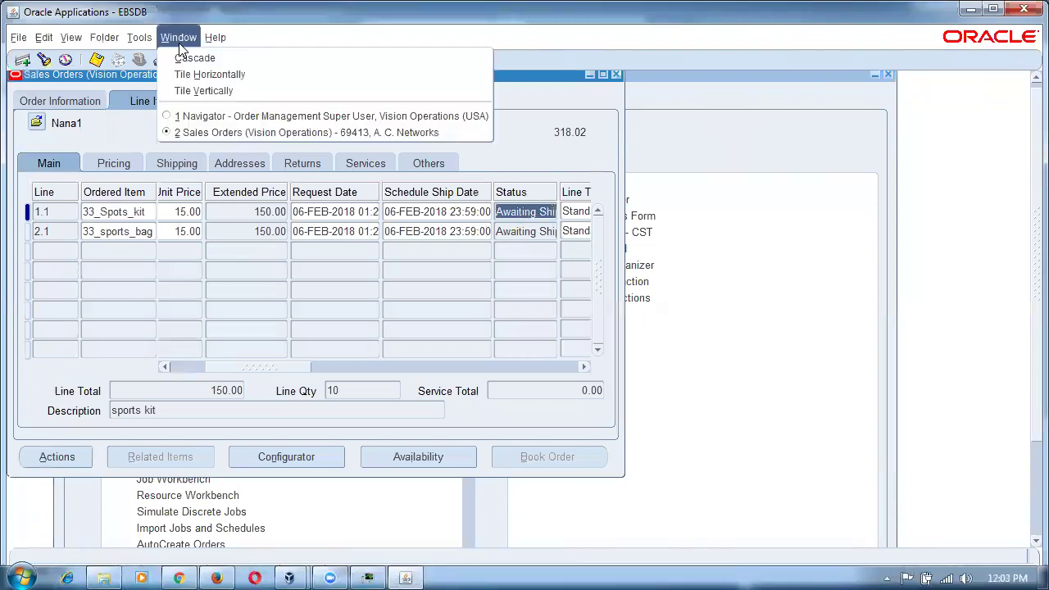
left_click(217, 110)
left_click(86, 310)
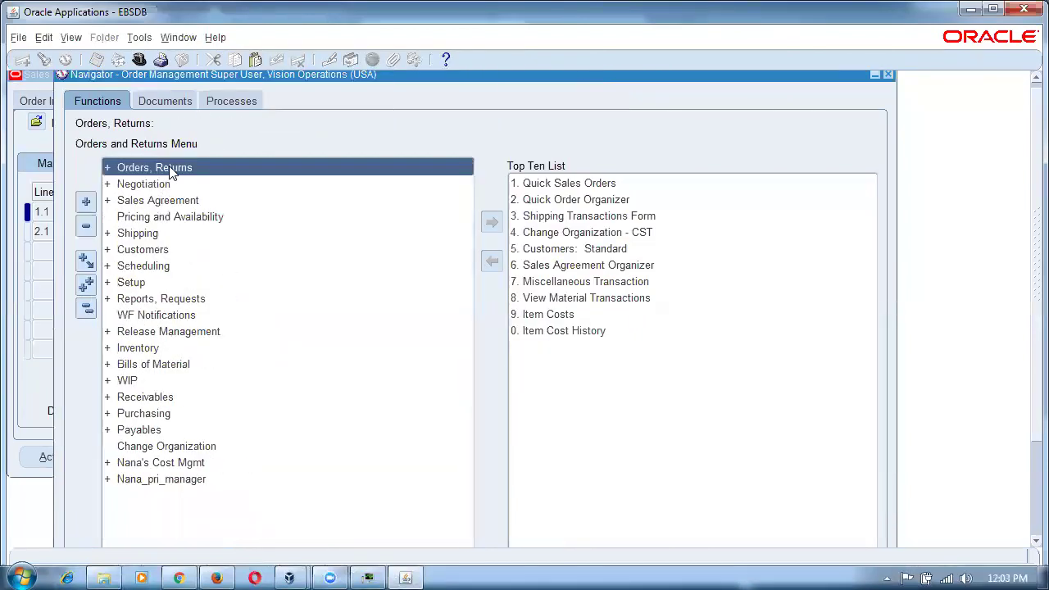
double_click(146, 349)
double_click(197, 416)
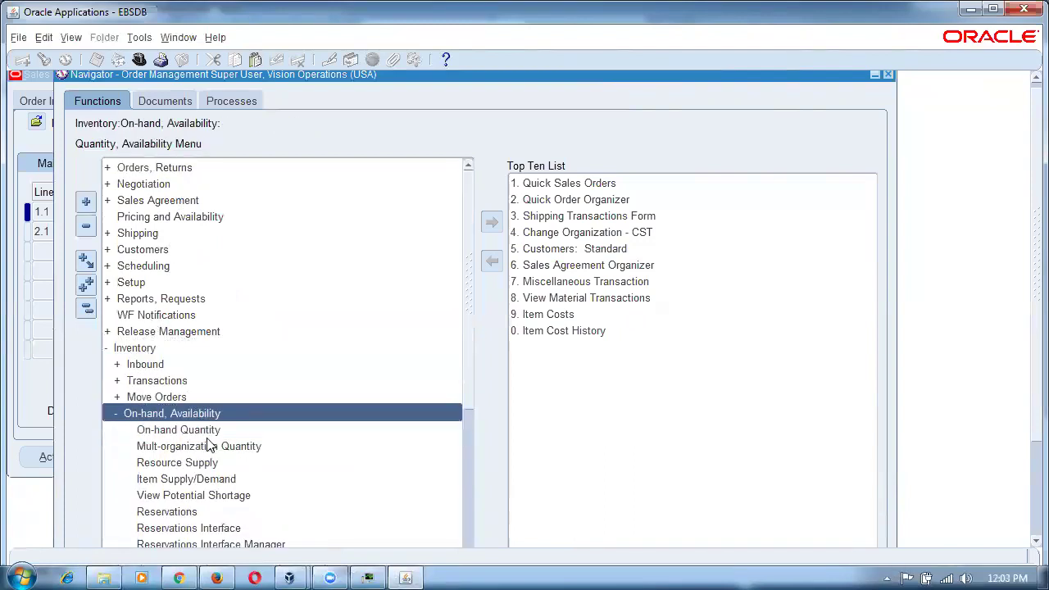
double_click(208, 433)
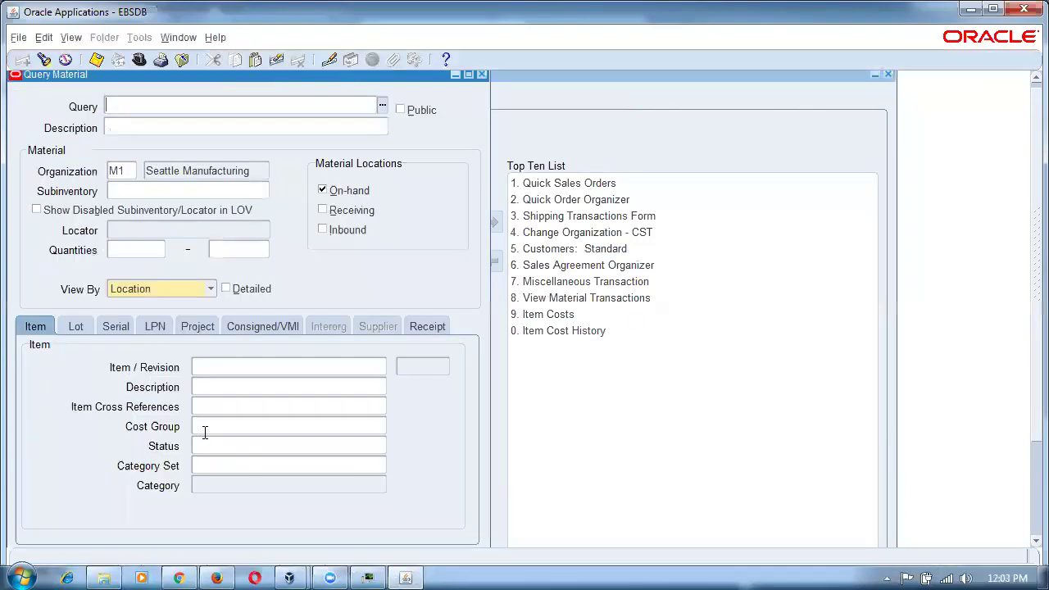
left_click(228, 368)
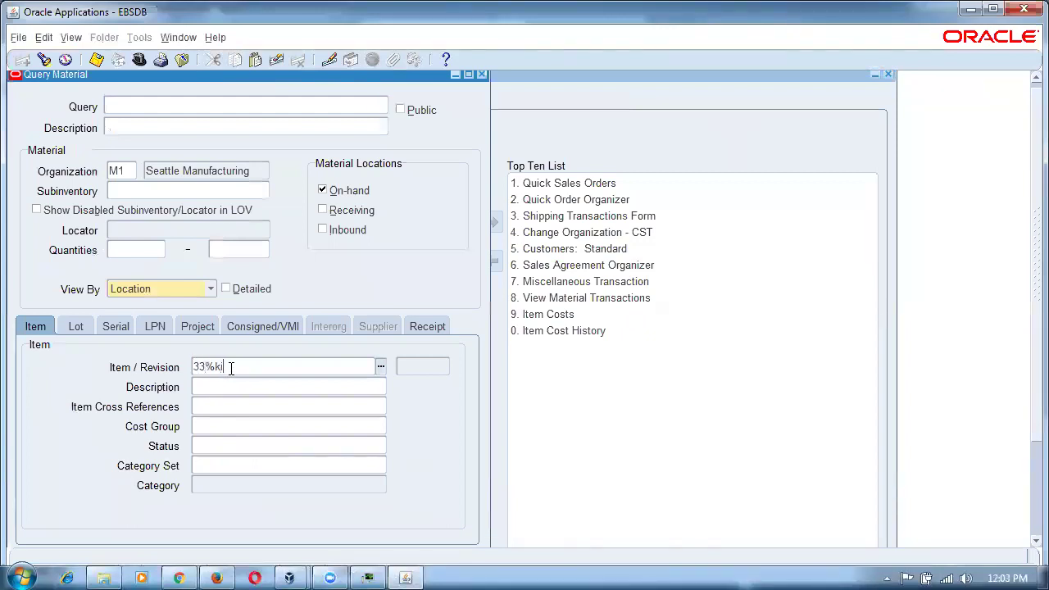
key("Tab")
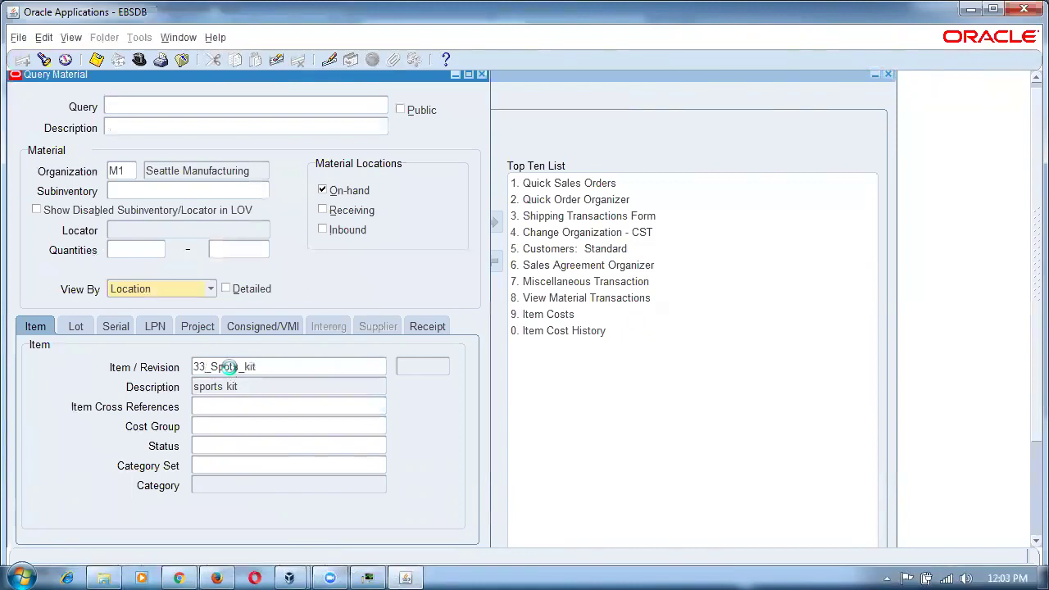
Run the on-hand material query for item 33_Spots_kit in organization M1, check its On-hand quantity and close the results.
key("Return")
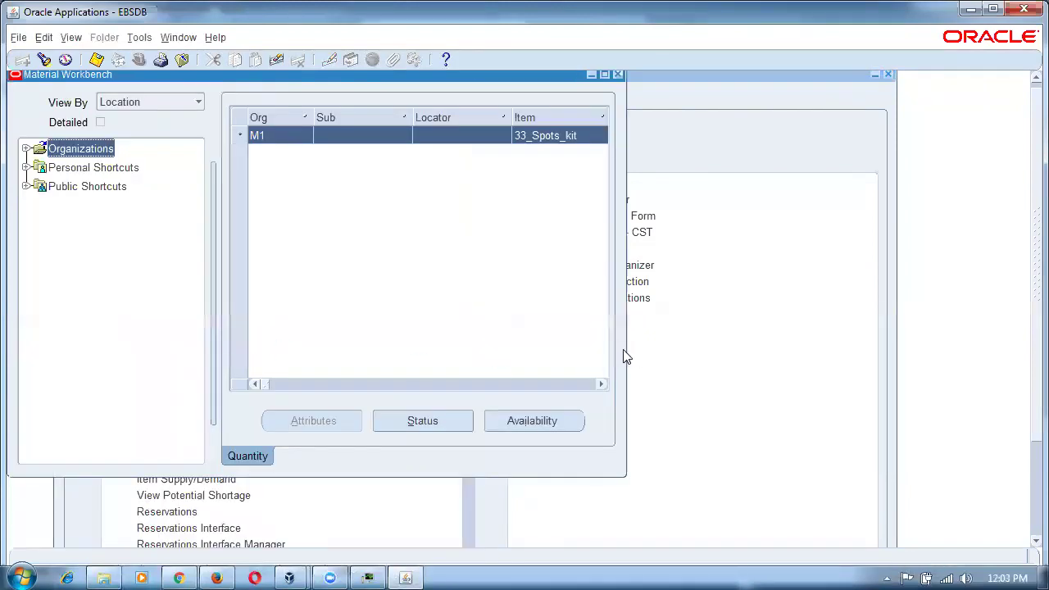
left_click_drag(262, 385, 286, 389)
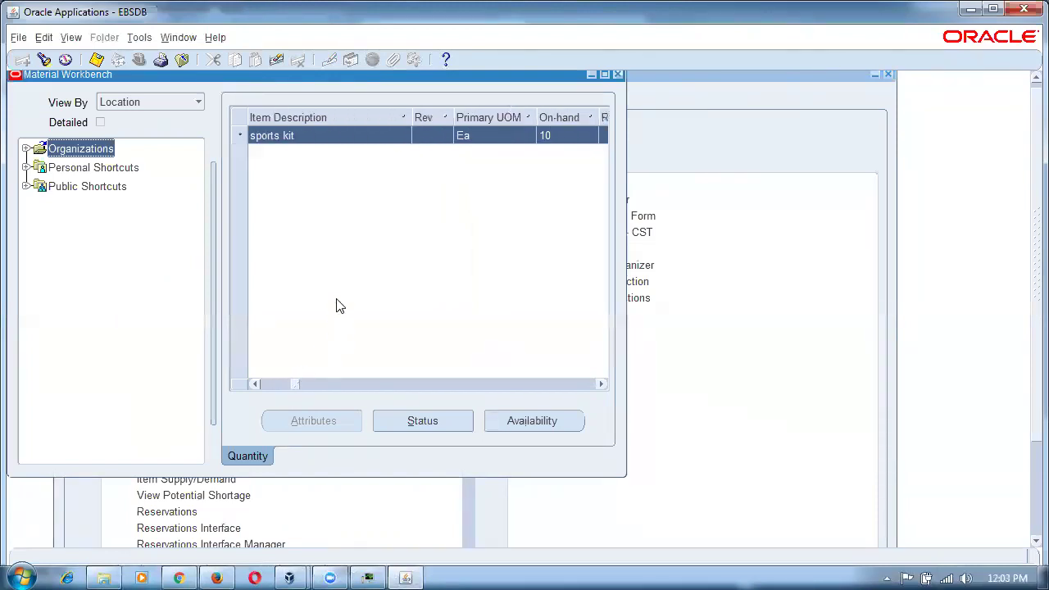
left_click(619, 75)
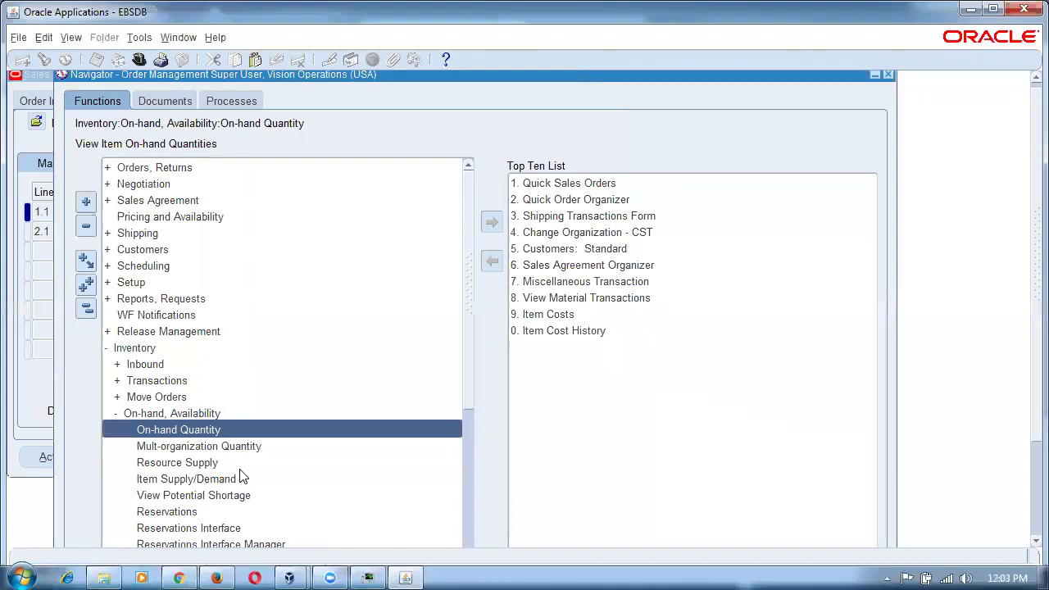
Query the on-hand material for item 33_sports_bag in organization M1, check its On-hand quantity and close the results.
double_click(223, 430)
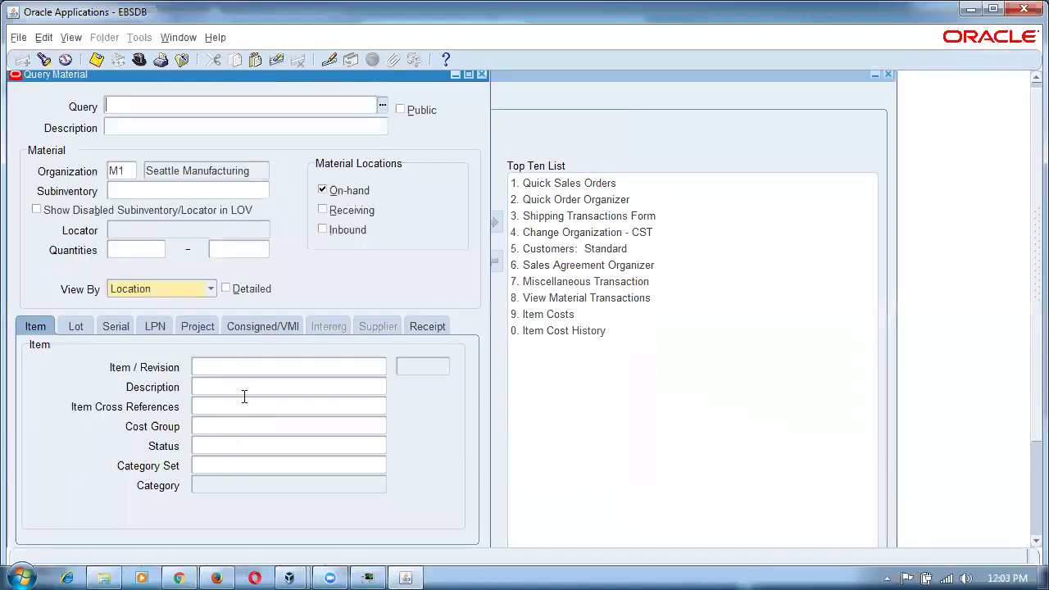
left_click(236, 365)
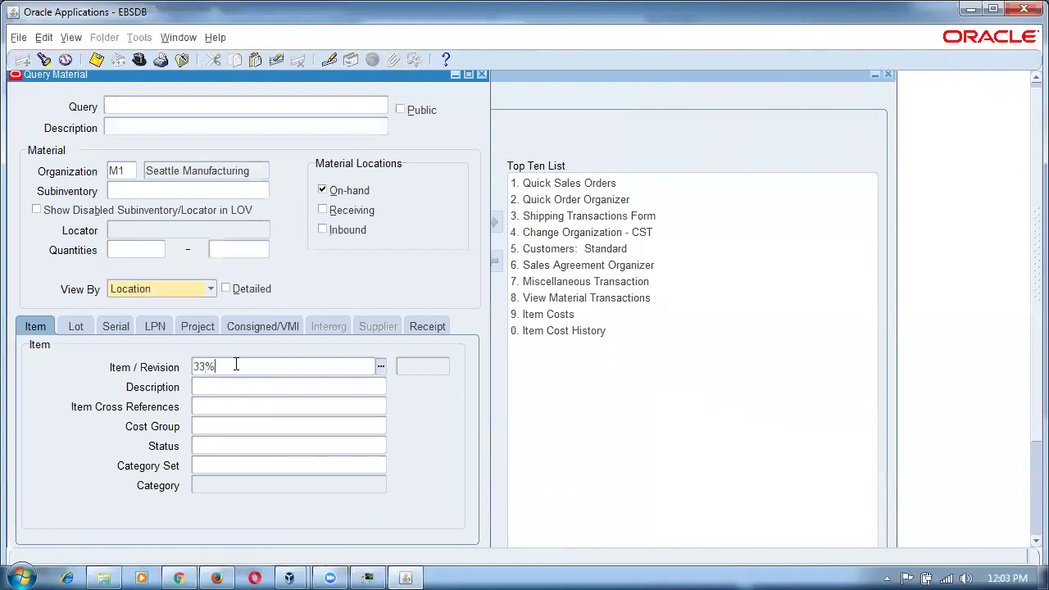
type("33%spo%")
key("Tab")
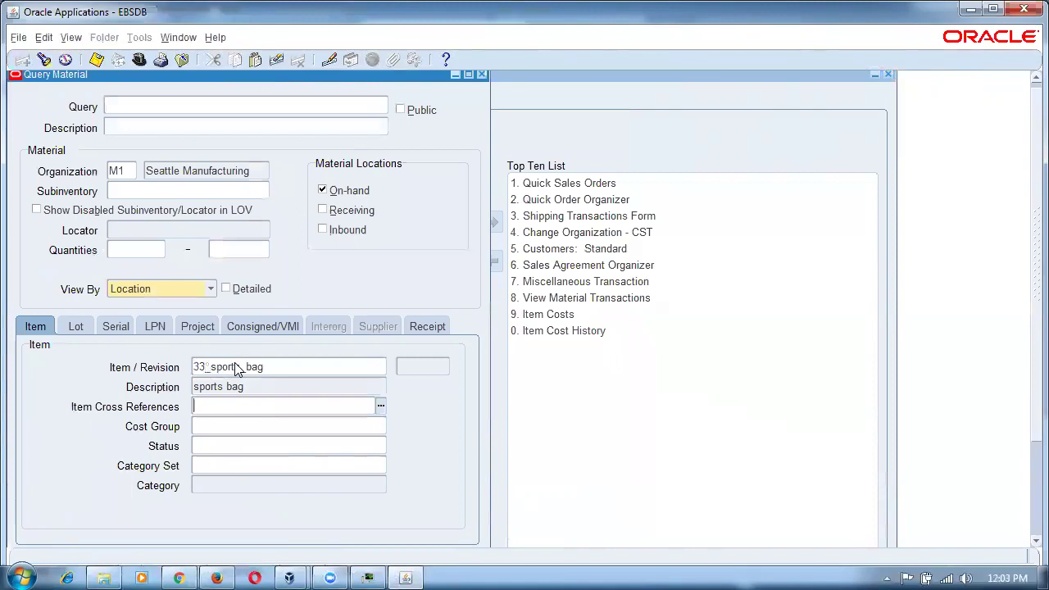
key("Return")
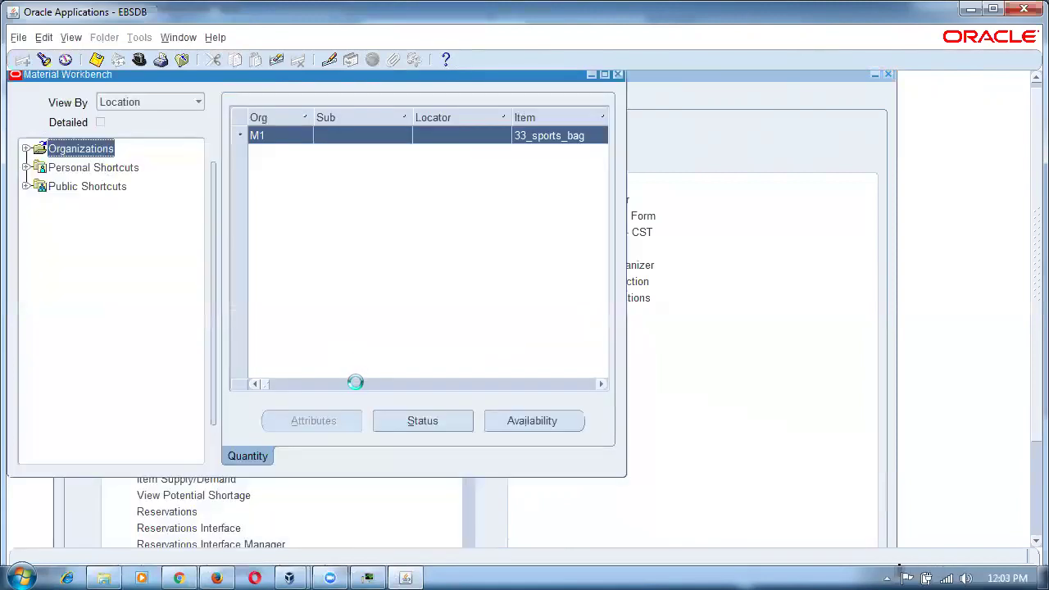
left_click_drag(261, 387, 298, 392)
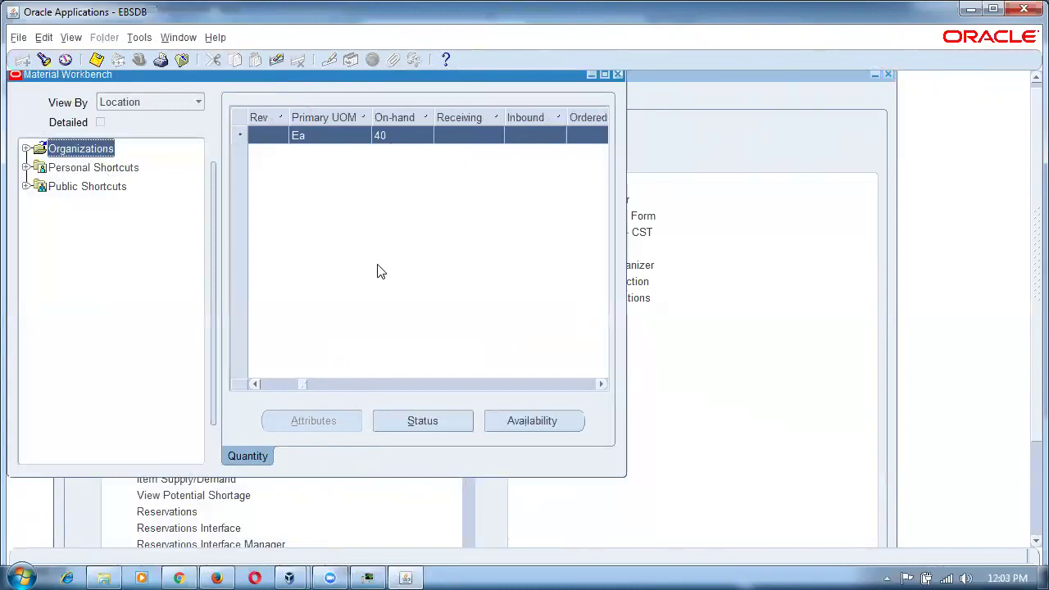
left_click(618, 75)
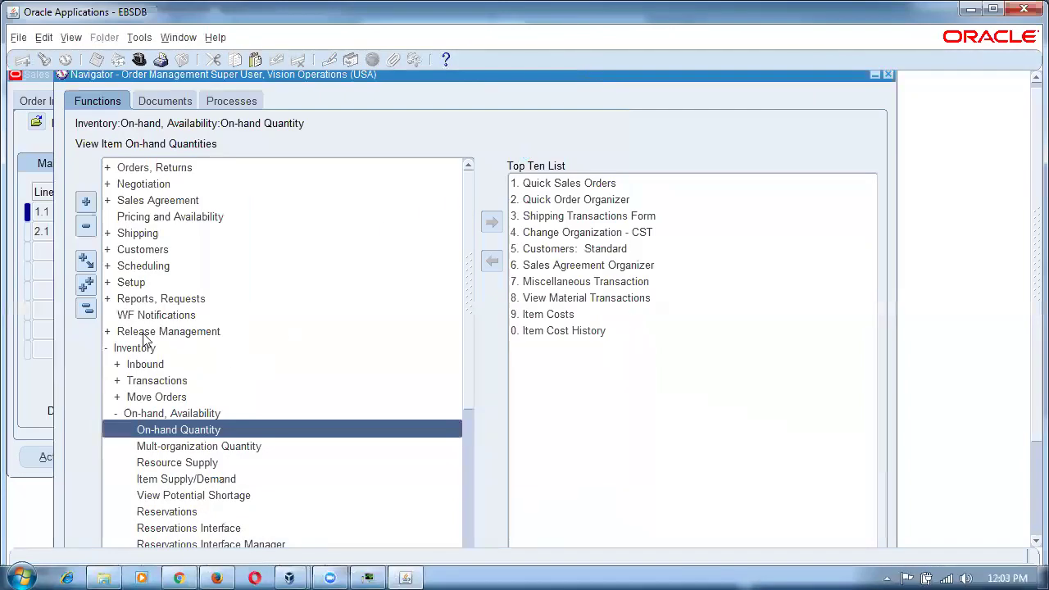
Return to the open sales order and look up its order number in the order header.
left_click(49, 377)
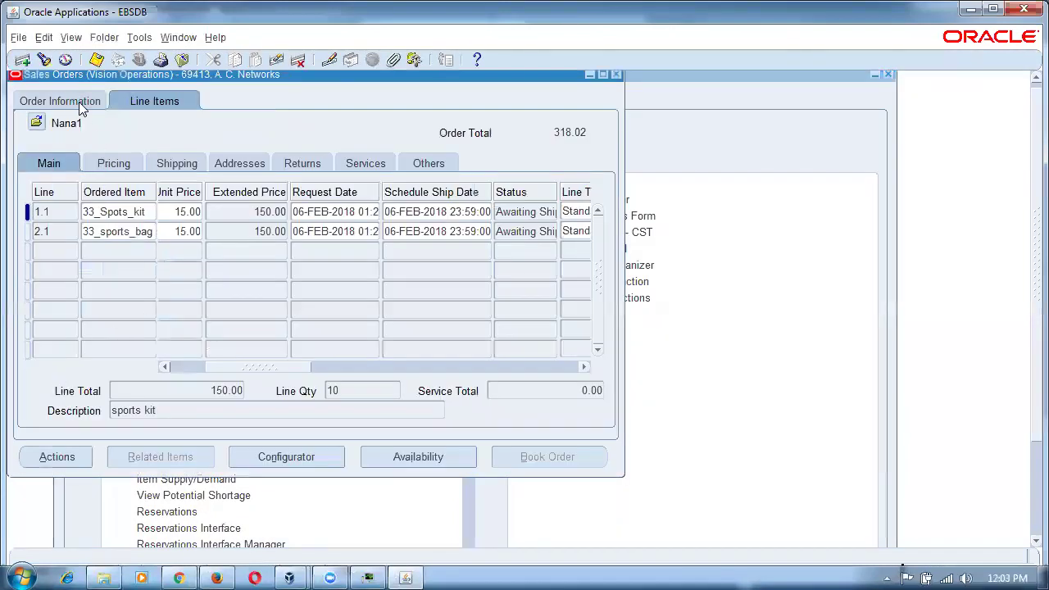
left_click(78, 101)
left_click(498, 179)
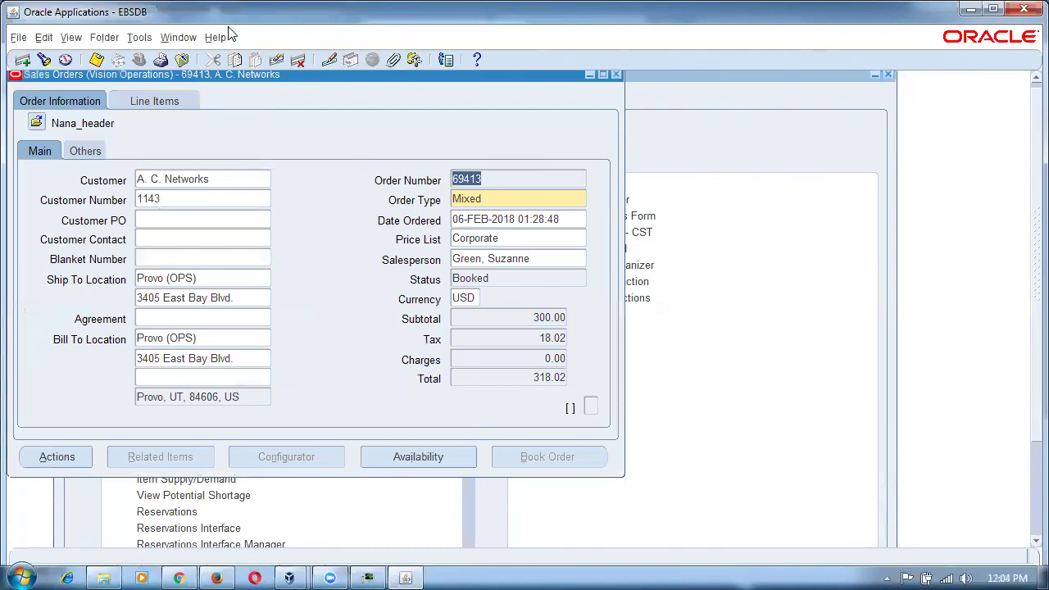
Go back to the Navigator, collapse the function tree and open the Transactions function under Shipping.
left_click(178, 38)
left_click(212, 117)
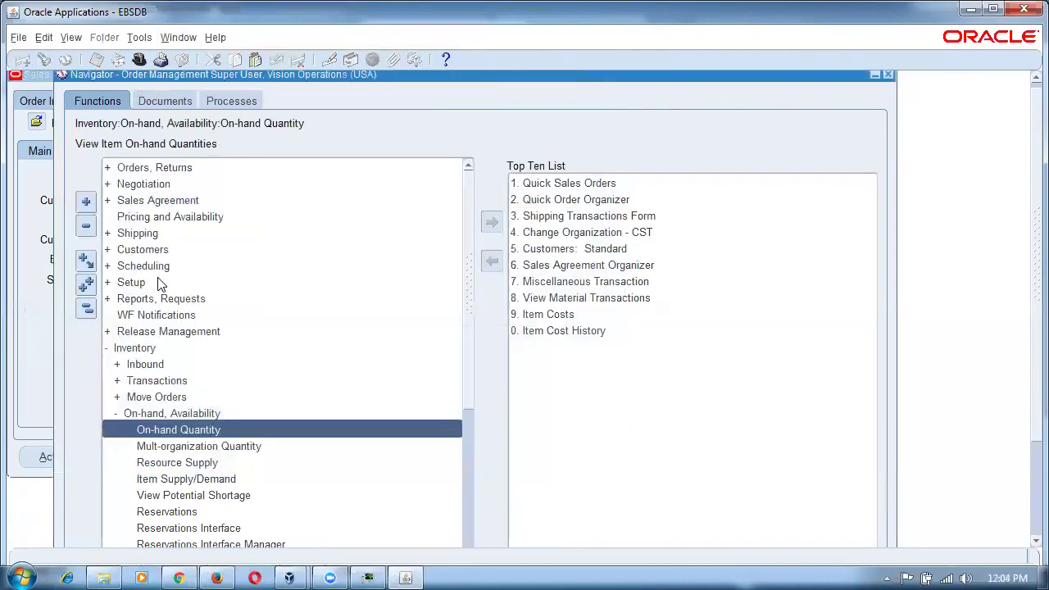
left_click(86, 310)
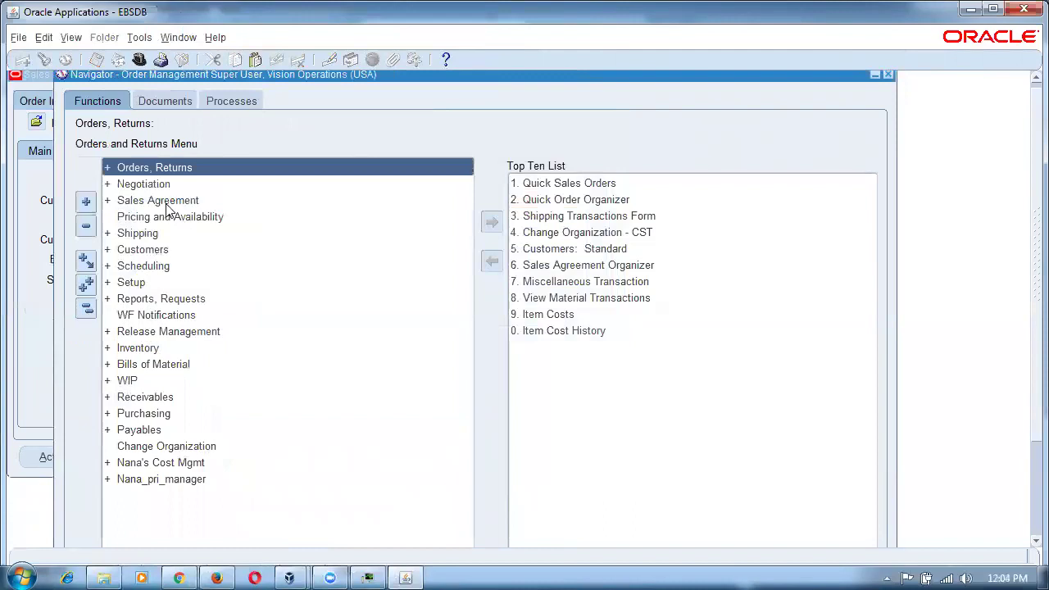
left_click(160, 238)
double_click(160, 238)
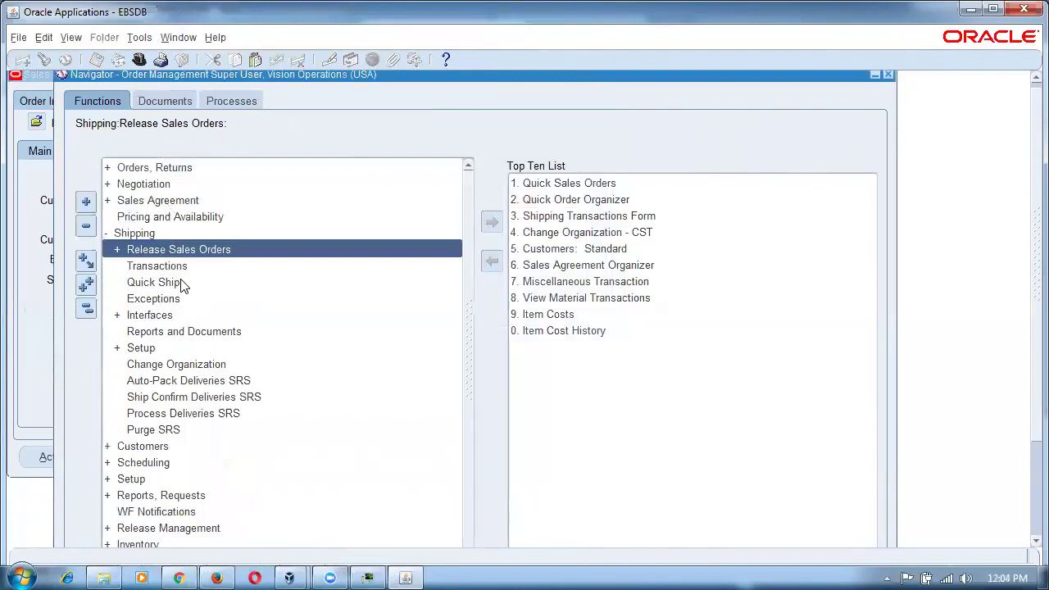
double_click(179, 266)
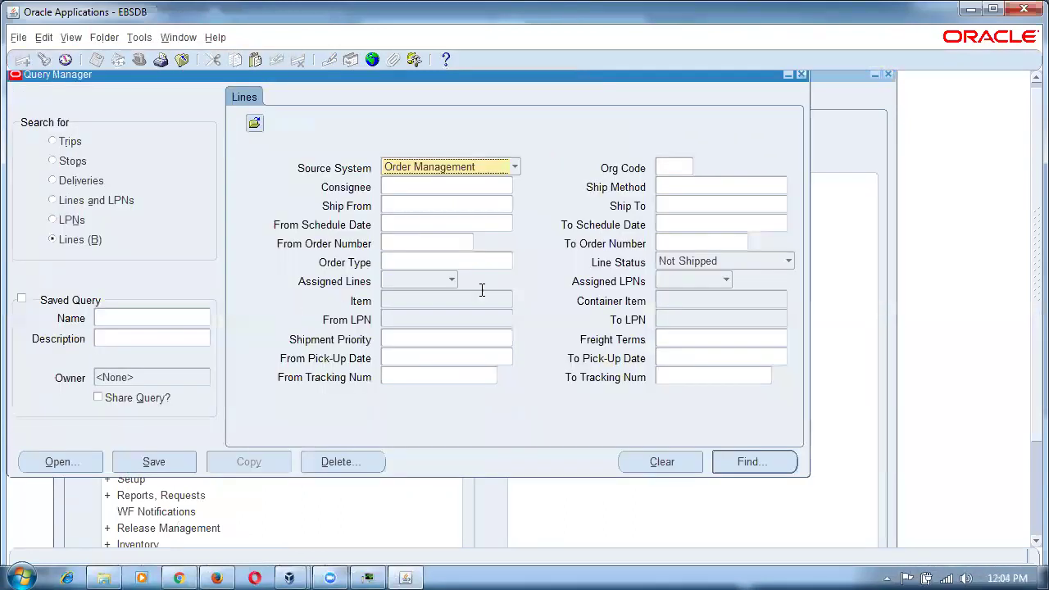
Find the shipping lines of the sales order by its order number, with the Line Status criterion left blank.
left_click(436, 244)
type("69413")
key("Tab")
left_click(710, 264)
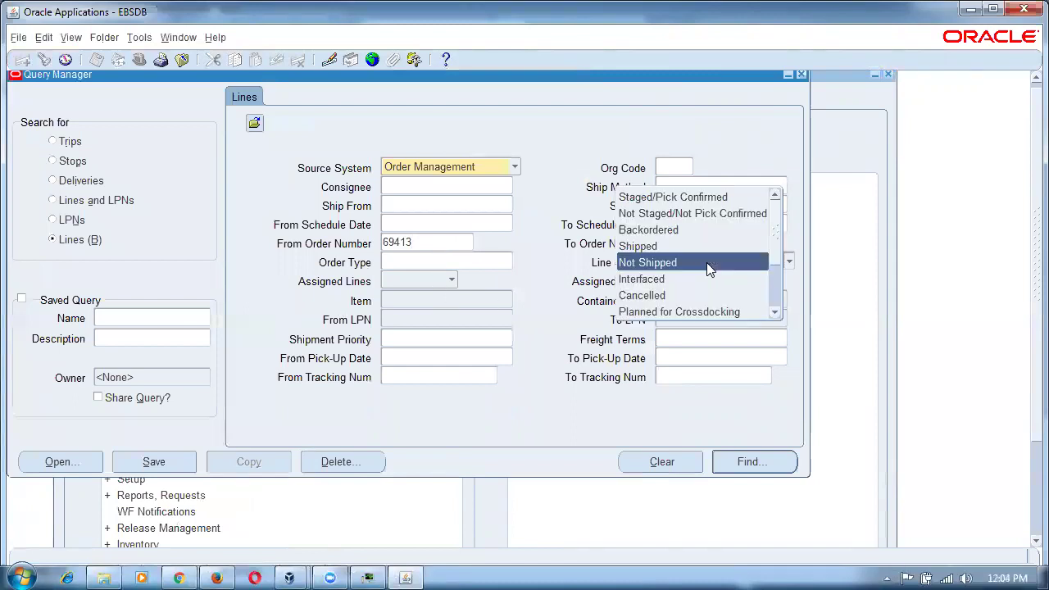
left_click(762, 295)
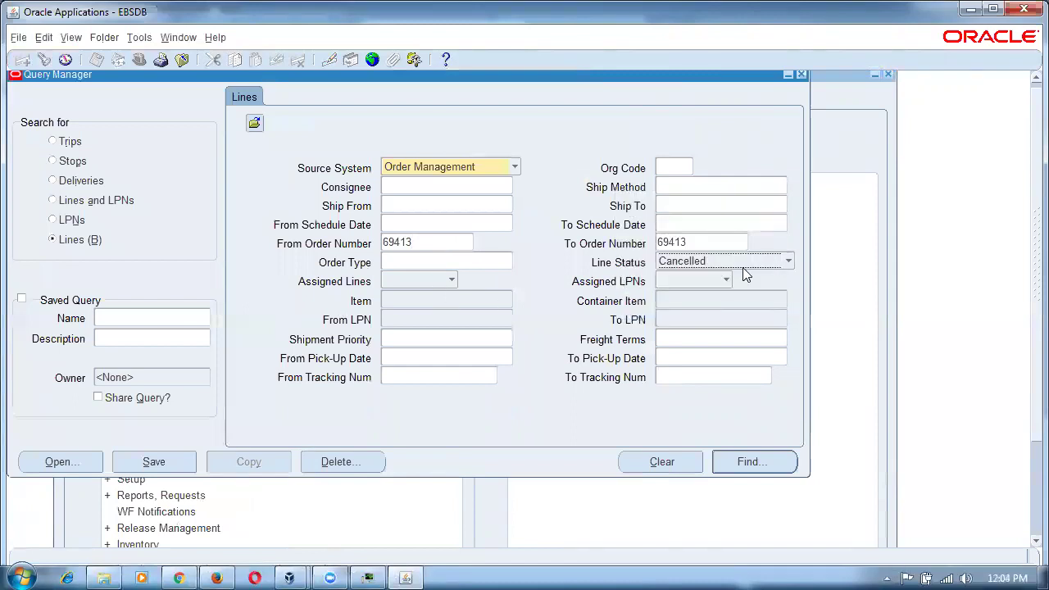
left_click(744, 264)
scroll(783, 278, "down", 2)
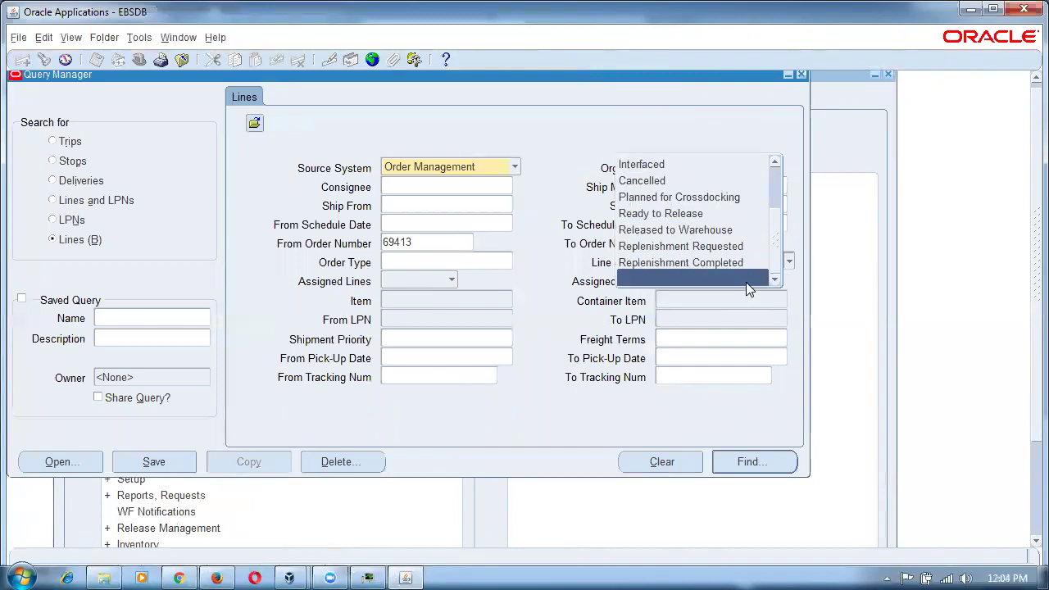
left_click(749, 281)
left_click(770, 463)
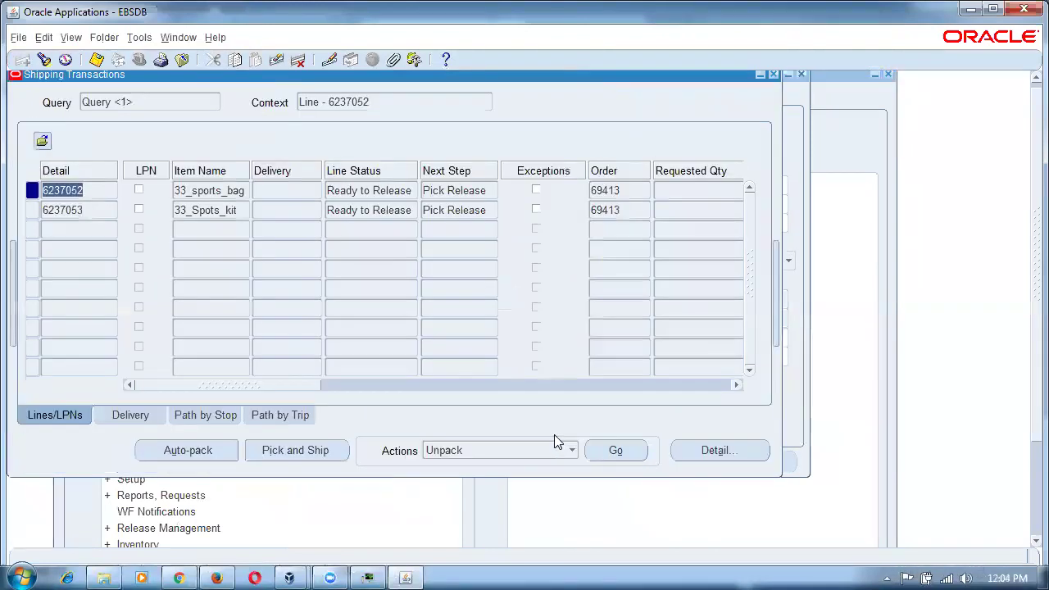
Select both delivery lines, 33_sports_bag and 33_Spots_kit, run Pick and Ship on them, review the message details and accept them.
left_click(101, 190, "ctrl")
left_click(106, 206, "ctrl")
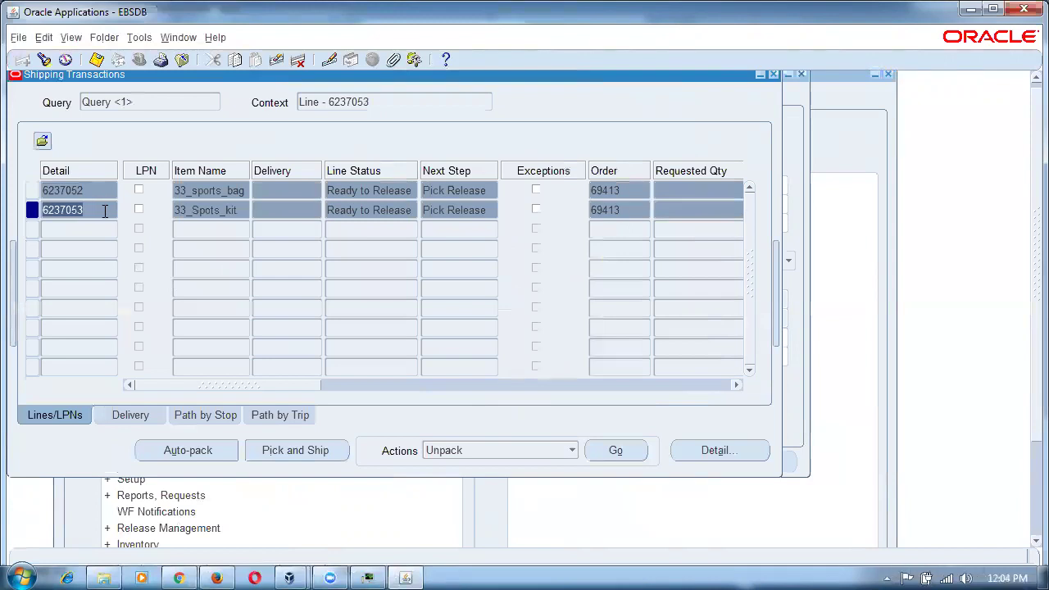
left_click(306, 450)
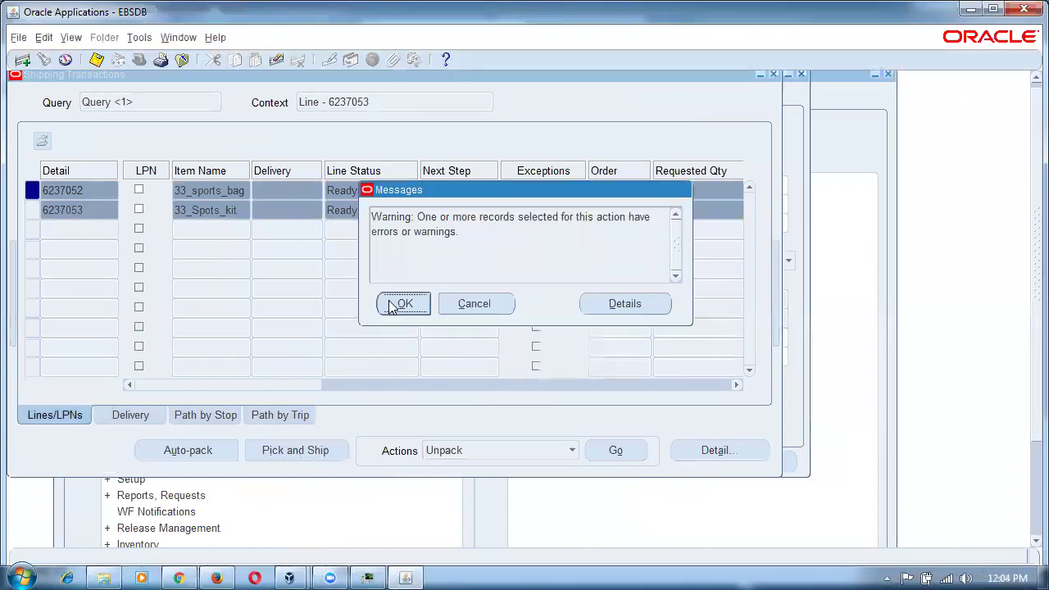
left_click(626, 304)
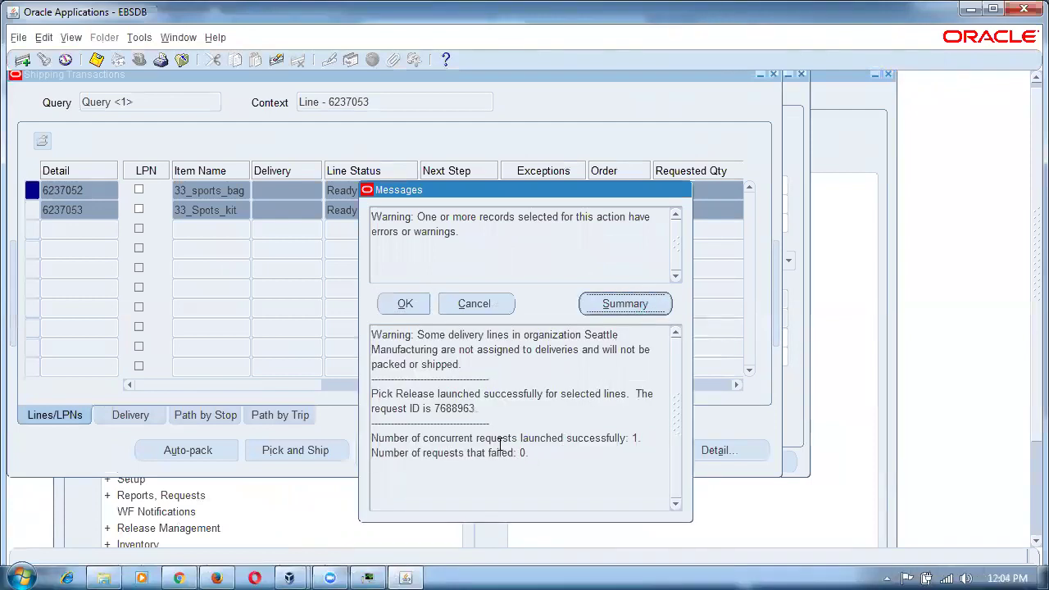
left_click(398, 304)
Open the list of concurrent requests, refresh it until the pick release and its report requests complete, and close it.
key("alt+v")
key("r")
key("Return")
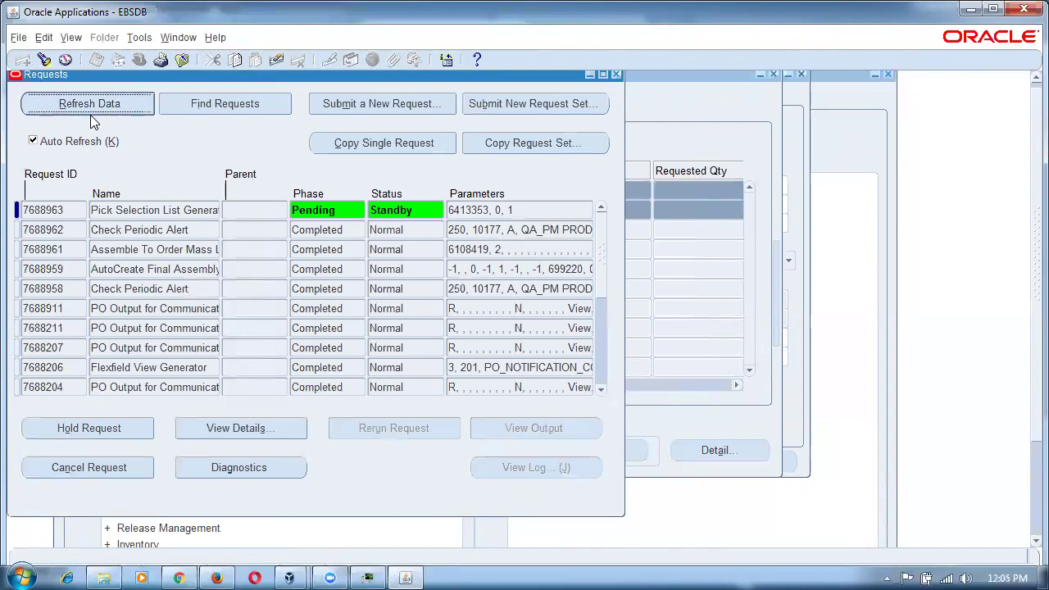
left_click(90, 115)
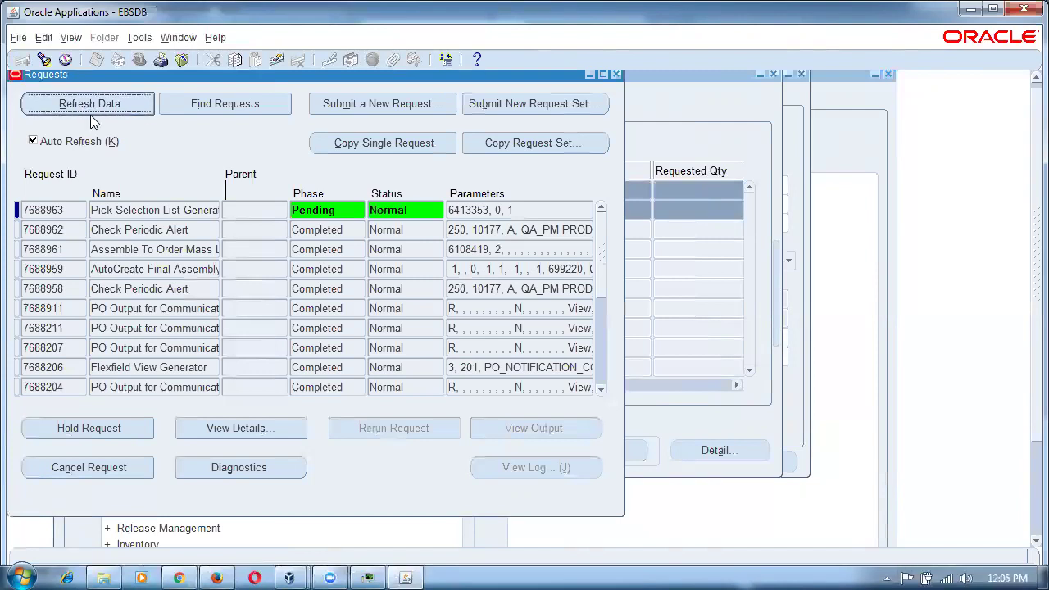
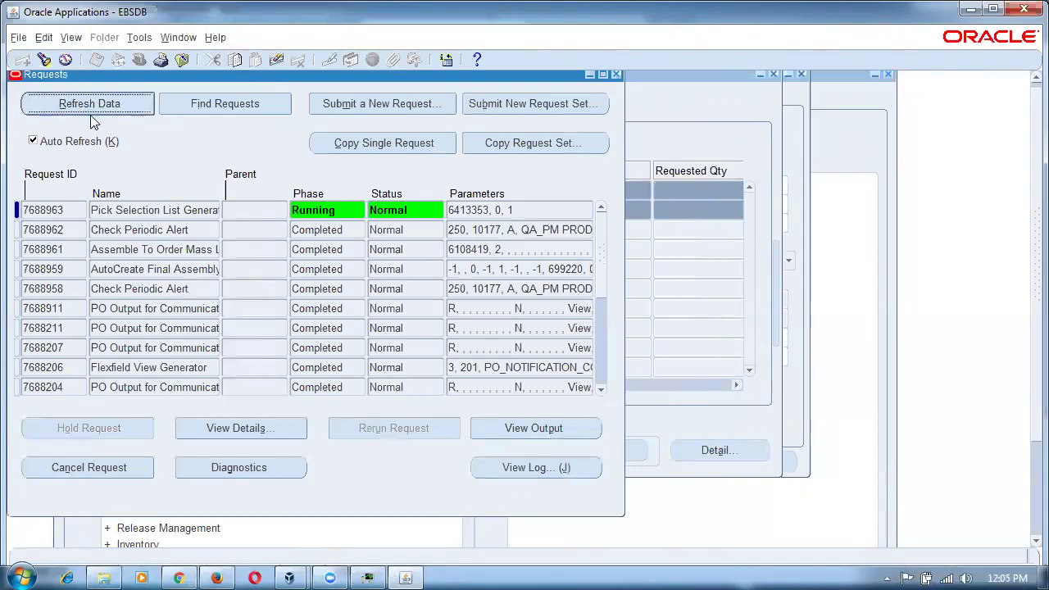
left_click(90, 112)
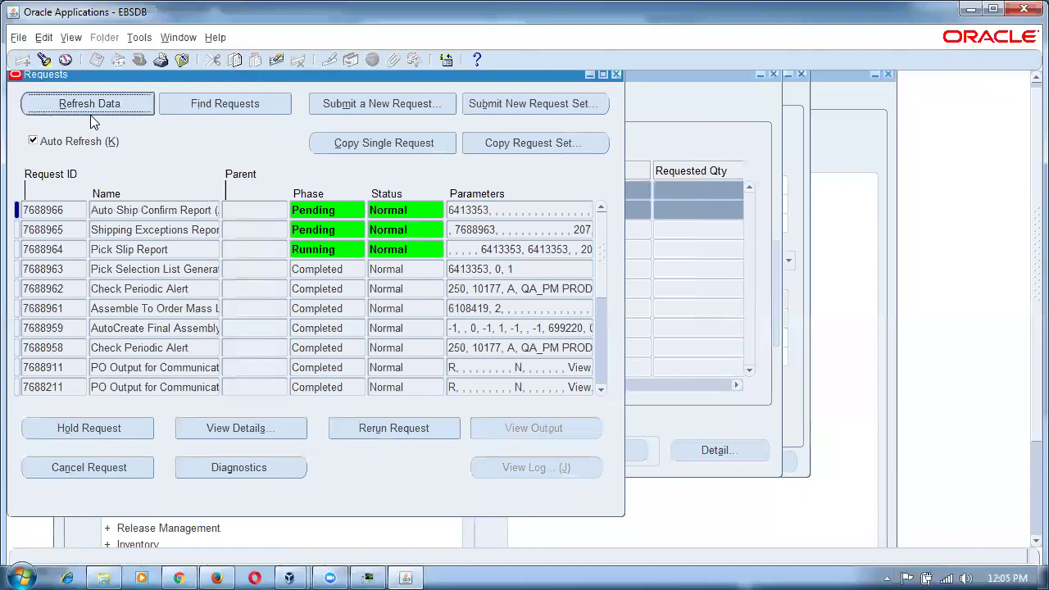
left_click(90, 114)
left_click(91, 115)
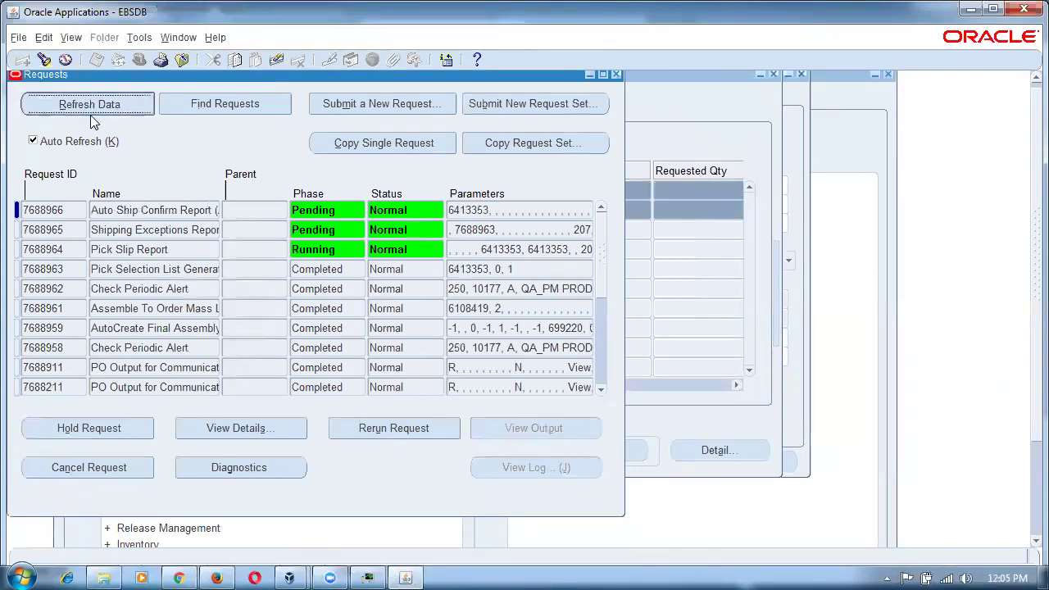
left_click(90, 116)
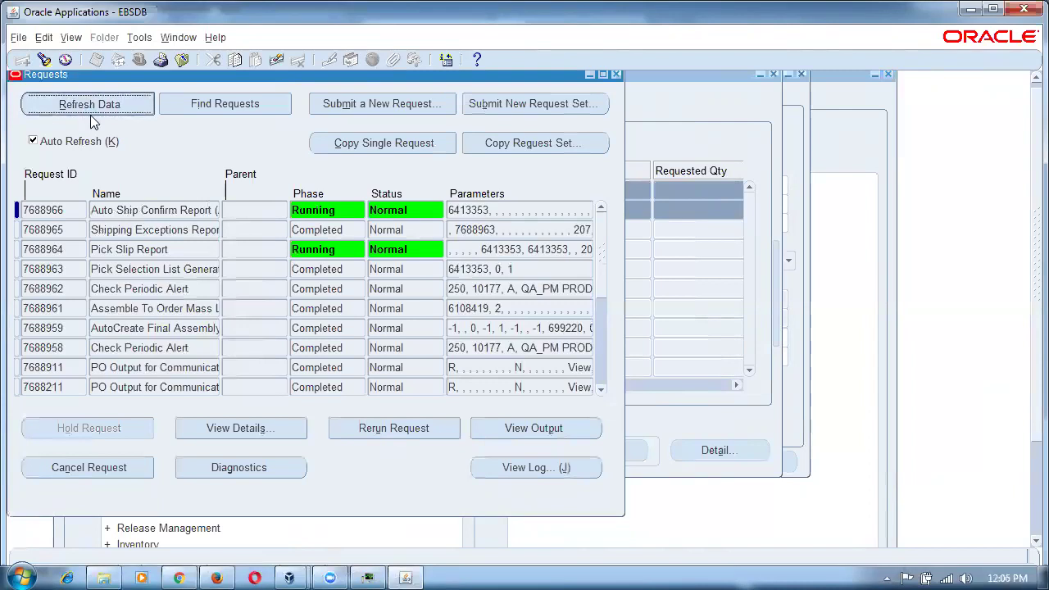
left_click(91, 118)
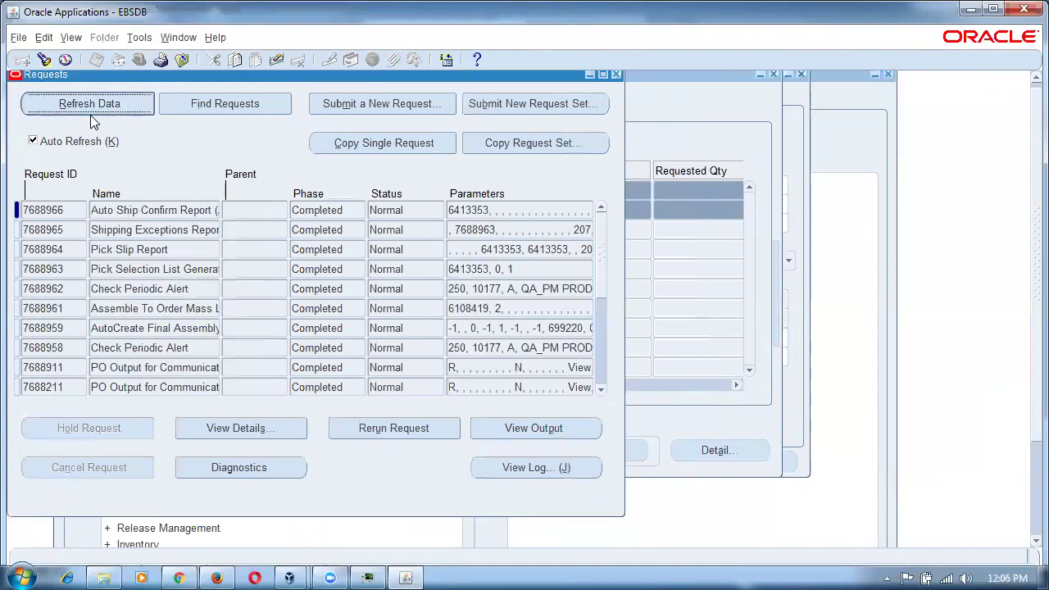
key("F4")
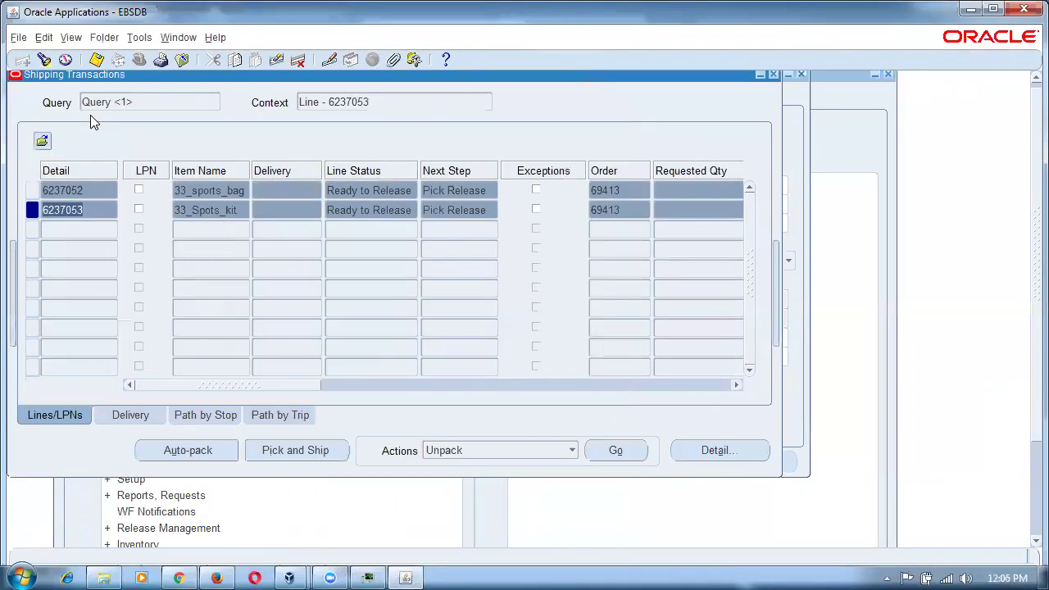
Re-query the shipping lines and check each line's status, subinventory and move order number.
left_click(374, 190)
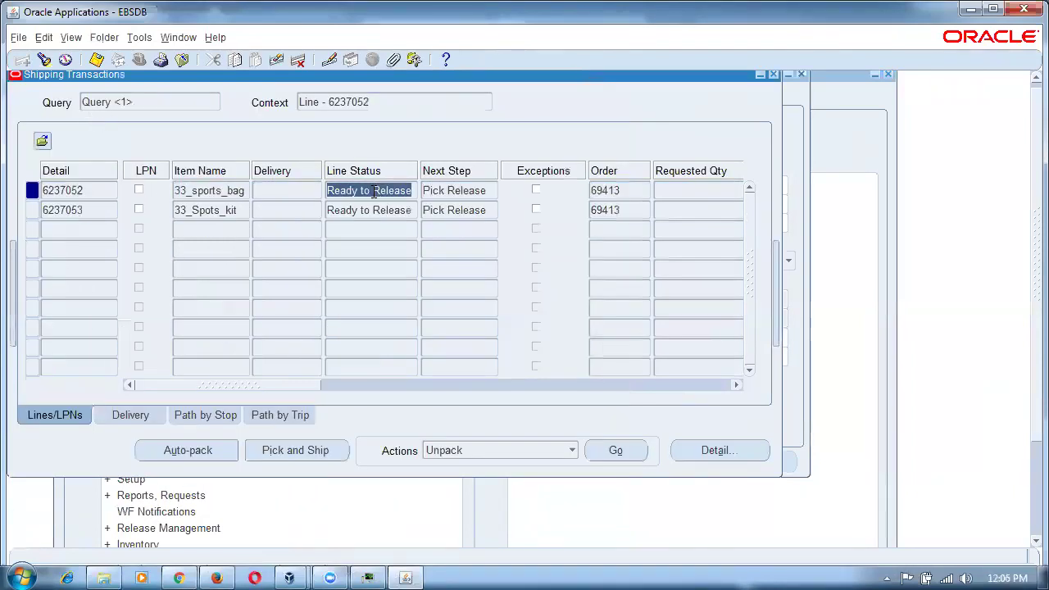
key("ctrl+F11")
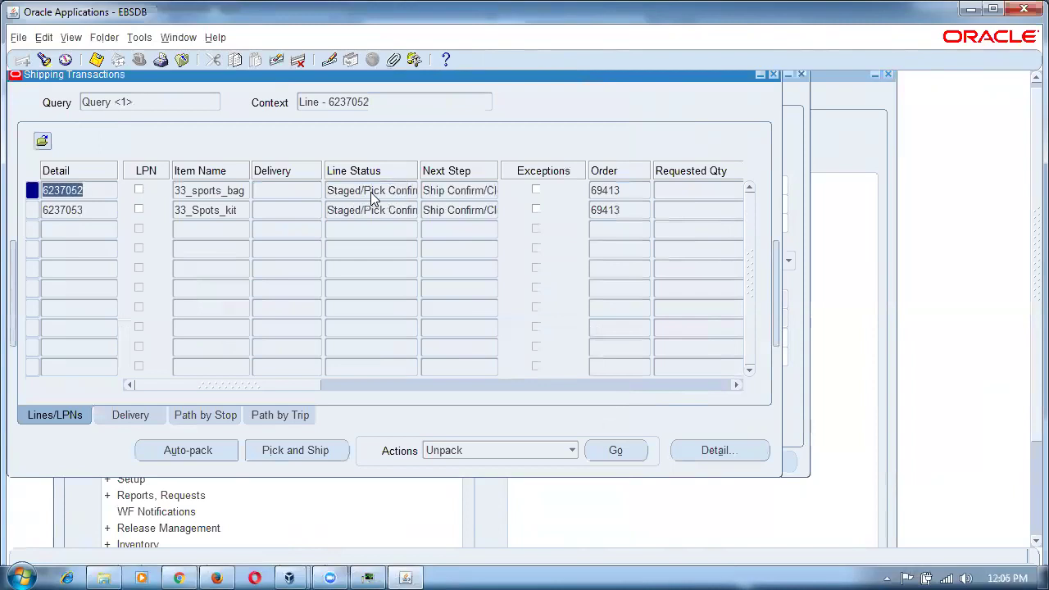
left_click(358, 210)
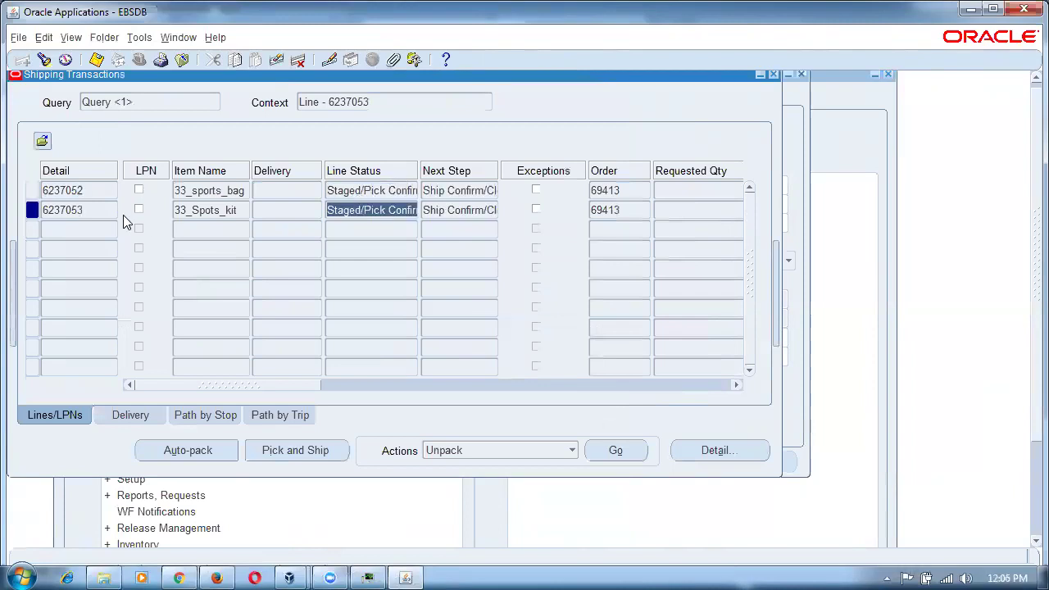
left_click_drag(246, 385, 605, 401)
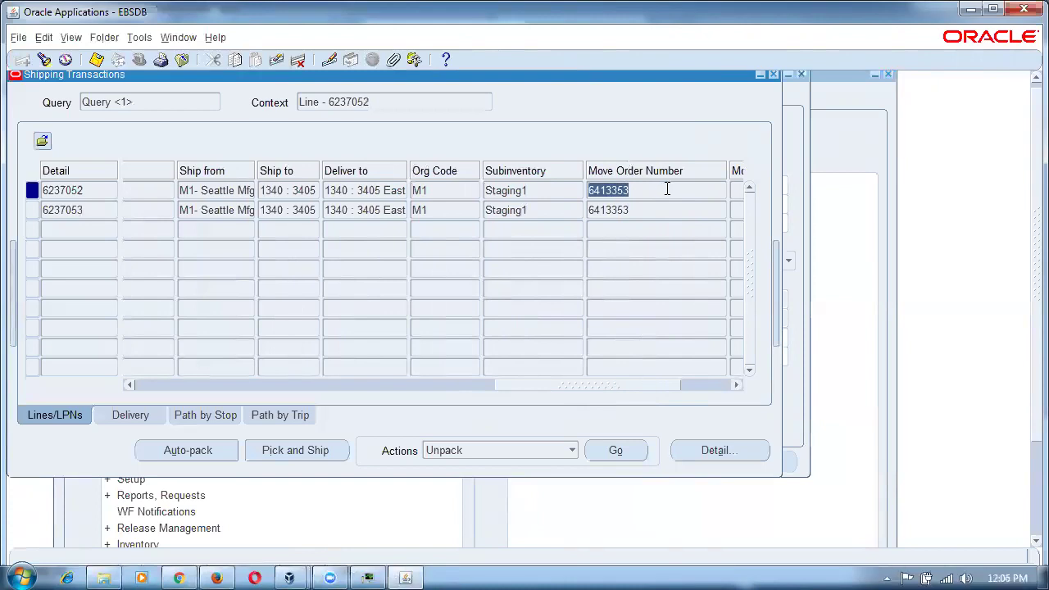
Open Transact Move Orders from Inventory, try to find lines by the move order number from the shipping lines, and close the form.
left_click(185, 39)
left_click(214, 114)
left_click(85, 308)
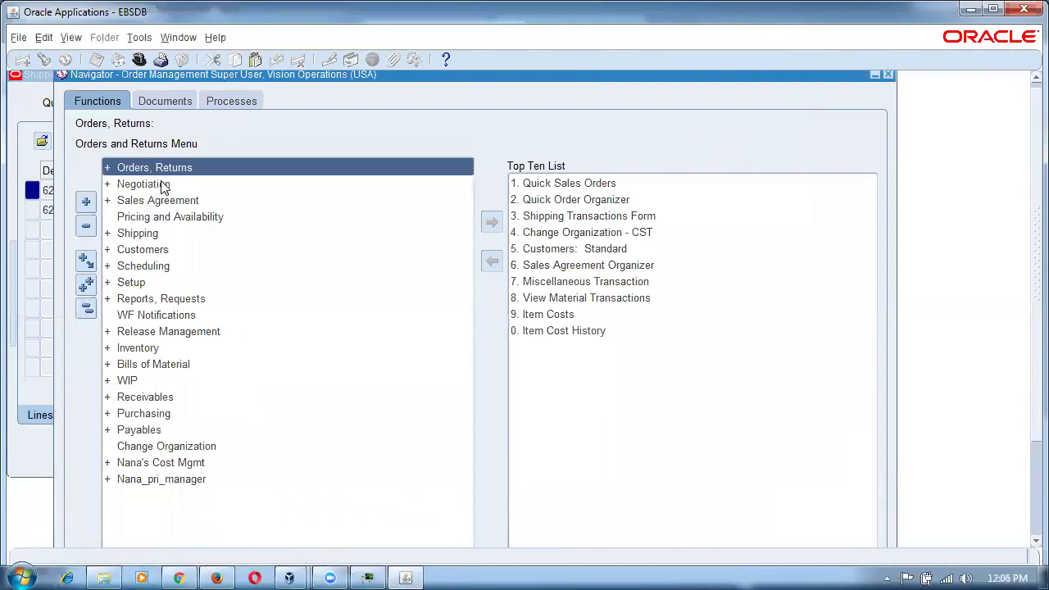
double_click(140, 350)
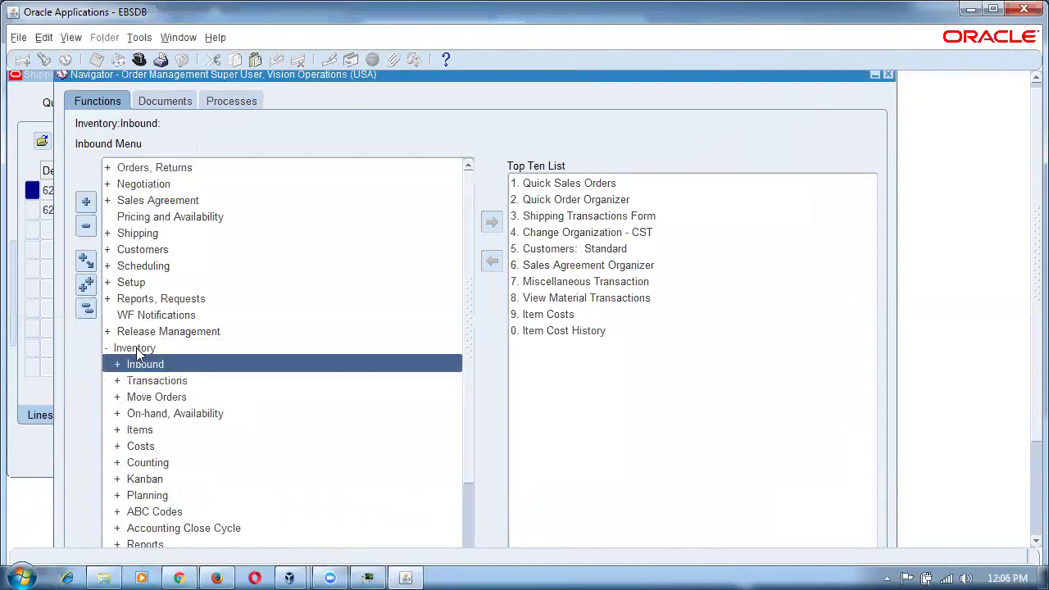
double_click(152, 396)
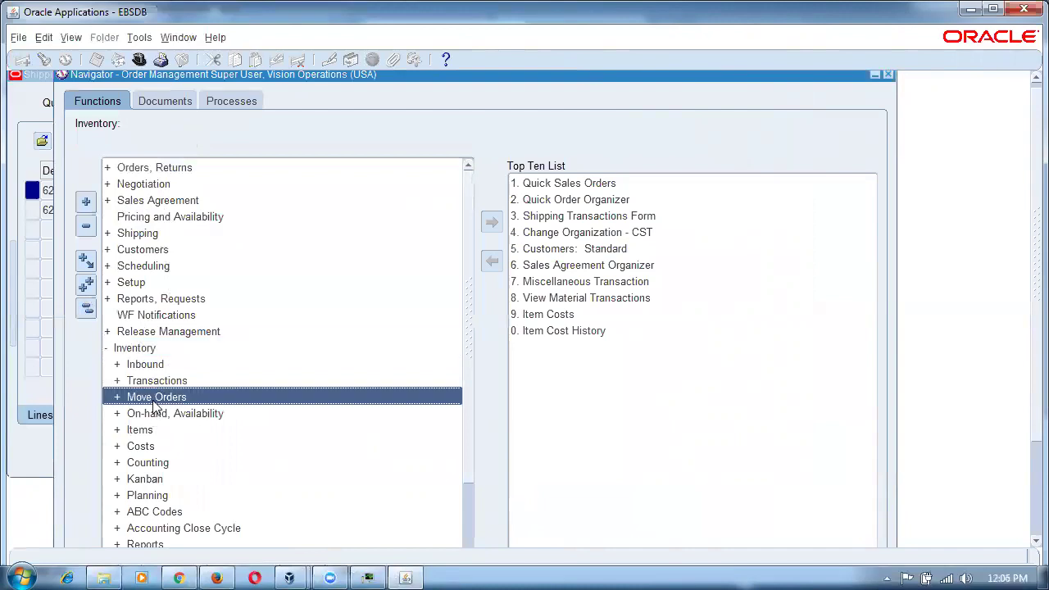
double_click(174, 431)
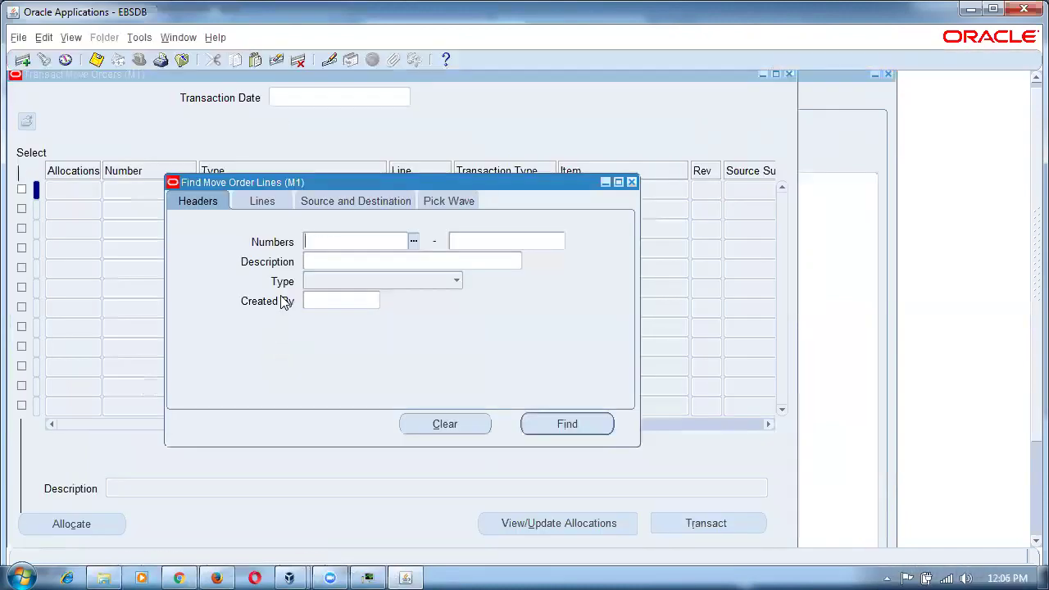
type("6413353")
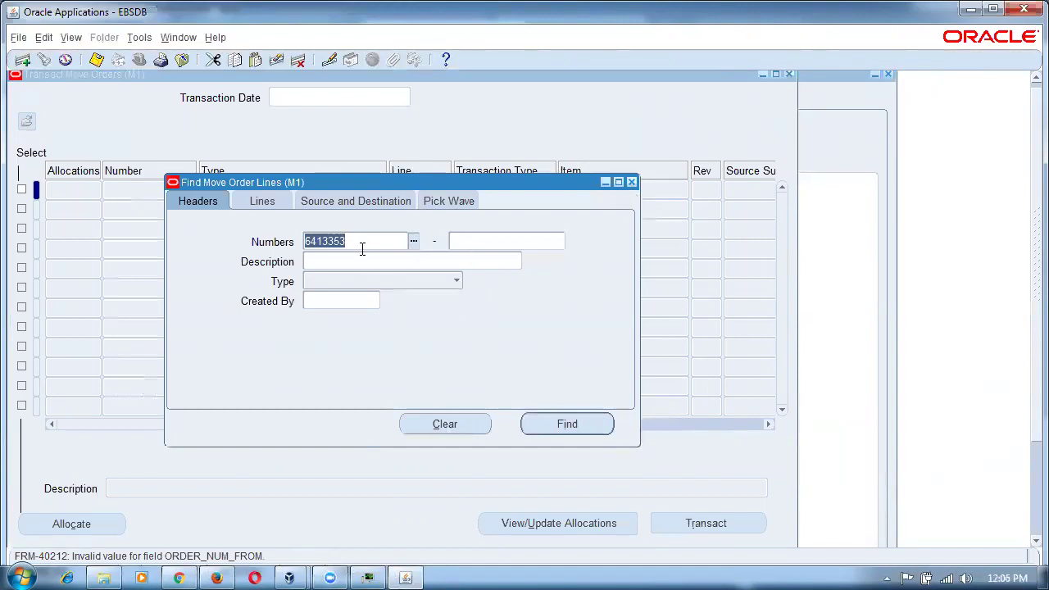
key("BackSpace")
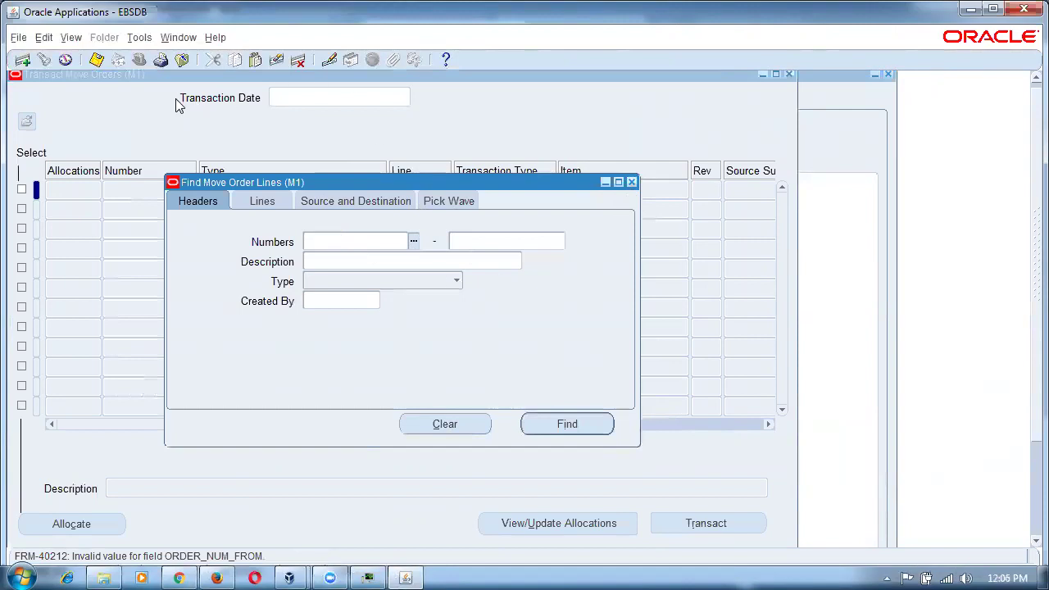
left_click(631, 182)
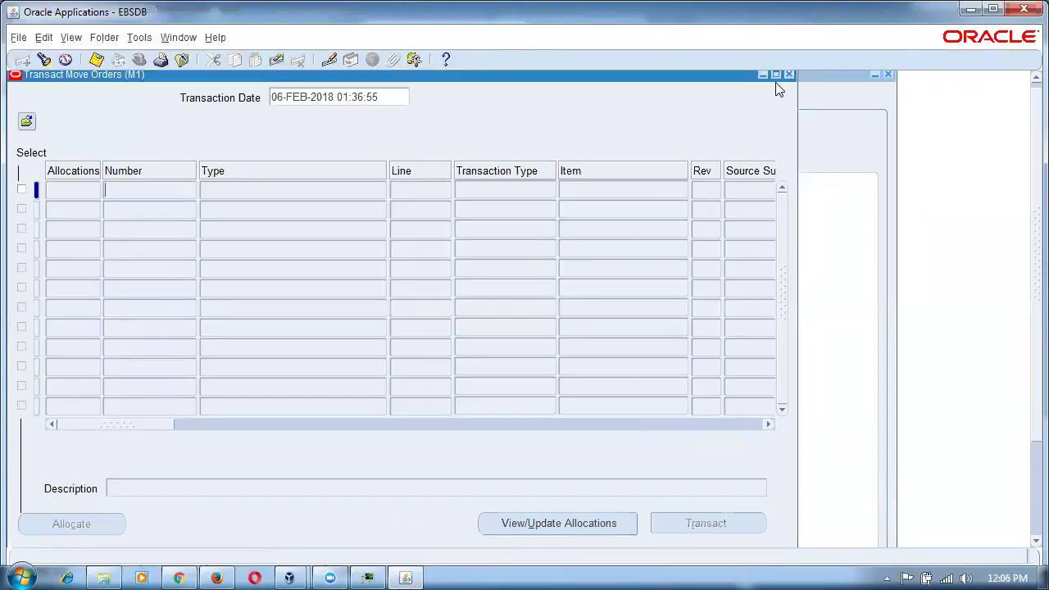
left_click(790, 74)
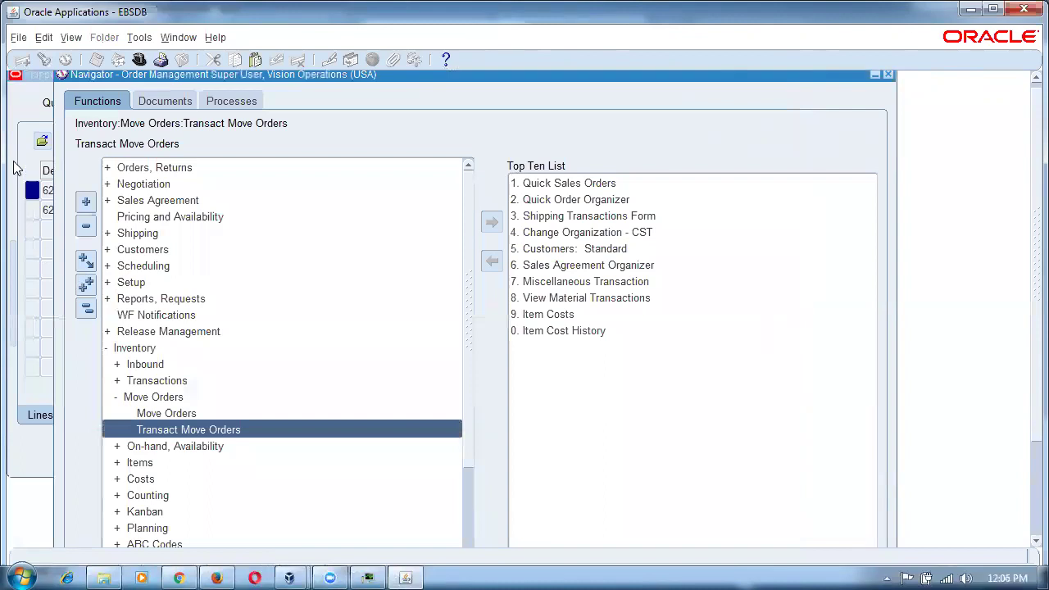
Check the subinventory and line status of both delivery lines in Shipping Transactions.
left_click(31, 111)
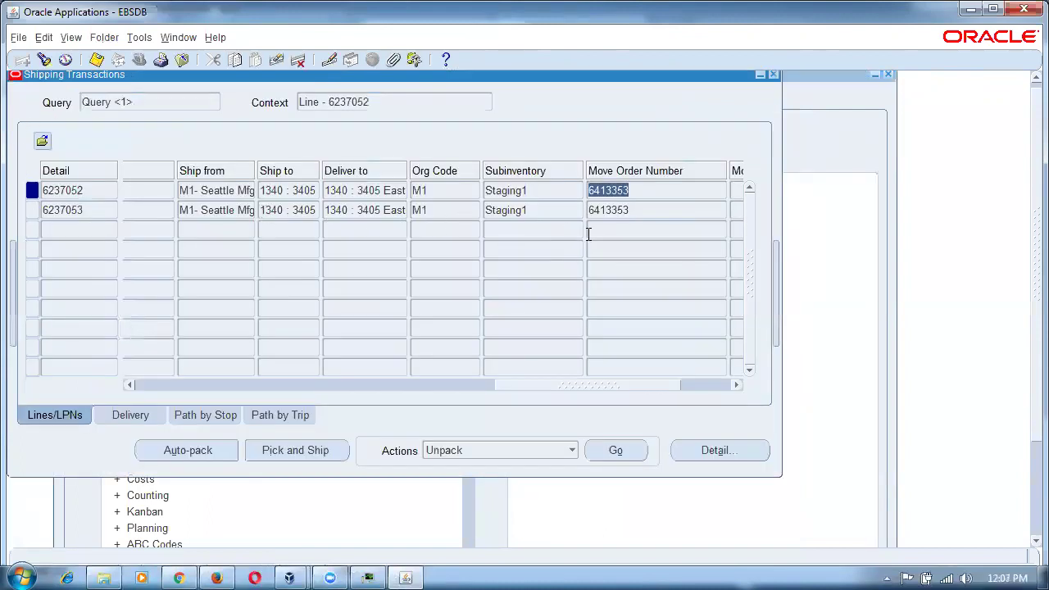
left_click(543, 210)
left_click(541, 192)
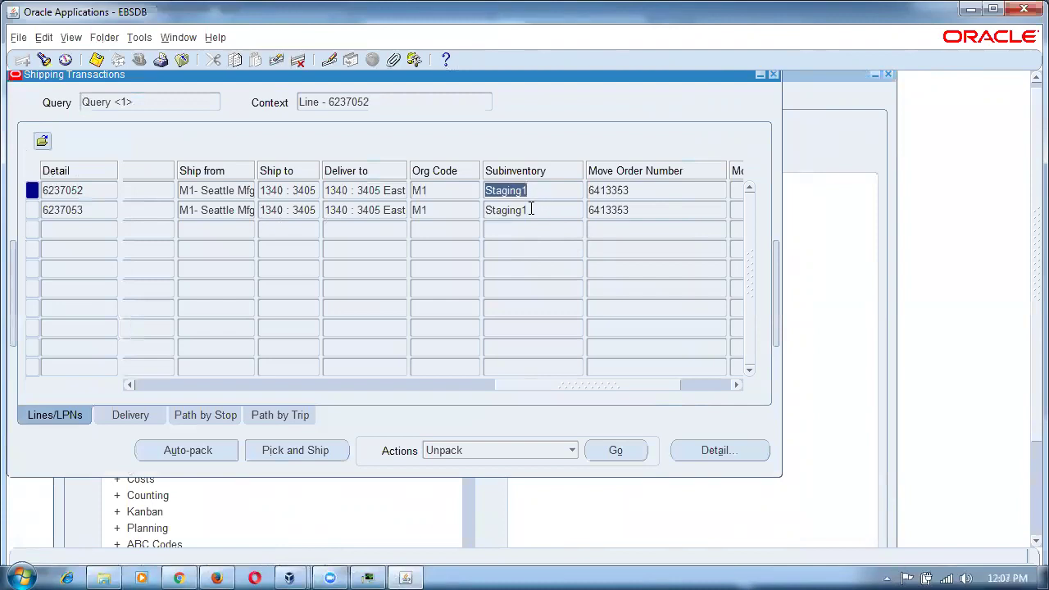
left_click(533, 209)
left_click(531, 192)
left_click_drag(530, 385, 82, 363)
double_click(359, 192)
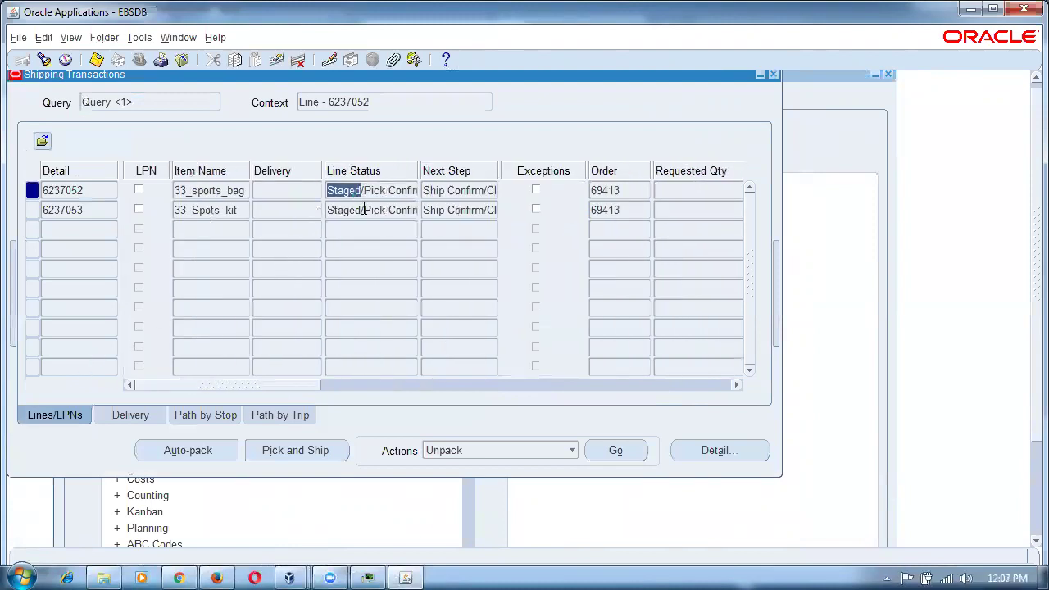
double_click(363, 210)
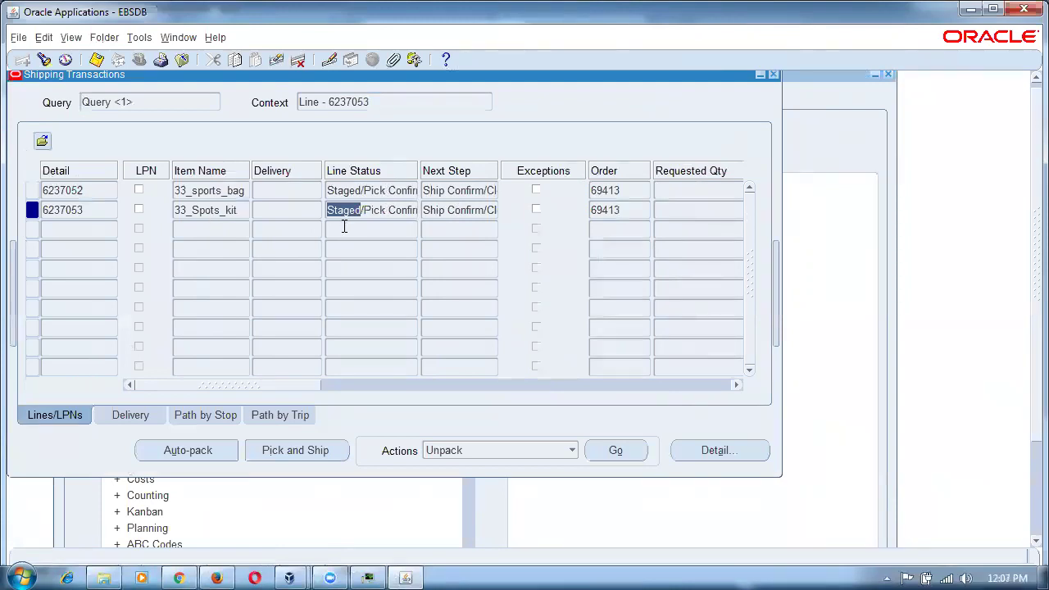
Close the Shipping Transactions form and the Sales Orders form.
left_click(773, 75)
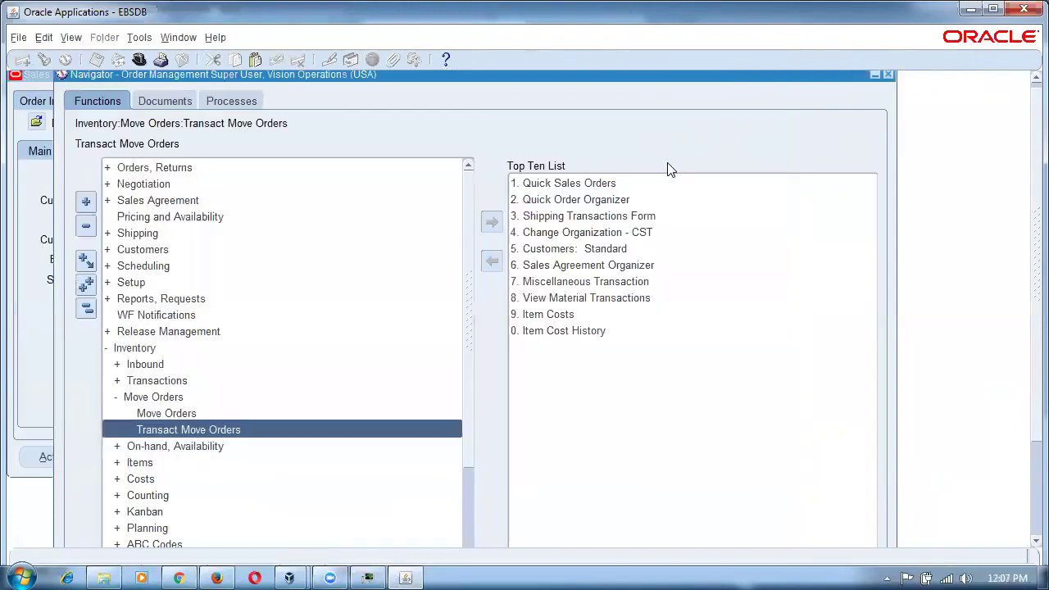
left_click(38, 318)
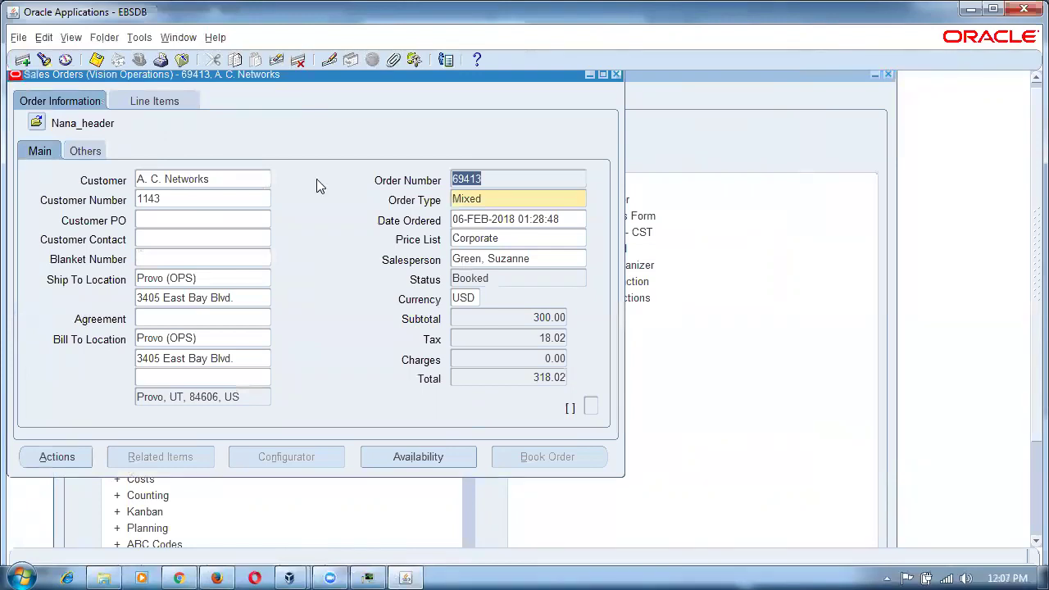
key("F4")
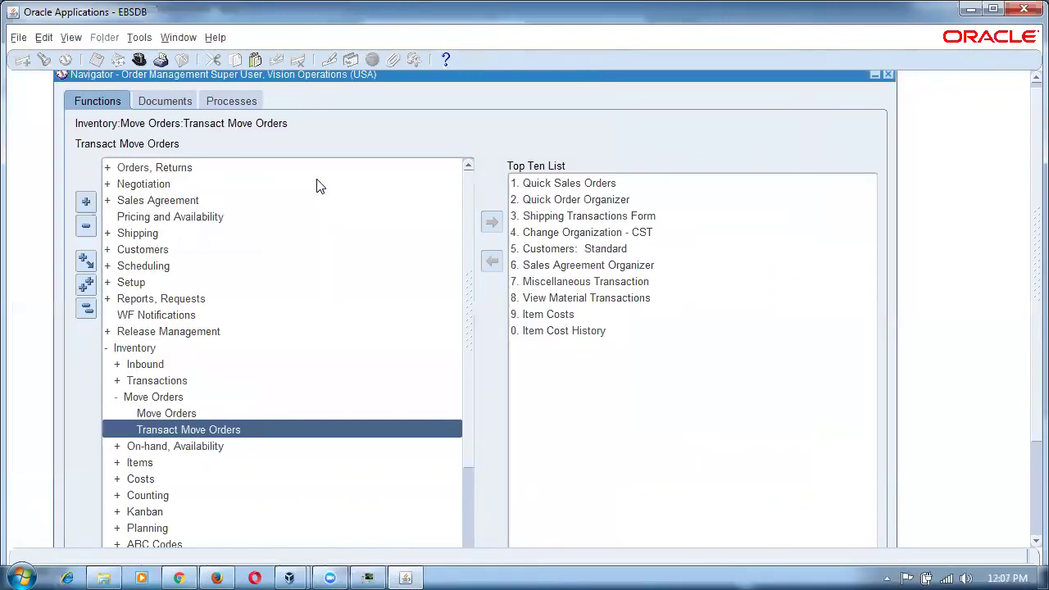
Open the Shipping Parameters for organization M1 from the Shipping setup and examine the Default Stage Subinventory for pick release.
left_click(86, 312)
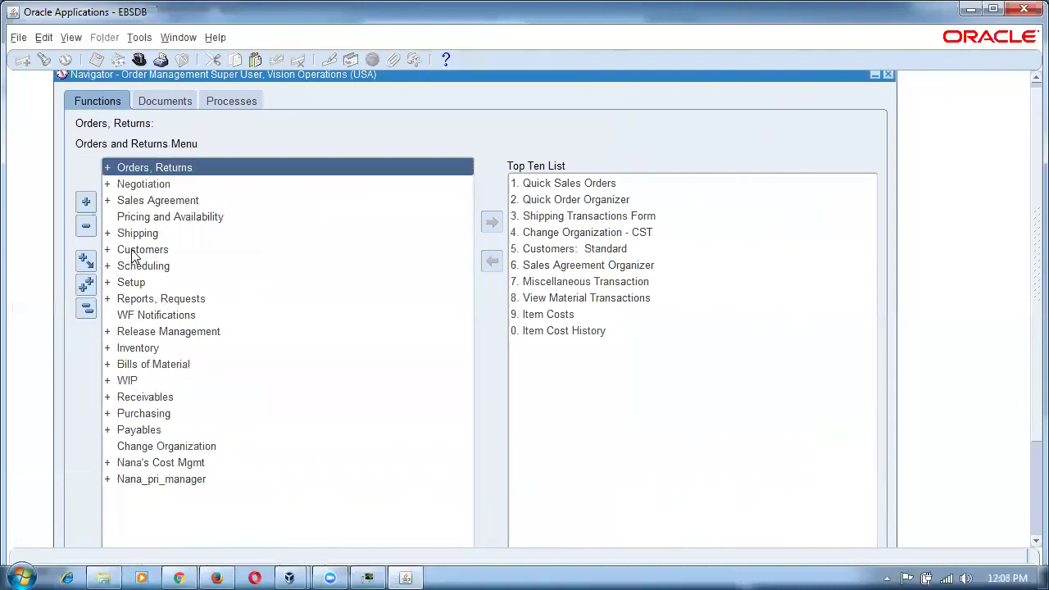
double_click(140, 235)
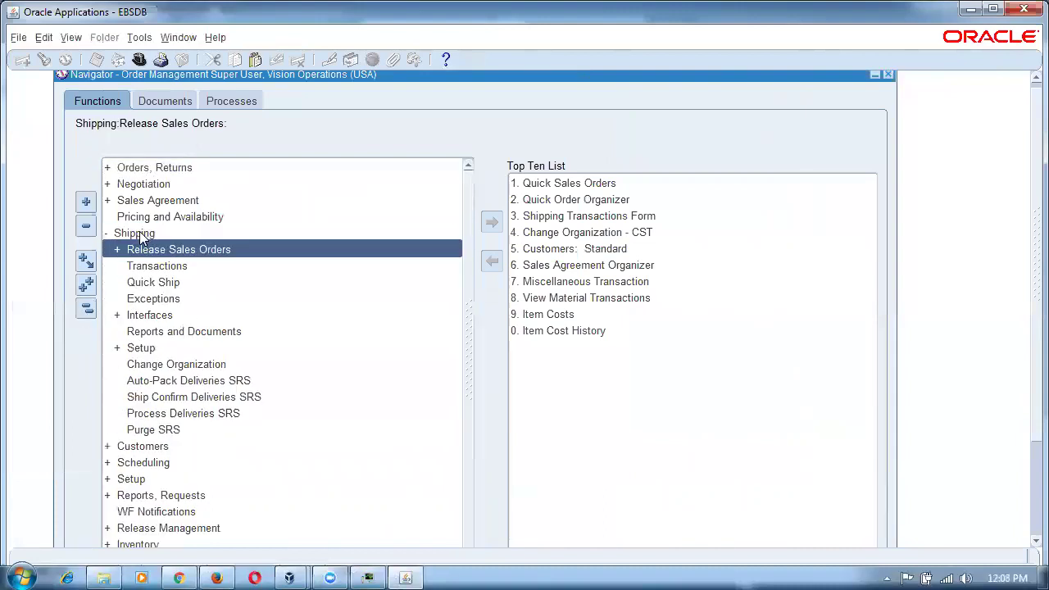
double_click(196, 349)
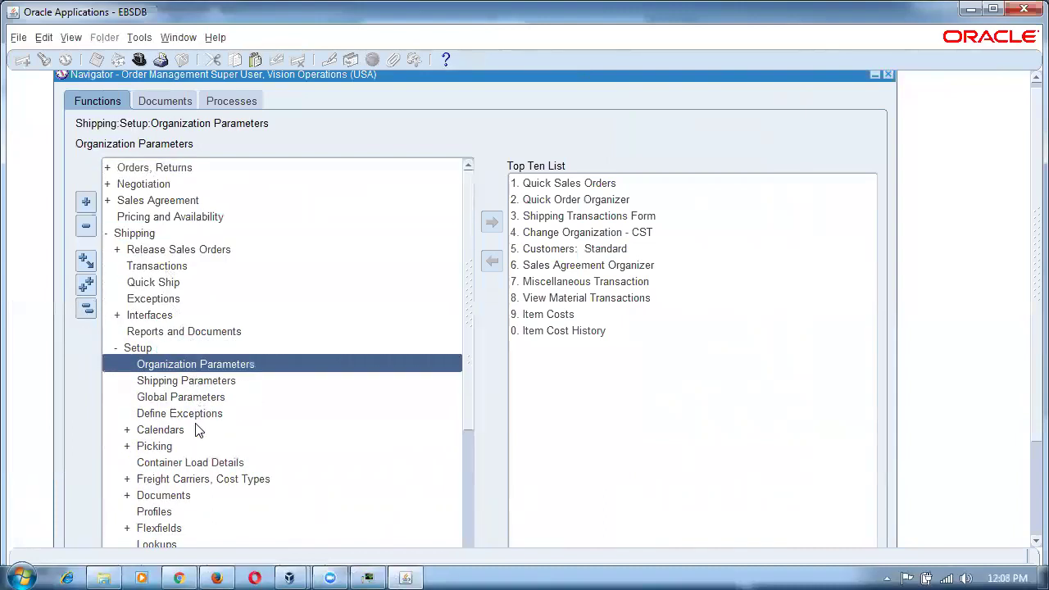
double_click(205, 381)
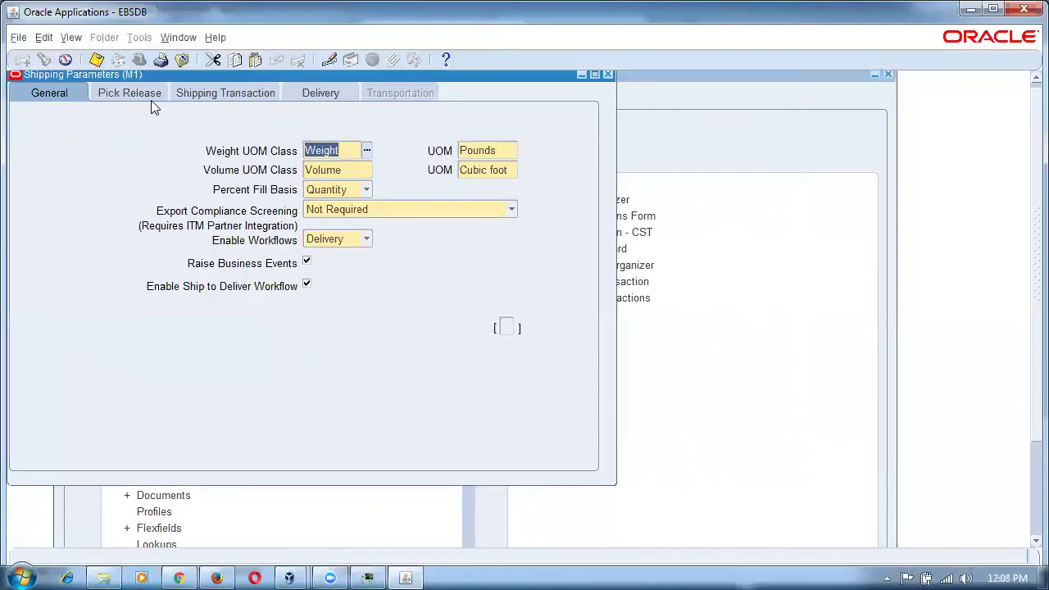
left_click(149, 95)
left_click(371, 227)
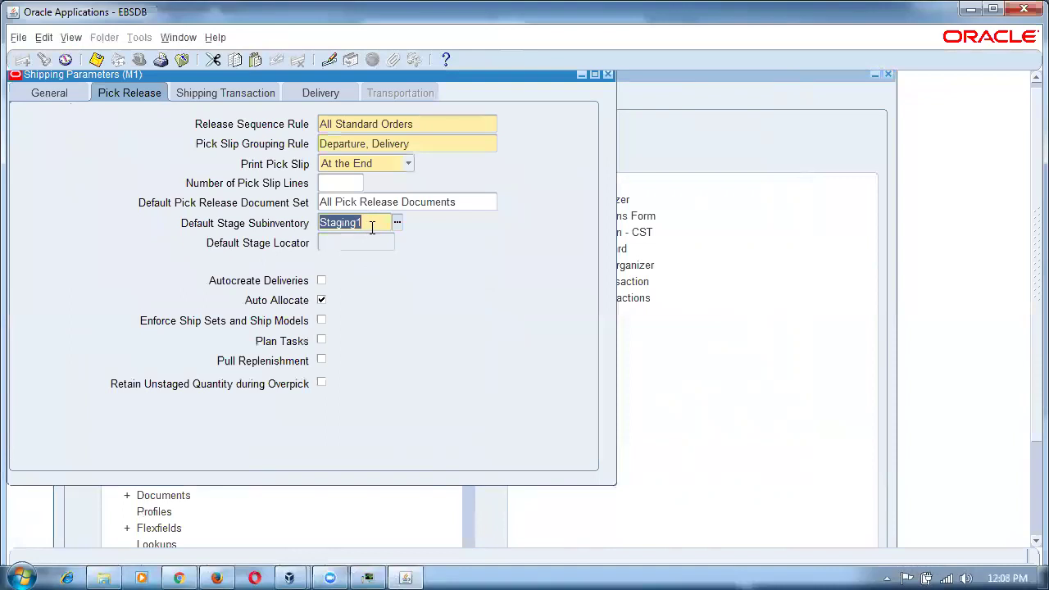
Choose Staging1 from the subinventories starting with s as Default Stage Subinventory, and close Shipping Parameters without saving.
type("Sta")
key("ctrl+l")
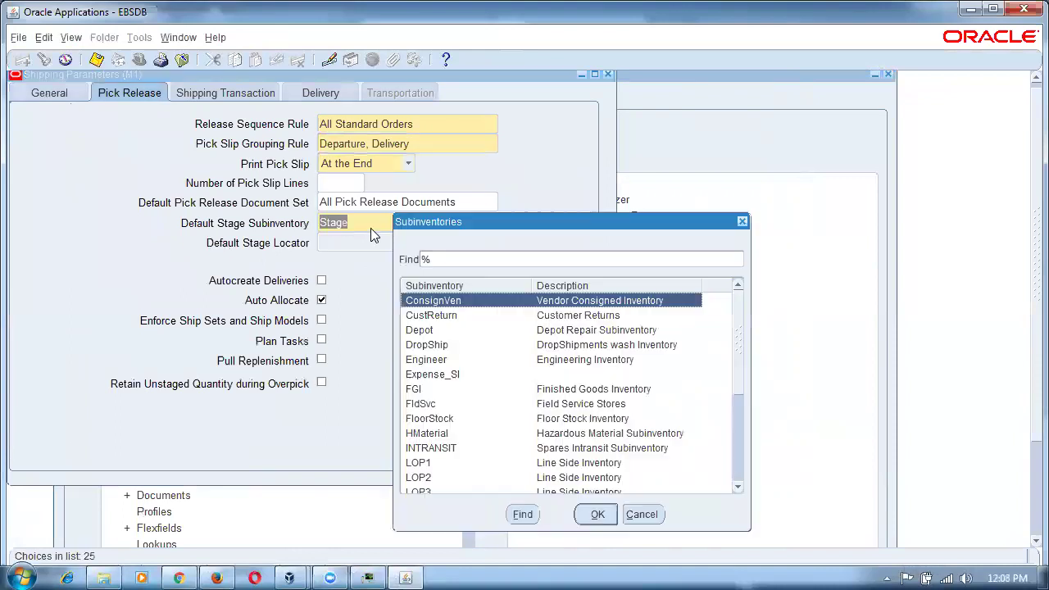
type("s")
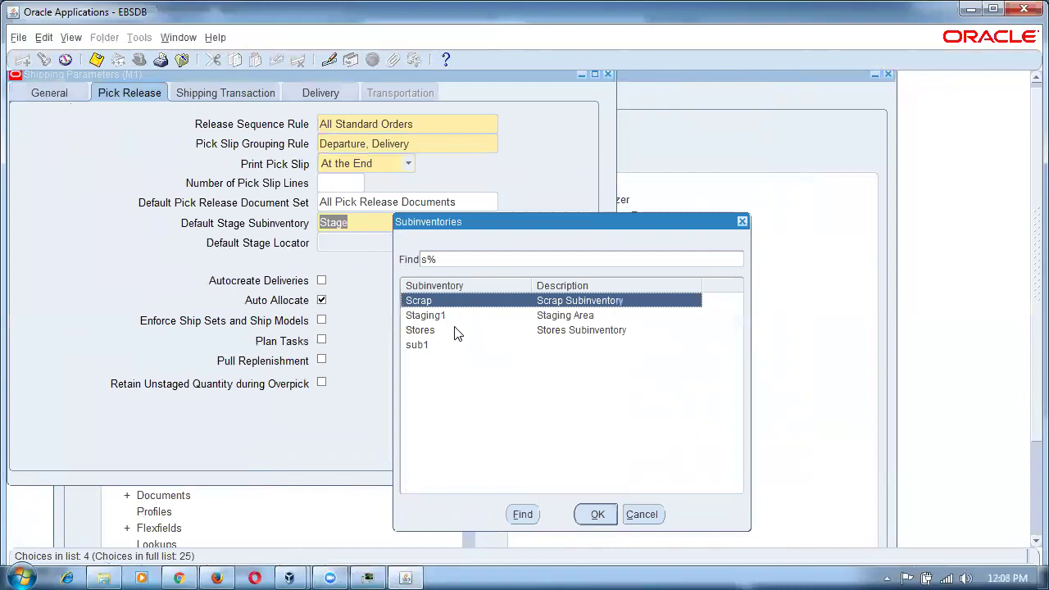
left_click(456, 331)
left_click(452, 319)
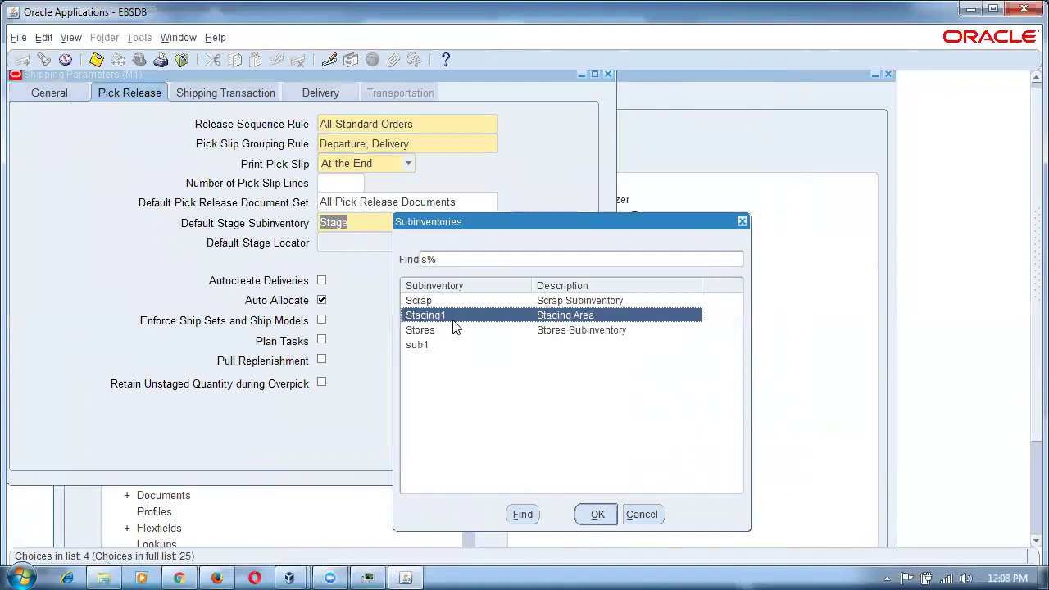
left_click(598, 514)
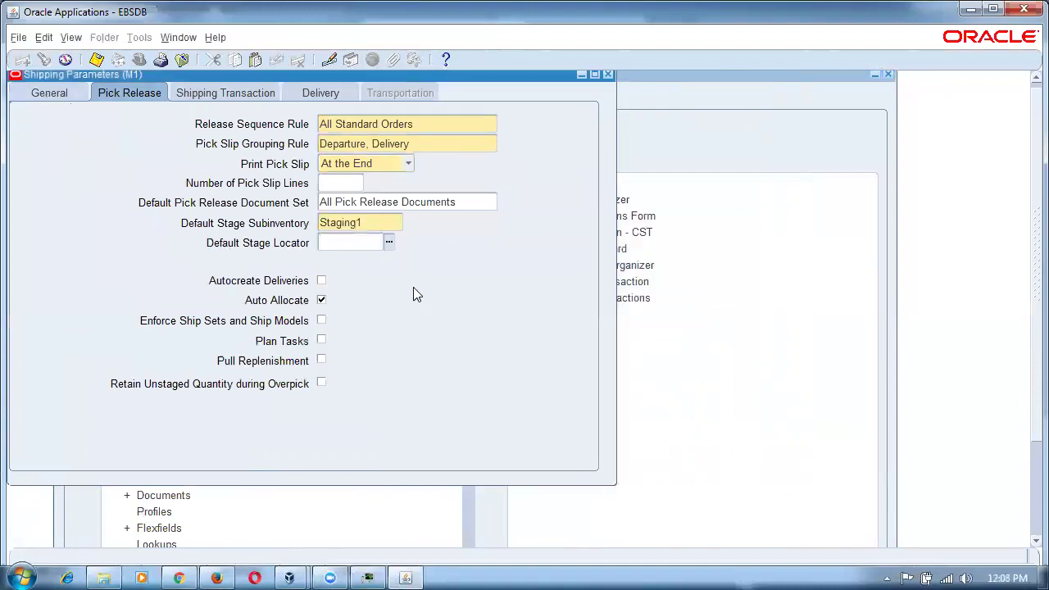
left_click(382, 222)
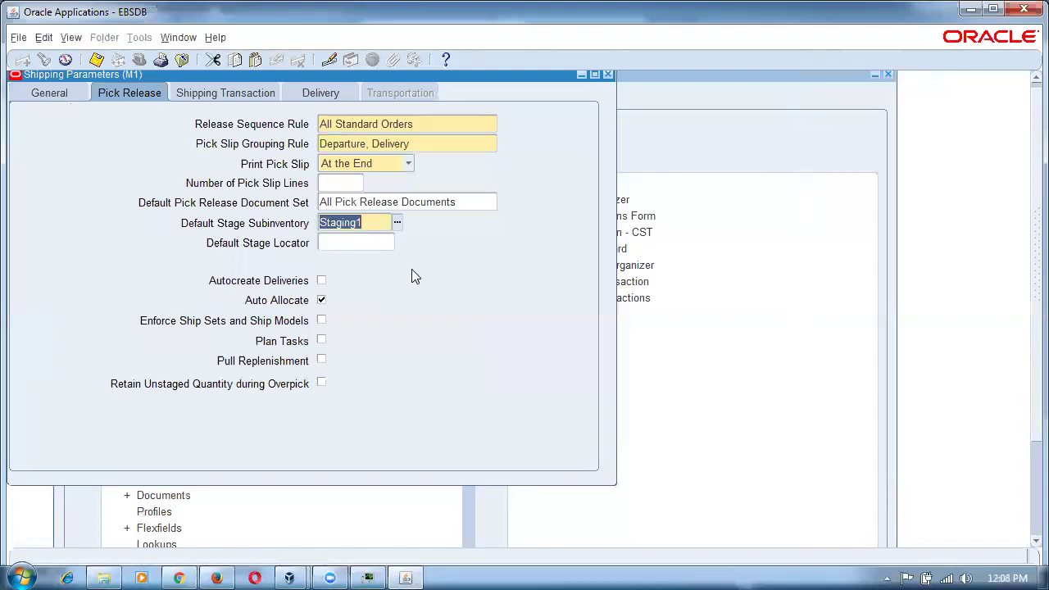
left_click(608, 77)
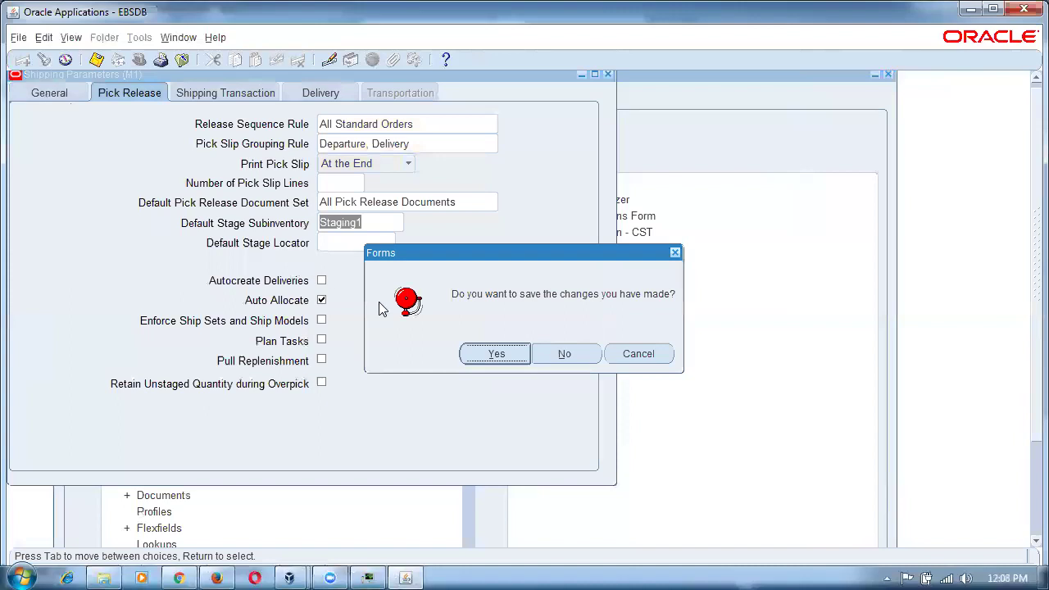
left_click(569, 356)
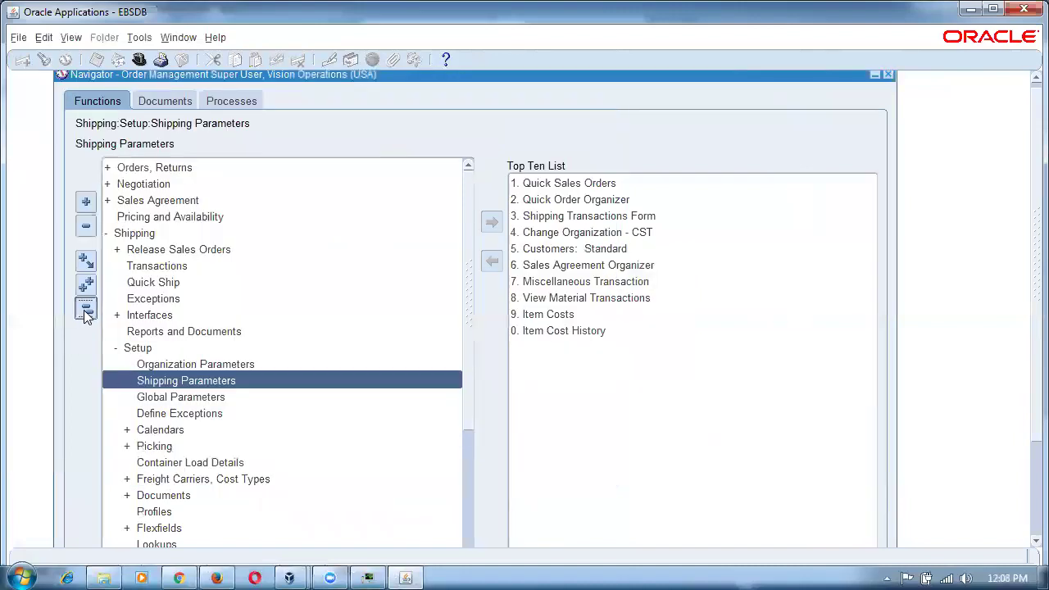
Open the Move Orders form from Inventory and query the pick-release move order by its number.
left_click(86, 308)
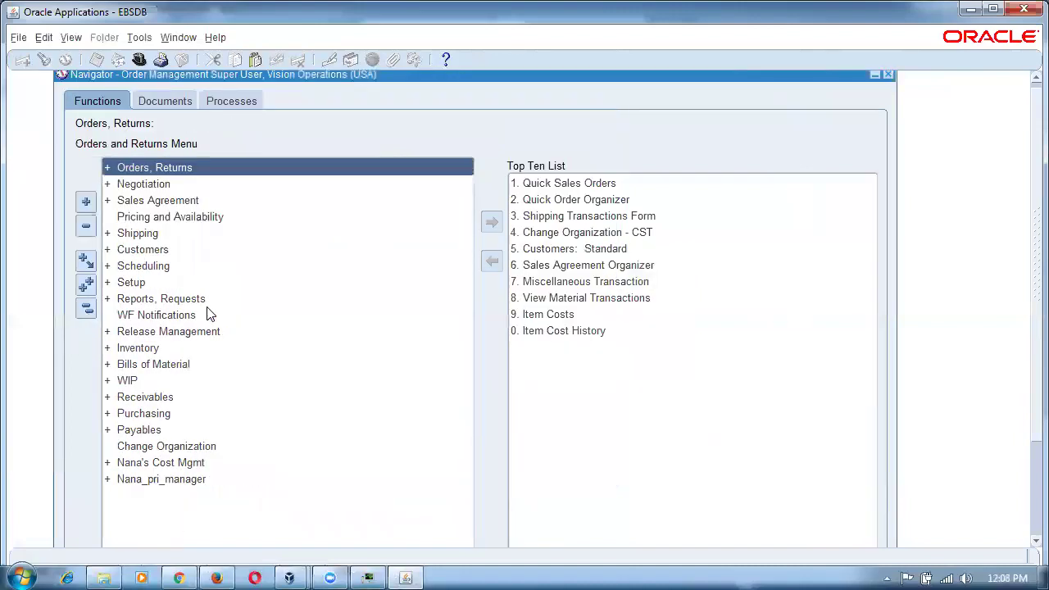
double_click(176, 348)
double_click(195, 397)
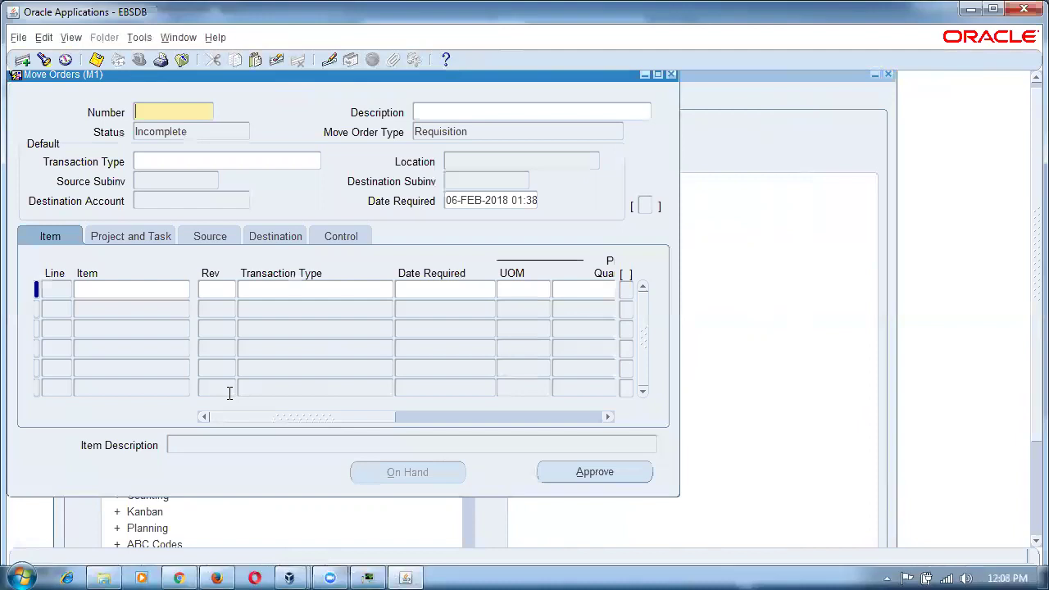
key("F11")
type("6413353")
key("ctrl+F11")
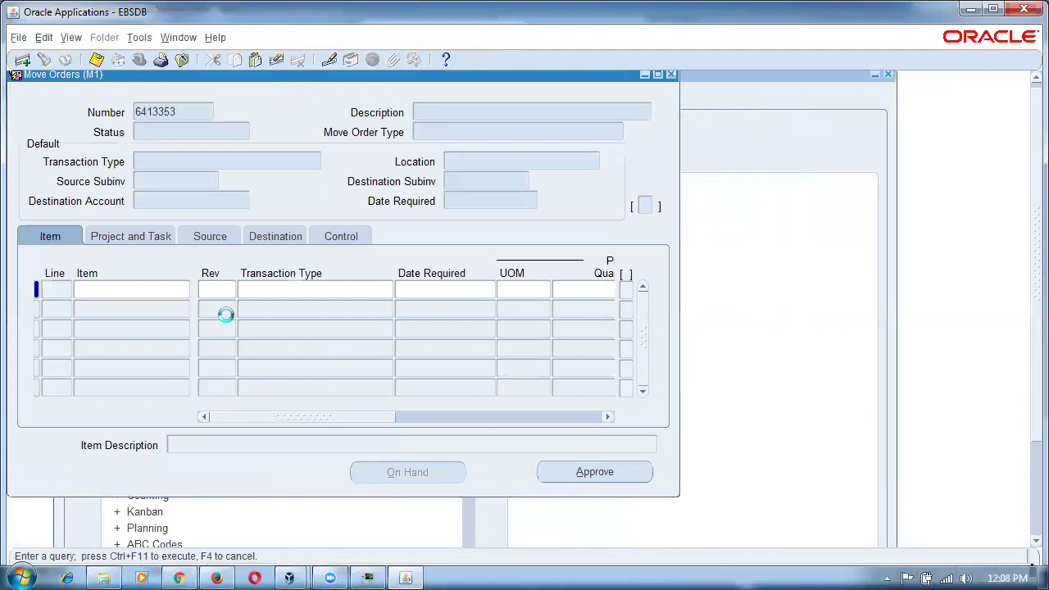
Check the move order's status, copy its number and close the Move Orders form.
left_click(215, 132)
left_click(198, 119)
key("ctrl+c")
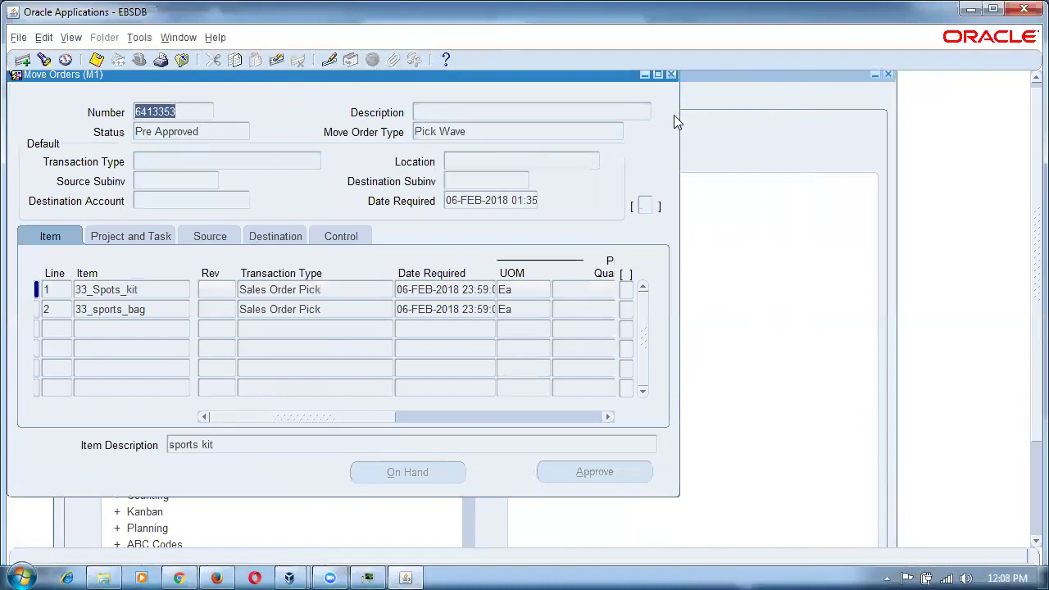
left_click(671, 74)
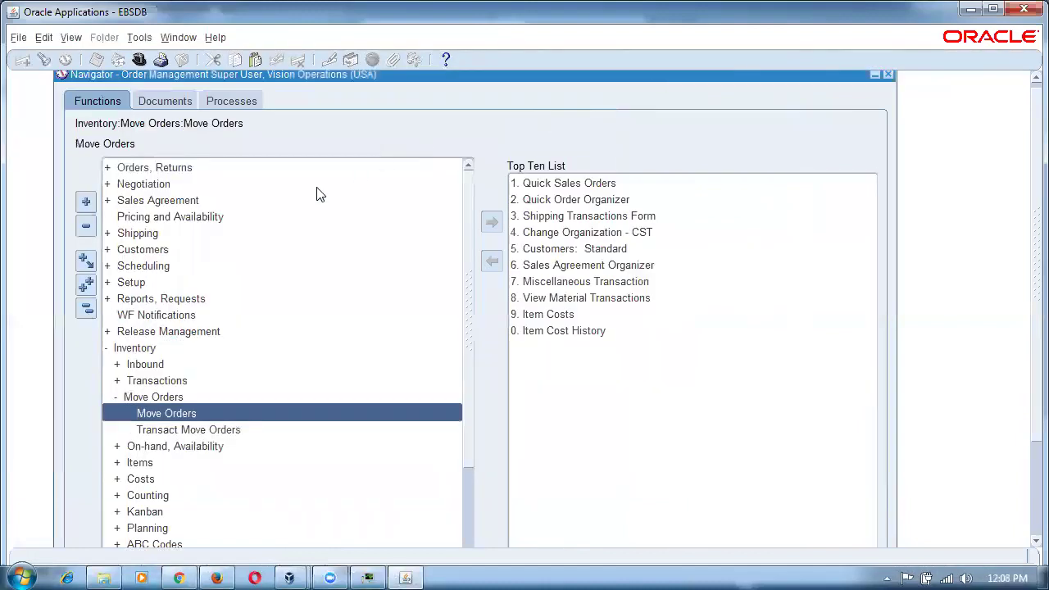
Reopen Transact Move Orders, try the copied move order number as the header search criterion, and clear it.
double_click(200, 429)
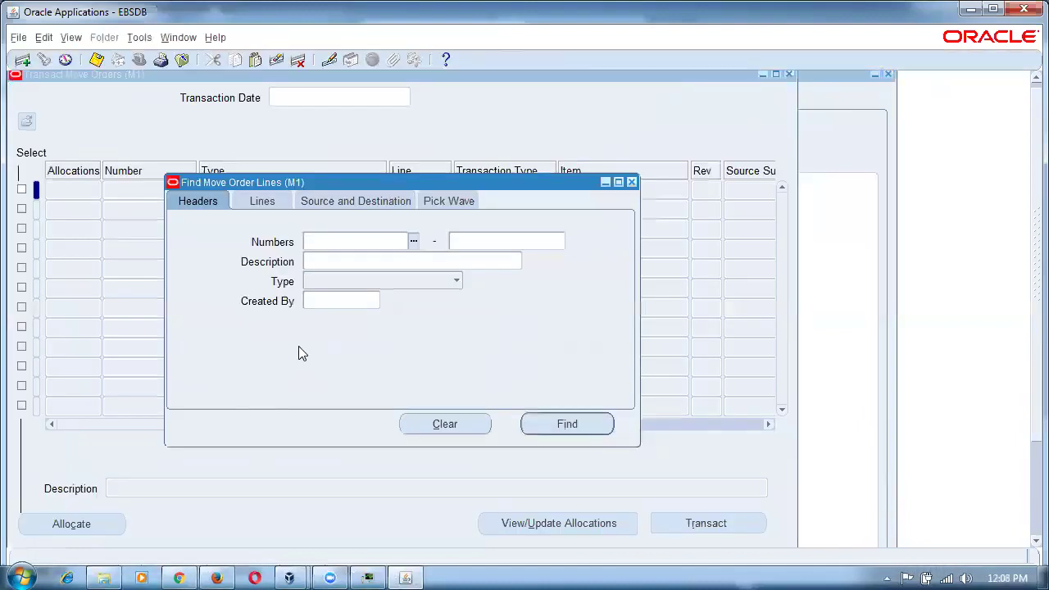
key("ctrl+v")
key("Tab")
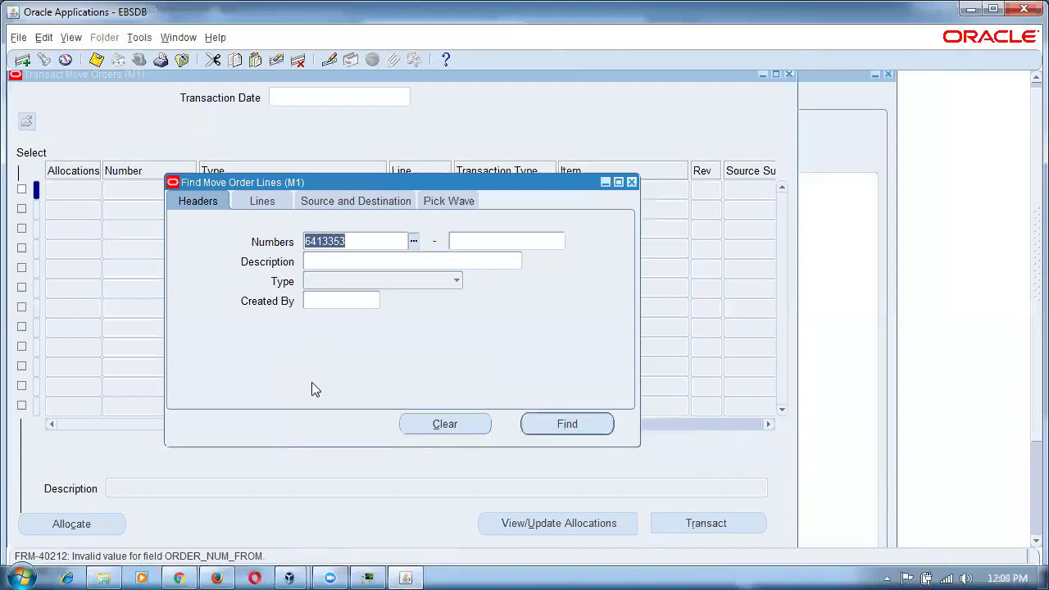
key("BackSpace")
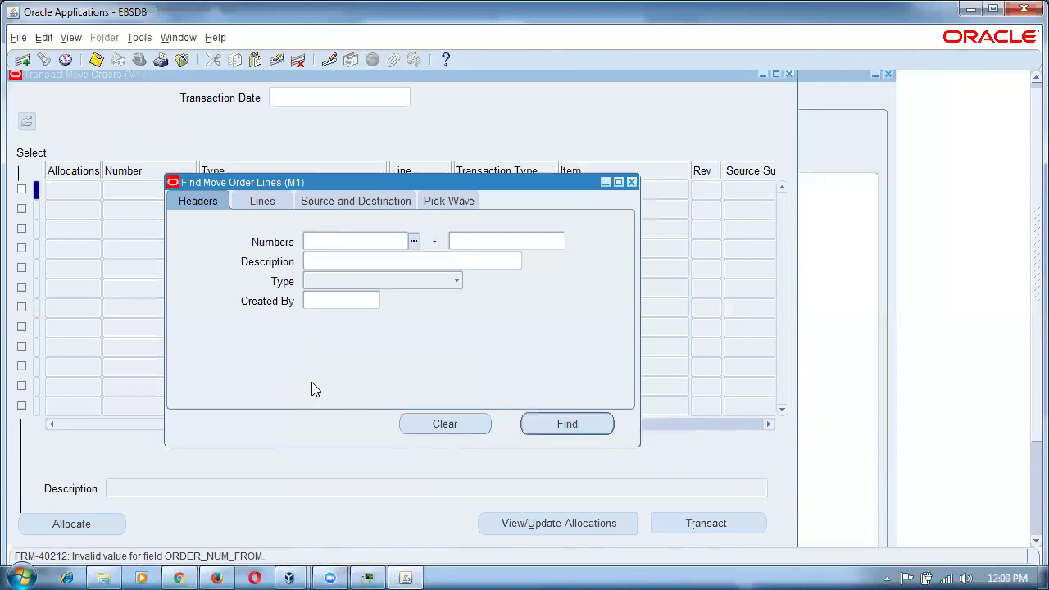
Close the move order line search and the Transact Move Orders form, and collapse the navigator's function list.
left_click(631, 183)
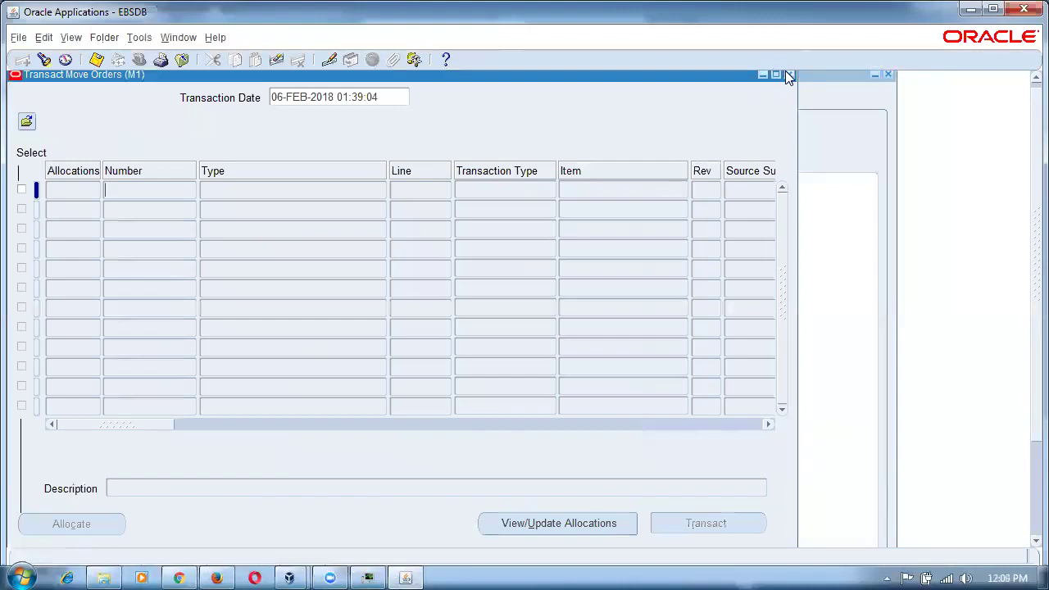
left_click(785, 72)
left_click(91, 308)
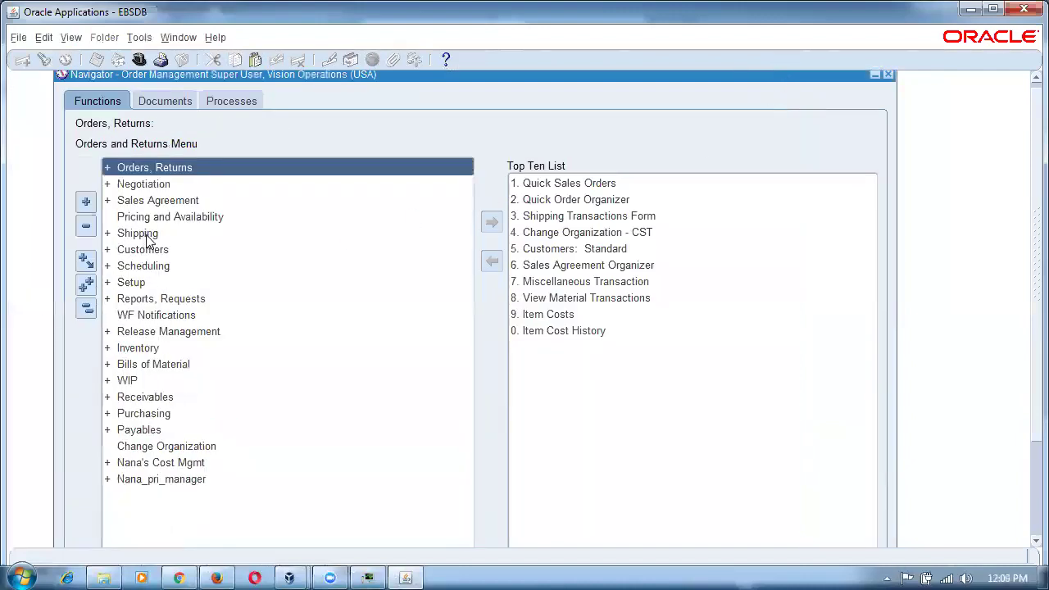
double_click(182, 171)
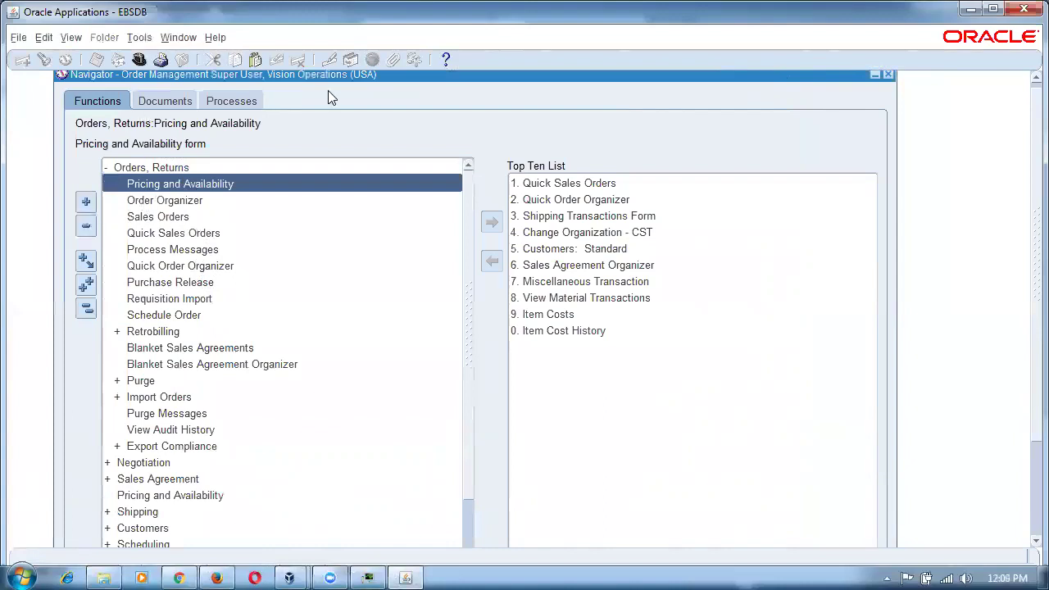
left_click(206, 221)
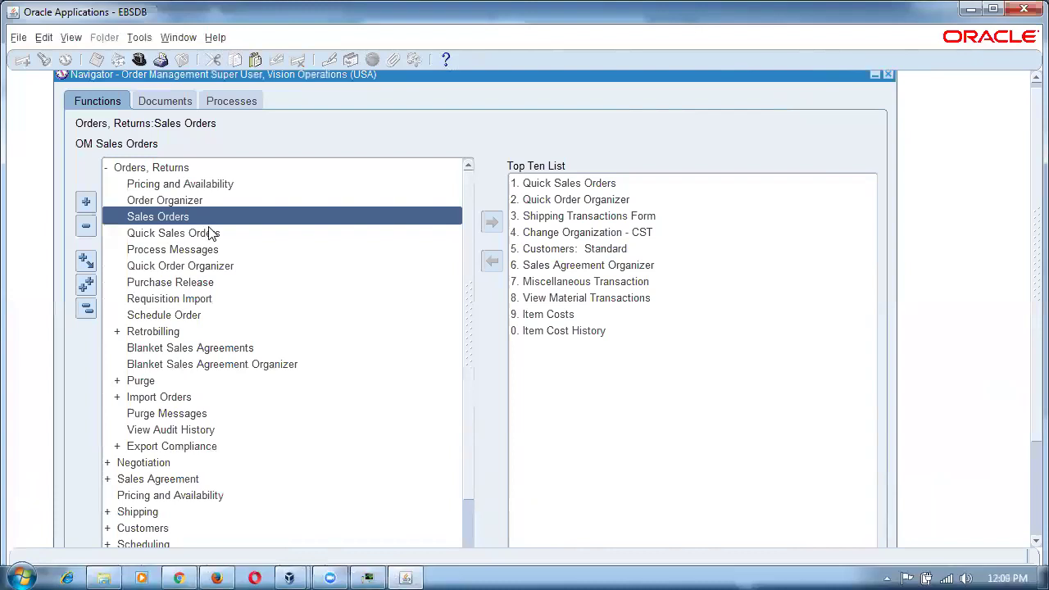
left_click(214, 200)
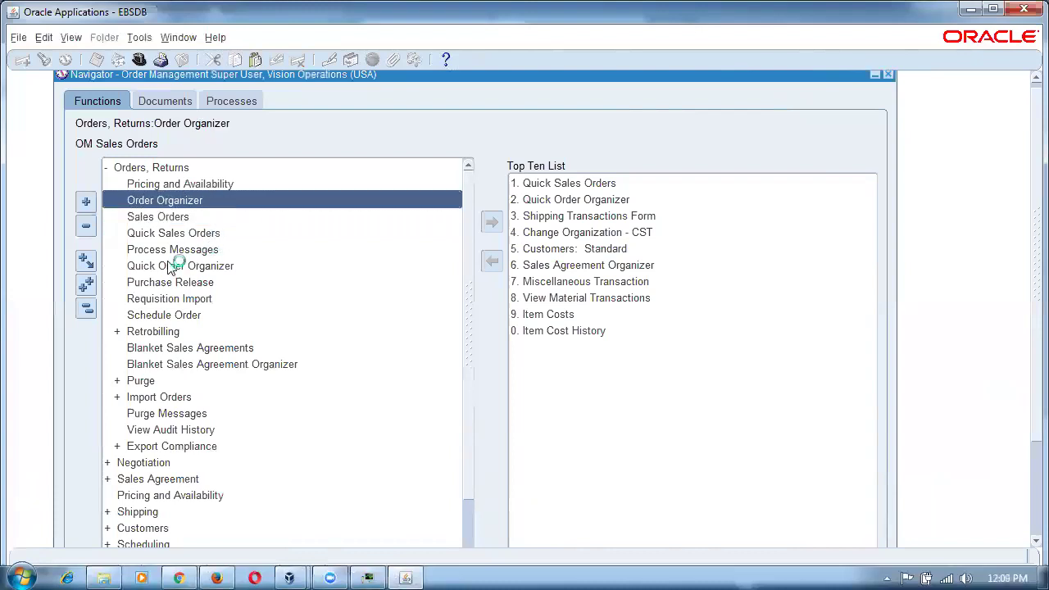
left_click(86, 308)
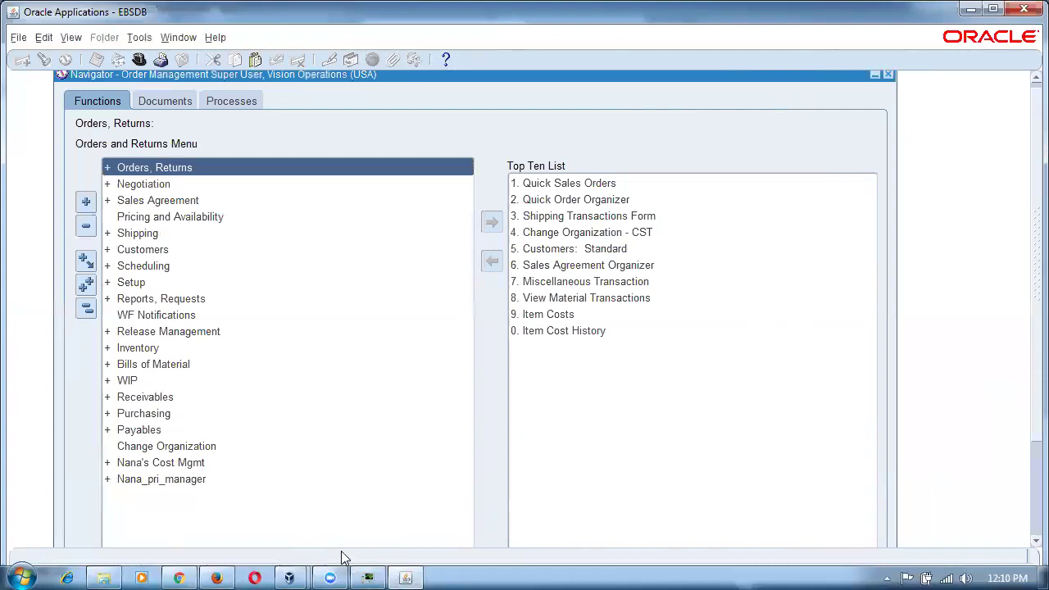
Open the Manu_Collaboration Word document from the QC_Manufacturing folder.
left_click(104, 572)
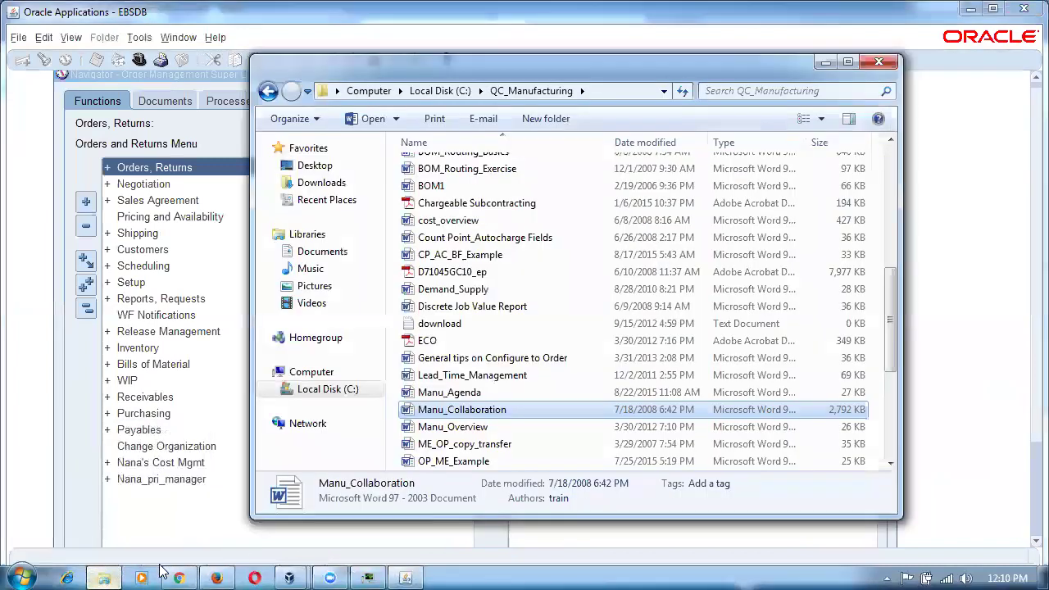
left_click(478, 398)
left_click(478, 412)
double_click(484, 412)
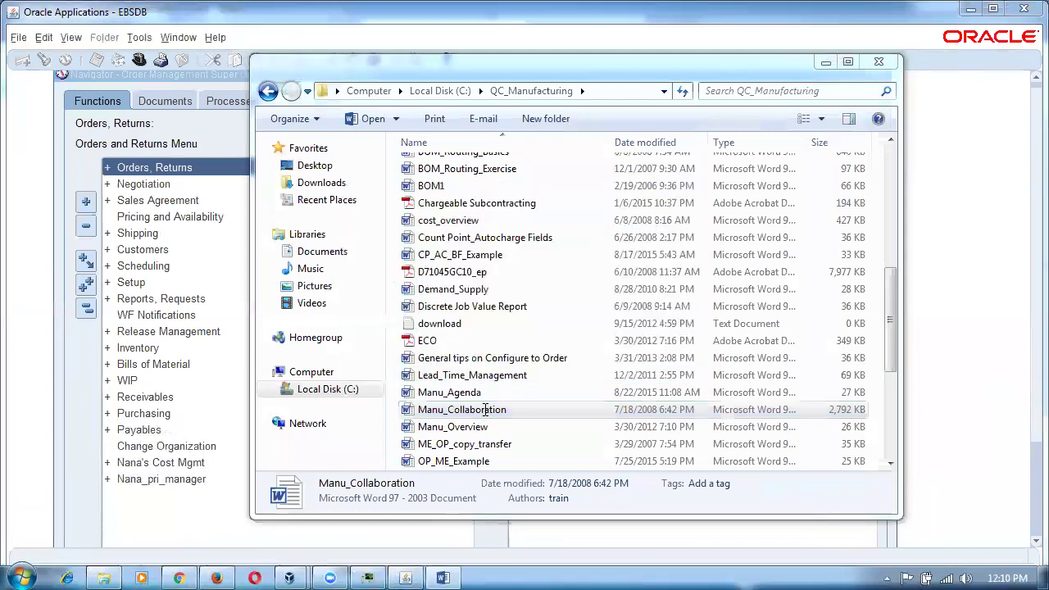
left_click(441, 577)
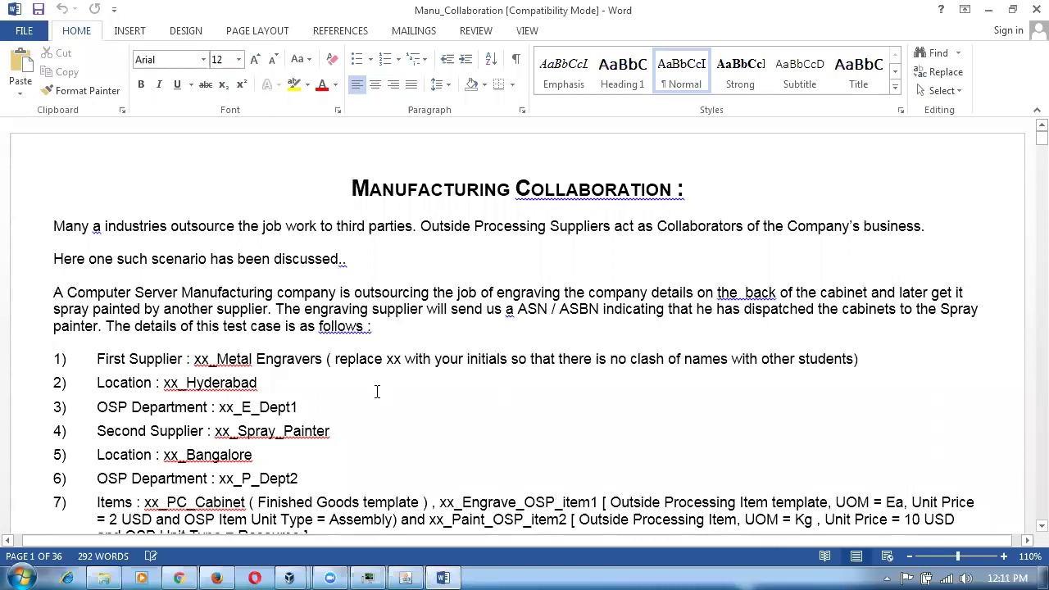
Read the Manufacturing Collaboration scenario, examining the engraving and spray painting jobs, the ASN / ASBN notice and the first supplier's name.
left_click_drag(383, 178, 564, 178)
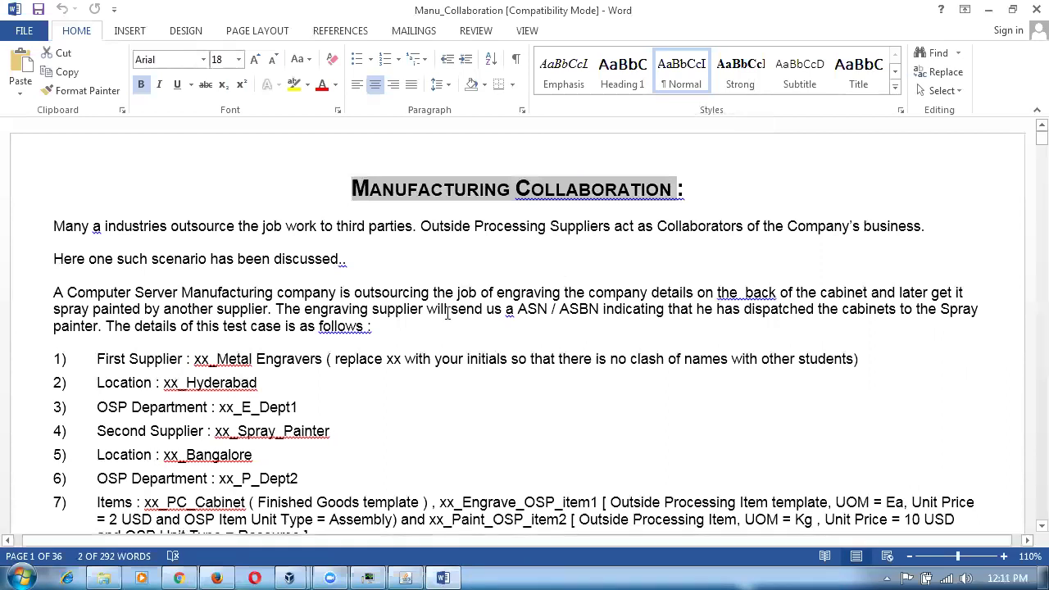
left_click(384, 320)
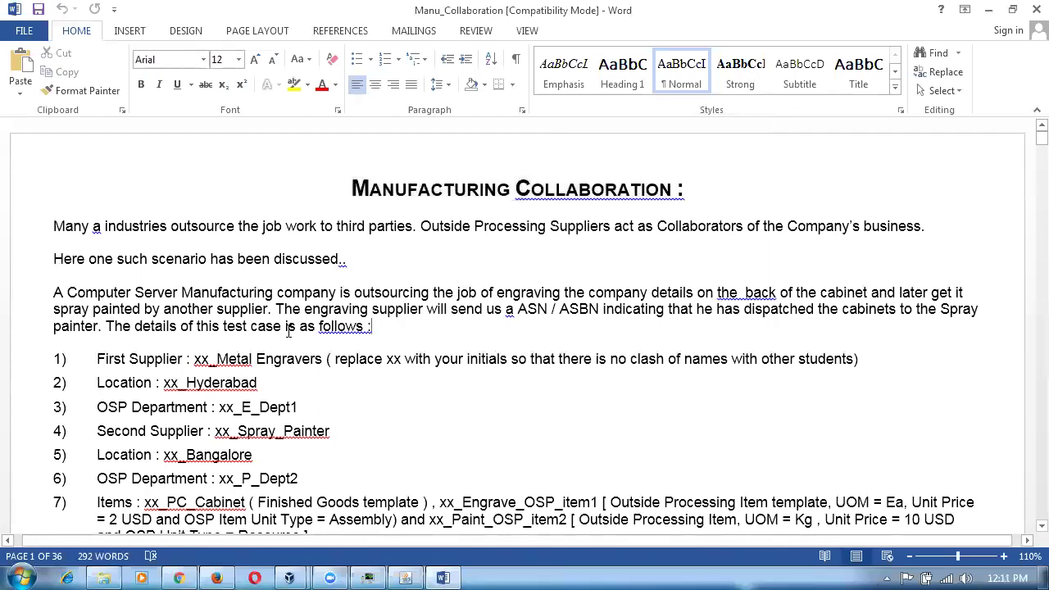
left_click(205, 297, "ctrl")
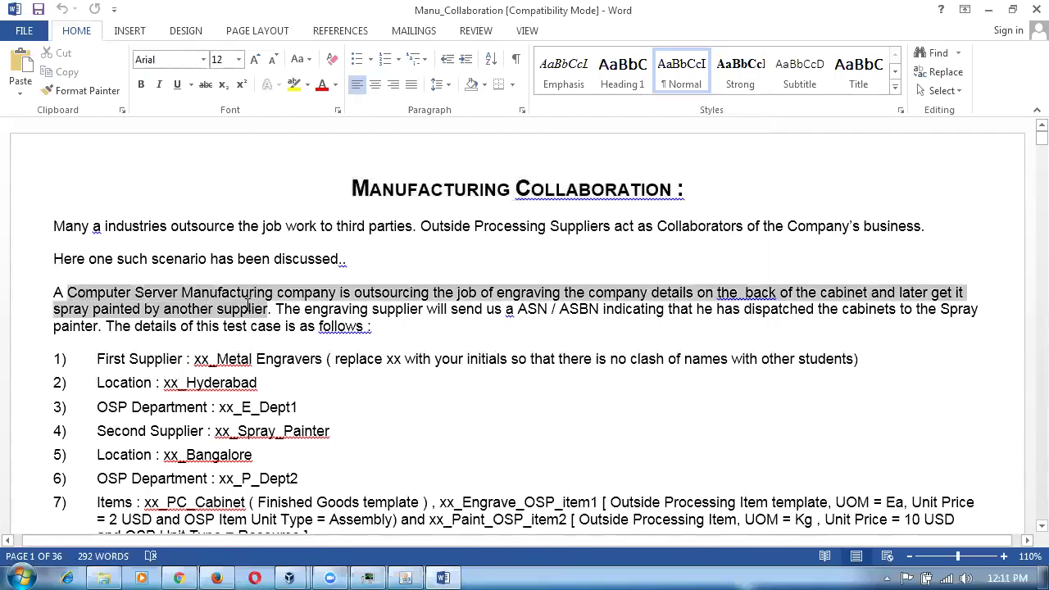
left_click(373, 327)
left_click_drag(499, 294, 869, 297)
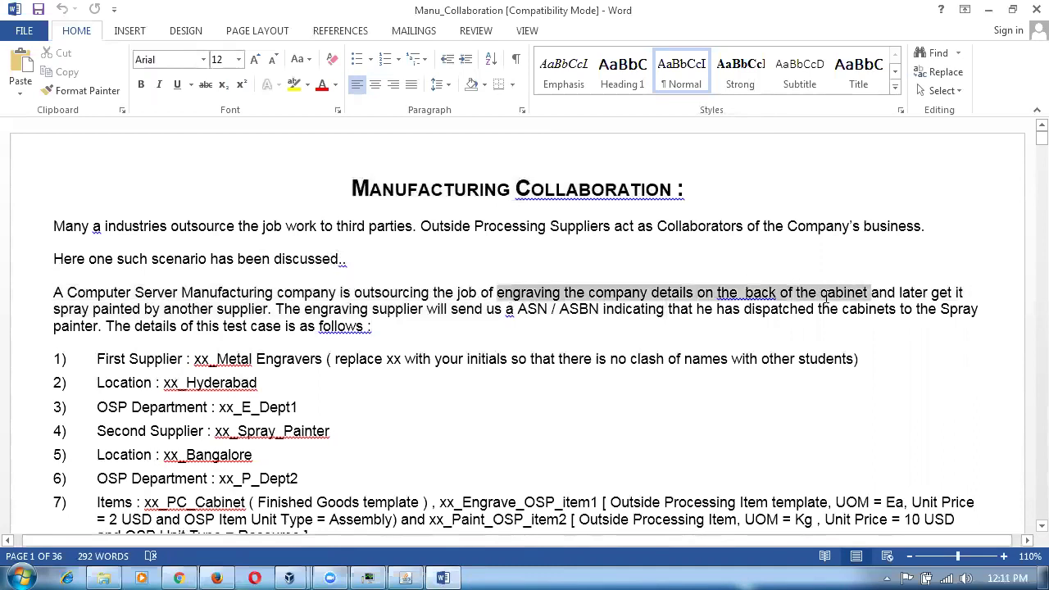
left_click_drag(54, 309, 164, 310)
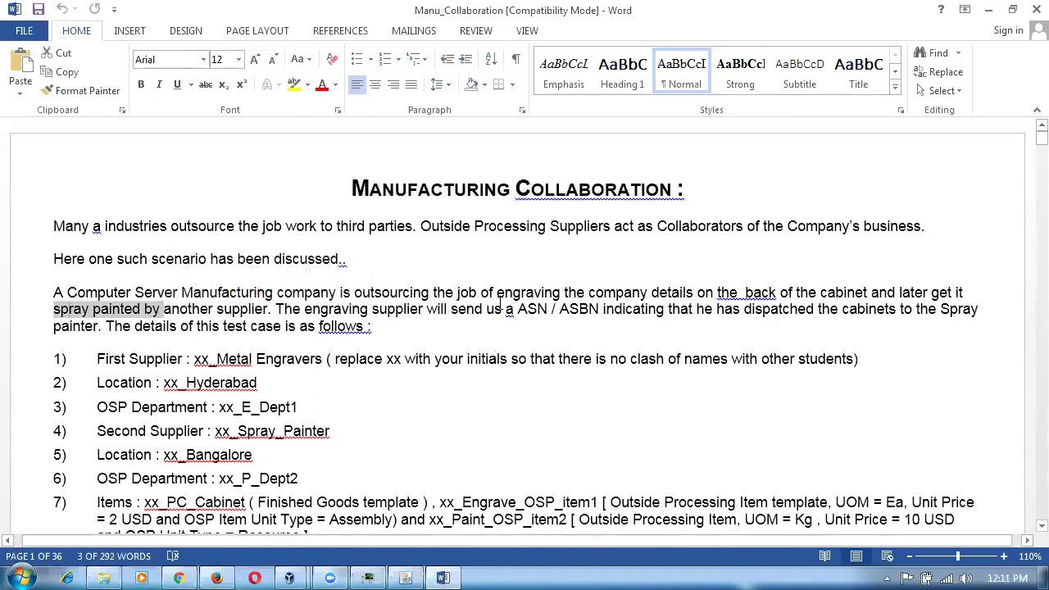
left_click_drag(496, 294, 627, 292)
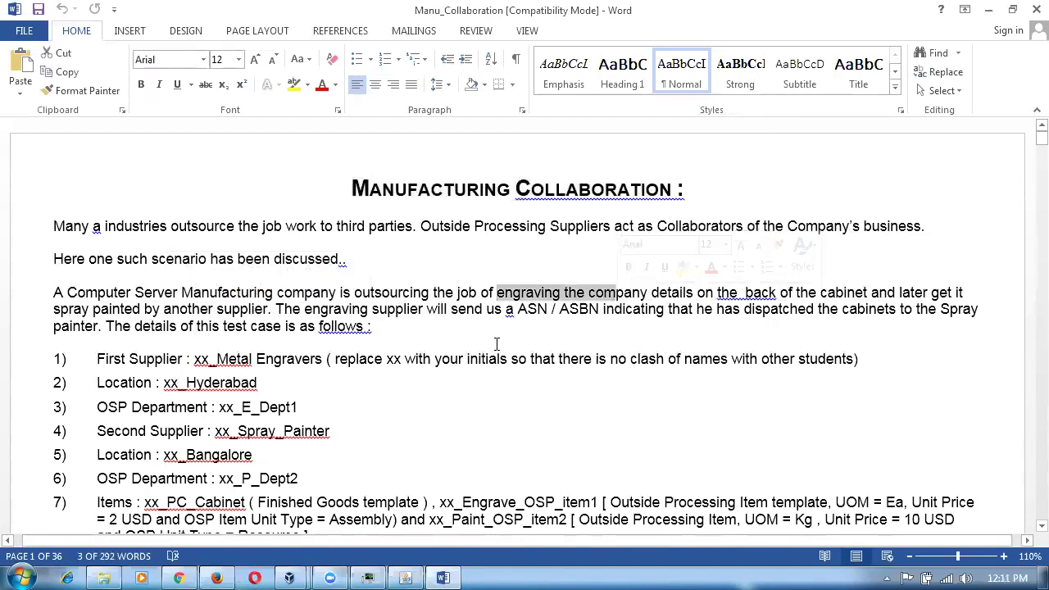
left_click_drag(74, 309, 119, 315)
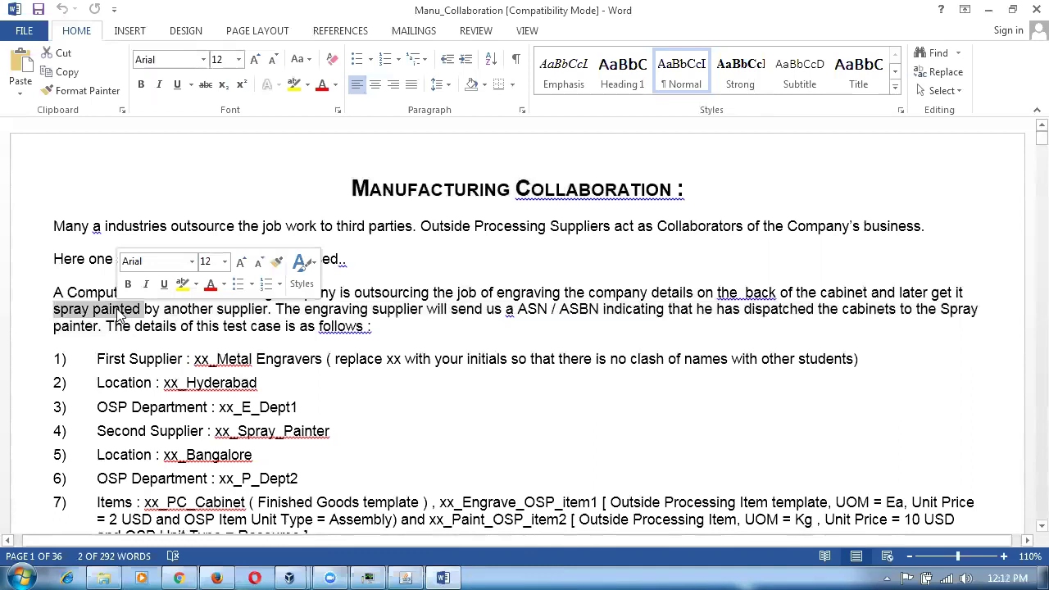
left_click(182, 328)
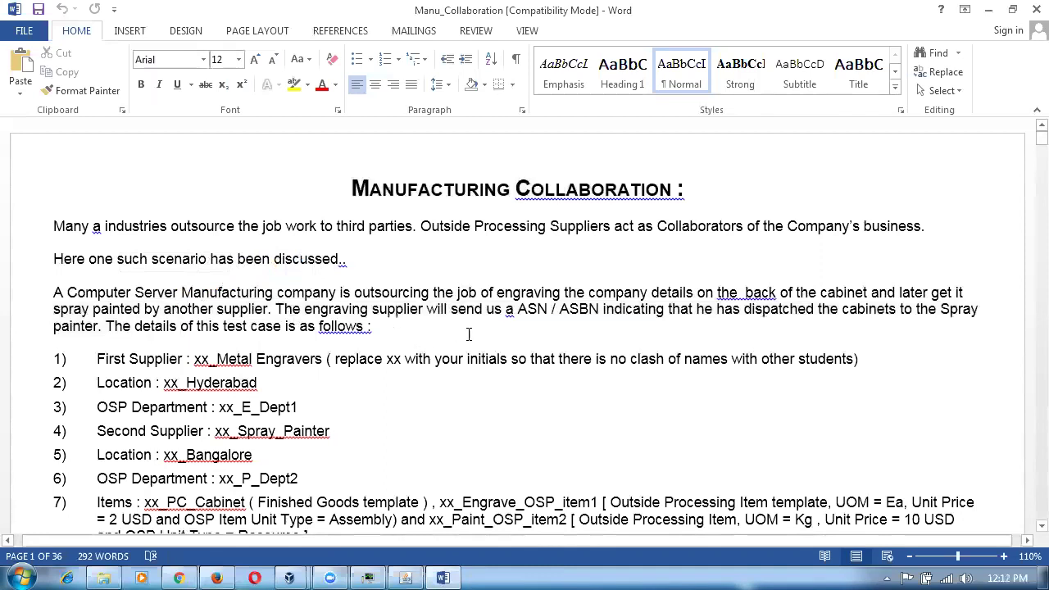
left_click_drag(472, 318, 582, 309)
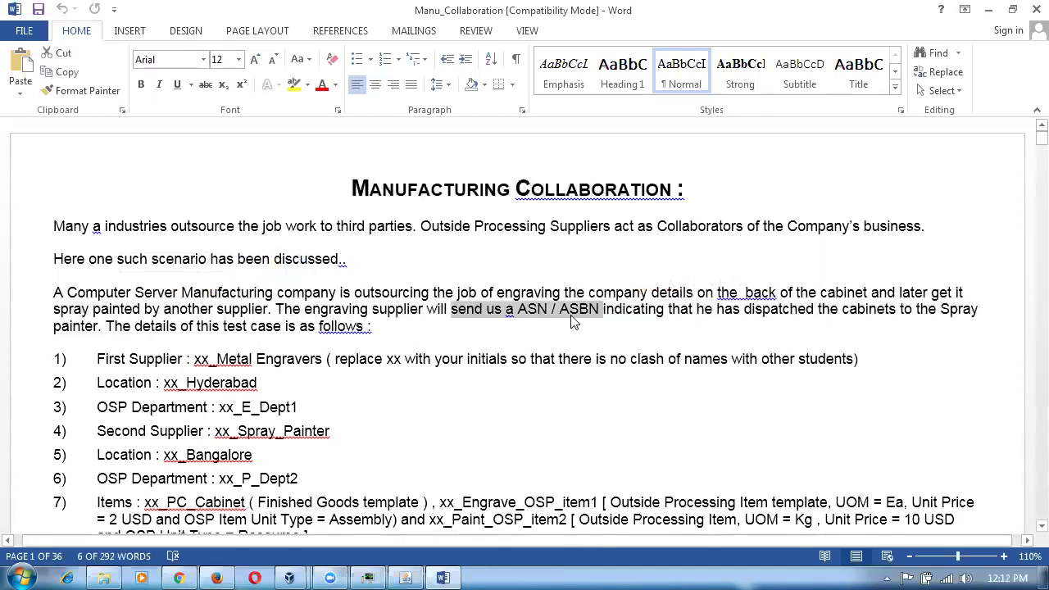
left_click(571, 311)
left_click(247, 341)
scroll(284, 401, "down", 1)
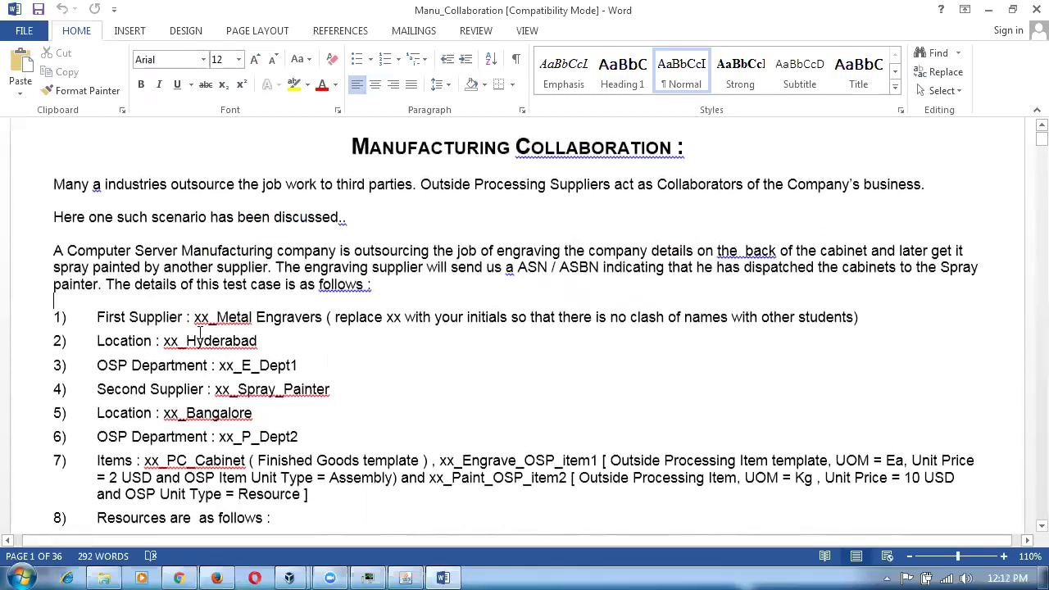
left_click_drag(192, 318, 326, 318)
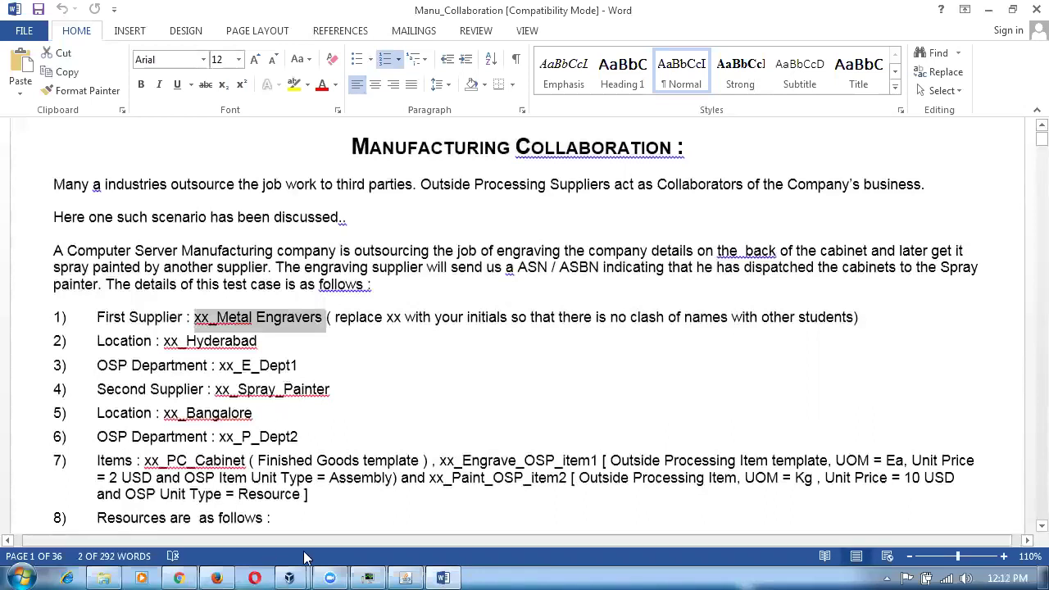
Return to Oracle Applications, switch the responsibility to Purchasing, Vision Operations (USA), and open Suppliers under Supply Base.
left_click(404, 576)
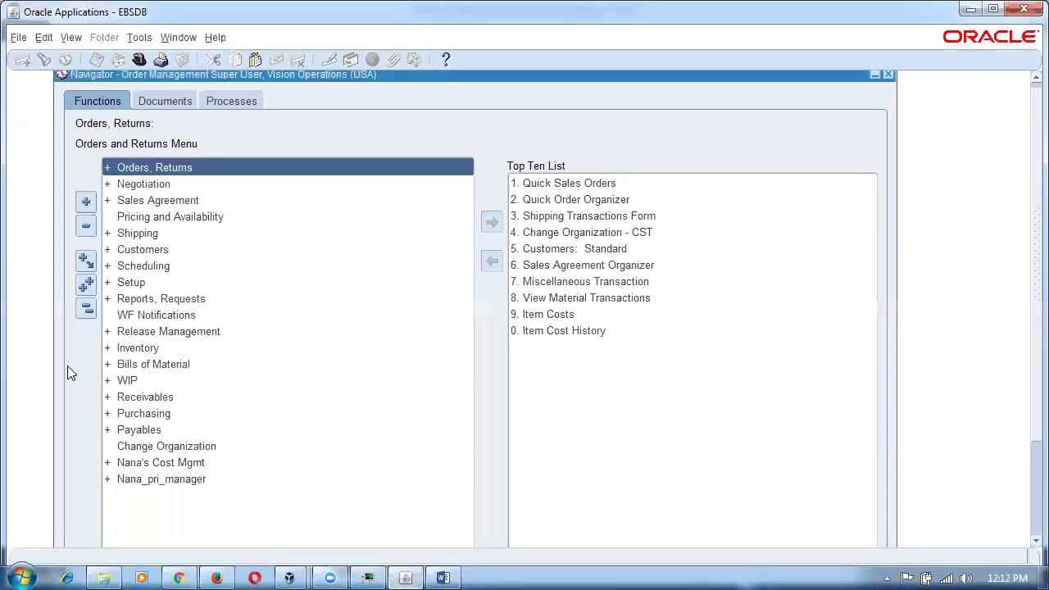
left_click(227, 302)
key("alt+f")
key("w")
key("Return")
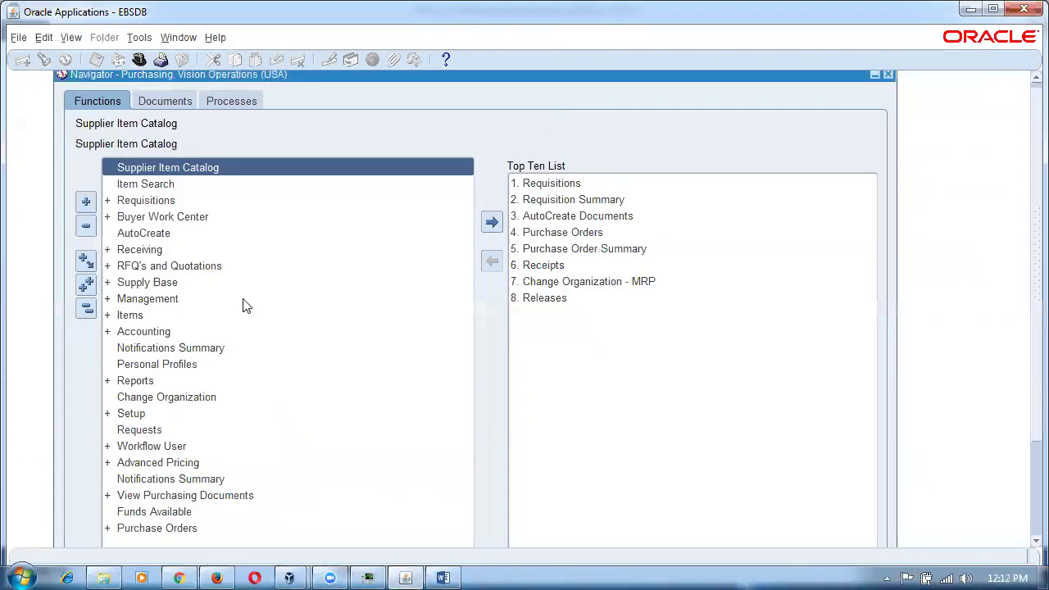
double_click(213, 286)
double_click(212, 297)
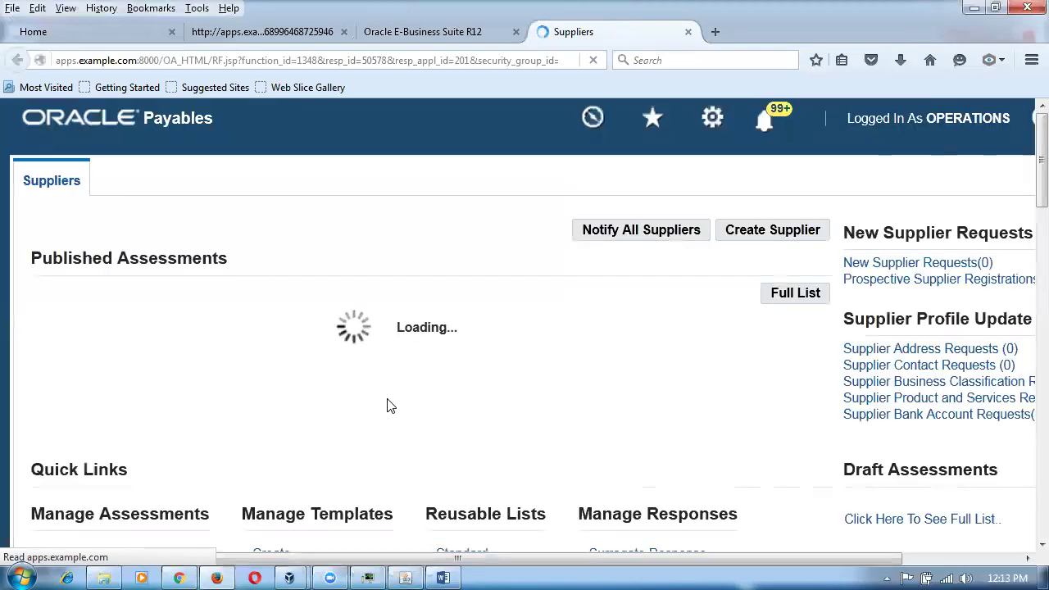
Start creating a supplier with the organization name 44_Engraver.
left_click(789, 232)
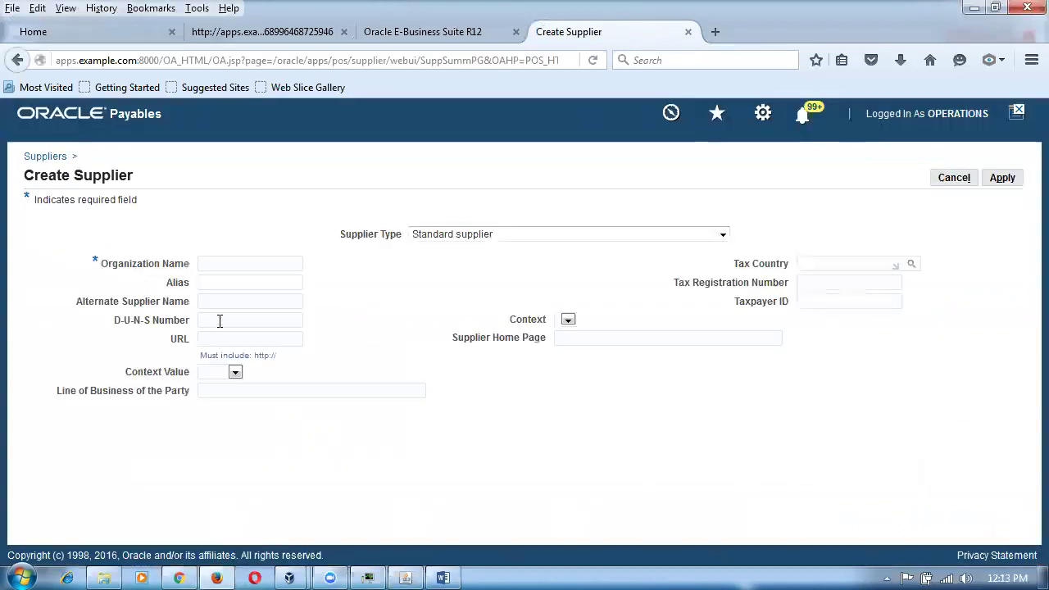
left_click(233, 265)
type("44_Engraver")
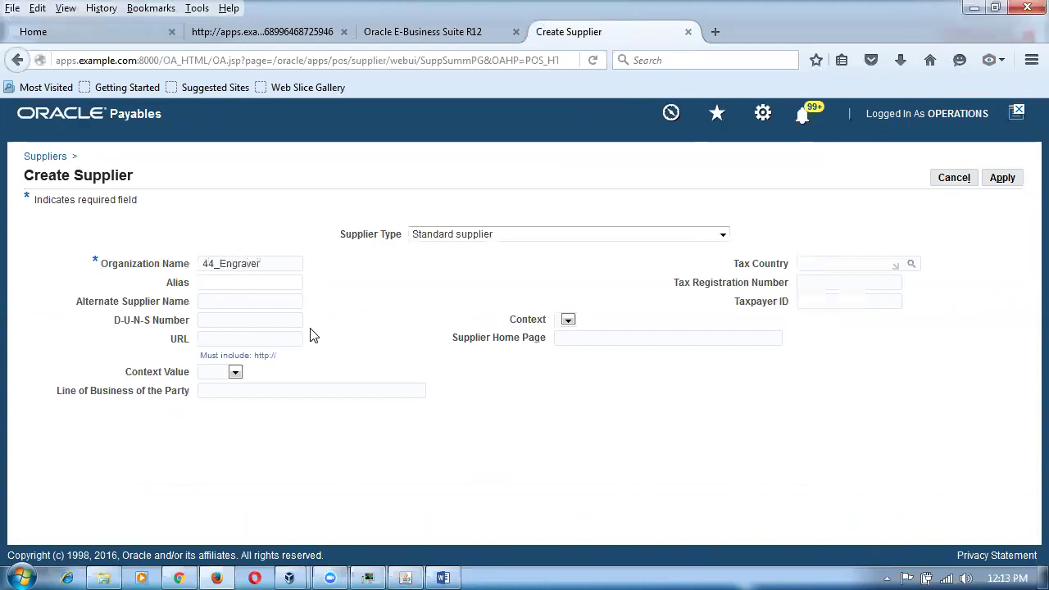
Switch to the Manu_Collaboration document and check the first supplier's name in the numbered list.
key("alt+Tab")
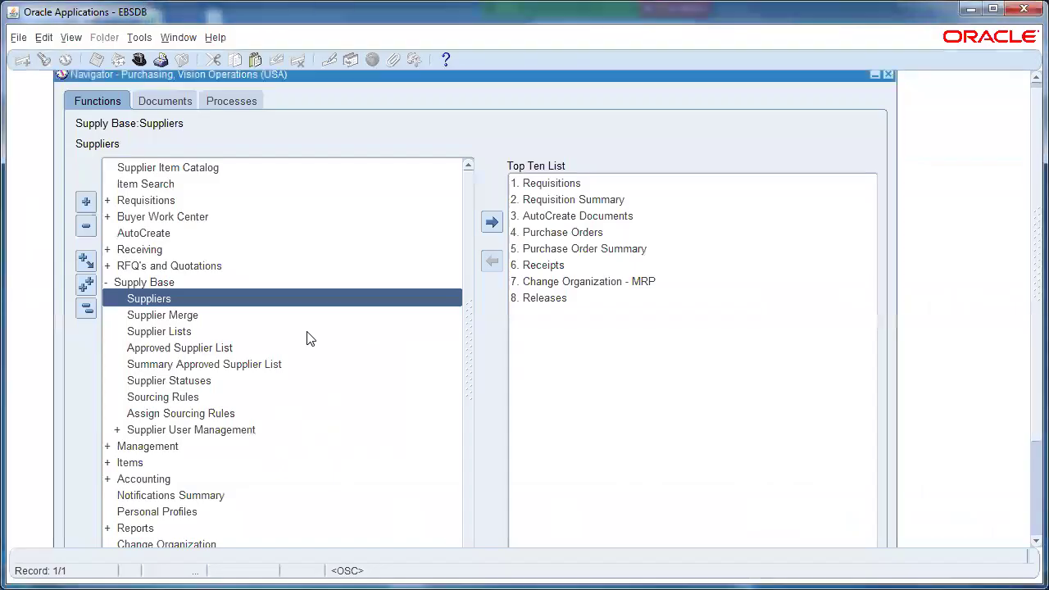
key("alt+Tab")
key("alt+Tab")
key("Tab")
key("Tab")
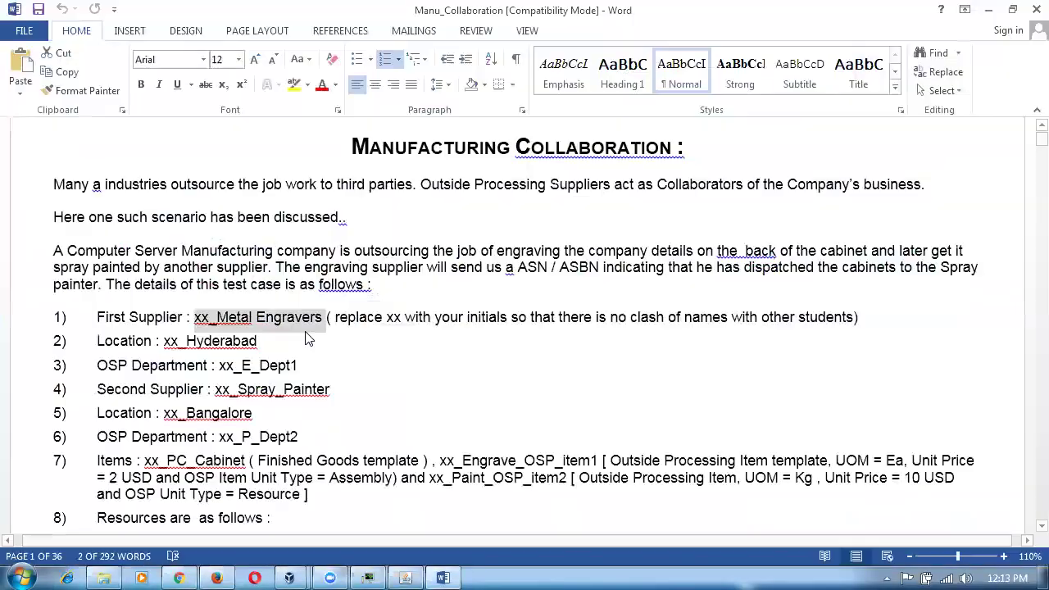
left_click(218, 322)
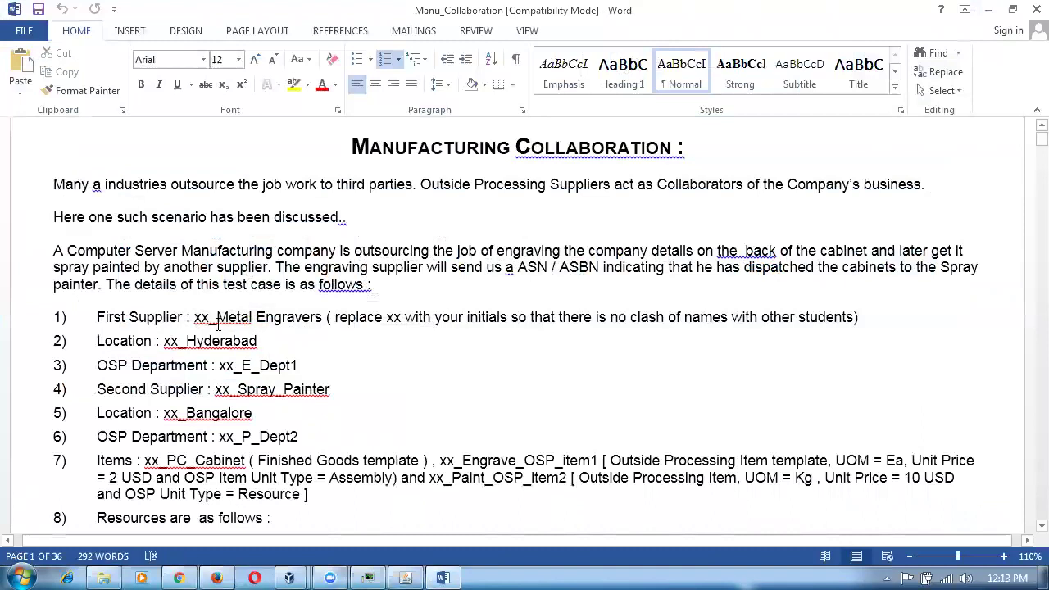
left_click_drag(218, 322, 300, 328)
Return to the supplier form, submit 44_Engraver, create it as a new organization and save the supplier record.
key("alt+Tab")
left_click(1002, 178)
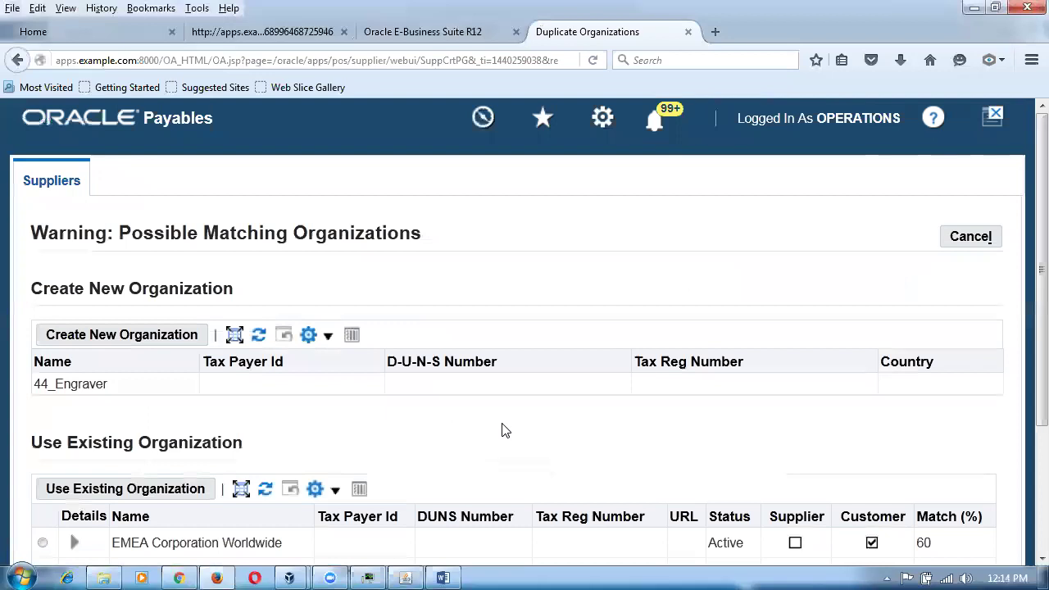
left_click(94, 348)
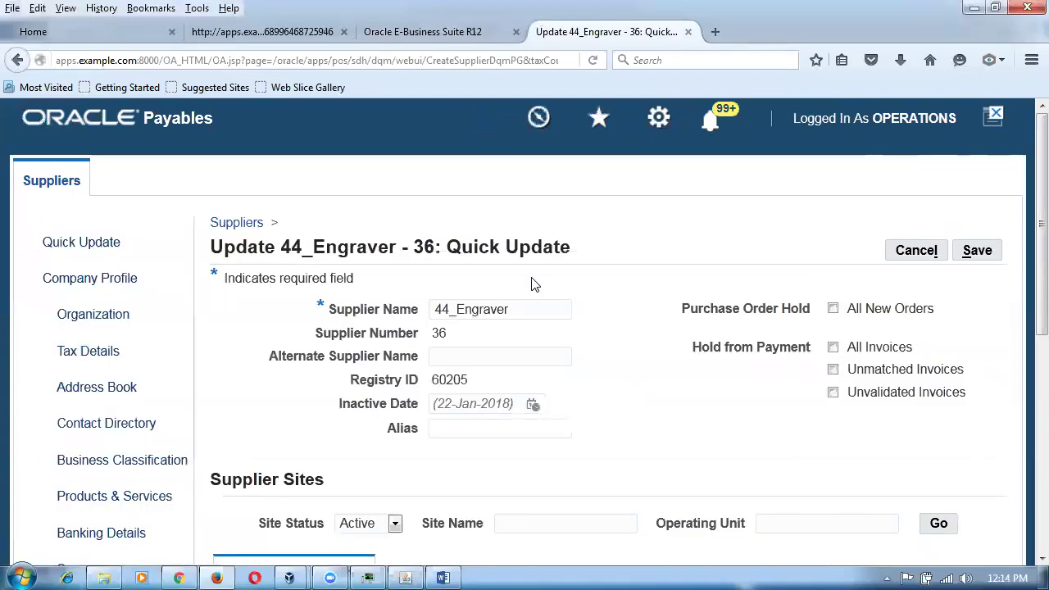
left_click(972, 253)
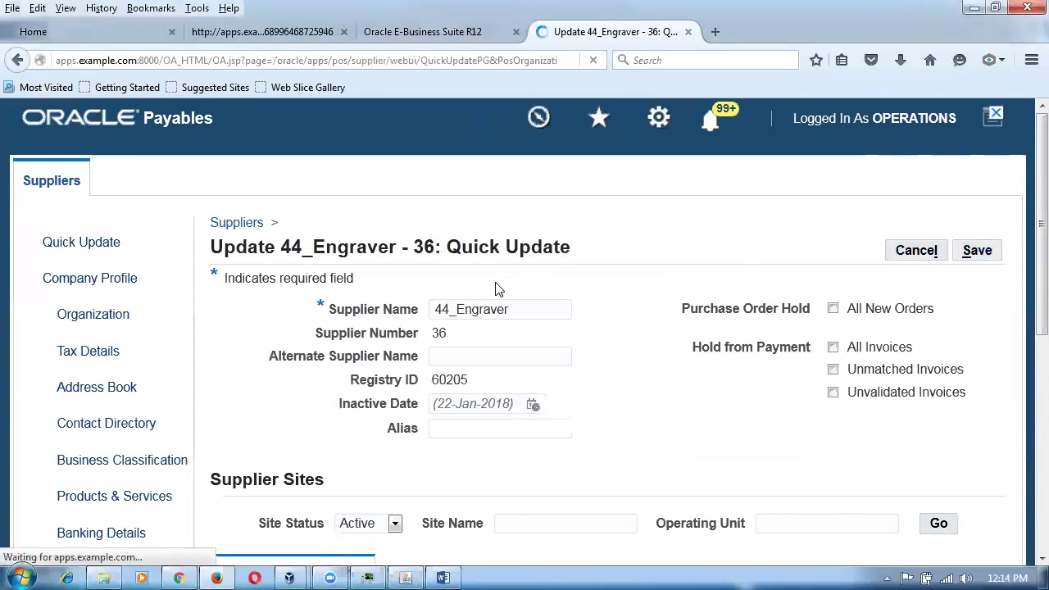
Make Check the default payment method in 44_Engraver's Payment Details and save.
scroll(228, 363, "down", 1)
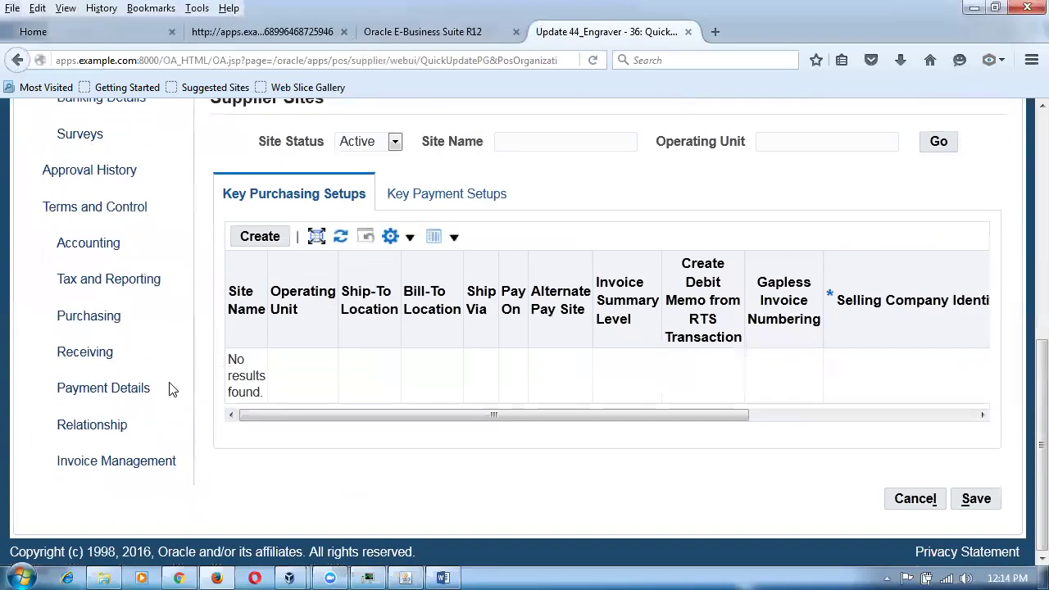
left_click(140, 391)
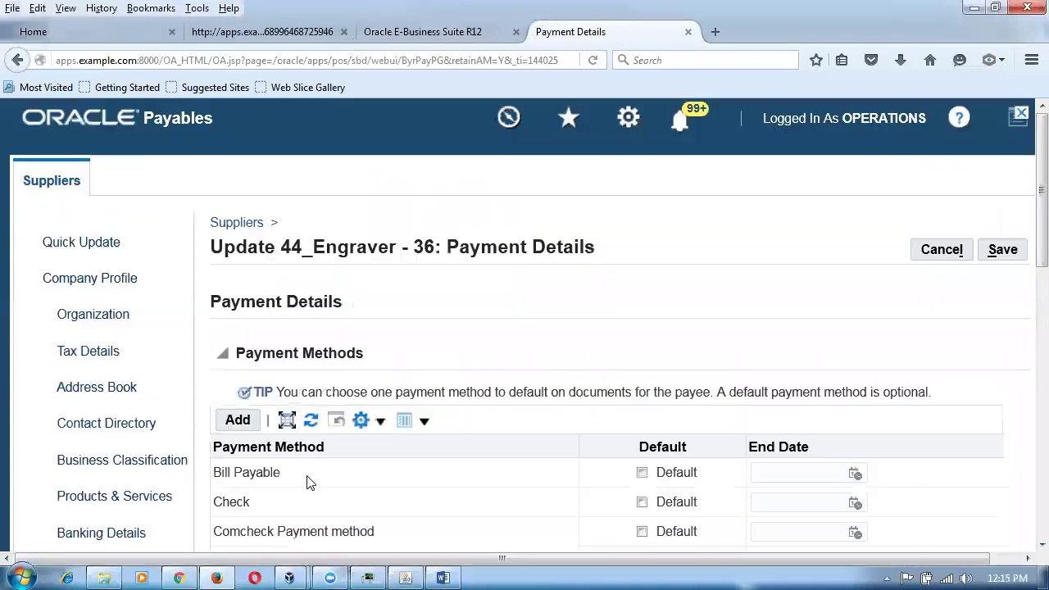
left_click(642, 501)
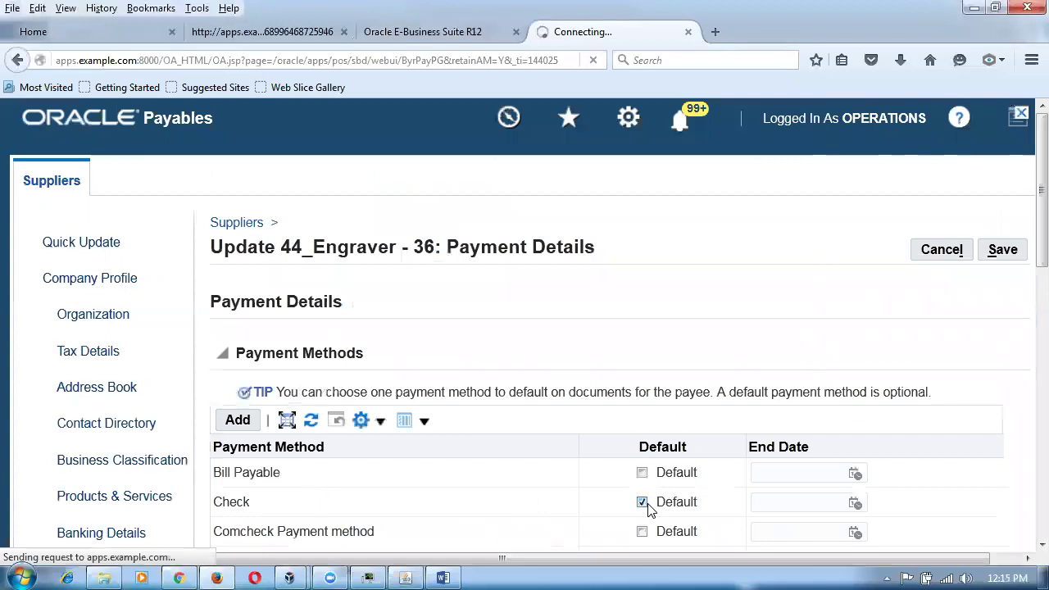
left_click(1000, 254)
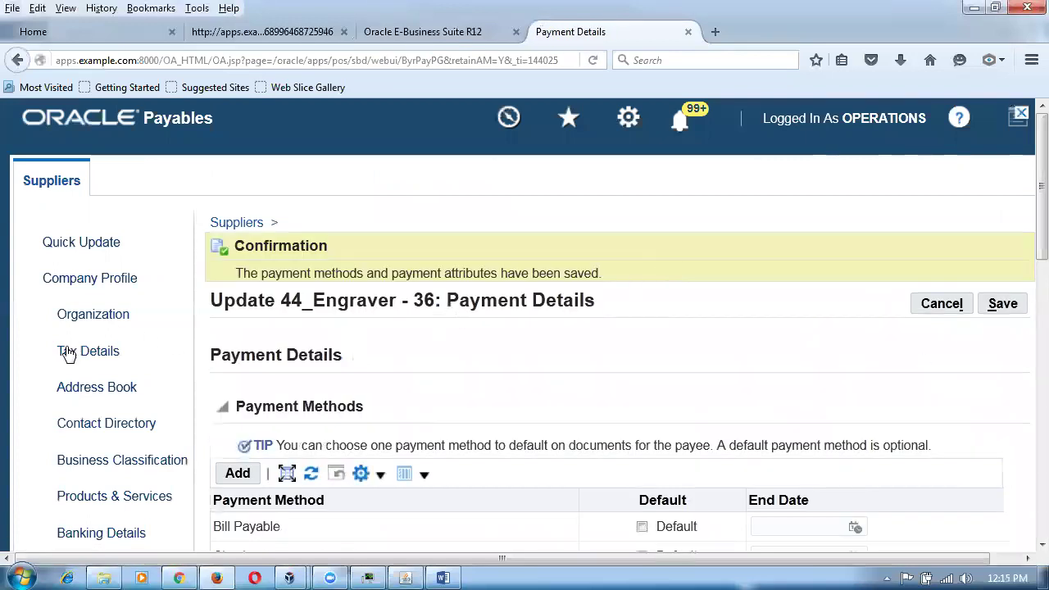
Start a new United States address in 44_Engraver's Address Book with addr 1 as Address Line 1.
left_click(82, 387)
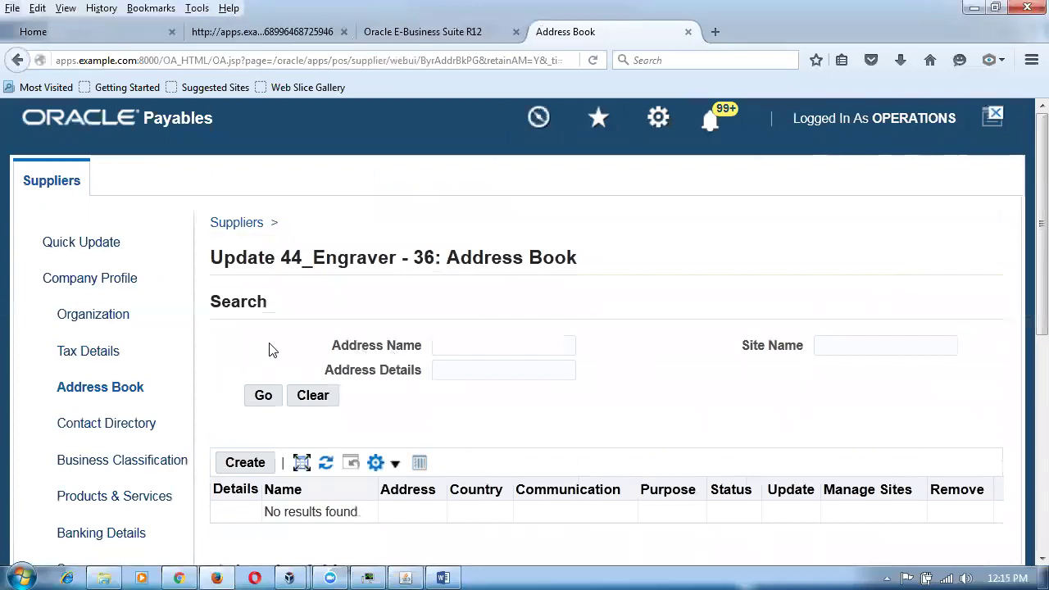
scroll(681, 241, "down", 5)
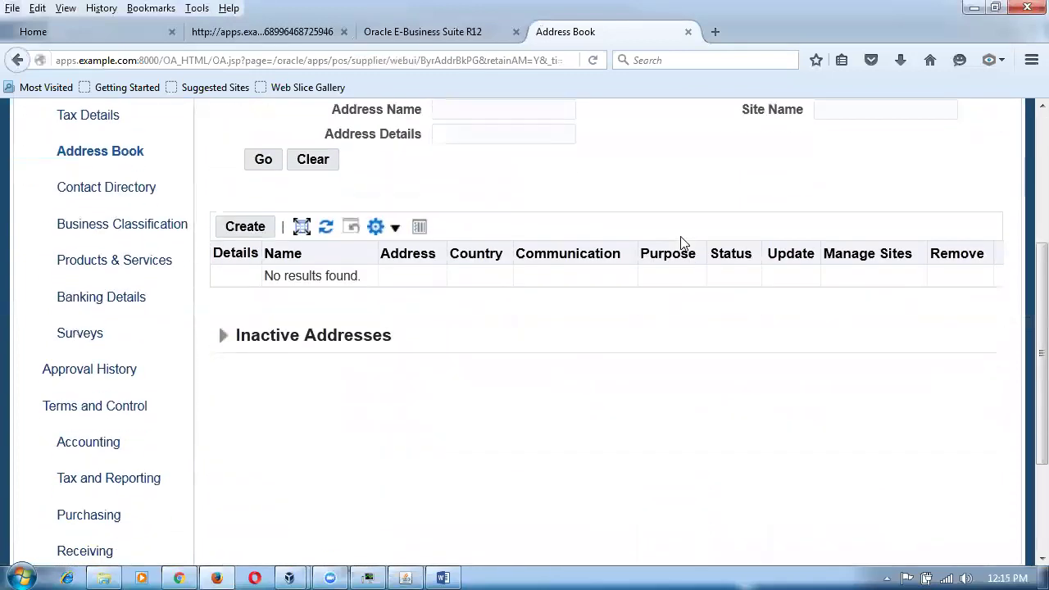
scroll(681, 241, "up", 5)
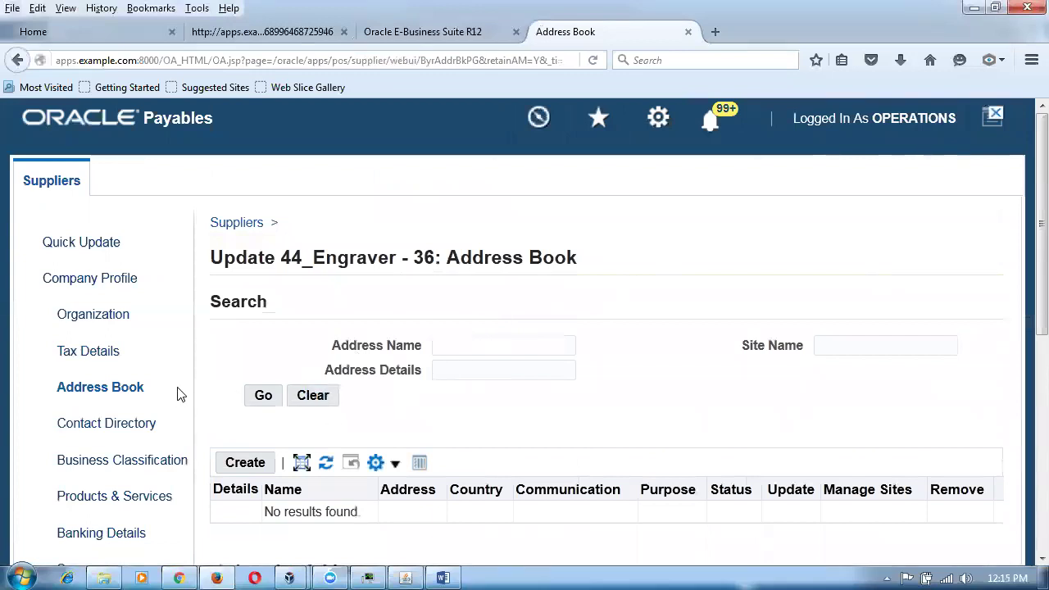
left_click(238, 465)
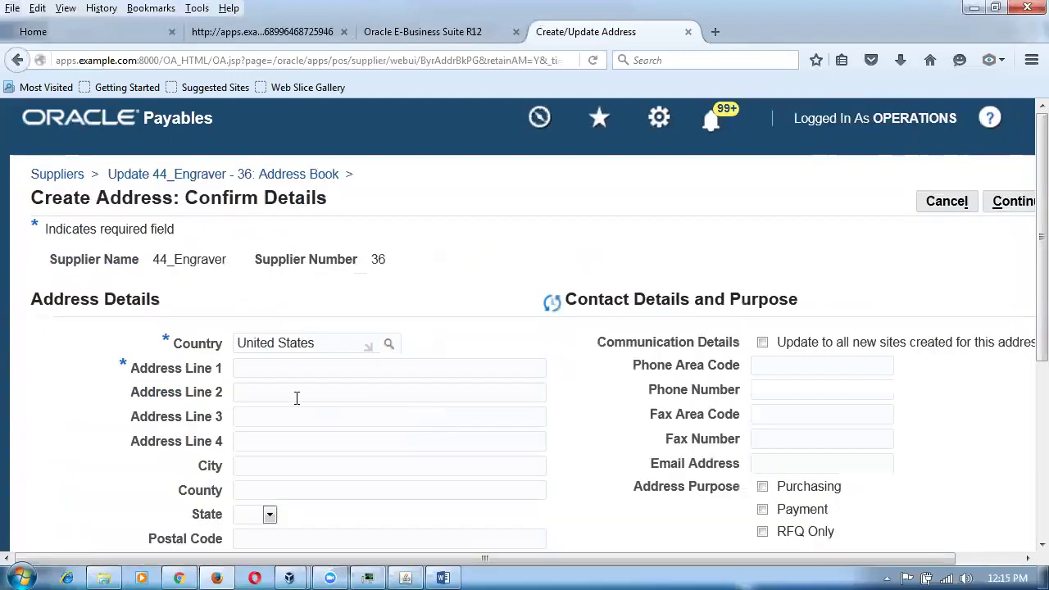
type("addr")
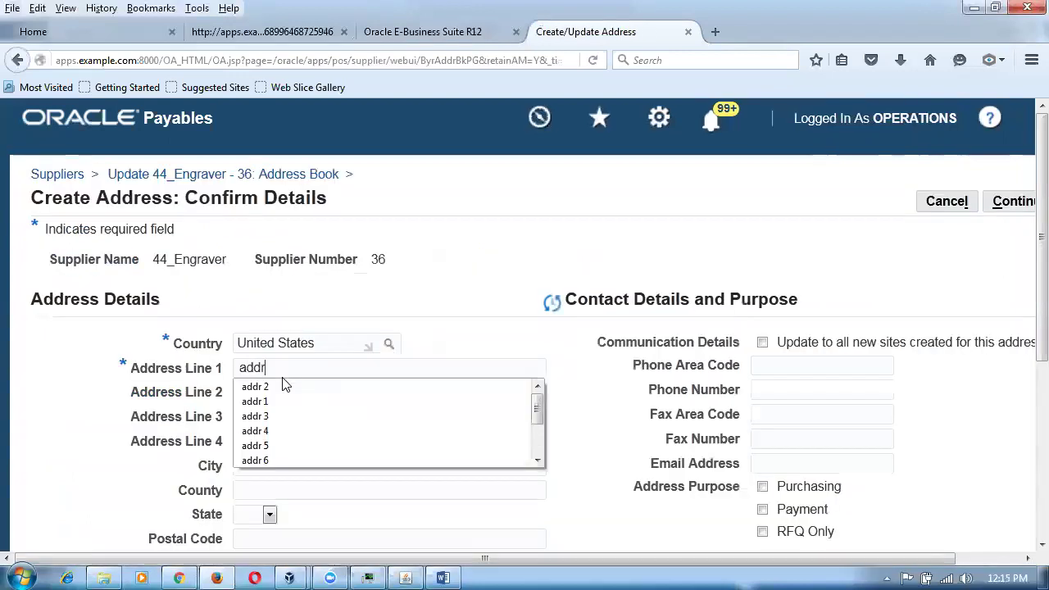
type(" 1")
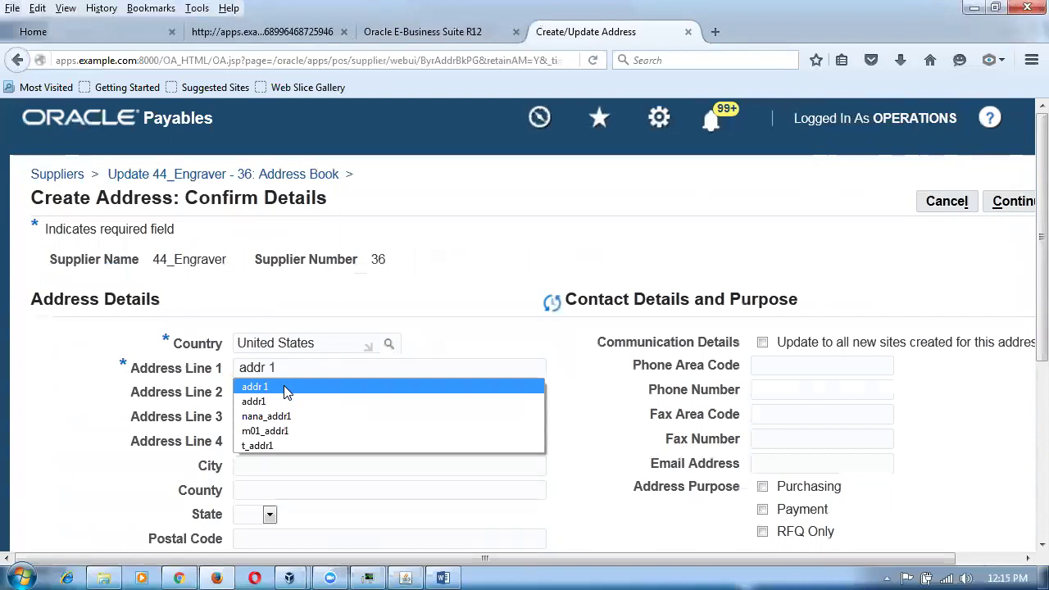
Name the address Engrave site 1, mark it for Purchasing and Payment, and submit its details.
scroll(78, 490, "down", 5)
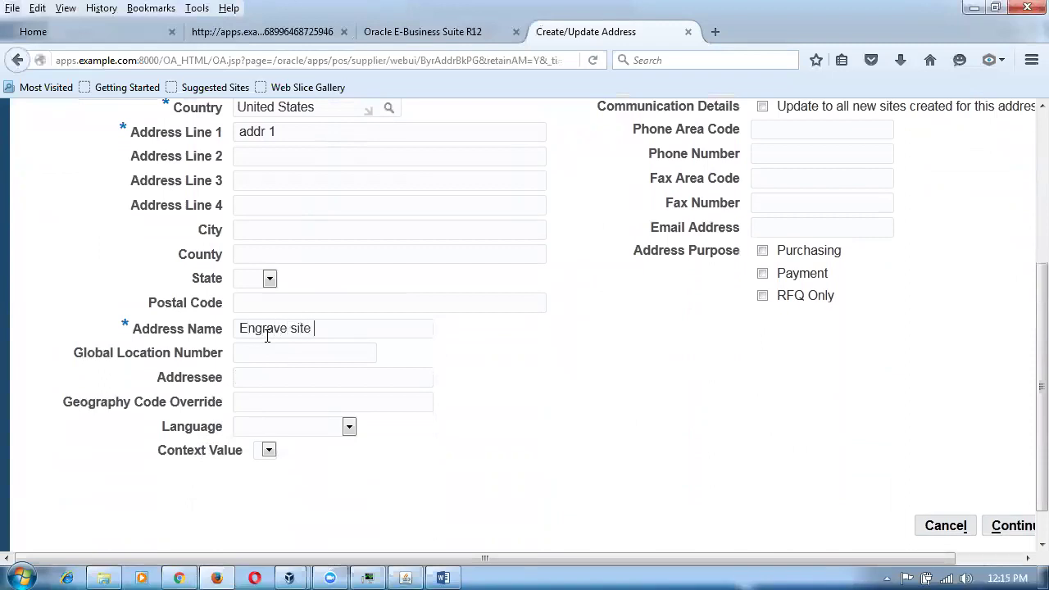
left_click(764, 251)
left_click(763, 273)
left_click(1011, 525)
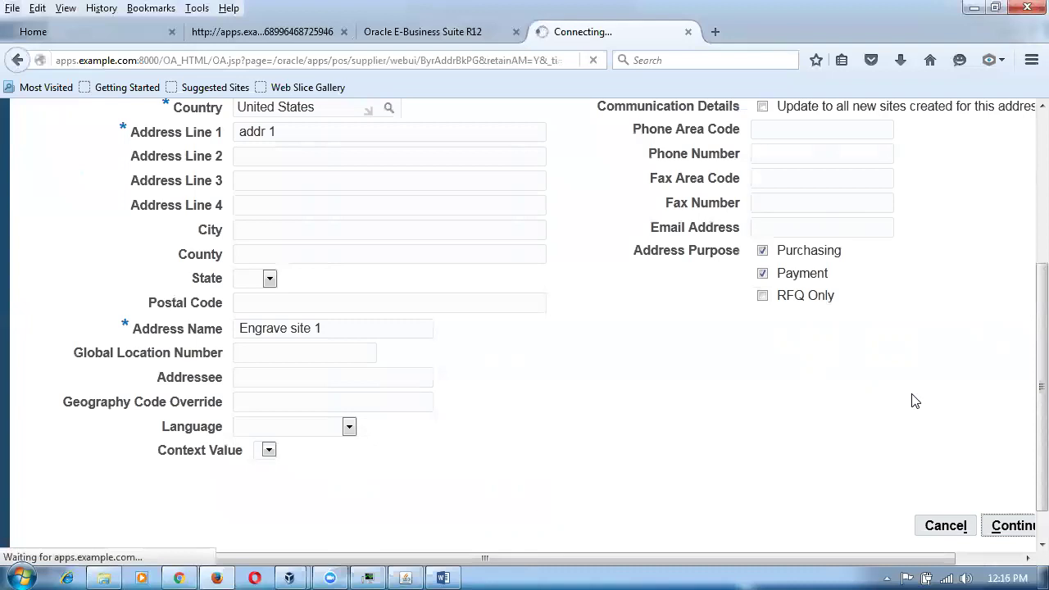
Continue with the address as entered, select its Vision Operations site and apply the site creation.
left_click(1013, 260)
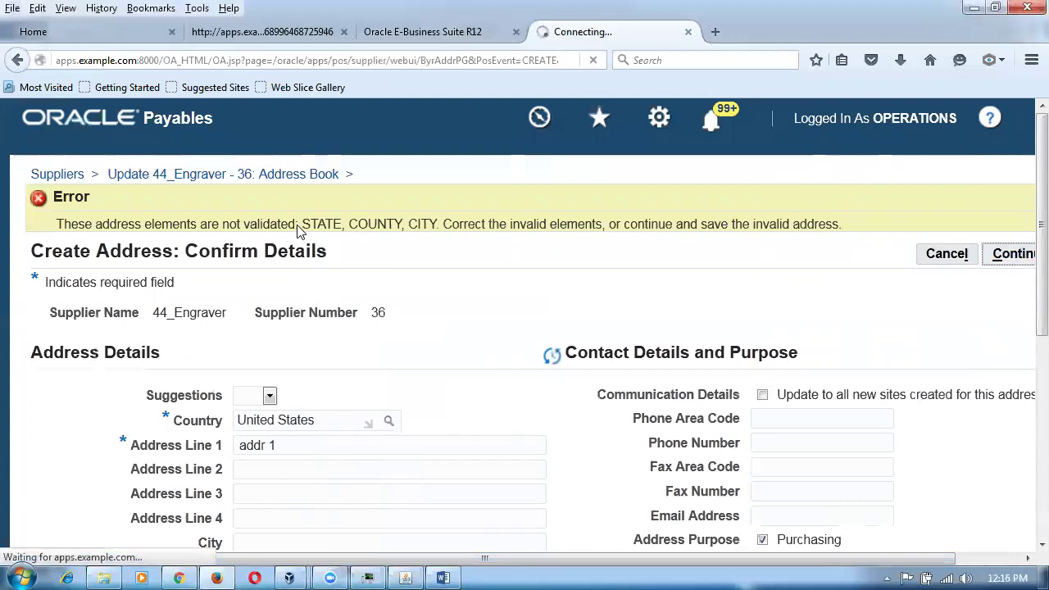
left_click(48, 423)
left_click(980, 205)
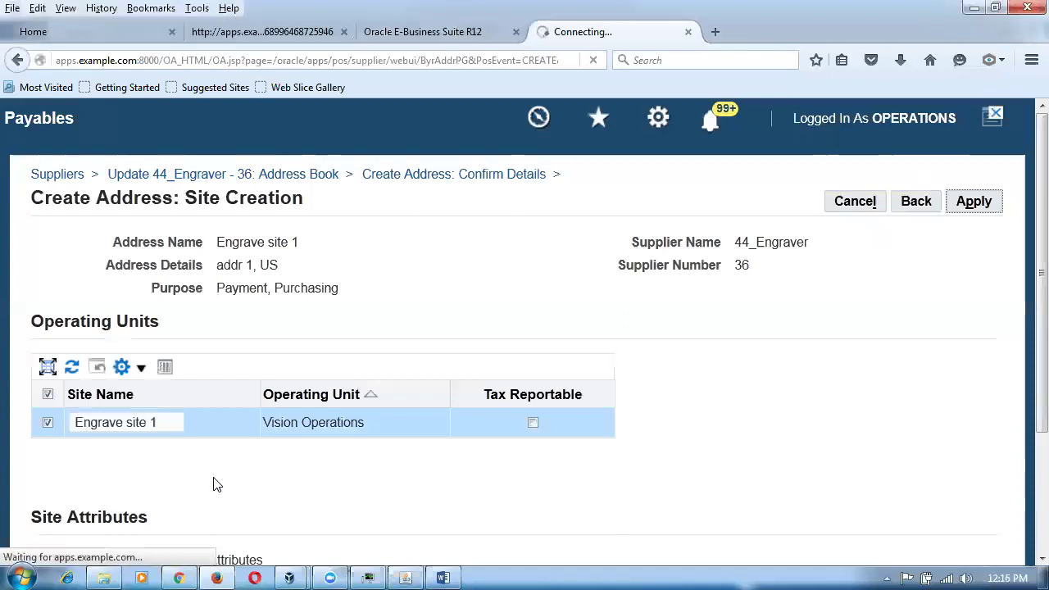
Set Pay On to Receipt for Engrave site 1 in 44_Engraver's self-billing purchasing settings.
scroll(205, 484, "down", 3)
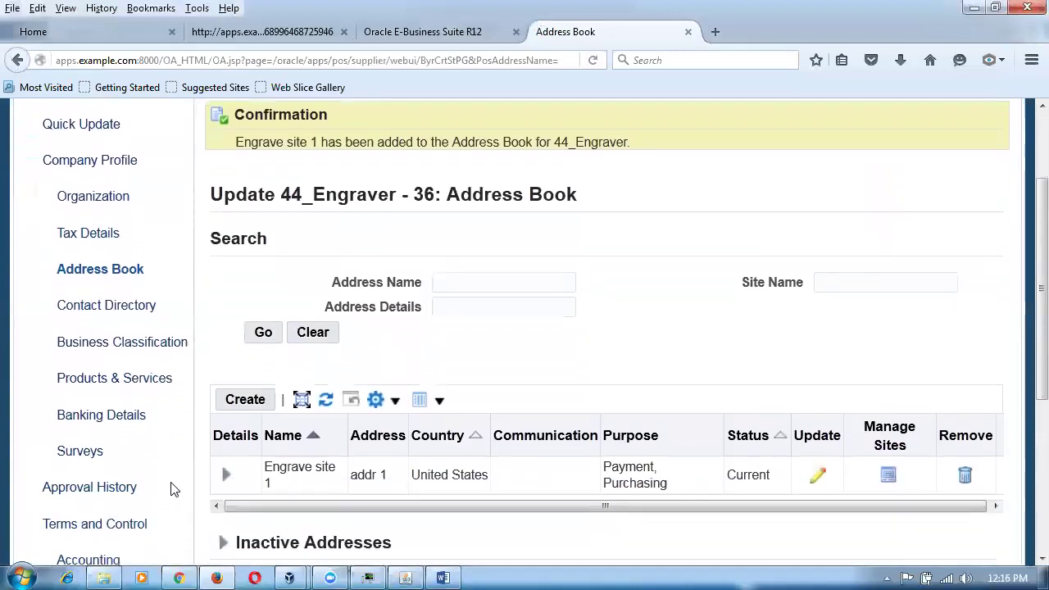
scroll(115, 451, "down", 3)
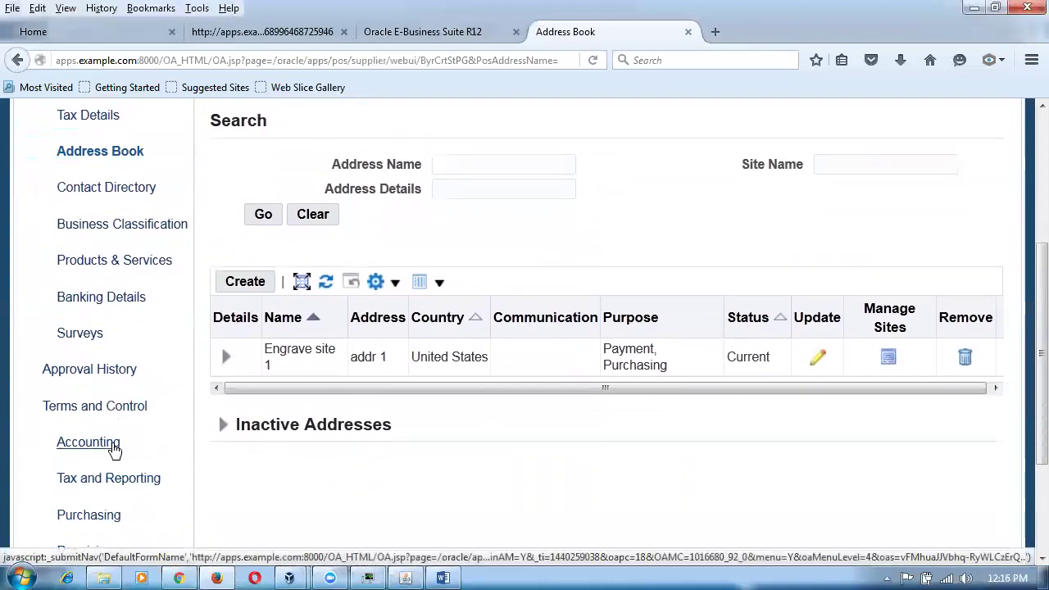
left_click(105, 519)
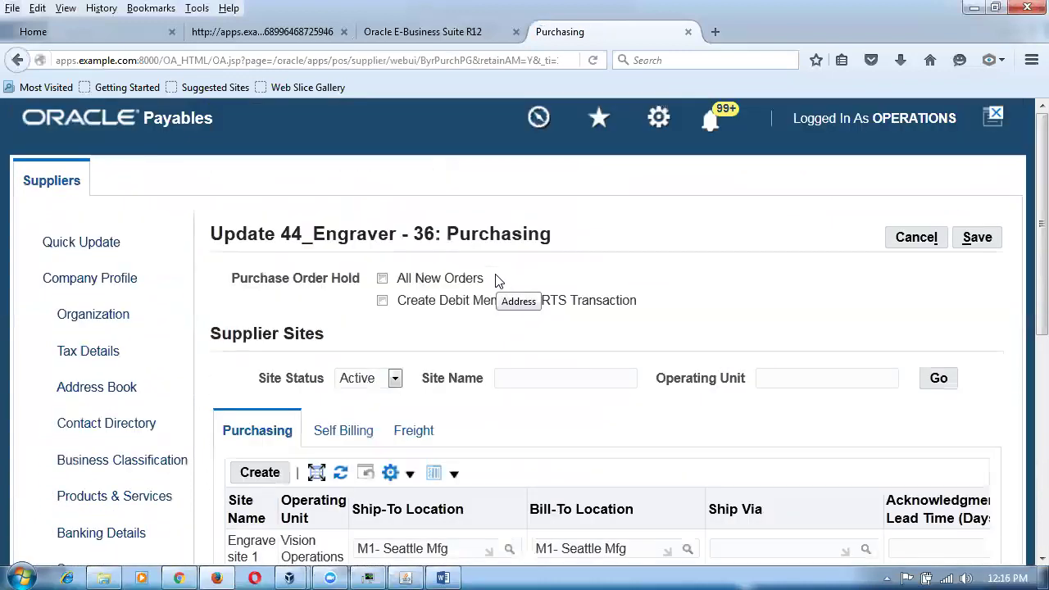
left_click(347, 438)
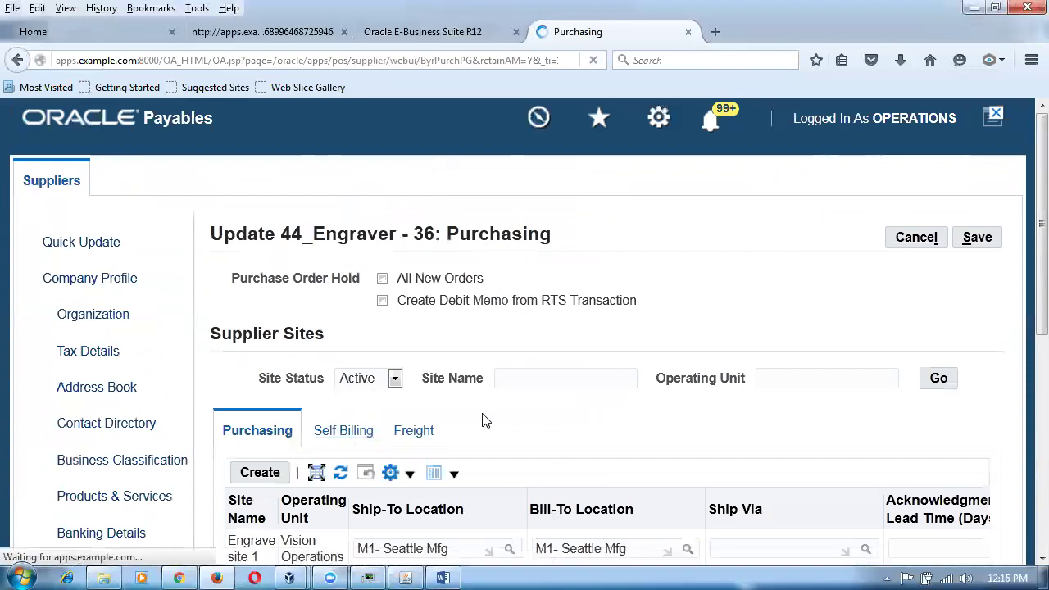
scroll(484, 421, "down", 5)
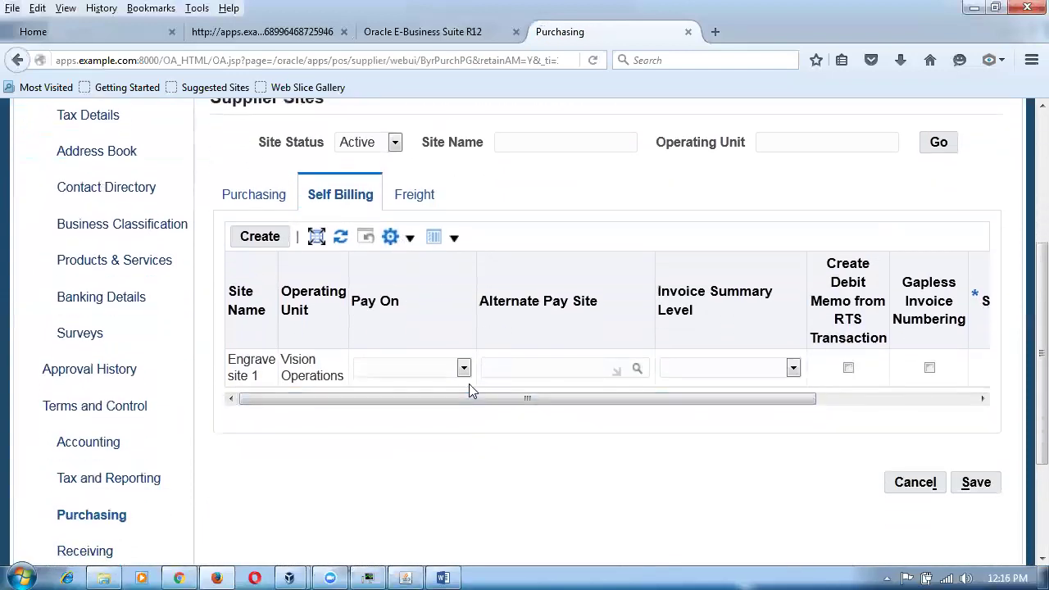
left_click(464, 368)
left_click(380, 398)
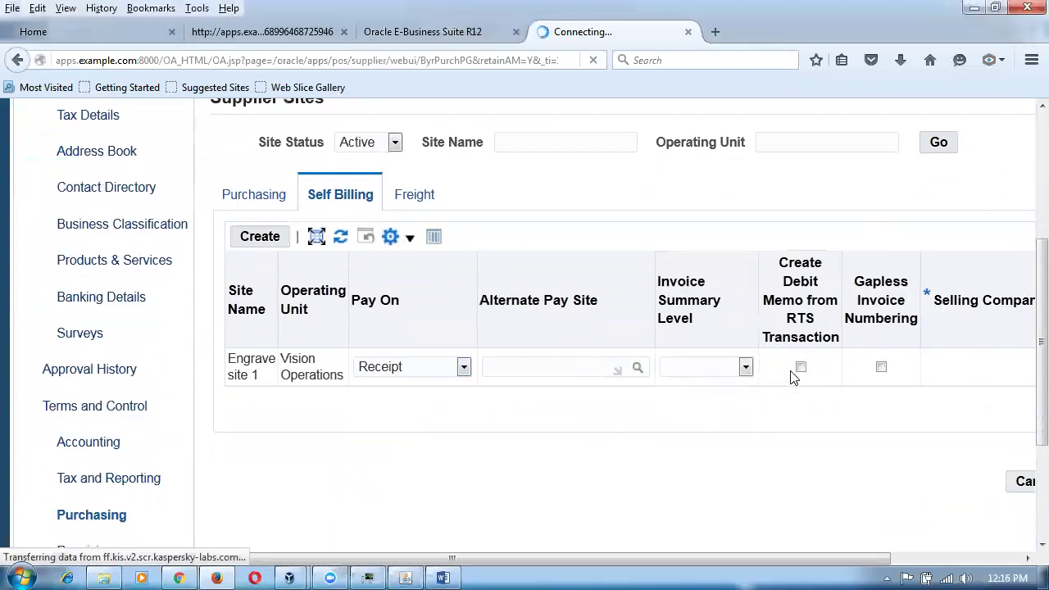
Set the Invoice Summary Level of Engrave site 1 to Receipt and save the purchasing settings.
left_click(745, 368)
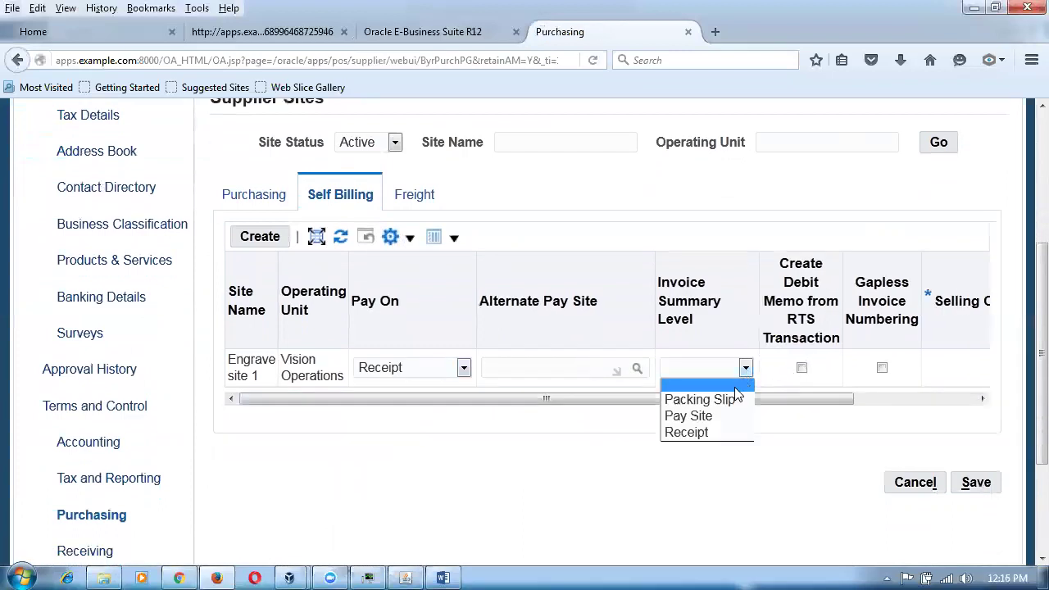
left_click(719, 432)
scroll(771, 459, "up", 3)
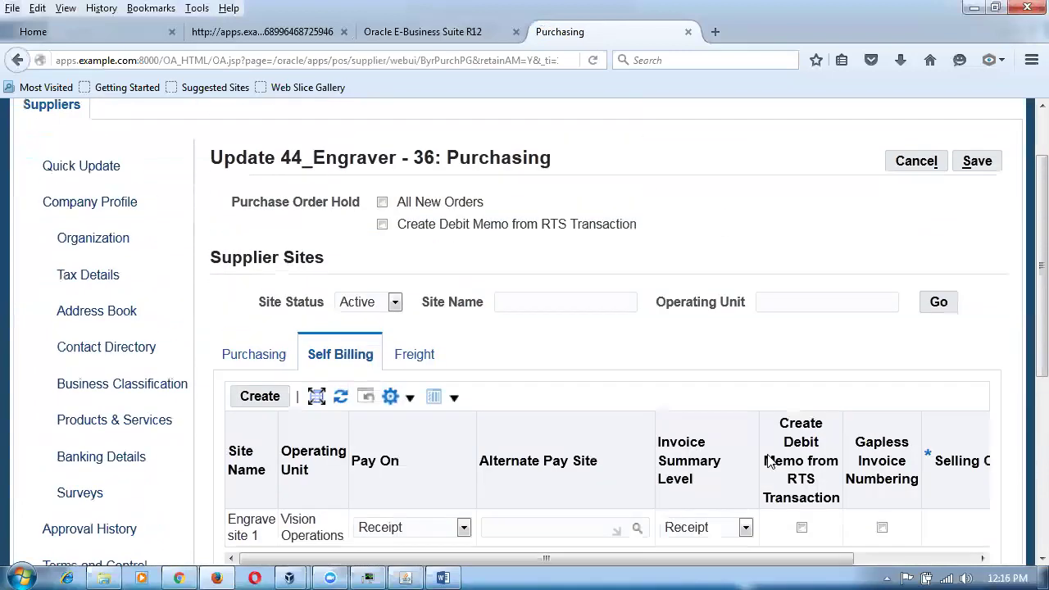
scroll(771, 462, "up", 2)
left_click(979, 243)
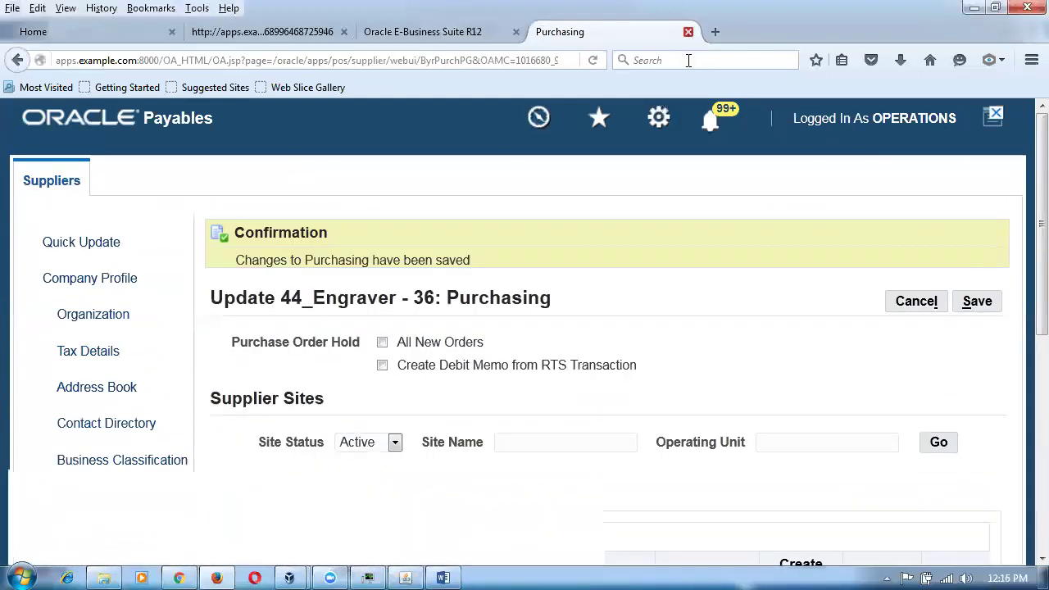
Close the 44_Engraver page and check the second supplier's name in the Manu_Collaboration Word document.
left_click(689, 31)
key("alt+Tab")
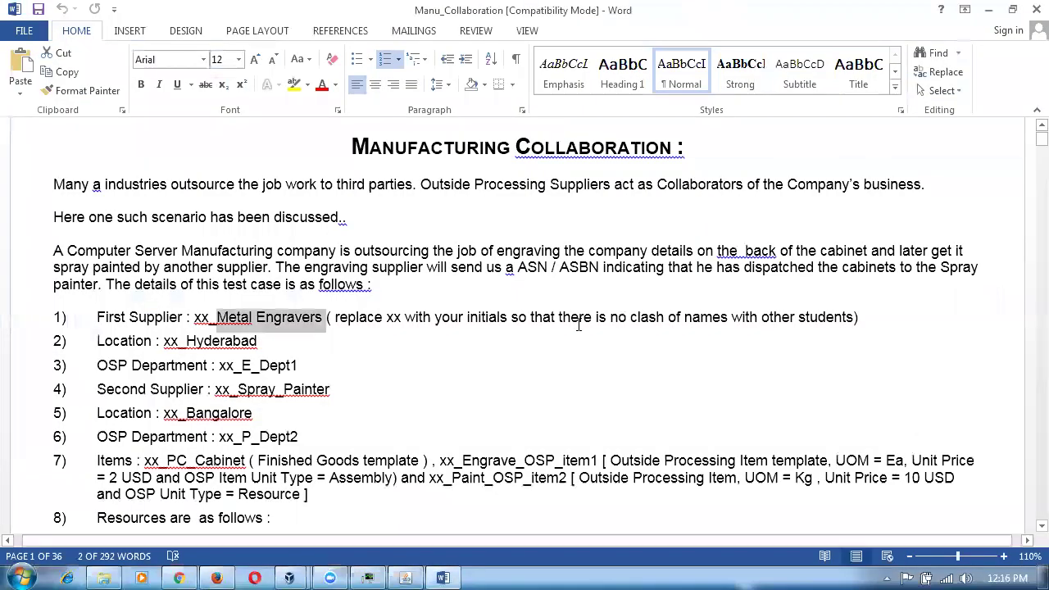
double_click(223, 391)
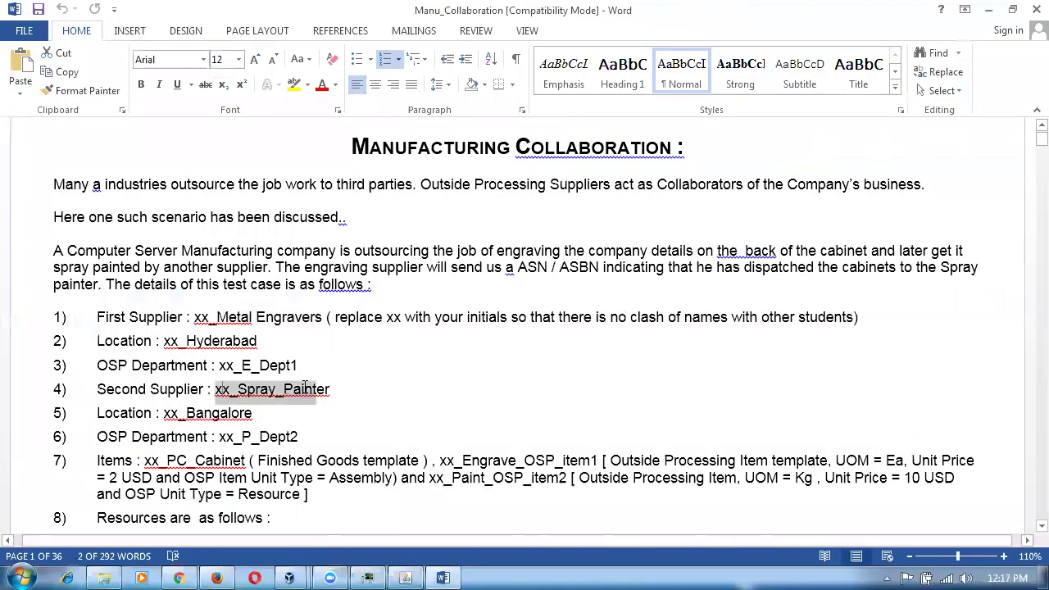
Return to Oracle Applications, reopen the Suppliers function and start creating a supplier with the organization name 44_spray_painter.
key("alt+Tab")
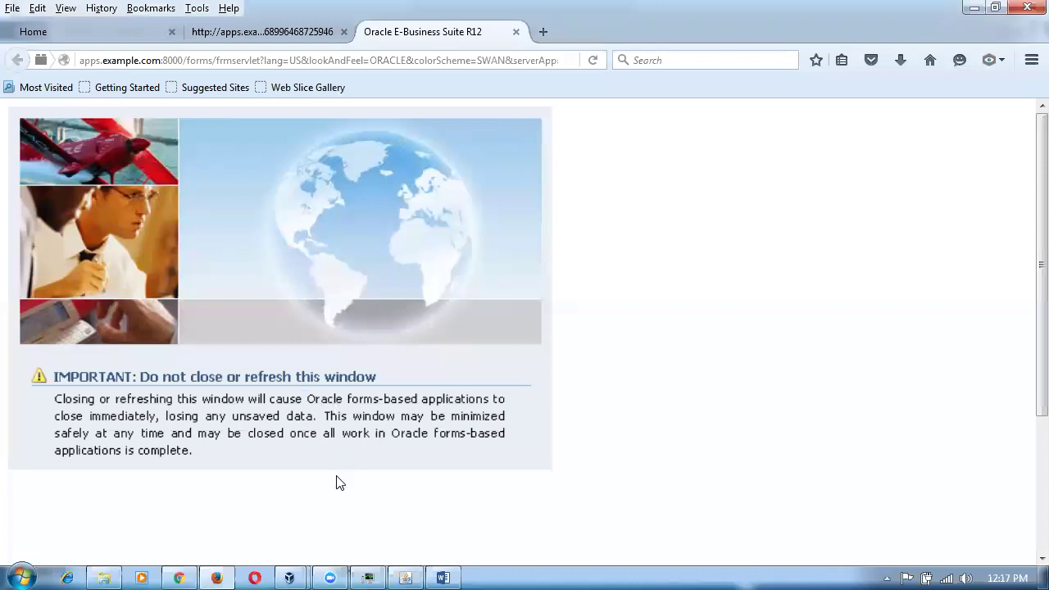
left_click(405, 577)
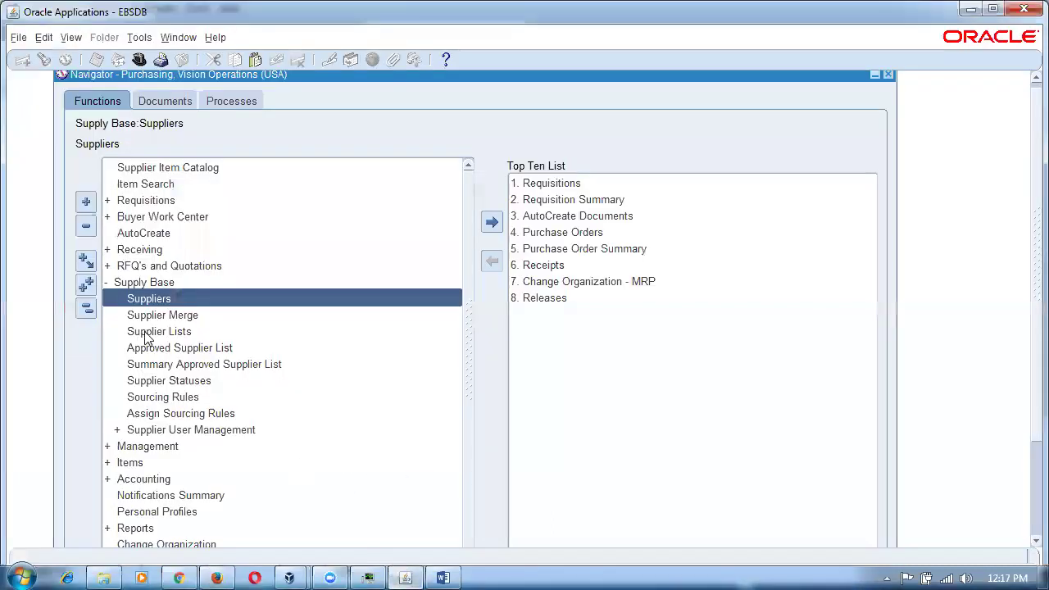
double_click(141, 299)
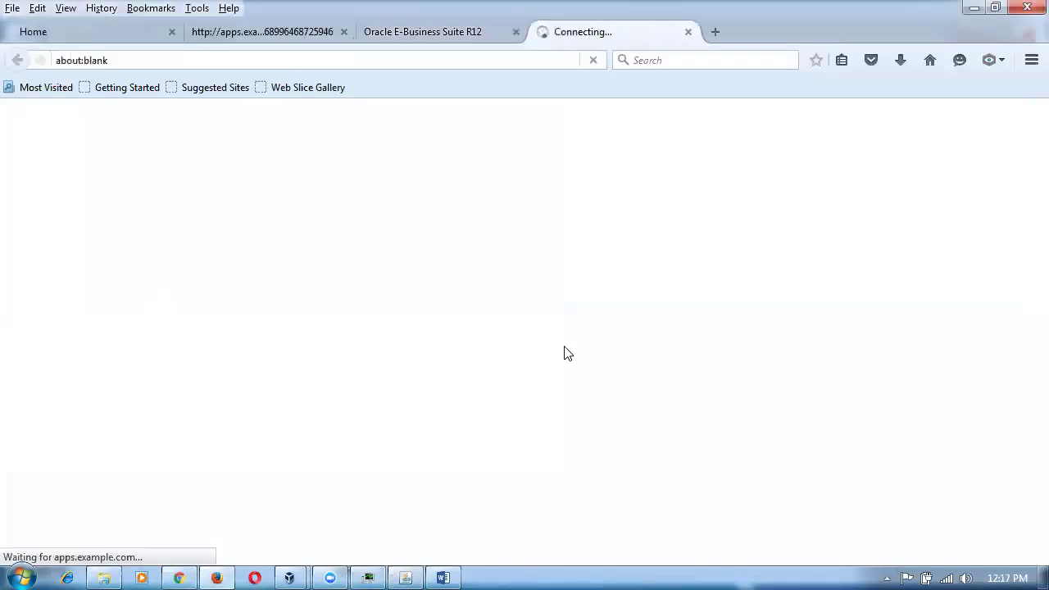
left_click(756, 236)
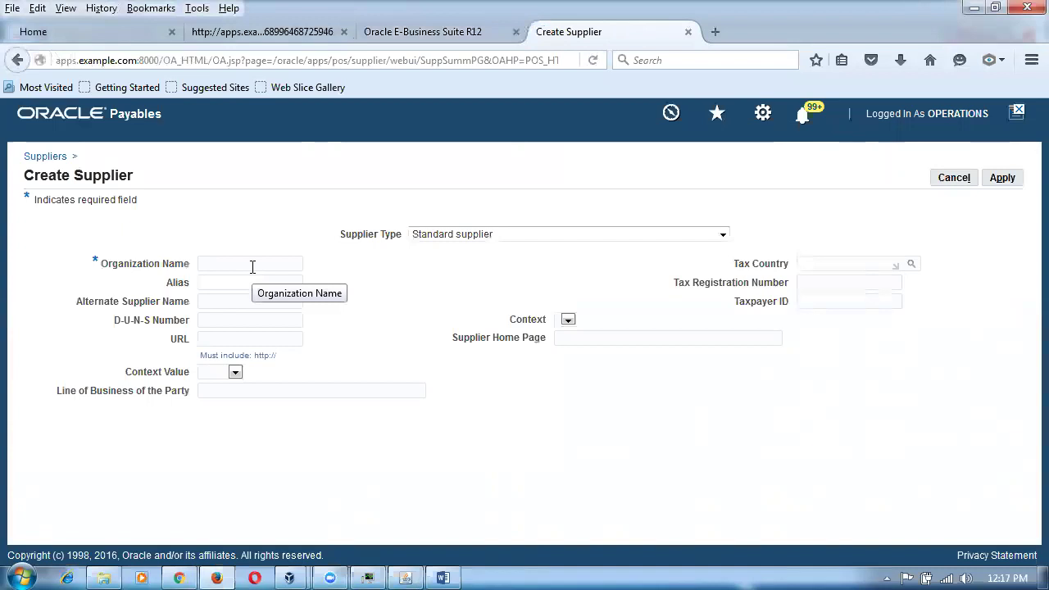
left_click(253, 266)
type("44_spray_painter")
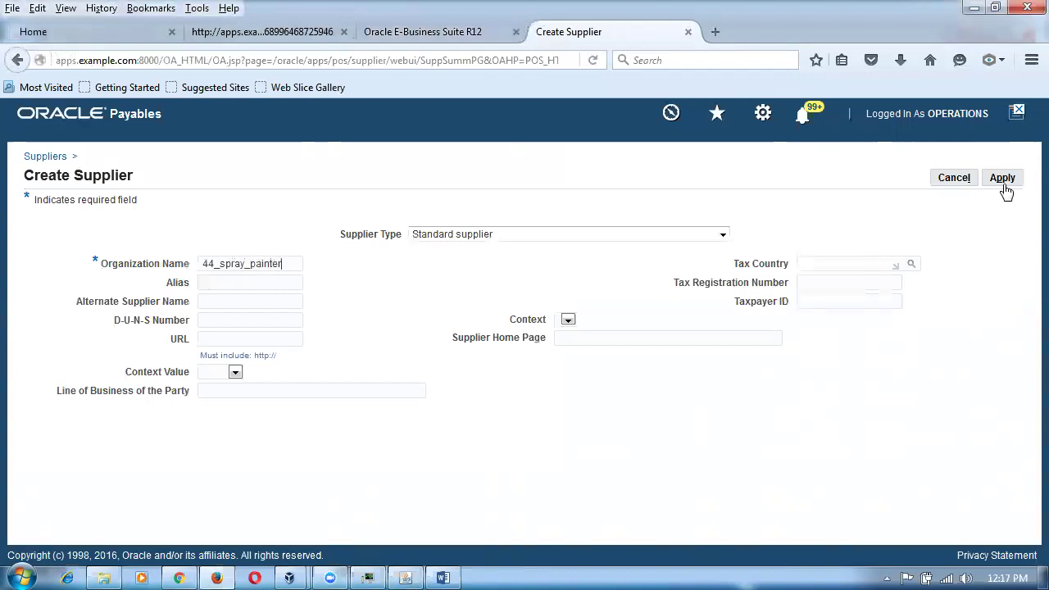
Submit 44_spray_painter, create it as a new organization and save the supplier record.
left_click(1004, 182)
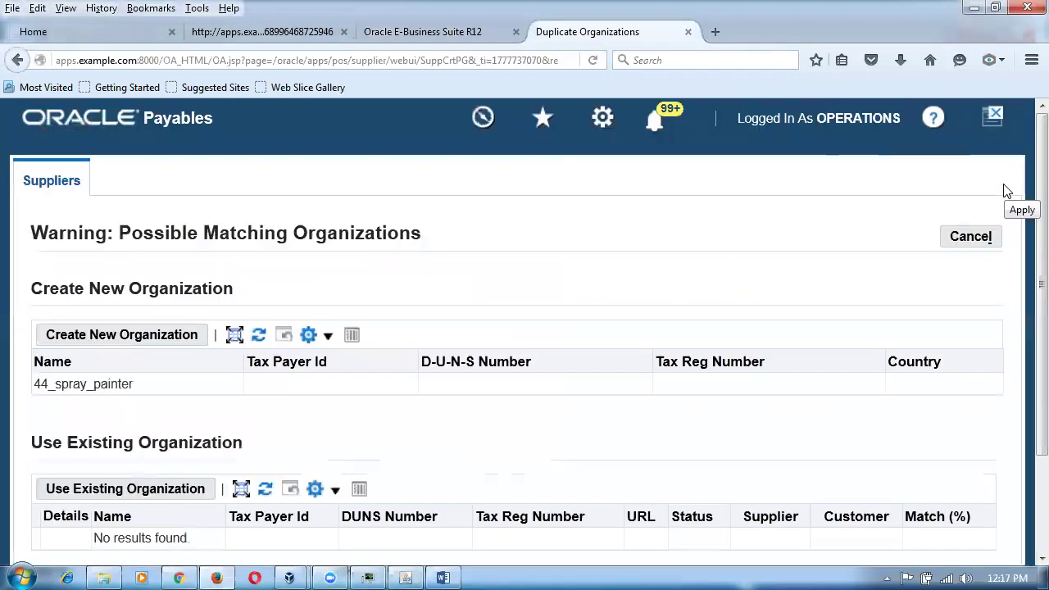
left_click(175, 342)
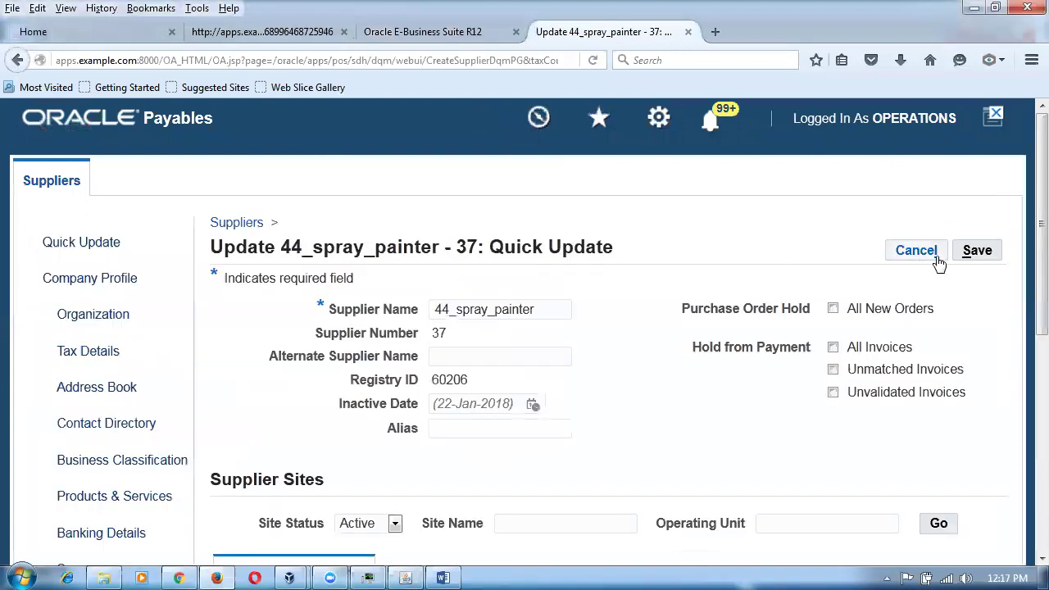
left_click(967, 257)
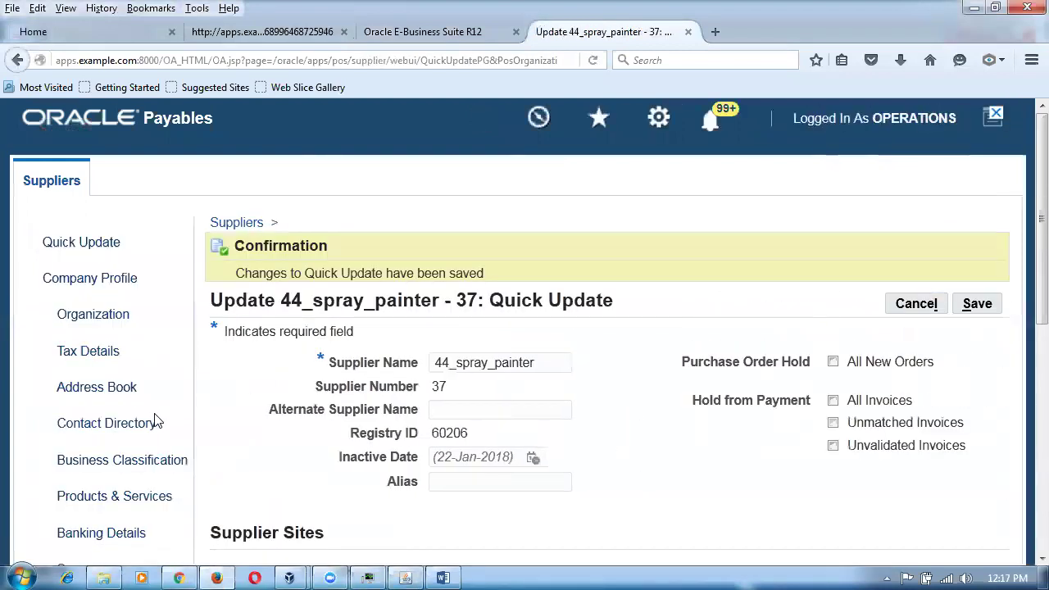
Make Check the default payment method in 44_spray_painter's Payment Details and save.
scroll(154, 423, "down", 4)
scroll(131, 451, "down", 1)
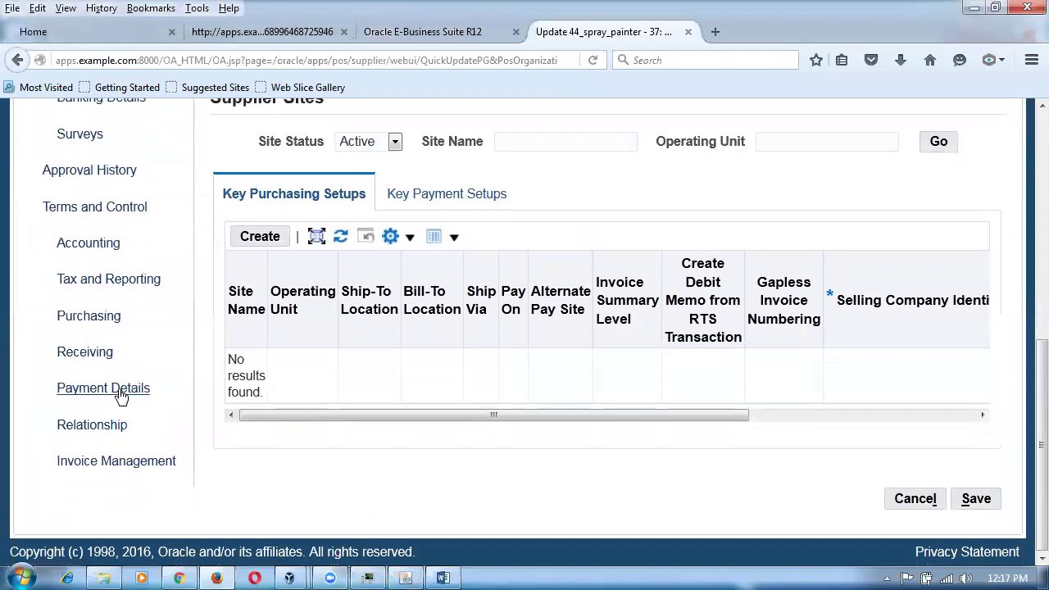
left_click(120, 392)
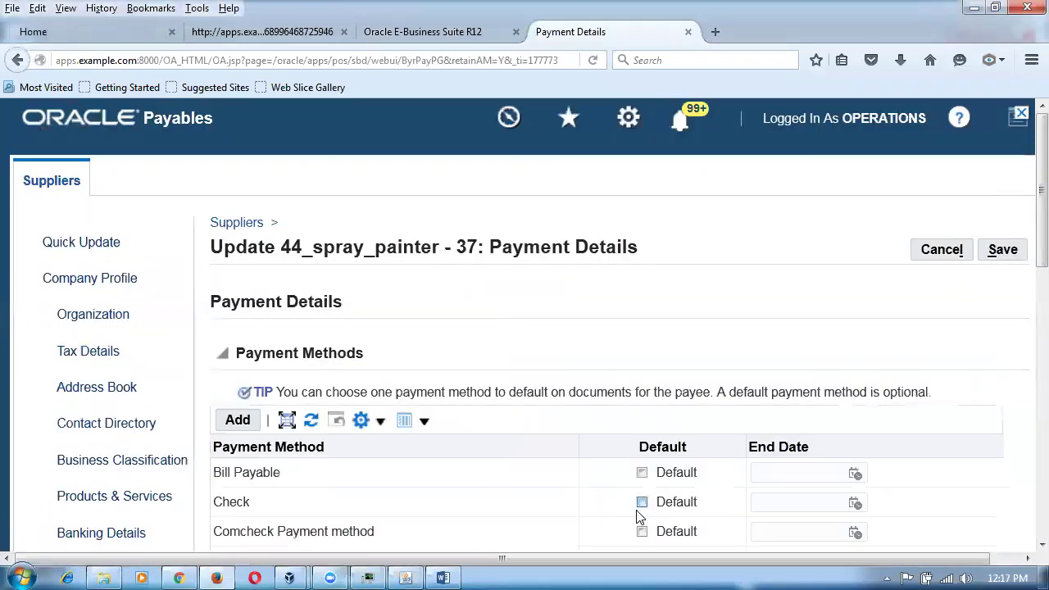
left_click(642, 502)
left_click(1002, 250)
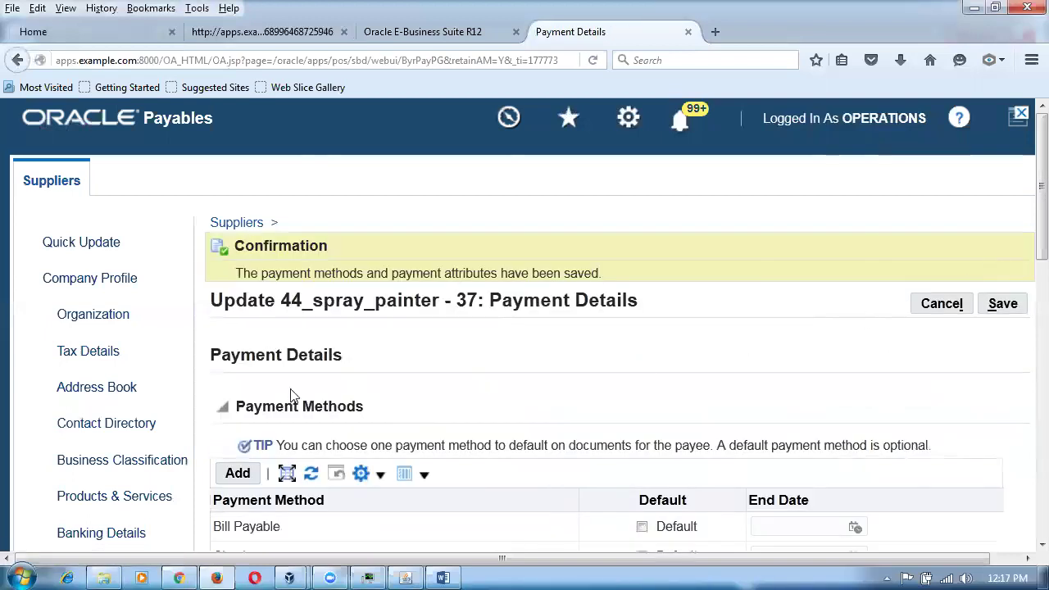
Start a new address in 44_spray_painter's Address Book with address line 1 addr 4 and address name spray site 2.
left_click(78, 388)
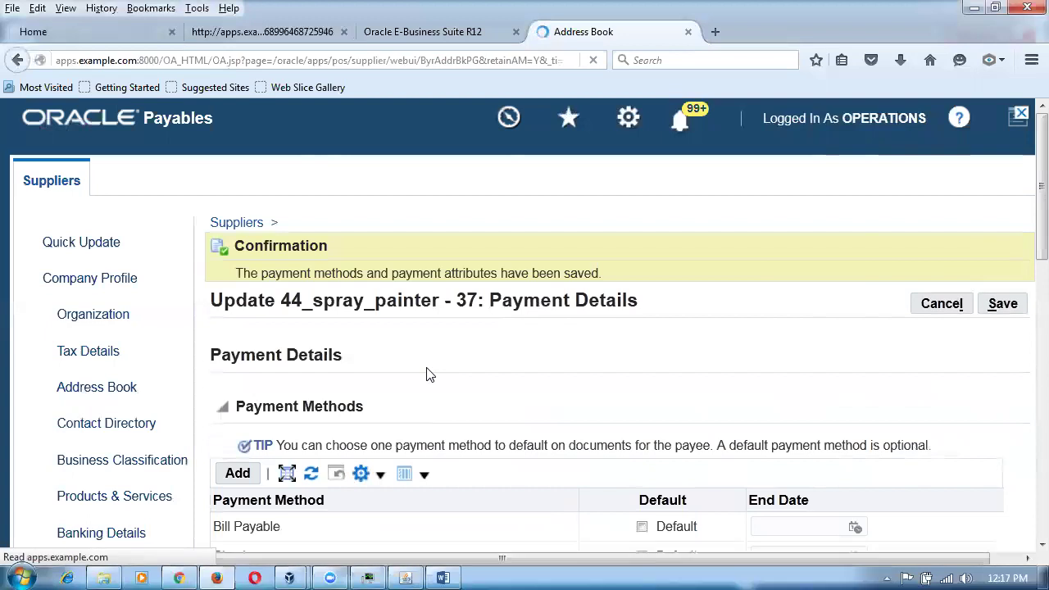
left_click(246, 462)
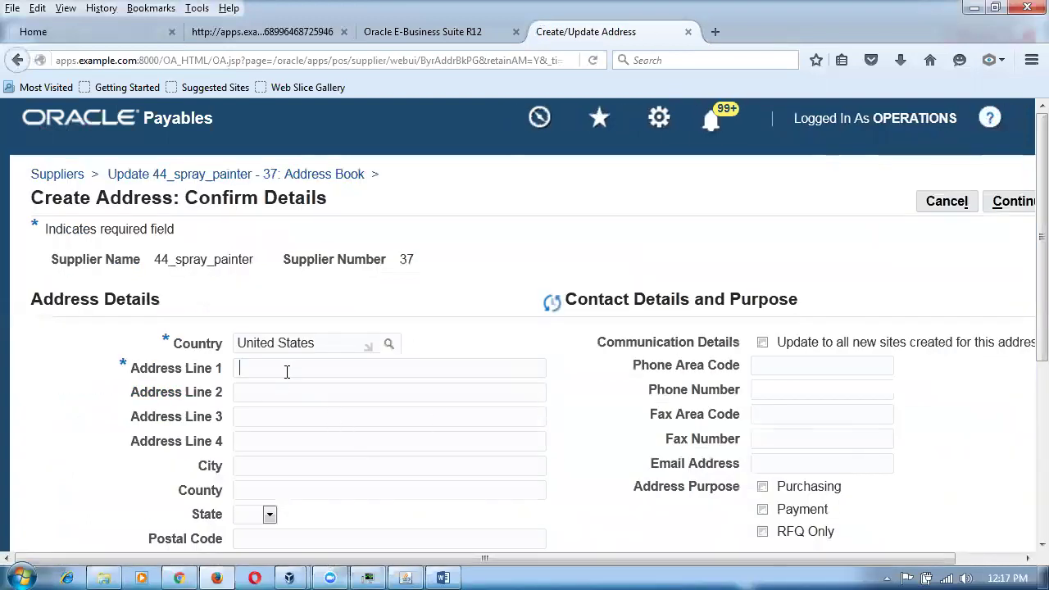
type("addr")
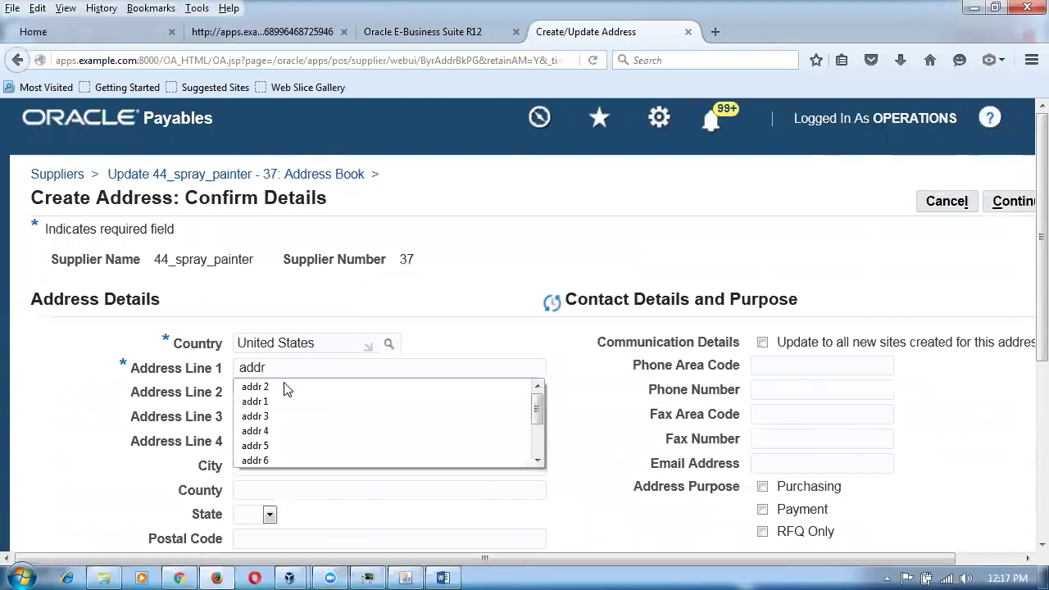
type(" 4")
left_click(82, 441)
scroll(87, 443, "down", 3)
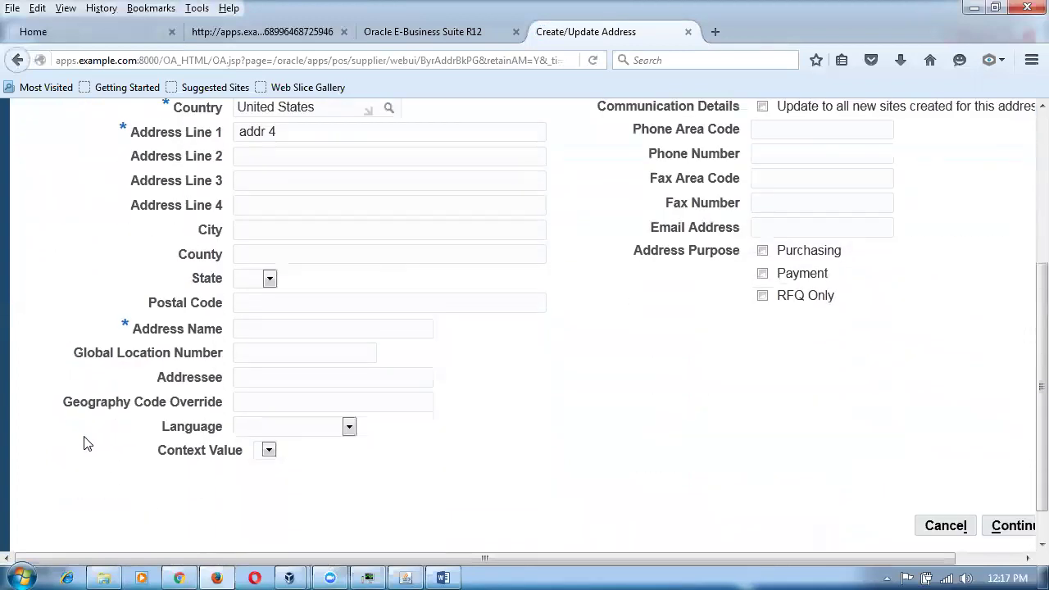
type("spray site 2")
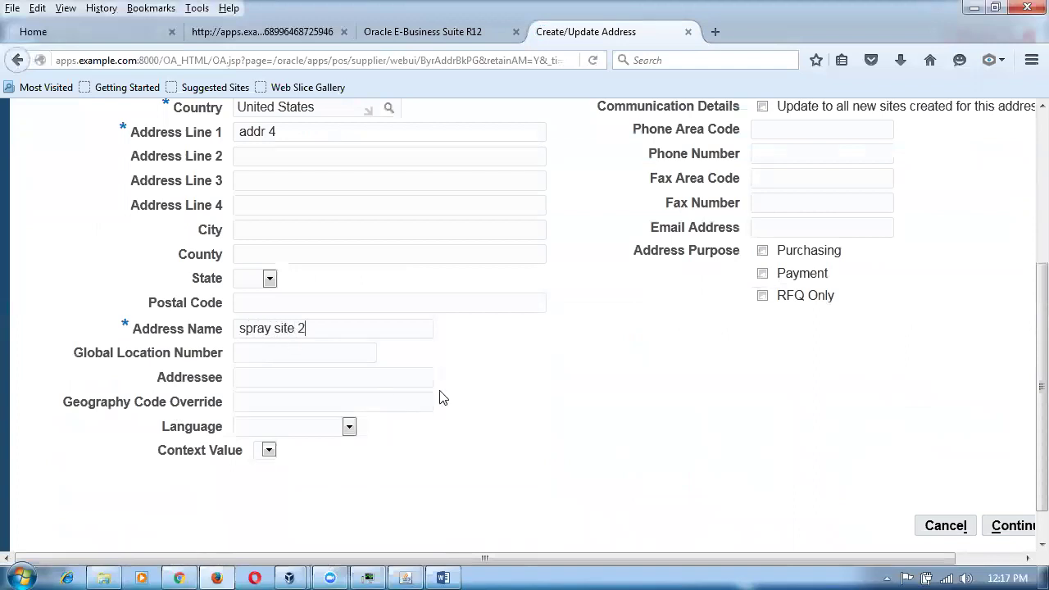
Mark the spray site 2 address for Purchasing and Payment, continue with the address as entered, select its site and apply.
left_click(763, 250)
left_click(762, 273)
left_click(1018, 531)
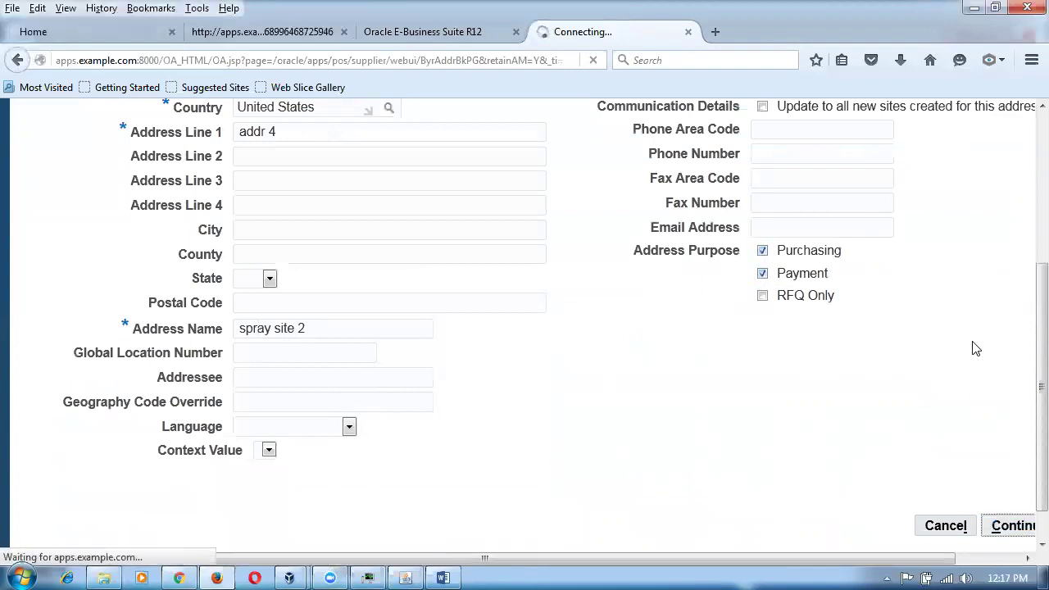
left_click(1010, 254)
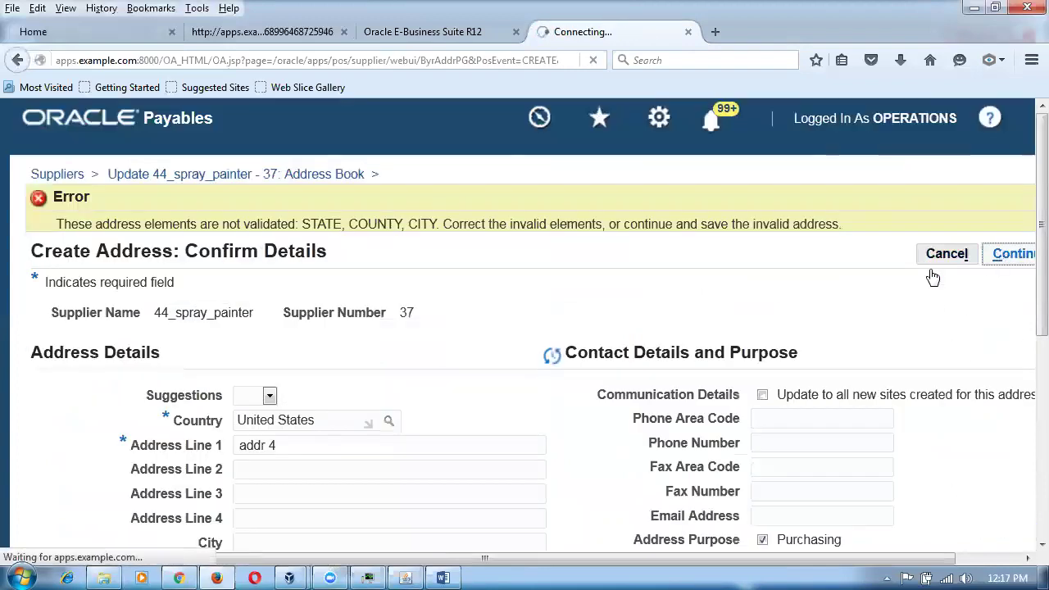
left_click(48, 423)
left_click(974, 205)
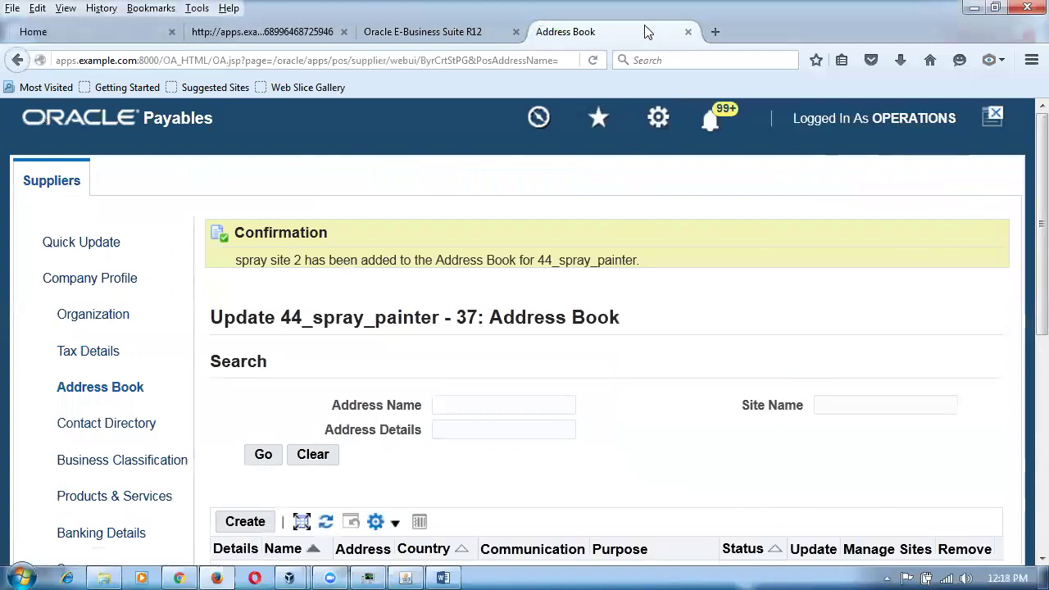
Close the 44_spray_painter page and check the first supplier's location in the Manu_Collaboration Word document.
left_click(689, 32)
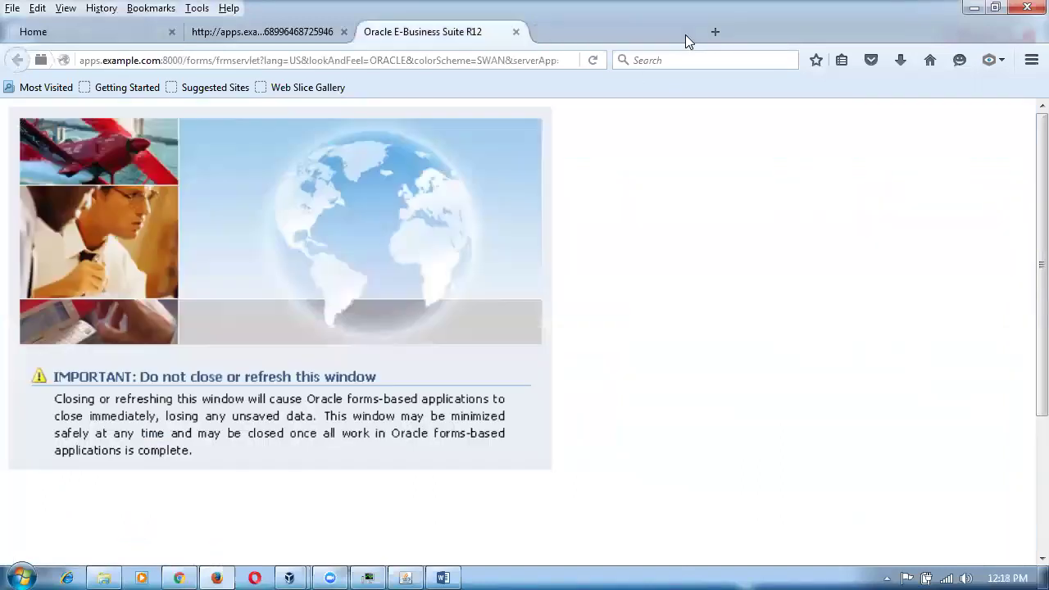
key("alt+Tab")
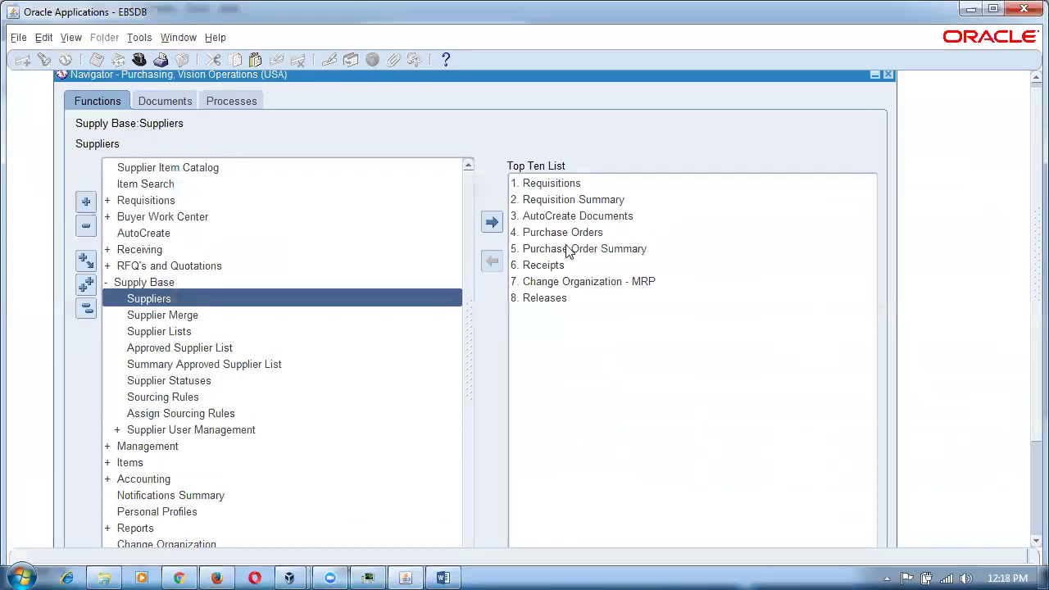
key("alt+Tab")
key("alt+Tab")
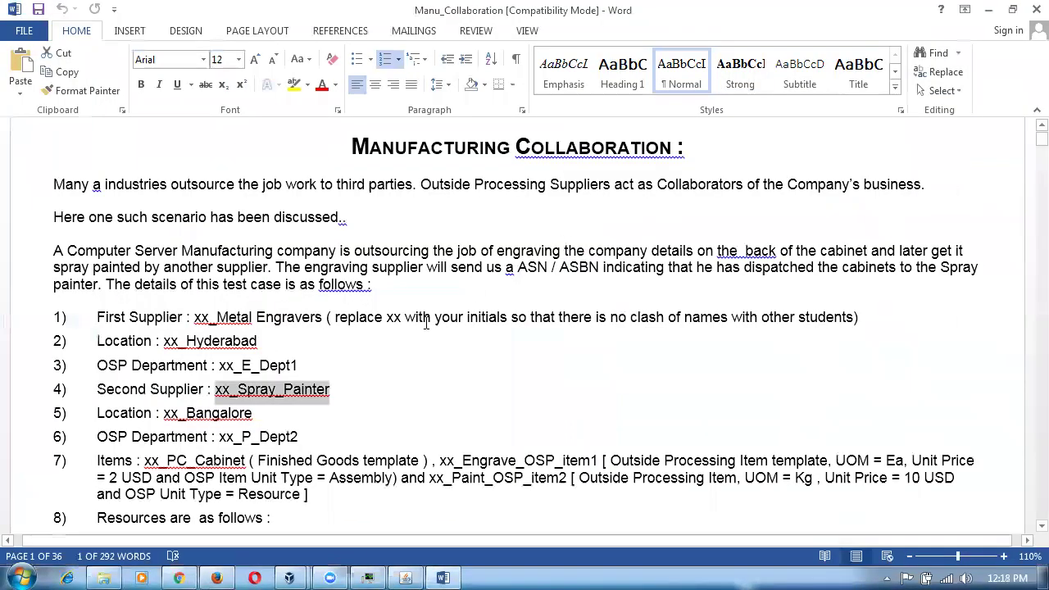
left_click(396, 356)
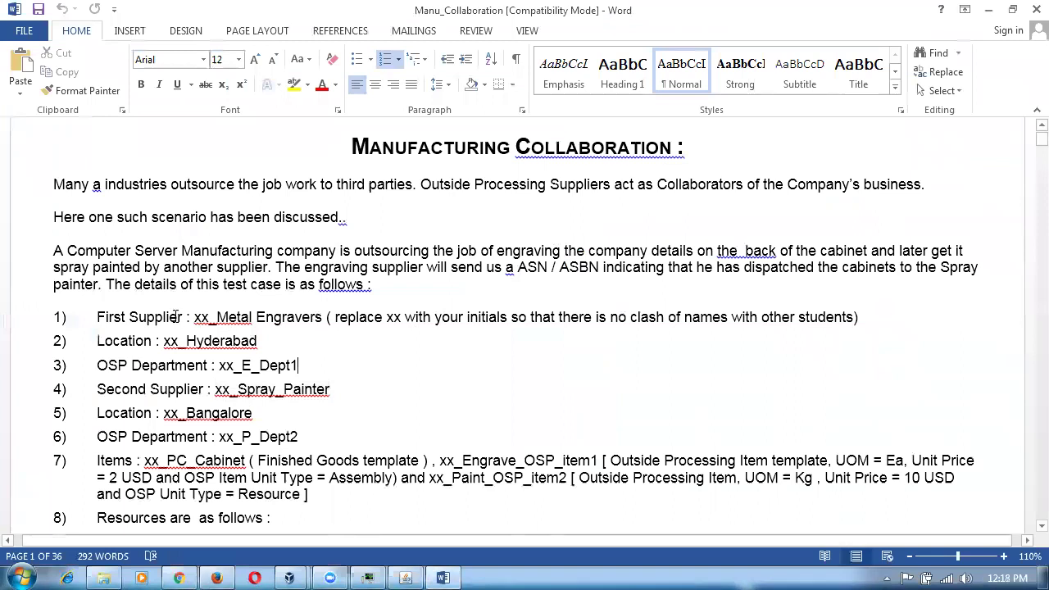
left_click_drag(137, 342, 236, 344)
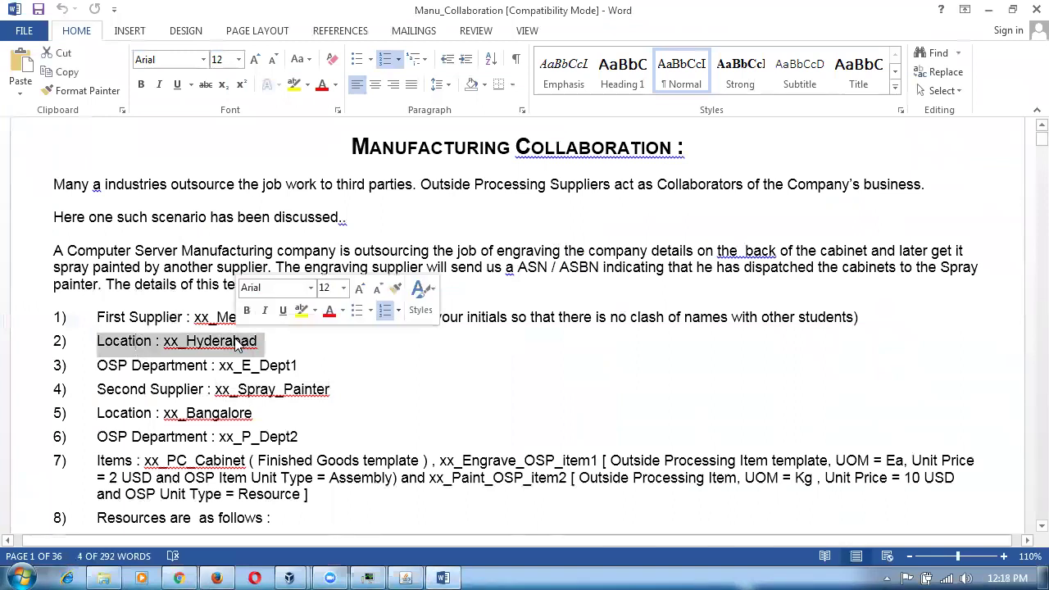
Return to Oracle Applications and collapse the expanded functions in the Purchasing Navigator.
key("alt+Tab")
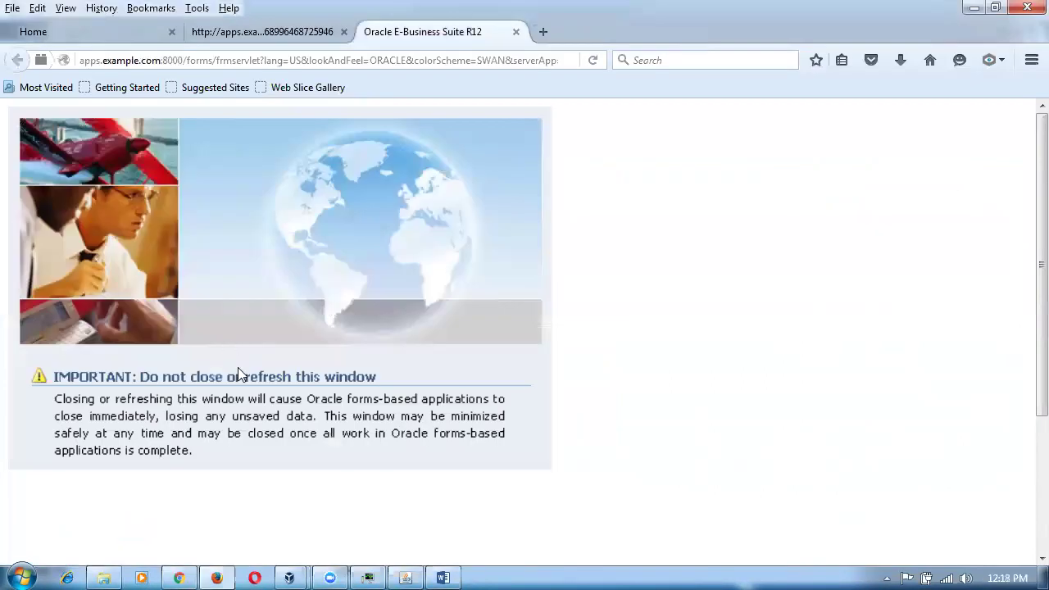
left_click(402, 576)
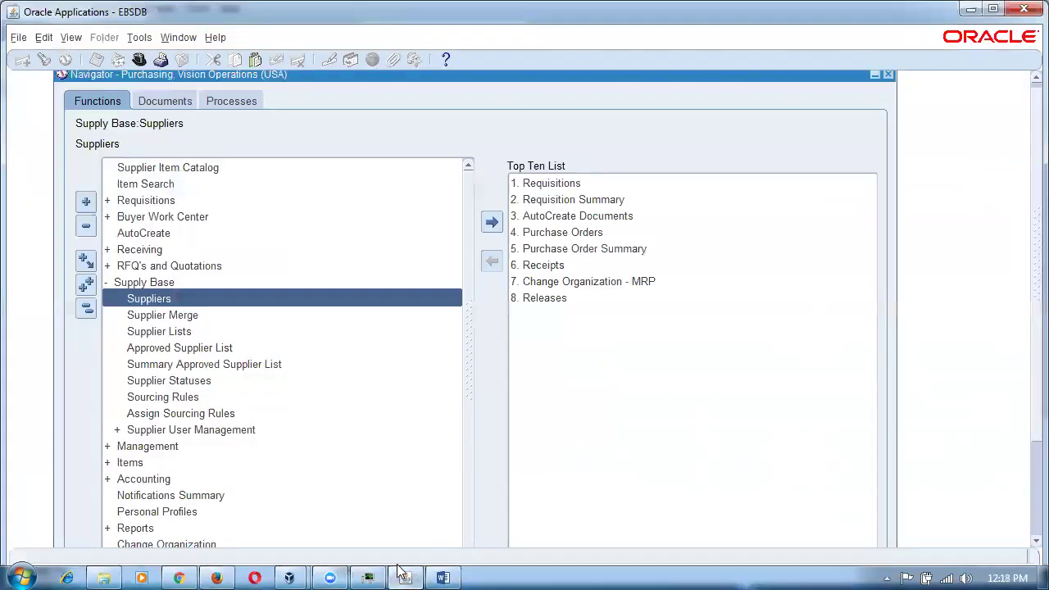
left_click(87, 310)
left_click(187, 332)
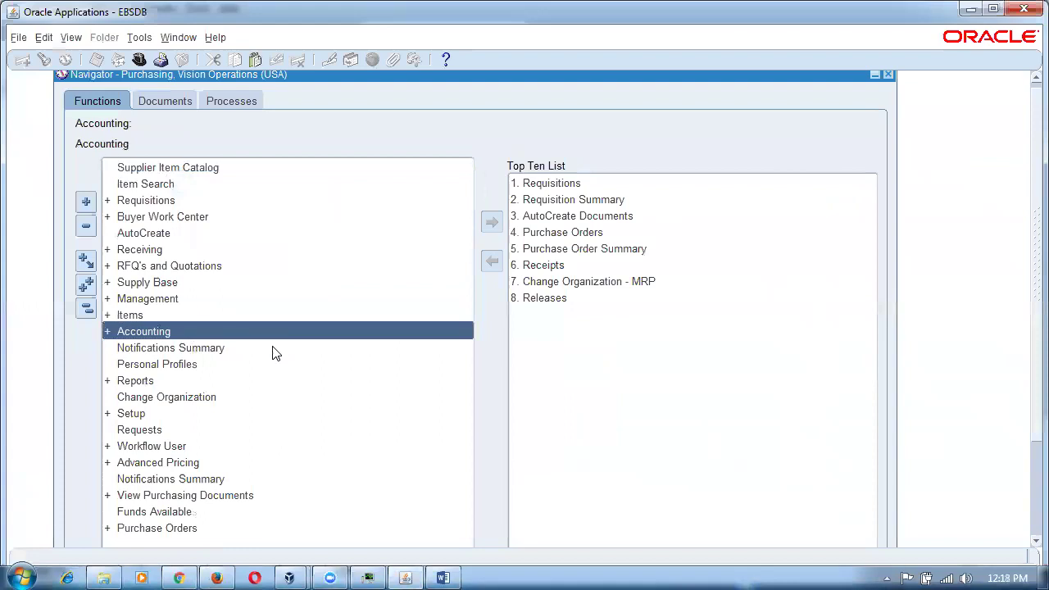
Switch the responsibility to Manufacturing, Vision Operations (USA) and open the Organizations function under Inventory's organization setup.
key("alt+f")
type("r")
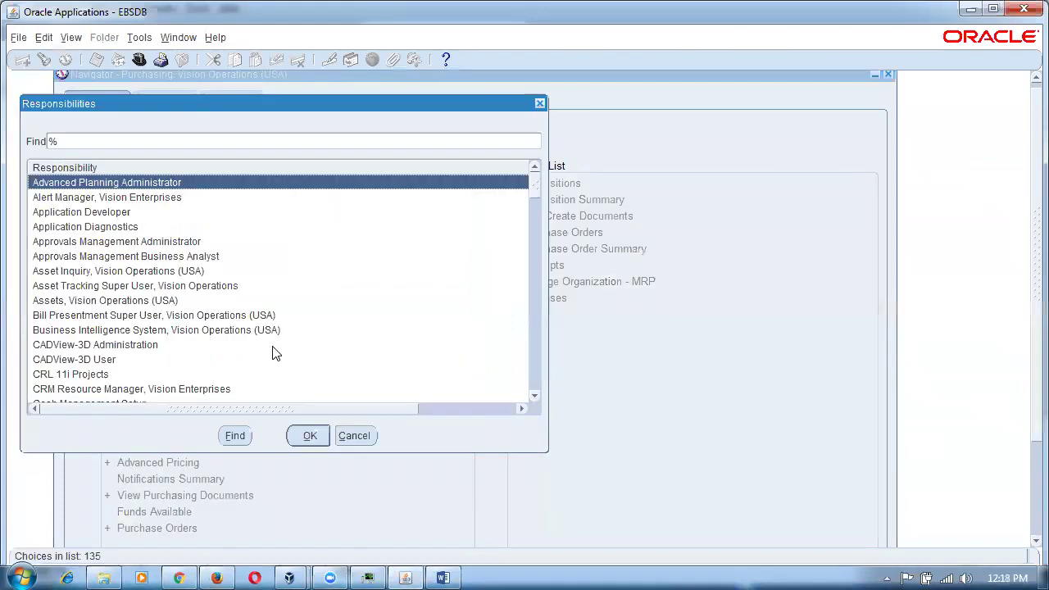
type("ma")
key("Down")
key("Down")
key("Down")
key("Down")
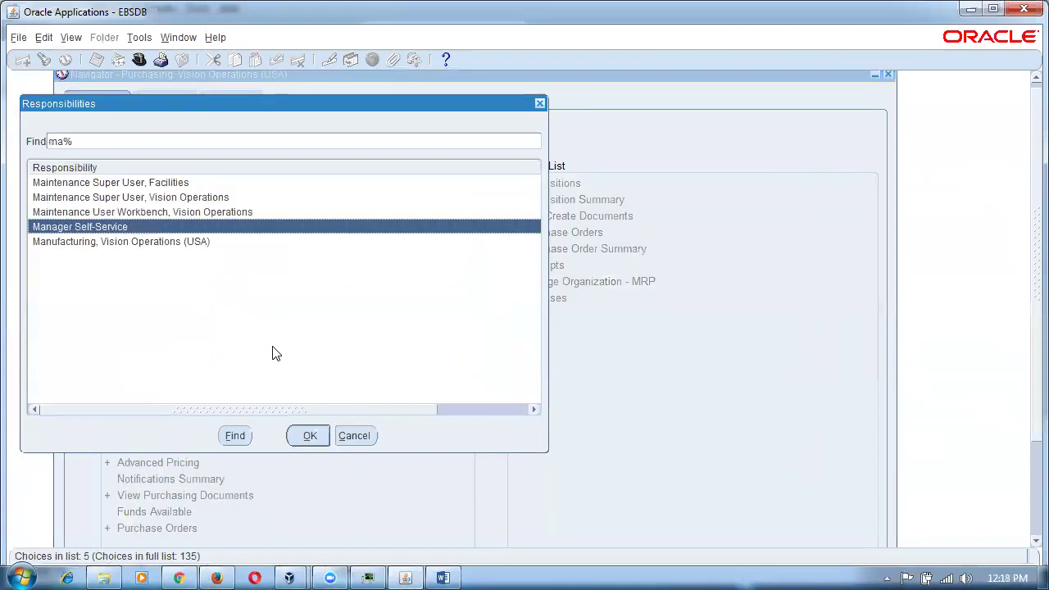
key("Return")
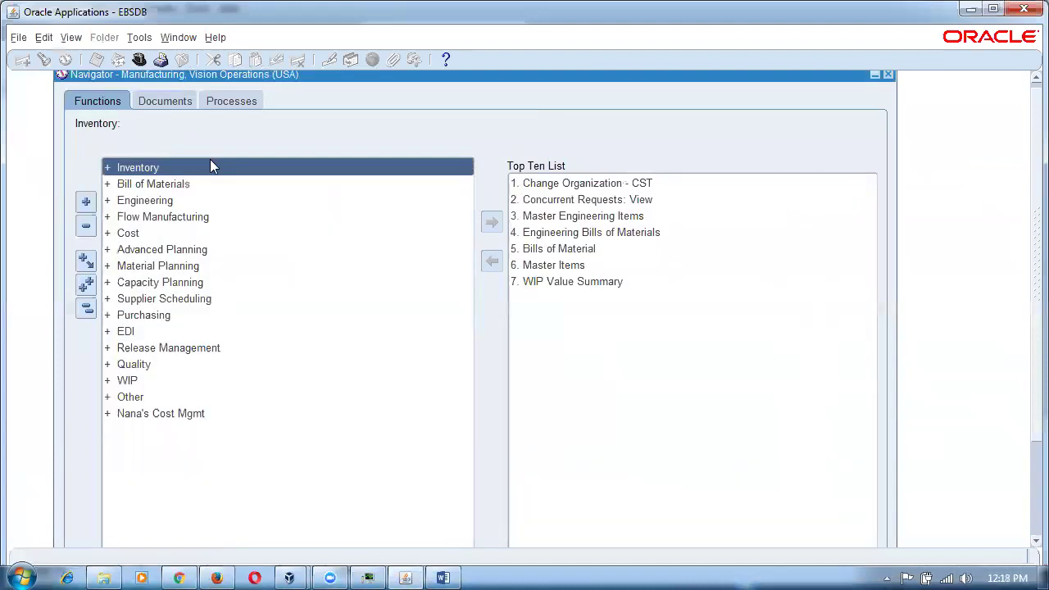
double_click(210, 166)
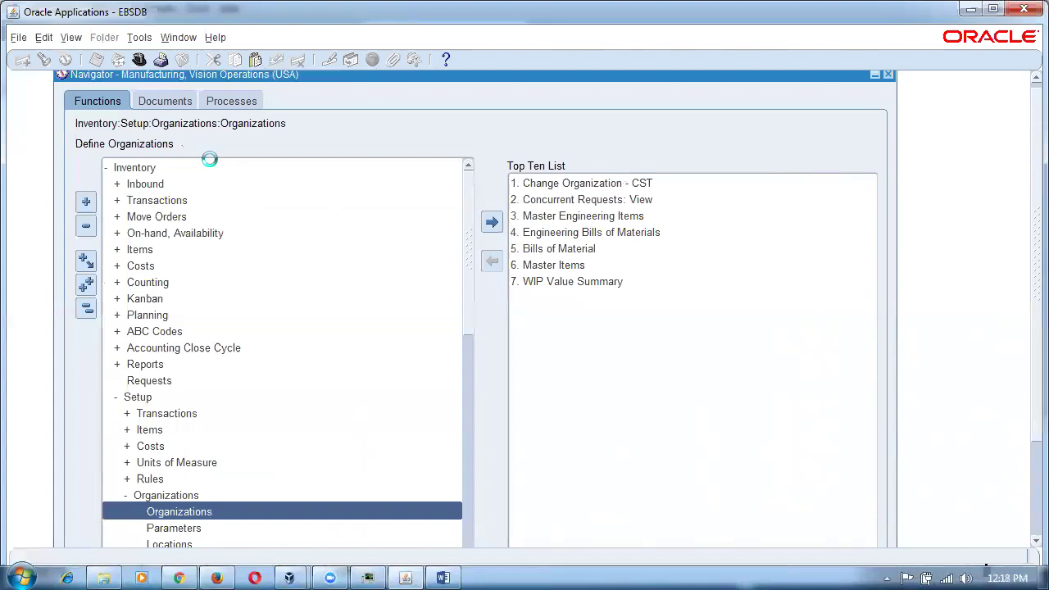
Switch to the Manu_Collaboration document and review the second supplier's location, the first supplier's name and its OSP department.
key("alt+Tab")
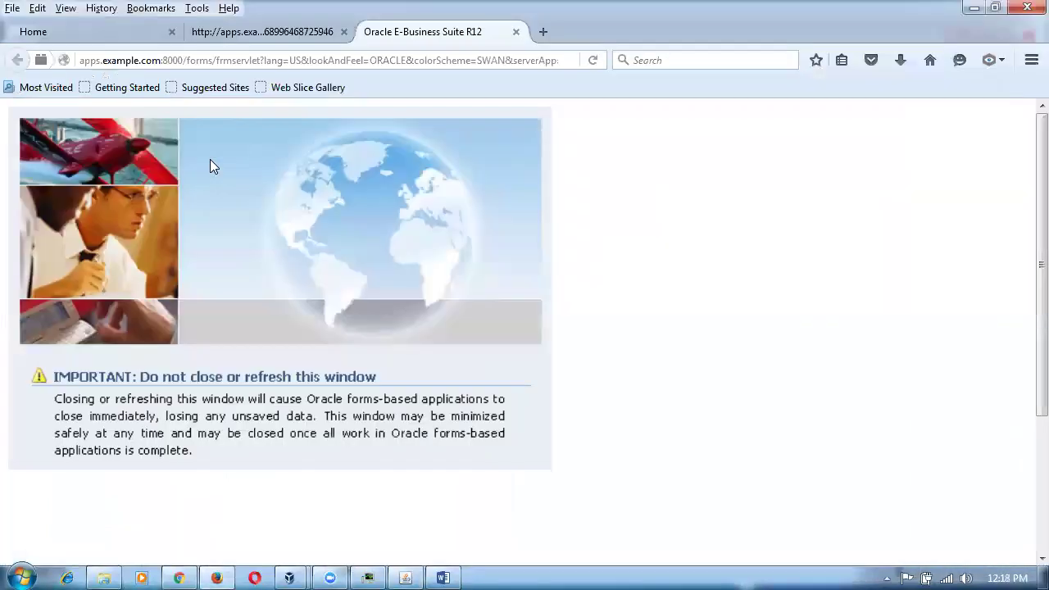
key("alt+Tab")
key("alt+Tab")
key("alt+Tab")
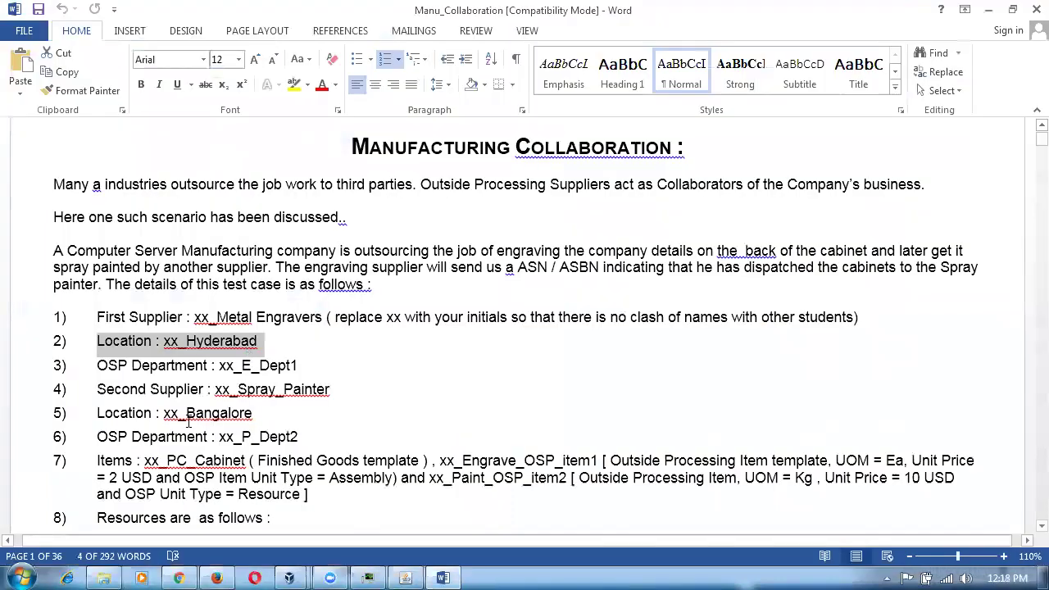
left_click_drag(186, 414, 204, 418)
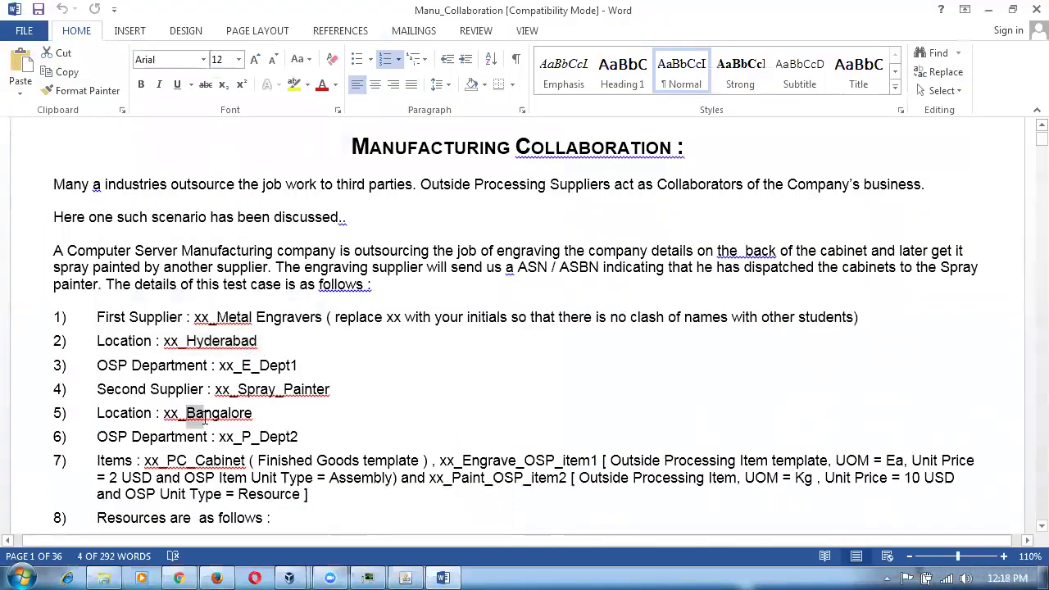
left_click(74, 387)
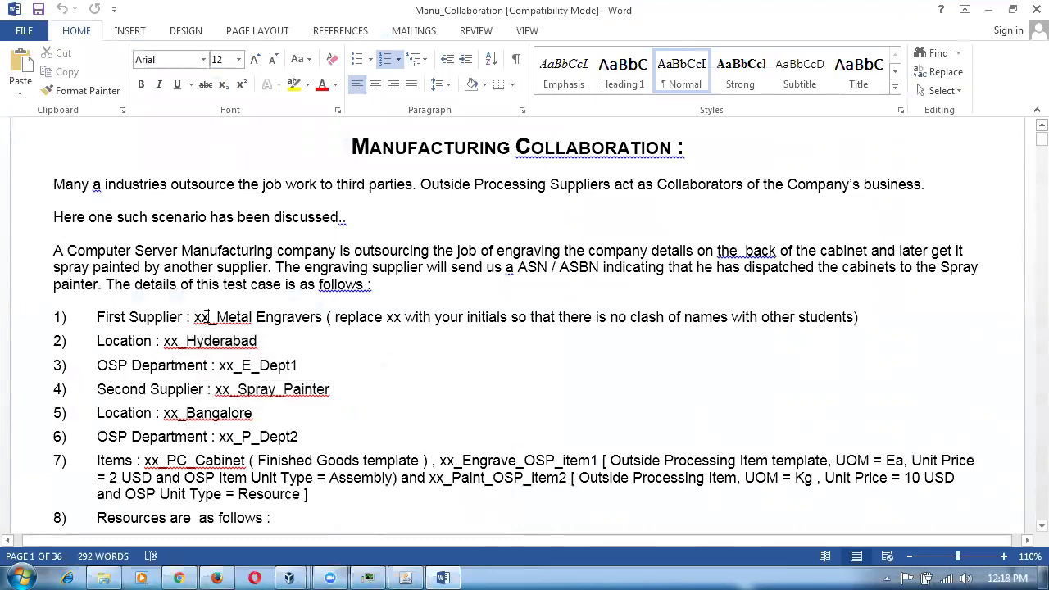
left_click_drag(208, 318, 286, 318)
left_click_drag(218, 366, 287, 366)
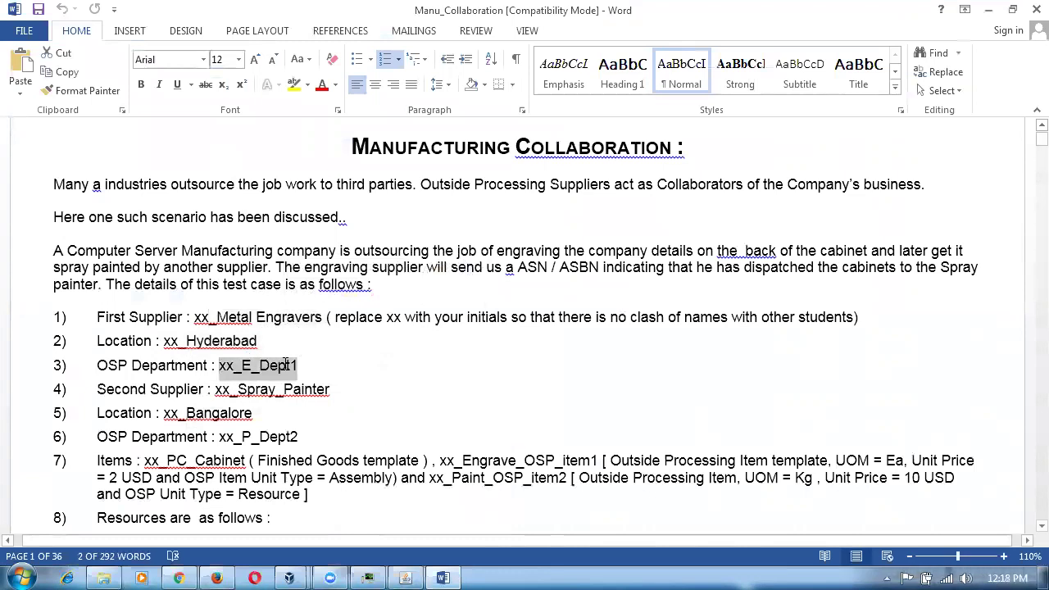
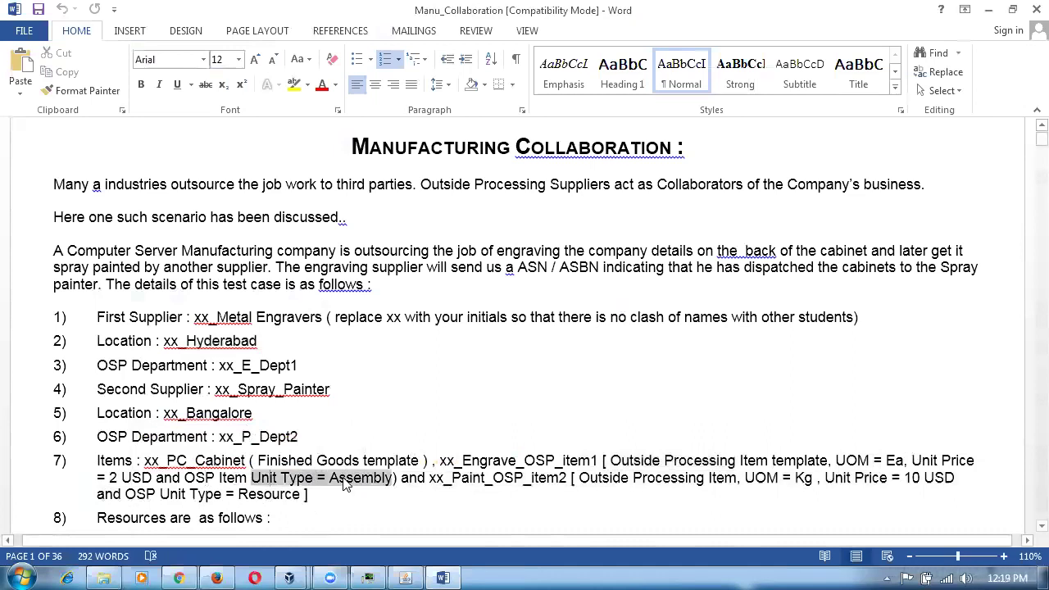
Examine the item requirements in the document, comparing the UOM, unit price and OSP unit type of the cabinet and outside-processing items.
left_click(492, 484)
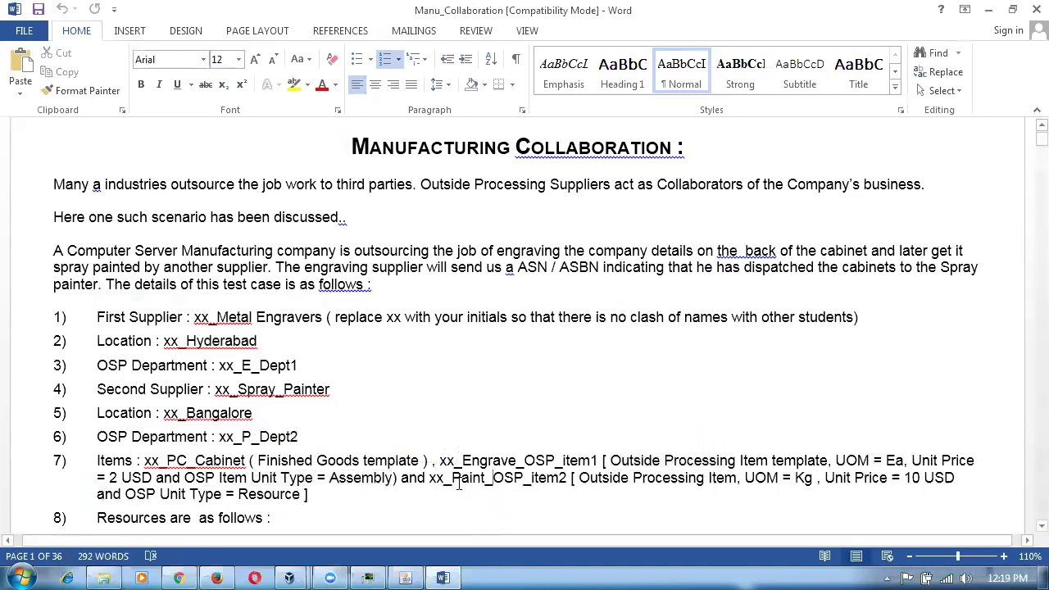
left_click_drag(444, 478, 929, 478)
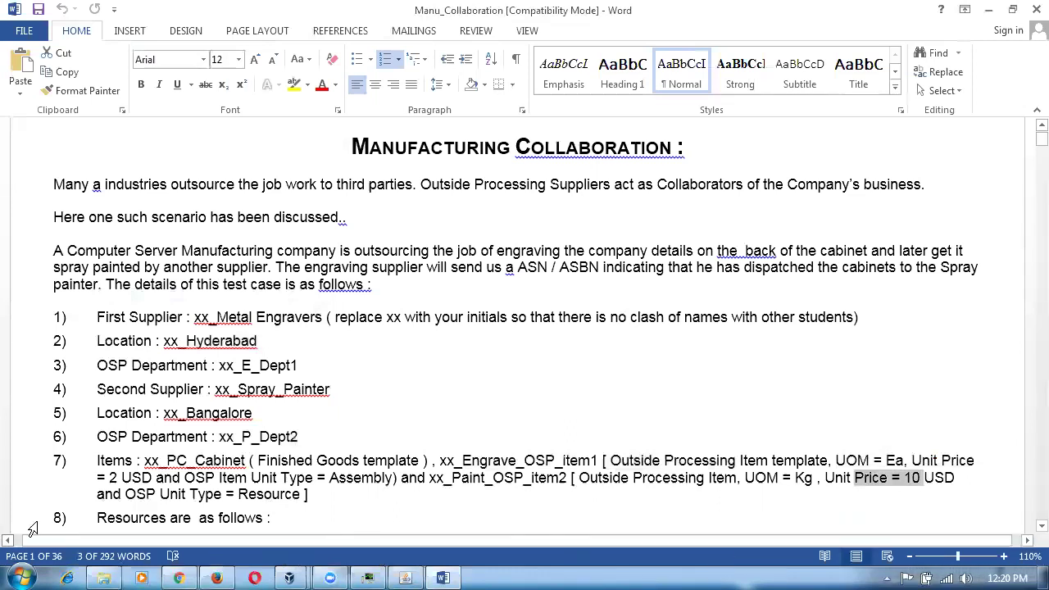
left_click_drag(145, 461, 249, 460)
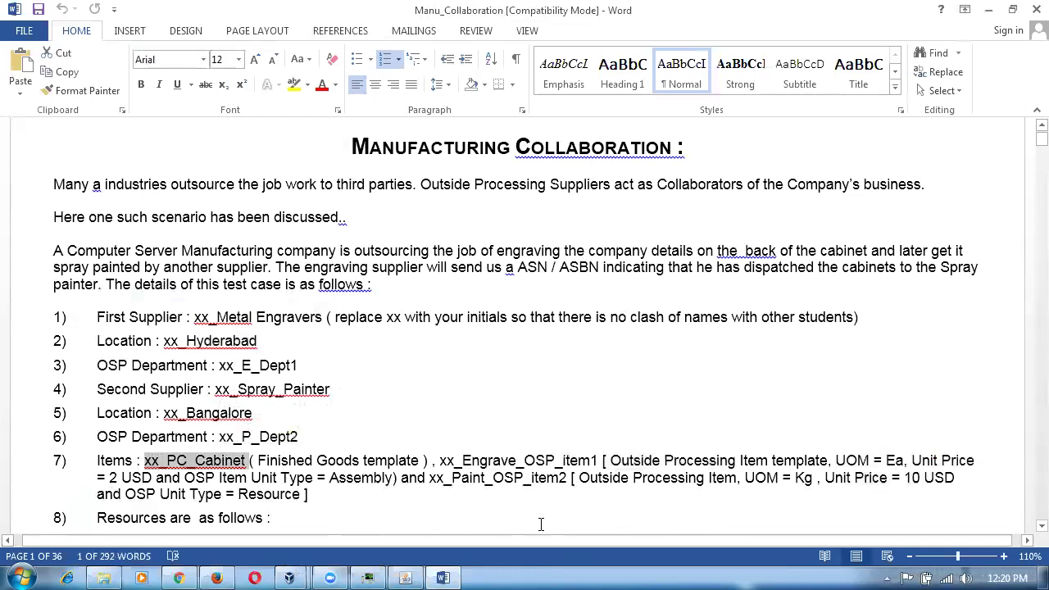
left_click_drag(238, 495, 292, 494)
left_click_drag(792, 477, 821, 478)
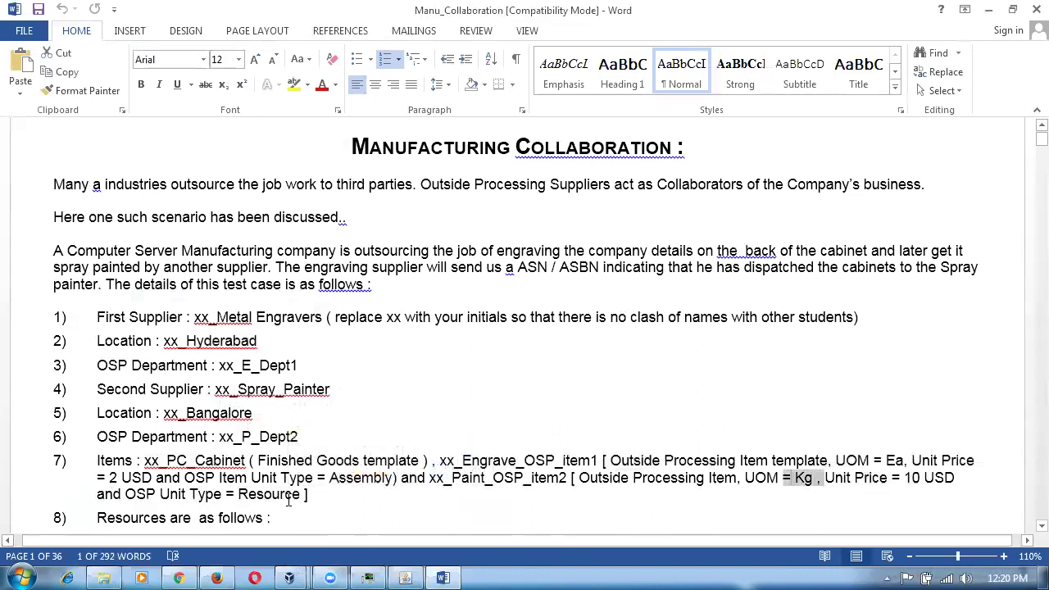
left_click_drag(167, 460, 245, 461)
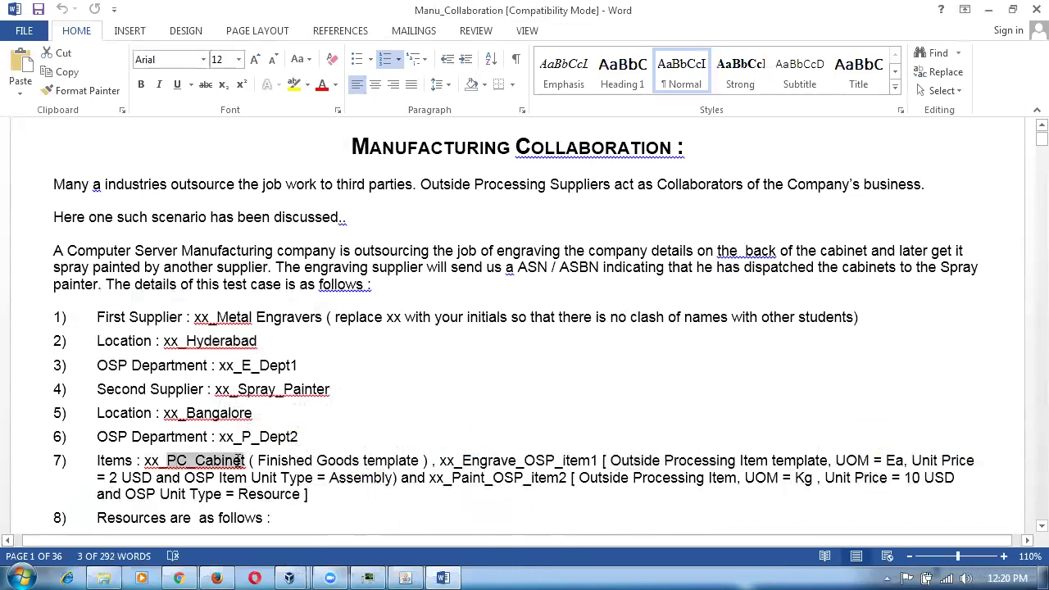
left_click_drag(744, 477, 827, 478)
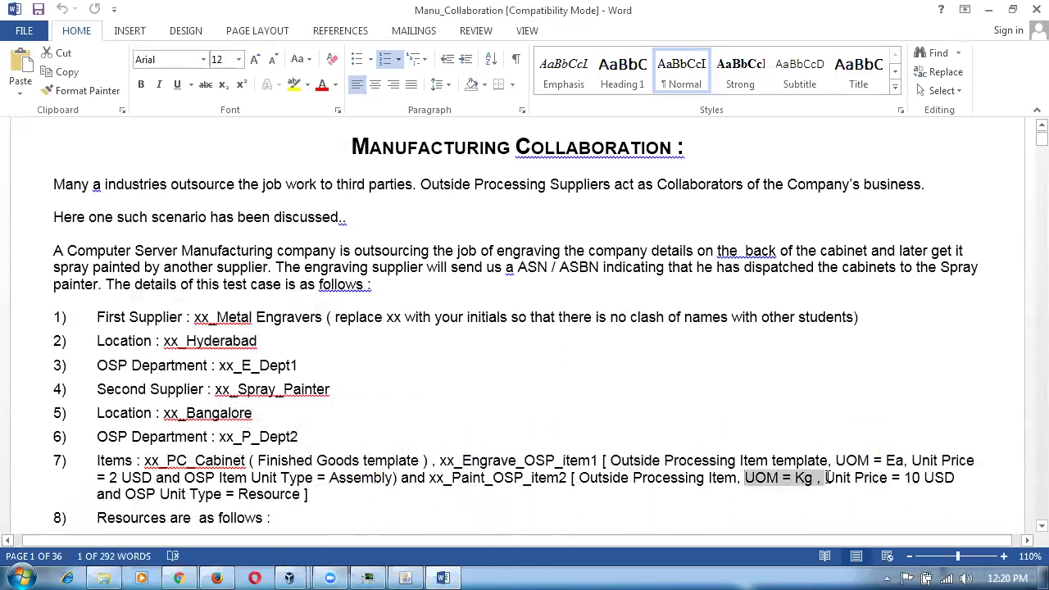
left_click(363, 497)
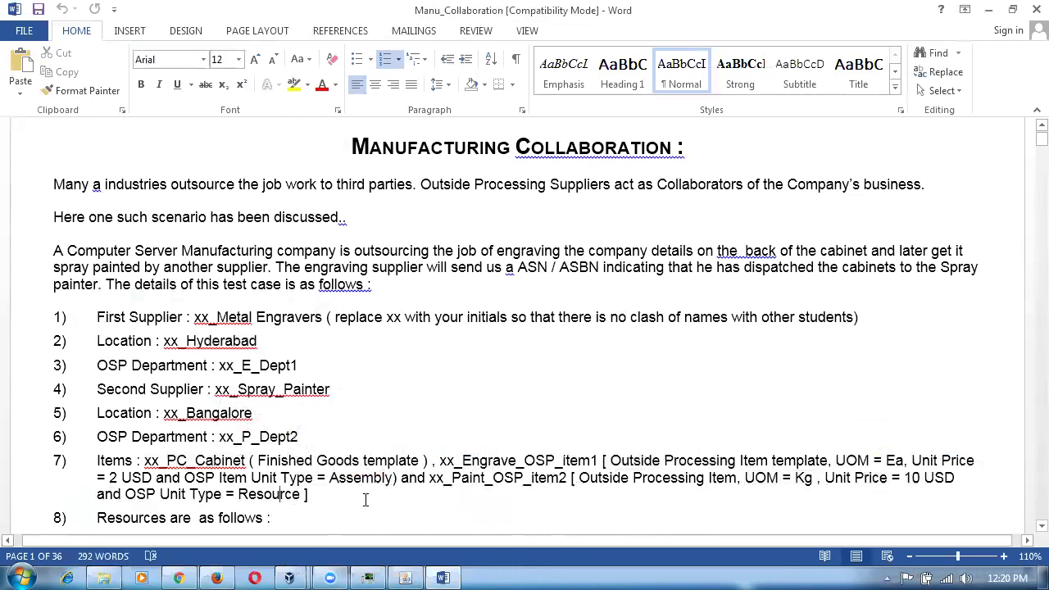
Check the resources table in the document and switch back to Oracle Applications.
scroll(363, 500, "down", 1)
scroll(364, 503, "down", 2)
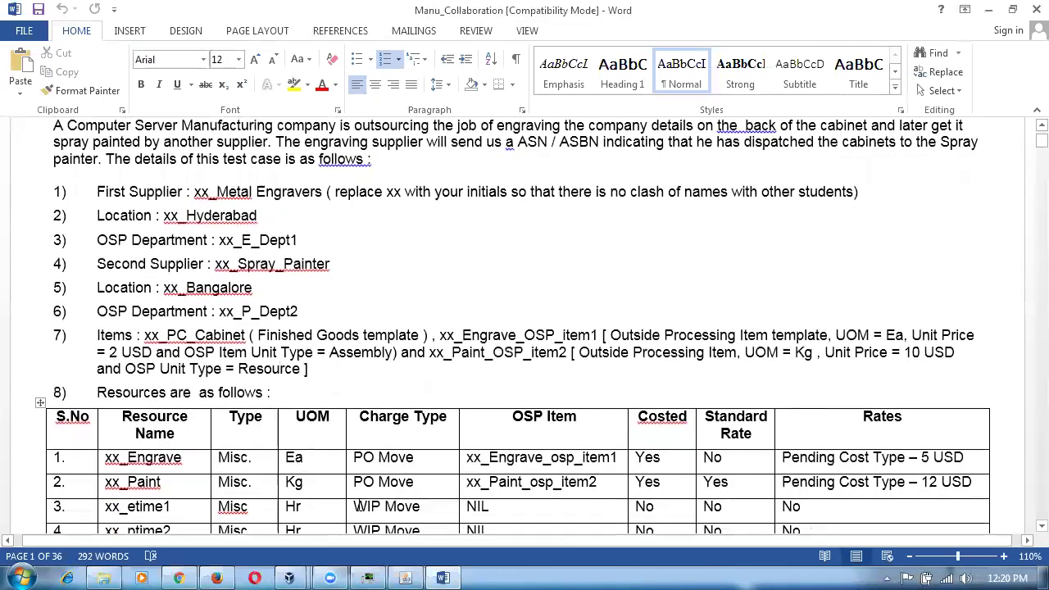
key("alt+Tab")
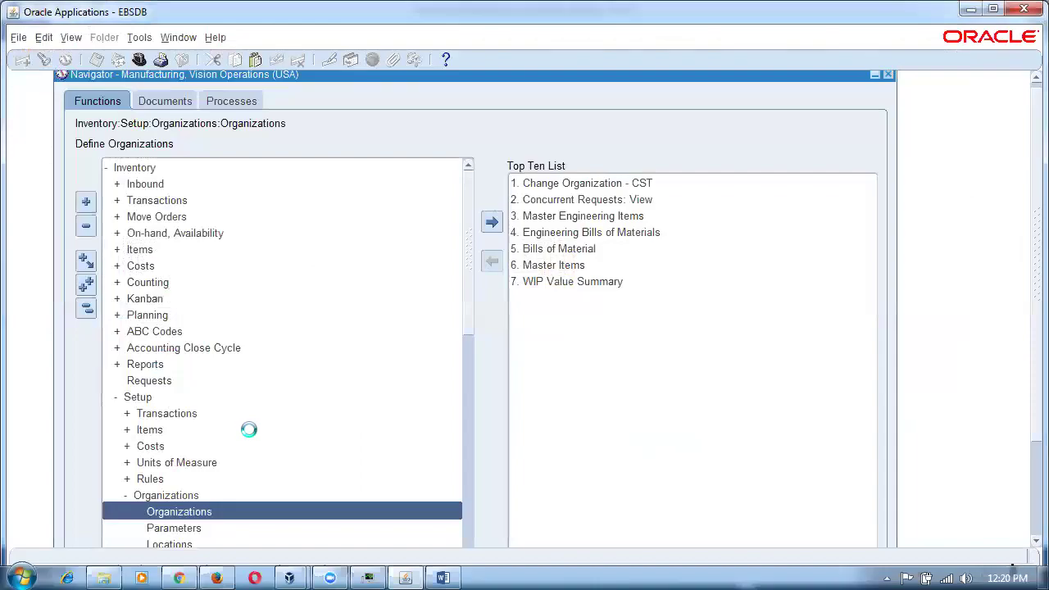
Switch to the Manu_Collaboration document and examine the charge type, OSP item, costing and rate of the xx_Engrave resource.
key("alt+Tab")
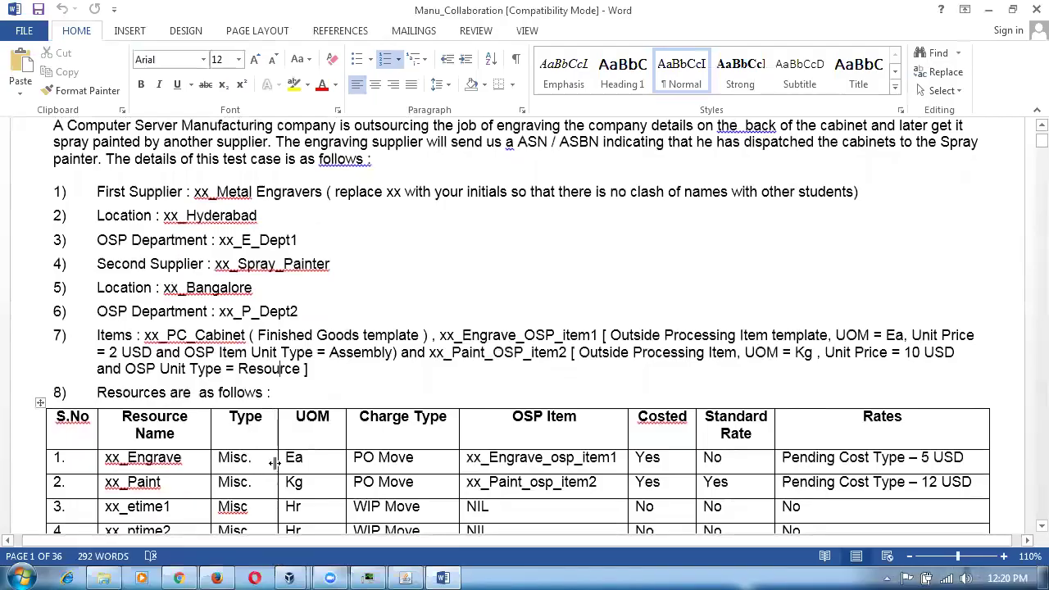
scroll(161, 373, "down", 2)
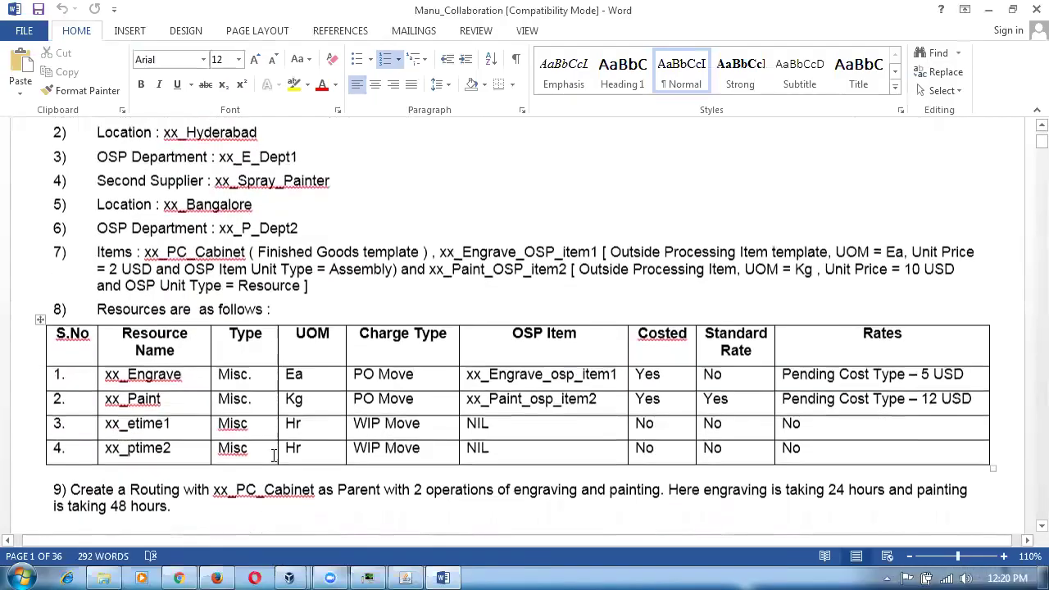
left_click(162, 374)
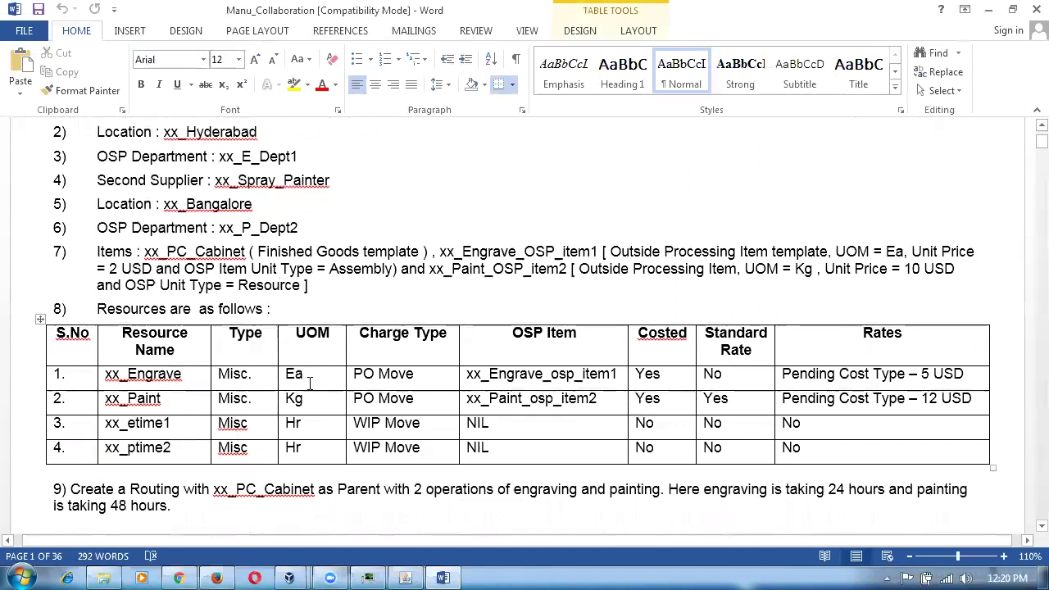
left_click_drag(355, 376, 397, 377)
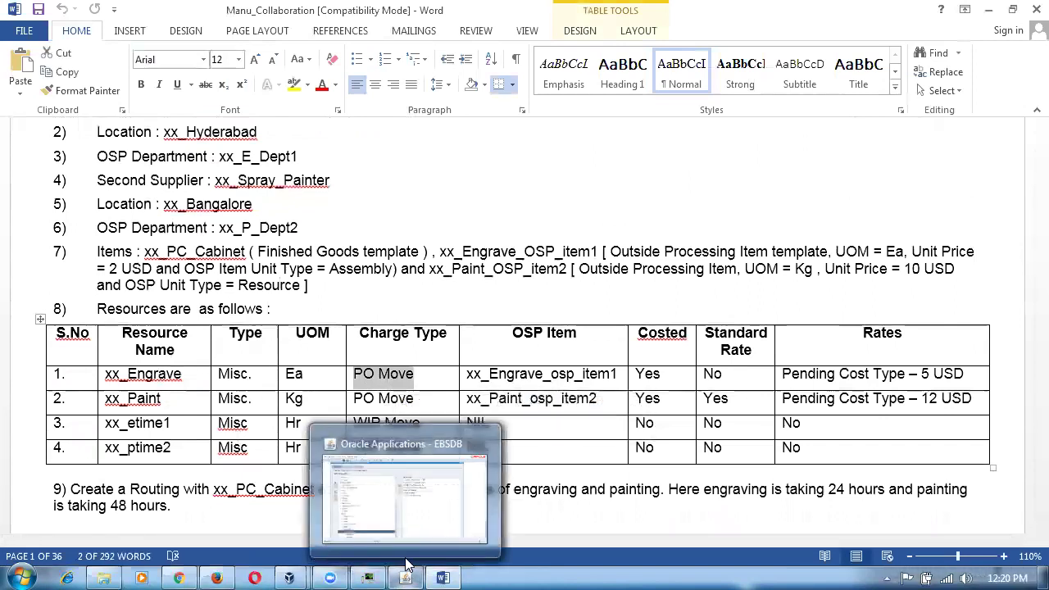
left_click_drag(490, 374, 576, 378)
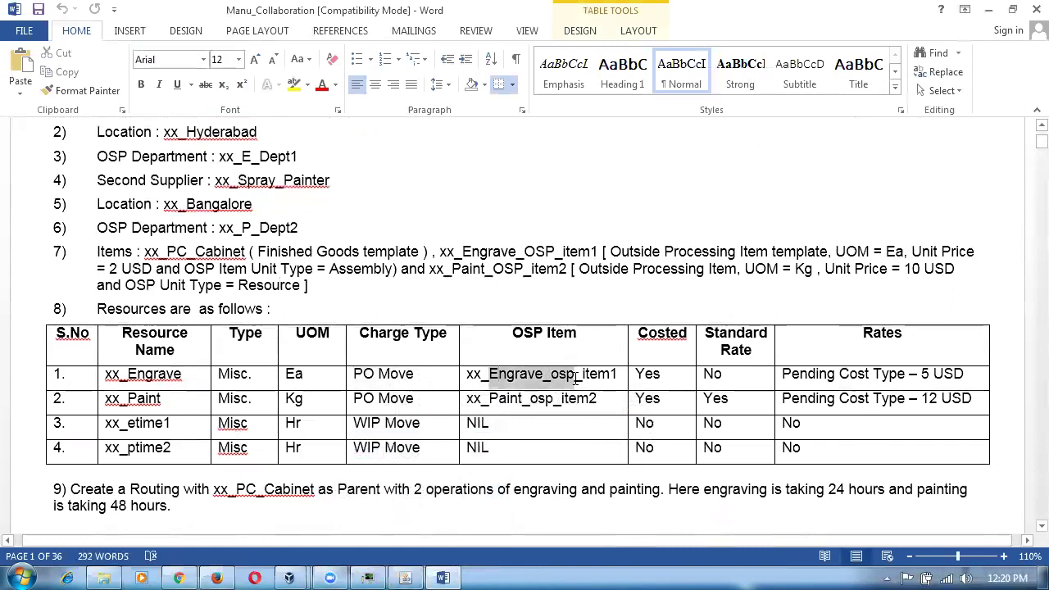
left_click(638, 374)
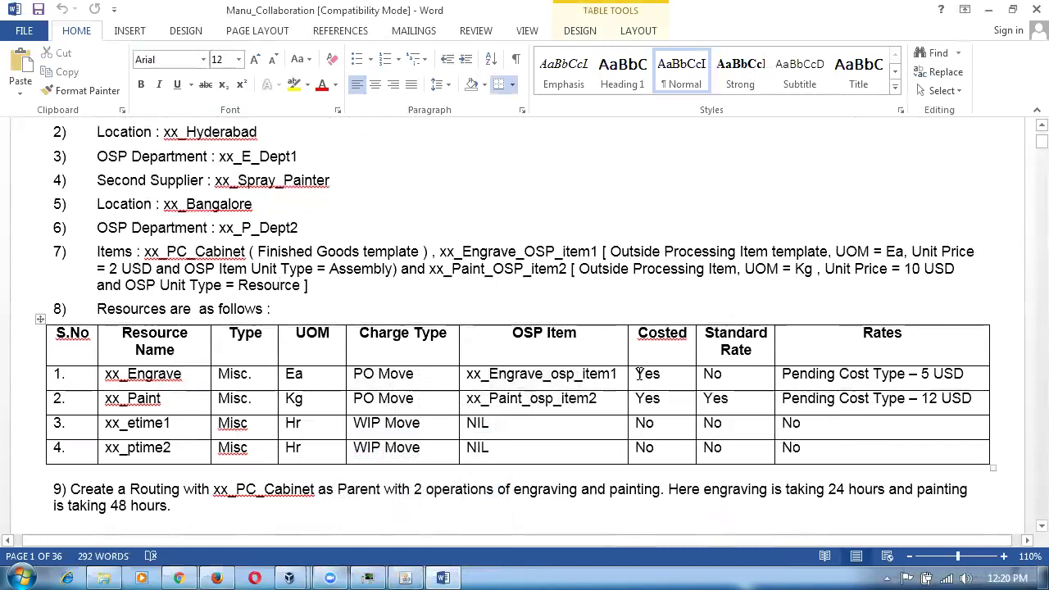
left_click_drag(783, 373, 967, 398)
Compare the engraving OSP item's UOM and unit price with the pending cost rate of the xx_Engrave resource.
left_click(643, 276)
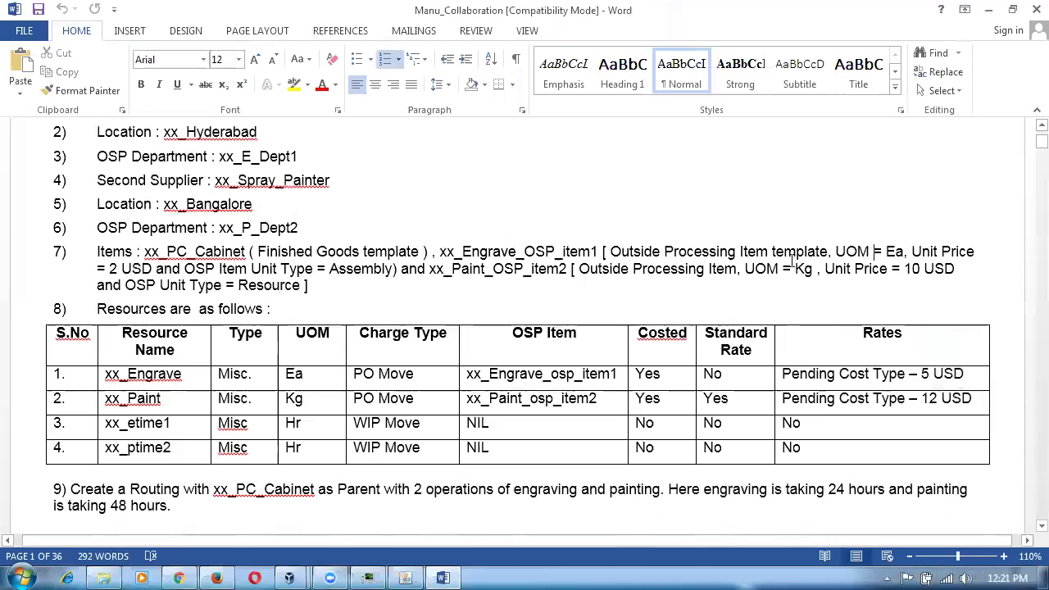
left_click_drag(462, 254, 572, 260)
left_click_drag(104, 269, 115, 279)
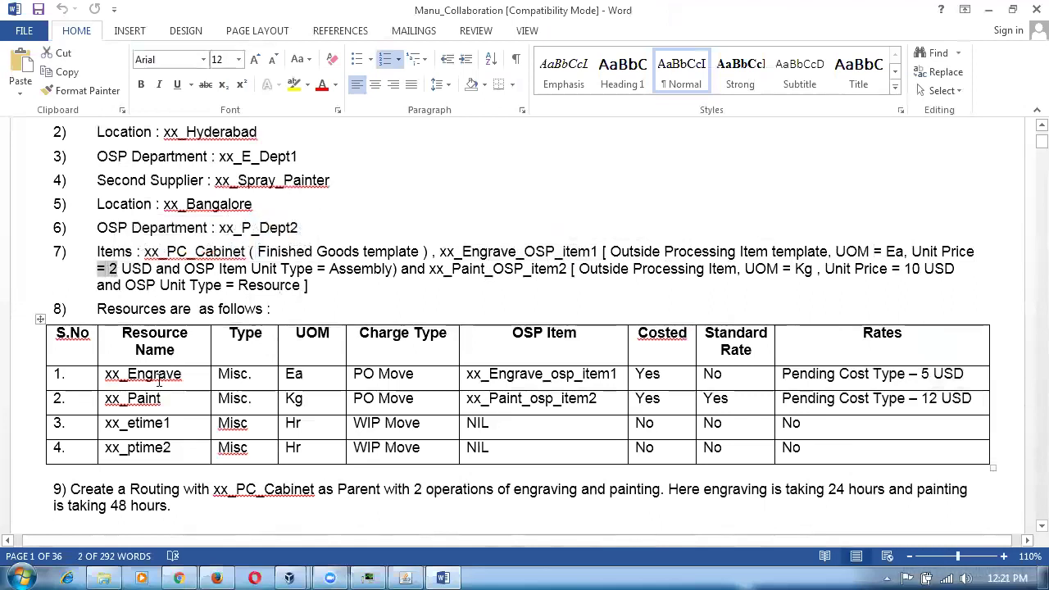
left_click(425, 453)
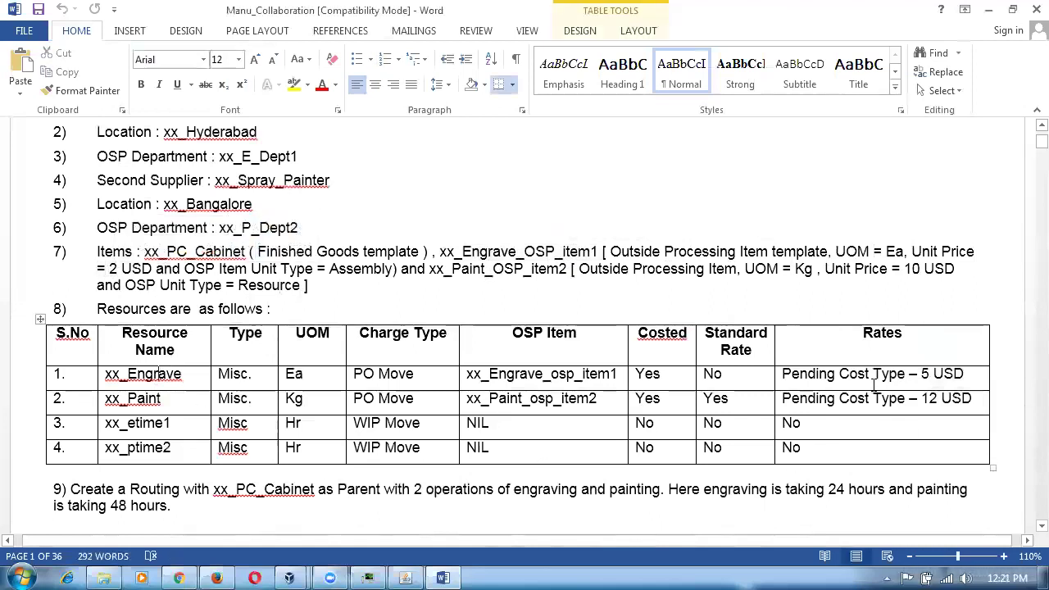
left_click_drag(873, 375, 959, 376)
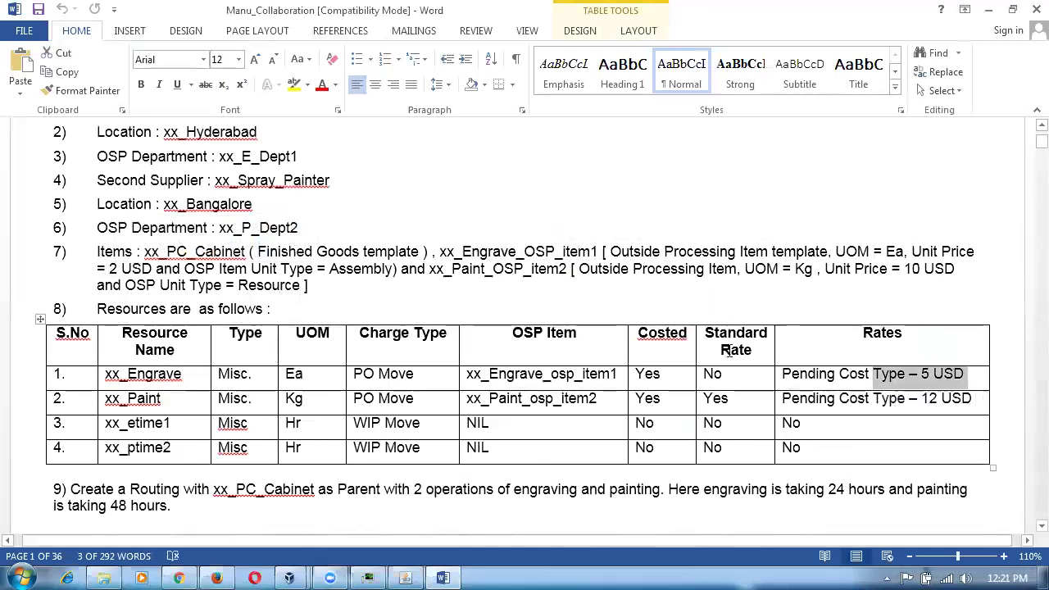
left_click(696, 312)
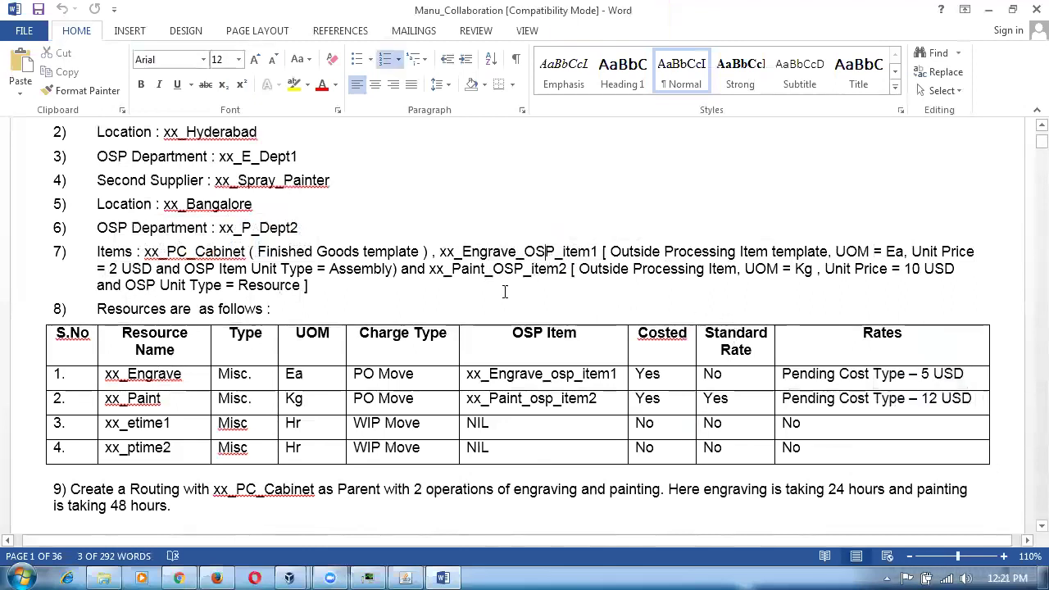
left_click(198, 374)
left_click_drag(967, 375, 955, 375)
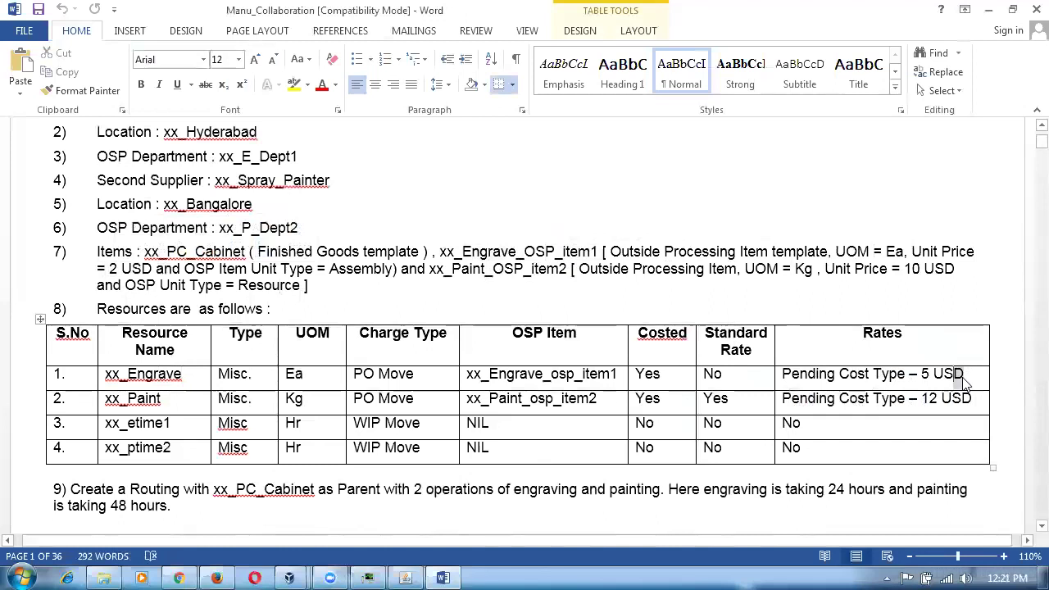
left_click(847, 383)
Compare the xx_Paint resource's OSP item and rate with the paint item's UOM, unit price and OSP unit type.
left_click(163, 400)
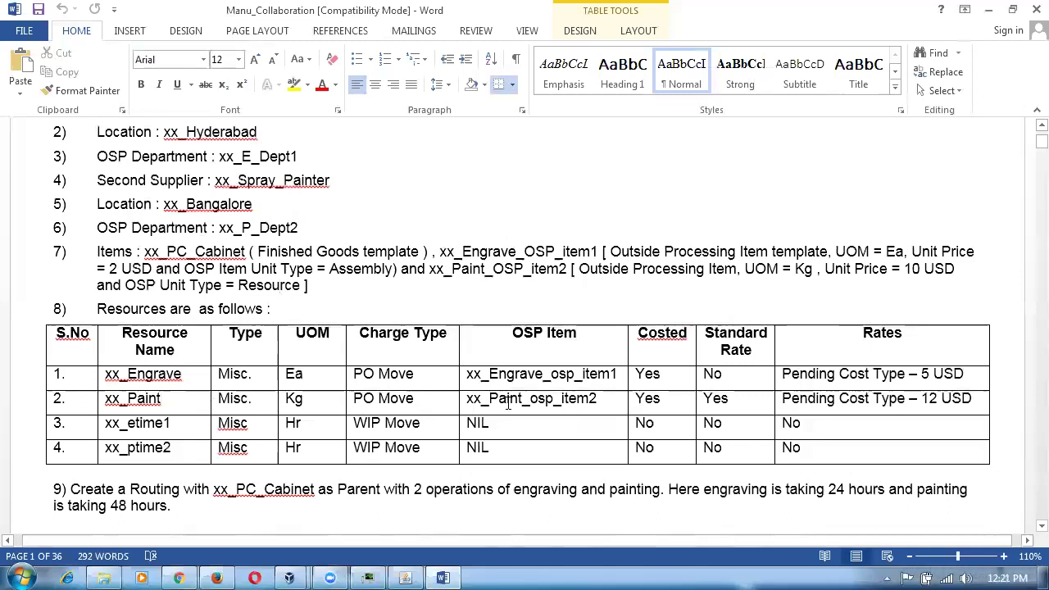
left_click_drag(489, 400, 592, 410)
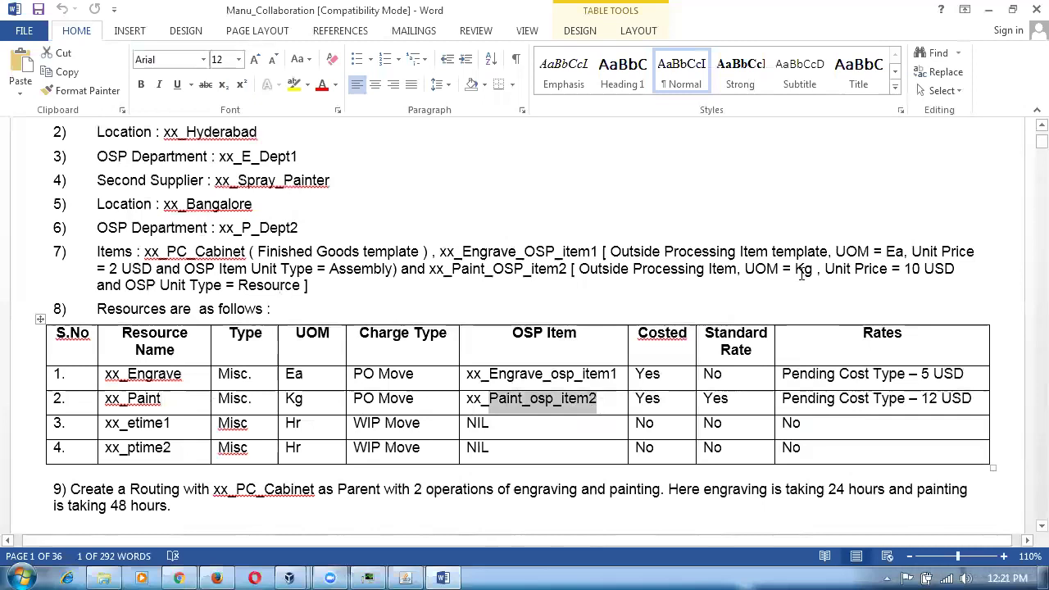
left_click_drag(791, 269, 943, 274)
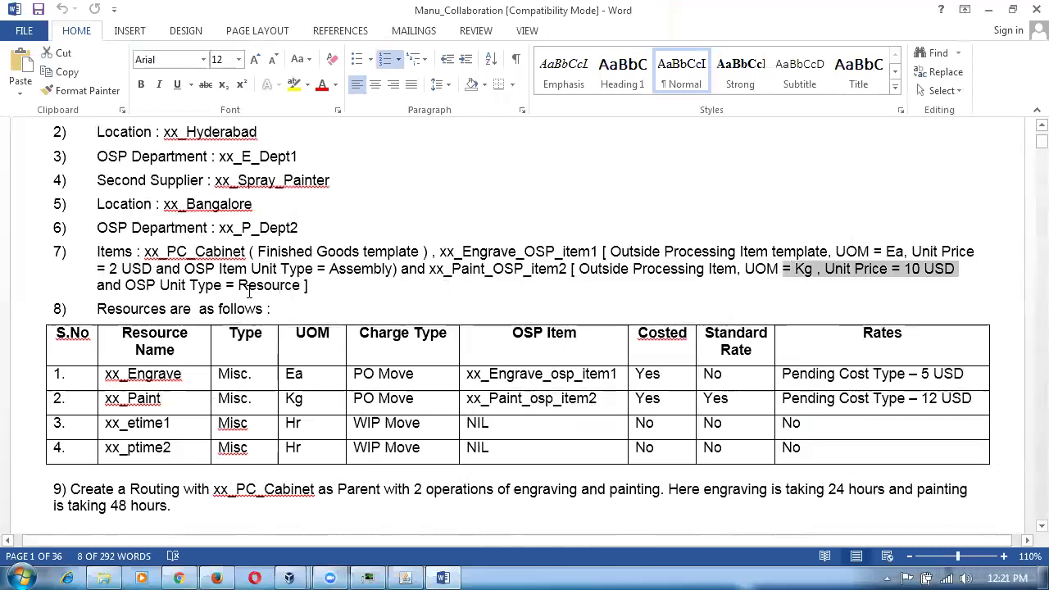
left_click(861, 406)
left_click_drag(861, 406, 972, 401)
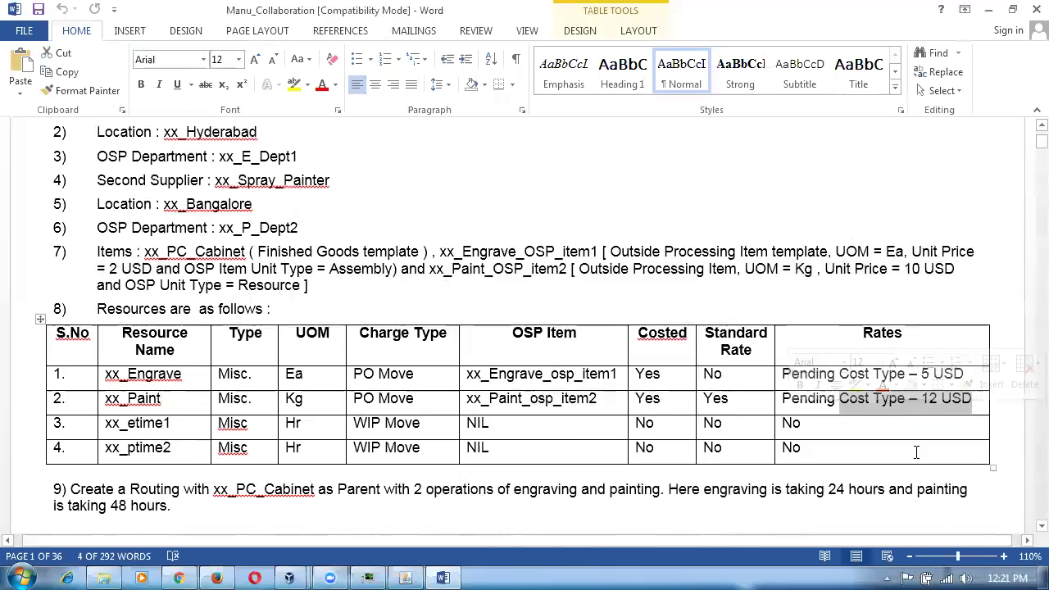
left_click(848, 289)
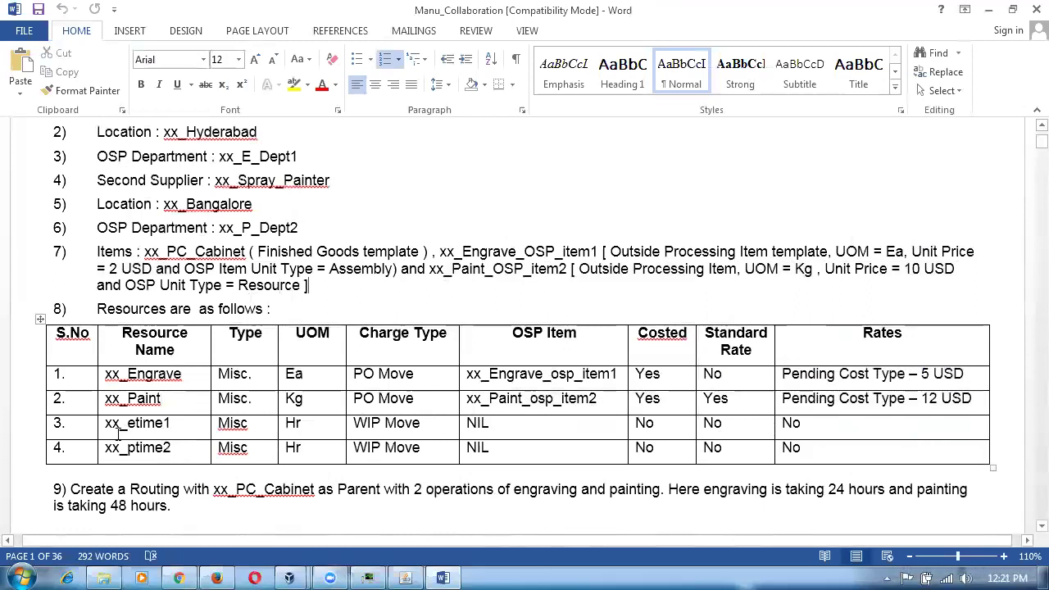
Review the xx_etime1 and xx_ptime2 resources and the xx_PC_Cabinet routing requirement with its engraving and painting durations.
left_click_drag(120, 432, 154, 433)
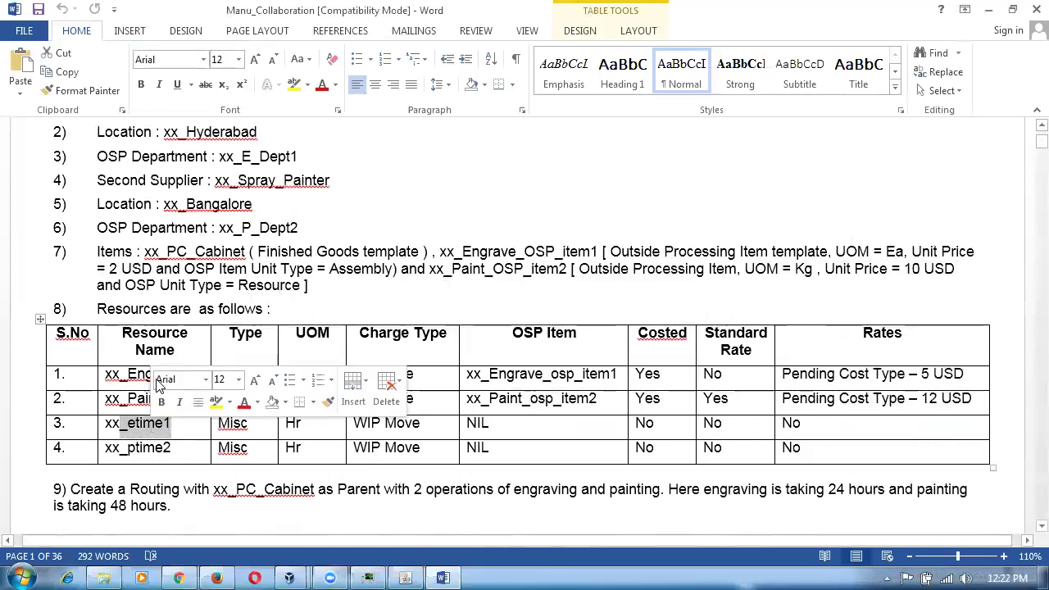
left_click(125, 450)
left_click_drag(125, 449, 171, 449)
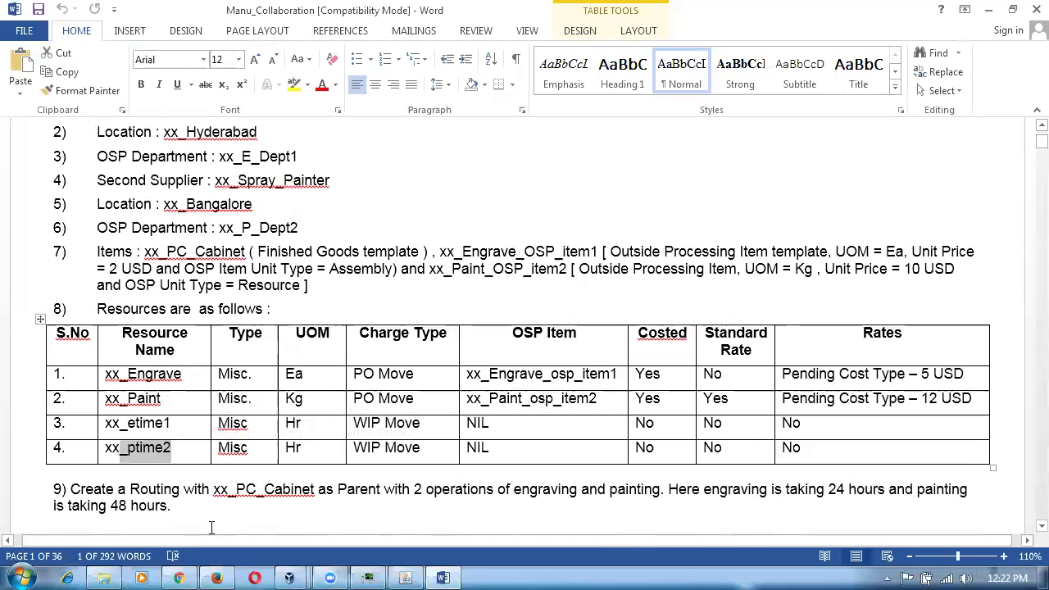
left_click_drag(213, 490, 284, 493)
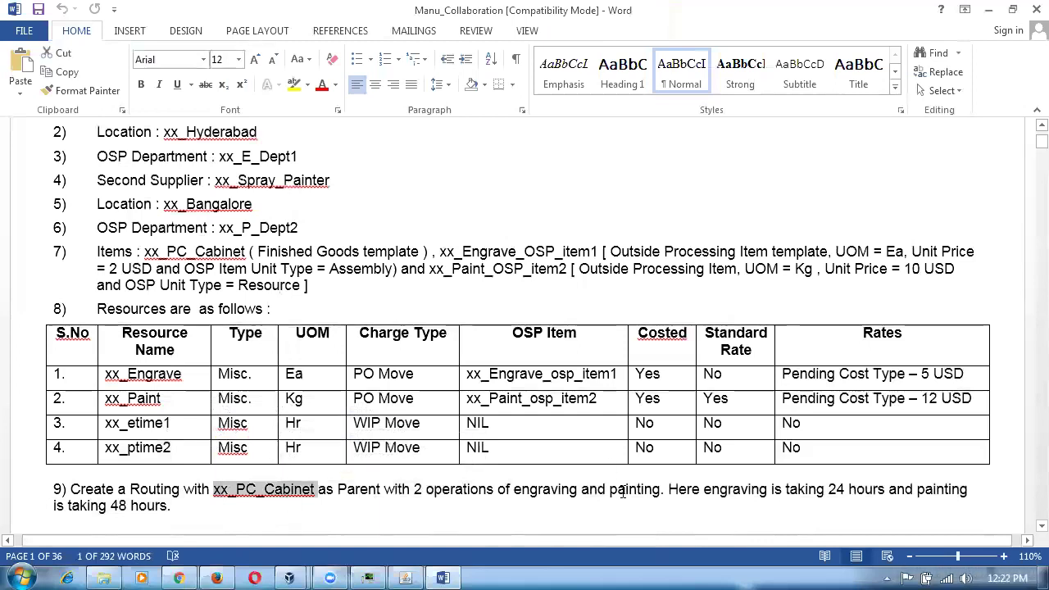
double_click(837, 489)
left_click_drag(74, 506, 164, 525)
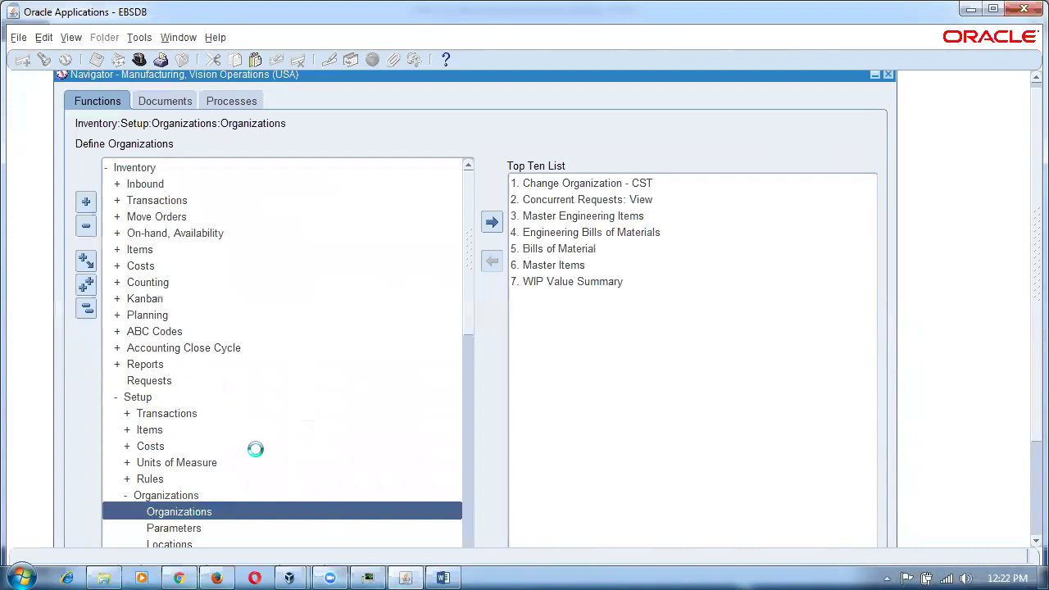
Switch to Firefox and close both Oracle forms tabs, keeping the Home page open.
left_click(220, 575)
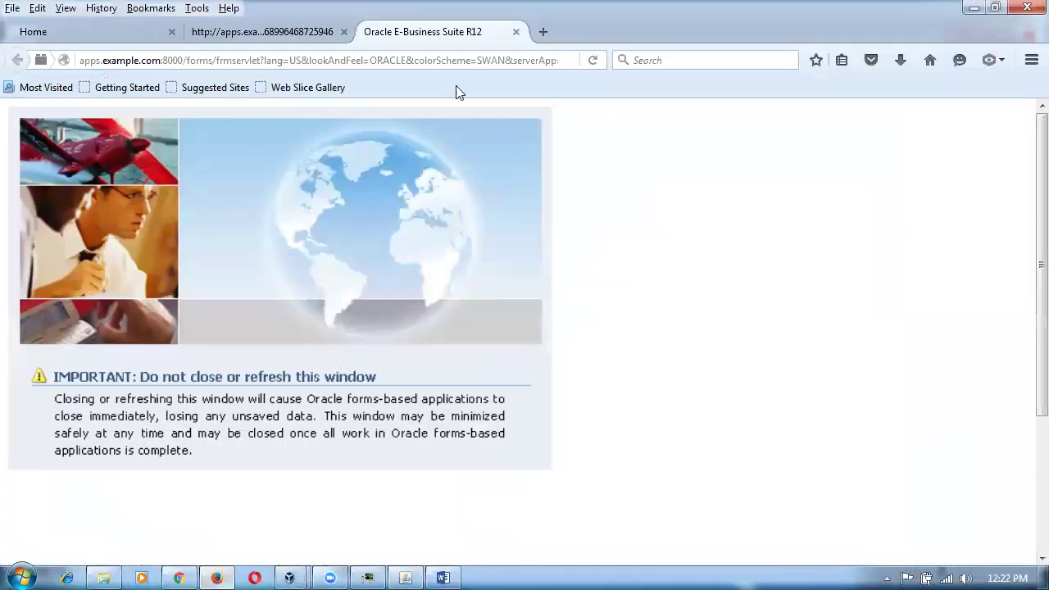
left_click(515, 31)
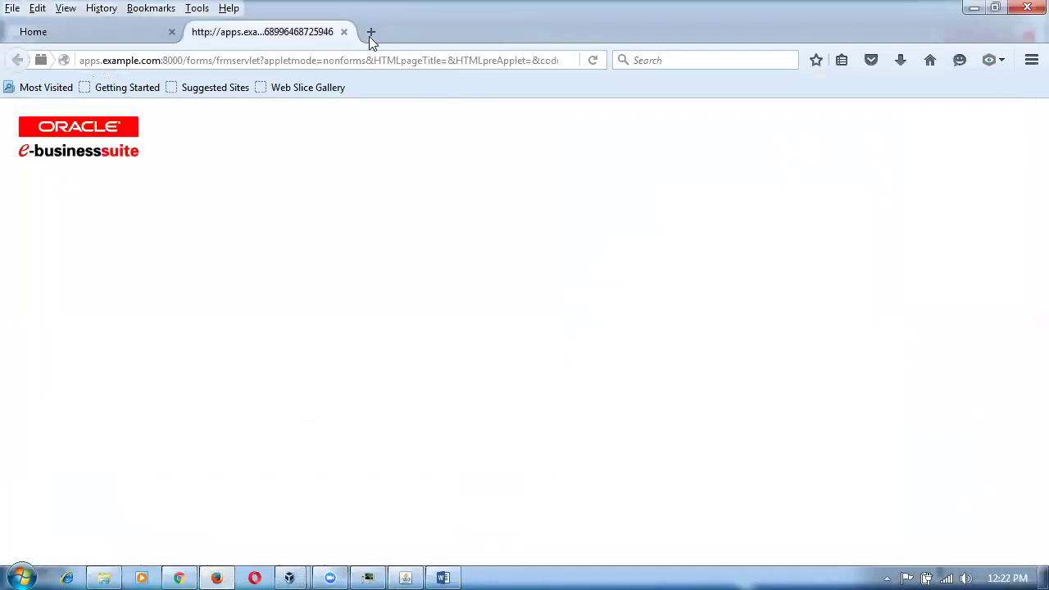
left_click(344, 33)
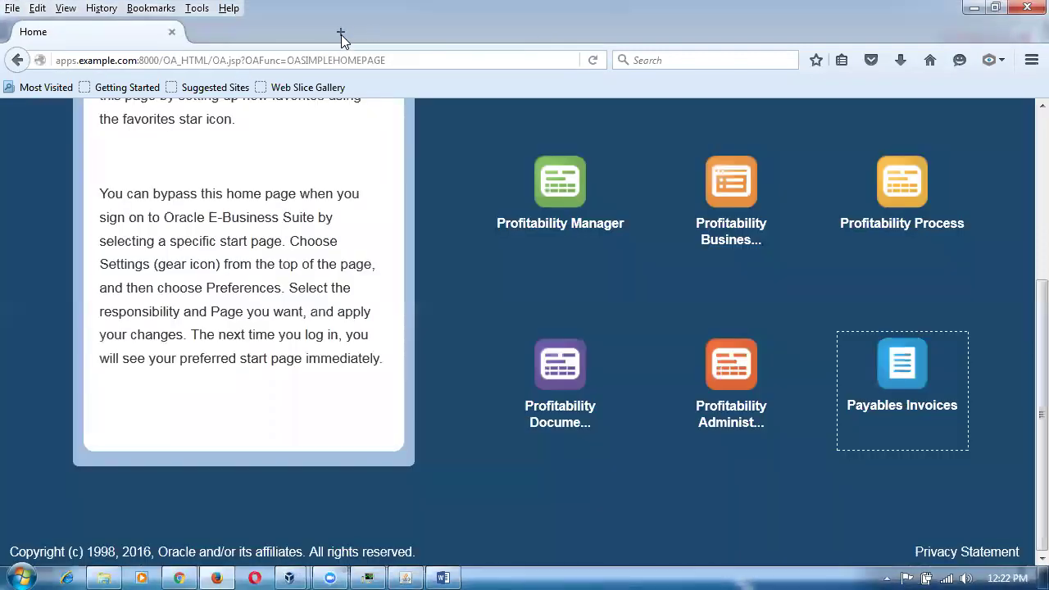
Relaunch Oracle Applications through Payables Invoices, accepting the Java security risk, and close the Invoice Workbench.
left_click(922, 369)
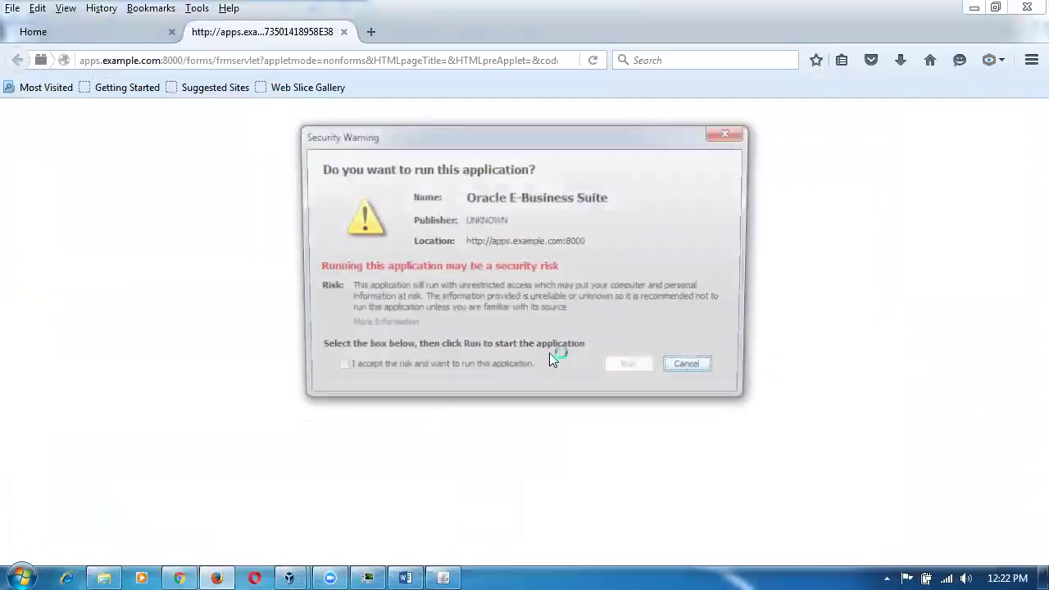
left_click(369, 370)
left_click(637, 369)
left_click(427, 373)
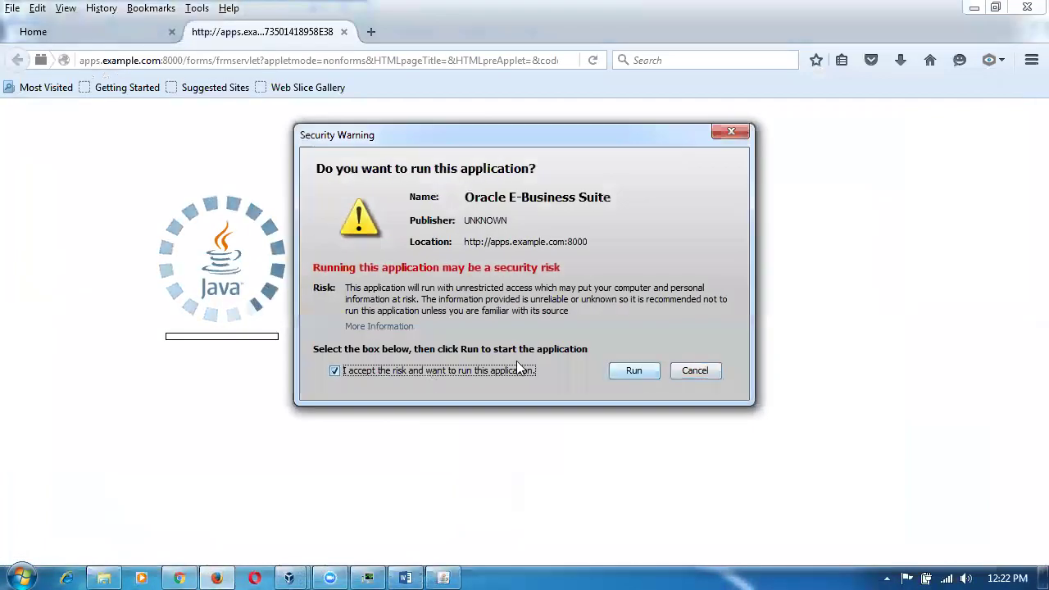
left_click(628, 369)
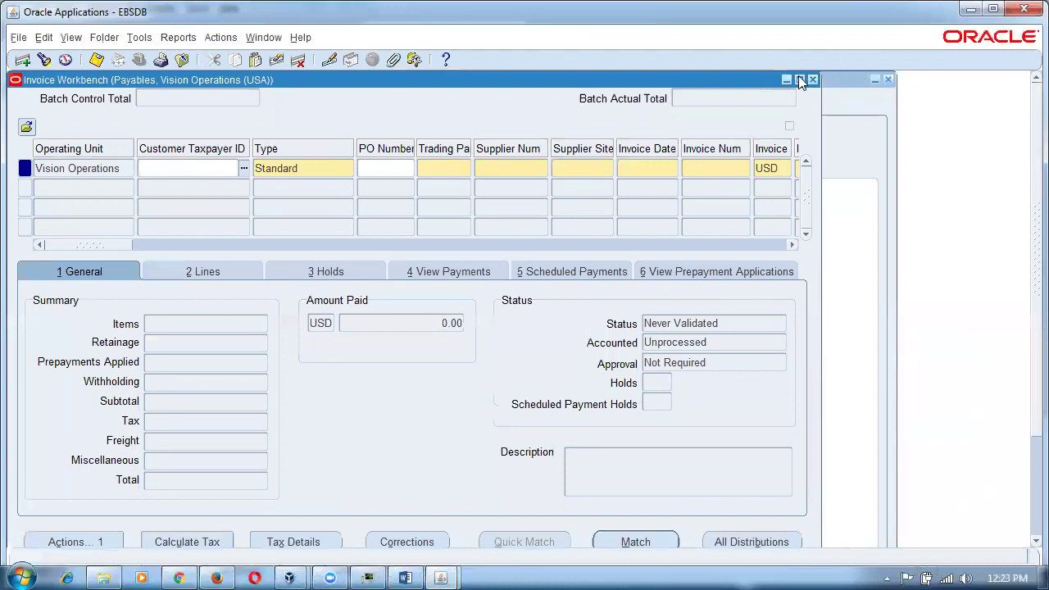
left_click(812, 81)
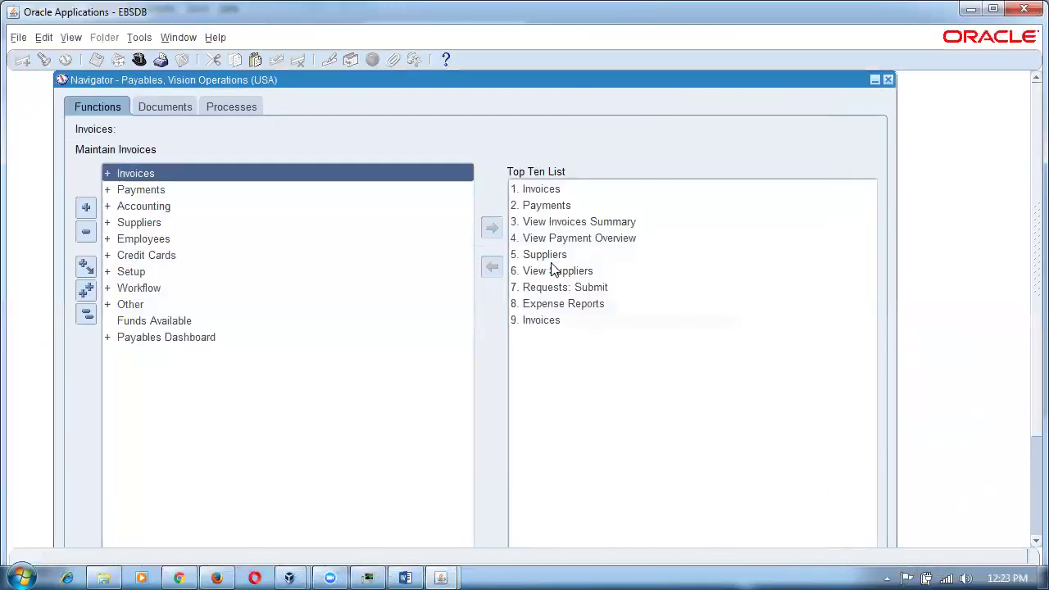
left_click(176, 327)
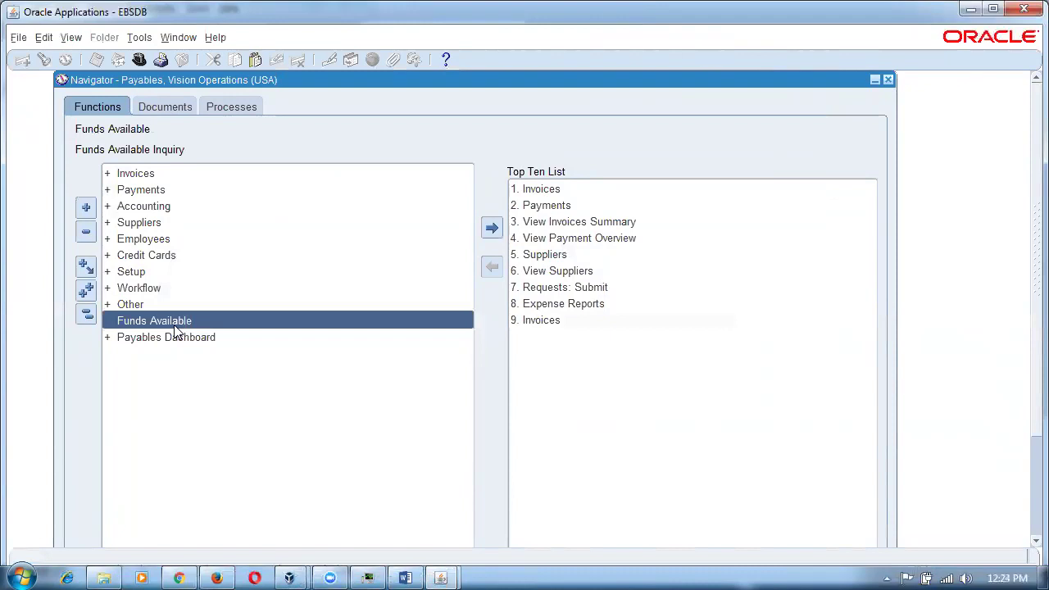
left_click(85, 320)
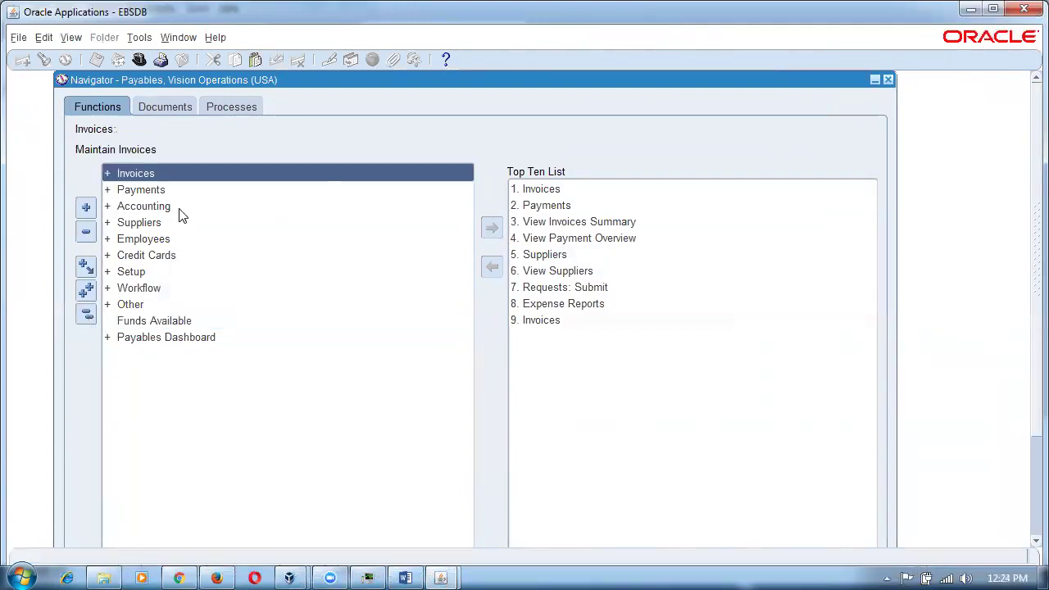
Switch the responsibility to Manufacturing, Vision Operations (USA), open the Organizations function under Inventory's organization setup, and return to Firefox.
left_click(196, 273)
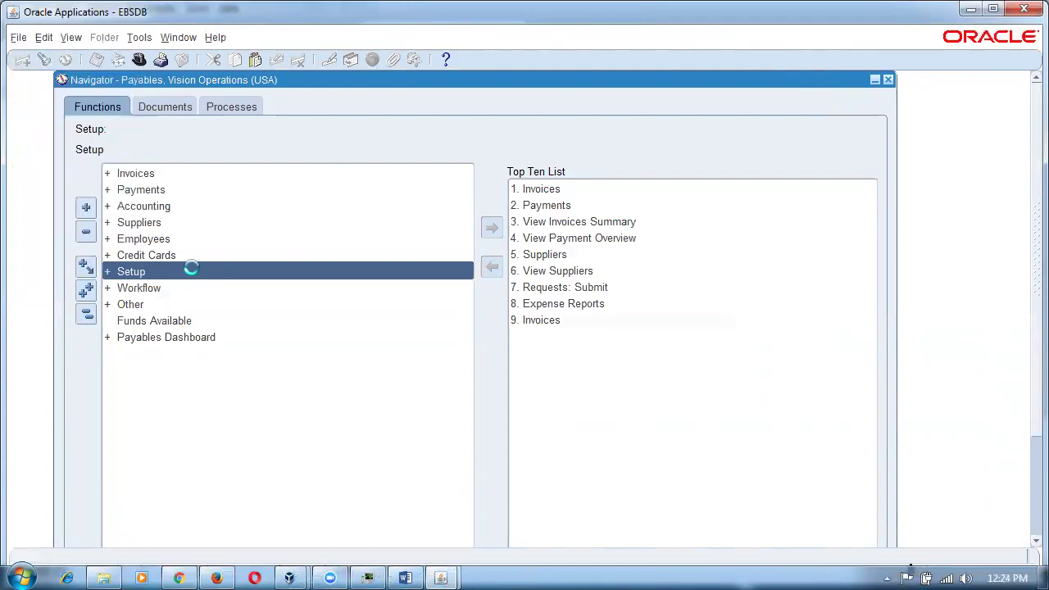
type("ma%")
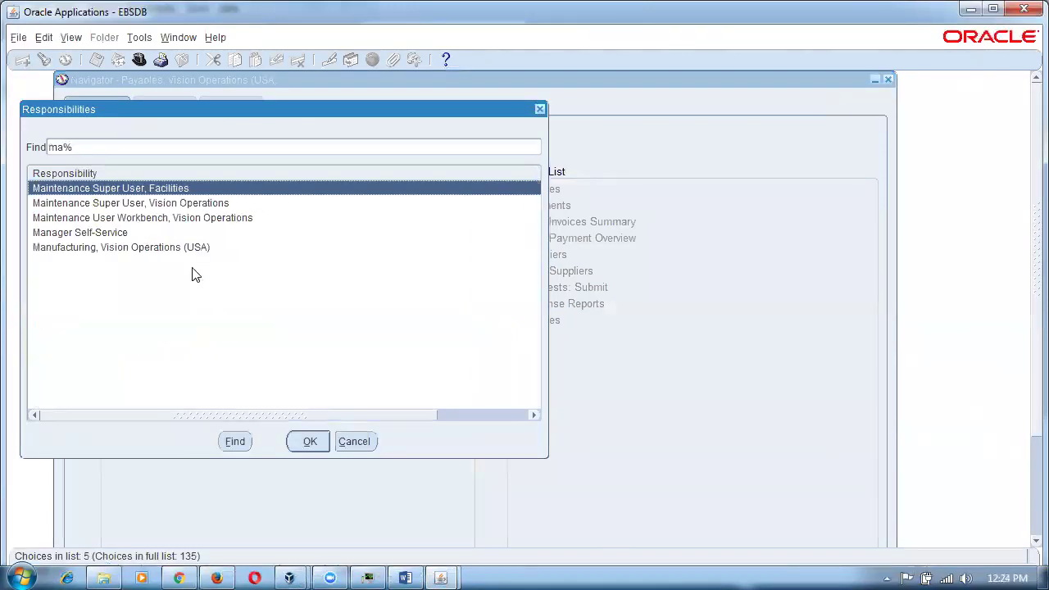
key("Down")
key("Down")
key("Down")
key("Down")
key("Return")
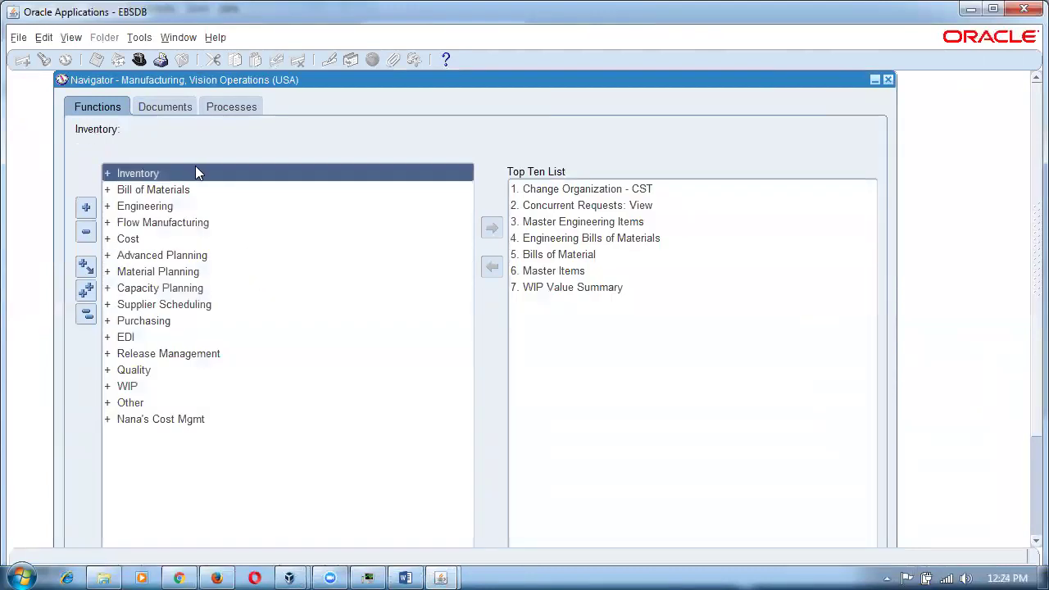
double_click(138, 173)
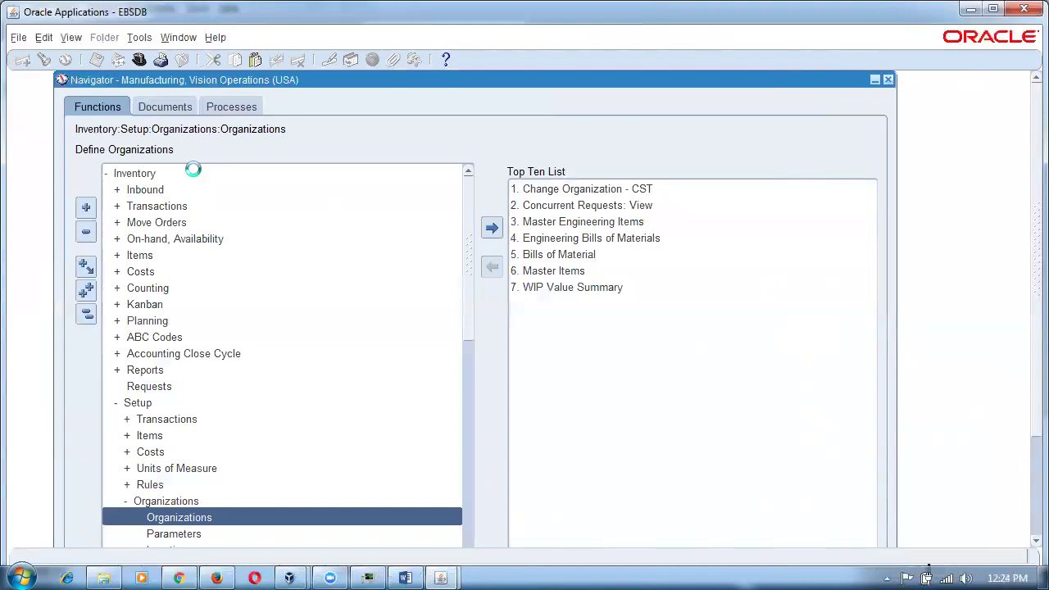
key("alt+Tab")
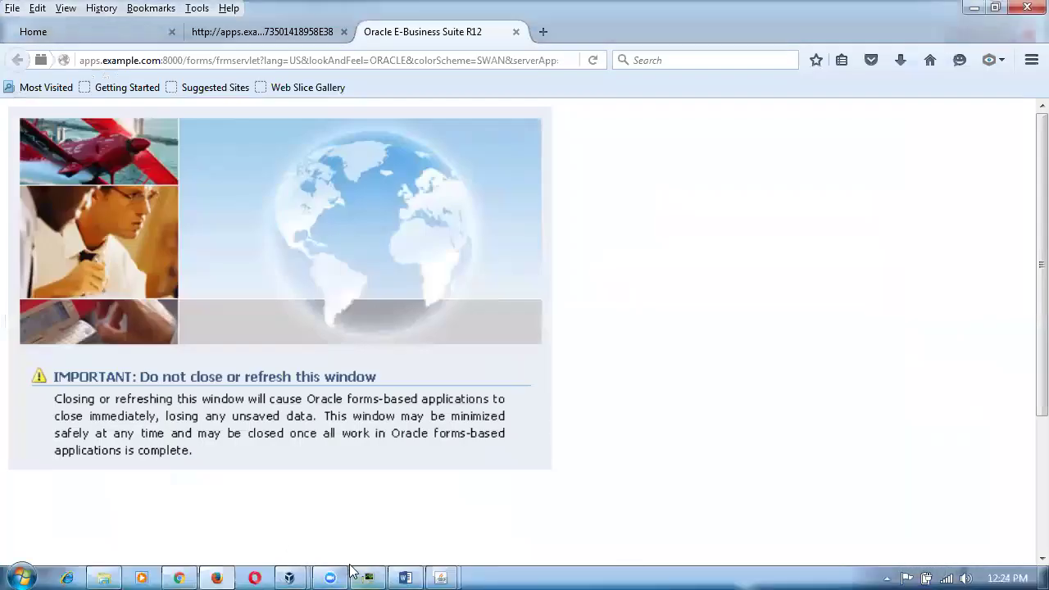
Switch to the Manu_Collaboration document in Word and review the supplier locations xx_Hyderabad and xx_Bangalore in the requirements list.
left_click(399, 574)
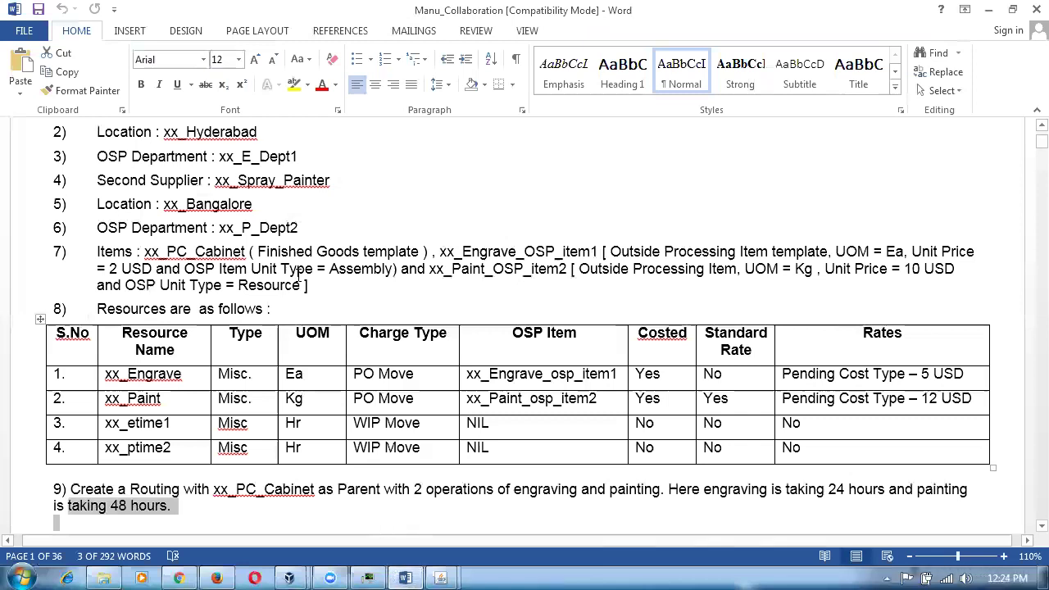
left_click(291, 232)
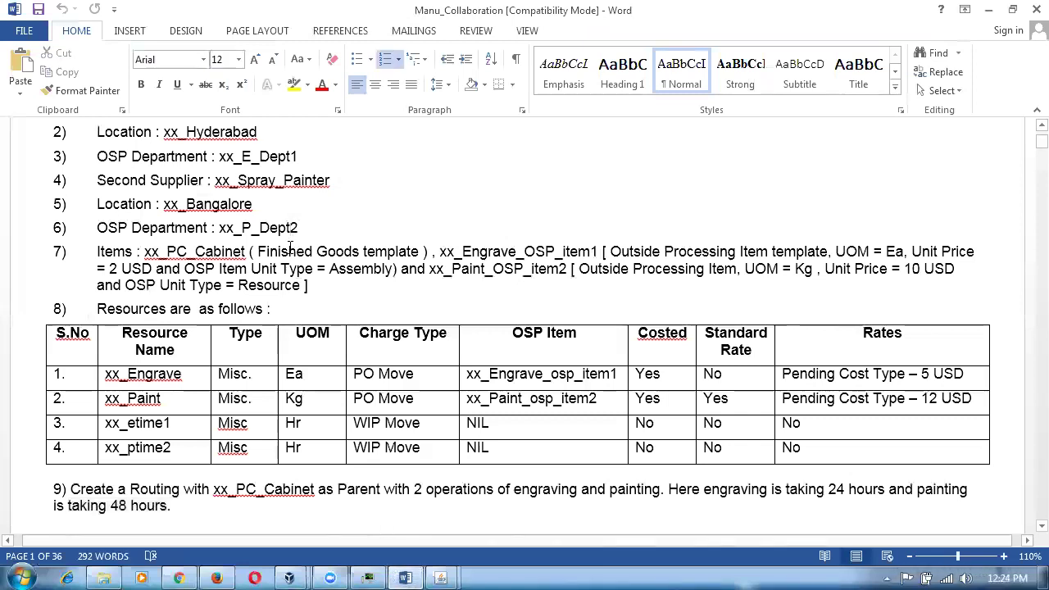
scroll(290, 248, "up", 1)
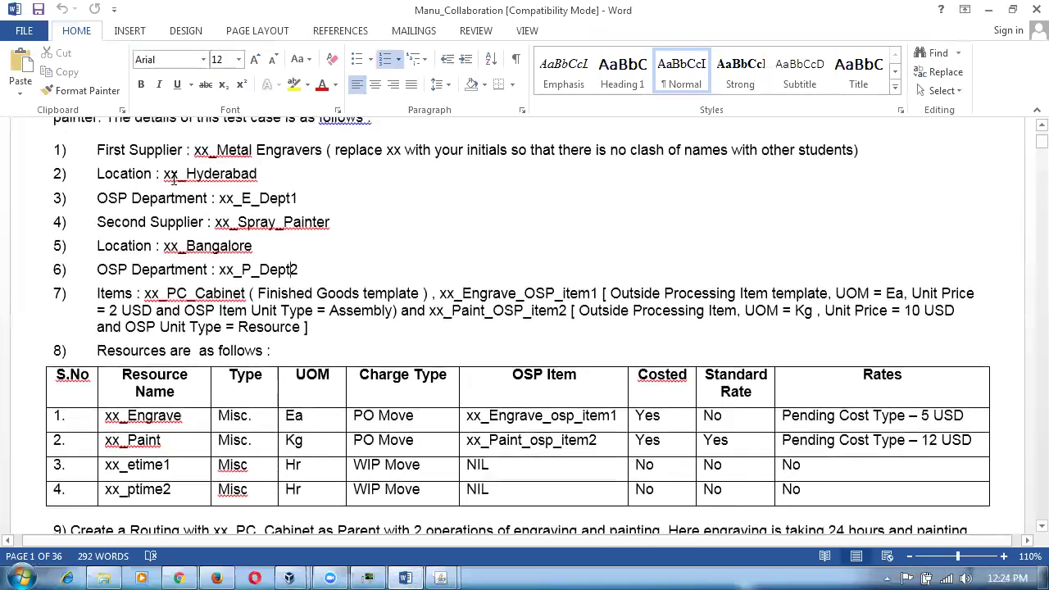
double_click(239, 171)
double_click(239, 248)
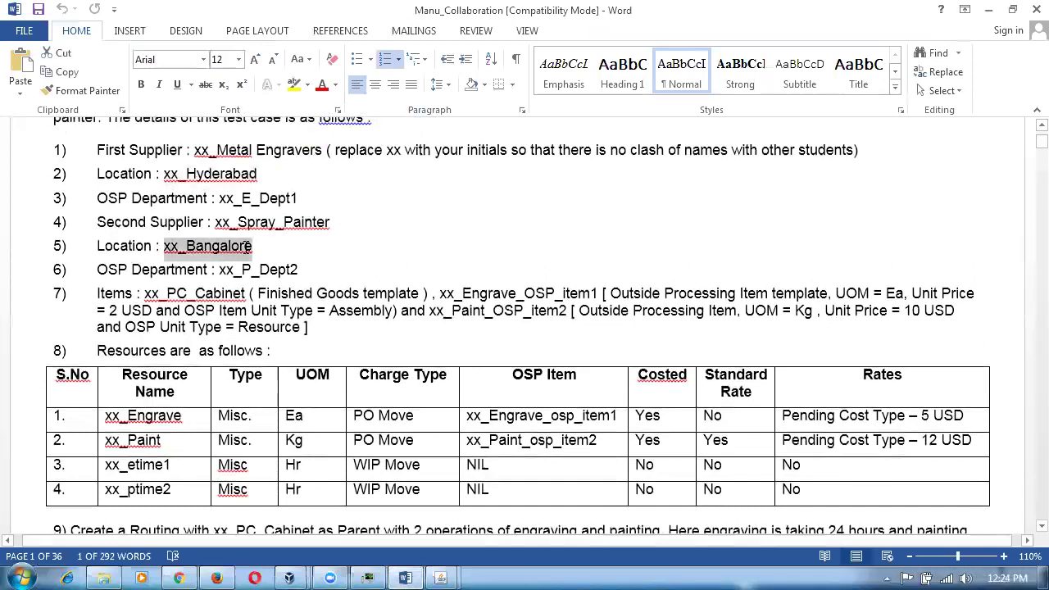
left_click(354, 335)
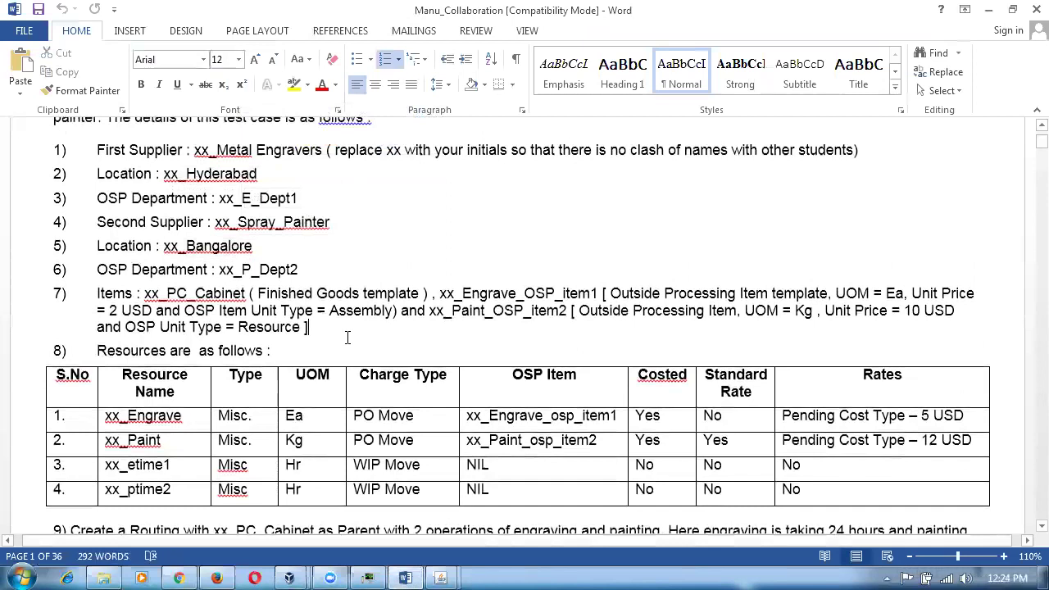
Examine the illustrated instructions for creating the xx_Hyderabad location and the xx_Metal_Engravers supplier with its Charminar site and self-billing settings.
scroll(342, 341, "down", 12)
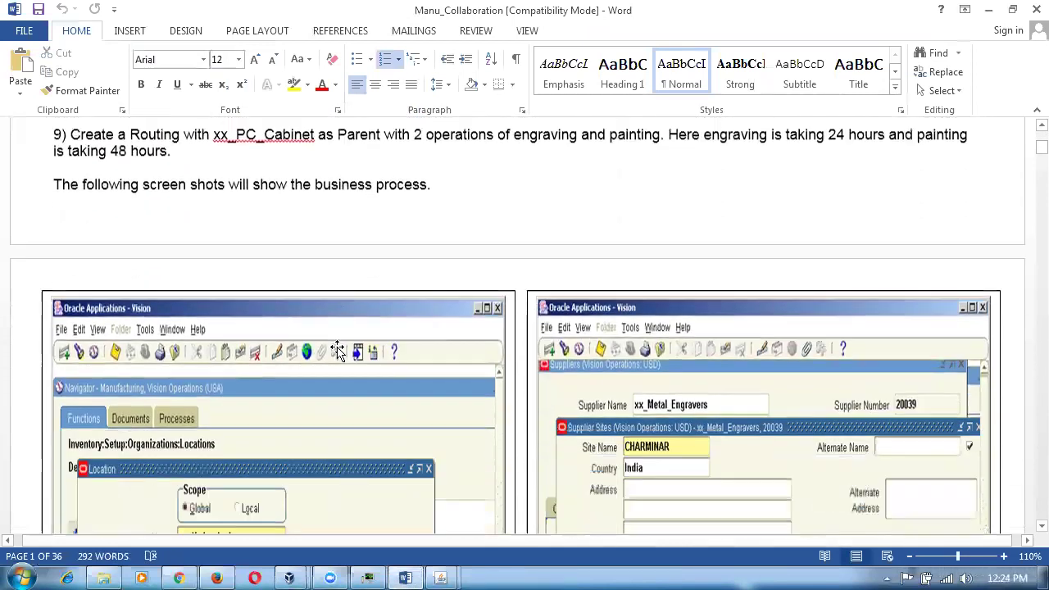
scroll(336, 353, "down", 2)
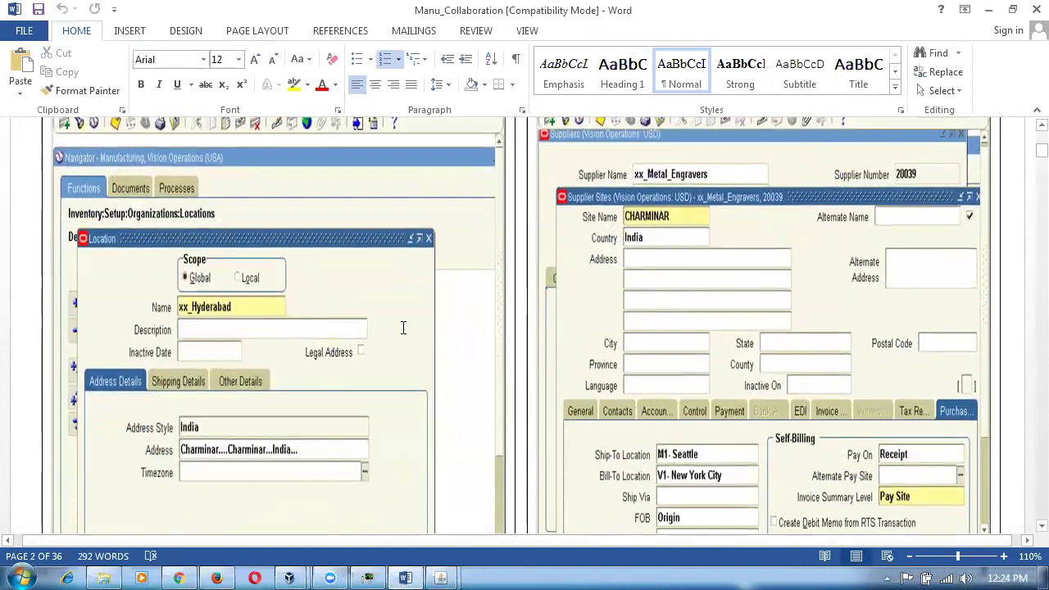
scroll(394, 352, "down", 5)
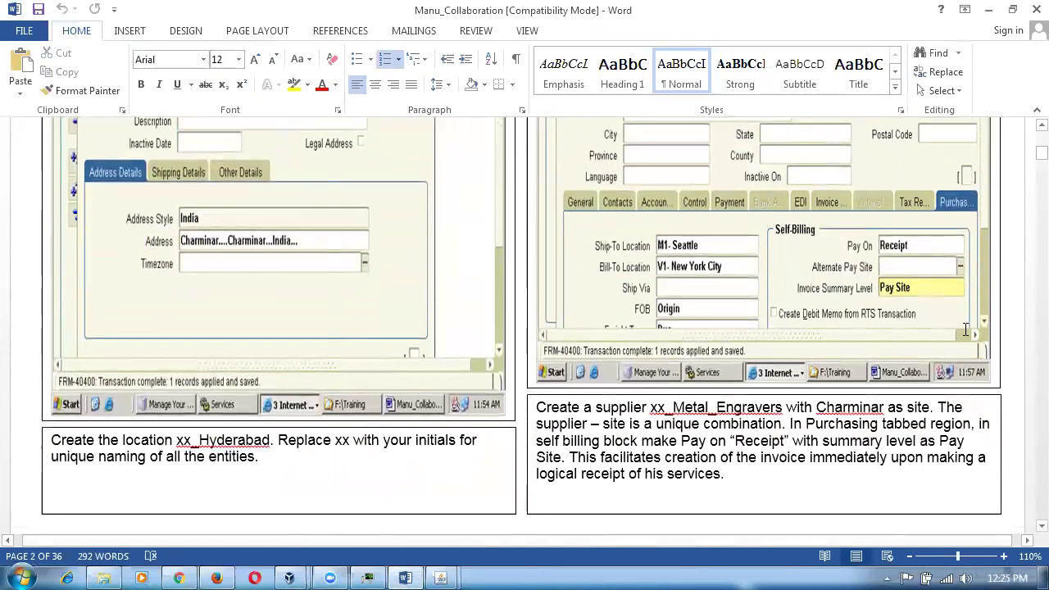
scroll(1028, 344, "up", 6)
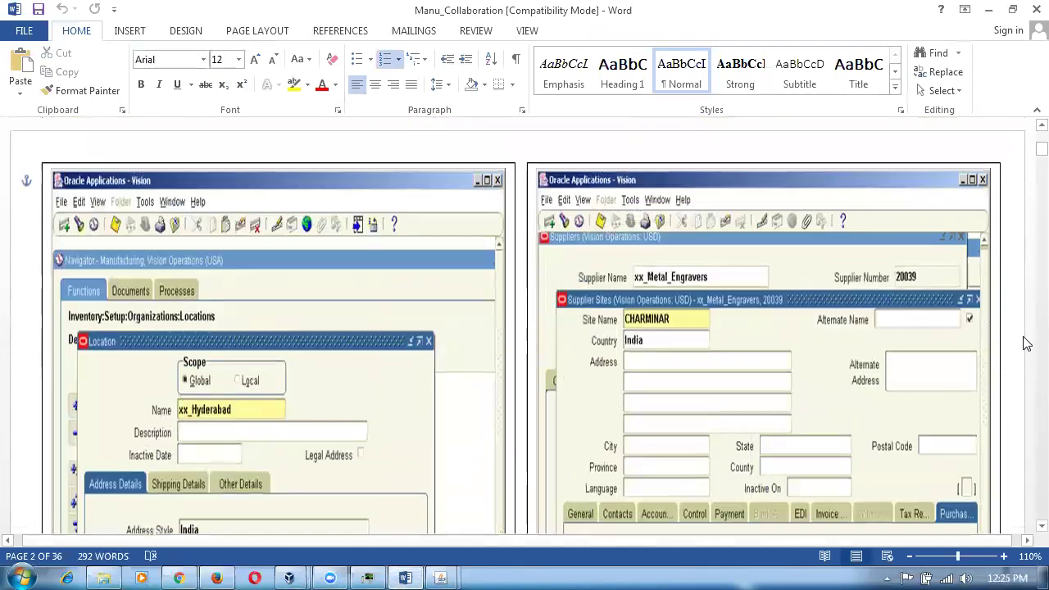
scroll(1027, 345, "down", 7)
scroll(1031, 277, "up", 2)
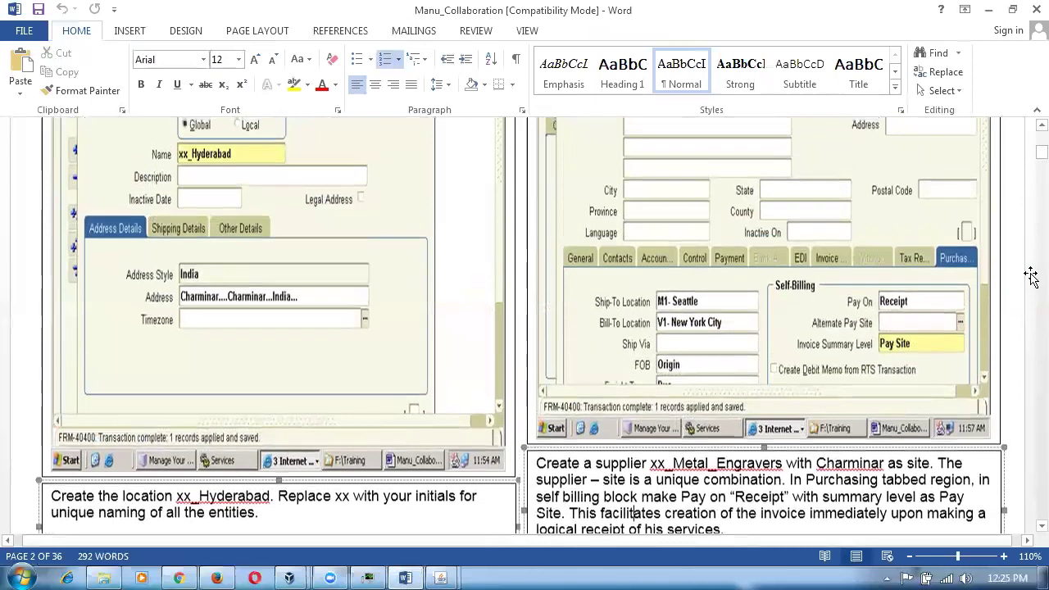
scroll(1032, 277, "up", 3)
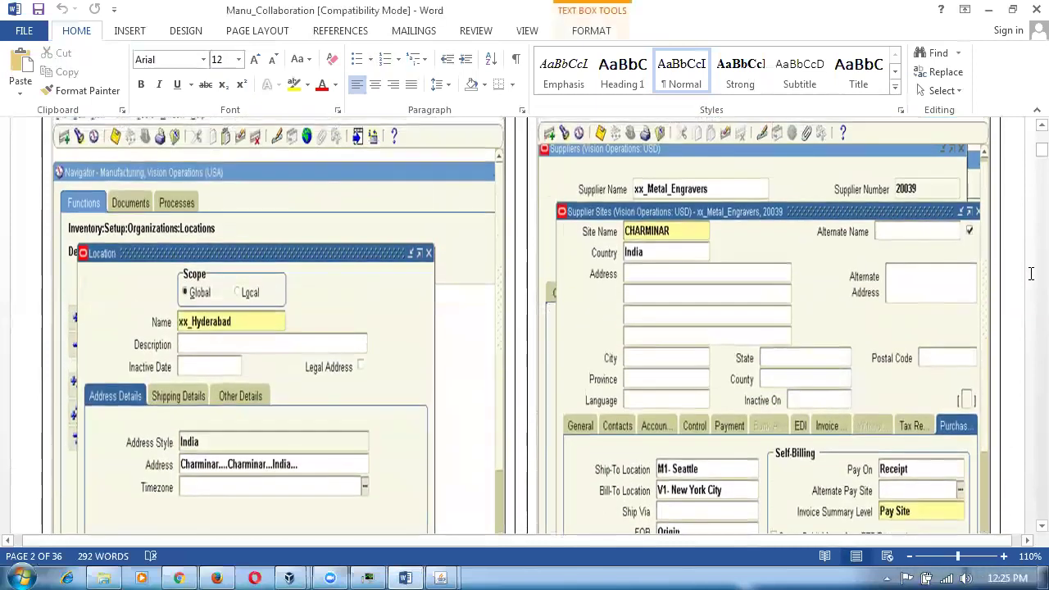
scroll(1031, 274, "up", 1)
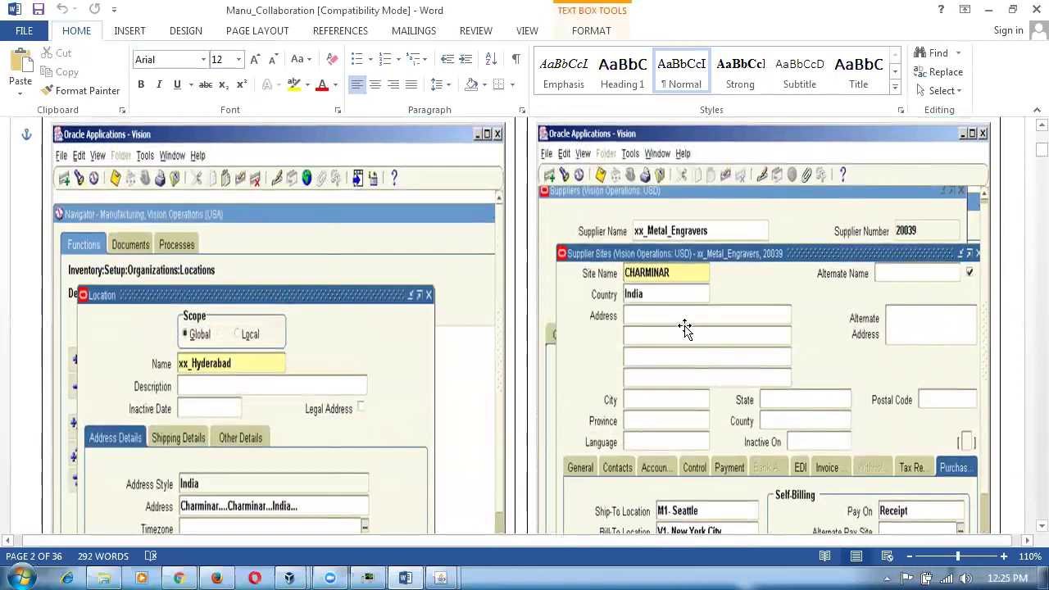
scroll(686, 330, "down", 5)
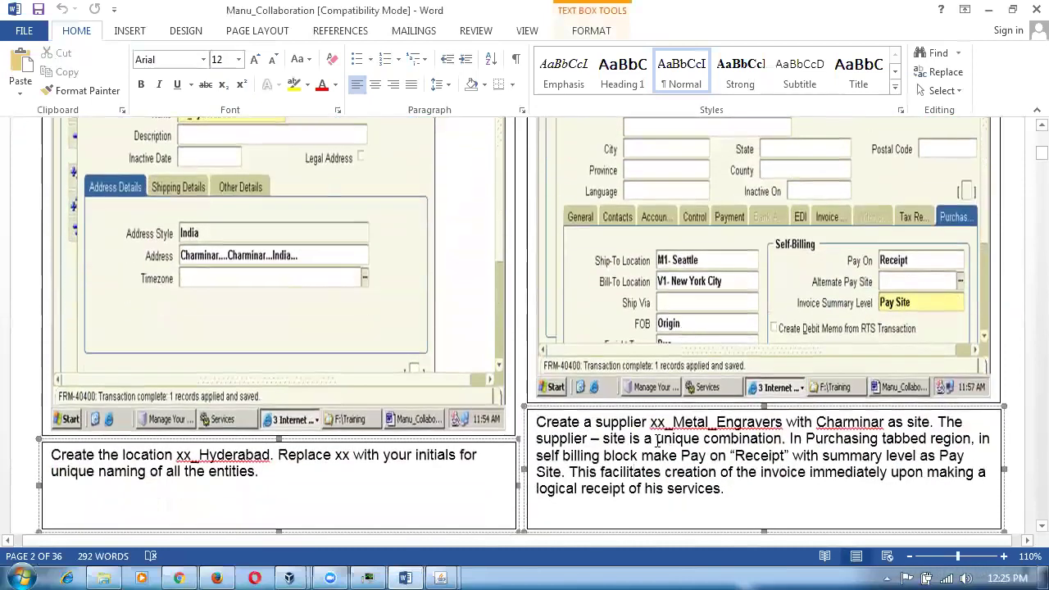
Review the instructions for the xx_Spray_Painter supplier and the xx_PC_Cabinet parent item with its Finished Goods template.
scroll(660, 447, "down", 8)
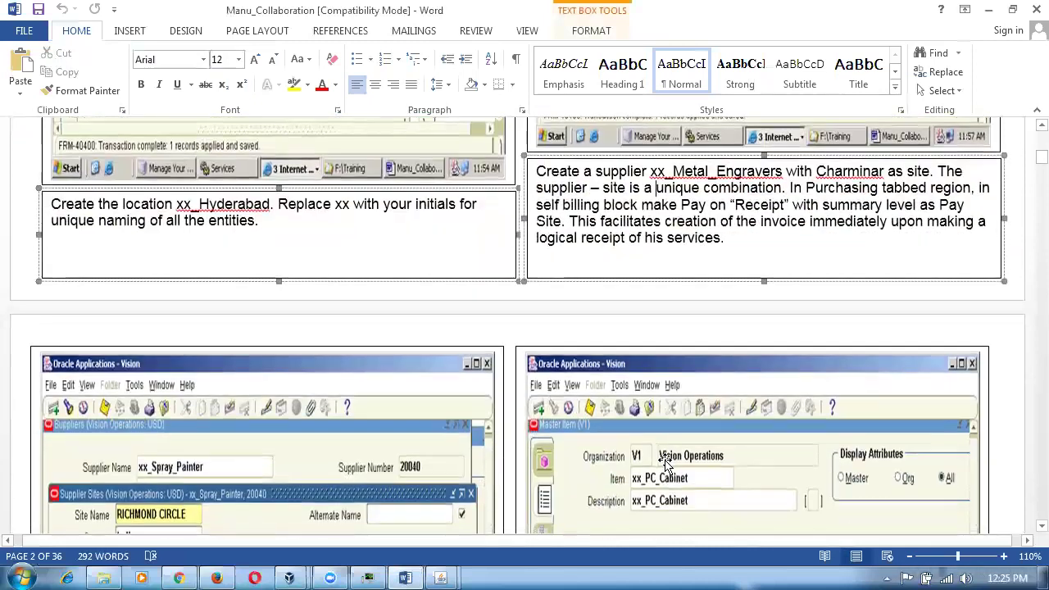
scroll(666, 461, "down", 8)
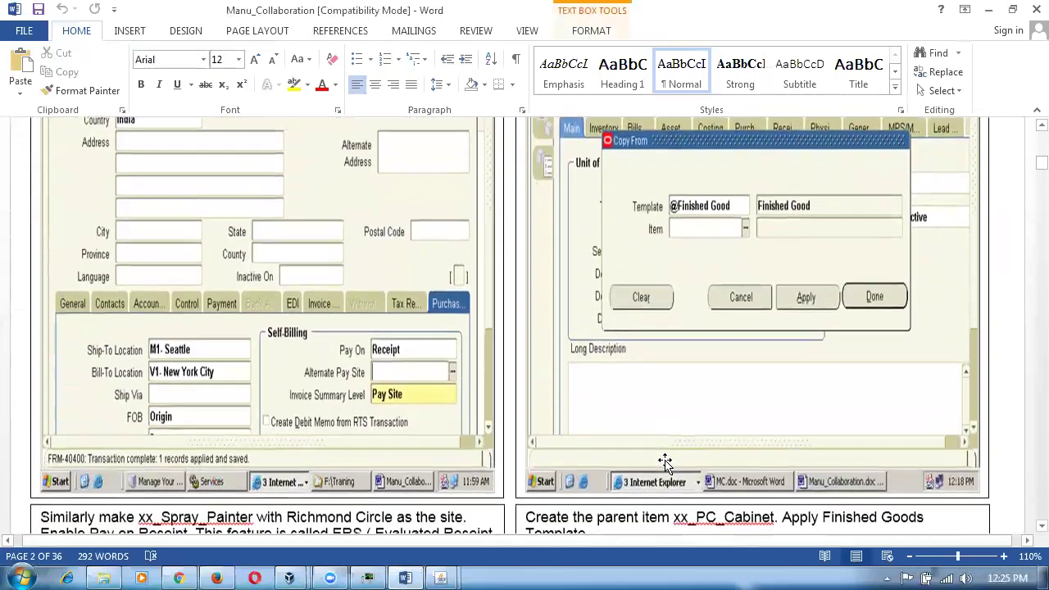
scroll(667, 461, "down", 7)
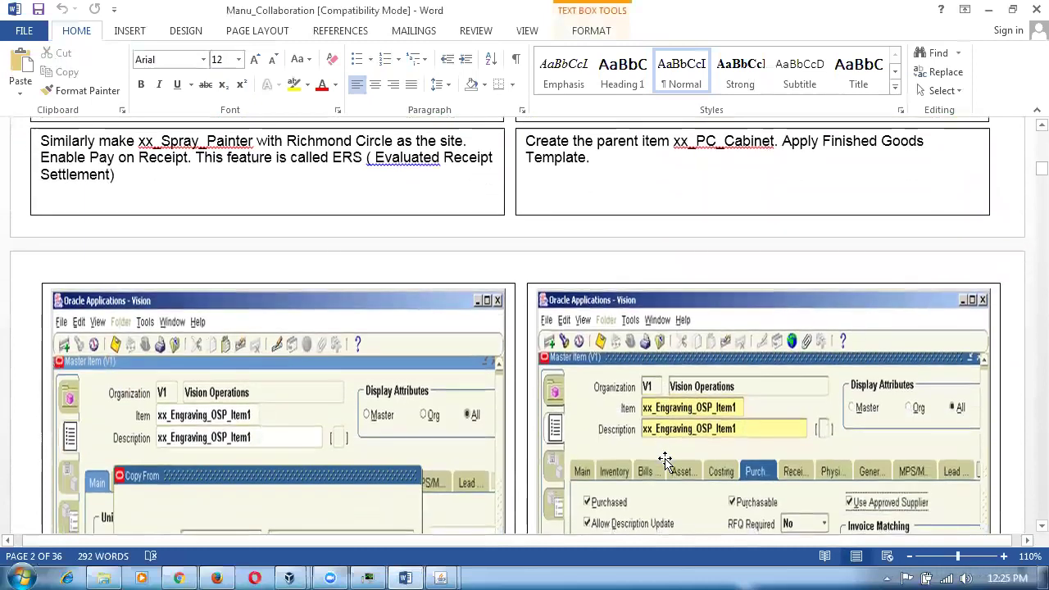
Read the notes on creating xx_Engraving_OSP_Item1, including its template, Assembly unit type, list price and approved supplier setting.
scroll(665, 461, "down", 7)
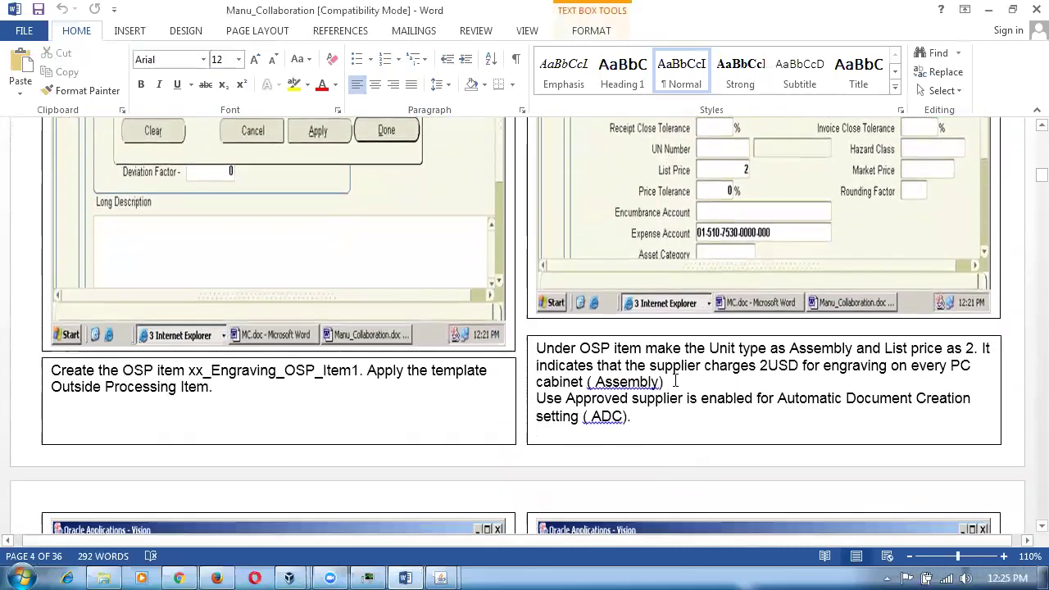
left_click(675, 381)
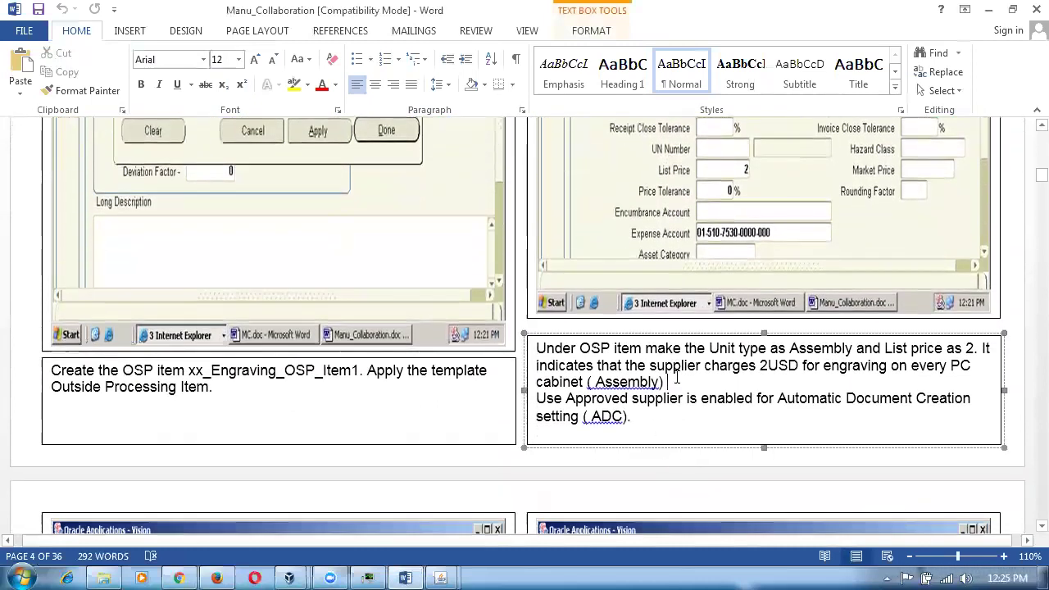
key("shift+Down")
key("shift+Down")
key("shift+Down")
key("shift+Down")
key("shift+Down")
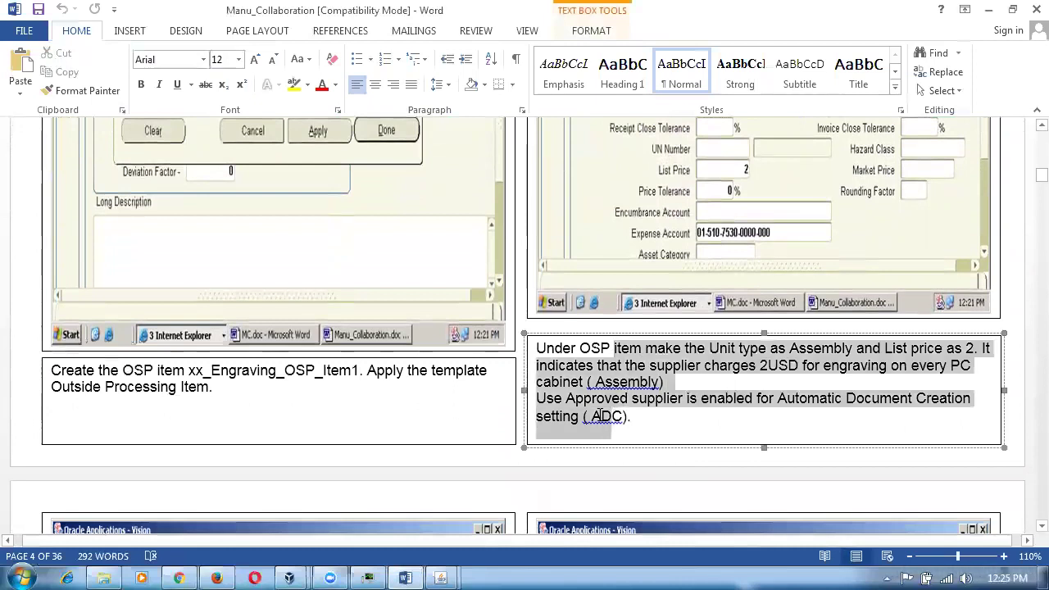
left_click(382, 429)
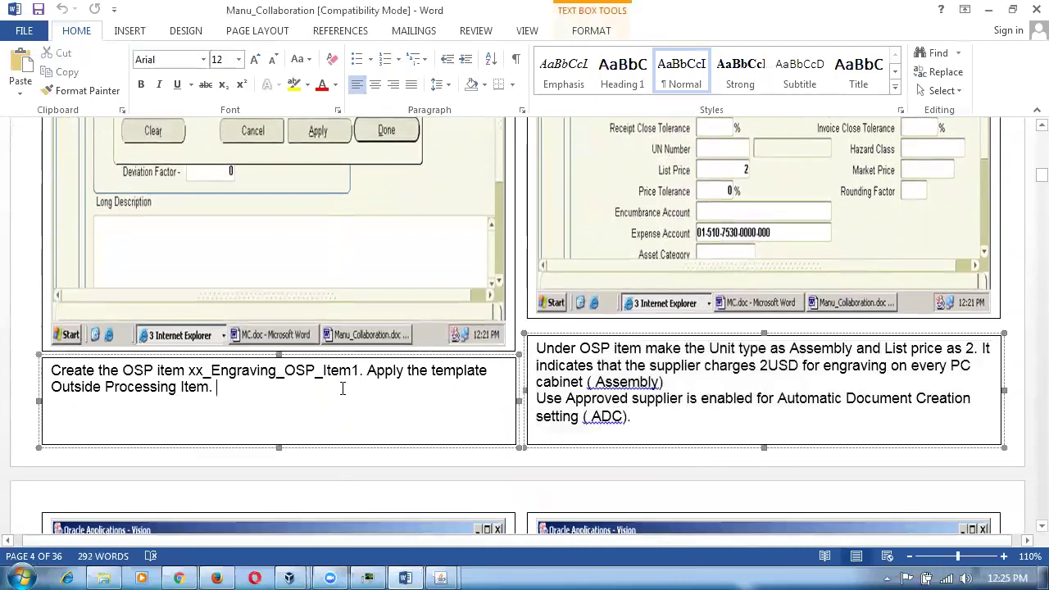
Review the notes on the second OSP item, covering its kilogram primary UOM and Resource unit type.
scroll(341, 395, "down", 5)
scroll(340, 395, "down", 5)
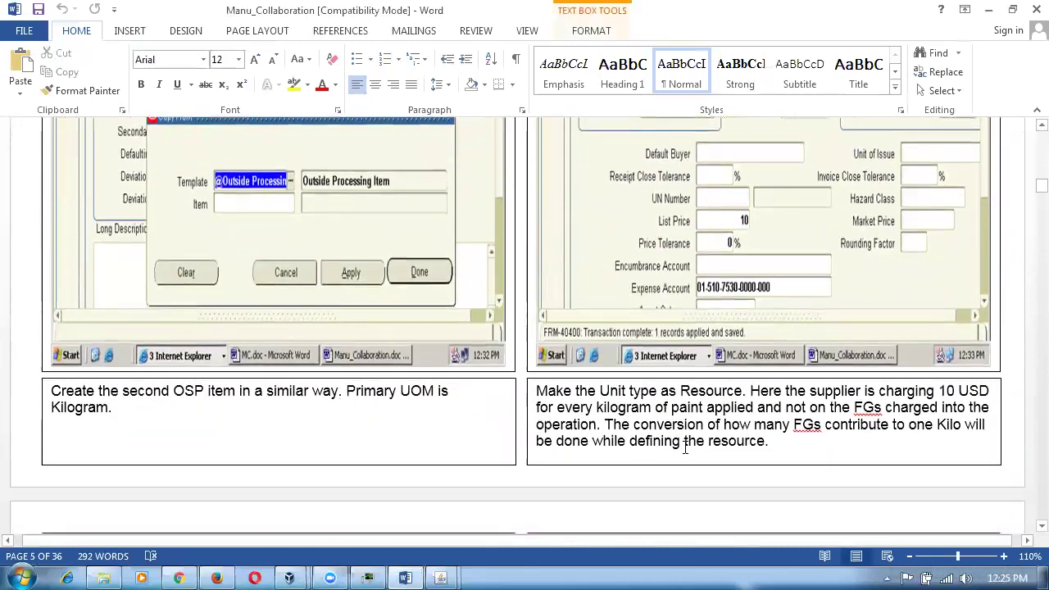
left_click(685, 447)
left_click(297, 397)
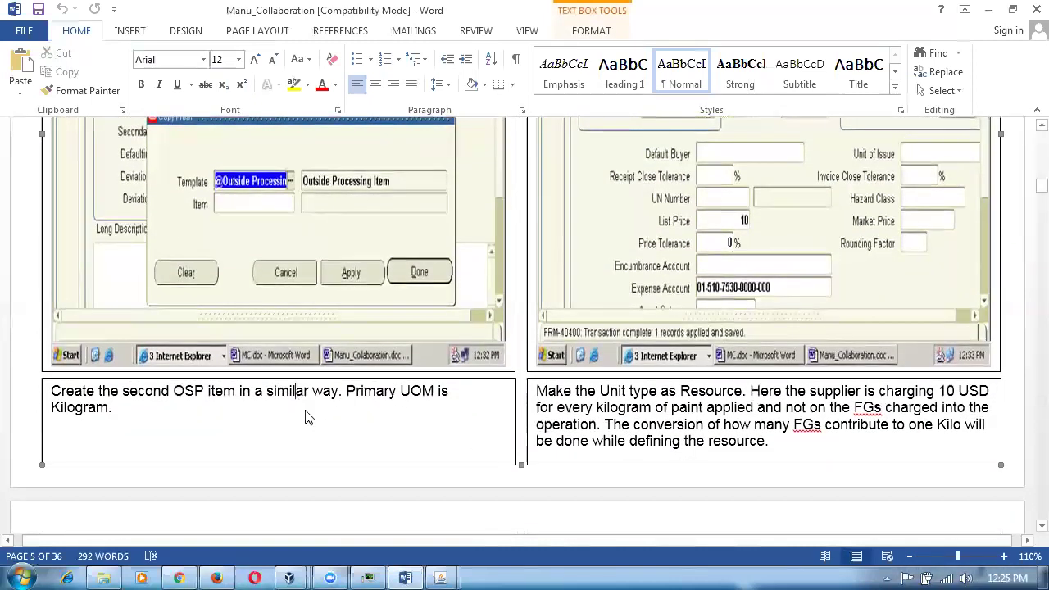
Examine the setup of the xx_Engrave and xx_Paint resources, including charge type, UOM, OSP item and Pending cost rates.
scroll(655, 431, "down", 3)
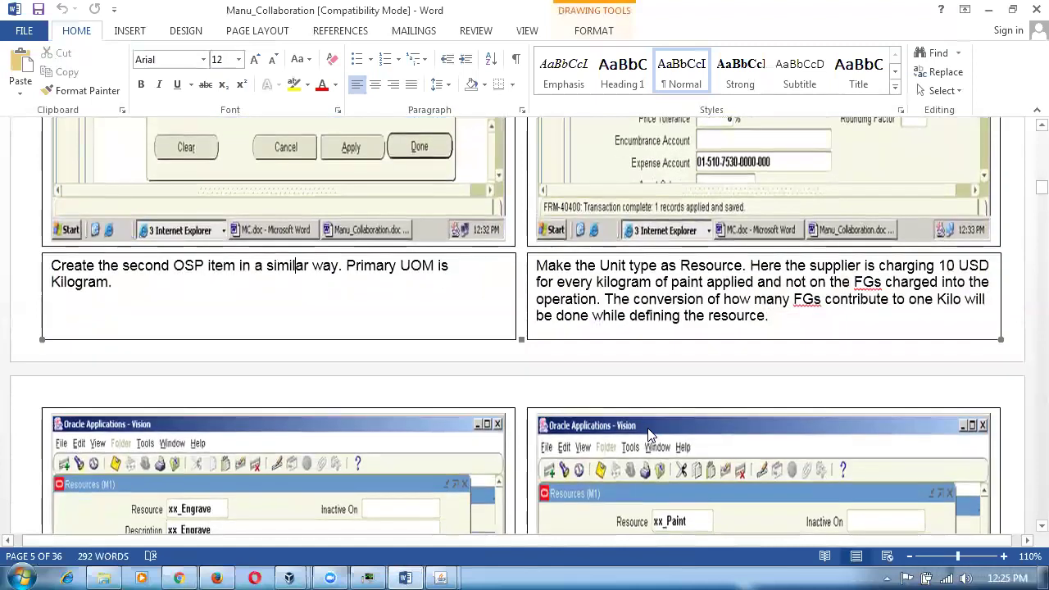
scroll(713, 433, "down", 6)
left_click(713, 433)
scroll(795, 394, "down", 1)
scroll(754, 408, "down", 2)
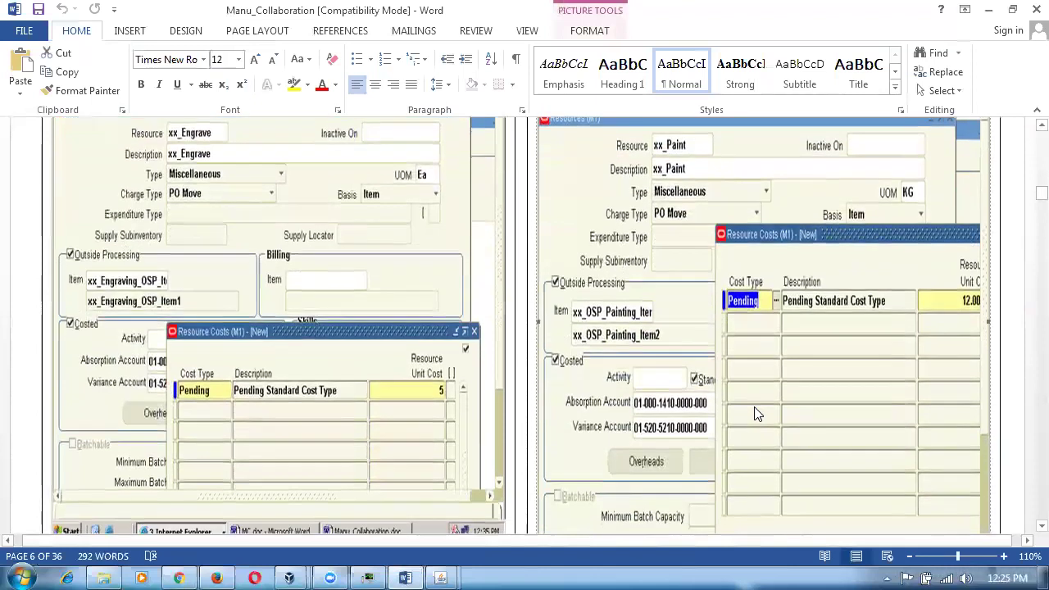
scroll(754, 407, "down", 5)
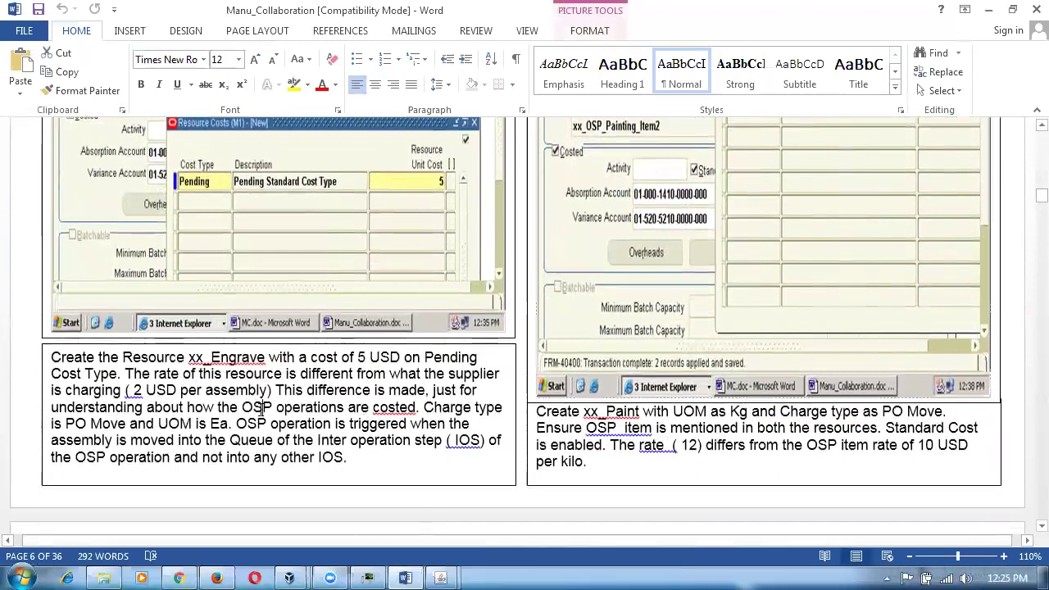
left_click(607, 458)
left_click(318, 440)
Review the instructions for the uncosted xx_etime1 and xx_ptime2 resources and how the Item and Lot basis apply to processing time.
scroll(319, 440, "down", 8)
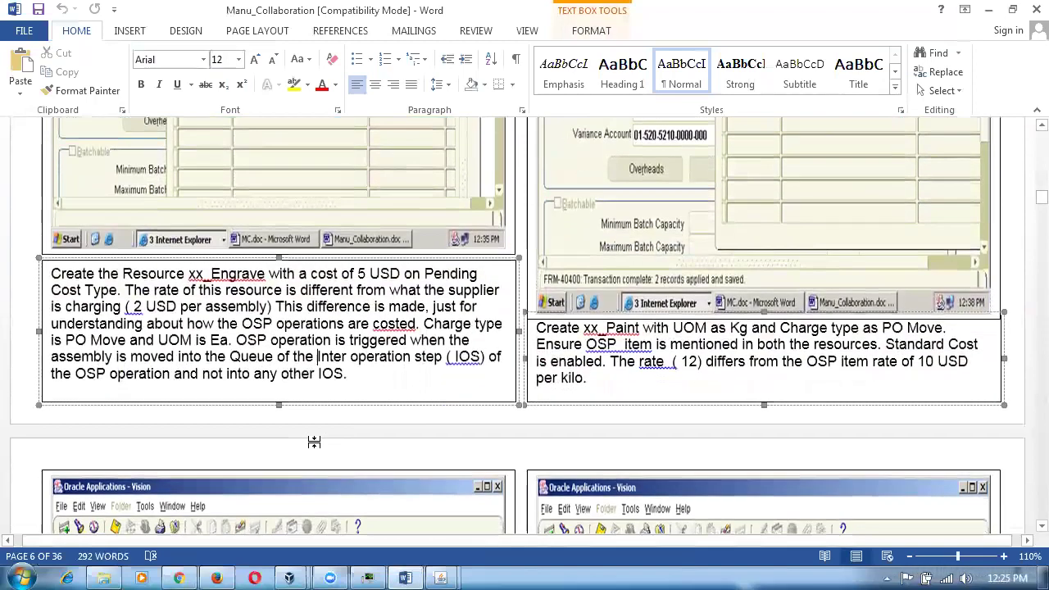
scroll(314, 449, "down", 14)
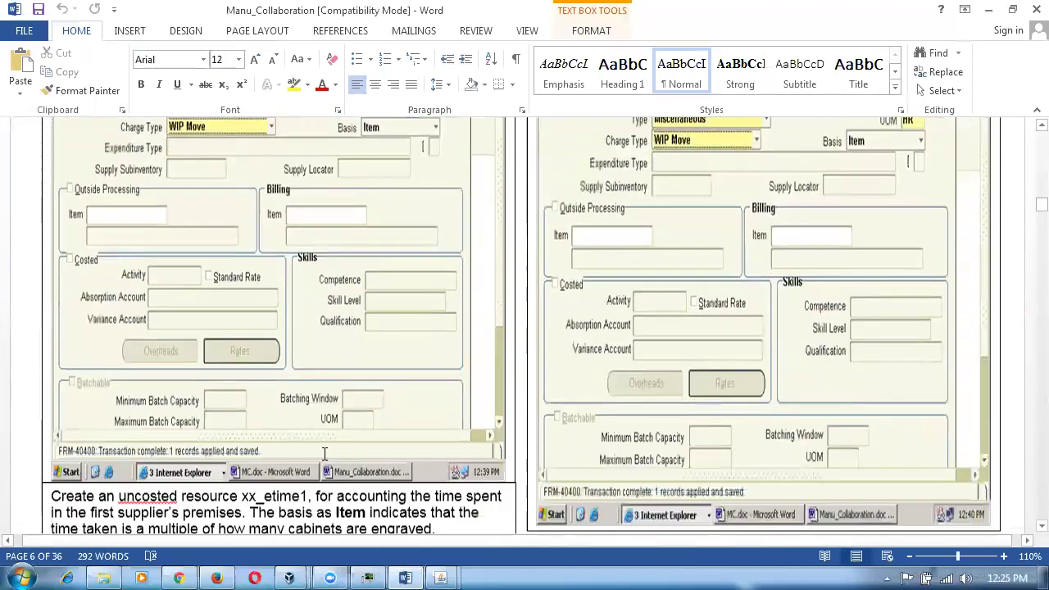
scroll(323, 457, "down", 3)
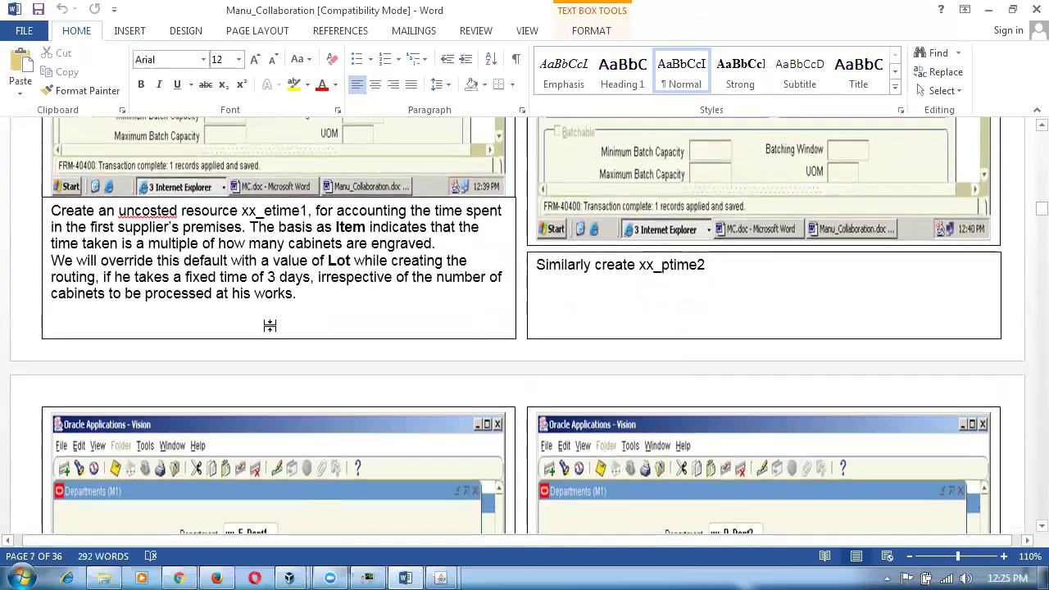
left_click_drag(246, 209, 279, 211)
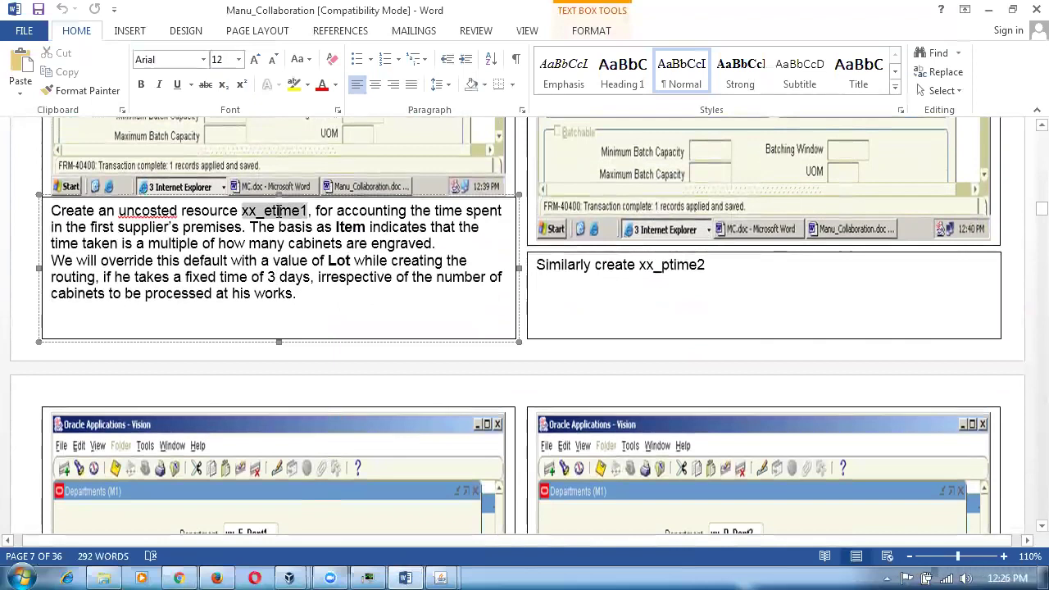
left_click_drag(276, 211, 264, 211)
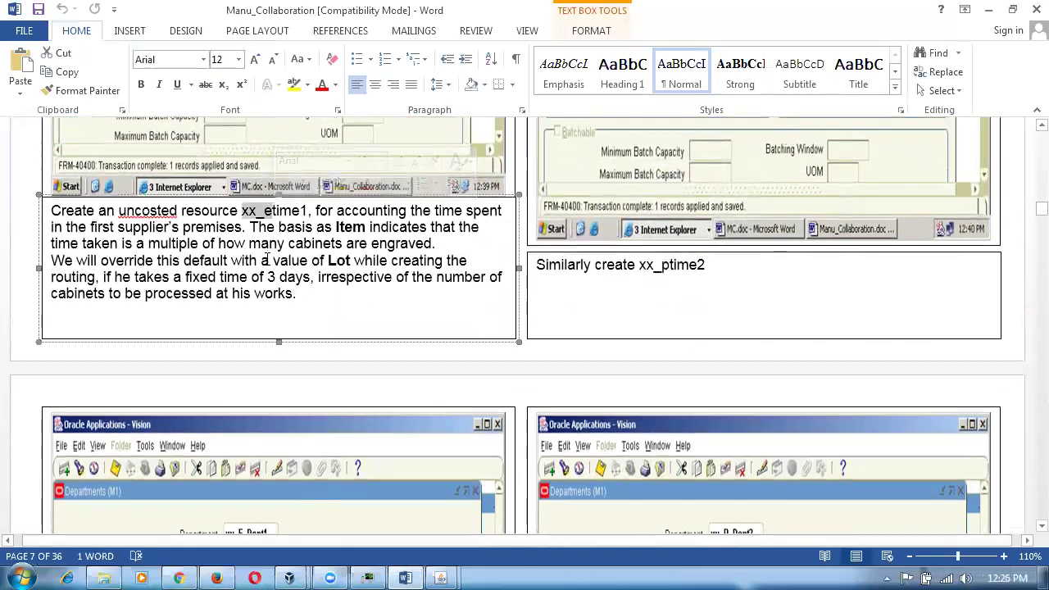
left_click(267, 260)
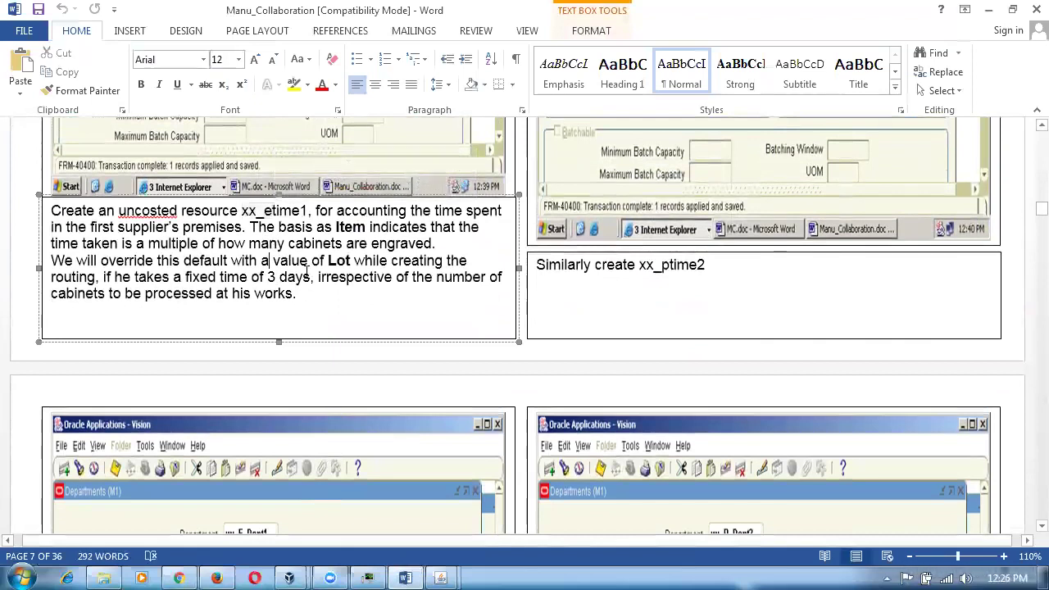
Review the OSP departments xx_E_Dept1 and xx_P_Dept2, checking which resources each one houses.
scroll(308, 272, "down", 2)
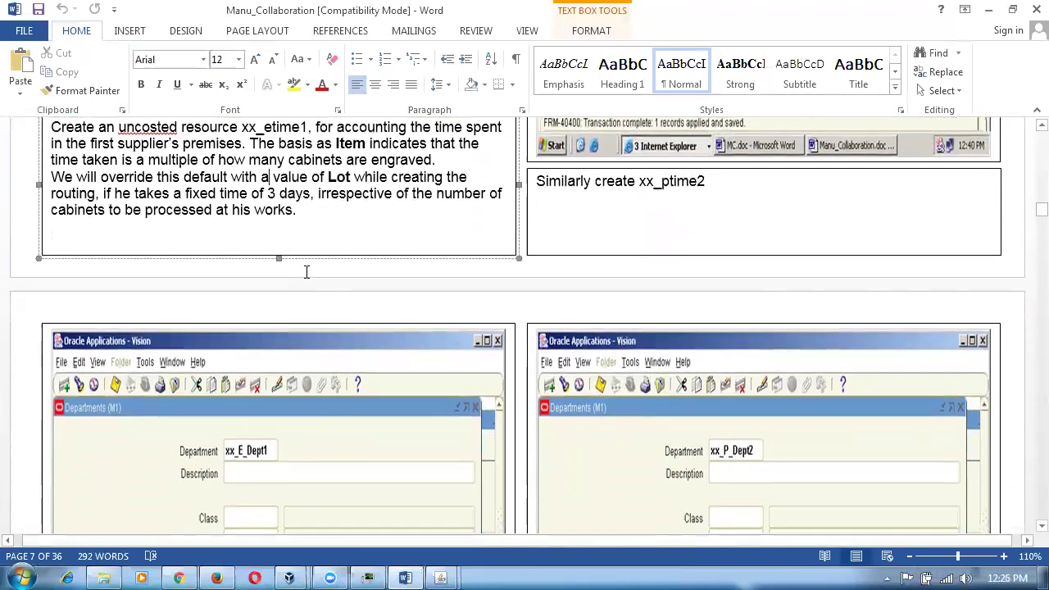
scroll(307, 271, "down", 10)
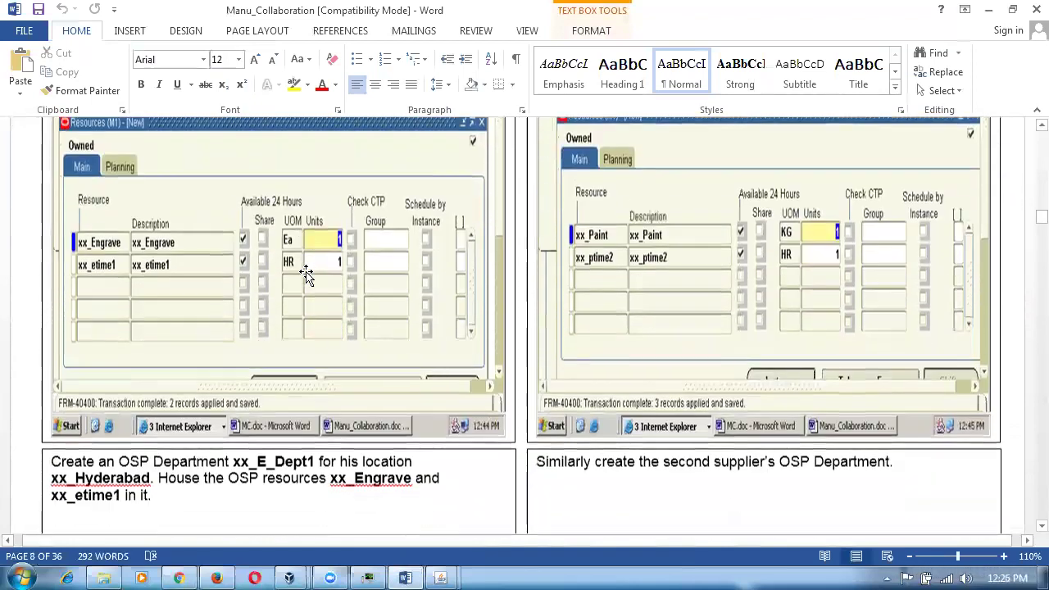
scroll(305, 275, "down", 3)
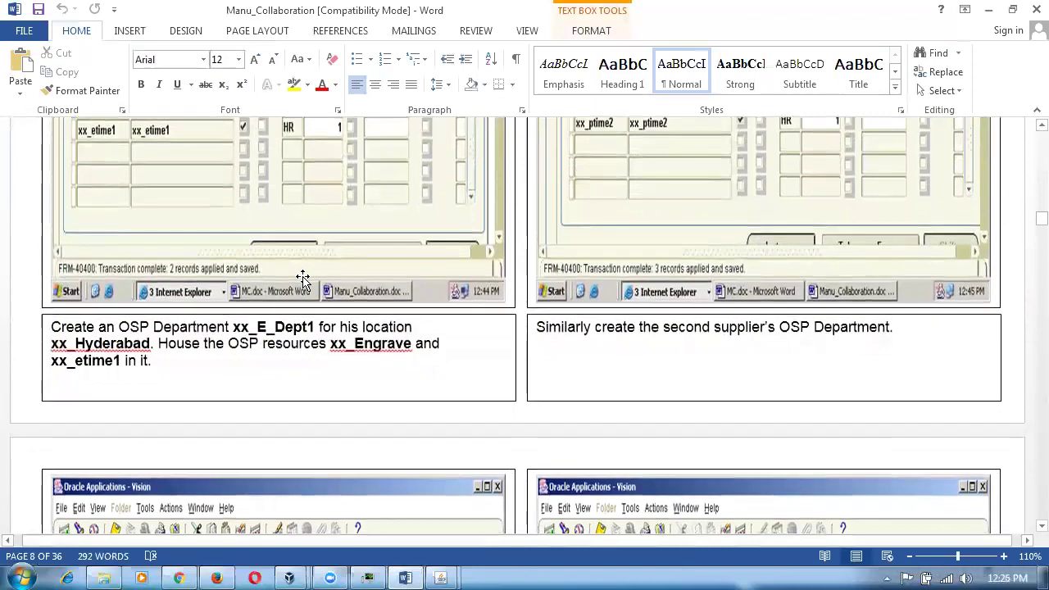
scroll(303, 277, "up", 3)
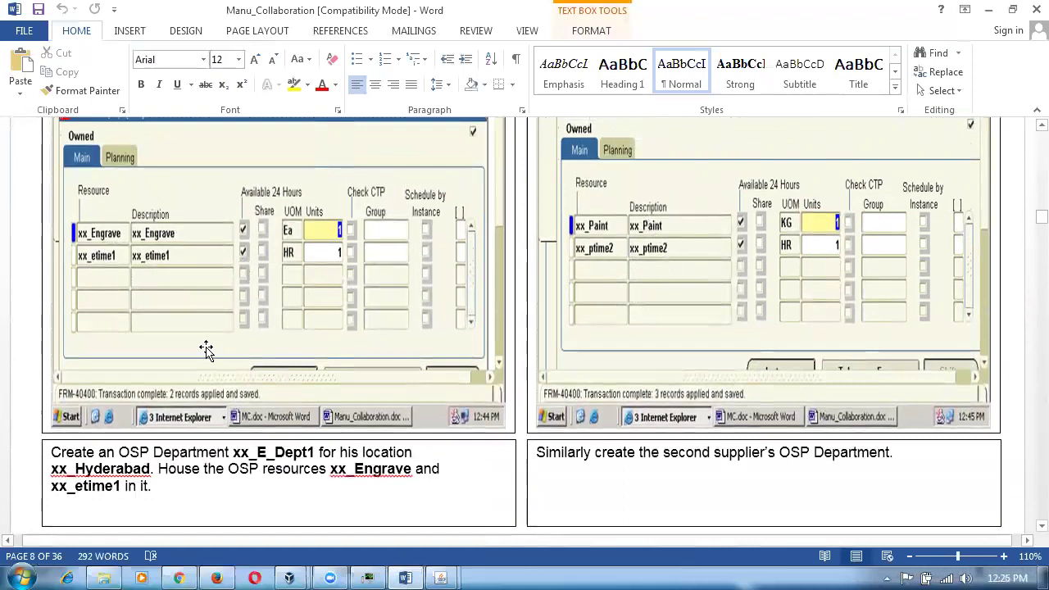
Review the xx_PC_Cabinet routing pages for operation 10 in xx_E_Dept1, checking the basis and usage of the xx_Engrave and xx_etime1 resources.
scroll(207, 351, "up", 2)
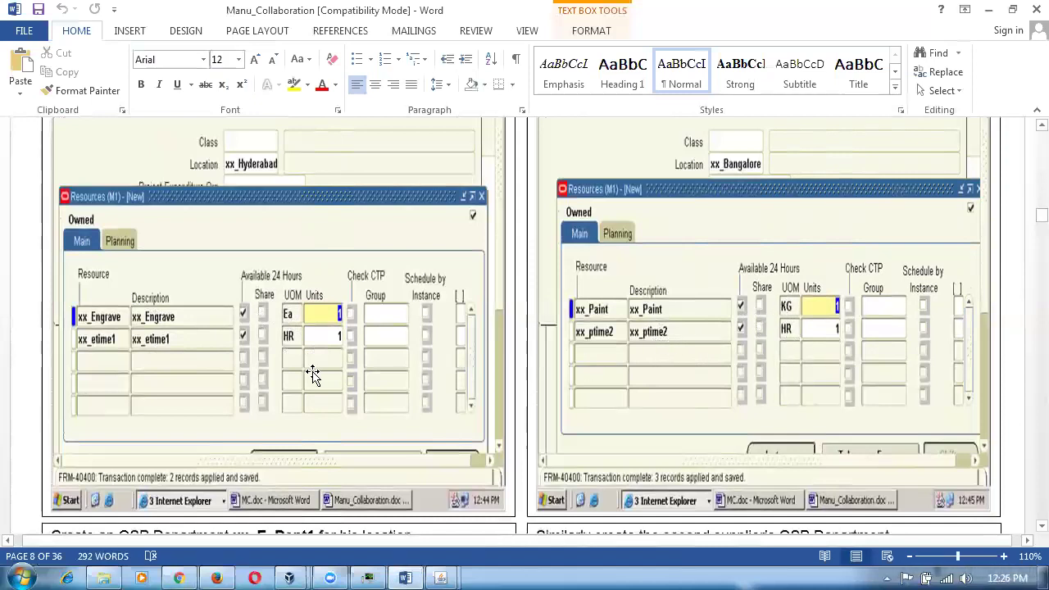
scroll(312, 374, "down", 10)
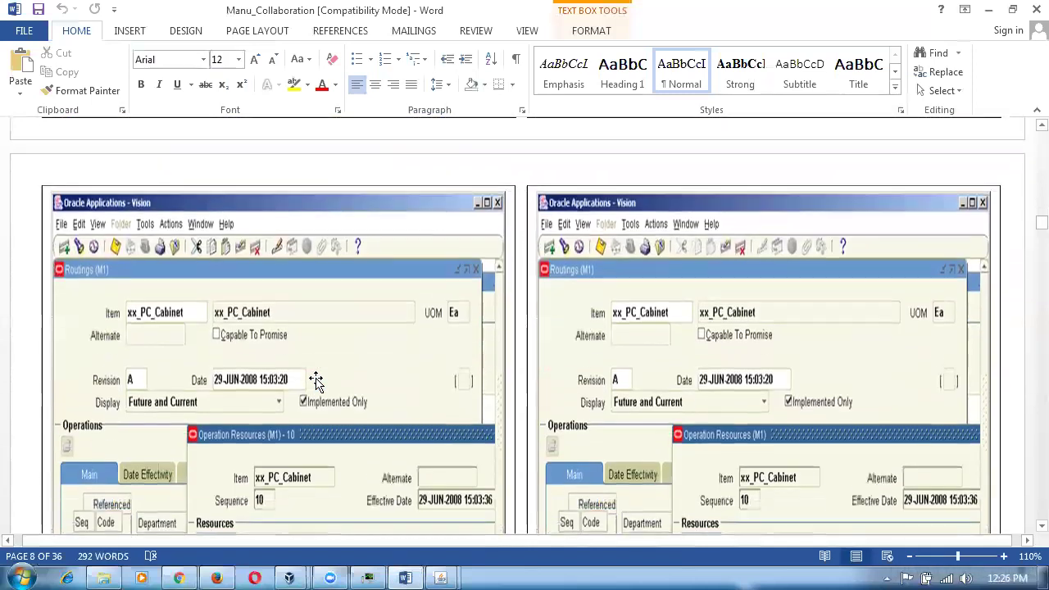
scroll(315, 381, "down", 3)
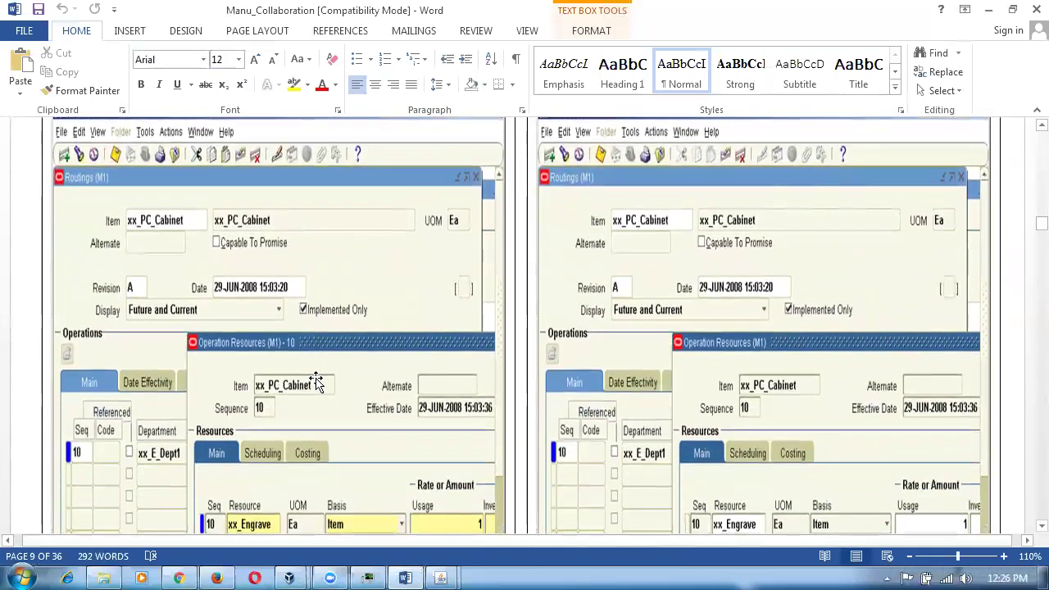
scroll(316, 383, "down", 3)
scroll(231, 316, "up", 3)
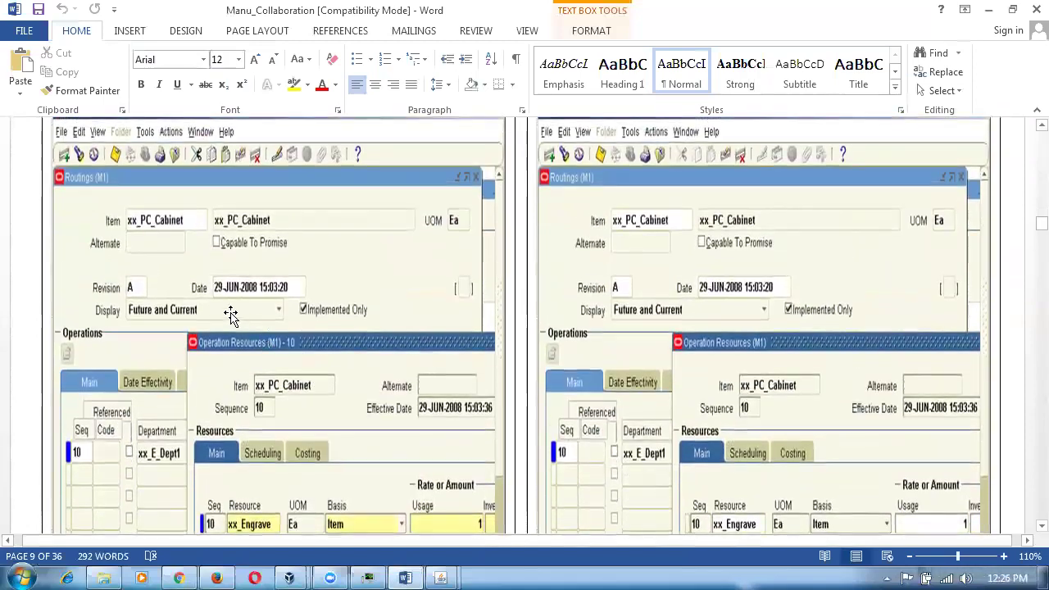
scroll(214, 451, "down", 4)
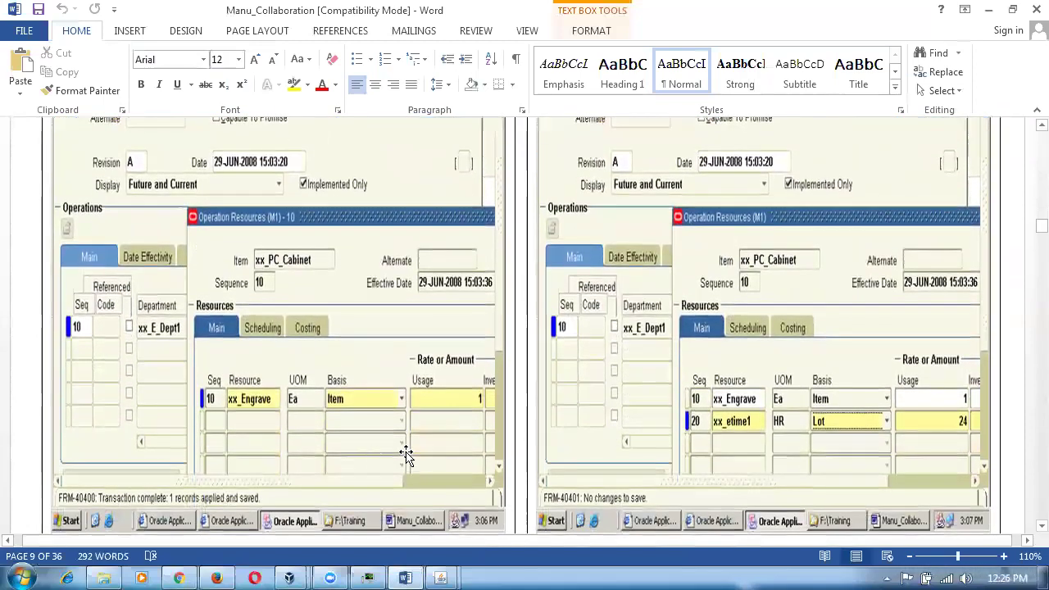
Review the scheduling settings of the second resources and the setup of painting operation 20 with xx_Paint and xx_ptime2.
scroll(644, 431, "down", 12)
scroll(639, 435, "down", 14)
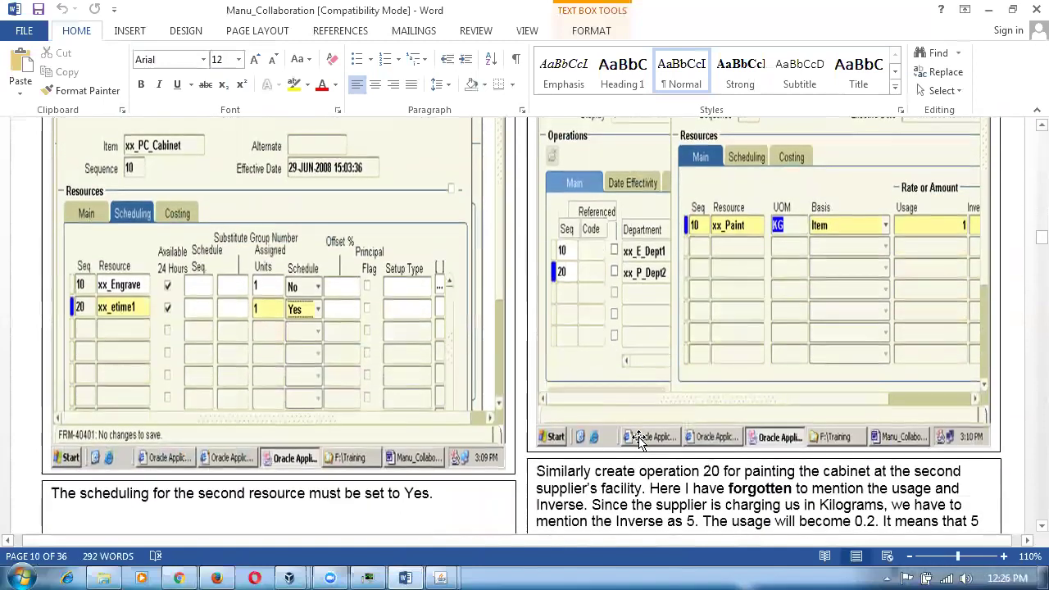
scroll(638, 441, "down", 17)
scroll(639, 442, "down", 10)
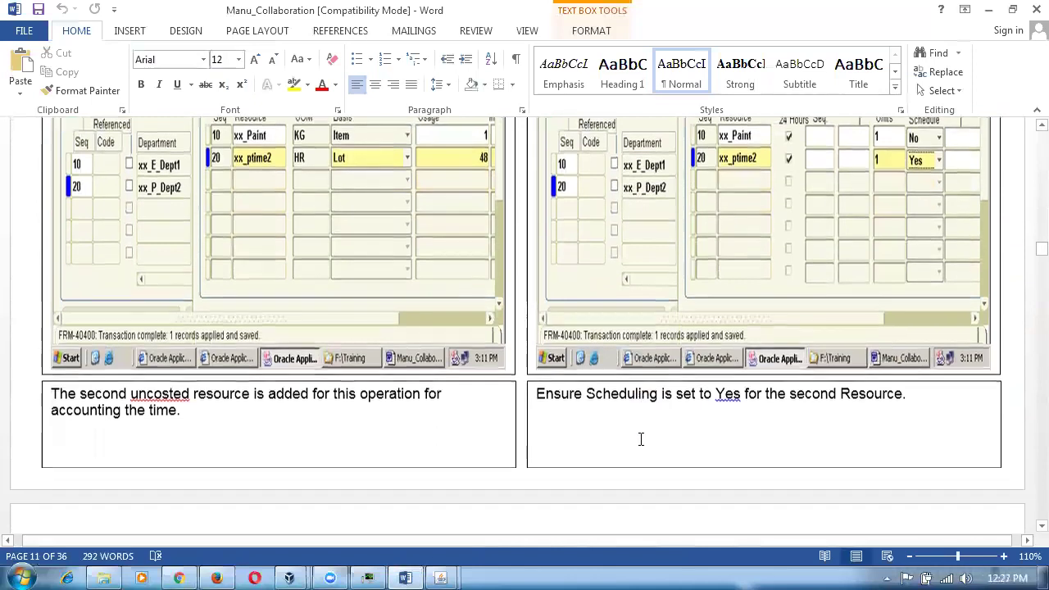
scroll(640, 439, "down", 2)
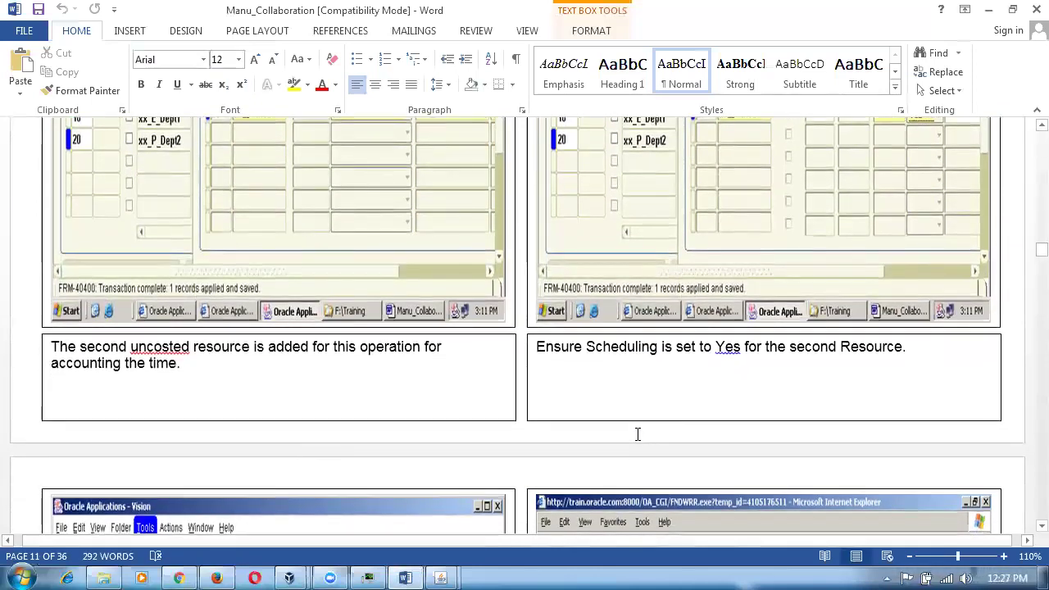
Switch to the Oracle Applications - EBSDB window.
left_click(453, 571)
left_click(341, 516)
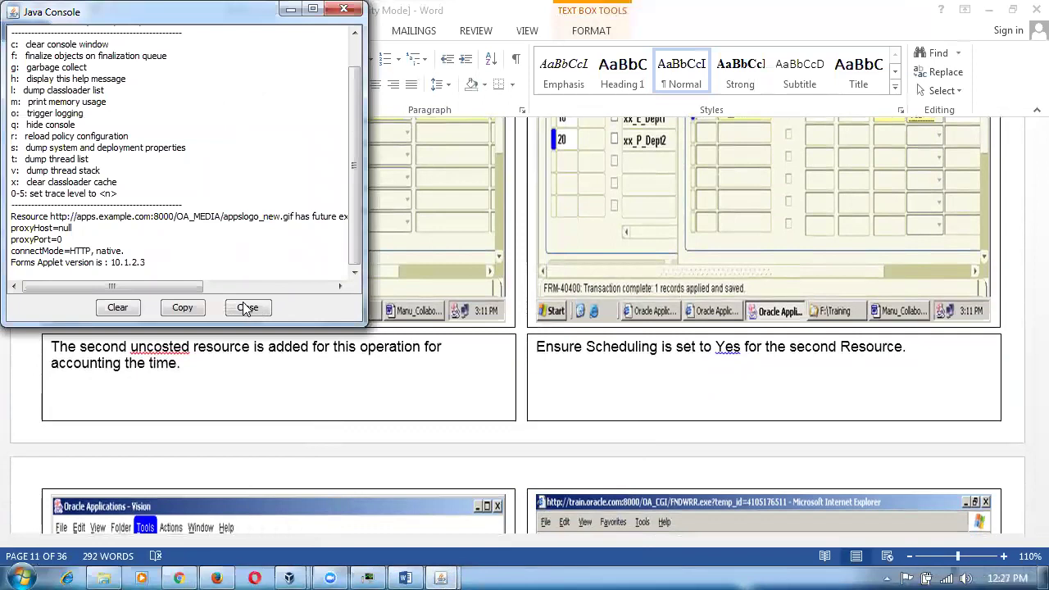
left_click(441, 578)
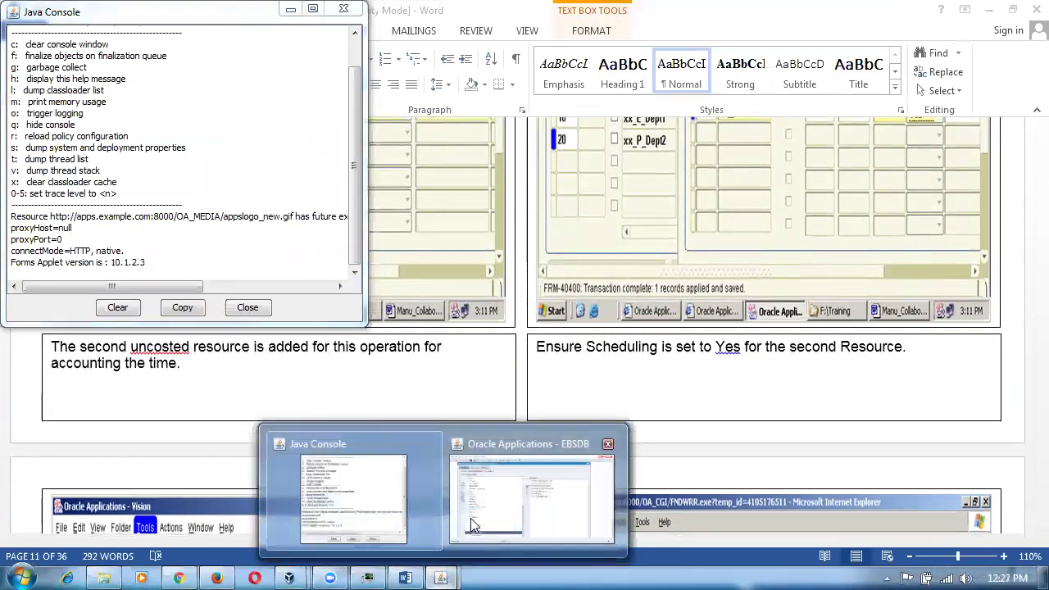
left_click(557, 488)
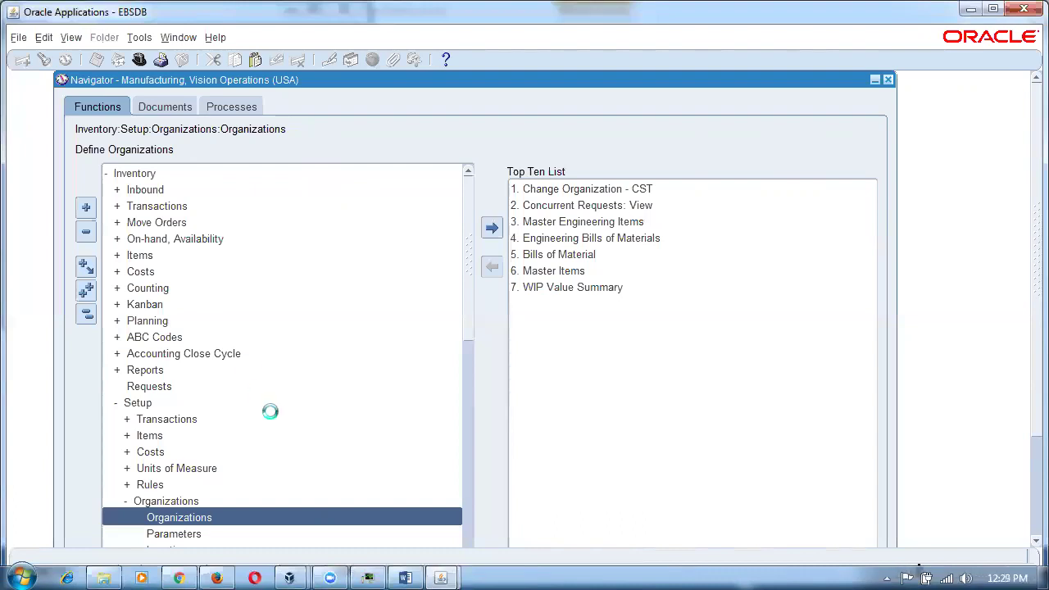
Switch back to the Manu_Collaboration guide in Word and return to the beginning of the document.
left_click(405, 578)
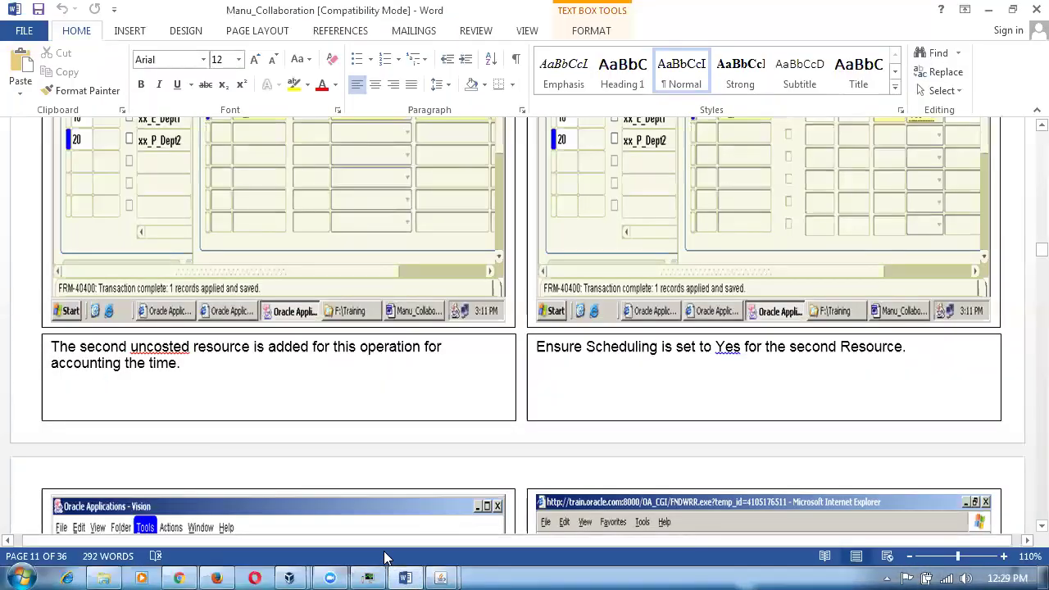
key("Page_Up")
key("Page_Up")
key("Page_Up")
key("Page_Up")
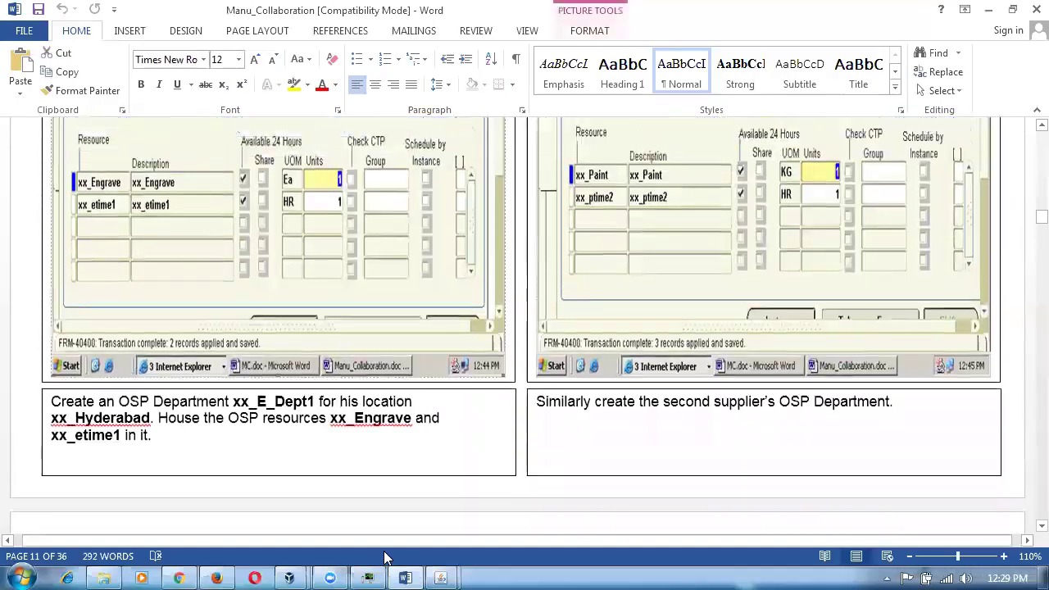
key("Page_Up")
key("Page_Up")
key("Page_Up")
key("Page_Up")
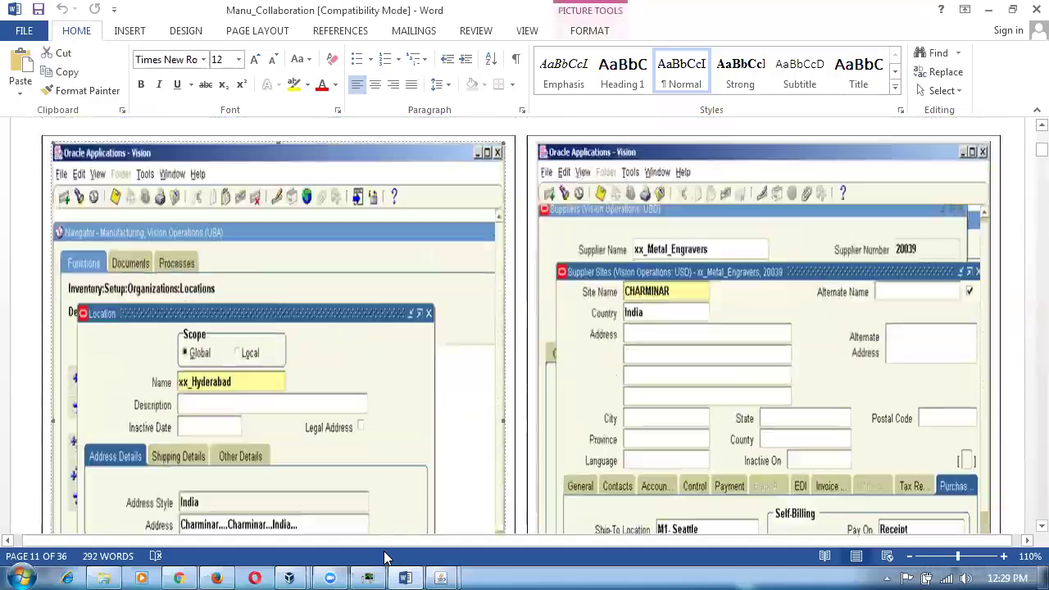
key("ctrl+Home")
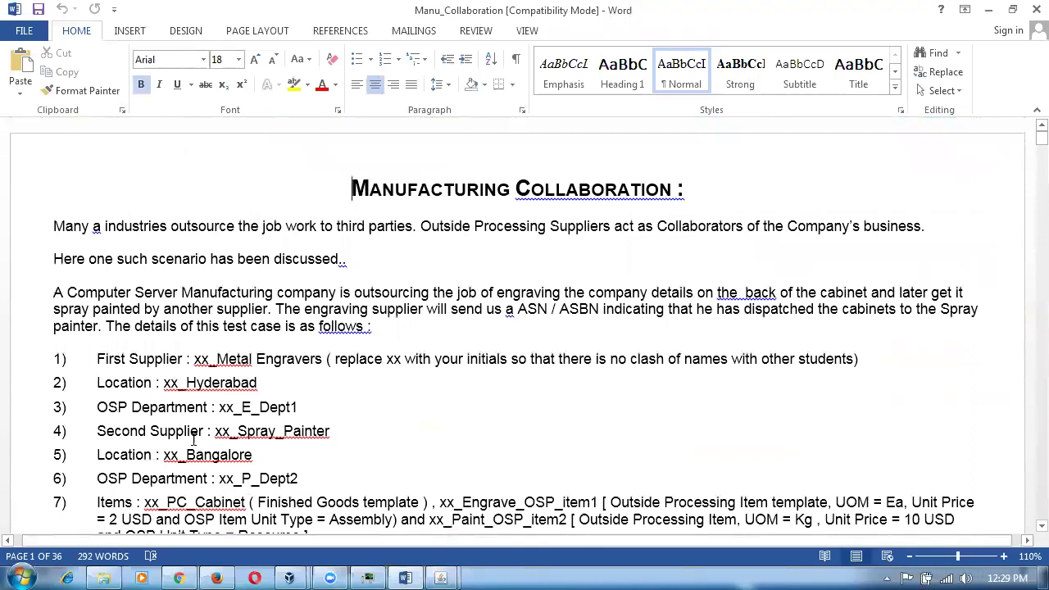
Review the scenario's list of suppliers, locations and OSP departments, including xx_E_Dept1, xx_P_Dept2 and xx_Bangalore.
left_click(205, 430)
left_click_drag(57, 343, 209, 358)
left_click(288, 358)
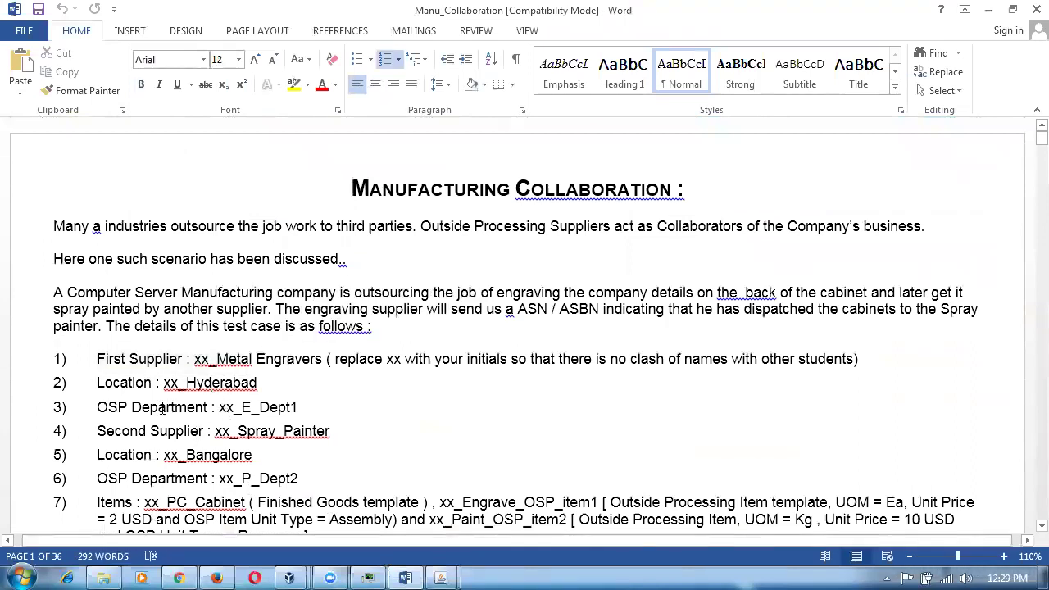
left_click_drag(220, 409, 295, 402)
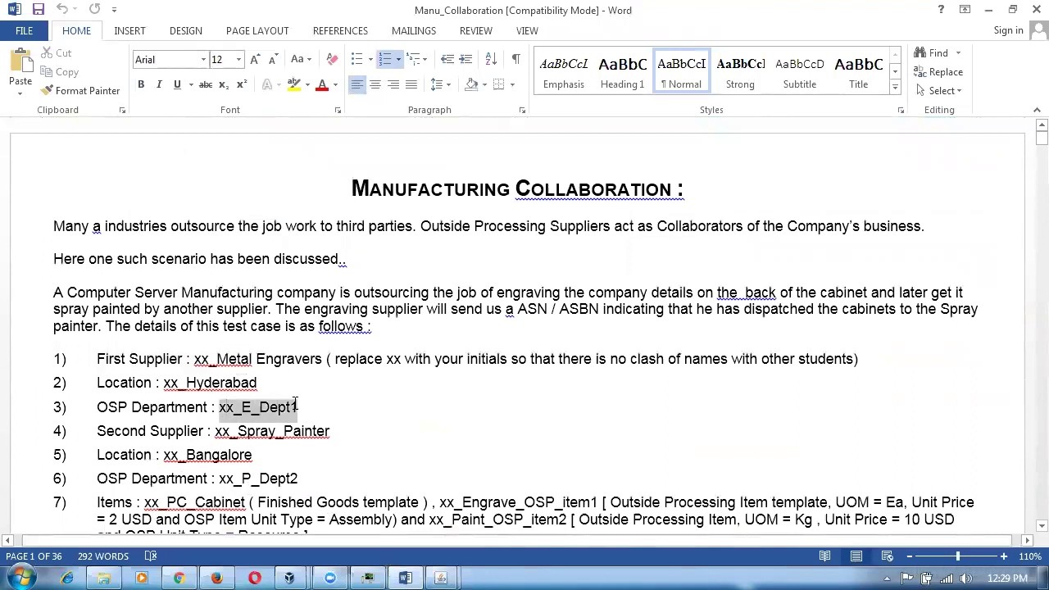
left_click(295, 404)
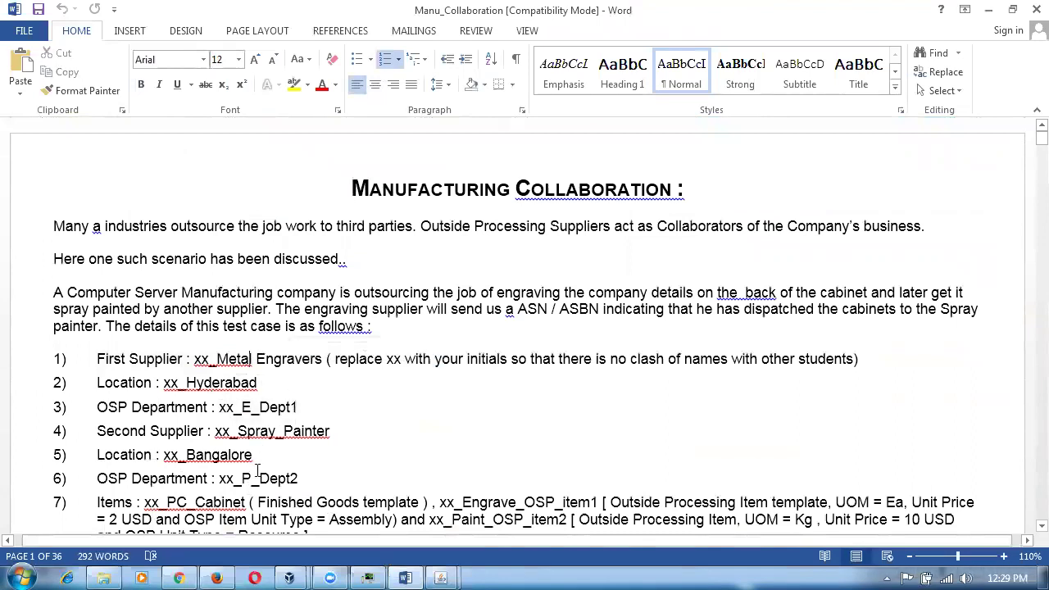
left_click_drag(243, 480, 284, 481)
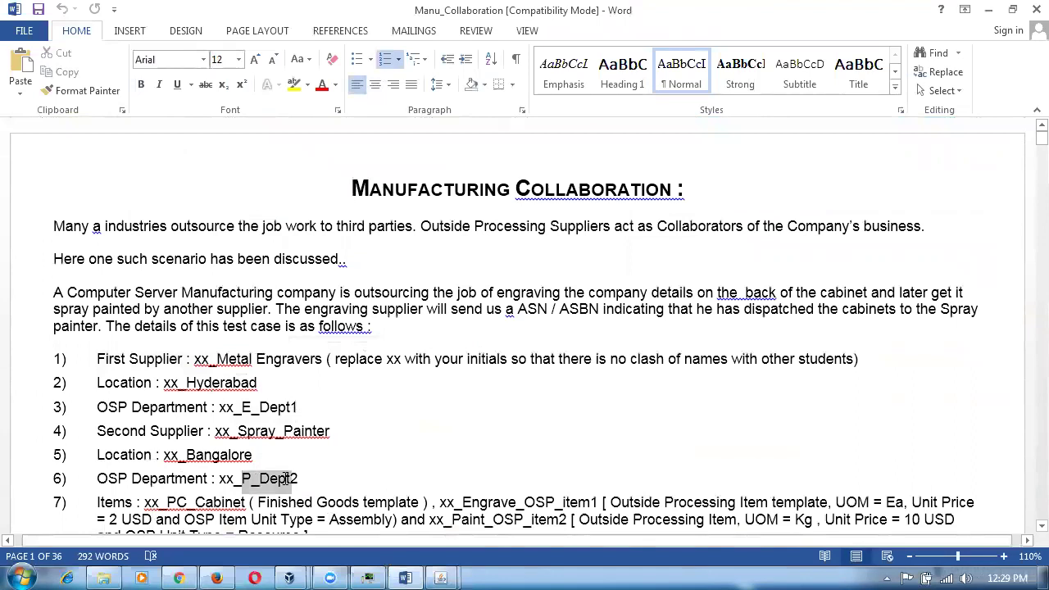
key("Right")
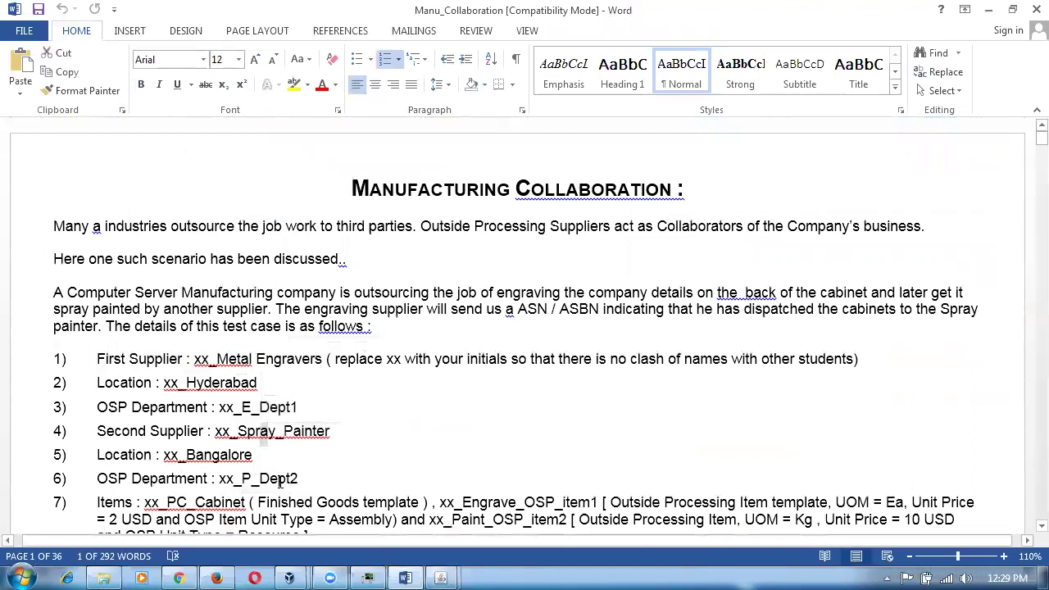
left_click_drag(180, 455, 234, 452)
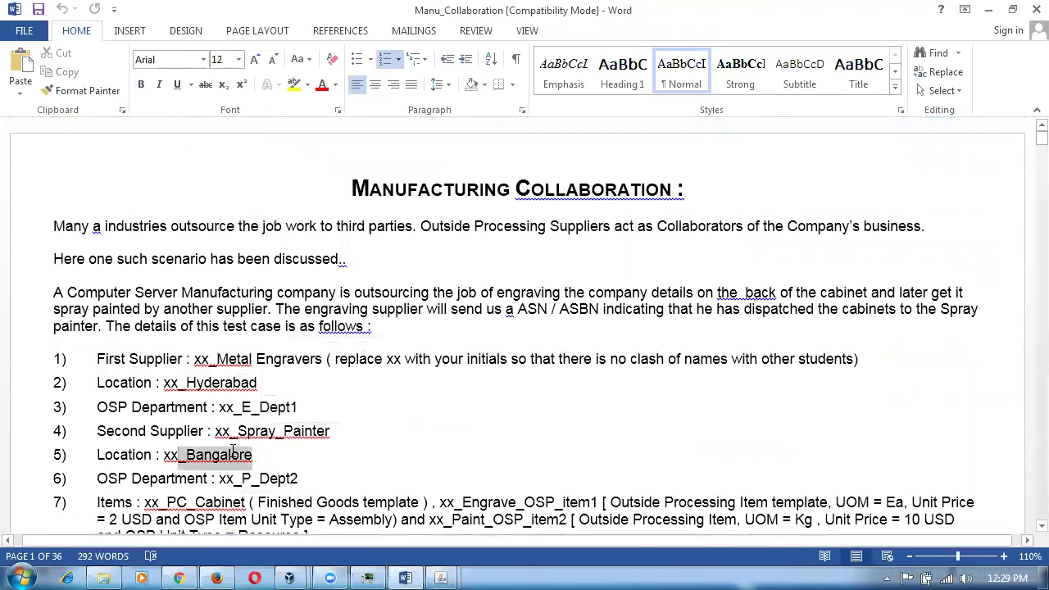
key("Right")
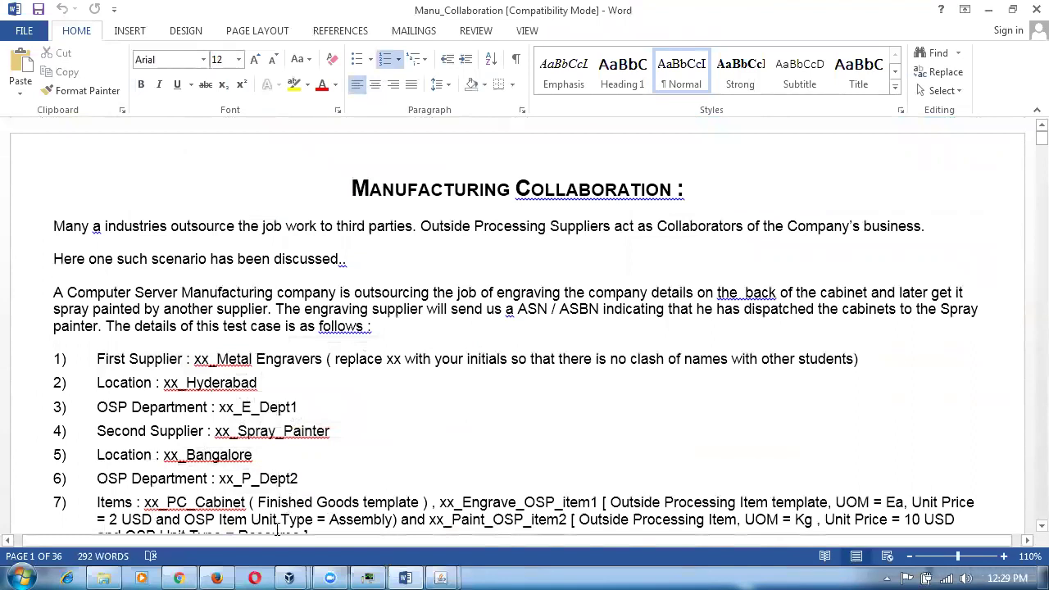
Review the item definitions and the resource table, checking the xx_Engrave and xx_Paint entries.
scroll(279, 530, "down", 1)
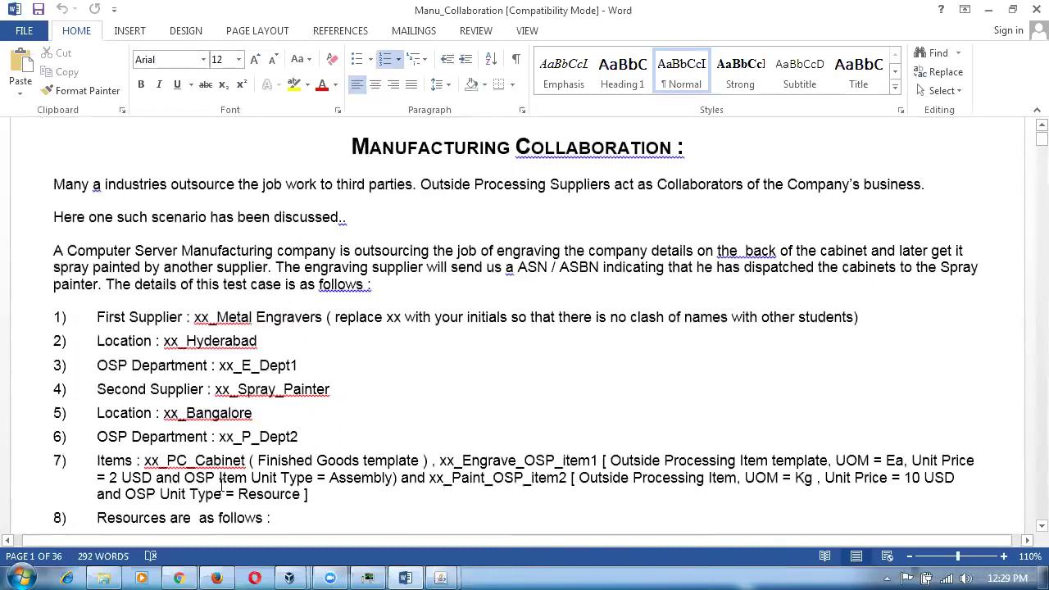
scroll(243, 502, "down", 3)
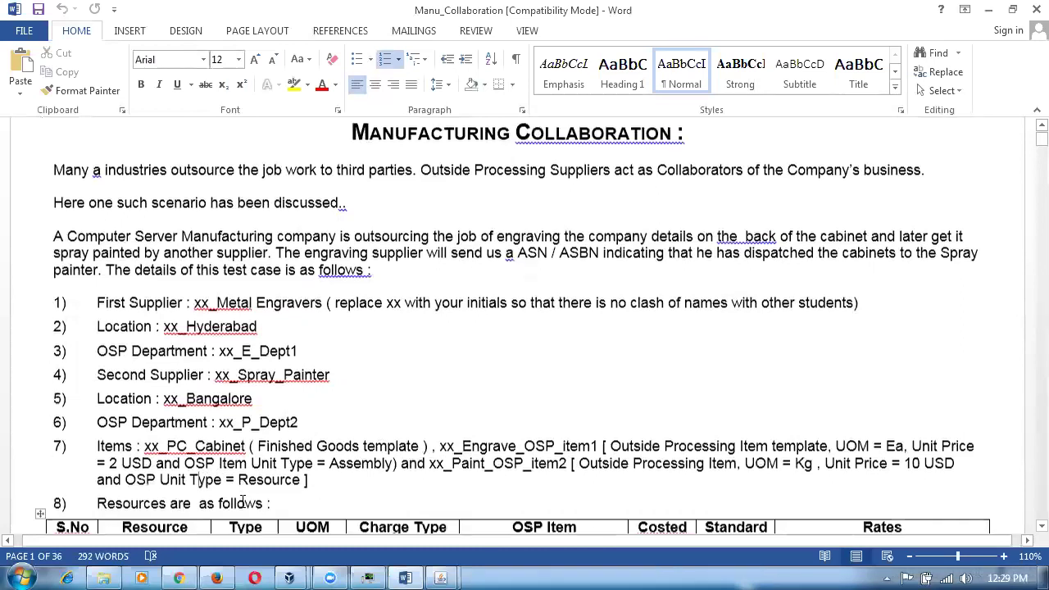
scroll(243, 502, "down", 1)
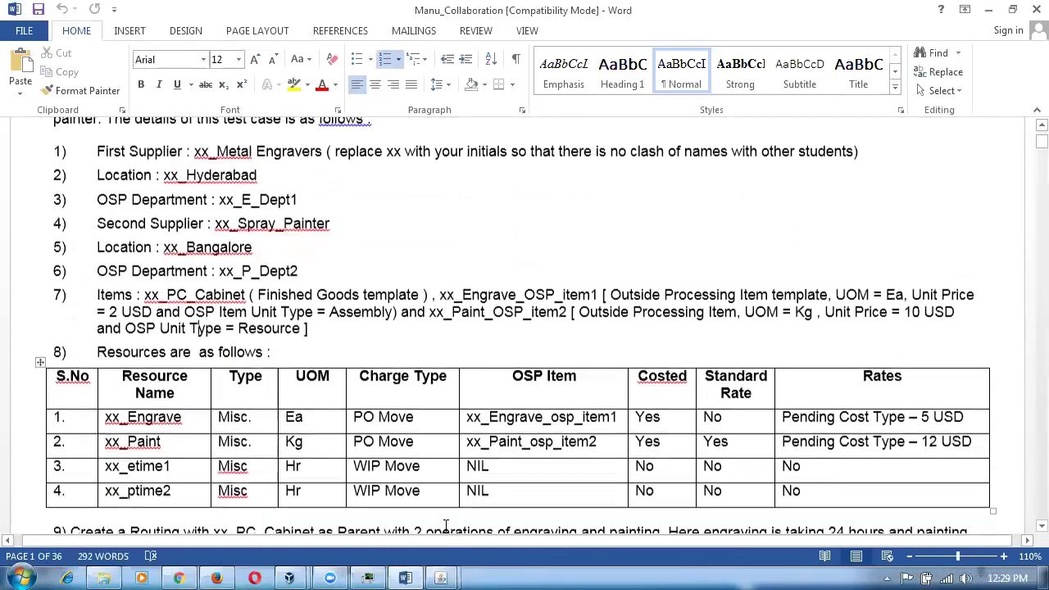
left_click(161, 447)
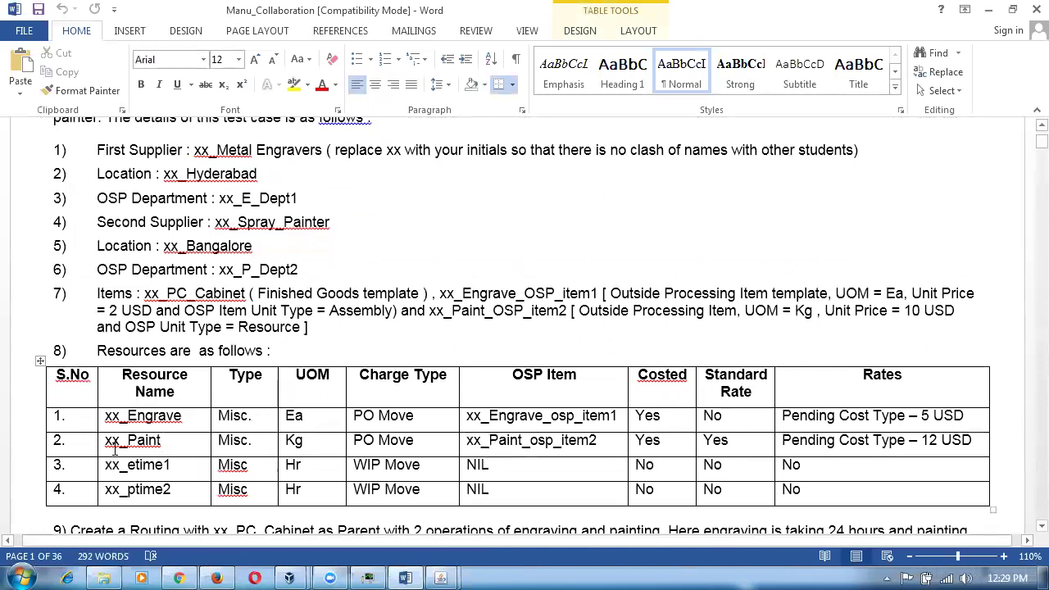
double_click(160, 441)
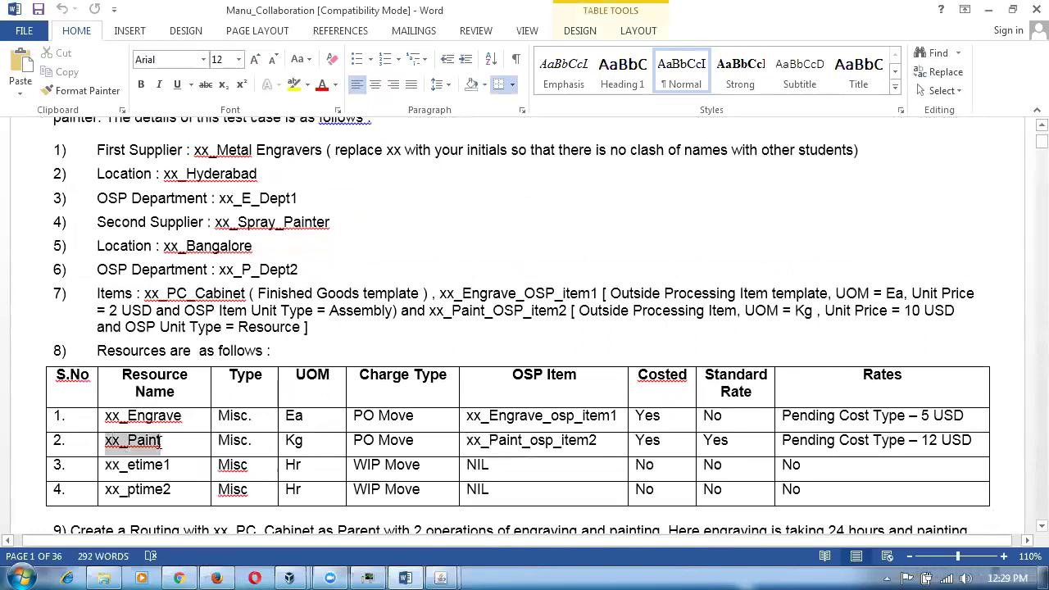
left_click(182, 428)
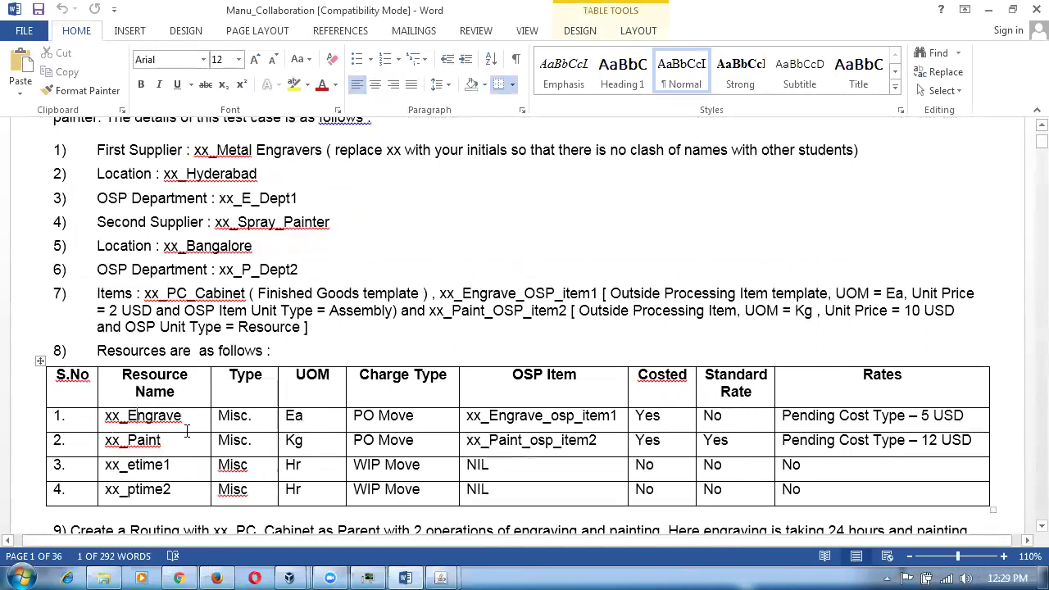
Compare the OSP item, Costed, Standard Rate and Pending cost rate entries for xx_Engrave and xx_Paint.
left_click_drag(635, 417, 706, 417)
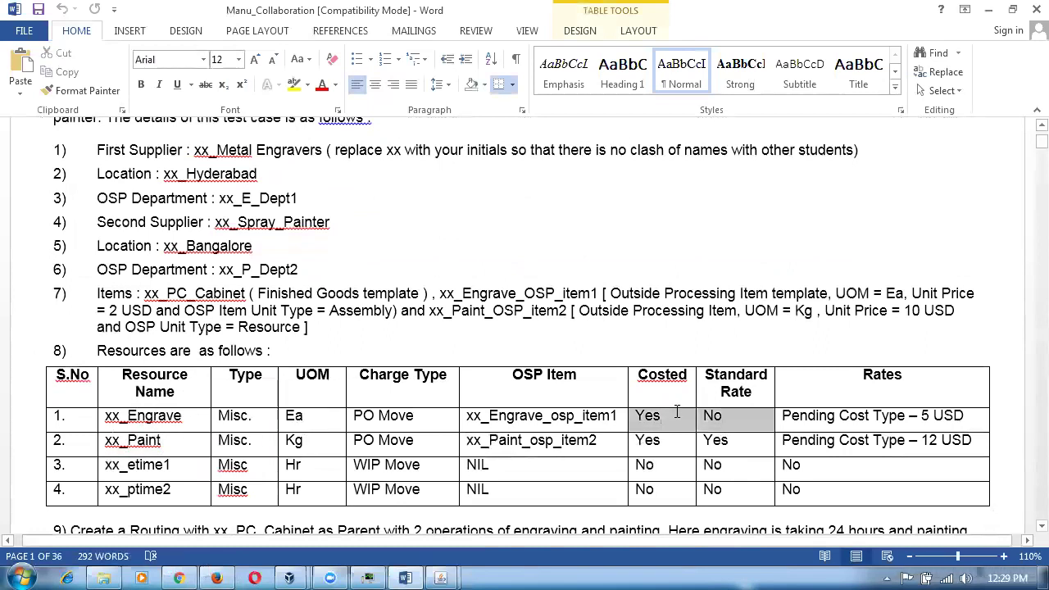
left_click(169, 438)
left_click_drag(719, 443, 705, 439)
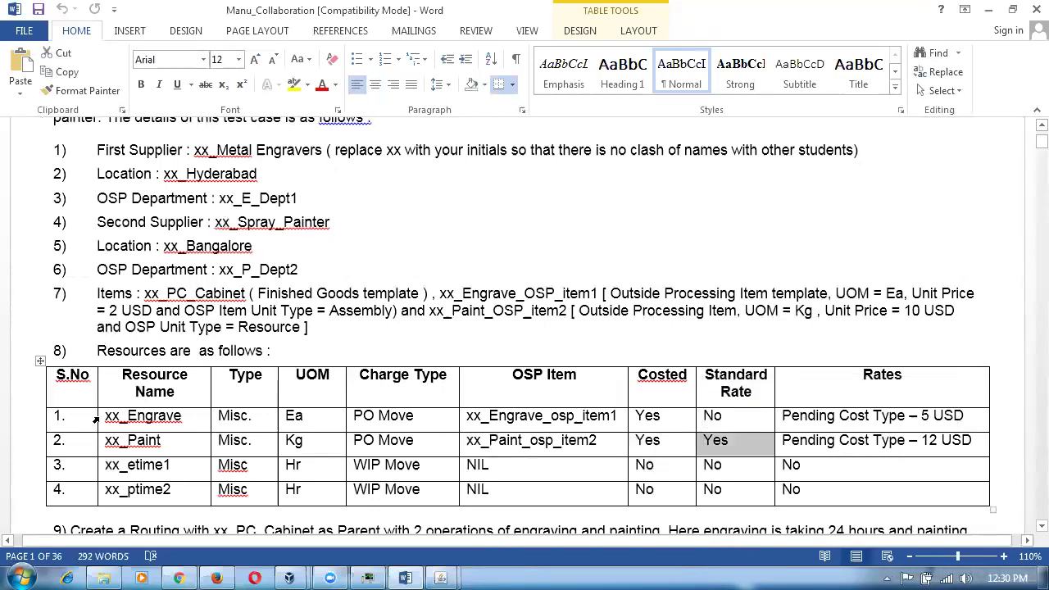
left_click(131, 443)
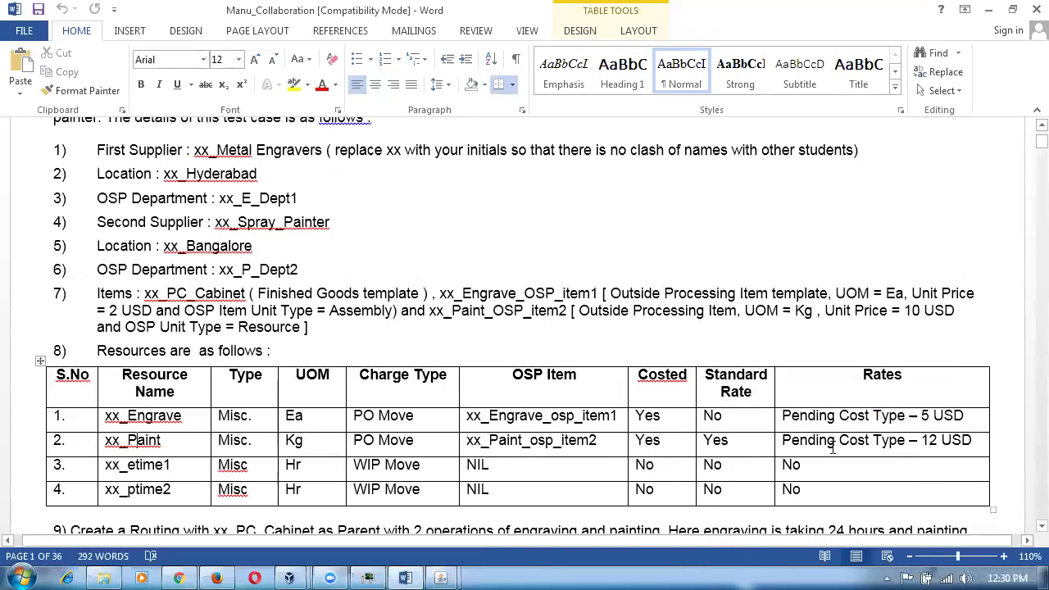
left_click_drag(833, 447, 932, 453)
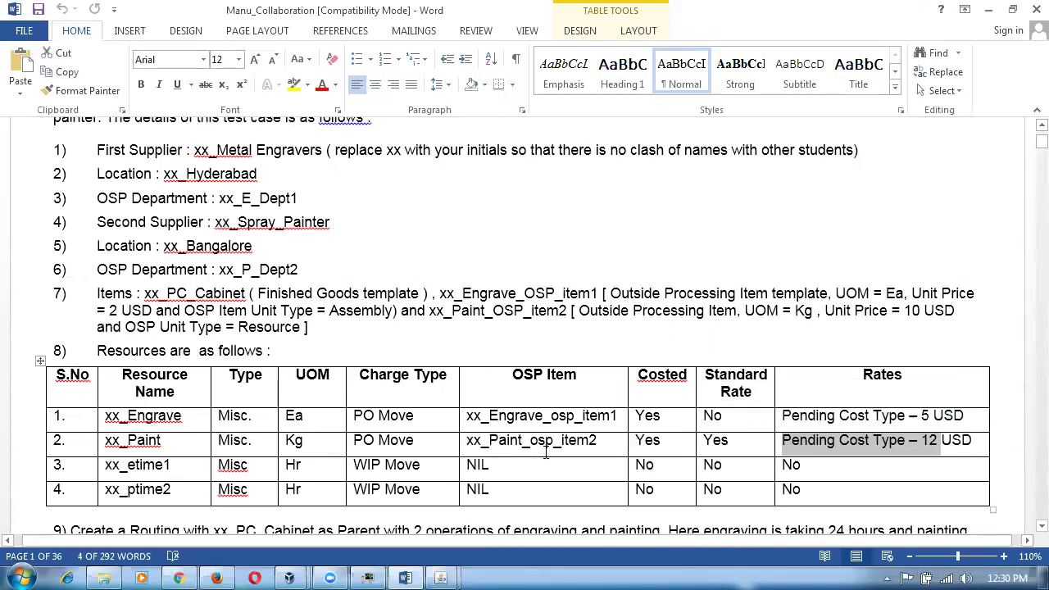
left_click_drag(490, 417, 559, 419)
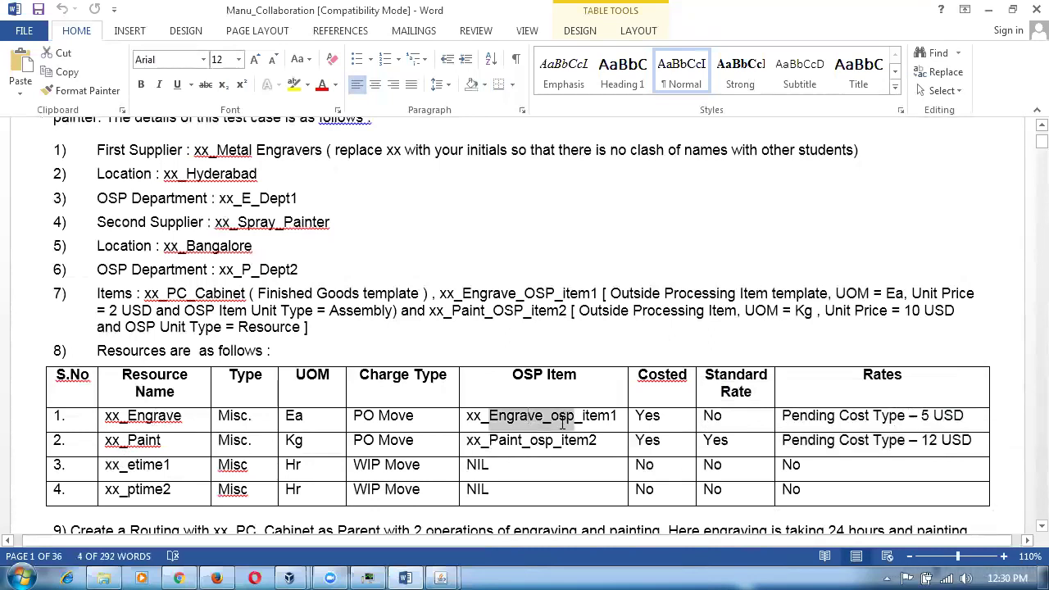
left_click(723, 353)
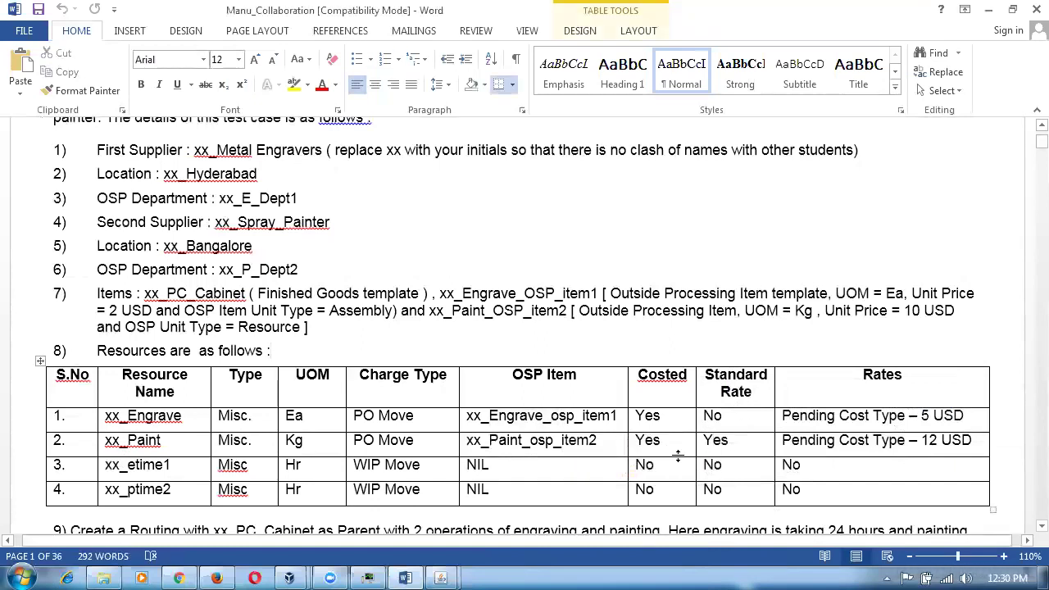
left_click_drag(812, 444, 947, 440)
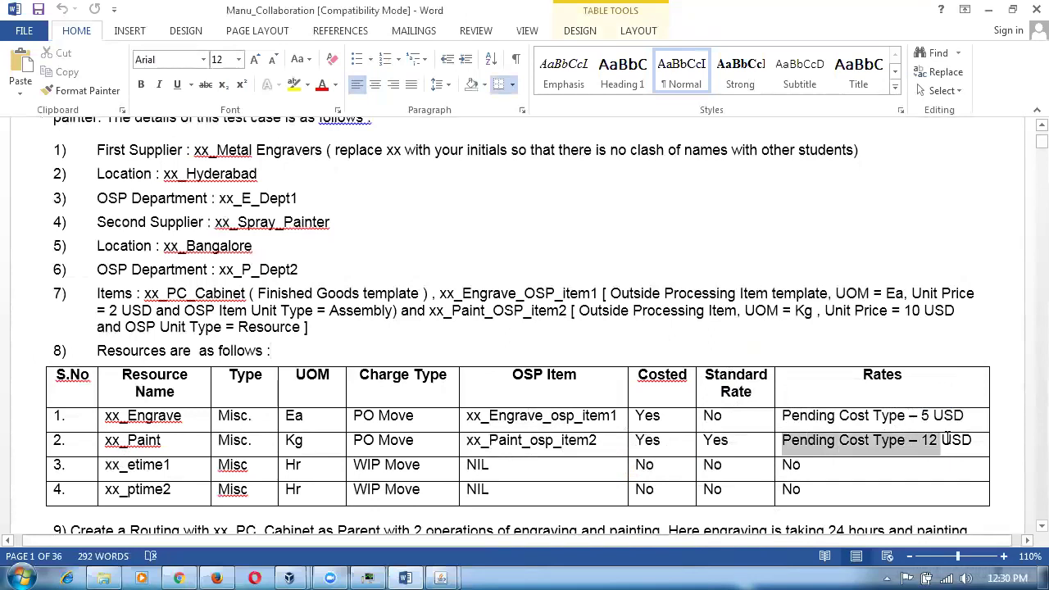
Recheck the Pending Cost Type rates for xx_Engrave and xx_Paint in the guide's resource table.
left_click(720, 413)
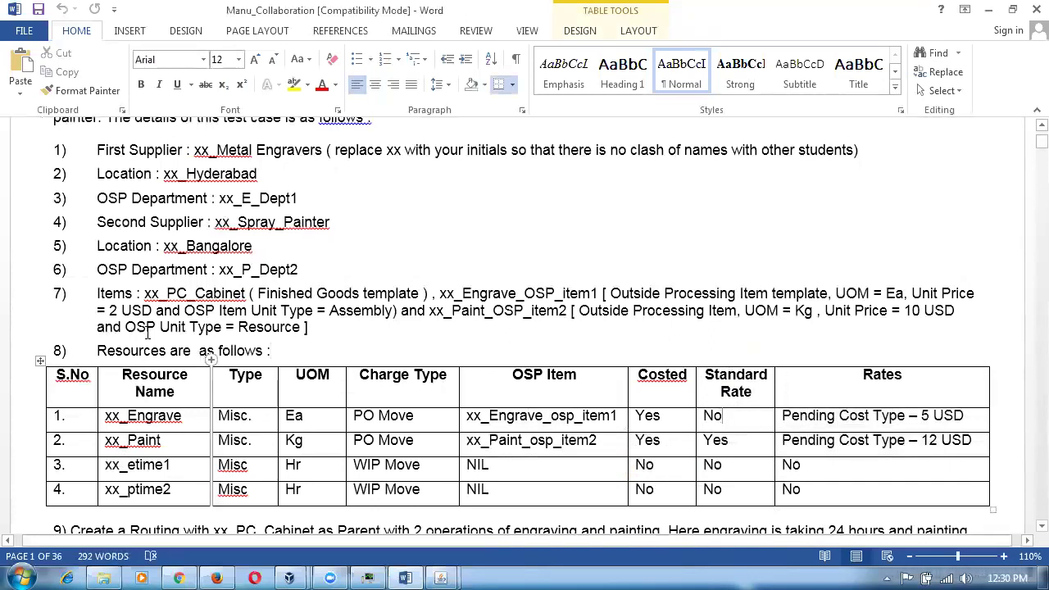
left_click_drag(839, 416, 932, 416)
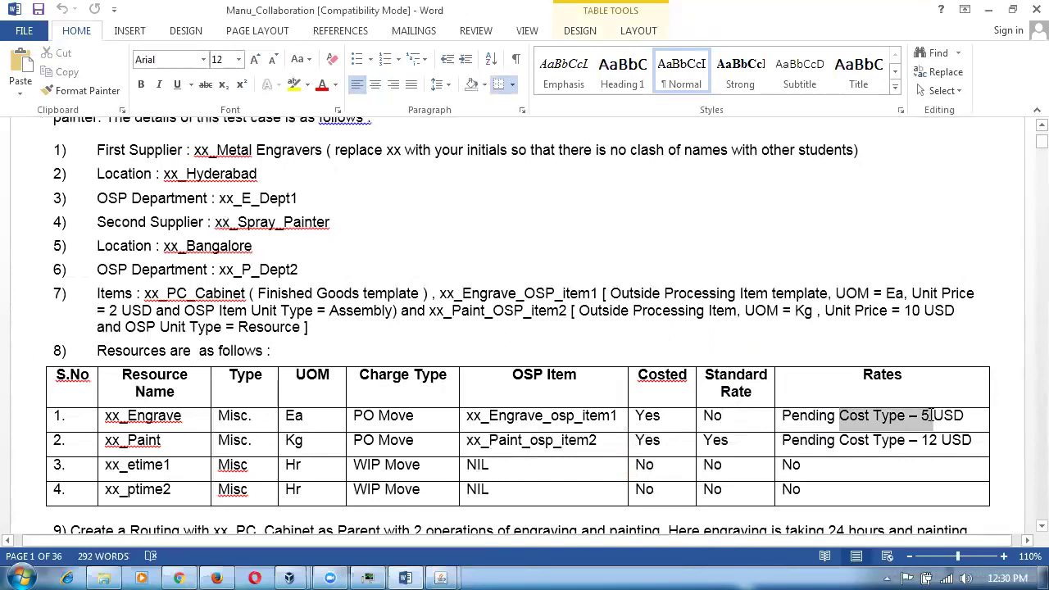
left_click(141, 314)
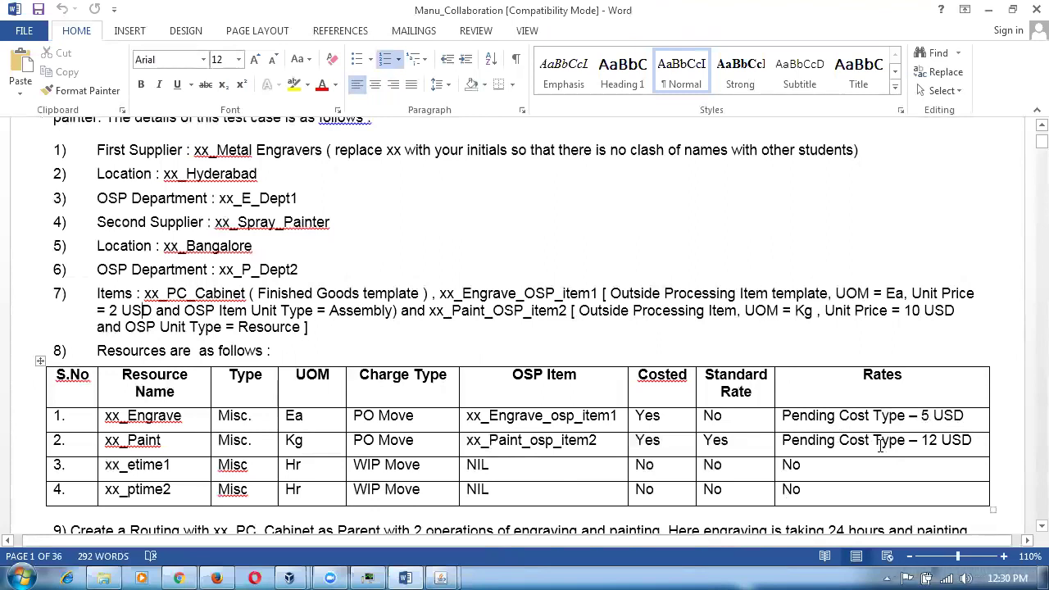
left_click_drag(881, 444, 951, 445)
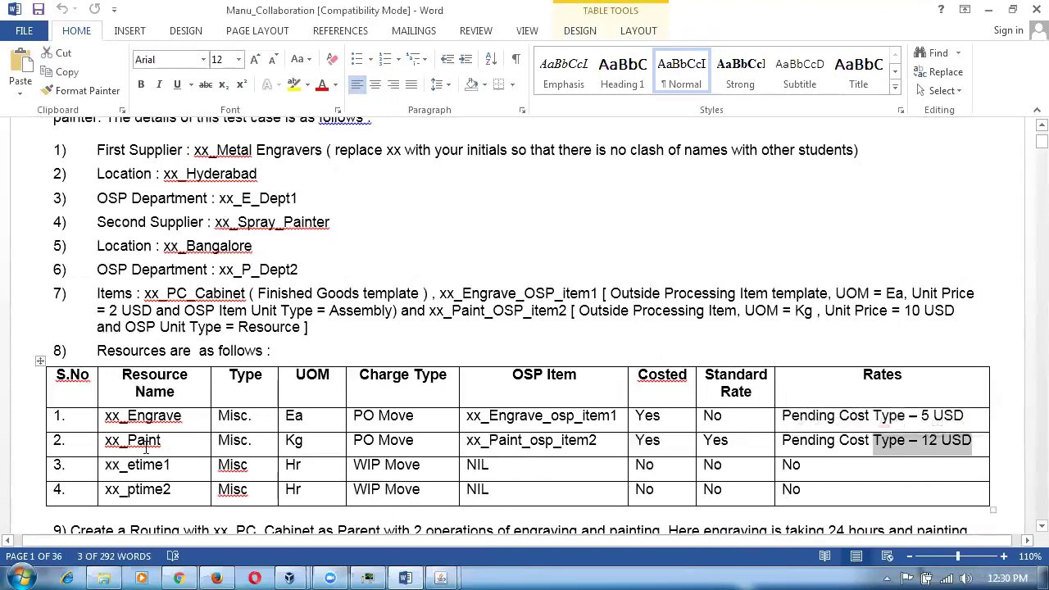
left_click_drag(120, 441, 160, 441)
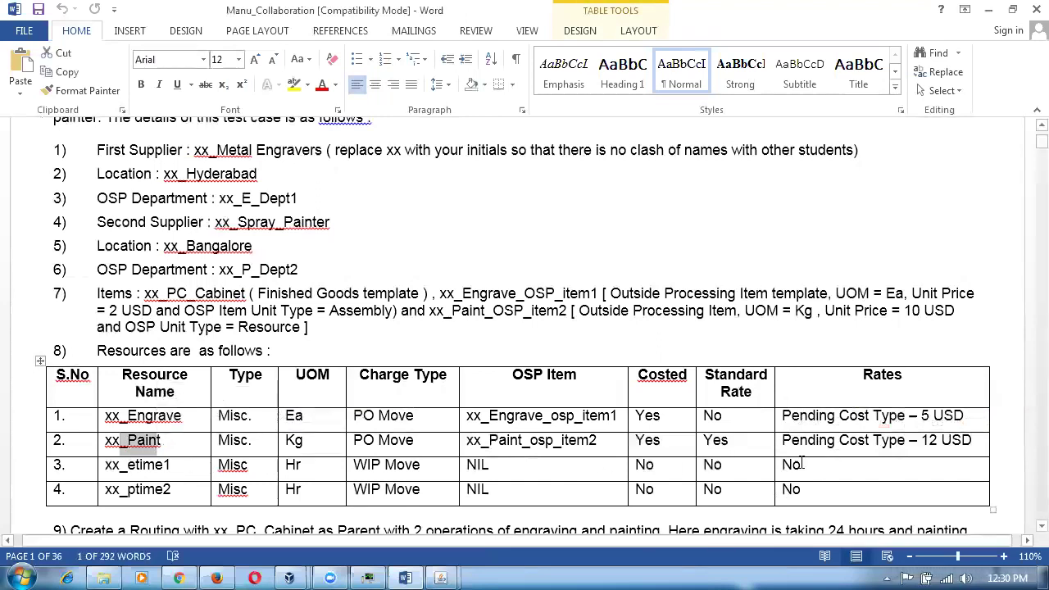
left_click_drag(839, 441, 964, 441)
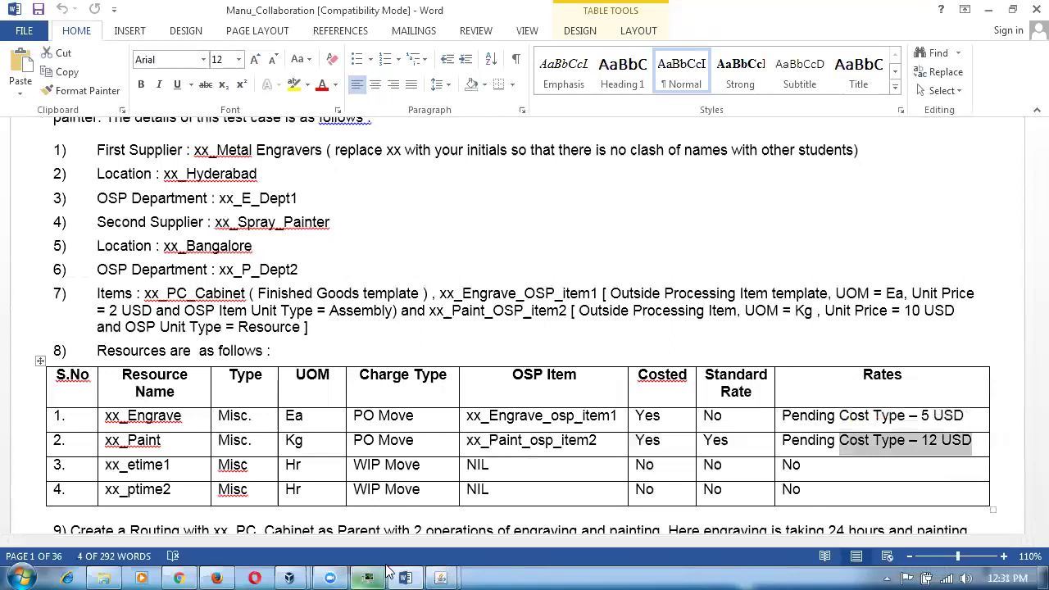
Switch from Word to the Oracle Applications window with the Manufacturing Navigator.
mouse_move(441, 577)
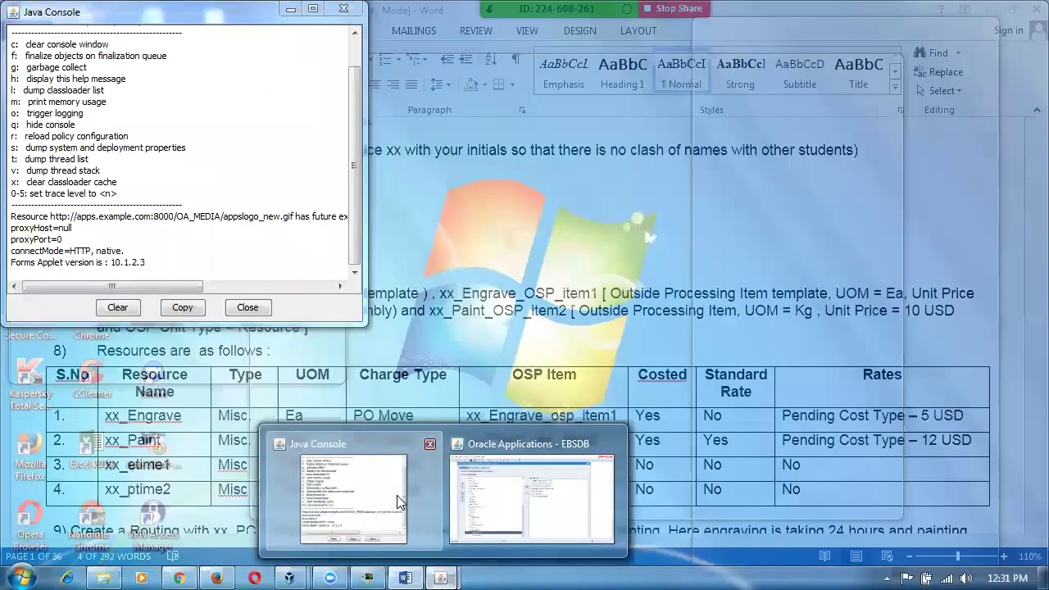
left_click(328, 479)
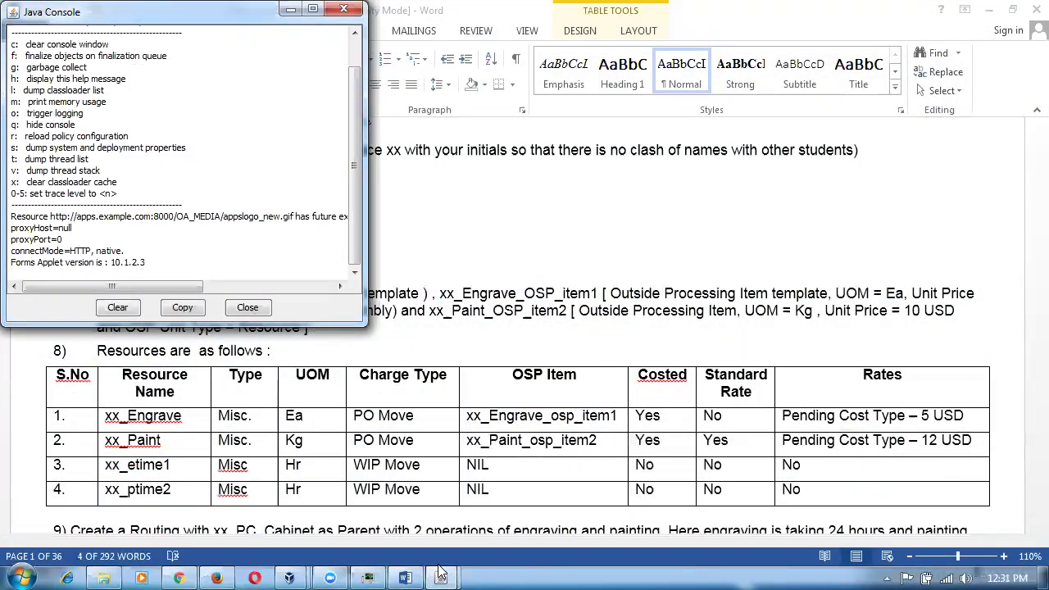
mouse_move(440, 576)
left_click(525, 496)
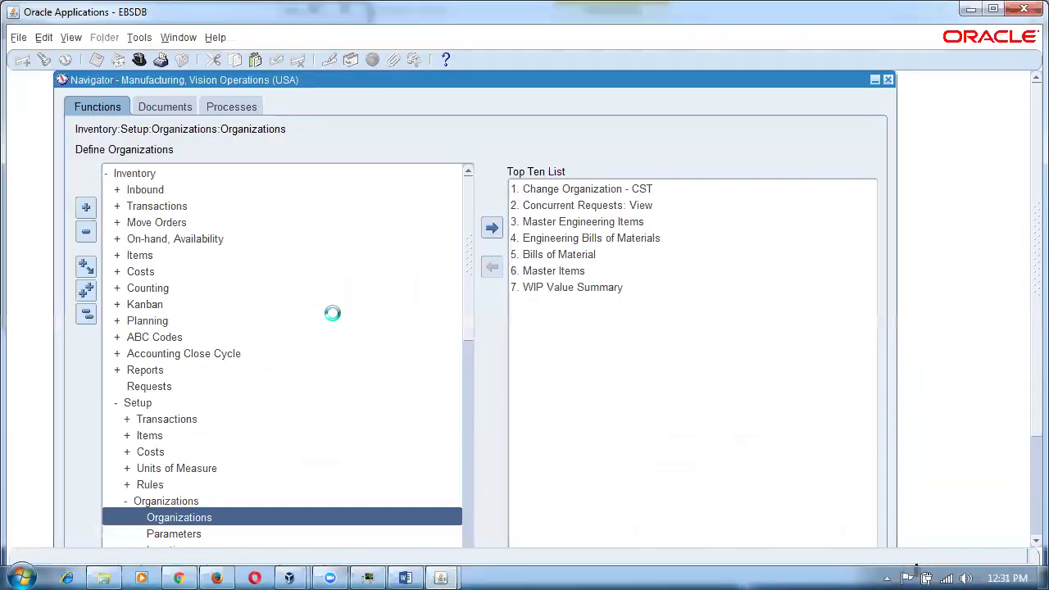
Close the stale Oracle forms session by closing its two Firefox tabs, leaving only the E-Business Suite Home page.
left_click(216, 578)
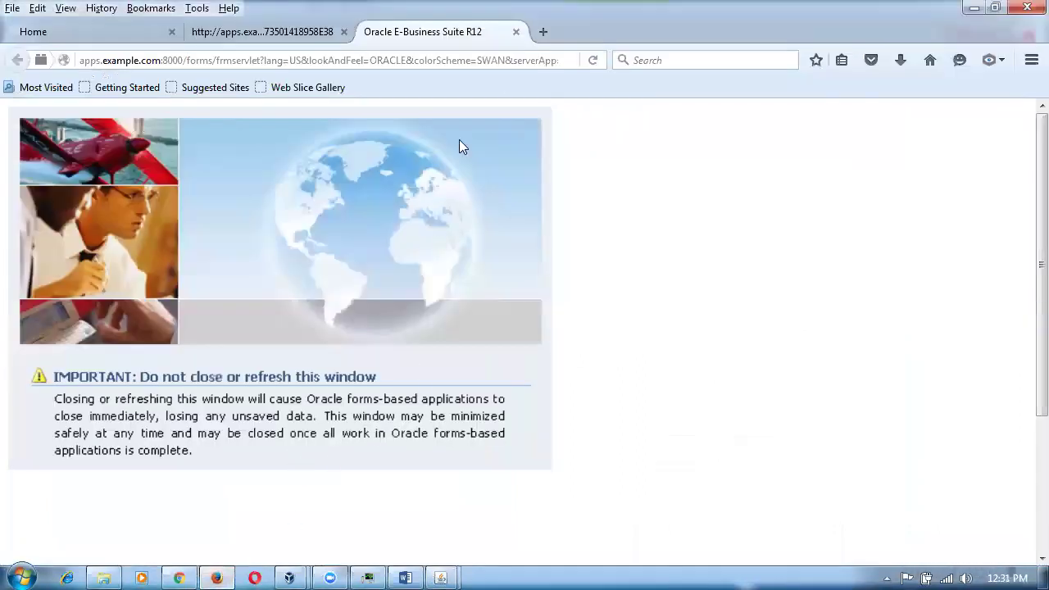
left_click(515, 31)
left_click(250, 321)
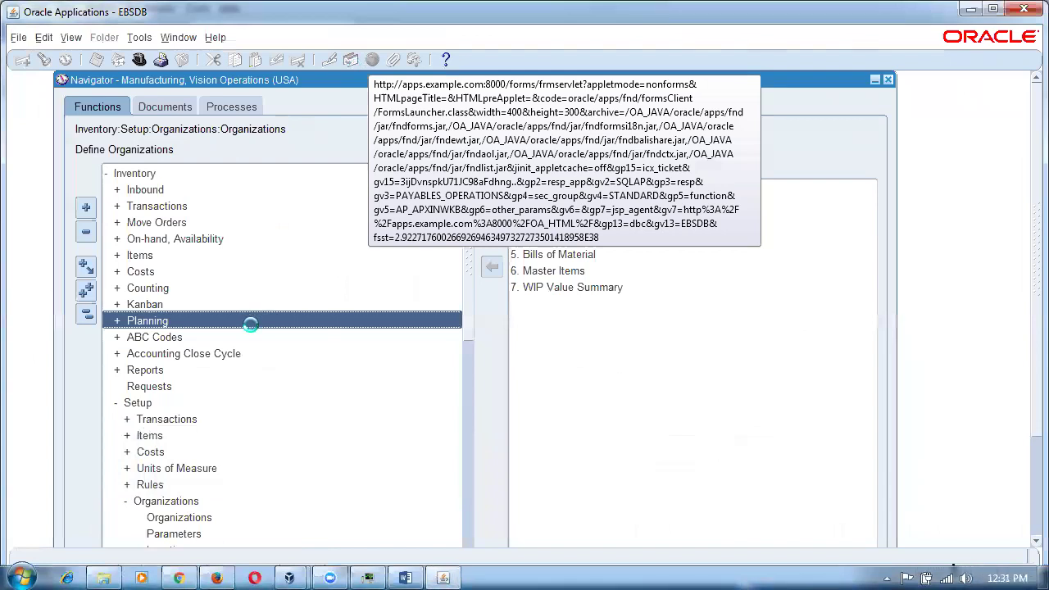
left_click(220, 577)
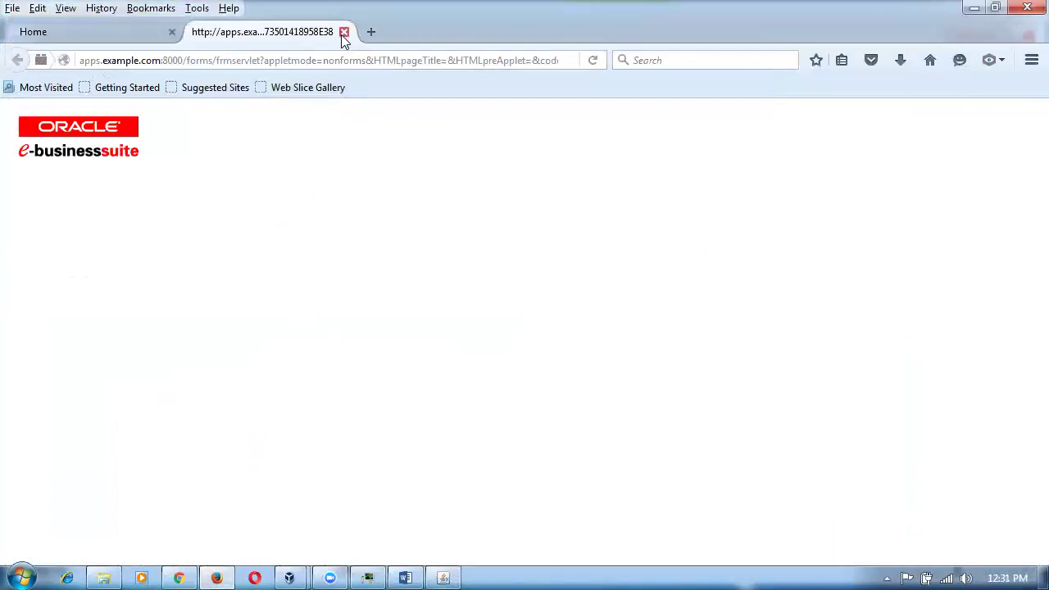
left_click(452, 571)
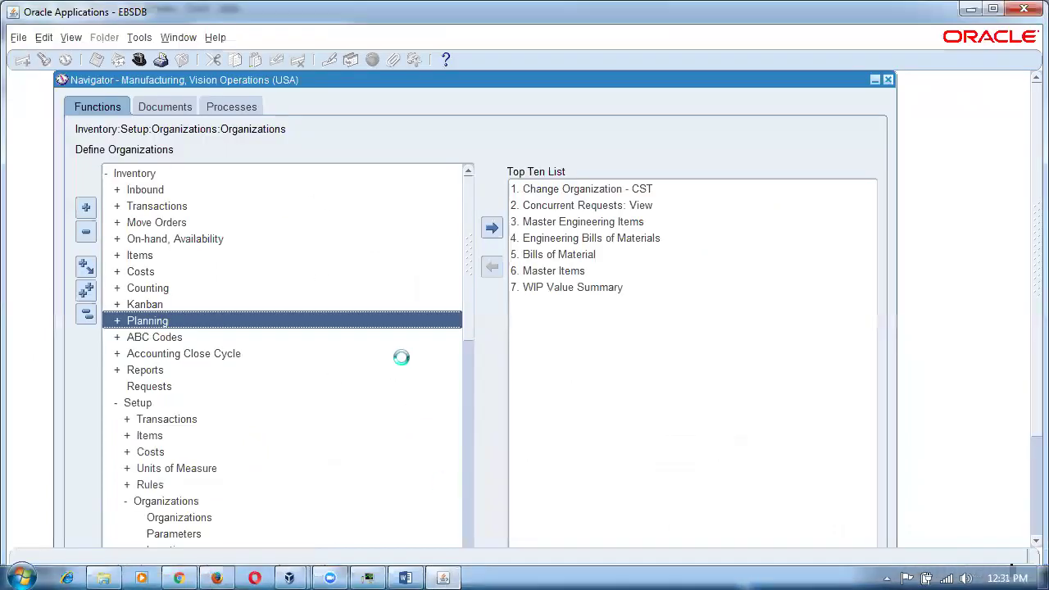
left_click(223, 577)
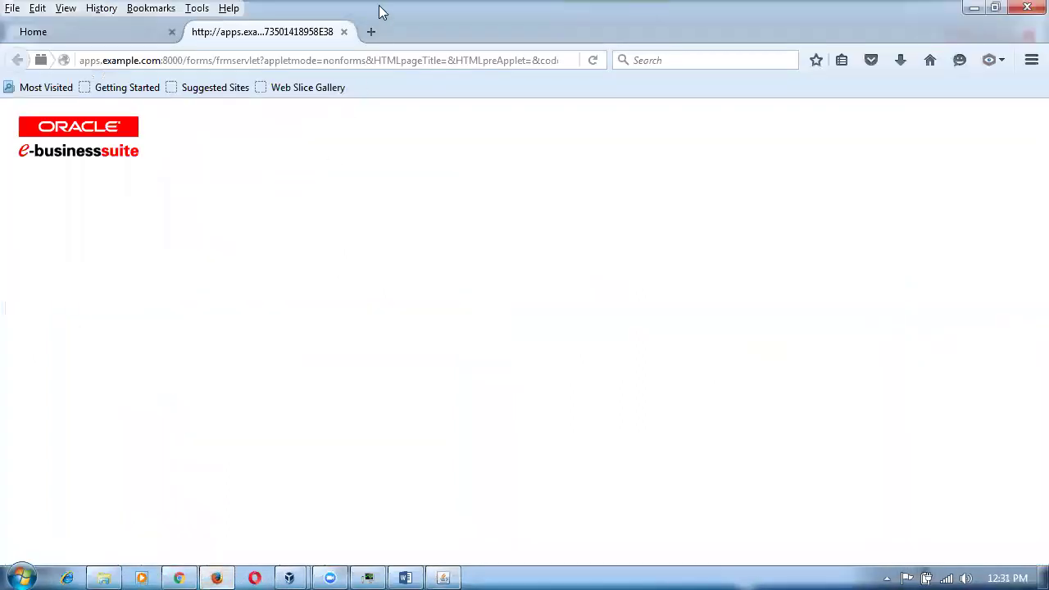
left_click(344, 33)
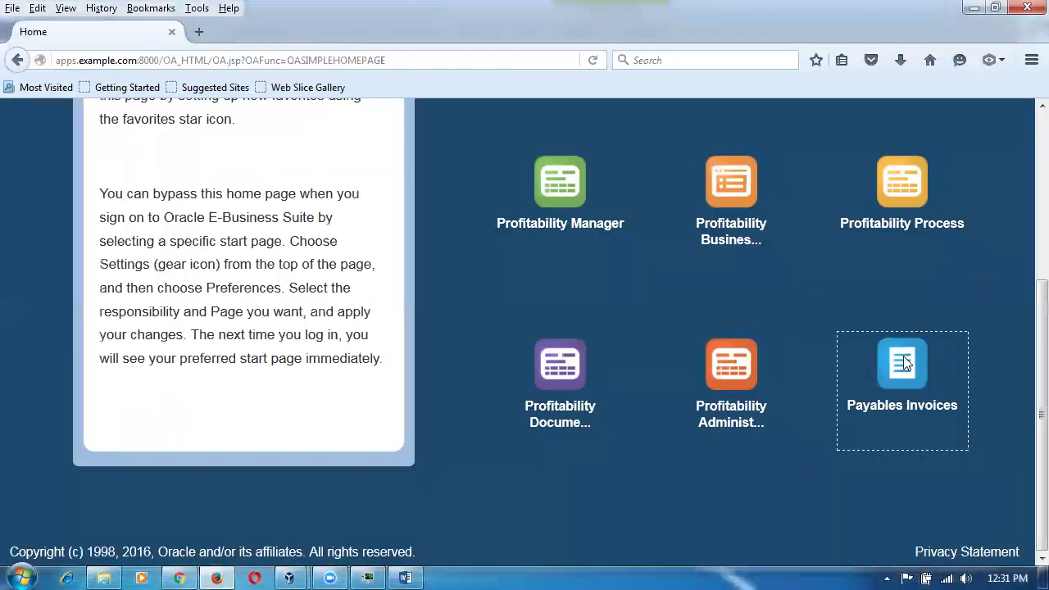
Try to relaunch the Oracle forms through Payables Invoices twice, closing the blank tab after each attempt.
left_click(905, 370)
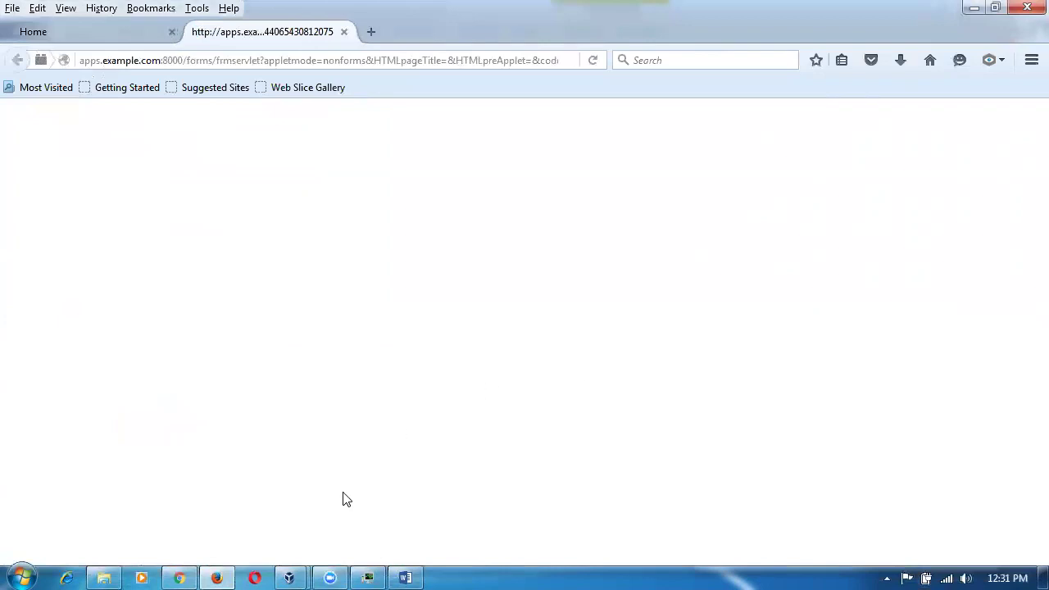
left_click(221, 572)
left_click(229, 572)
left_click(344, 31)
left_click(915, 366)
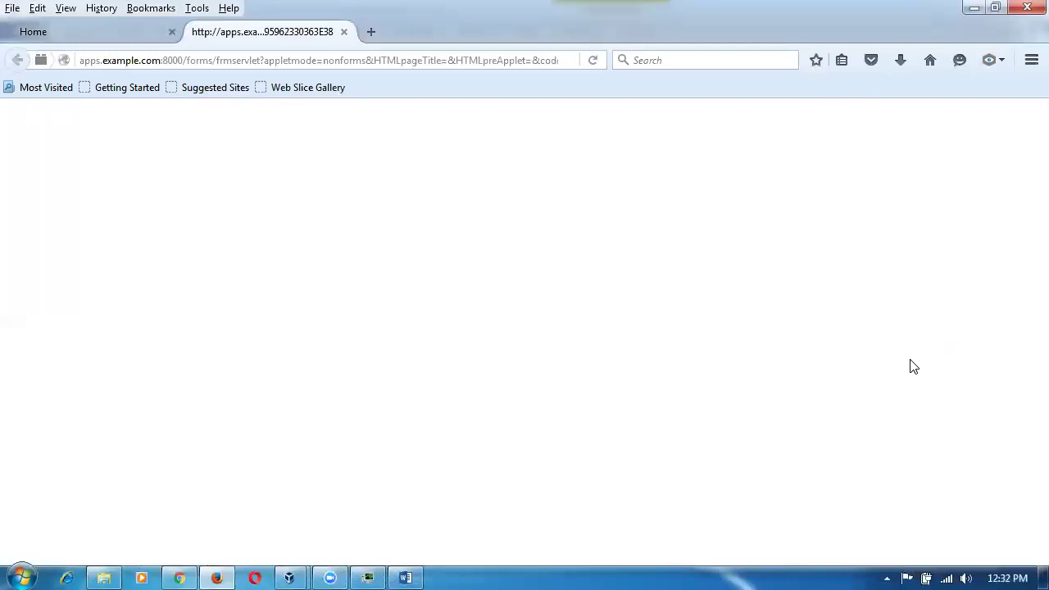
left_click(344, 33)
Log out of E-Business Suite and log back in as operations, entering the account password.
scroll(1024, 312, "up", 5)
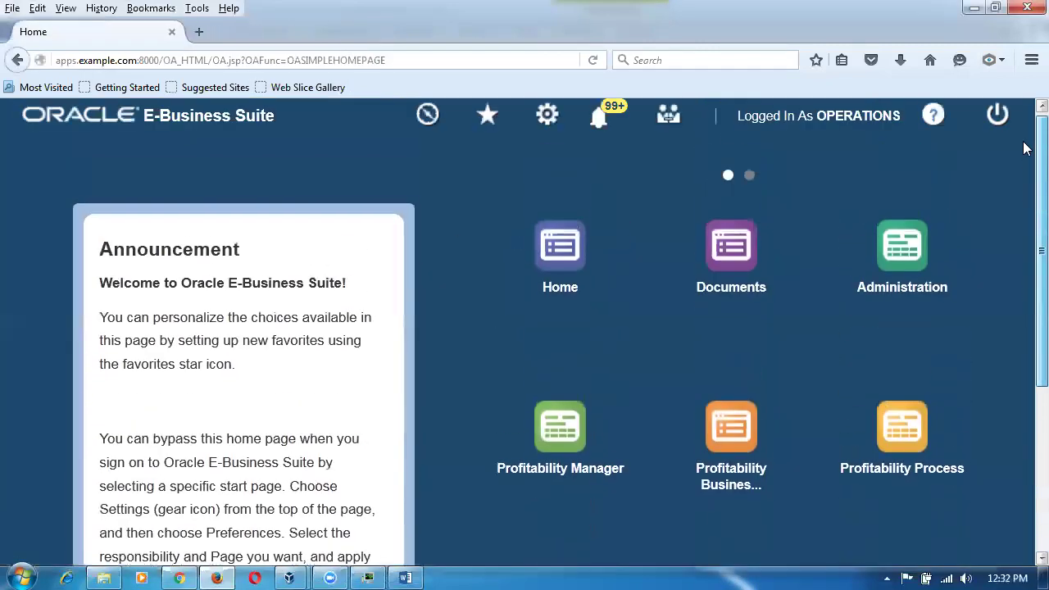
left_click(999, 119)
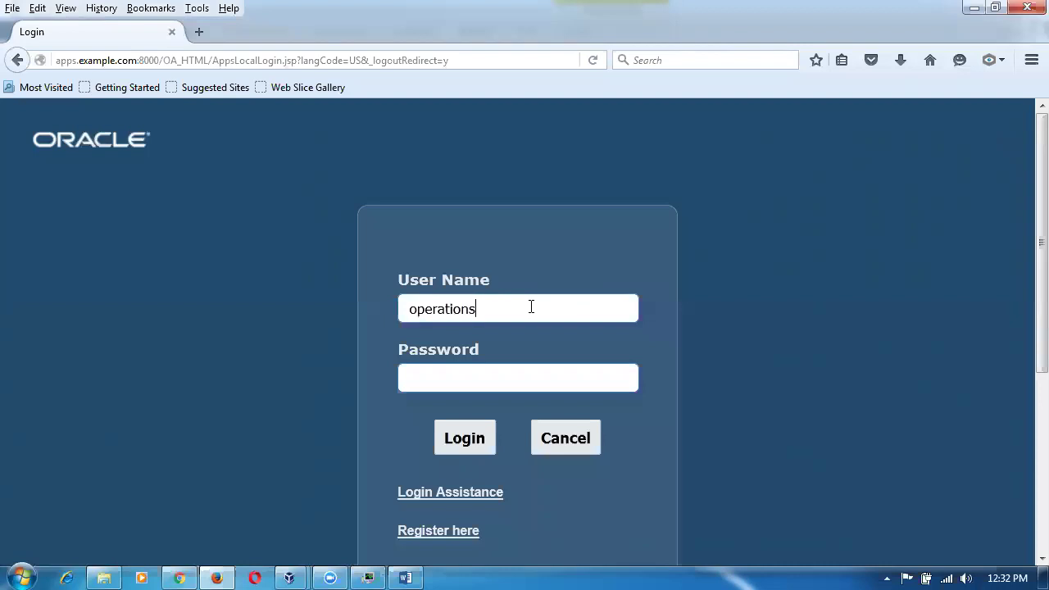
key("Tab")
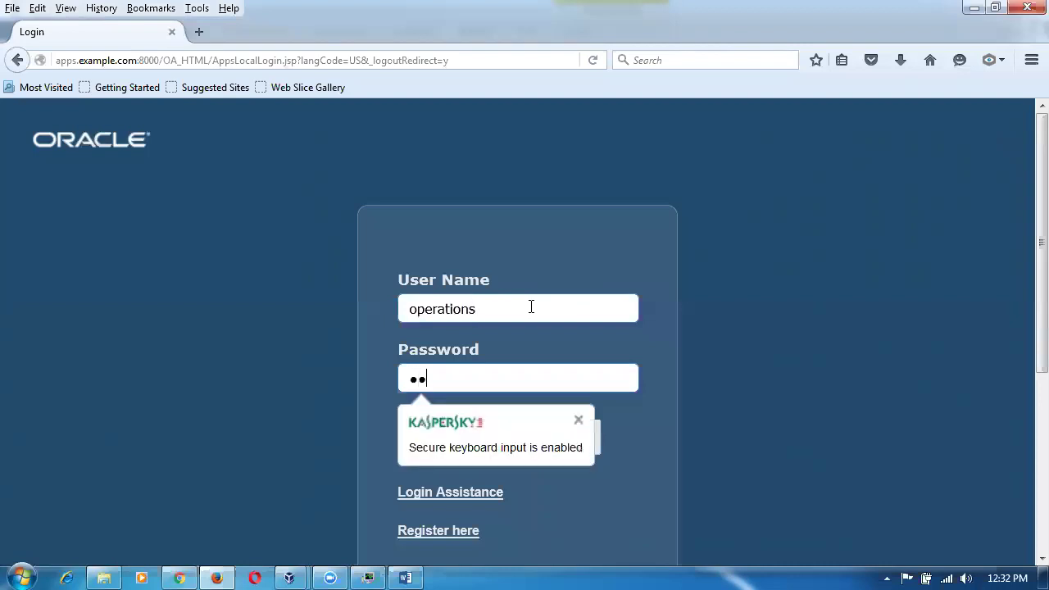
type("•")
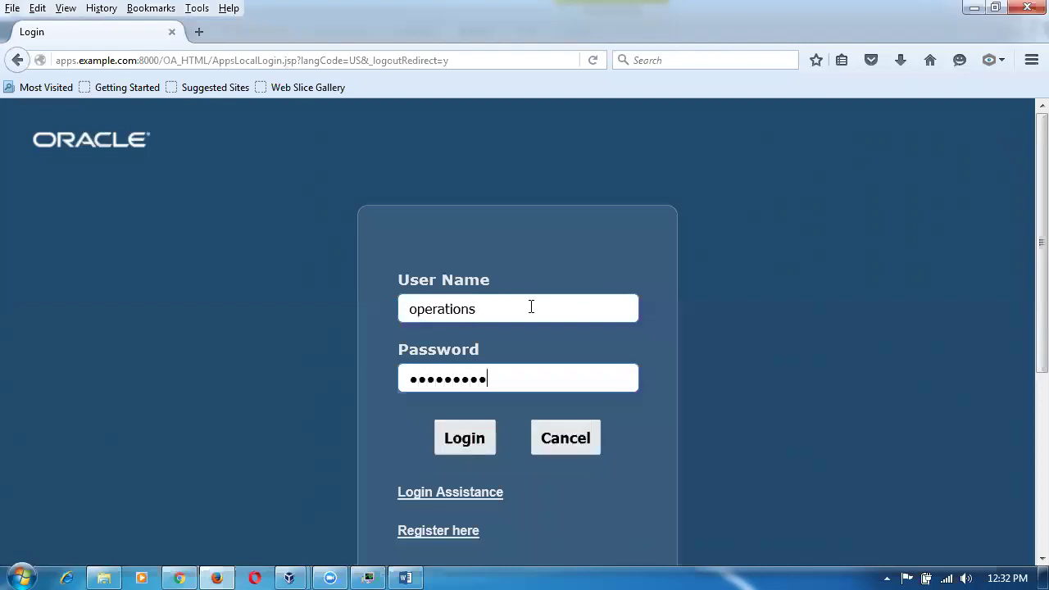
type("••")
key("Return")
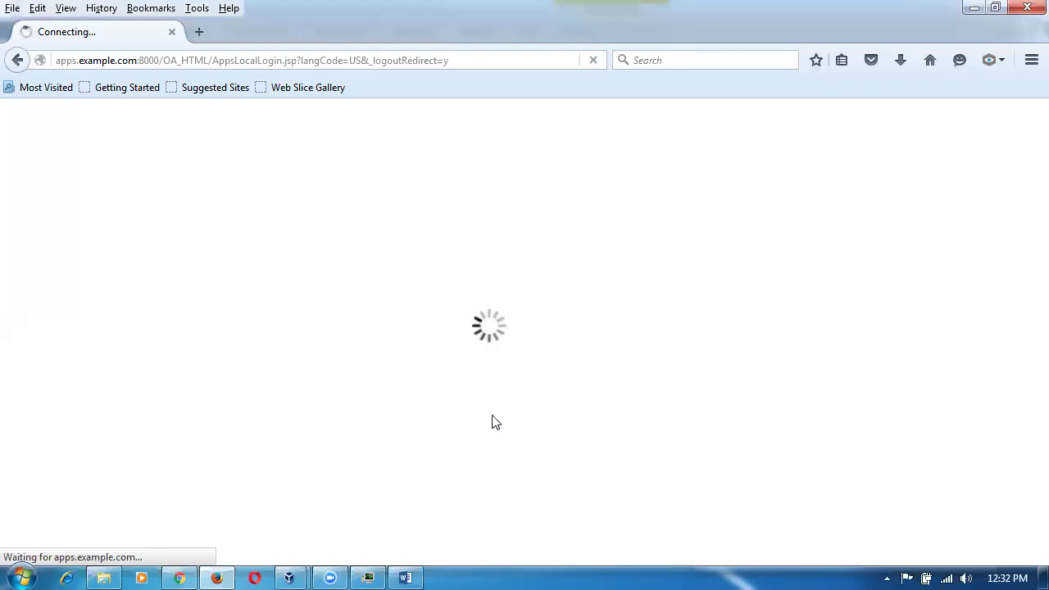
Find and open a blank Notepad document, and return to the browser.
left_click(21, 576)
left_click(48, 540)
type("no")
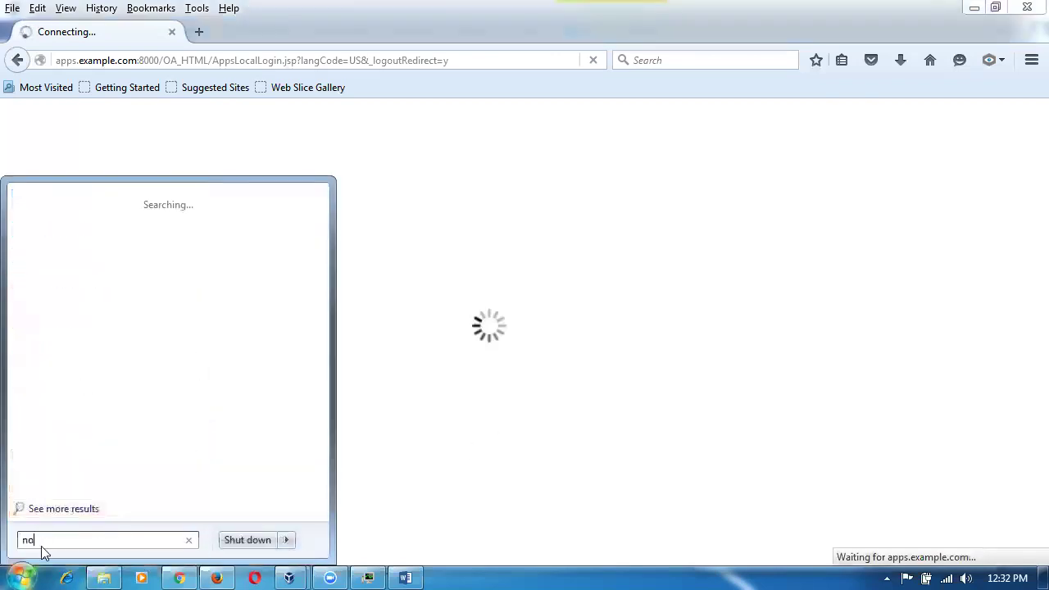
type("tepad")
key("Return")
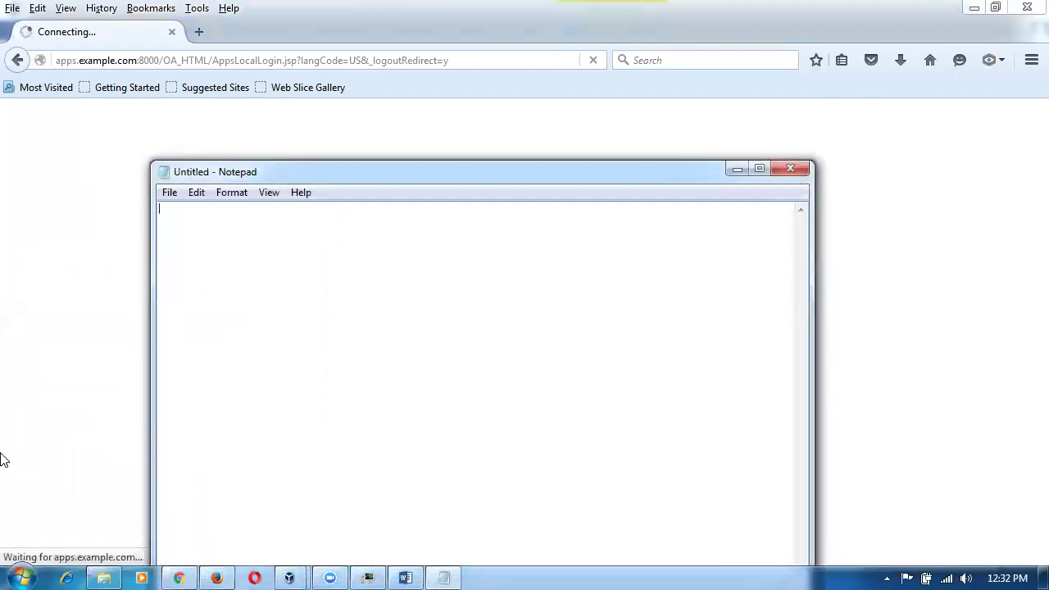
left_click(47, 406)
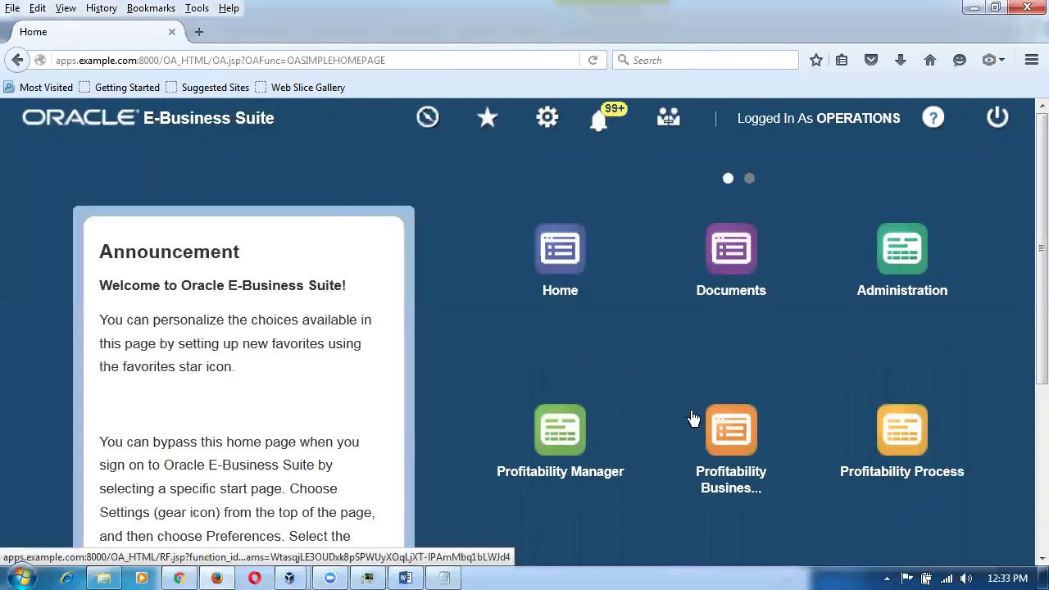
Launch Payables Invoices from the Home page, accept the Java security risk and run Oracle E-Business Suite.
scroll(836, 410, "down", 3)
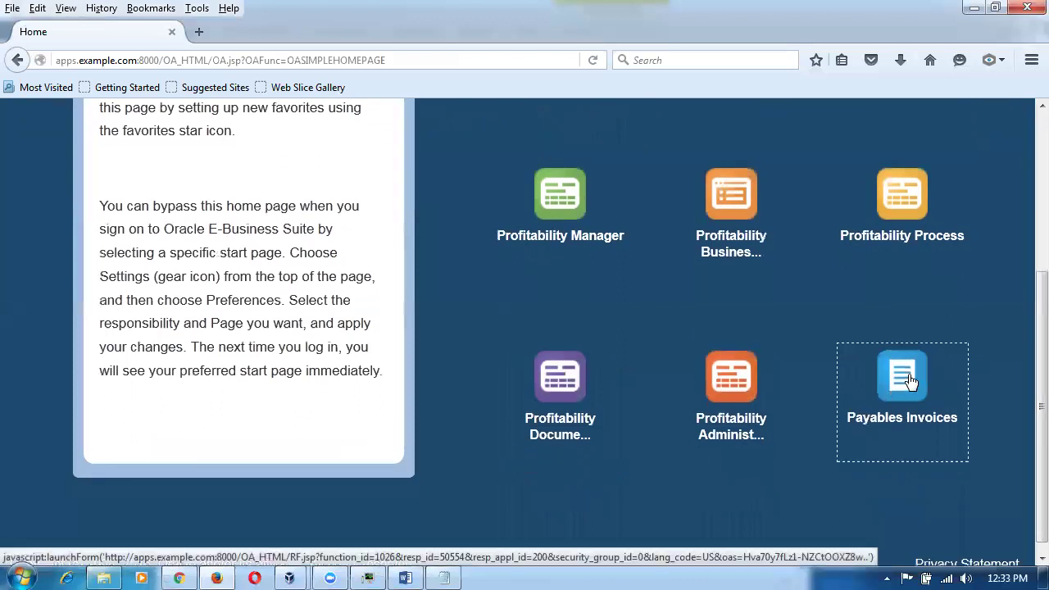
left_click(911, 382)
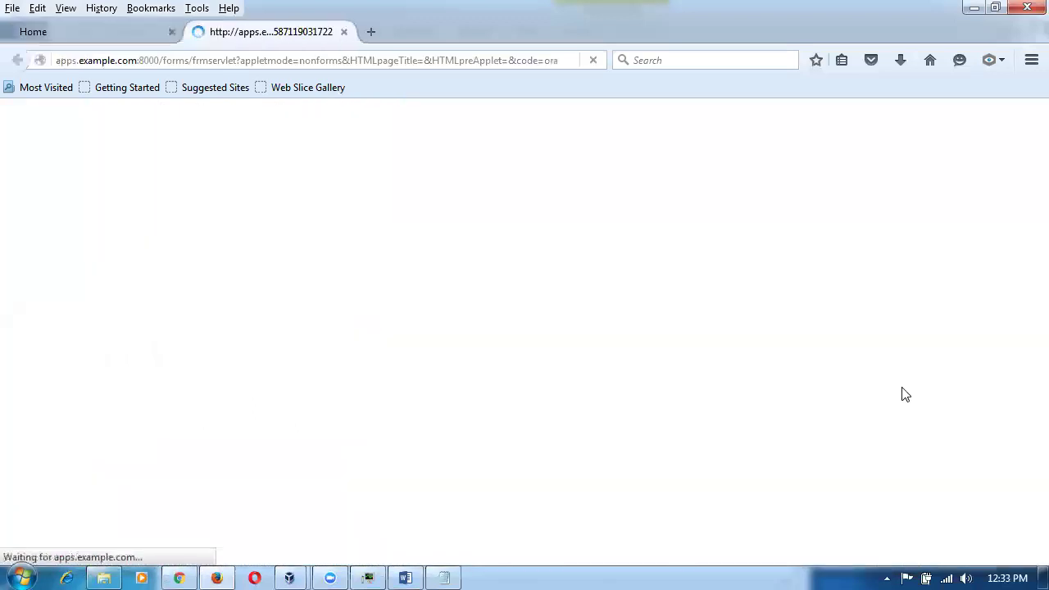
left_click(464, 374)
left_click(628, 370)
left_click(425, 371)
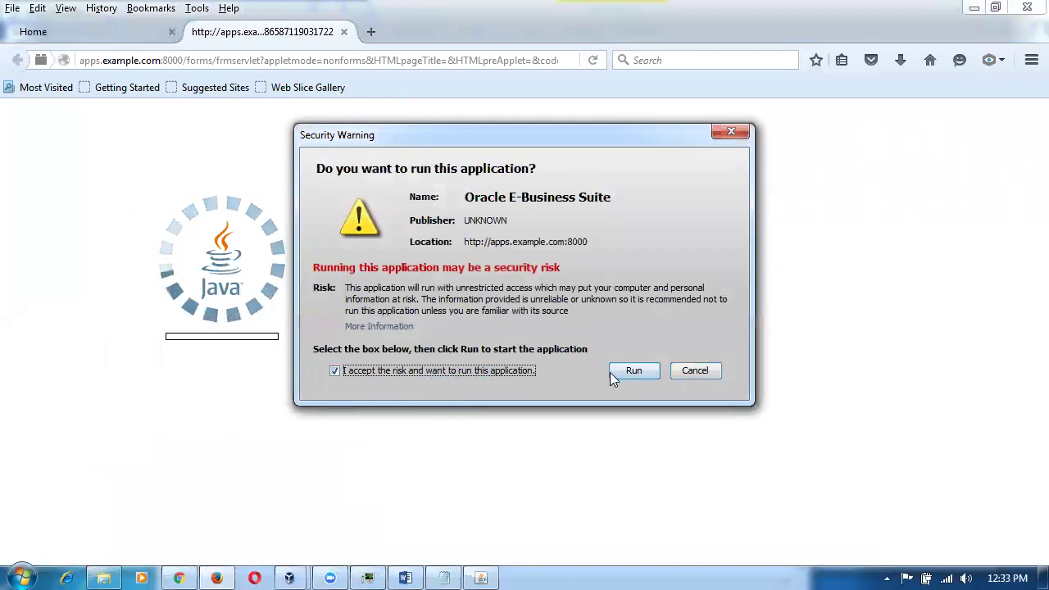
left_click(612, 372)
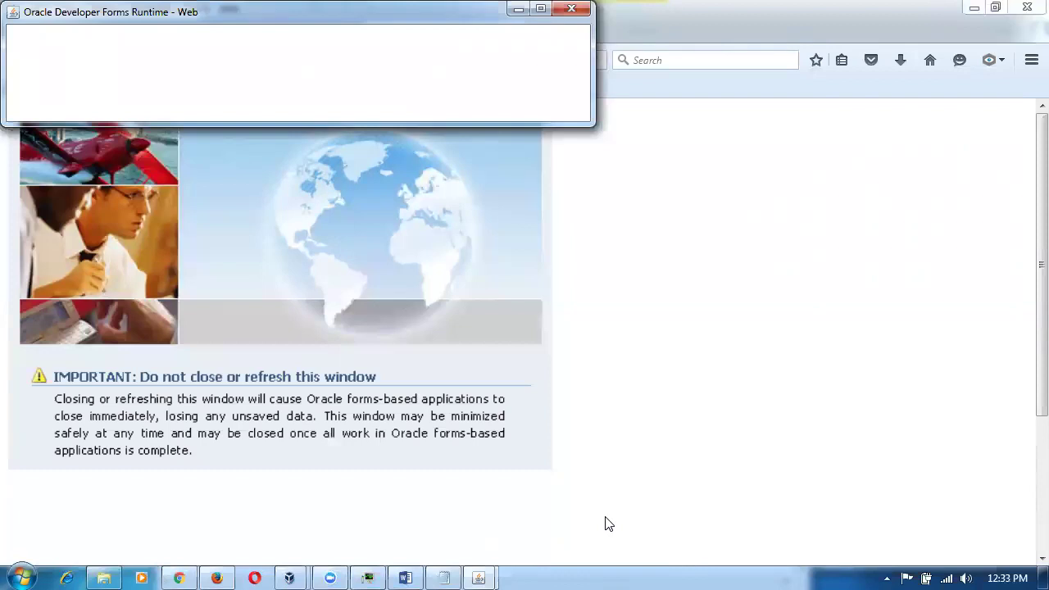
Bring up the Java Console and close it, and close the Invoice Workbench form.
left_click(475, 573)
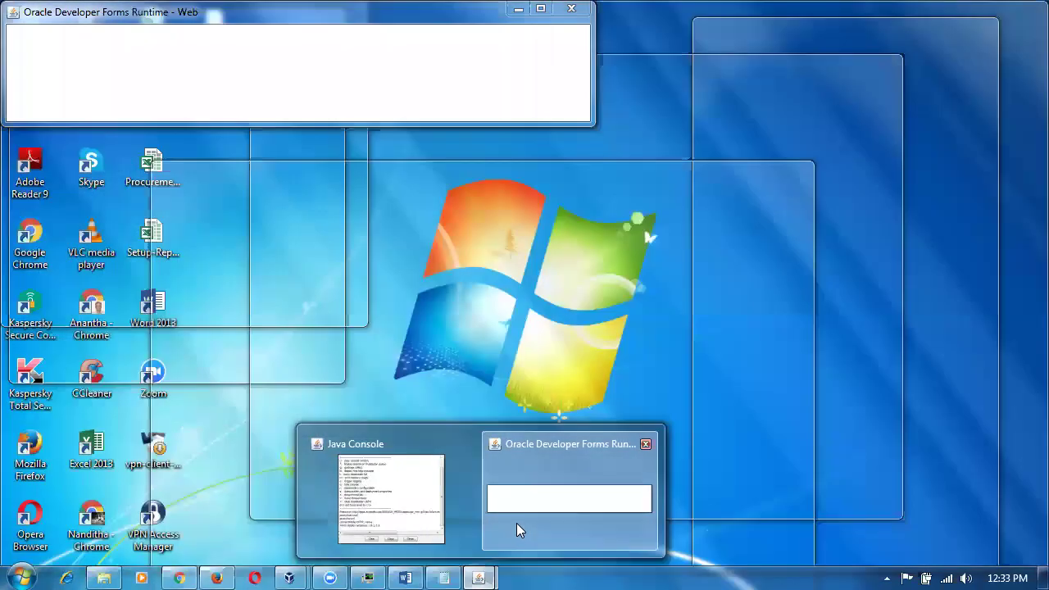
left_click(517, 529)
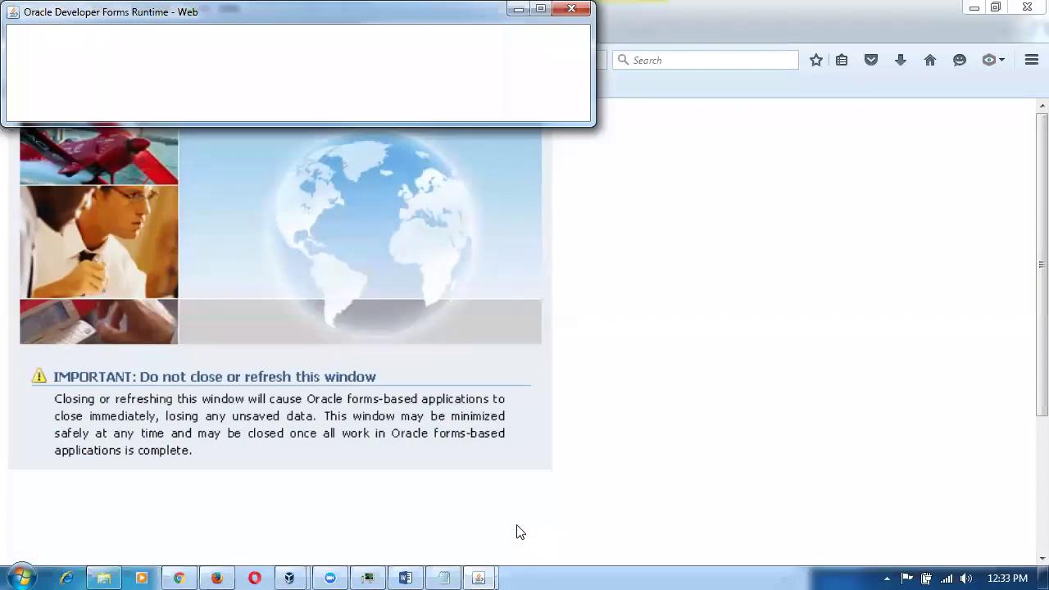
left_click(477, 574)
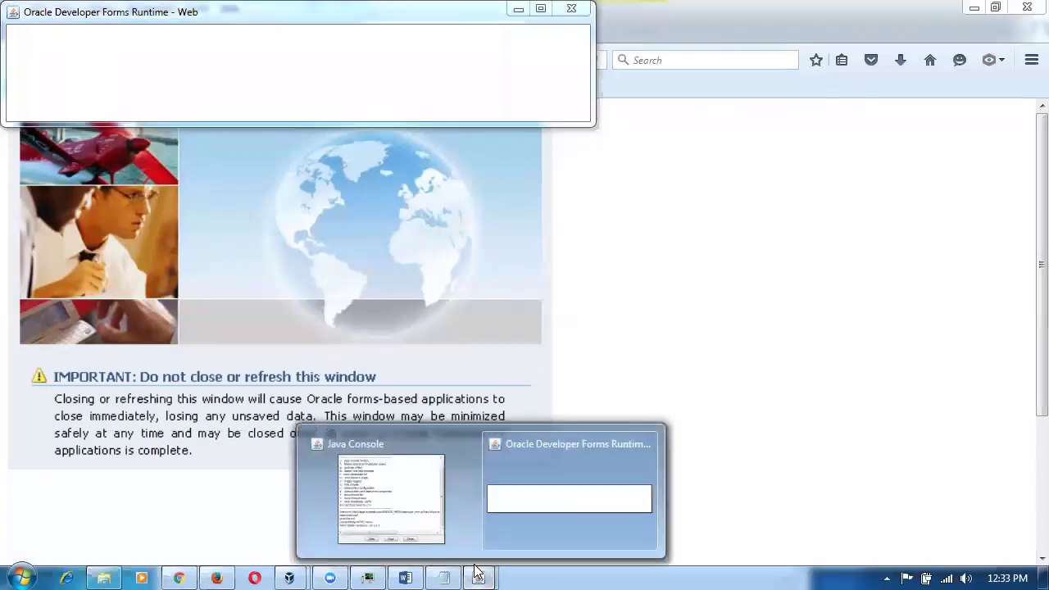
left_click(412, 527)
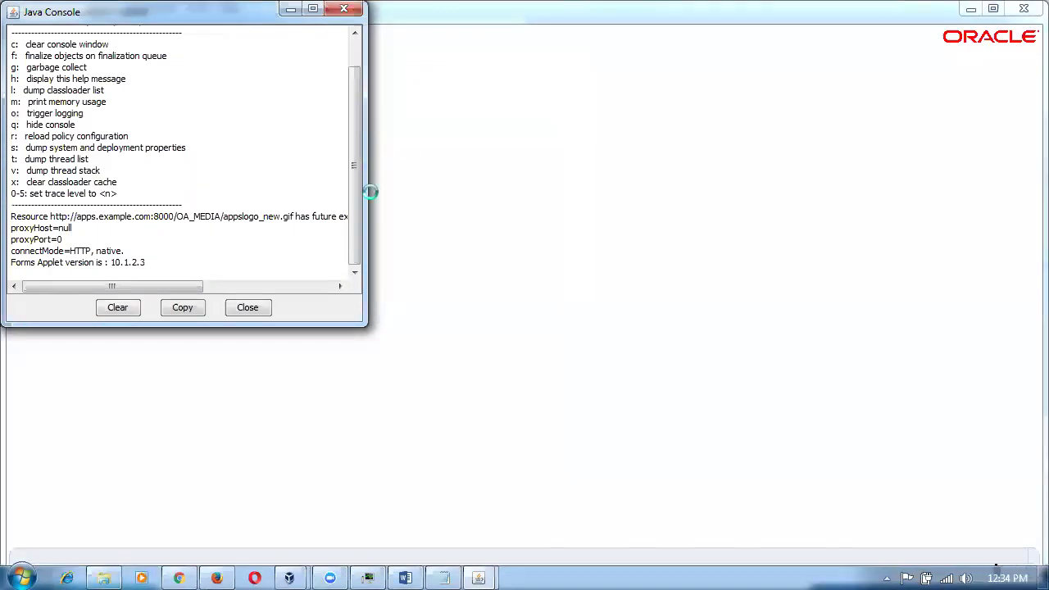
left_click(248, 307)
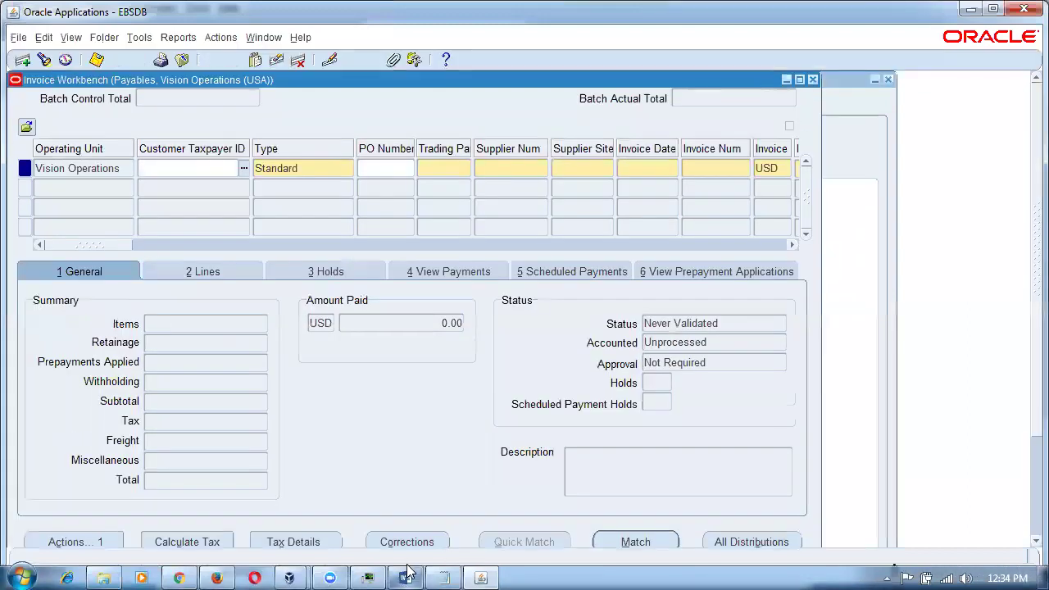
left_click(812, 79)
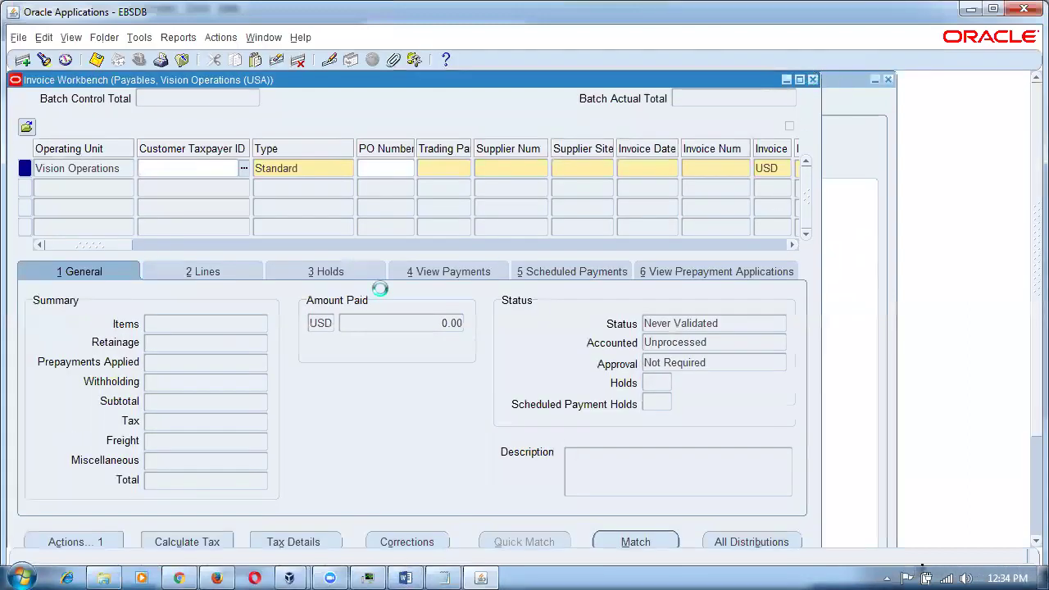
Switch the responsibility to Manufacturing, Vision Operations (USA).
left_click(363, 291)
key("alt+f")
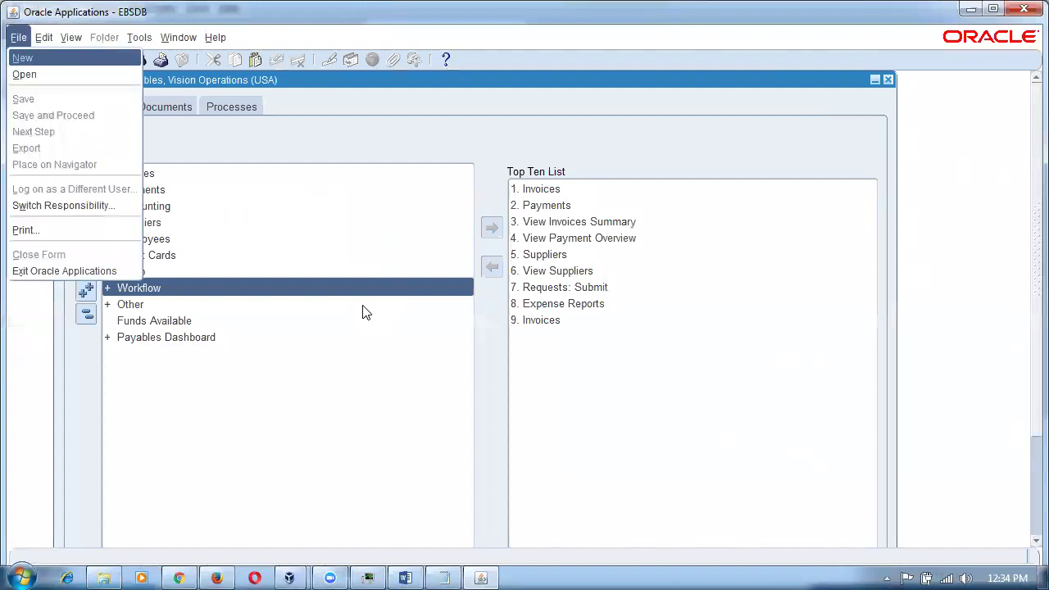
type("rma")
key("Down")
key("Down")
key("Down")
key("Down")
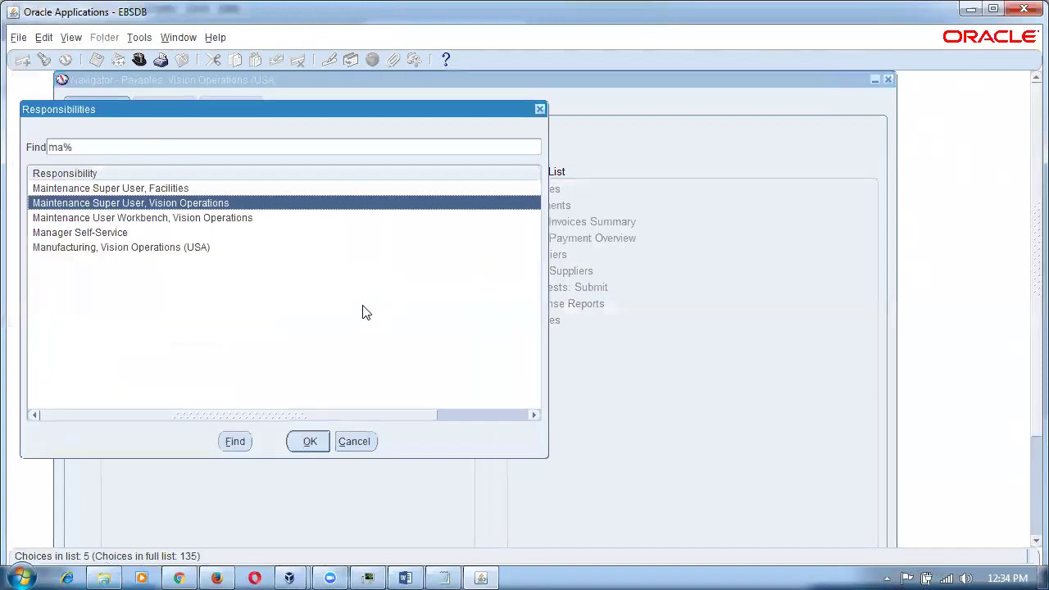
key("Return")
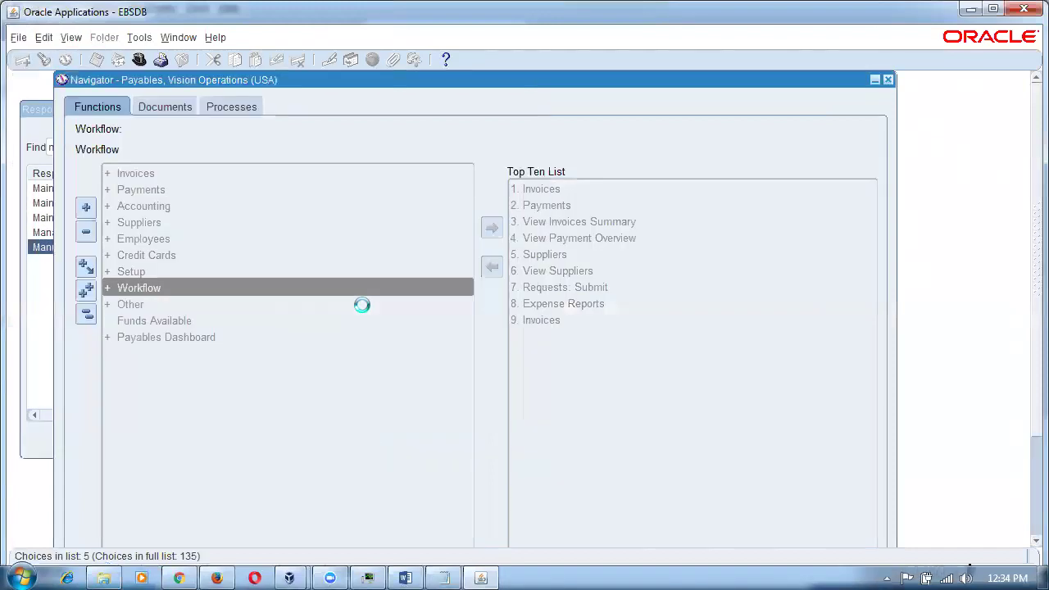
Open the Master Items form from the Inventory Items functions.
double_click(197, 175)
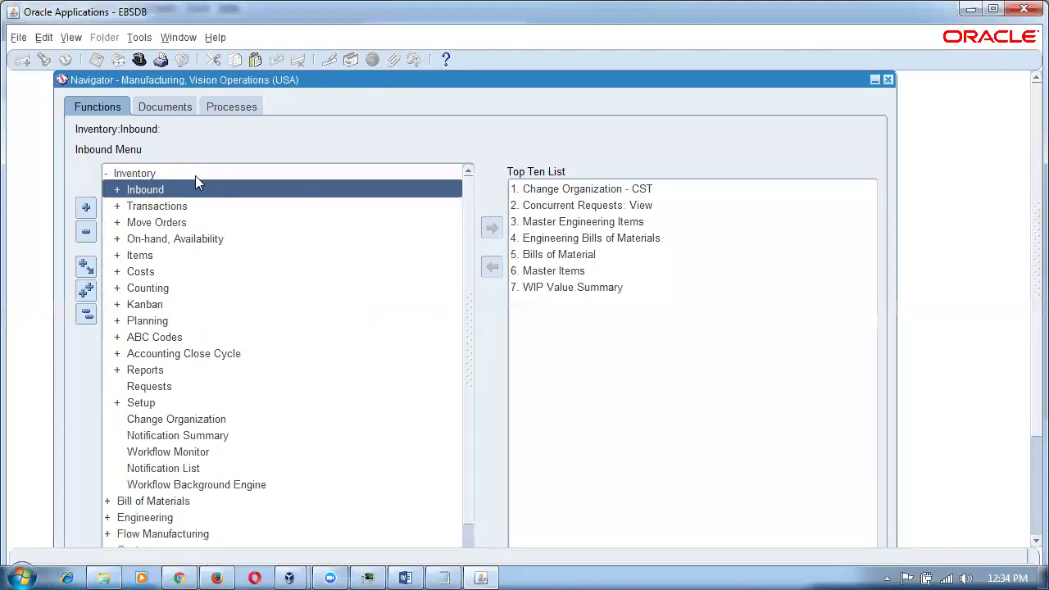
double_click(176, 255)
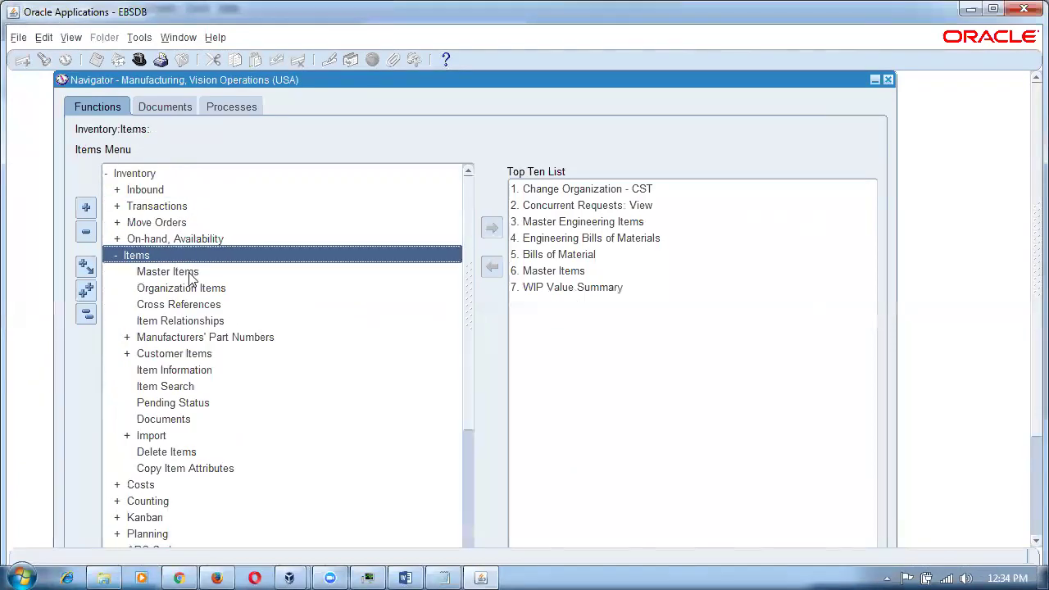
double_click(183, 272)
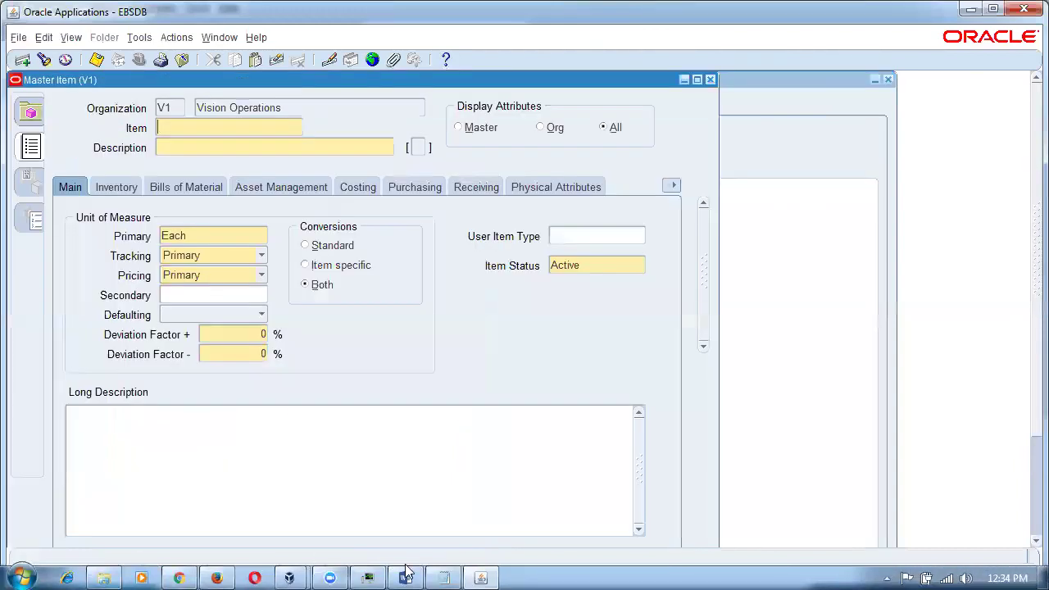
Copy the name xx_PC_Cabinet from the Word guide into the Item field of the new master item.
left_click(405, 578)
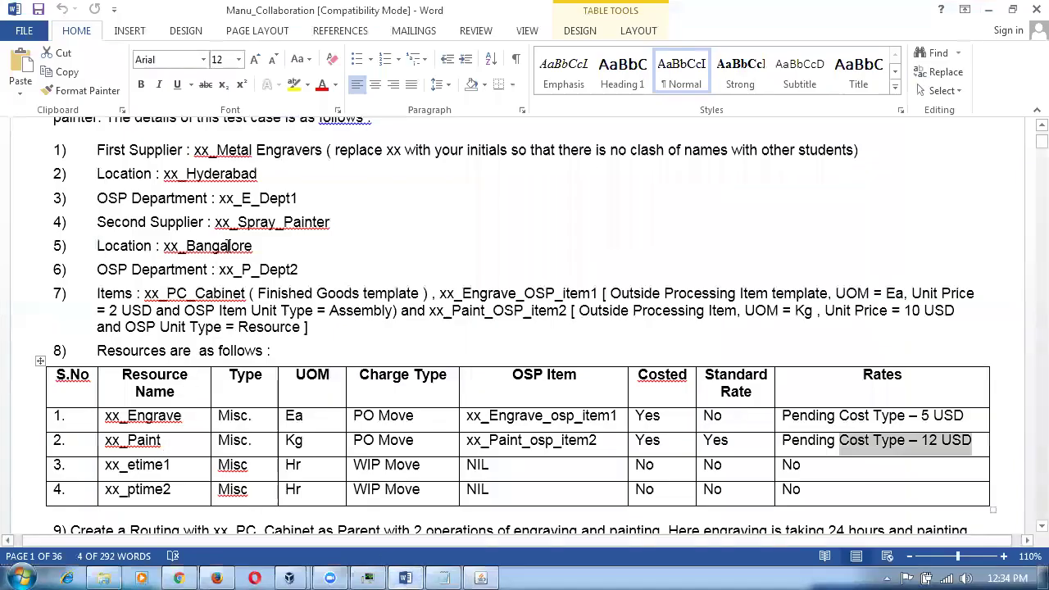
left_click_drag(146, 295, 212, 302)
key("ctrl+c")
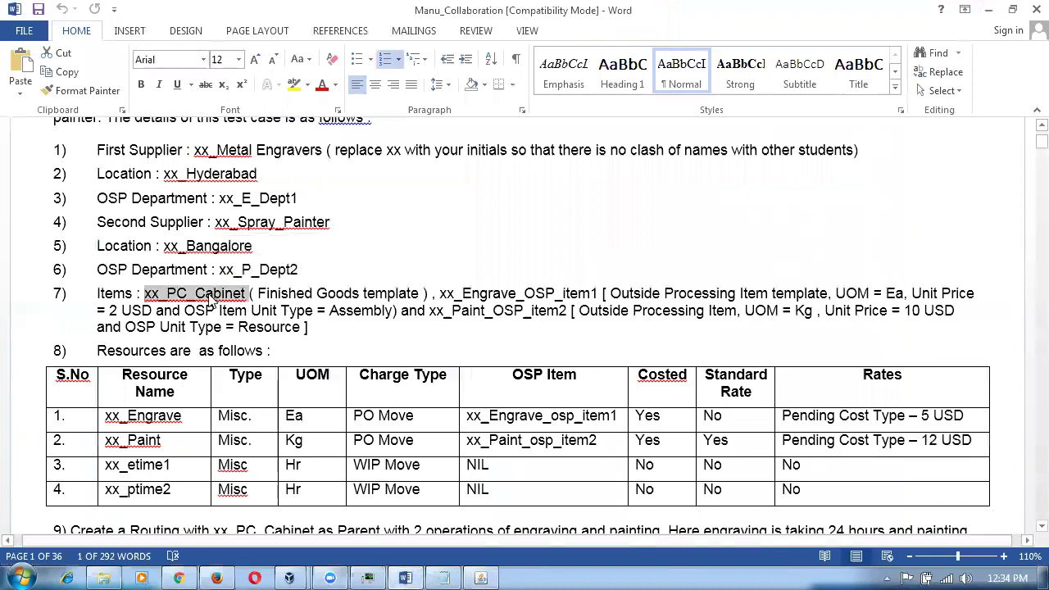
key("alt+Tab")
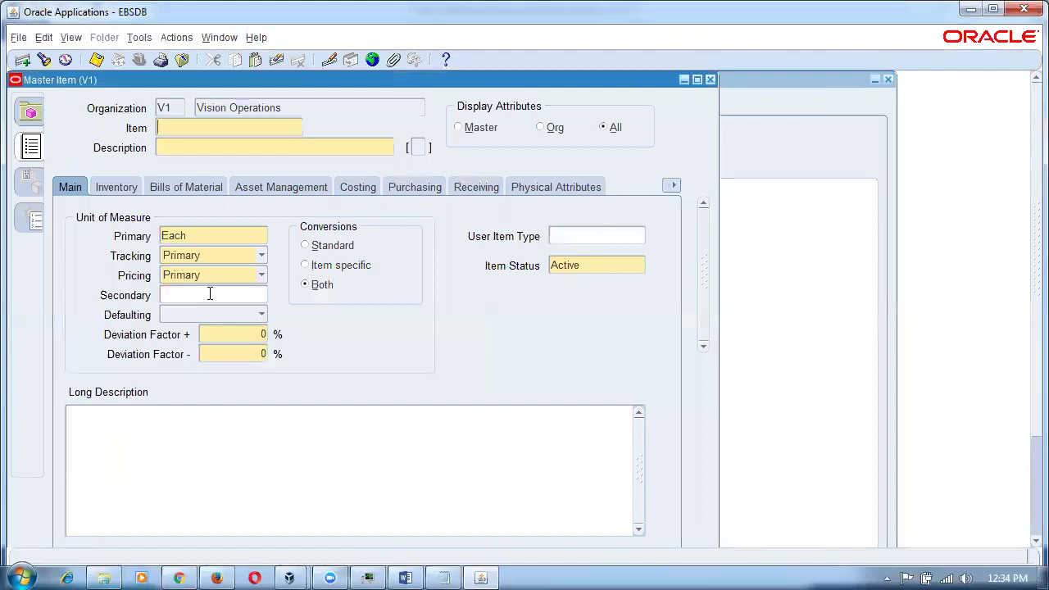
key("ctrl+v")
Replace the xx prefix so the item is named 44_PC_Cabinet, and enter the description PC Cabinet.
left_click(167, 129)
key("BackSpace")
key("BackSpace")
type("44")
left_click(166, 151)
type("PC Ca")
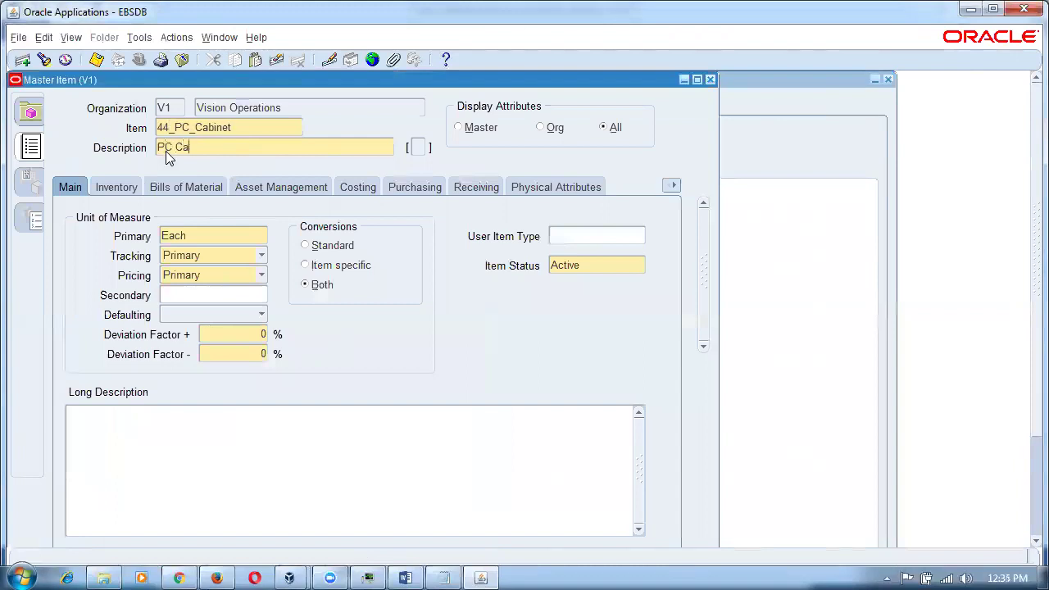
type("binet")
key("alt+t")
type("y")
type("@")
type("fin")
key("Tab")
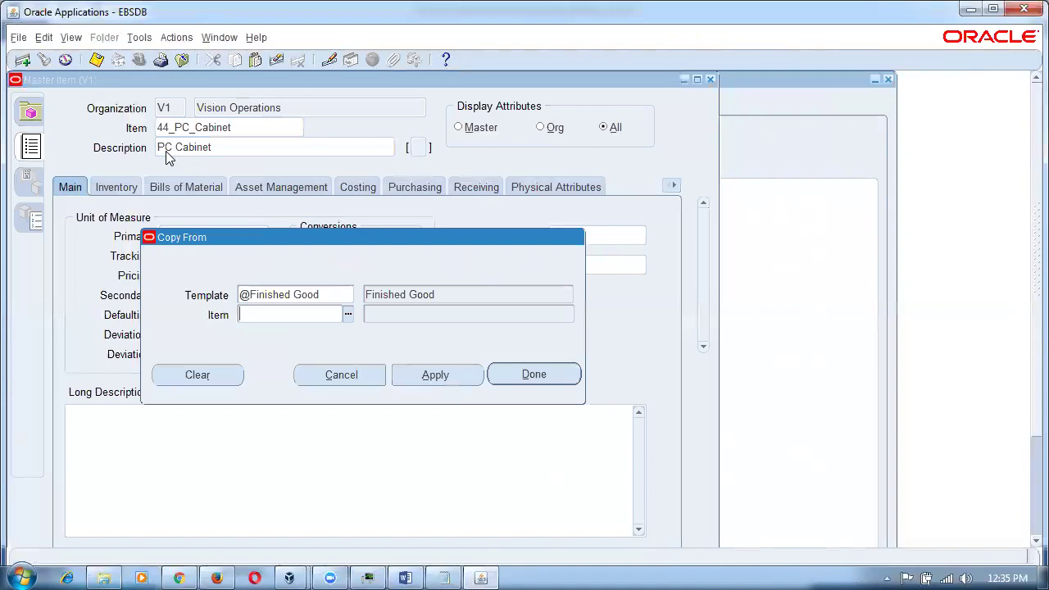
key("alt+Tab")
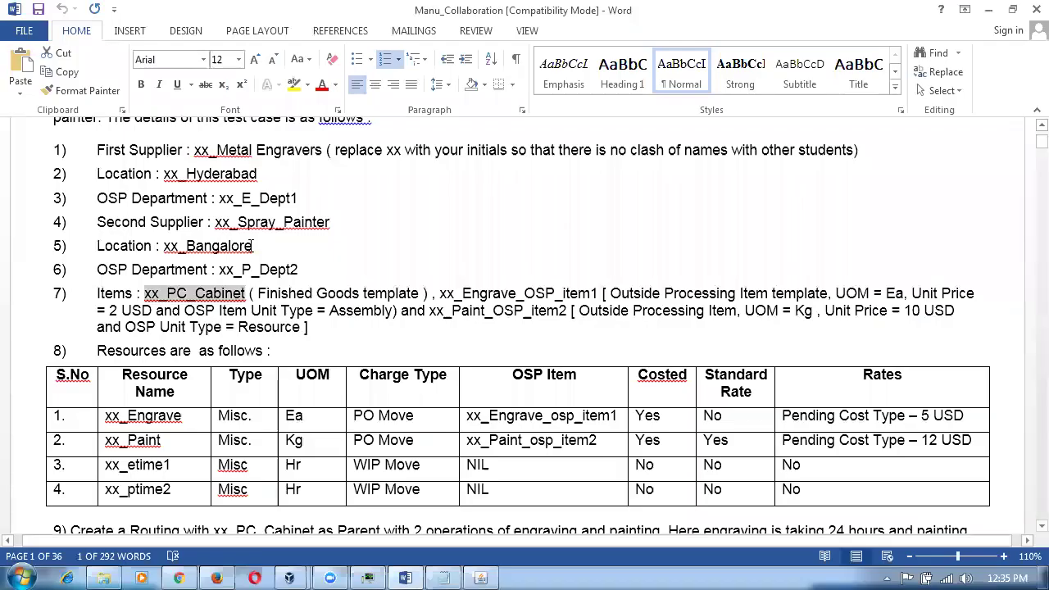
left_click_drag(260, 295, 362, 297)
key("alt+Tab")
left_click(525, 374)
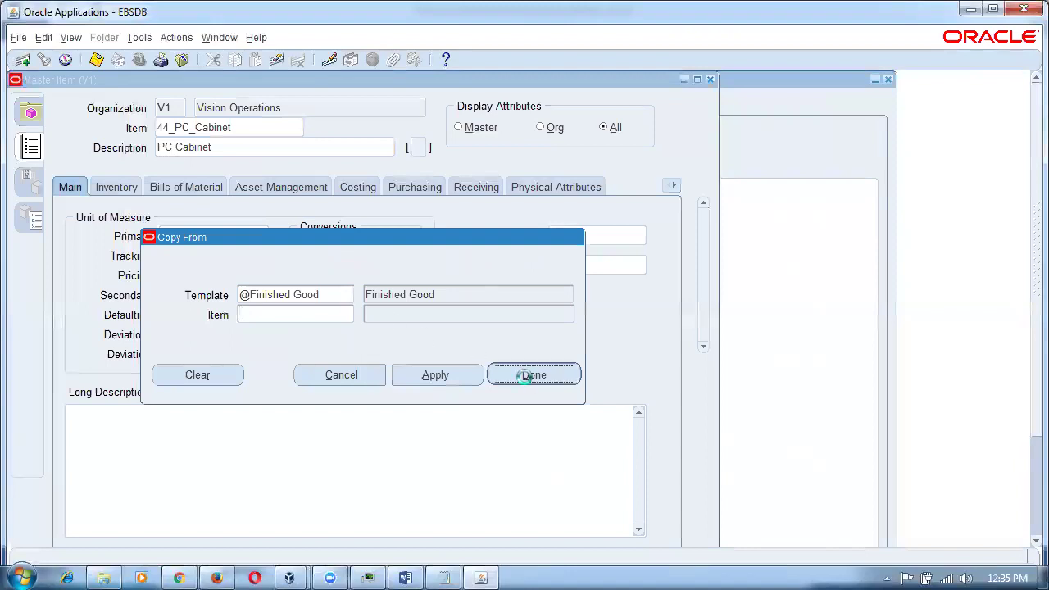
key("alt+Tab")
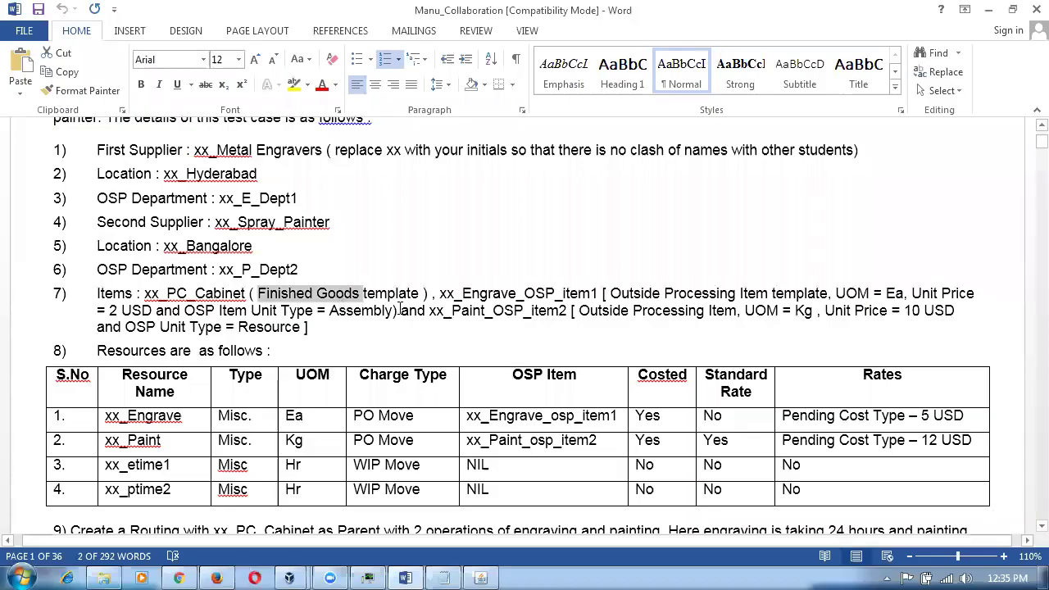
key("alt+Tab")
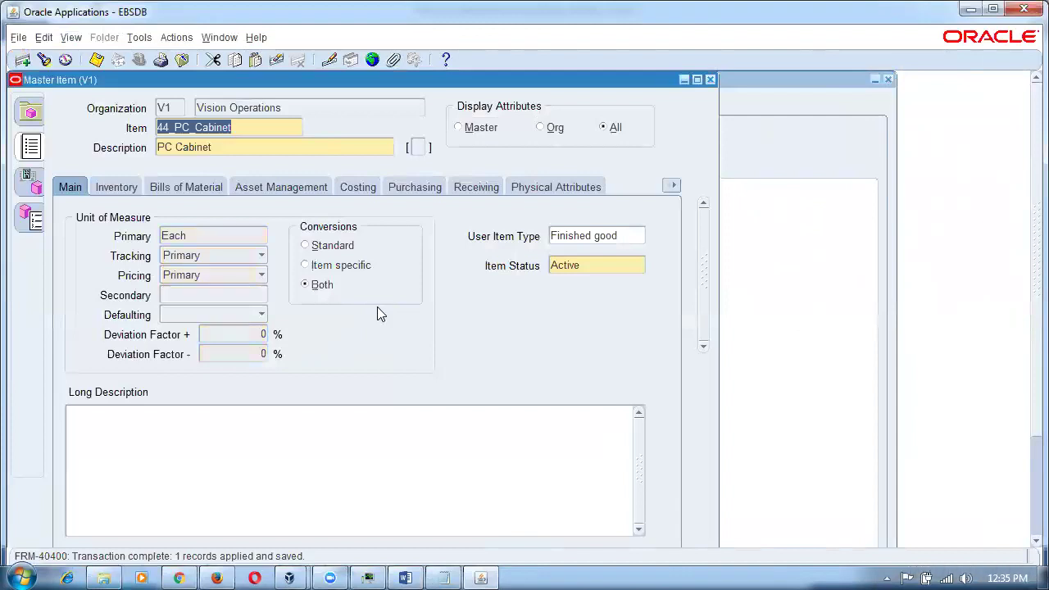
Assign 44_PC_Cabinet to organization M1 Seattle Manufacturing, save, and return to the master item attributes.
key("alt+t")
key("o")
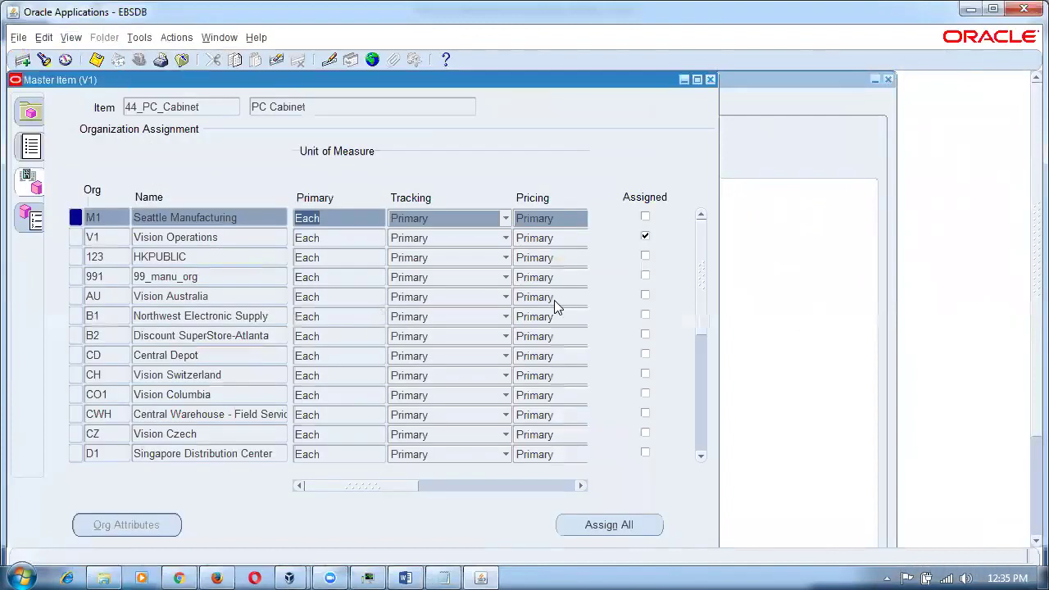
left_click(646, 217)
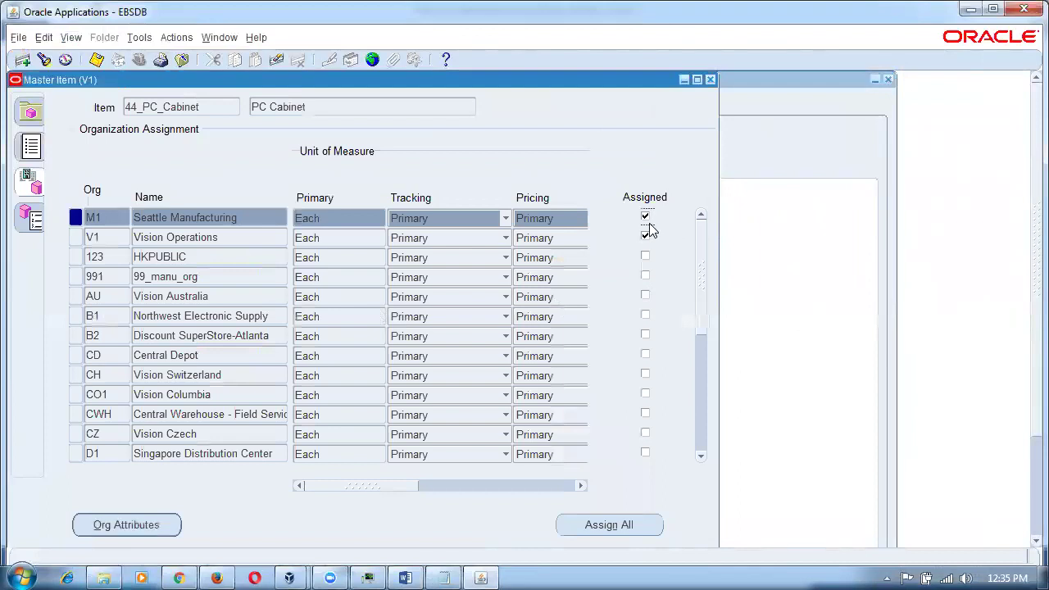
key("ctrl+s")
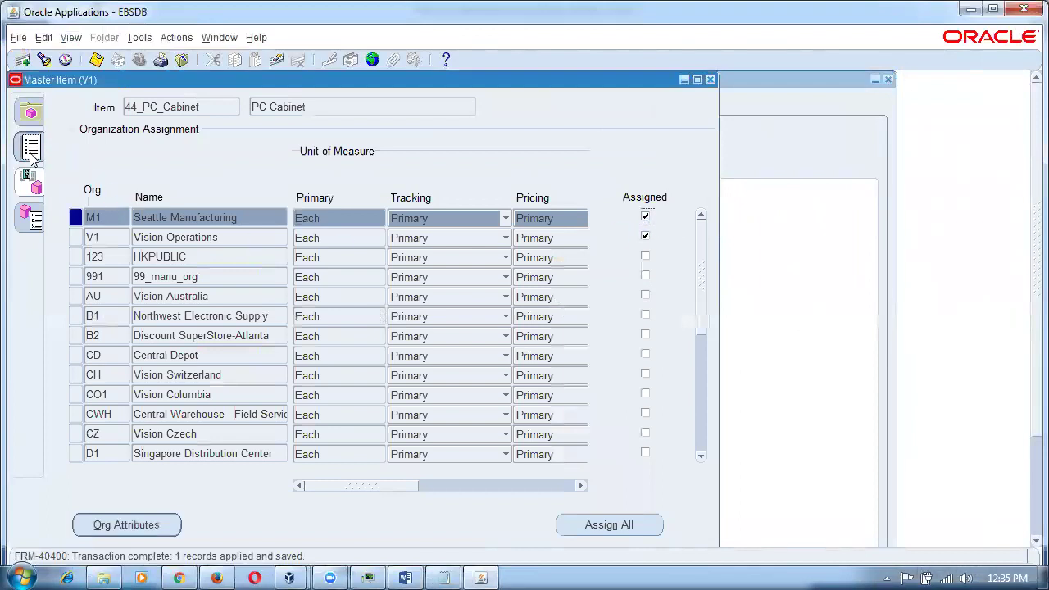
left_click(31, 146)
Copy the name xx_Engrave_OSP_item1 from the Word guide into the Item field of a new master item record.
key("alt+Tab")
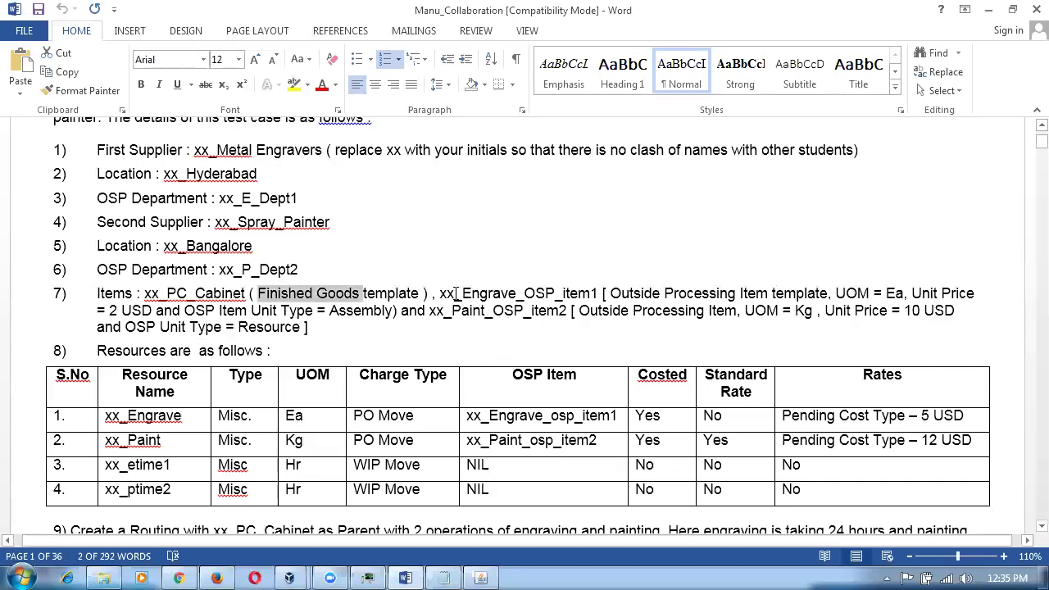
left_click_drag(440, 297, 574, 300)
key("shift+Left")
key("ctrl+c")
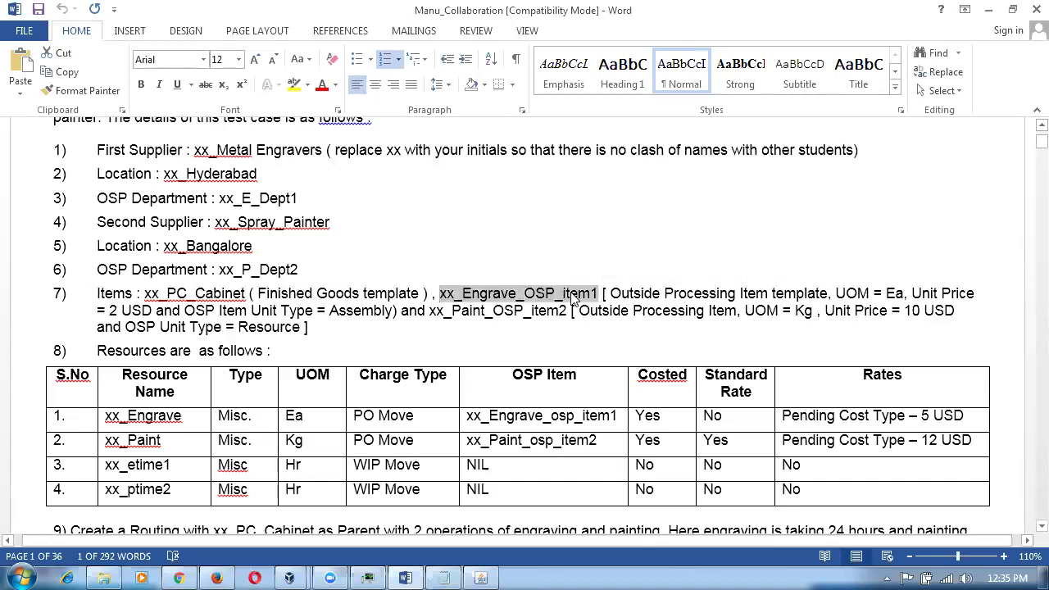
key("alt+Tab")
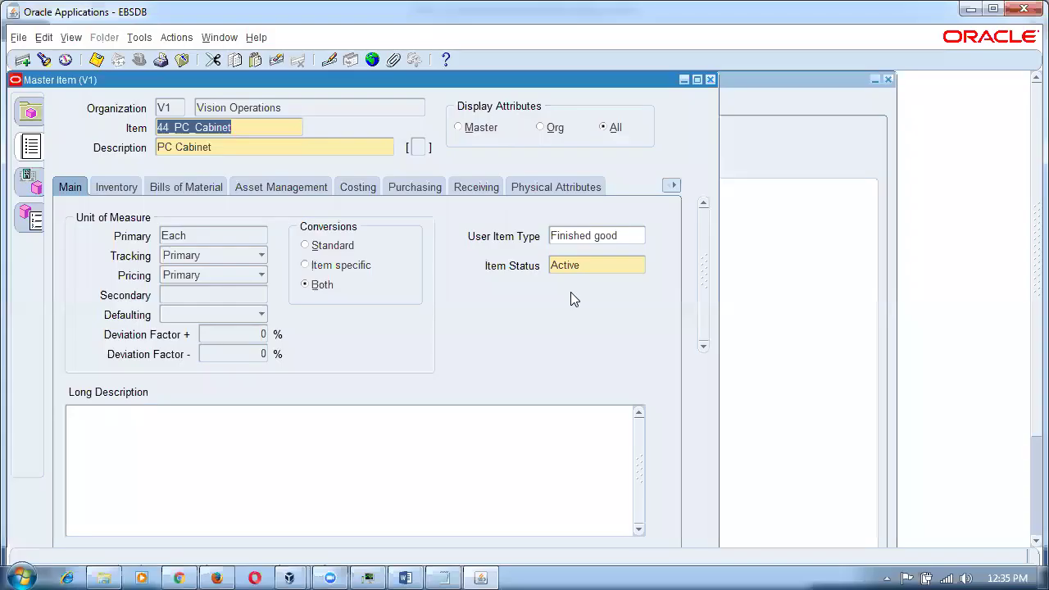
key("ctrl+Down")
key("ctrl+v")
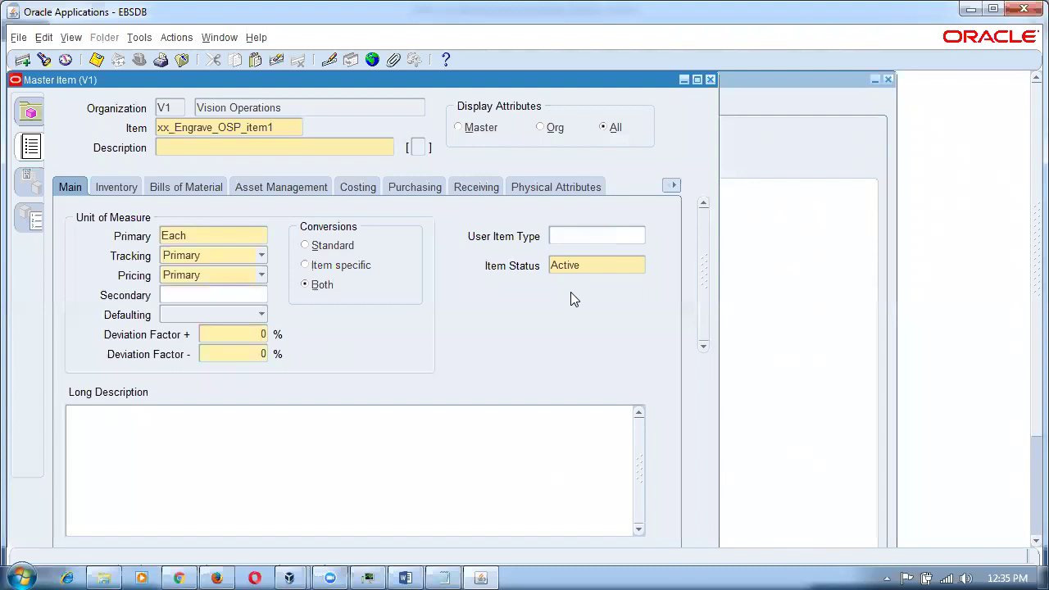
type("engrave osp item")
key("alt+t")
type("f")
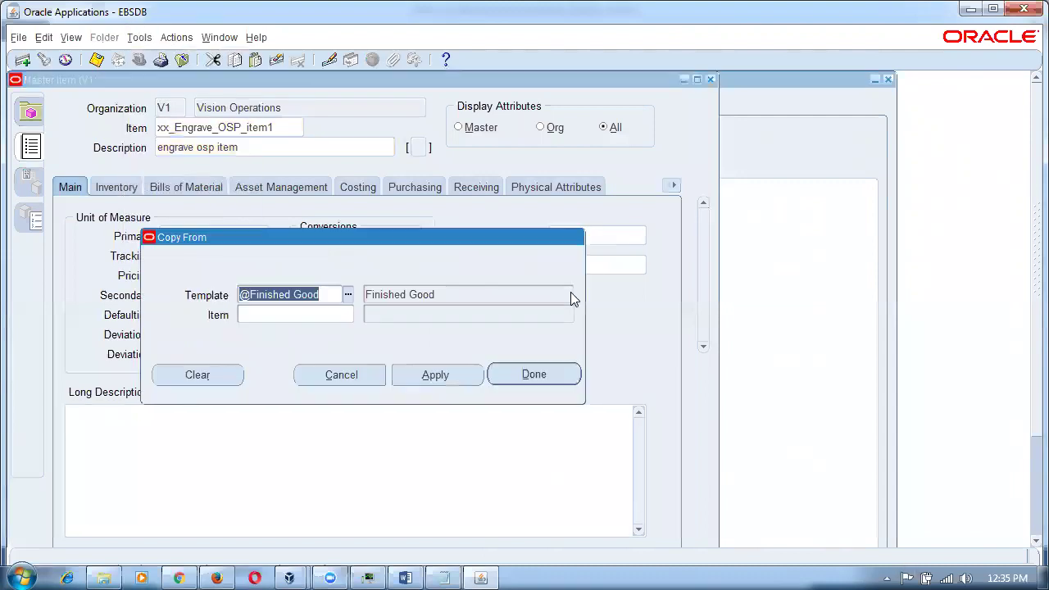
type("@Out")
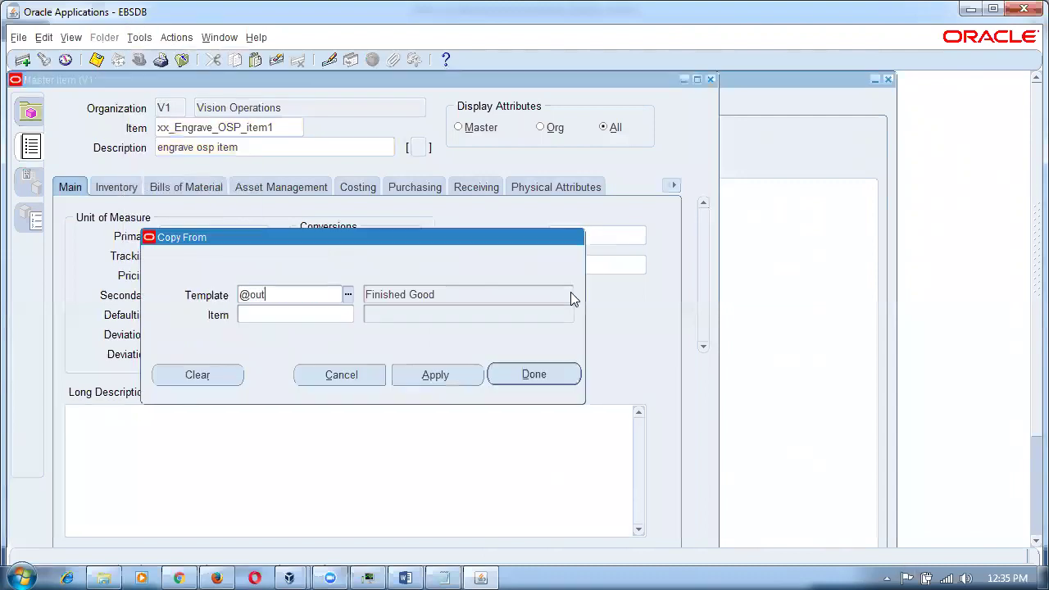
key("Tab")
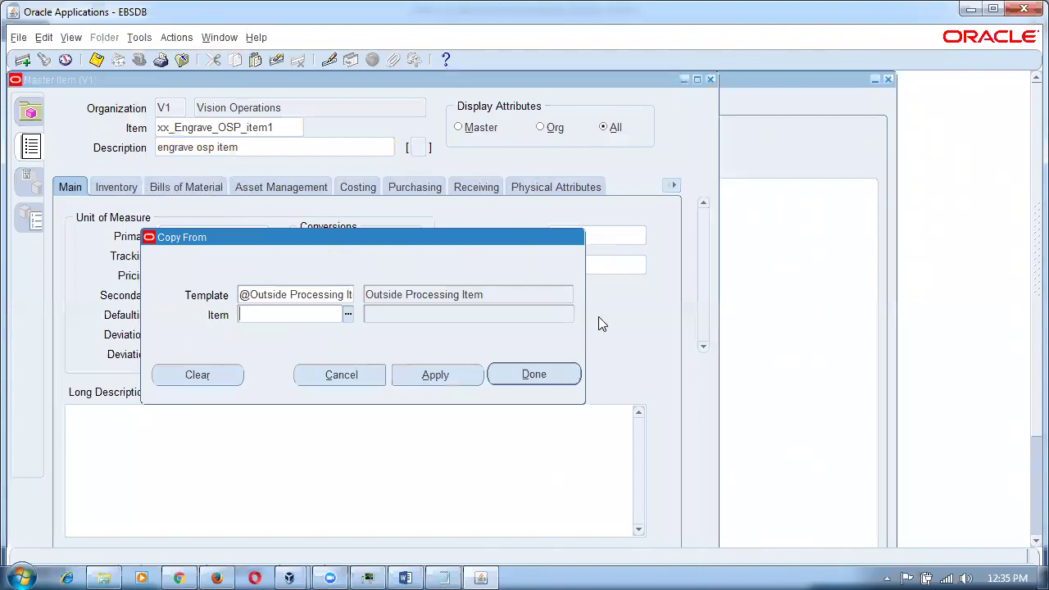
left_click(541, 377)
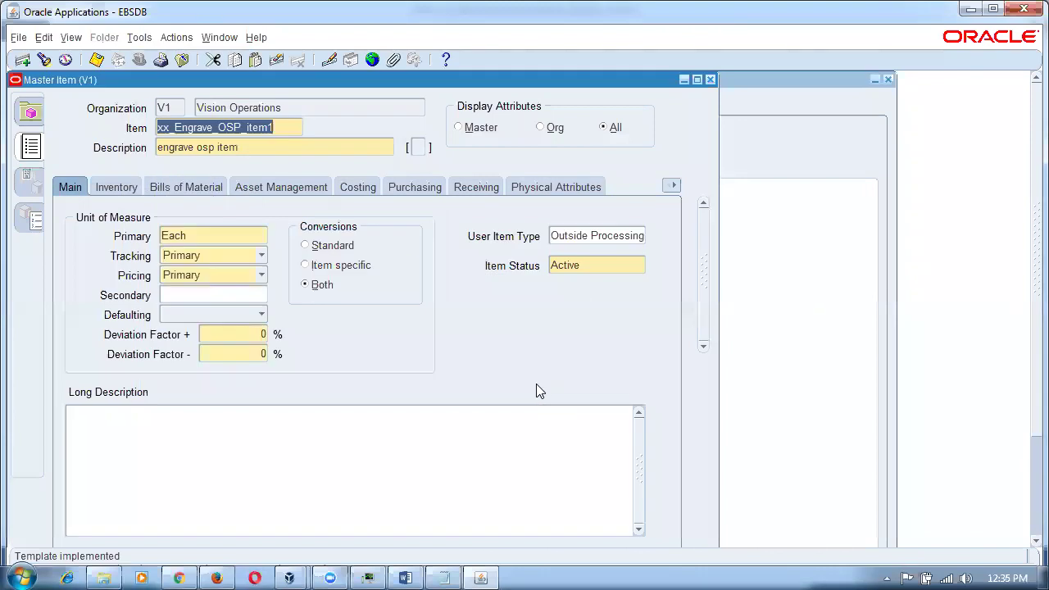
Check the engraving item's unit of measure, unit price and OSP unit type in the Word guide.
key("alt+Tab")
left_click_drag(826, 293, 904, 294)
key("alt+Tab")
key("alt+Tab")
left_click_drag(98, 310, 120, 311)
left_click_drag(228, 313, 390, 312)
key("alt+Tab")
Set the engraving item's outside processing unit type to Assembly and its list price to 2, and save.
left_click(473, 193)
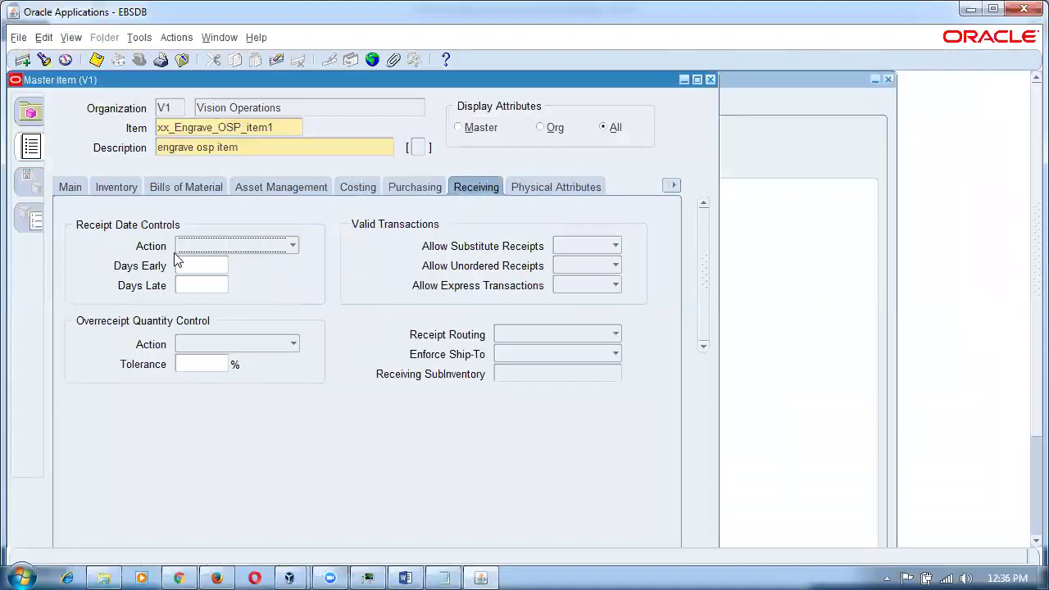
left_click(404, 189)
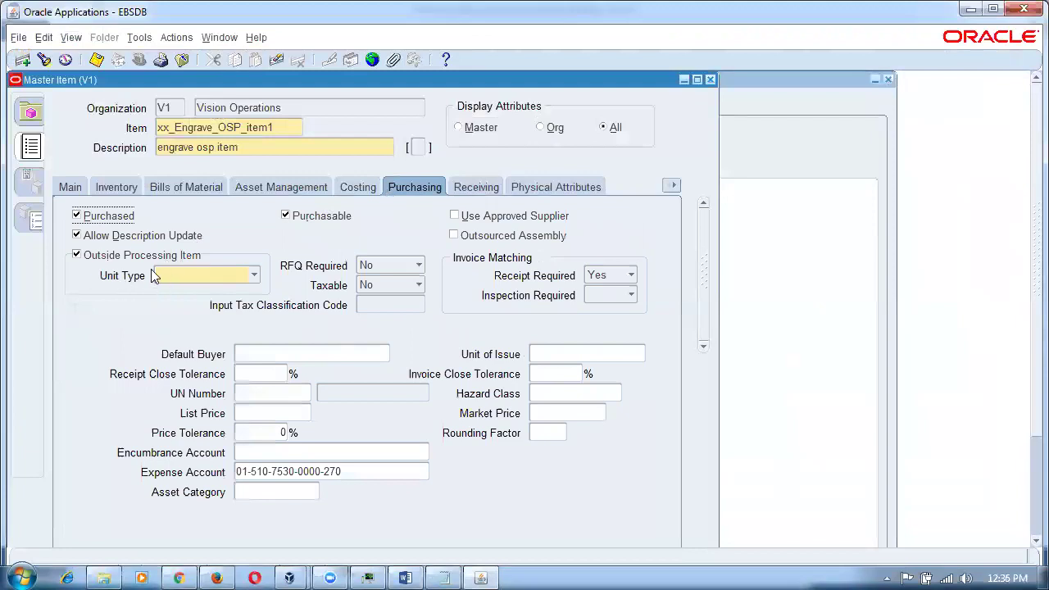
left_click(177, 277)
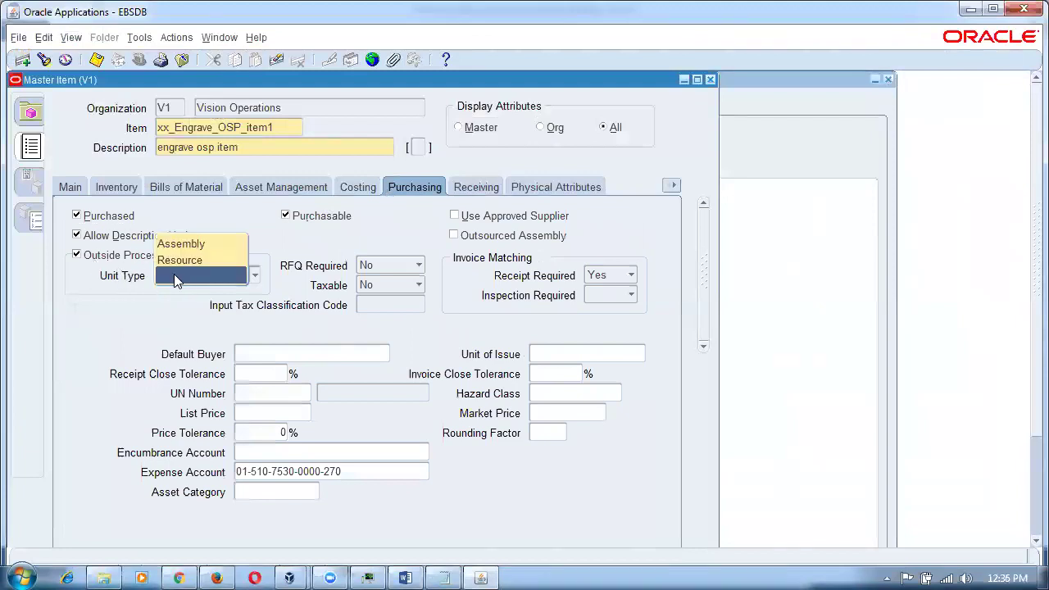
left_click(182, 243)
left_click(259, 419)
type("2")
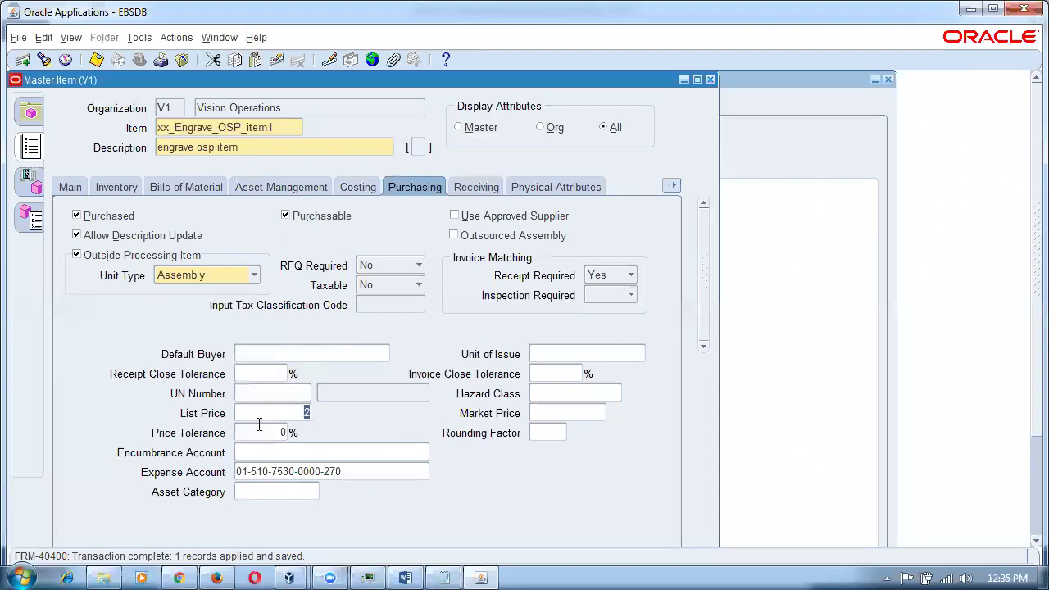
key("alt+Tab")
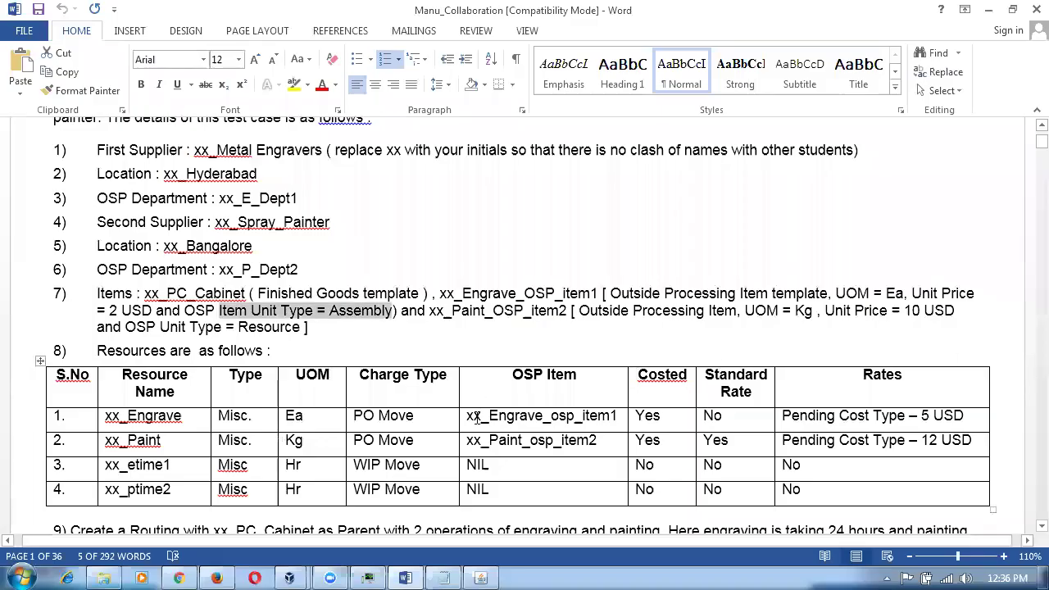
key("alt+Tab")
Assign xx_Engrave_OSP_item1 to organization M1 Seattle Manufacturing, save, and start a blank master item record.
key("alt+t")
key("o")
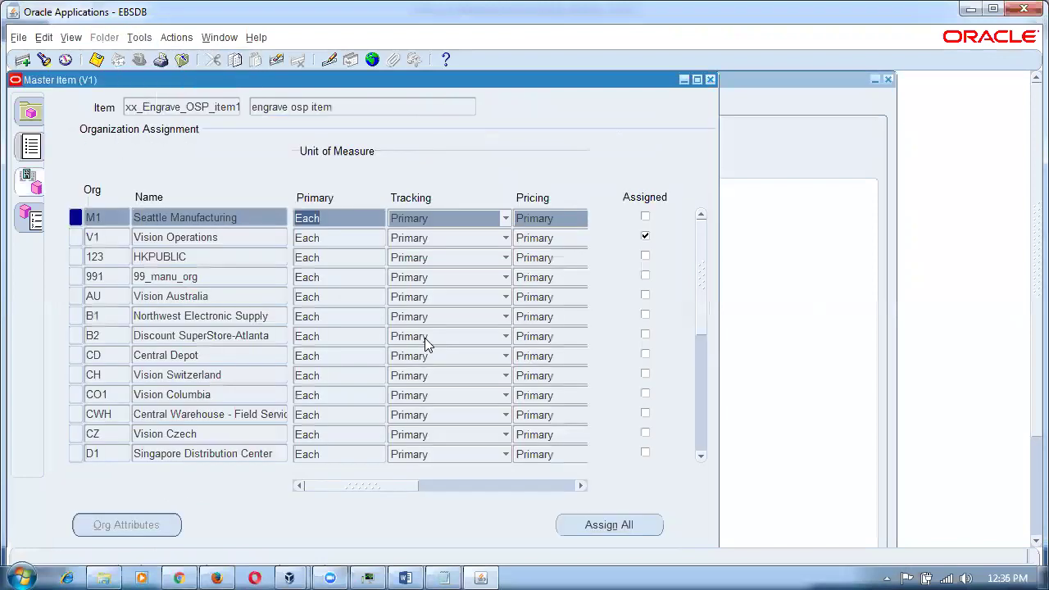
left_click(645, 217)
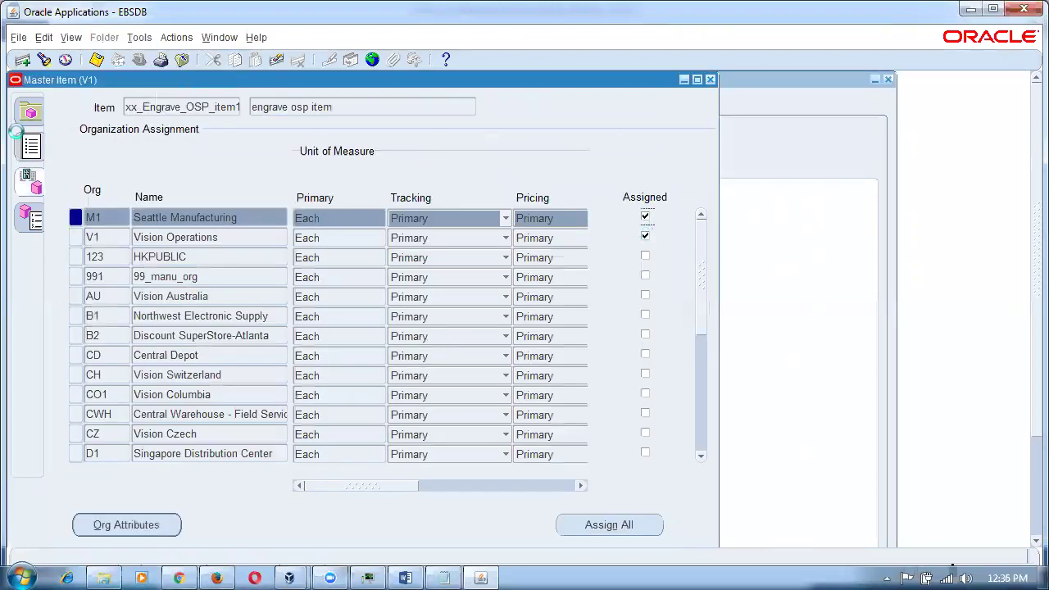
key("ctrl+s")
left_click(31, 146)
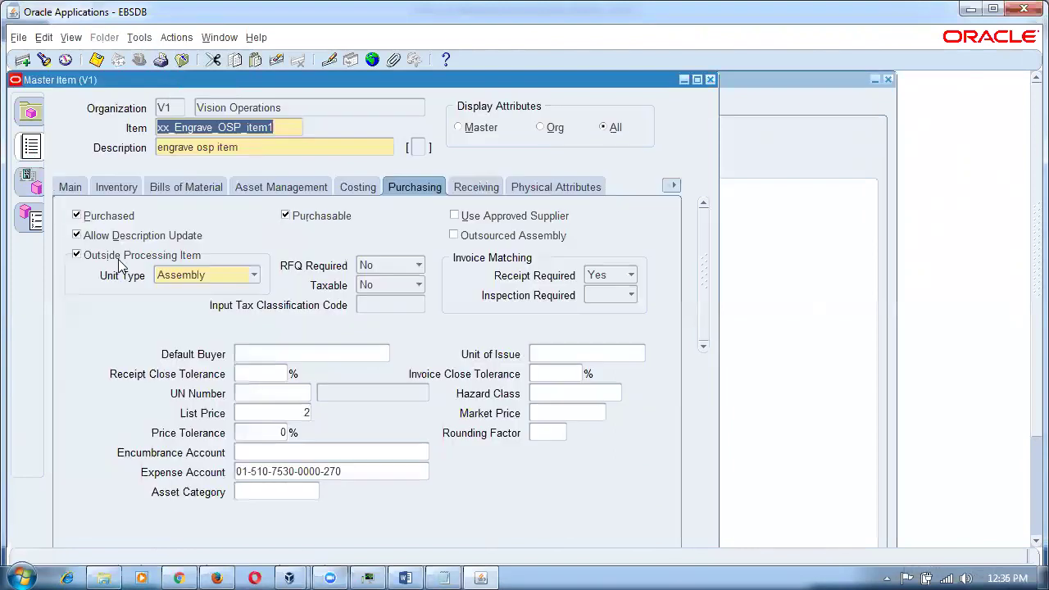
key("F6")
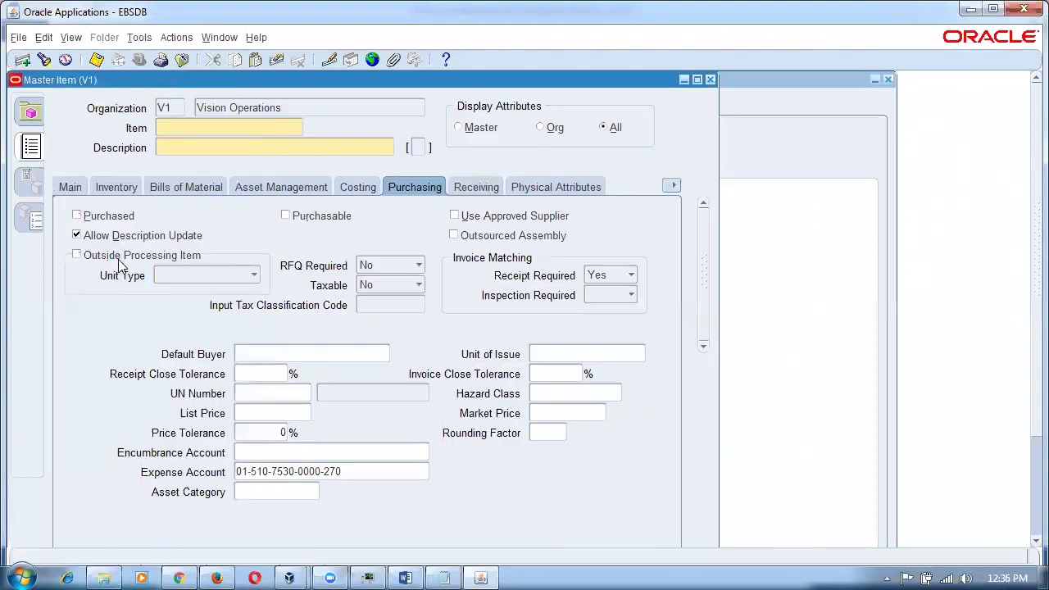
Copy the item name xx_Paint_OSP_item2 from the Word guide into the blank master item record.
key("alt+Tab")
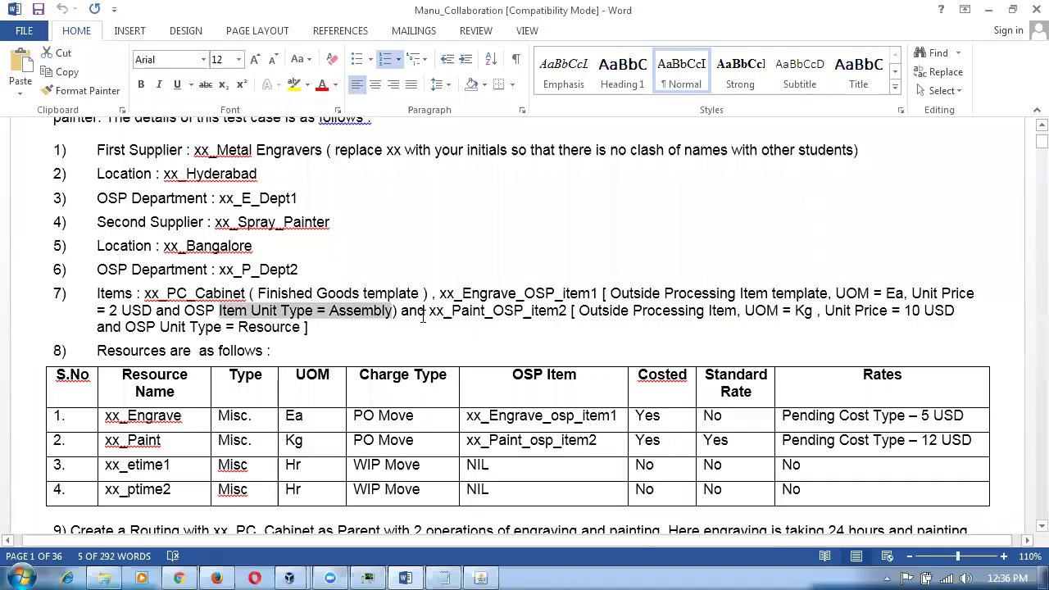
left_click_drag(430, 314, 569, 314)
key("ctrl+c")
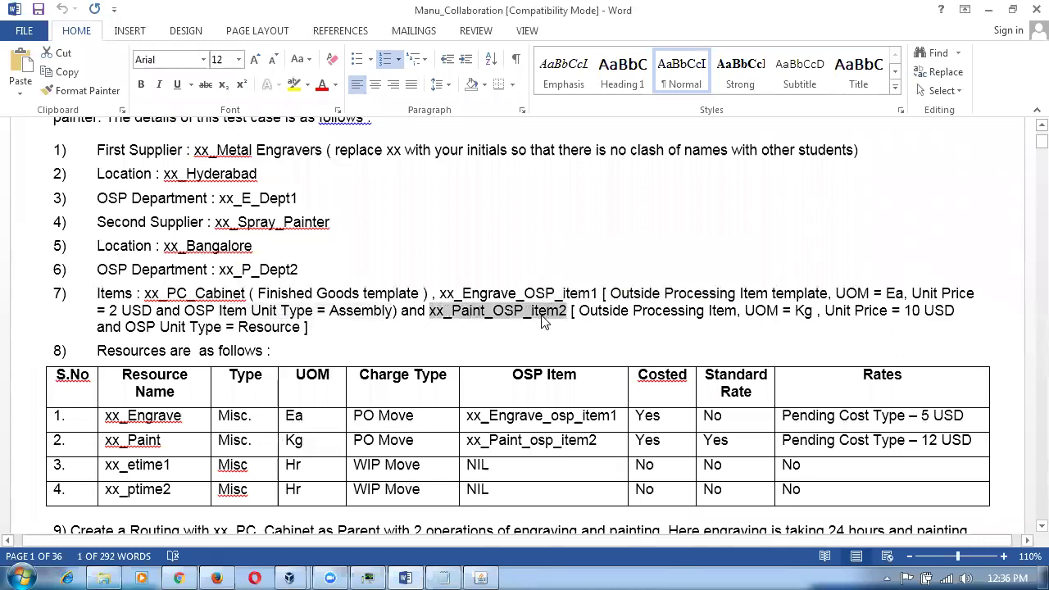
key("alt+Tab")
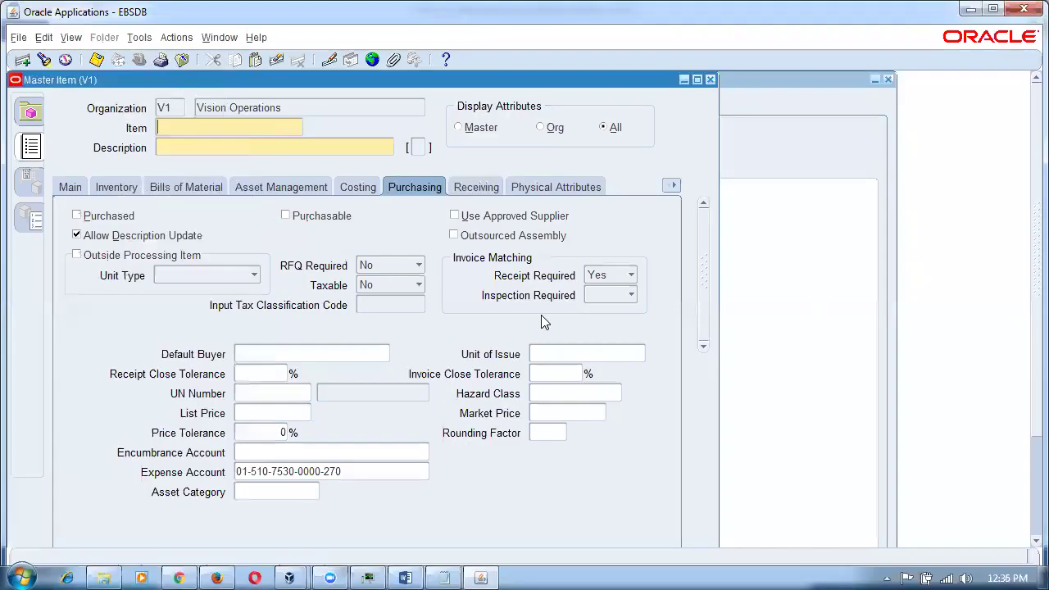
key("ctrl+v")
Describe the item as painting and apply the Outside Processing Item template.
left_click(268, 148)
type("pai")
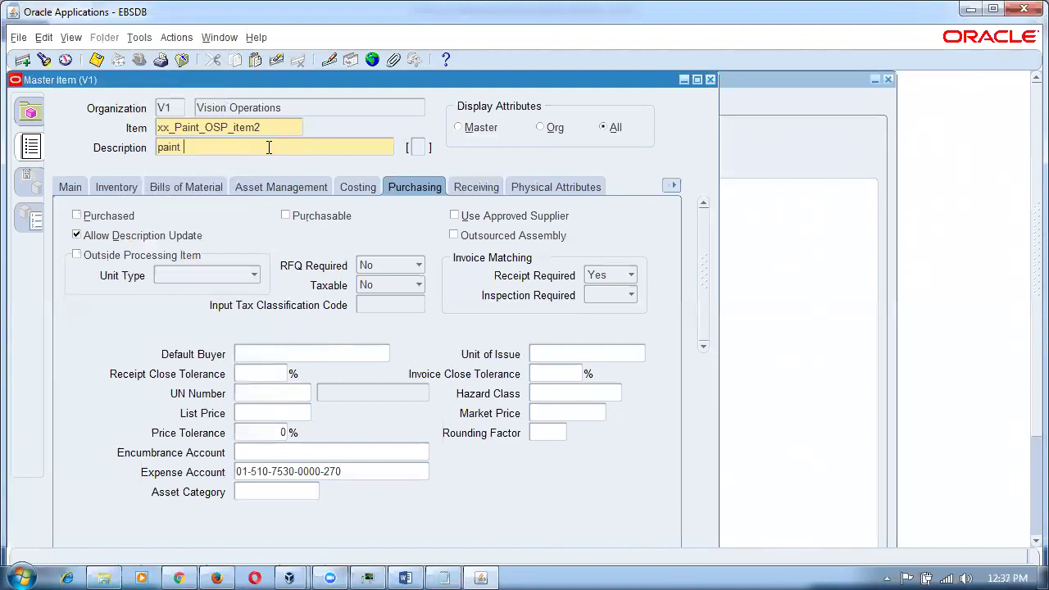
key("alt+t")
key("c")
key("Return")
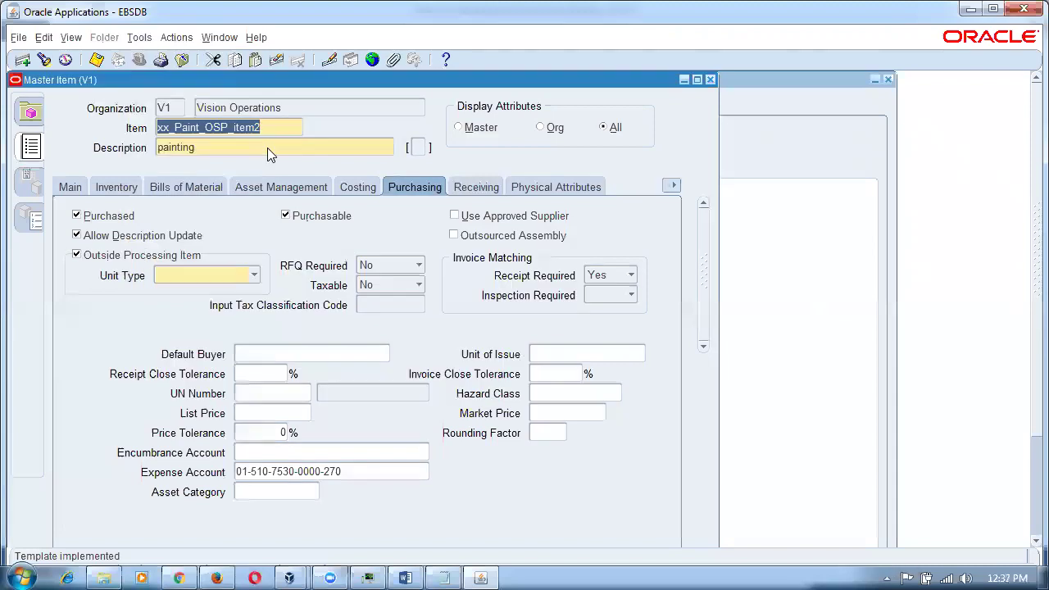
Set the painting item's outside processing unit type to Resource and, after checking the Word guide, its list price to 10.
left_click(181, 277)
left_click(175, 262)
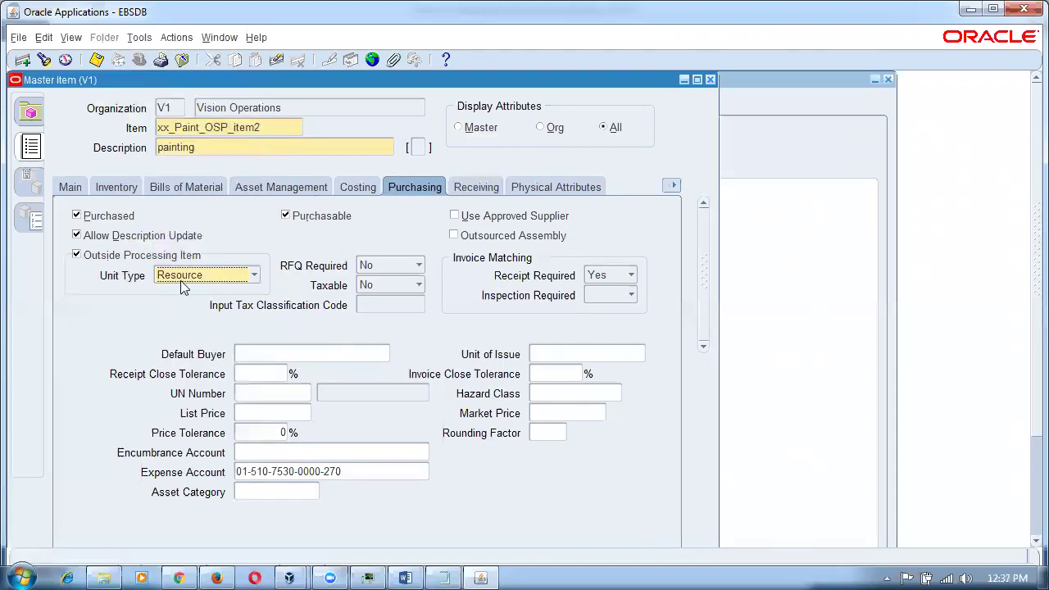
key("alt+Tab")
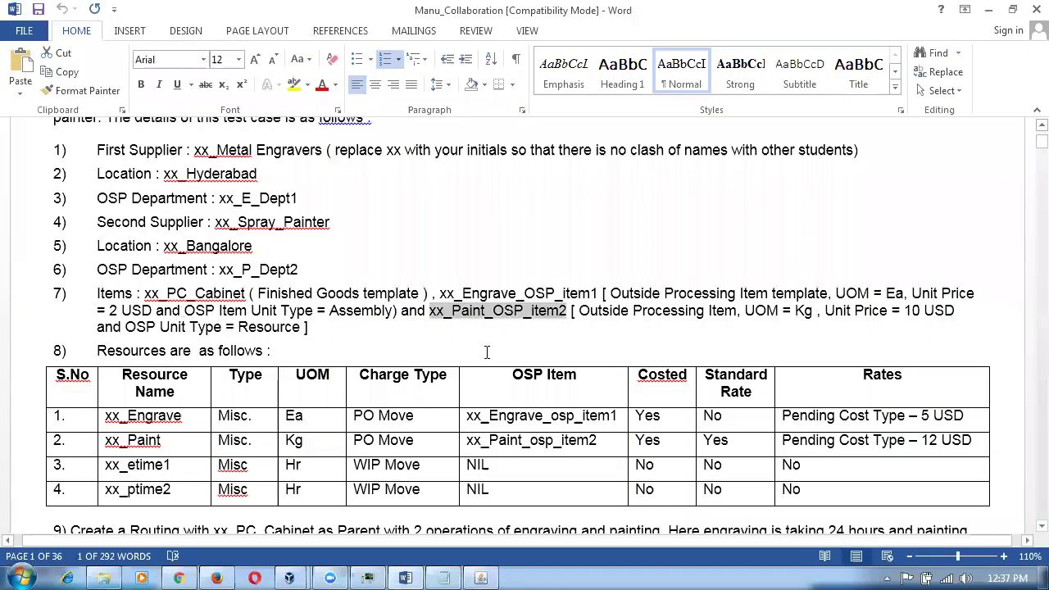
key("alt+Tab")
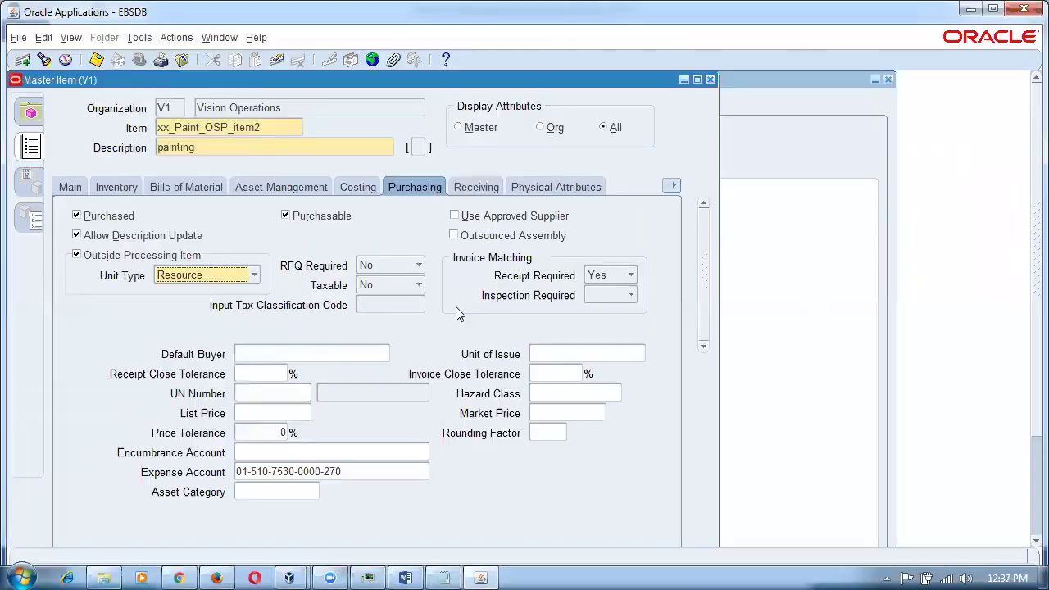
left_click(242, 412)
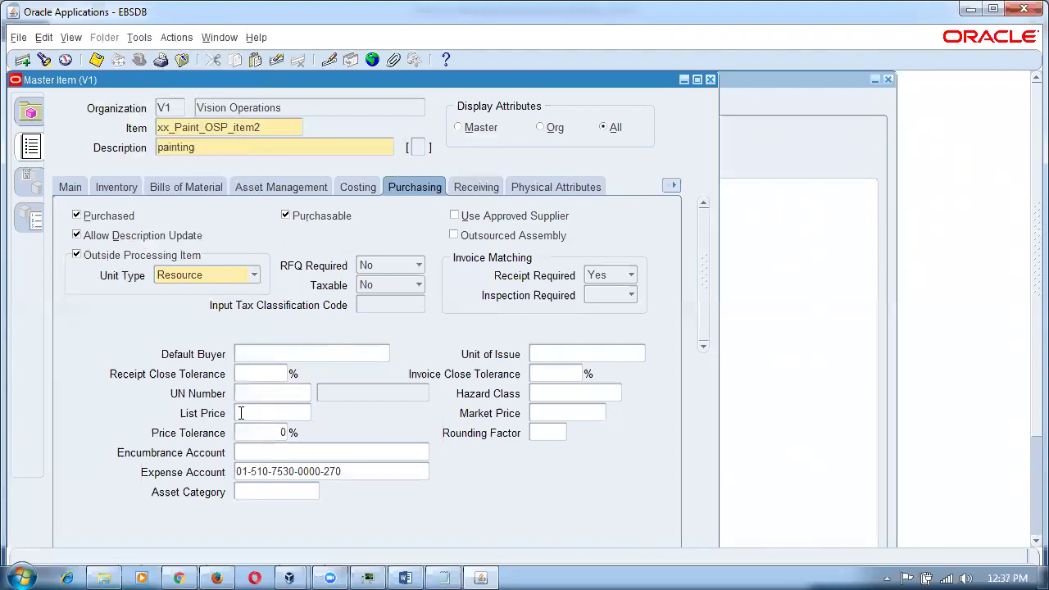
type("10")
Set the painting item's primary unit of measure to Kilogram, recheck its list price, and save the item.
left_click(70, 187)
type("Kilo")
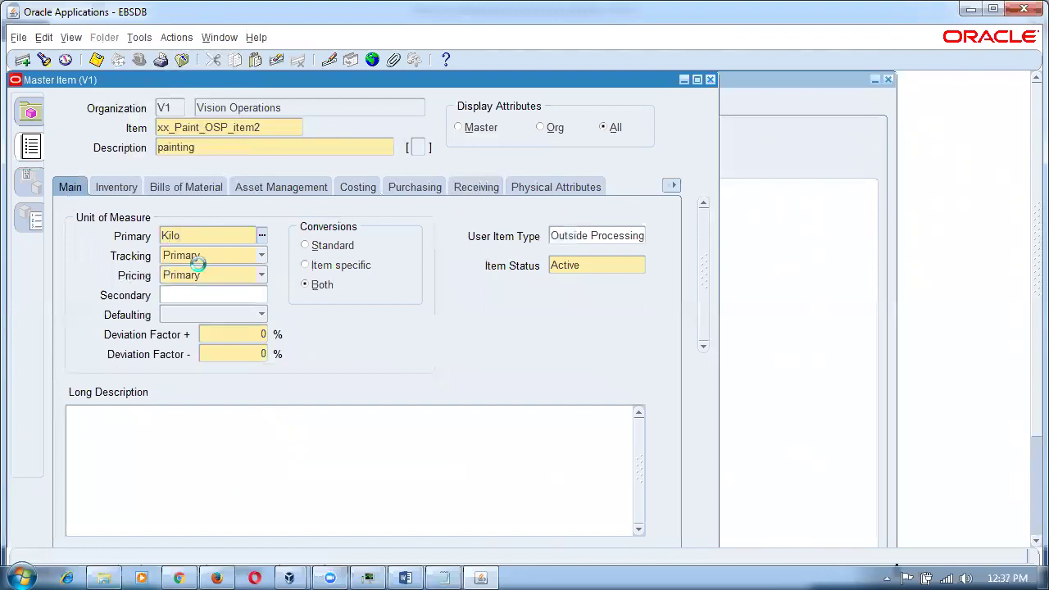
key("Tab")
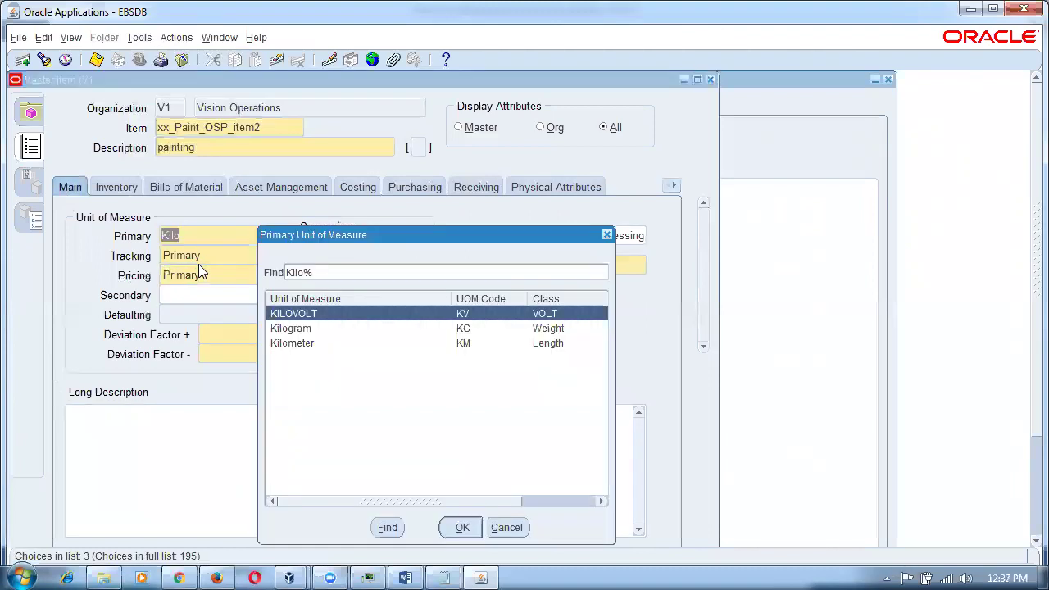
left_click(299, 332)
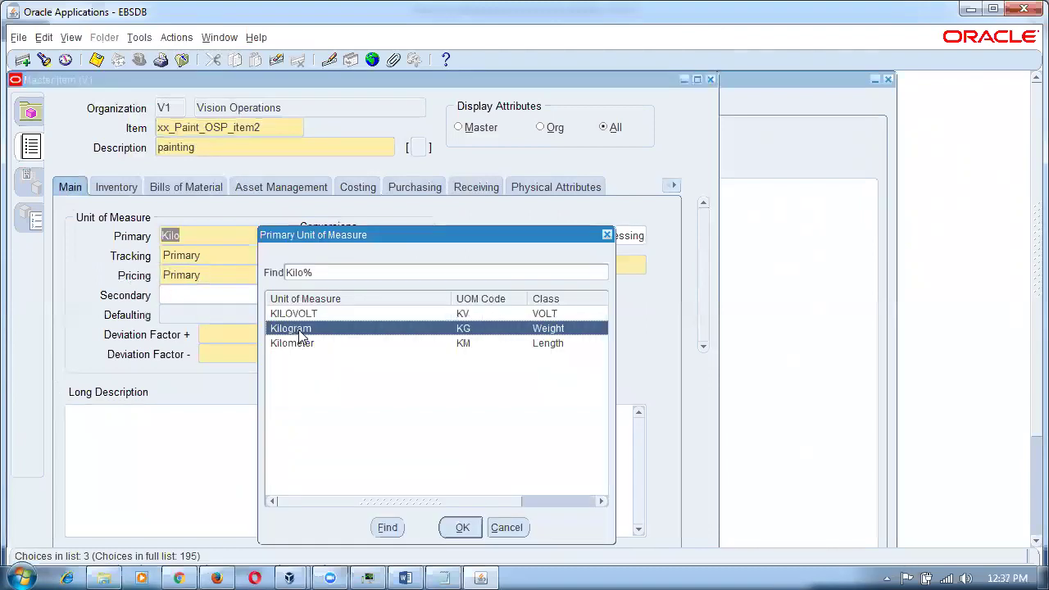
left_click(458, 526)
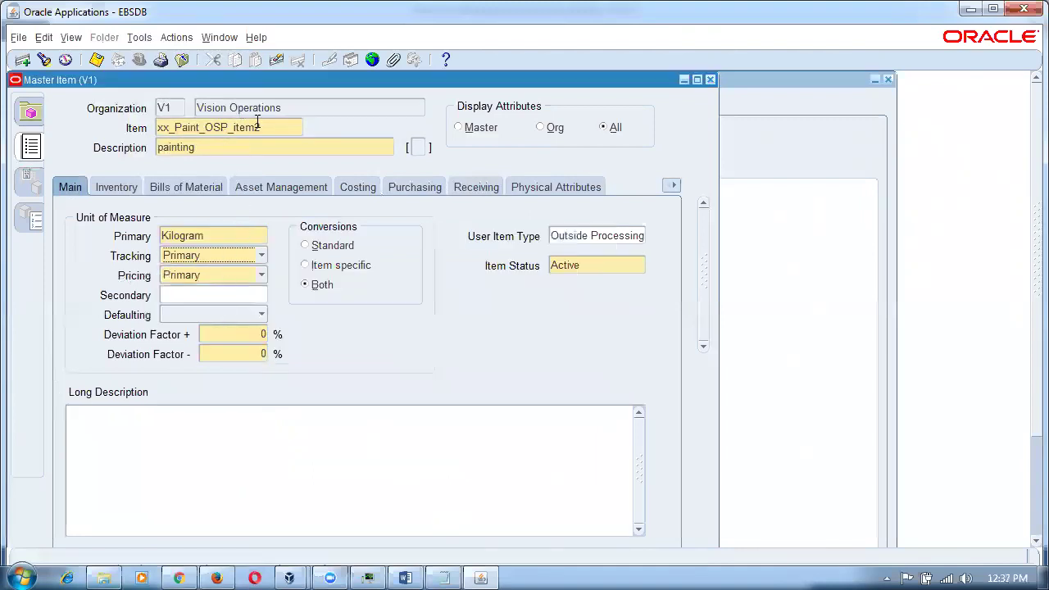
double_click(227, 236)
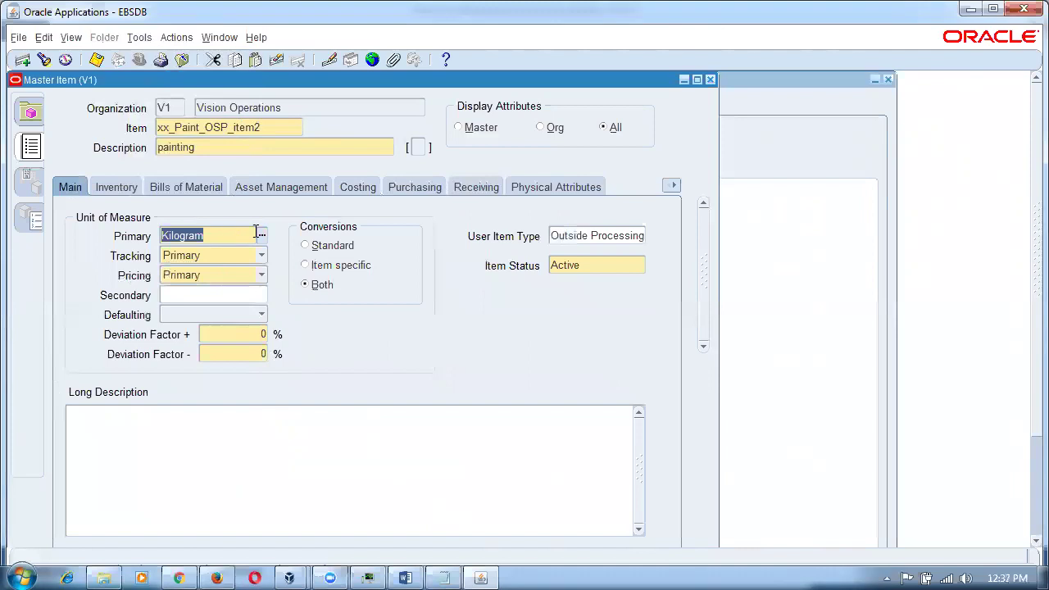
left_click(430, 187)
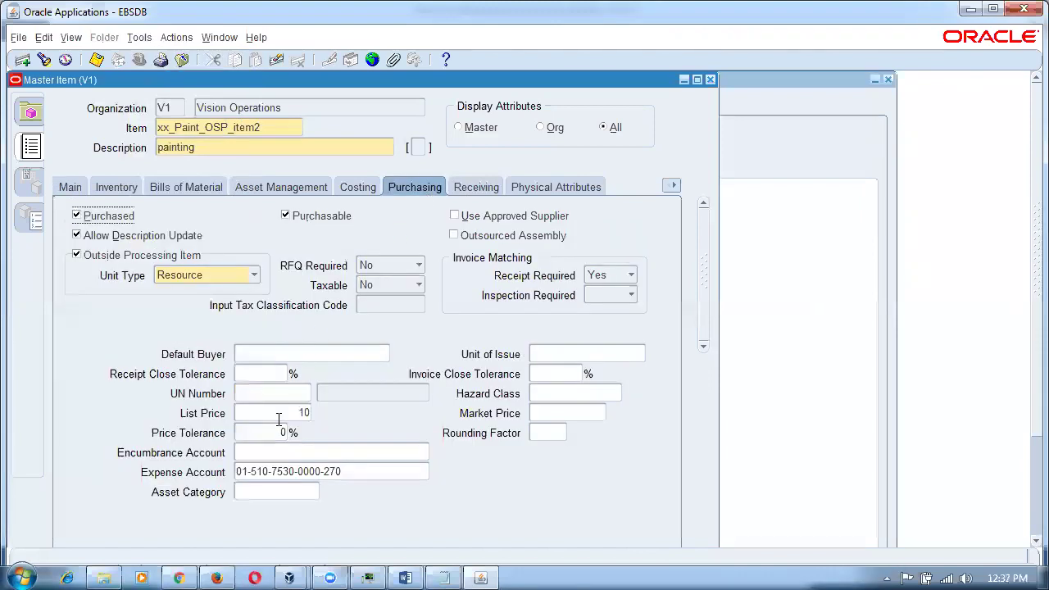
double_click(279, 419)
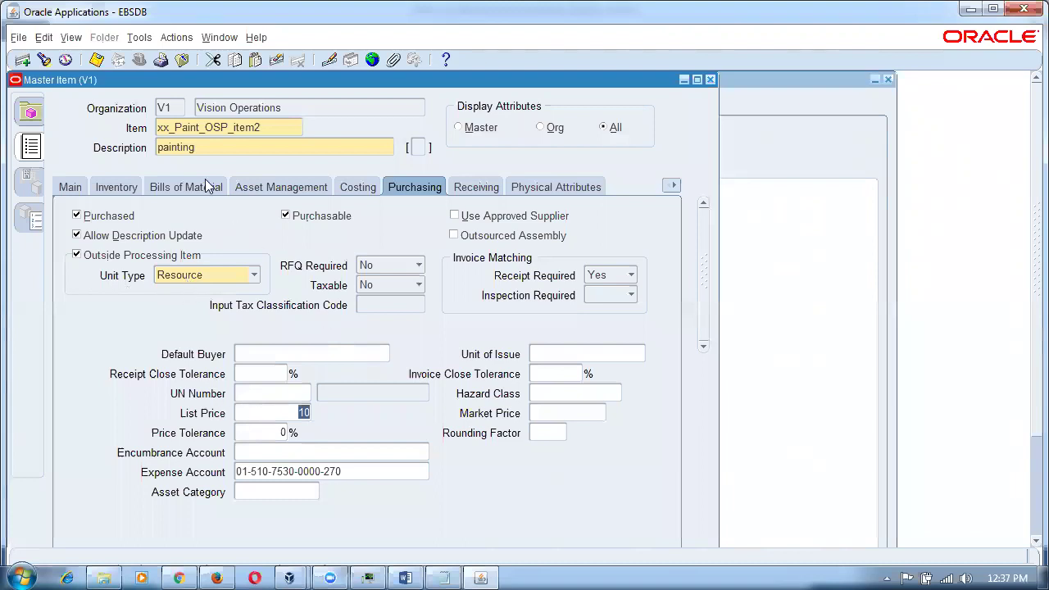
key("ctrl+s")
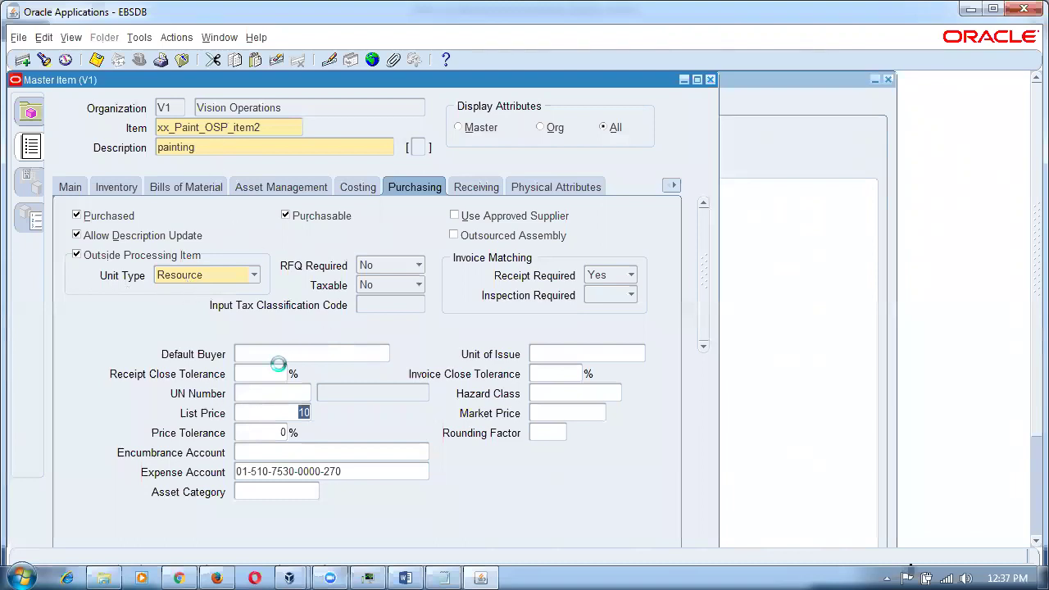
Assign xx_Paint_OSP_item2 to organization M1 Seattle Manufacturing.
key("alt+t")
key("o")
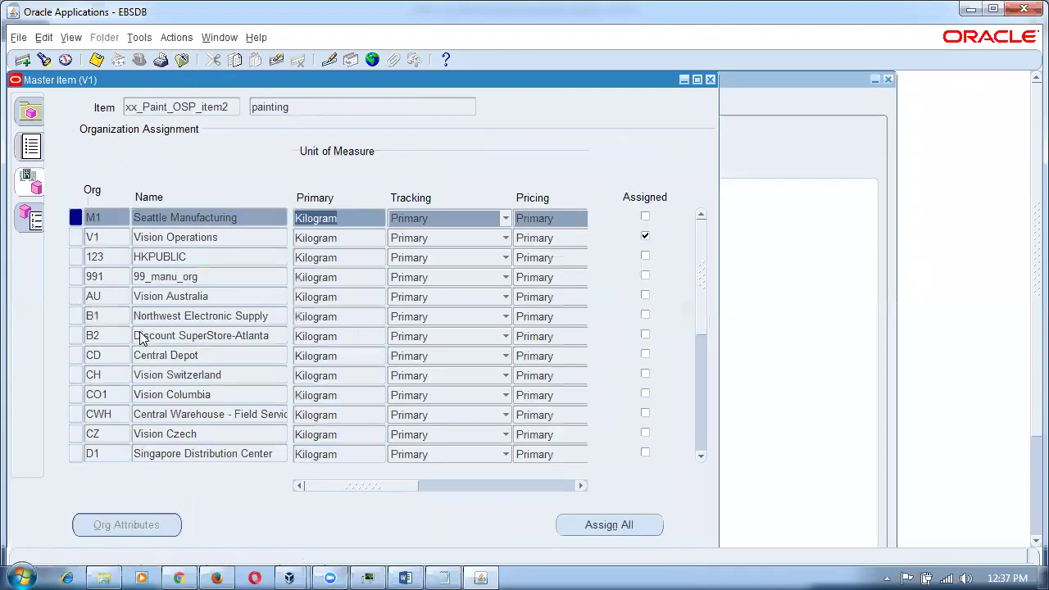
left_click(646, 217)
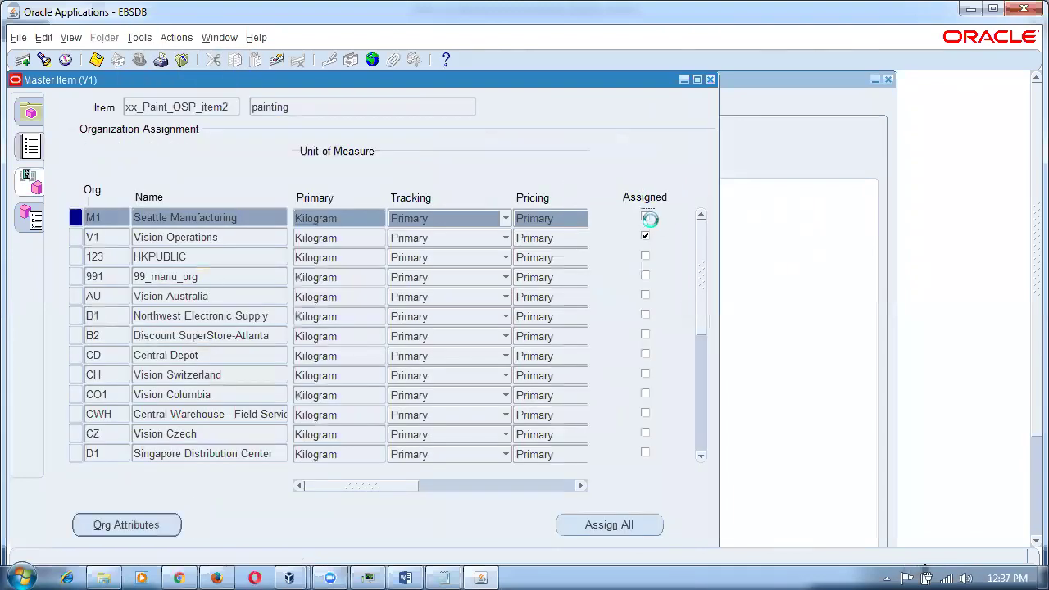
Check the two OSP department names, xx_E_Dept1 and xx_P_Dept2, in the Word guide.
key("alt+Tab")
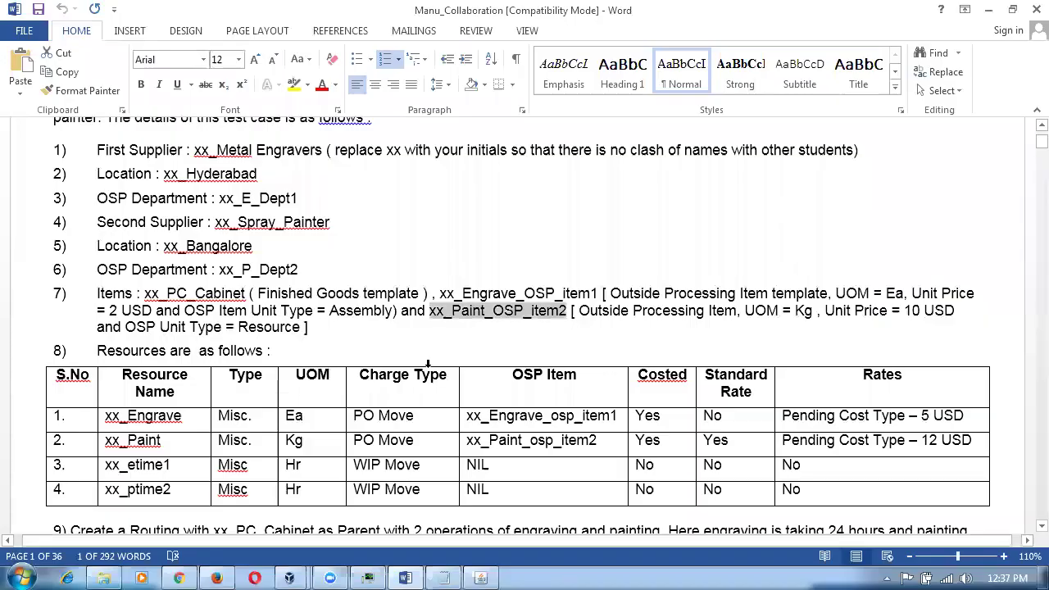
left_click(312, 327)
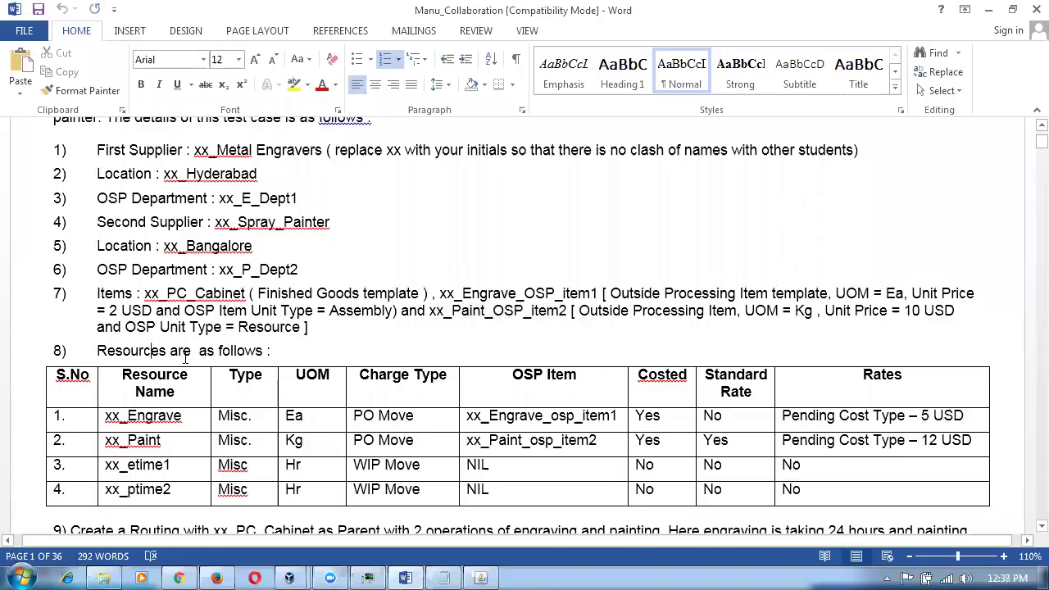
scroll(228, 279, "up", 1)
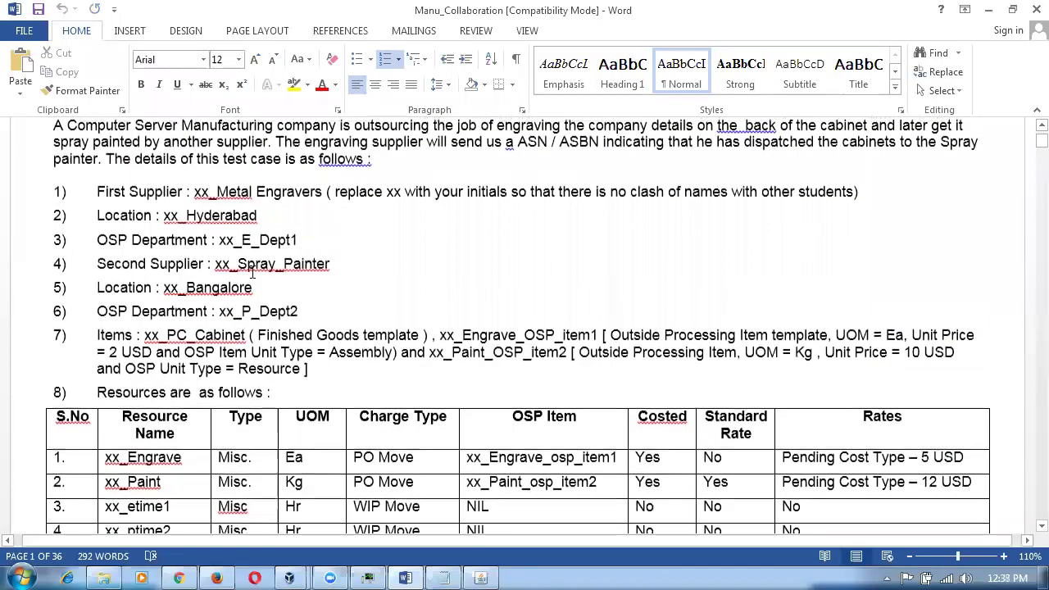
left_click_drag(222, 240, 291, 236)
left_click_drag(220, 312, 298, 314)
Open the Departments form among the Bill of Materials routing functions and enter department 44_e_dept1 with location Adelaide.
key("alt+Tab")
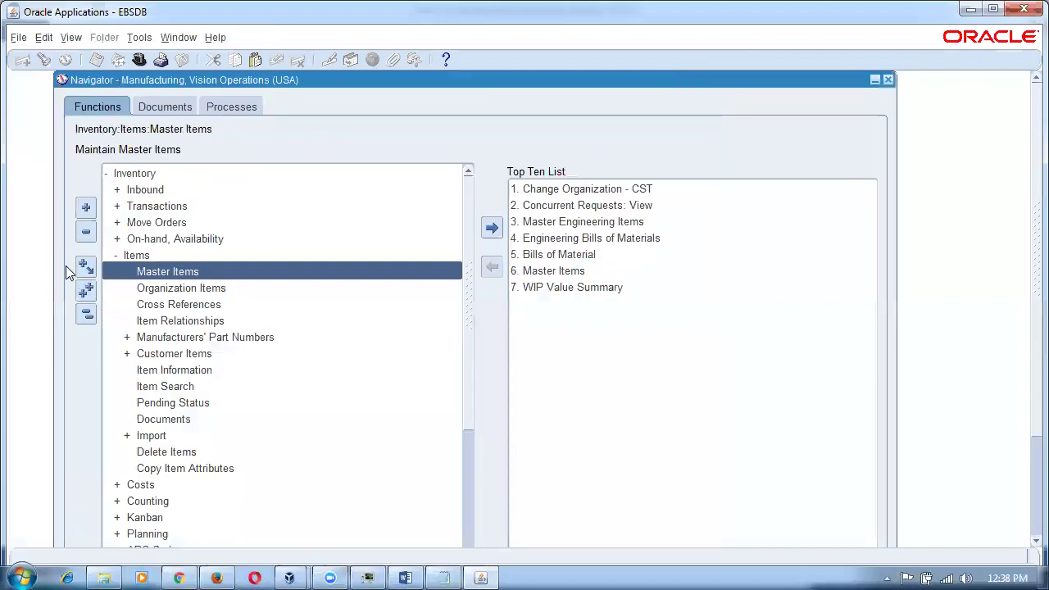
left_click(86, 315)
double_click(169, 190)
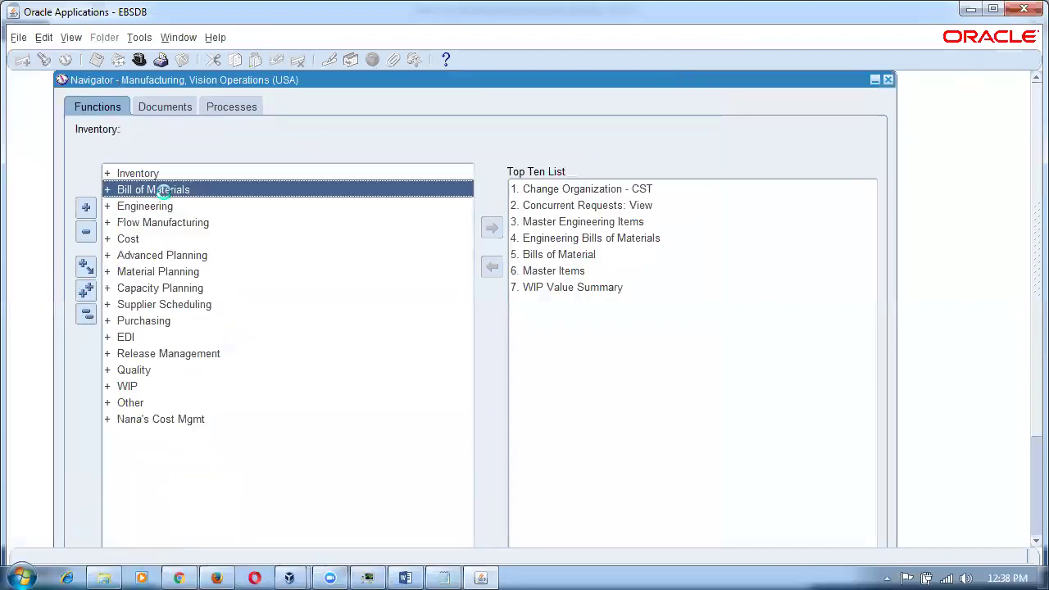
double_click(174, 221)
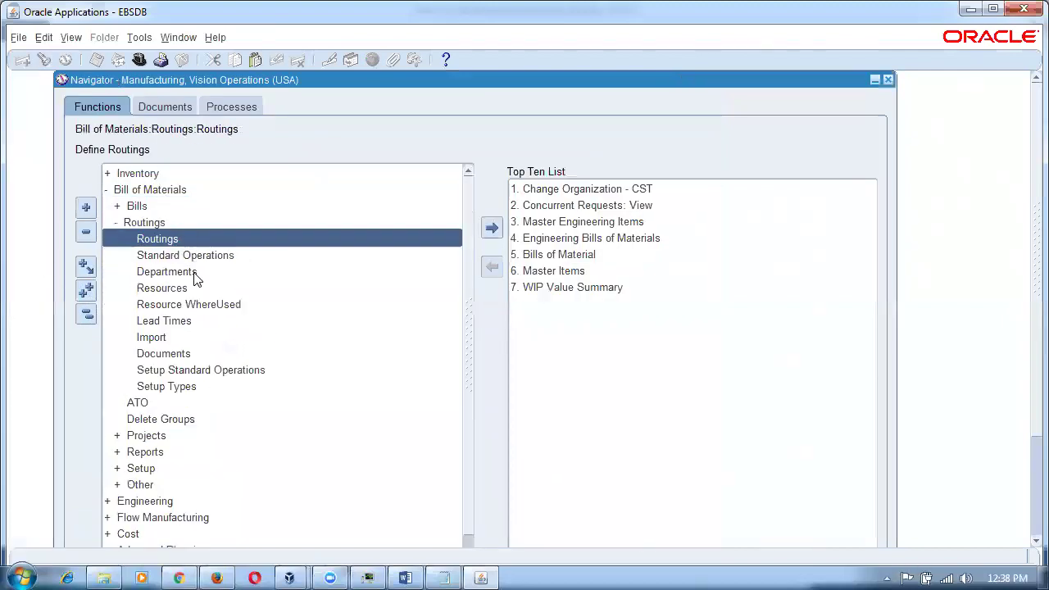
double_click(195, 274)
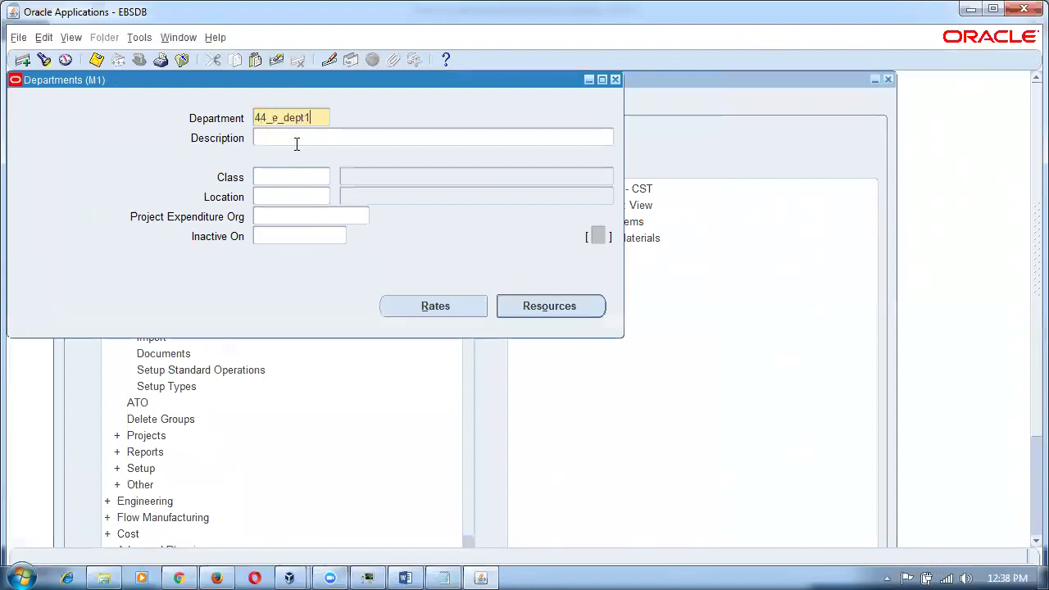
left_click(280, 190)
type("ade")
key("Tab")
Note "adelaide - engraving dept" in Notepad and return to the engraving department's location in Oracle.
left_click(443, 578)
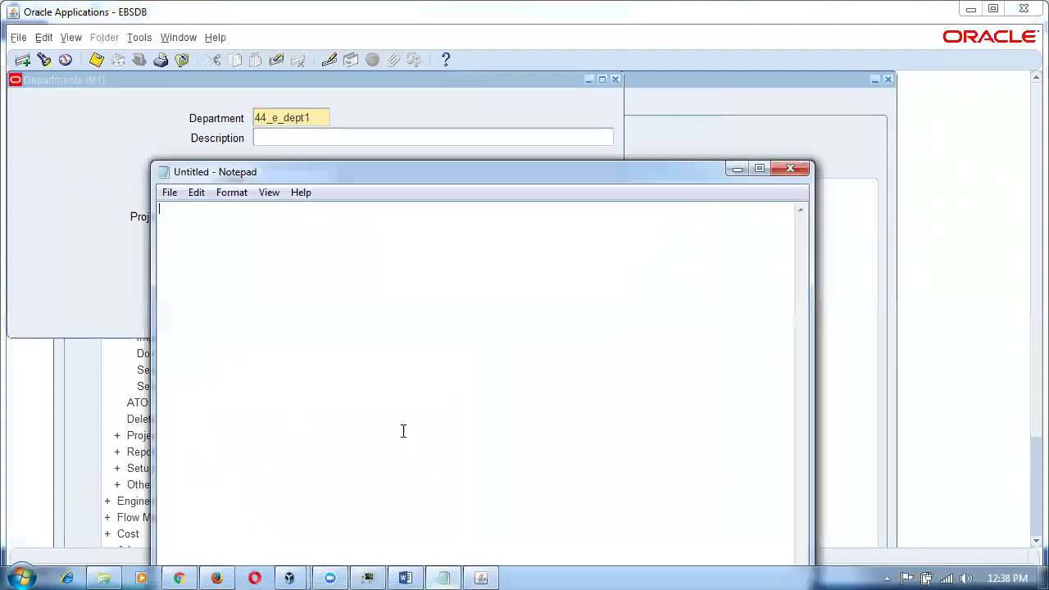
key("Return")
type("adelaide - engraving dept")
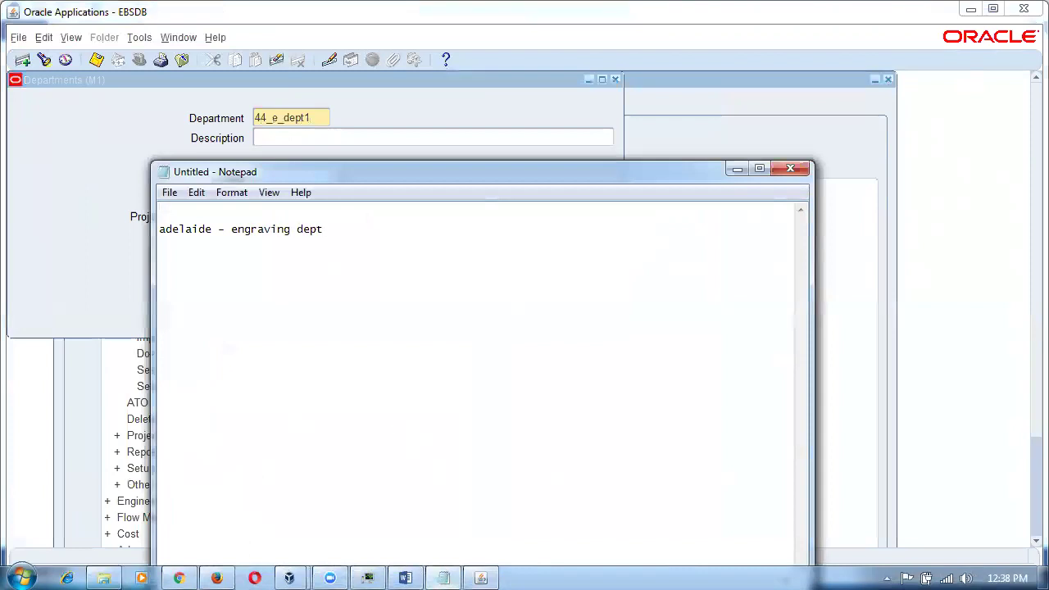
key("alt+Tab")
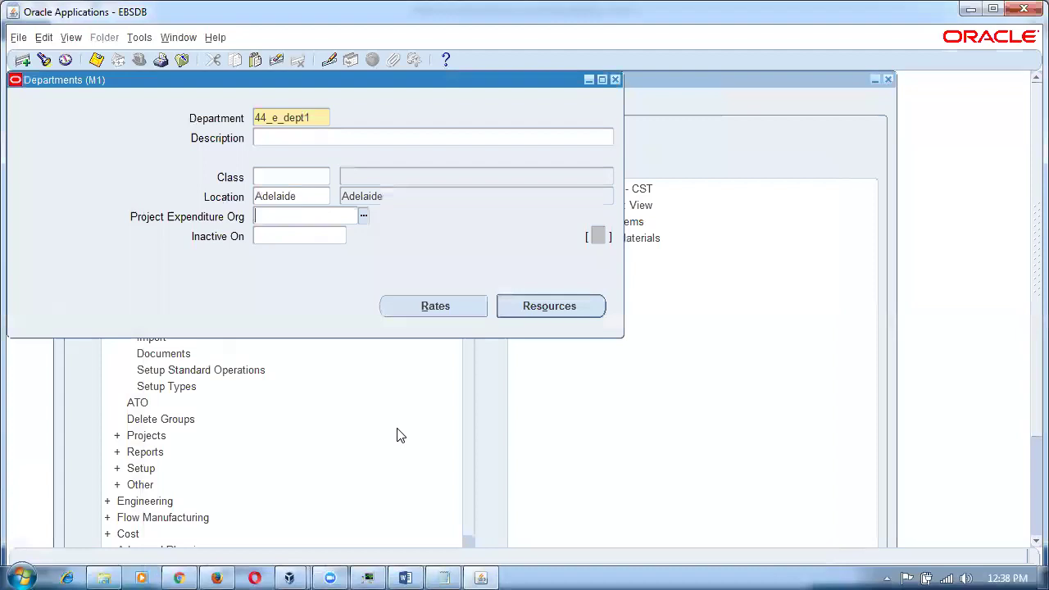
left_click(302, 198)
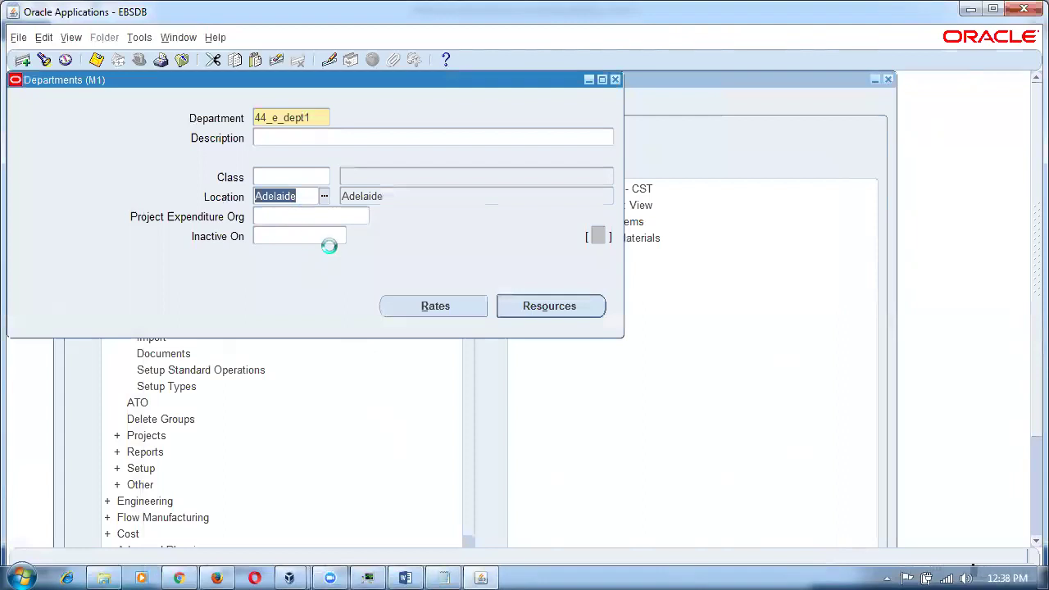
View the resources window of department 44_e_dept1, and close both it and the Departments form.
left_click(551, 308)
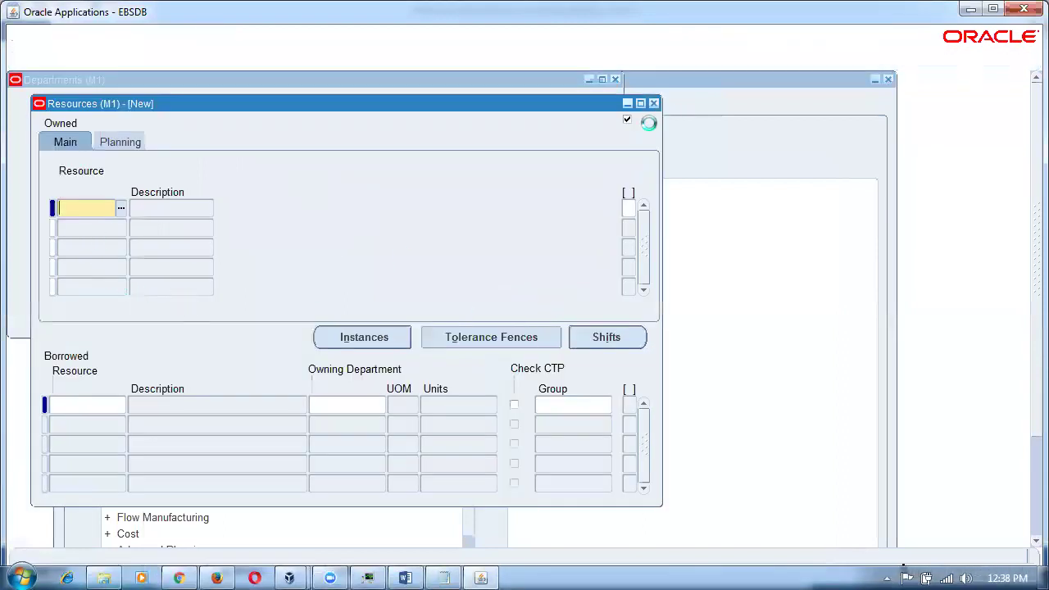
left_click(655, 102)
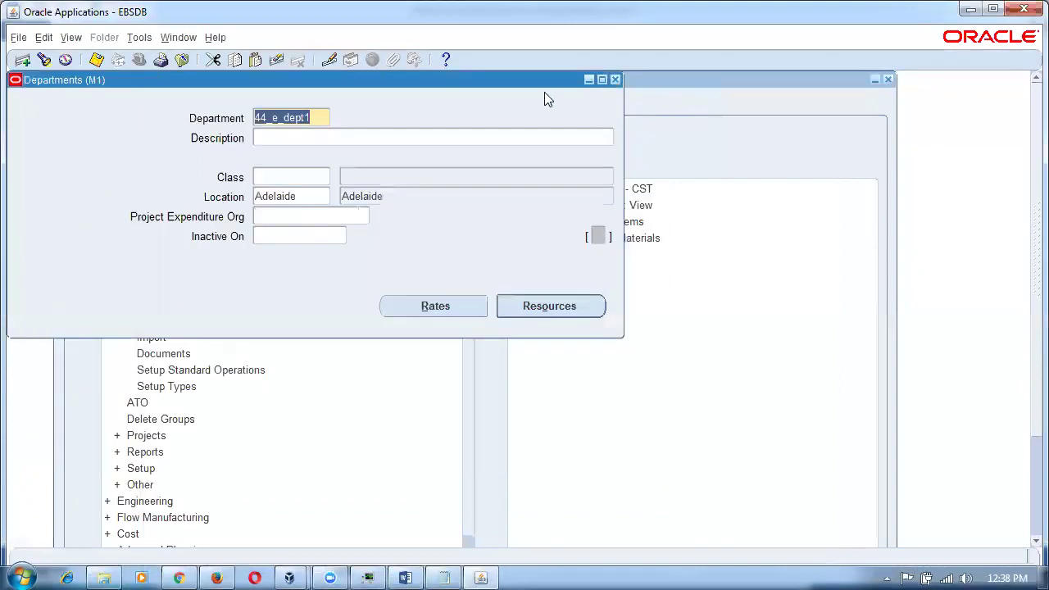
left_click(615, 79)
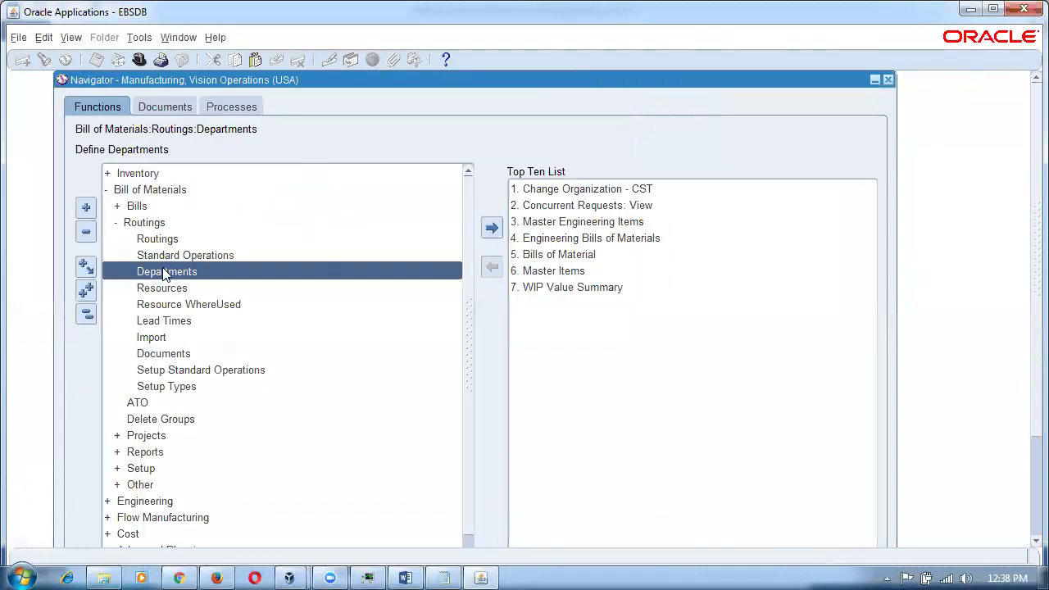
Open the routing Resources definition form and check the required resource name in the Manu_Collaboration document.
left_click(168, 287)
key("alt+Tab")
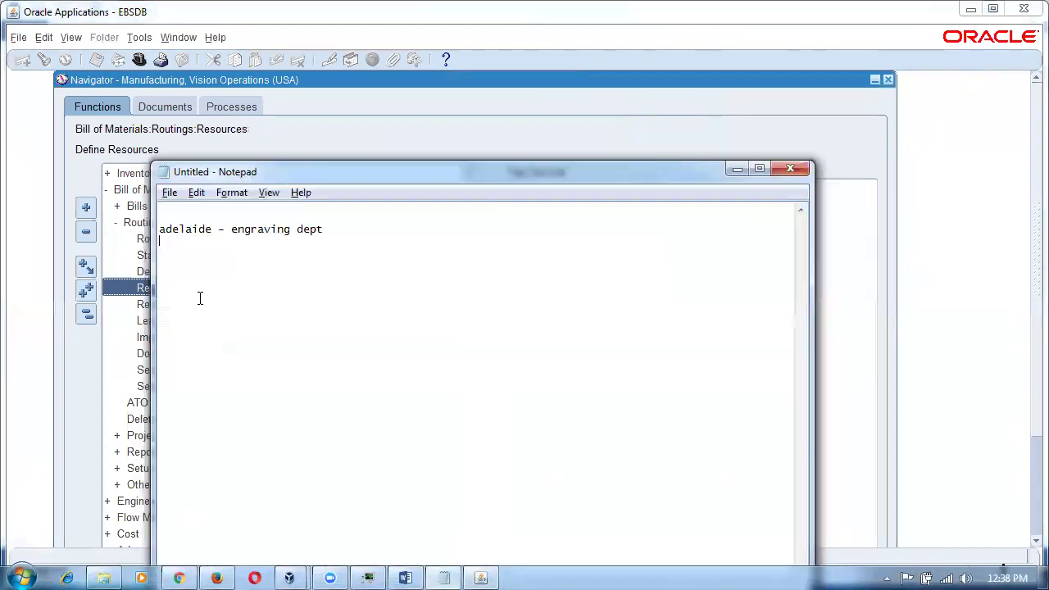
key("alt+Tab")
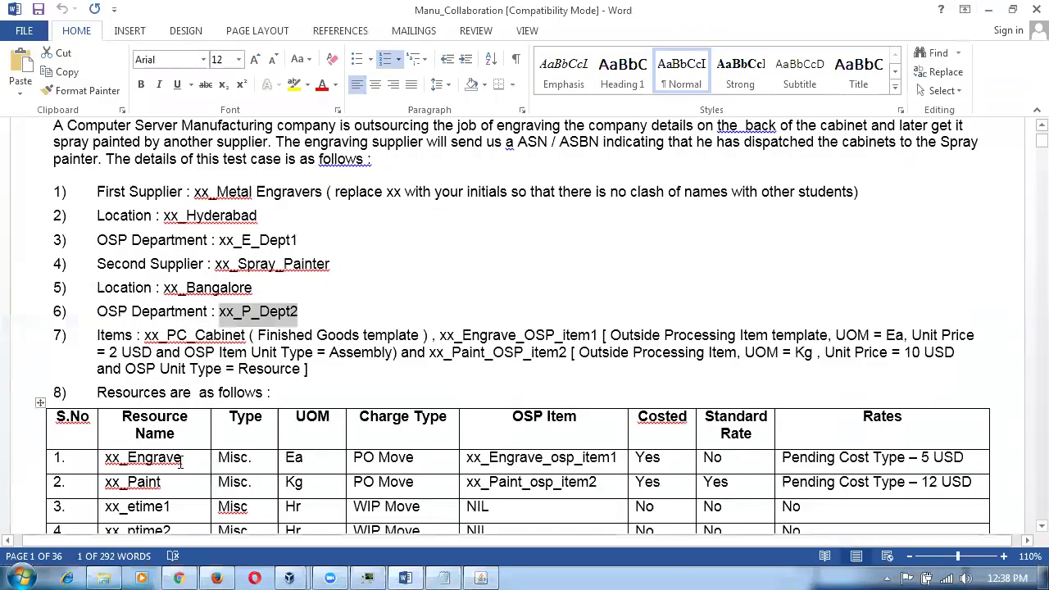
key("alt+Tab")
key("alt+Tab")
key("alt+Tab")
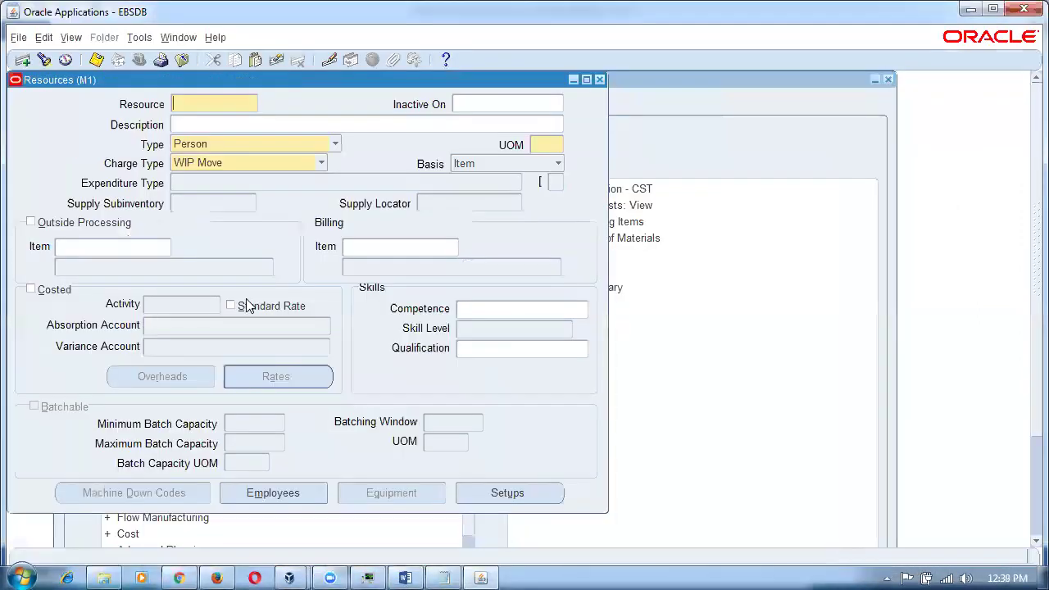
Enter 44_engrave as the resource name and description, consulting the engrave row of the document's resource table.
type("44_engrave")
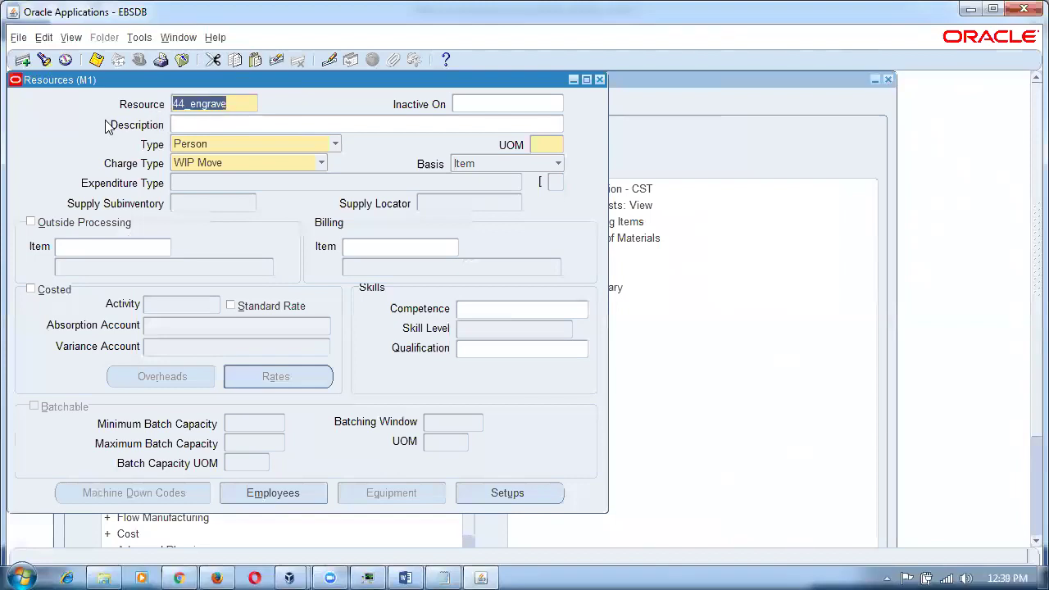
left_click(177, 125)
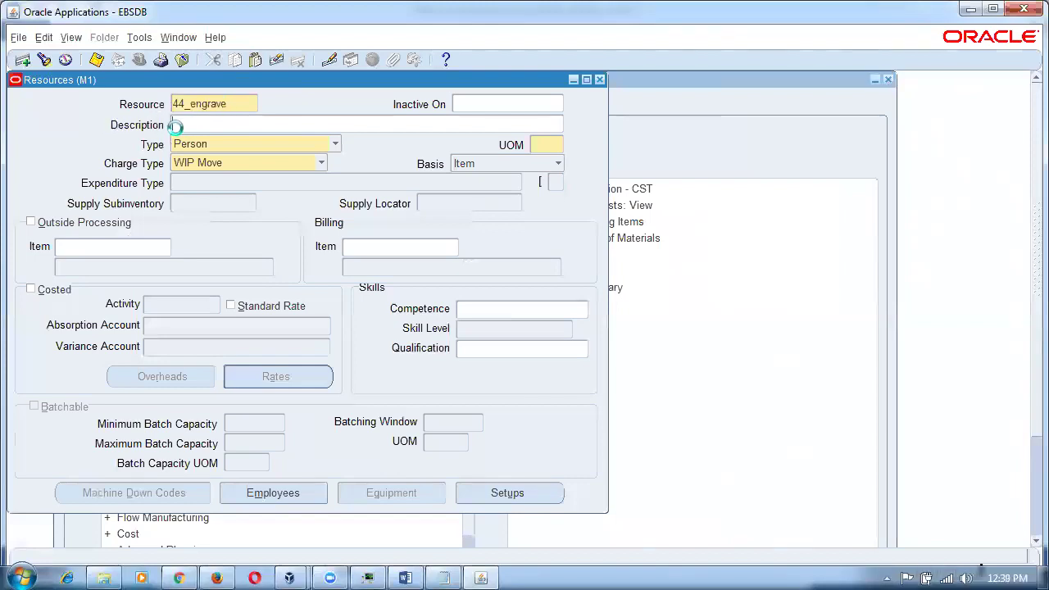
key("alt+Tab")
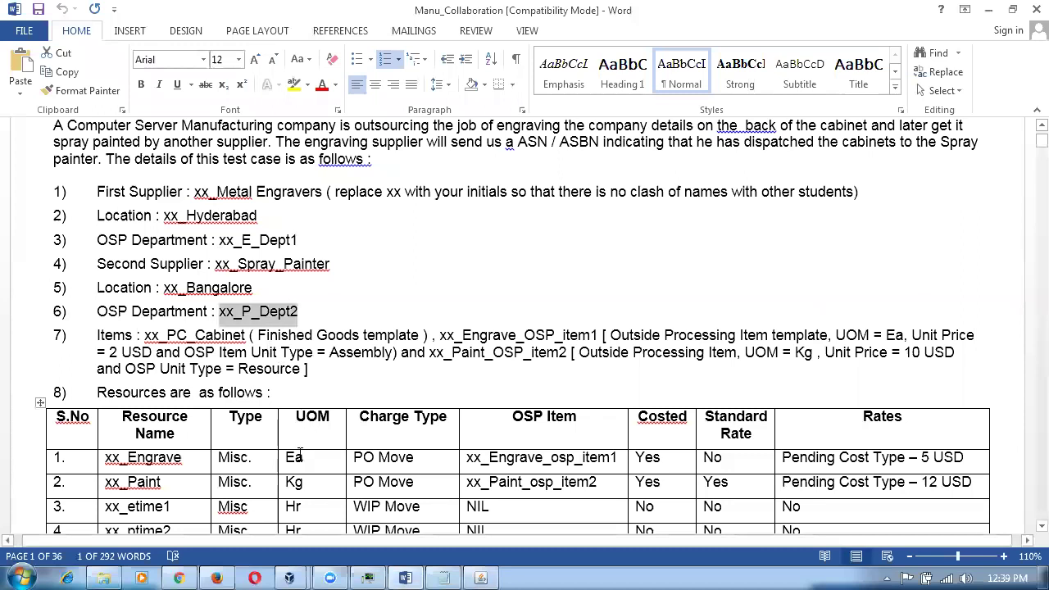
left_click_drag(239, 465, 410, 466)
key("alt+Tab")
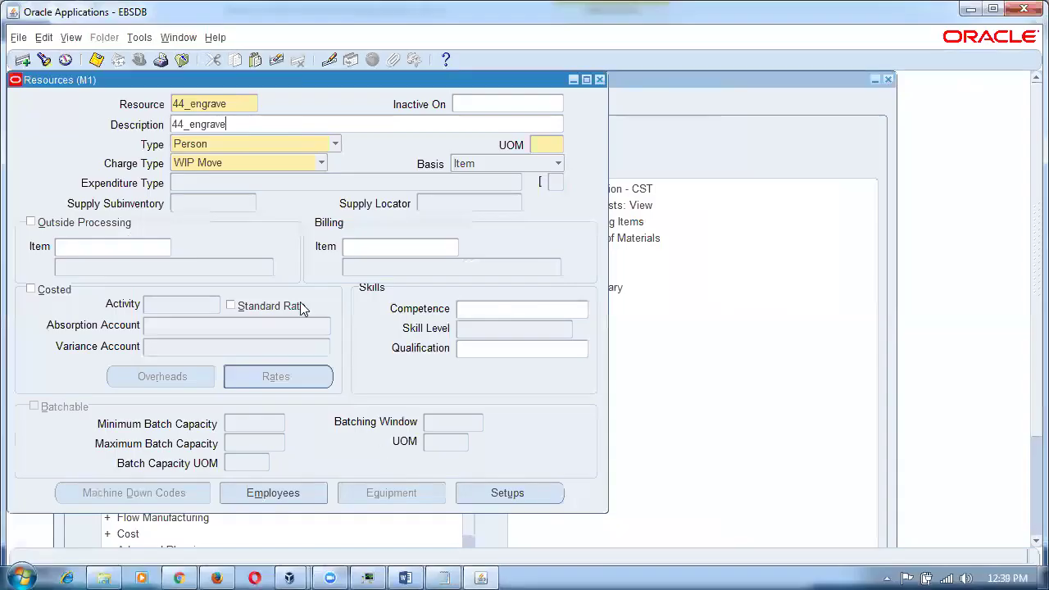
Set the resource's type to Miscellaneous and its UOM to Ea (Each).
left_click(241, 143)
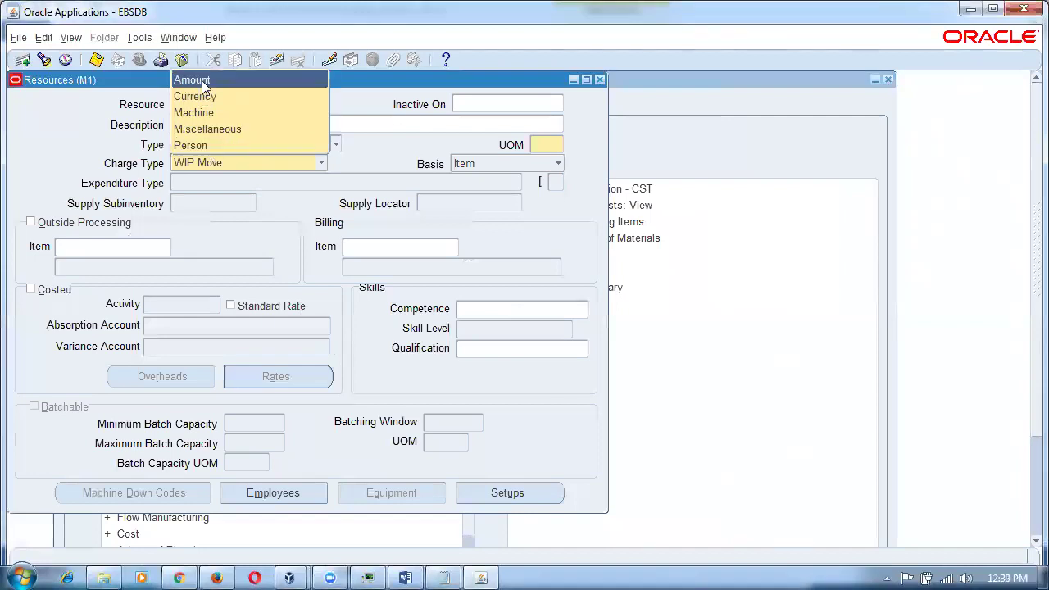
left_click(211, 129)
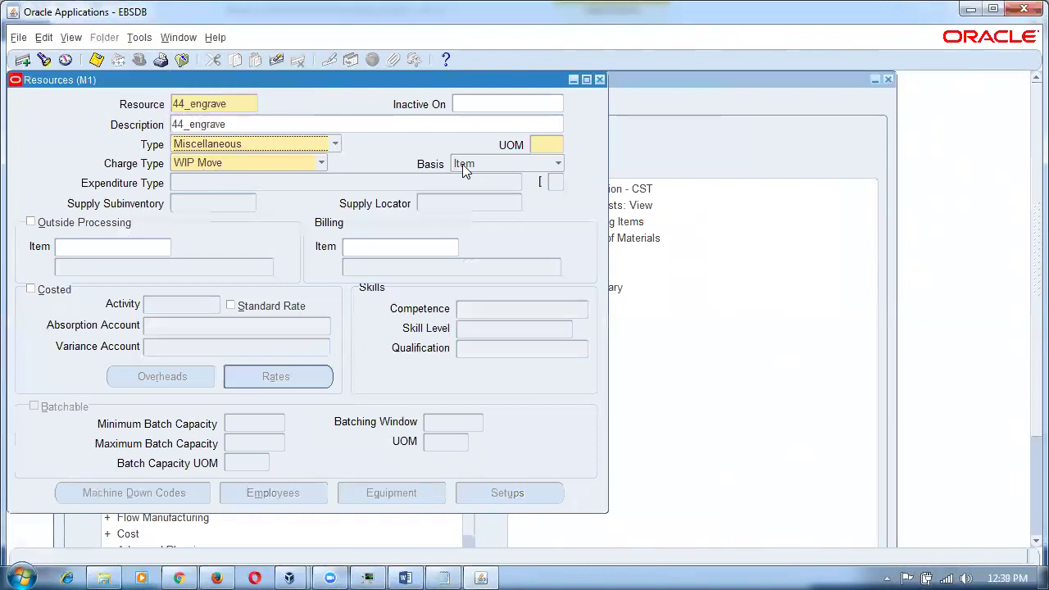
left_click(540, 145)
type("Ea")
key("Tab")
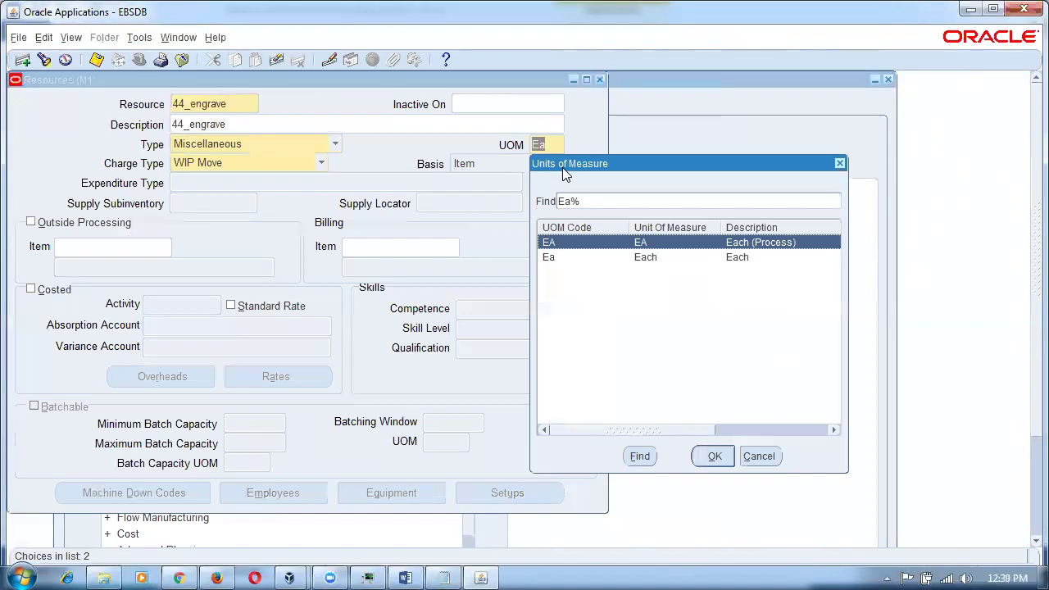
left_click(692, 256)
left_click(715, 457)
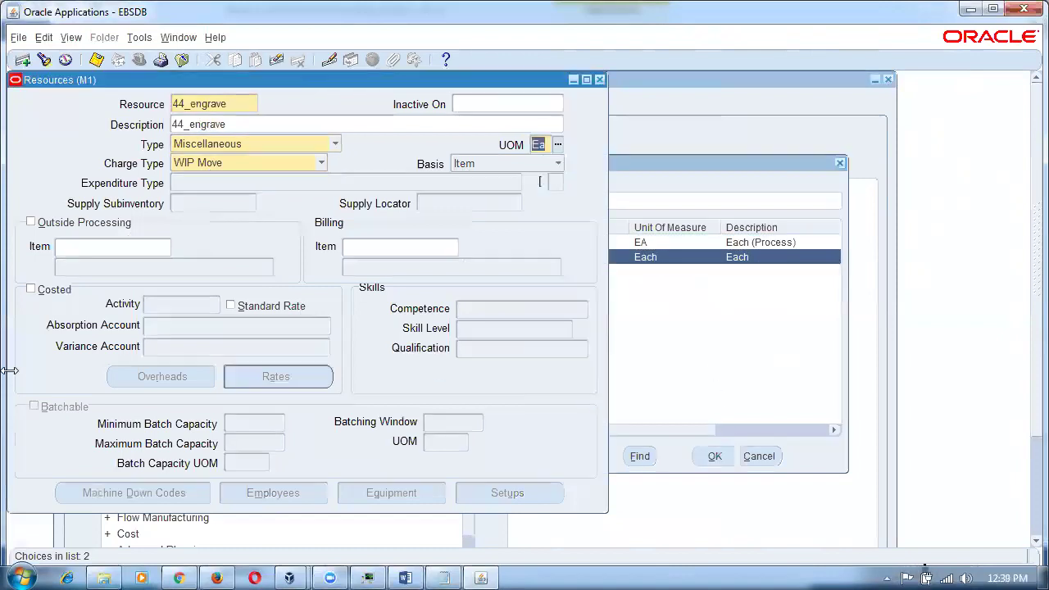
Enable Outside Processing for the resource and try to look up its item with 44%.
left_click(31, 222)
left_click(83, 247)
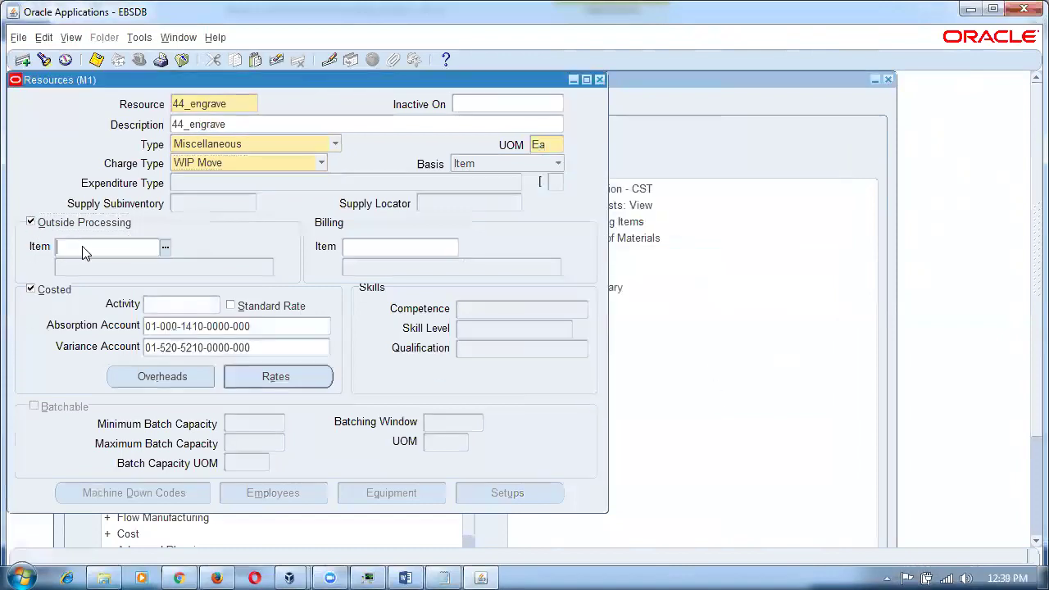
type("44%")
key("Tab")
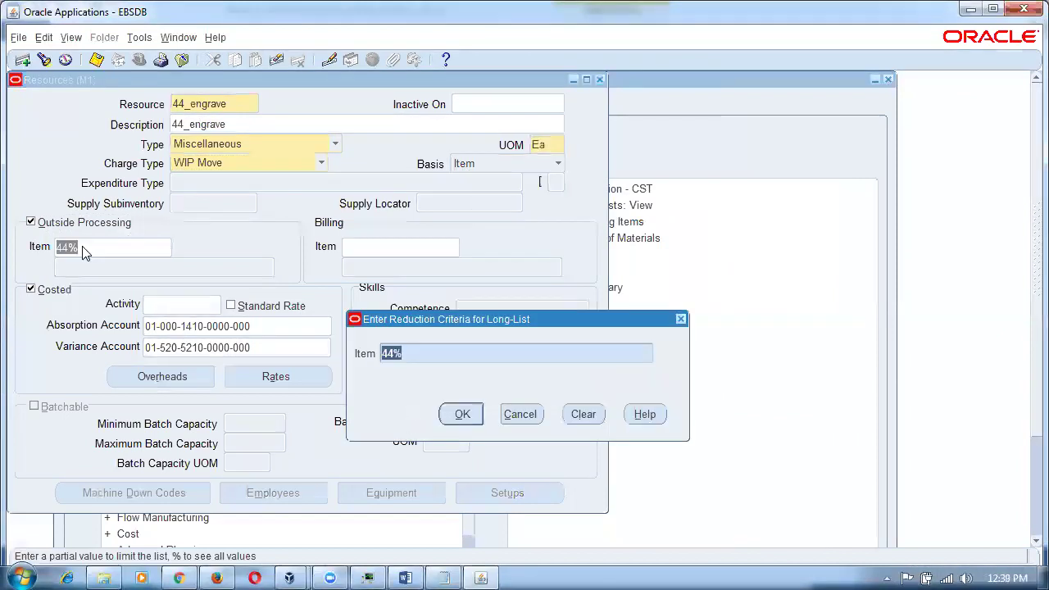
key("Return")
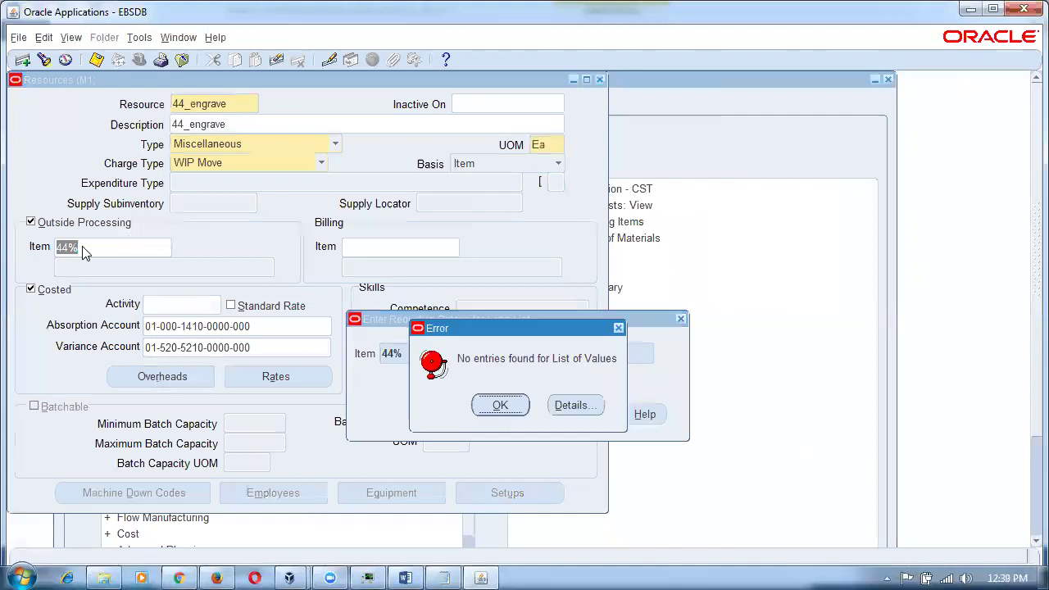
left_click(489, 406)
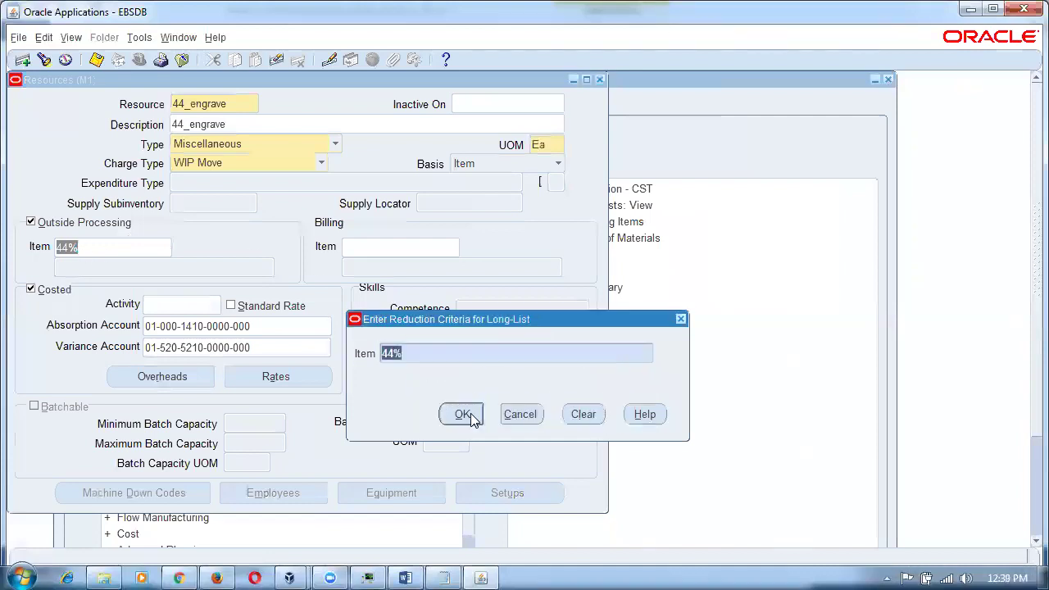
left_click(523, 415)
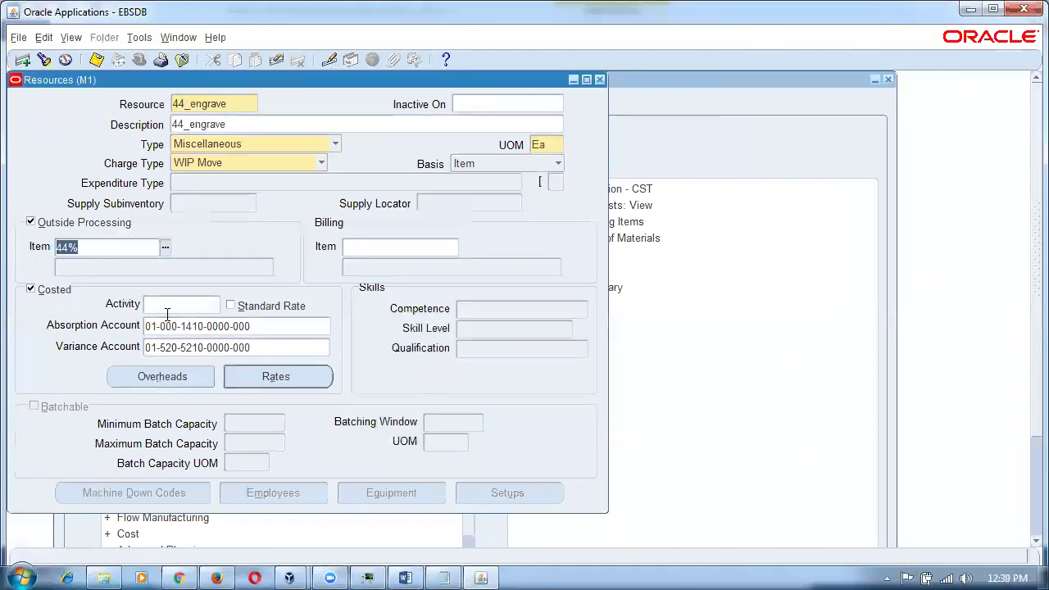
Try to look up the outside processing item with the criteria $eng% and %eng%.
type("$eng%")
key("Tab")
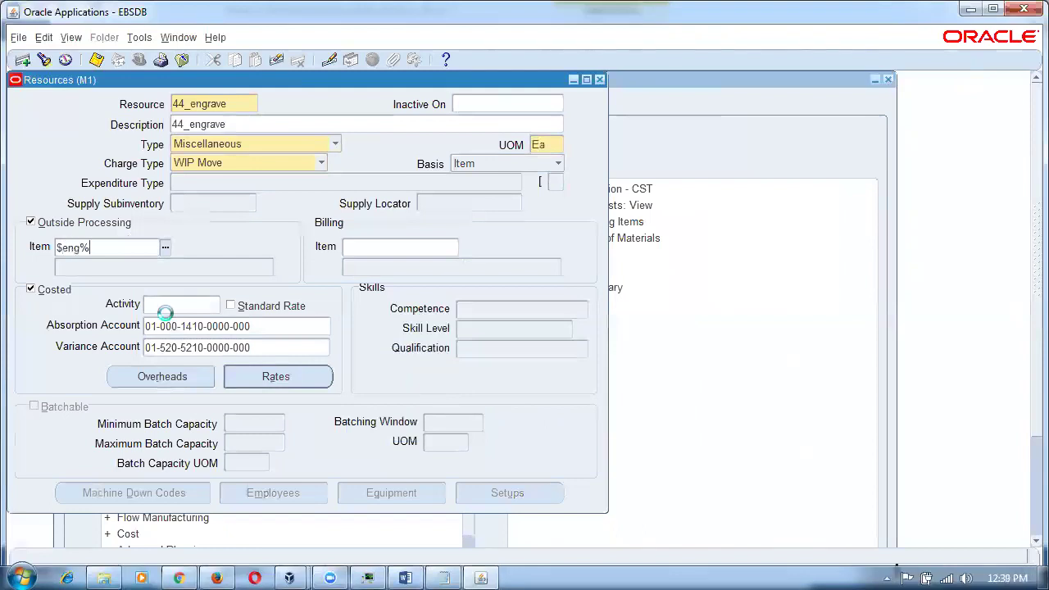
key("Return")
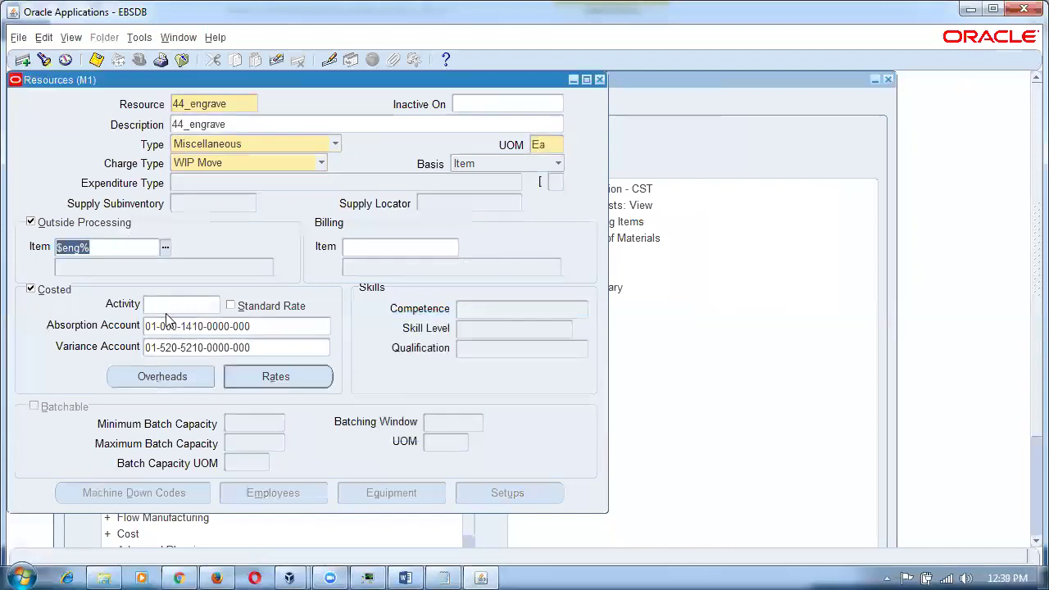
type("ng%")
key("Tab")
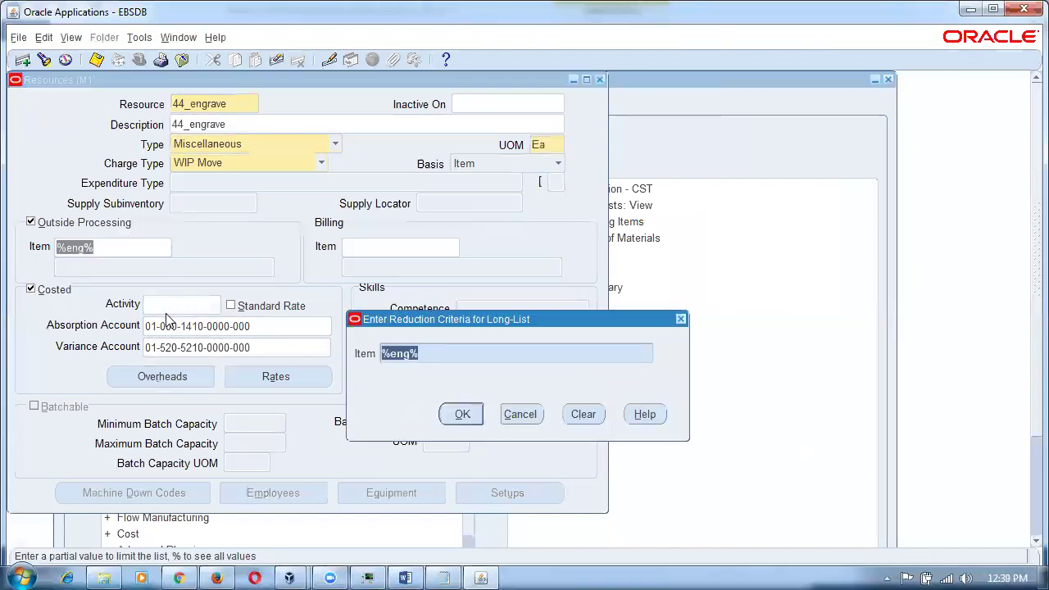
key("Return")
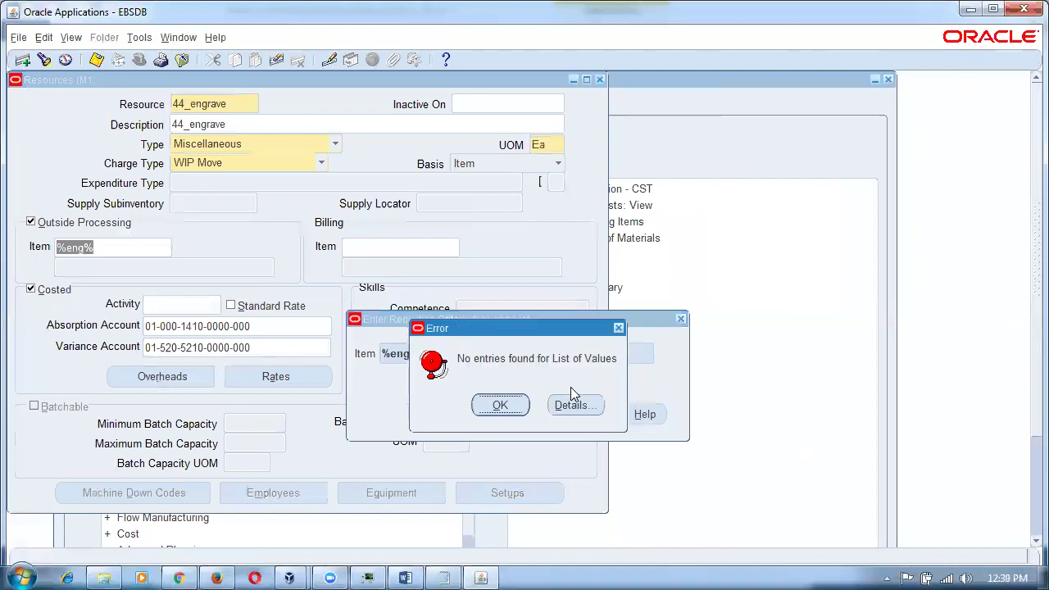
left_click(498, 406)
left_click(521, 418)
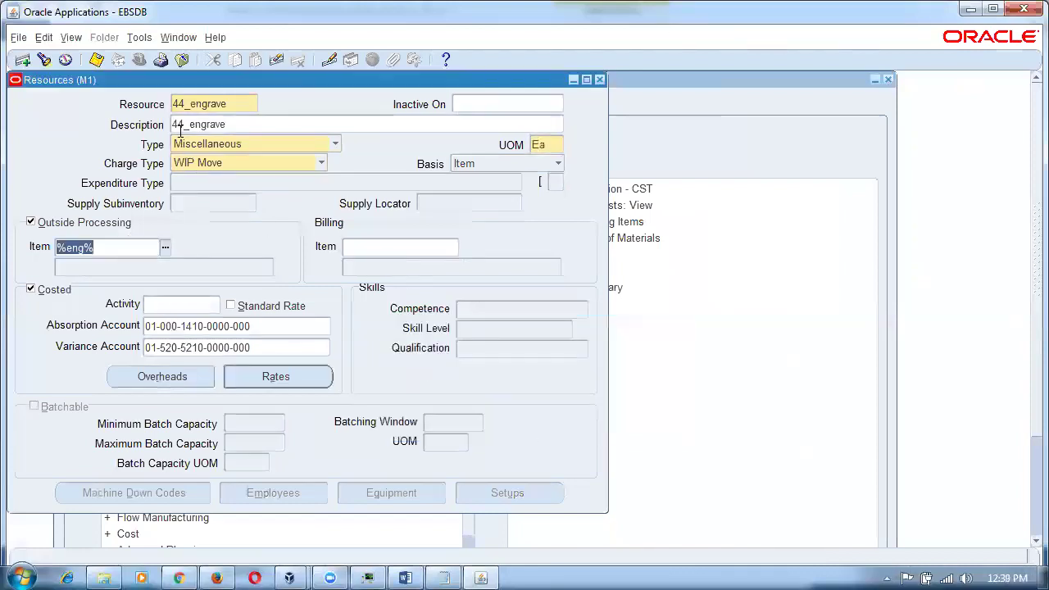
Return to the Navigator and open the Inventory Master Items form.
left_click(178, 37)
left_click(197, 115)
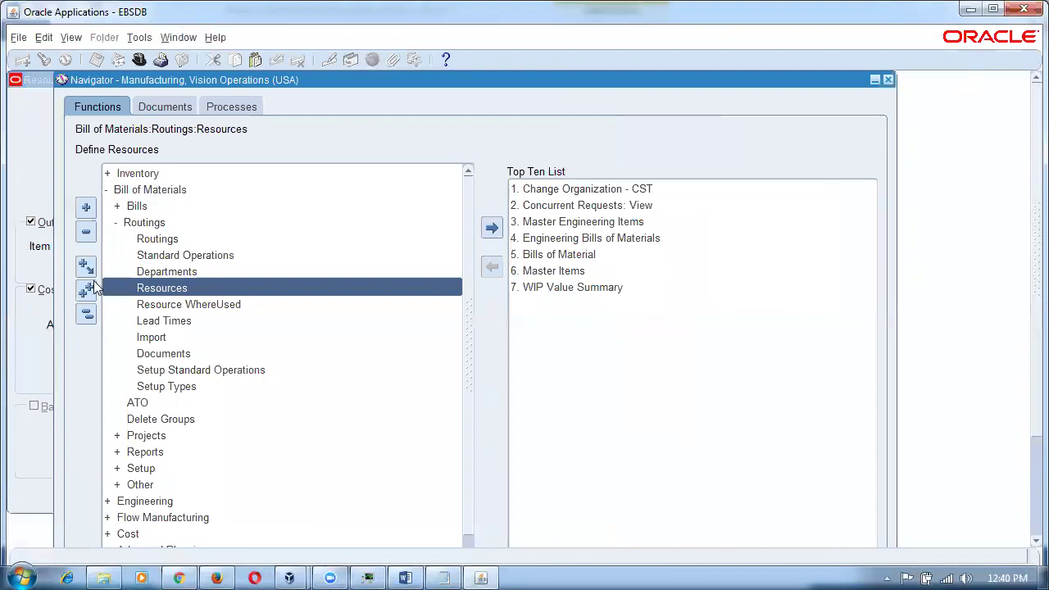
left_click(86, 314)
double_click(129, 173)
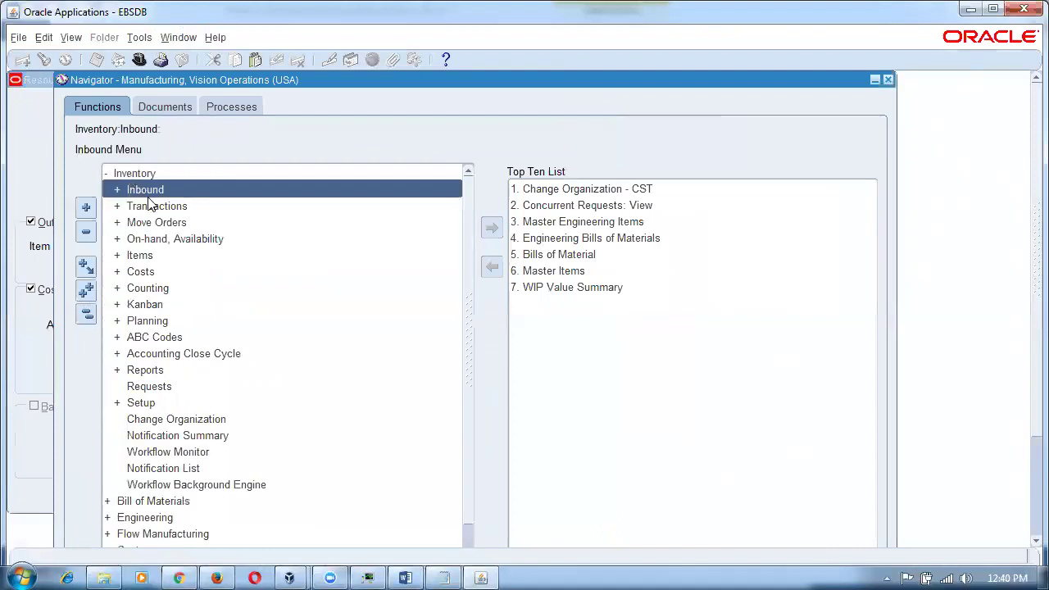
double_click(146, 256)
double_click(170, 272)
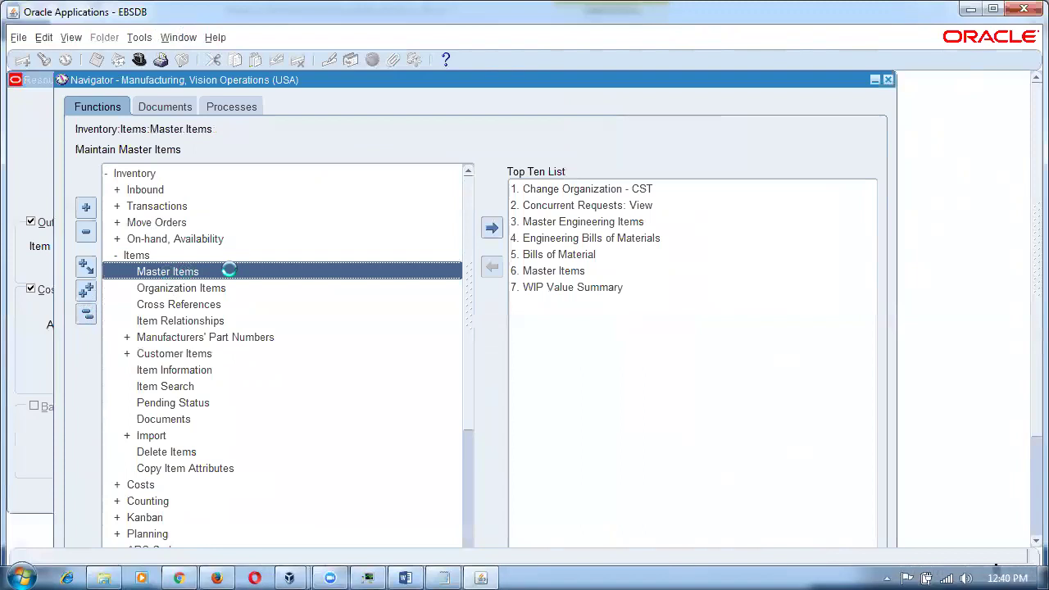
Query the master items for the engraving item using the patterns 44%eng%, 44% and xx%.
type("44%eng%")
key("ctrl+F11")
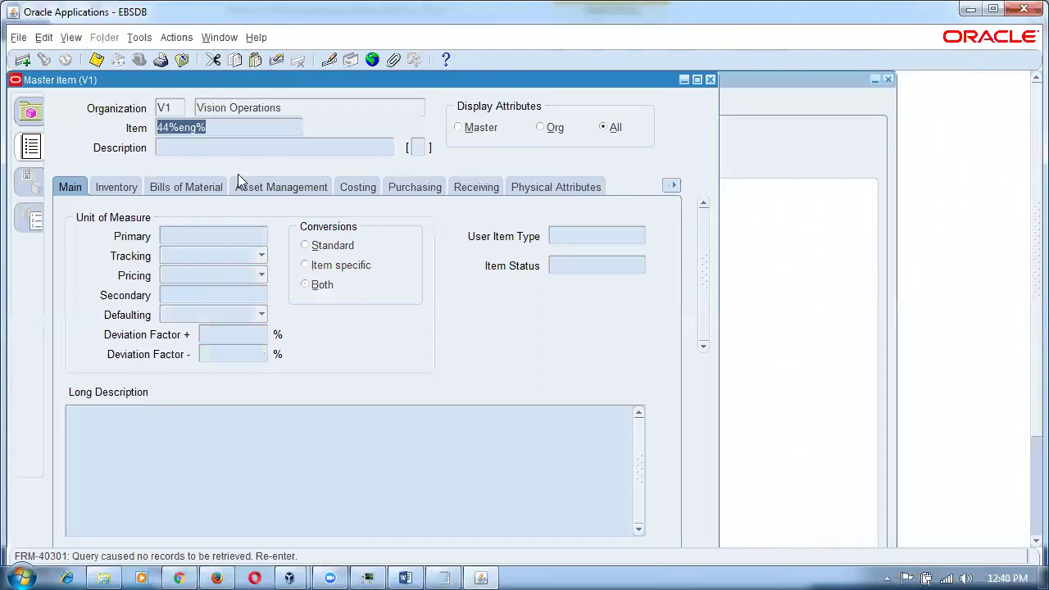
type("44%")
key("ctrl+F11")
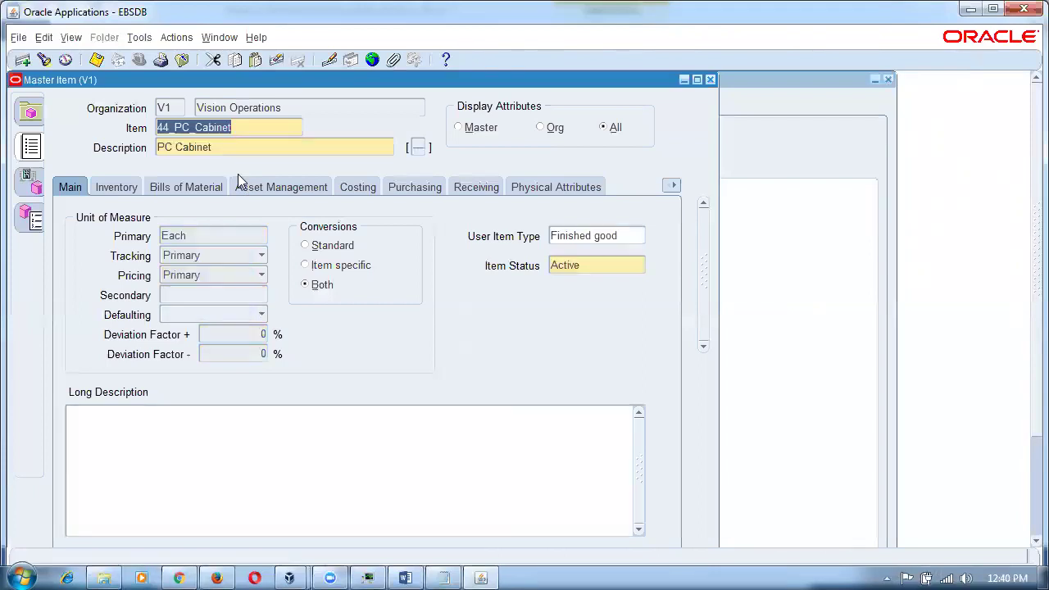
key("F11")
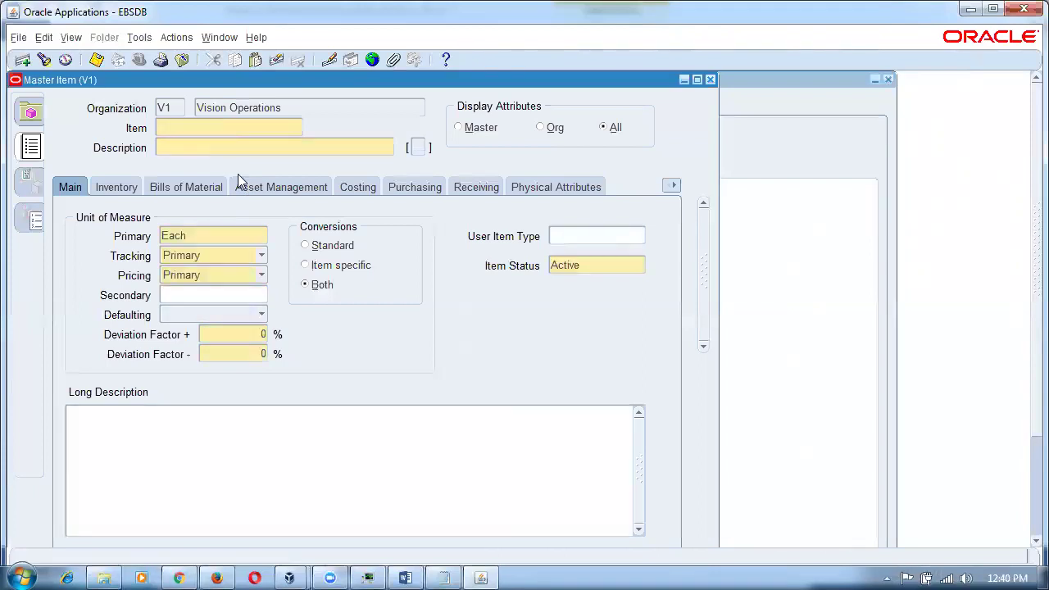
key("F11")
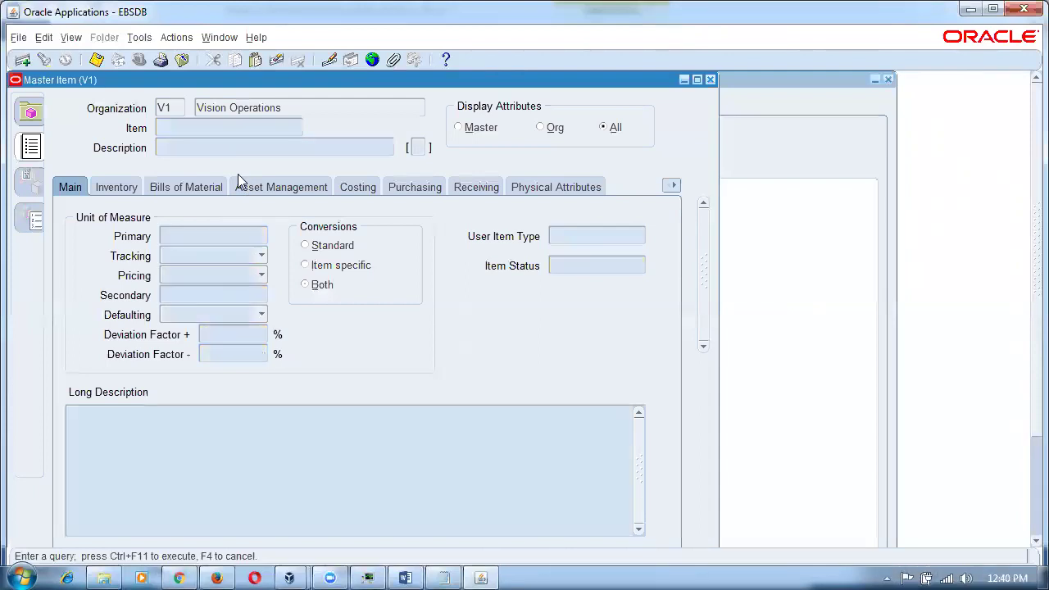
type("xx%")
key("ctrl+F11")
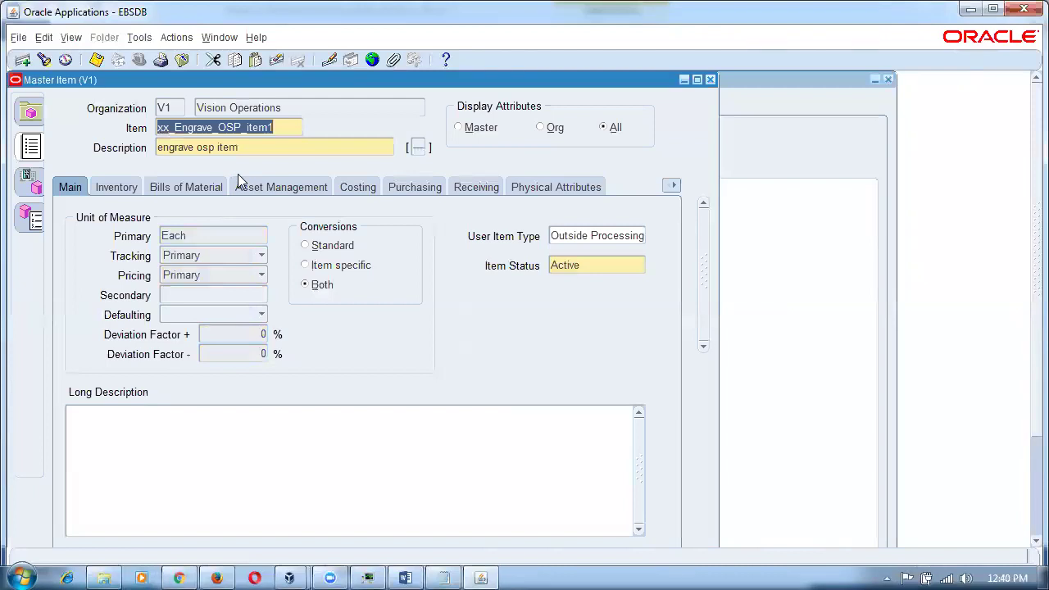
key("alt+t")
key("Return")
type("o")
key("Tab")
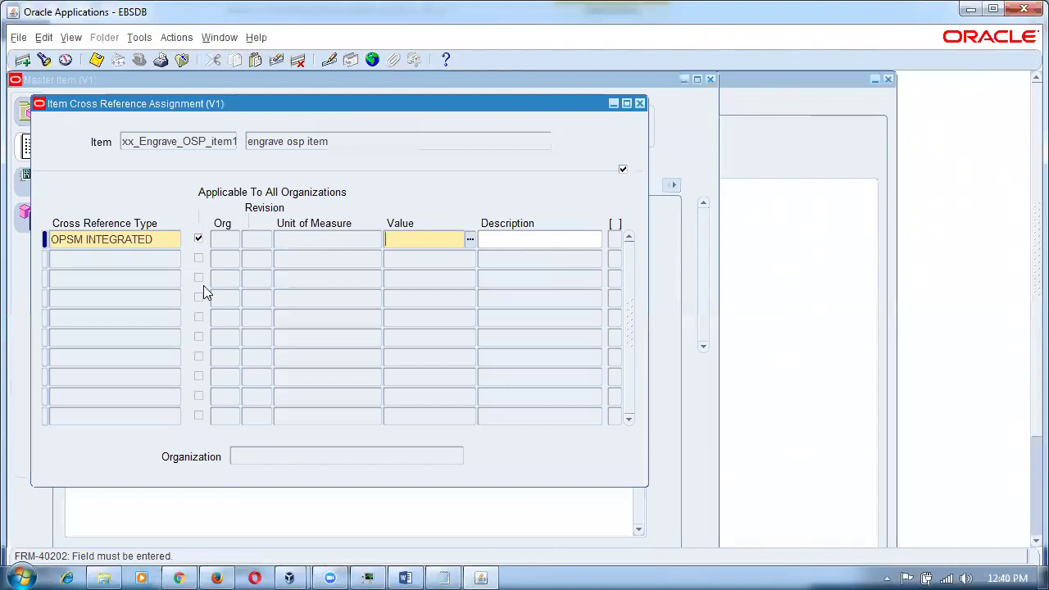
key("F4")
left_click(524, 354)
Return to the 44_engrave resource, try to look up its outside processing item with xx%eng%, and clear the criteria.
double_click(189, 271)
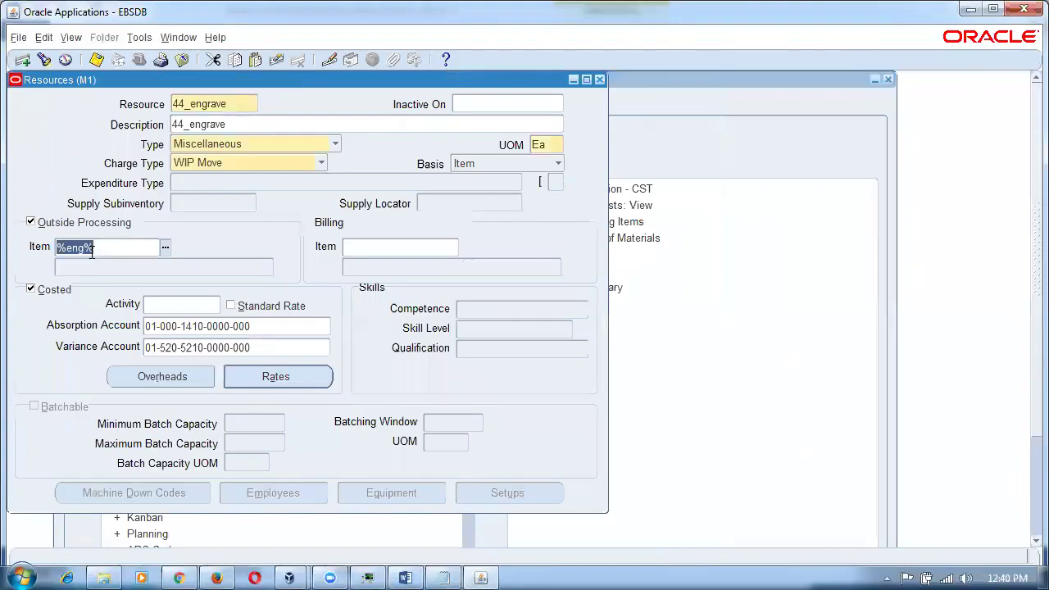
type("xx%eng%")
key("Tab")
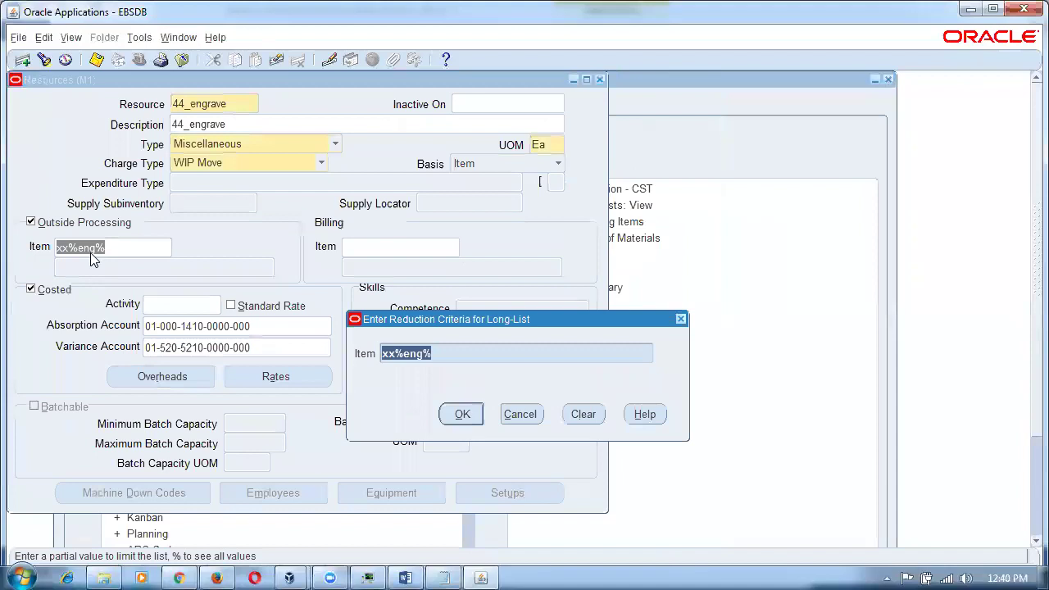
key("Return")
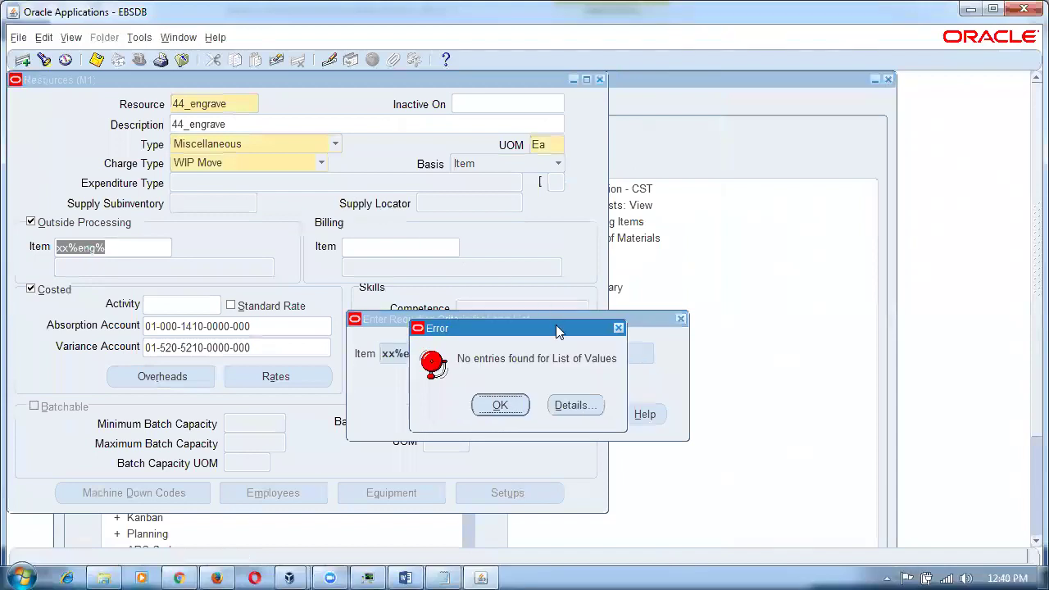
left_click(522, 407)
left_click(519, 414)
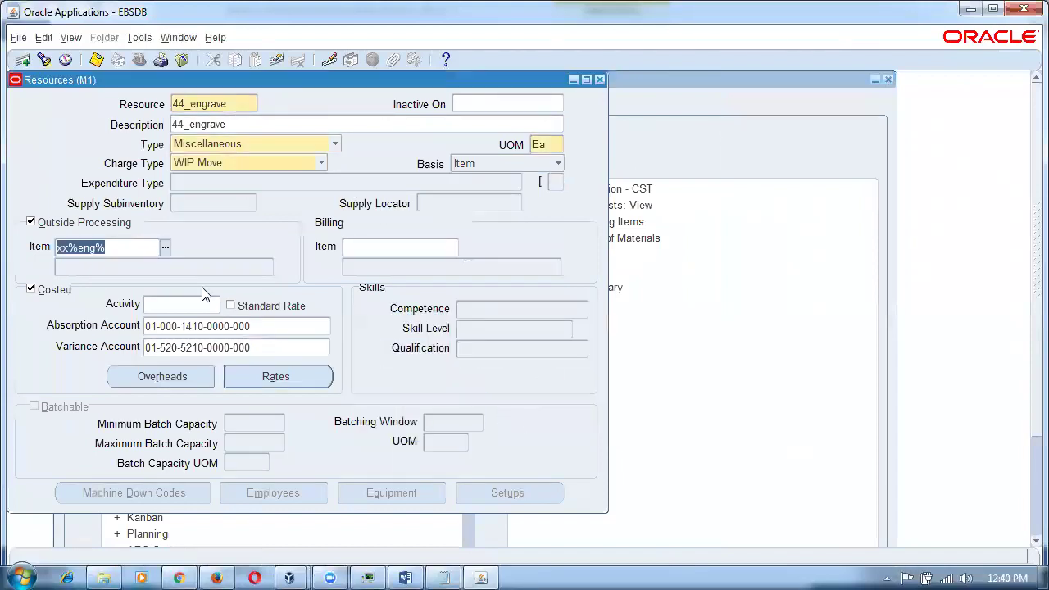
key("BackSpace")
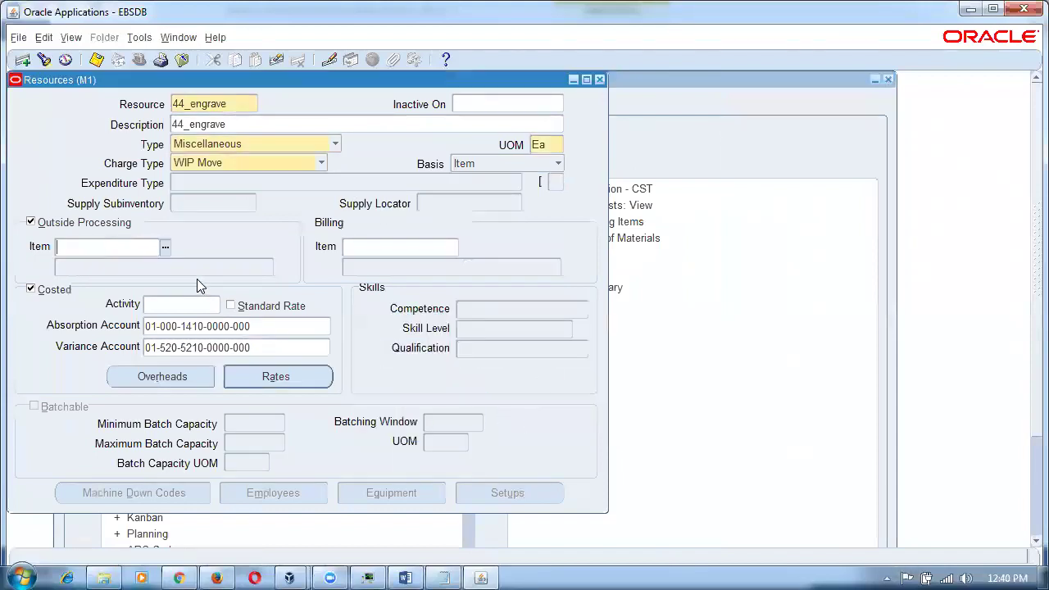
Query the Inventory master items for xx% and view the engraving item's organization assignments.
left_click(178, 38)
left_click(204, 114)
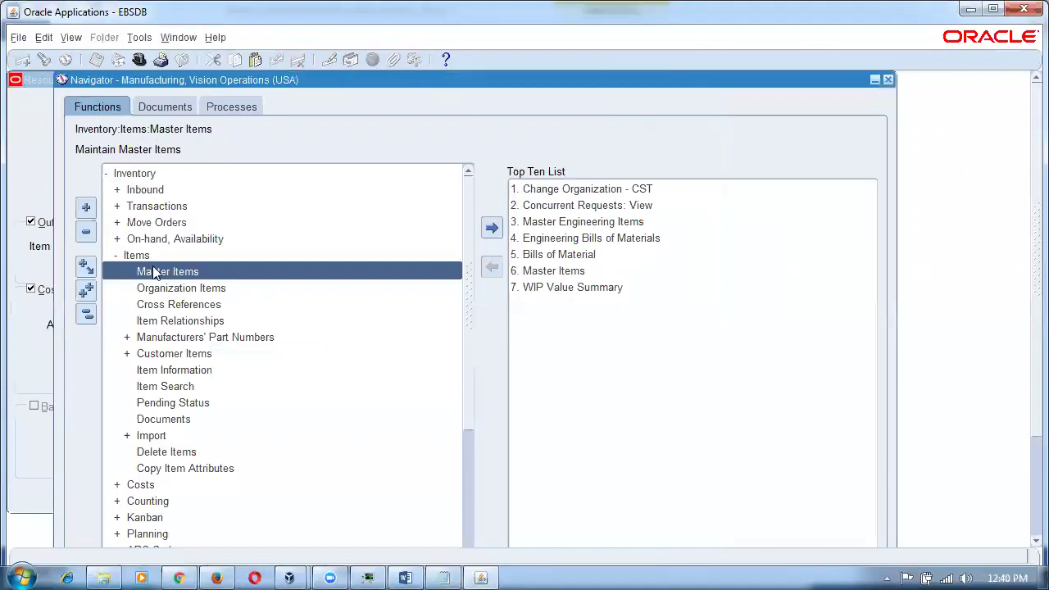
double_click(168, 273)
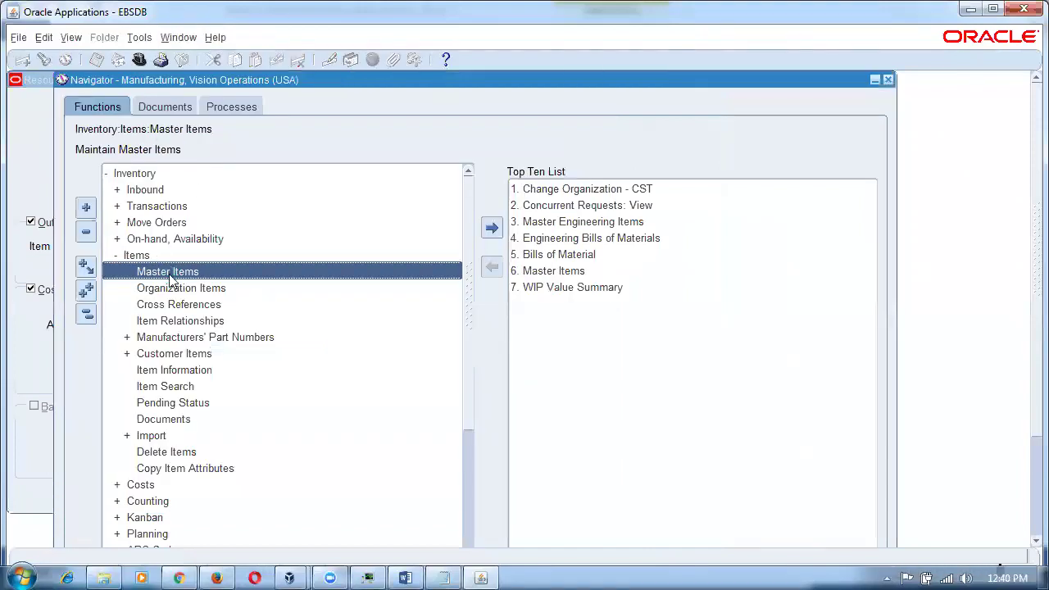
key("F11")
type("xx%")
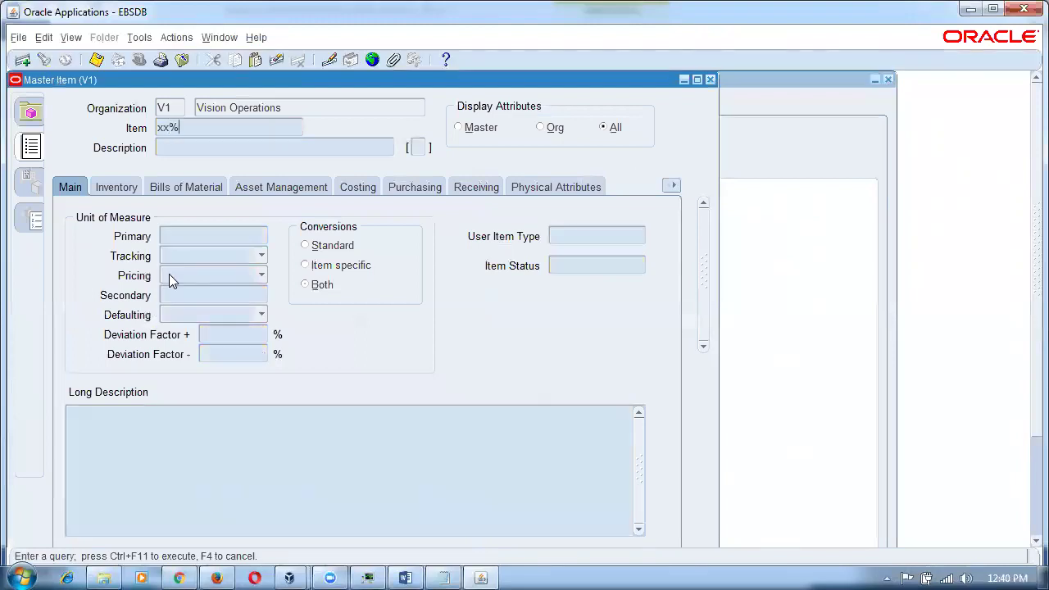
key("ctrl+F11")
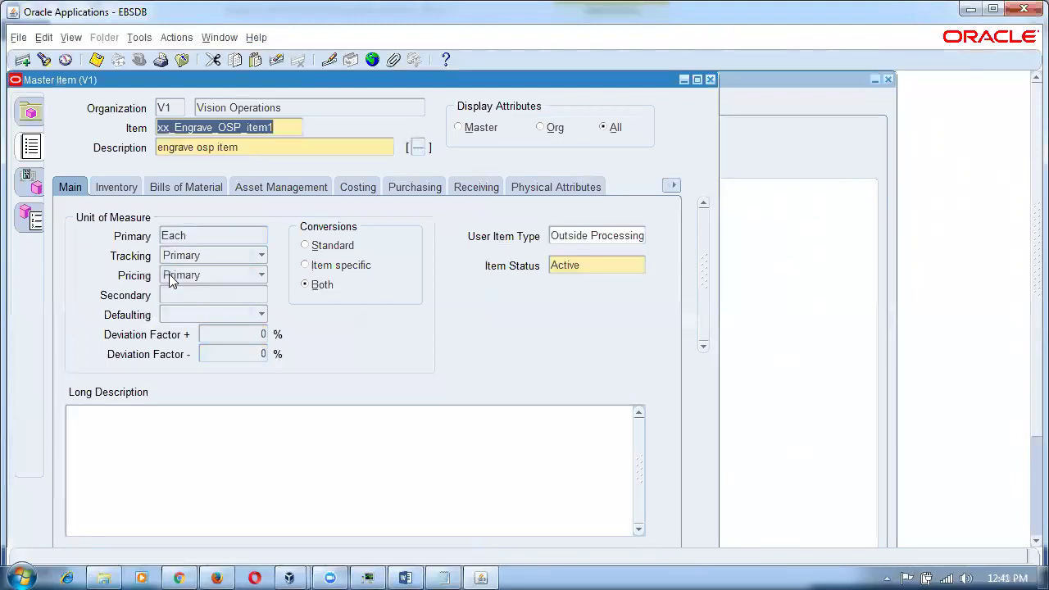
key("alt+t")
key("o")
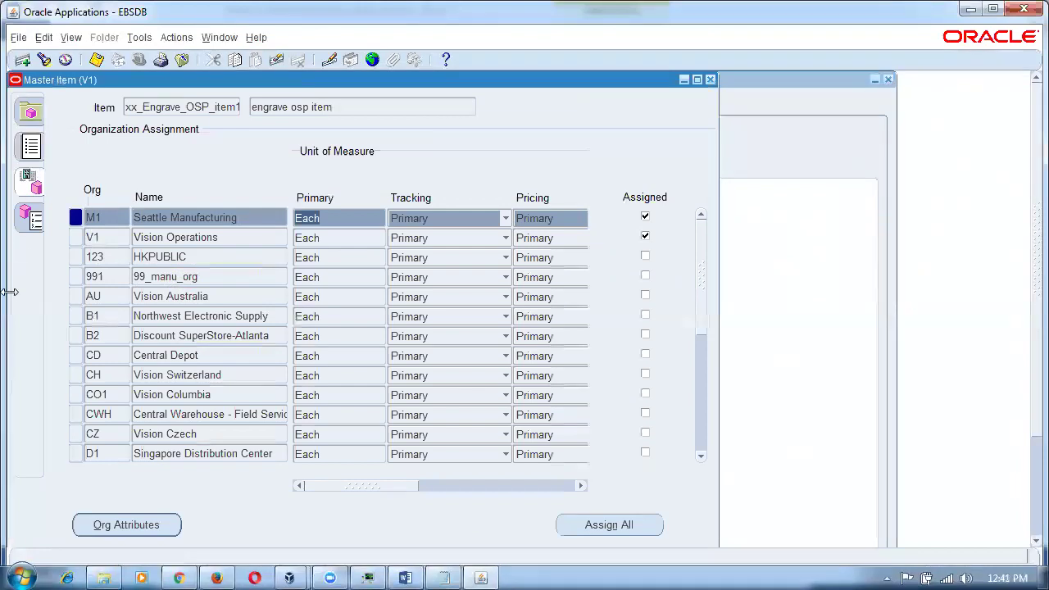
Return to the 44_engrave resource and assign xx_Engrave_OSP_item1 as its outside processing item.
left_click(571, 133)
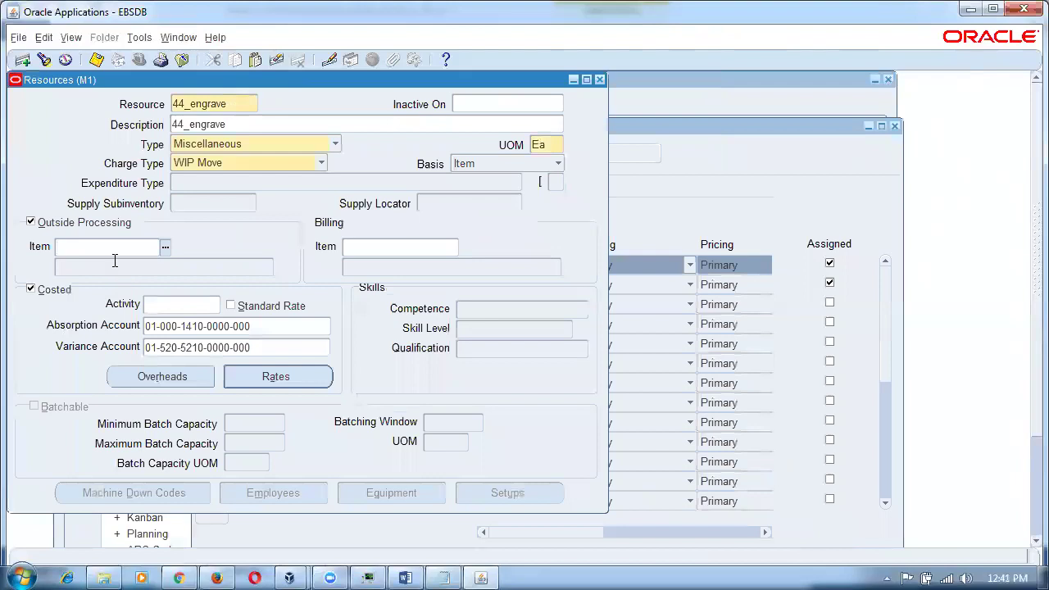
type("_%")
key("Tab")
key("Return")
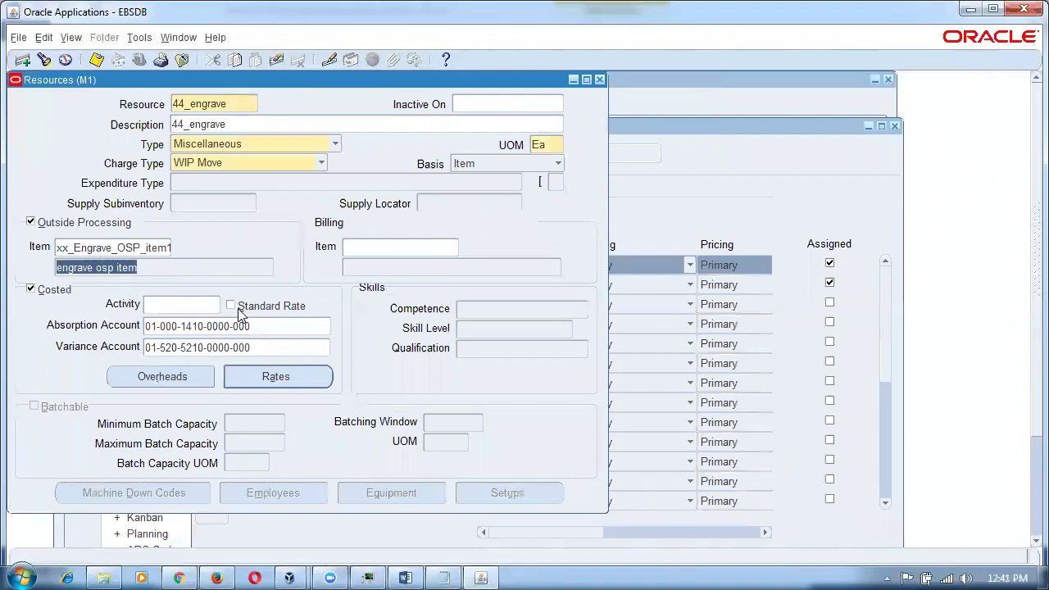
Check the engrave rate in the Word document, add a Pending resource unit cost of 5 to 44_engrave, and save it.
key("alt+Tab")
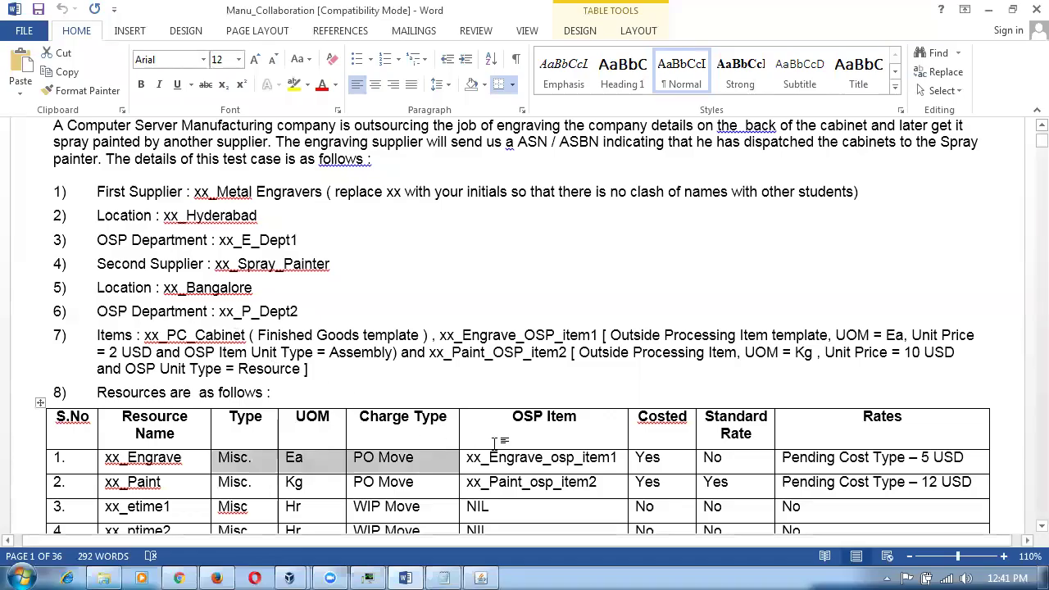
left_click_drag(802, 464, 941, 459)
key("alt+Tab")
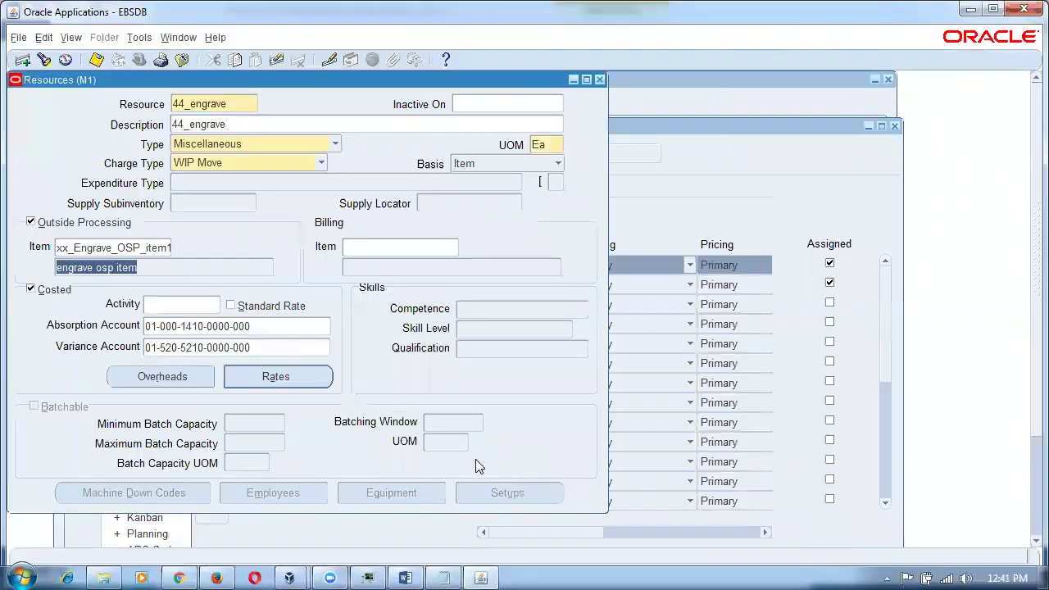
left_click(276, 382)
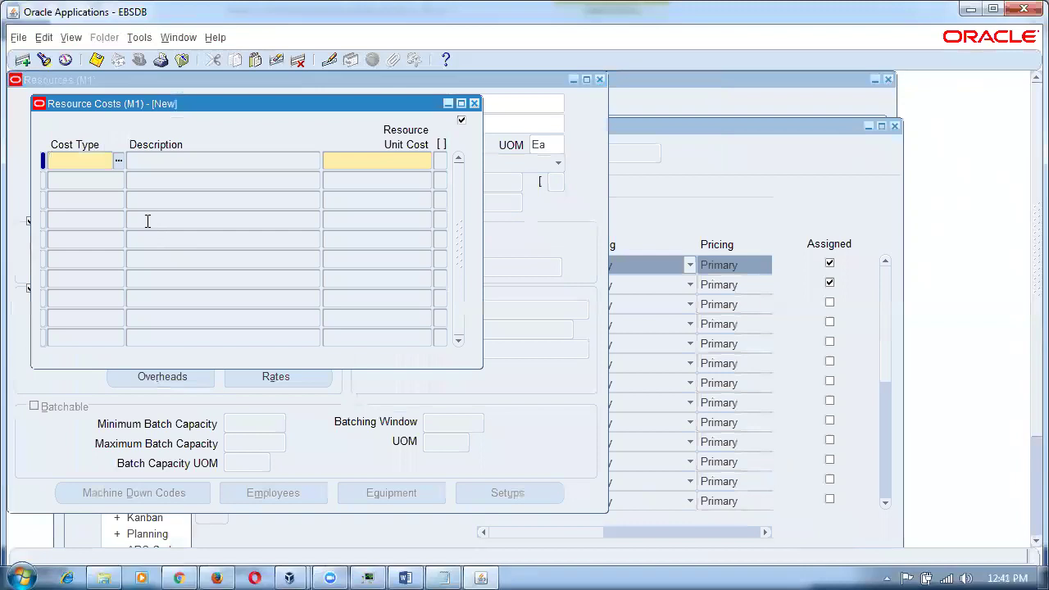
type("pend")
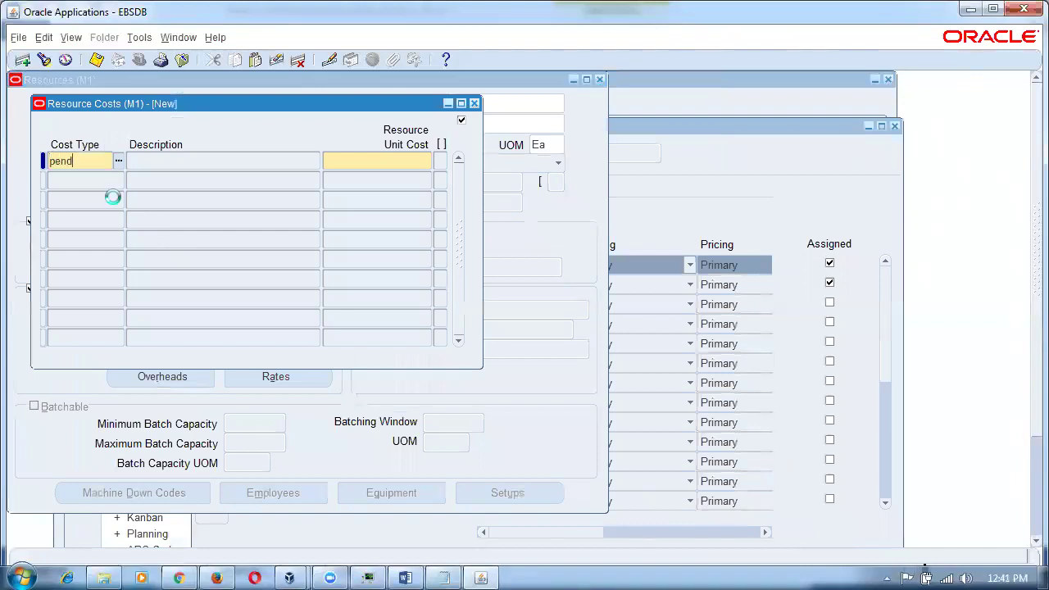
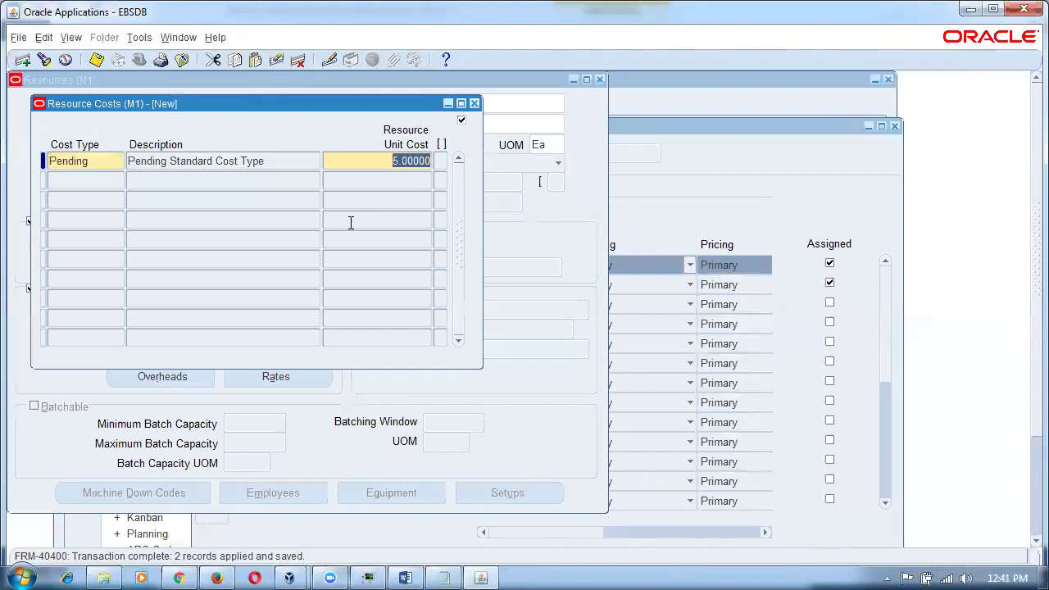
left_click(475, 103)
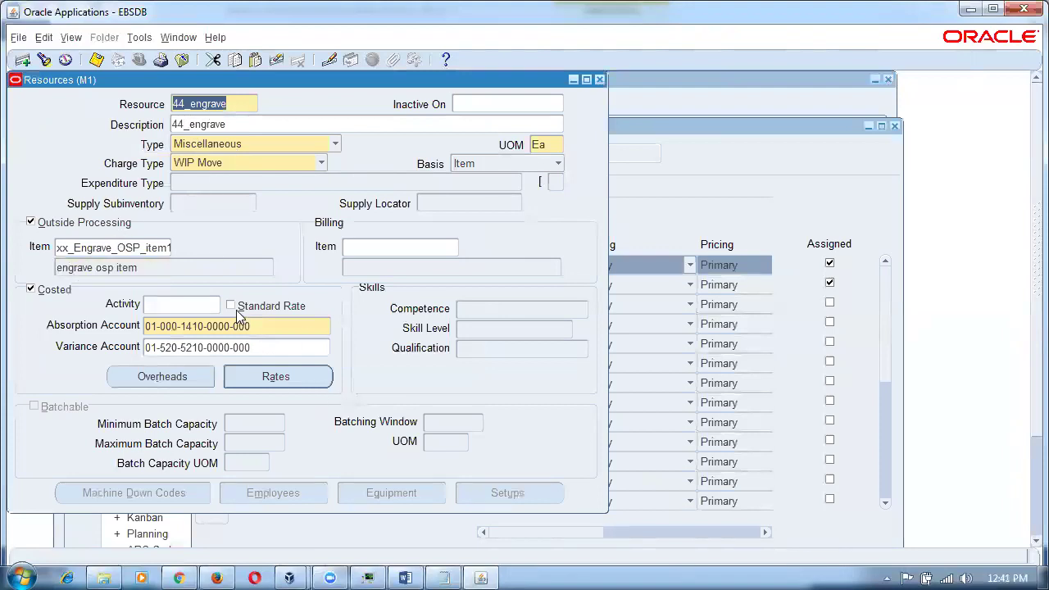
Consult the xx_Paint row of the resource table in the Word document and return to the Resources form.
key("alt+Tab")
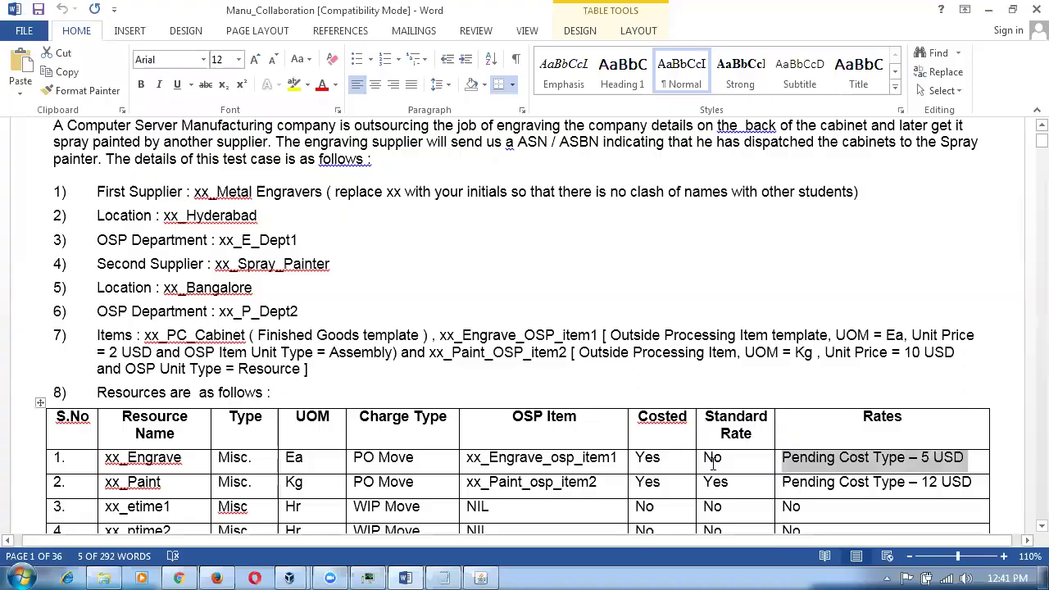
left_click(168, 482)
key("alt+Tab")
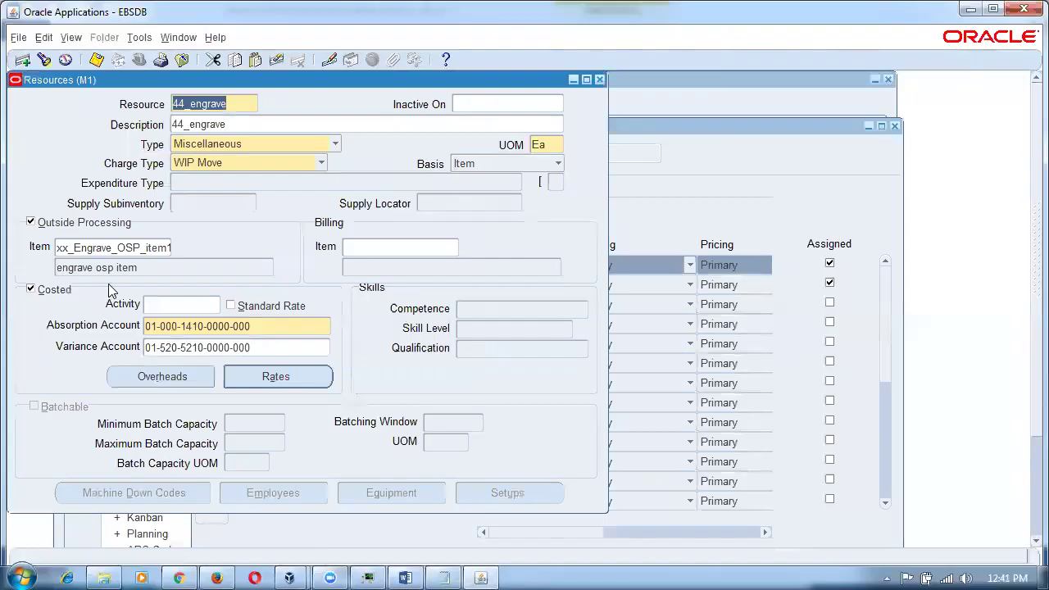
Query the existing resources with the pattern 44%.
key("ctrl+Down")
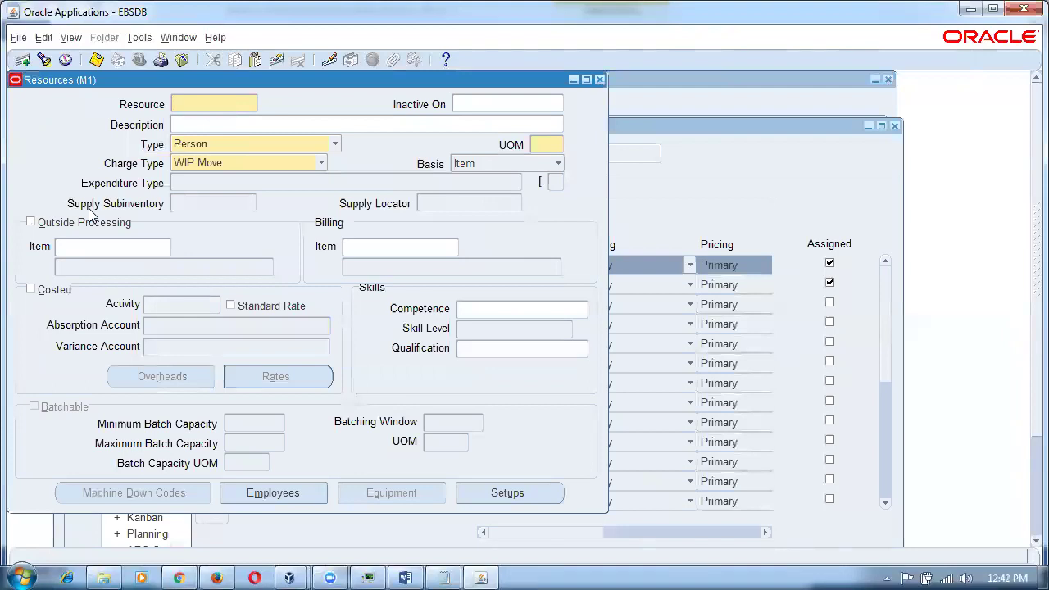
key("F11")
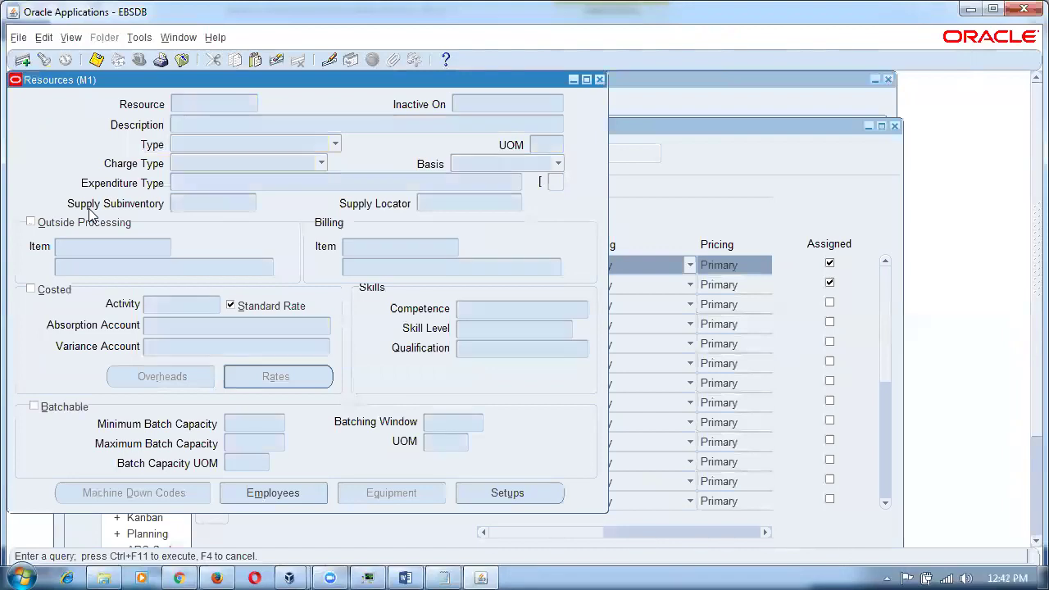
type("44%")
key("ctrl+F11")
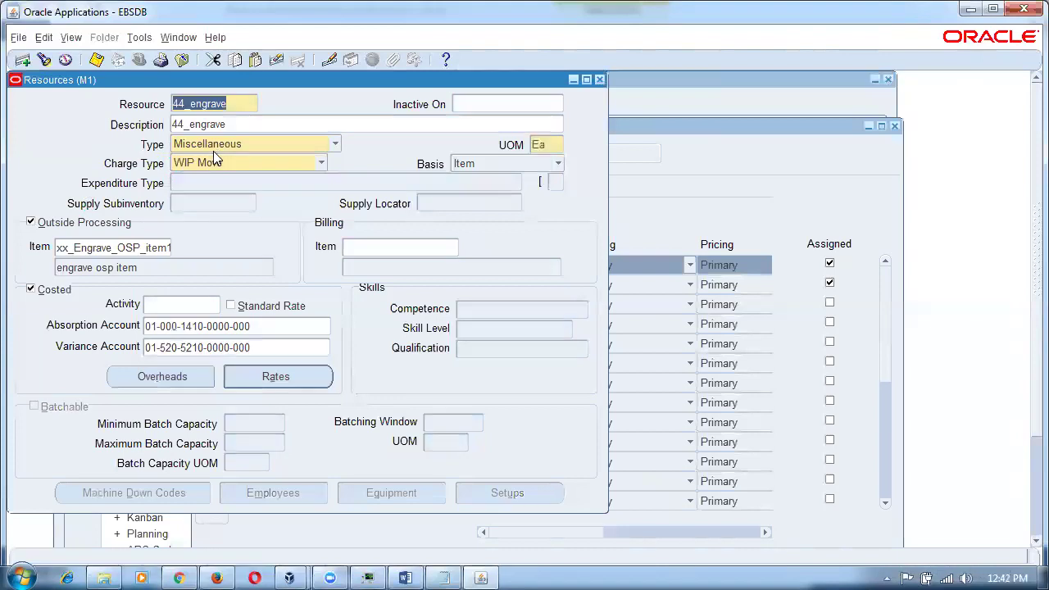
Start a new resource named 44_paint with the same text as description and the type Miscellaneous.
key("F6")
type("4")
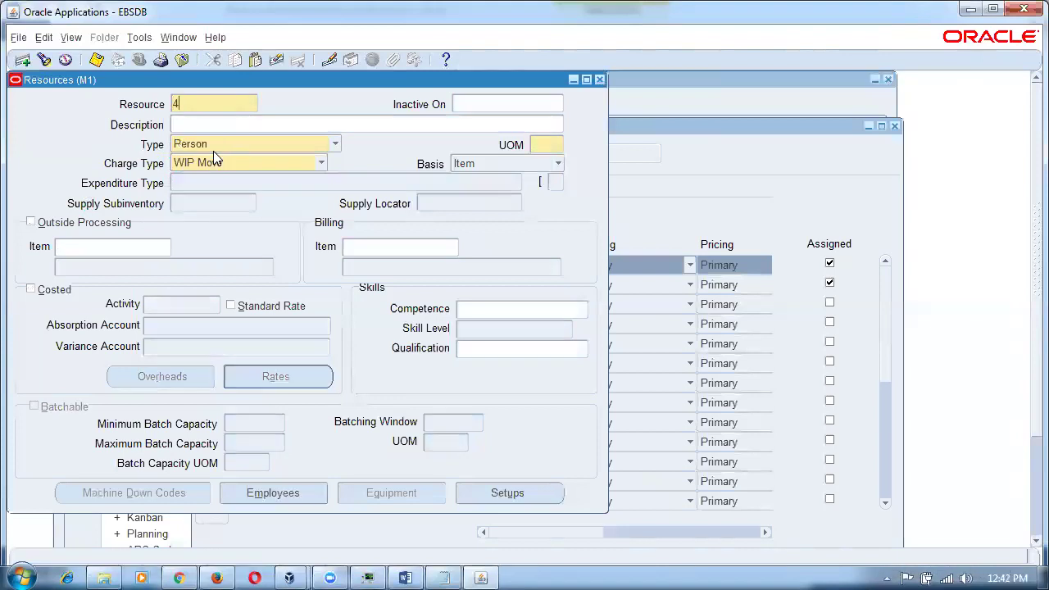
type("4_paint")
double_click(236, 110)
key("ctrl+c")
left_click(195, 125)
key("ctrl+v")
left_click(200, 146)
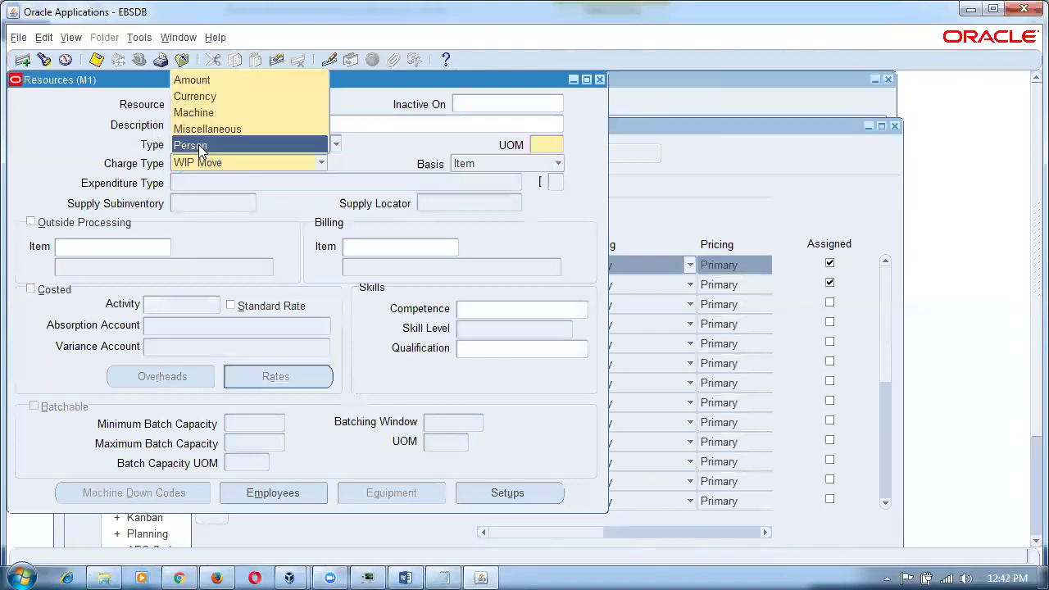
left_click(200, 132)
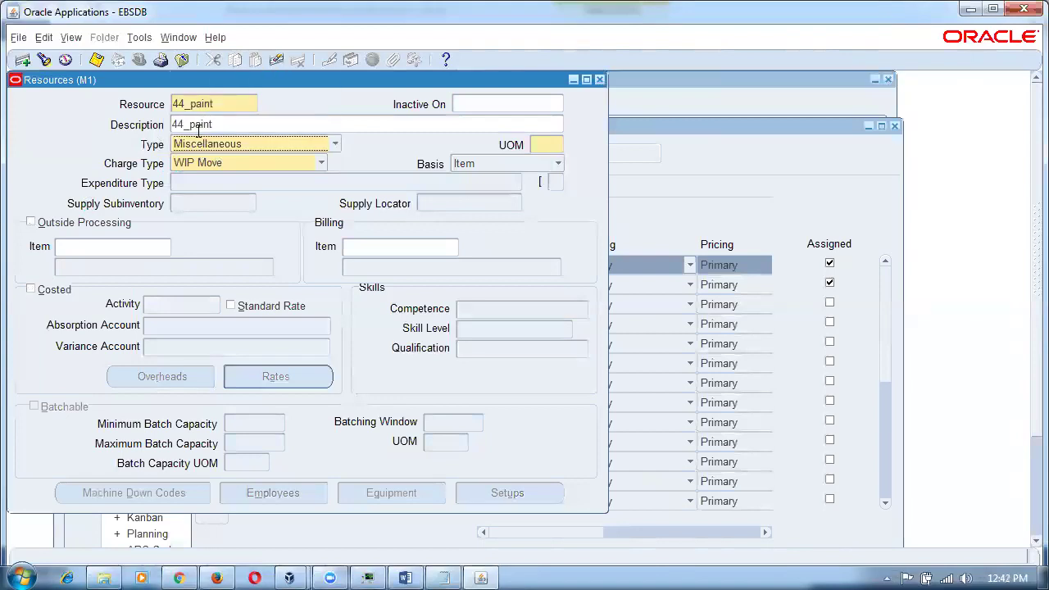
Check the paint resource's unit in the Word document and set the UOM of 44_paint to KG (Kilogram).
key("alt+Tab")
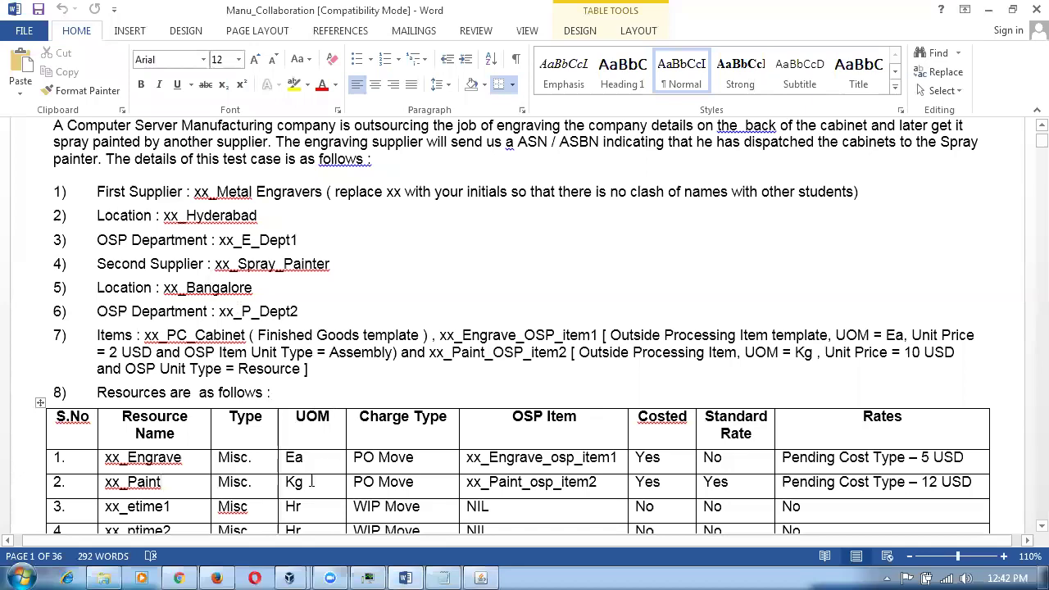
key("alt+Tab")
left_click(546, 144)
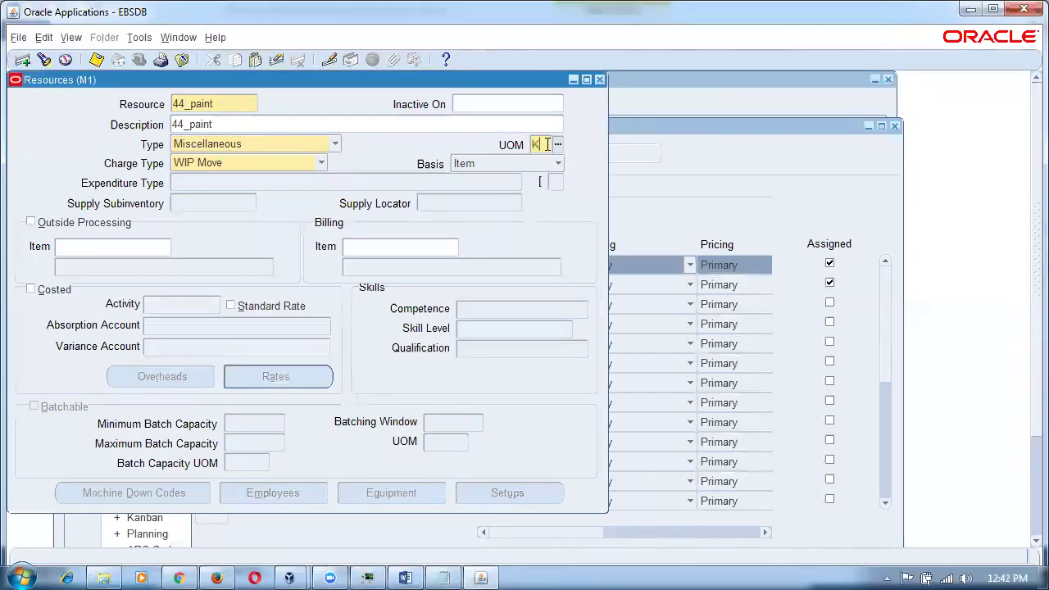
key("Tab")
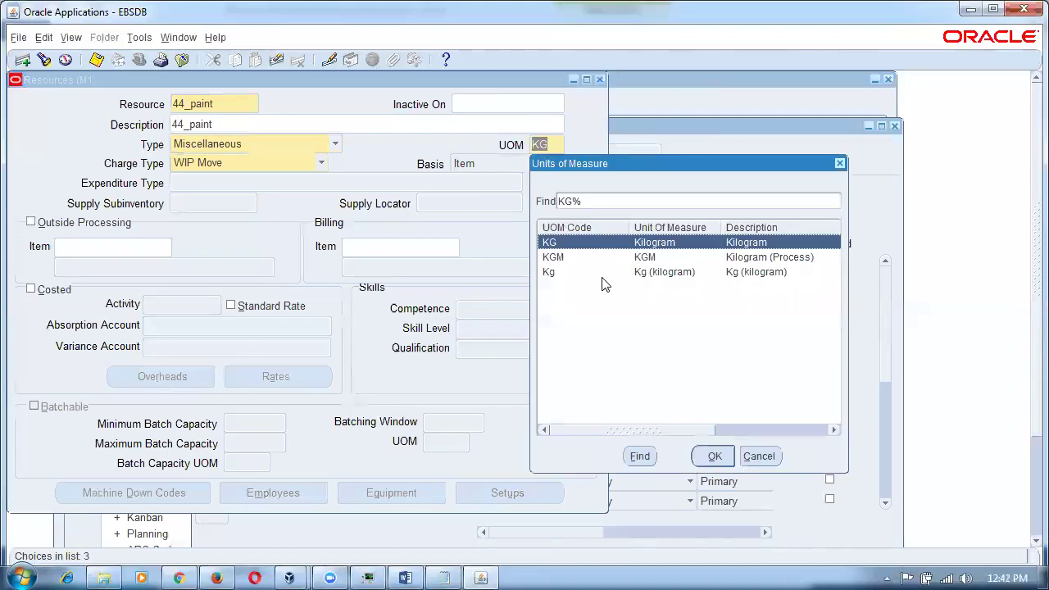
left_click(715, 456)
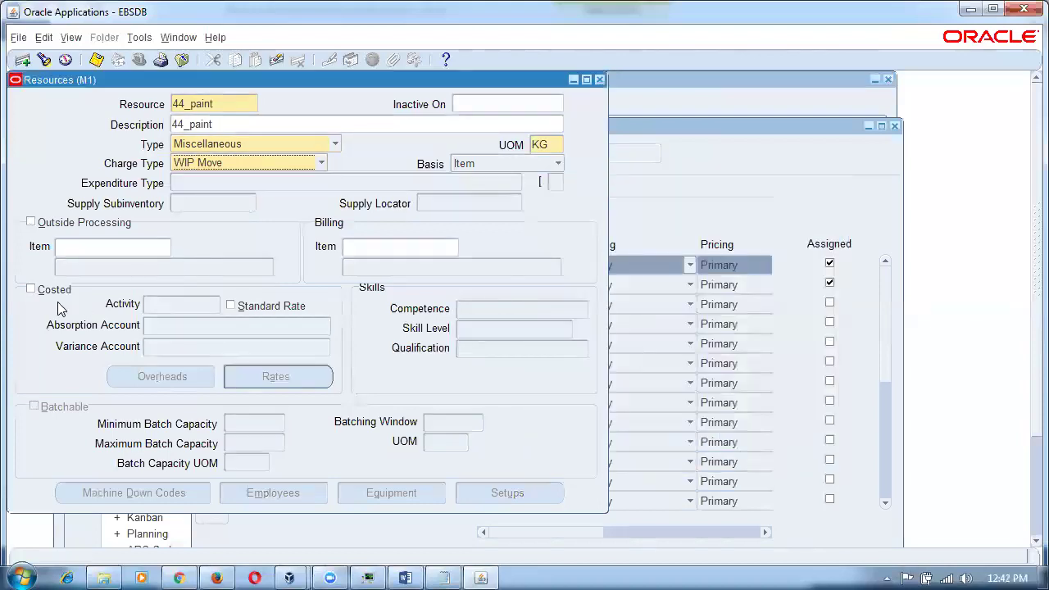
Enable Outside Processing for 44_paint and assign xx_Paint_OSP_item2 as its item, looked up with xx%.
left_click(31, 222)
left_click(71, 248)
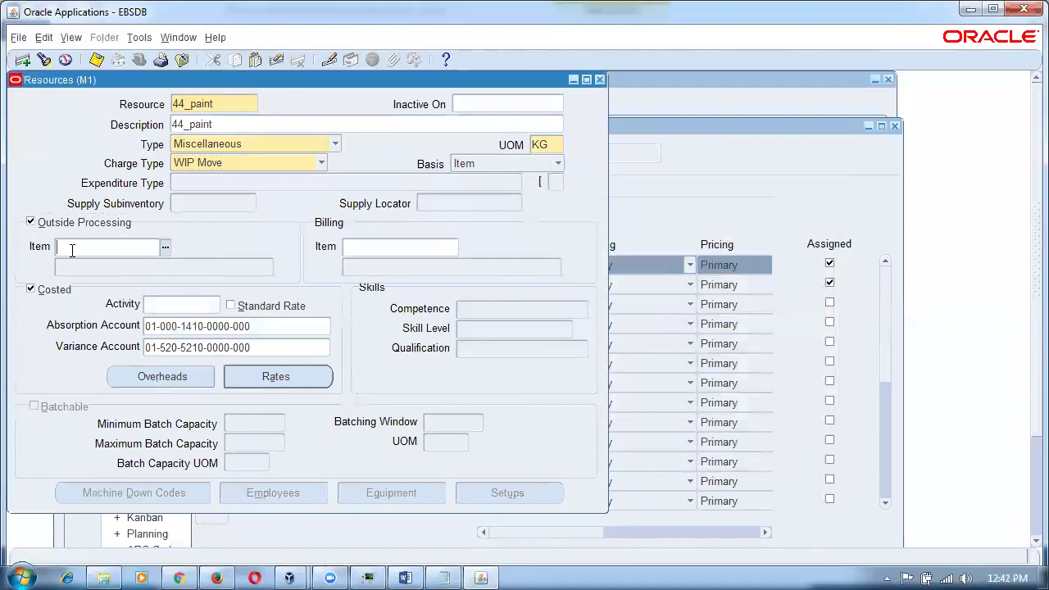
type("xx")
key("Tab")
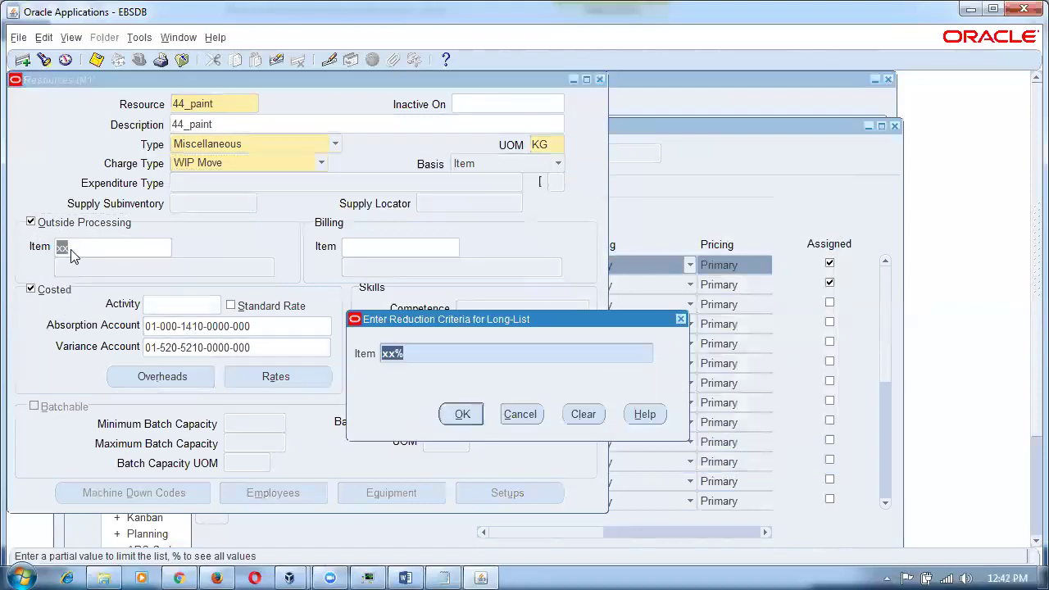
key("Return")
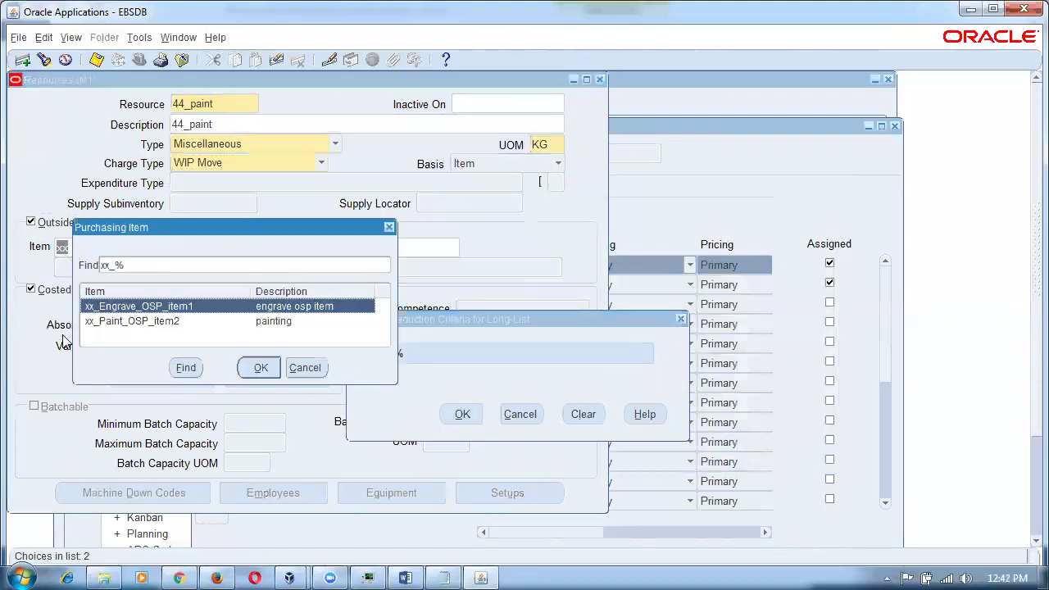
left_click(92, 322)
left_click(245, 370)
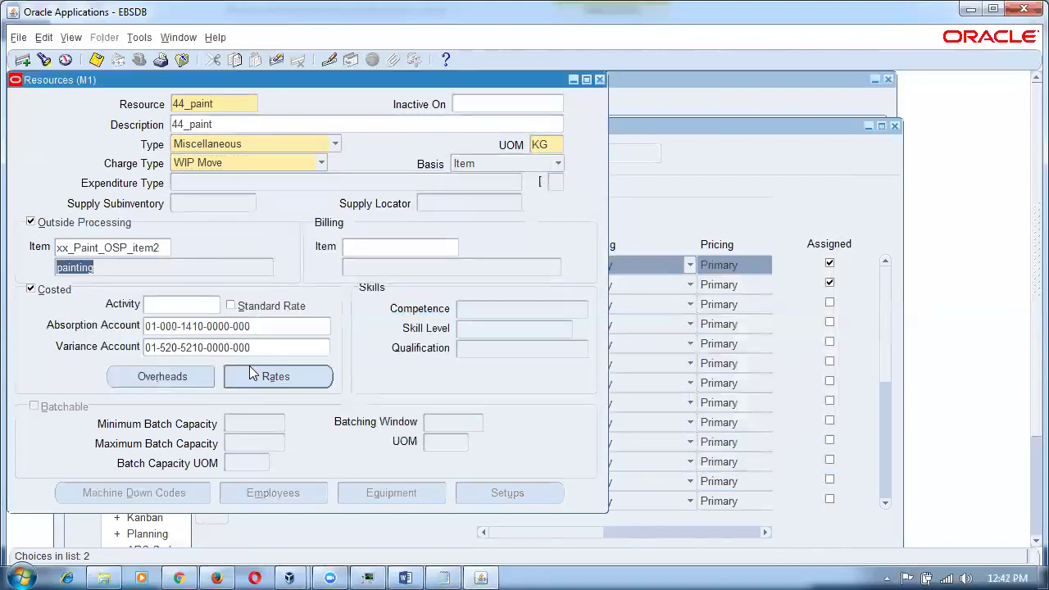
Enable Standard Rate for 44_paint, add a Pending cost type rate of 12 and save.
left_click(242, 310)
left_click(268, 383)
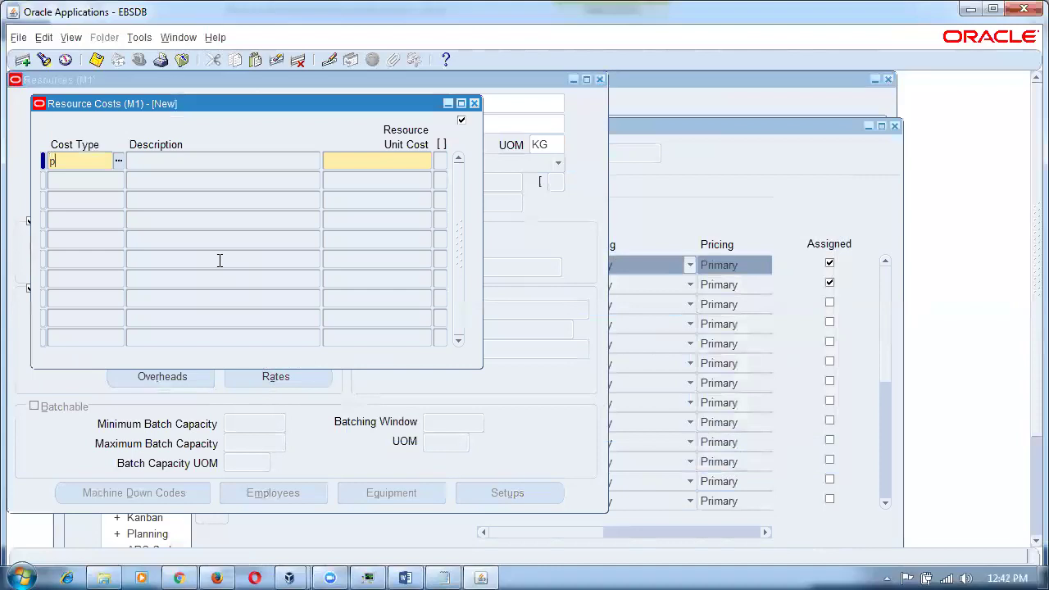
type("pen")
key("Tab")
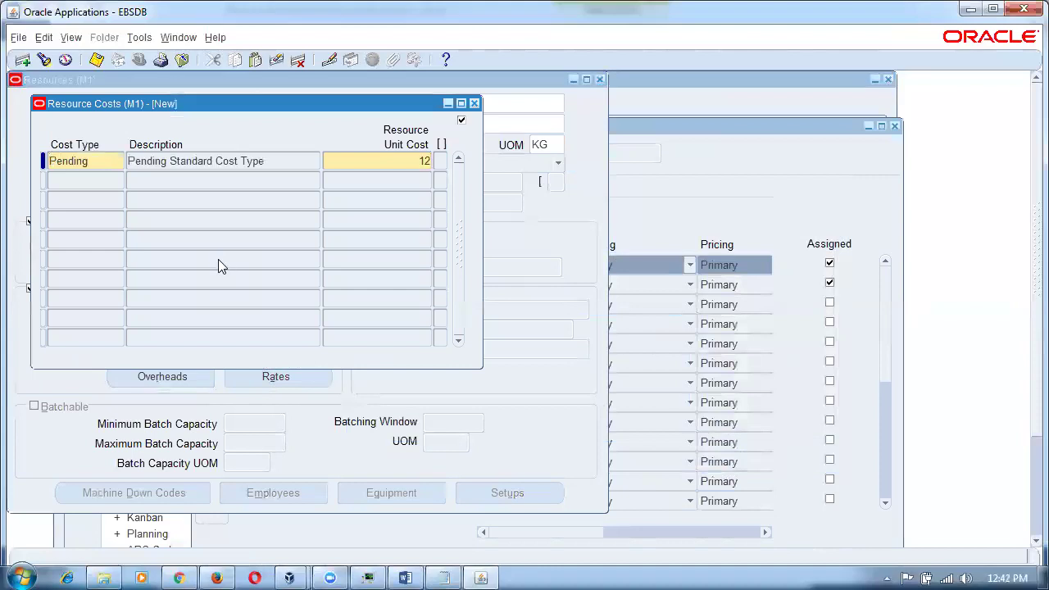
key("ctrl+s")
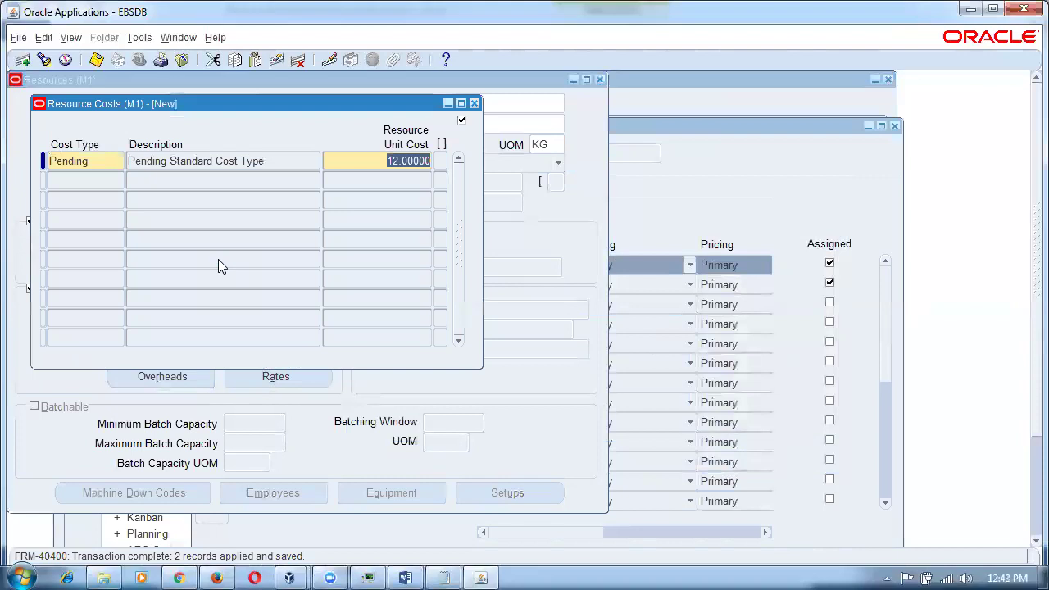
key("F4")
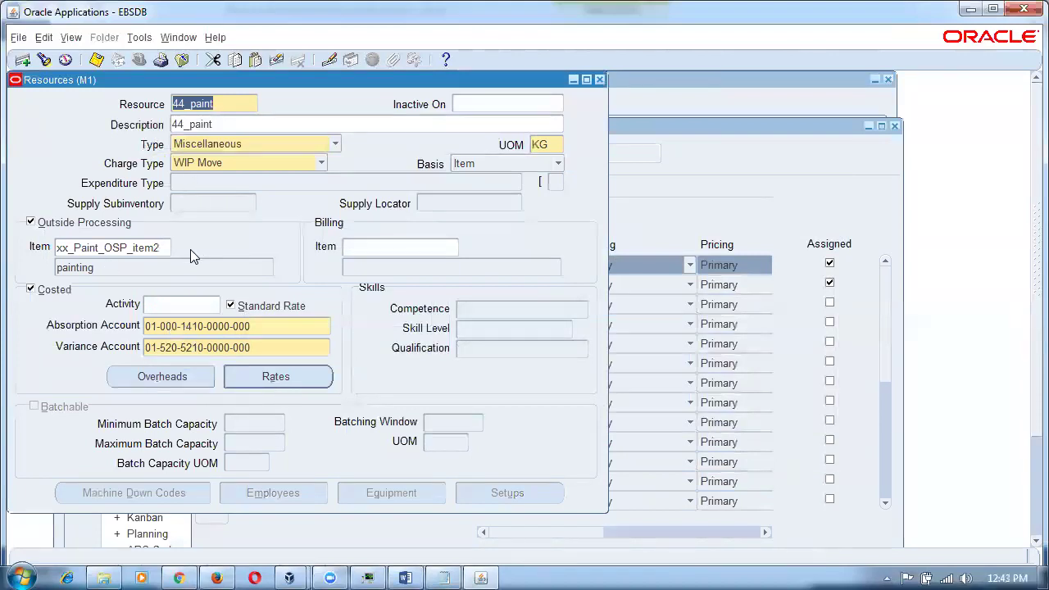
Start a new resource named ee_etime with the UOM HR and try to save it.
key("ctrl+Down")
type("ee_")
type("etime")
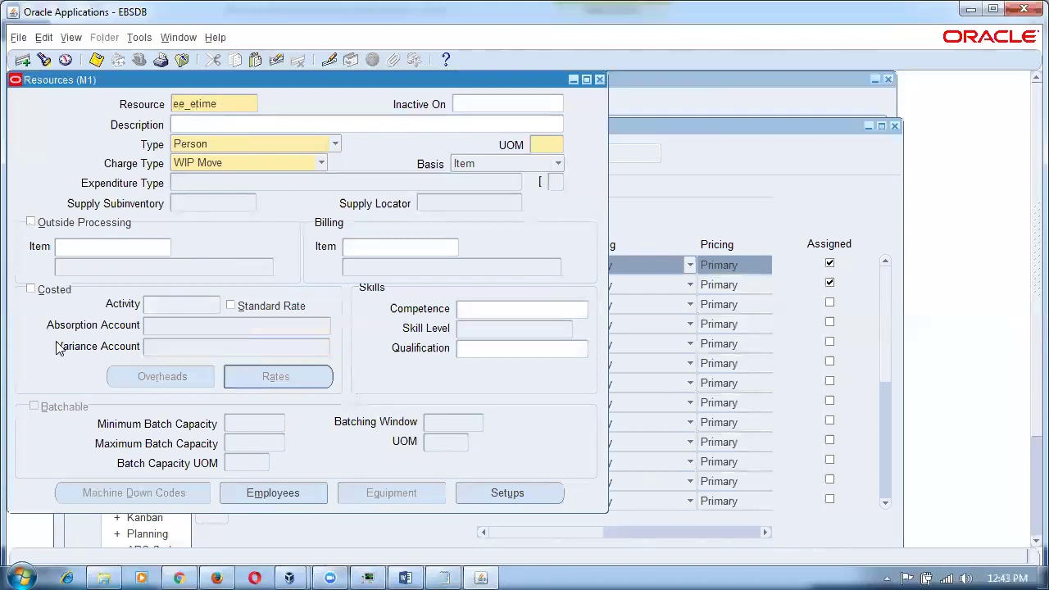
left_click(555, 144)
type("HR")
key("Tab")
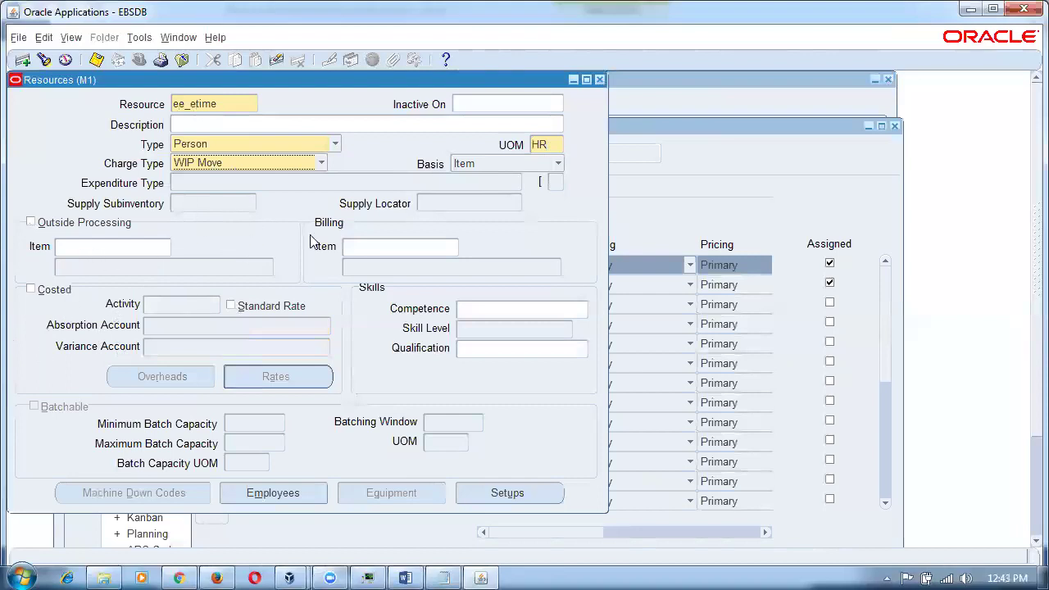
left_click(274, 182)
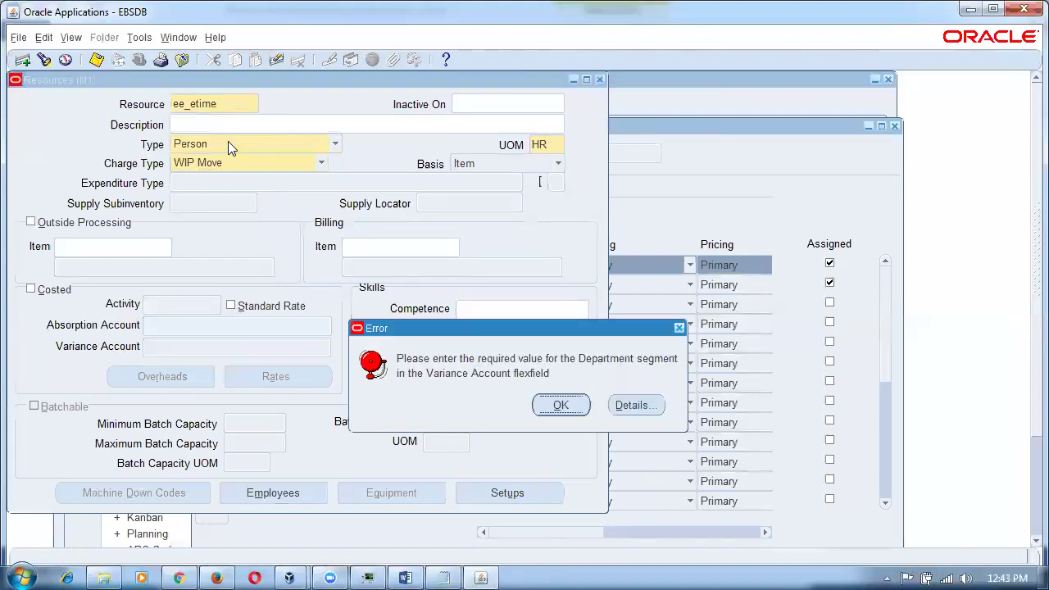
left_click(547, 407)
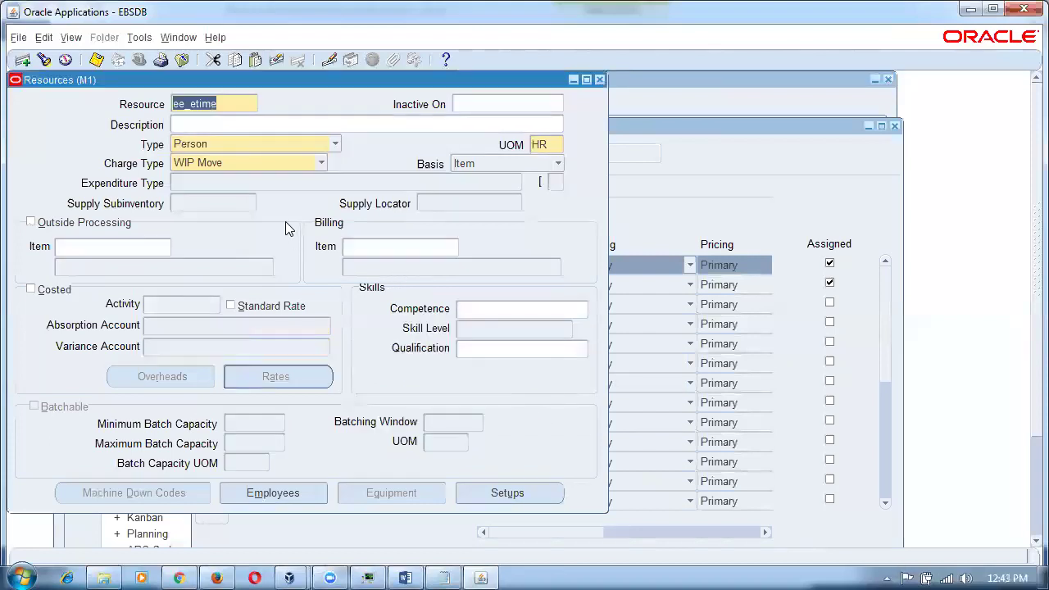
key("ctrl+s")
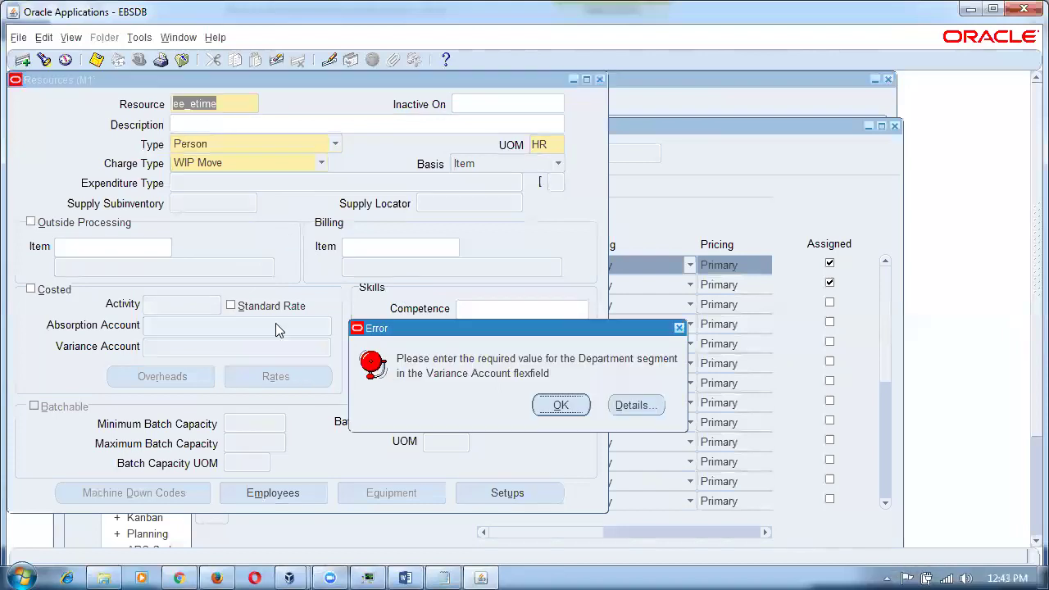
left_click(556, 410)
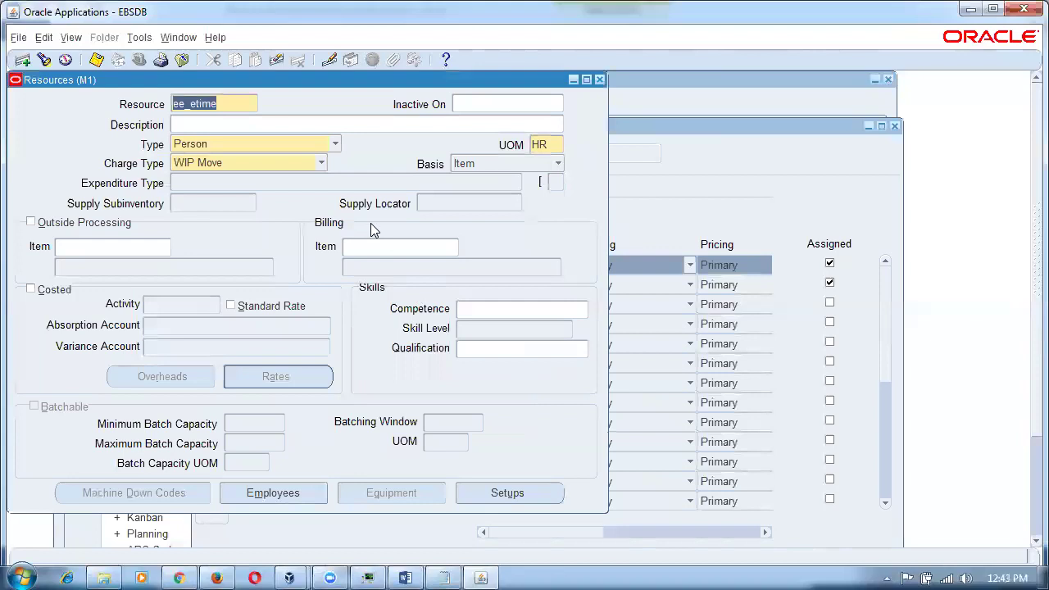
Rename the new resource 44_etime and copy the name into its description.
type("44_etime")
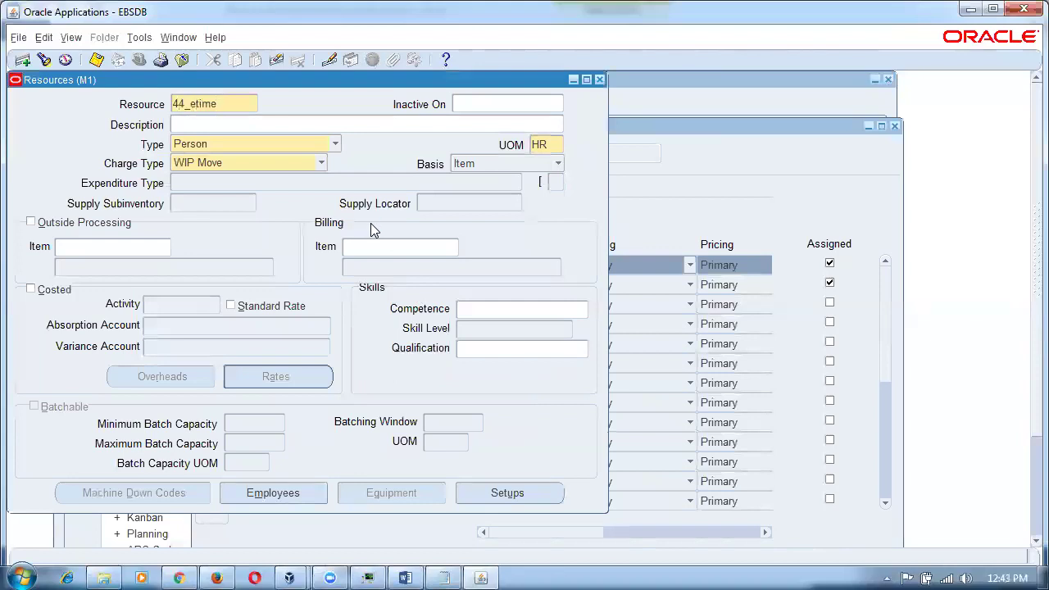
key("Tab")
left_click(229, 109)
key("ctrl+c")
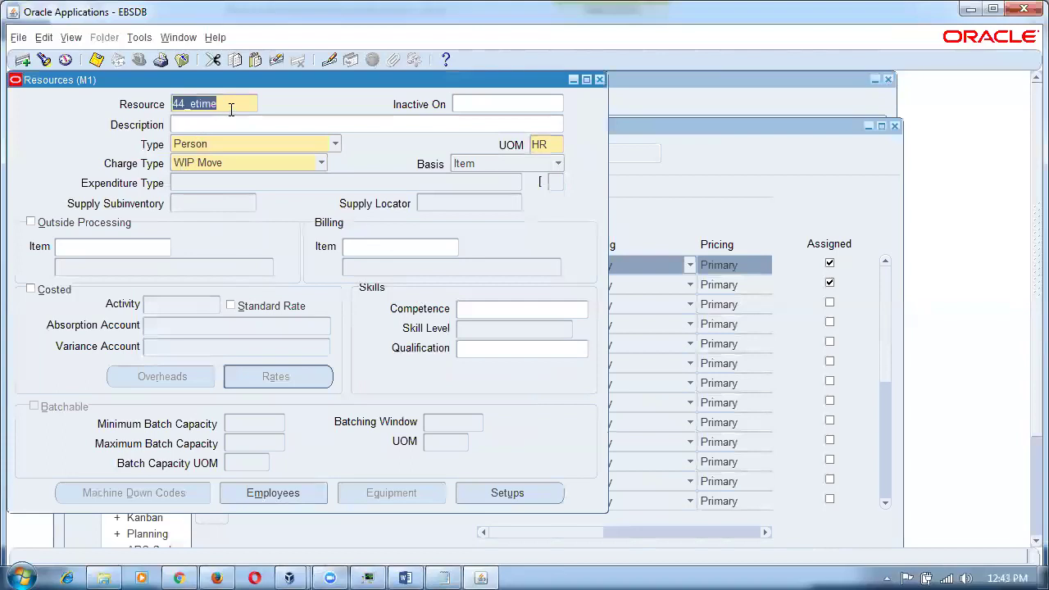
left_click(234, 124)
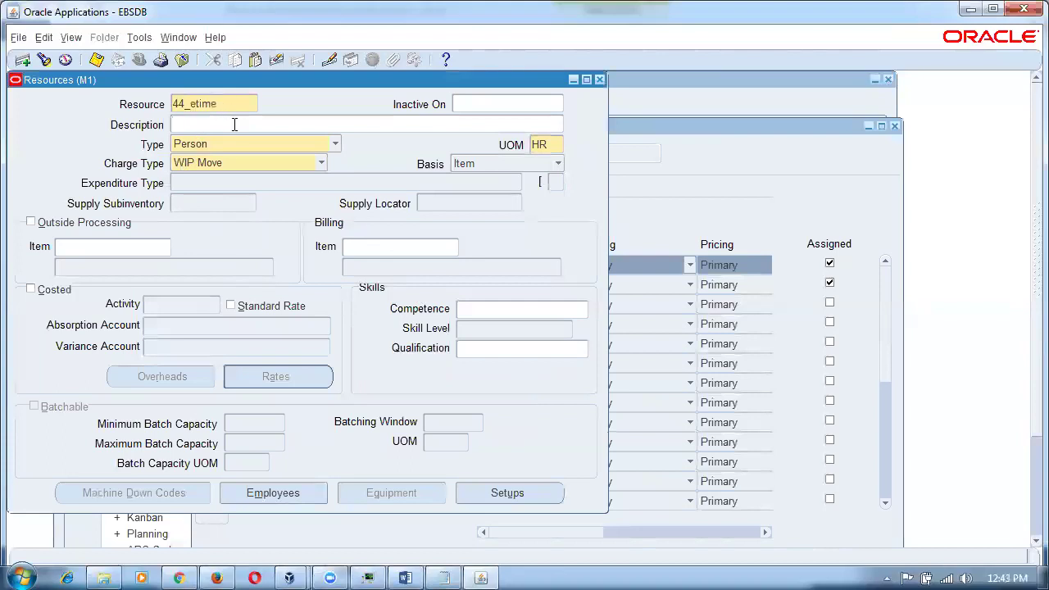
key("ctrl+v")
left_click(274, 147)
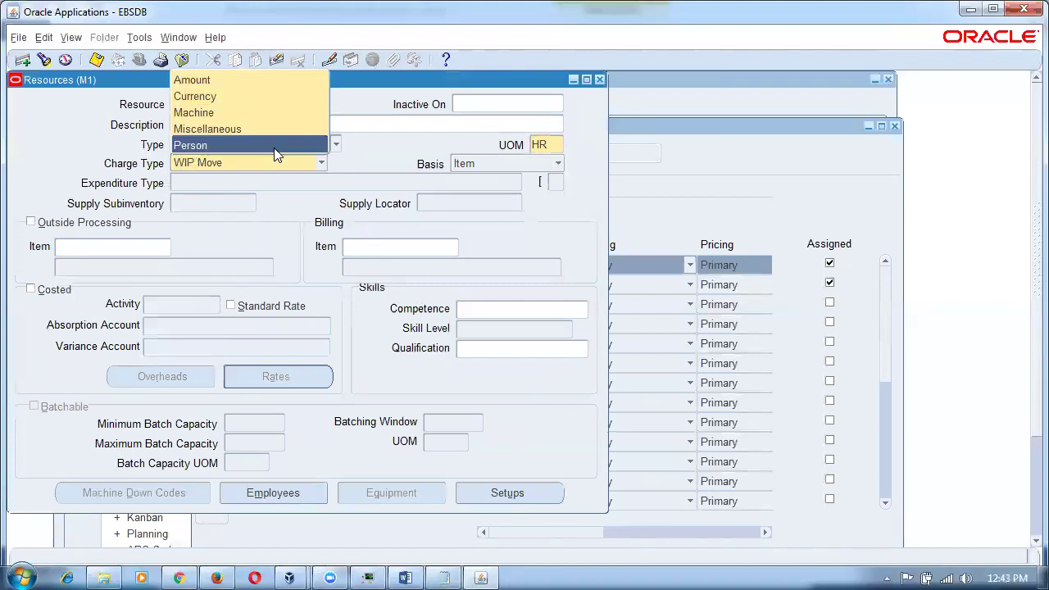
Check the type, UOM and charge type of xx_etime1 in the Word document's resource table.
key("alt+Tab")
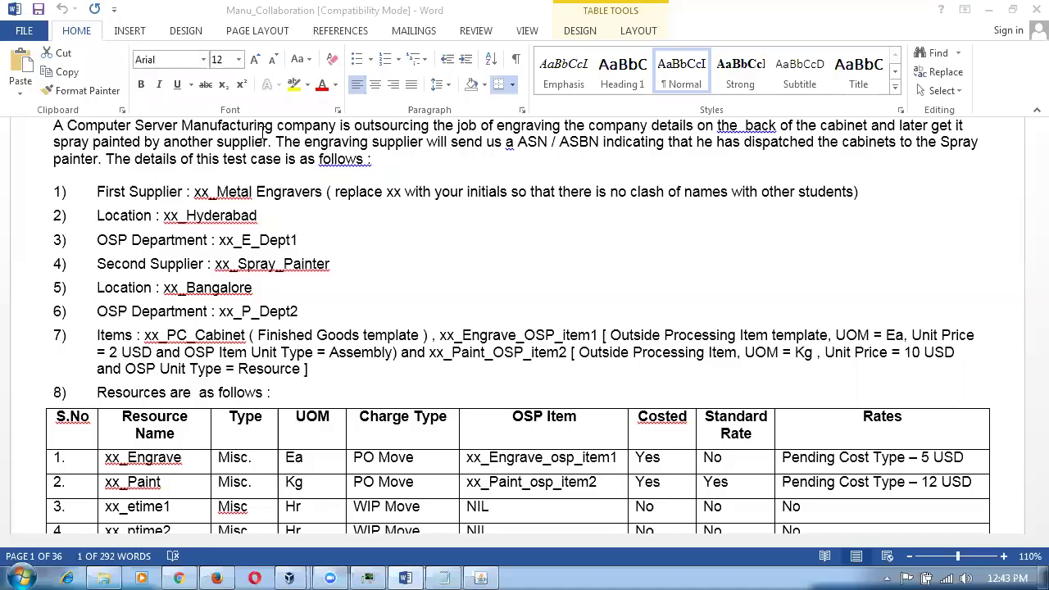
scroll(238, 448, "down", 2)
left_click_drag(234, 467, 397, 479)
key("alt+space")
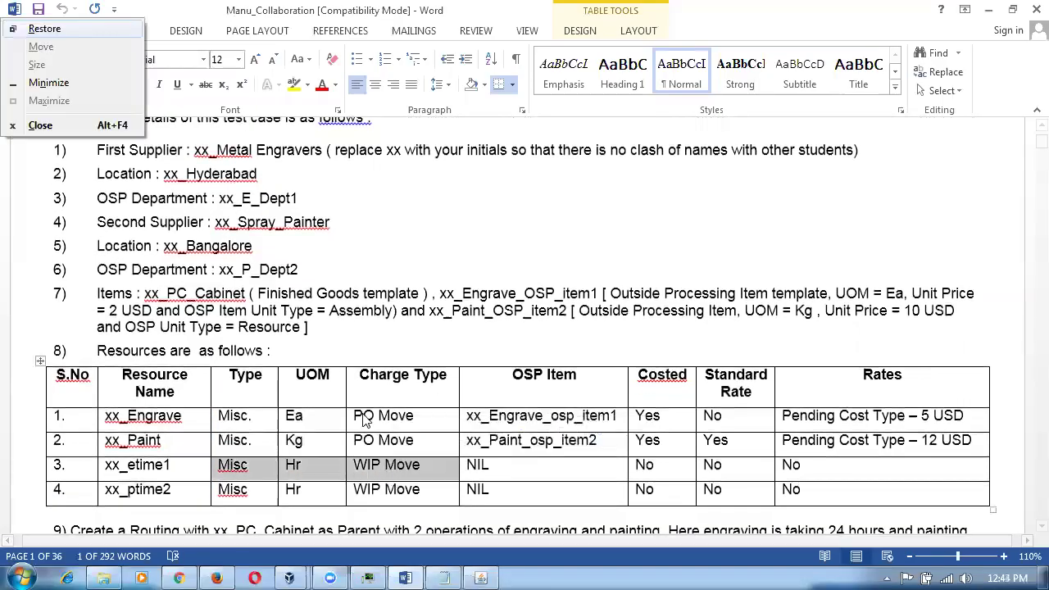
key("Escape")
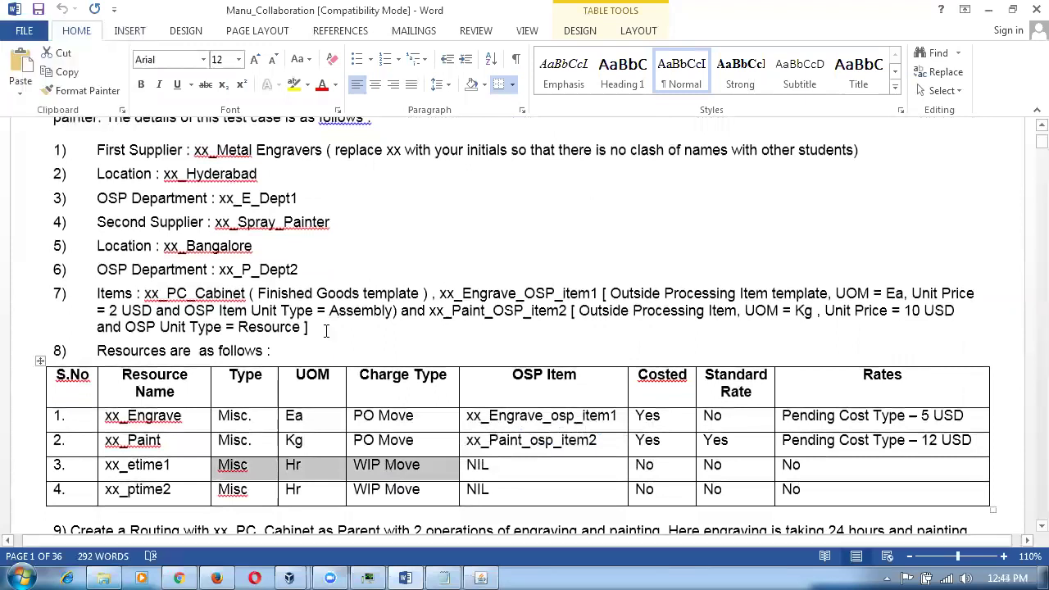
key("alt+Tab")
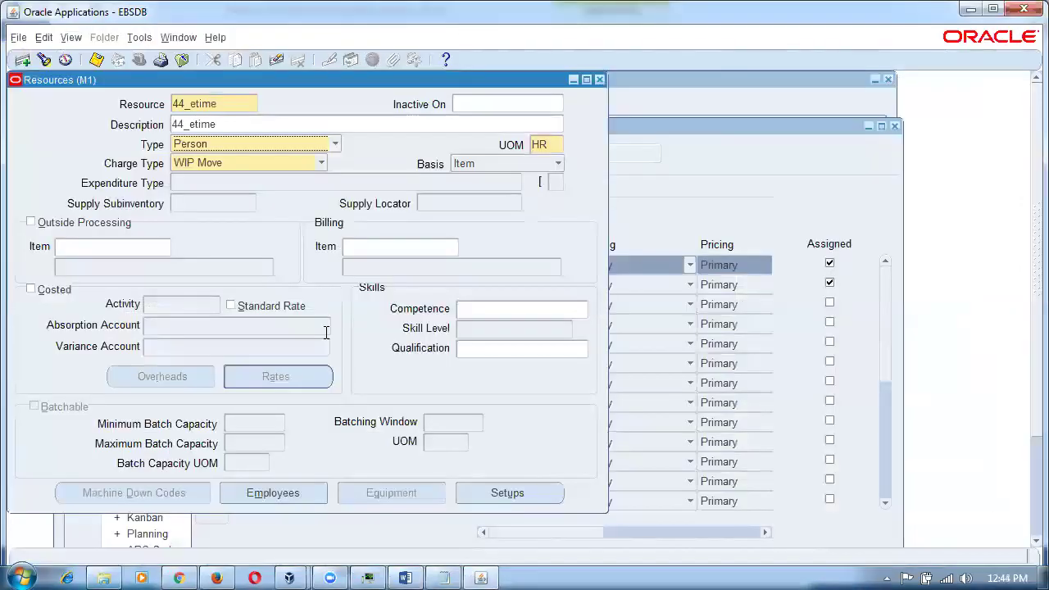
Set the type of 44_etime to Miscellaneous and try to save the resource.
left_click(229, 144)
left_click(232, 127)
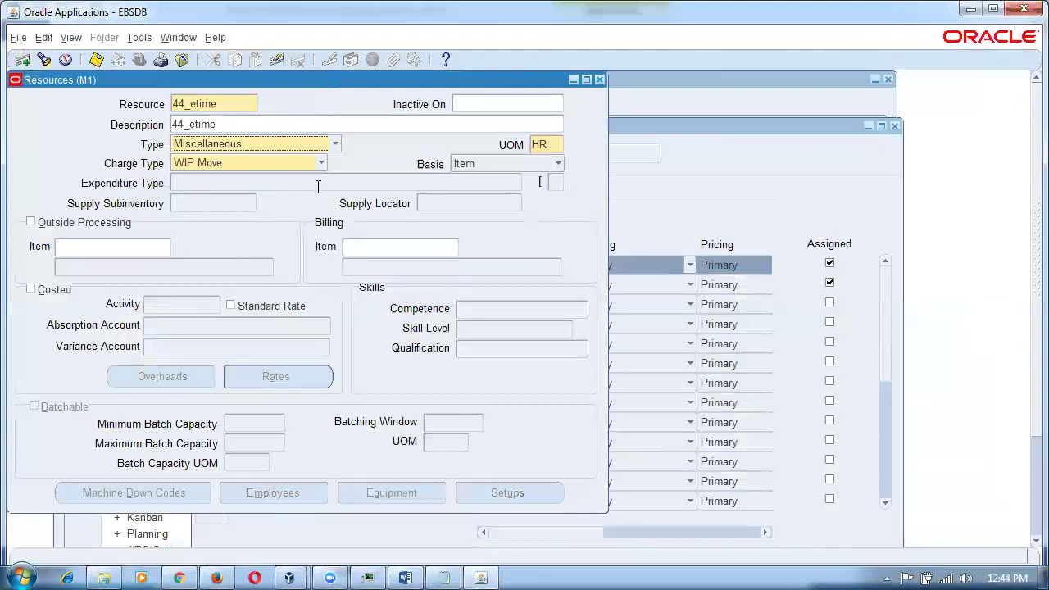
left_click(138, 250)
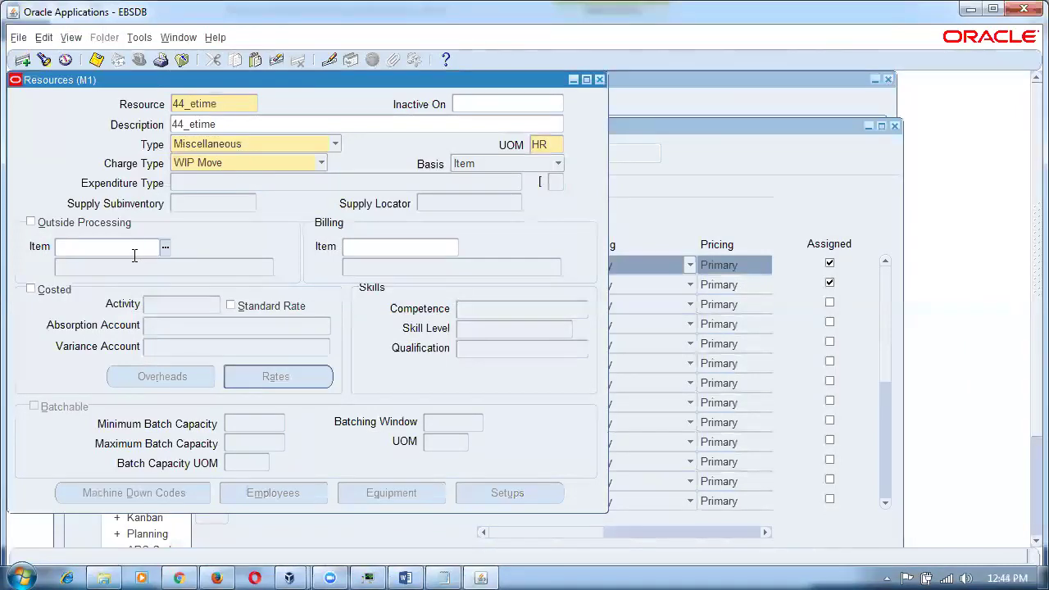
left_click(136, 268)
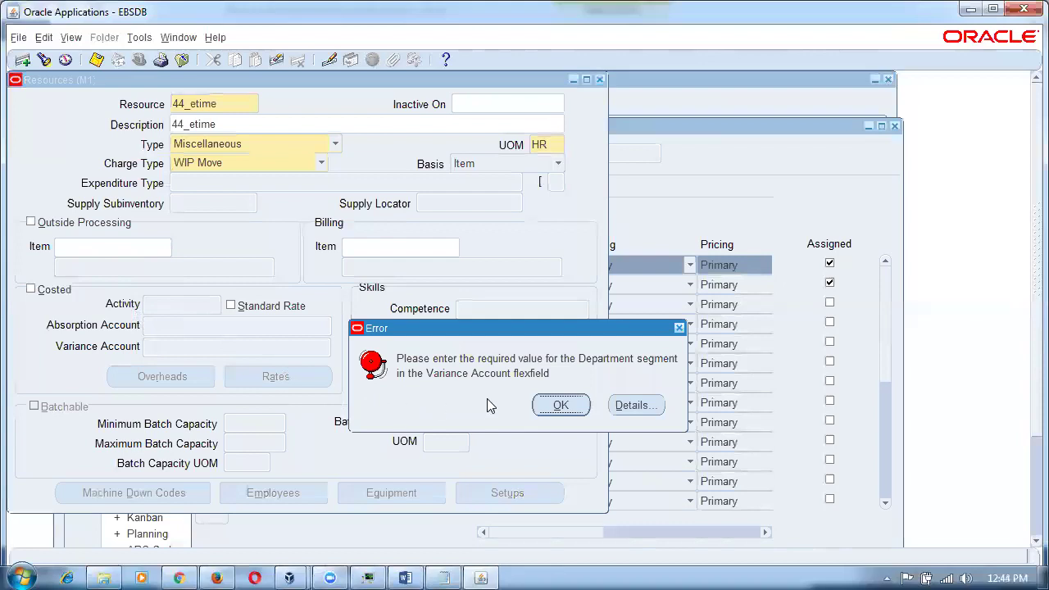
left_click(560, 407)
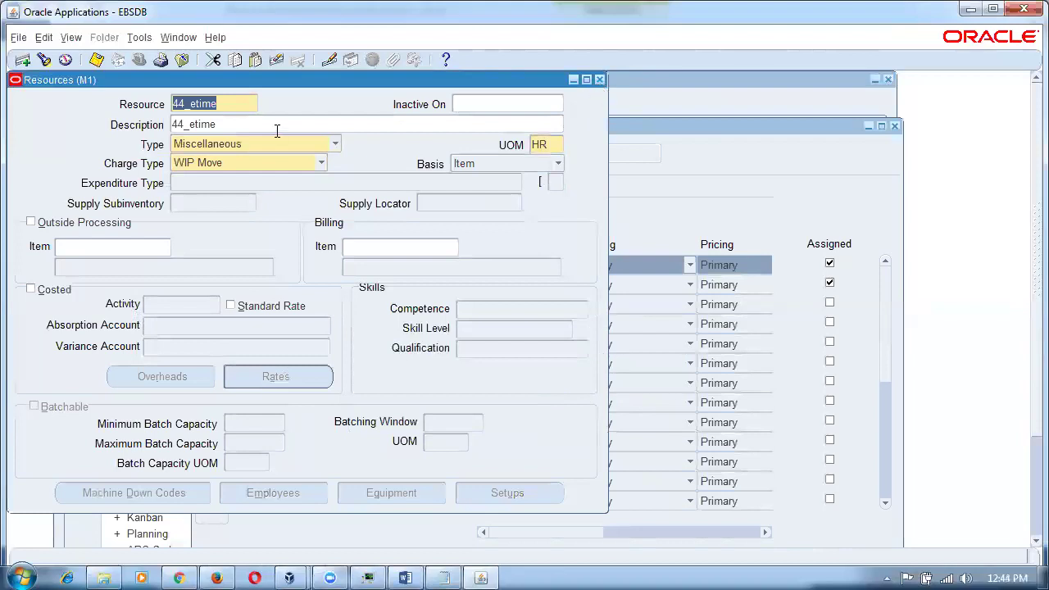
double_click(246, 124)
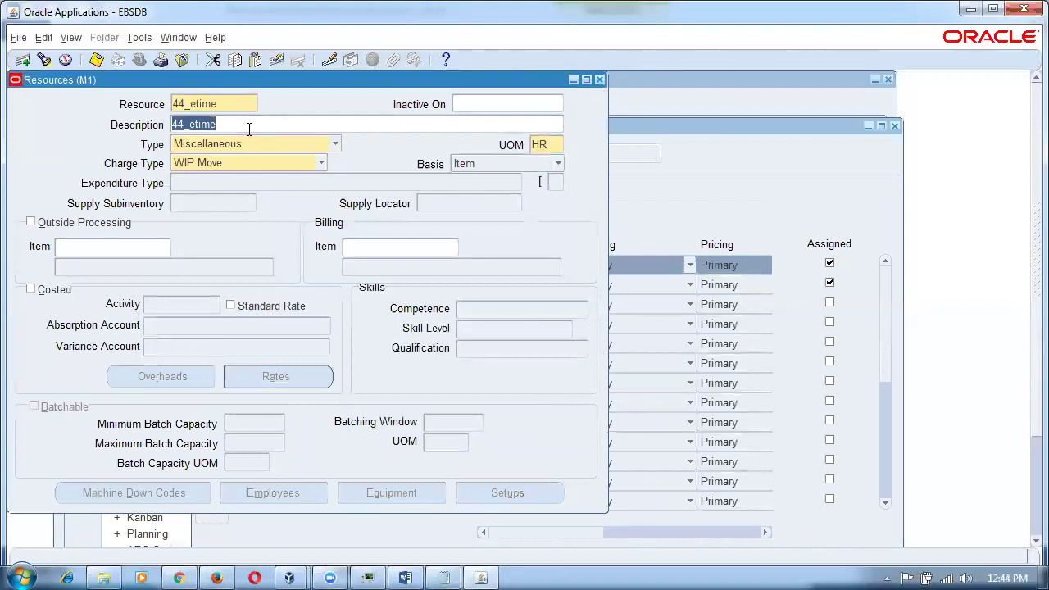
key("ctrl+s")
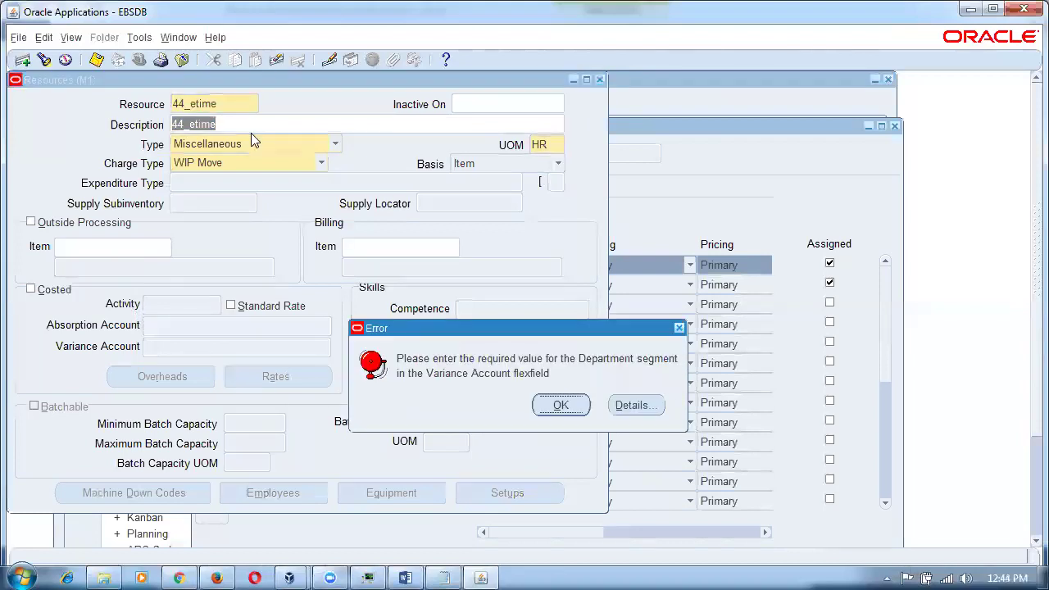
left_click(550, 405)
Discard the unsaved 44_etime resource and query the existing resources with the pattern 44%.
key("F4")
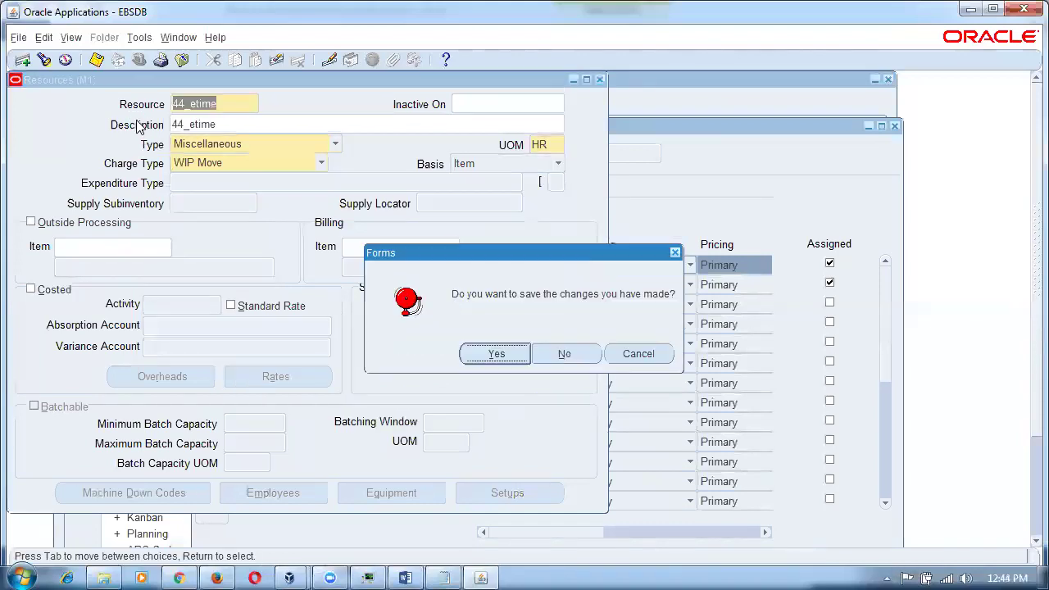
left_click(540, 356)
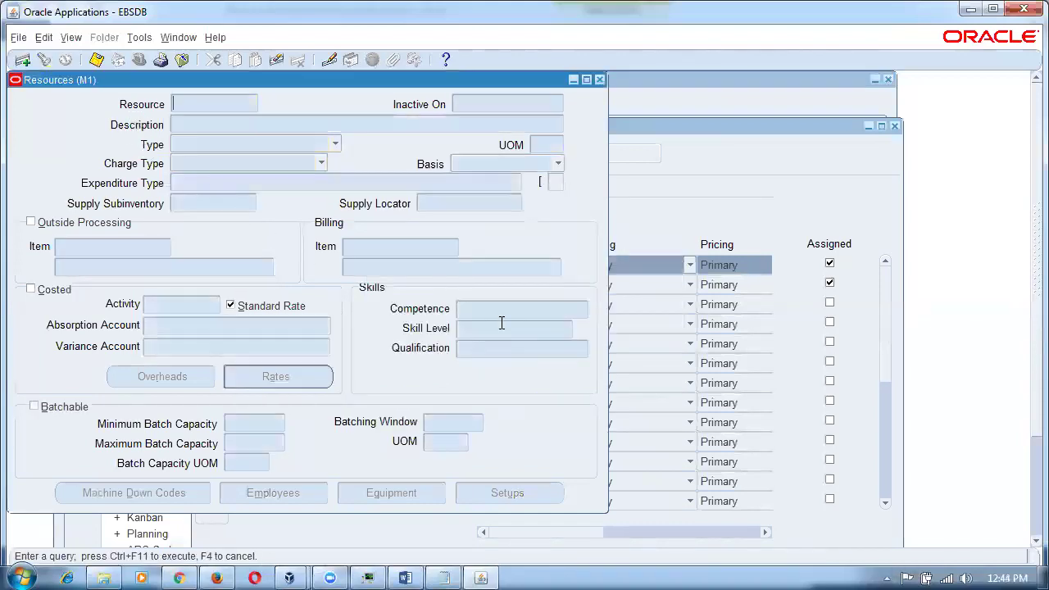
type("44%")
key("ctrl+F11")
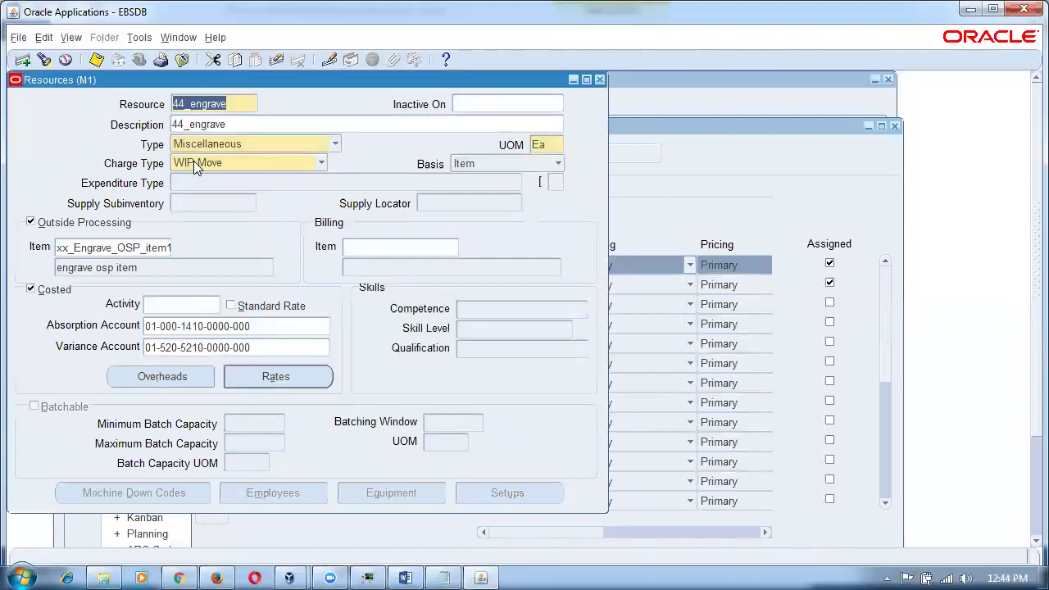
Go past 44_paint to a blank record, enter a resource named 44_etime with the UOM HR and try to save it.
key("Down")
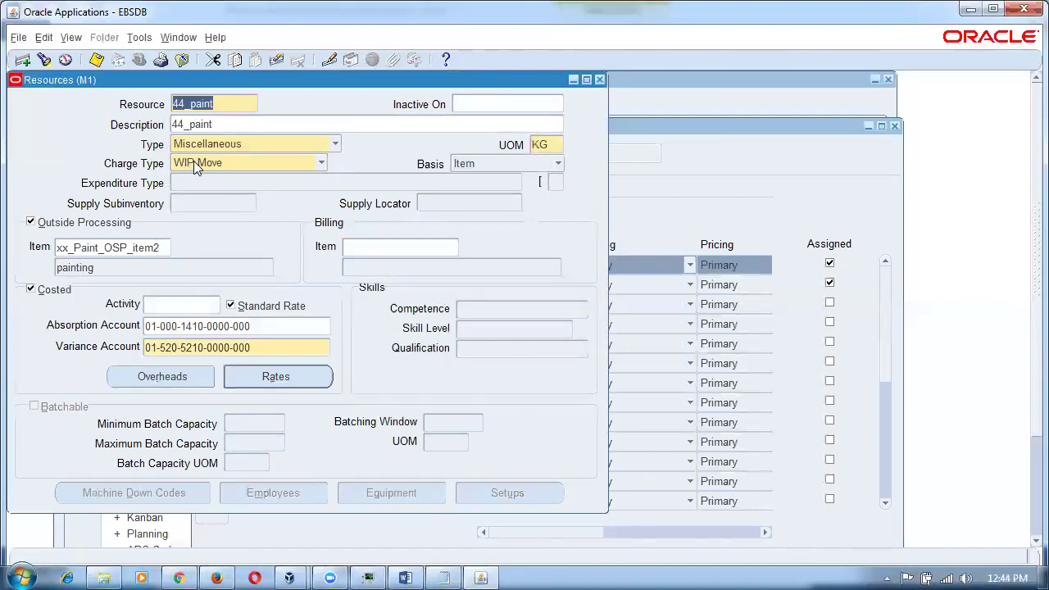
key("Down")
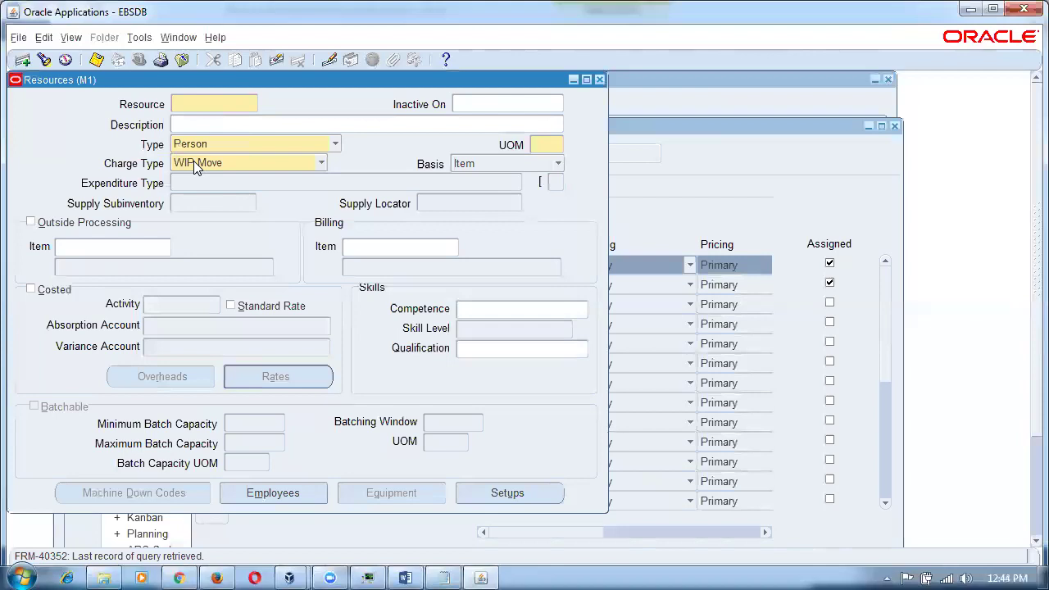
type("44_etime")
key("Tab")
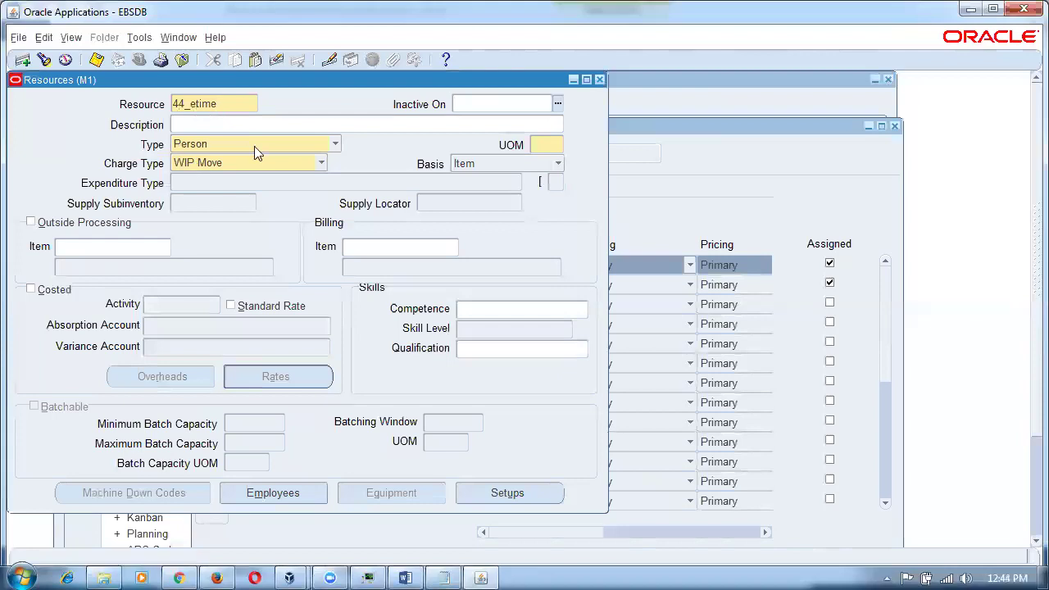
left_click(550, 144)
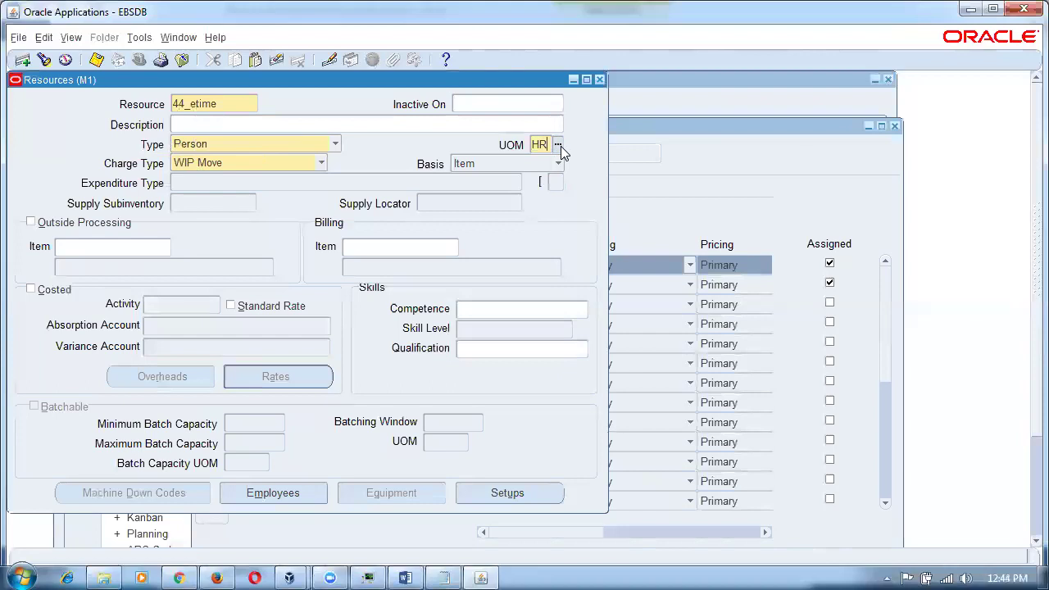
key("Tab")
key("ctrl+s")
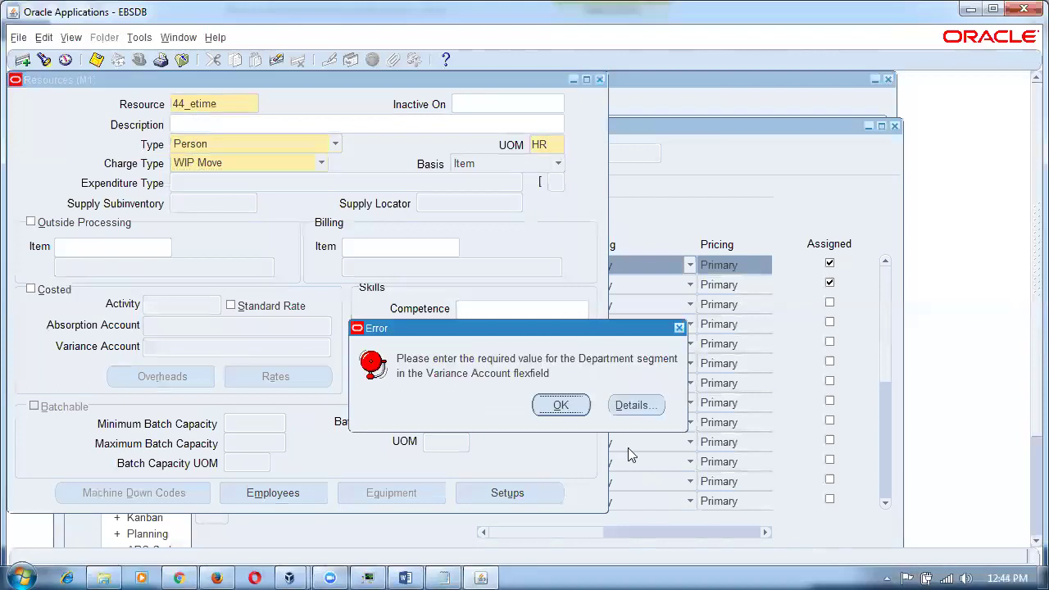
View the error's details, close them and set the type of 44_etime to Miscellaneous.
left_click(636, 405)
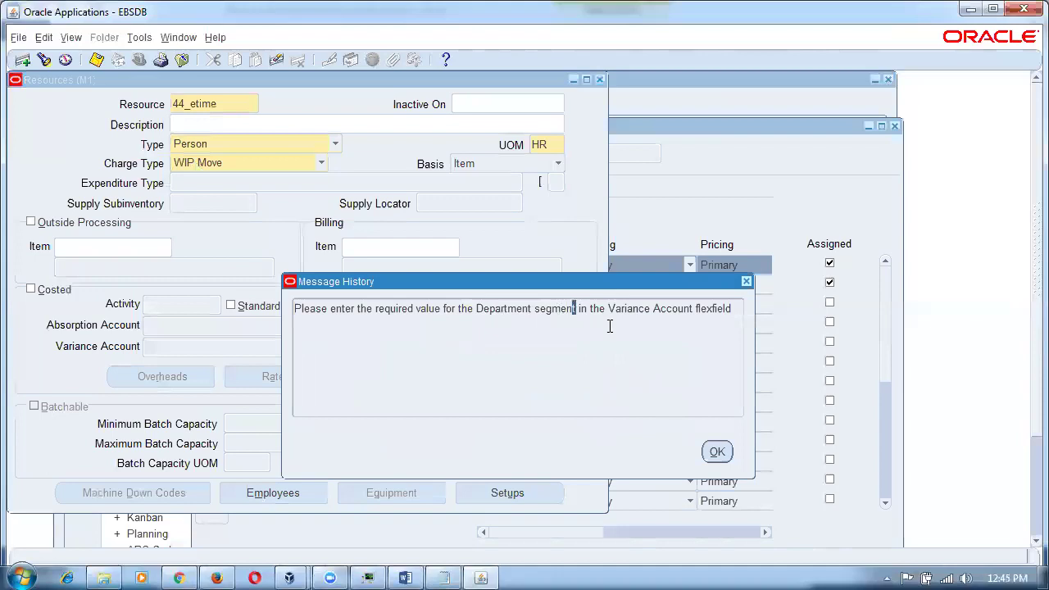
left_click(718, 452)
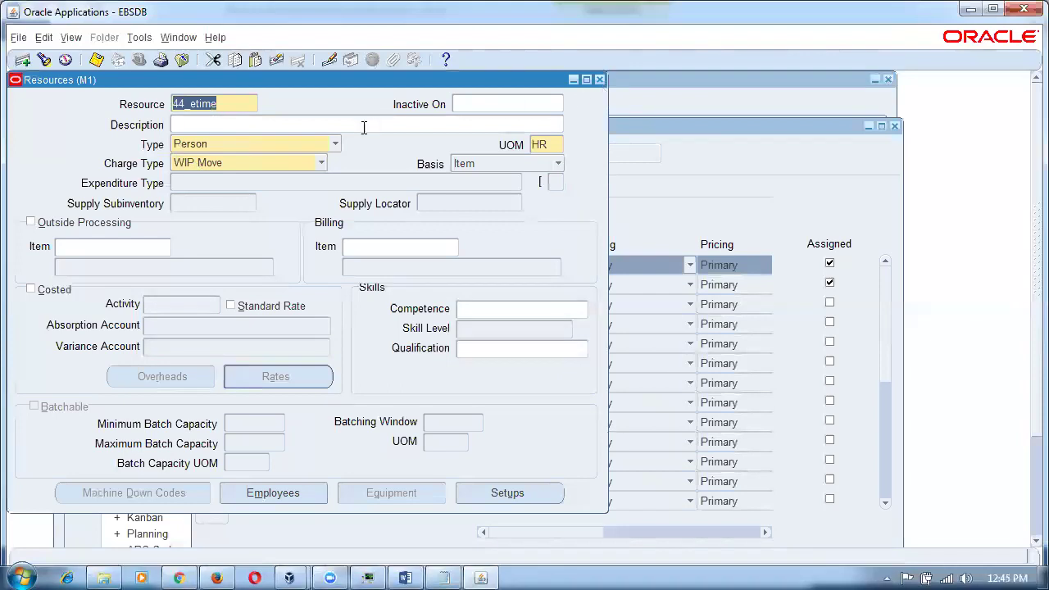
left_click(288, 143)
left_click(284, 129)
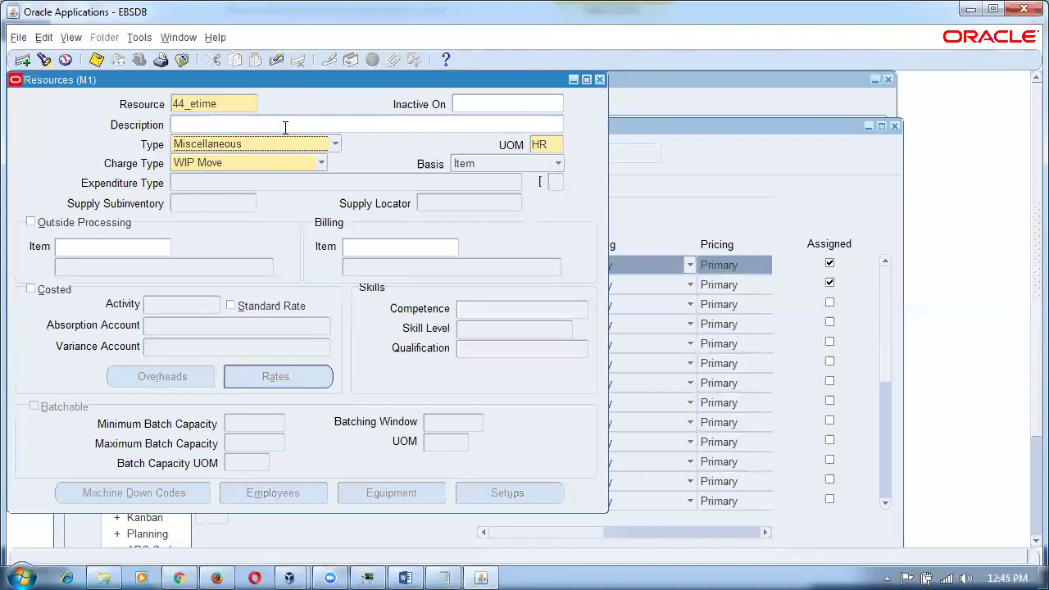
Close the Resources form without saving the 44_etime record, and close the Master Item form.
left_click(561, 405)
left_click(264, 149)
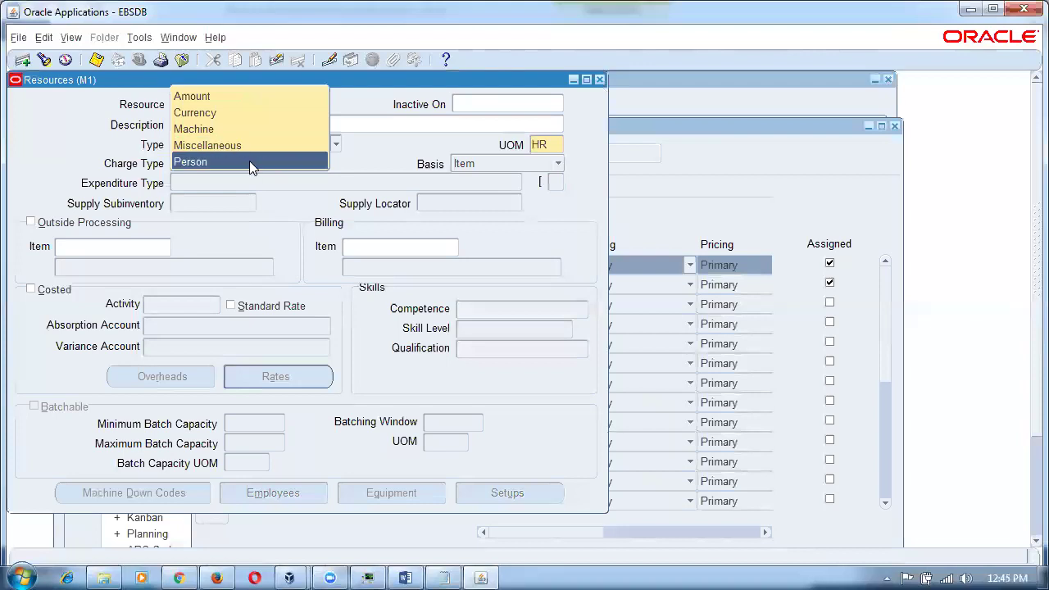
left_click(66, 174)
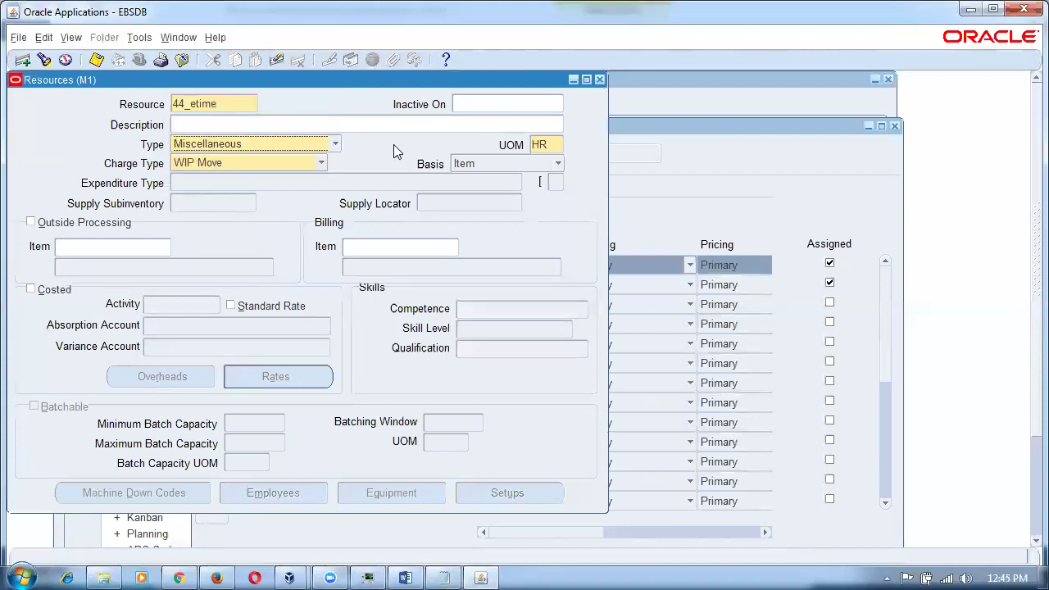
left_click(599, 80)
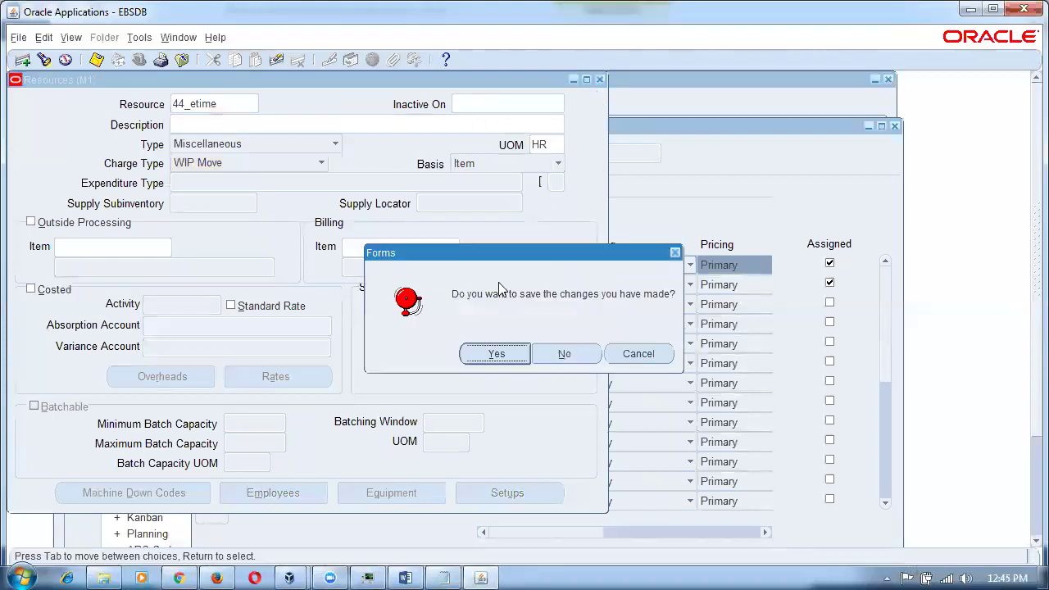
left_click(572, 352)
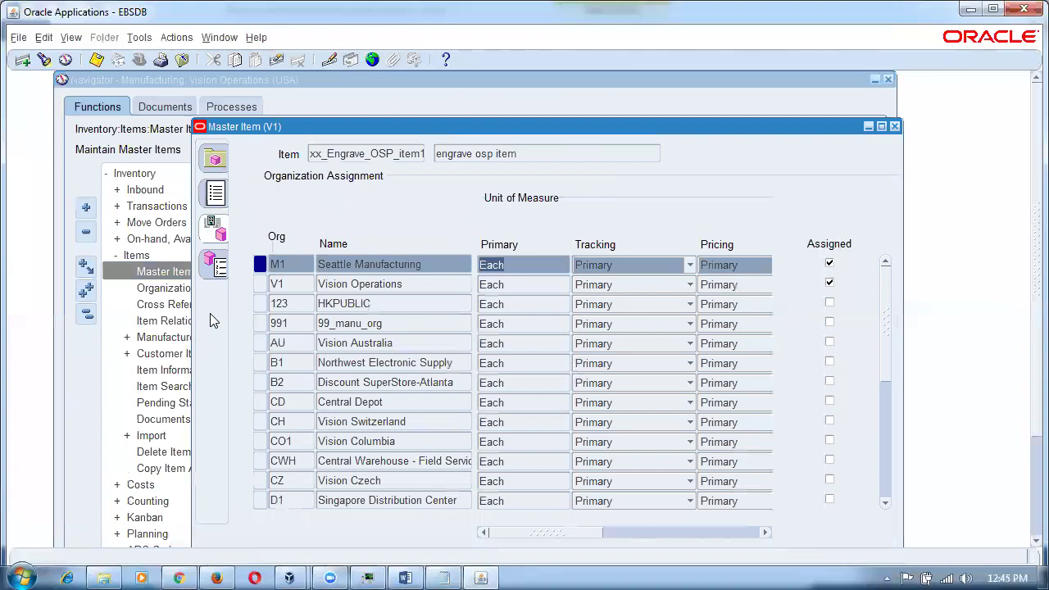
left_click(897, 126)
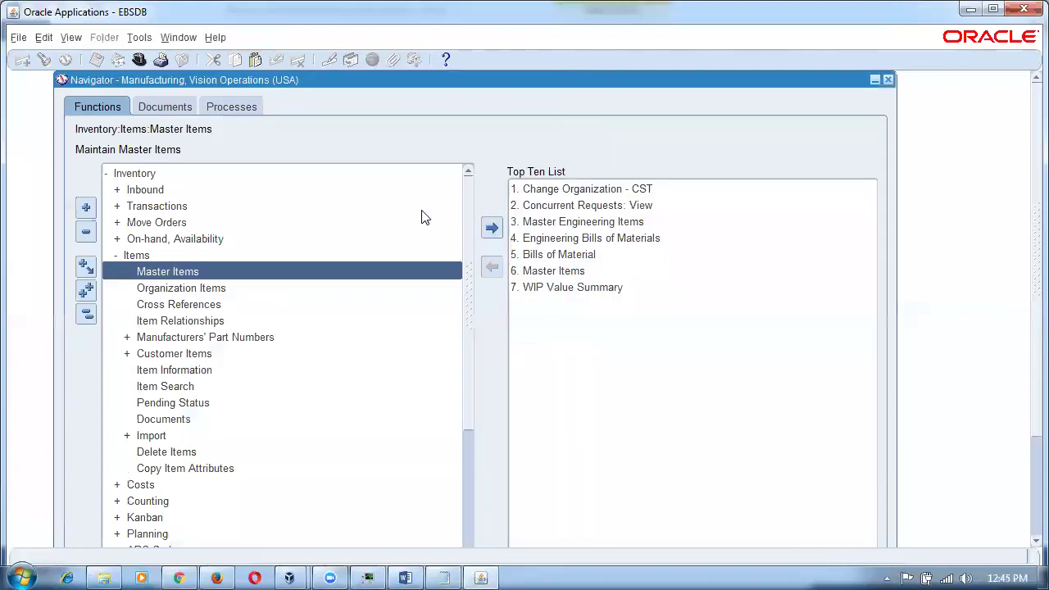
Collapse the function tree and open the WIP setup Parameters form.
left_click(86, 315)
double_click(156, 387)
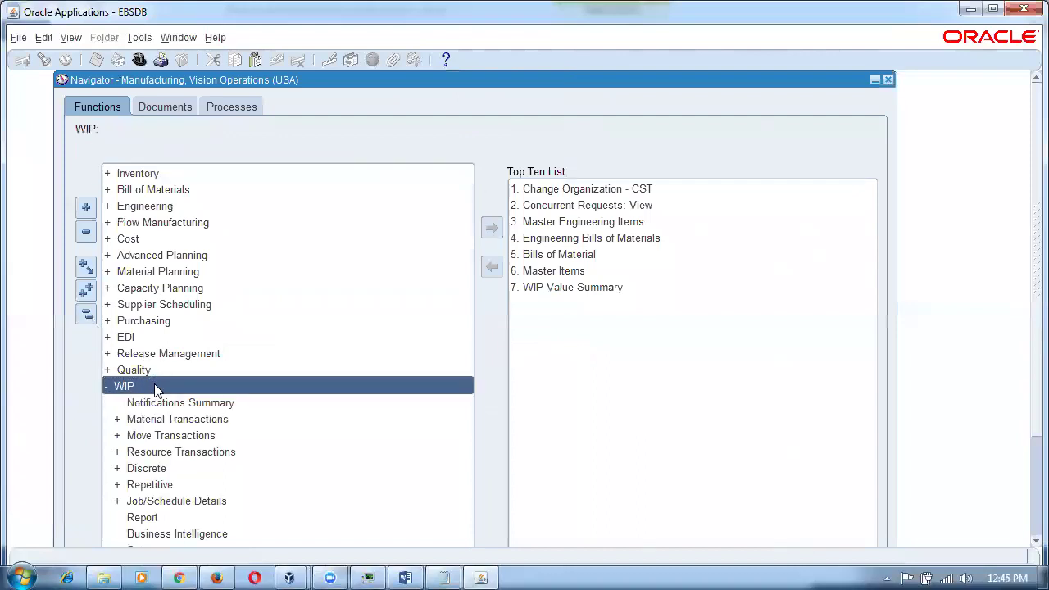
left_click(178, 520)
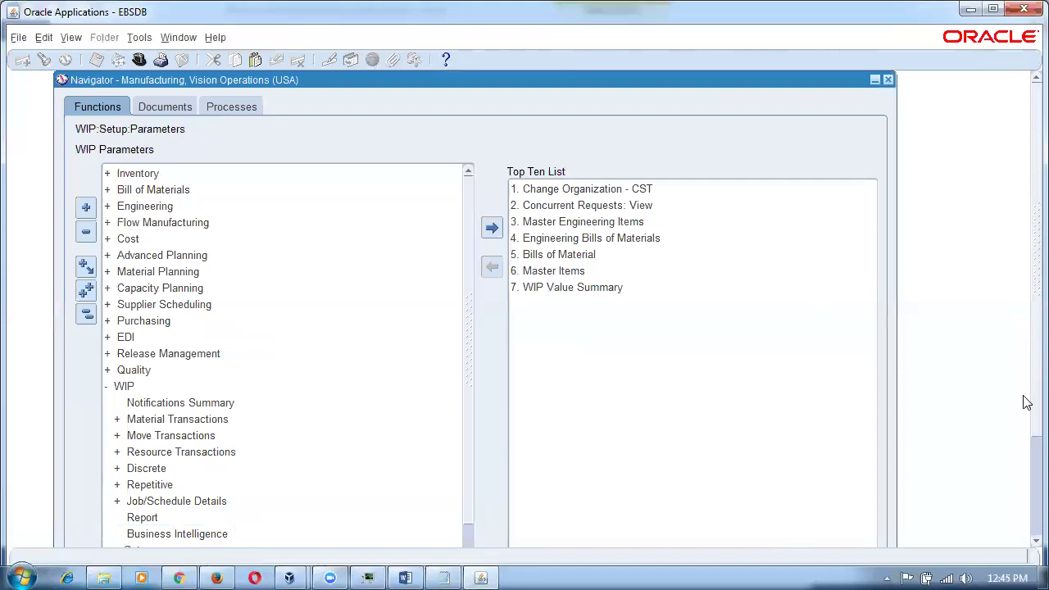
scroll(1028, 456, "down", 2)
scroll(1027, 457, "down", 2)
left_click(254, 441)
double_click(254, 440)
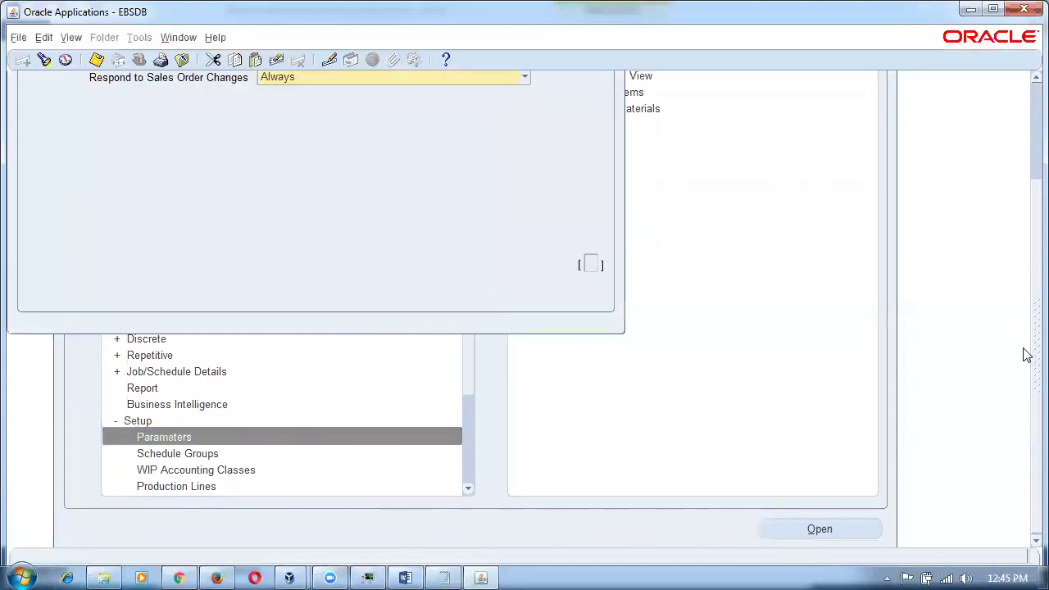
scroll(1032, 220, "up", 2)
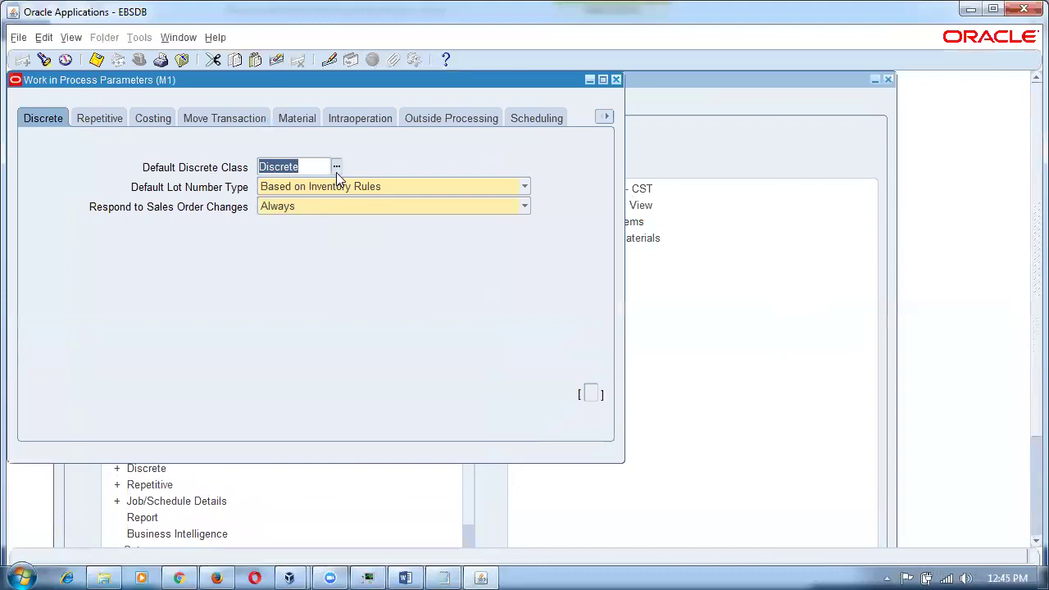
Set the outside processing Requisition Creation Time to At Job/Schedule Release and save the parameters.
left_click(413, 116)
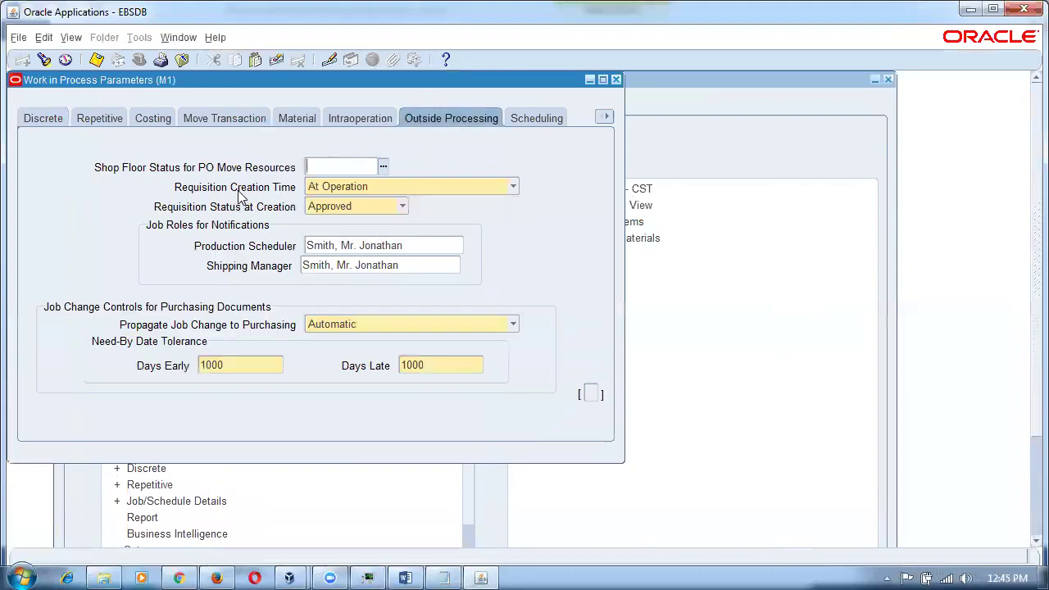
left_click(387, 187)
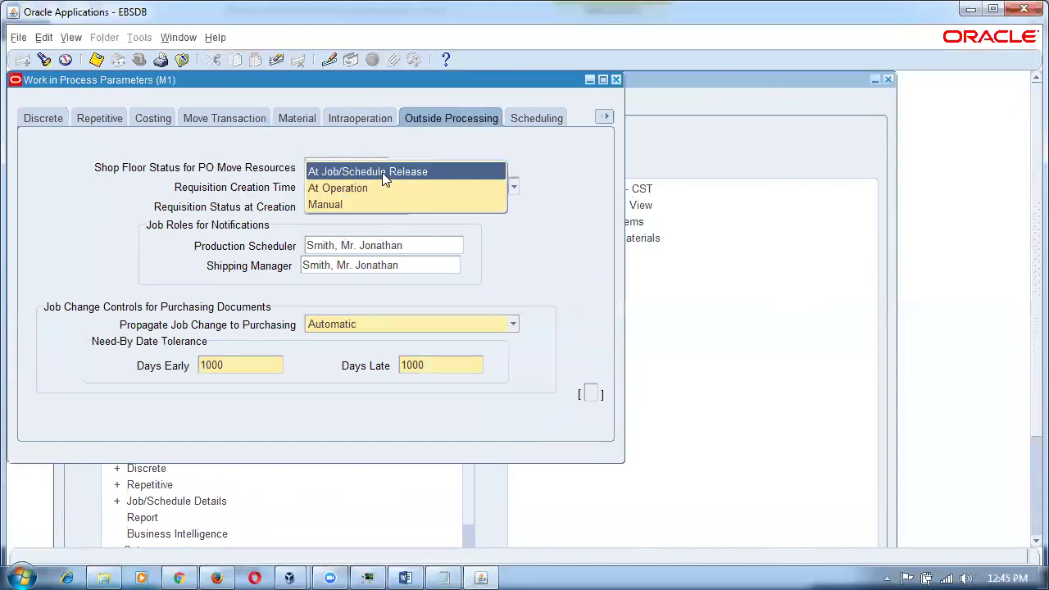
left_click(382, 173)
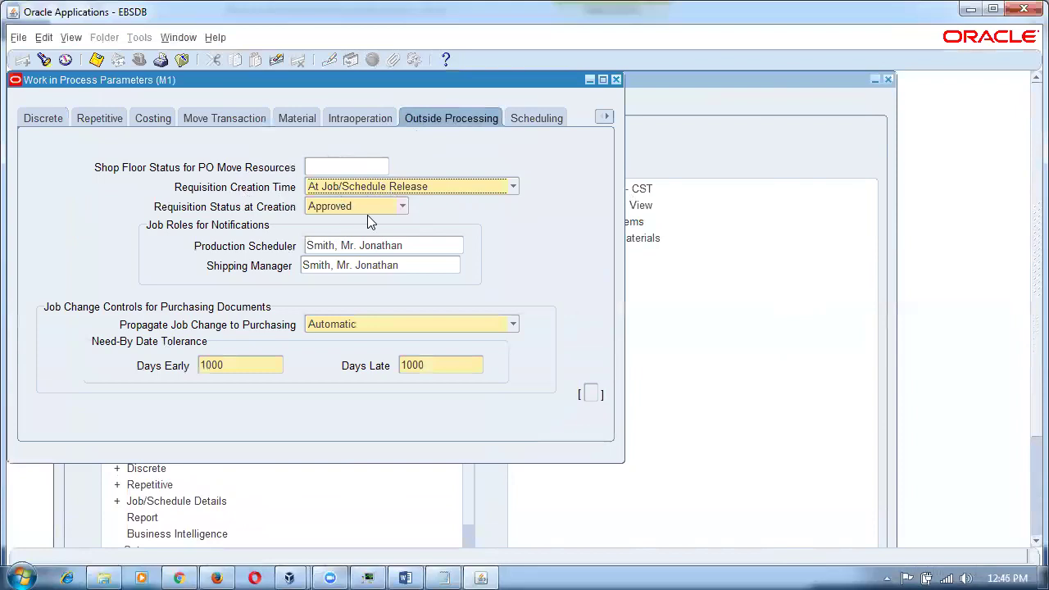
key("ctrl+s")
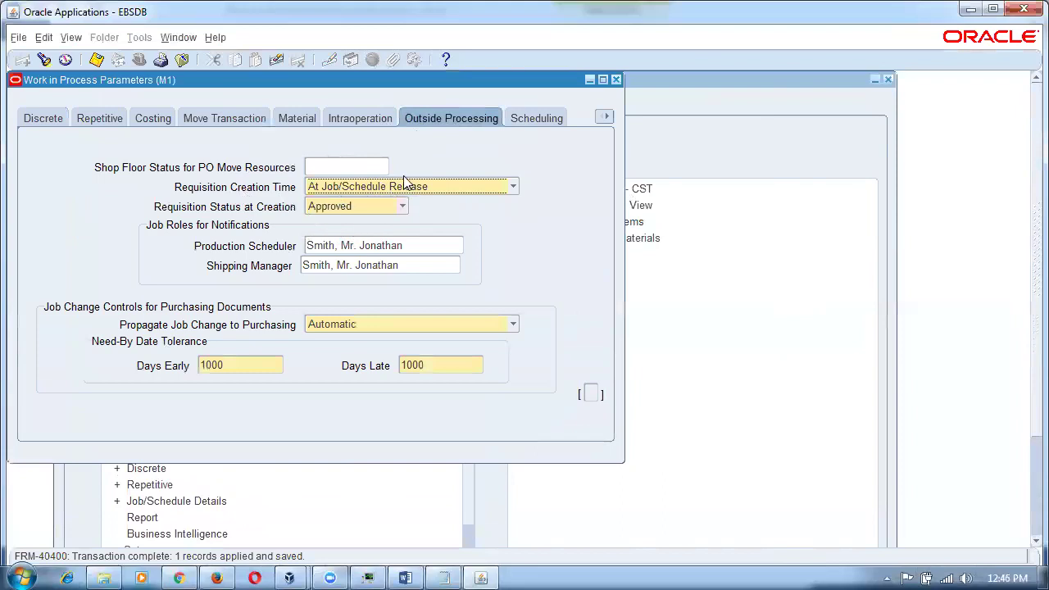
Check the intraoperation parameters and set the backflush Supply Subinventory in the material parameters to Stores.
left_click(356, 119)
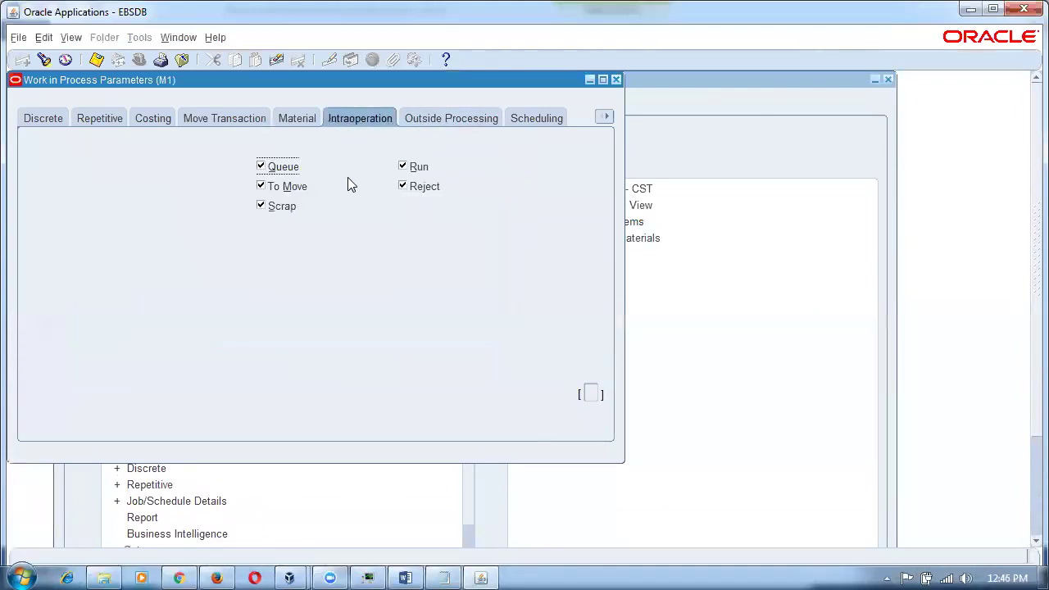
left_click(288, 119)
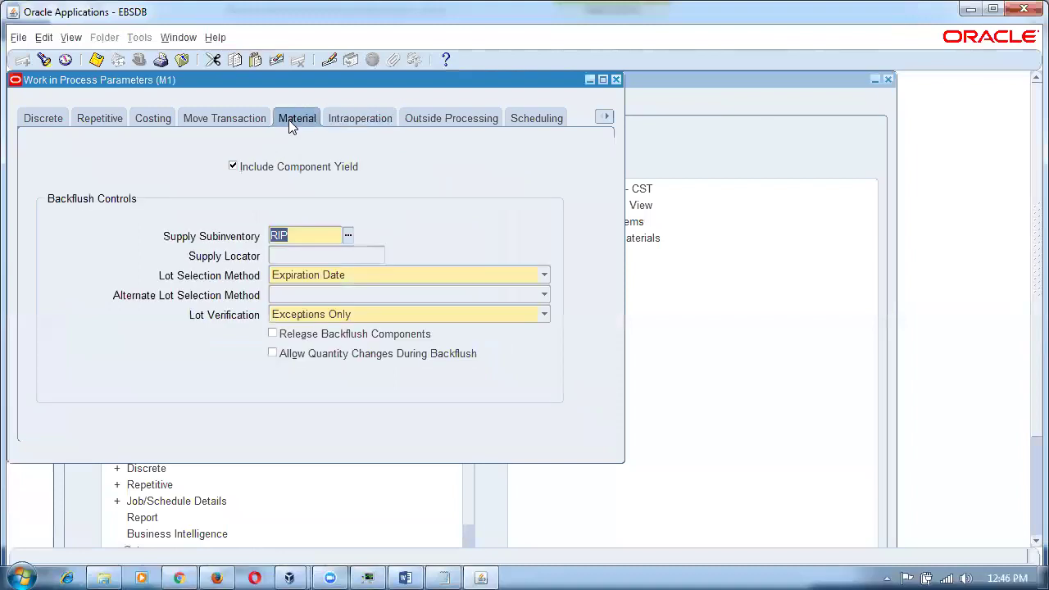
type("stores")
key("Tab")
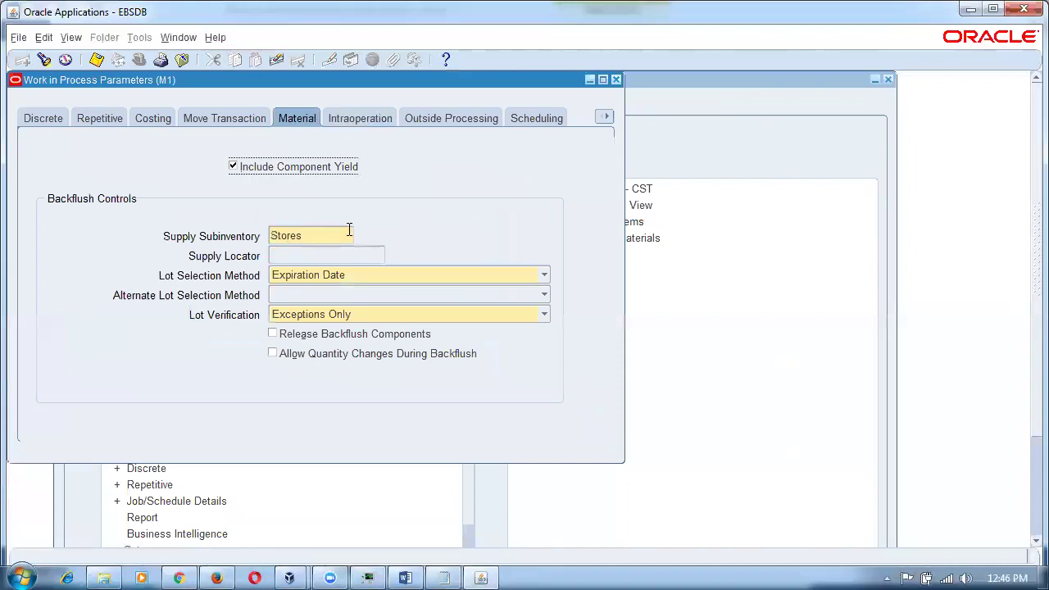
Review the move transaction, costing, repetitive and discrete parameters, save the changes and close the Work in Process Parameters form.
left_click(242, 119)
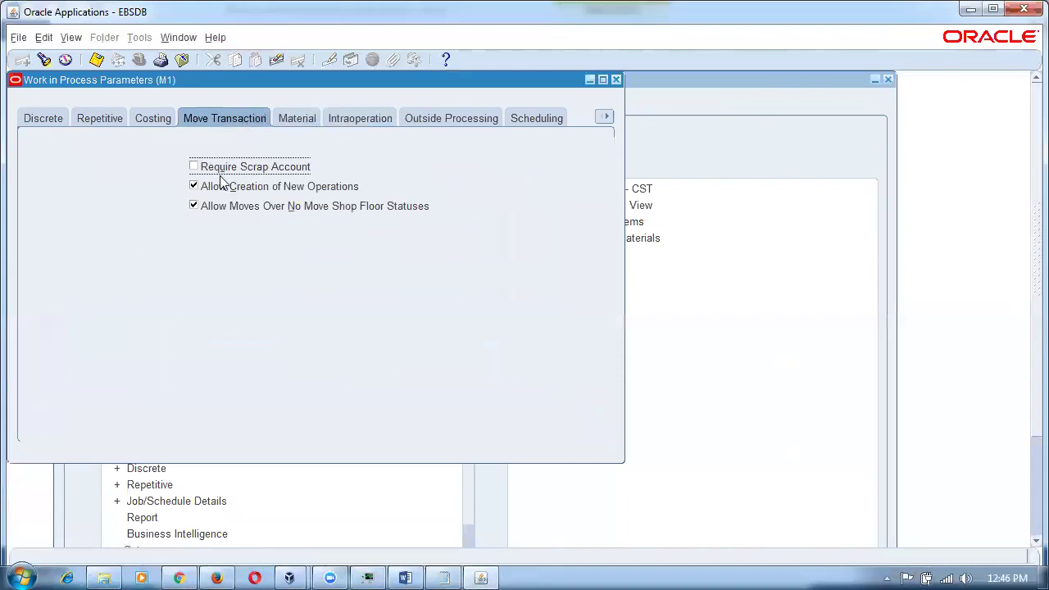
left_click(141, 117)
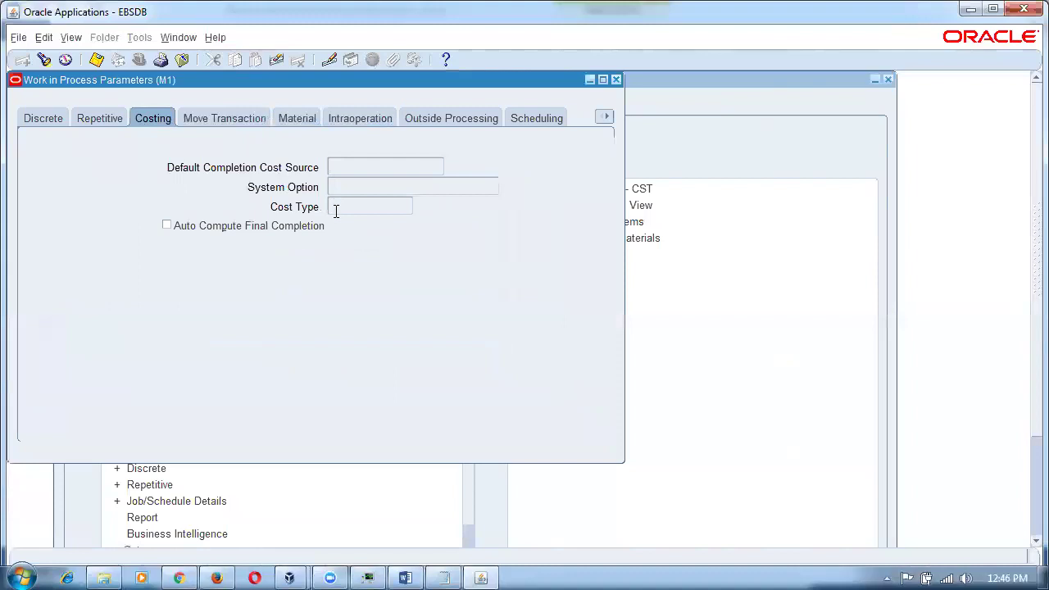
left_click(103, 121)
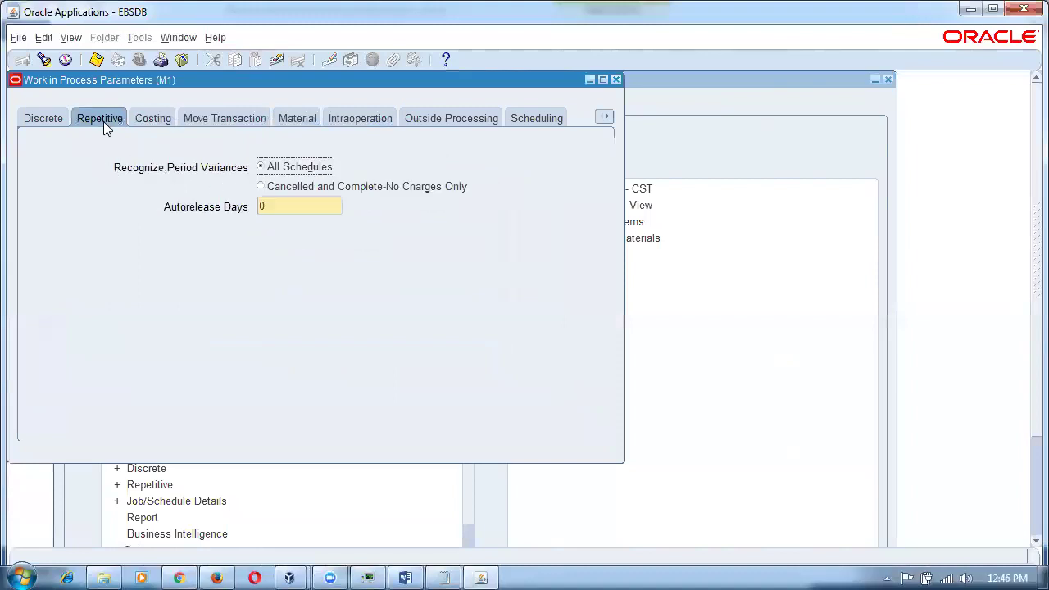
left_click(45, 123)
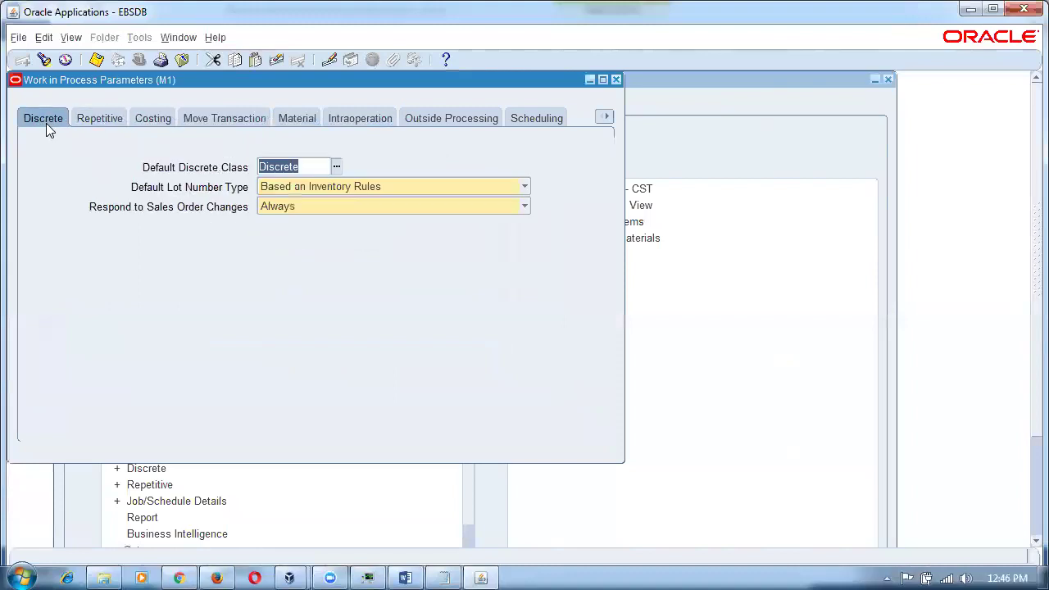
left_click(283, 188)
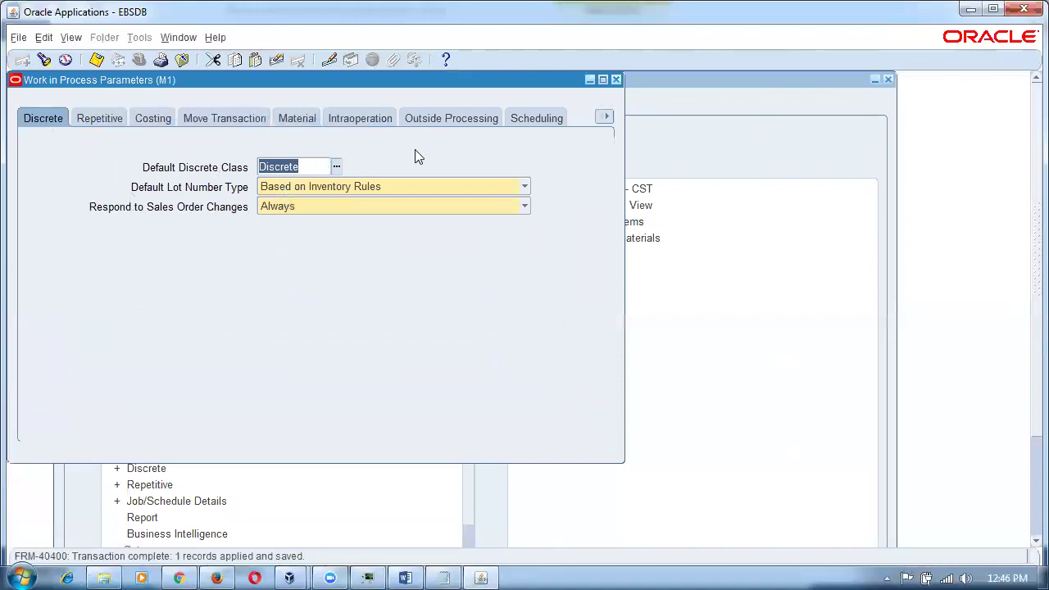
left_click(617, 80)
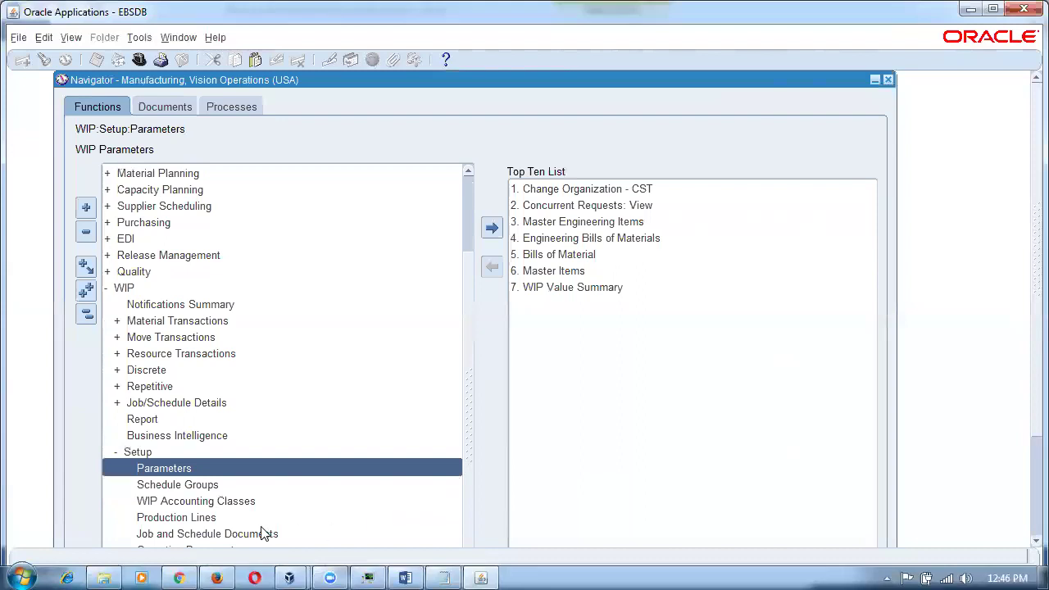
Query the WIP Accounting Classes with the pattern Dis%, examine the class's valuation and variance accounts, and close the form.
left_click(252, 505)
double_click(252, 505)
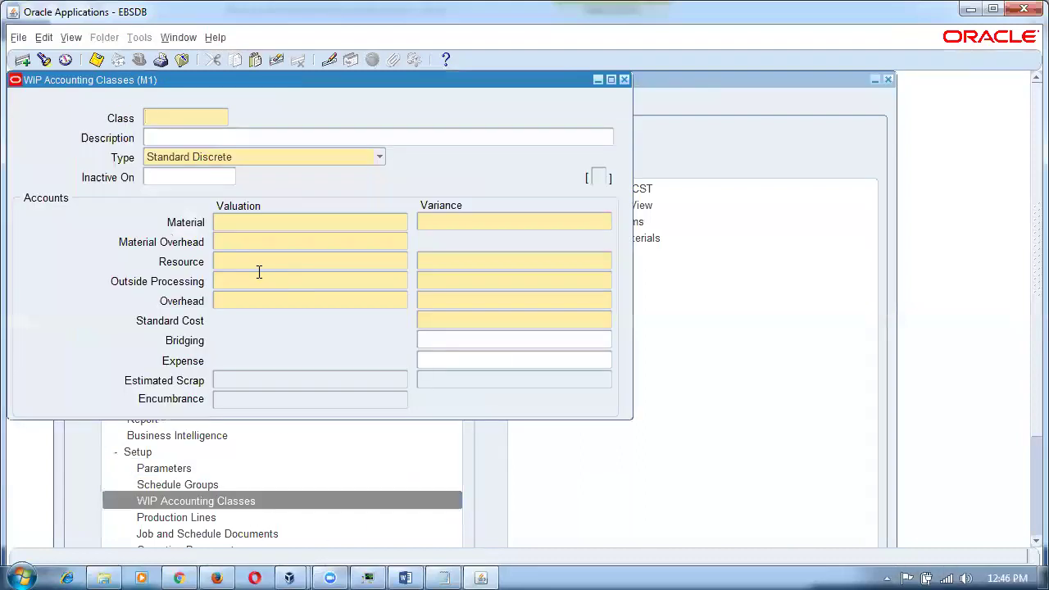
key("F11")
type("Dis%")
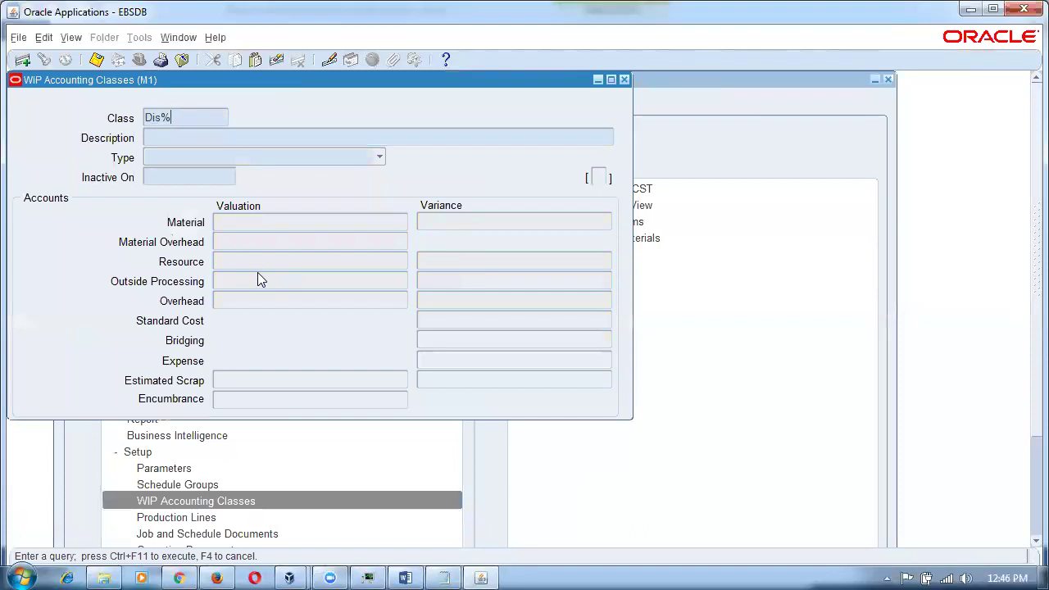
key("ctrl+F11")
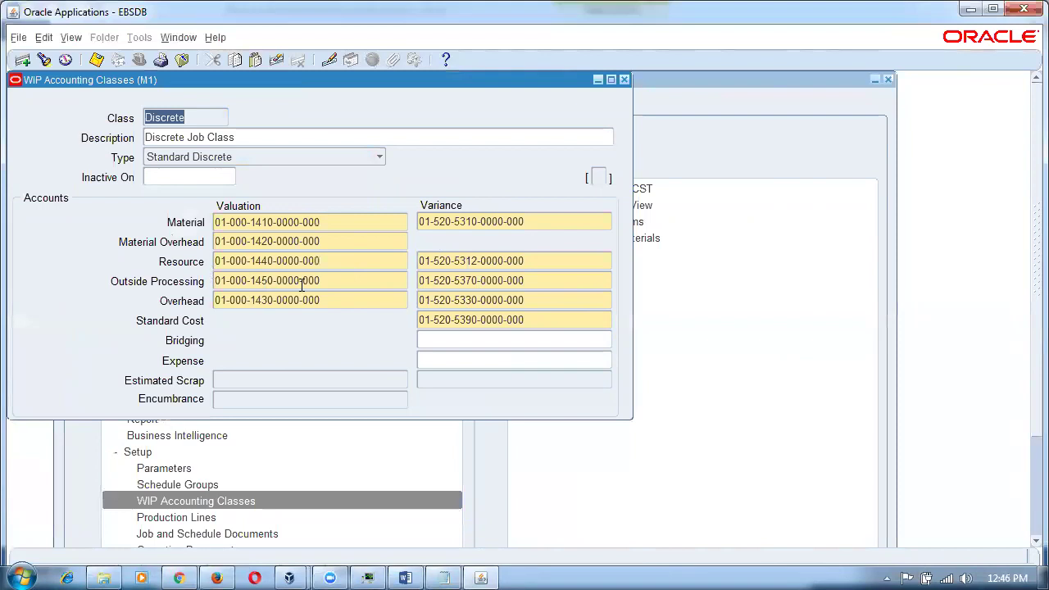
left_click(624, 80)
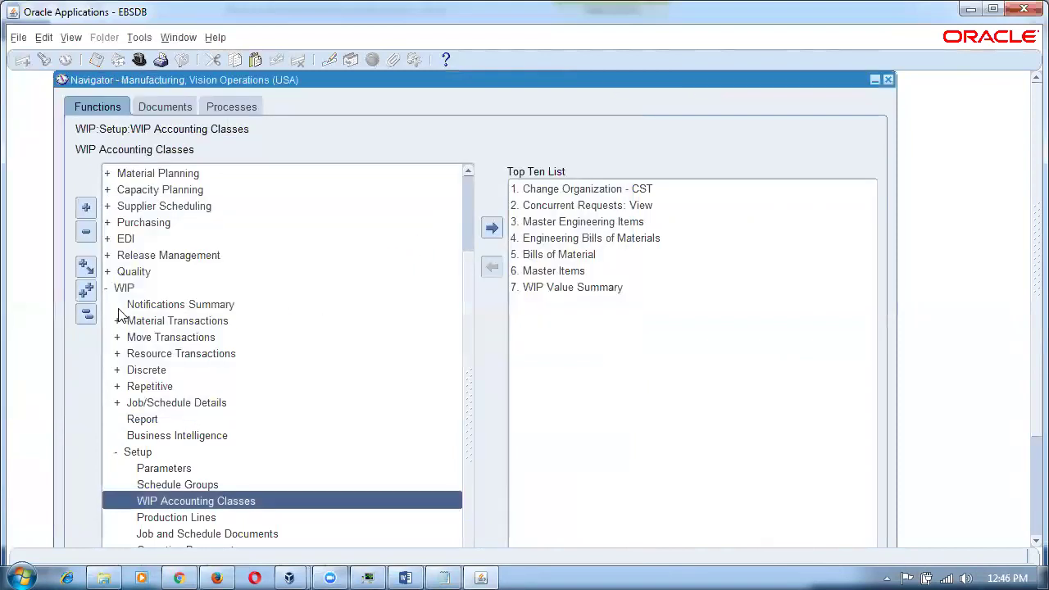
Collapse the function tree and open the Resources form under the Bill of Materials routings.
left_click(87, 317)
left_click(205, 189)
double_click(203, 190)
double_click(190, 223)
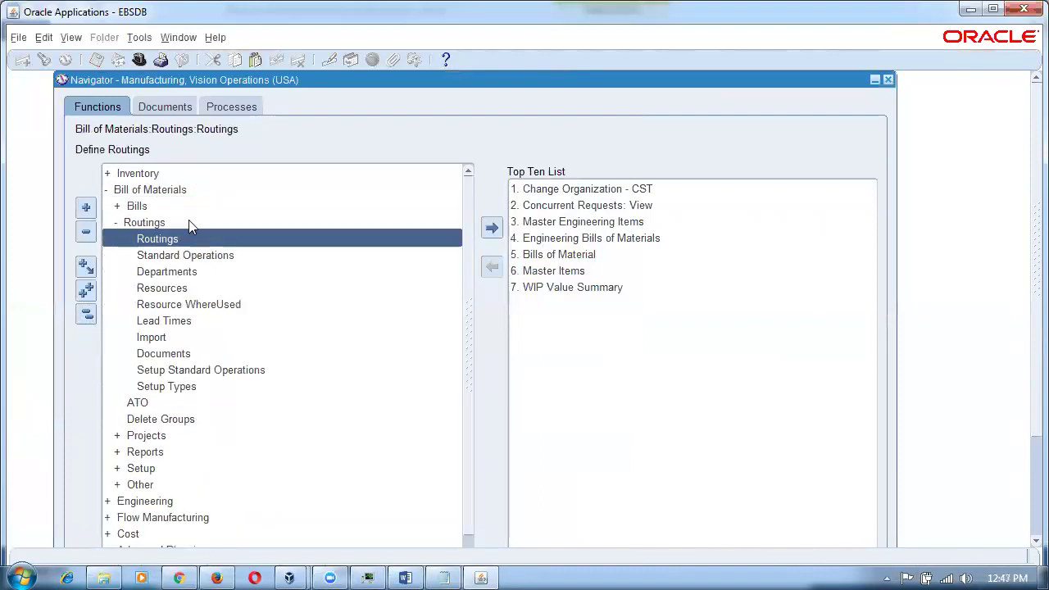
double_click(203, 290)
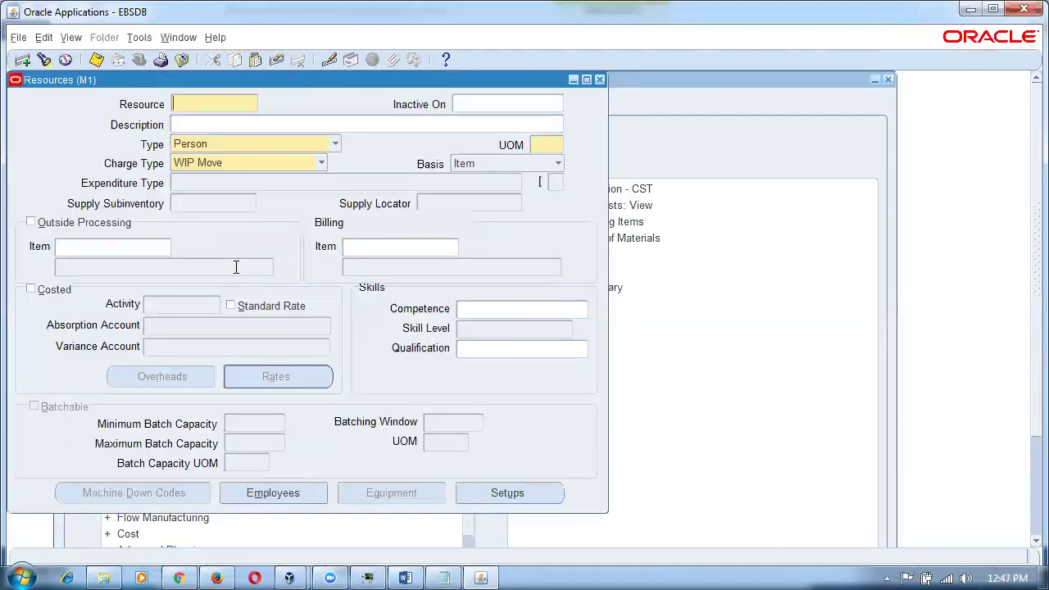
Create the resource 44_etime with type Miscellaneous and UOM HR, and save it.
type("44_etime")
left_click(239, 143)
left_click(233, 132)
left_click(541, 145)
type("HR")
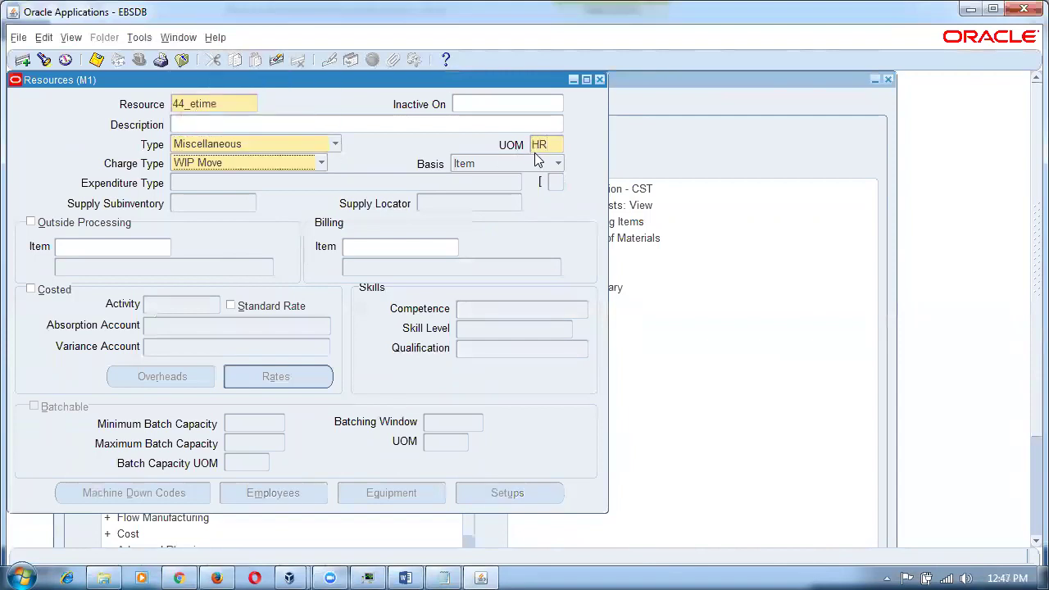
key("ctrl+s")
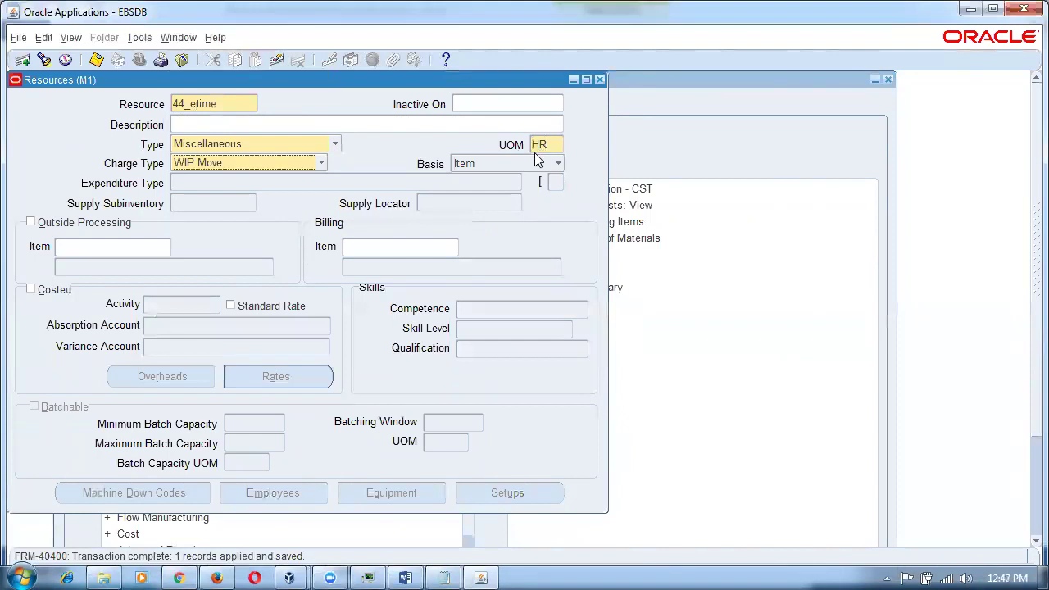
Add a new resource record named 44_ptime with type Miscellaneous and UOM HR, and save it.
left_click(241, 106)
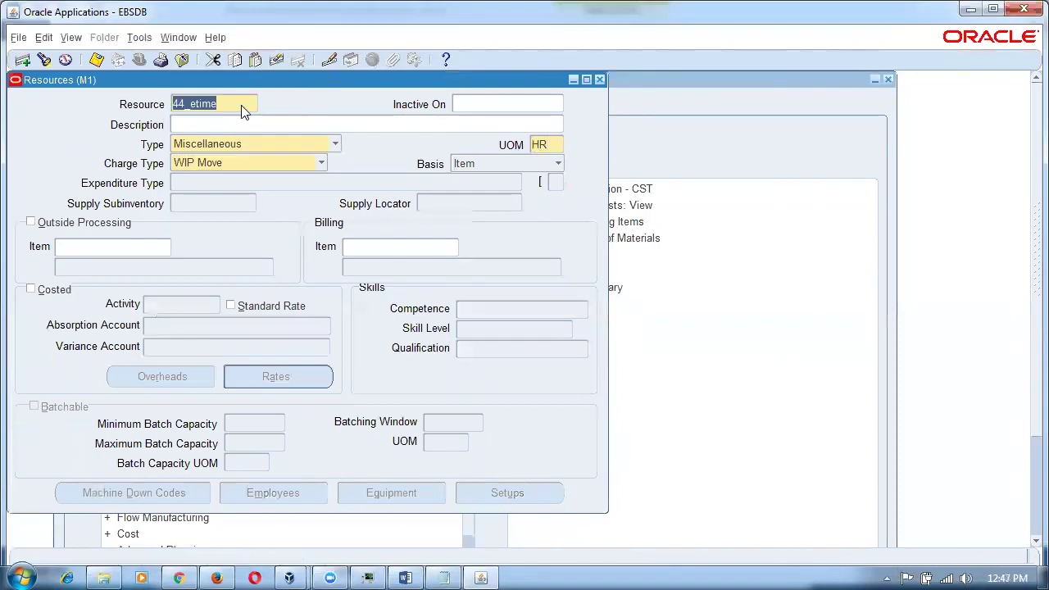
key("ctrl+Down")
type("44_ptime")
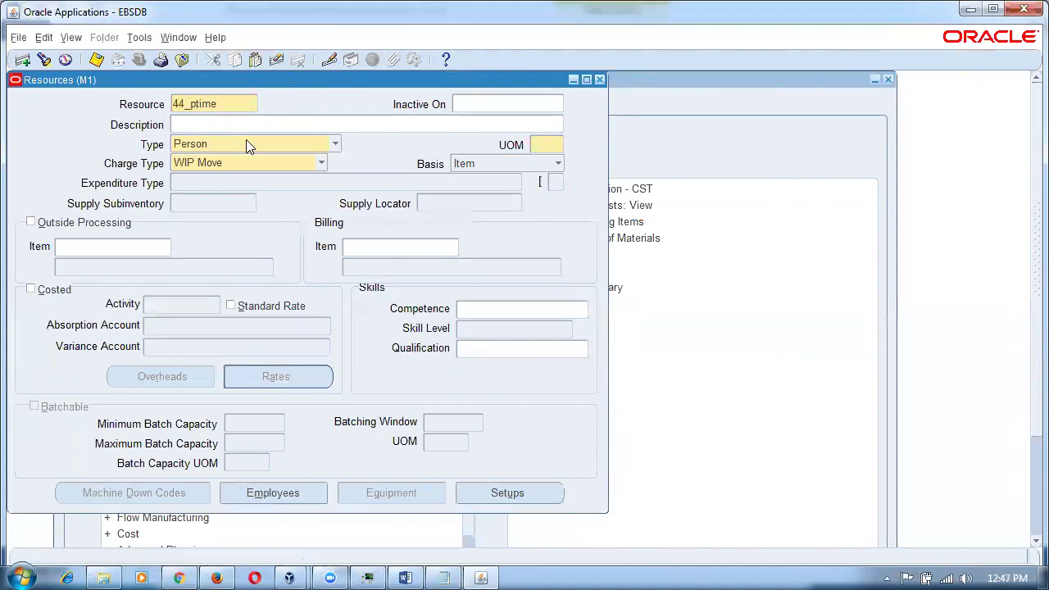
left_click(244, 143)
left_click(246, 127)
left_click(545, 145)
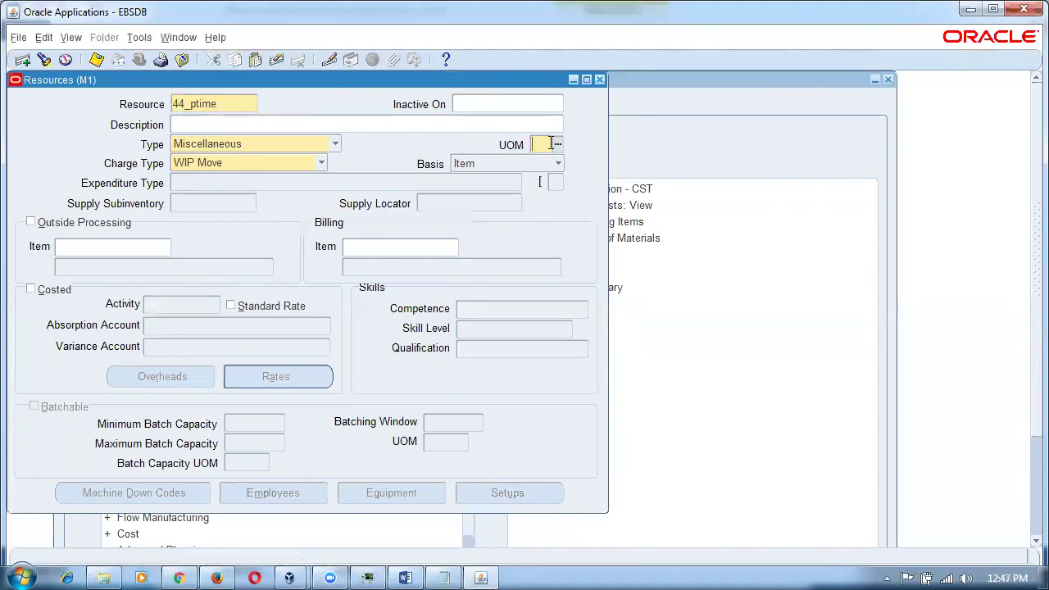
type("HR")
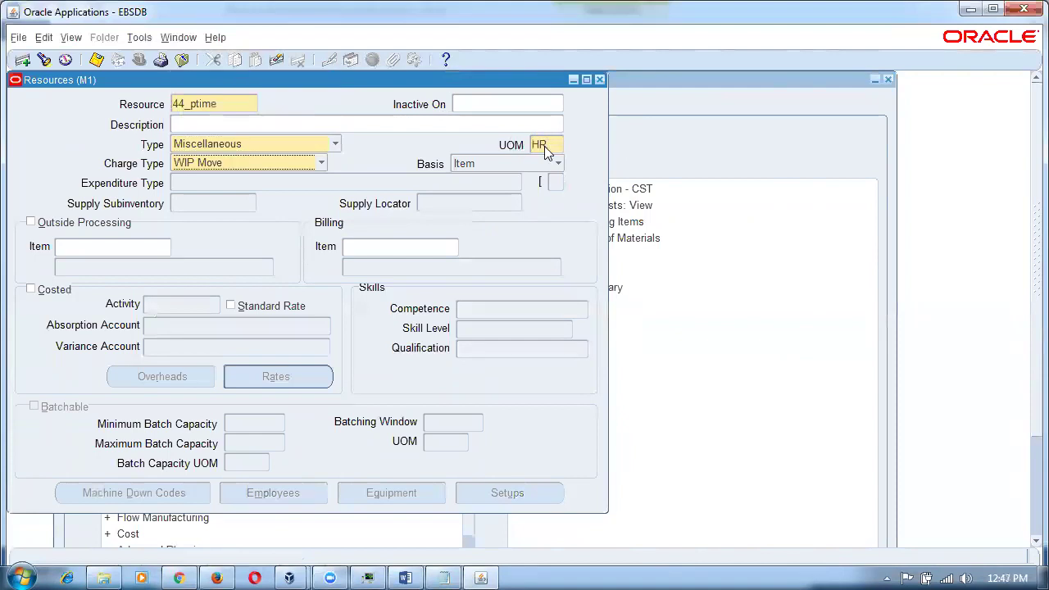
key("ctrl+s")
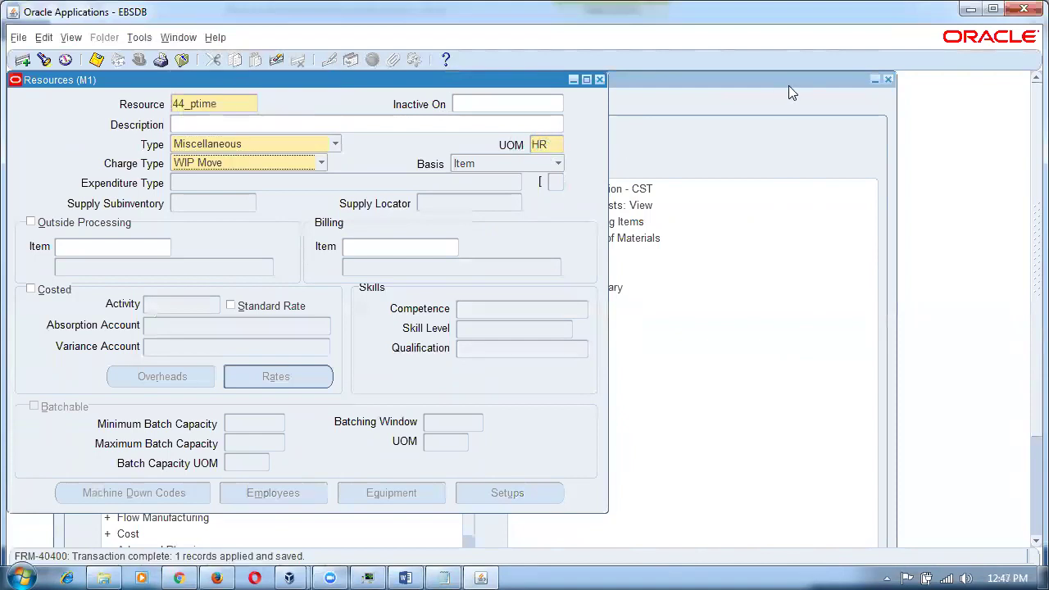
Close the Resources form, open the Departments form and query departments with the pattern 44%.
left_click(599, 80)
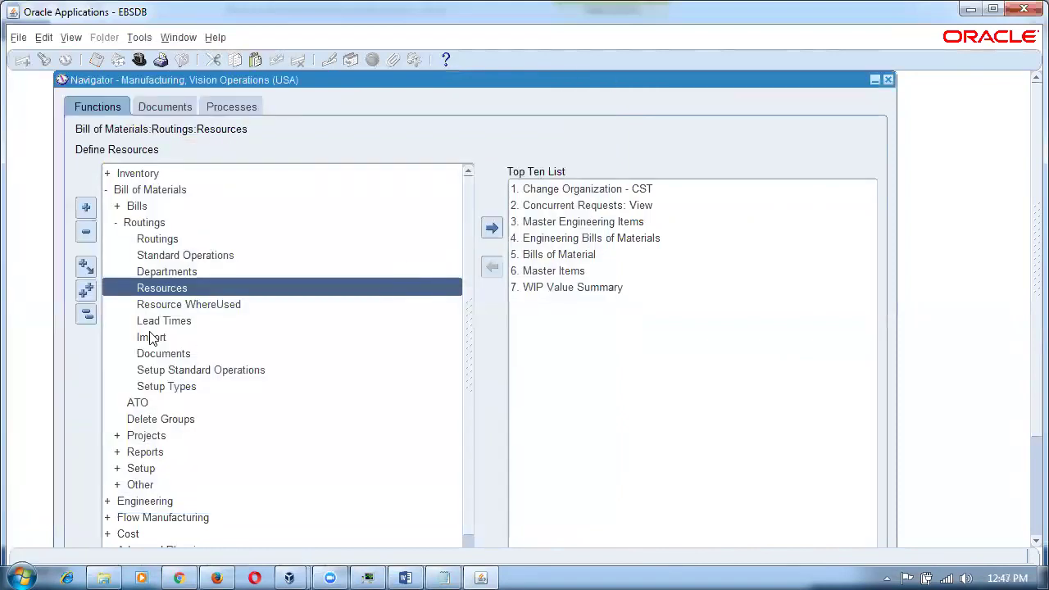
left_click(169, 275)
left_click(170, 275)
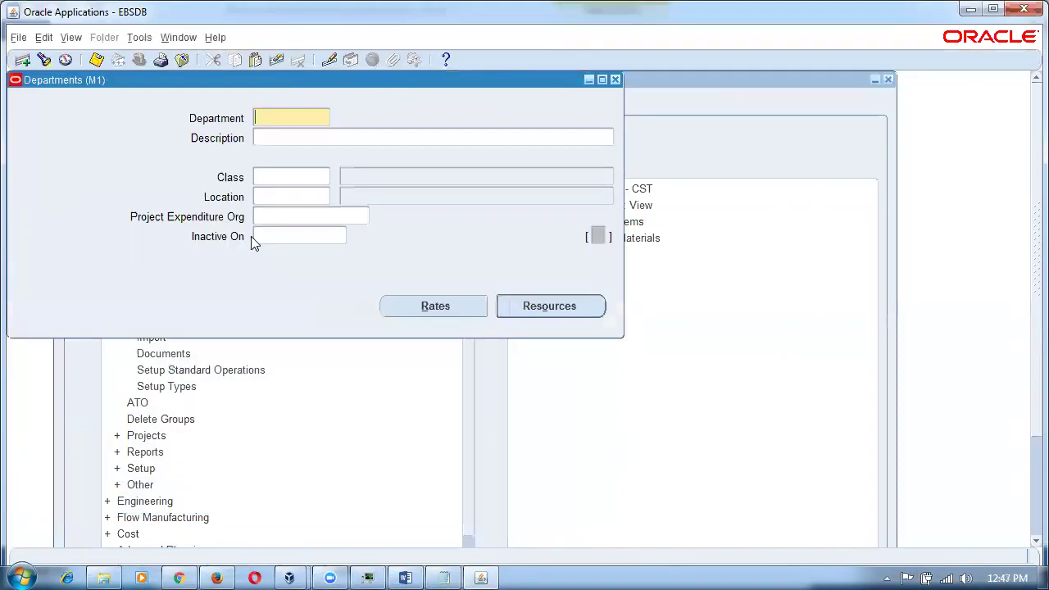
type("44%")
key("ctrl+F11")
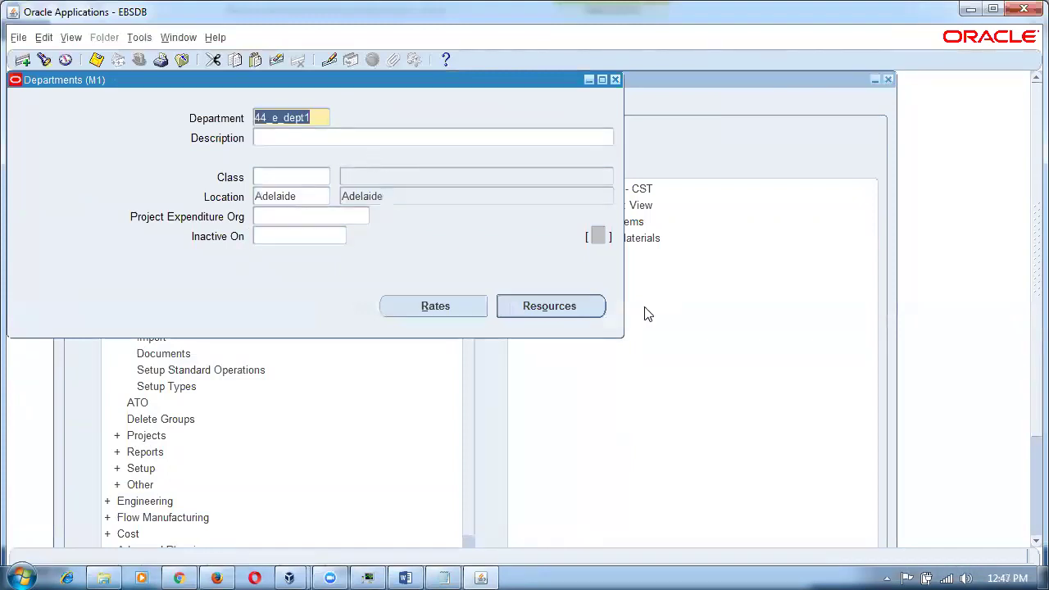
Assign the resource 44_engrave to department 44_e_dept1 with 10 units and start a second resource line.
left_click(568, 307)
type("44%")
key("Tab")
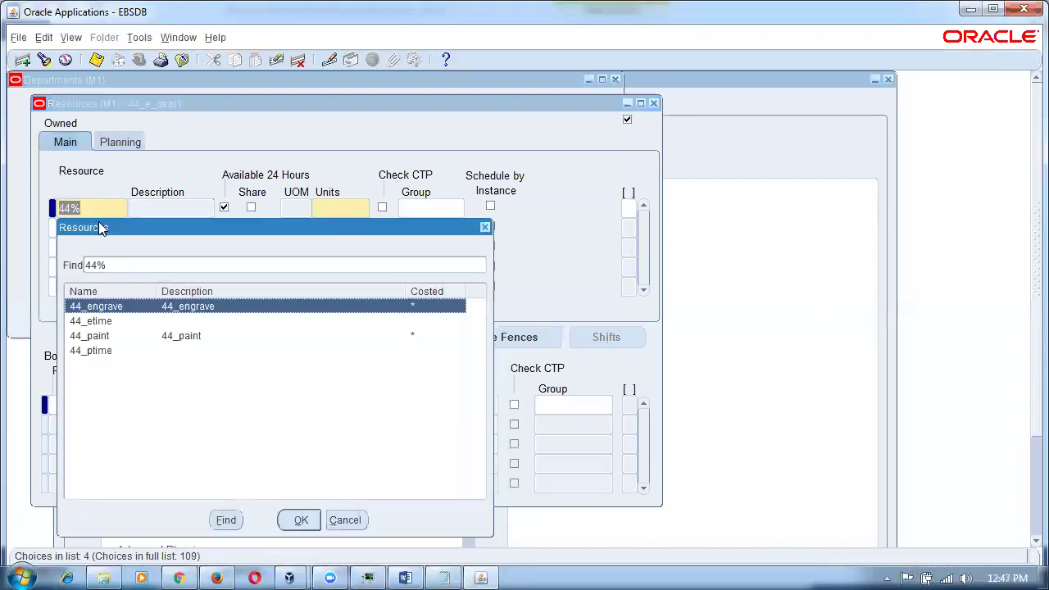
key("Return")
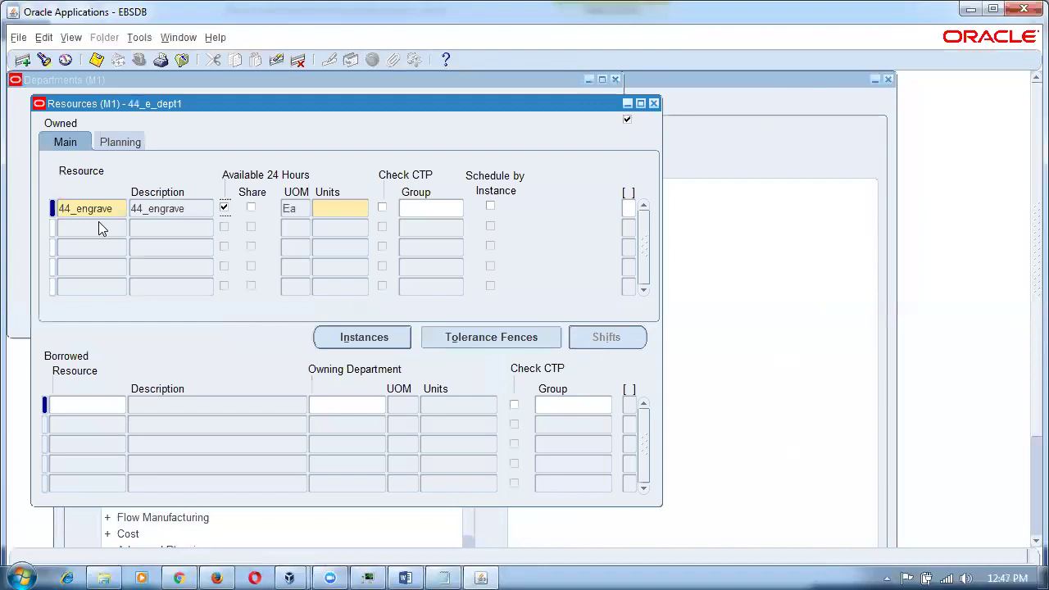
type("10")
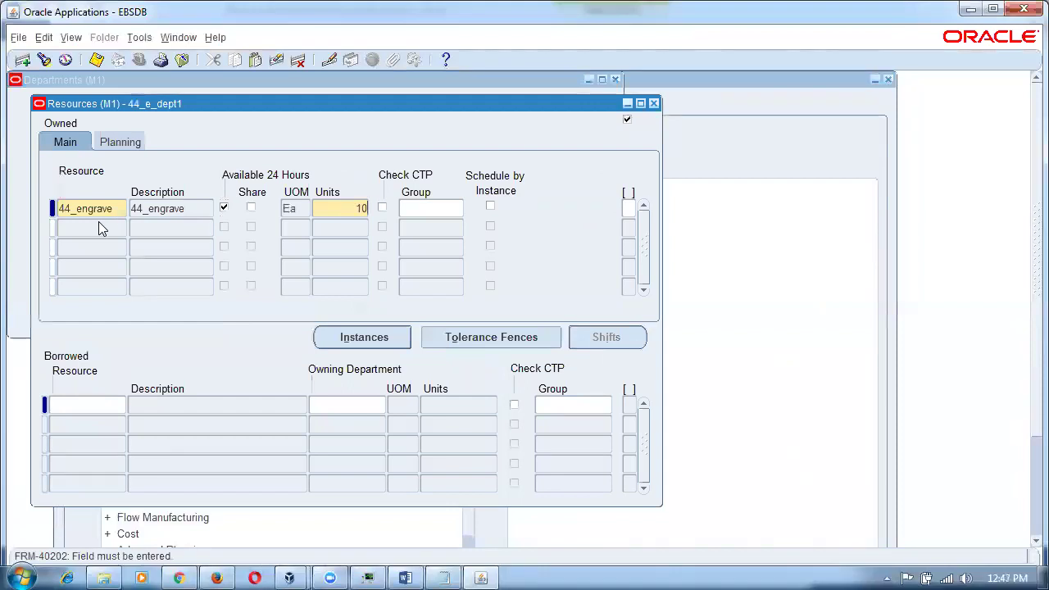
left_click(98, 228)
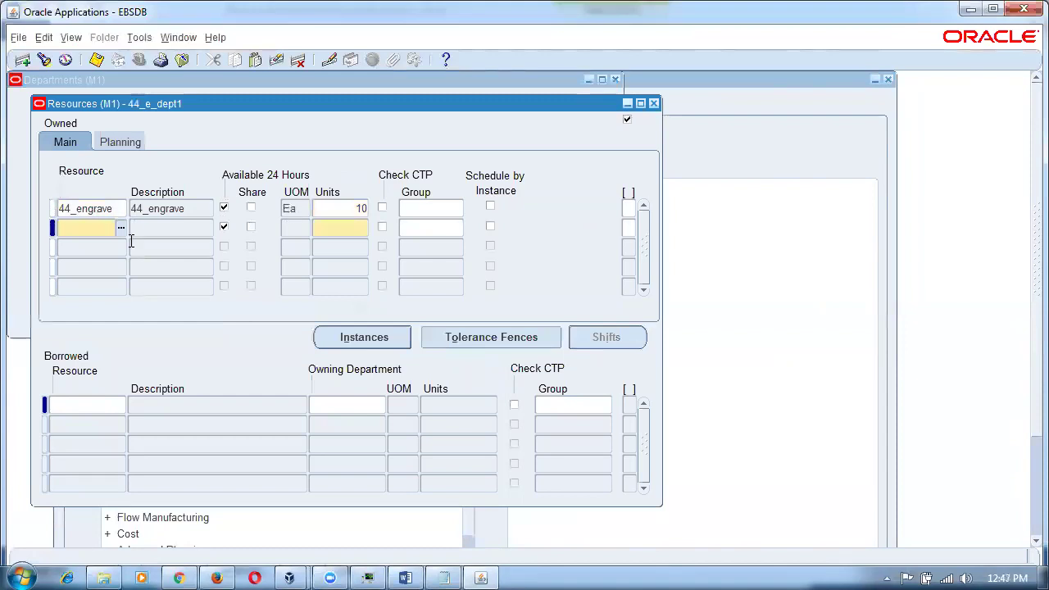
type("44%")
key("Tab")
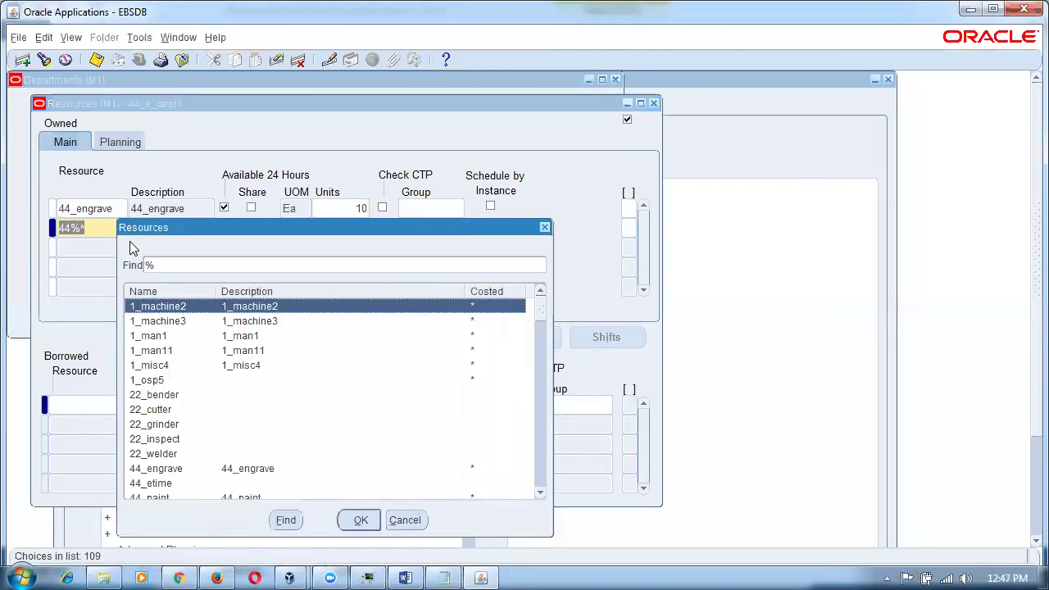
key("Escape")
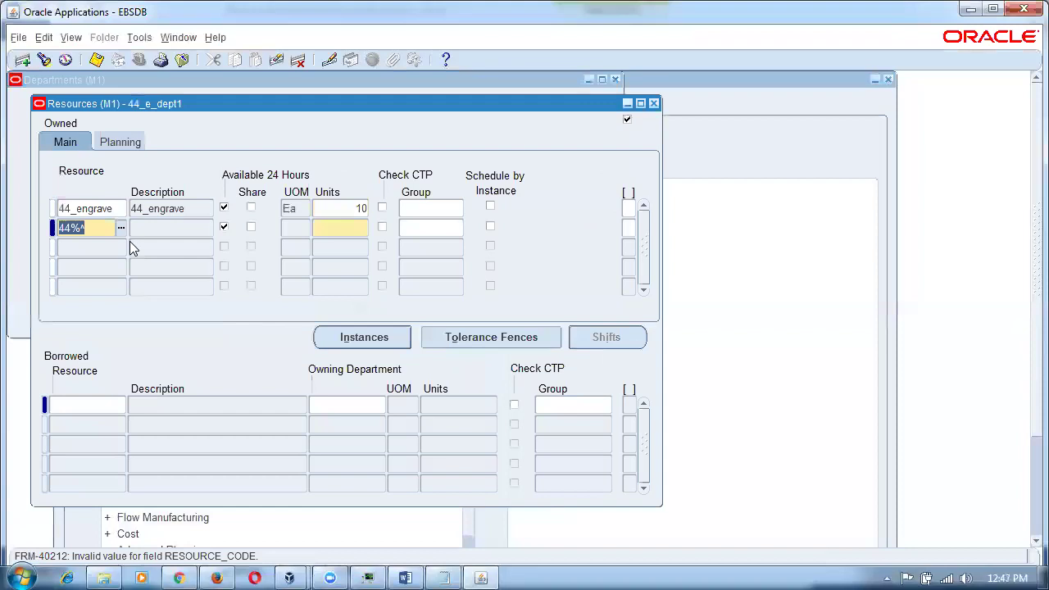
Assign the resource 44_etime with 10 units to department 44_e_dept1, save, and close its Resources window.
type("44%")
key("Tab")
key("Down")
key("Return")
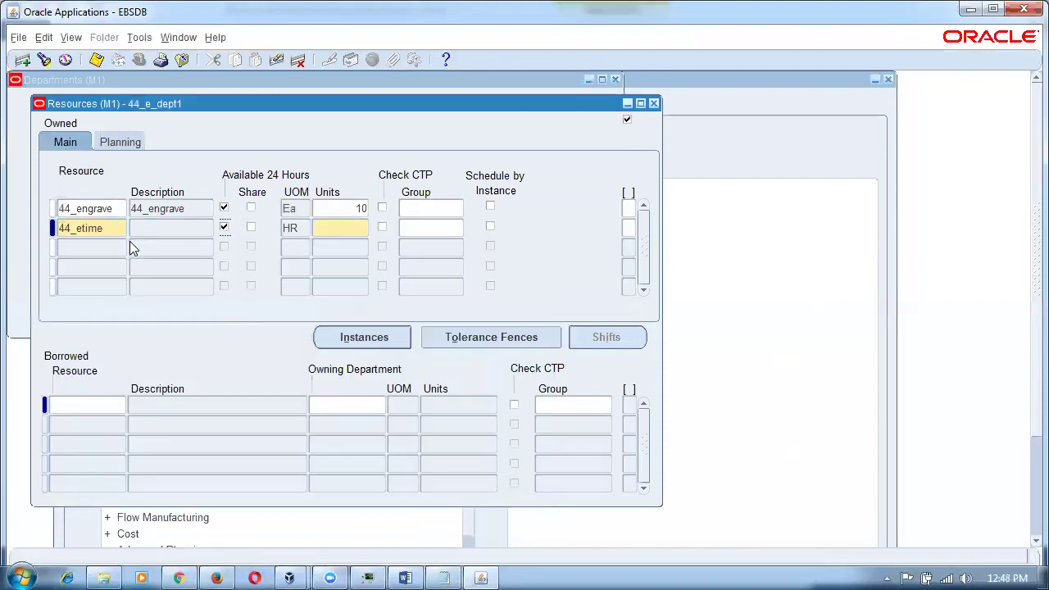
key("Tab")
type("10")
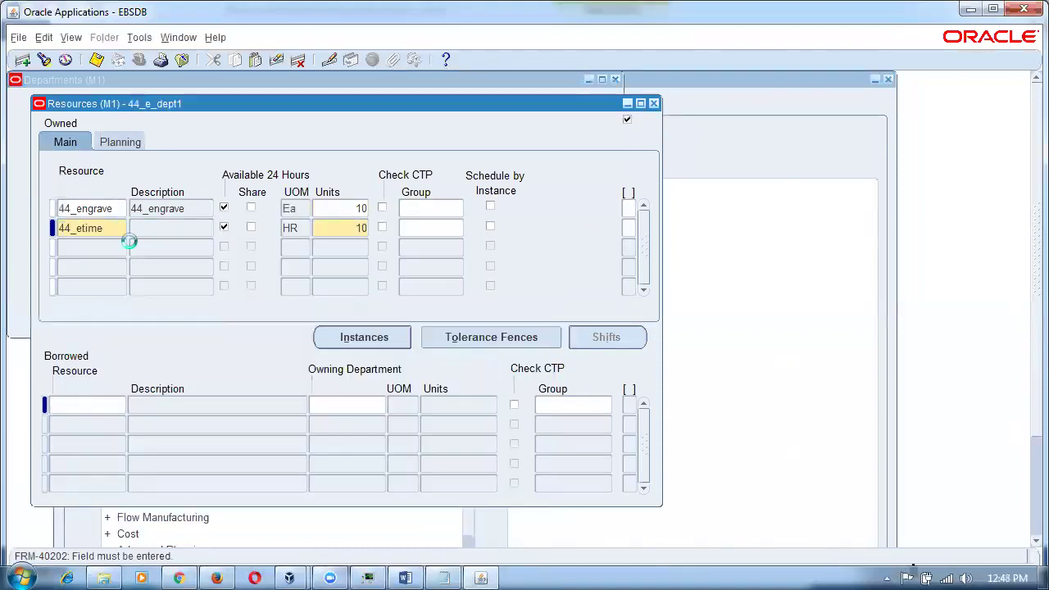
key("ctrl+s")
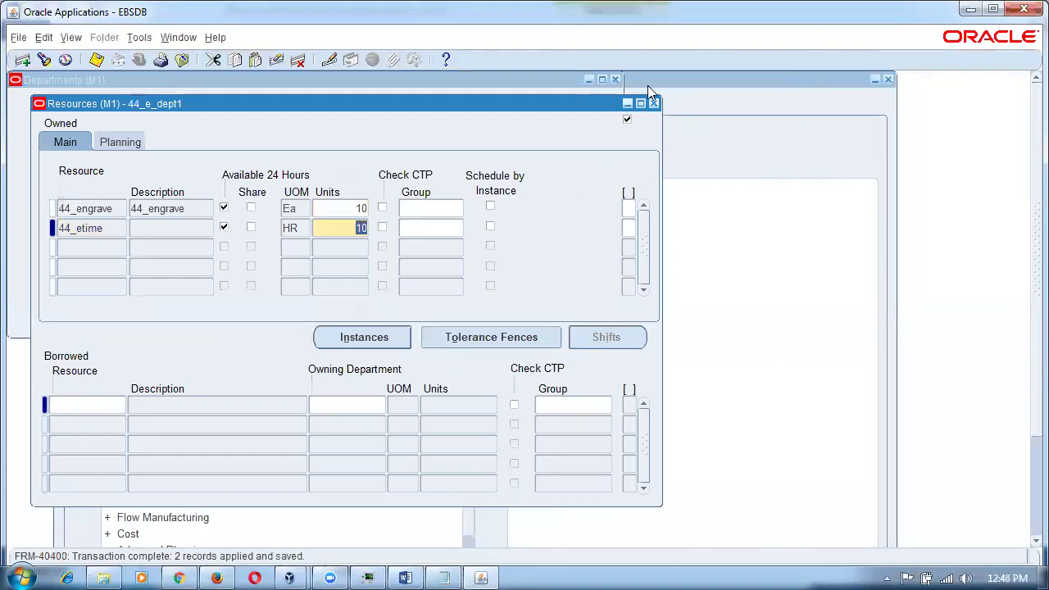
left_click(653, 103)
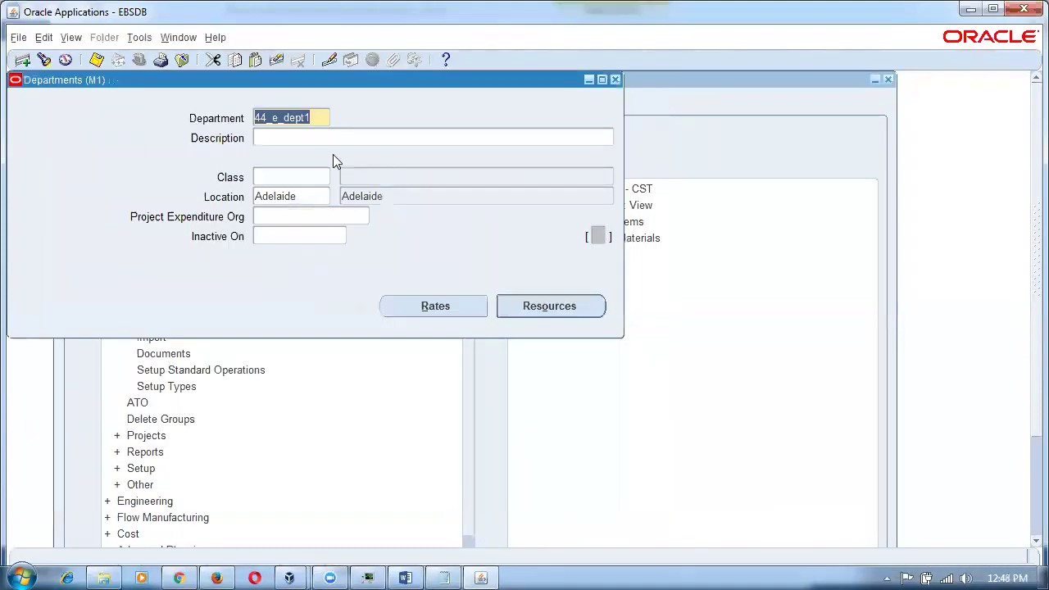
Enter a new department named 44_p_dept2 and set its location to Atlanta.
key("ctrl+Down")
type("44_p_de")
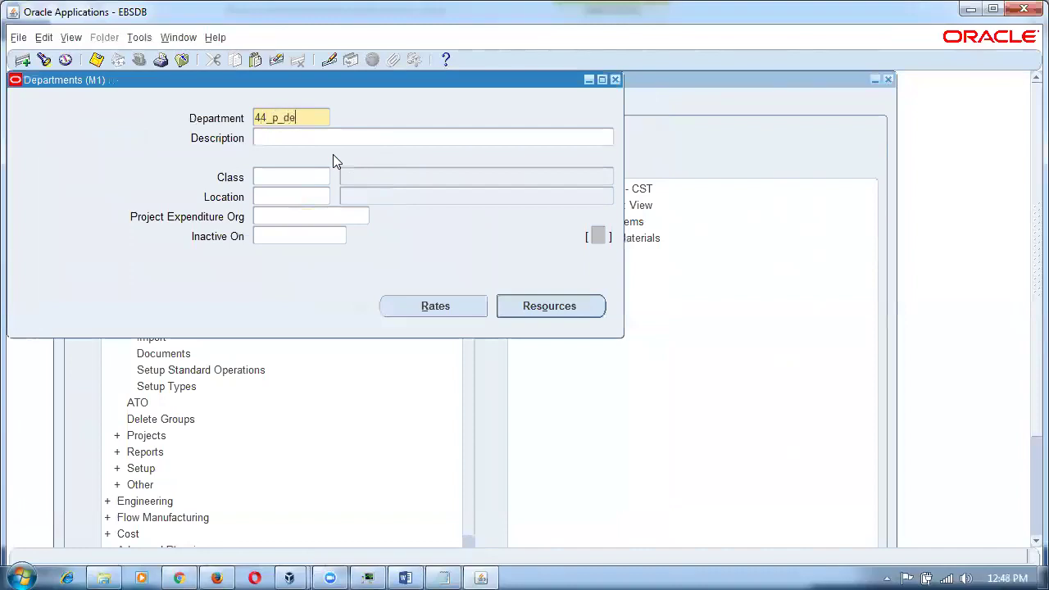
type("pt2")
left_click(264, 196)
type("a%")
key("Tab")
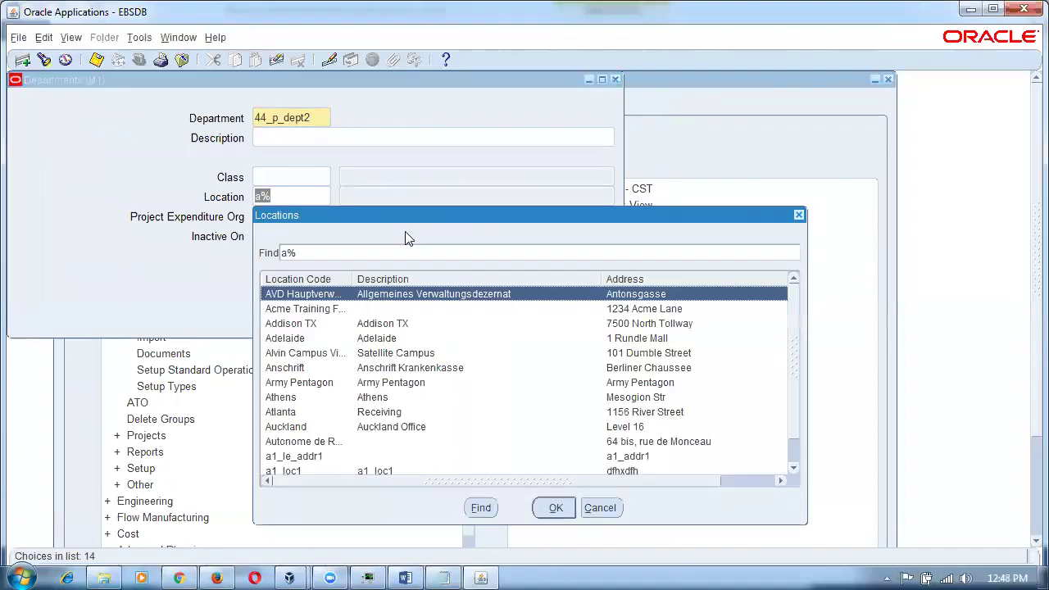
left_click(328, 415)
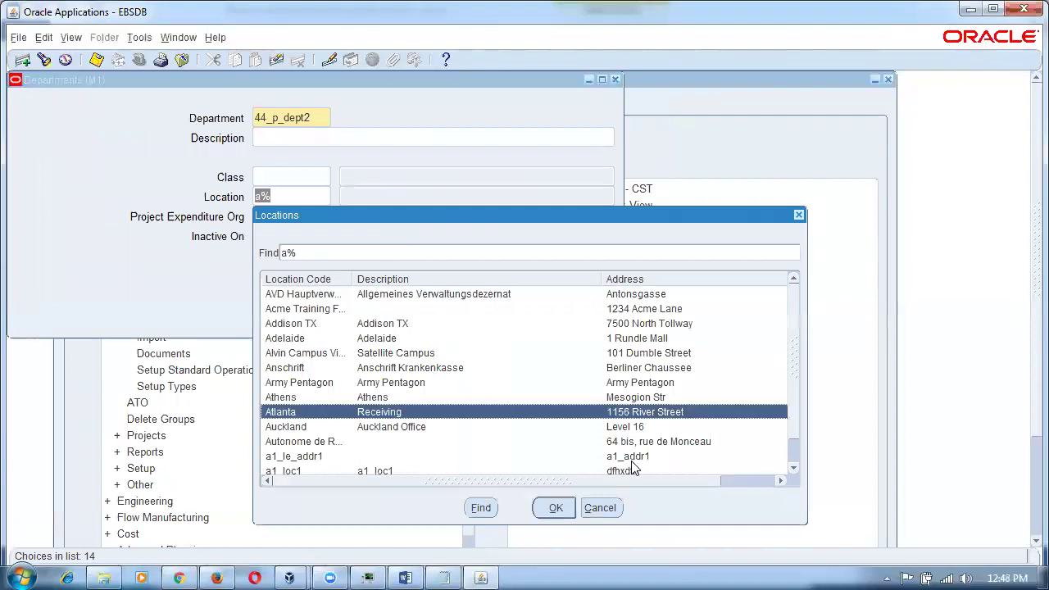
left_click(555, 508)
Switch to Notepad and add a line noting Atlanta as the painting dept below the adelaide line.
left_click(443, 574)
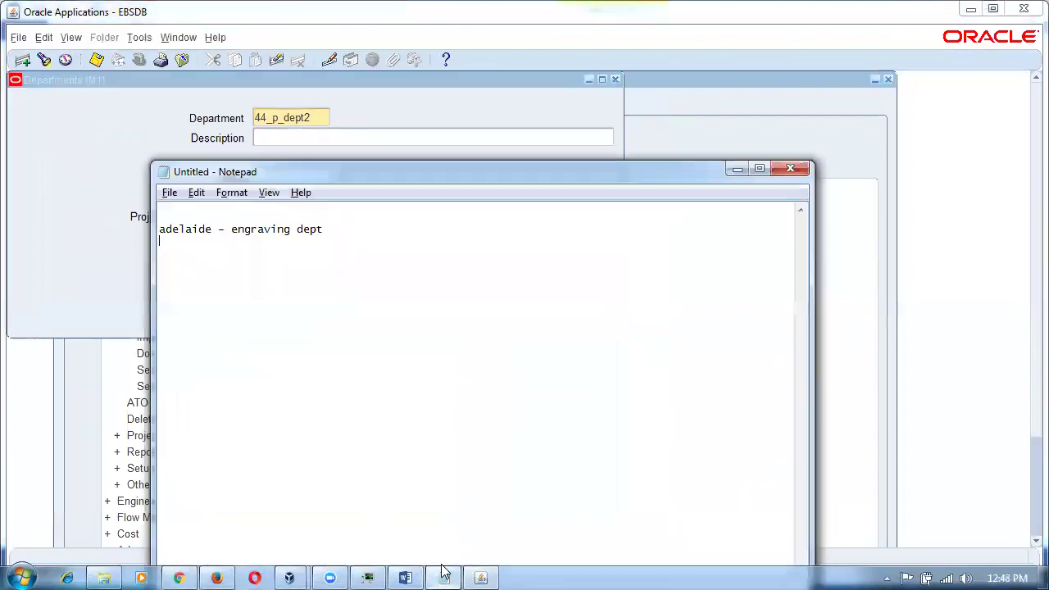
key("Return")
key("Return")
type("Atlanta    pa")
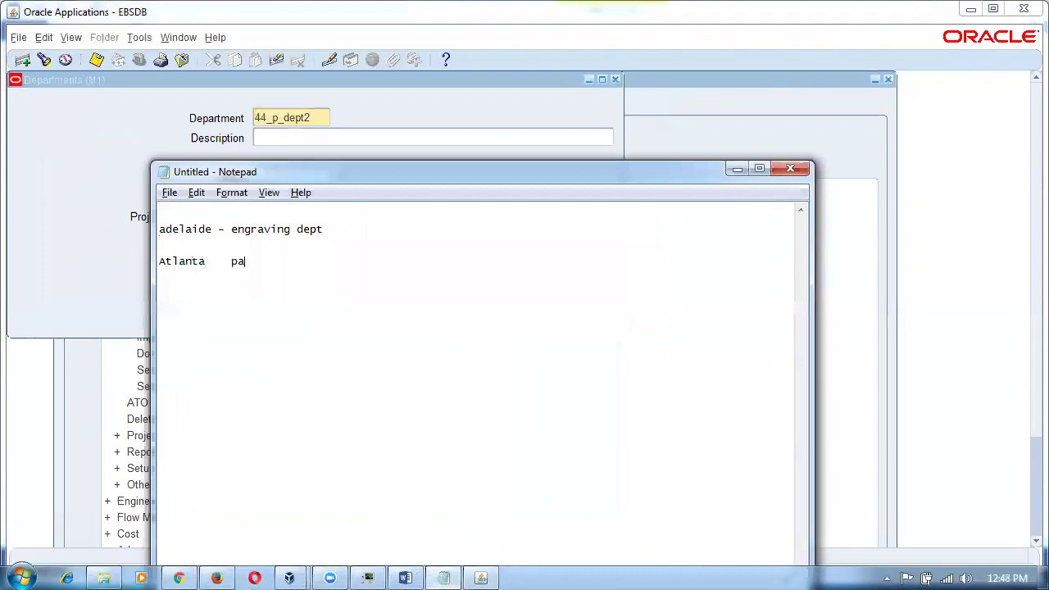
type("inting dept")
Switch back to Oracle Applications, save department 44_p_dept2, and assign it the resource 44_paint with 10 units.
left_click(87, 261)
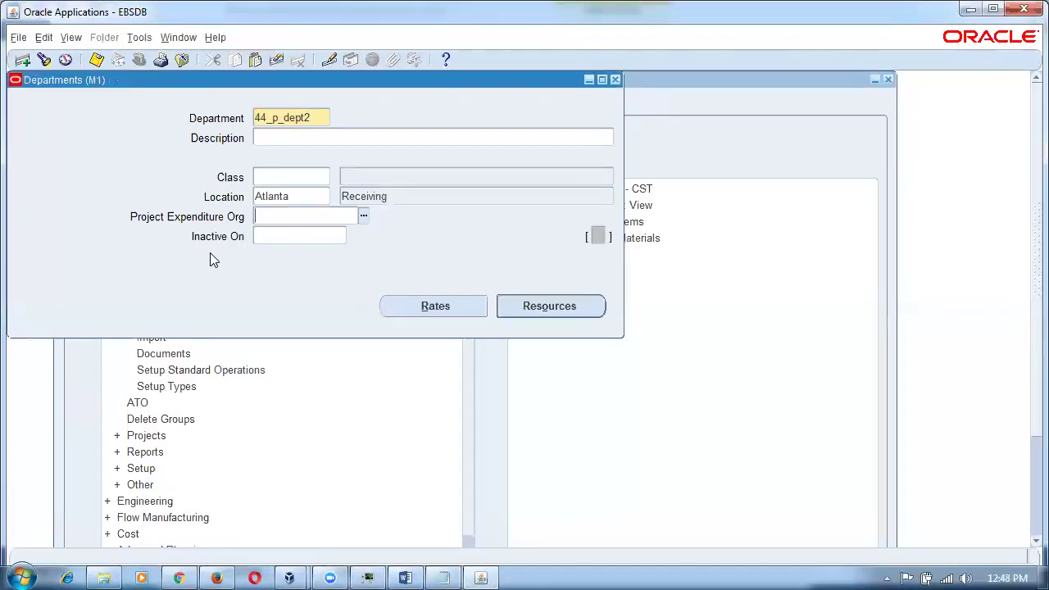
key("ctrl+s")
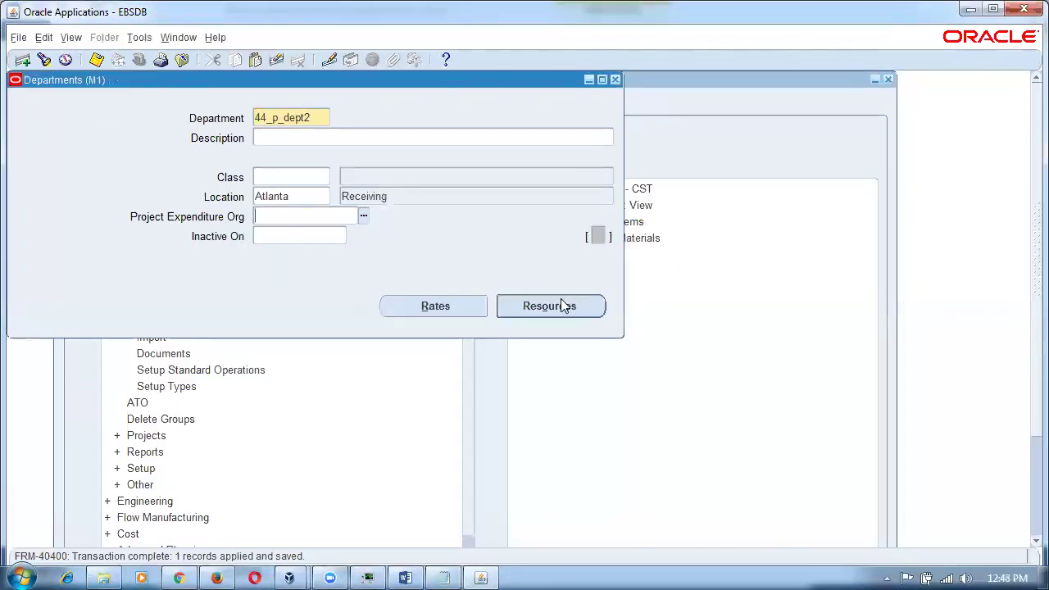
left_click(549, 305)
type("44%")
key("Tab")
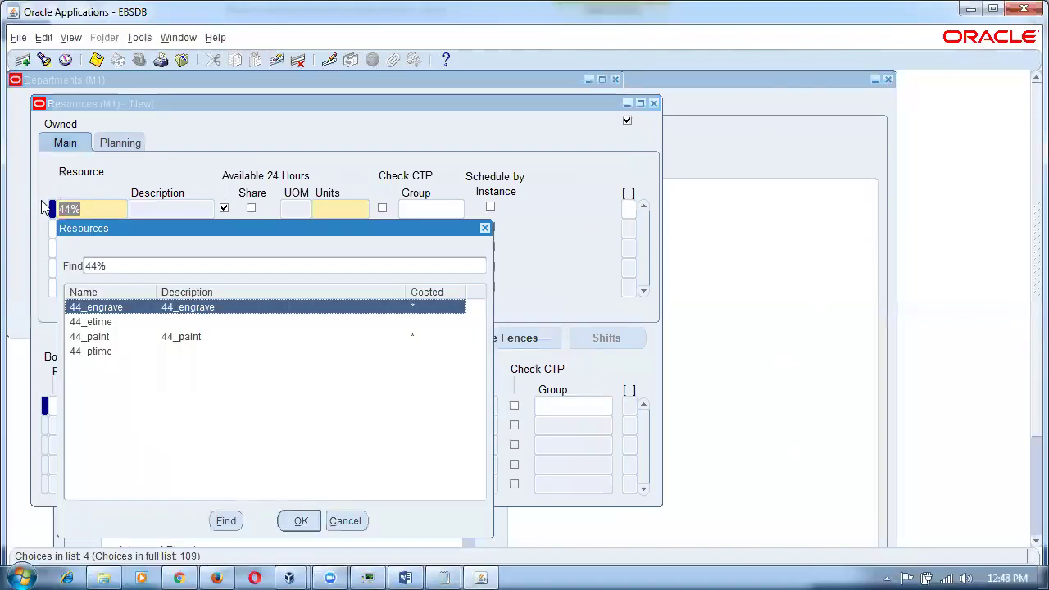
key("Down")
key("Down")
key("Return")
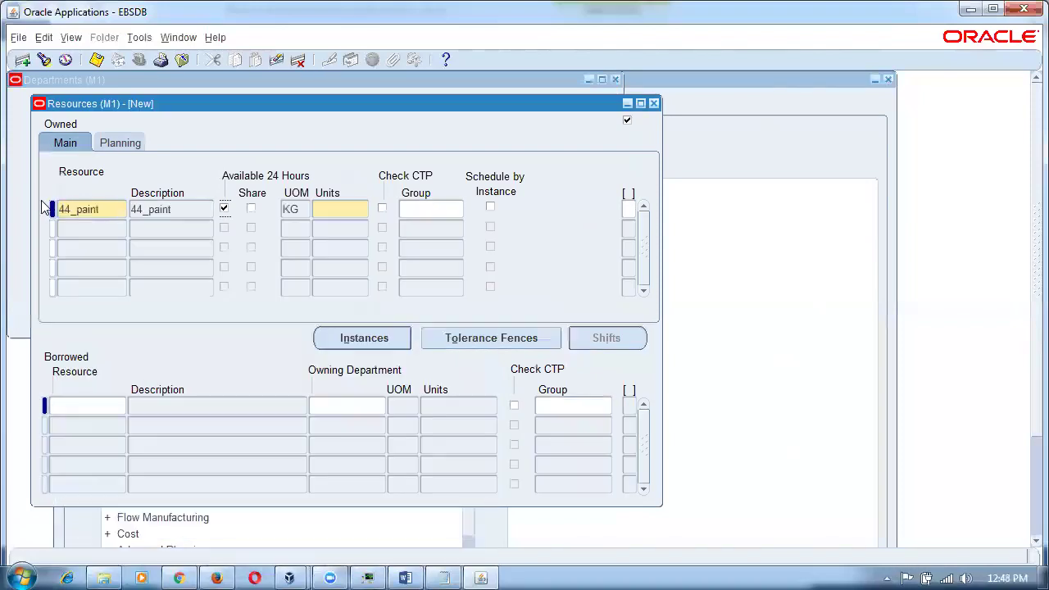
type("10")
key("Down")
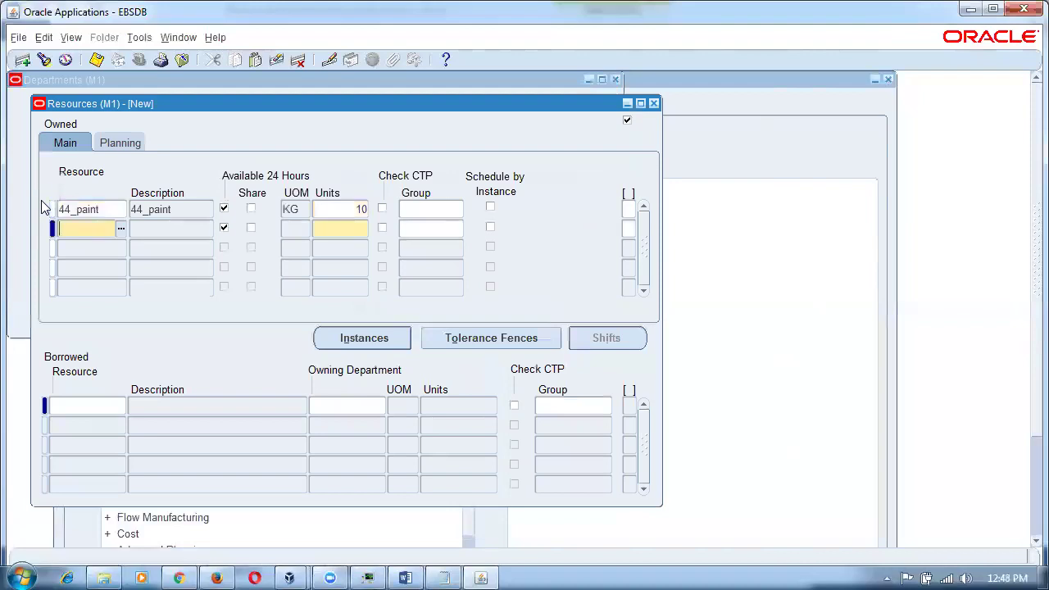
Try to save a second resource line with 44_paint and 10 units in the department.
type("44%")
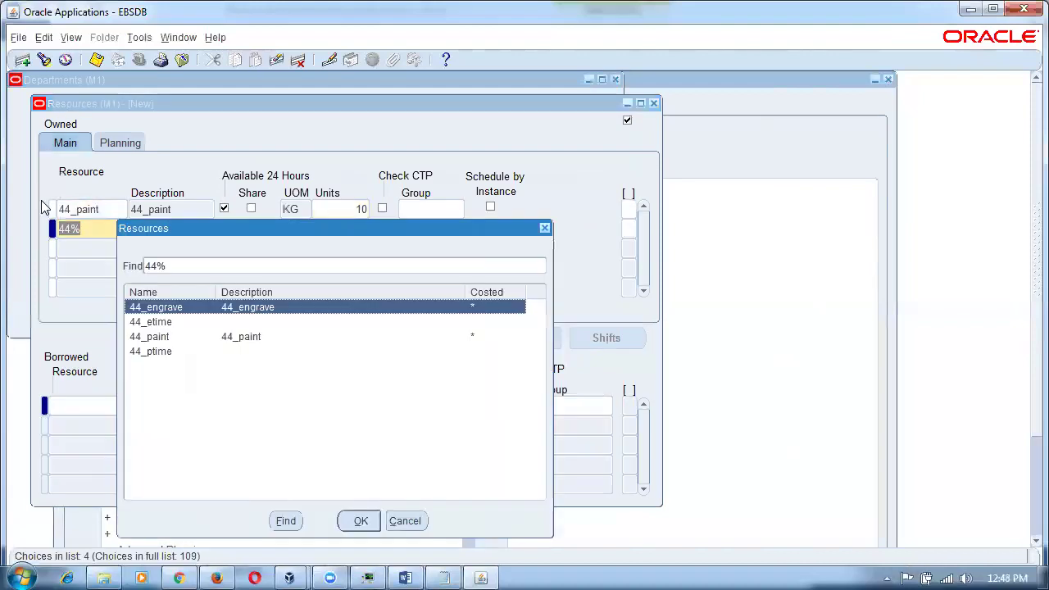
key("Down")
key("Down")
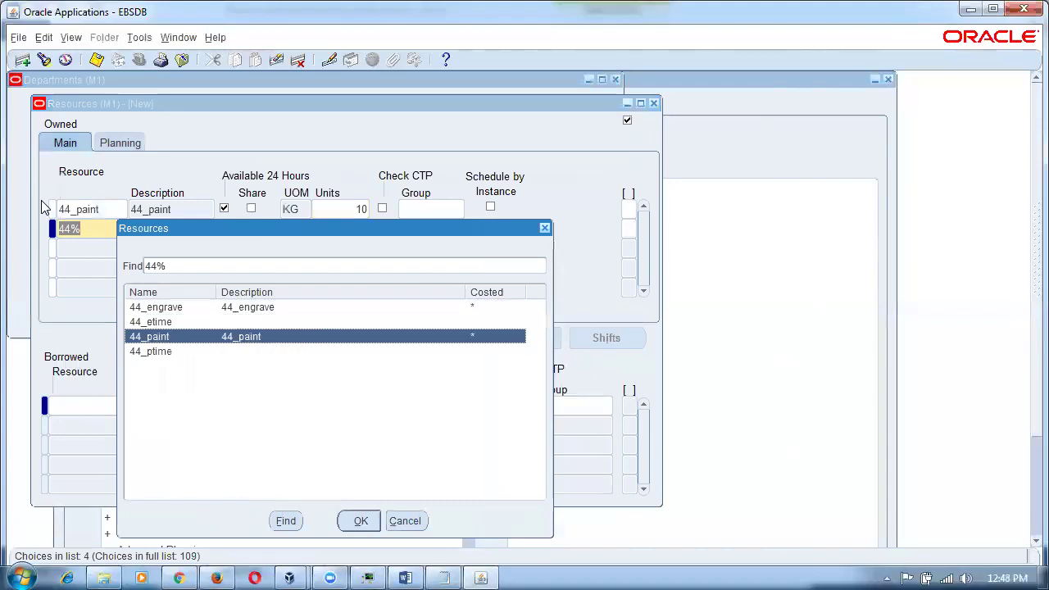
key("Return")
key("Tab")
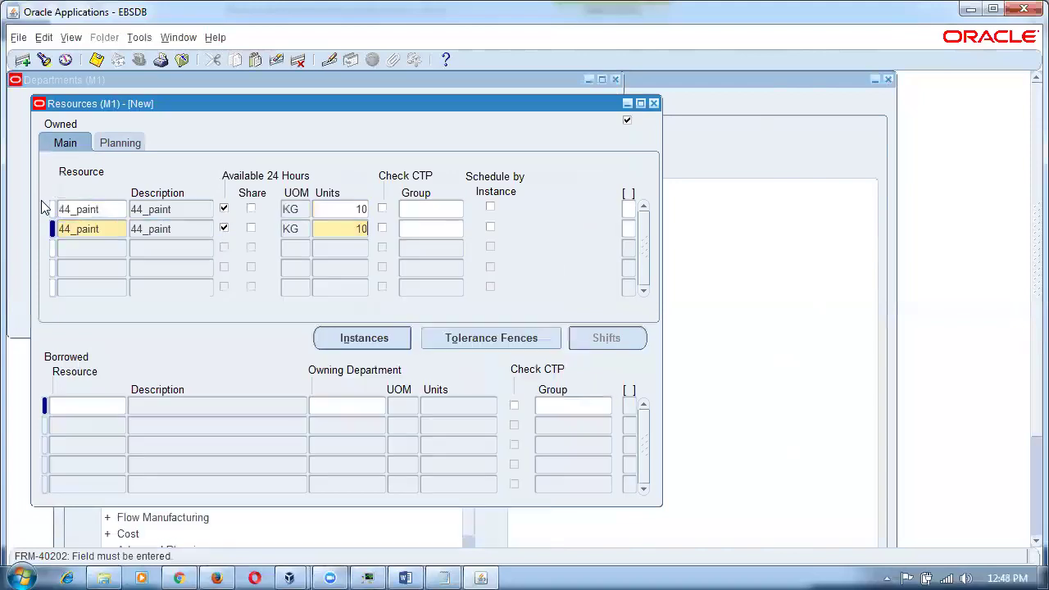
key("ctrl+s")
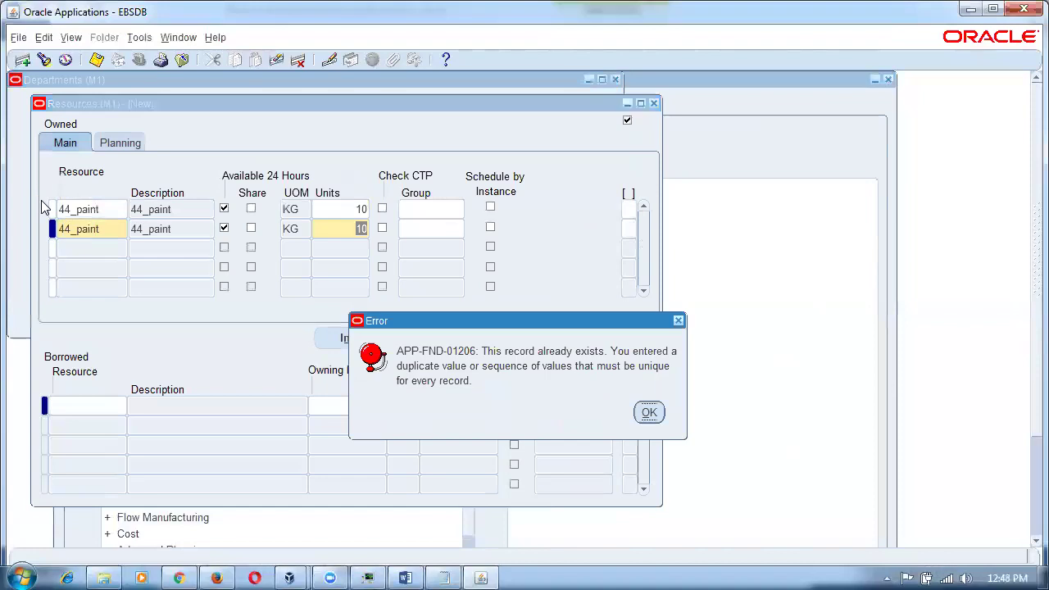
left_click(649, 413)
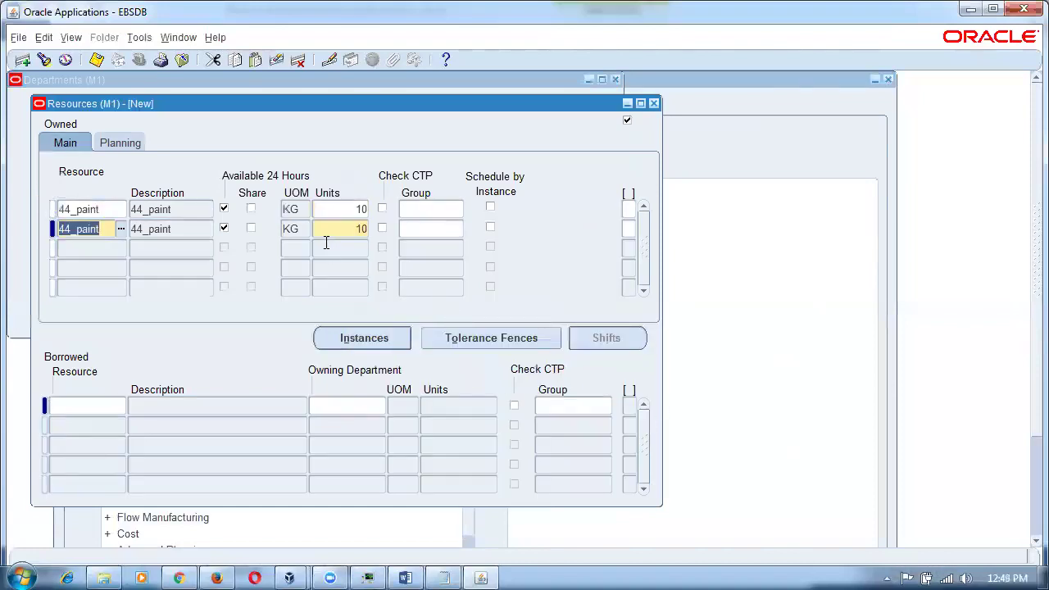
left_click(324, 244)
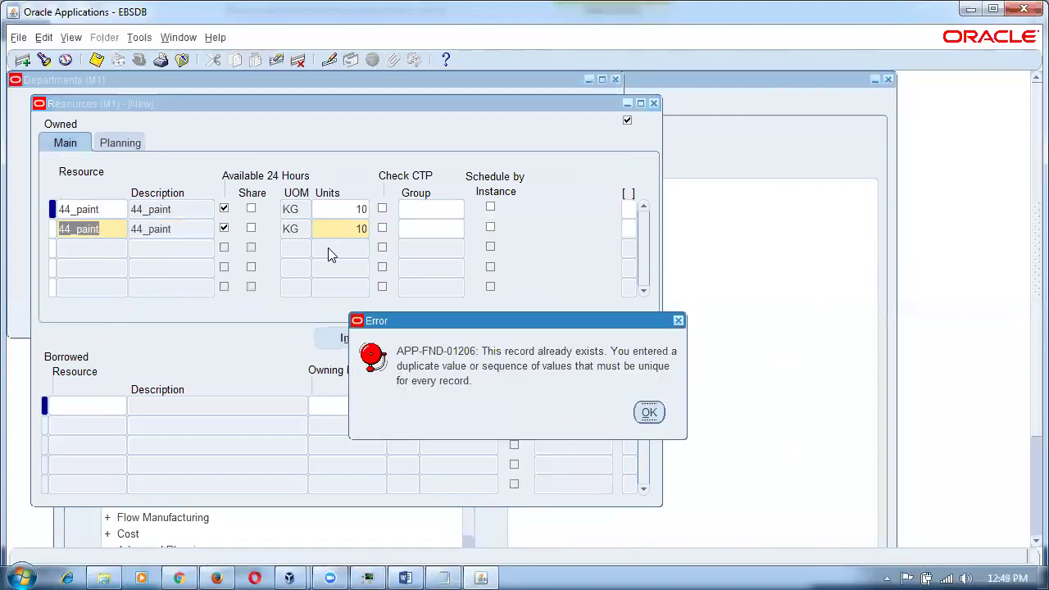
left_click(648, 414)
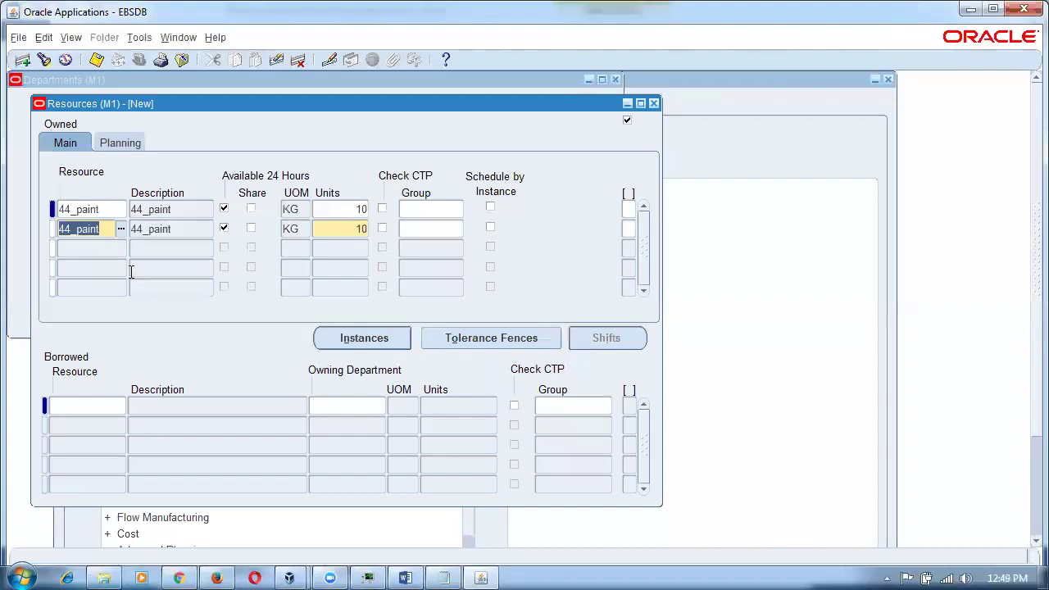
Change the second line's resource to 44_ptime, save the department's resources, and close both forms.
type("44%p%")
key("Tab")
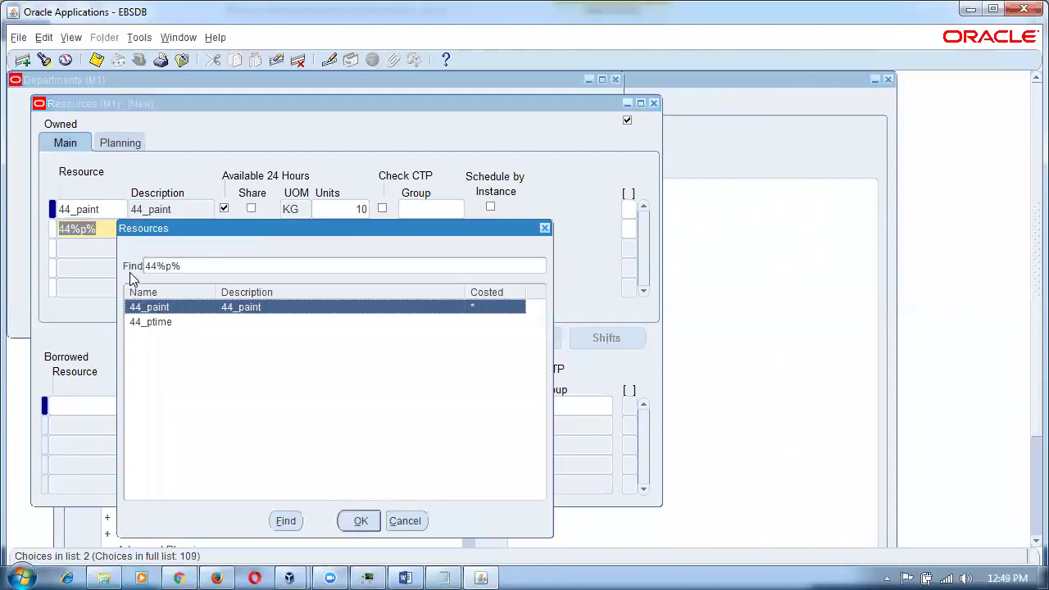
key("Down")
key("Return")
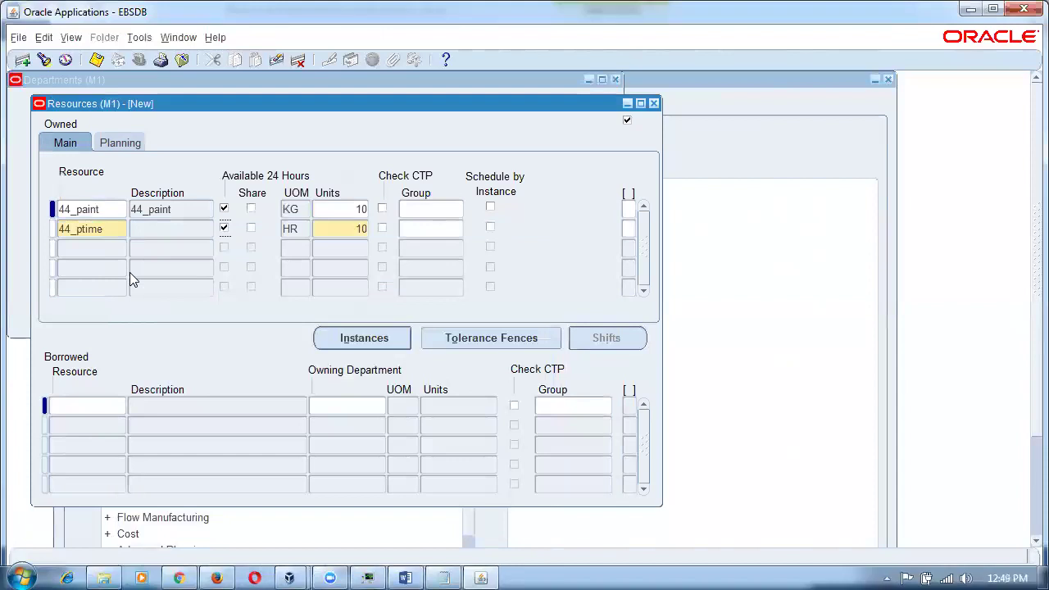
key("ctrl+s")
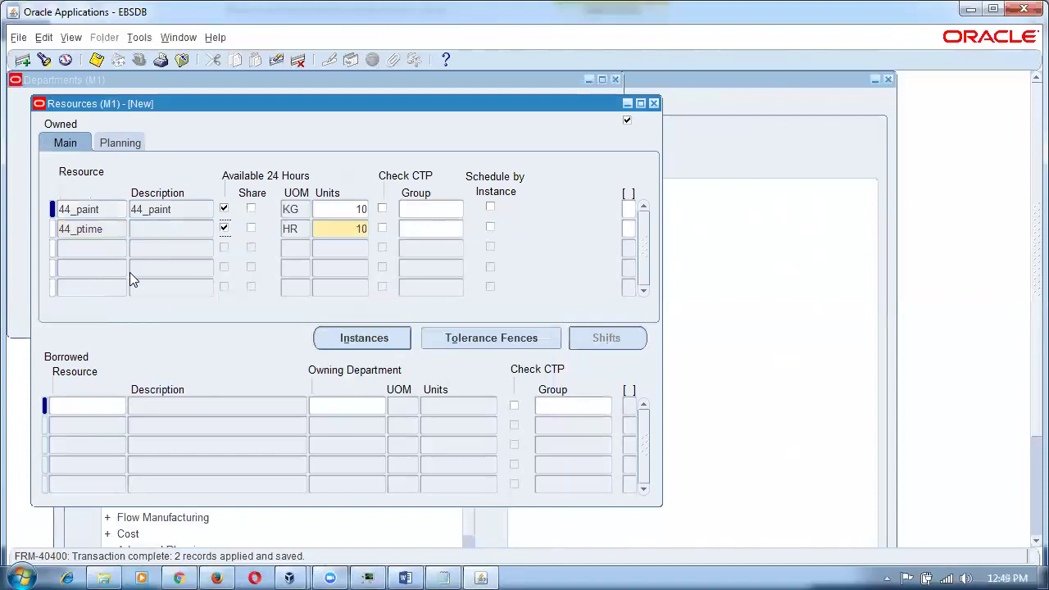
key("F4")
key("F4")
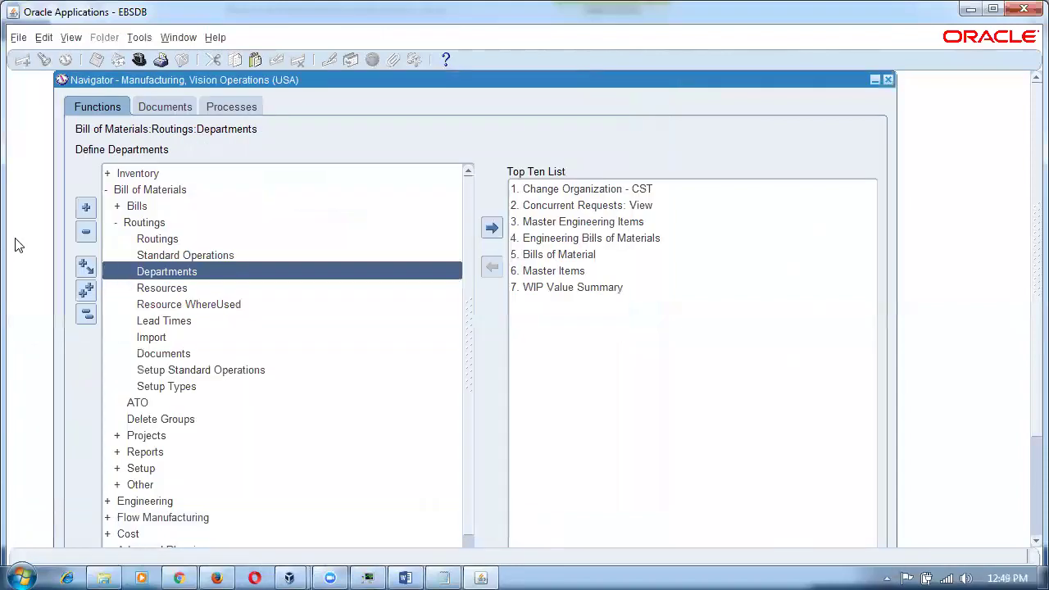
Switch to the Word test case and examine item 9's routing requirements: the parent item, the two operations and their durations.
left_click(181, 237)
key("alt+Tab")
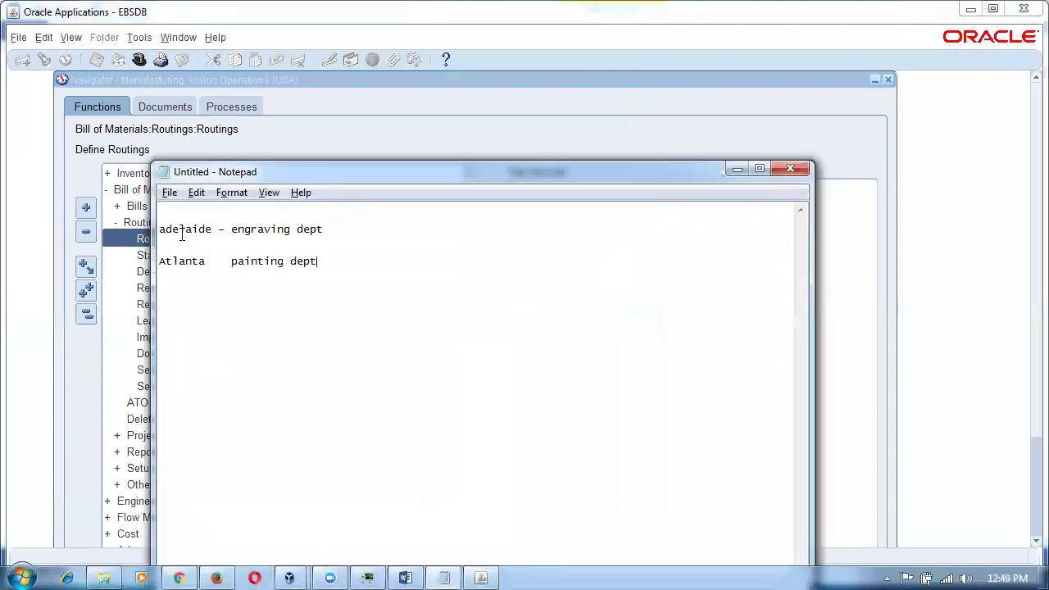
key("alt+Tab")
key("alt+Tab")
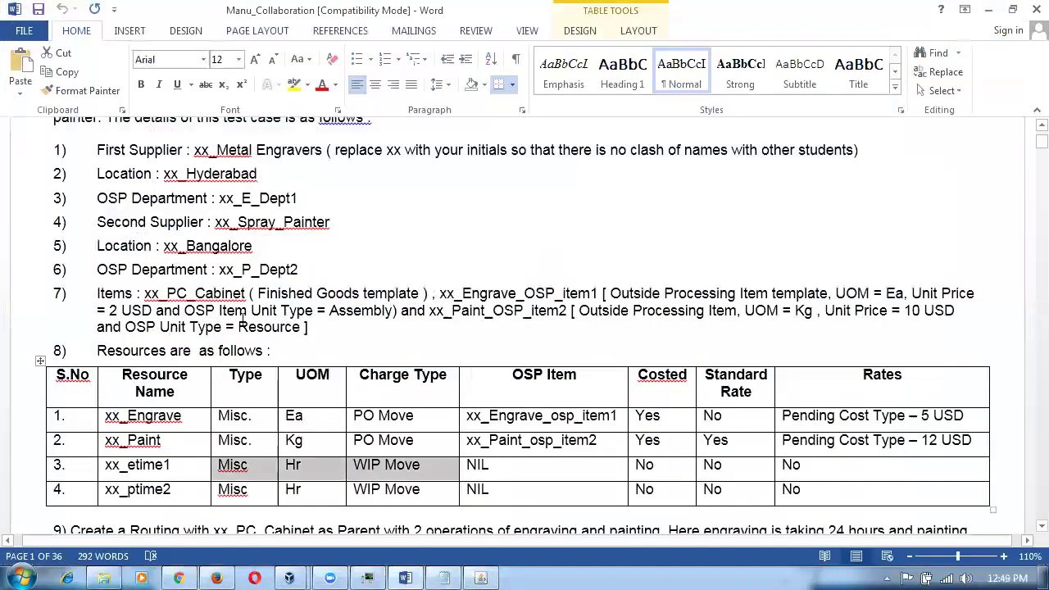
scroll(212, 461, "down", 2)
scroll(211, 461, "down", 2)
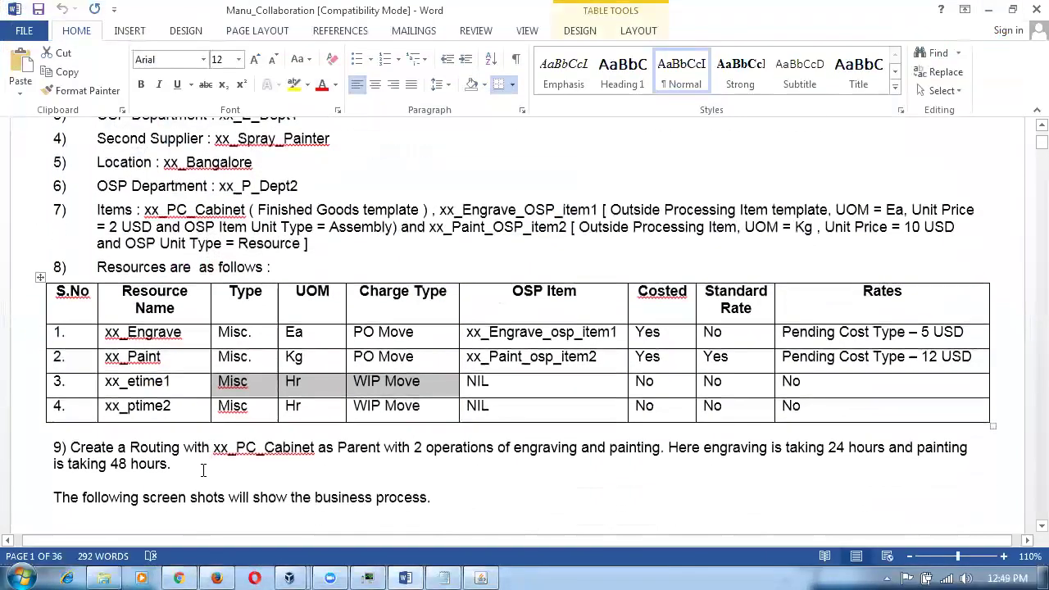
left_click(201, 467)
left_click_drag(185, 447, 297, 447)
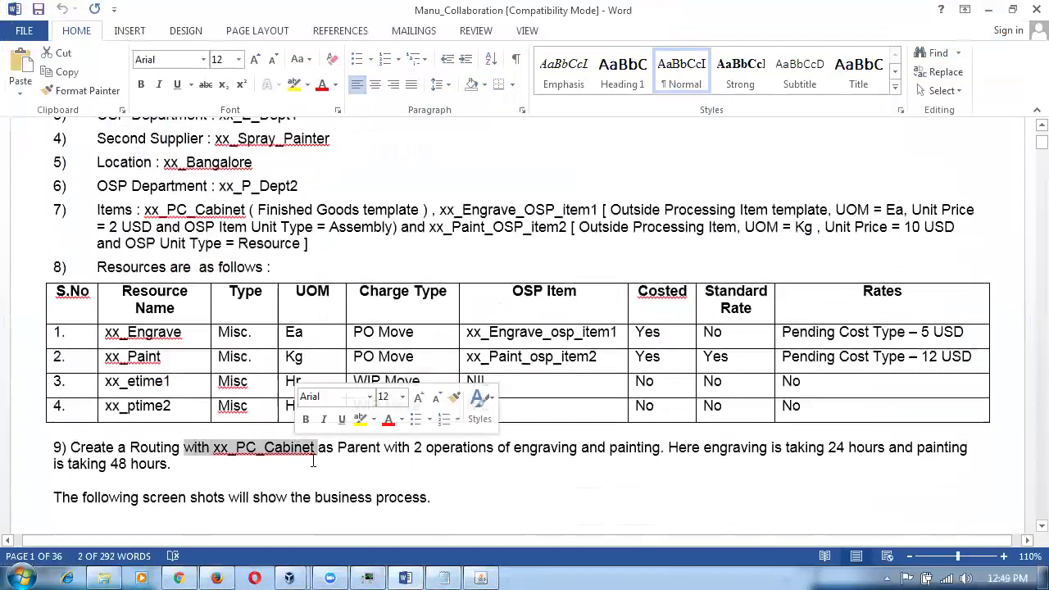
left_click_drag(550, 447, 628, 447)
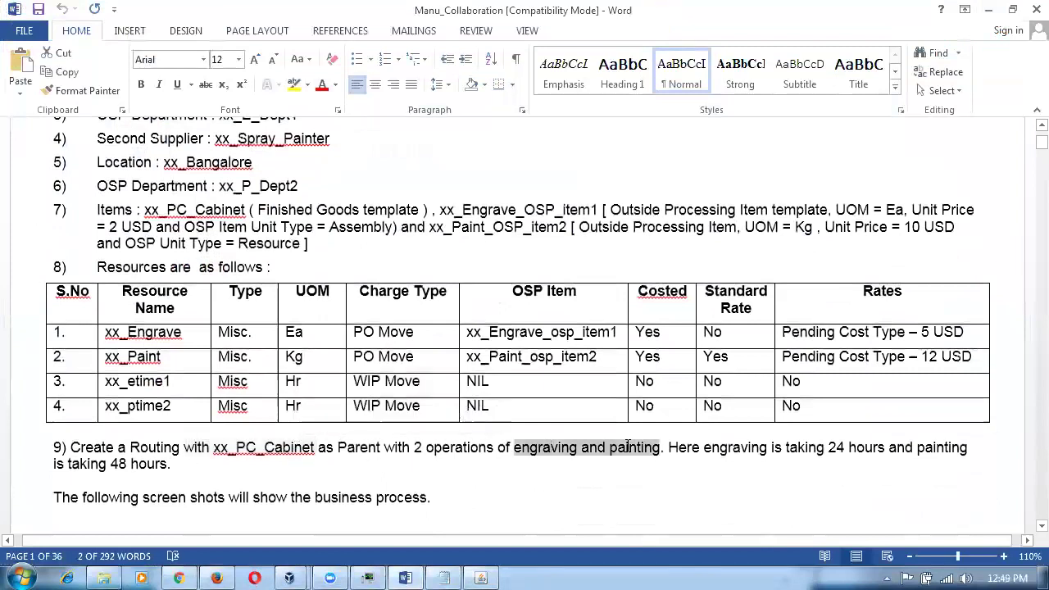
left_click_drag(787, 448, 853, 440)
left_click_drag(108, 464, 235, 457)
Switch back to Oracle Applications, open the Routings form, and choose item 44_PC_Cabinet for the routing.
key("alt+Tab")
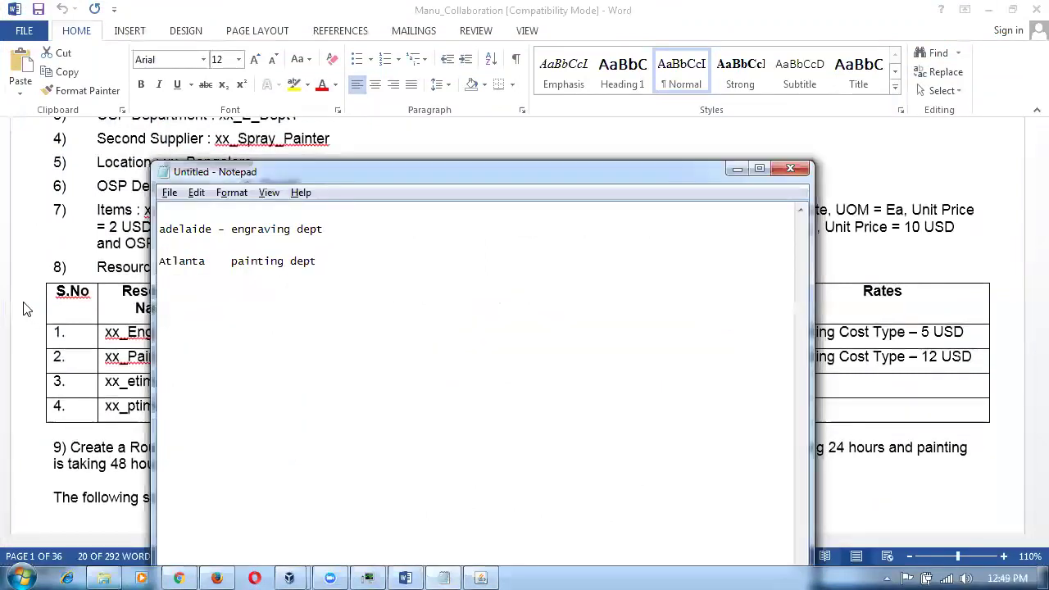
key("alt+Tab")
key("alt+Tab")
double_click(136, 239)
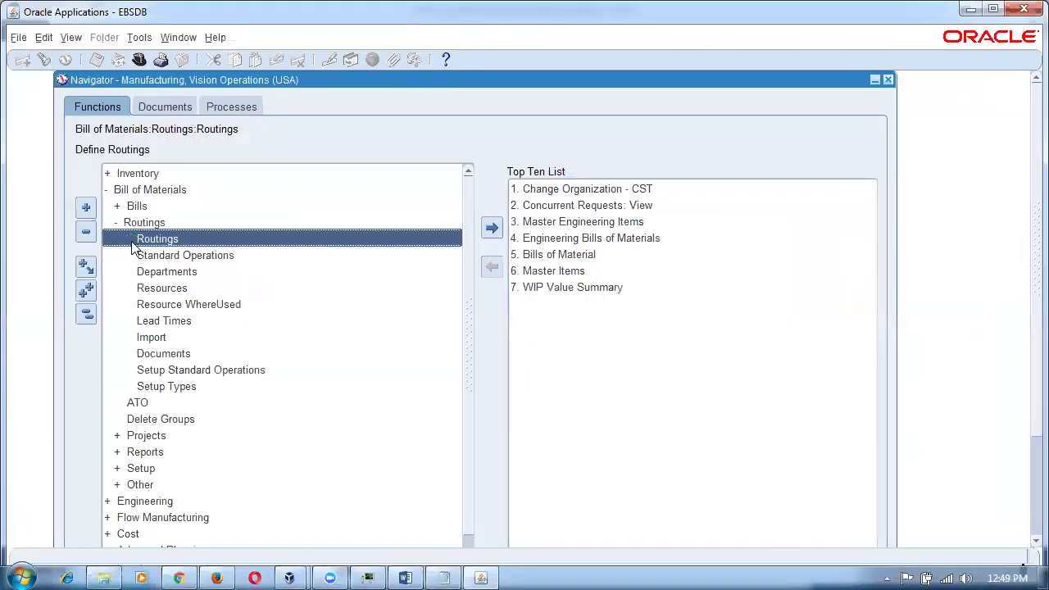
type("44%")
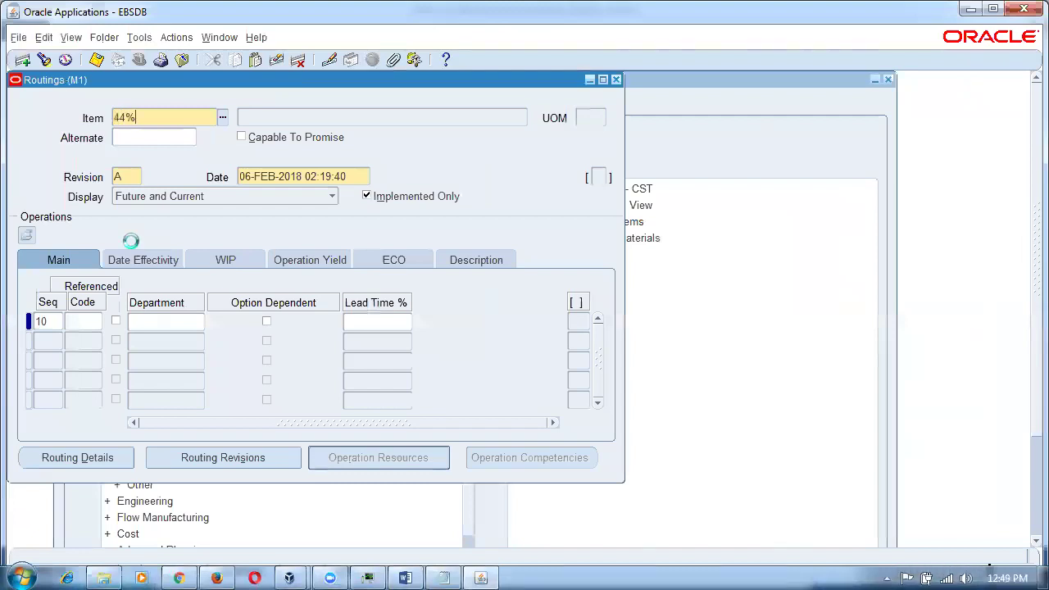
key("Tab")
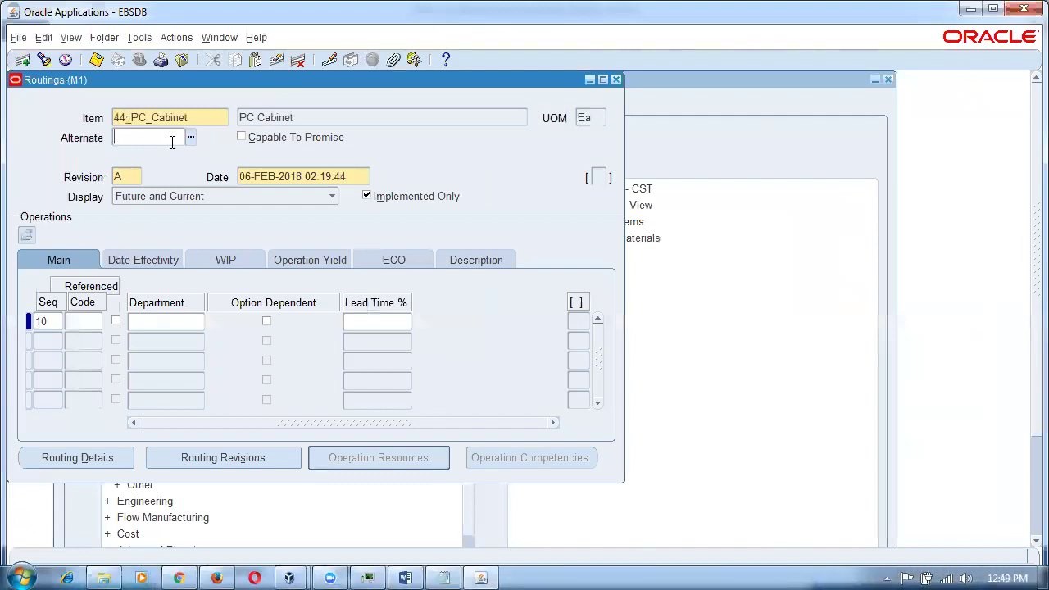
Assign department 44_e_dept1 to operation sequence 10 of the routing.
left_click(166, 327)
type("44%")
key("Tab")
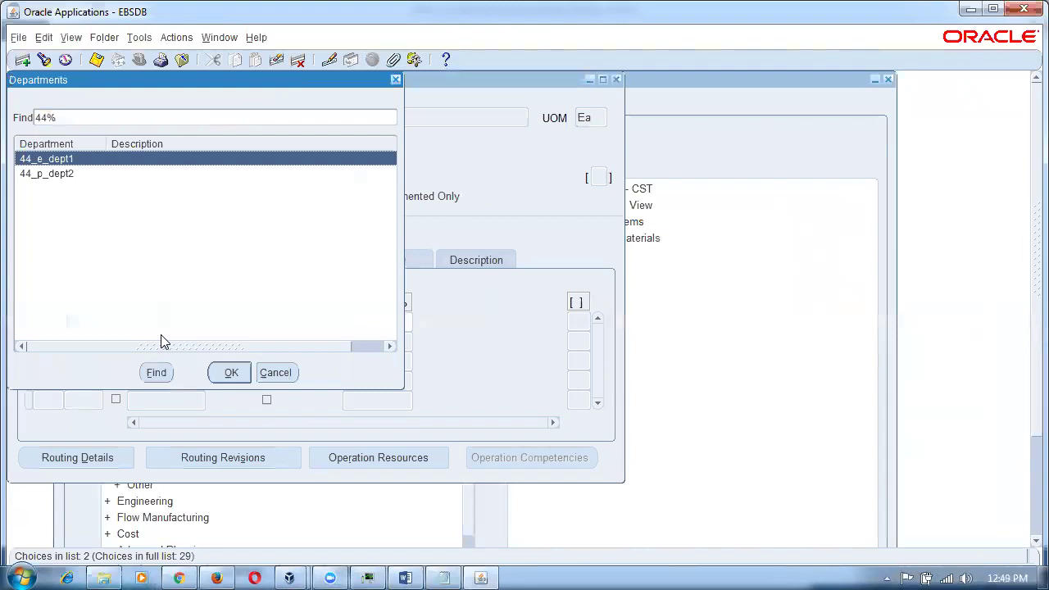
key("Return")
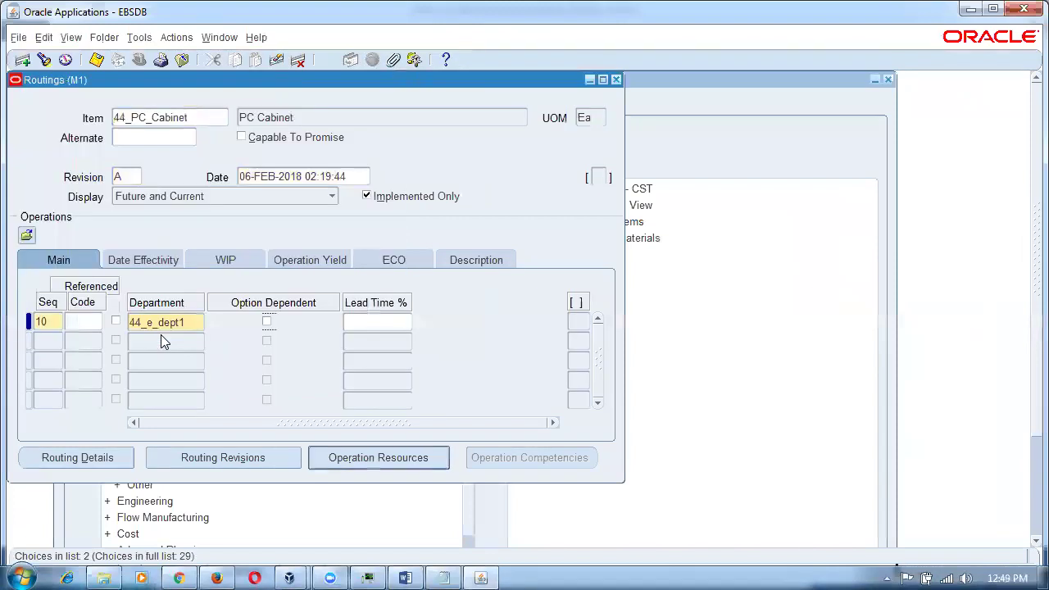
Open operation 10's resources and add 44_engrave as sequence 10 with a usage of 1.
left_click(414, 461)
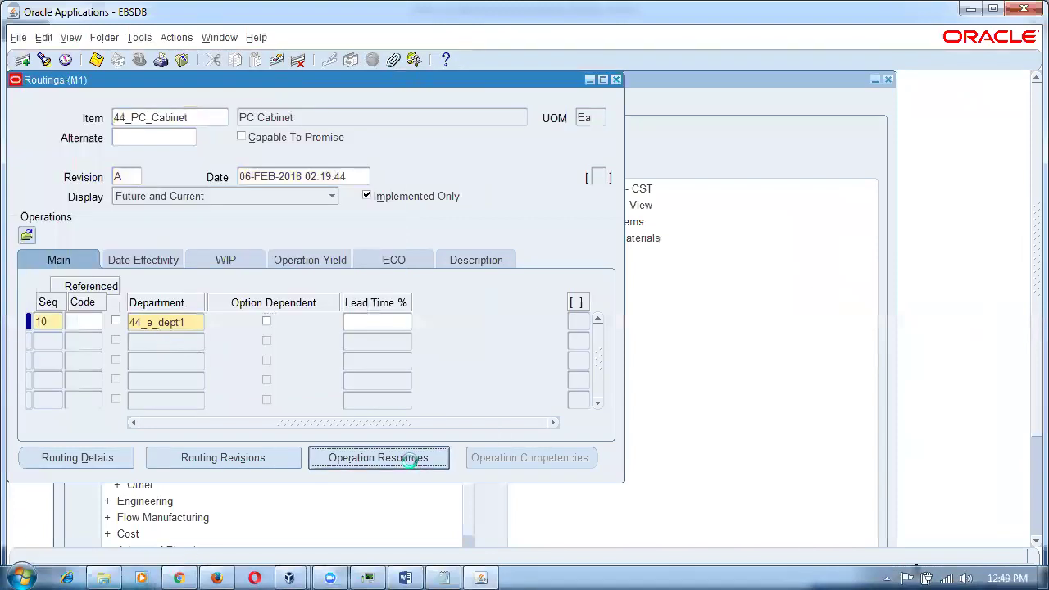
type("10")
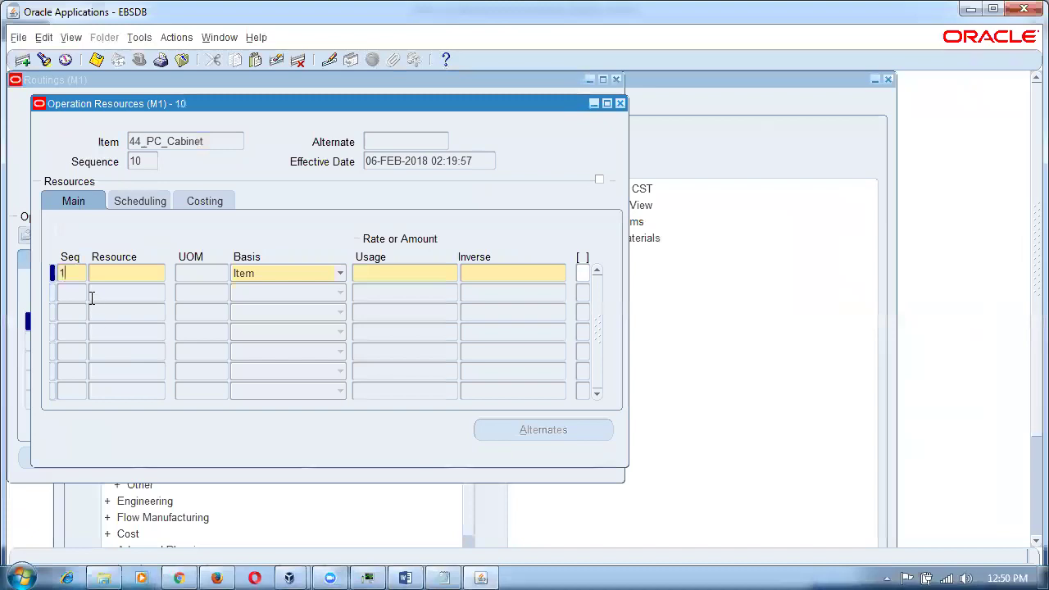
key("Tab")
type("44%")
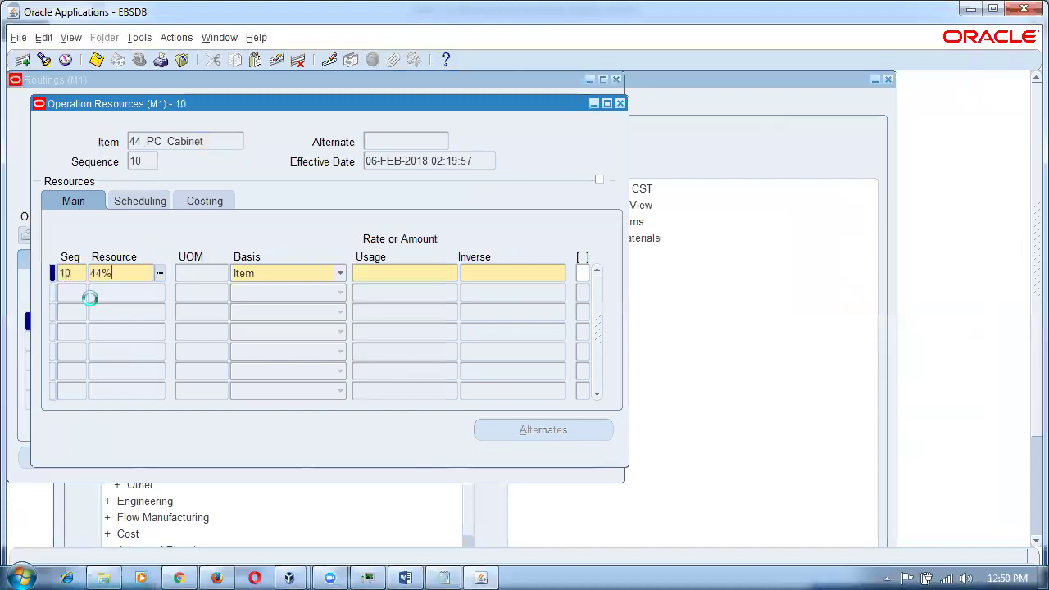
key("Tab")
key("Return")
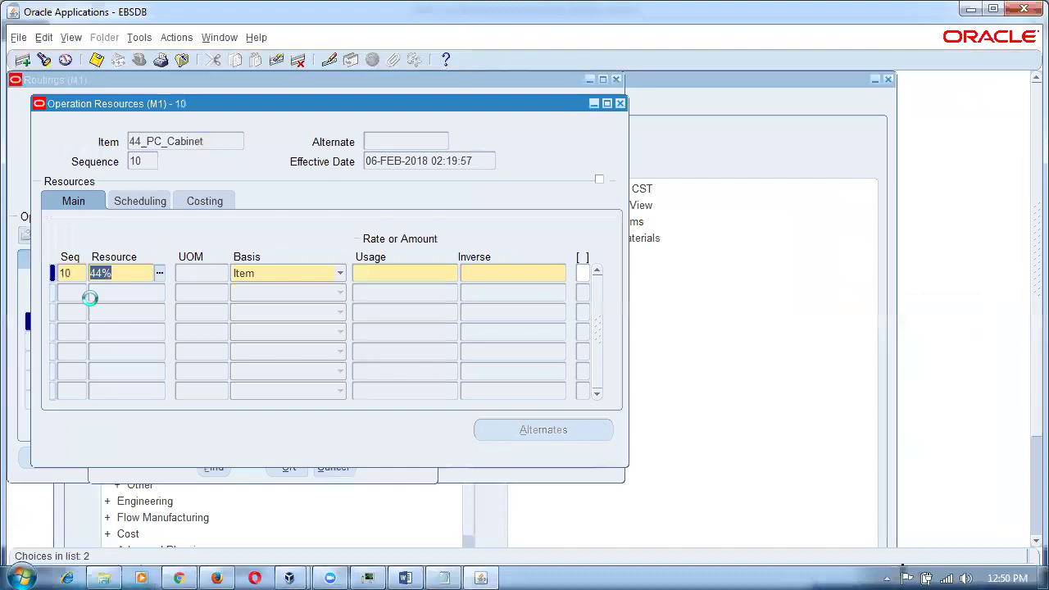
left_click(379, 282)
type("1")
key("Tab")
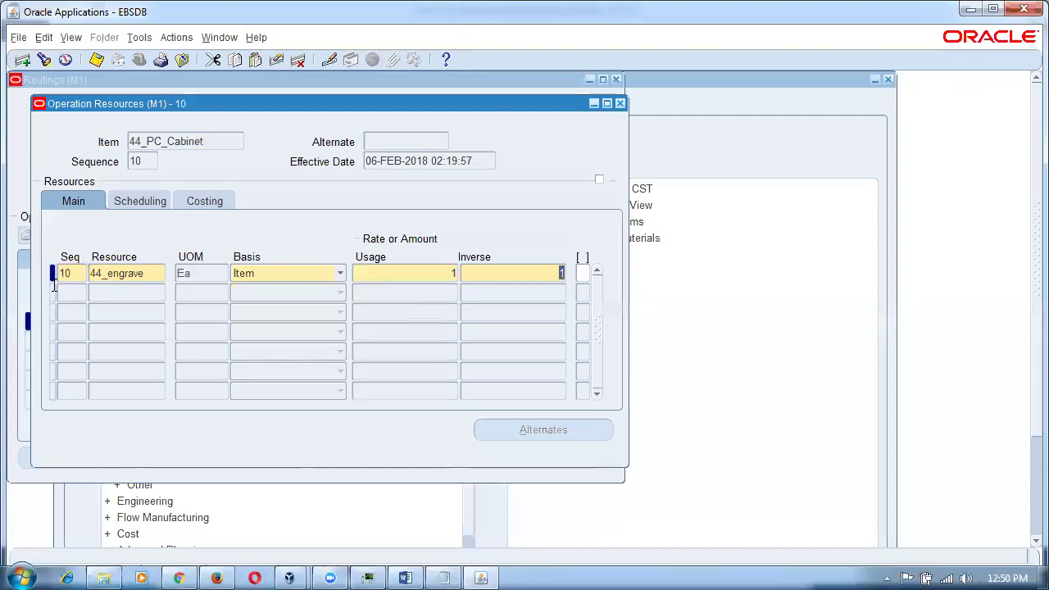
Add resource 44_etime as sequence 20 of operation 10 with a usage of 24.
left_click(123, 293)
left_click(85, 300)
type("20")
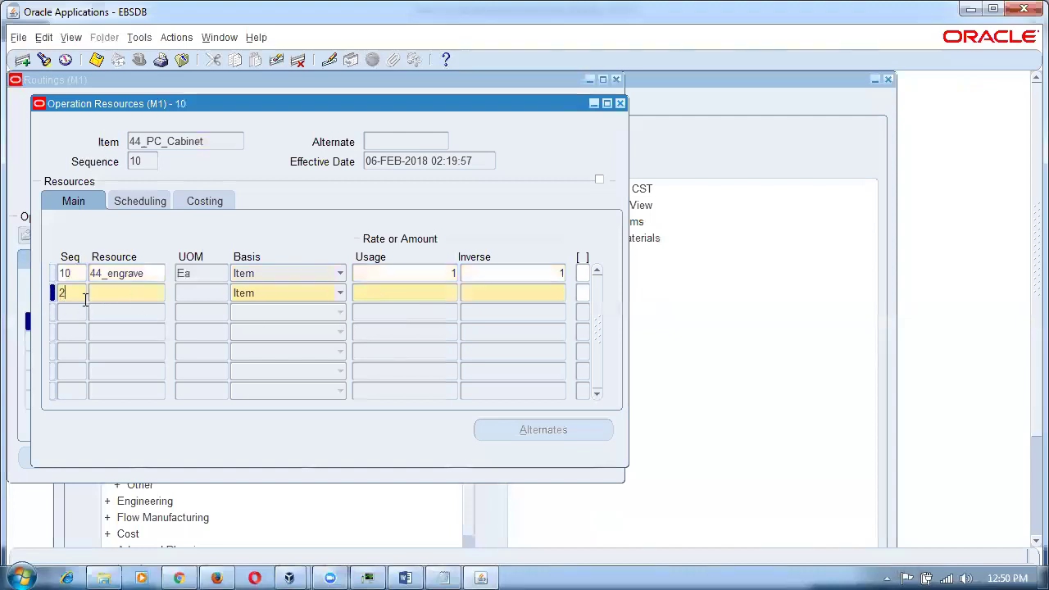
key("Tab")
type("44%")
key("Tab")
key("Down")
key("Return")
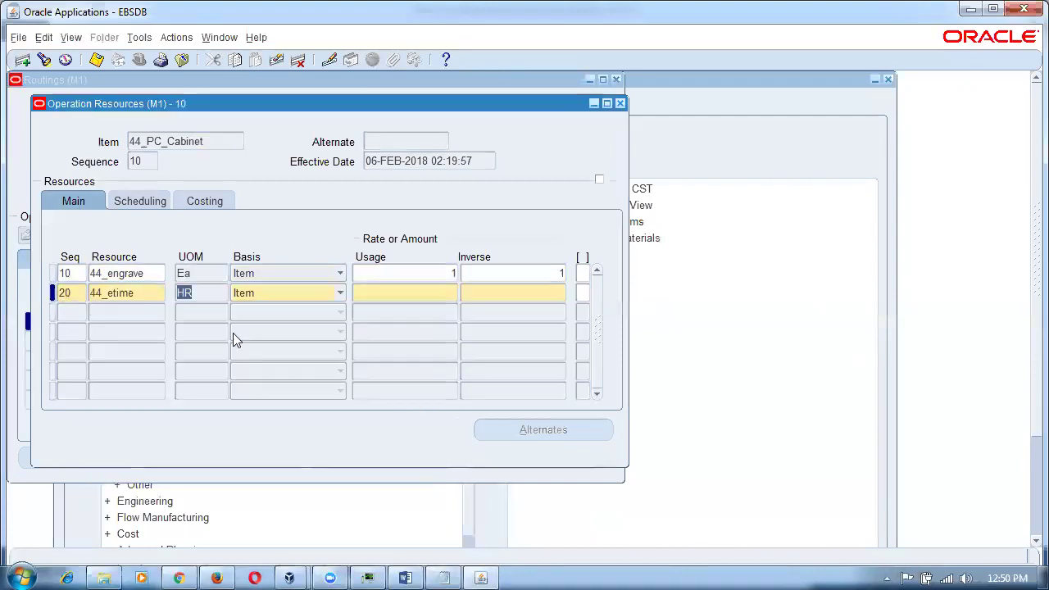
left_click(358, 298)
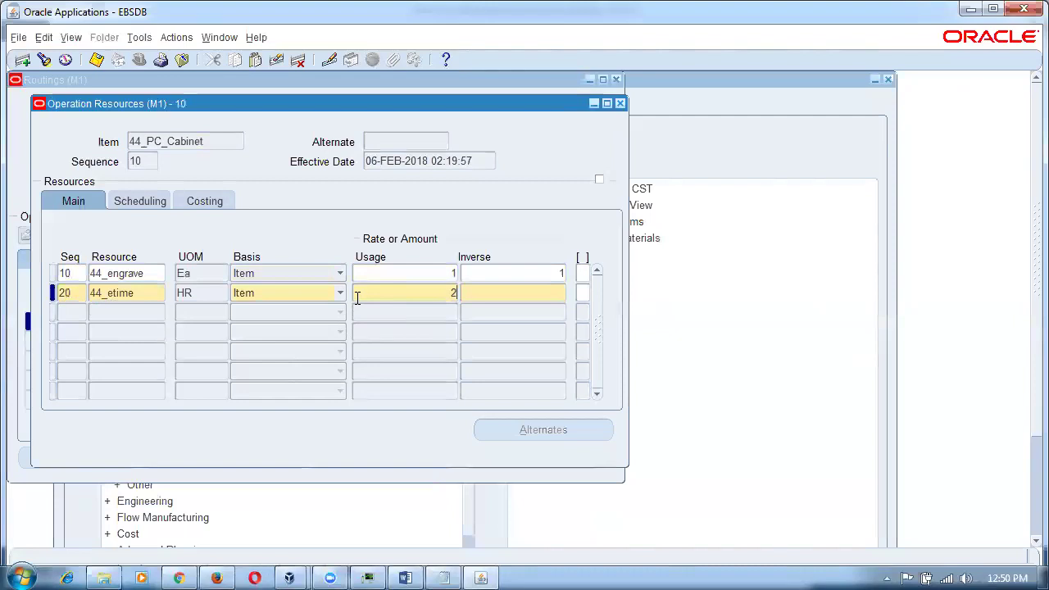
key("Tab")
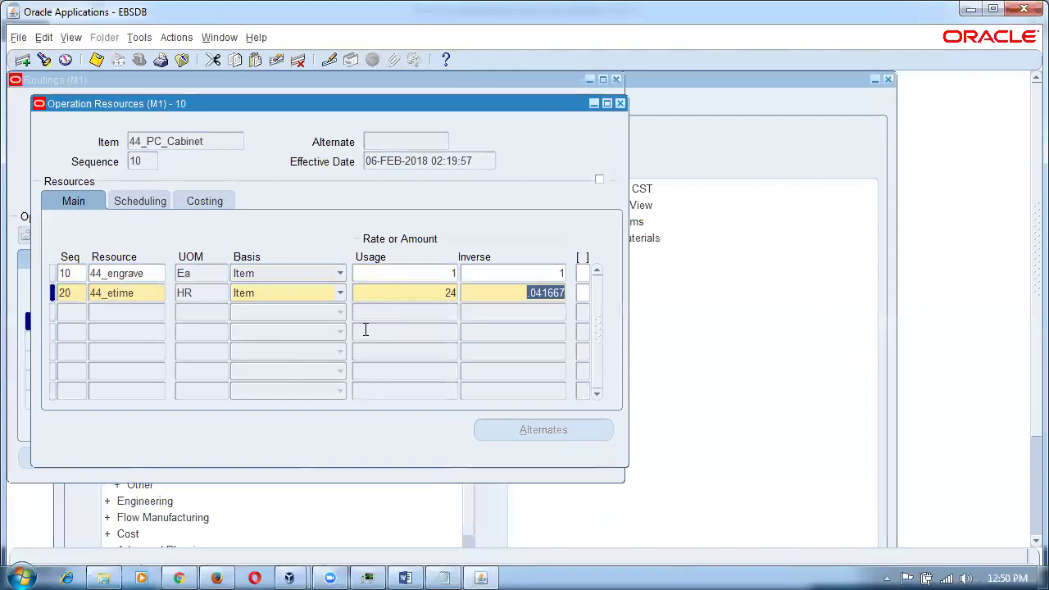
Set the Schedule option of 44_etime to Yes, save operation 10's resources, and close their form.
left_click(140, 200)
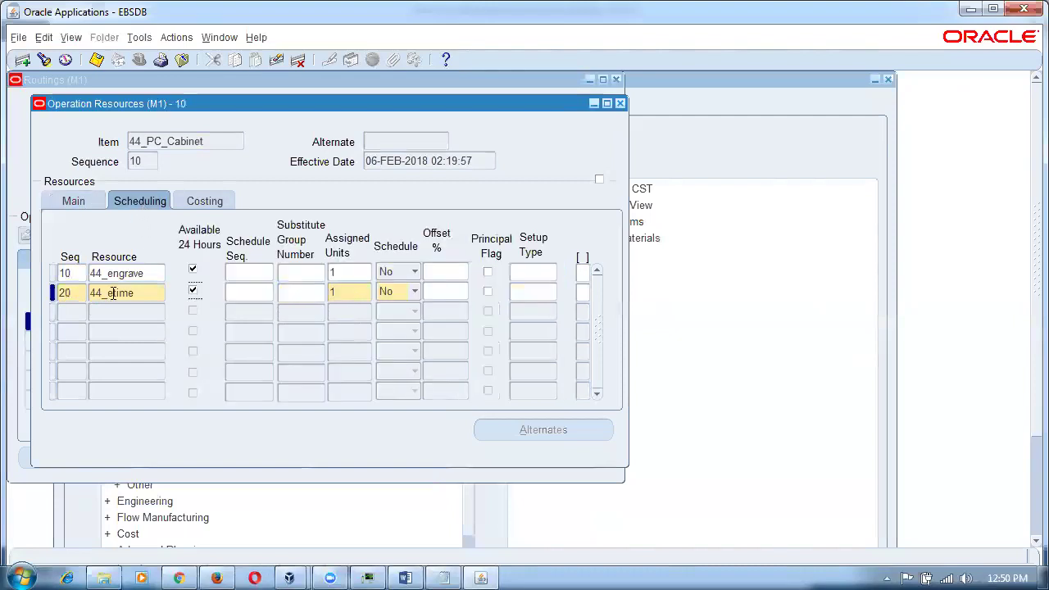
left_click(385, 290)
left_click(383, 277)
left_click(130, 294)
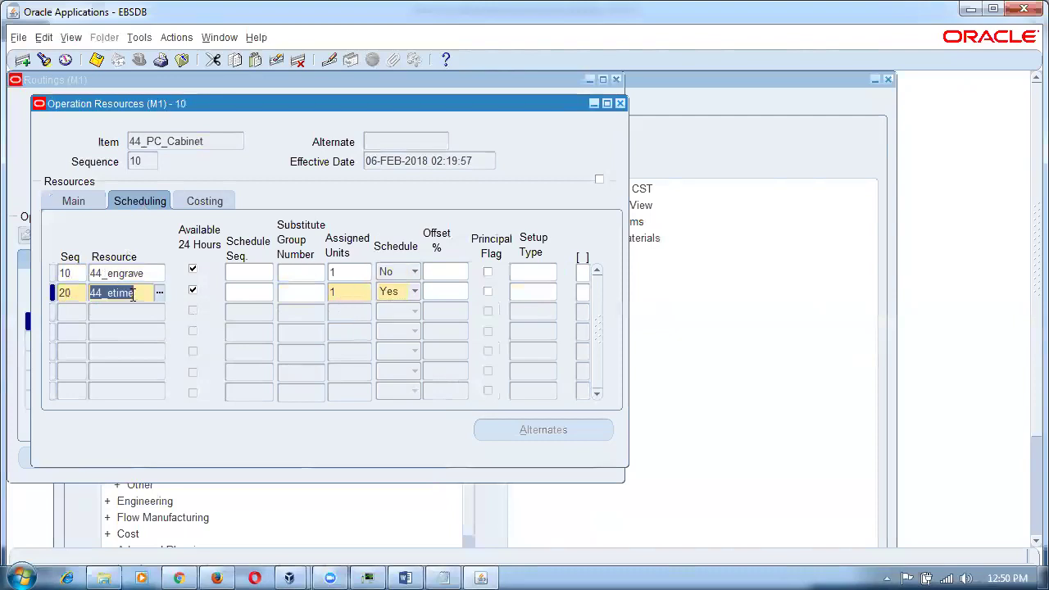
left_click(74, 202)
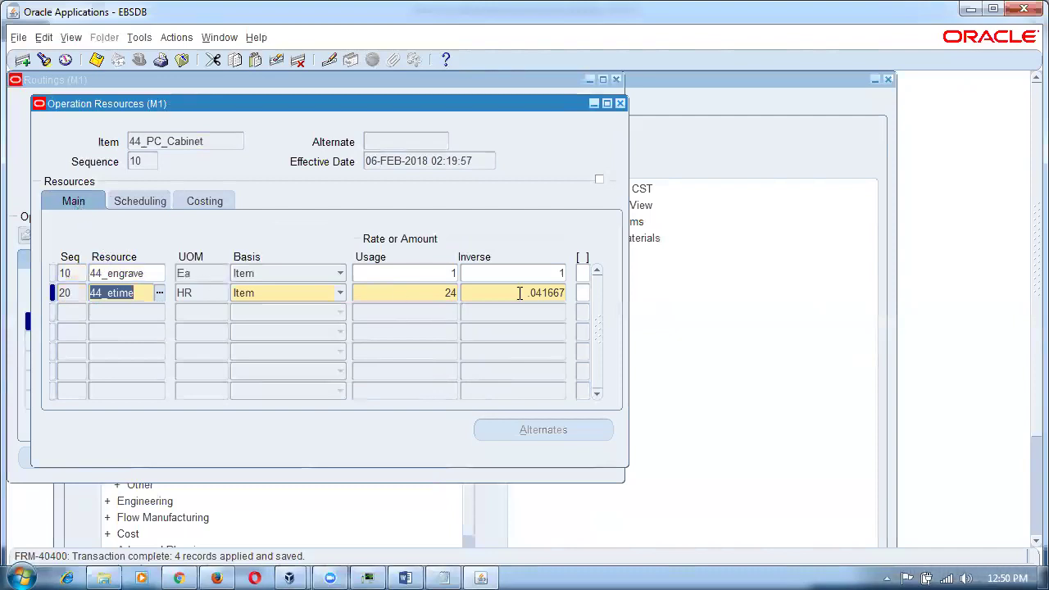
left_click(619, 104)
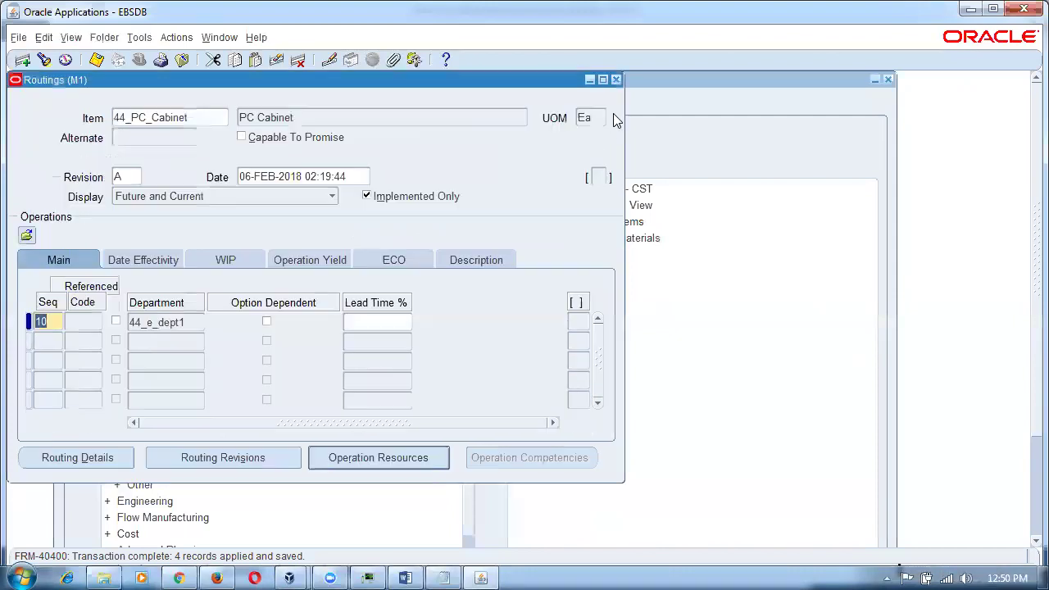
Add operation sequence 20 to the 44_PC_Cabinet routing with department 44_p_dept2.
left_click(160, 341)
type("44%")
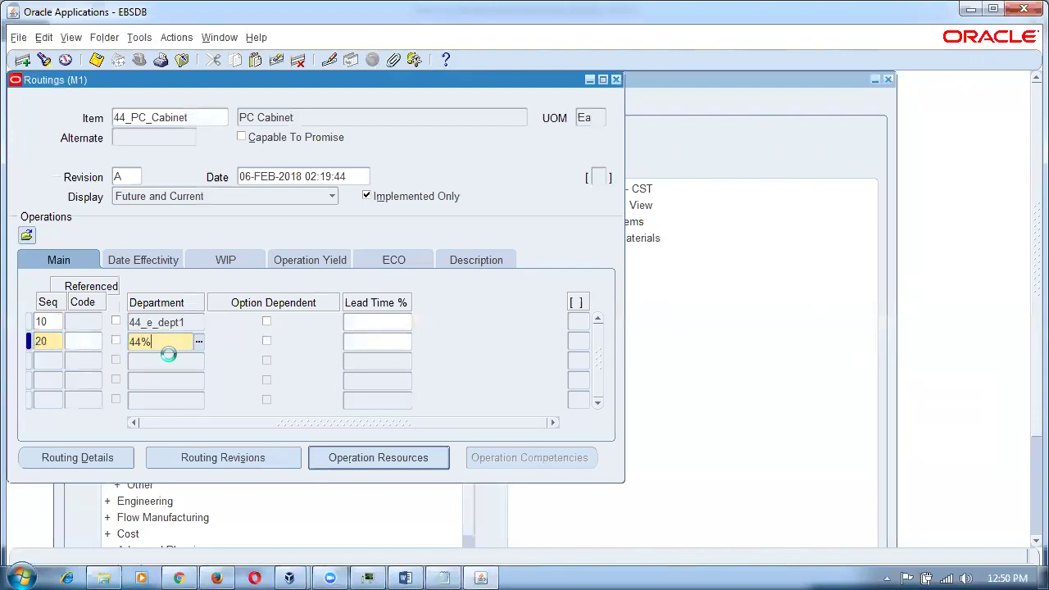
key("Tab")
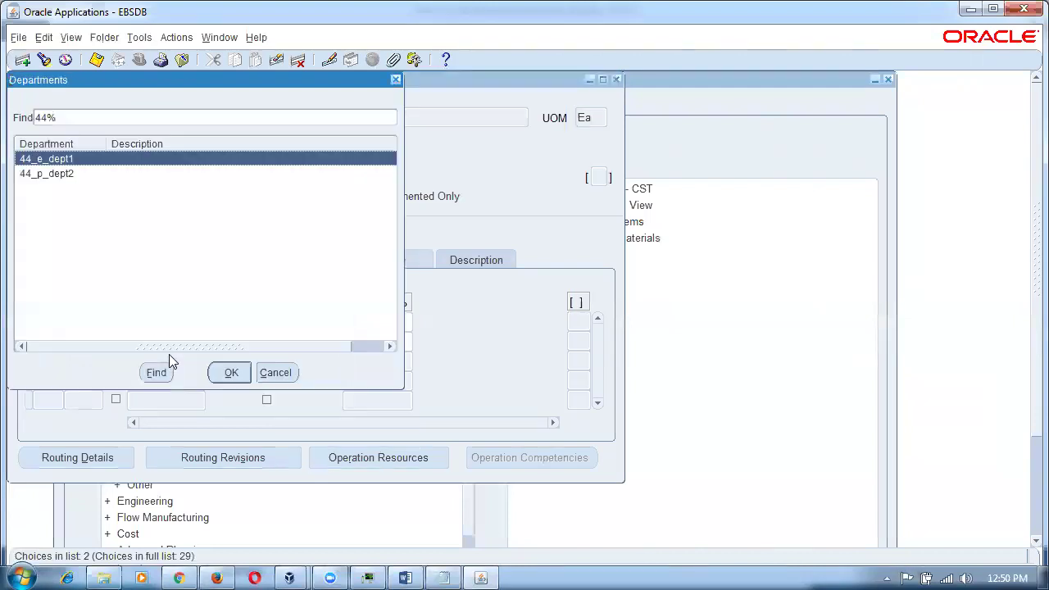
key("Down")
key("Return")
Open operation 20's resources and add 44_paint as resource sequence 10.
left_click(377, 457)
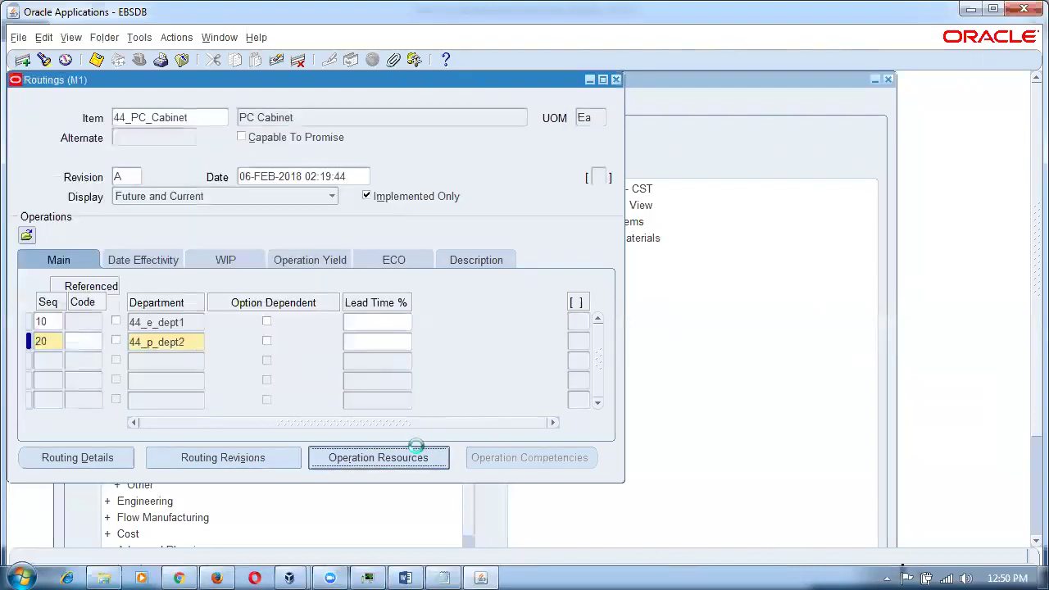
type("10")
key("Tab")
type("44%")
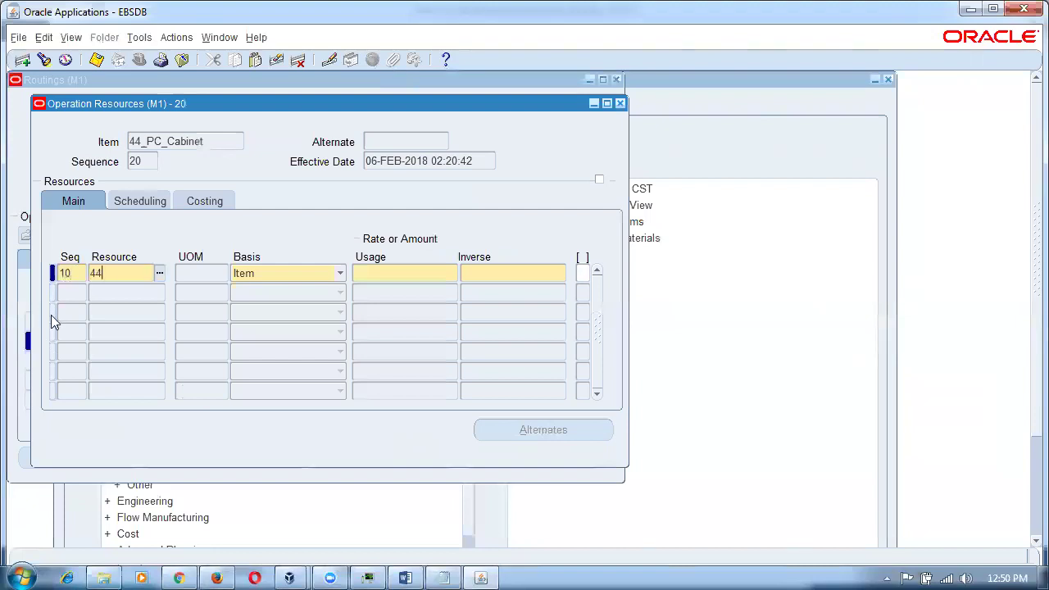
key("Tab")
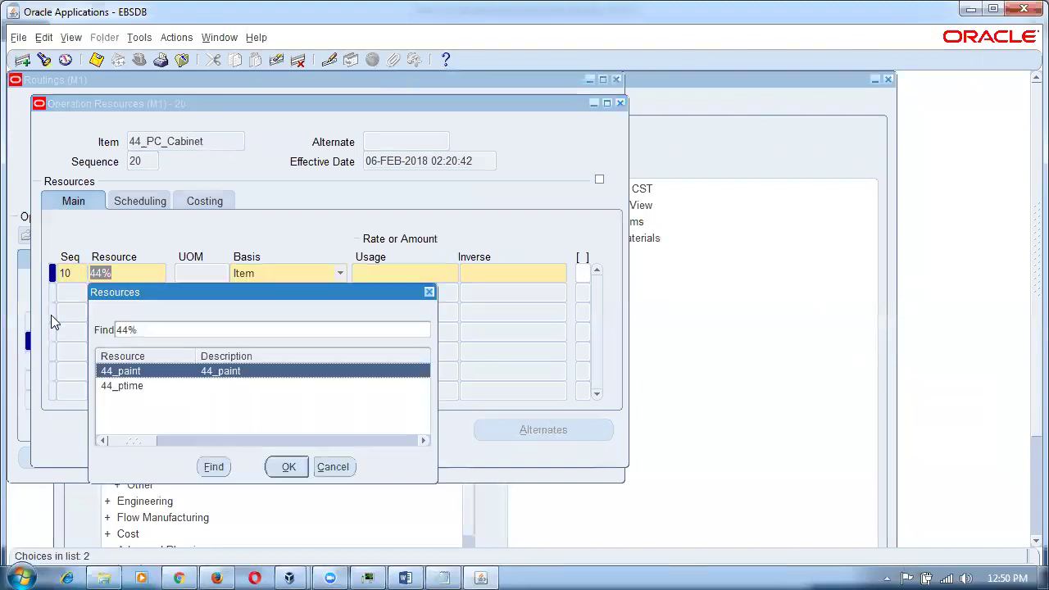
key("Return")
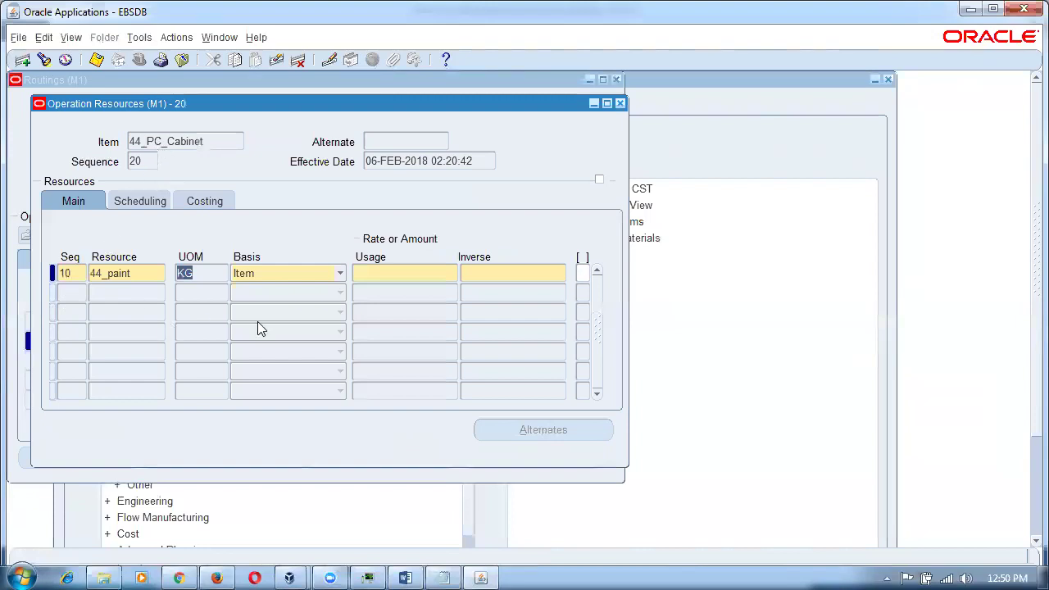
Set the inverse rate of the 44_paint line to 7 and check the resulting usage against it.
left_click(534, 278)
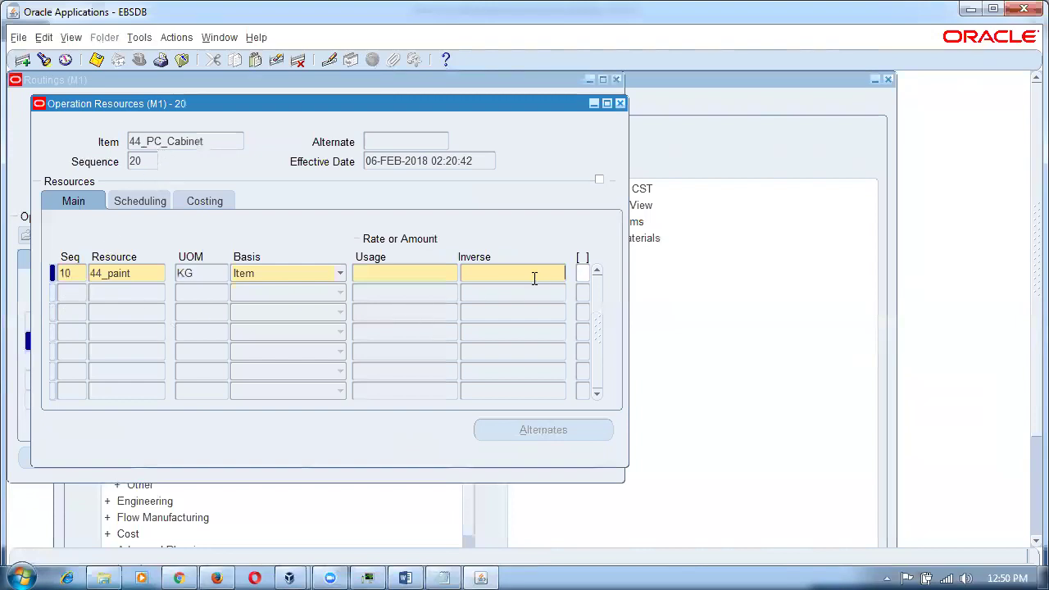
key("shift+Tab")
left_click(502, 279)
type("7")
key("shift+Tab")
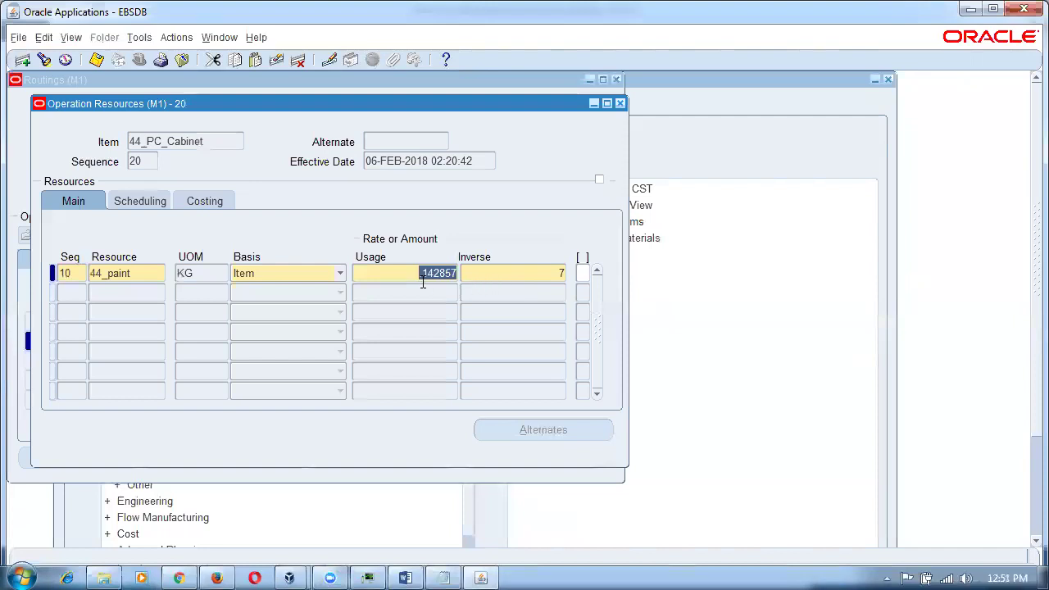
left_click(434, 274)
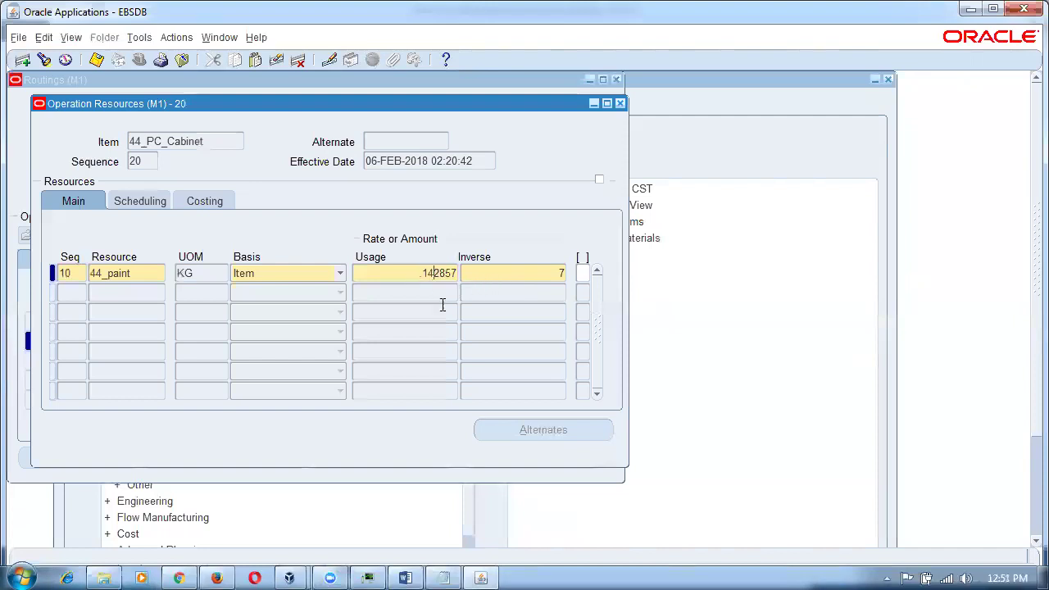
left_click(400, 278)
left_click_drag(400, 279, 460, 274)
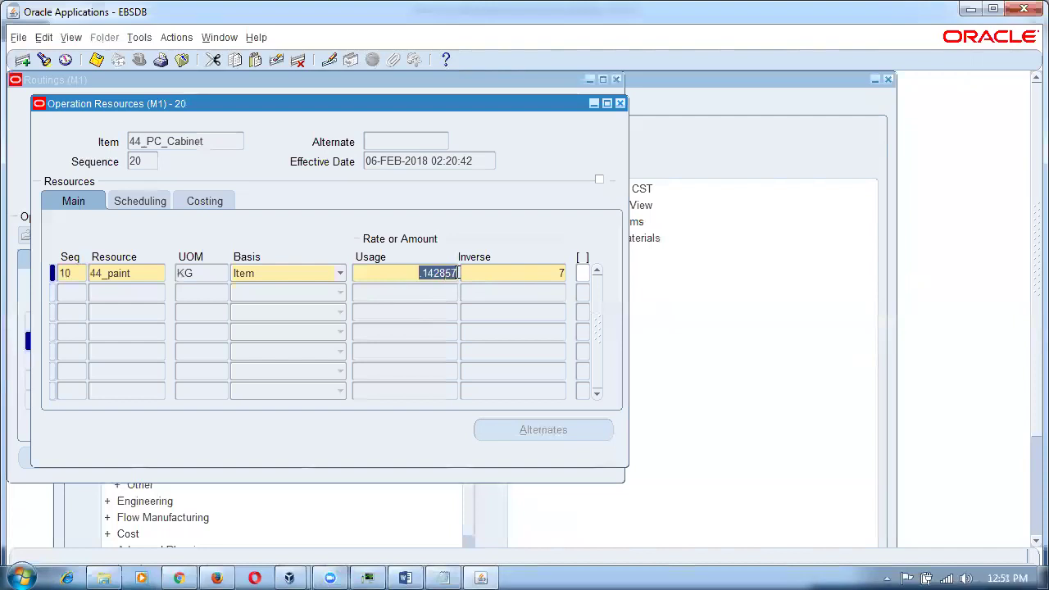
double_click(554, 276)
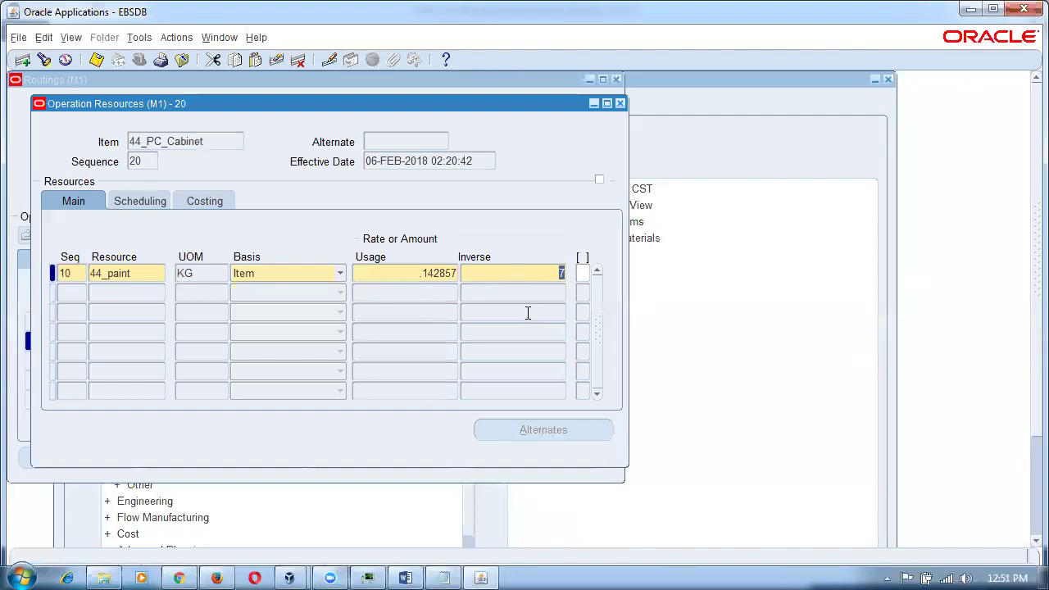
Set the inverse rate of the 44_paint line to 5 and check its unit of measure.
double_click(203, 277)
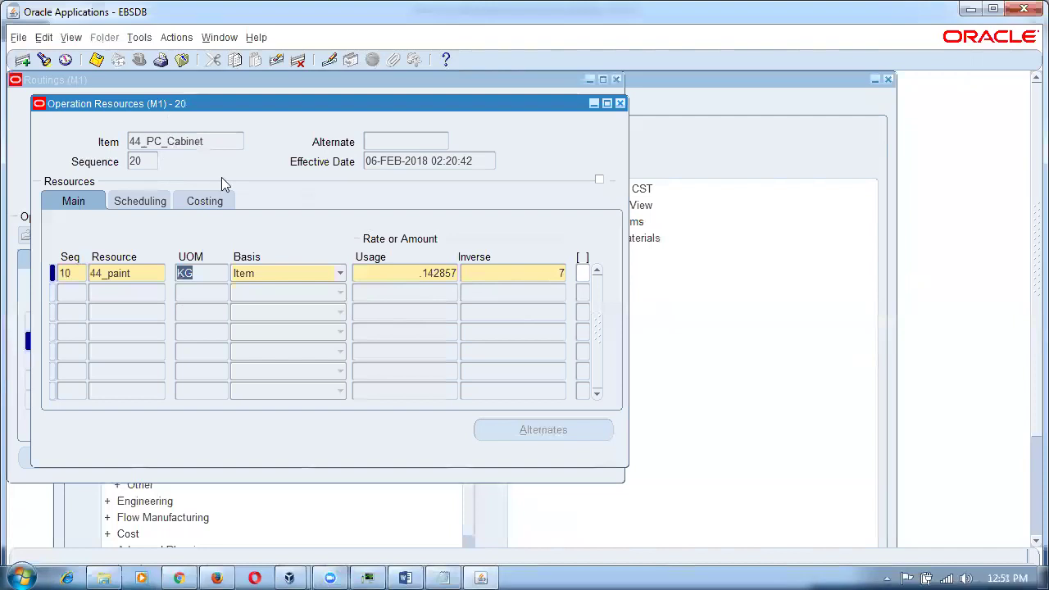
left_click(557, 273)
double_click(553, 273)
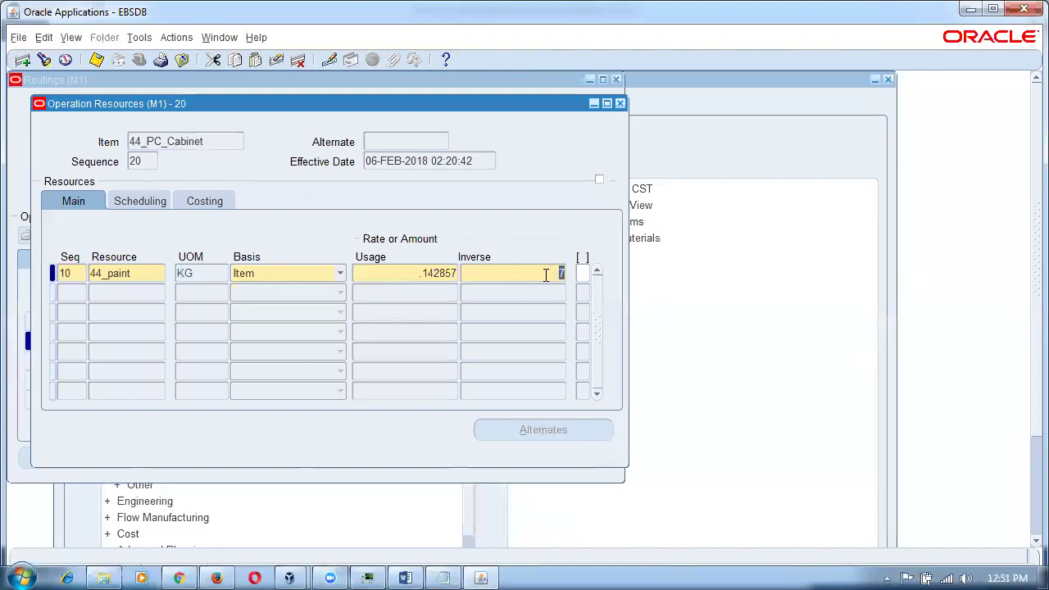
double_click(426, 275)
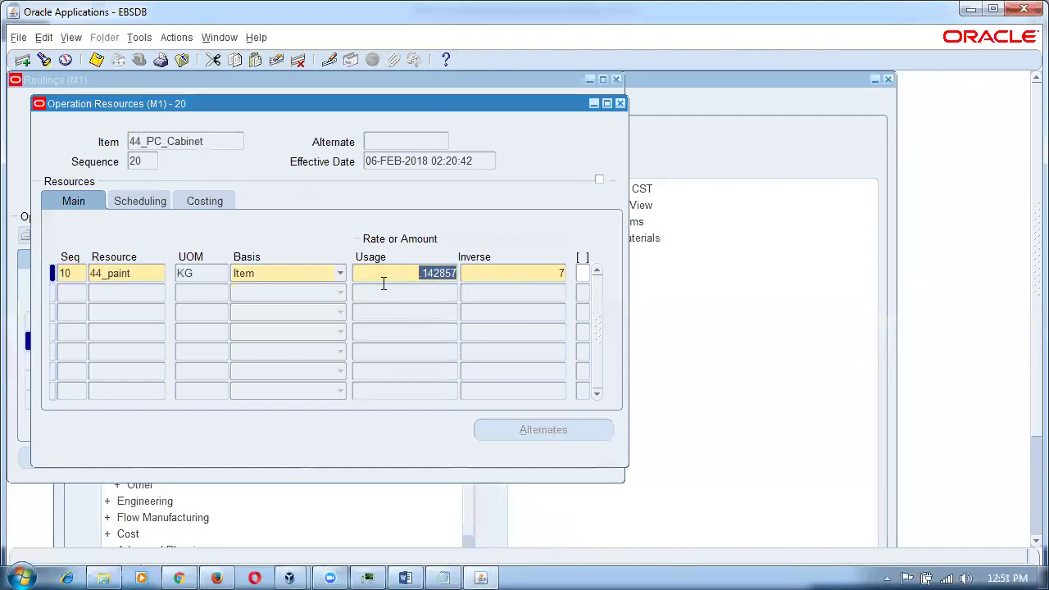
double_click(552, 277)
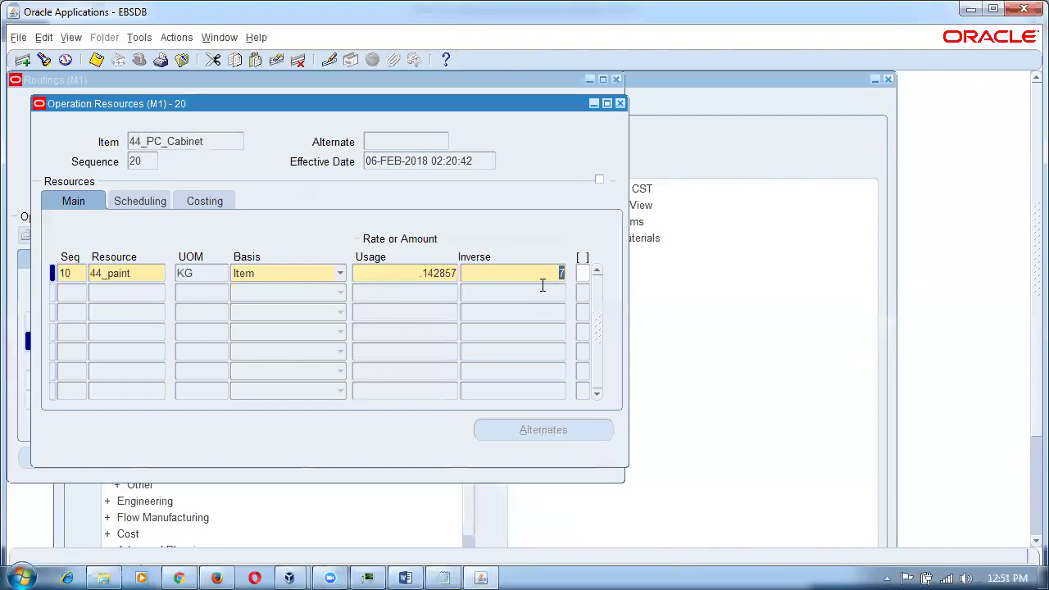
type("5")
key("shift+Tab")
double_click(195, 276)
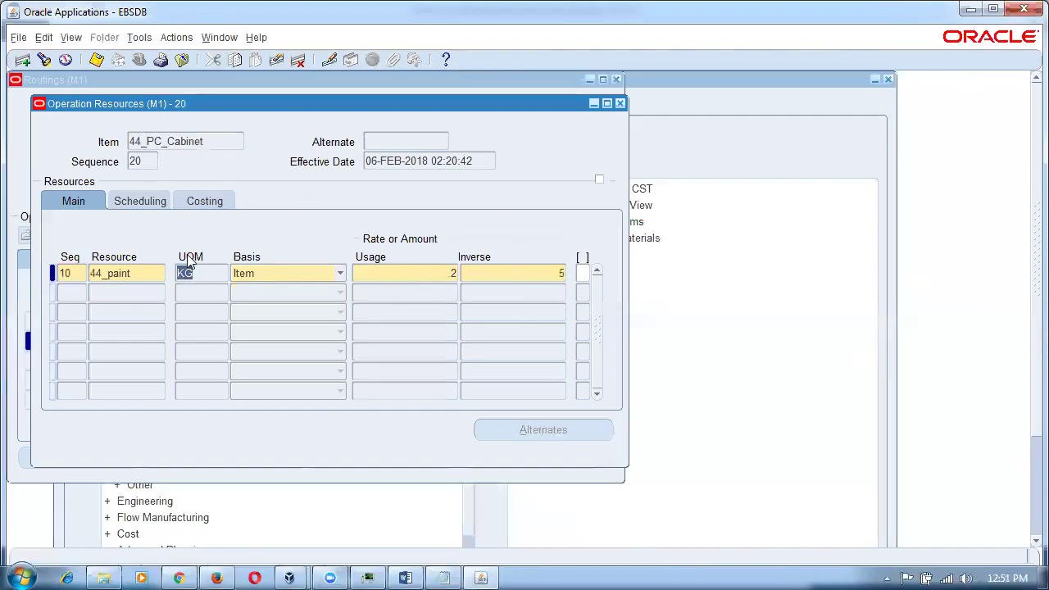
Add 44_ptime as resource sequence 20 of operation 20.
left_click(141, 201)
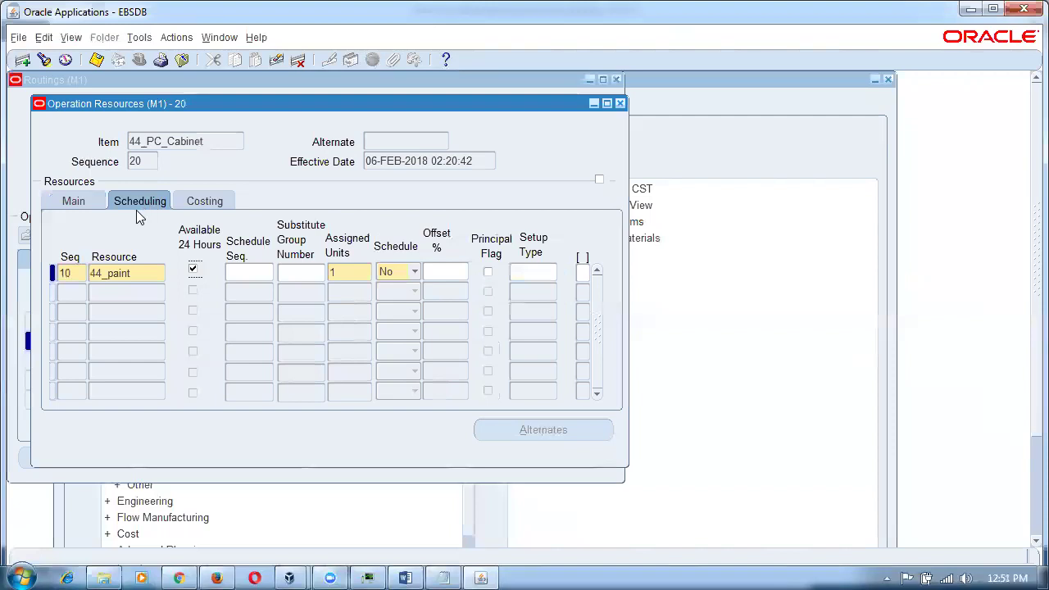
left_click(59, 203)
left_click(68, 298)
type("2")
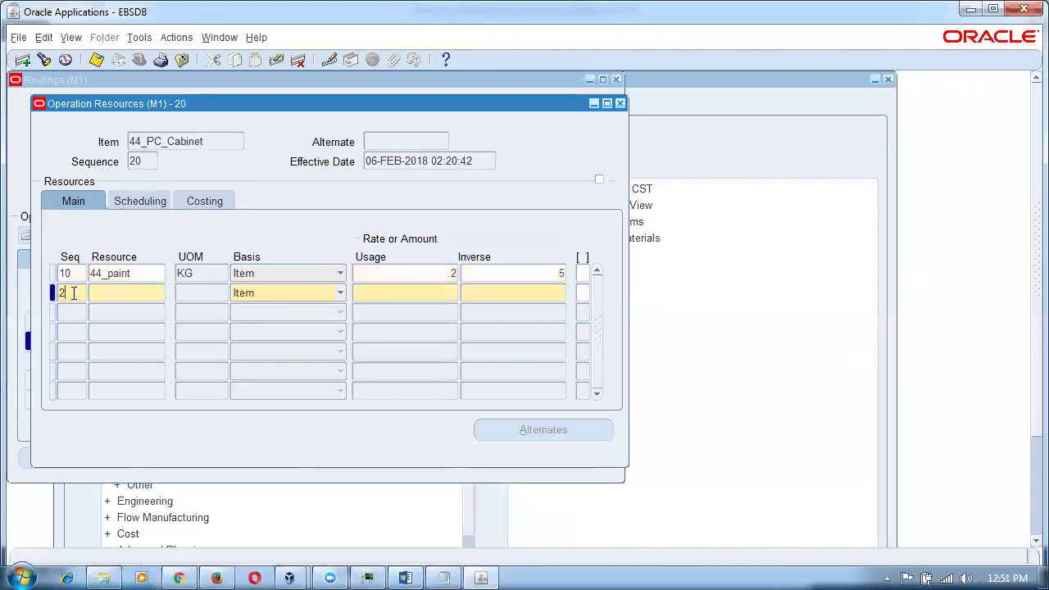
type("0")
key("Tab")
type("44%")
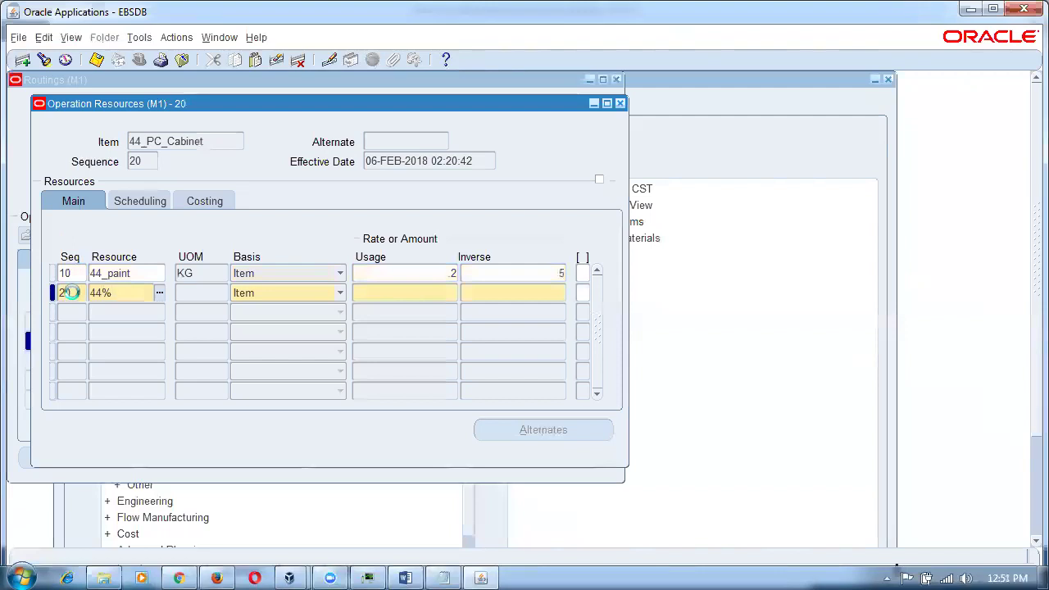
key("Tab")
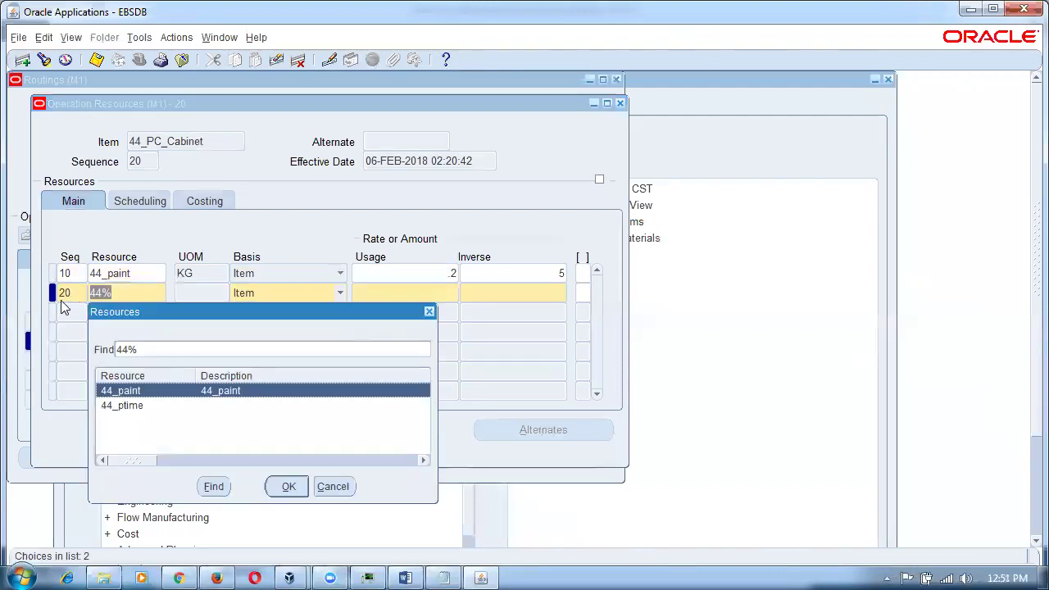
left_click(107, 407)
left_click(290, 488)
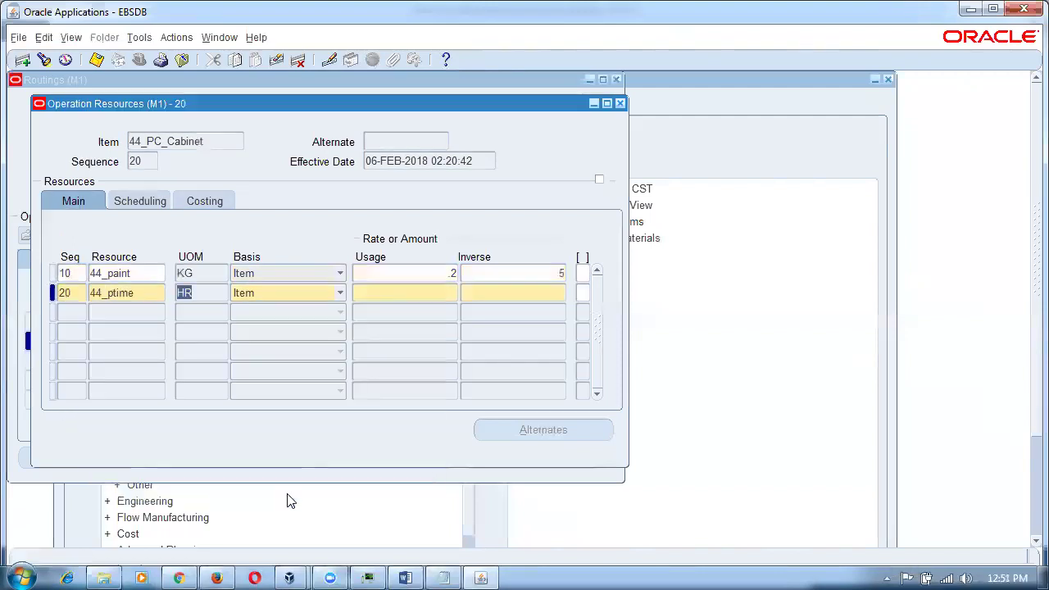
Give the 44_ptime line a usage of 48 on a Lot basis, save, and close operation 20's resources.
left_click(377, 294)
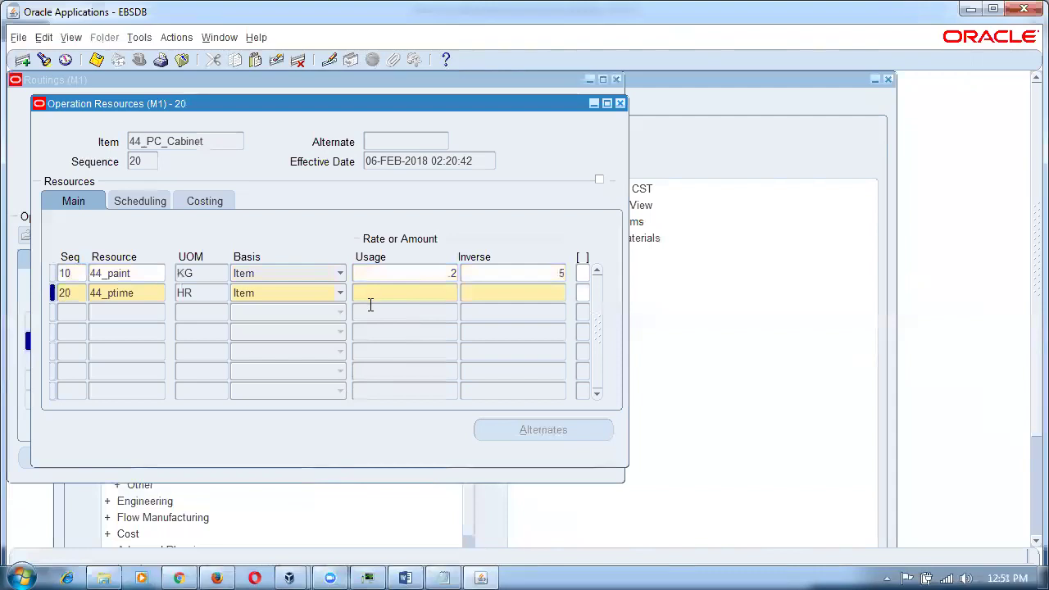
type("48")
left_click(264, 290)
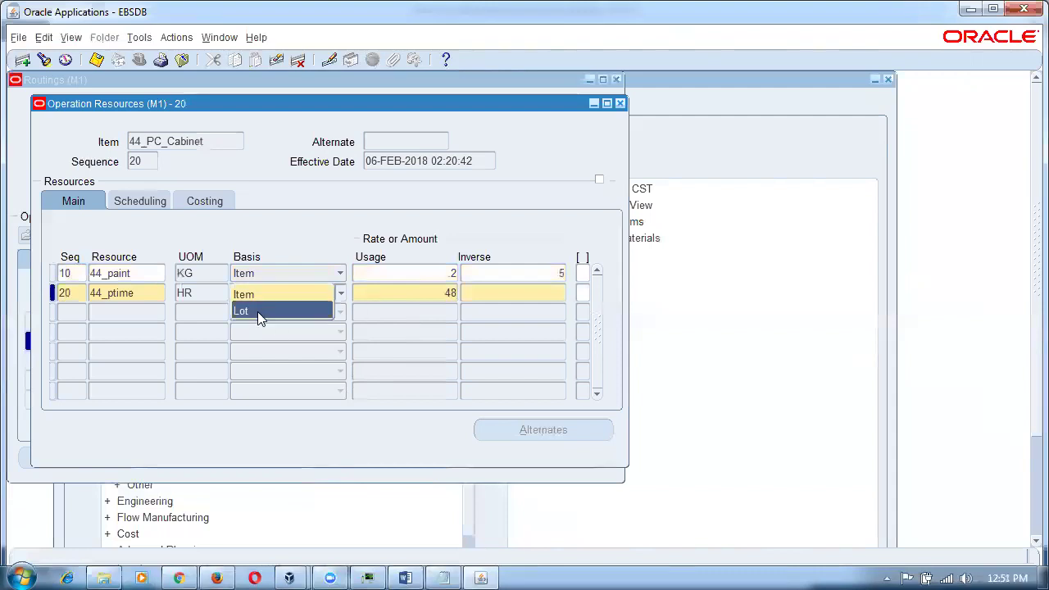
left_click(257, 312)
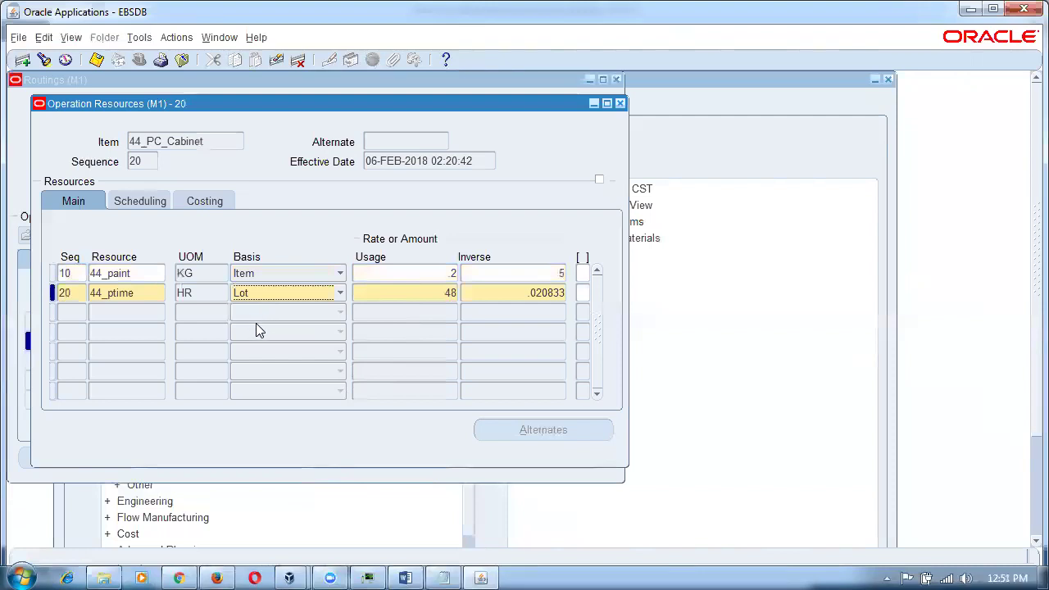
key("ctrl+s")
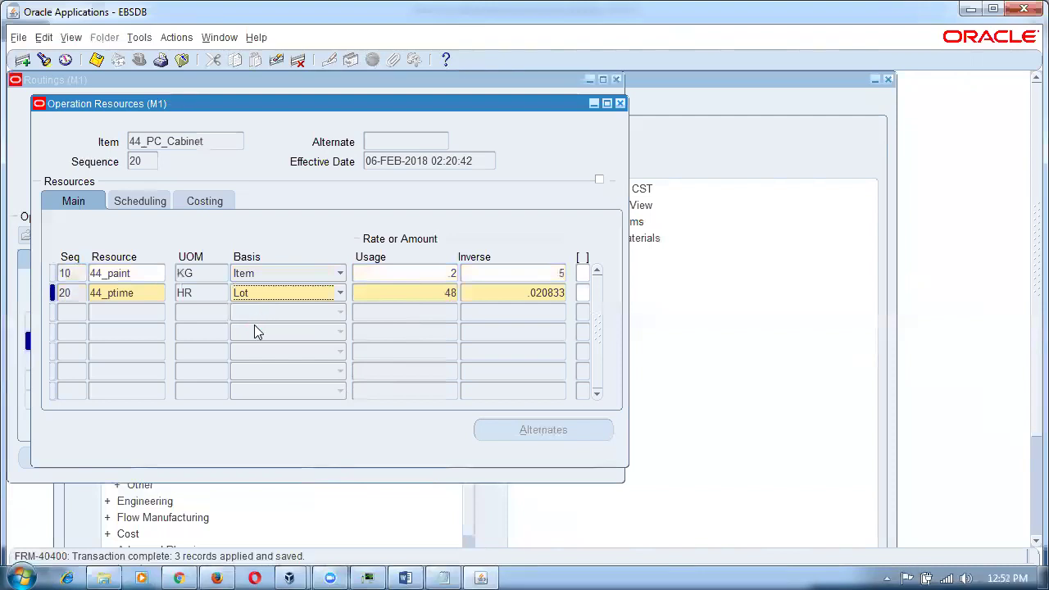
left_click(380, 299)
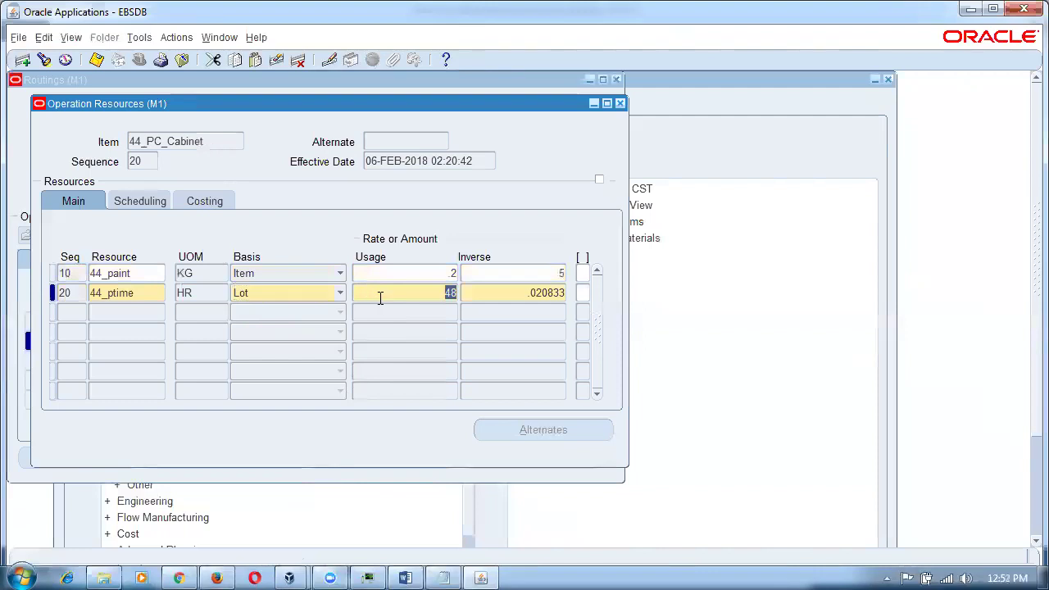
left_click(120, 298)
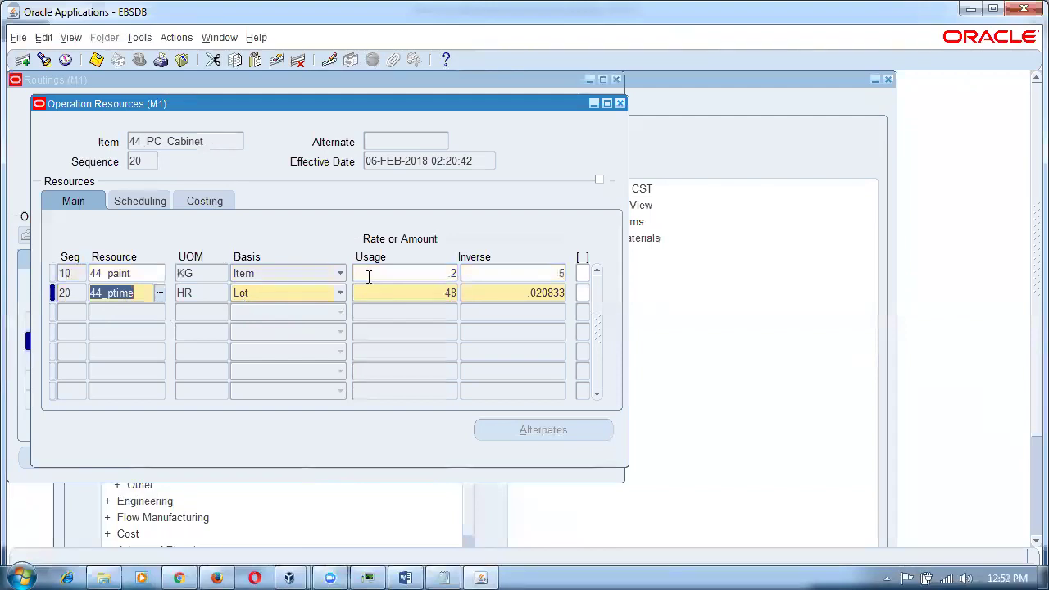
left_click(385, 295)
left_click(378, 296)
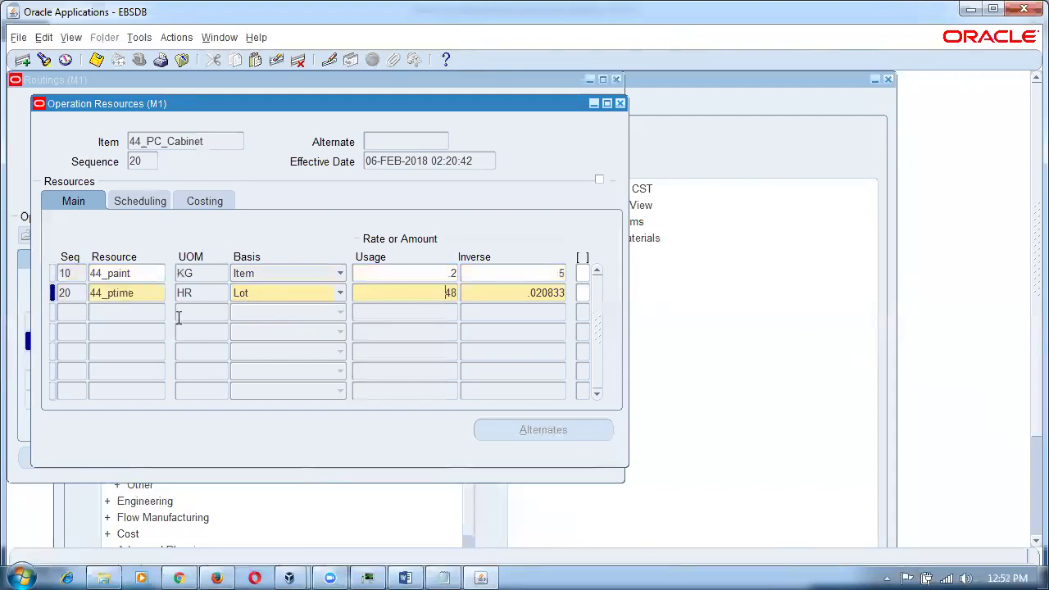
left_click(620, 105)
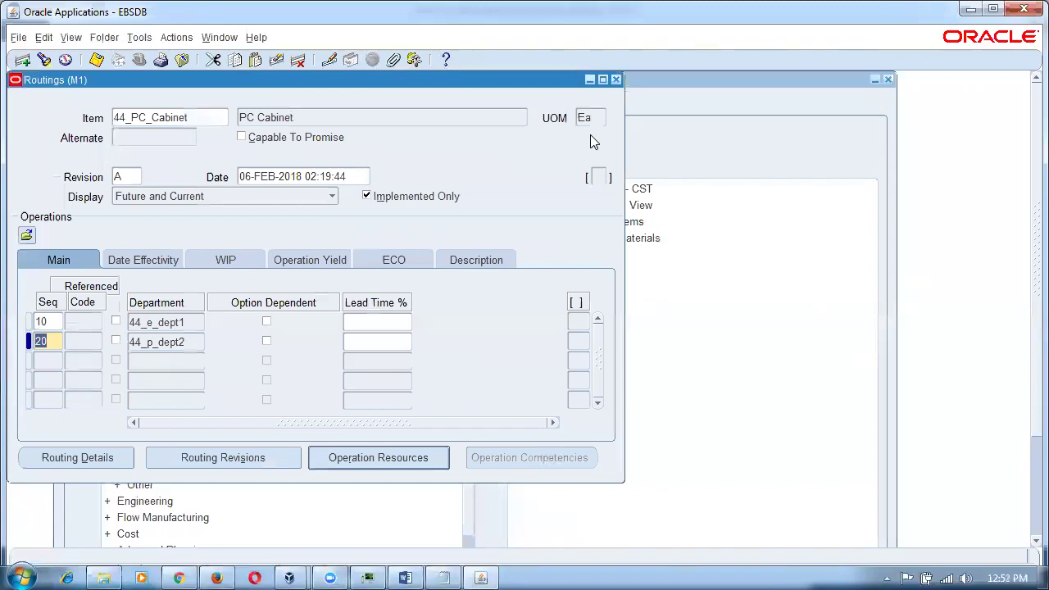
Reopen operation 10's resources, change the basis of 44_etime to Lot, save, and close the form.
left_click(150, 322)
left_click(355, 458)
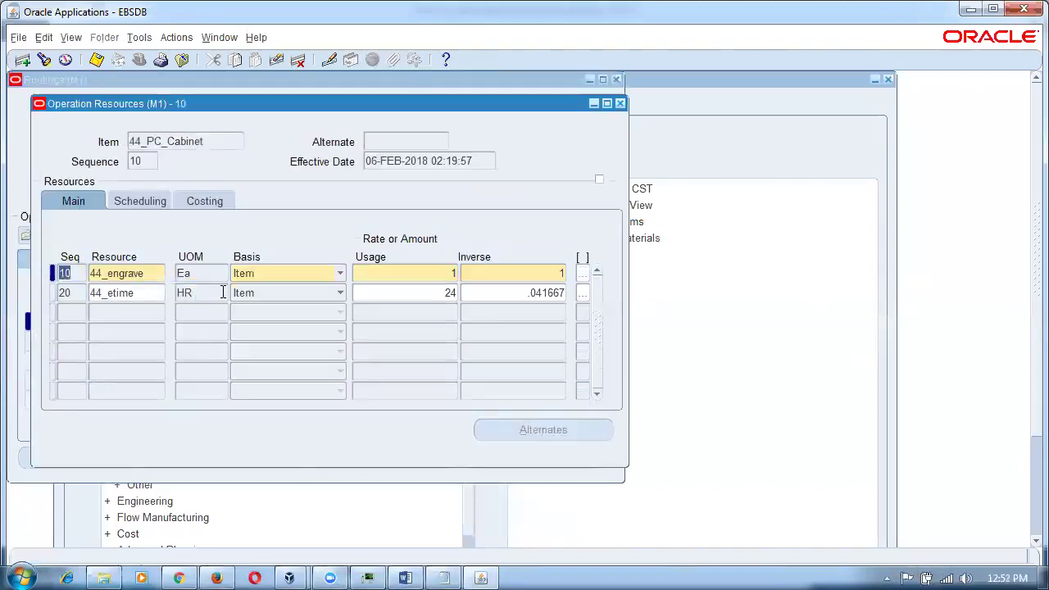
left_click(154, 293)
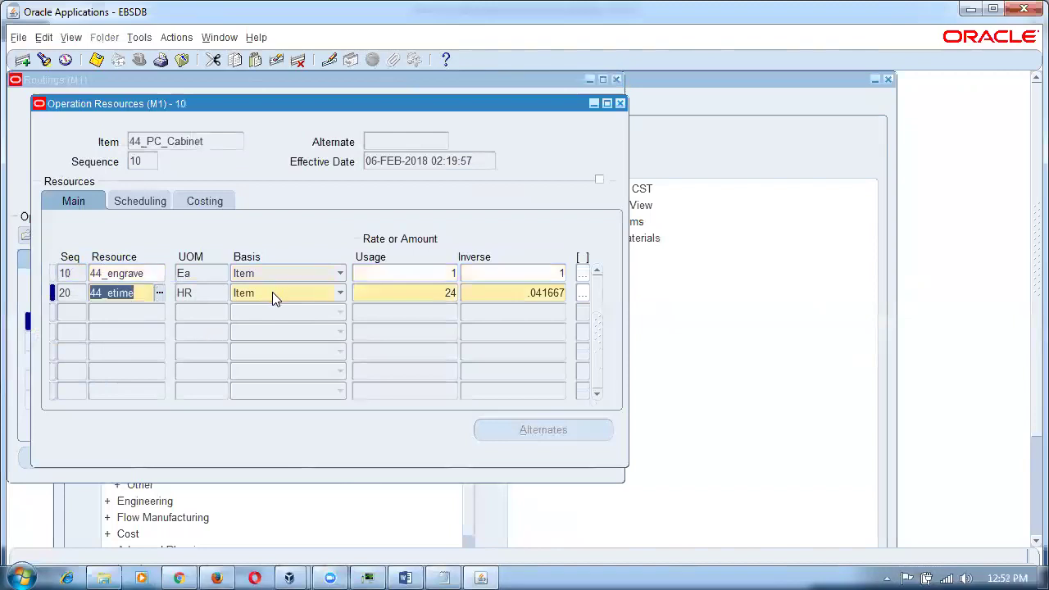
left_click(272, 292)
left_click(268, 311)
left_click(388, 300)
key("ctrl+s")
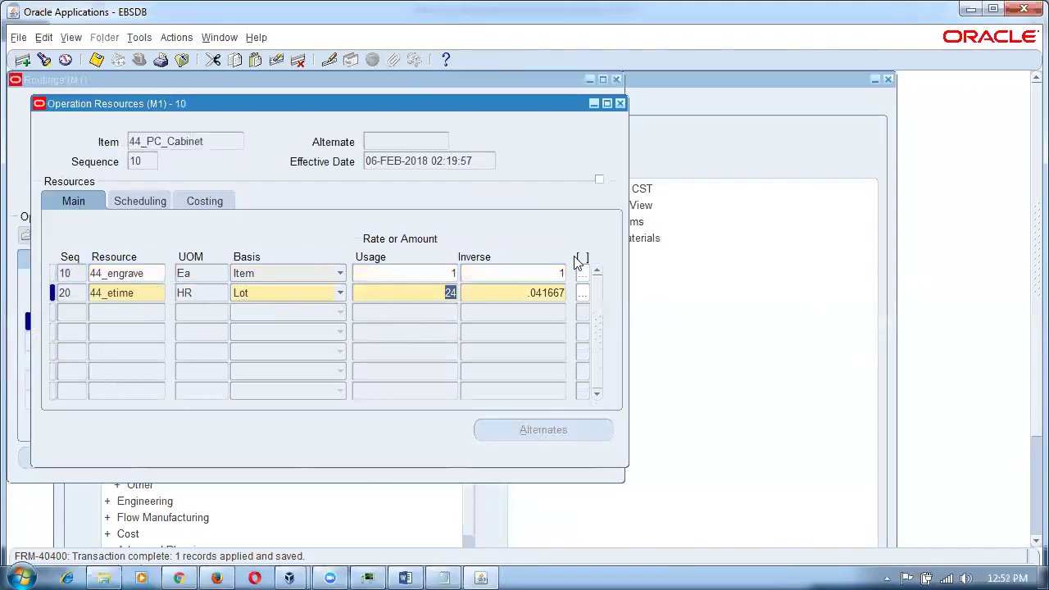
left_click(619, 104)
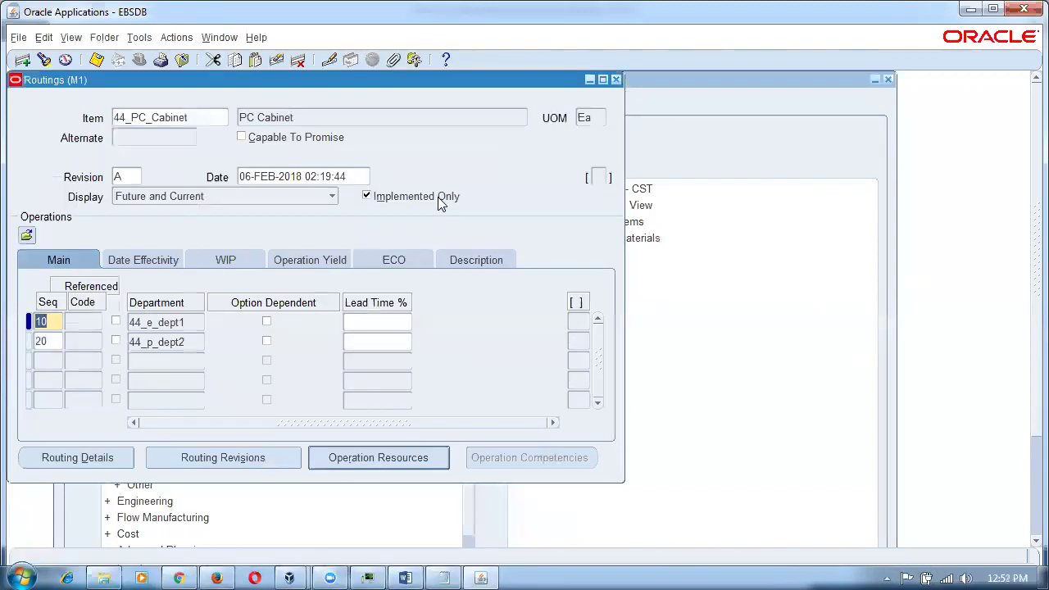
Submit a cost rollup for 44_PC_Cabinet with the Pending cost type and dismiss the submission note.
left_click(188, 328)
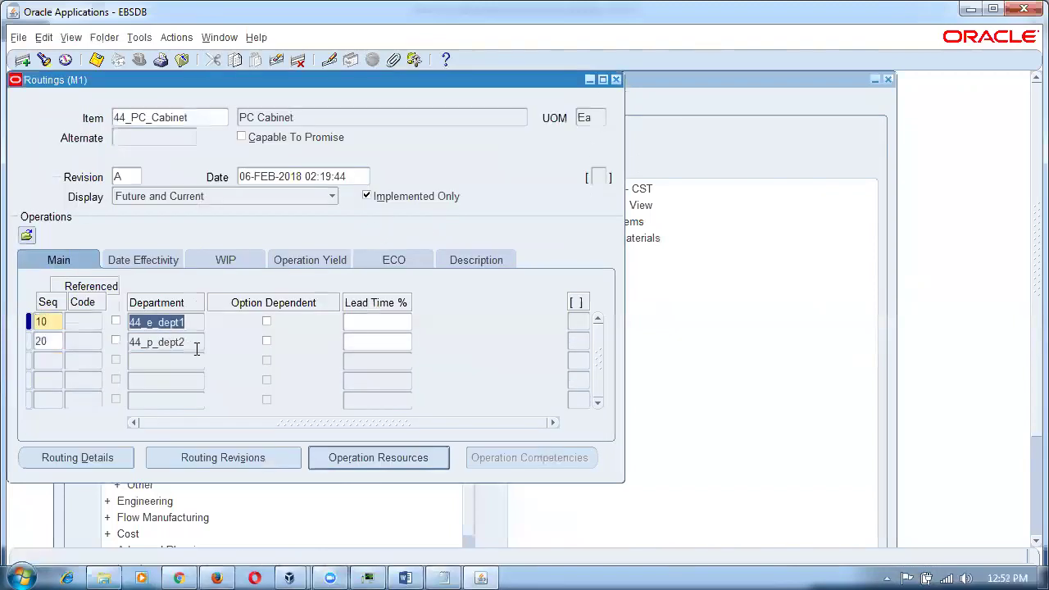
left_click(219, 122)
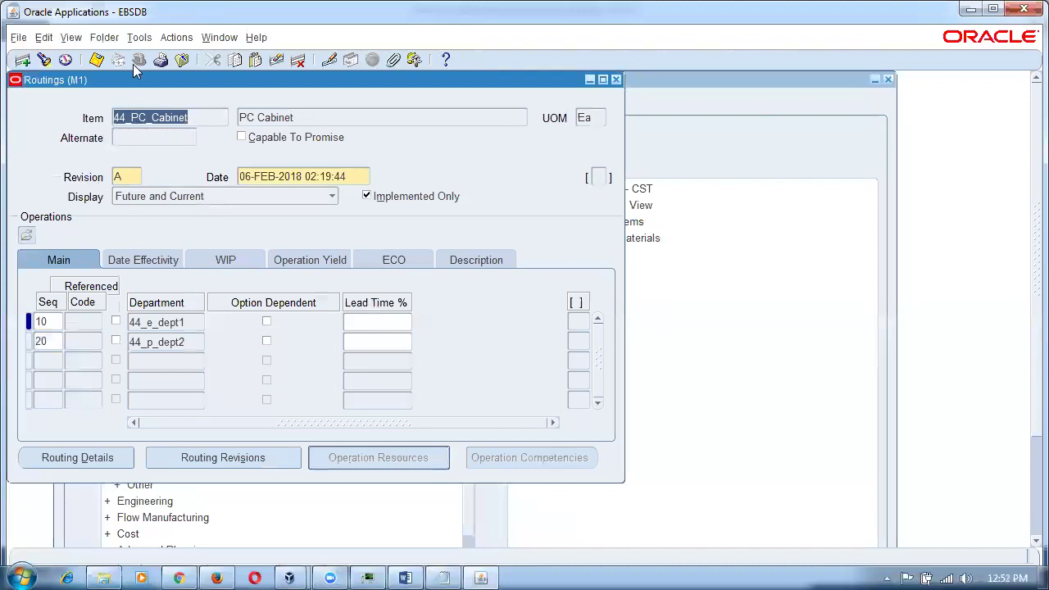
left_click(141, 38)
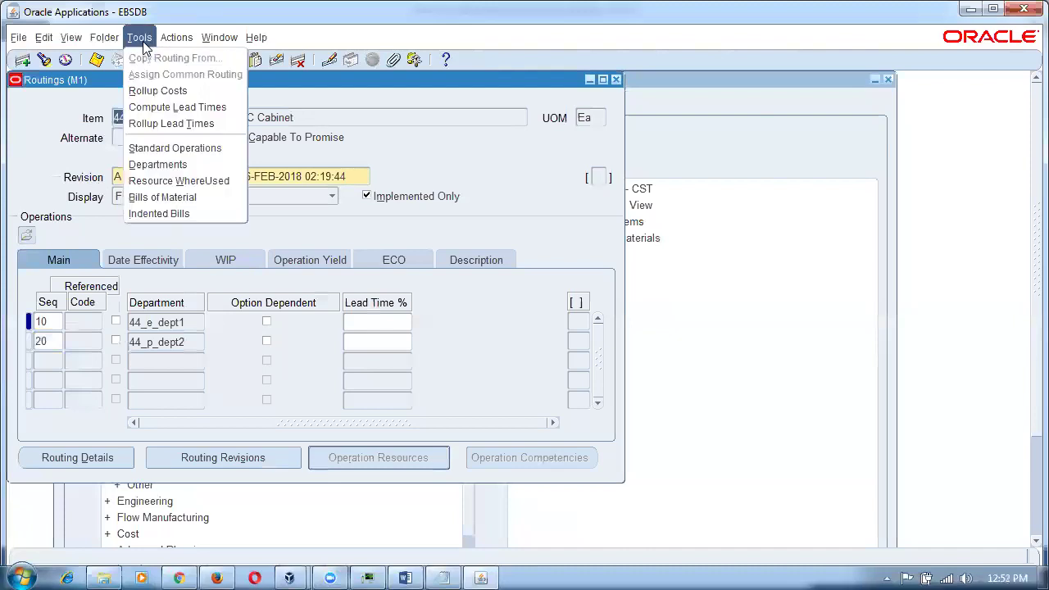
left_click(153, 92)
type("pend")
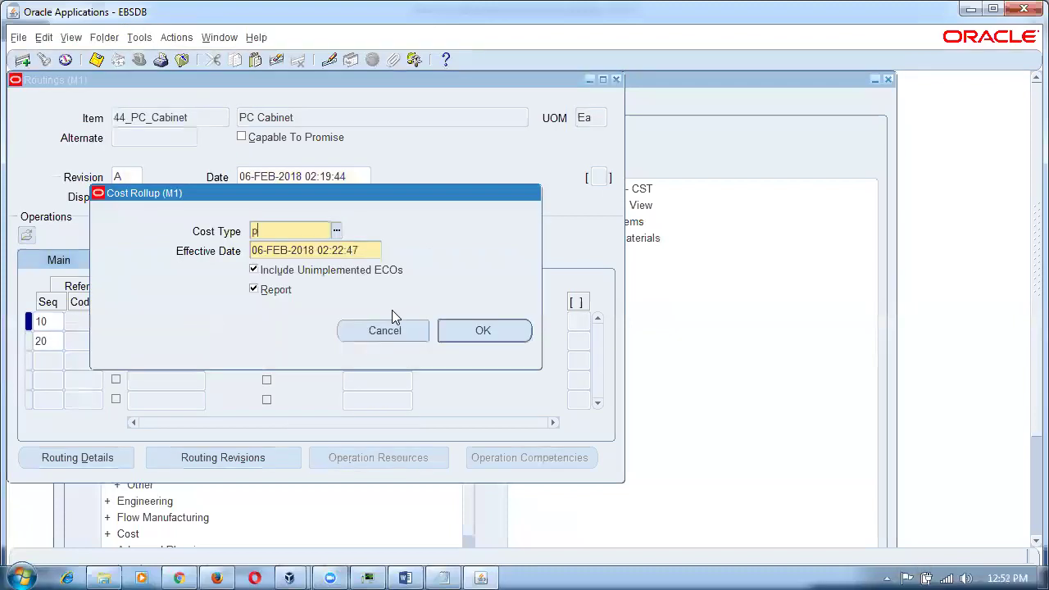
key("Tab")
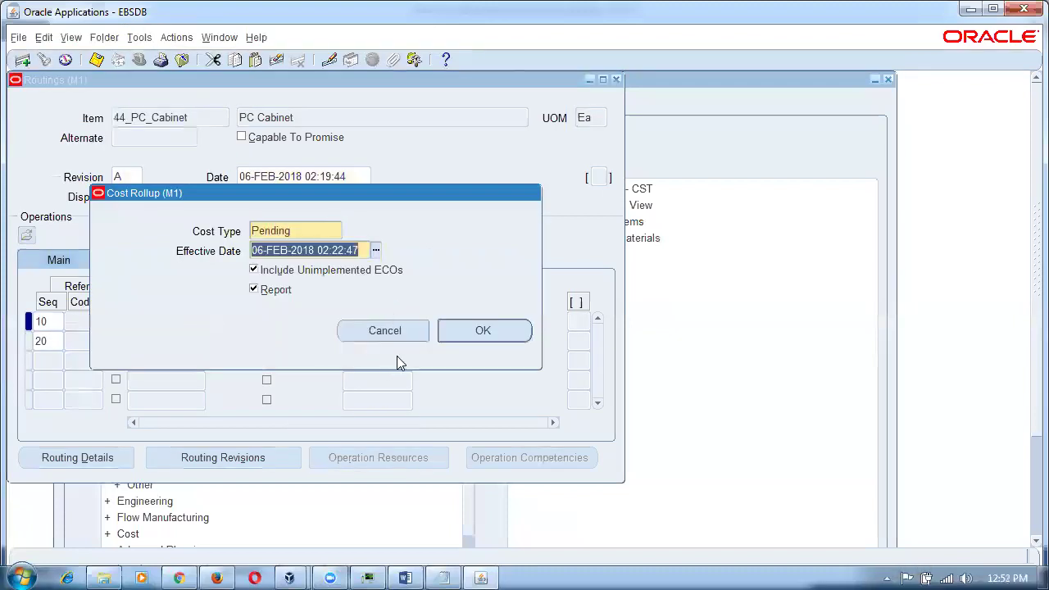
left_click(484, 331)
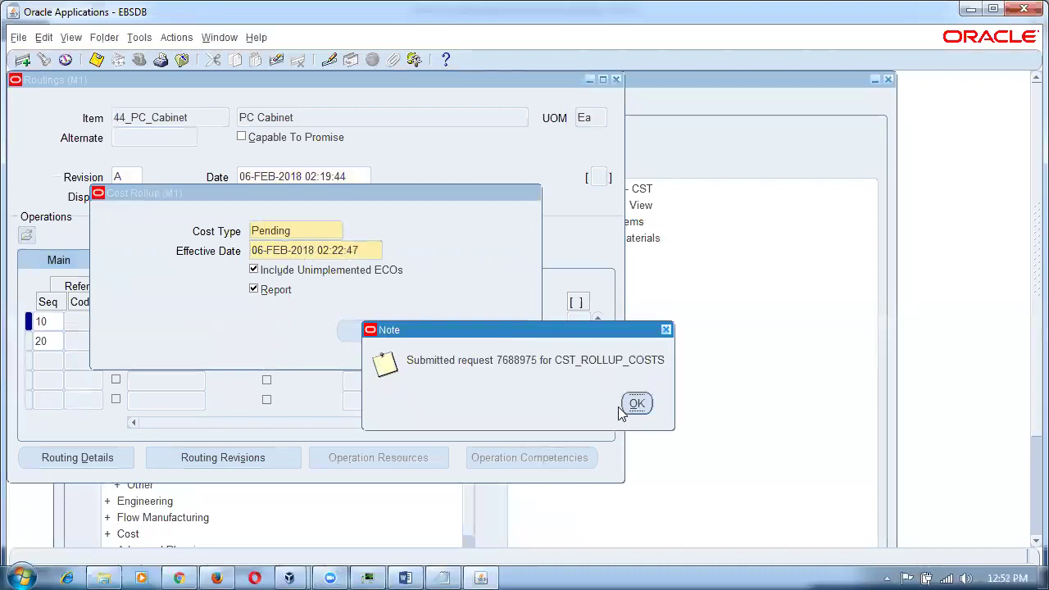
left_click(636, 404)
List all submitted requests and select the Supply Chain Cost Rollup request.
key("alt+v")
key("q")
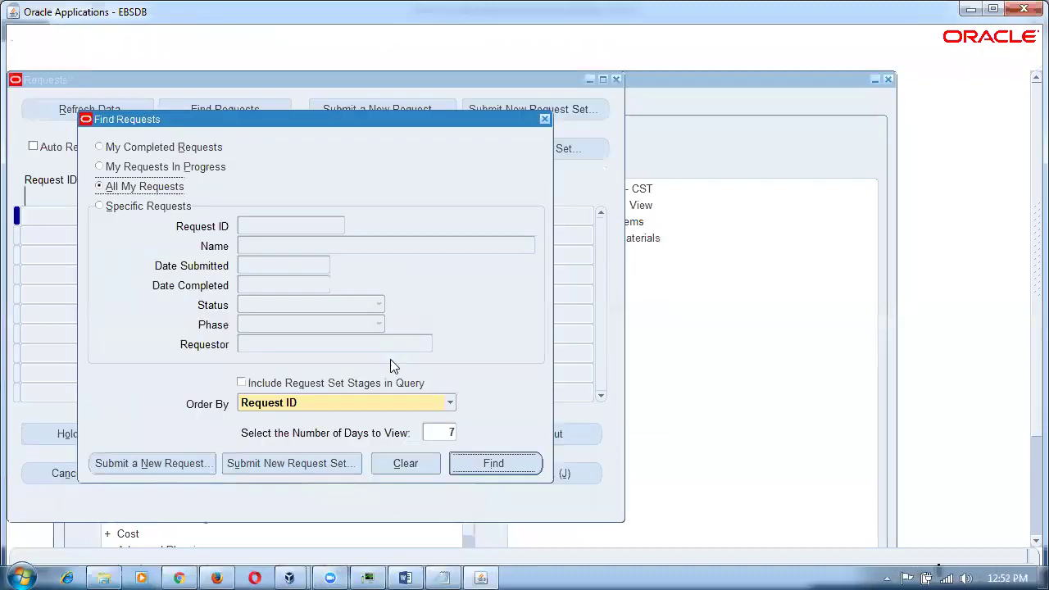
key("Return")
left_click(172, 215)
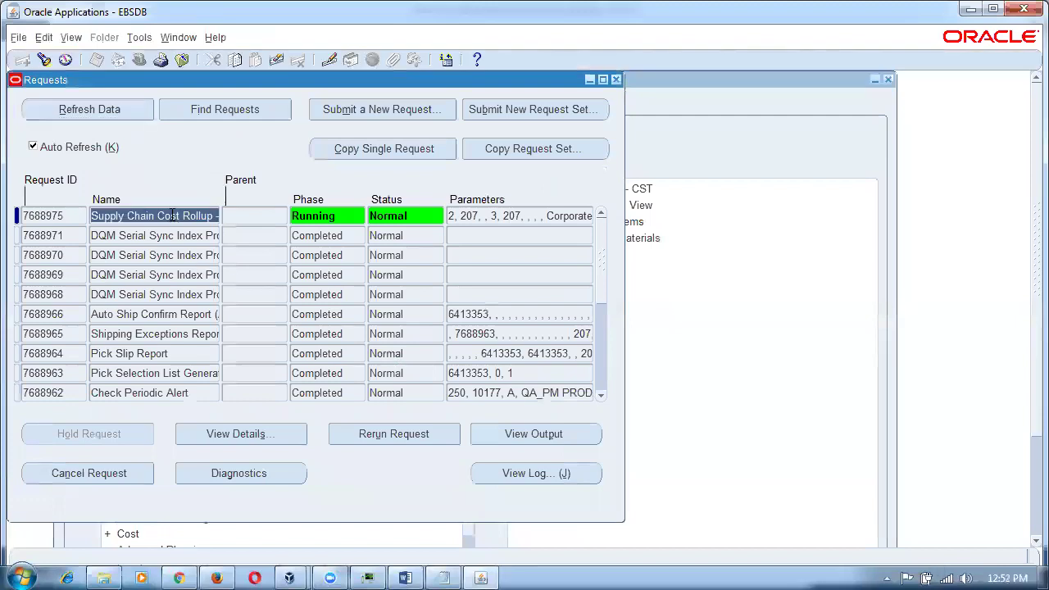
Refresh the request list repeatedly until the Supply Chain Cost Rollup request completes.
left_click(115, 111)
left_click(149, 215)
left_click(110, 113)
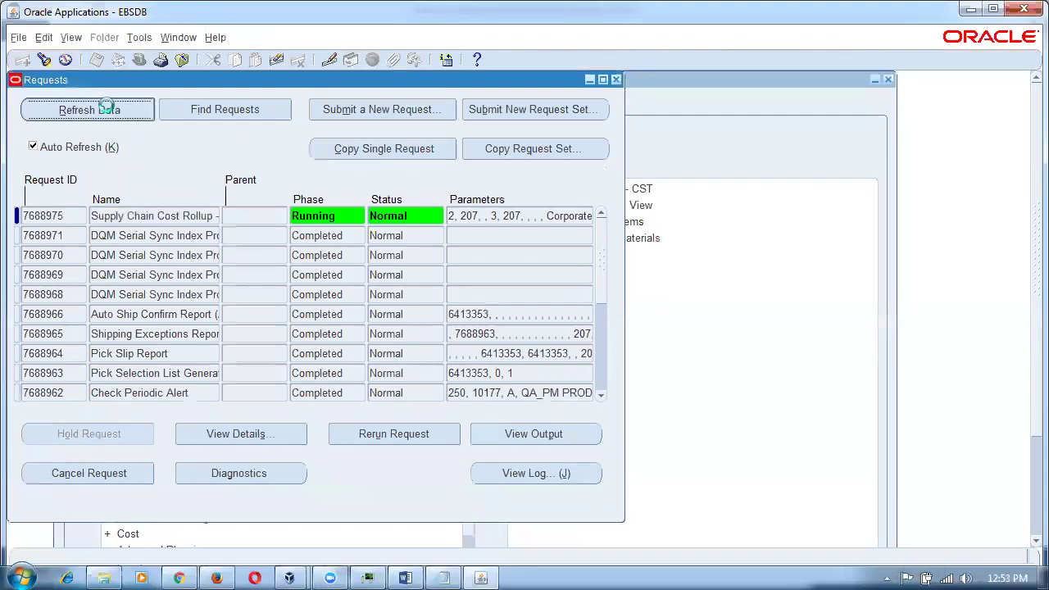
left_click(161, 216)
left_click(69, 113)
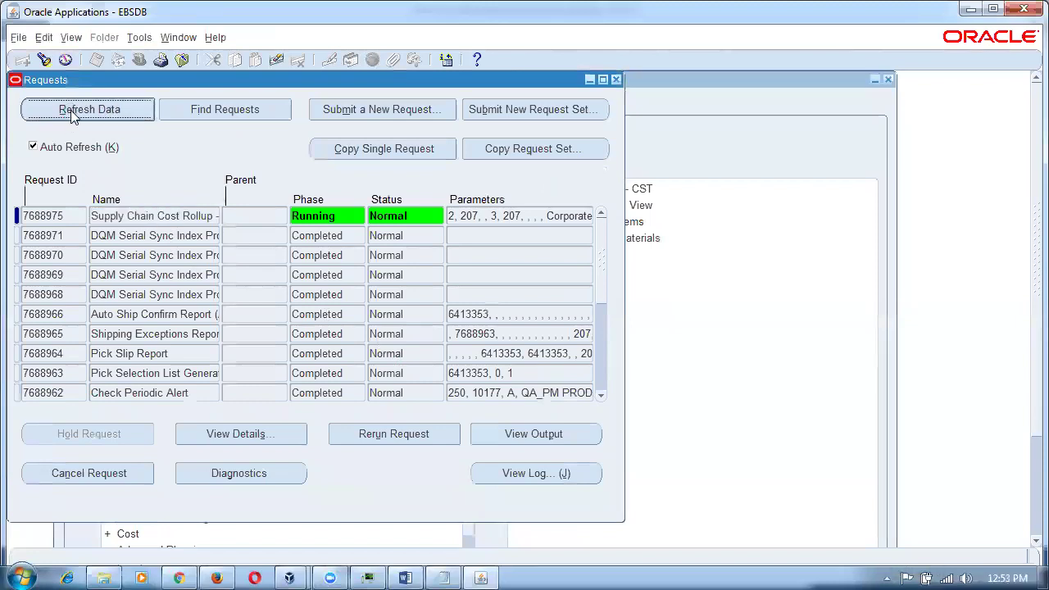
left_click(175, 215)
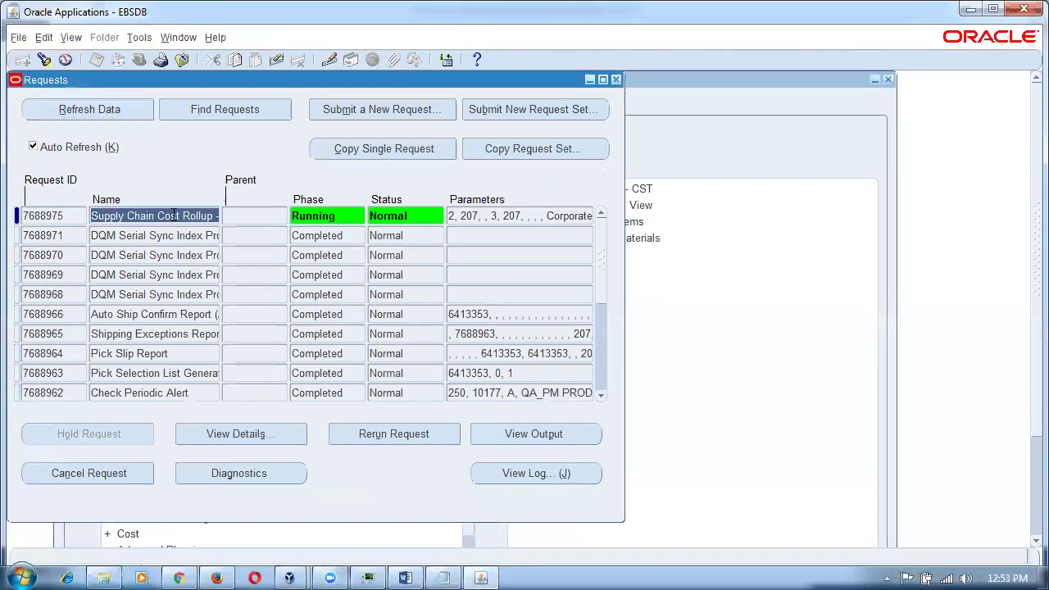
left_click(91, 115)
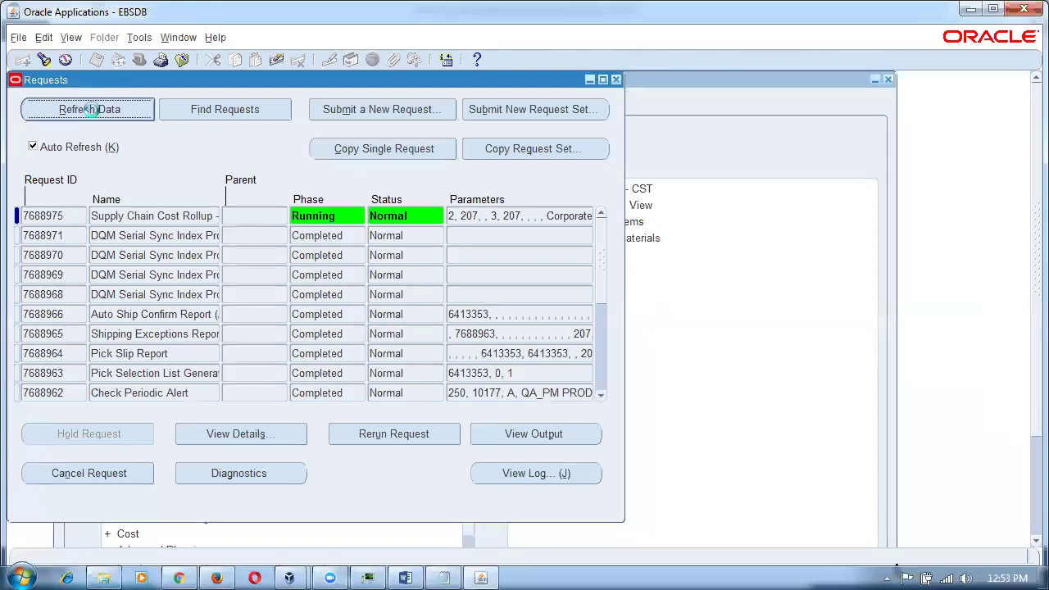
left_click(95, 112)
left_click(98, 114)
left_click(102, 115)
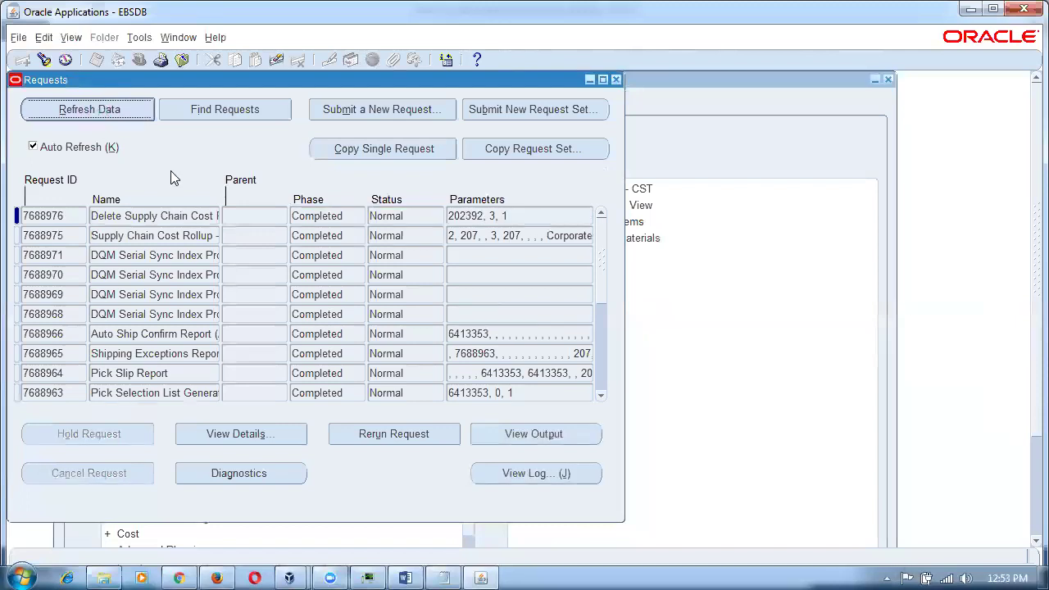
View the Supply Chain Cost Rollup request's output and examine the Outside Processing and Total report values.
left_click(182, 236)
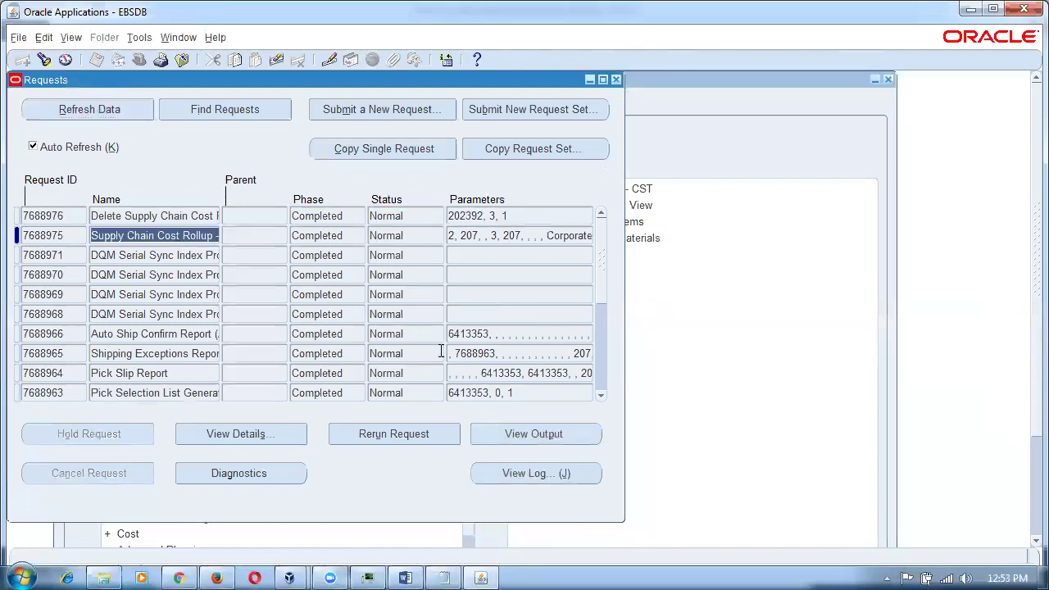
left_click(535, 436)
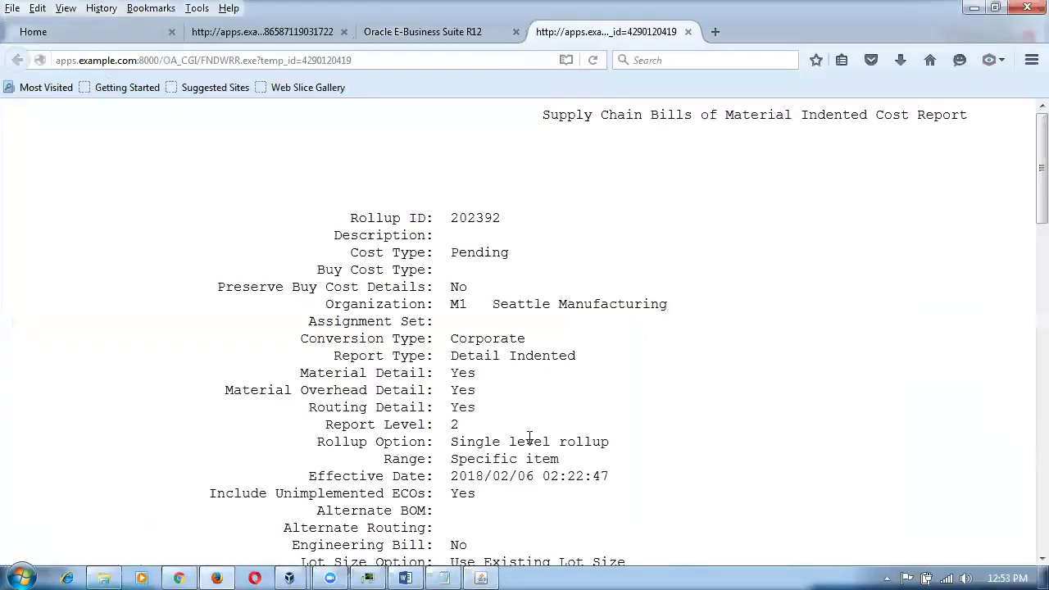
scroll(529, 437, "down", 15)
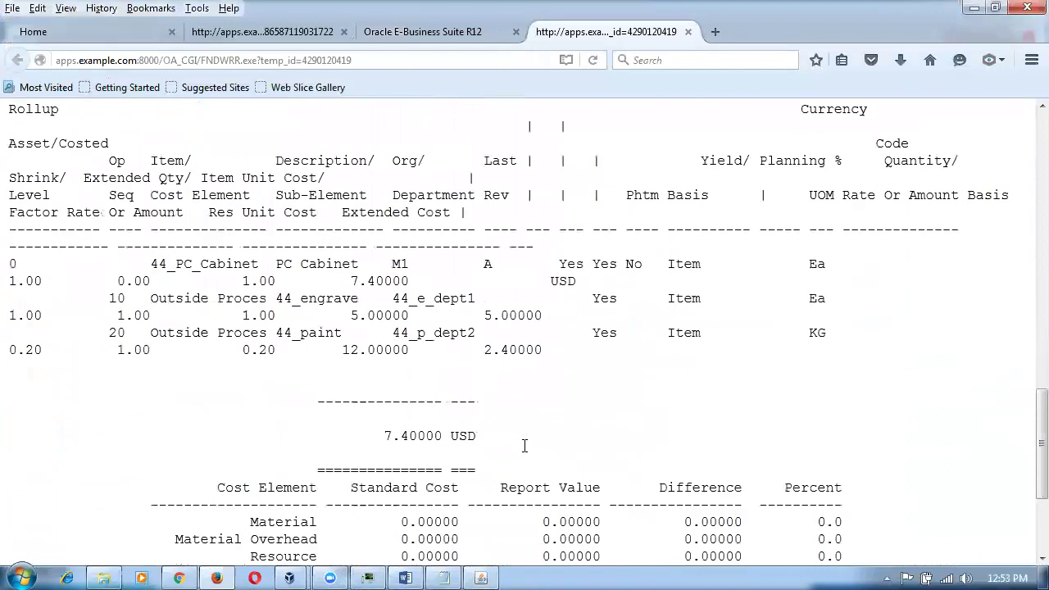
scroll(525, 445, "down", 4)
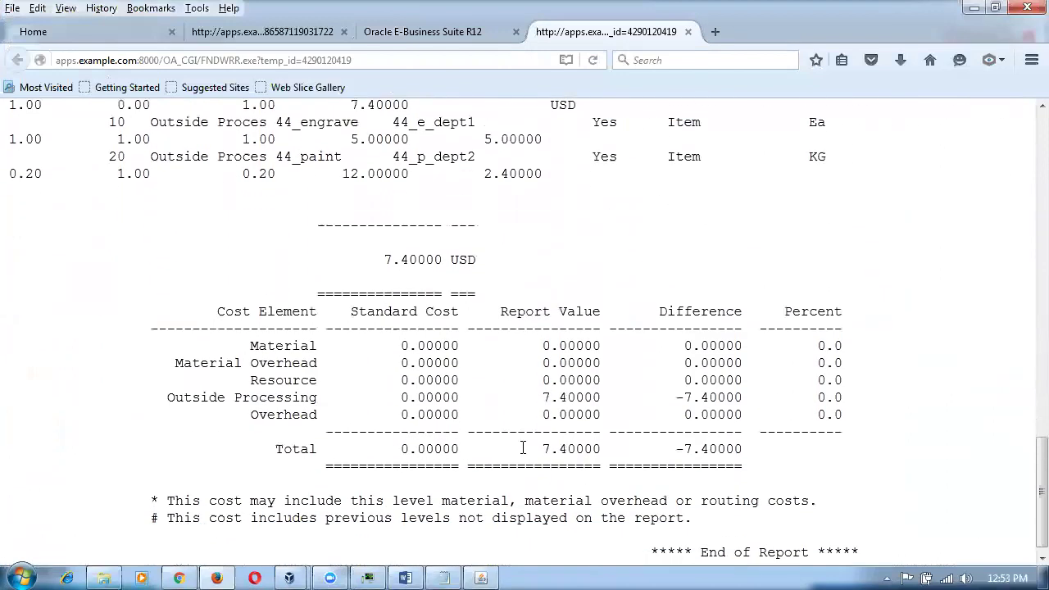
left_click_drag(542, 401, 602, 397)
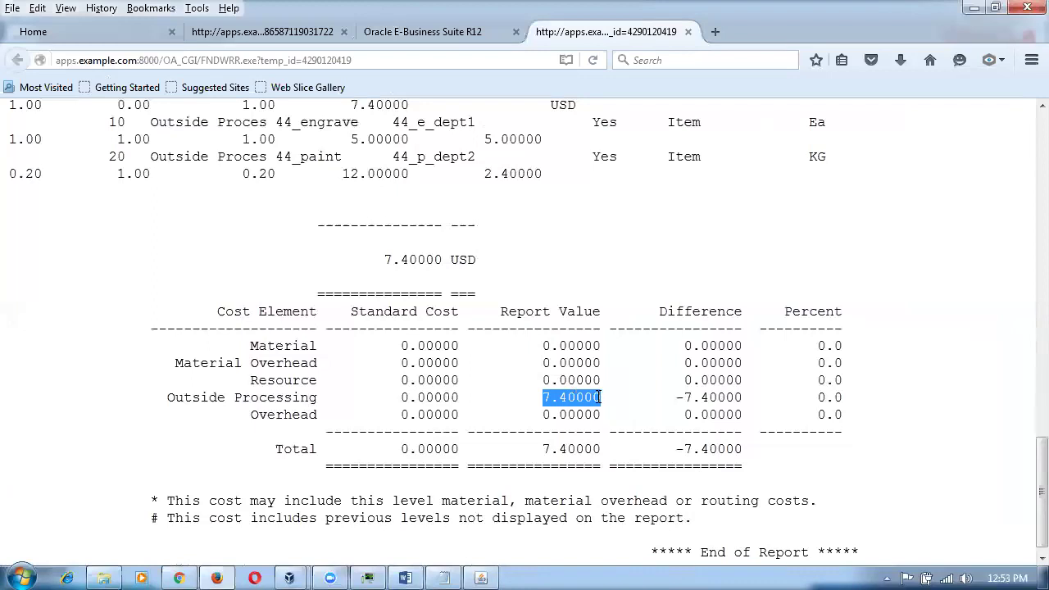
left_click_drag(542, 451, 602, 451)
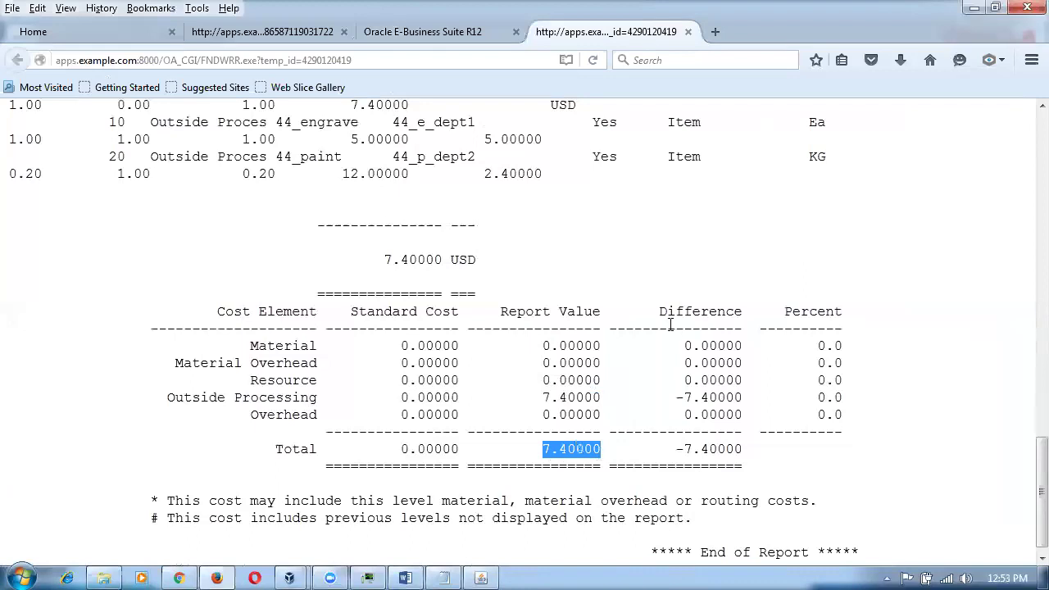
Examine the 44_paint line's unit cost and extended quantity in the cost report, with the page text reduced in size.
scroll(668, 328, "up", 3)
left_click(359, 293)
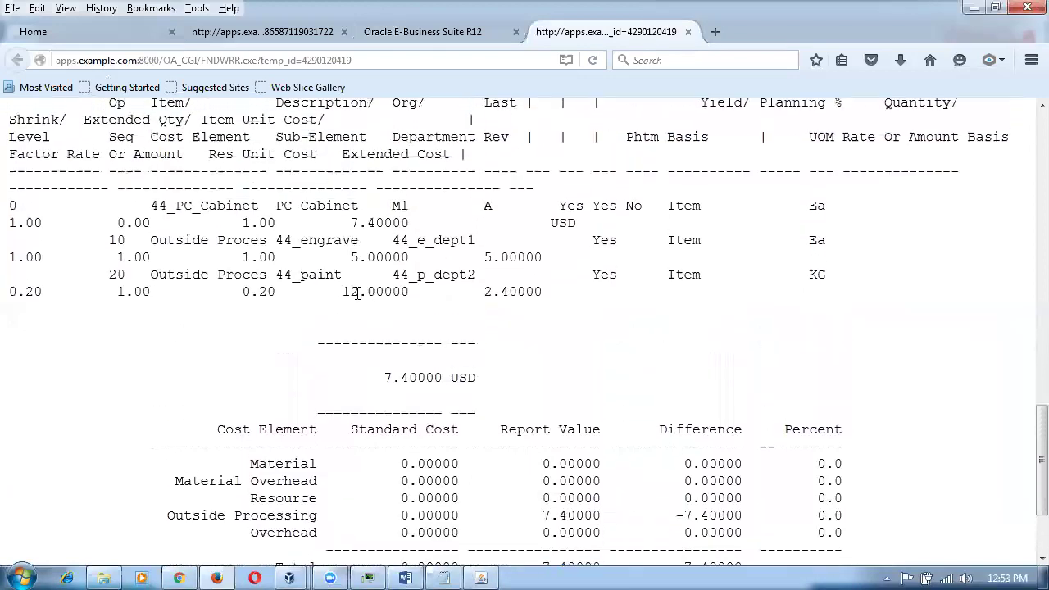
left_click_drag(344, 293, 411, 297)
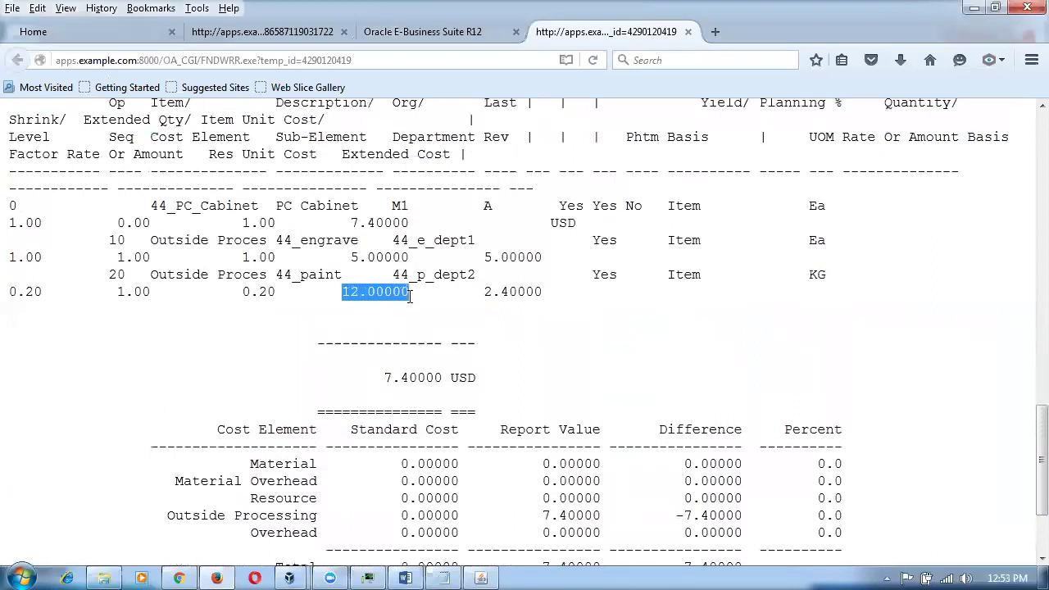
scroll(413, 340, "up", 3)
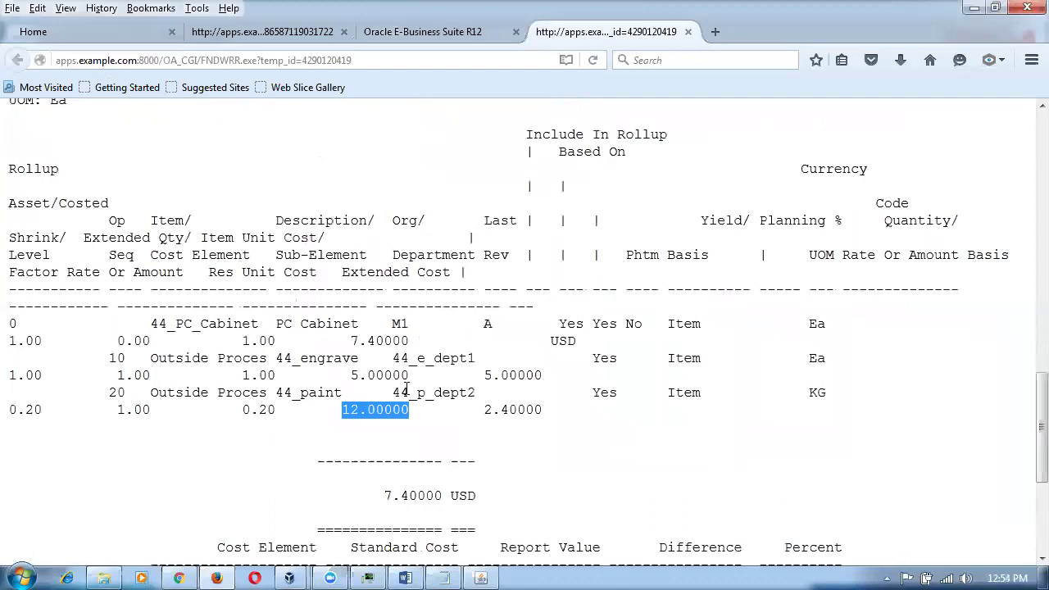
key("ctrl+minus")
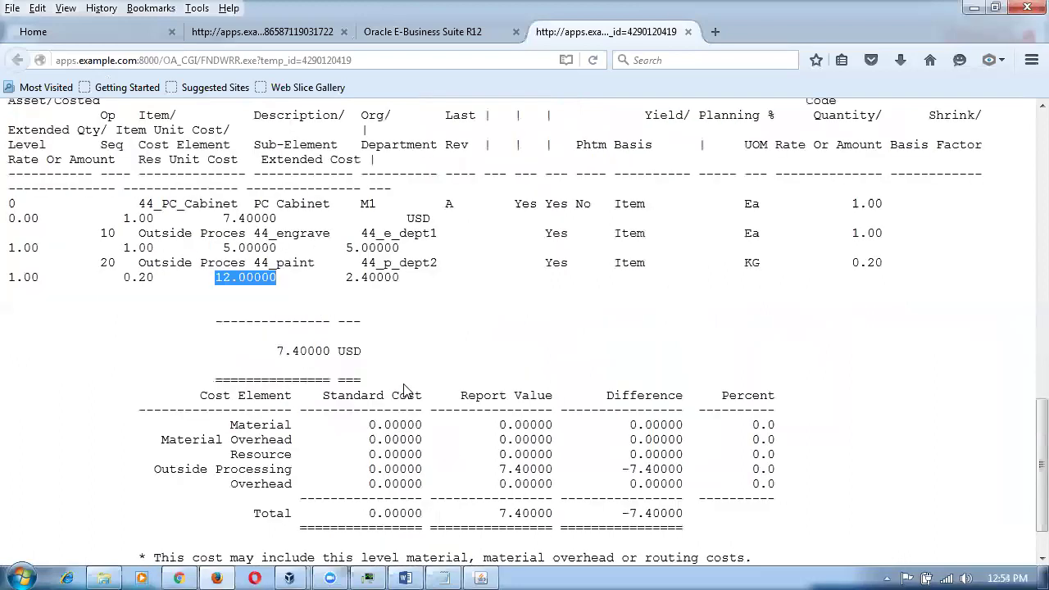
key("ctrl+minus")
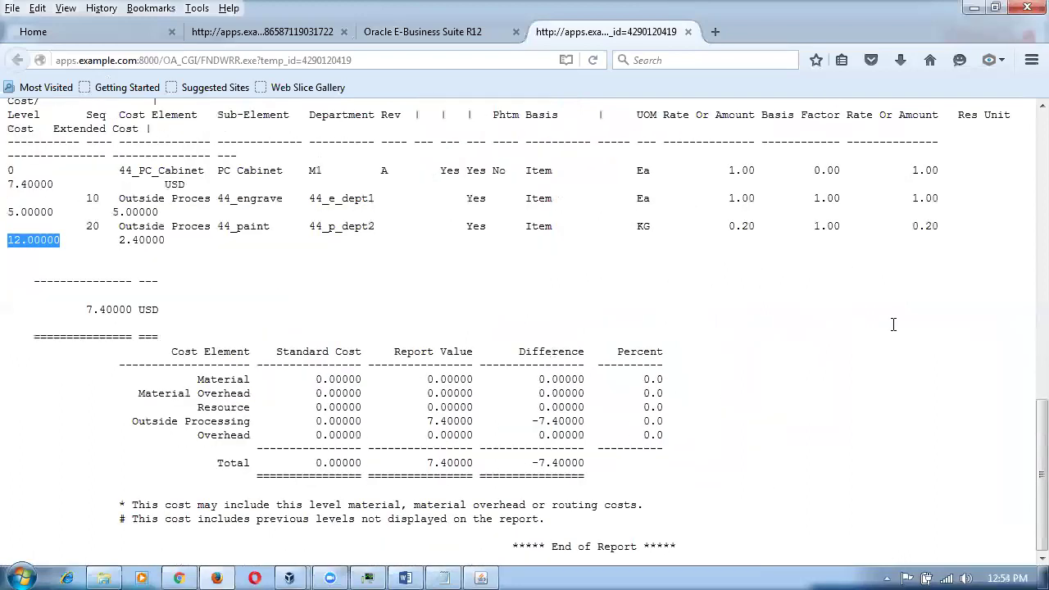
scroll(899, 324, "up", 3)
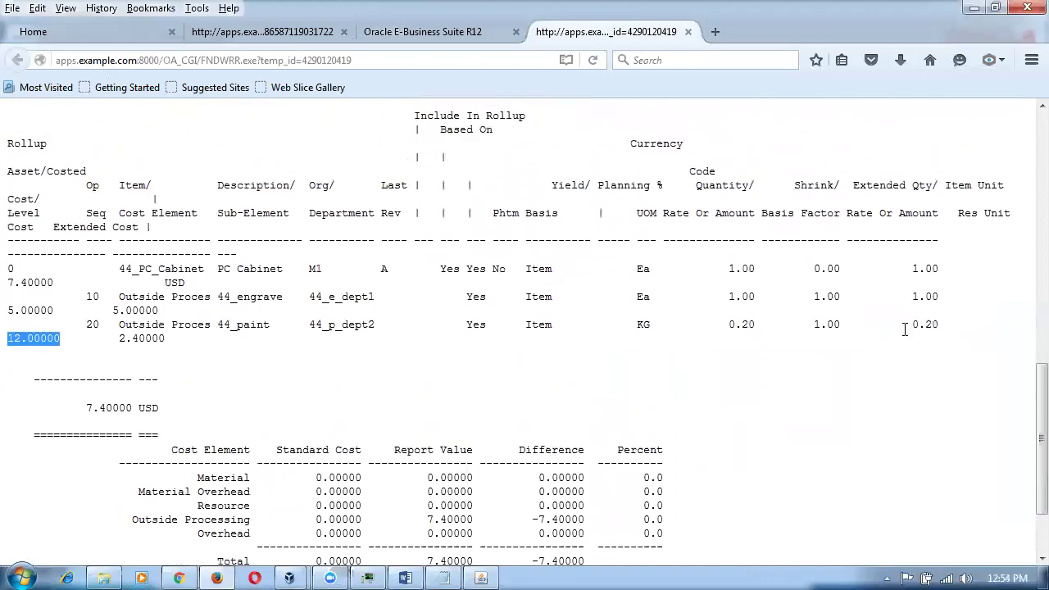
left_click_drag(912, 327, 940, 324)
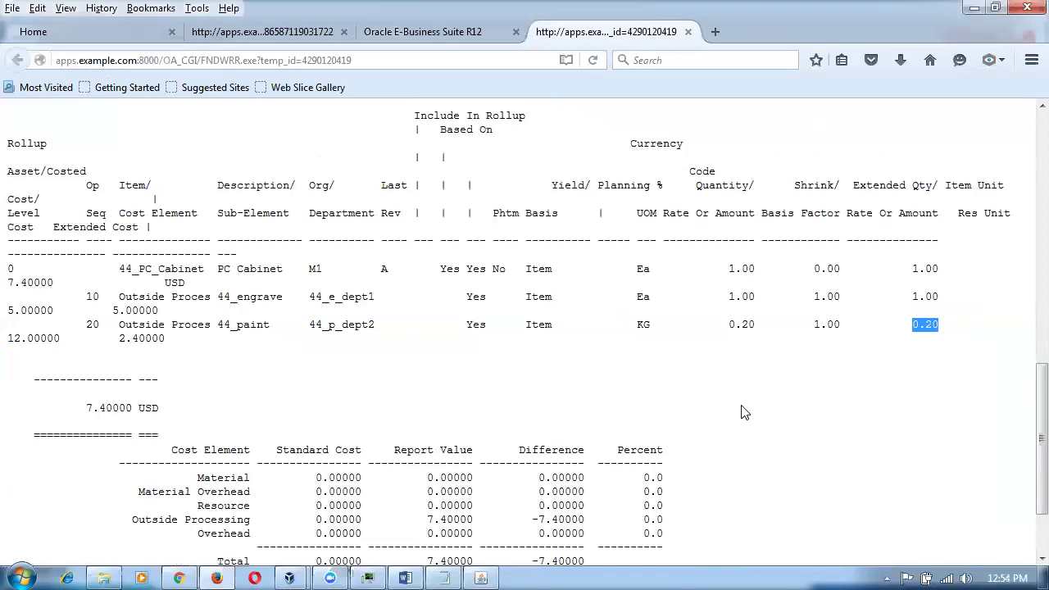
Trace 44_paint's unit cost, extended quantity and extended cost through to the report's Outside Processing and Total values.
scroll(744, 413, "down", 3)
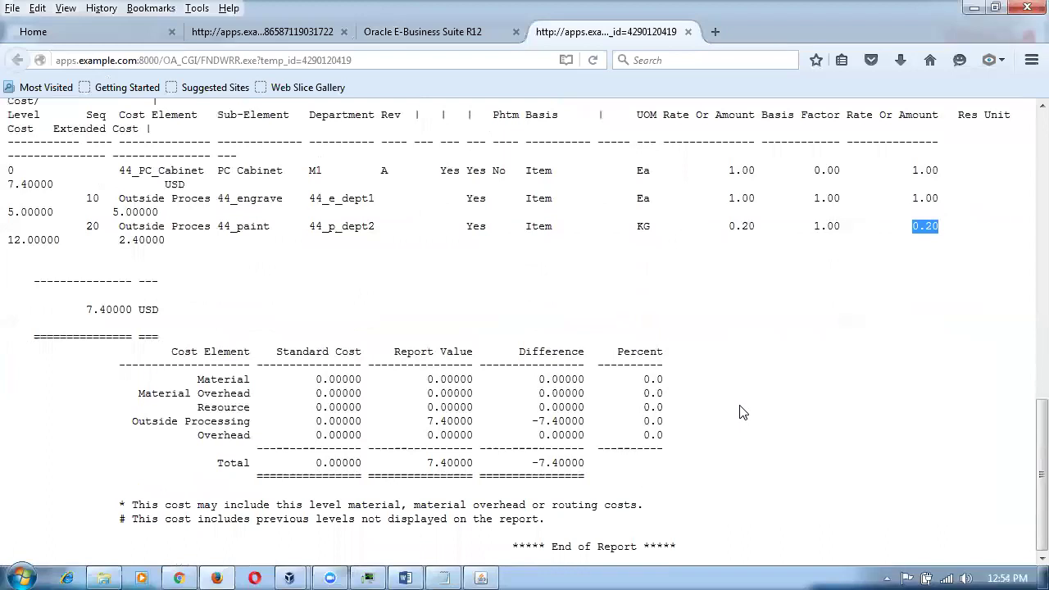
scroll(744, 413, "up", 3)
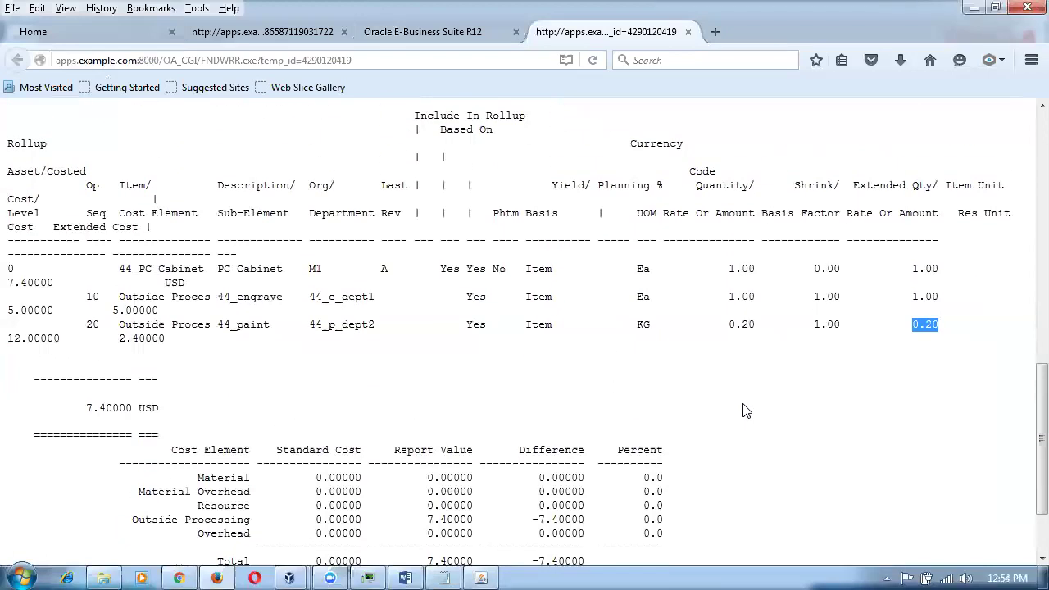
scroll(738, 408, "down", 3)
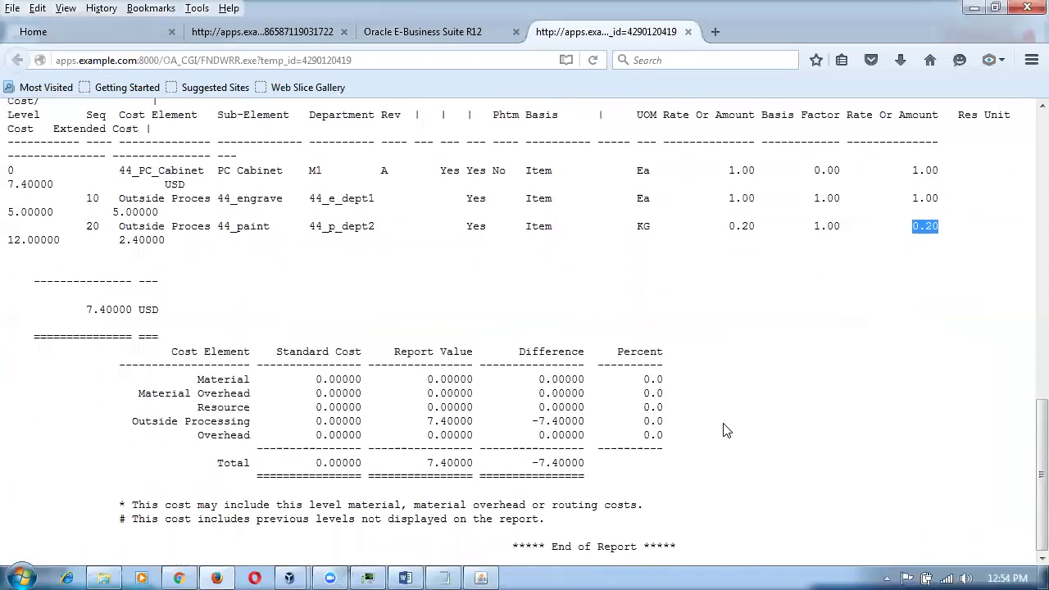
left_click_drag(427, 422, 469, 423)
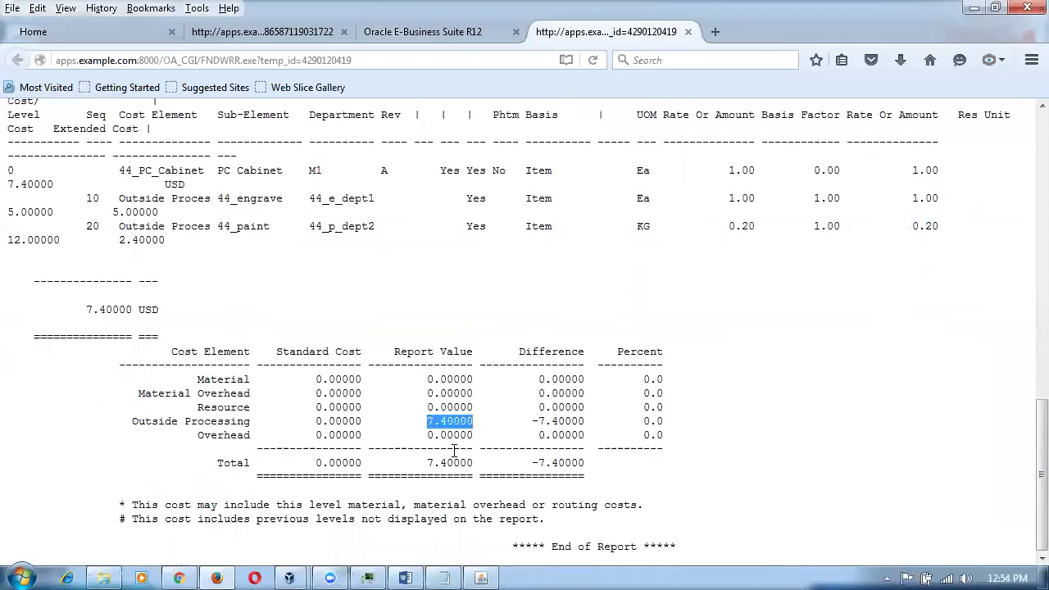
left_click_drag(427, 463, 464, 463)
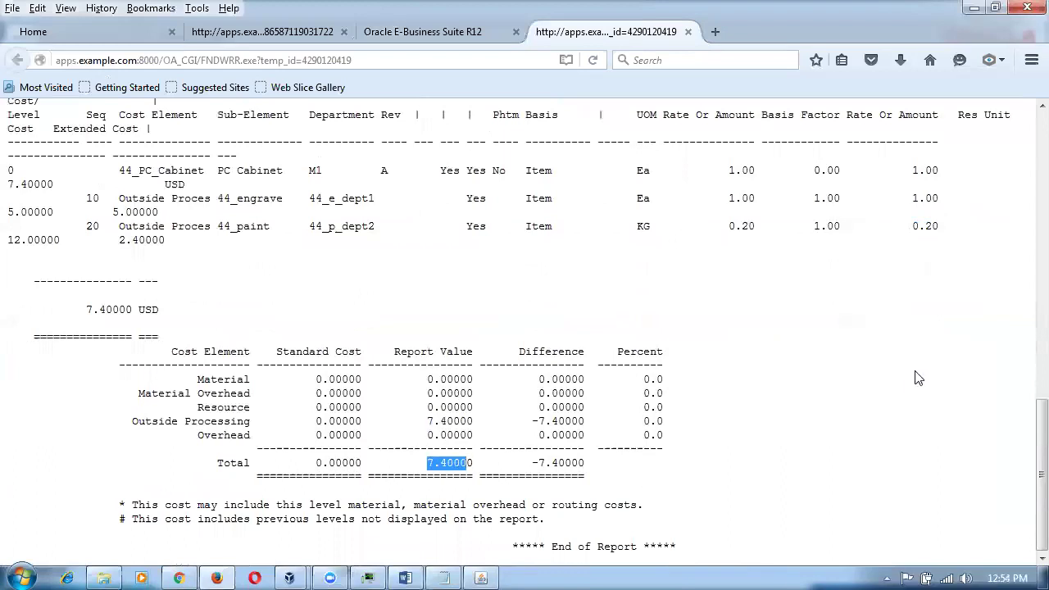
scroll(908, 382, "up", 2)
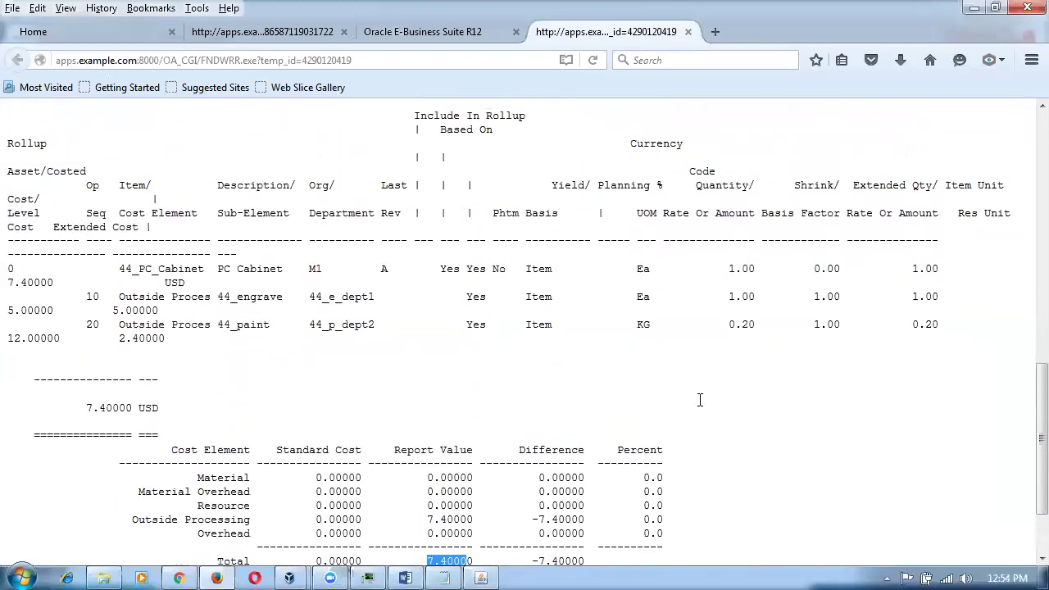
left_click(11, 337)
left_click_drag(13, 337, 53, 338)
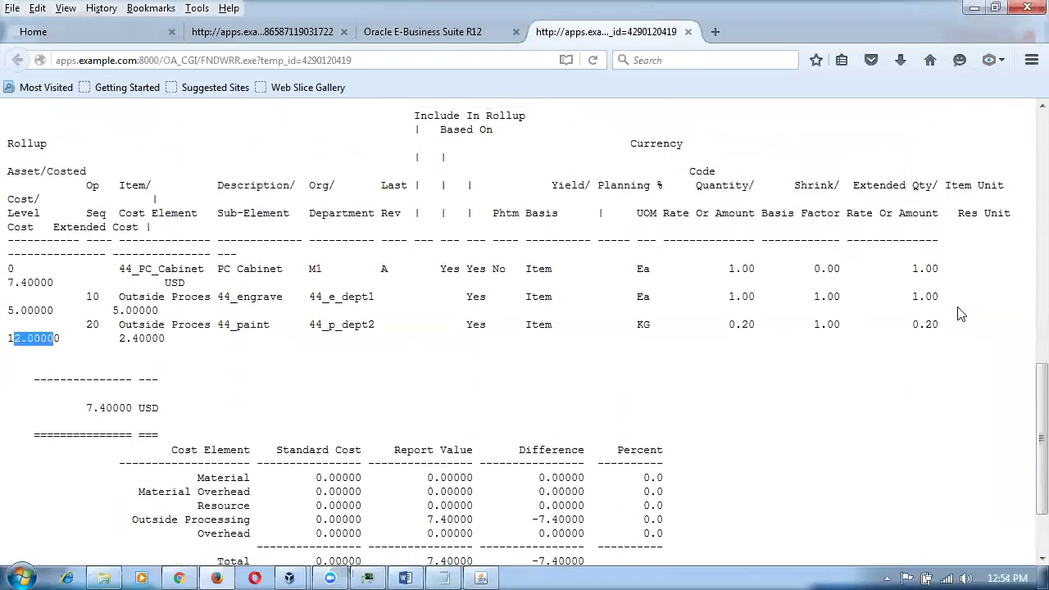
left_click_drag(912, 326, 925, 326)
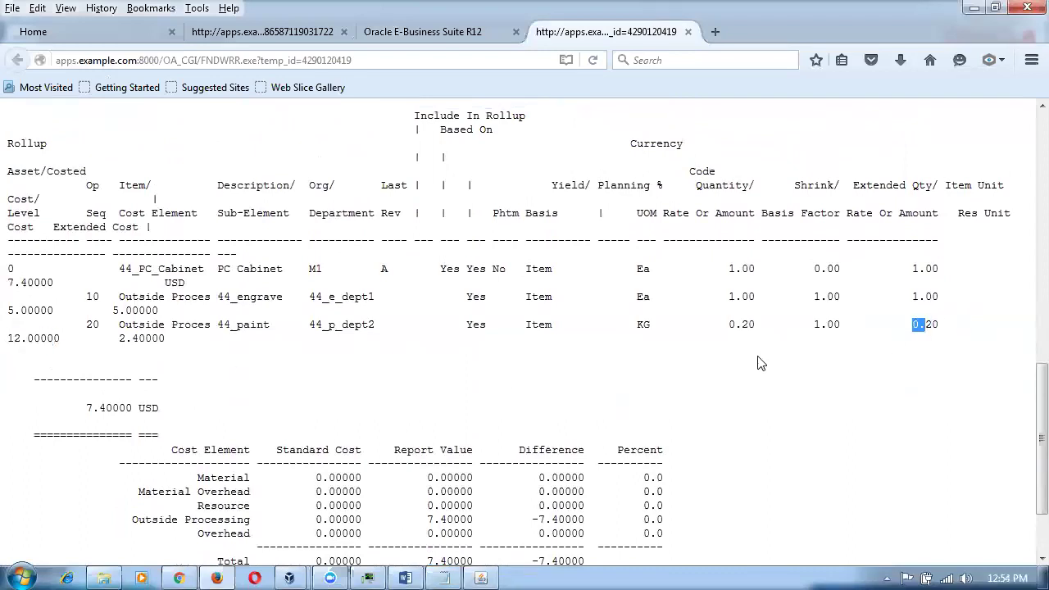
left_click_drag(126, 338, 162, 339)
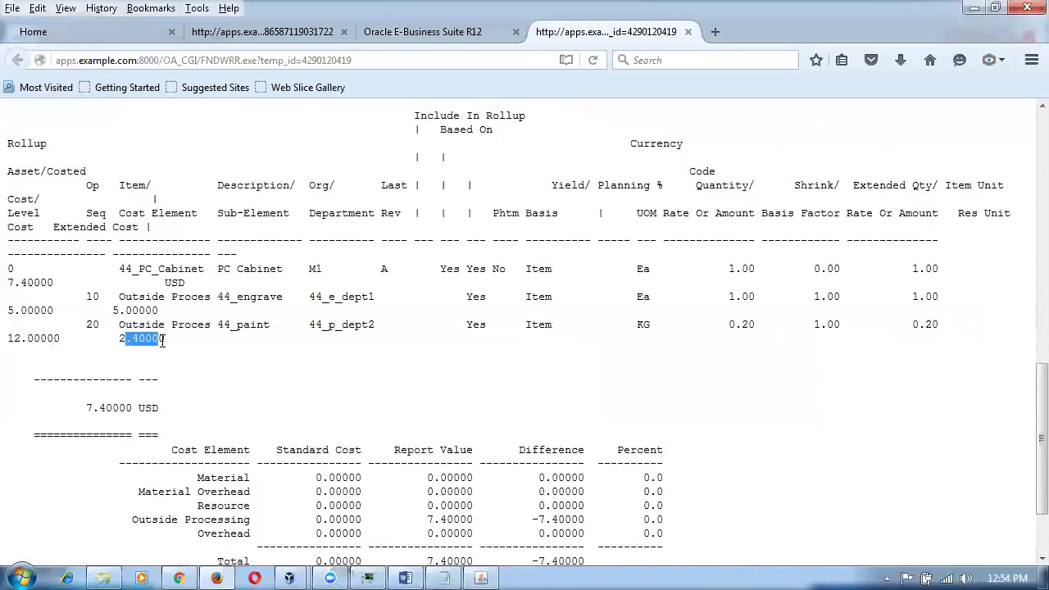
scroll(394, 443, "down", 3)
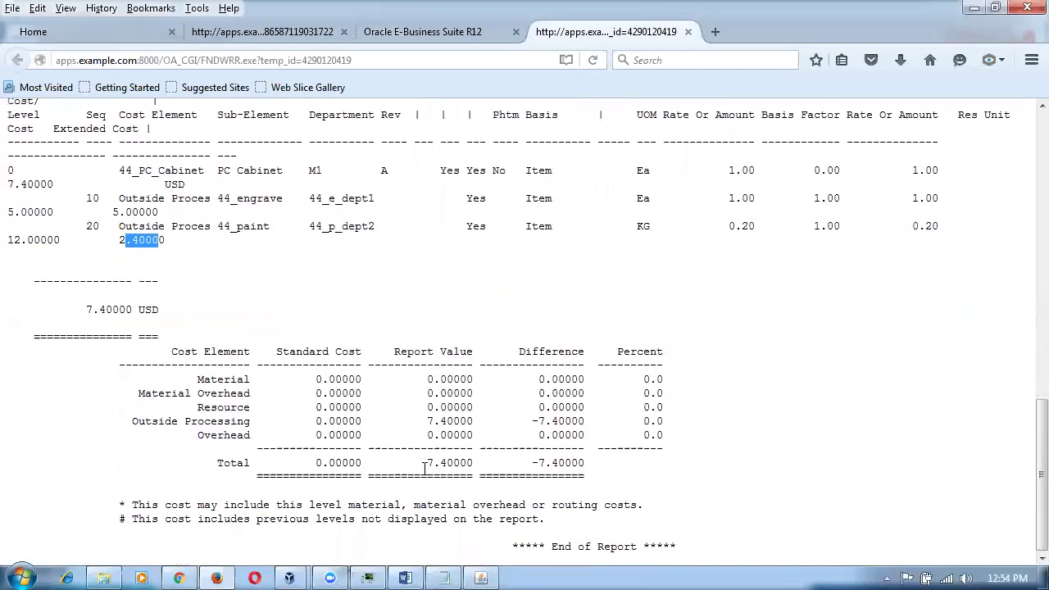
left_click_drag(426, 463, 471, 459)
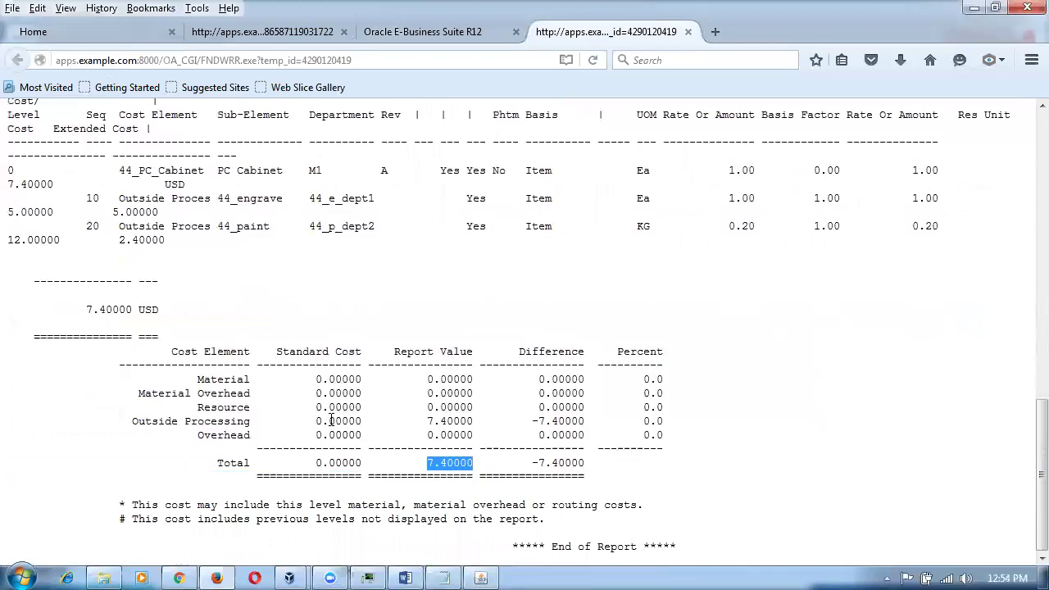
Return to Oracle Applications, submit Compute Lead Times and Rollup Lead Times for the 44_PC_Cabinet routing, and close the routing.
key("alt+Tab")
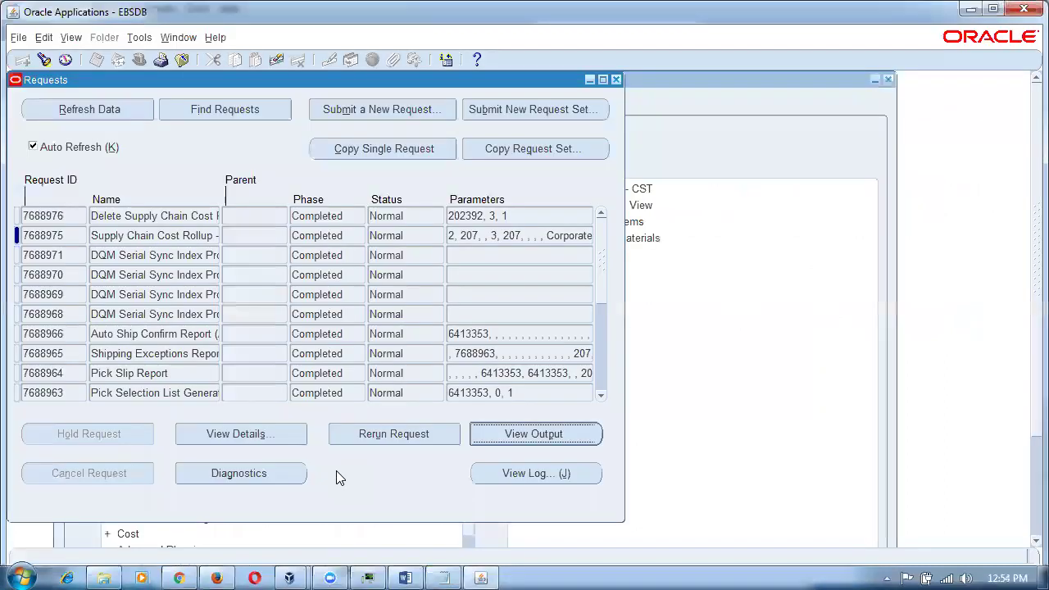
left_click(616, 79)
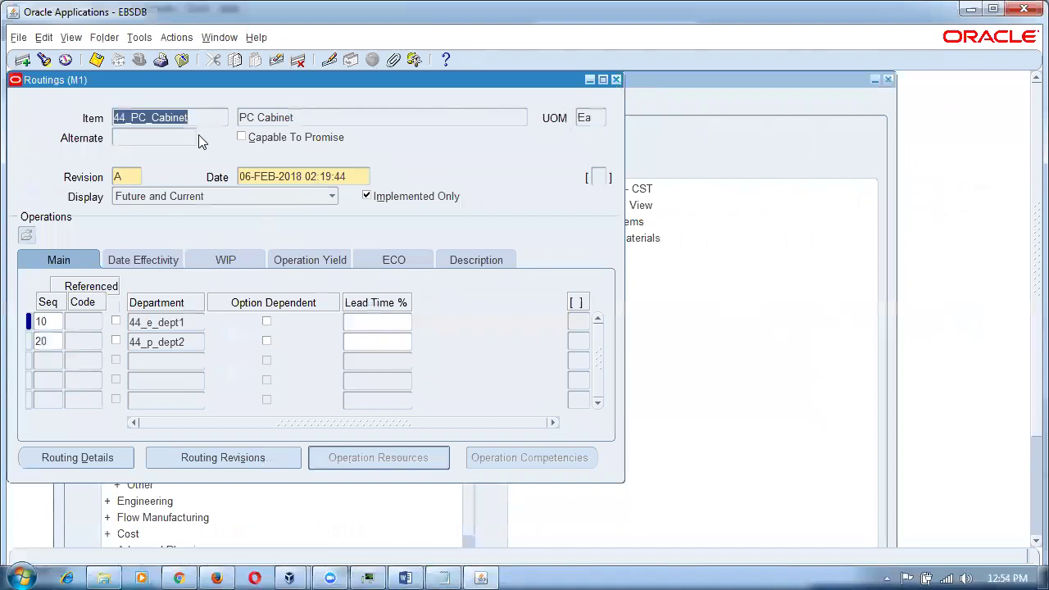
left_click(140, 37)
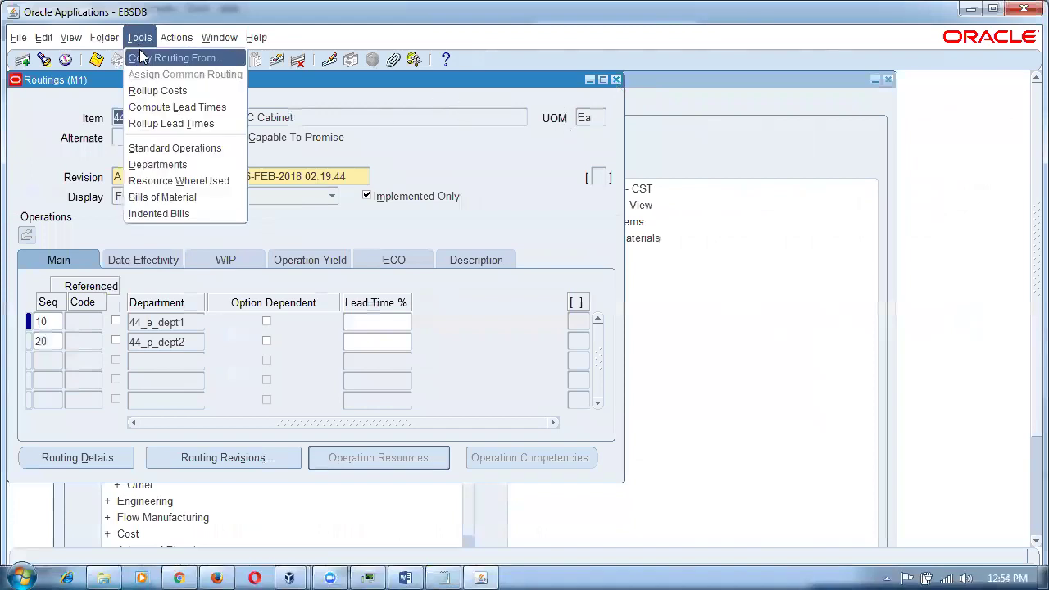
left_click(141, 108)
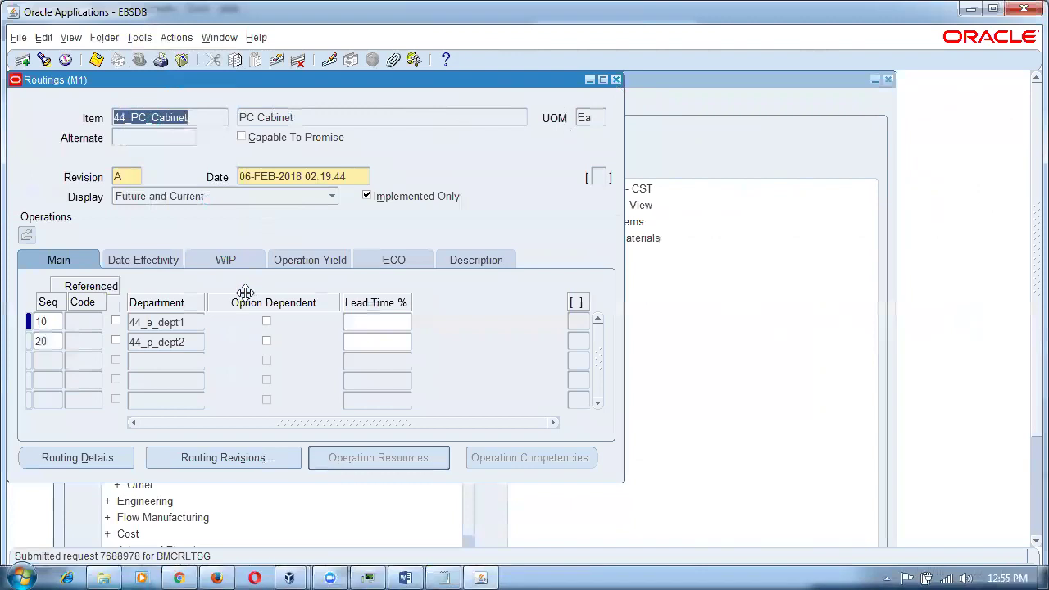
left_click(145, 41)
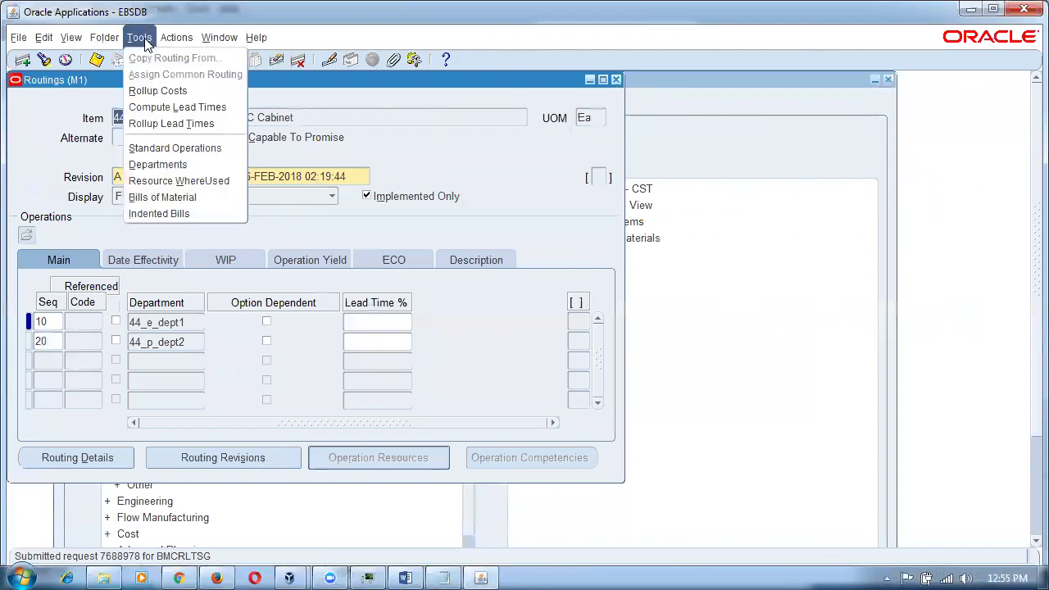
left_click(156, 124)
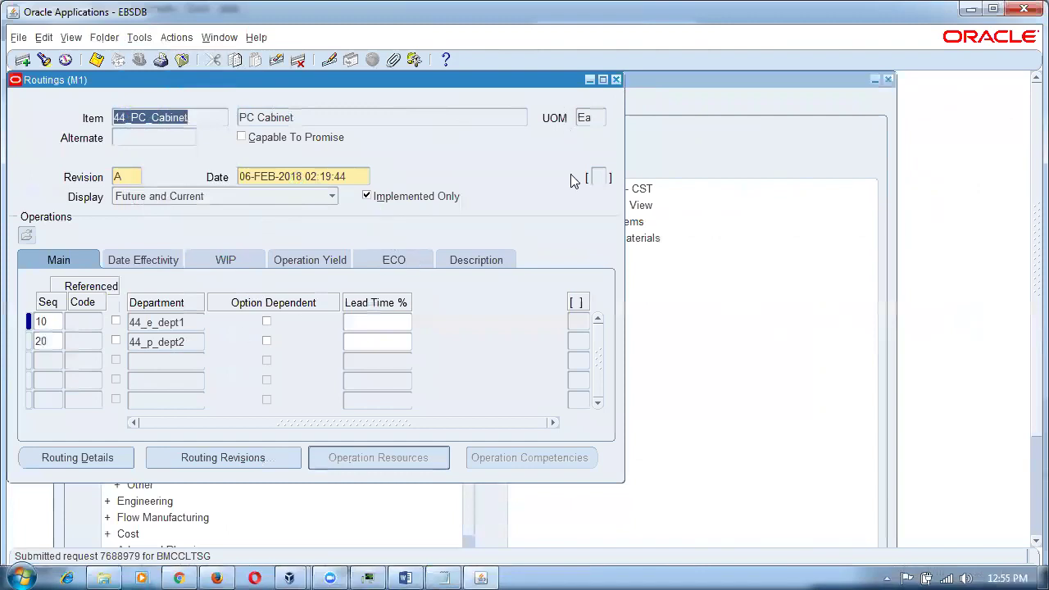
left_click(617, 79)
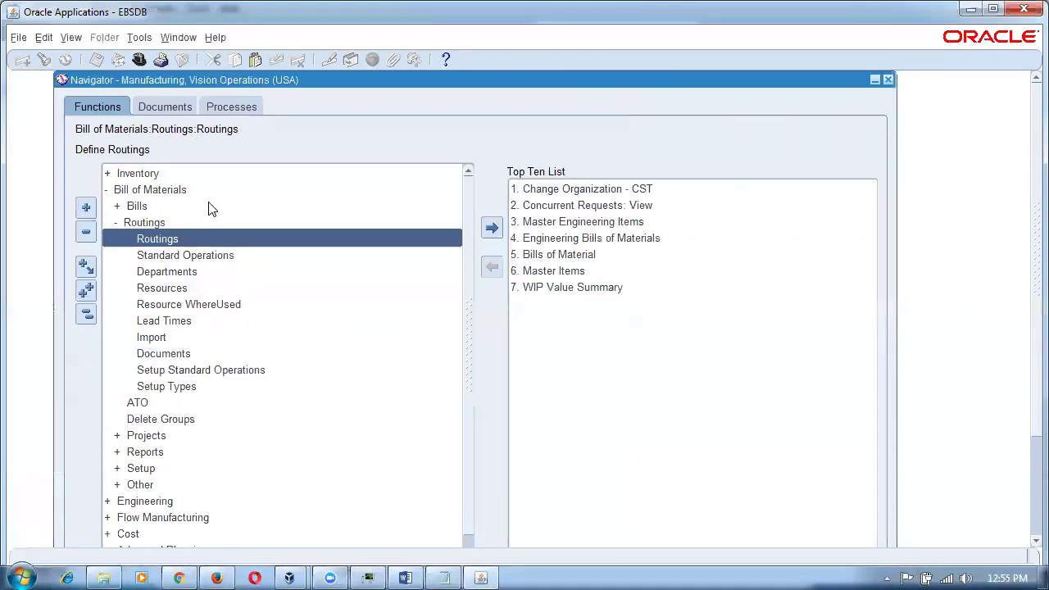
Find the 44_PC_Cabinet item among Inventory's organization items and open its record.
left_click(86, 314)
double_click(136, 173)
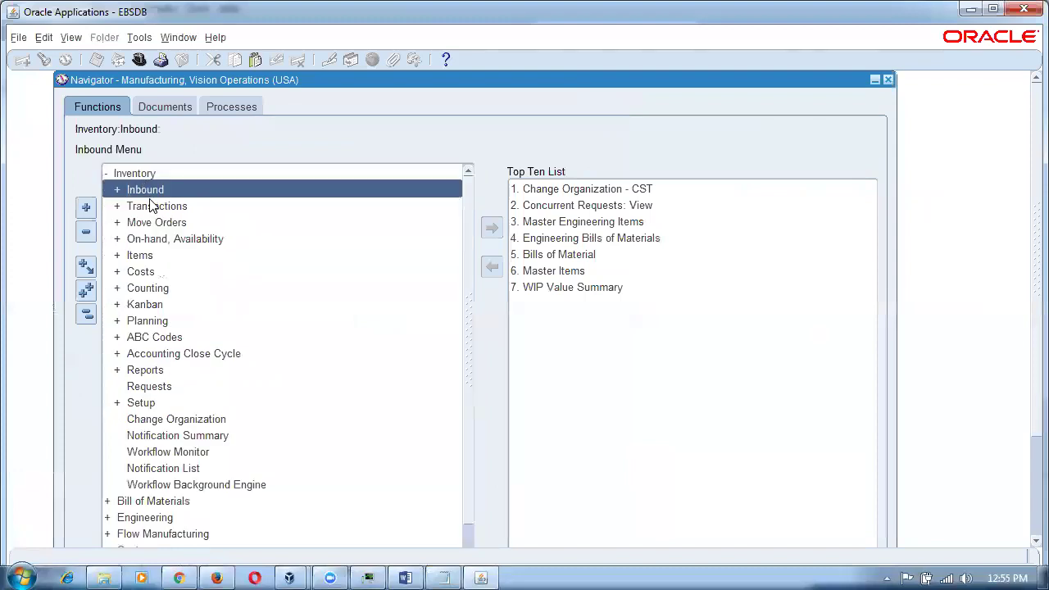
double_click(161, 254)
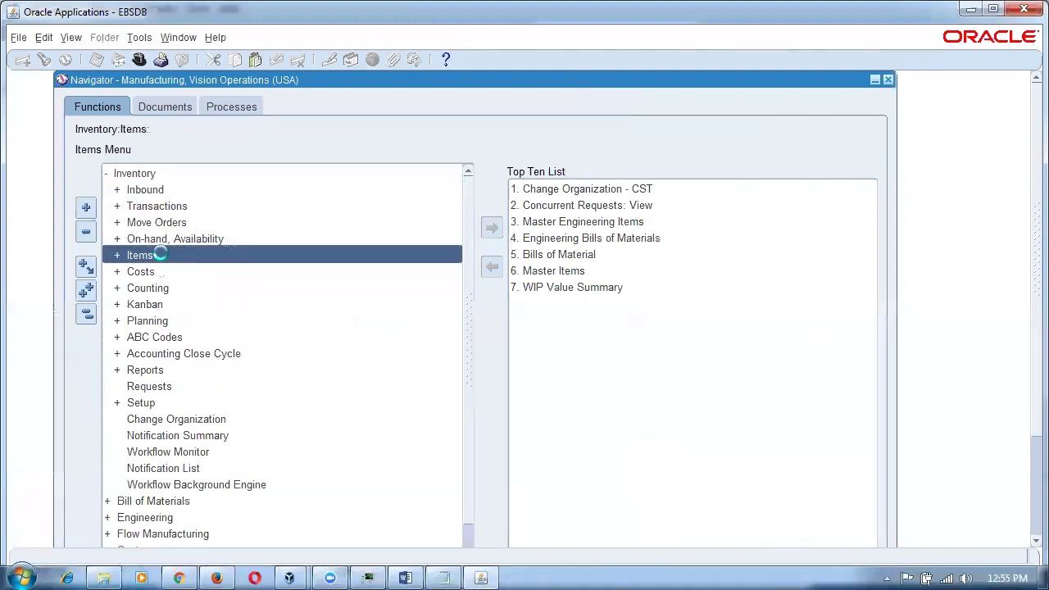
double_click(228, 288)
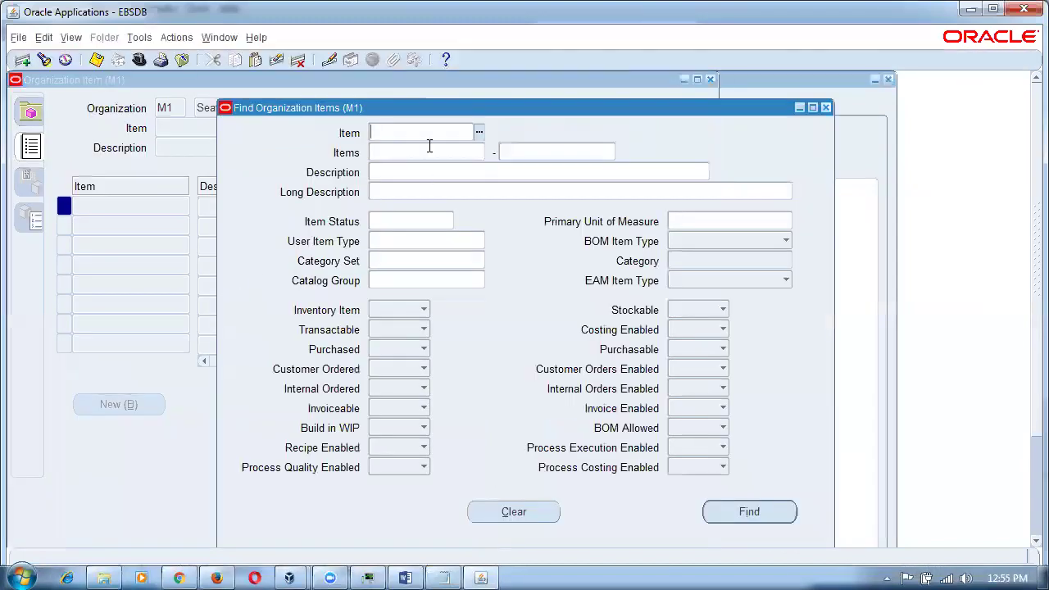
type("44")
type("_PC")
key("Tab")
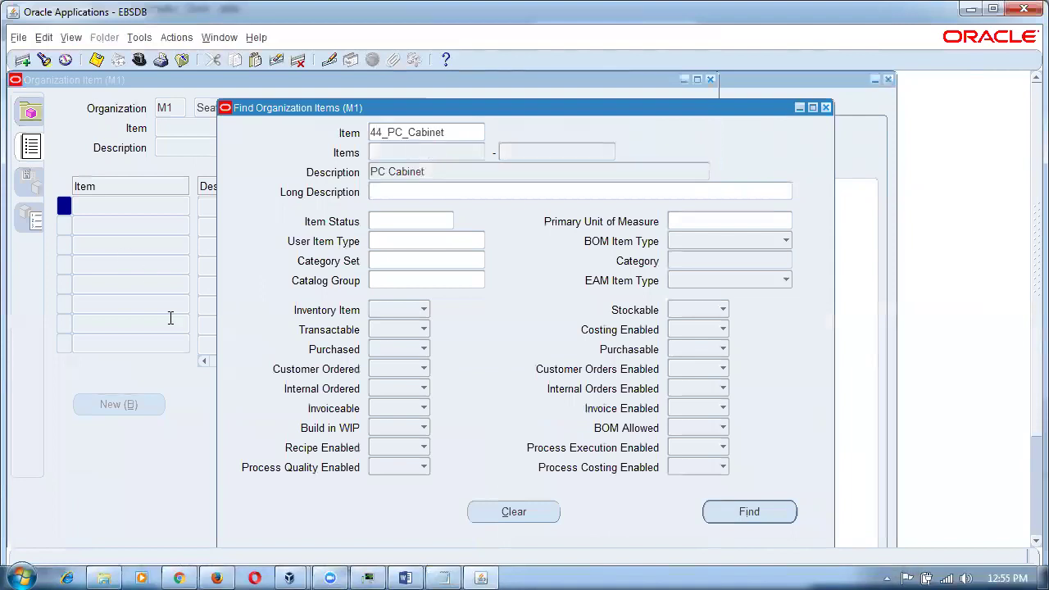
left_click(742, 512)
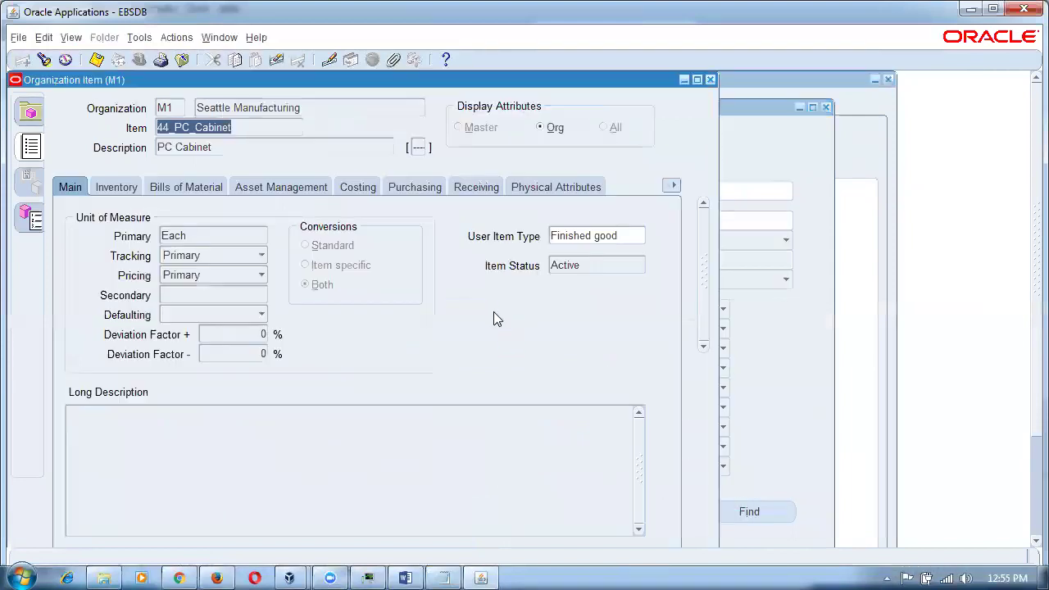
Examine the Processing and Fixed lead times on 44_PC_Cabinet's organization item record.
left_click(675, 185)
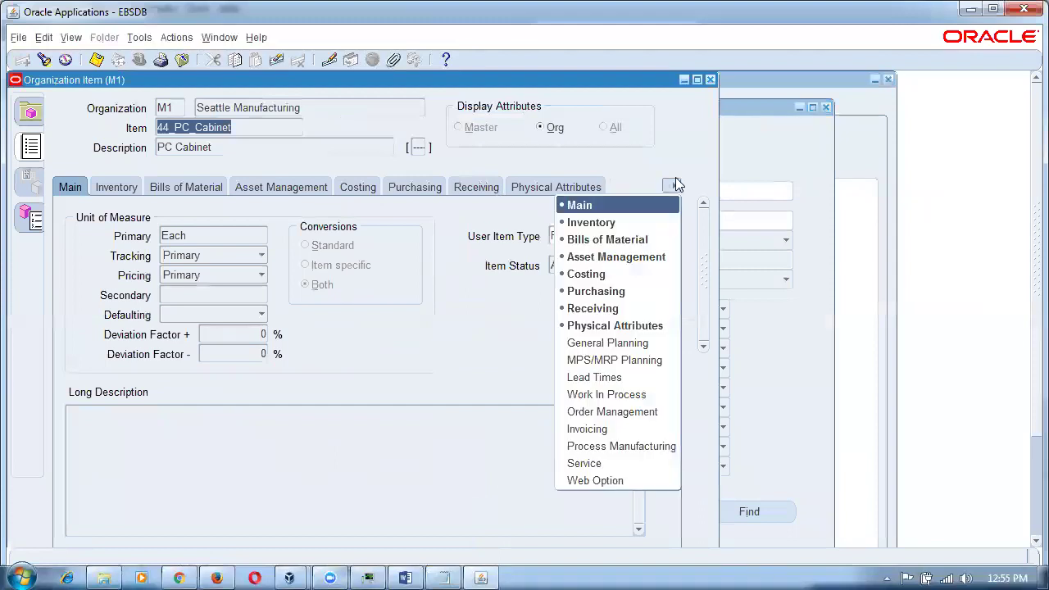
left_click(628, 384)
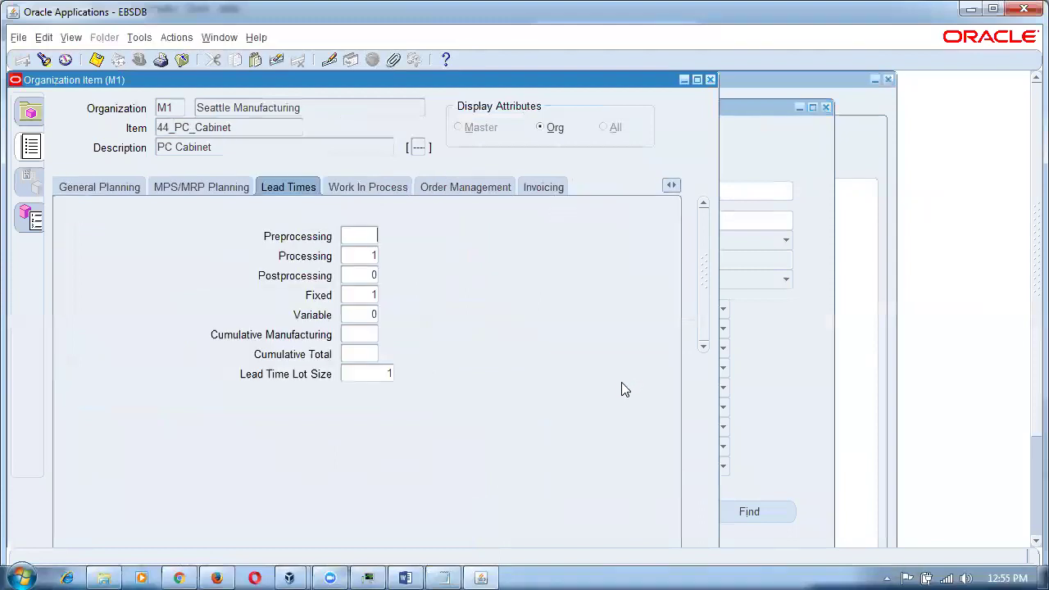
double_click(365, 294)
left_click(373, 257)
Check the phase and status of the submitted lead time requests, and close the requests list and the item record.
key("alt+v")
key("r")
key("Return")
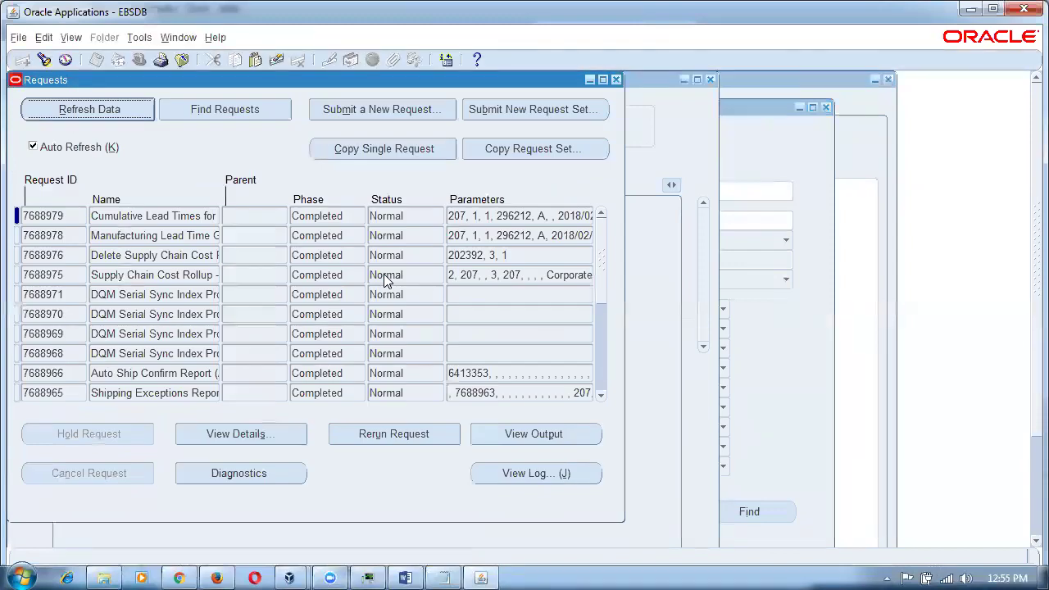
key("F4")
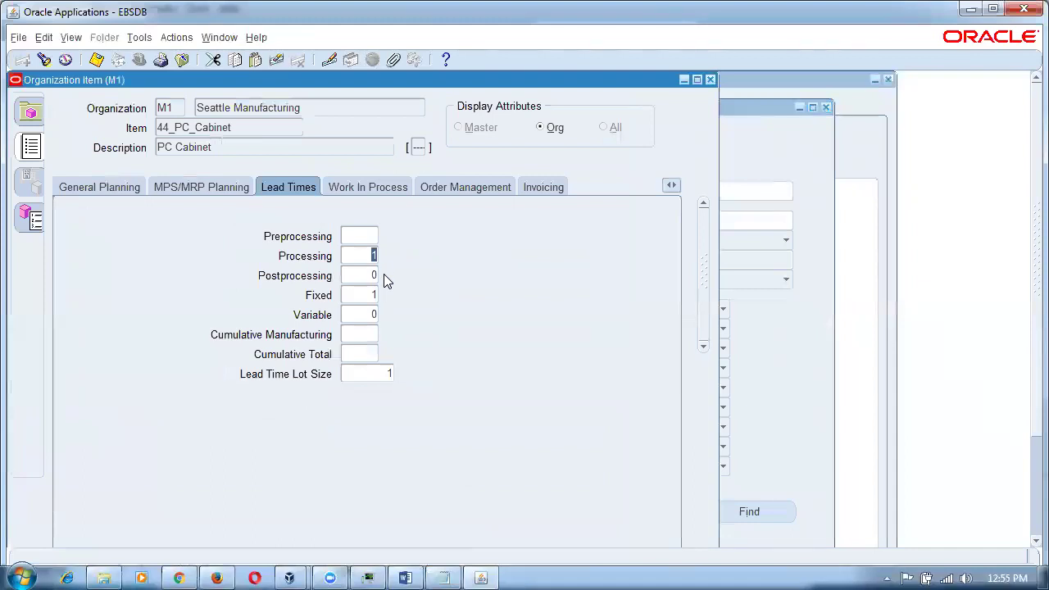
key("F4")
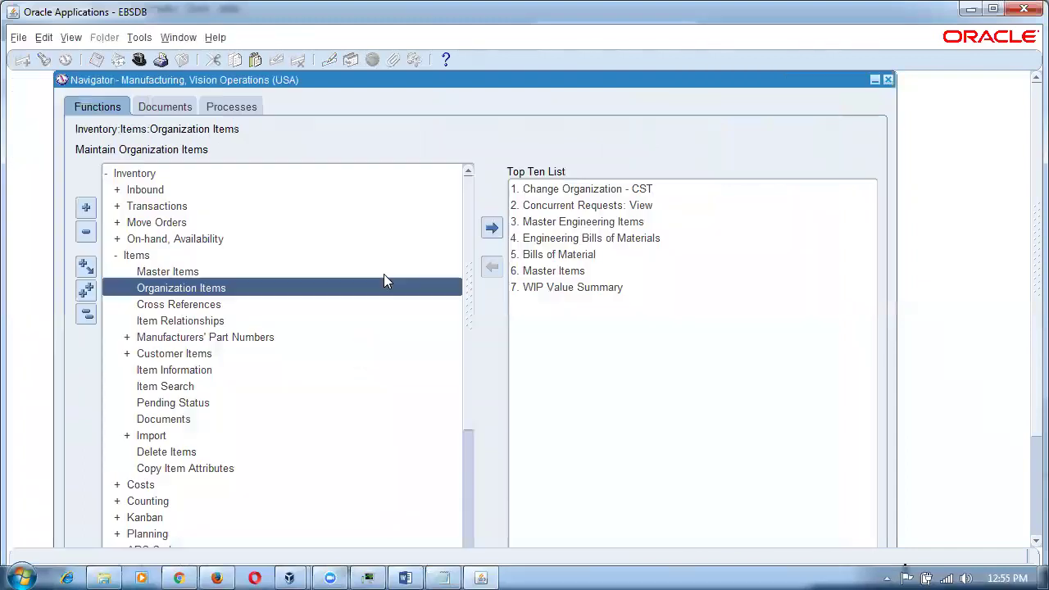
Reopen the 44_PC_Cabinet organization item, recheck its lead time attributes, and close the record.
double_click(303, 280)
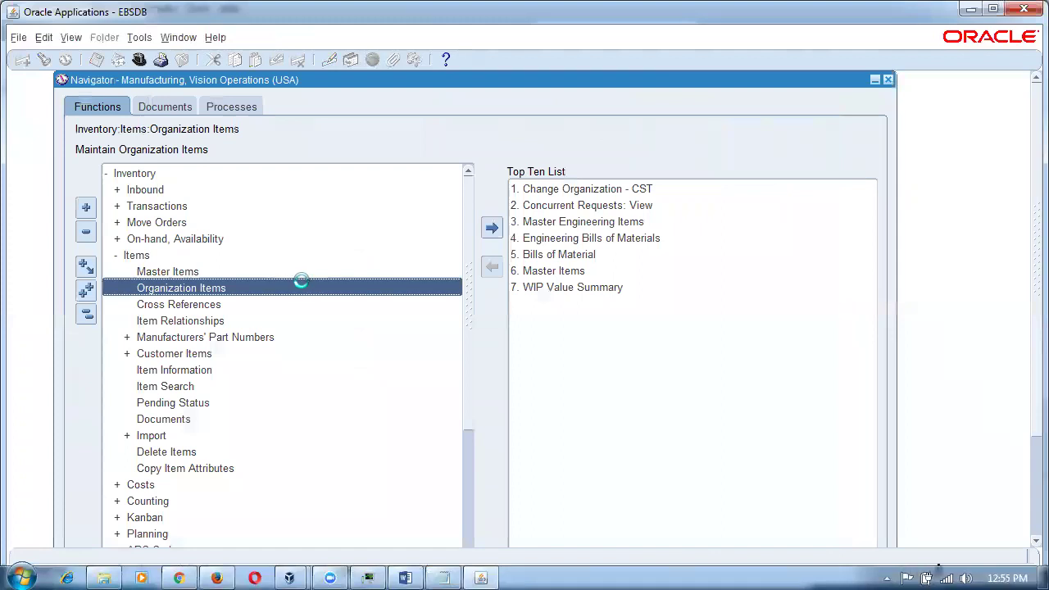
type("44%")
key("Tab")
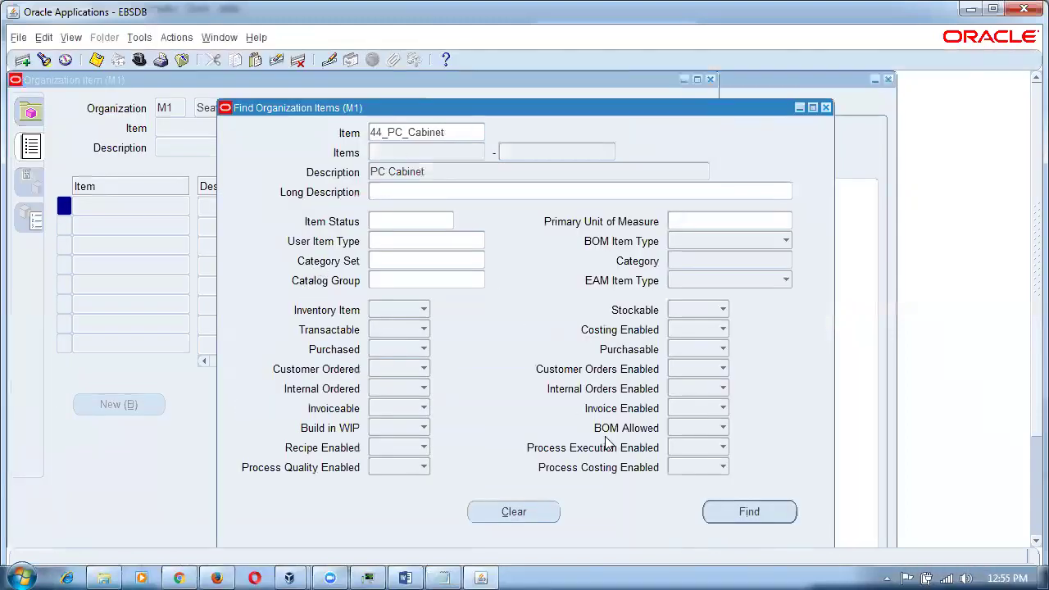
left_click(749, 511)
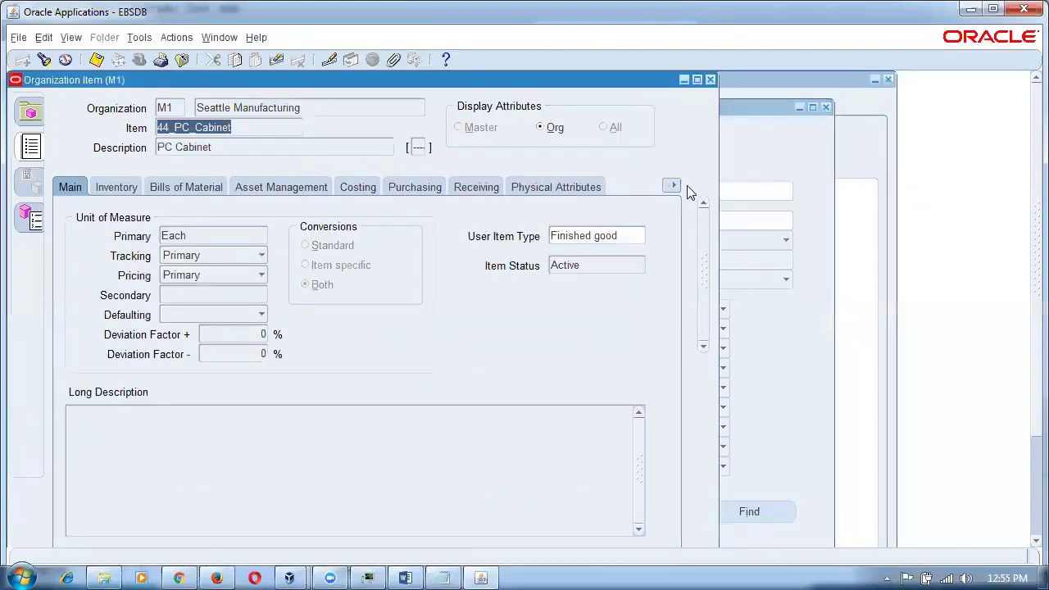
left_click(672, 186)
left_click(625, 375)
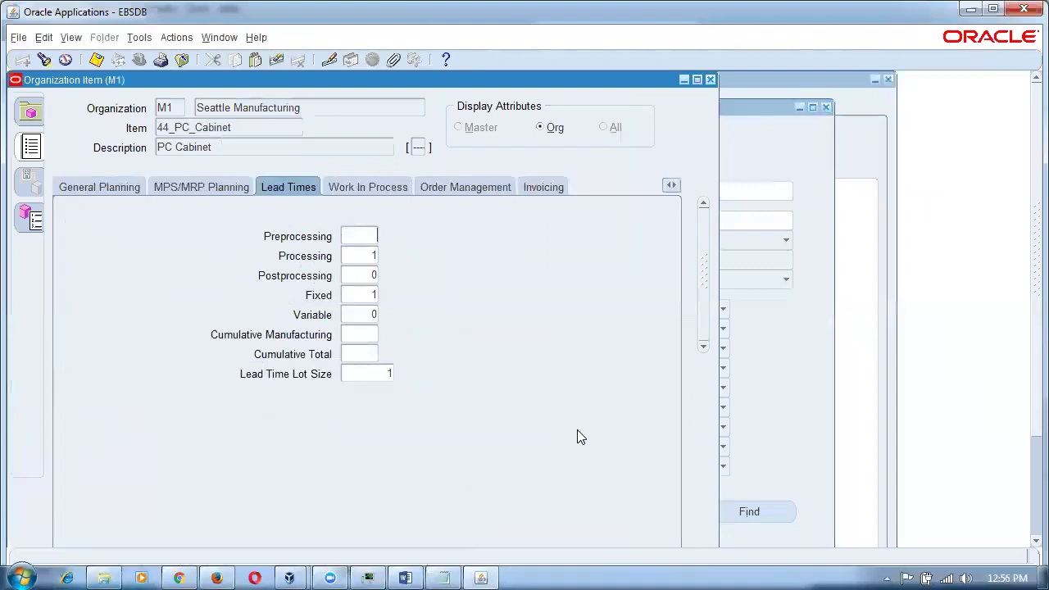
left_click(710, 79)
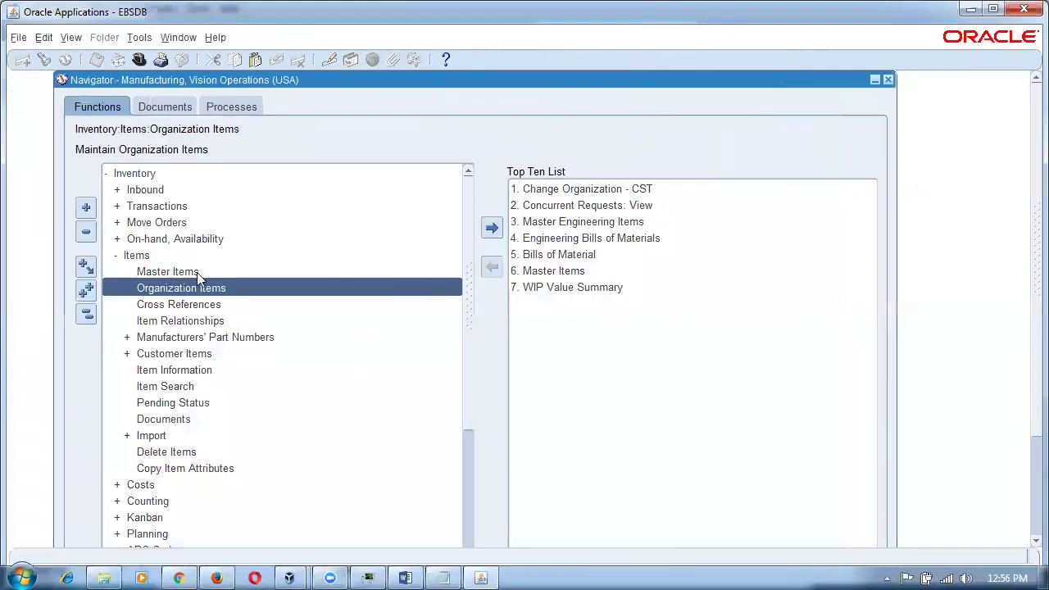
Open the Bill of Materials routings and query the 44_PC_Cabinet routing with 44%.
left_click(86, 315)
double_click(145, 190)
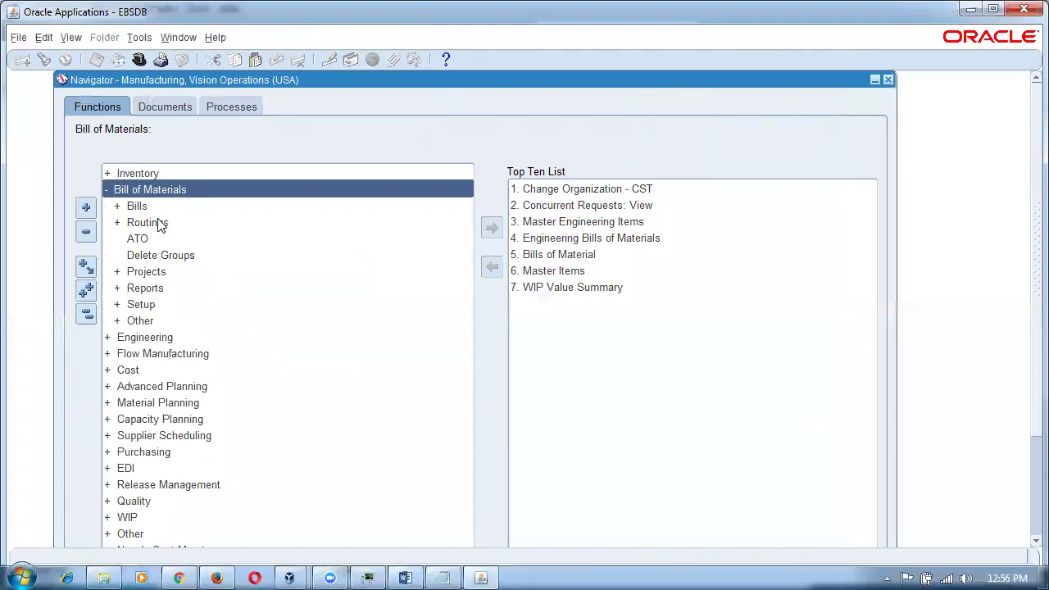
double_click(159, 224)
double_click(160, 238)
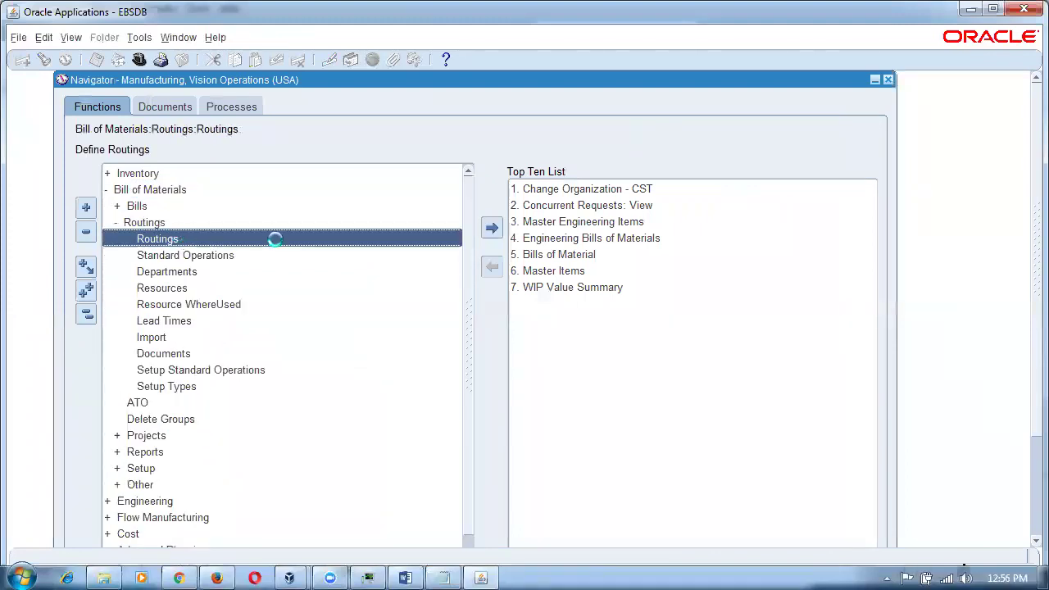
key("F11")
type("44%")
key("ctrl+F11")
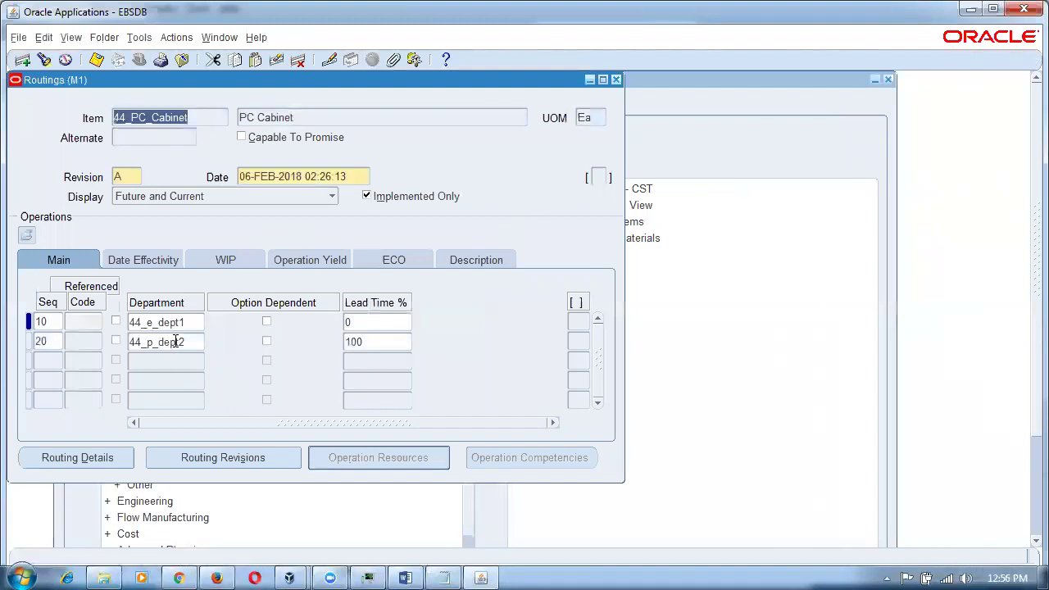
Set Schedule to Yes for the 44_ptime resource in operation 20's scheduling details and save the change.
left_click(175, 342)
left_click(377, 457)
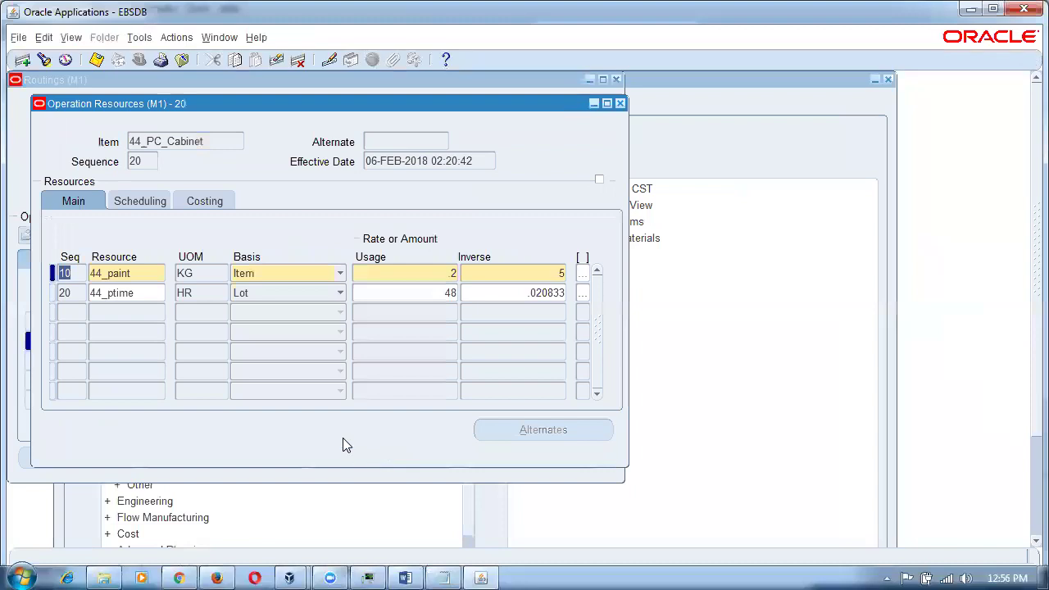
left_click(134, 205)
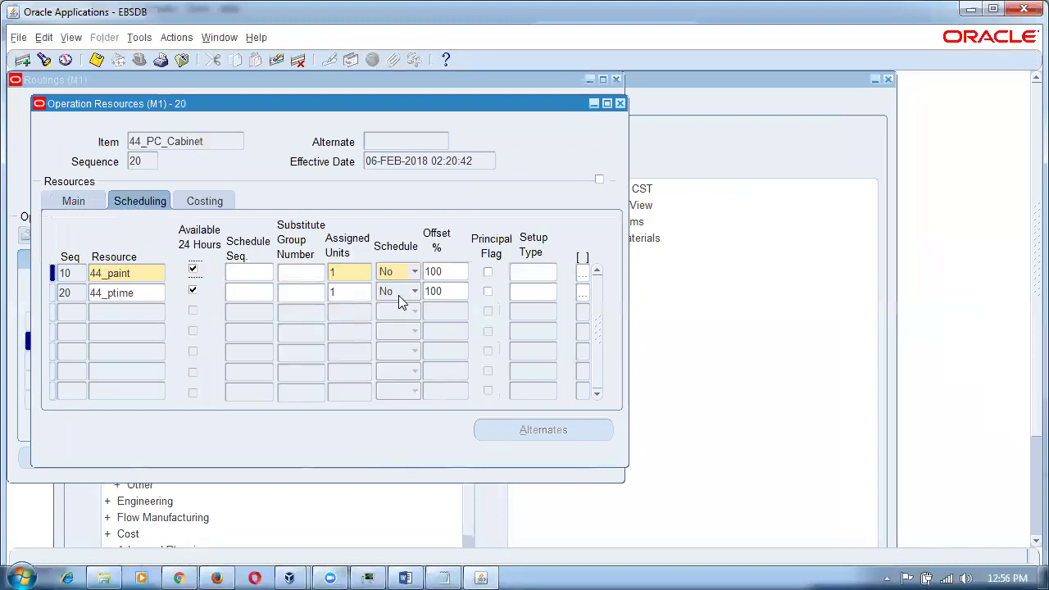
left_click(397, 295)
left_click(391, 293)
left_click(365, 293)
key("ctrl+s")
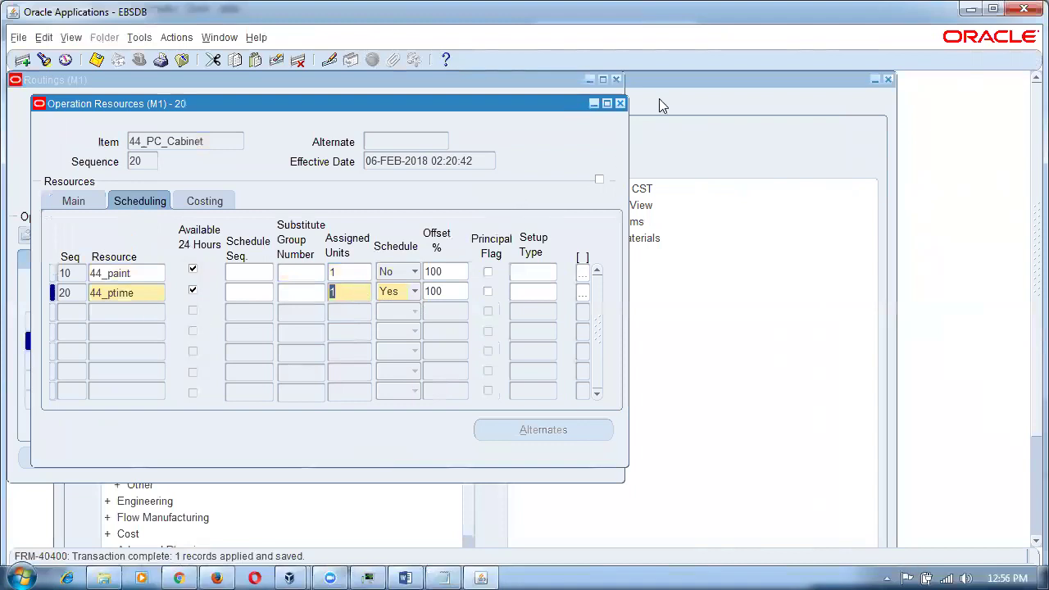
Submit Compute Lead Times and Rollup Lead Times for the 44_PC_Cabinet routing, closing the operation resources before and the routing after.
left_click(620, 103)
left_click(190, 121)
left_click(131, 38)
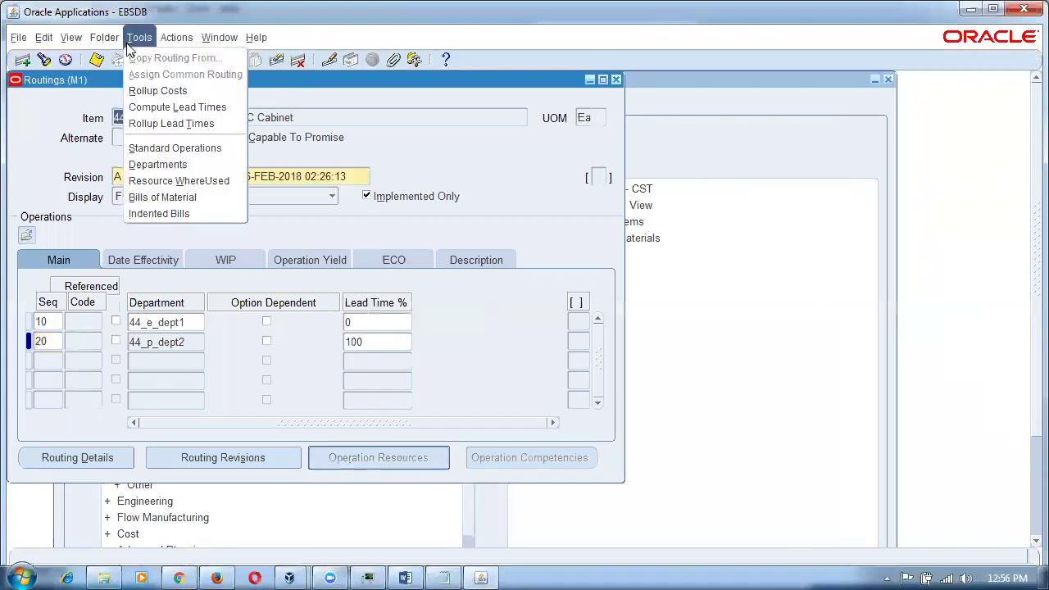
left_click(189, 105)
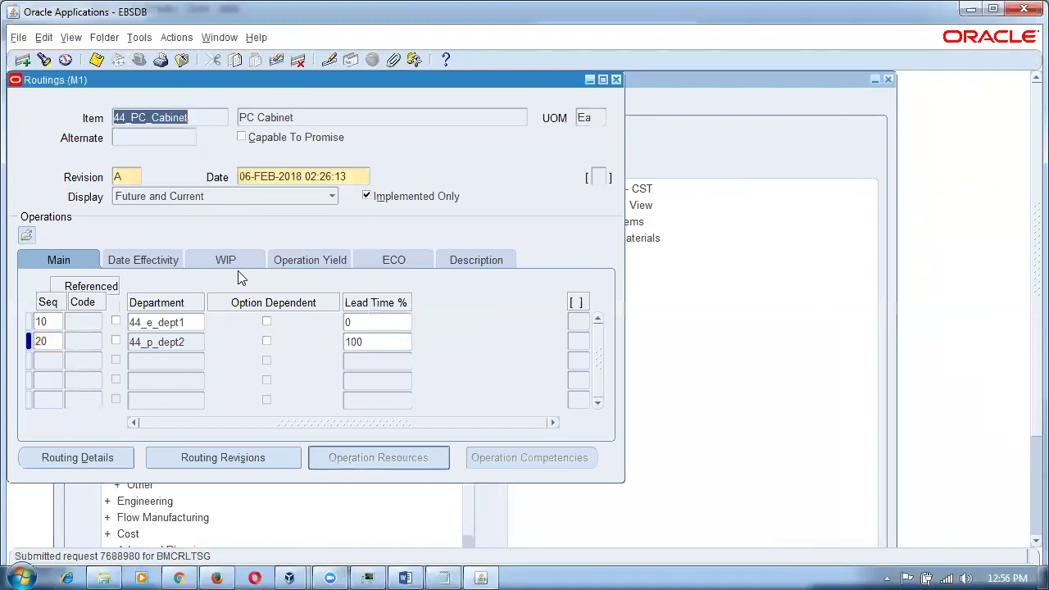
left_click(139, 37)
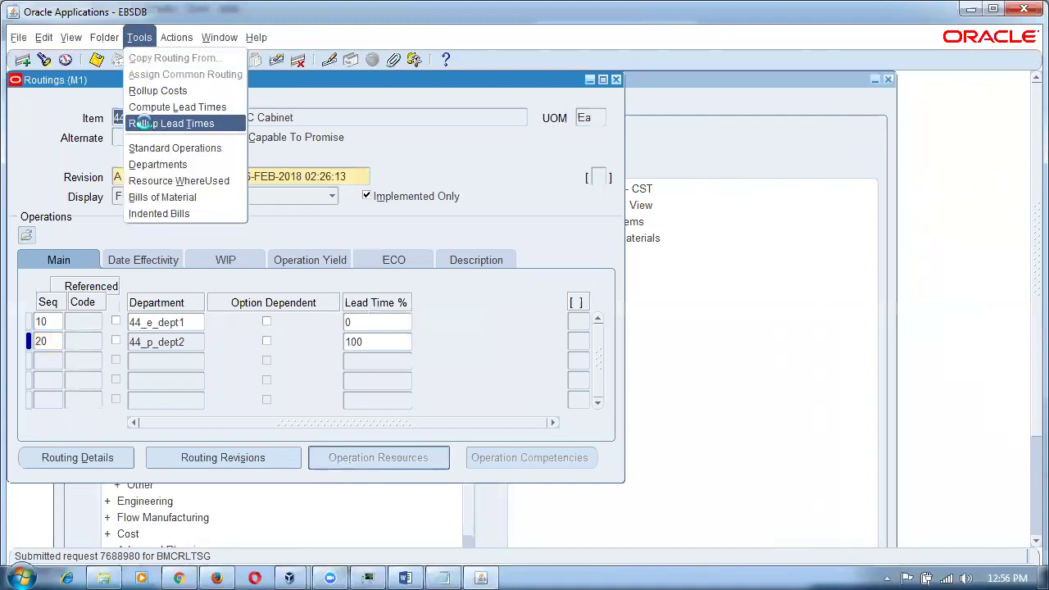
left_click(146, 123)
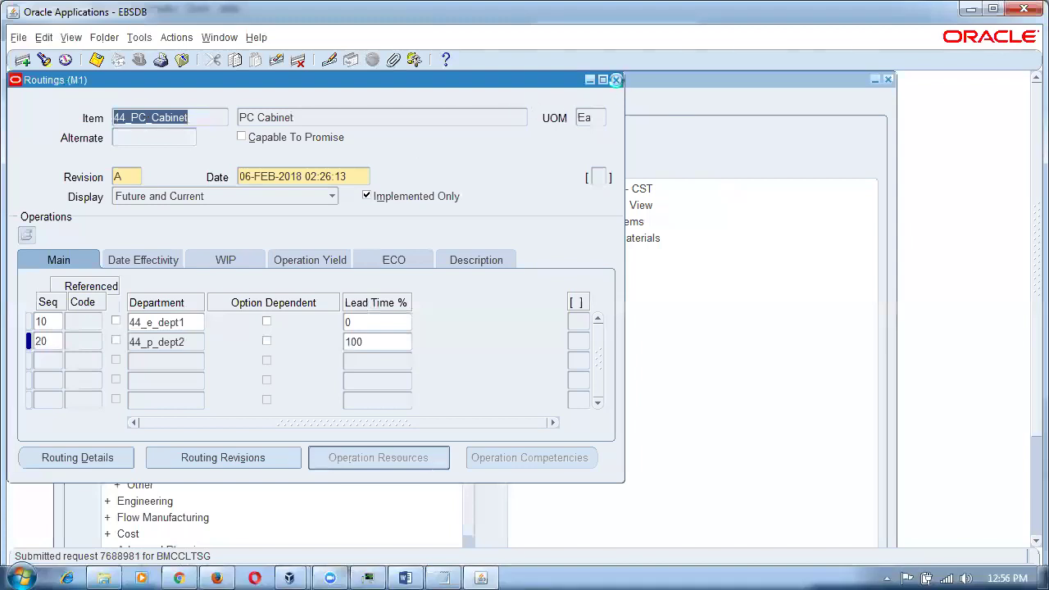
left_click(616, 81)
Return to Inventory's organization items and retrieve the 44_PC_Cabinet record using 44%.
left_click(86, 314)
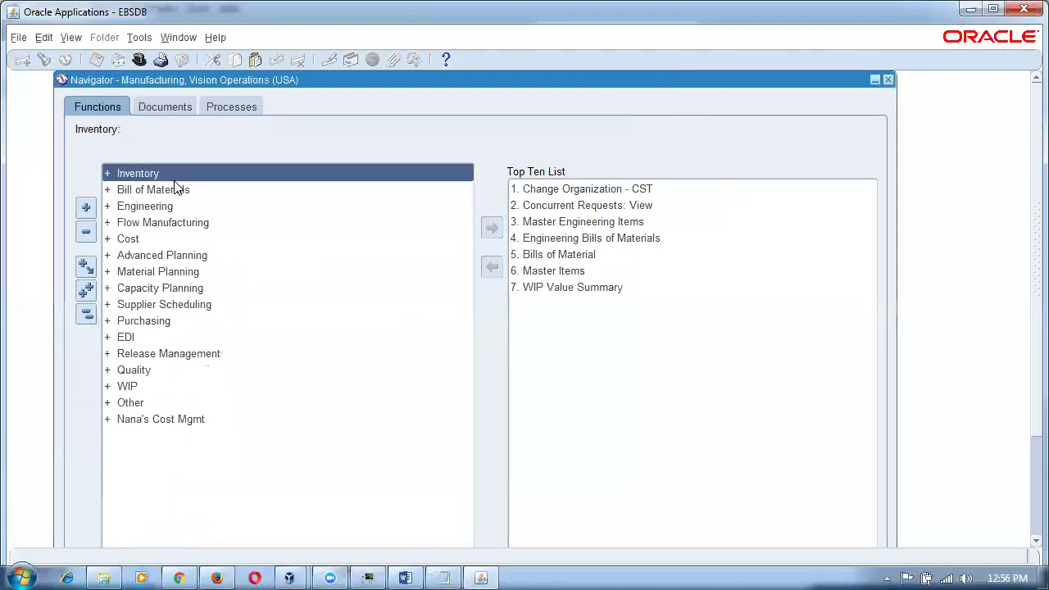
double_click(175, 182)
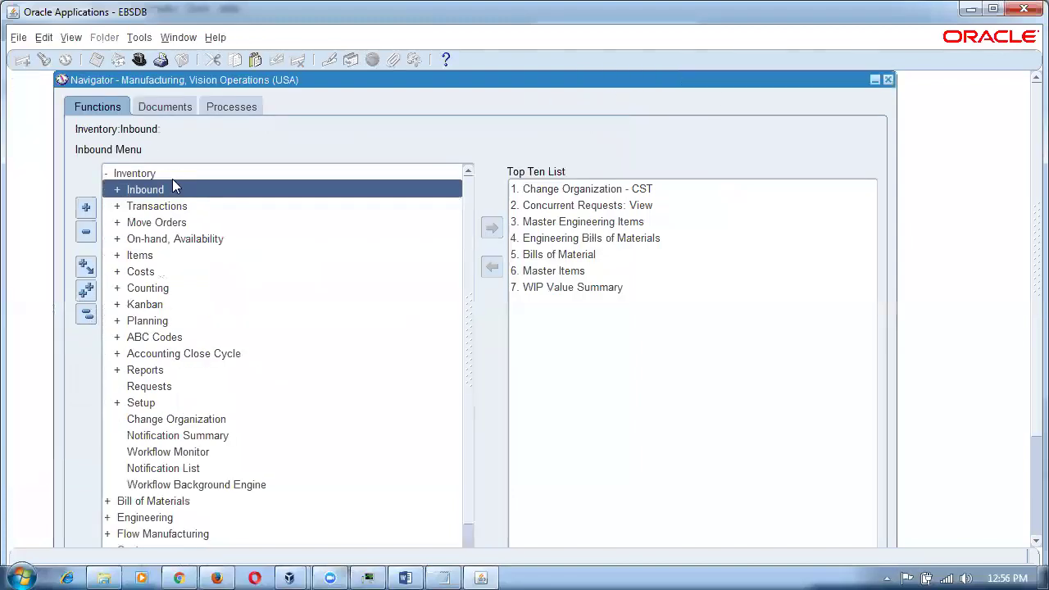
double_click(164, 261)
left_click(172, 272)
double_click(194, 288)
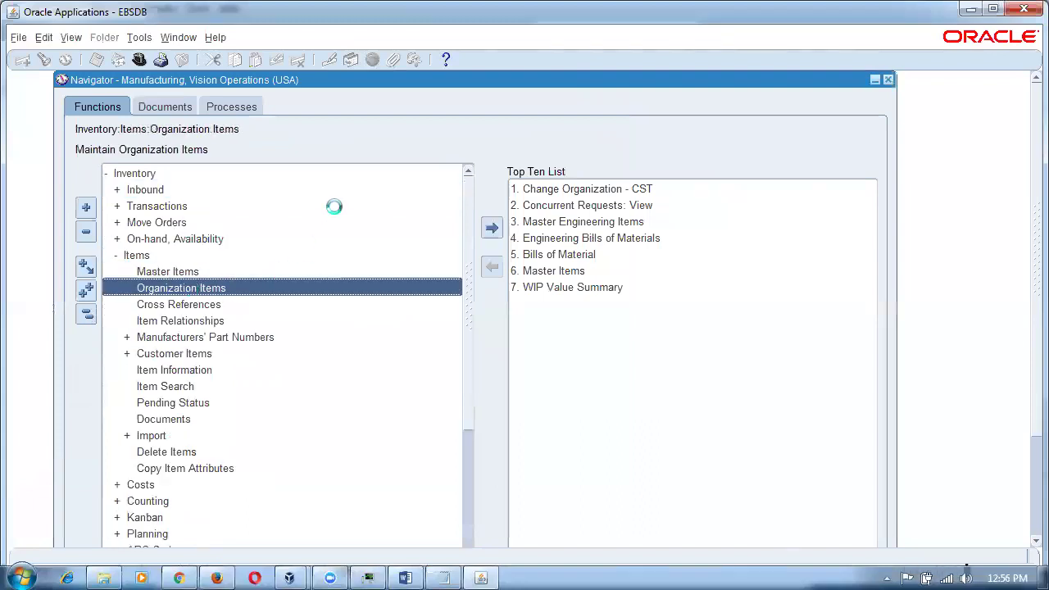
type("44%")
key("Tab")
left_click(750, 513)
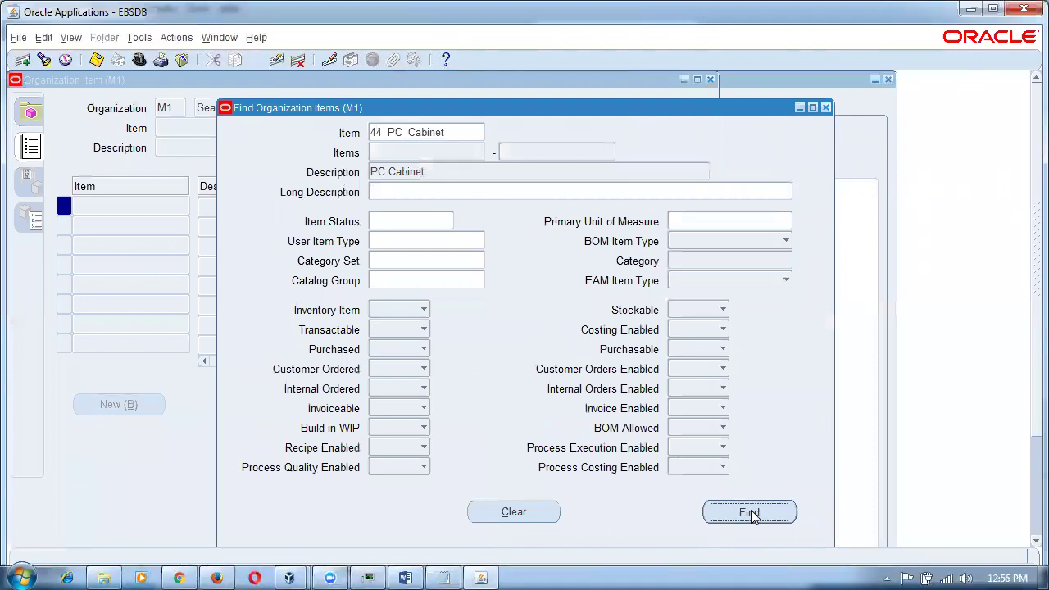
Review 44_PC_Cabinet's recalculated Preprocessing and Processing lead times and close the item record.
left_click(671, 187)
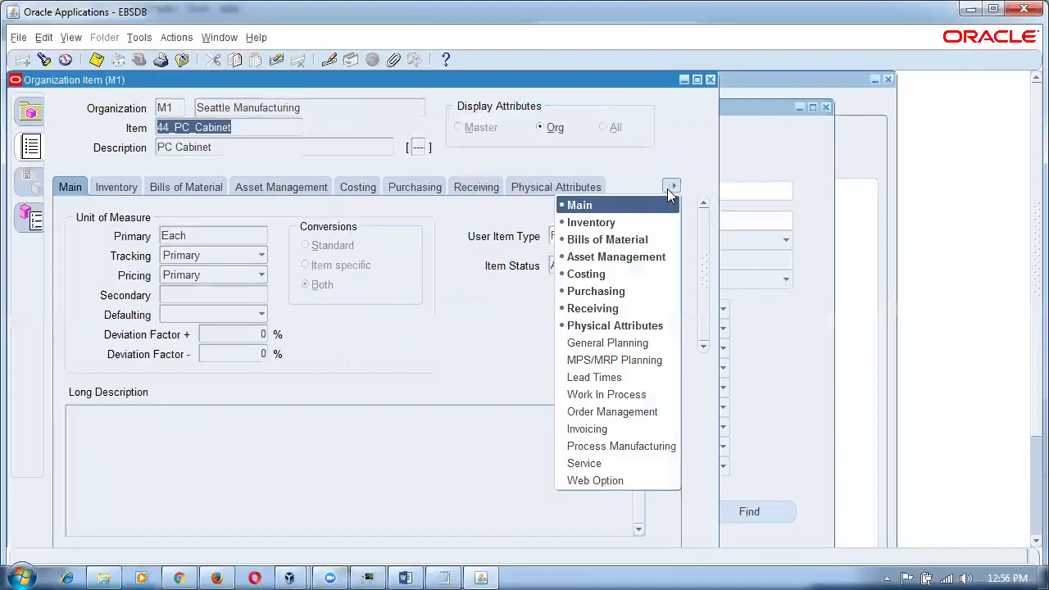
left_click(628, 377)
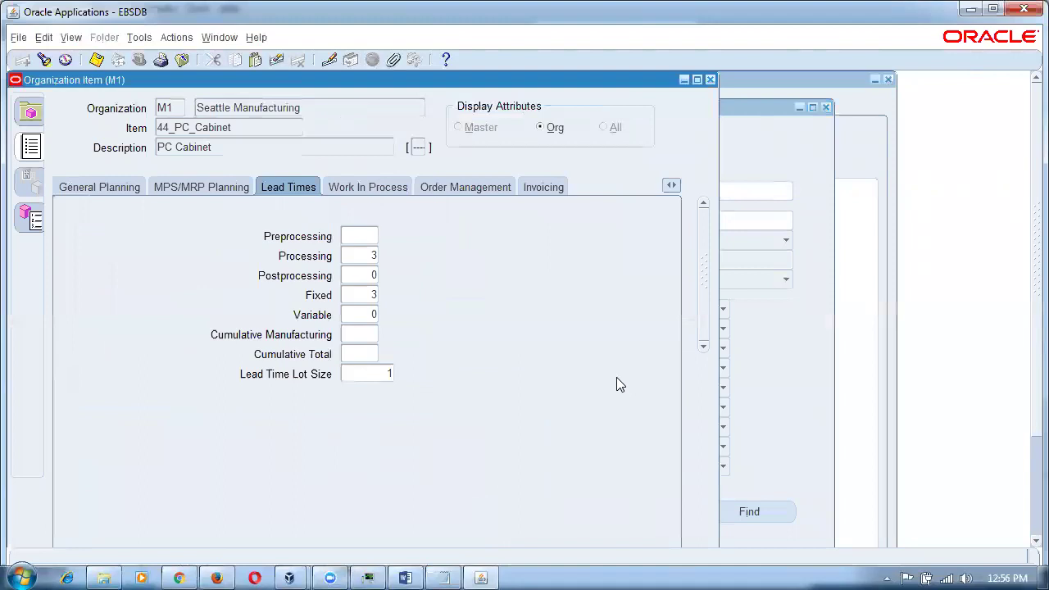
left_click(360, 256)
left_click(367, 237)
left_click(367, 257)
left_click(710, 81)
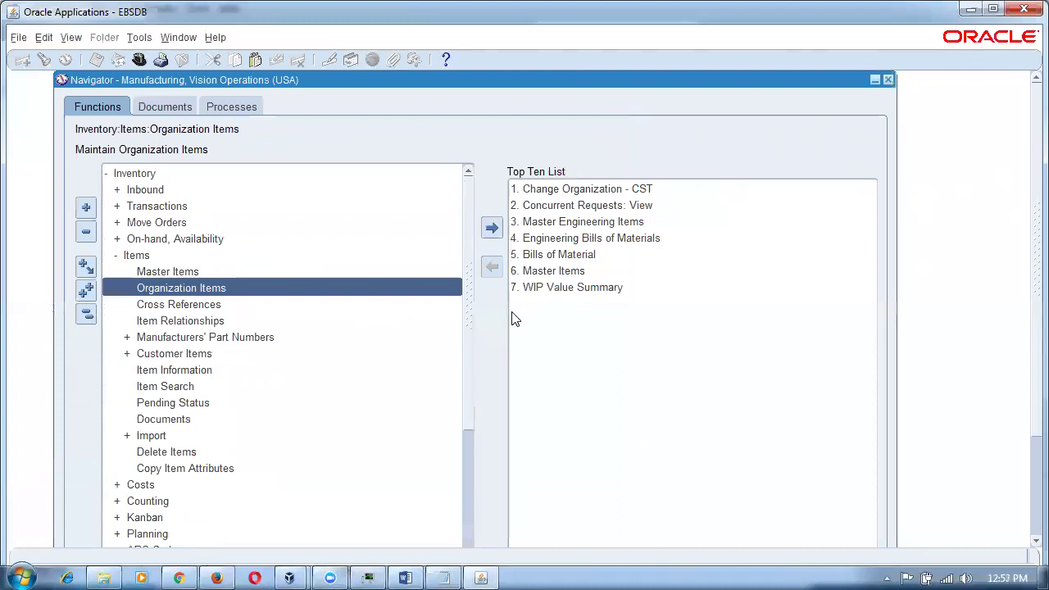
Switch to the cost rollup report in Firefox and examine the Total and Outside Processing report values.
key("alt+Tab")
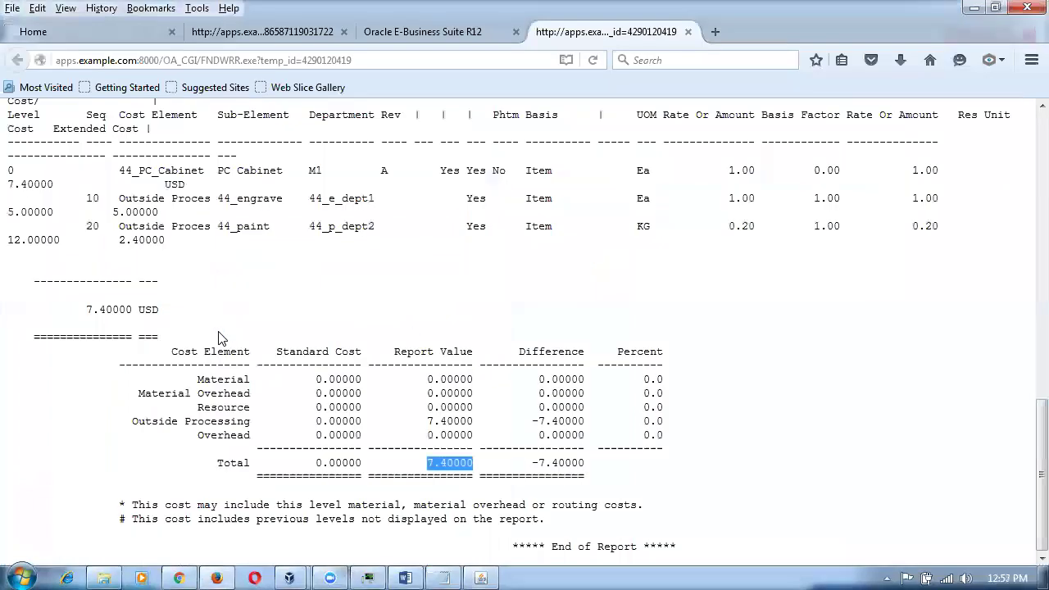
left_click(431, 461)
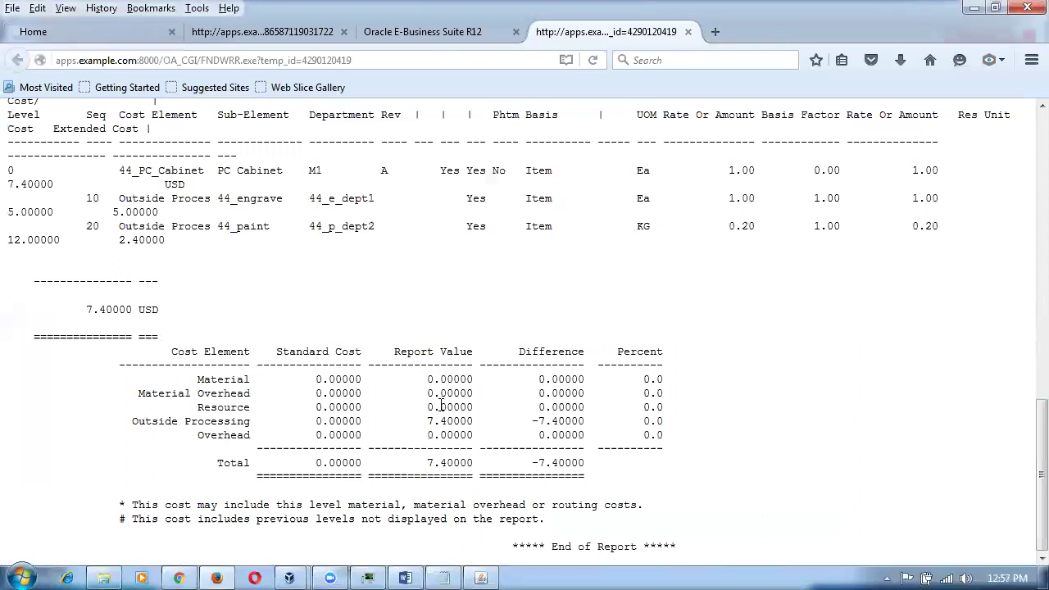
left_click_drag(428, 422, 450, 420)
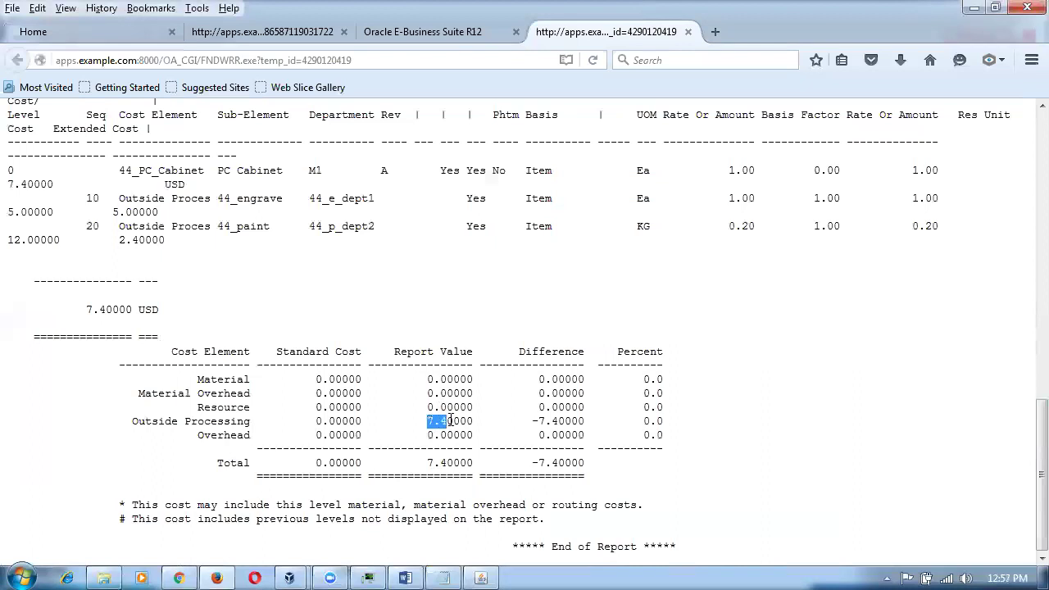
Close the cost rollup report in Firefox and switch back to the Oracle Applications navigator.
left_click(688, 31)
left_click(443, 571)
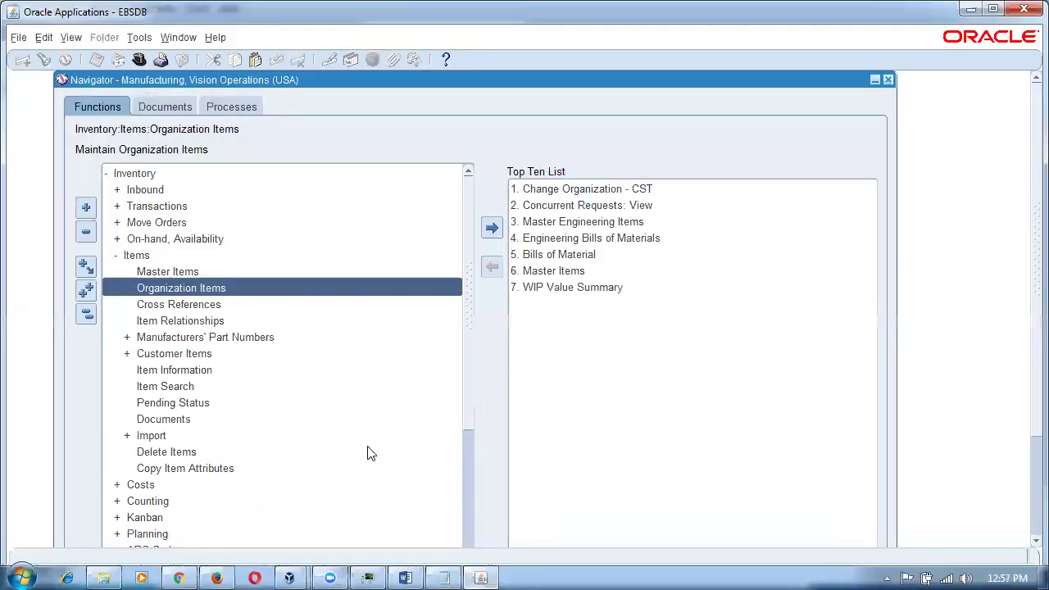
key("alt+Tab")
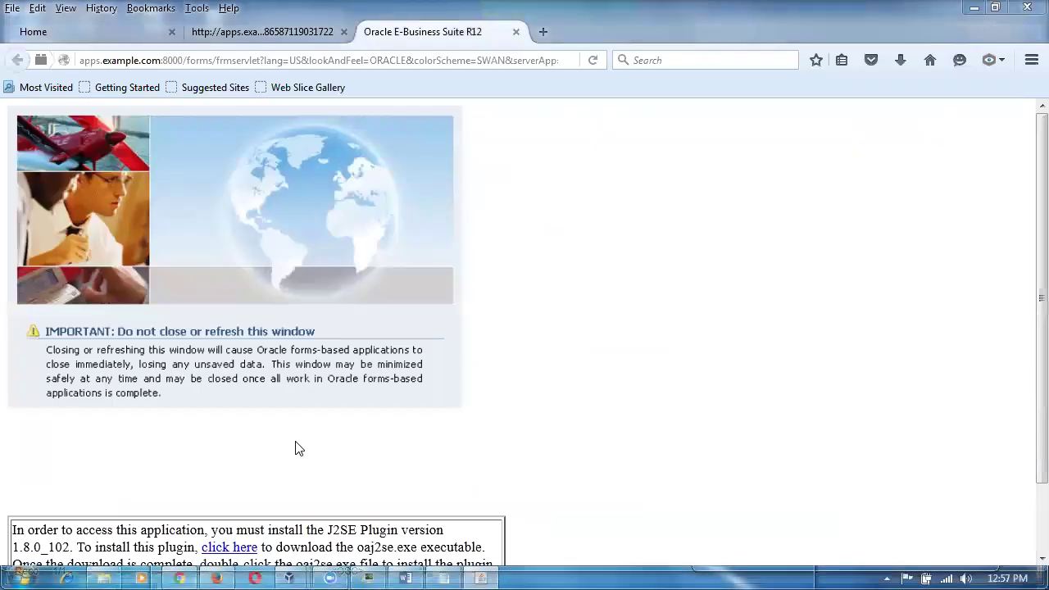
left_click(481, 577)
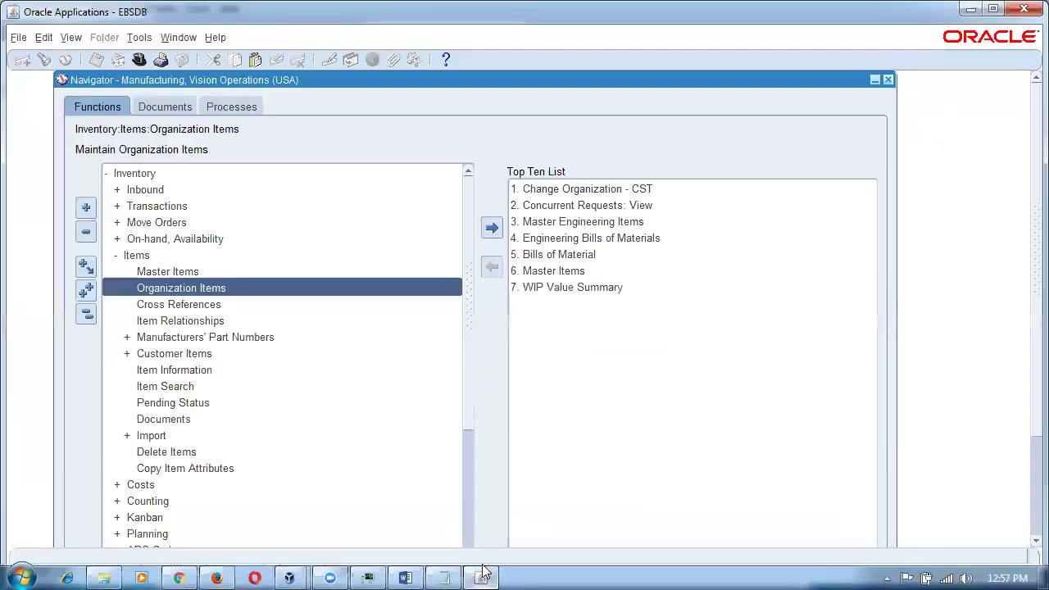
Review the Outside Processing settings in the WIP setup parameters for M1 and close the parameters window.
left_click(86, 314)
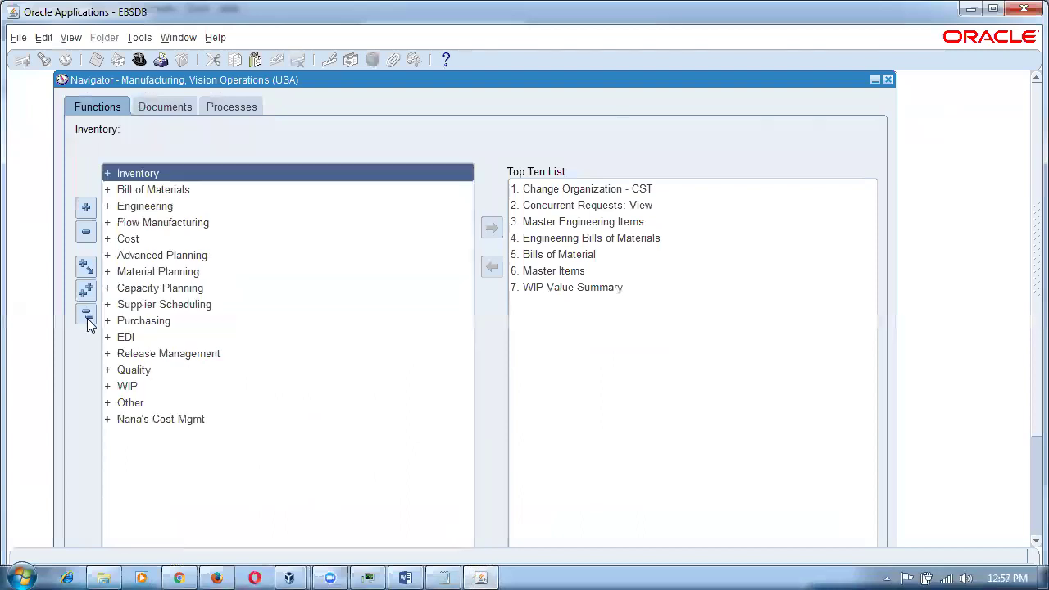
double_click(143, 388)
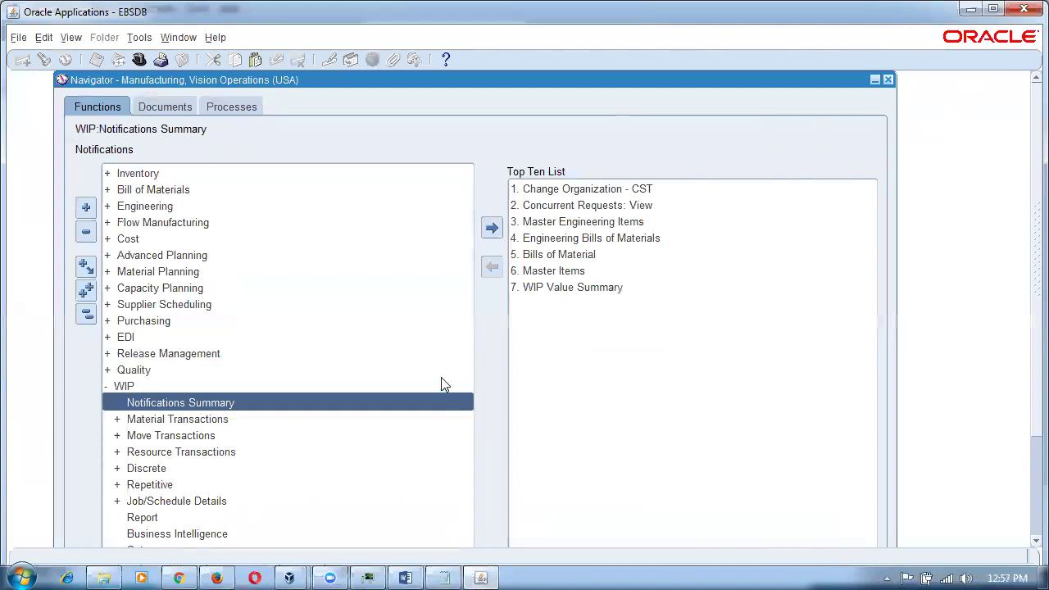
key("End")
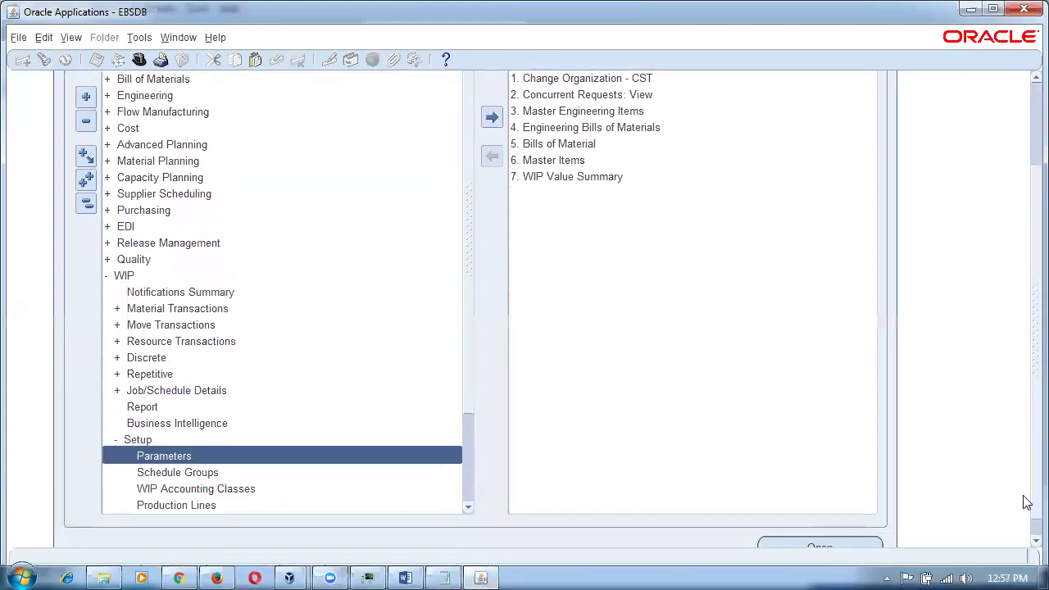
double_click(244, 456)
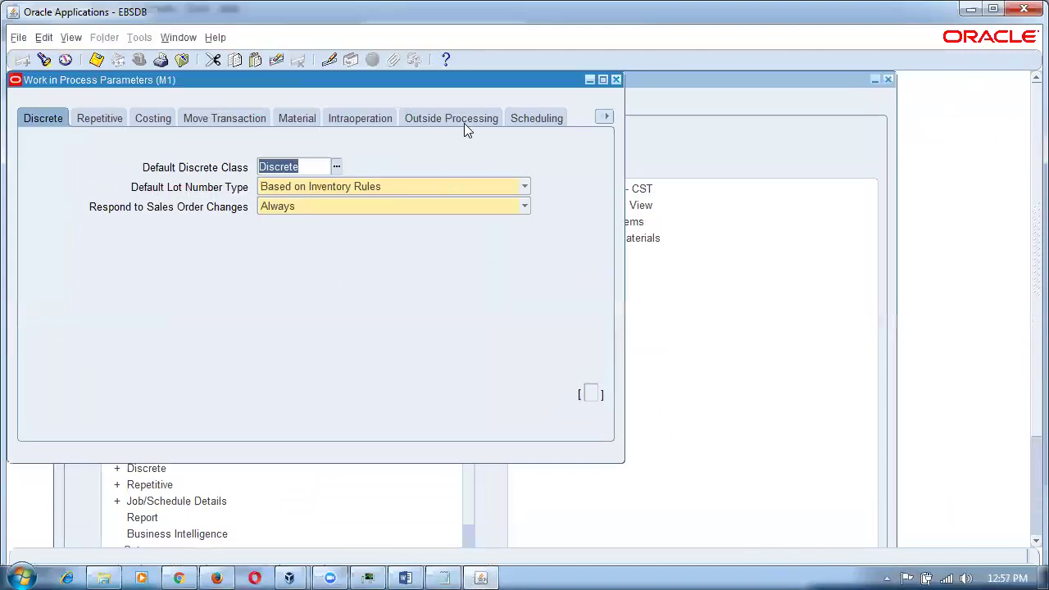
left_click(464, 122)
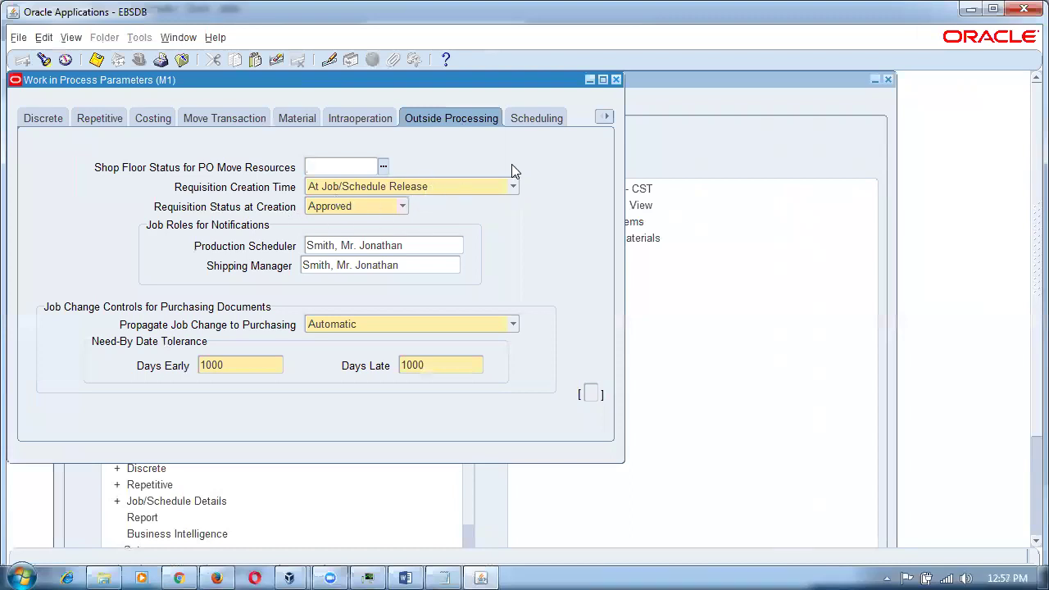
left_click(616, 80)
Start a new WIP discrete job named 44_job1 for assembly 44_PC_Cabinet, acknowledging the missing bill note.
left_click(86, 315)
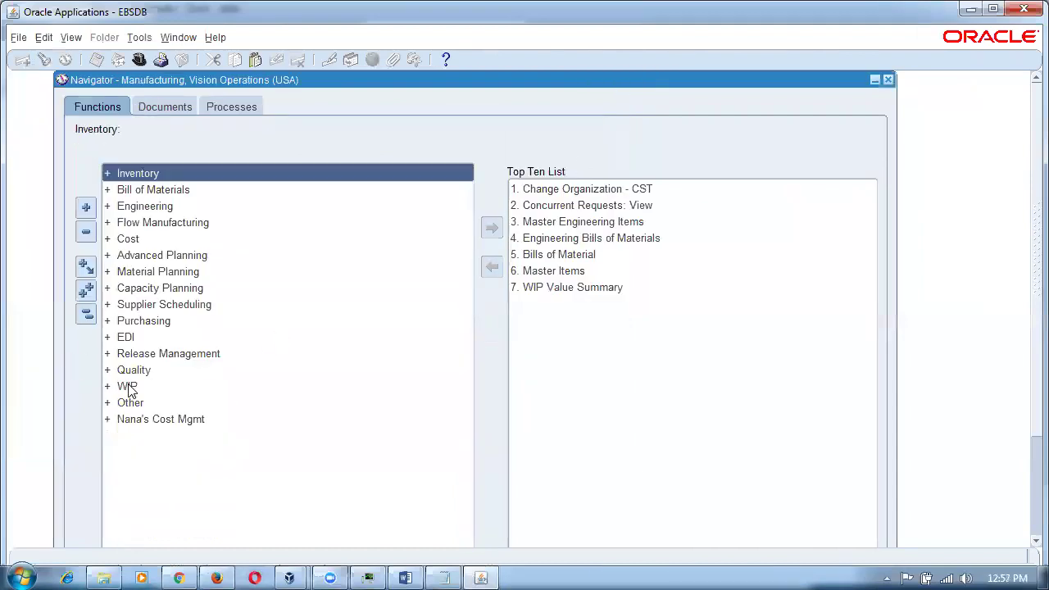
double_click(127, 388)
double_click(205, 471)
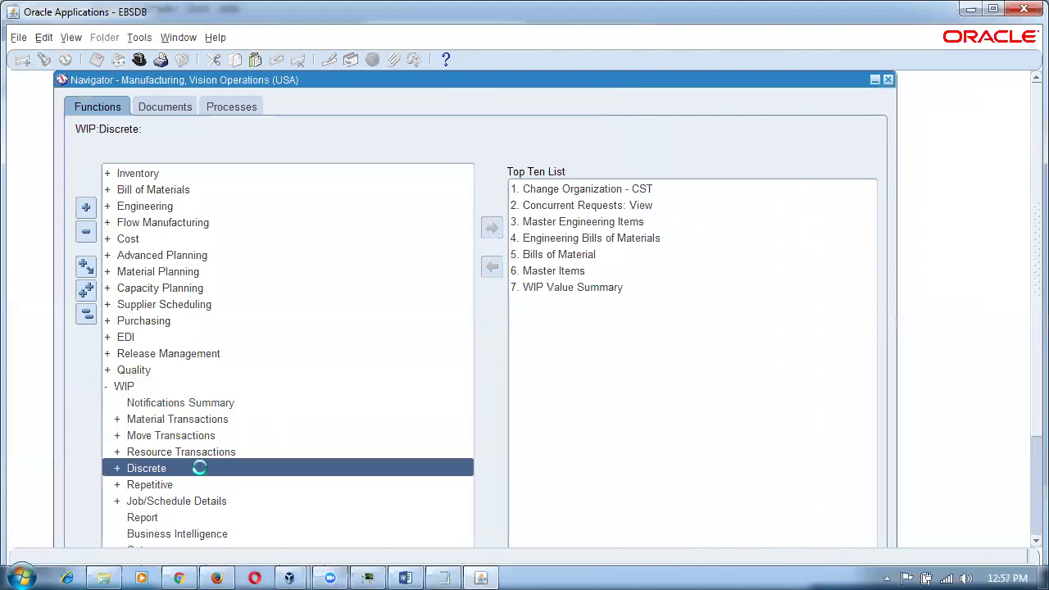
double_click(219, 485)
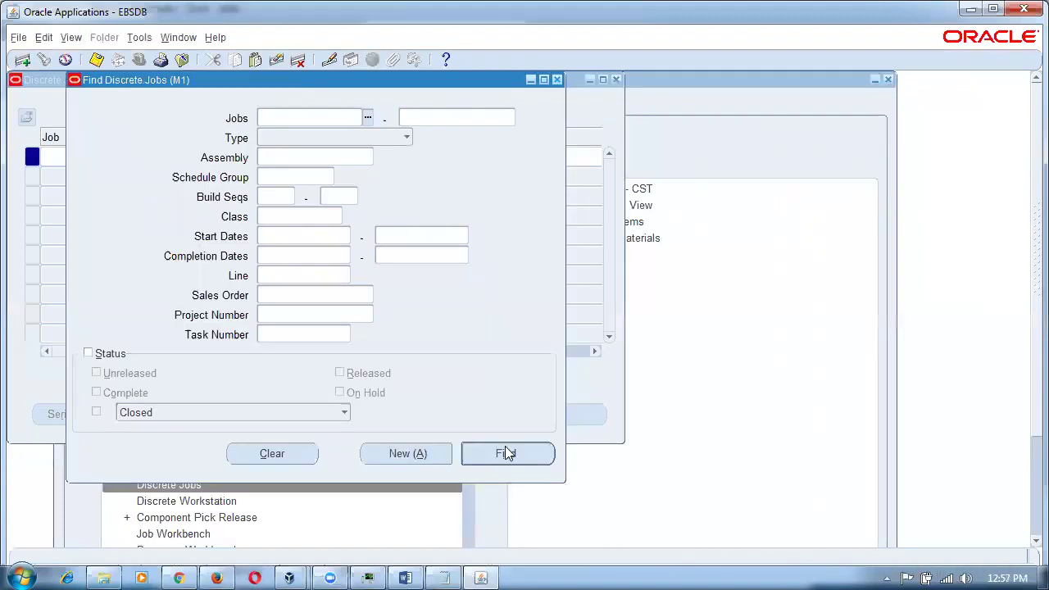
left_click(449, 456)
type("44")
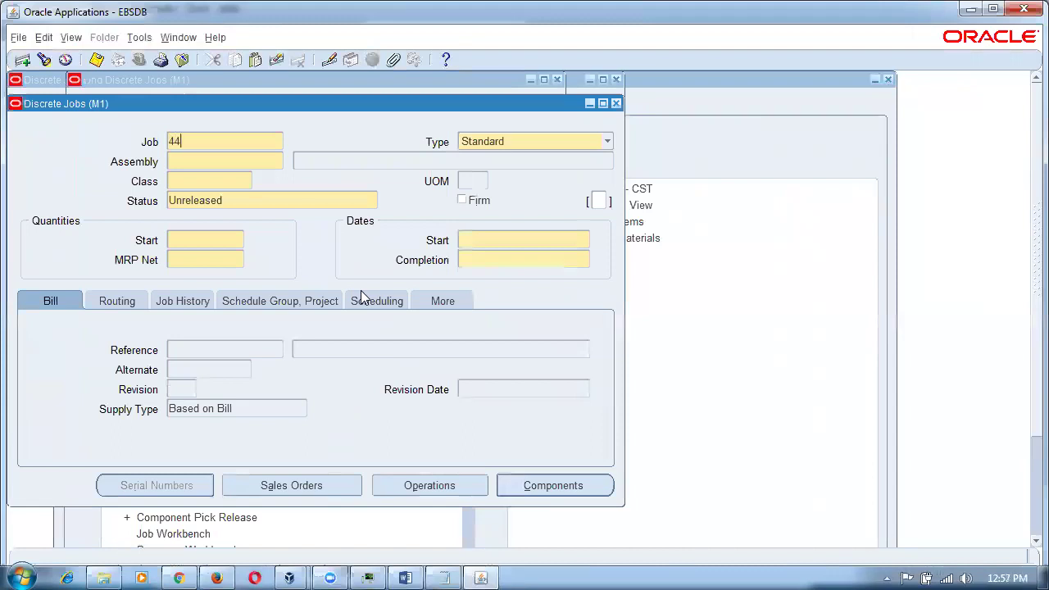
type("_job1")
key("Tab")
left_click(211, 157)
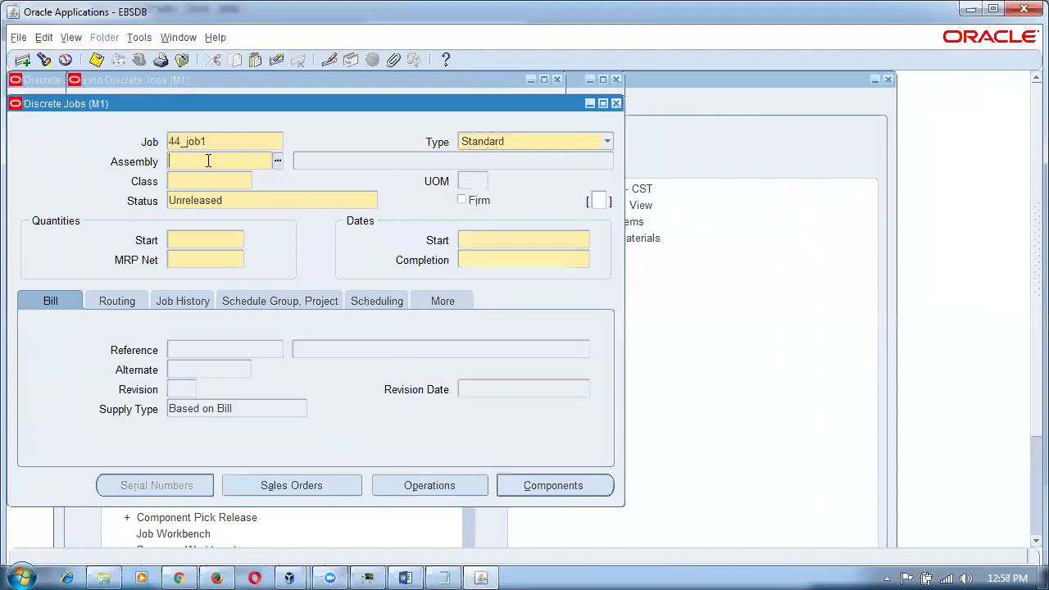
type("44%")
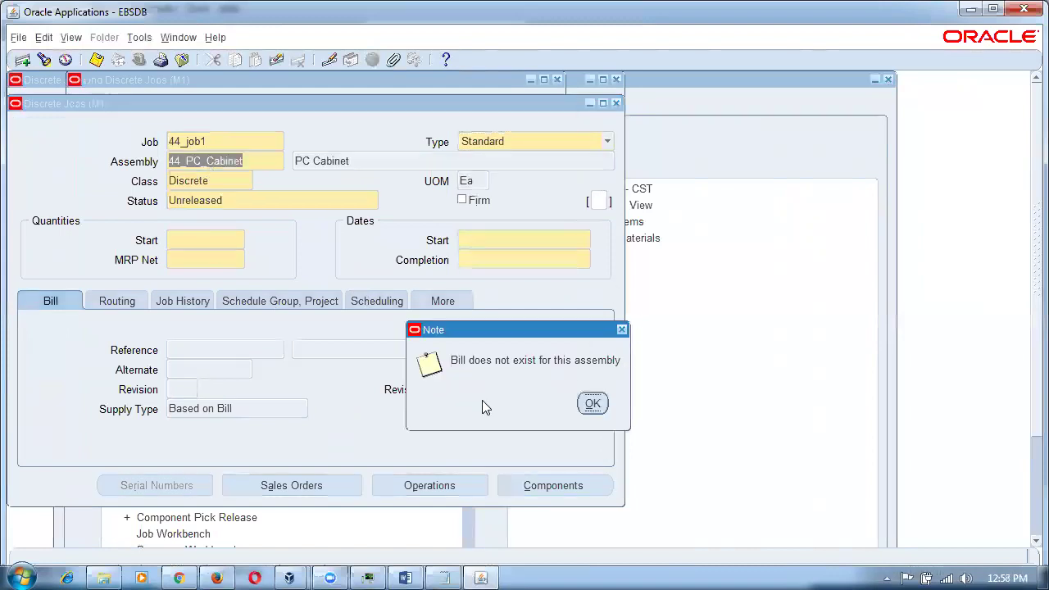
left_click(591, 403)
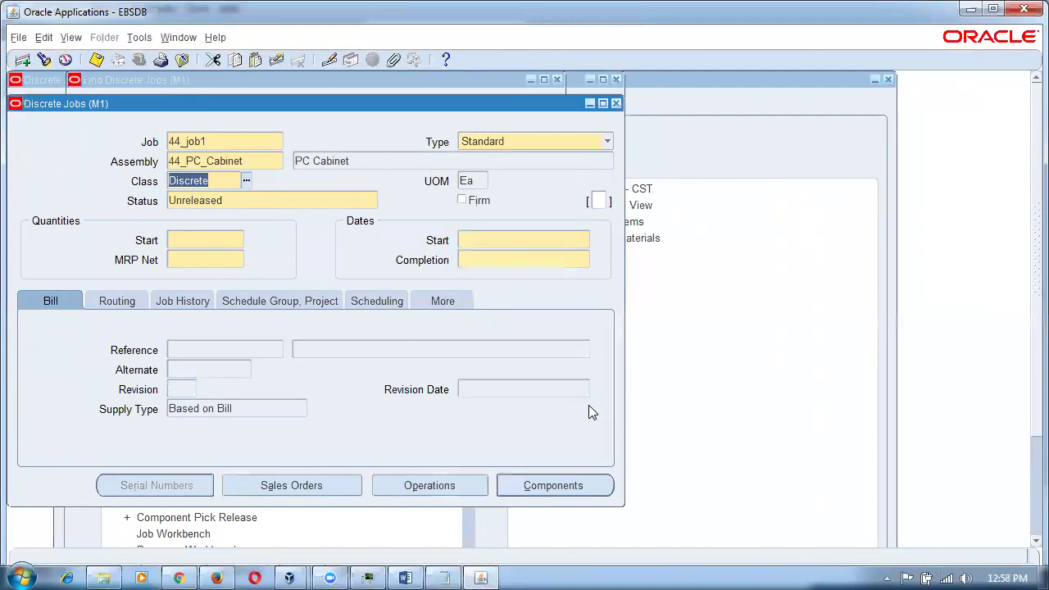
Set the job's status to Released, its start quantity to 10 and its start date to 06-FEB-2018 00:00:00.
key("Tab")
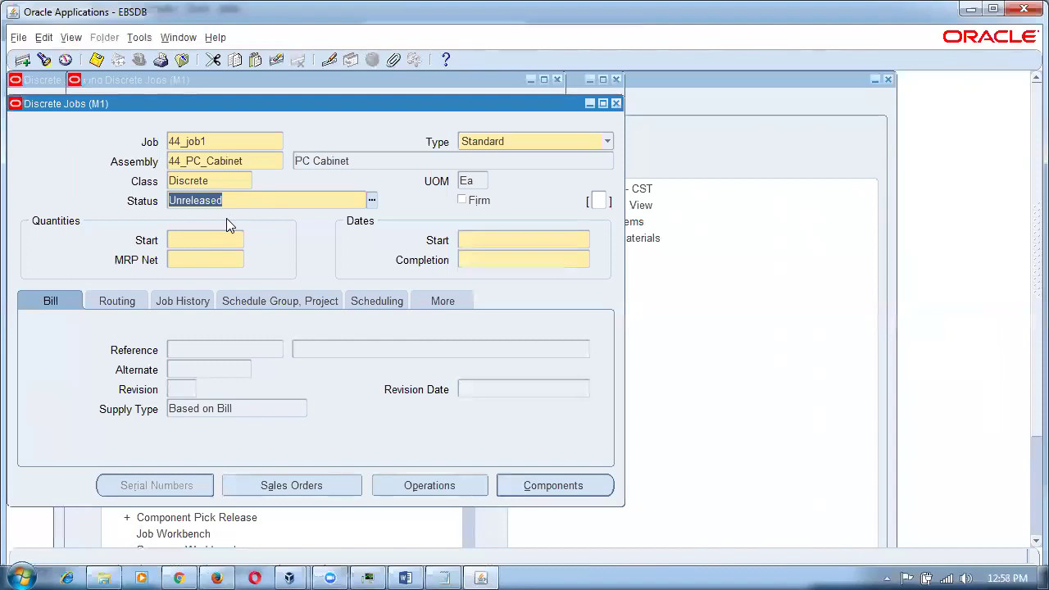
type("rel")
key("Tab")
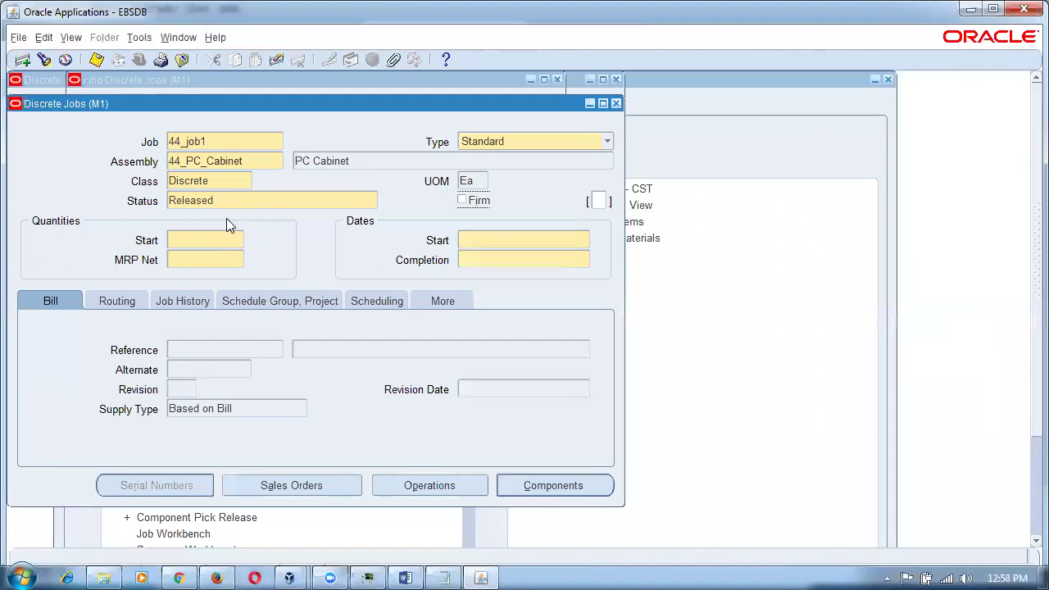
left_click(208, 240)
type("10")
key("Tab")
left_click(473, 241)
key("Tab")
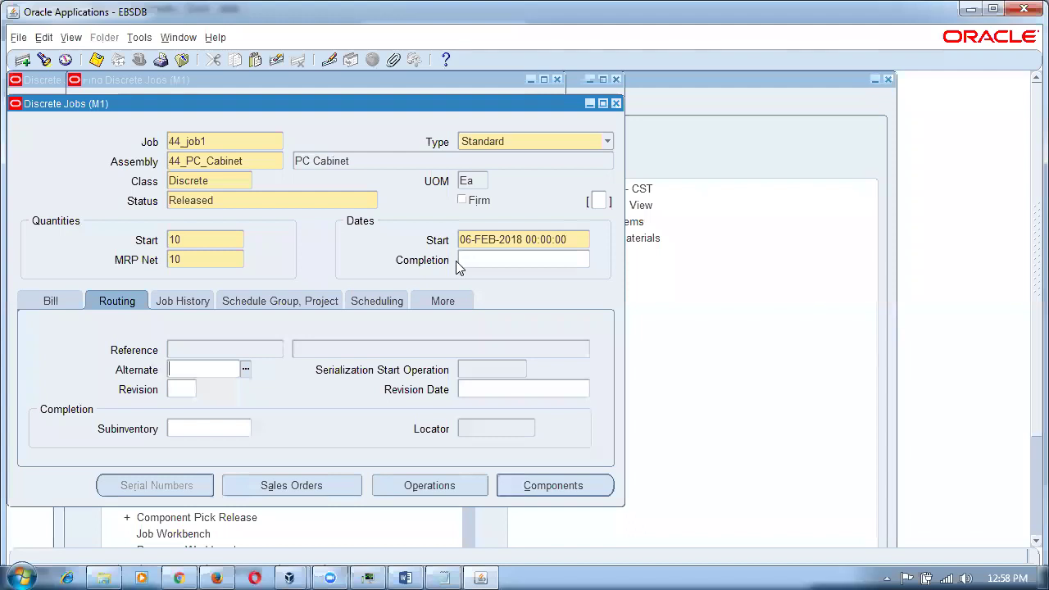
left_click(185, 243)
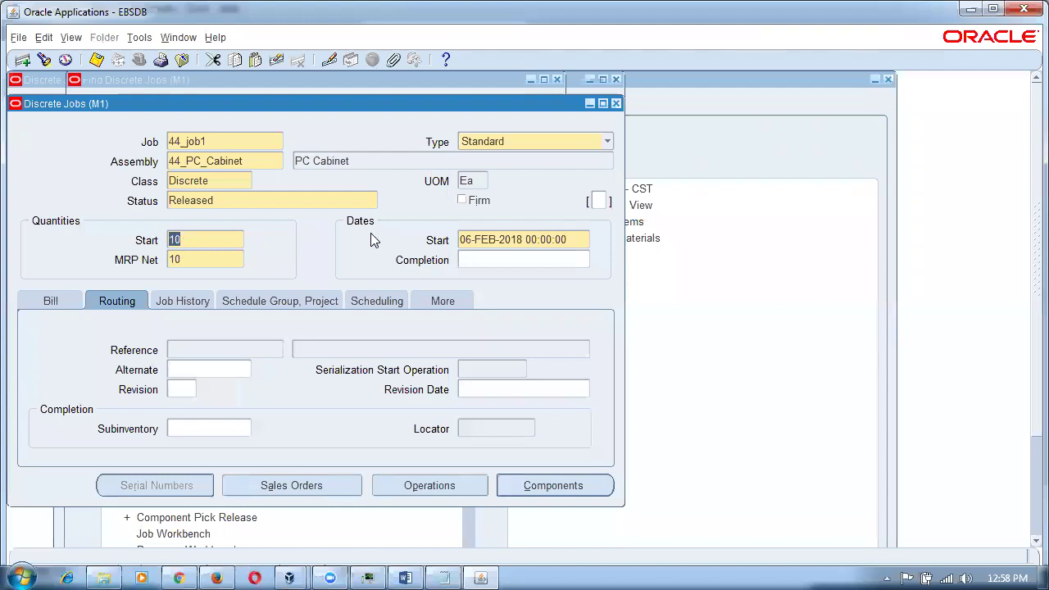
left_click(205, 259)
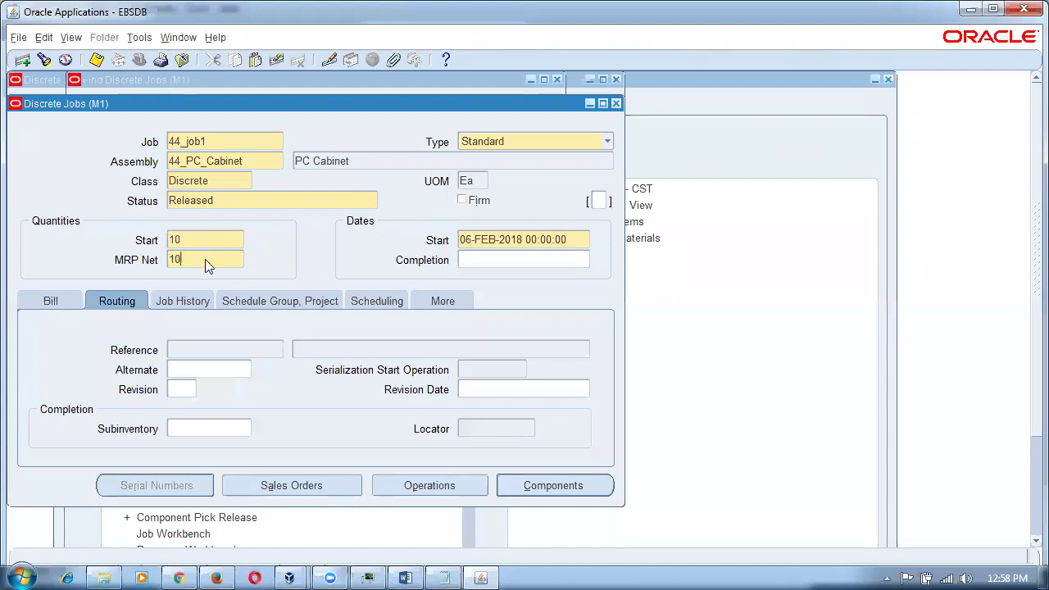
Set the job's completion subinventory to Stores and save the job.
left_click(205, 433)
type("stores")
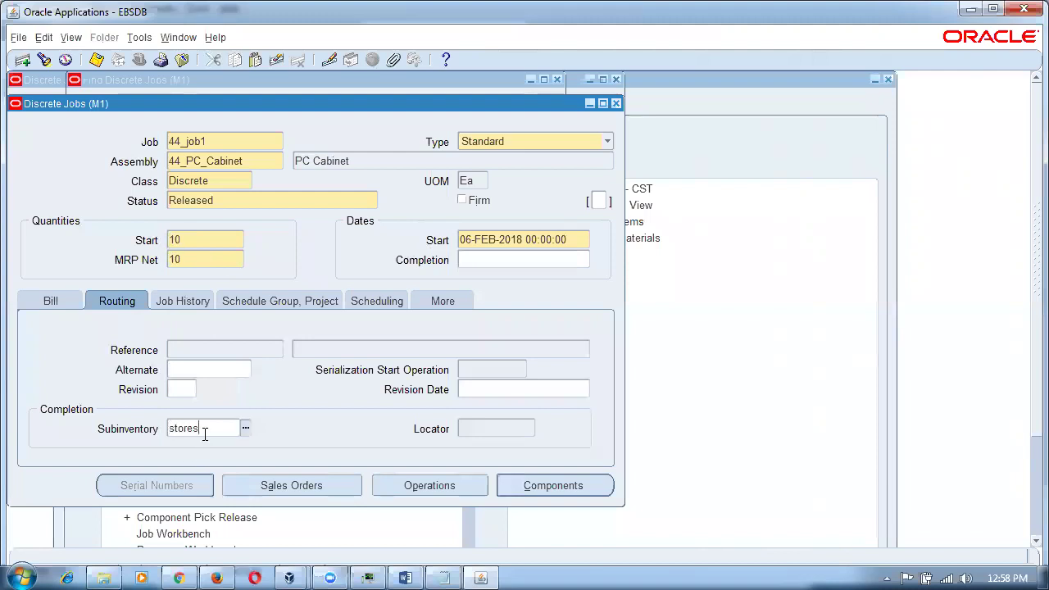
key("Tab")
left_click(249, 203)
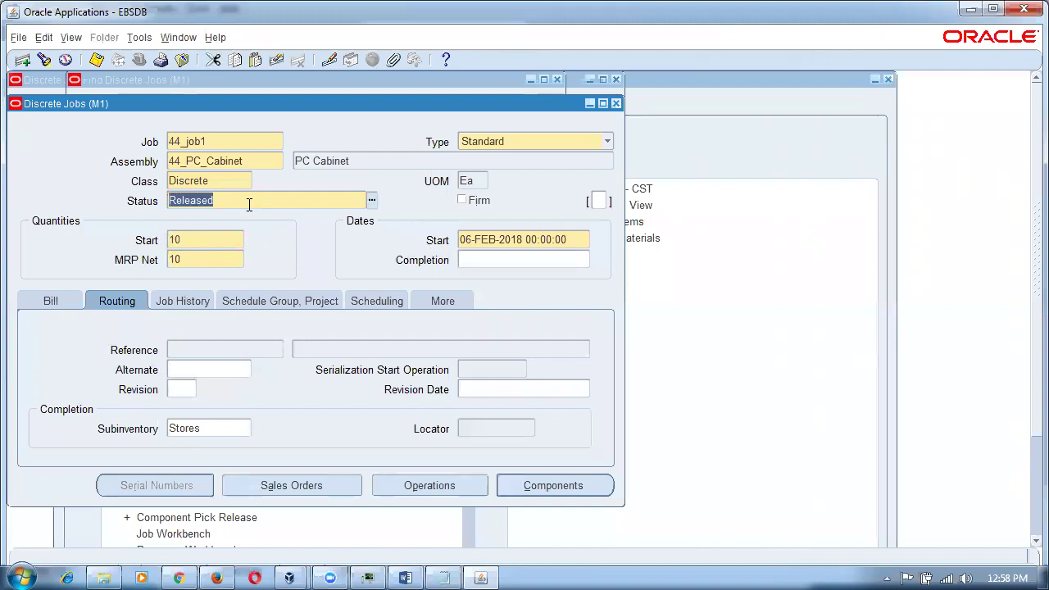
key("ctrl+s")
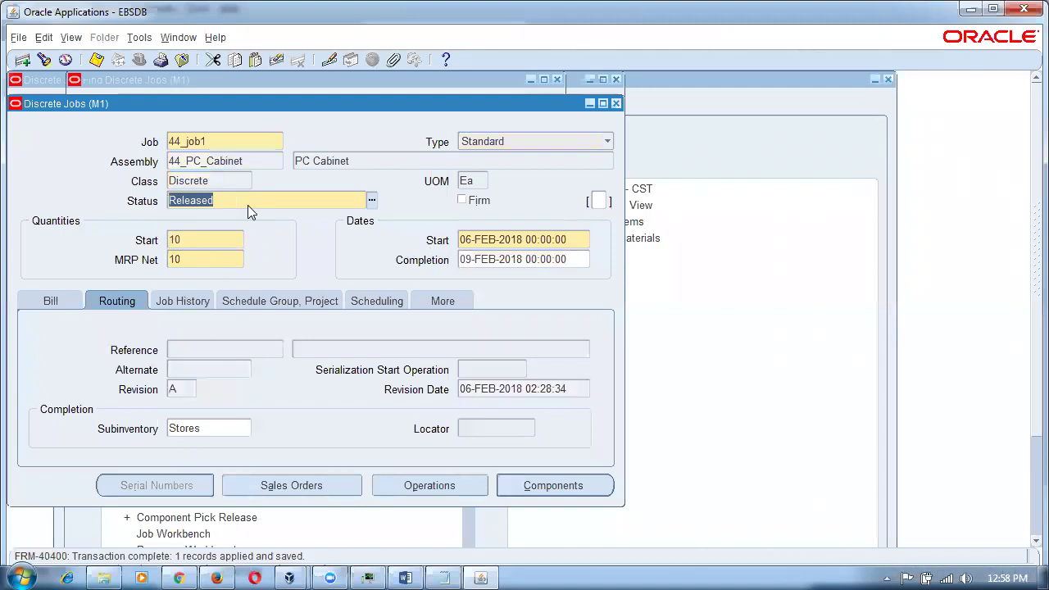
Check the concurrent requests for a request raised by the job, refreshing the list repeatedly, and close the requests window.
key("alt+v")
key("q")
left_click(101, 112)
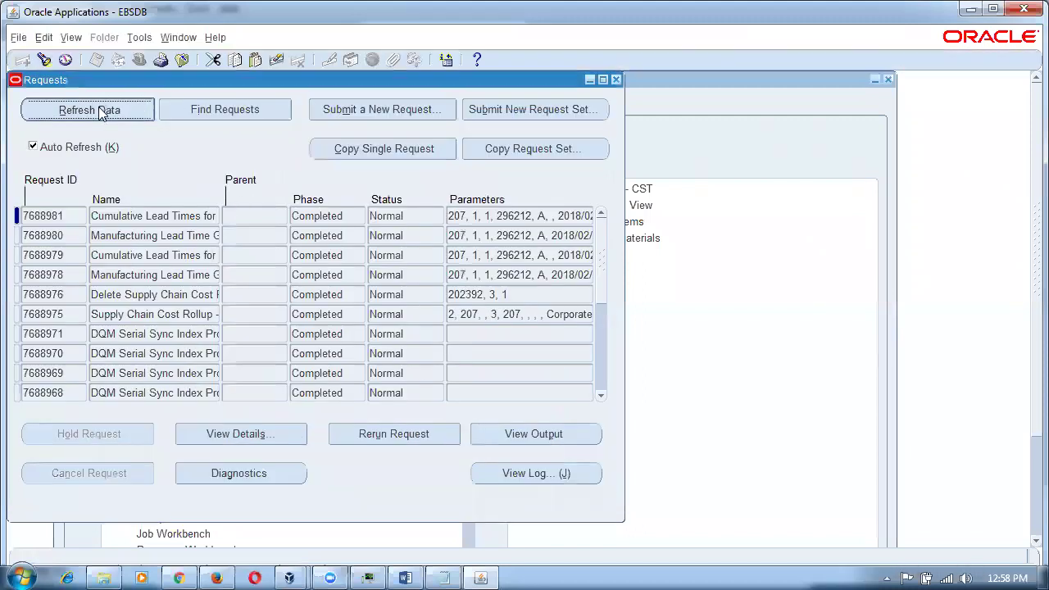
left_click(100, 112)
left_click(90, 115)
left_click(87, 117)
left_click(82, 120)
left_click(82, 119)
left_click(82, 120)
left_click(82, 116)
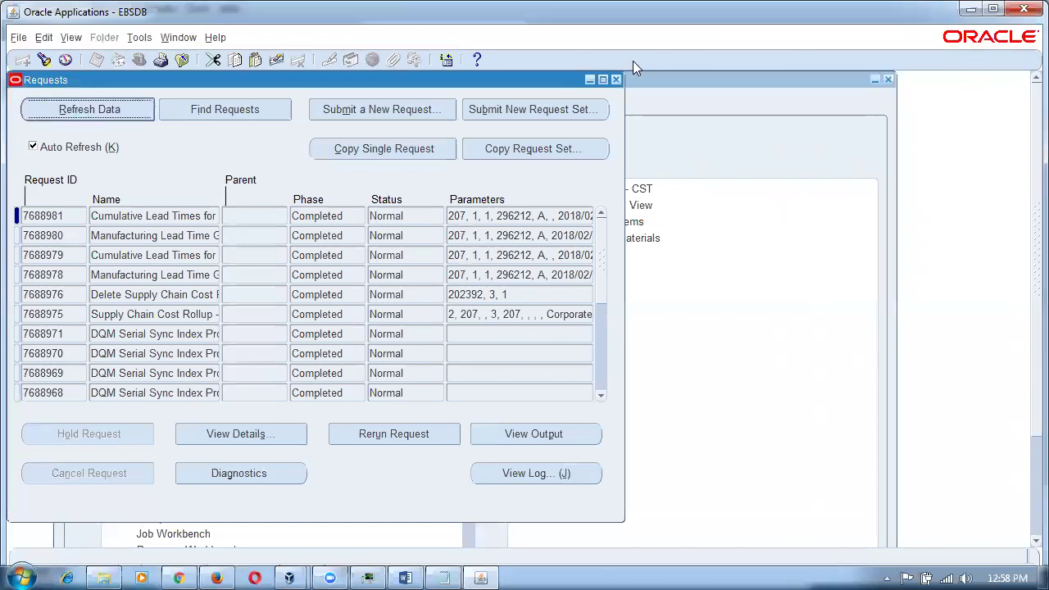
left_click(616, 79)
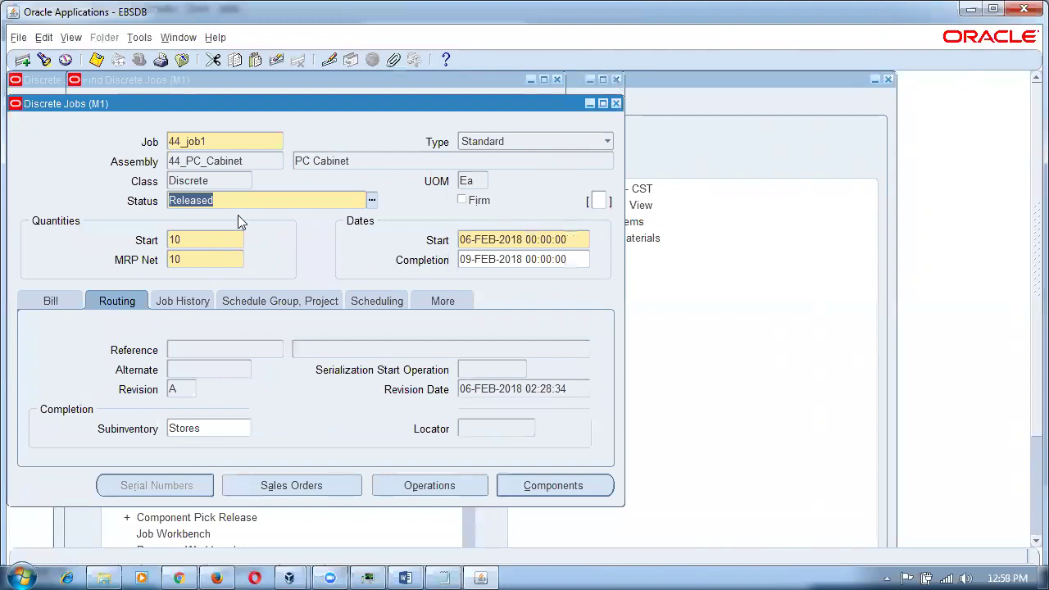
Switch to the Word test case and check the charge types specified for the xx_Engrave and xx_Paint resources.
left_click(405, 578)
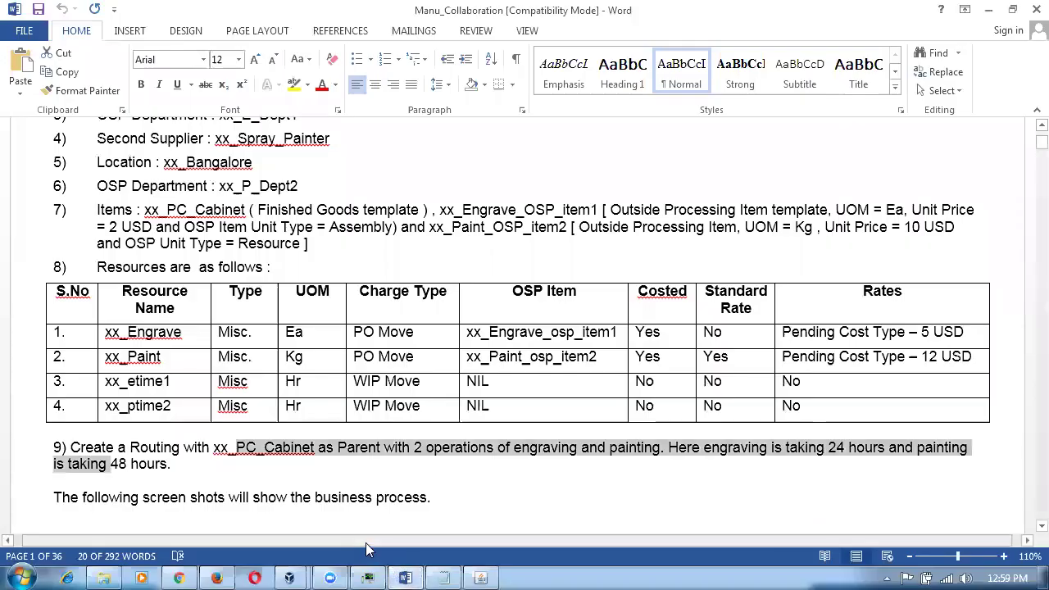
left_click(450, 365)
left_click_drag(447, 360, 353, 362)
left_click(325, 338)
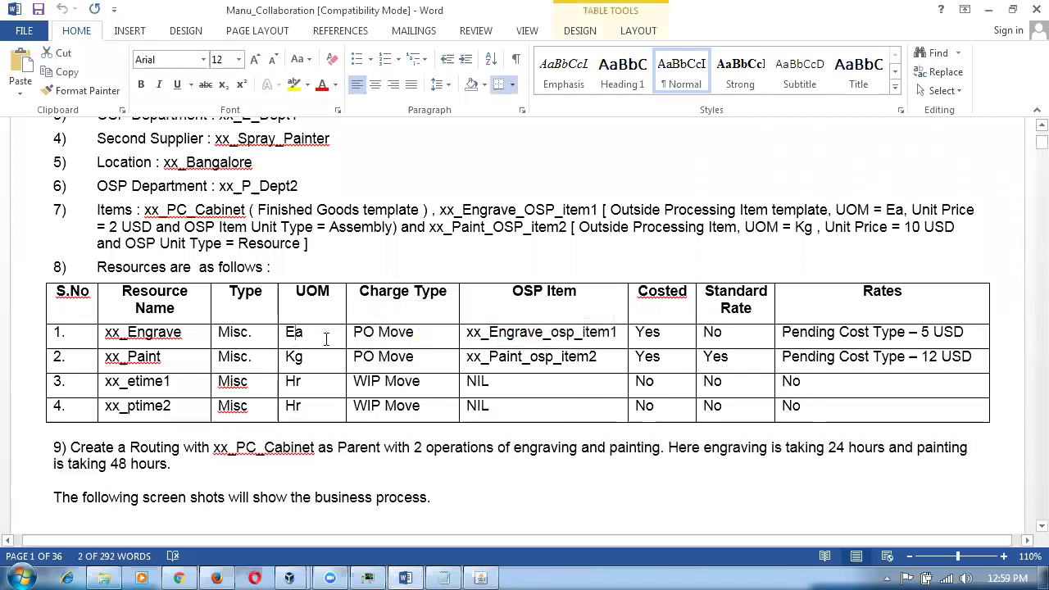
left_click_drag(415, 338, 353, 336)
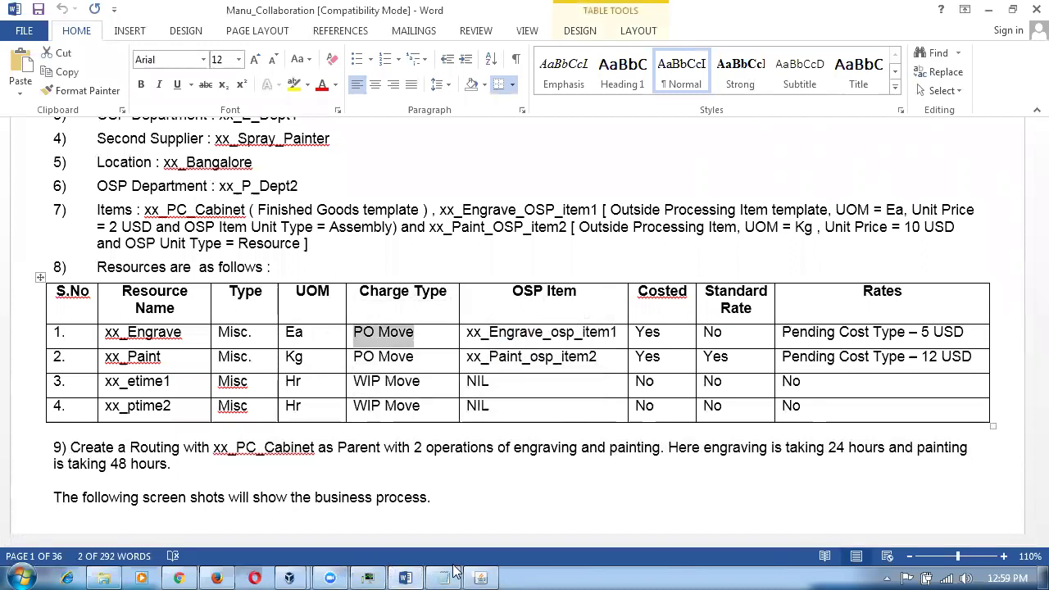
Switch back to Oracle Applications and close the discrete jobs windows.
left_click(482, 576)
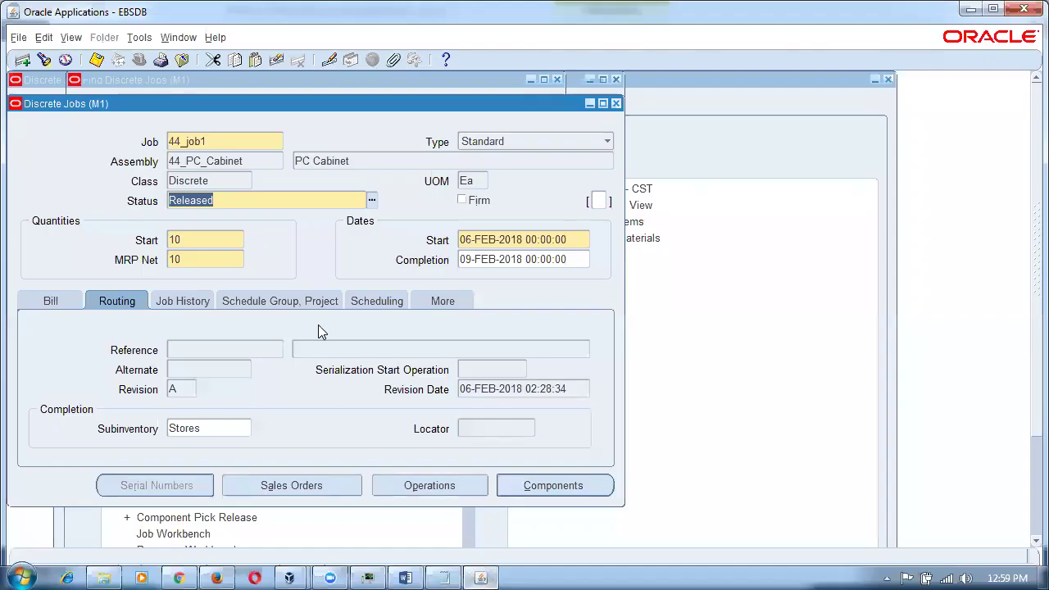
left_click(618, 103)
left_click(611, 83)
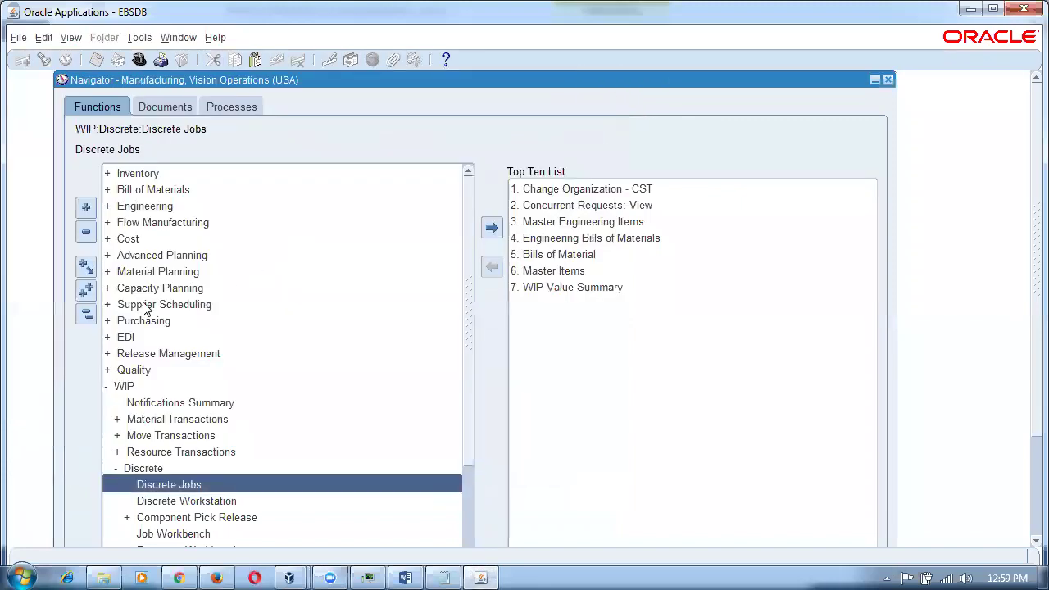
Open the Bill of Materials resources definition and query the resources matching 44%.
left_click(86, 315)
double_click(197, 189)
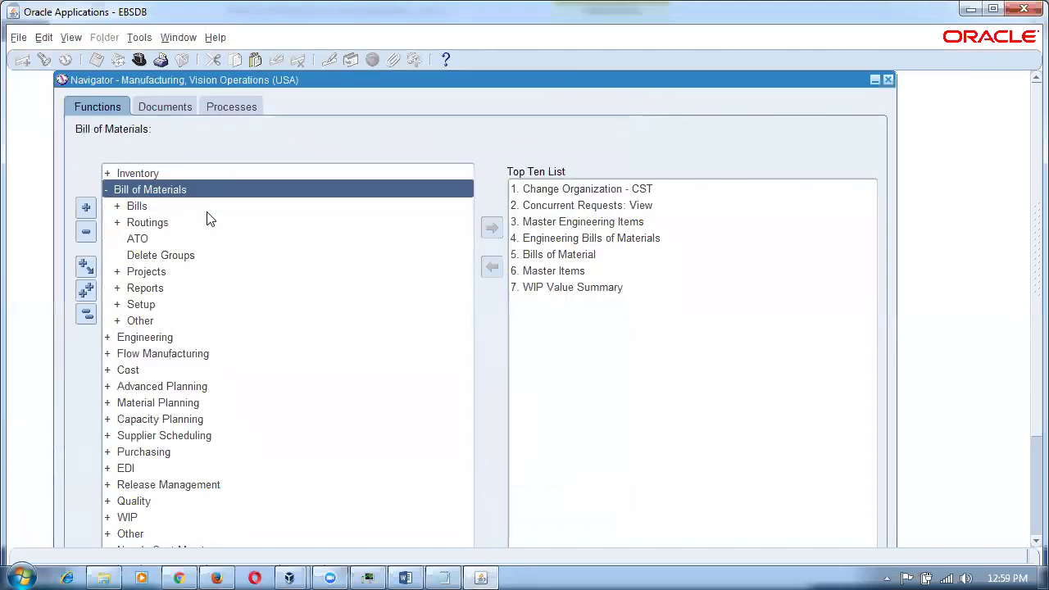
left_click(201, 223)
double_click(200, 223)
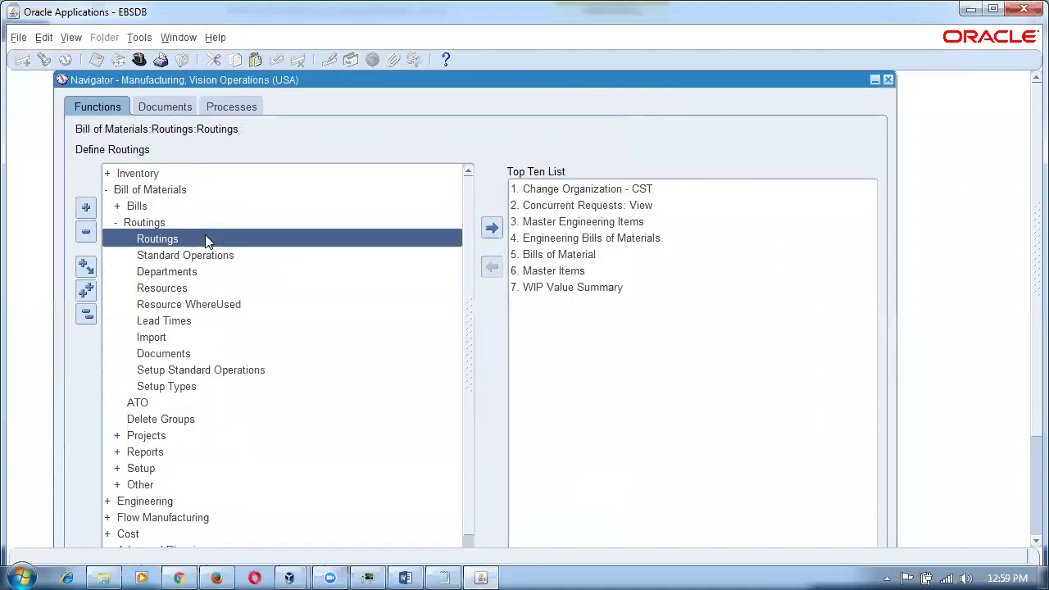
double_click(206, 288)
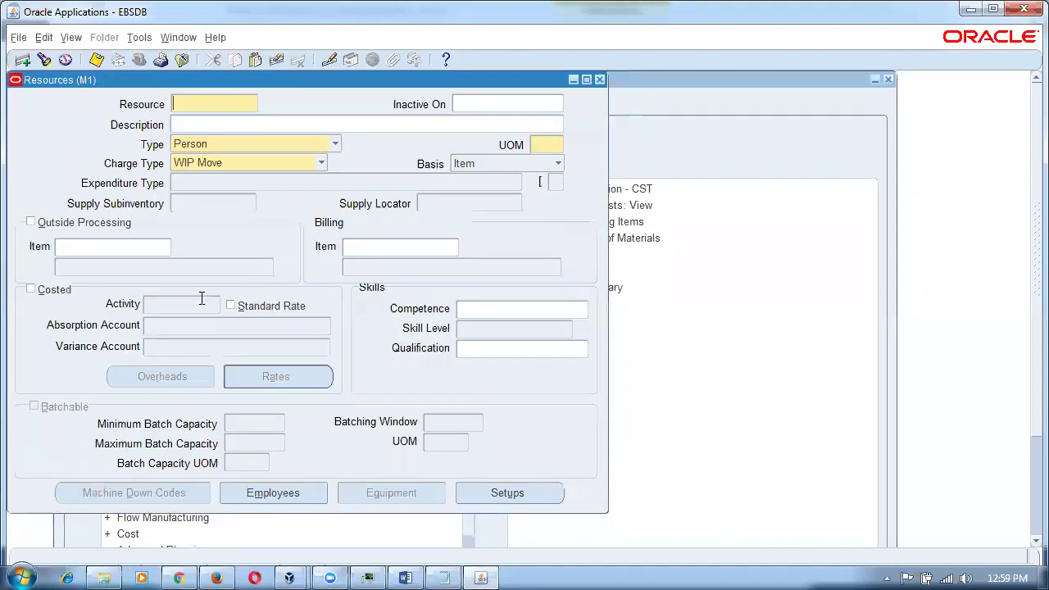
key("F11")
type("44%")
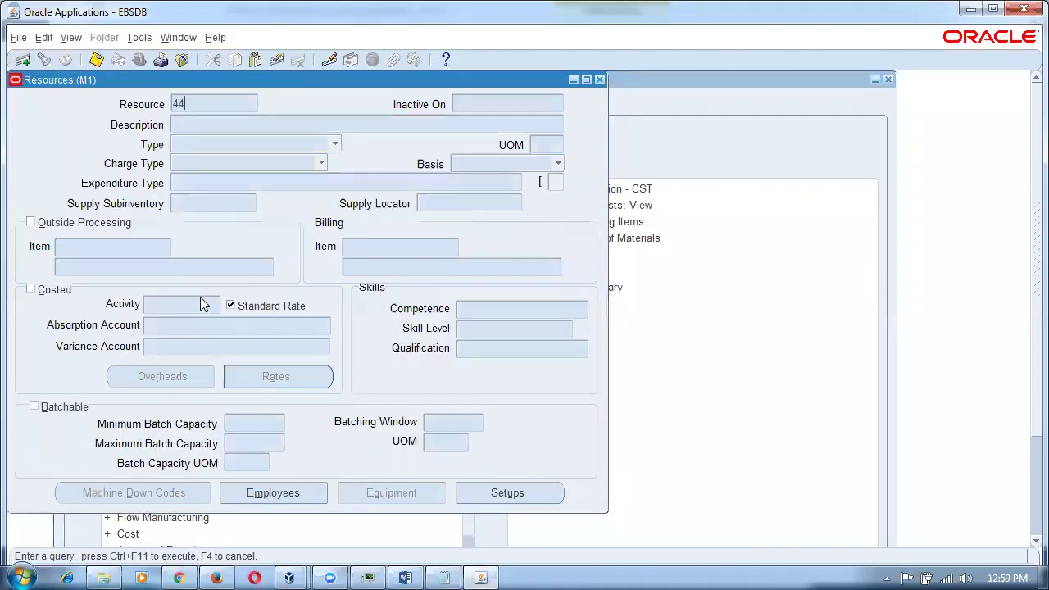
key("ctrl+F11")
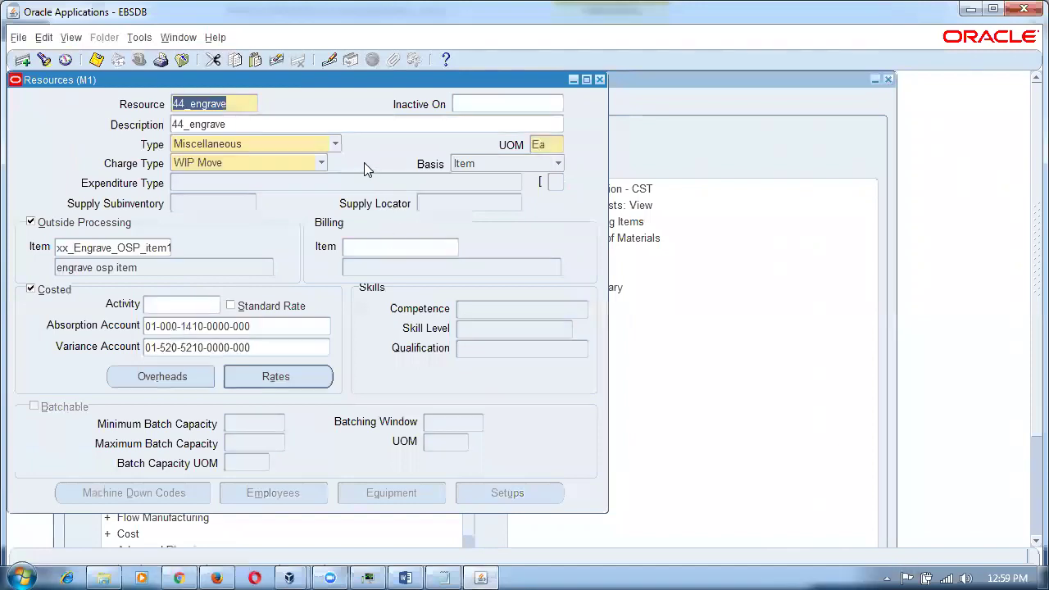
Set the charge type of resource 44_engrave to PO Move and save it.
left_click(222, 164)
key("Up")
key("Return")
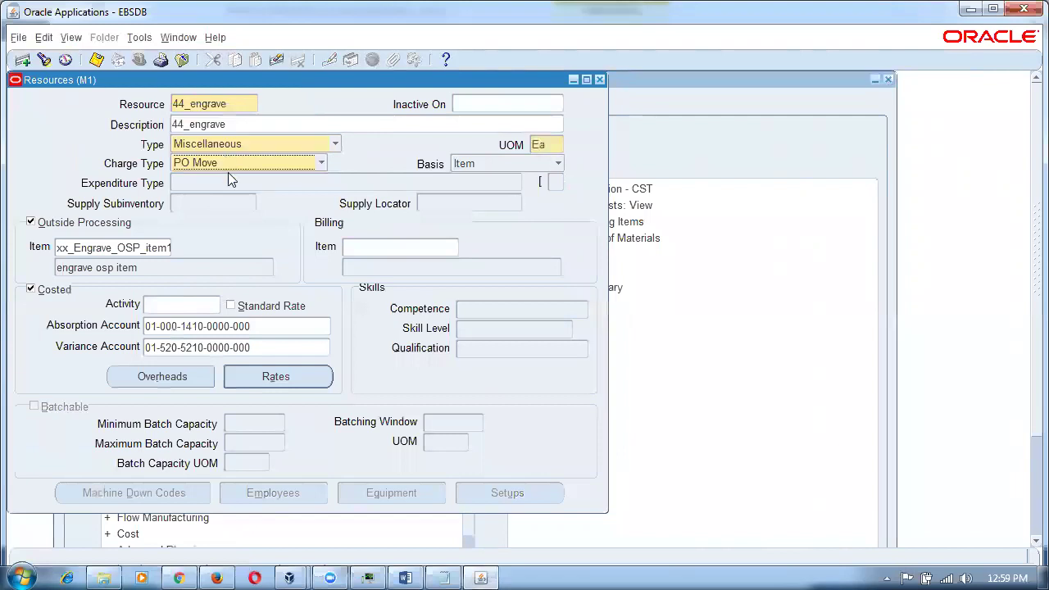
key("ctrl+s")
Set the charge type of resource 44_paint to PO Move, save it and close the resources window.
left_click(243, 104)
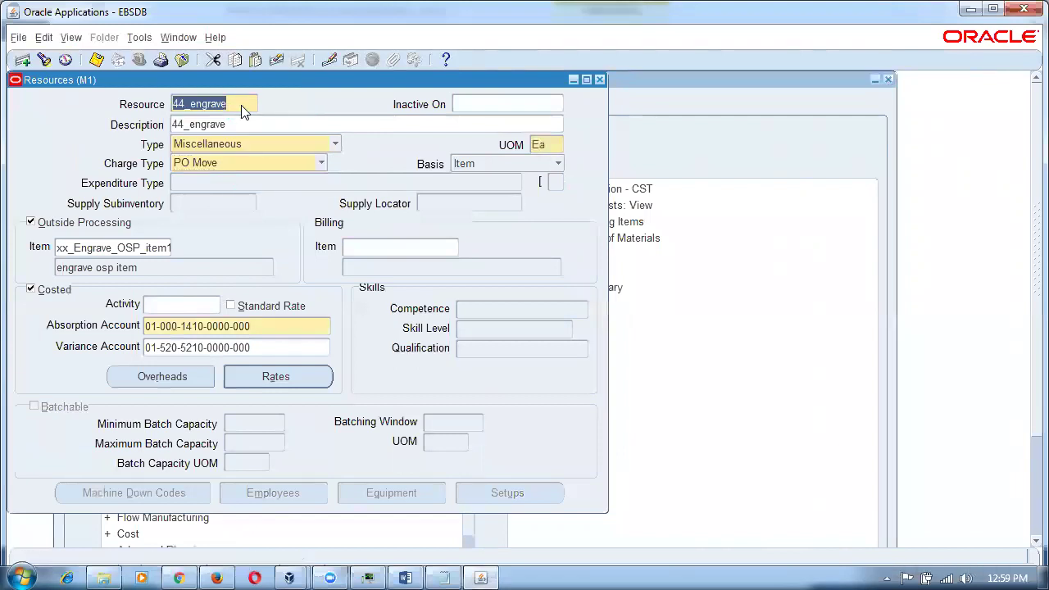
key("Down")
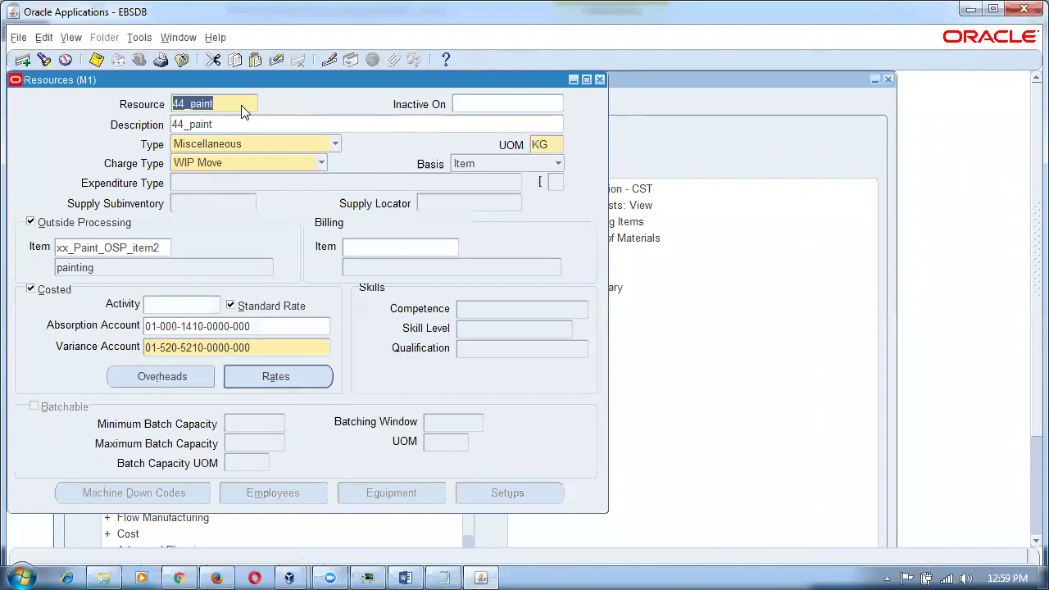
left_click(257, 164)
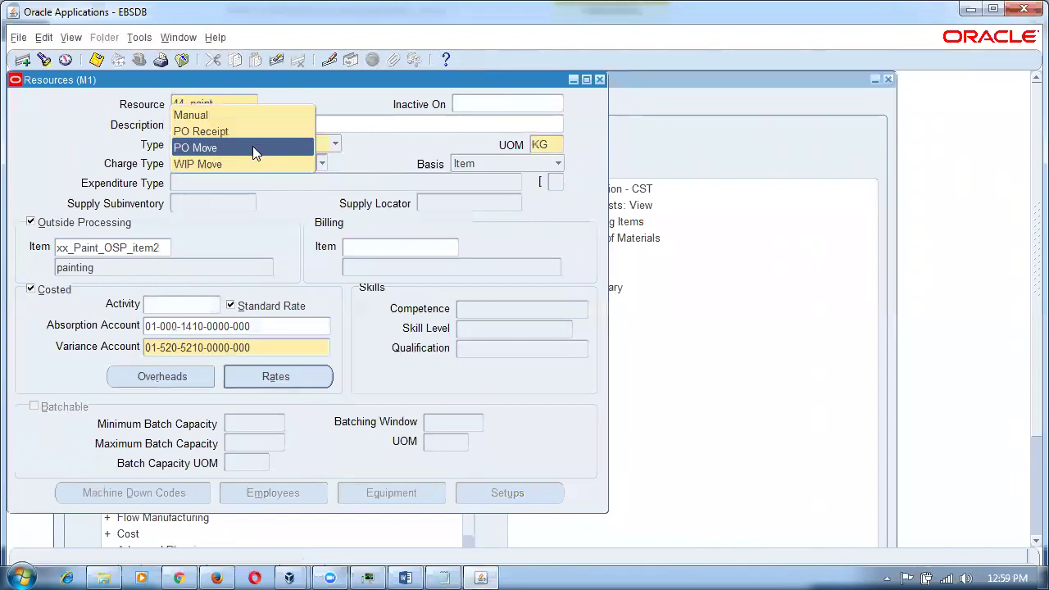
left_click(253, 146)
key("ctrl+s")
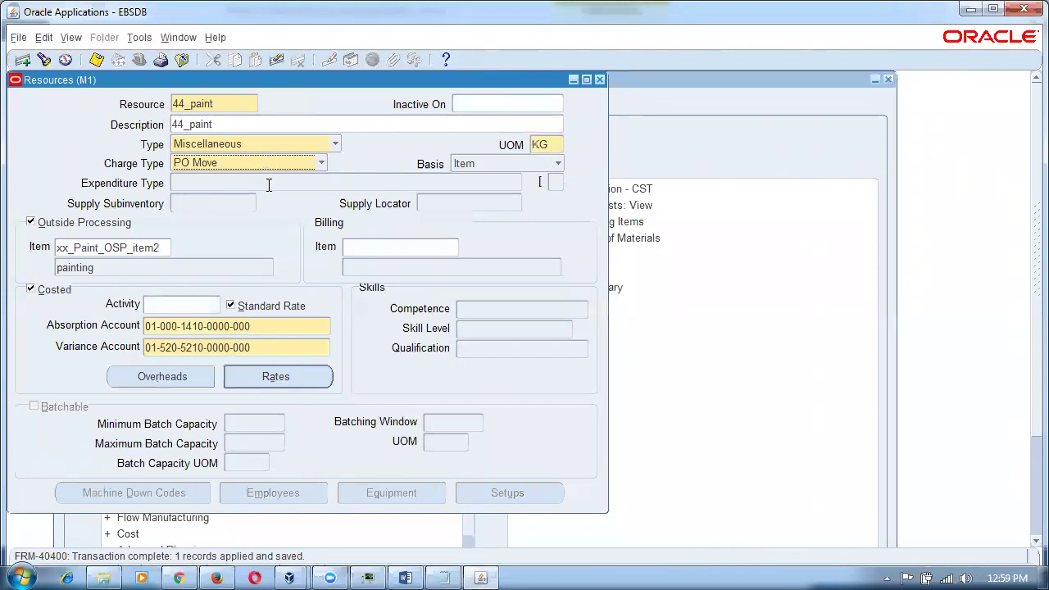
left_click(599, 78)
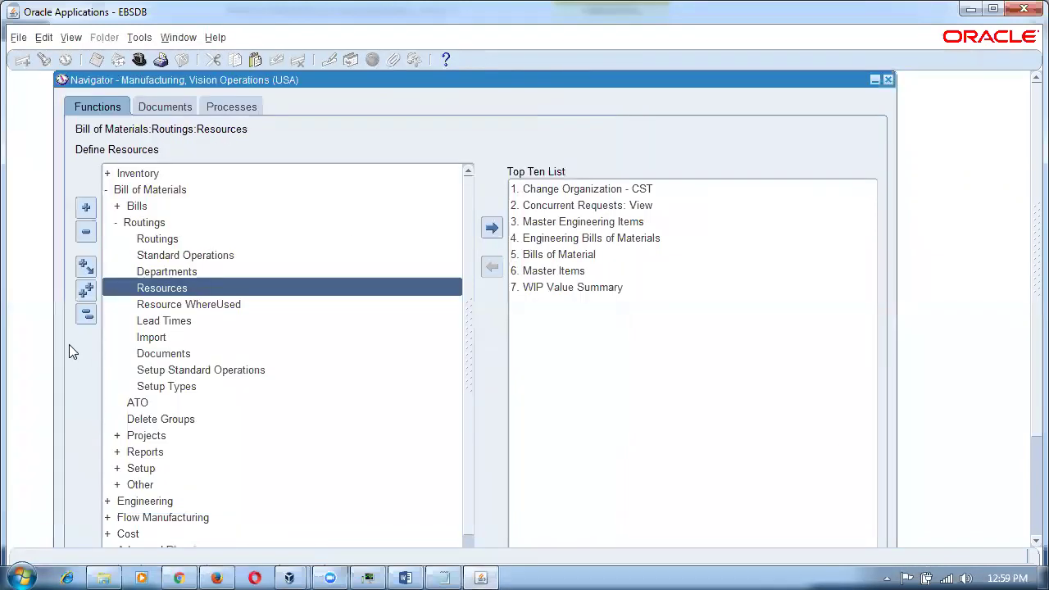
Open the Bill of Materials routings and query the routing of the item matching 44%.
left_click(86, 313)
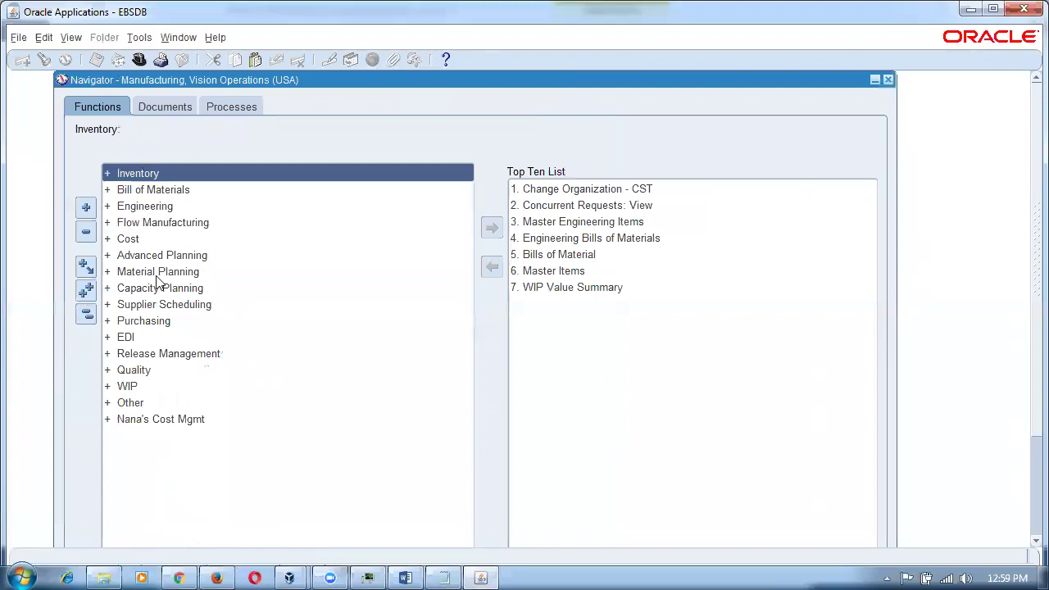
double_click(156, 191)
double_click(166, 223)
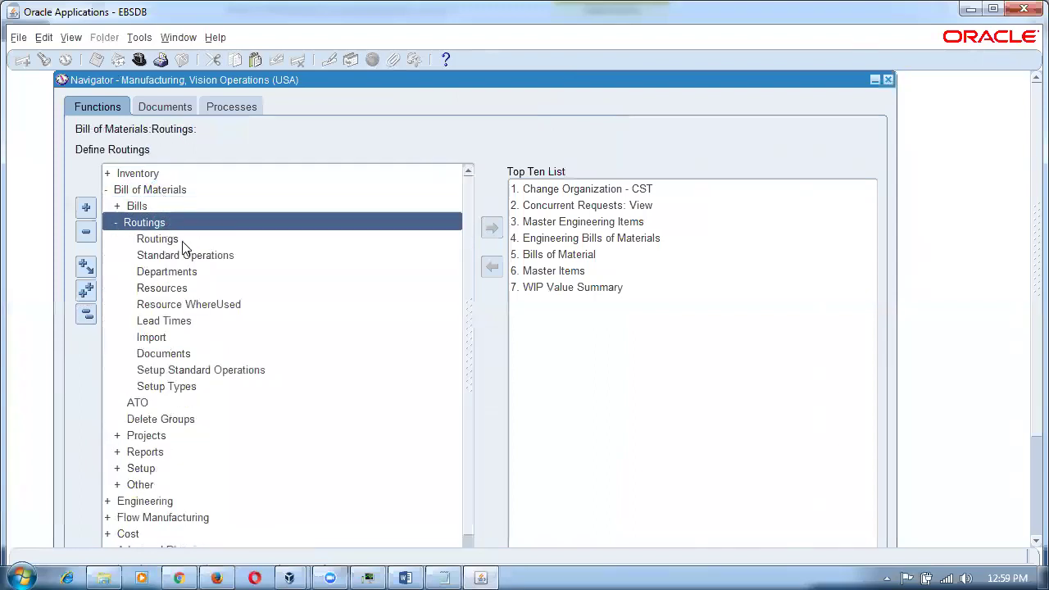
double_click(178, 239)
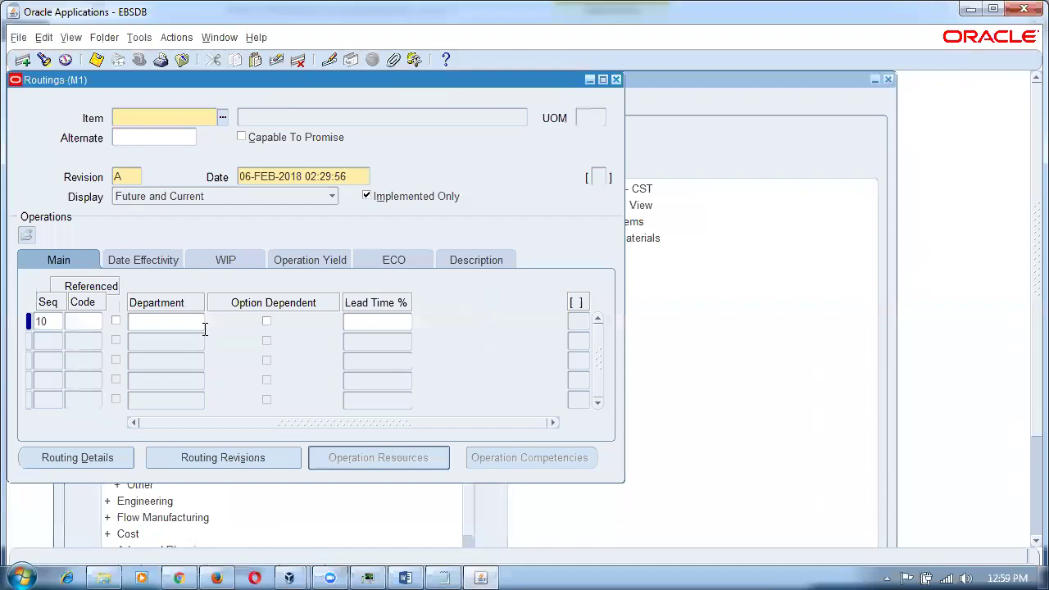
key("F11")
type("44%")
key("ctrl+F11")
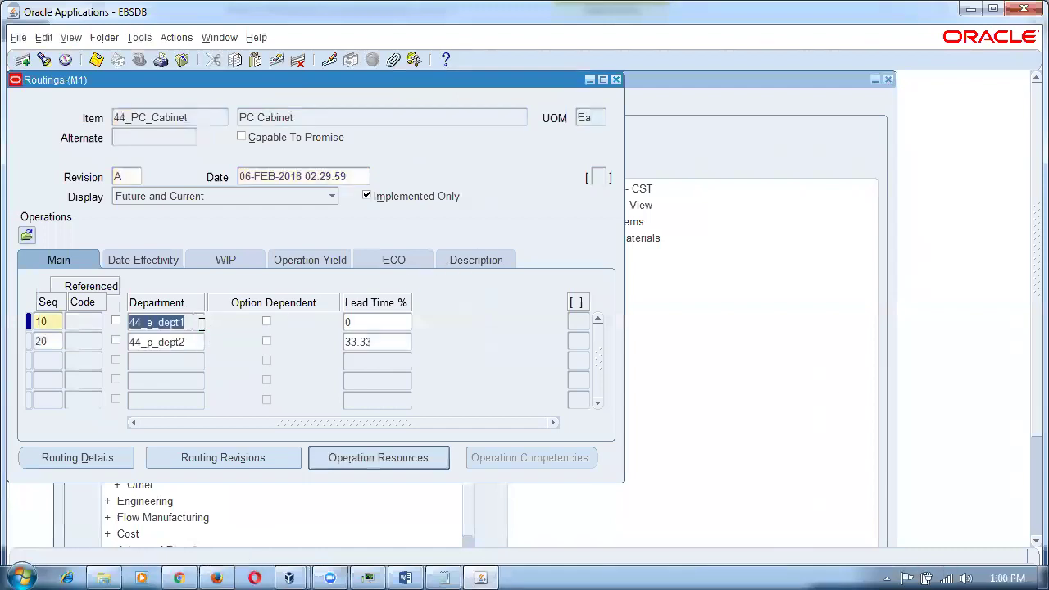
In the resources of routing operation 10, set the 44_engrave charge type to PO move, save and close the operation resources.
left_click(328, 461)
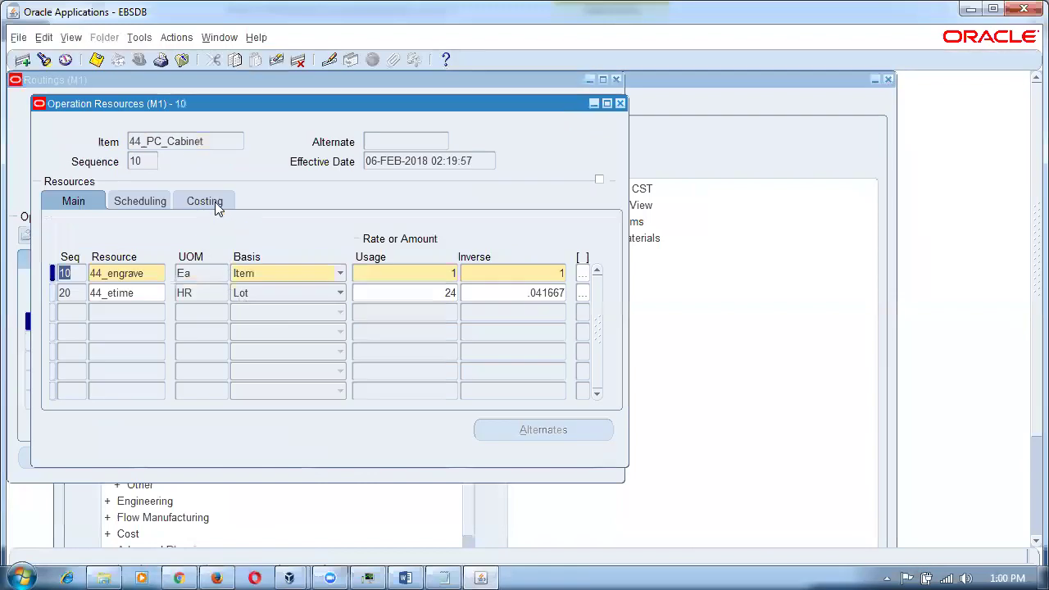
left_click(218, 205)
left_click(446, 273)
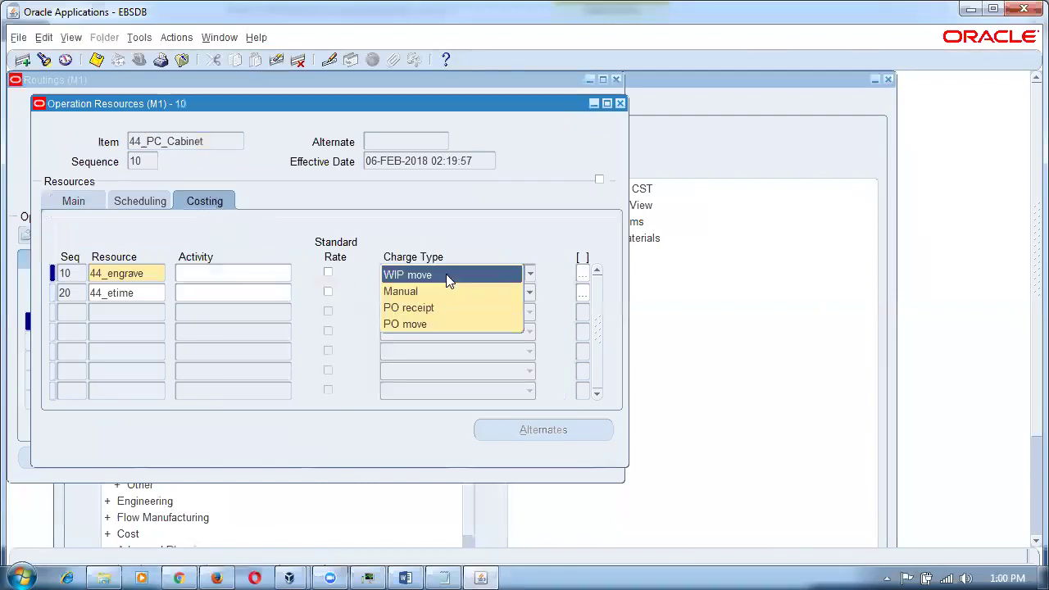
left_click(436, 324)
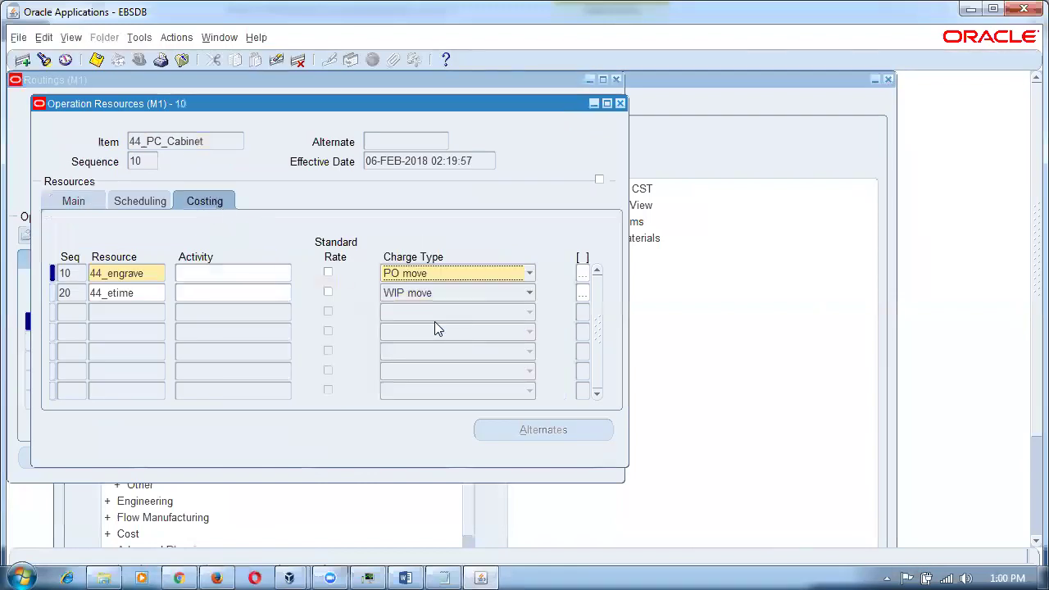
key("ctrl+s")
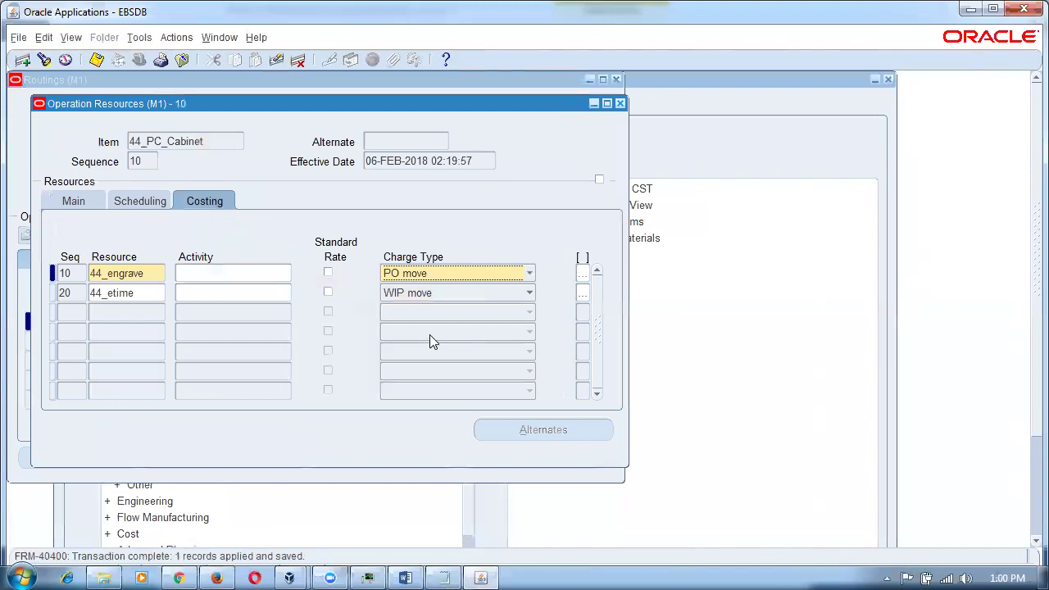
left_click(153, 277)
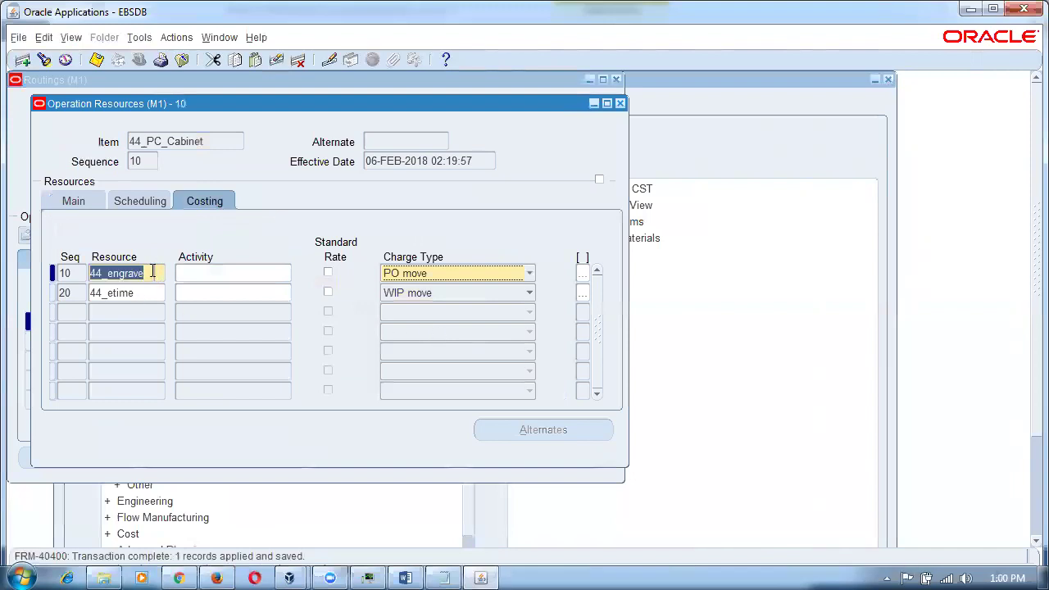
left_click(623, 103)
In the resources of routing operation 20, set the 44_paint charge type to PO move, save and close the routing windows.
left_click(196, 341)
left_click(403, 456)
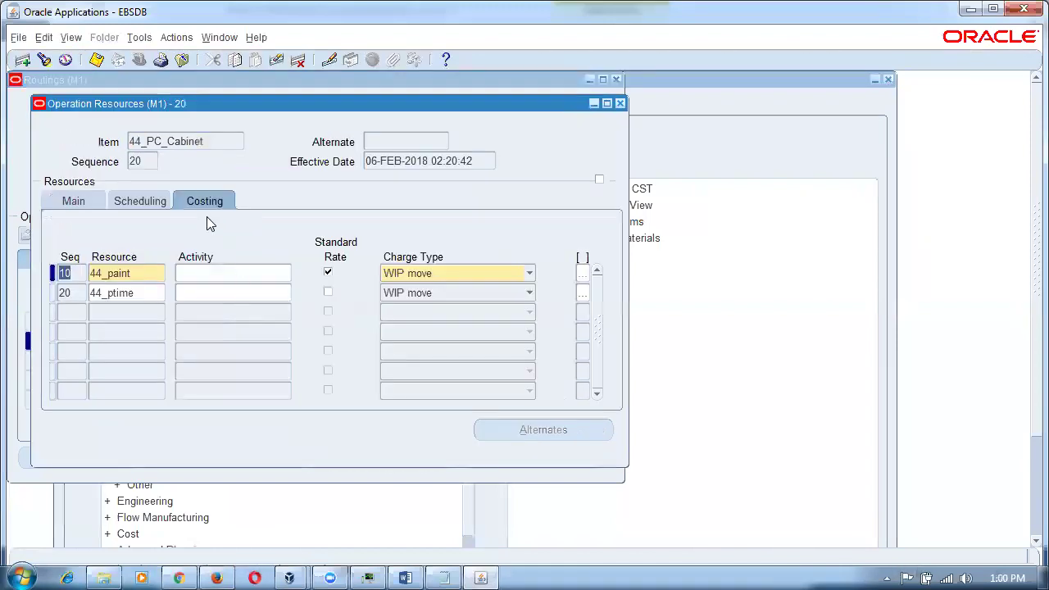
left_click(462, 270)
left_click(428, 325)
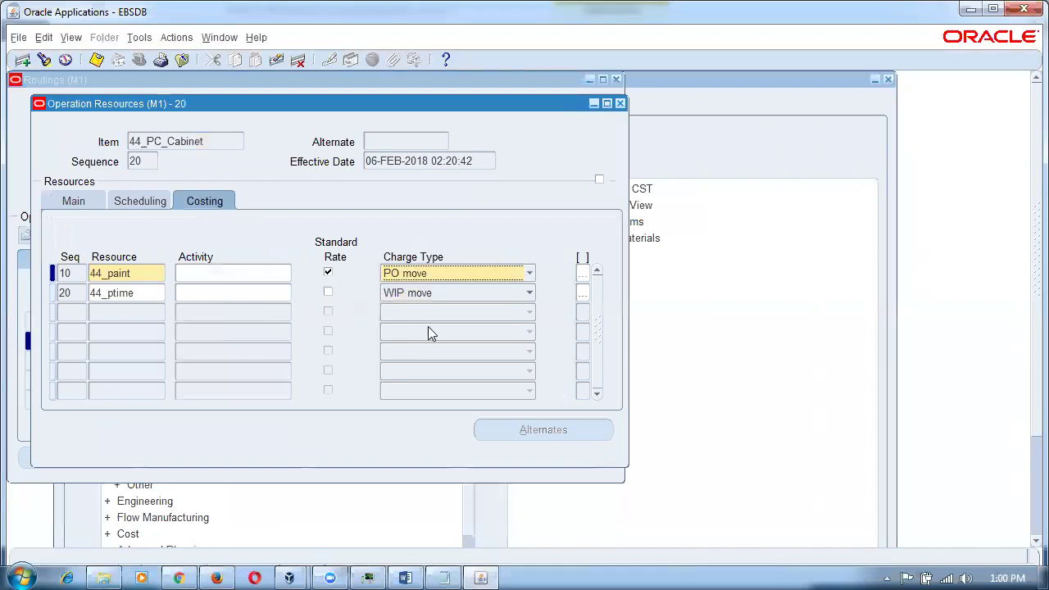
key("ctrl+s")
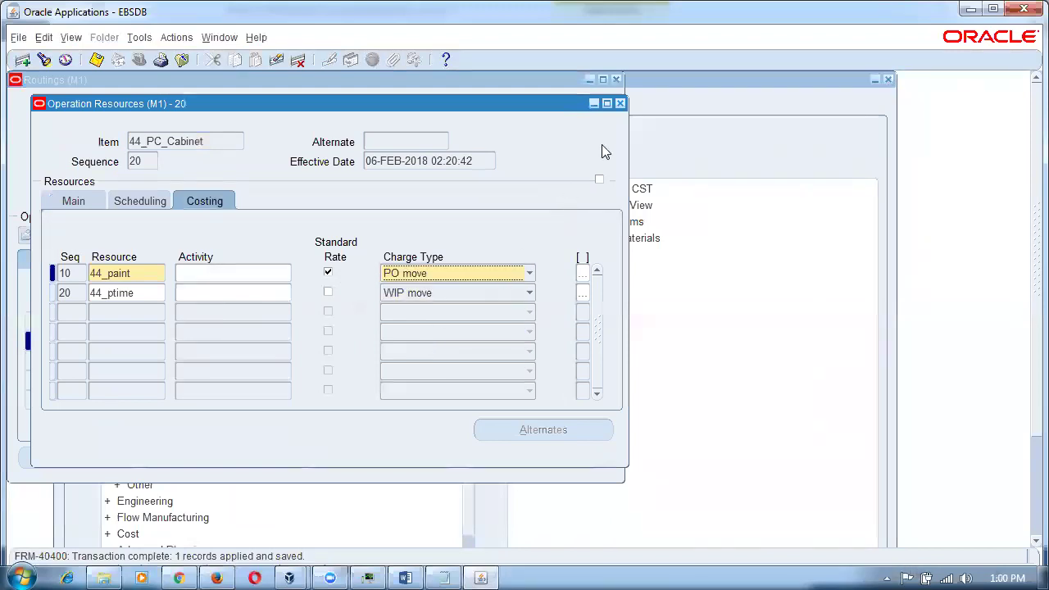
left_click(620, 104)
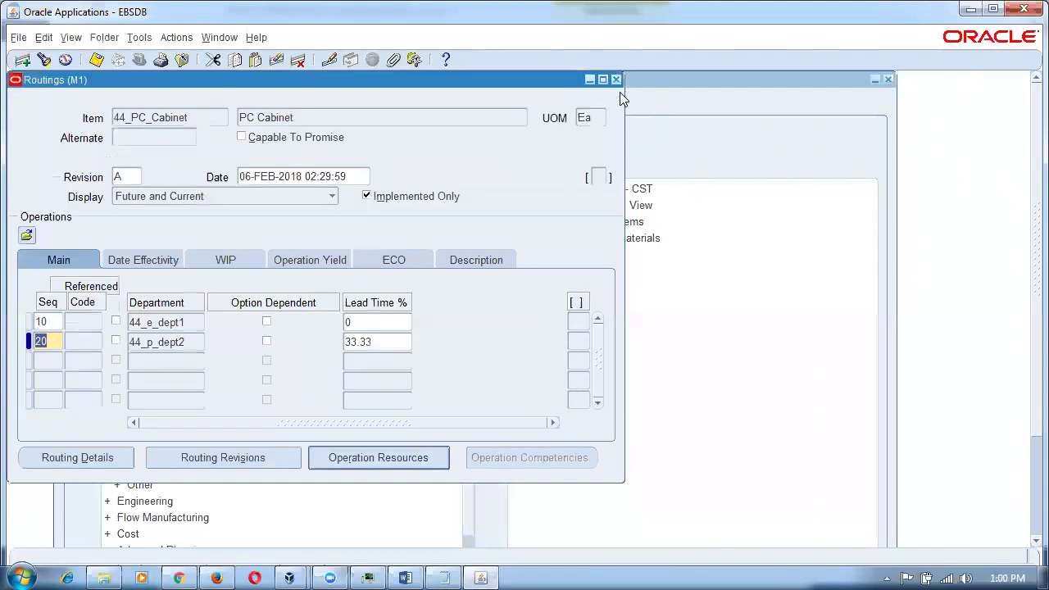
left_click(616, 79)
Open the WIP discrete jobs and start a new standard job named 44_job2.
left_click(108, 321)
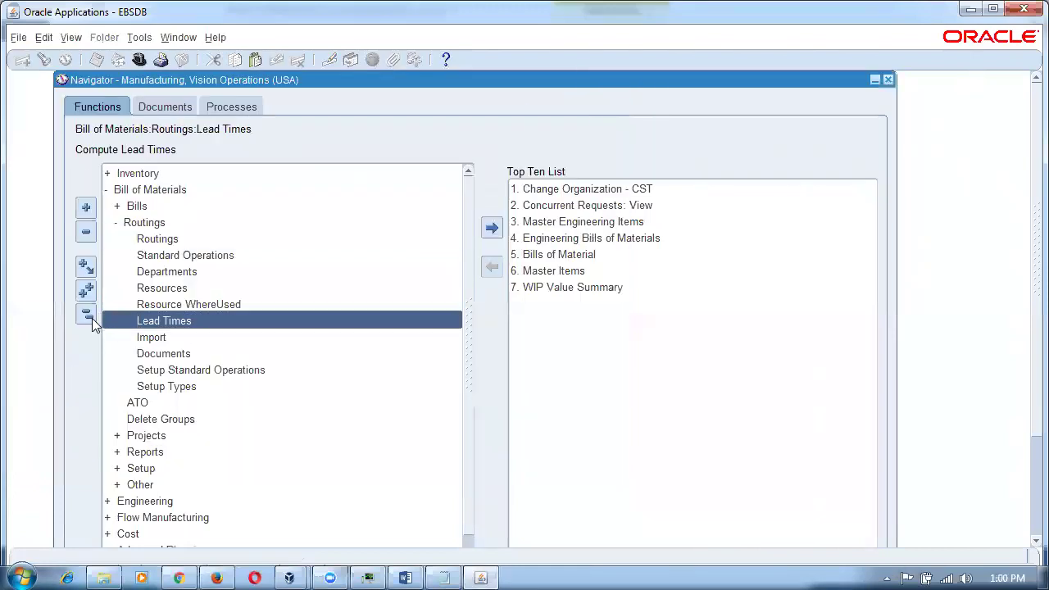
left_click(87, 317)
double_click(133, 386)
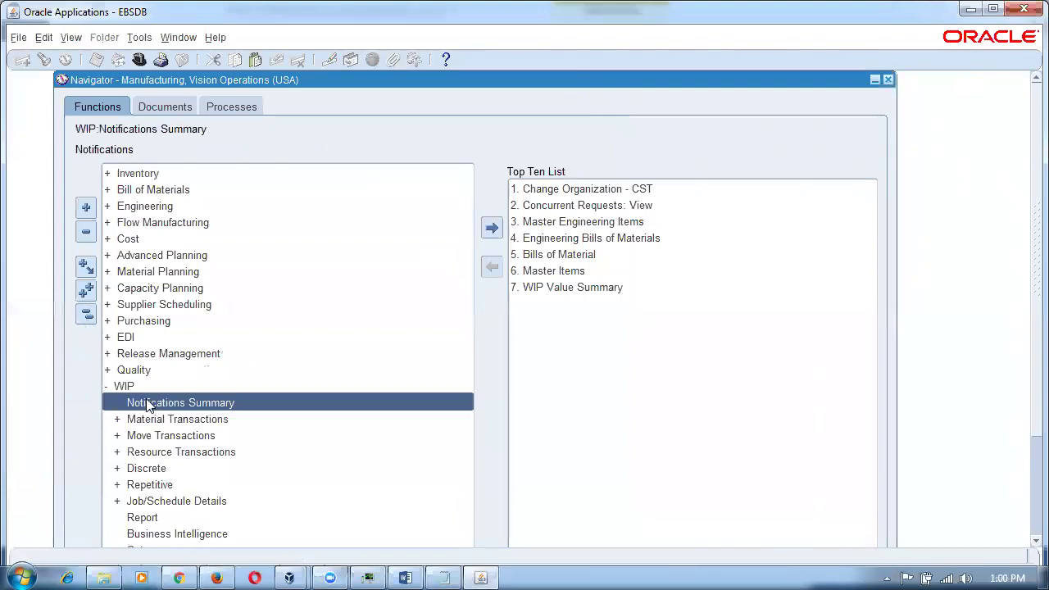
left_click(175, 471)
double_click(174, 472)
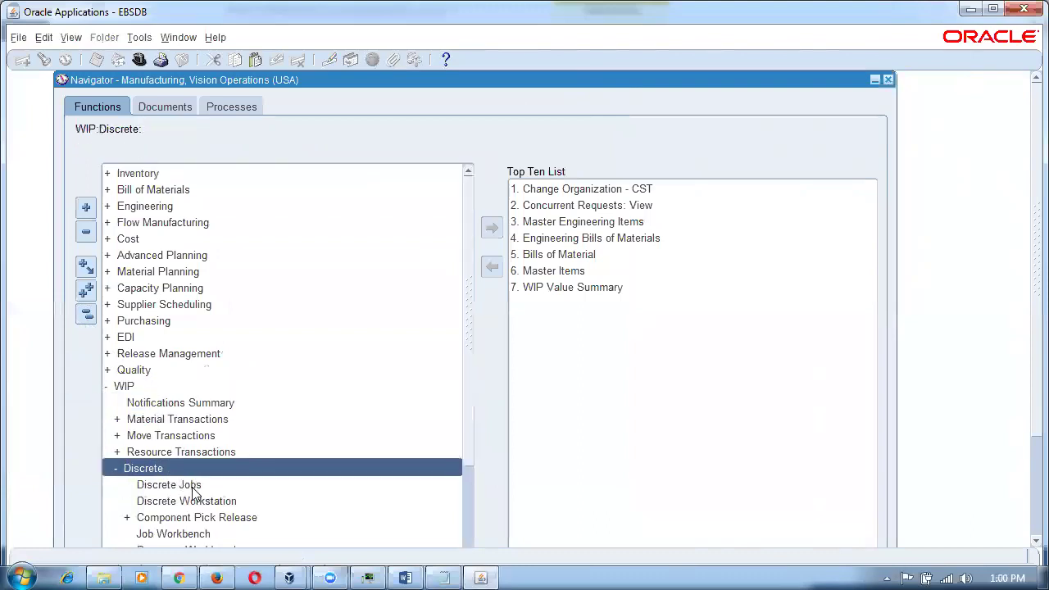
left_click(188, 484)
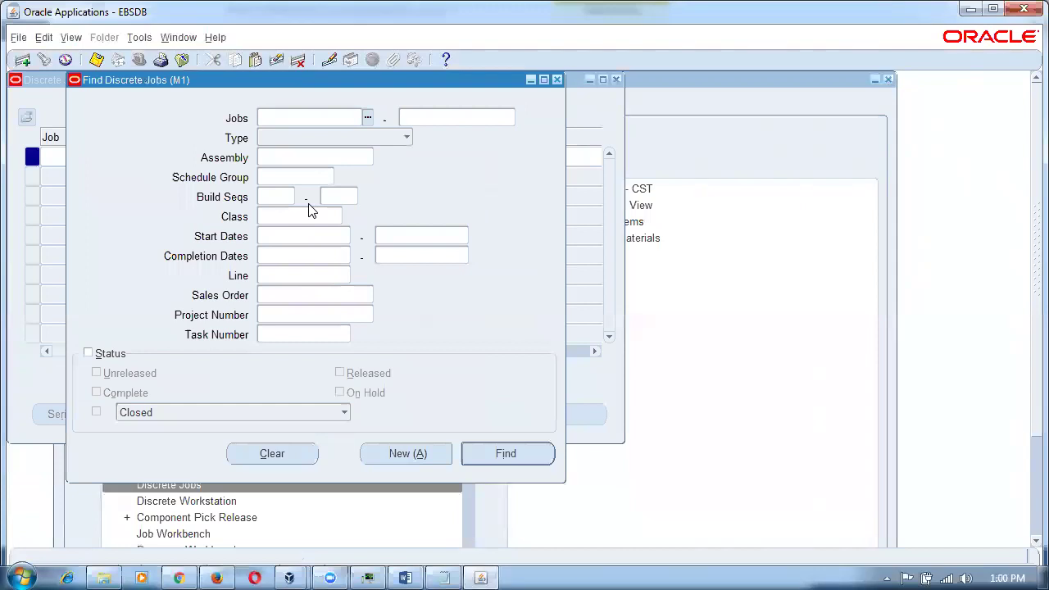
left_click(385, 456)
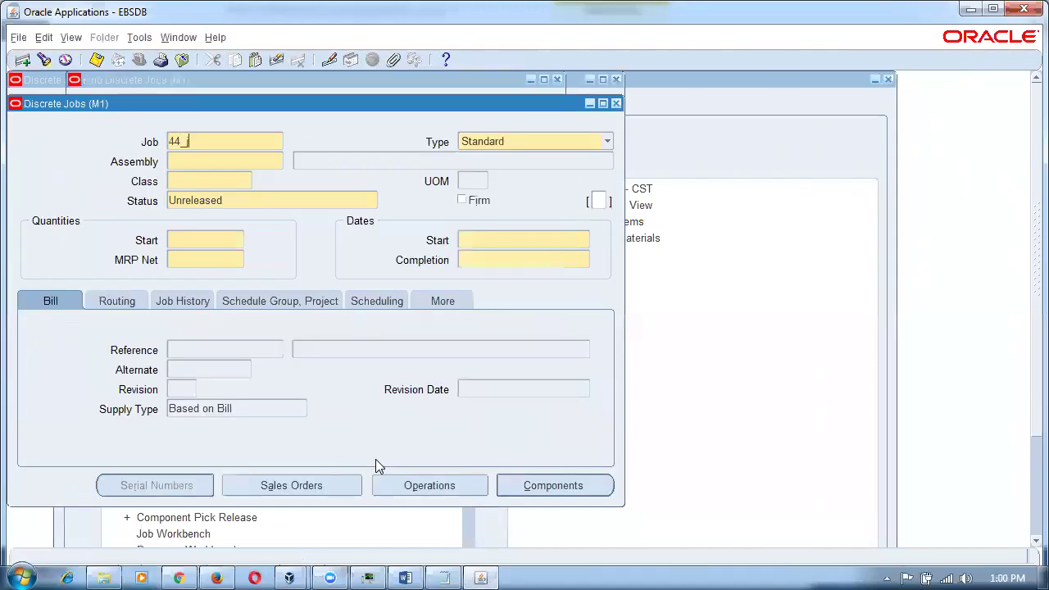
key("Tab")
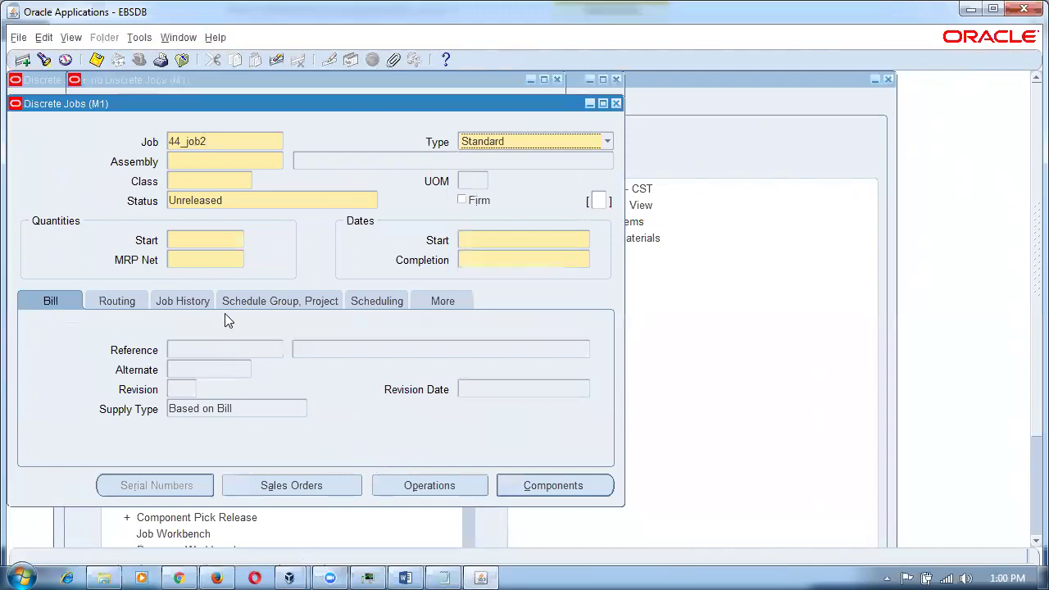
Set the job's assembly to 44_PC_Cabinet, accepting the missing bill note, and its status to Released.
left_click(231, 164)
type("44_P")
key("Tab")
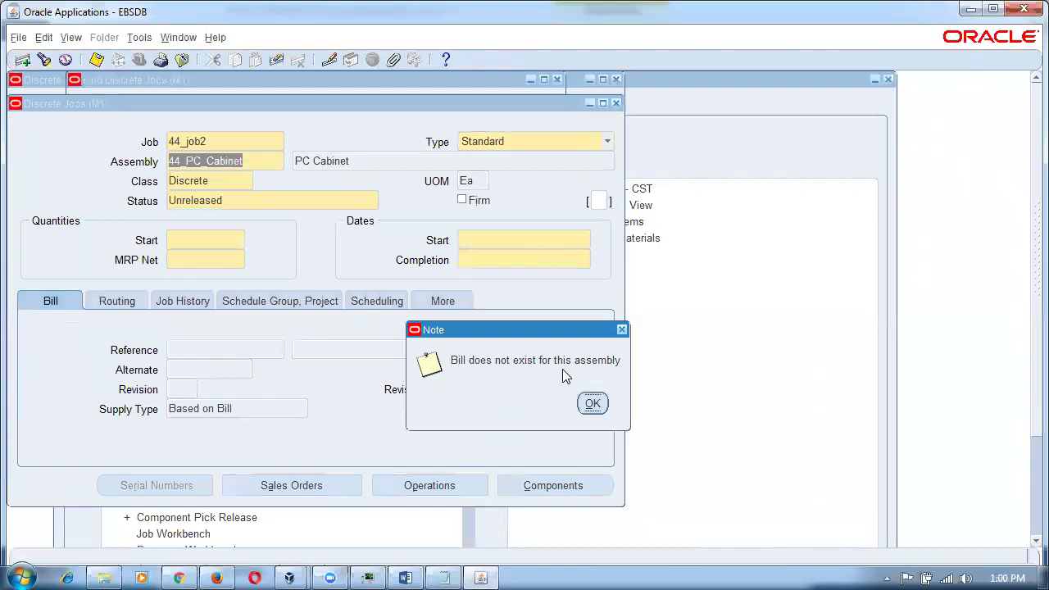
left_click(590, 405)
key("Tab")
type("Re")
key("Tab")
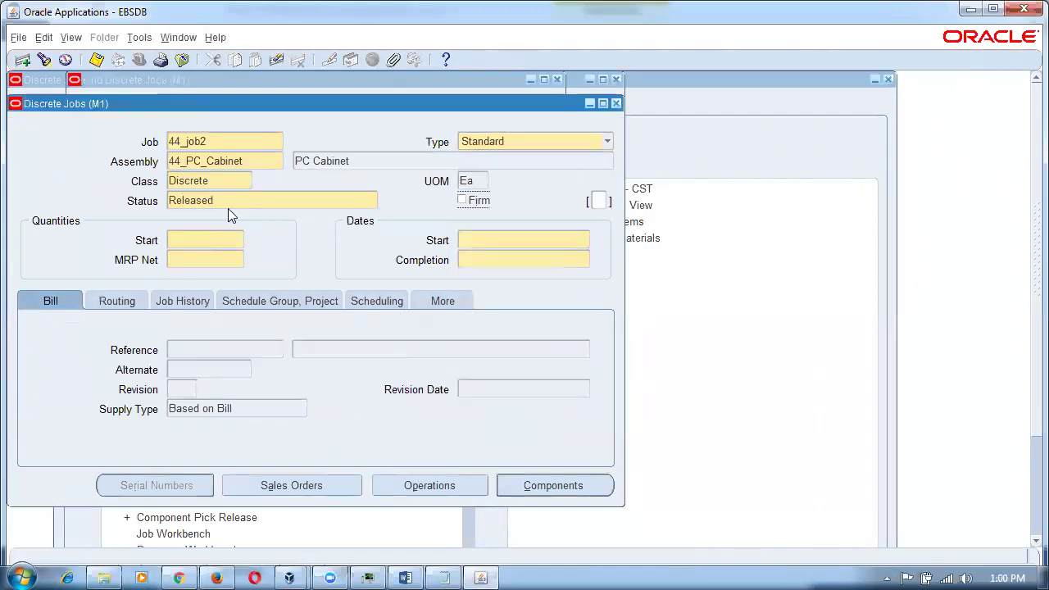
Set the job's start quantity to 10 and its start date to 06-FEB-2018 00:00:00.
left_click(198, 238)
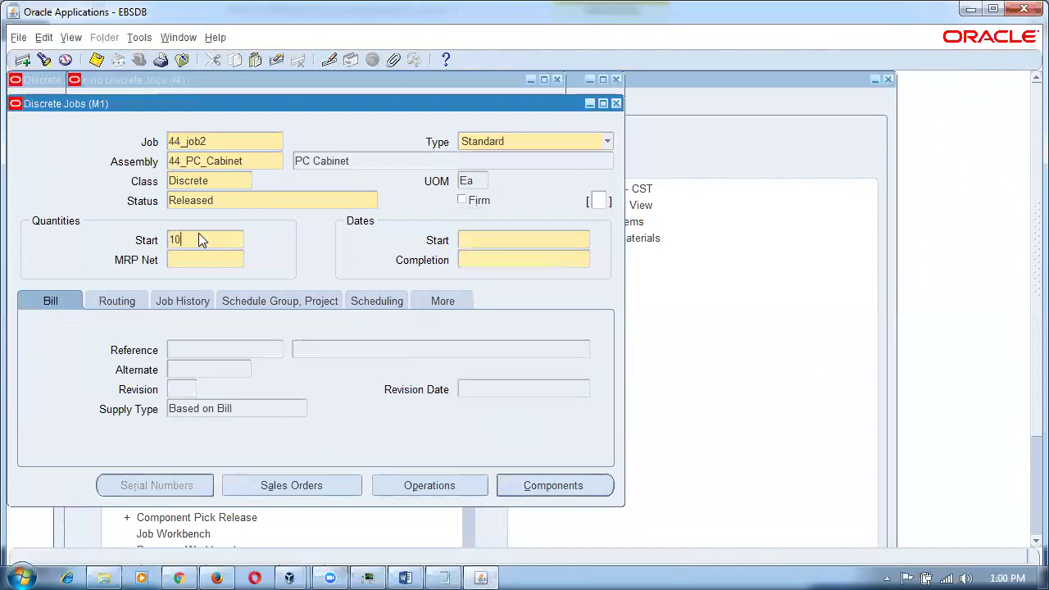
key("Tab")
double_click(515, 238)
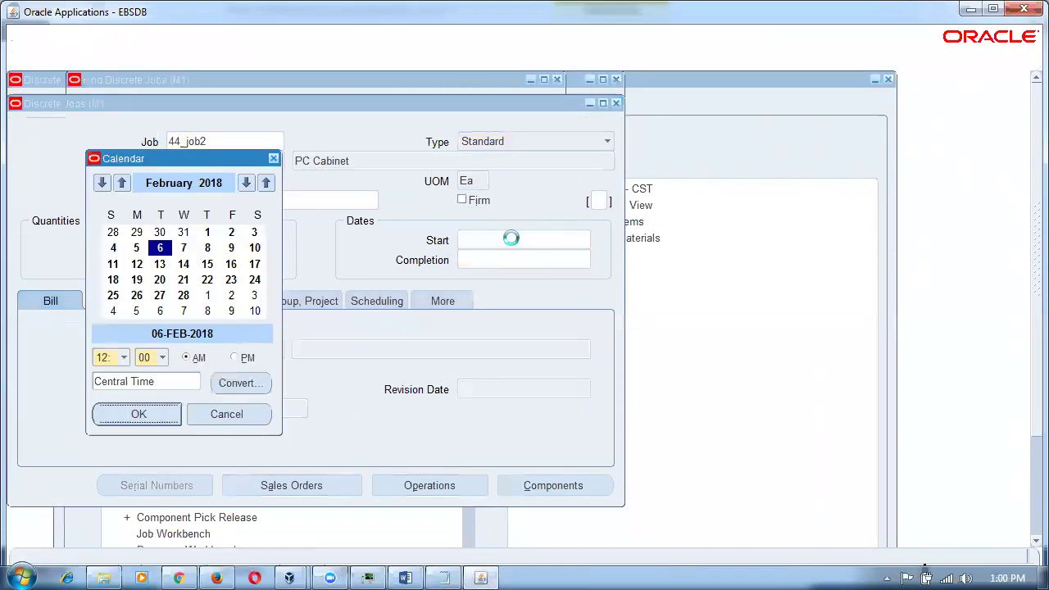
left_click(138, 414)
Set the job's completion subinventory to Stores in its routing details and save job 44_job2.
left_click(185, 432)
type("stores")
key("Tab")
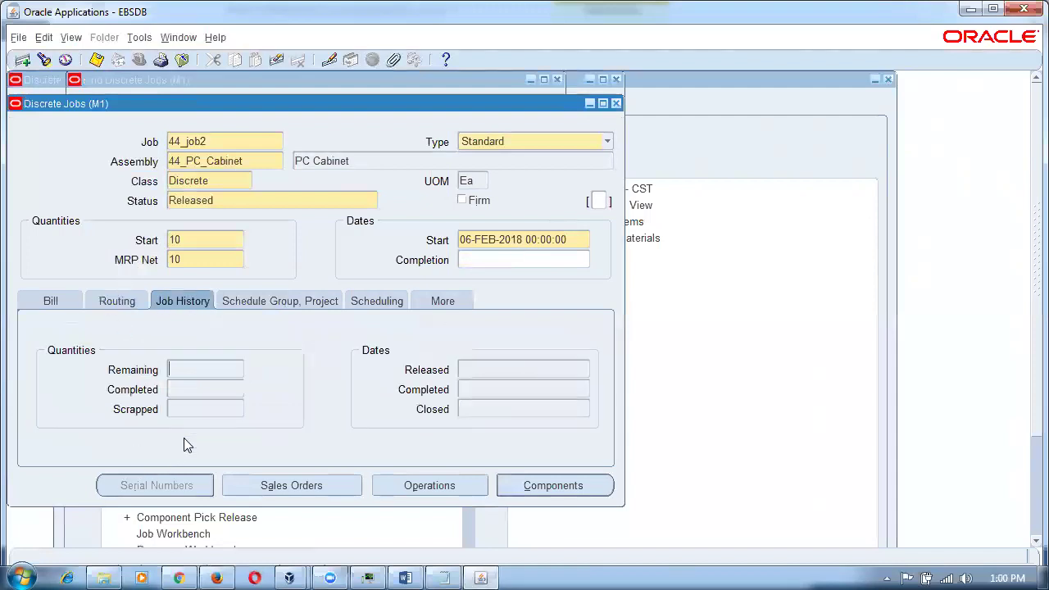
left_click(124, 293)
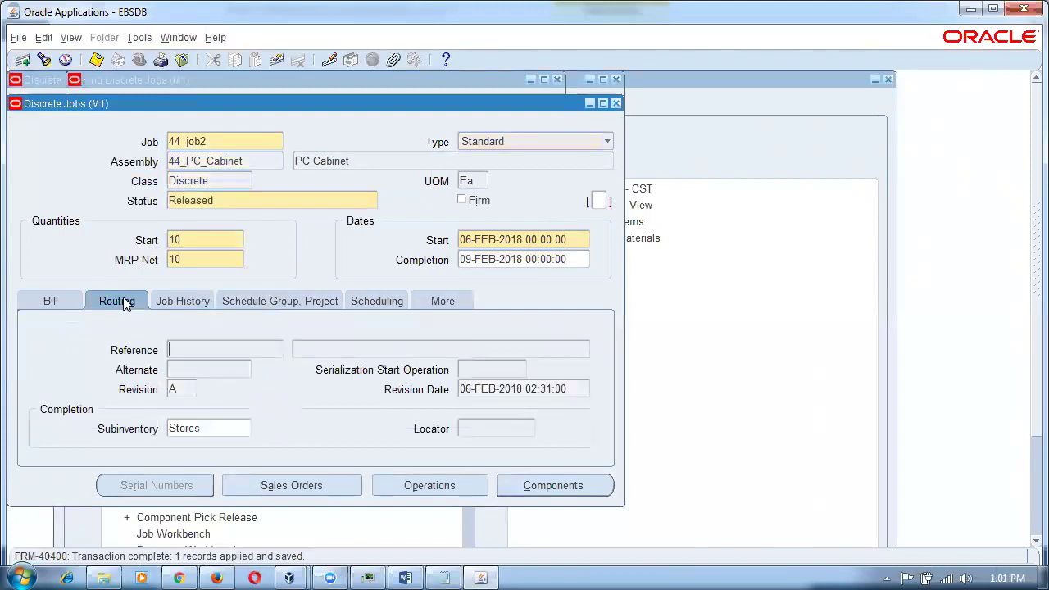
Display the concurrent requests to check for those raised by releasing job 44_job2.
key("alt+v")
key("r")
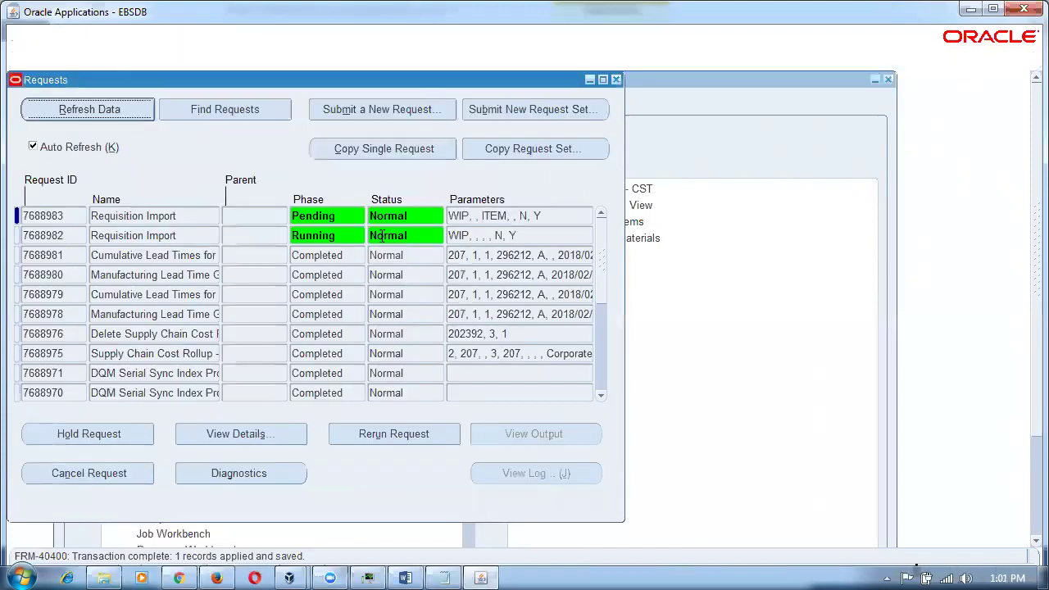
Refresh the concurrent requests list repeatedly to check the progress of the two Requisition Import requests.
left_click(205, 237)
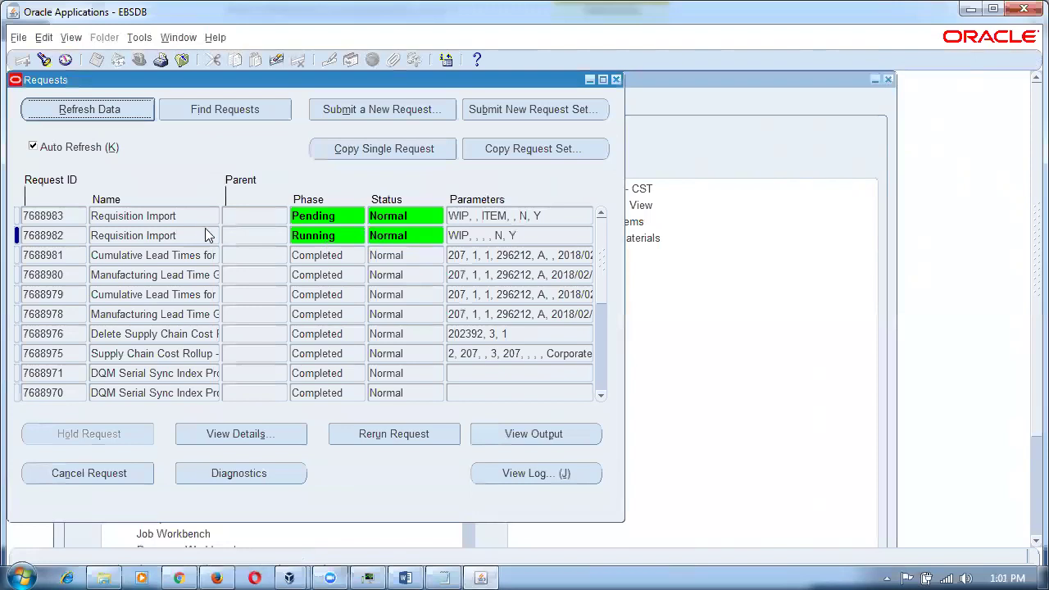
left_click(106, 112)
left_click(106, 112)
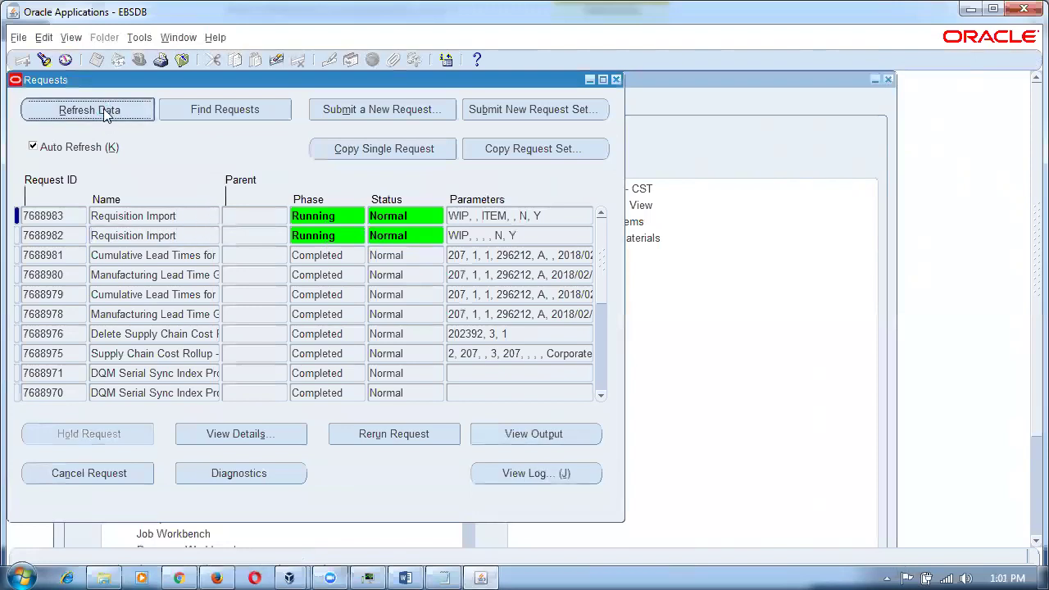
left_click(106, 112)
left_click(106, 113)
left_click(105, 112)
left_click(106, 112)
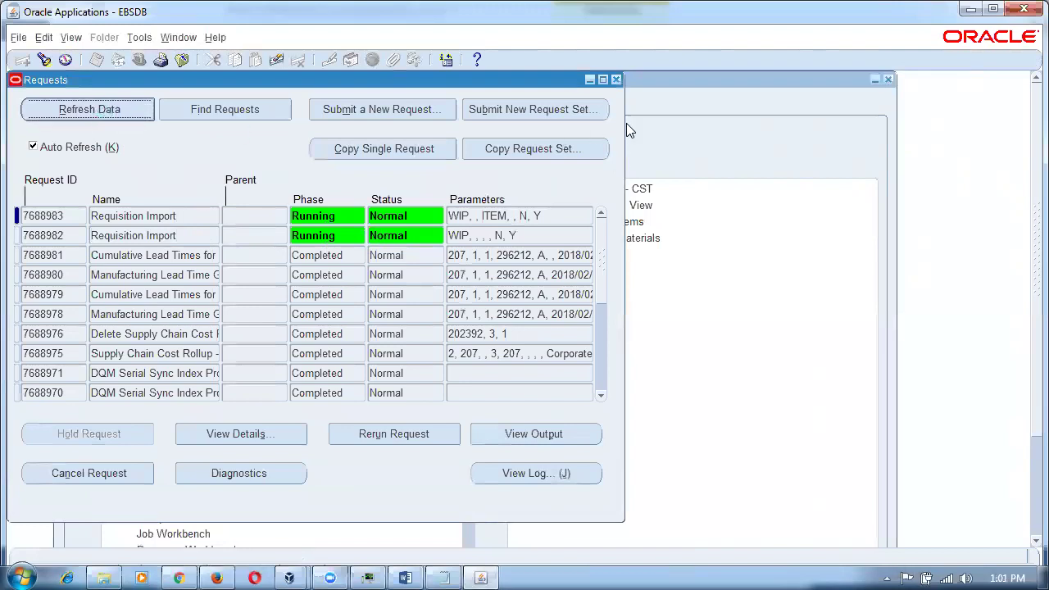
Close the requests list and the 44_job2 job windows, and collapse the whole navigator tree.
left_click(614, 79)
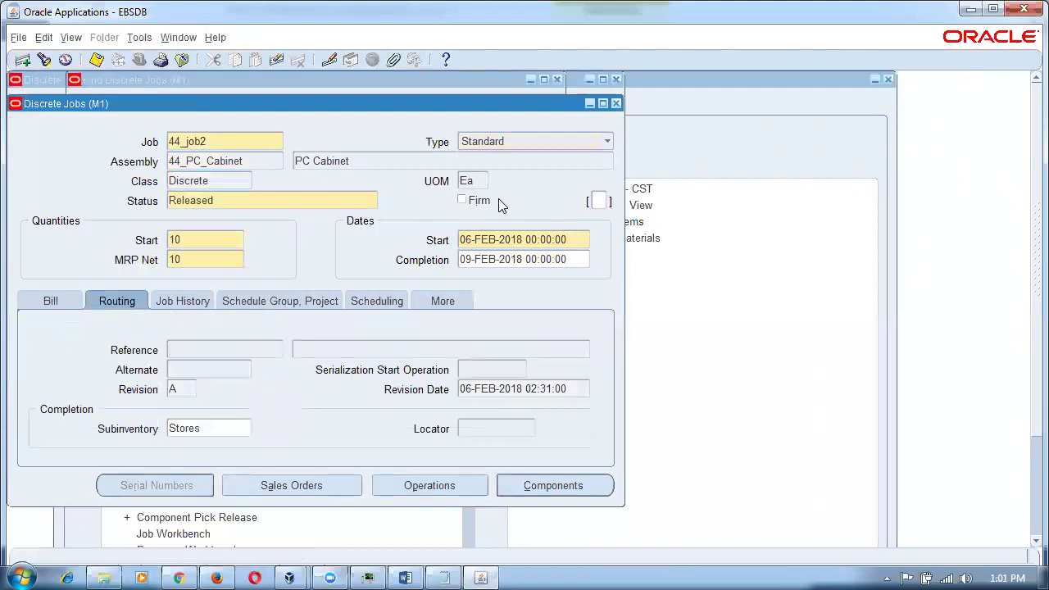
left_click(616, 104)
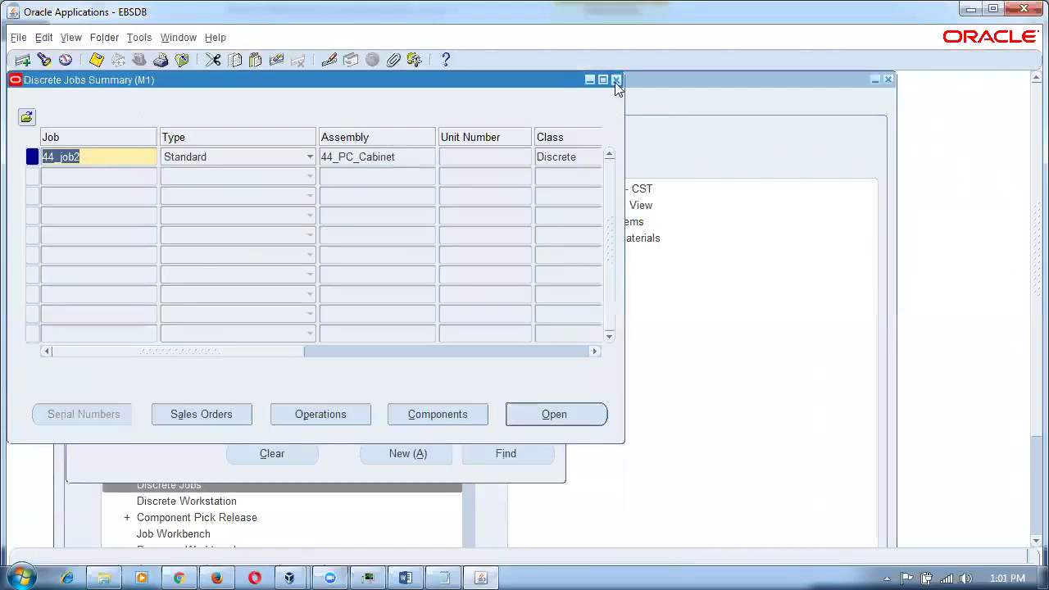
left_click(616, 81)
left_click(87, 315)
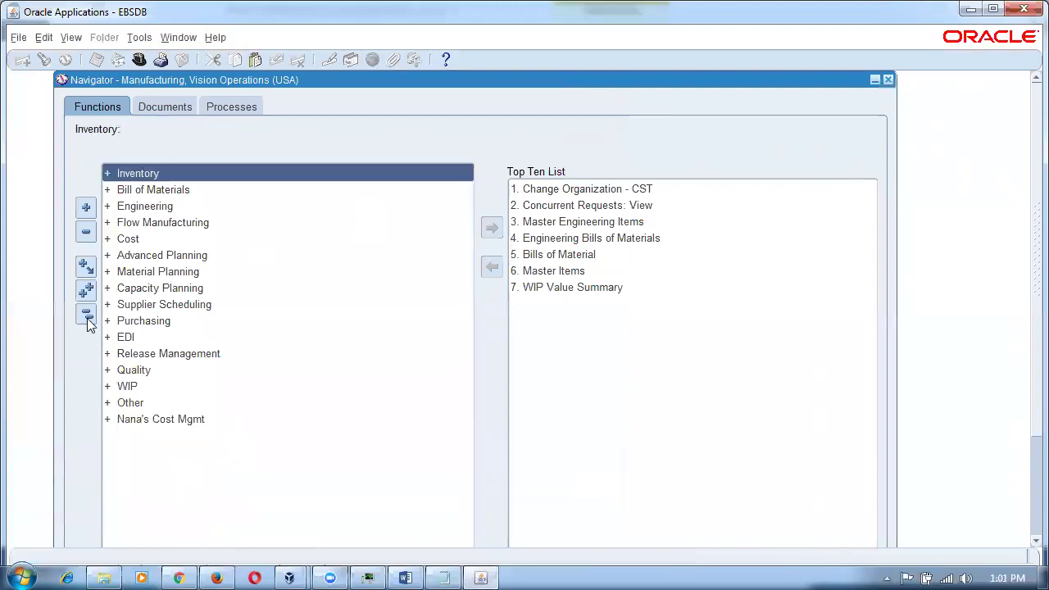
Open the Discrete Jobs search form from the Discrete branch of WIP.
double_click(136, 389)
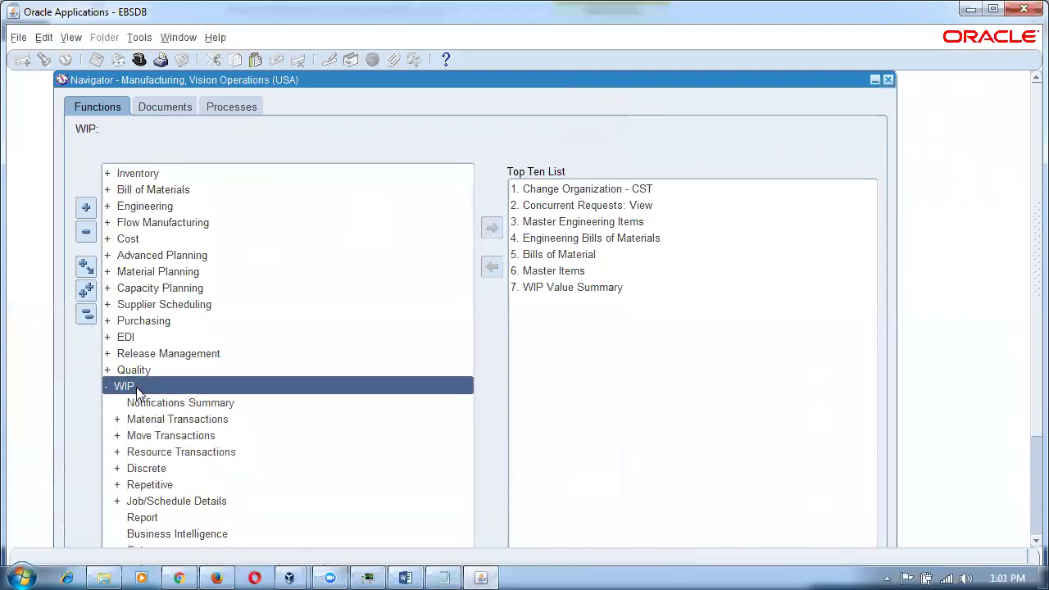
double_click(172, 470)
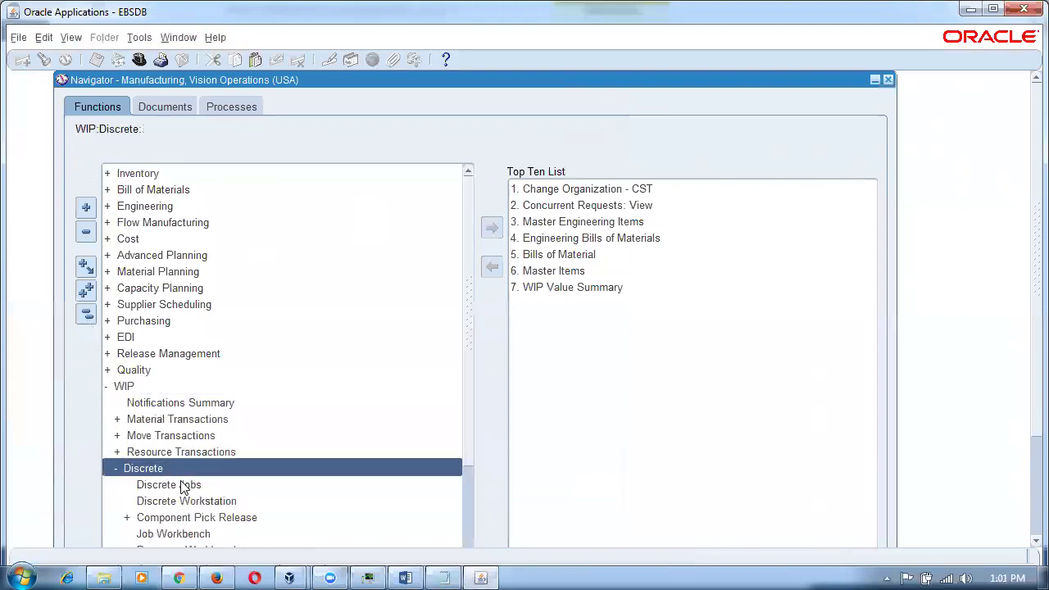
left_click(181, 487)
double_click(180, 487)
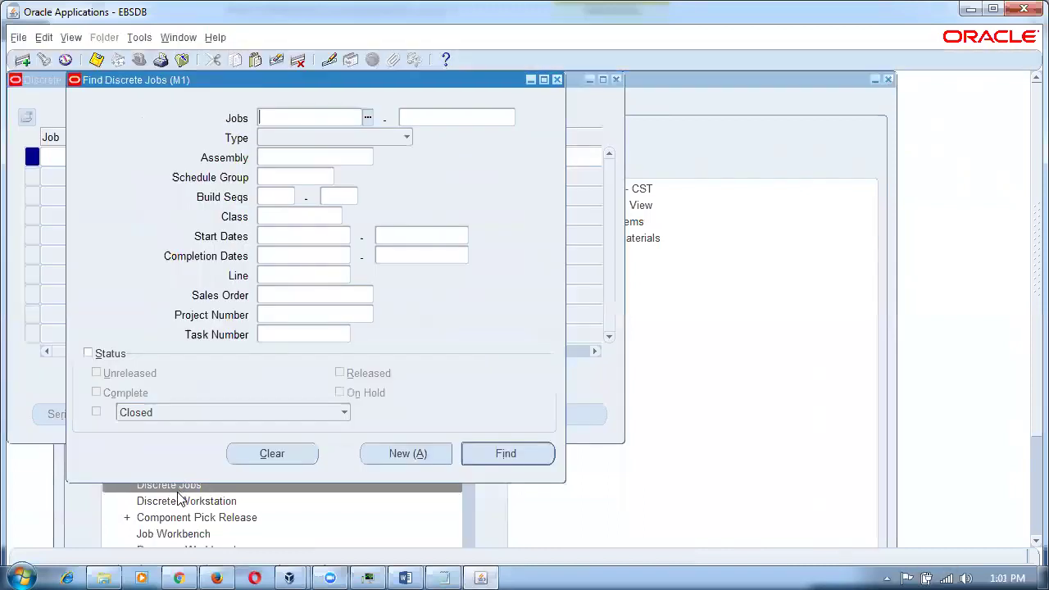
Find discrete job 44_job2 using the filter 44% and view the quantities of its operations.
type("44%")
key("Tab")
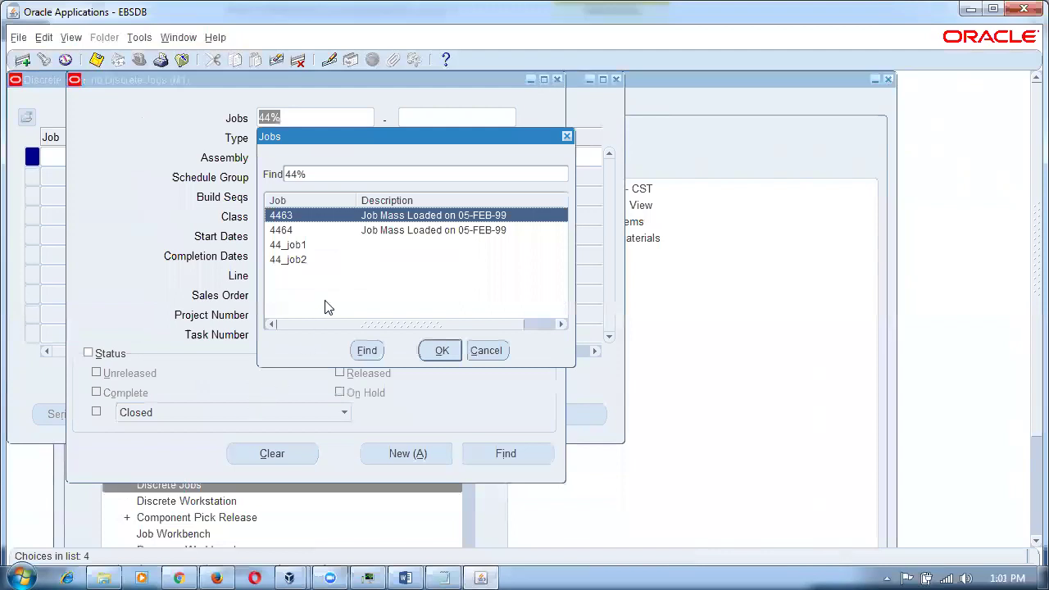
left_click(312, 261)
left_click(440, 352)
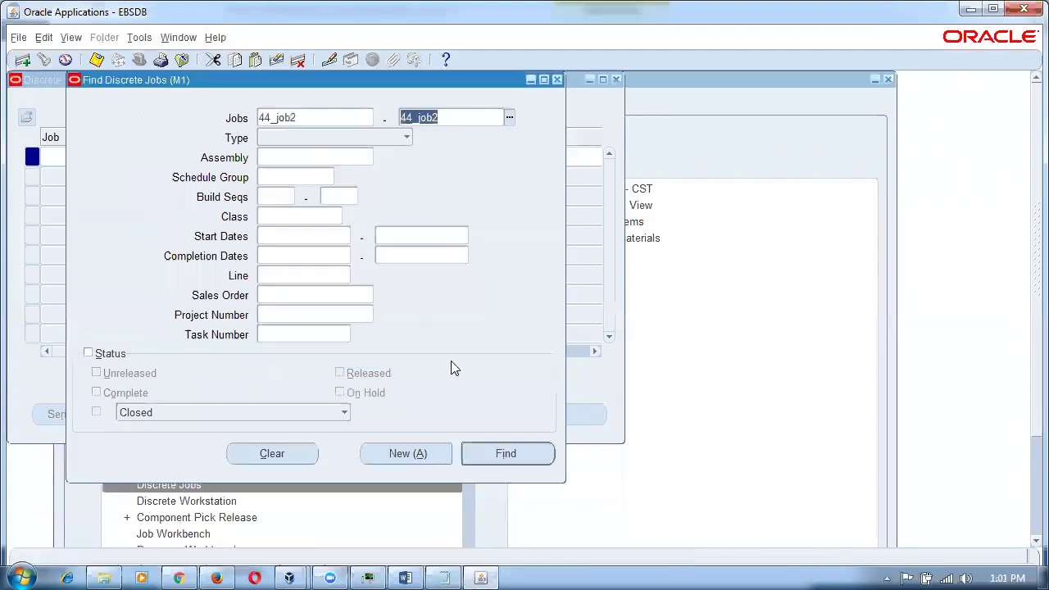
left_click(495, 456)
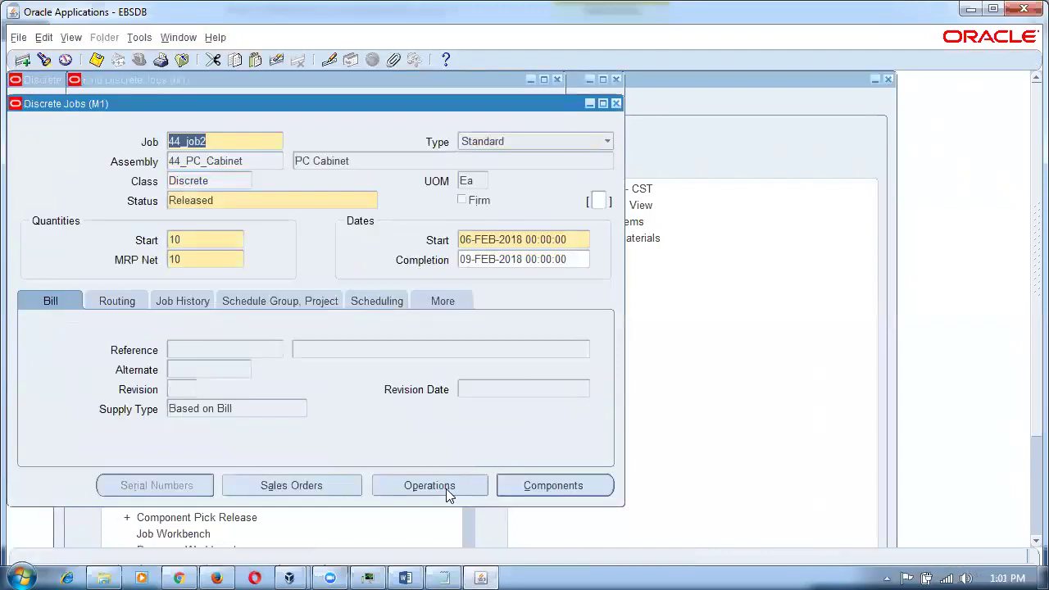
left_click(446, 490)
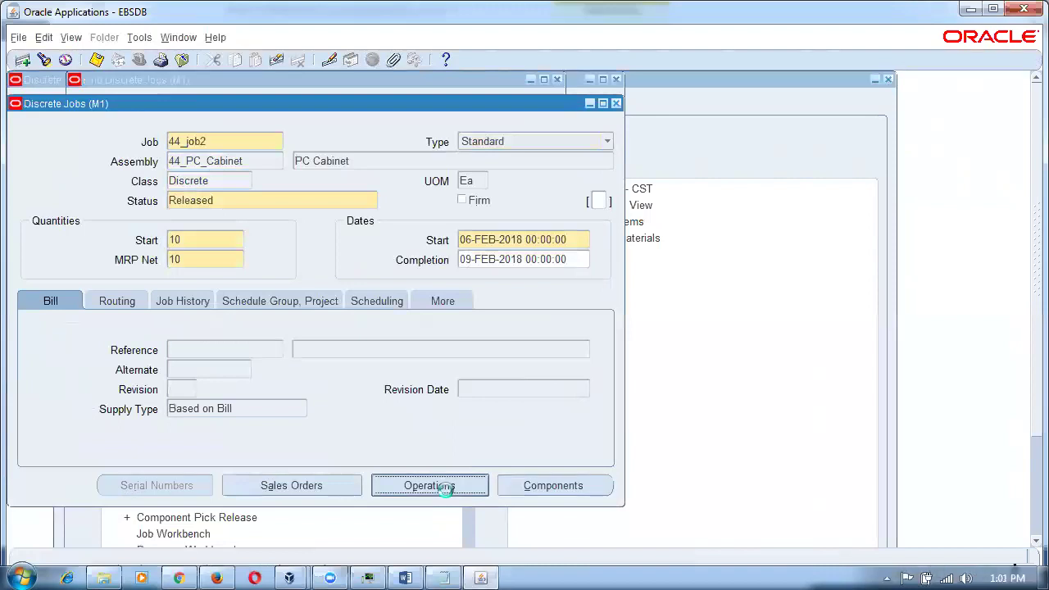
left_click(133, 250)
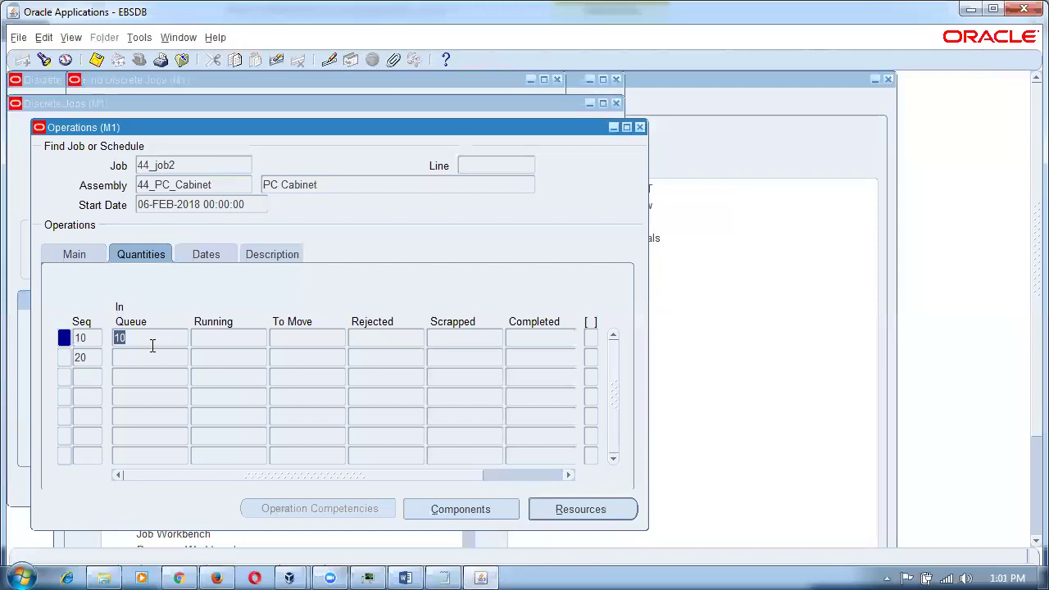
Switch to Notepad to highlight the adelaide engraving dept and Atlanta painting dept notes, and return to the job's operations.
left_click(442, 577)
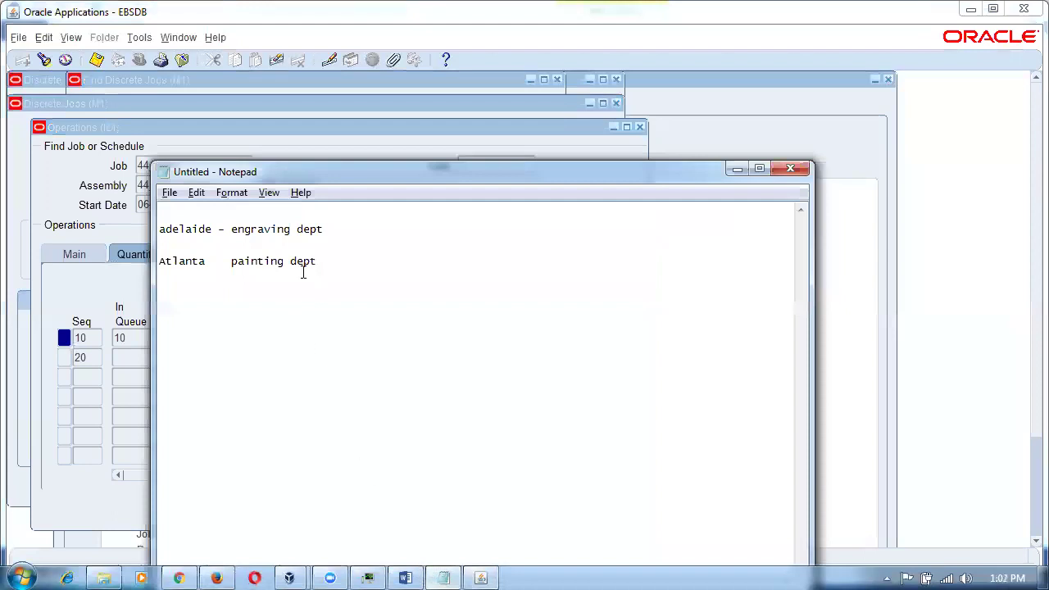
left_click_drag(159, 230, 210, 236)
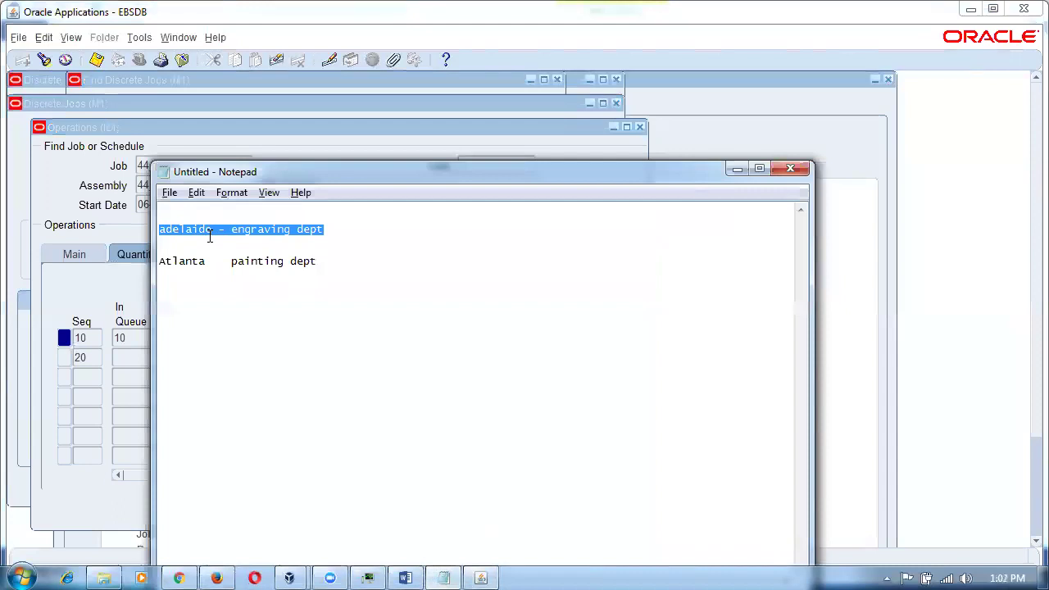
left_click(194, 264)
left_click_drag(170, 264, 195, 261)
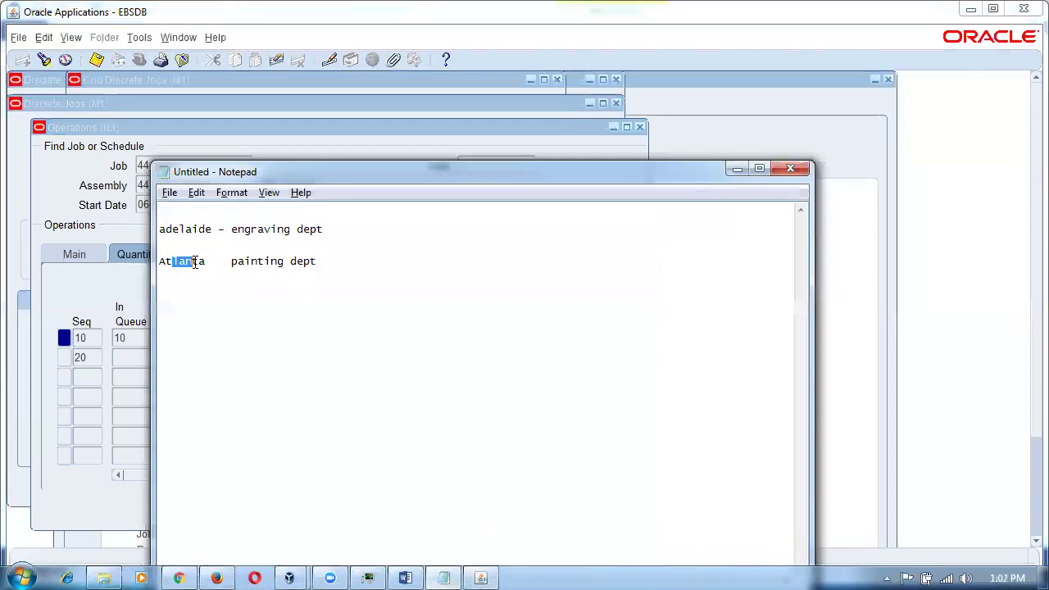
left_click(175, 228)
left_click_drag(166, 232, 205, 236)
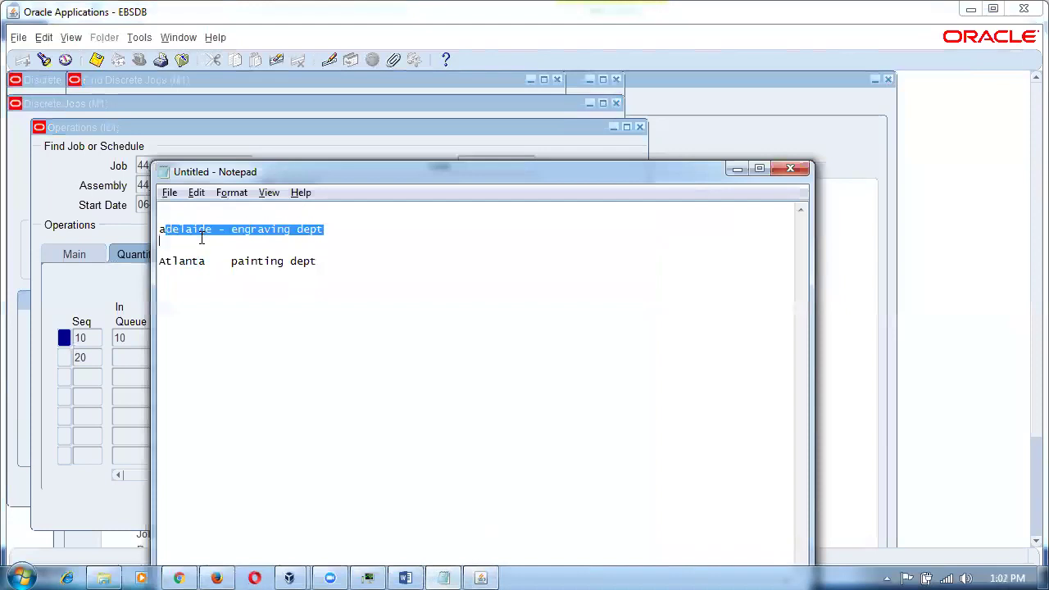
left_click_drag(167, 262, 203, 271)
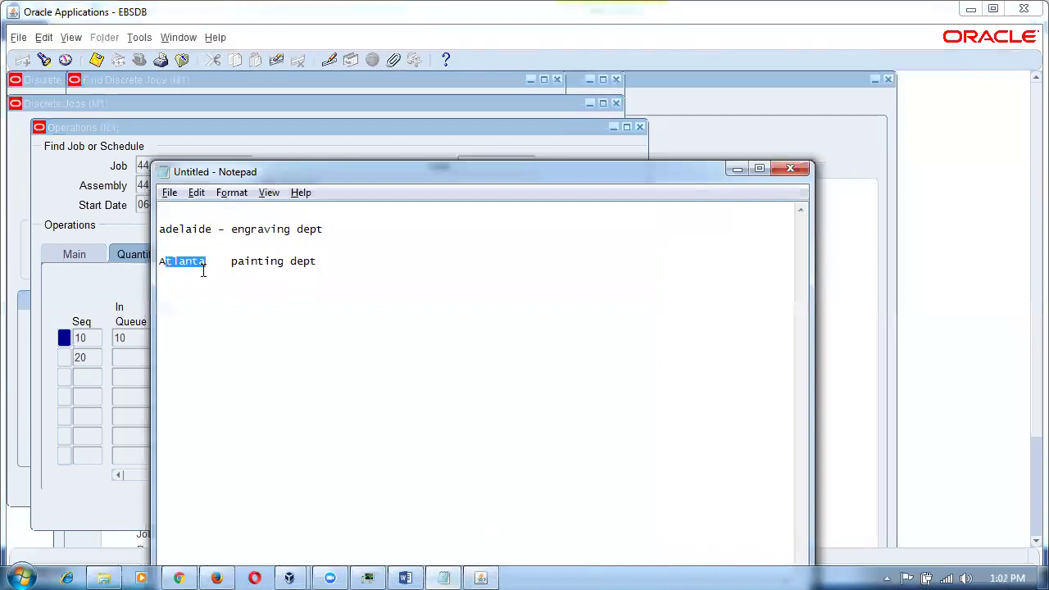
left_click(71, 304)
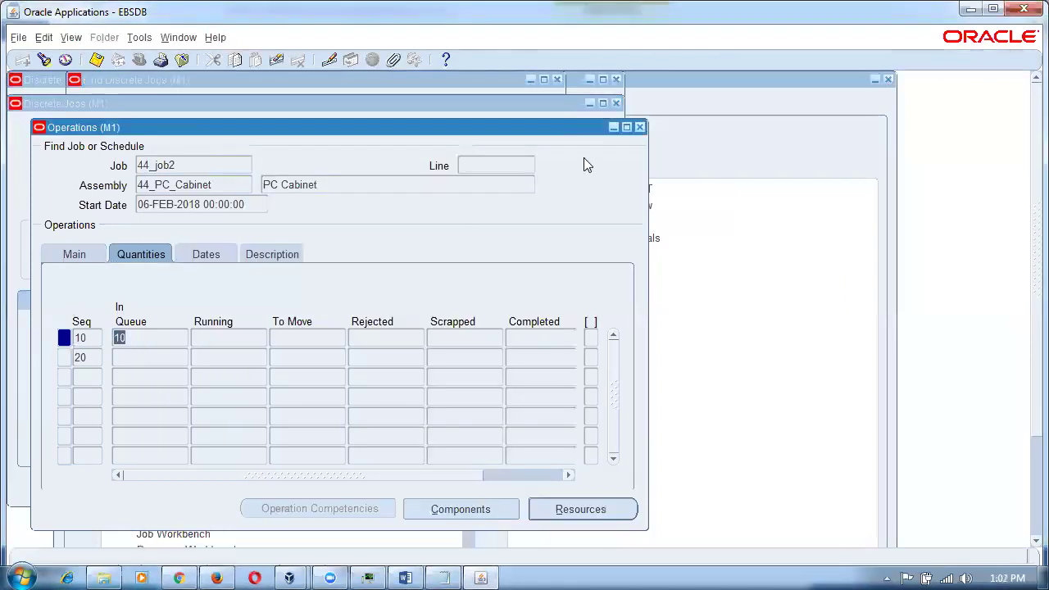
Close the operations and discrete job windows and open the list of concurrent requests.
left_click(638, 128)
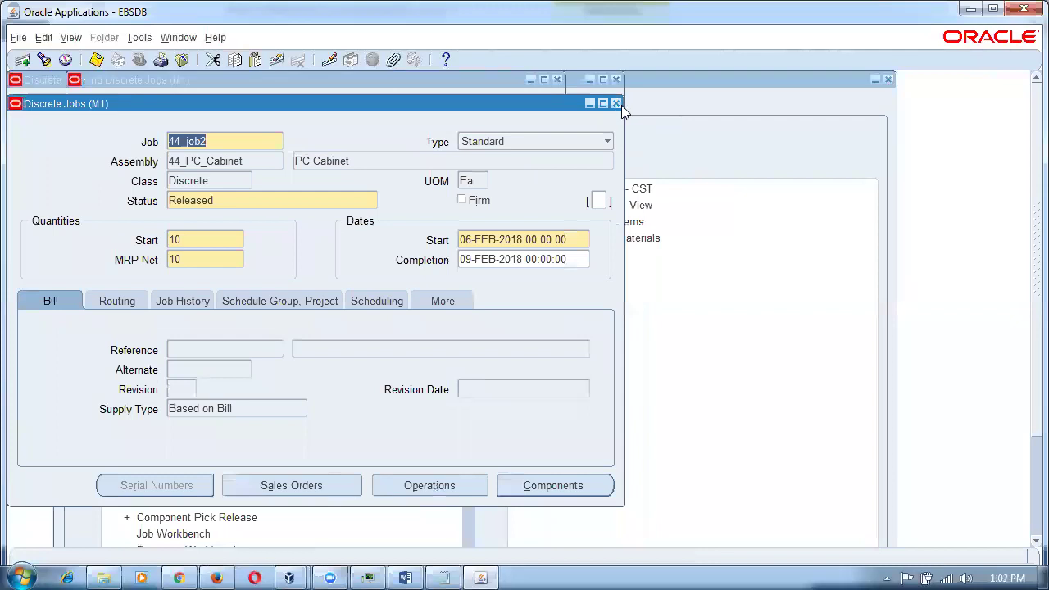
left_click(616, 104)
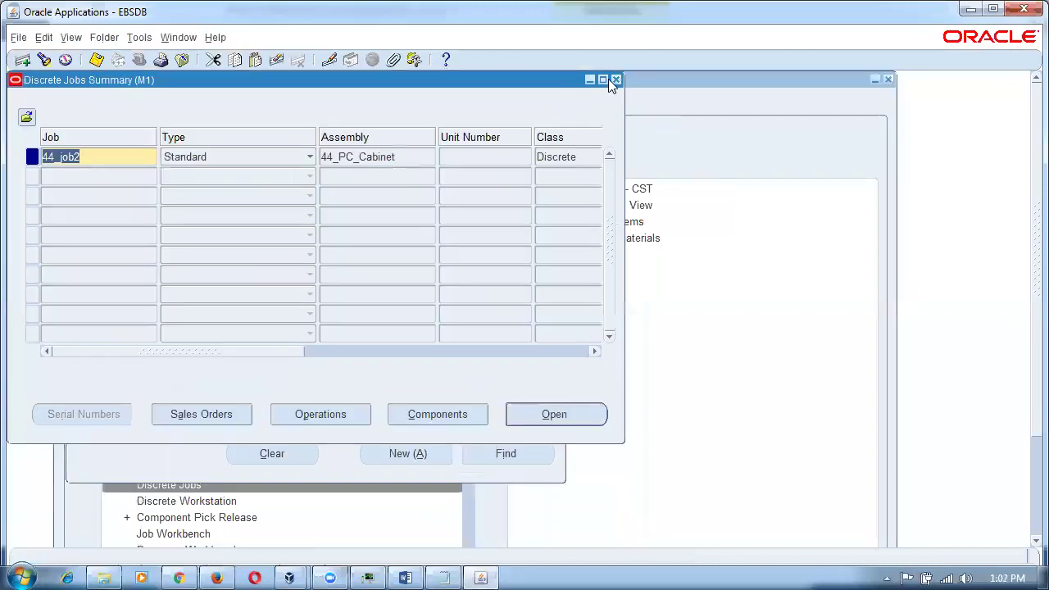
left_click(616, 79)
key("alt+v")
key("q")
key("Return")
View the output report of Requisition Import request 7688982, highlight its approved requisitions line, and return to the requests list.
left_click(171, 236)
left_click(199, 260)
left_click(193, 273)
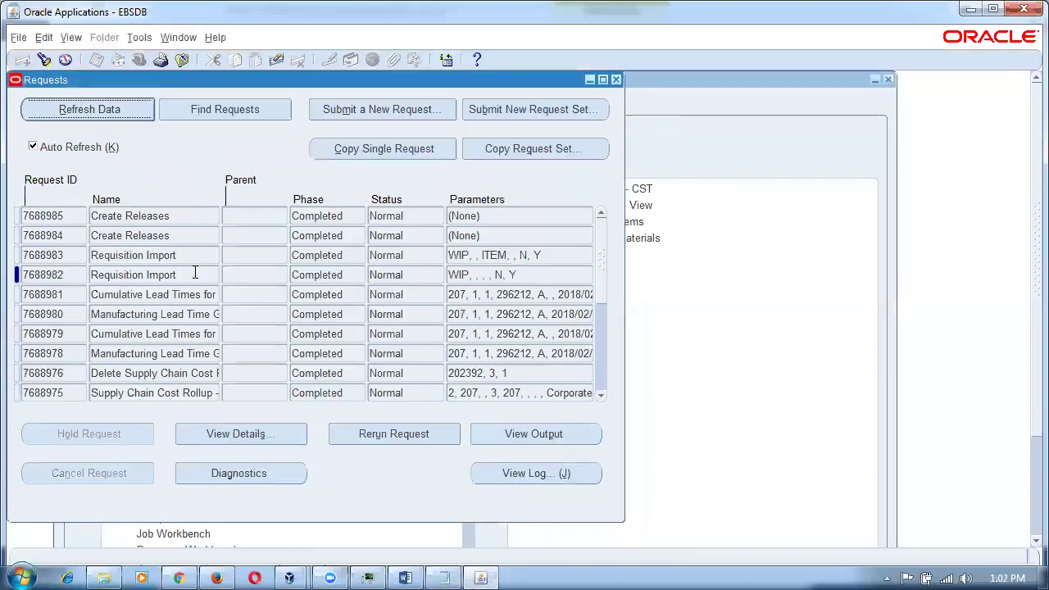
left_click(531, 435)
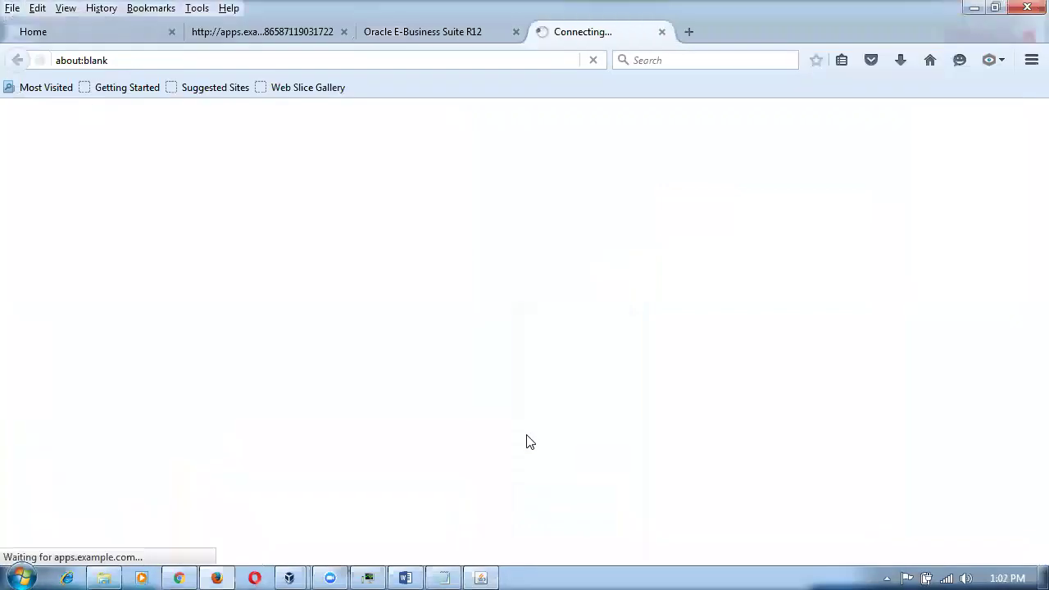
left_click_drag(133, 153, 332, 156)
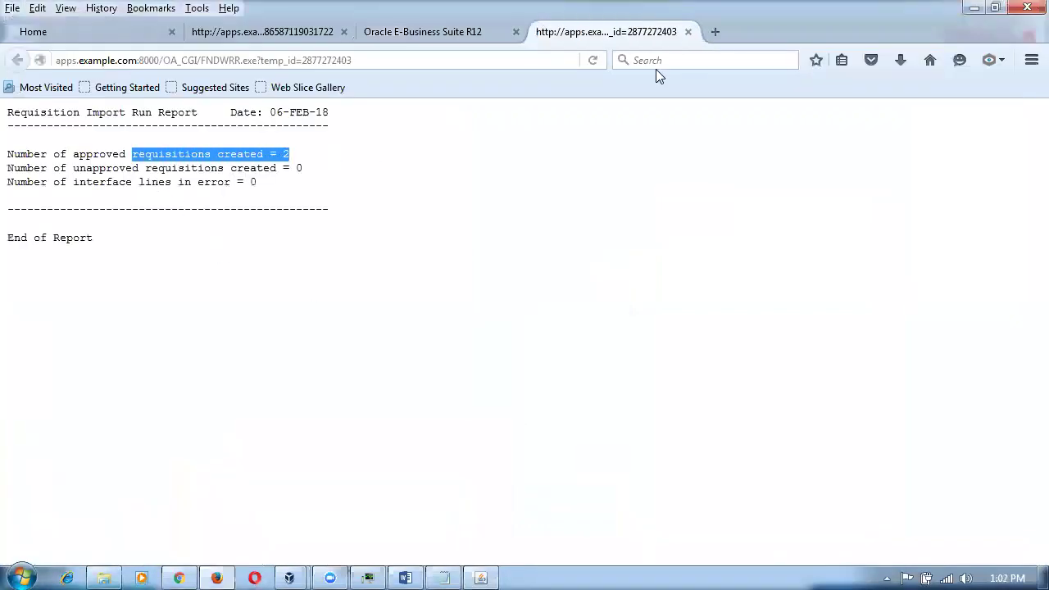
left_click(688, 31)
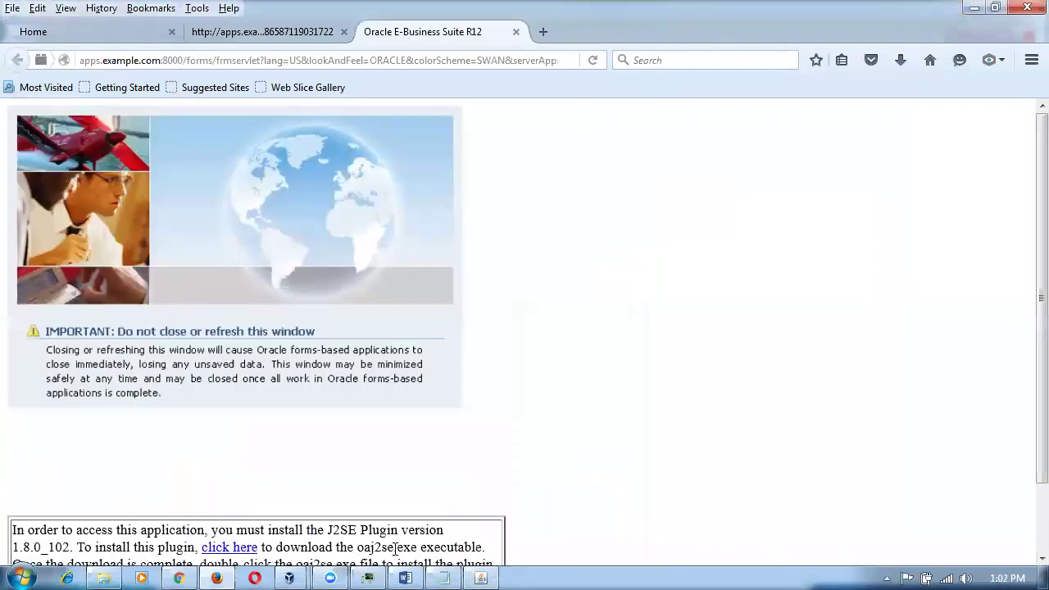
left_click(482, 577)
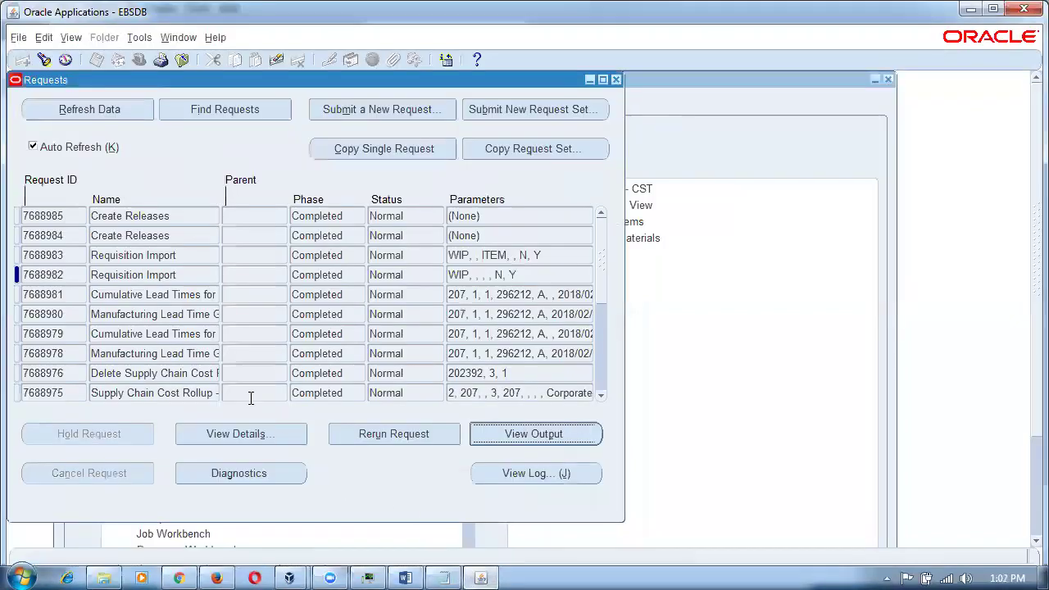
View the output report of Requisition Import request 7688983, close it, and return to the requests list.
left_click(185, 257)
left_click(541, 438)
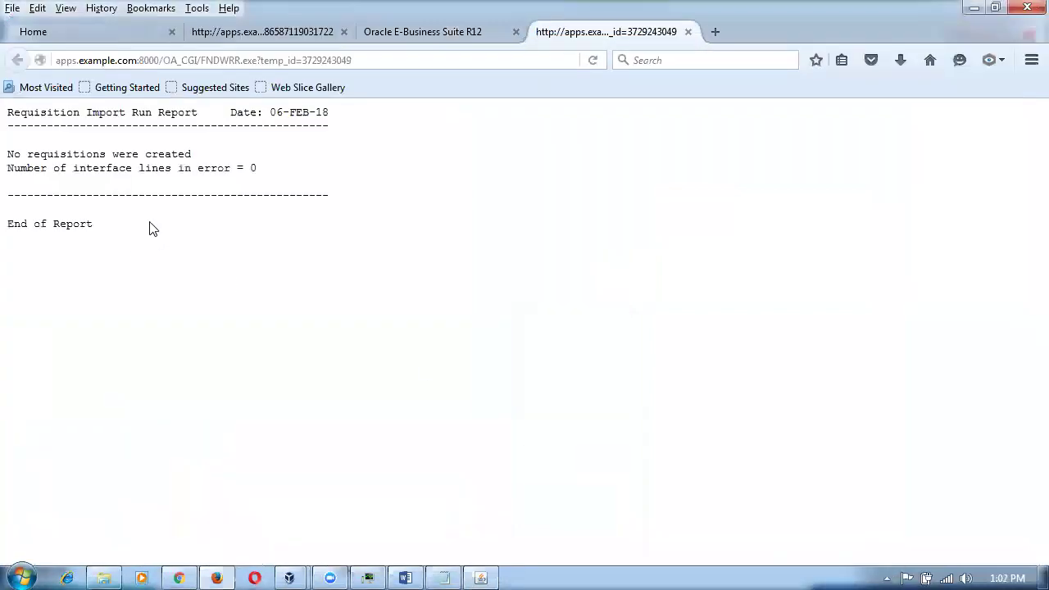
left_click(688, 32)
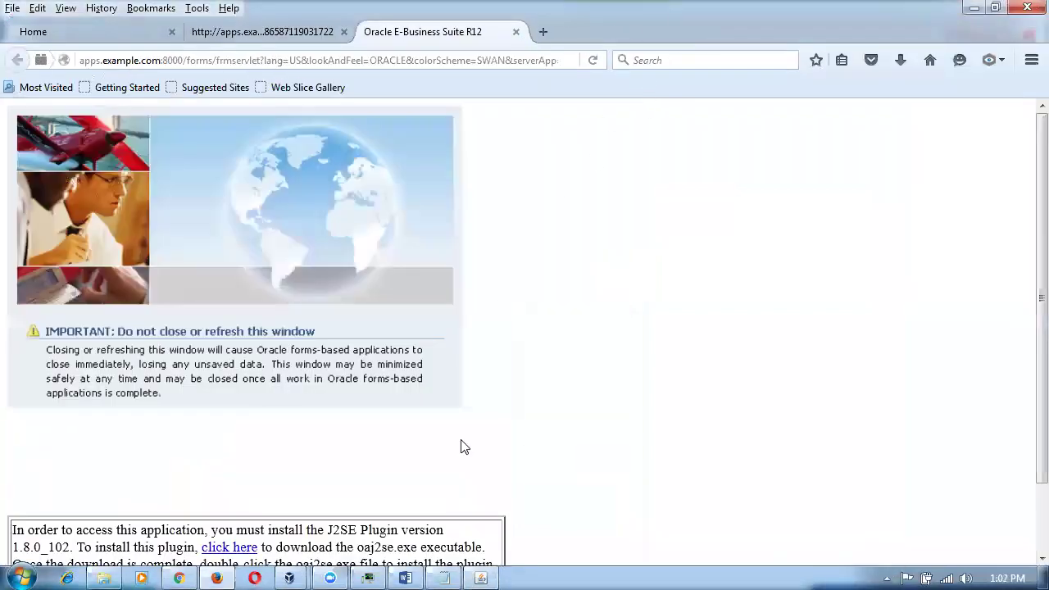
left_click(481, 576)
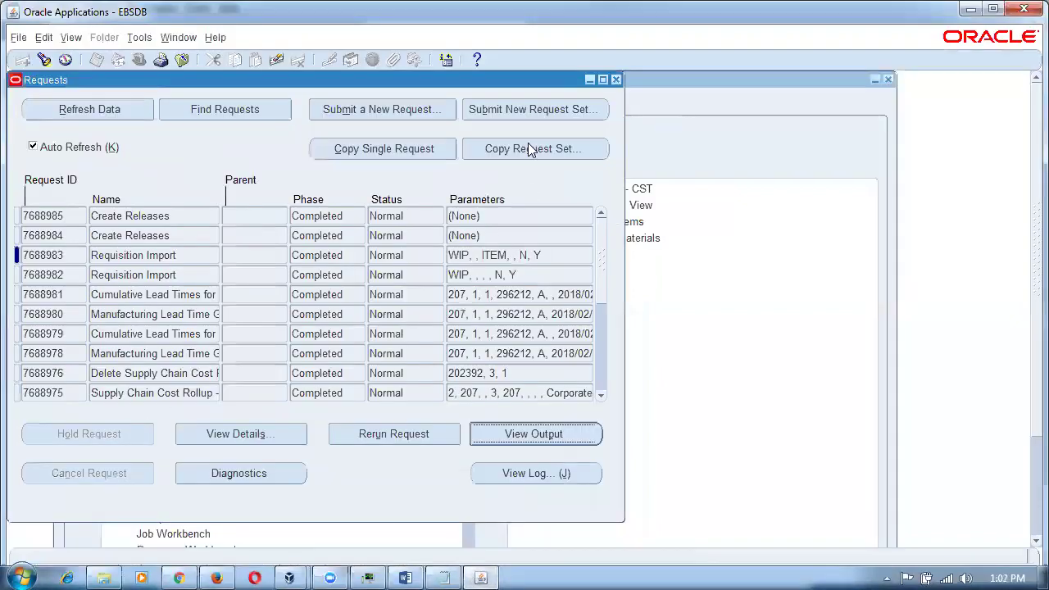
Close the requests list and open the Requisition Summary search form under Purchasing, Requisitions.
left_click(615, 79)
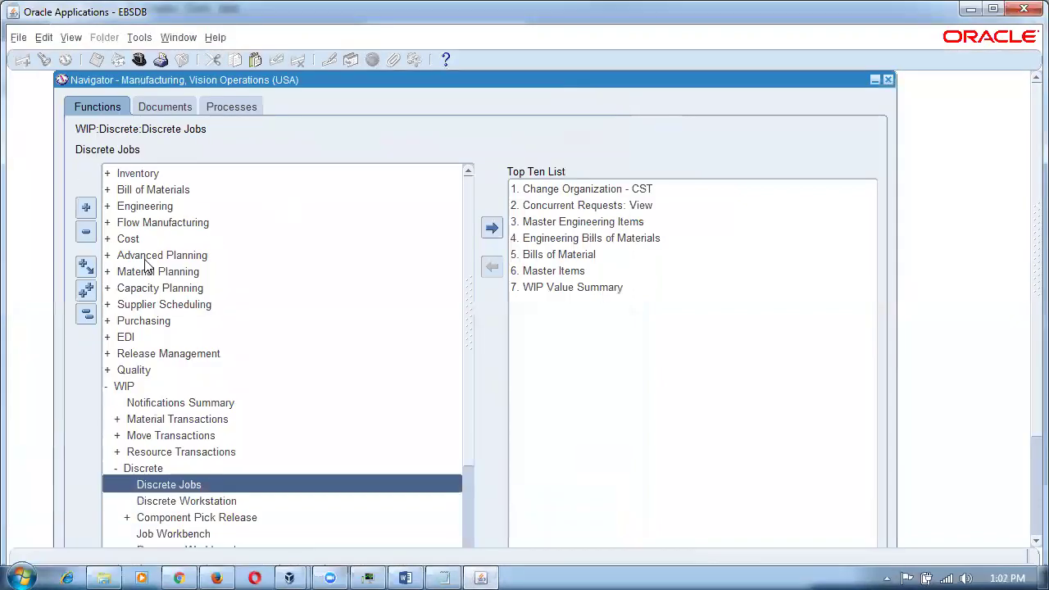
left_click(92, 317)
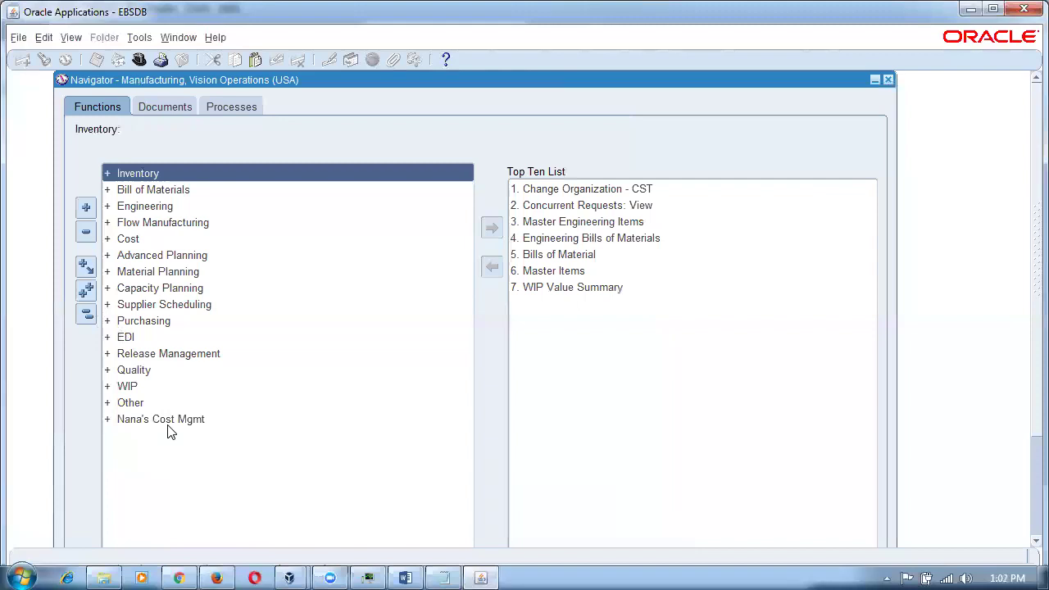
double_click(176, 325)
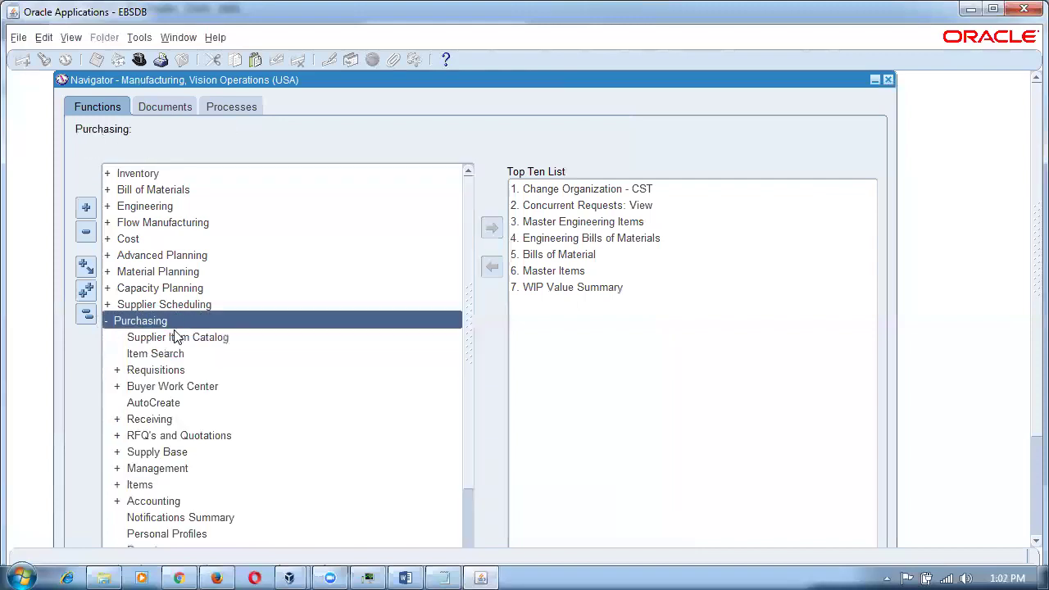
double_click(175, 369)
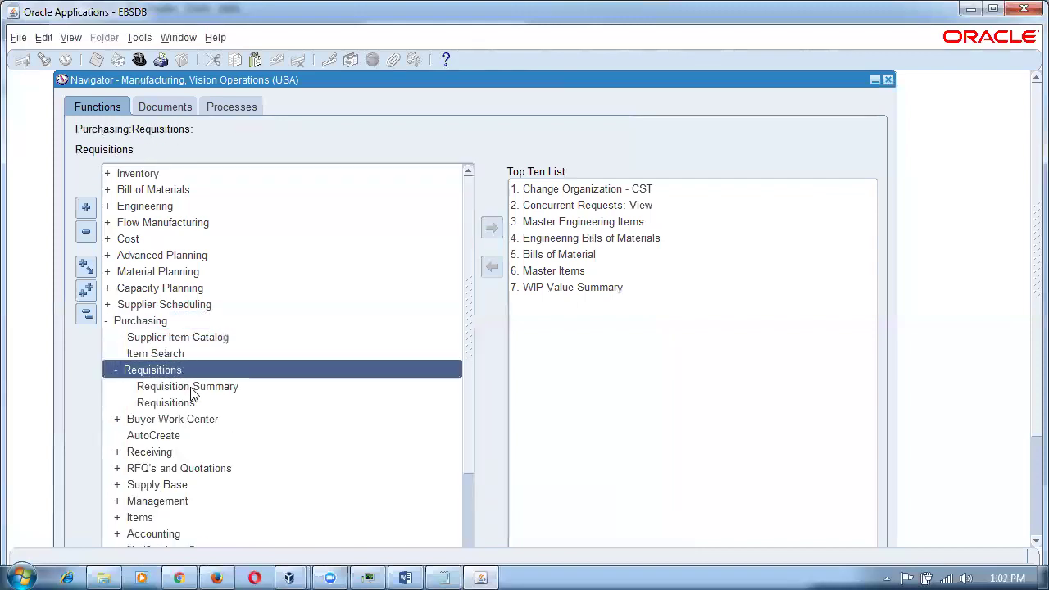
double_click(187, 388)
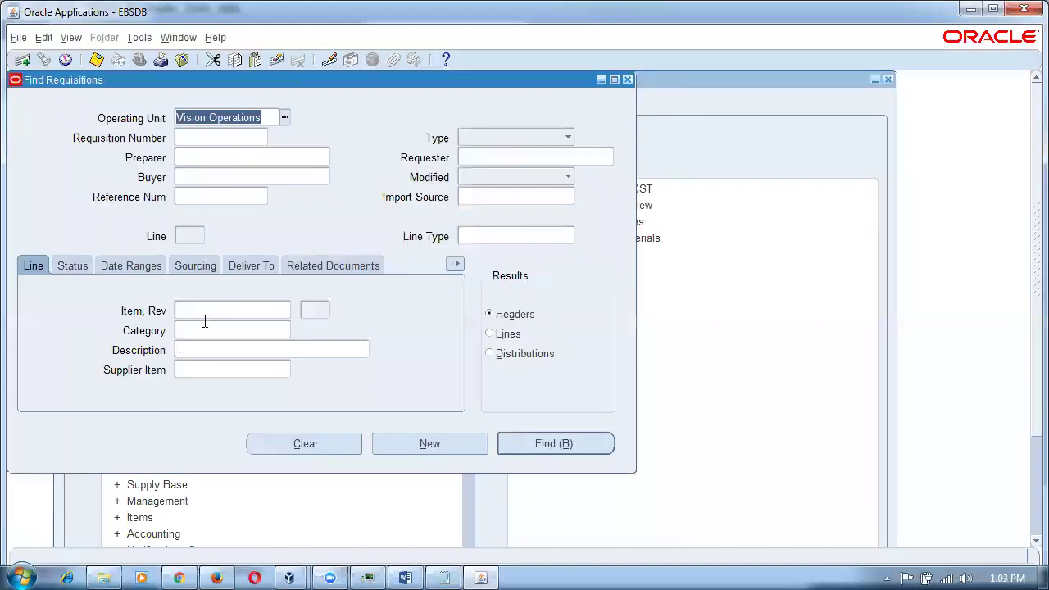
Search the requisition lines for item xx_Engrave_OSP_item1, using xx%E% to look up the item.
left_click(203, 310)
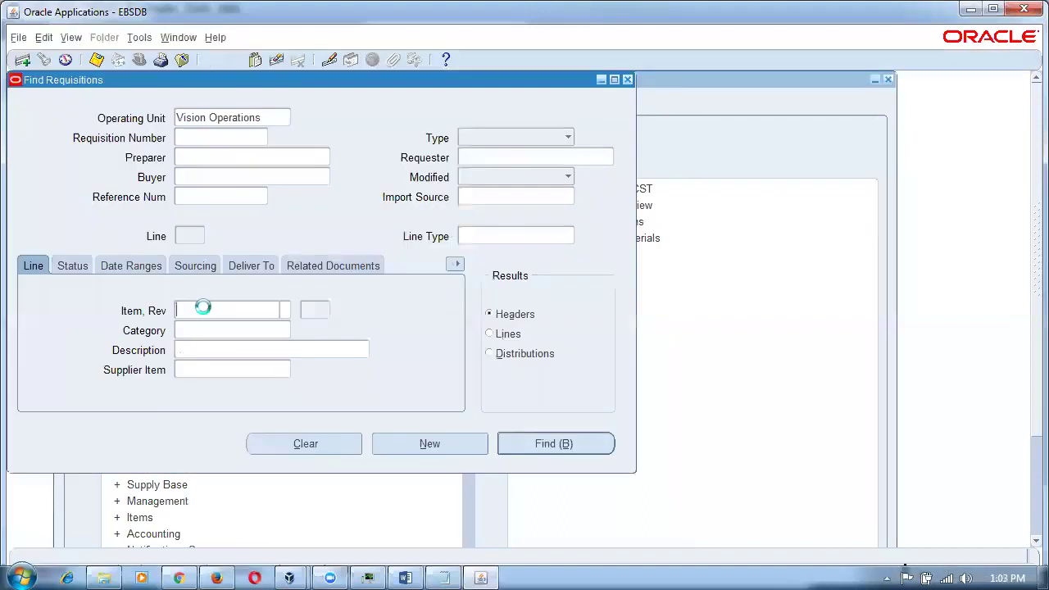
type("xx%")
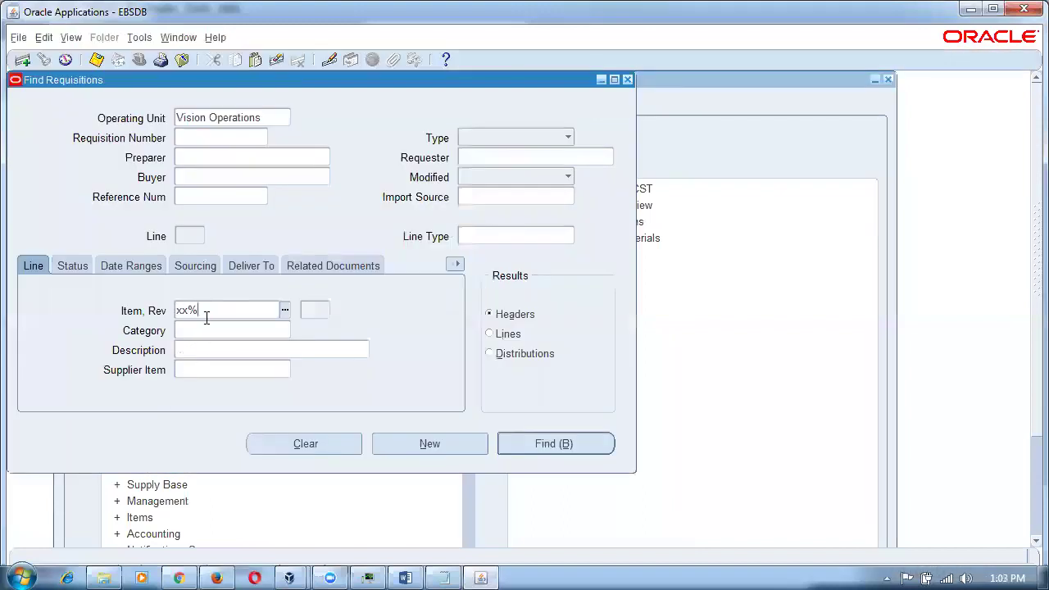
type("E%")
key("Tab")
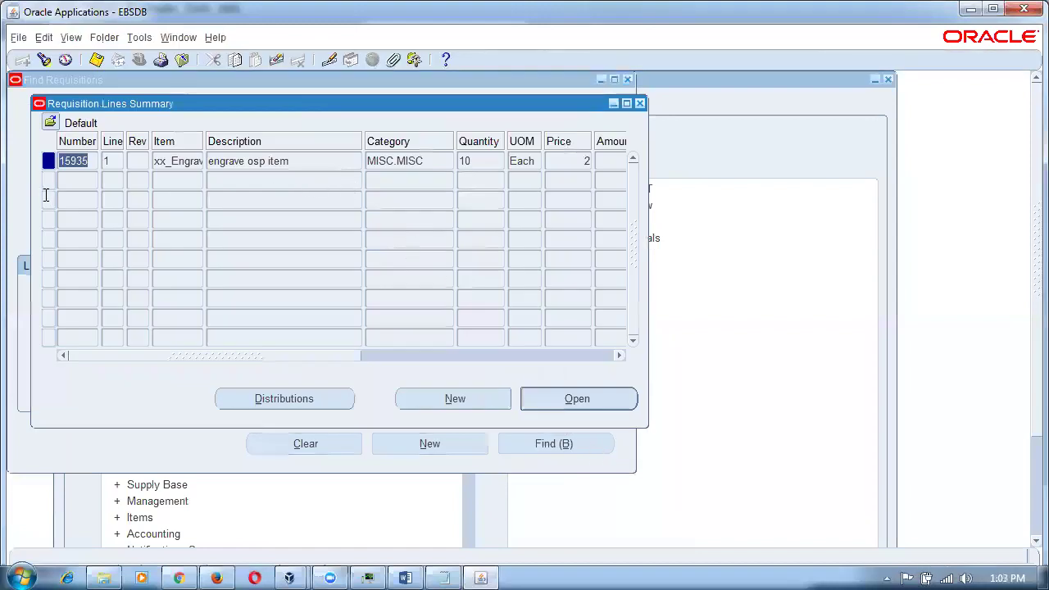
Check the found requisition line's number, description, unit of measure and price, and close the requisition summary windows.
left_click(216, 161)
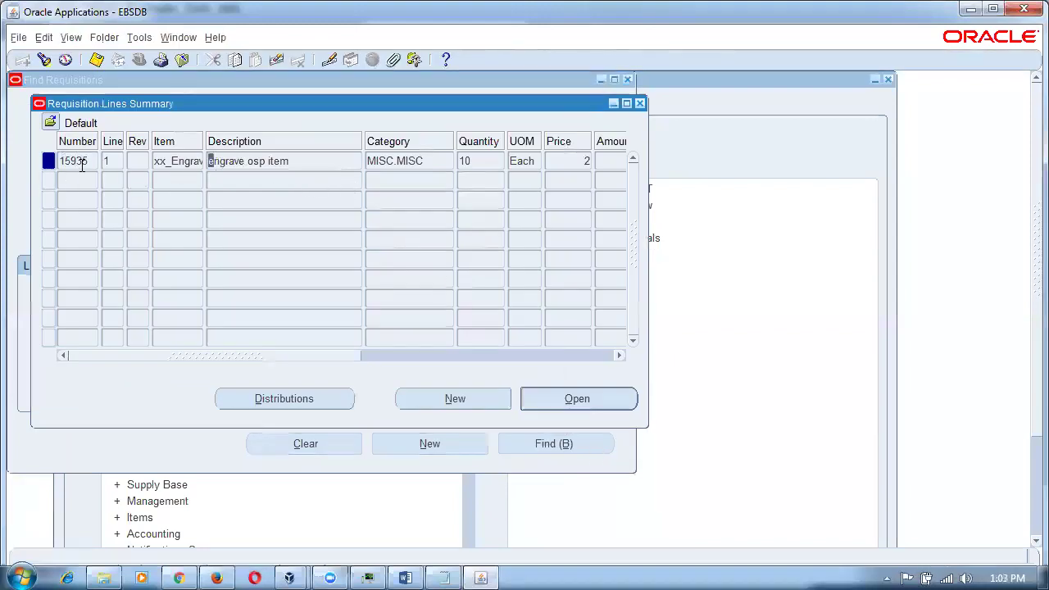
left_click(89, 163)
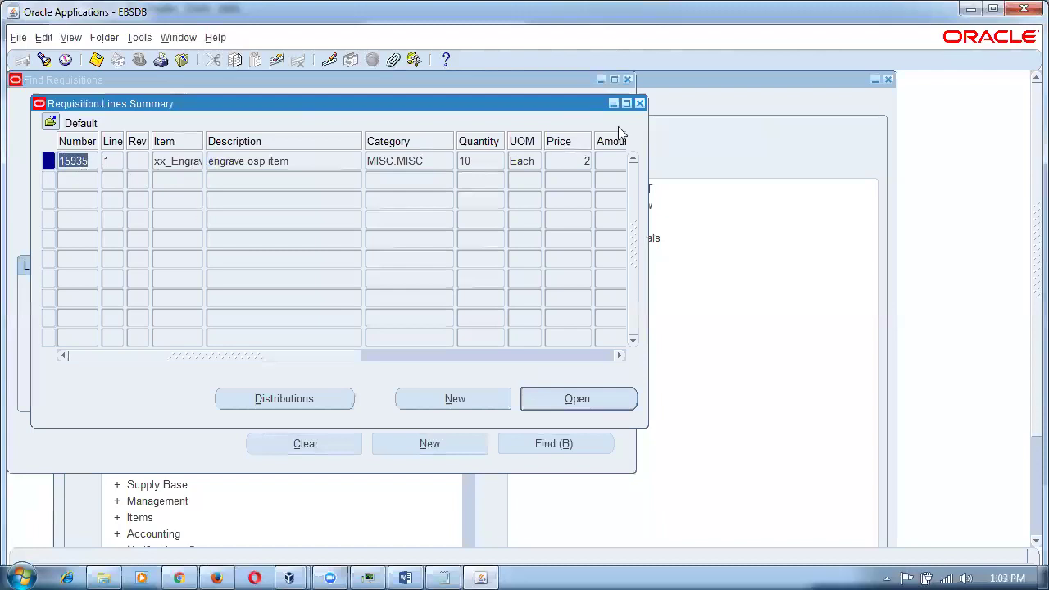
left_click(573, 159)
left_click(530, 164)
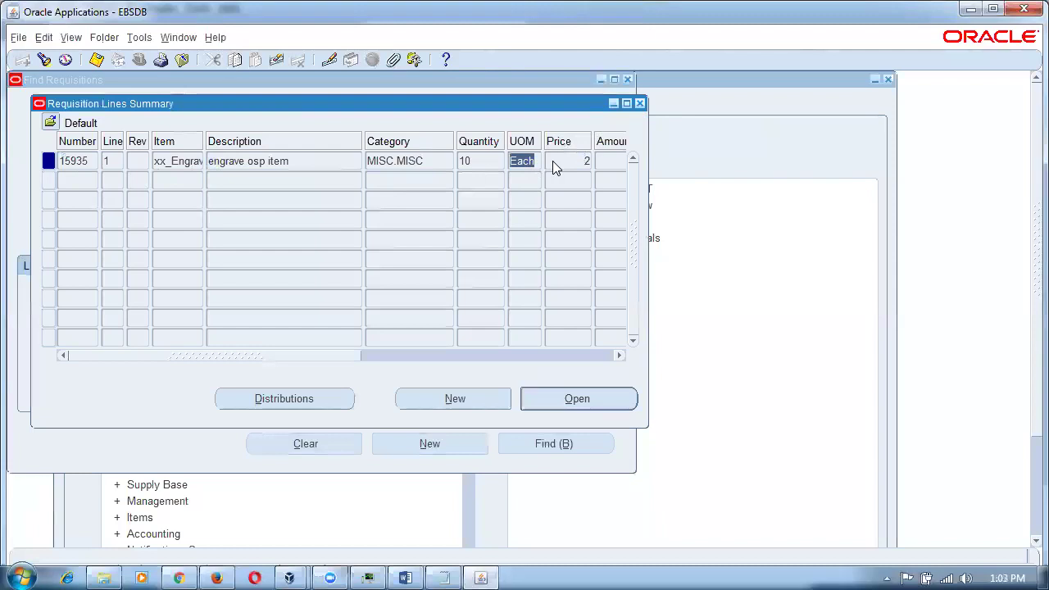
left_click(552, 161)
left_click_drag(313, 358, 386, 353)
double_click(451, 162)
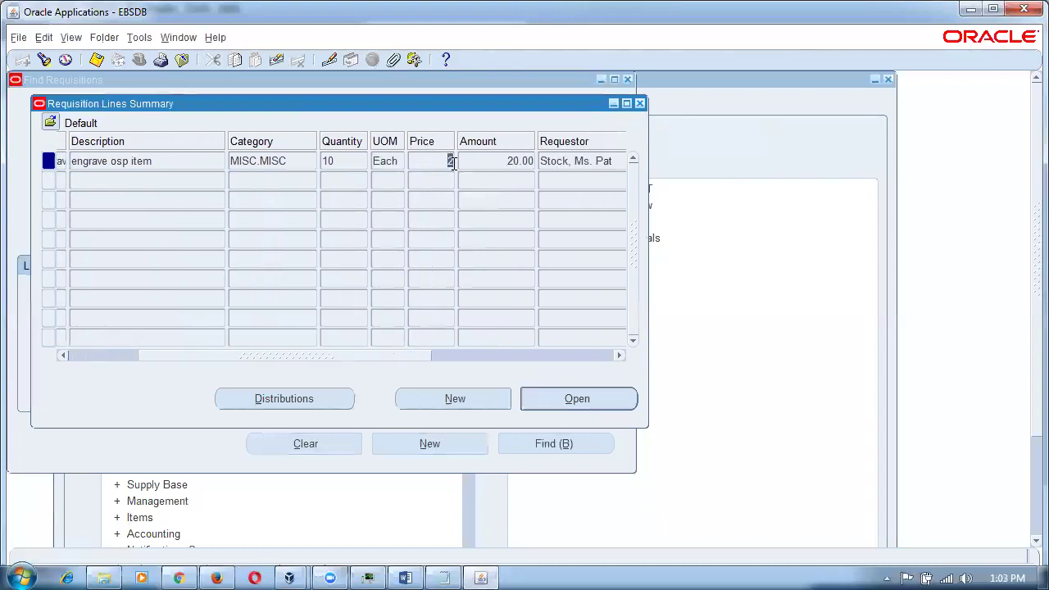
left_click(451, 164)
left_click(639, 103)
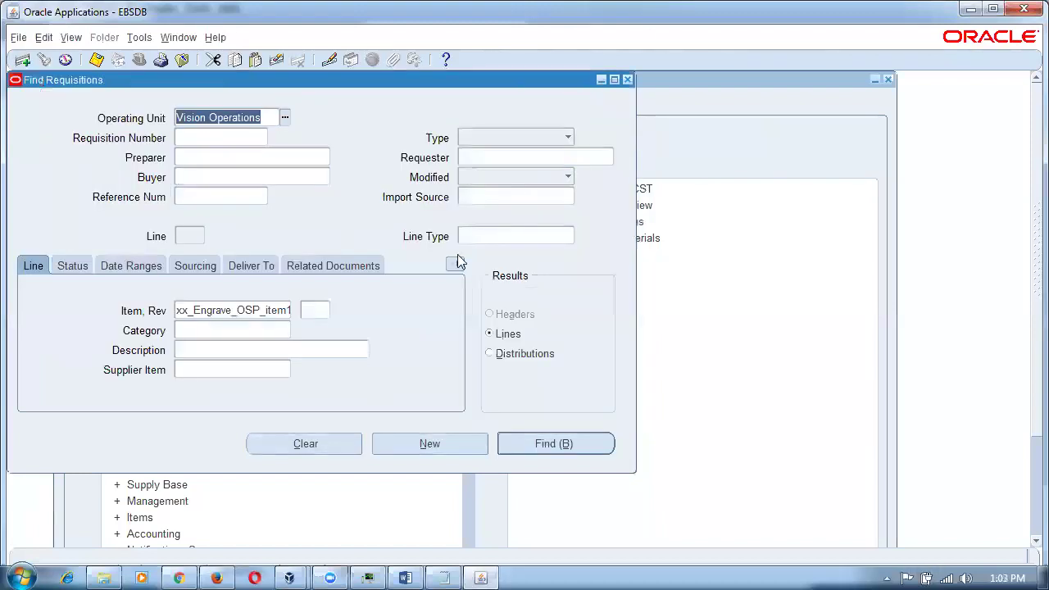
left_click(628, 80)
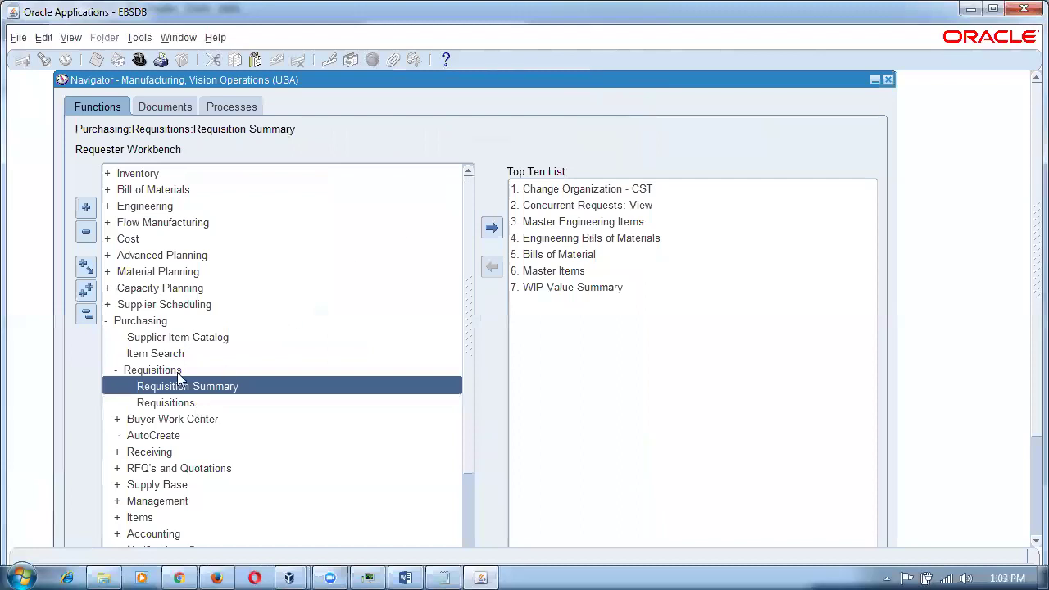
Open AutoCreate, clear the default search criteria, and find the approved lines of requisition 15935.
double_click(164, 436)
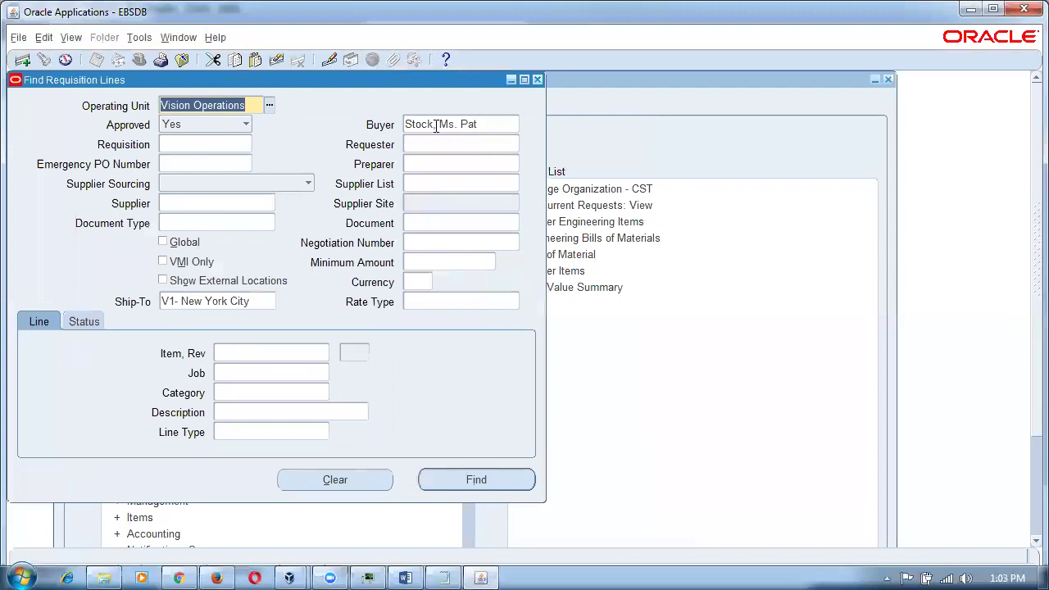
left_click(336, 481)
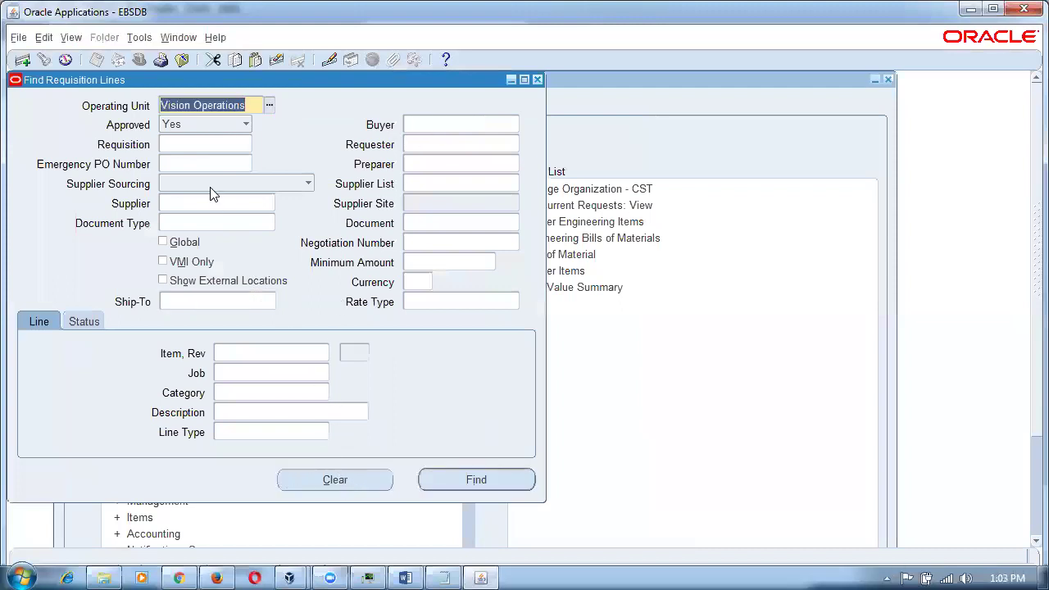
left_click(203, 144)
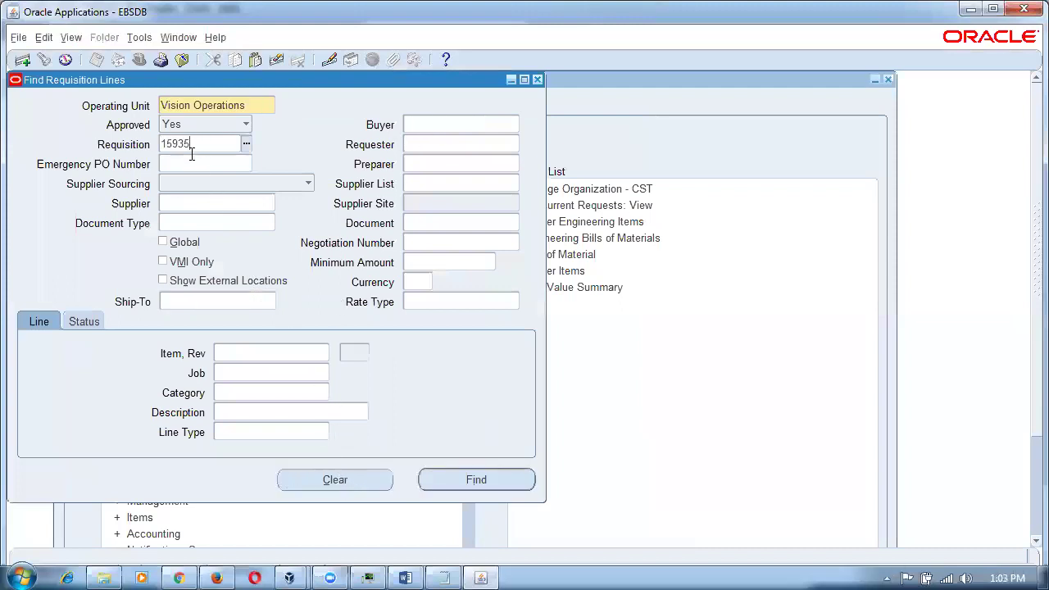
key("Tab")
left_click(459, 477)
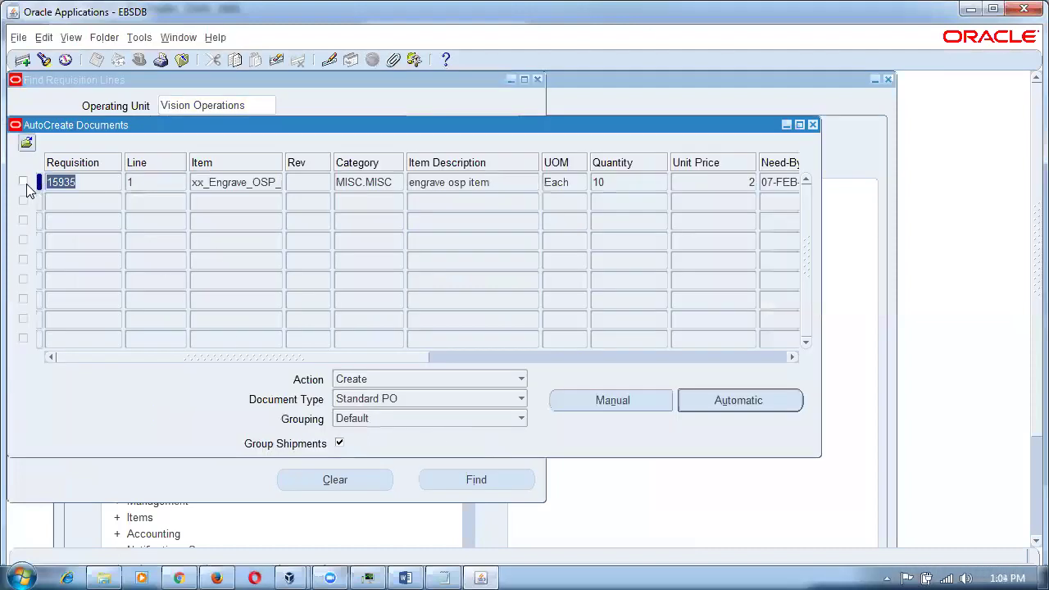
Automatically create a standard purchase order from the requisition line with supplier 44_Engraver at supplier site Engrave site 1.
left_click(23, 181)
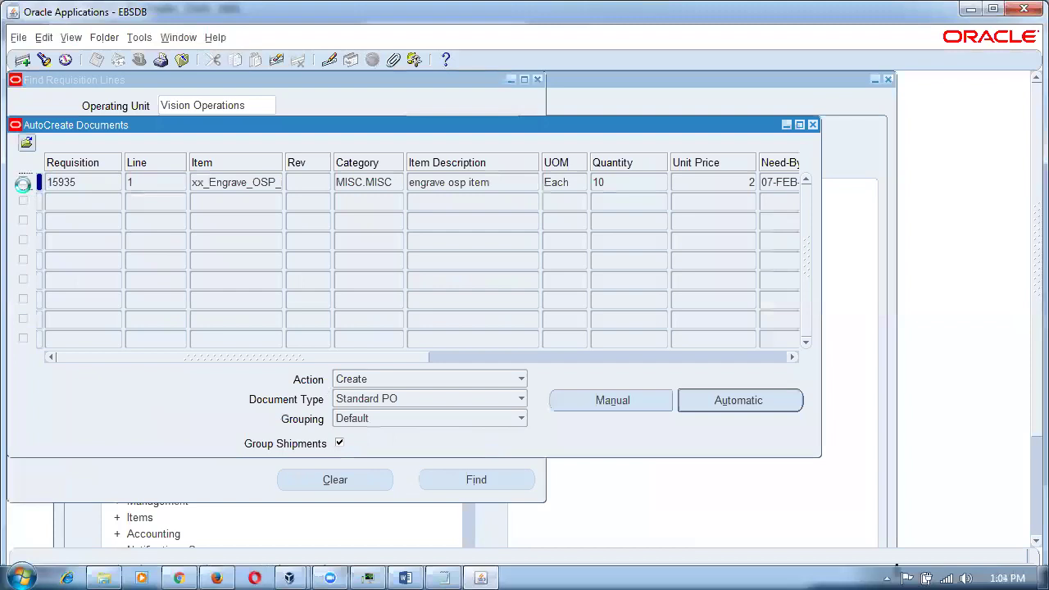
left_click(775, 400)
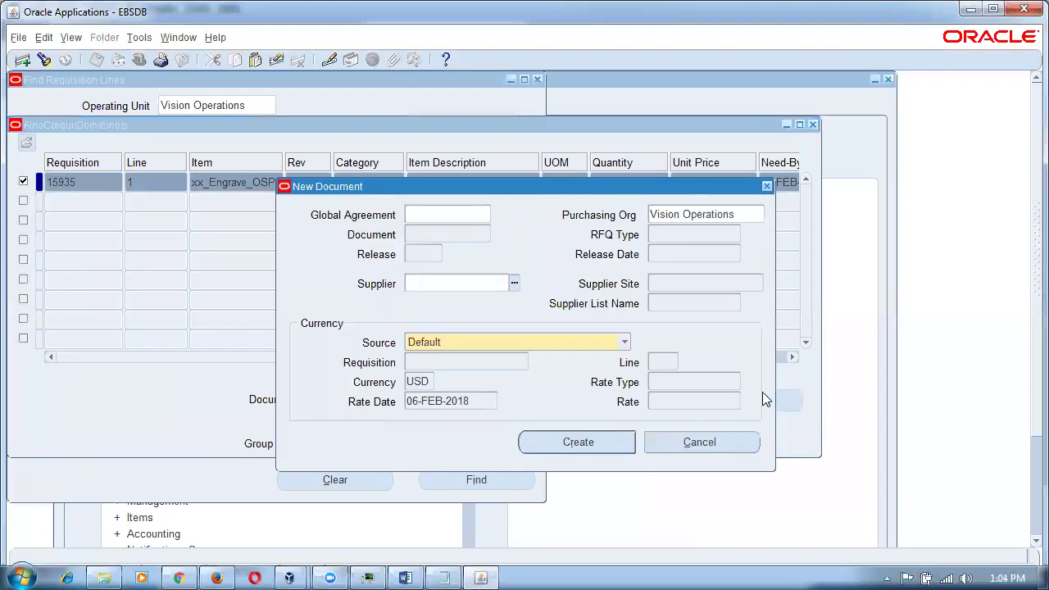
type("xx%")
key("Tab")
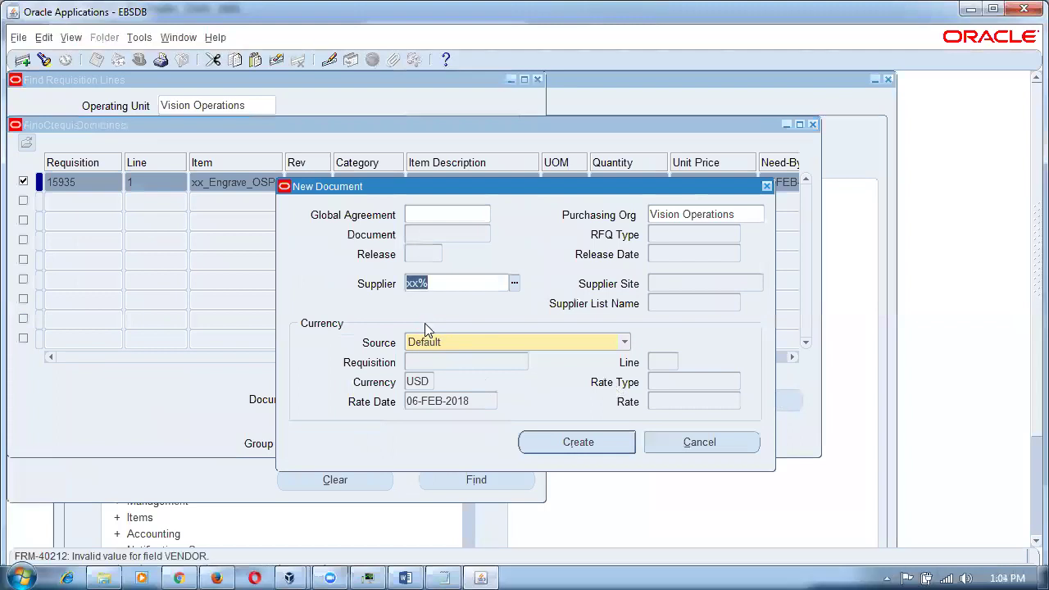
type("44%^")
key("Tab")
type("44%")
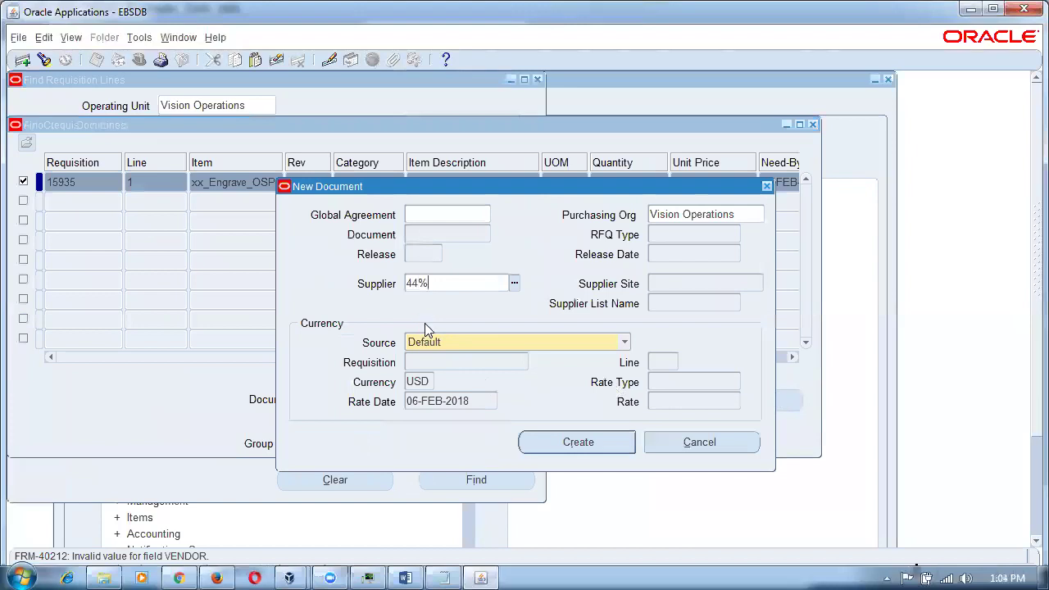
key("Tab")
key("Return")
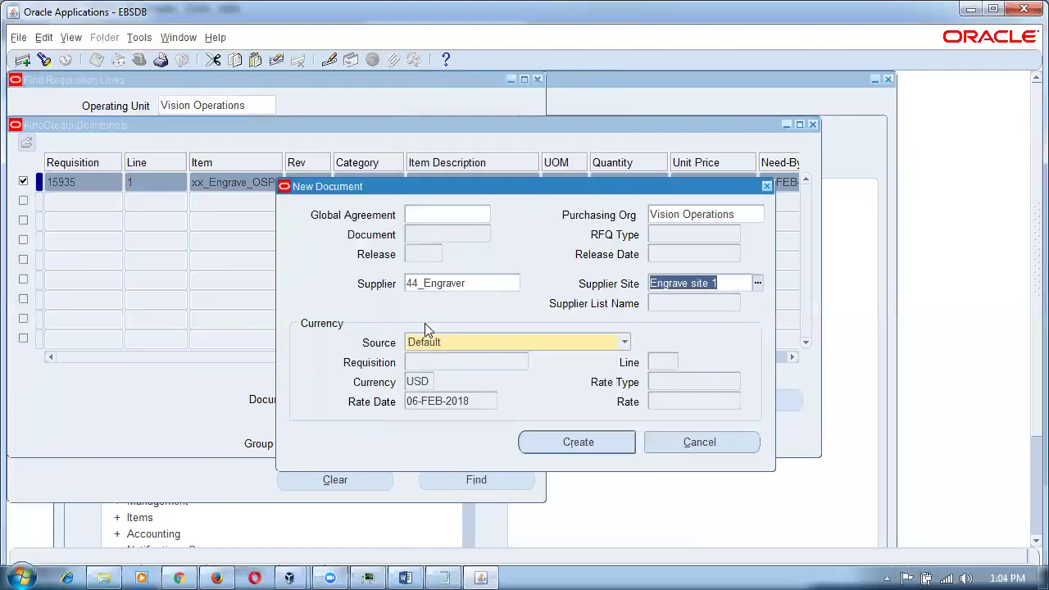
left_click(590, 447)
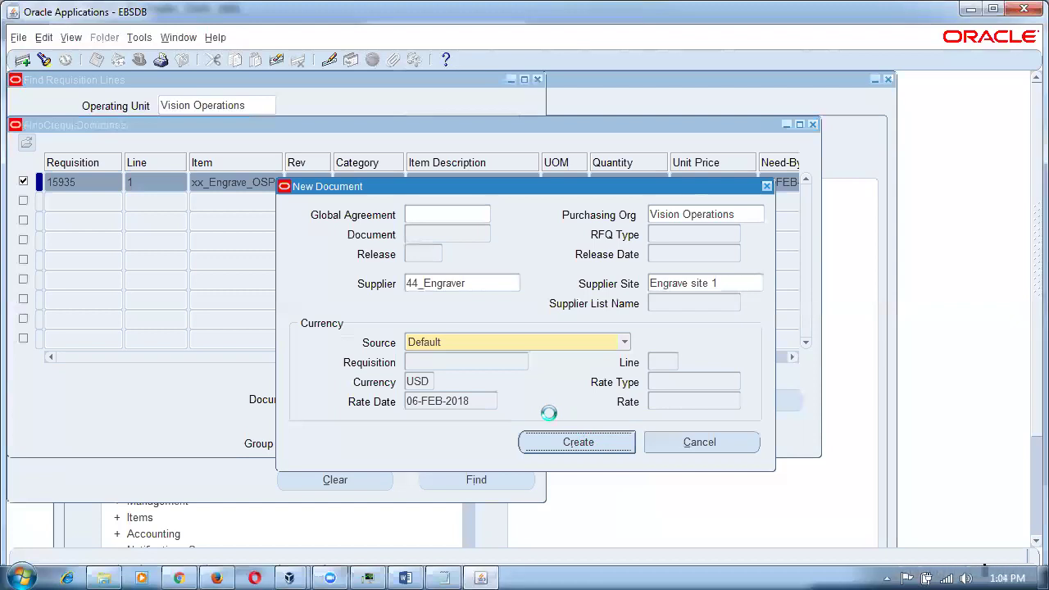
Switch to Notepad, highlight the Atlanta painting department note, and return to Oracle Applications.
left_click(442, 578)
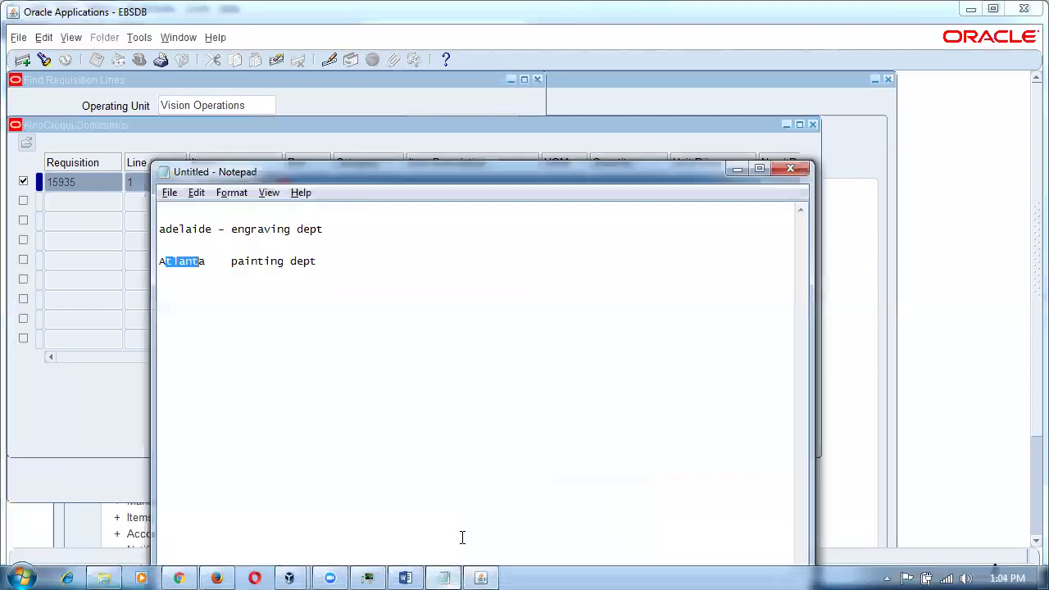
left_click(168, 273)
left_click_drag(165, 270, 191, 271)
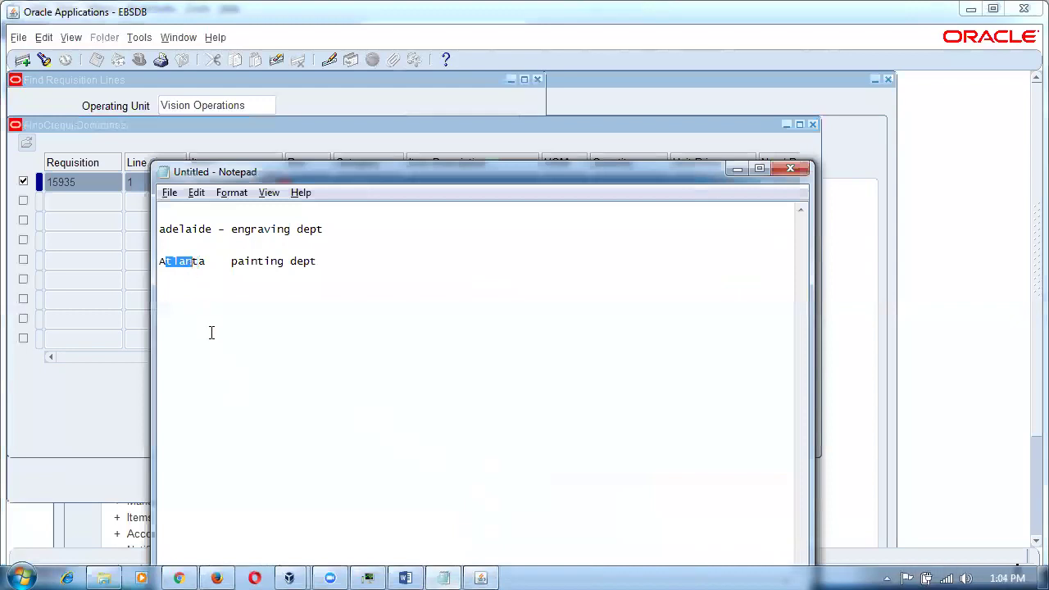
key("alt+Tab")
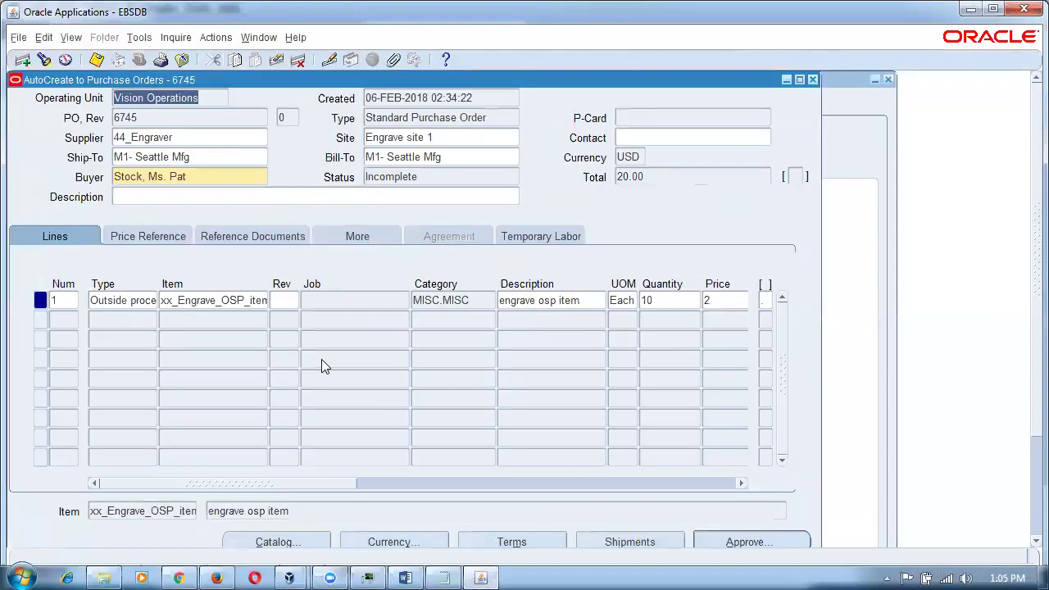
Check the new purchase order line's type and item, and open its shipments to check the ship-to location and organization.
double_click(120, 302)
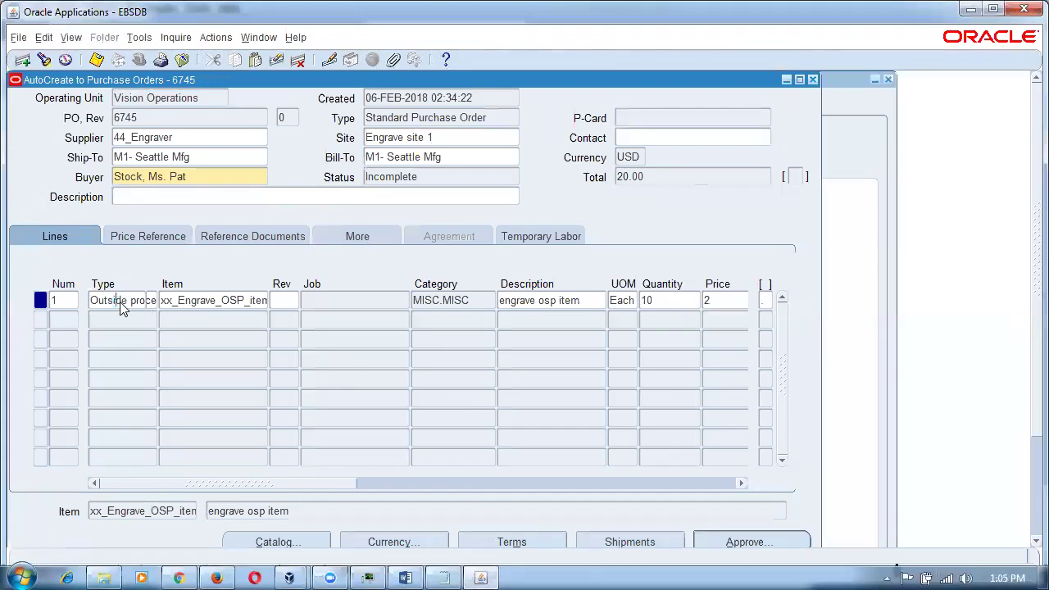
double_click(210, 302)
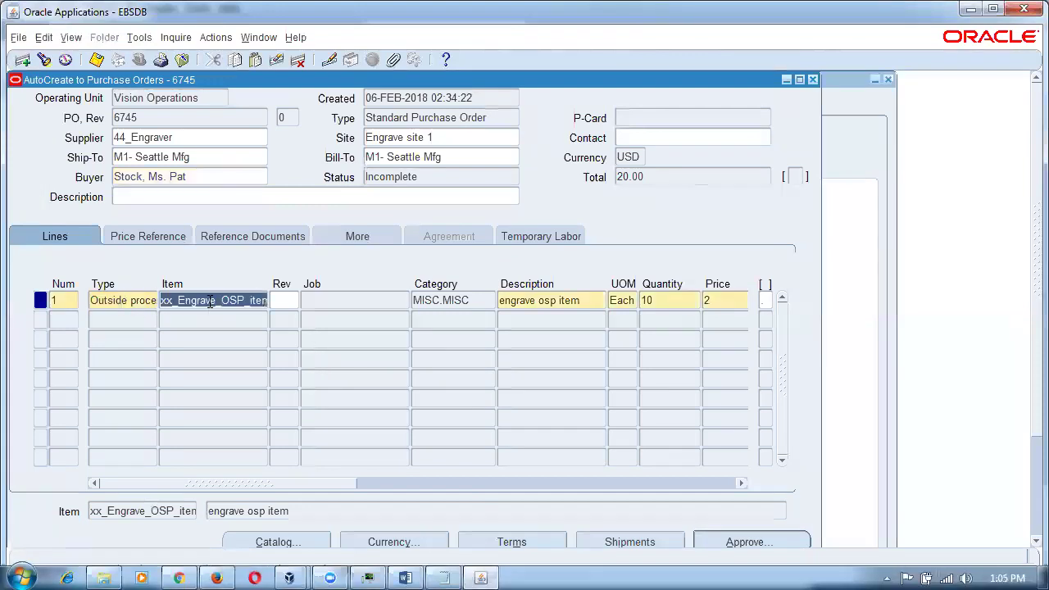
left_click(623, 543)
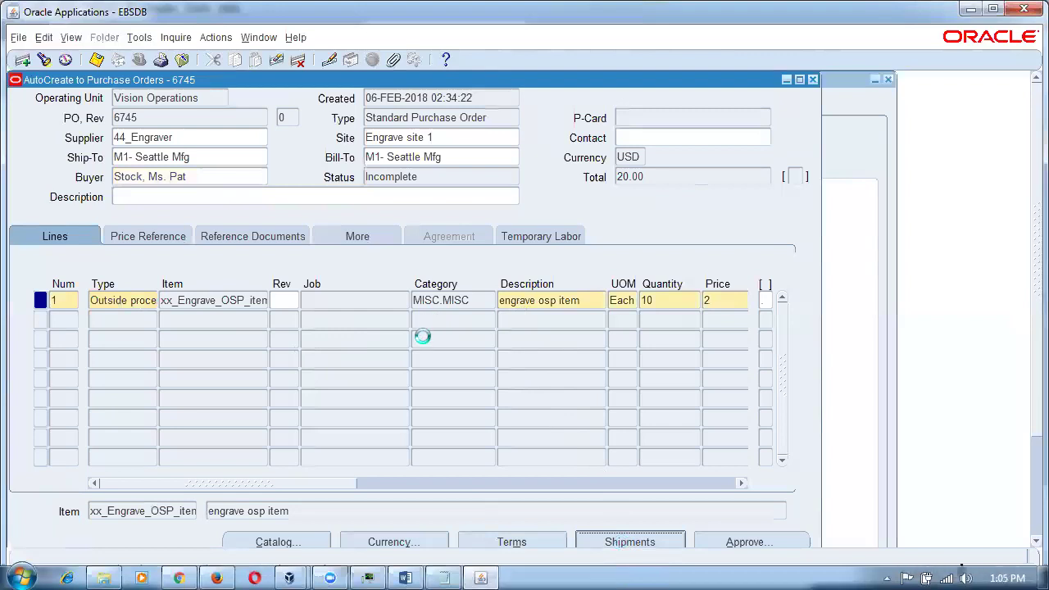
left_click(199, 212)
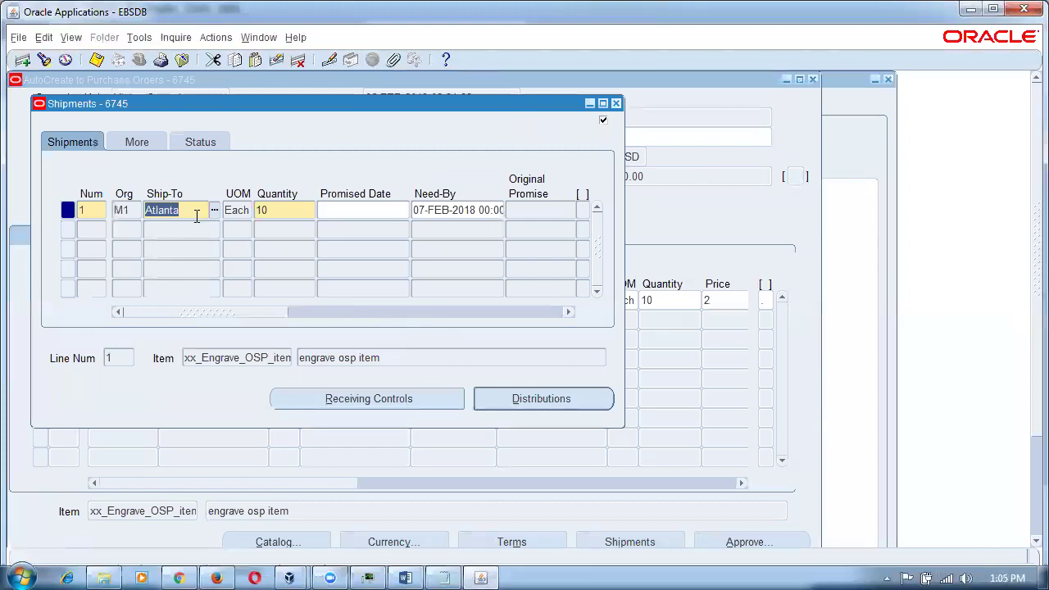
left_click(131, 215)
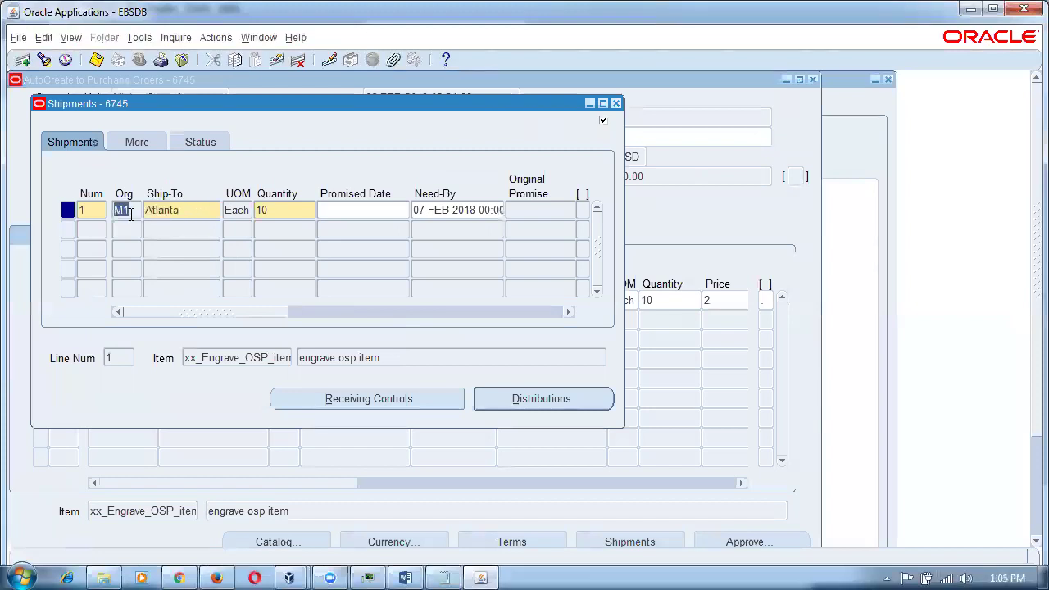
Review the shipment's receiving controls, including receipt routing, accept them, and close the Shipments window.
left_click(324, 400)
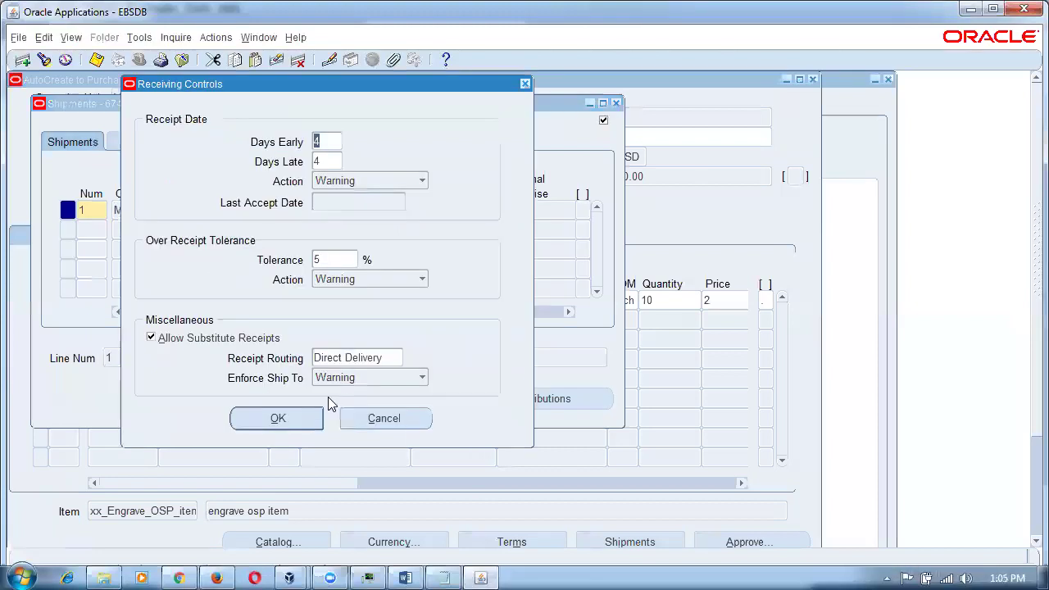
left_click_drag(375, 358, 262, 443)
left_click(264, 421)
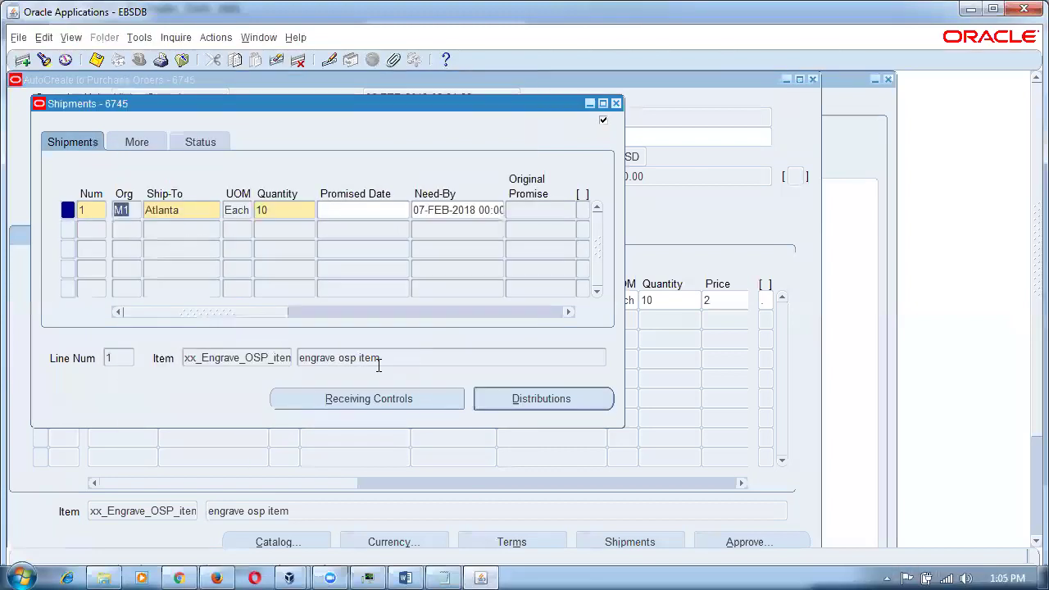
left_click(617, 103)
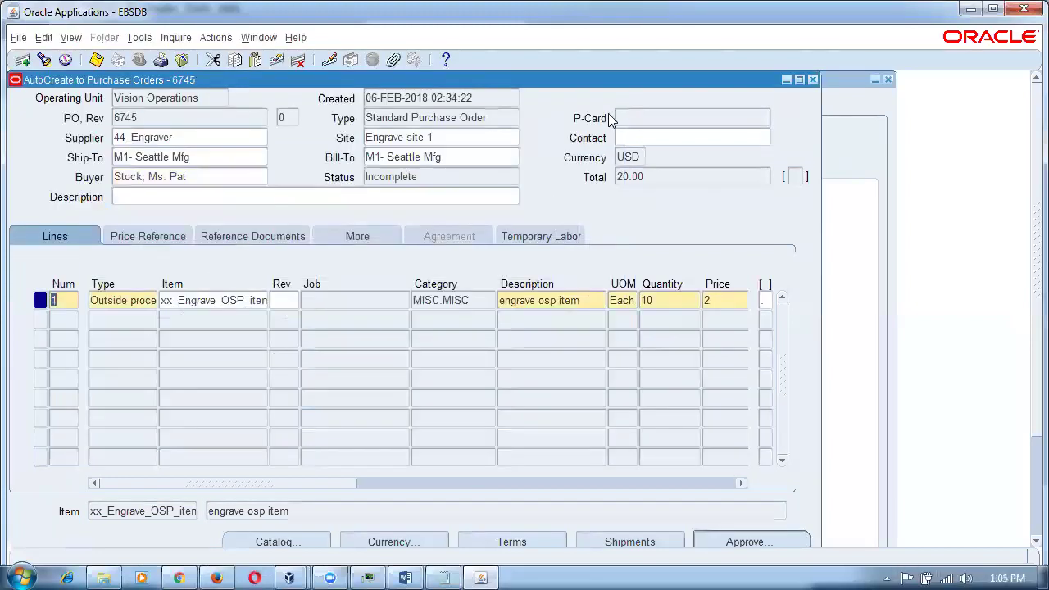
Submit the new purchase order for approval and check its number and status.
left_click(162, 119)
left_click(492, 180)
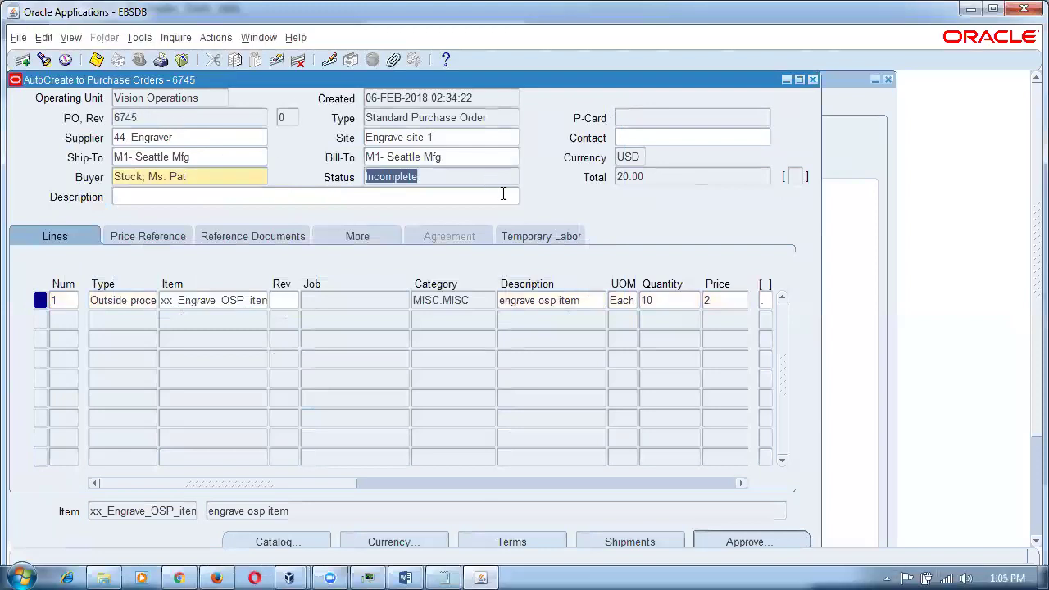
left_click(743, 542)
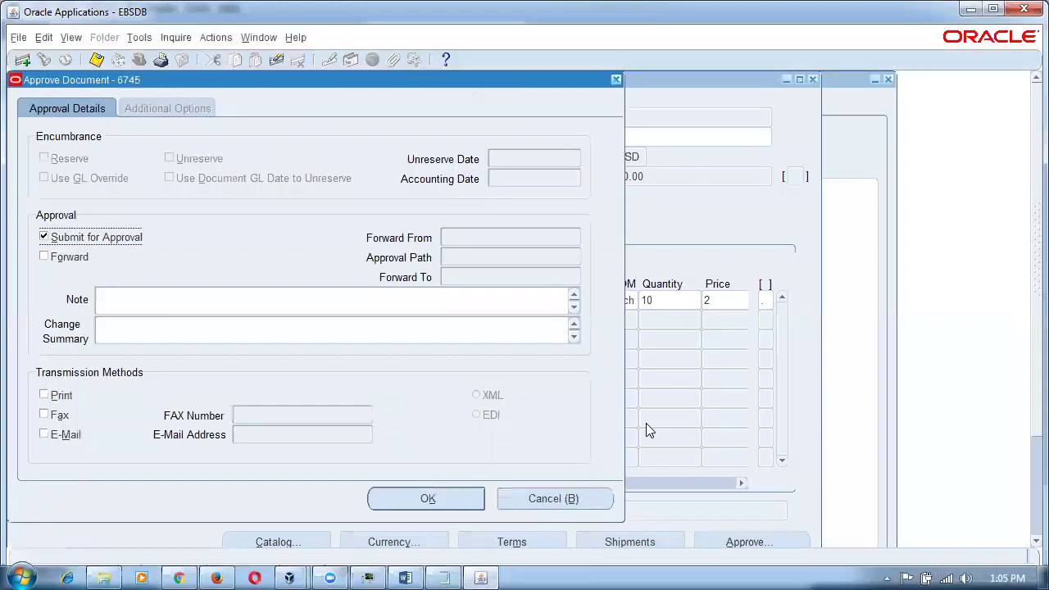
left_click(387, 506)
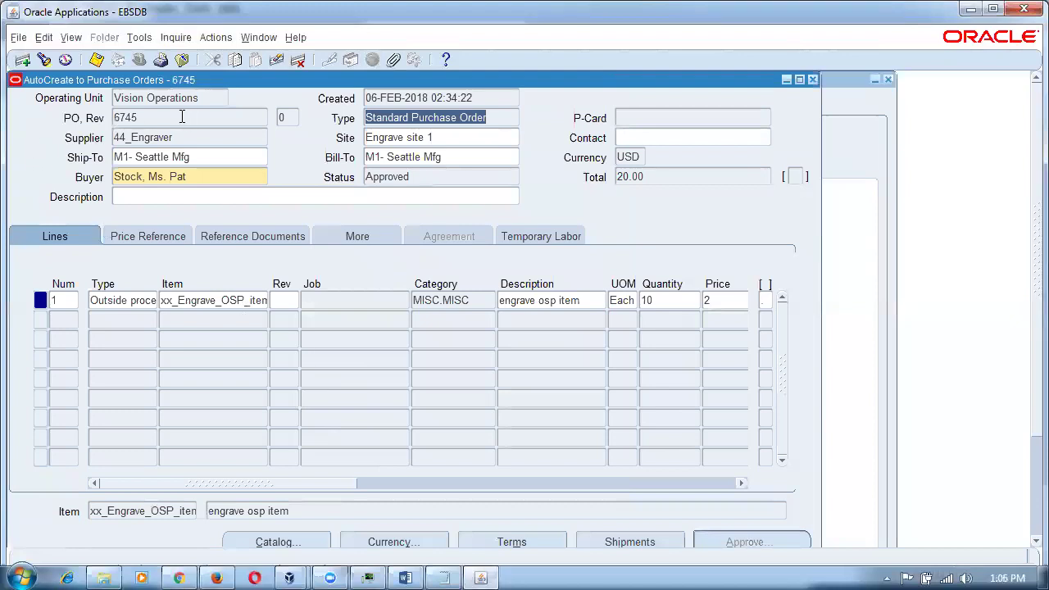
double_click(173, 121)
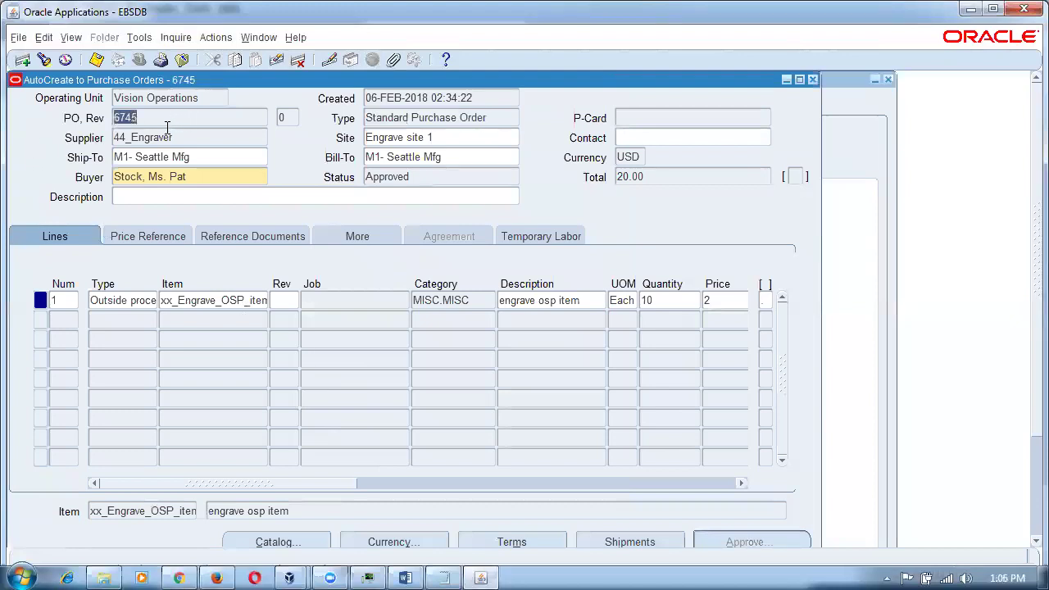
double_click(417, 182)
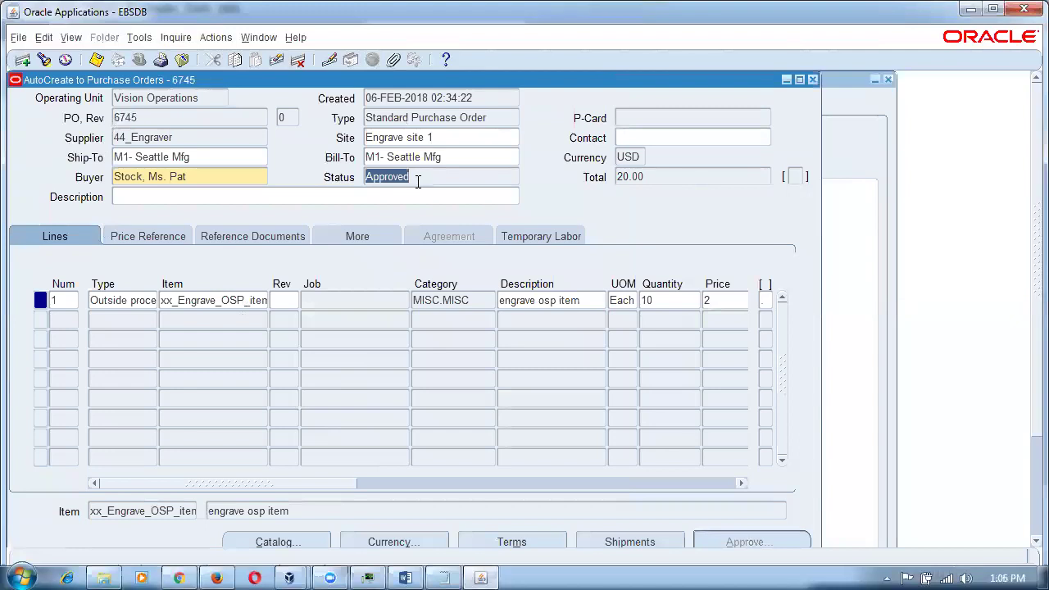
Close the purchase order and Find Requisition Lines windows, and collapse all function branches in the Navigator.
left_click(812, 79)
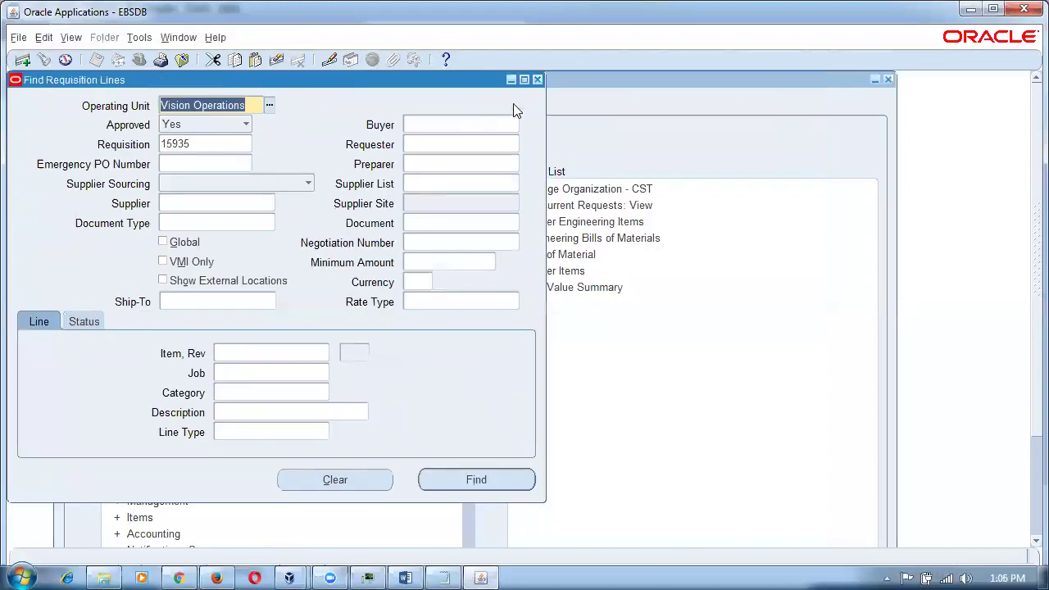
left_click(538, 80)
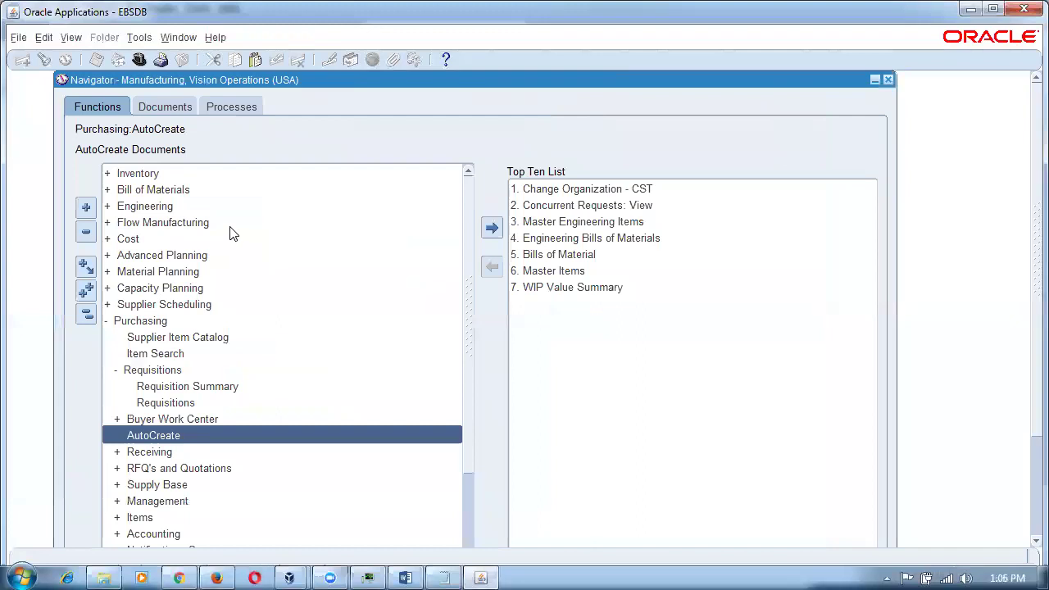
left_click(139, 37)
left_click(86, 314)
left_click(86, 314)
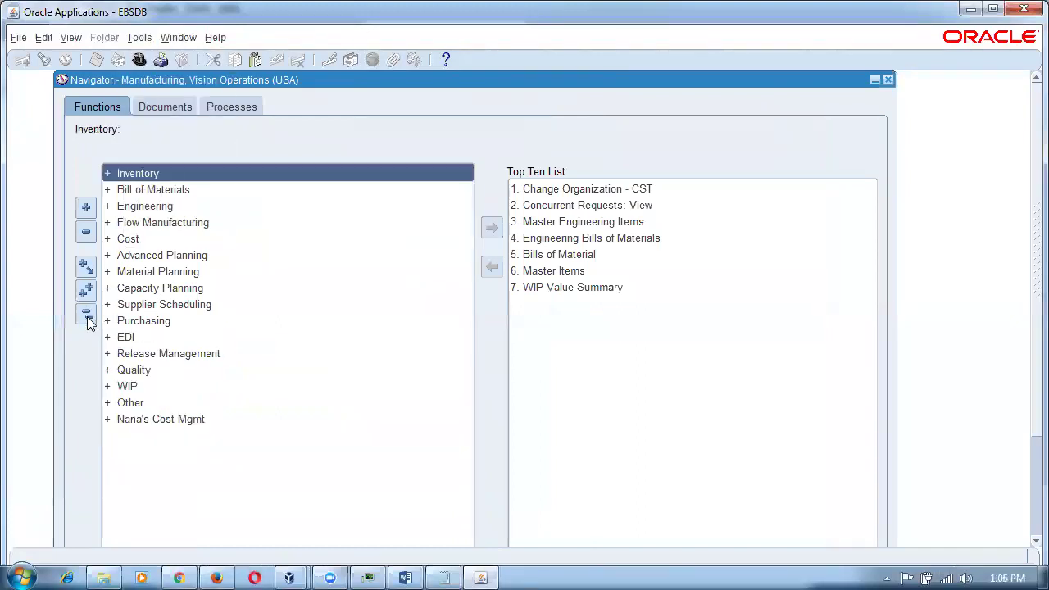
Open the search for WIP Pending Move Transactions from the Navigator.
double_click(130, 386)
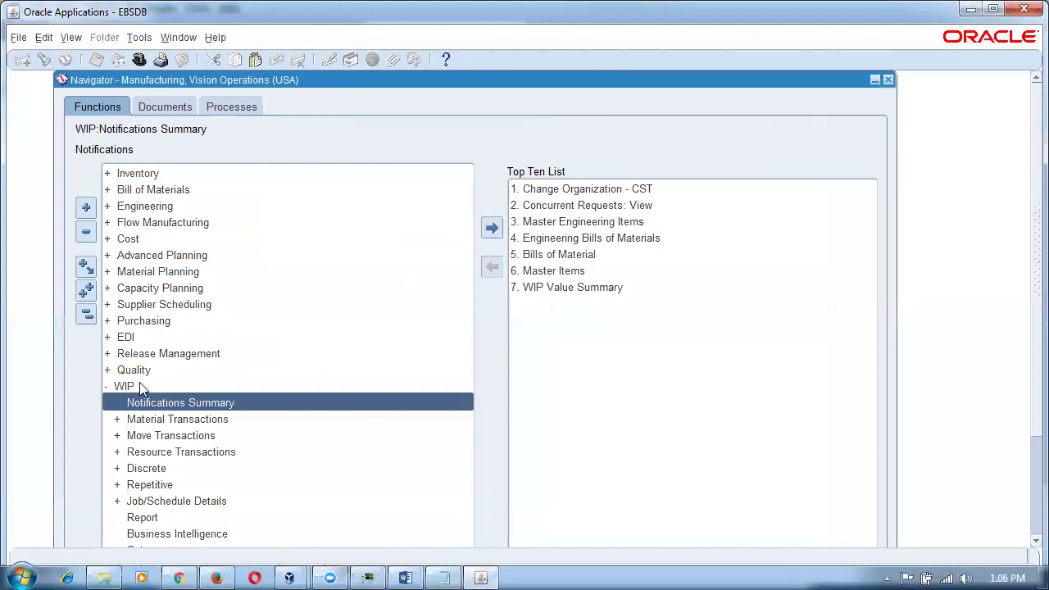
double_click(228, 437)
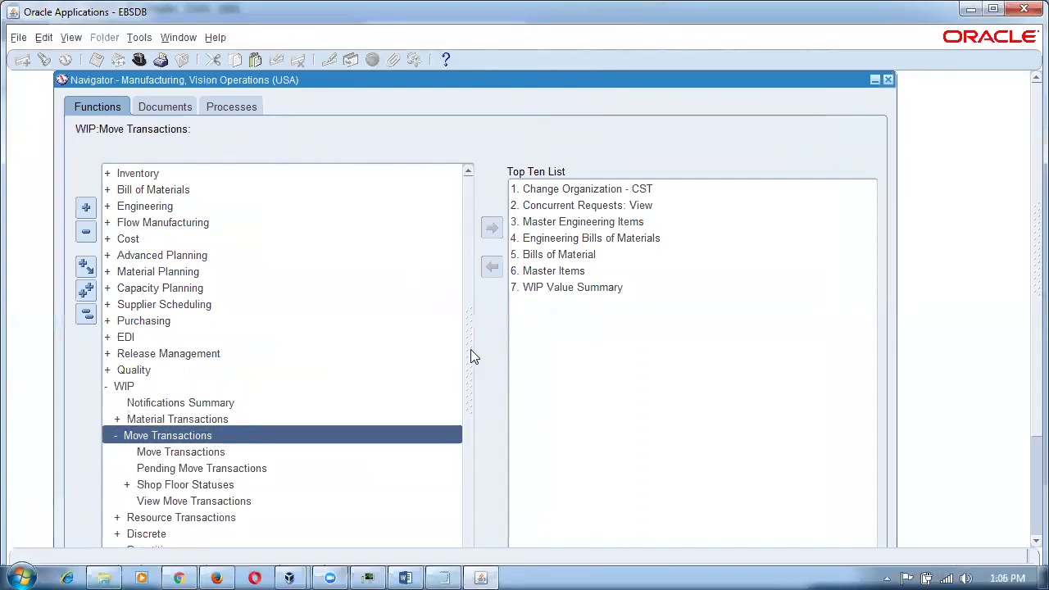
left_click(262, 421)
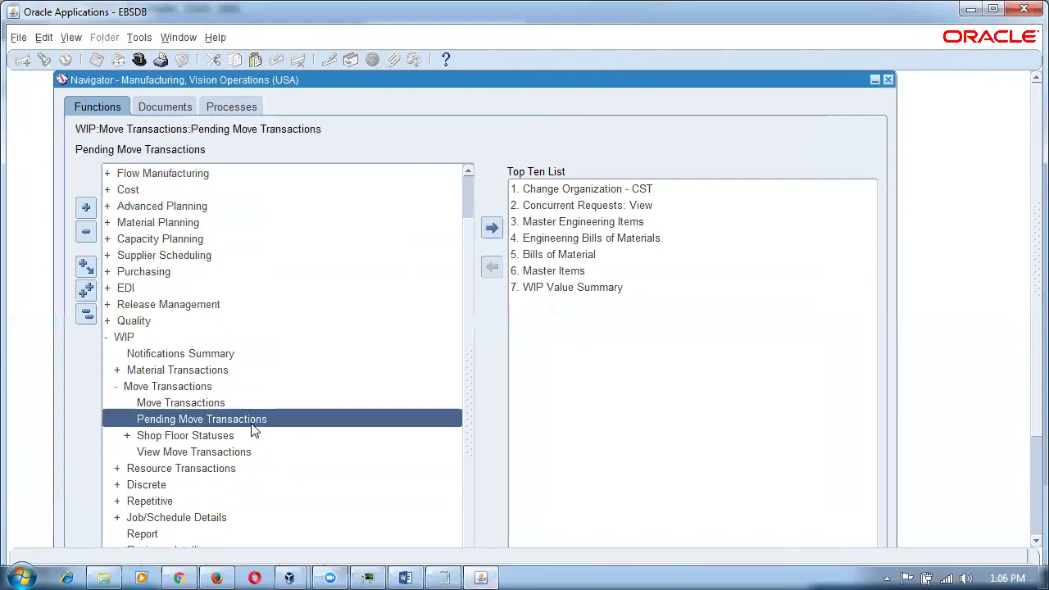
double_click(257, 421)
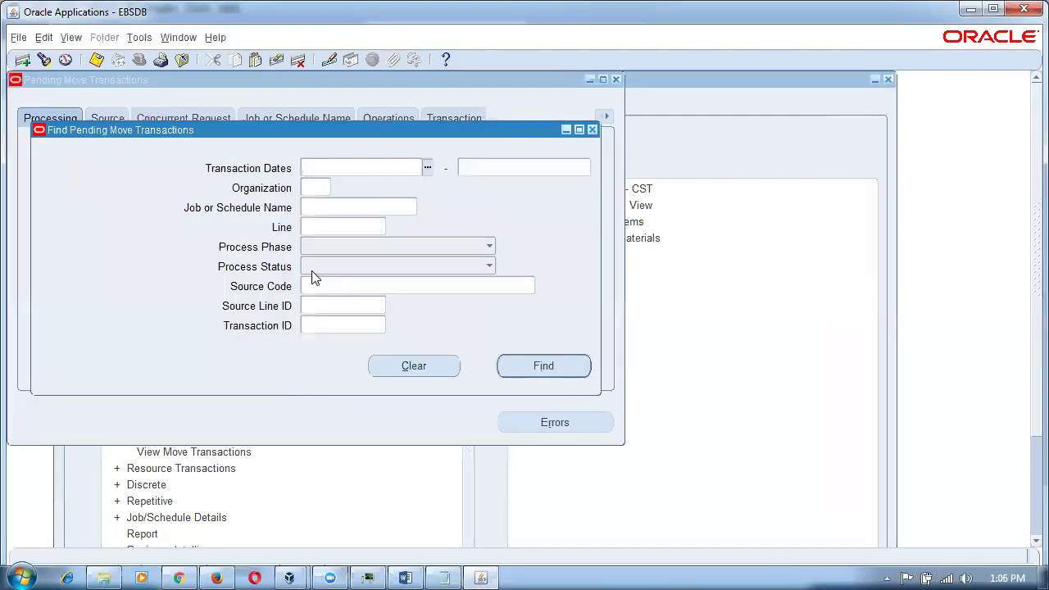
Set the job criterion of the pending move transactions search to 44_job2.
left_click(322, 208)
type("44%")
key("Tab")
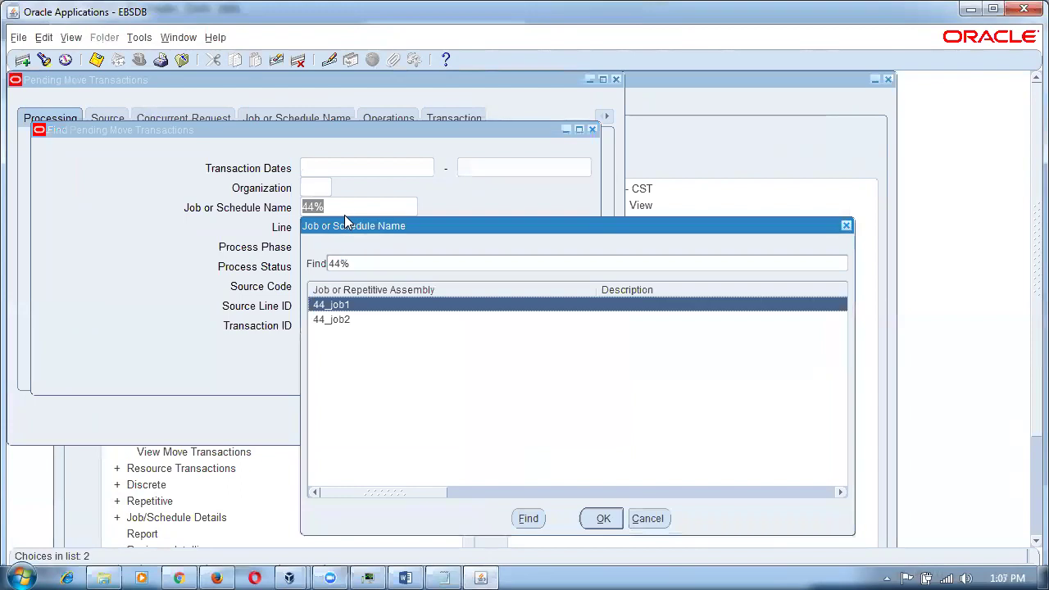
key("Down")
key("Return")
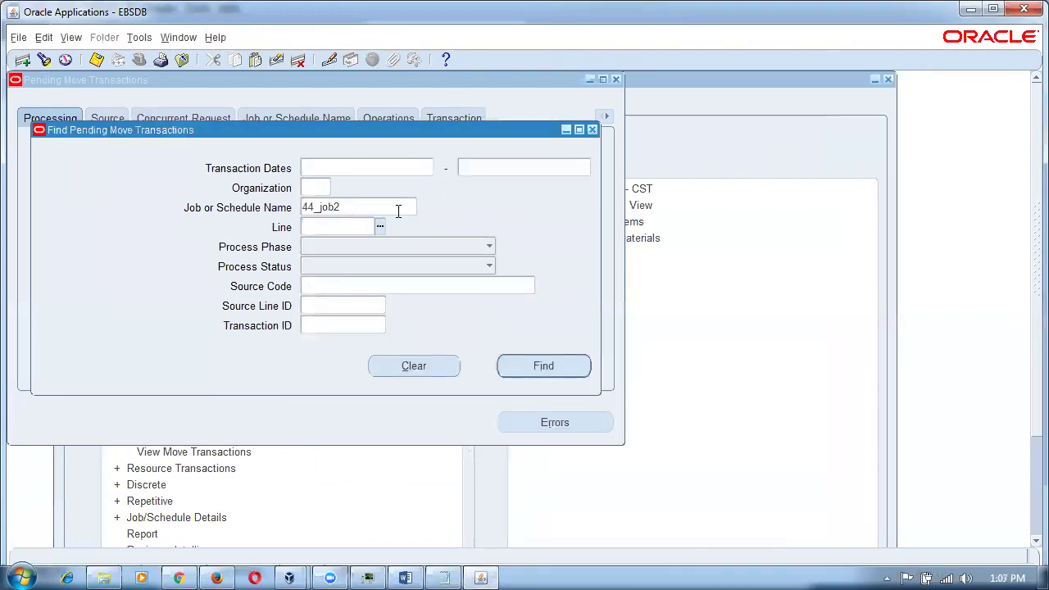
Return to the Navigator, leaving the move transactions search open, and open Receipts under Purchasing Receiving.
left_click(178, 38)
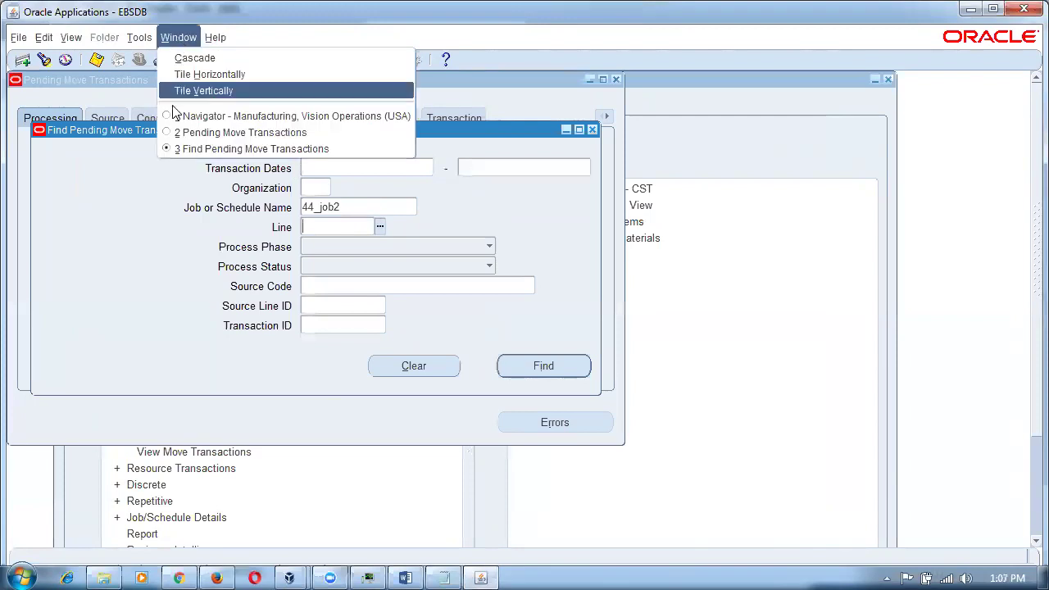
left_click(213, 116)
left_click(86, 315)
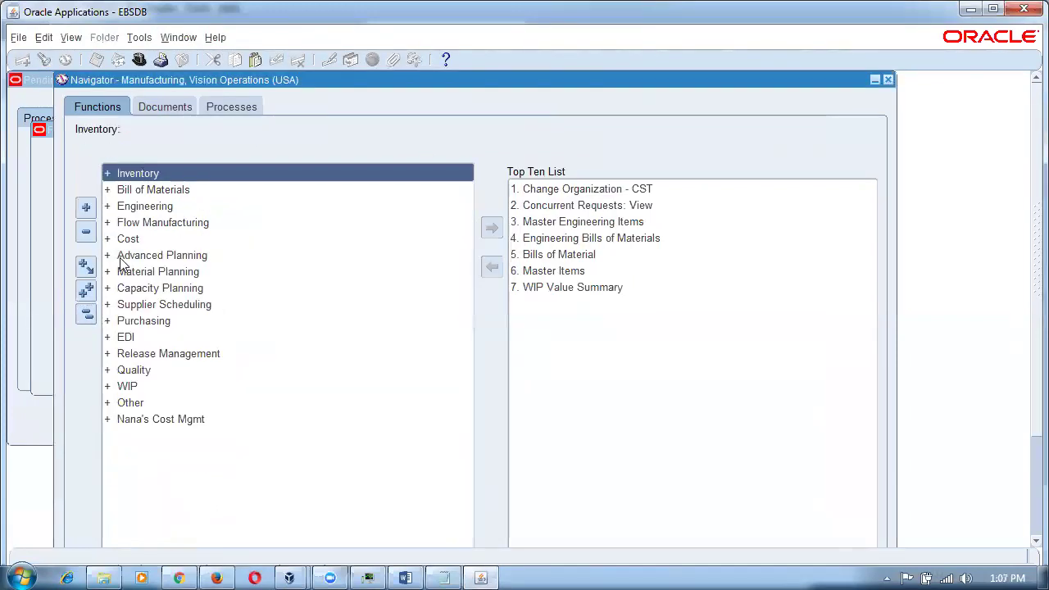
double_click(190, 324)
double_click(193, 421)
double_click(207, 435)
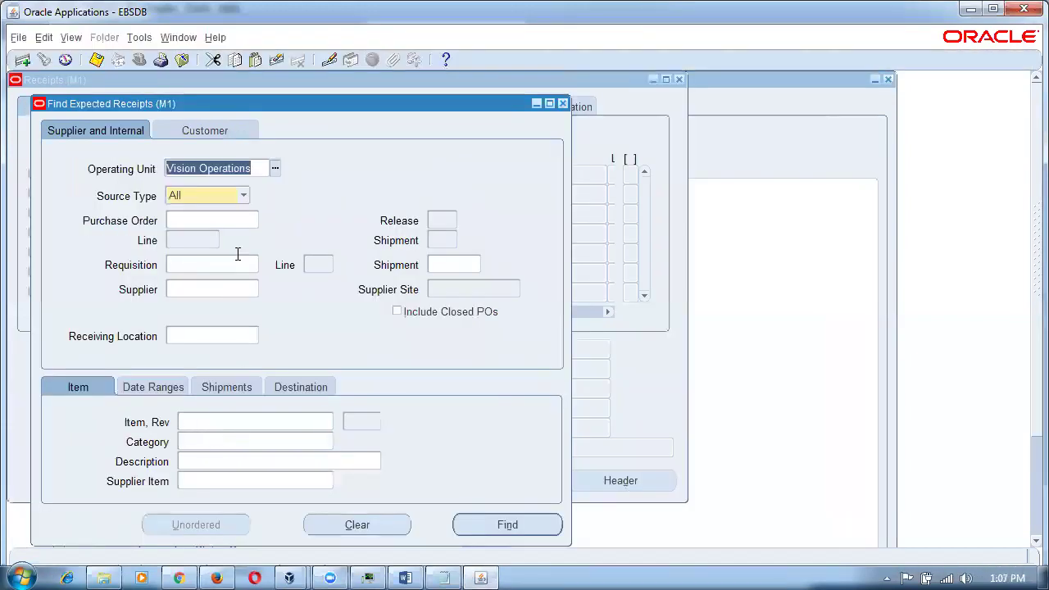
Find the expected receipts by entering the number of the newly approved purchase order for 44_Engraver.
left_click(227, 221)
type("6745")
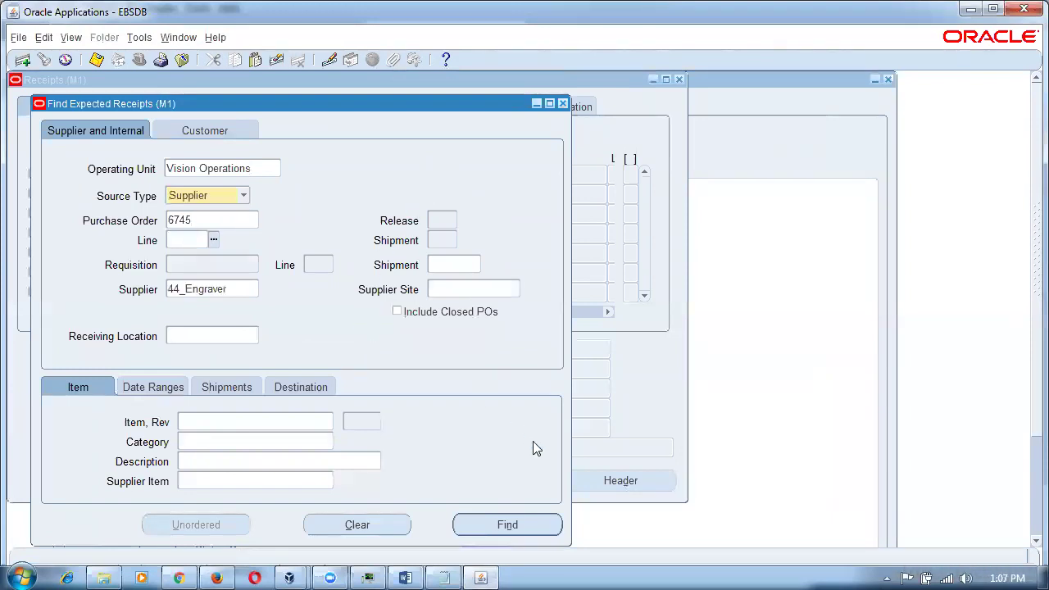
left_click(531, 517)
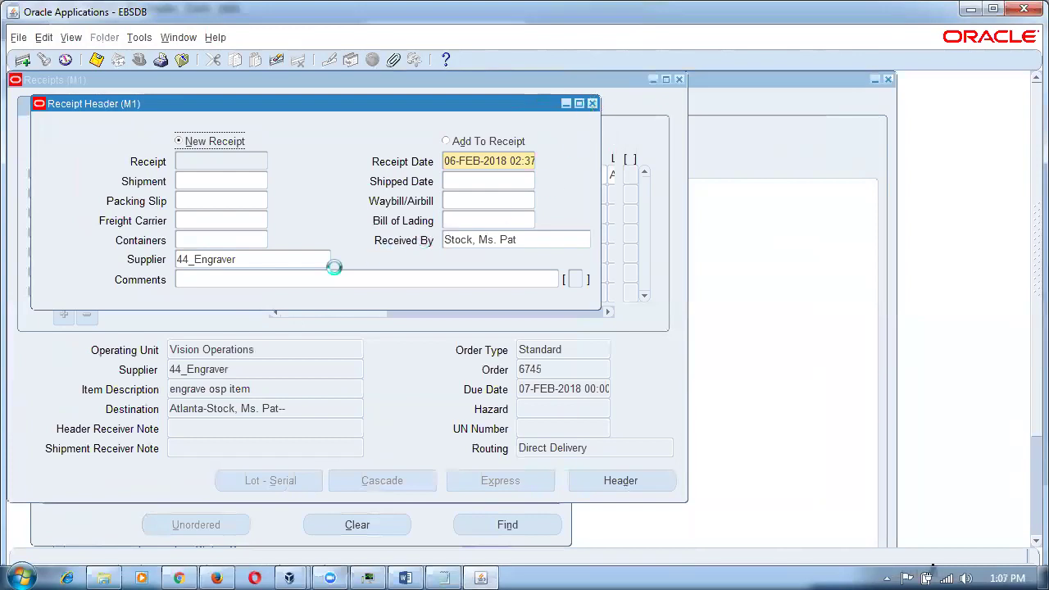
Bring the receipt lines forward from behind the header and check the line's destination type, item, subinventory and routing.
left_click(277, 330)
mouse_move(291, 310)
left_mouse_down()
mouse_move(471, 290)
mouse_move(529, 299)
mouse_move(362, 300)
mouse_move(272, 314)
left_mouse_up()
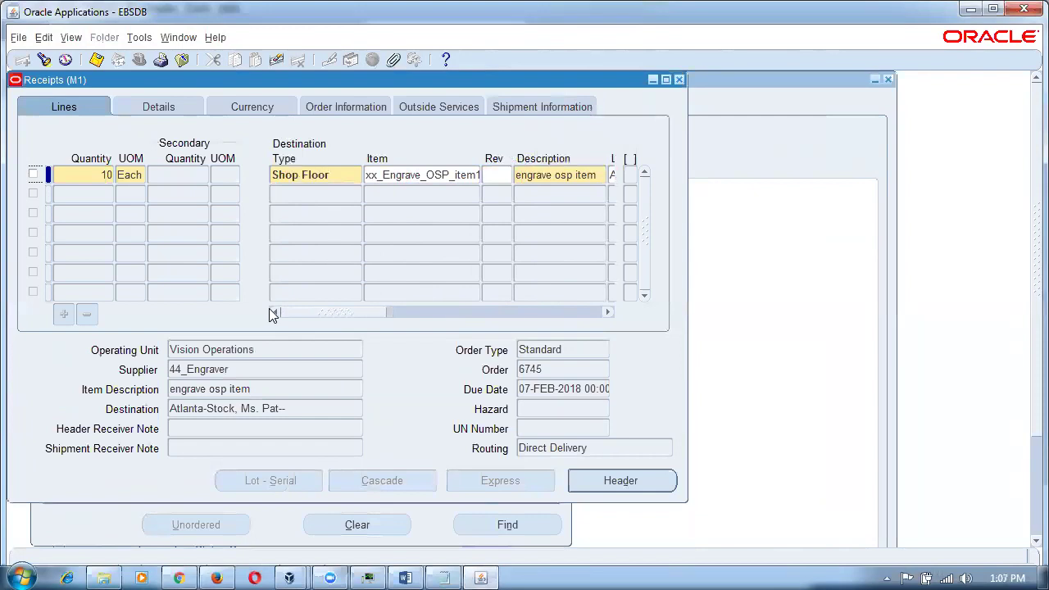
left_click(328, 176)
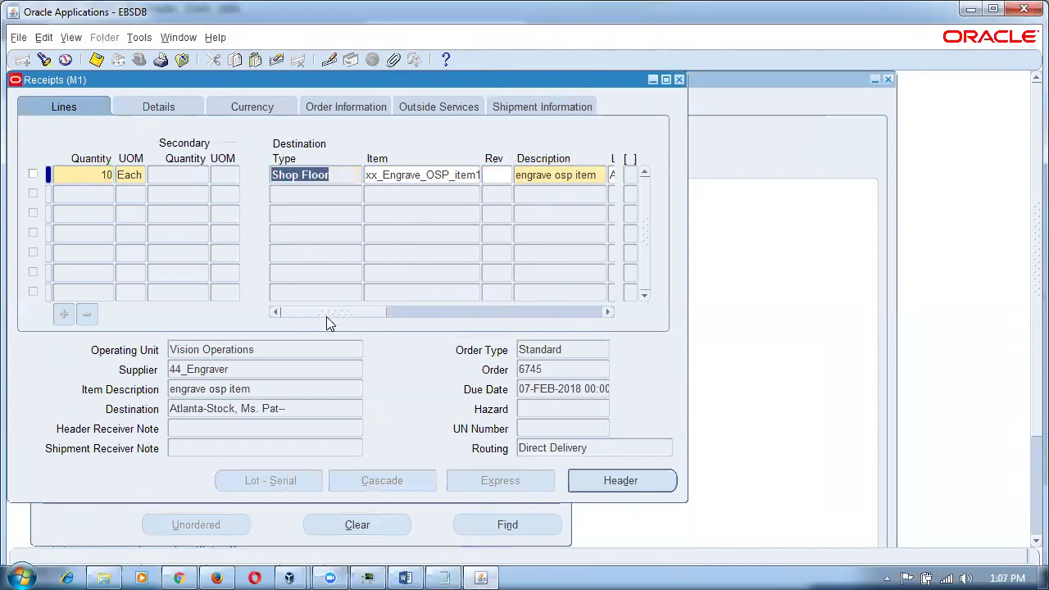
left_click_drag(367, 175, 406, 181)
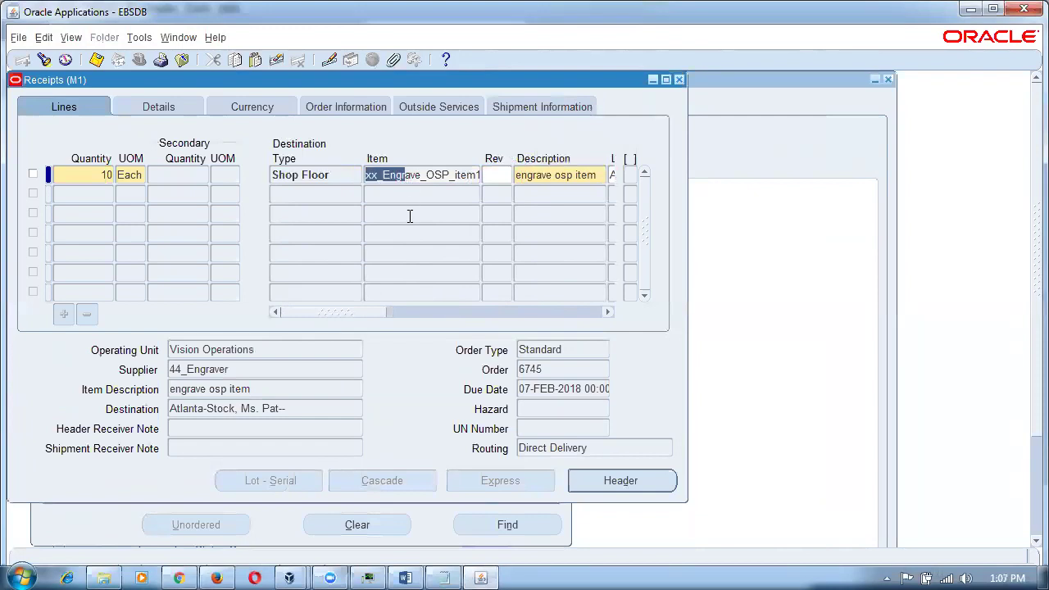
left_click(347, 176)
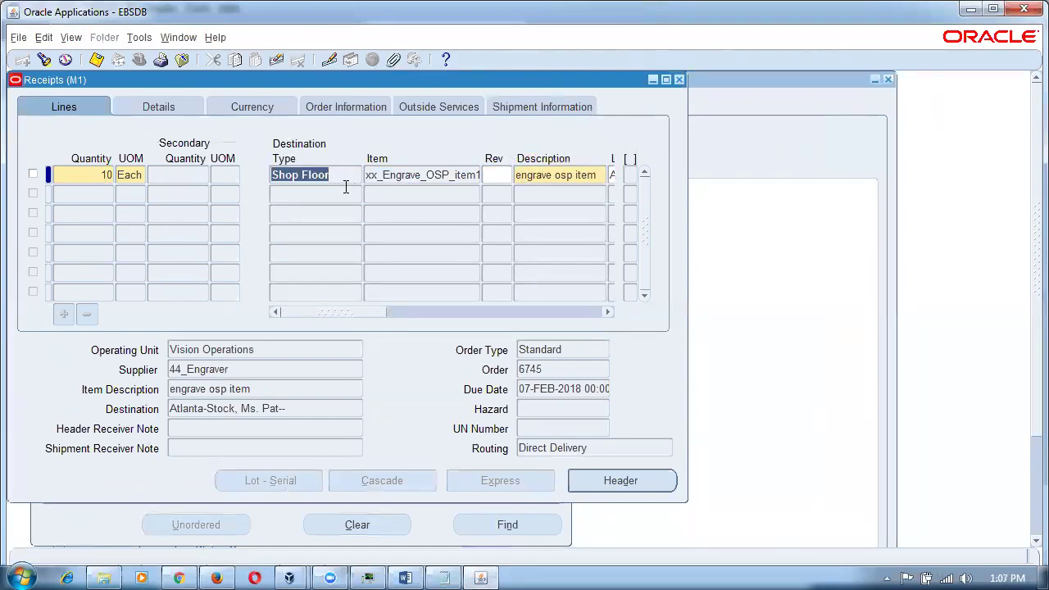
left_click_drag(350, 312, 494, 313)
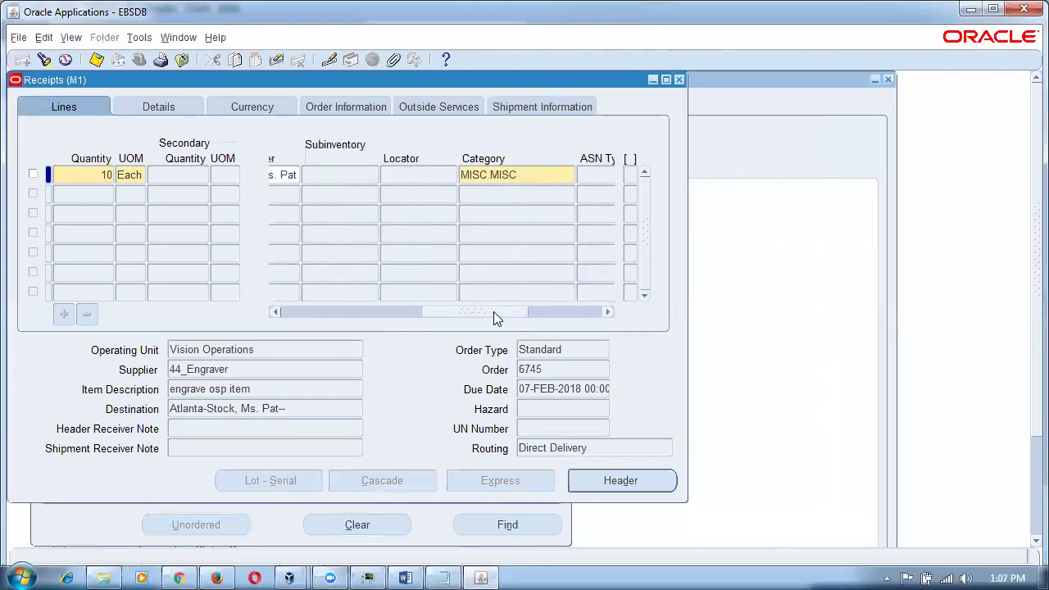
left_click(590, 448)
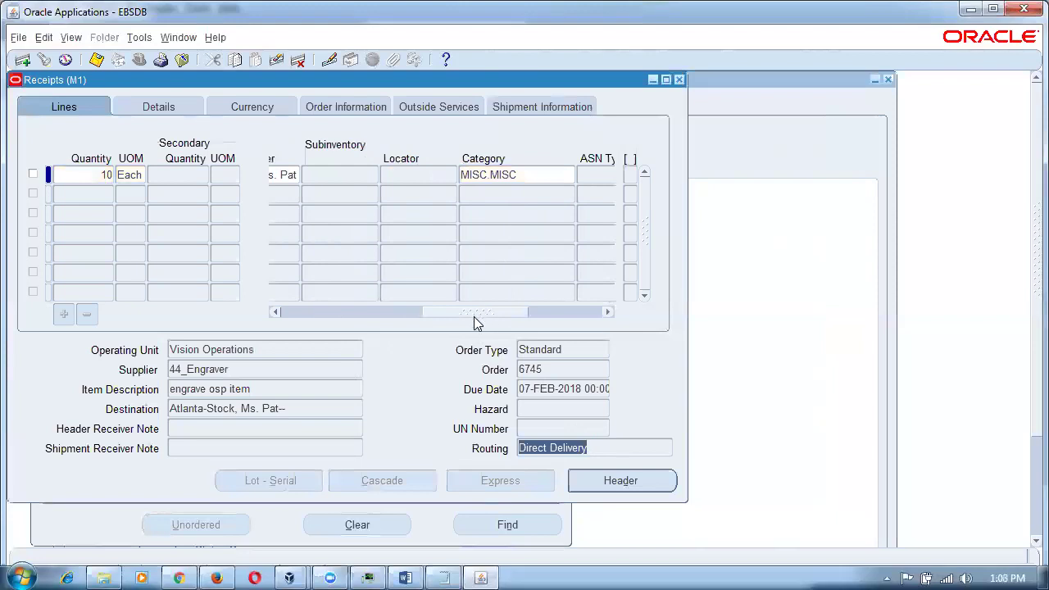
Select the Shop Floor line of xx_Engrave_OSP_item1 for receipt, save the receipt, and close the Receipts window.
left_click_drag(478, 323, 298, 323)
left_click(335, 177)
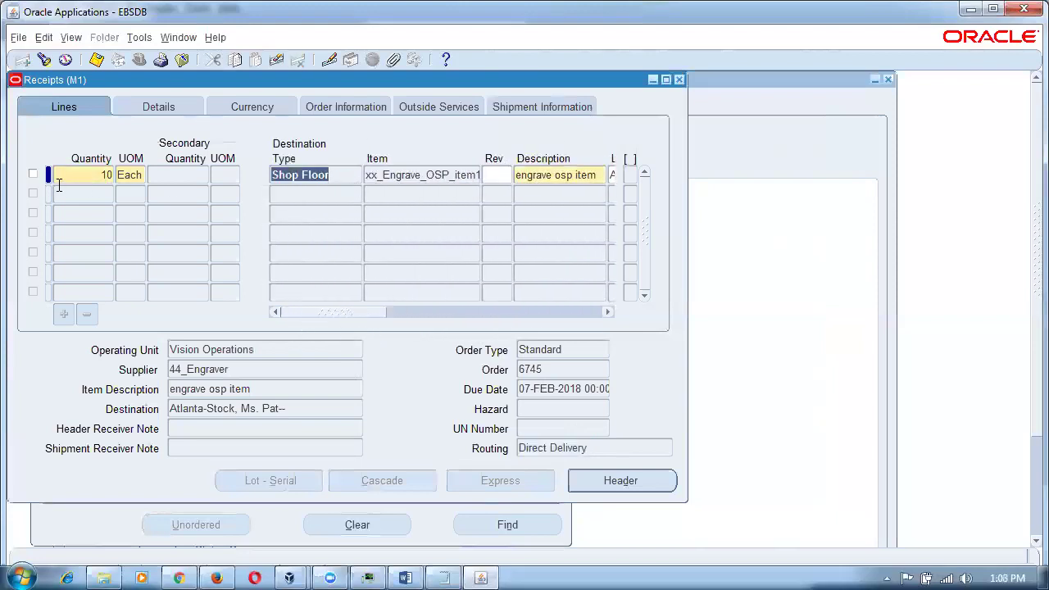
left_click(33, 173)
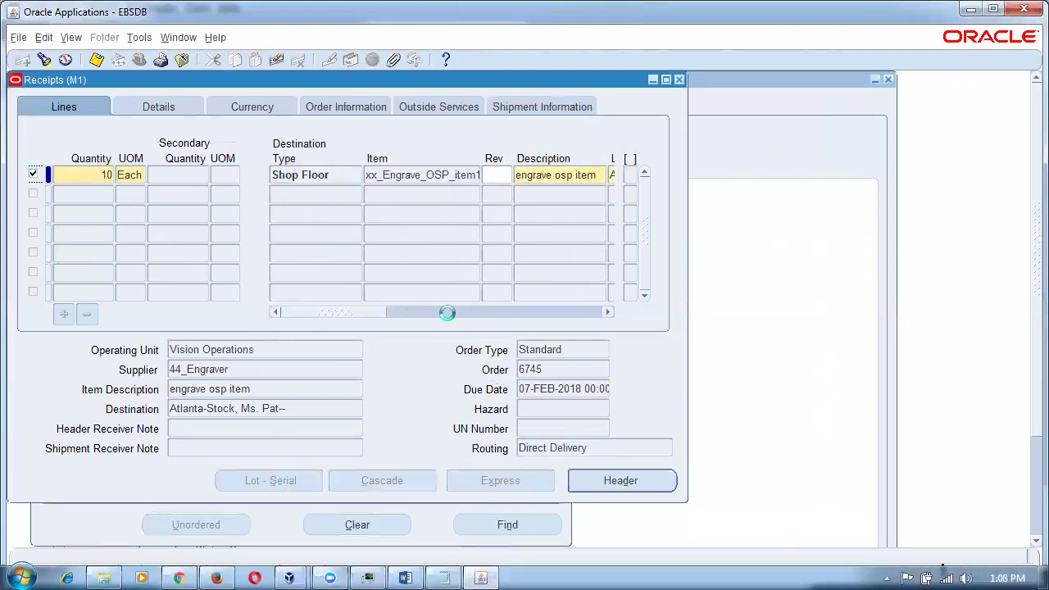
left_click(680, 80)
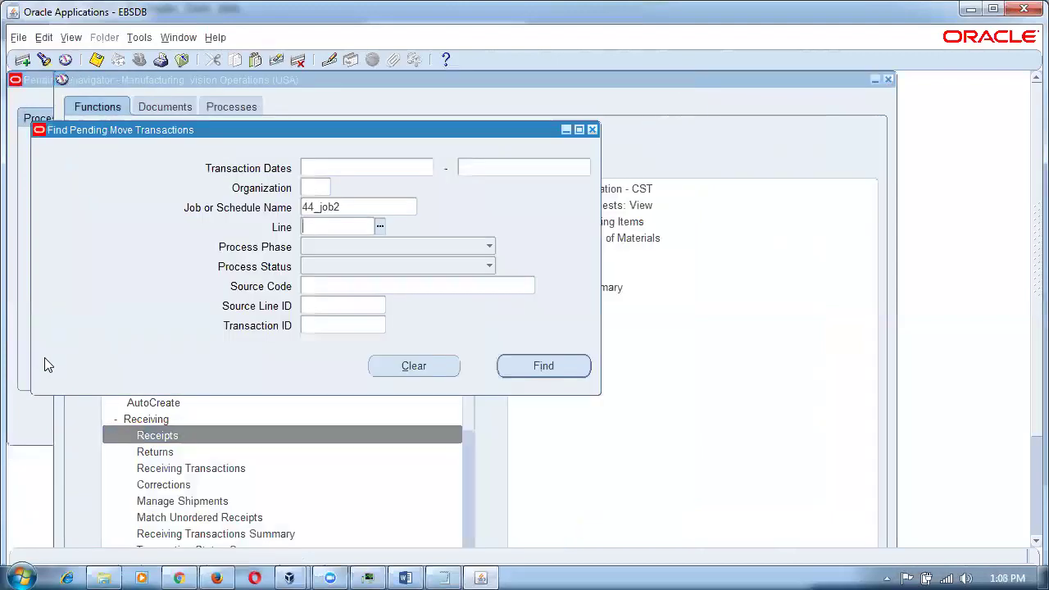
Run the search for pending move transactions of job 44_job2.
left_click(544, 365)
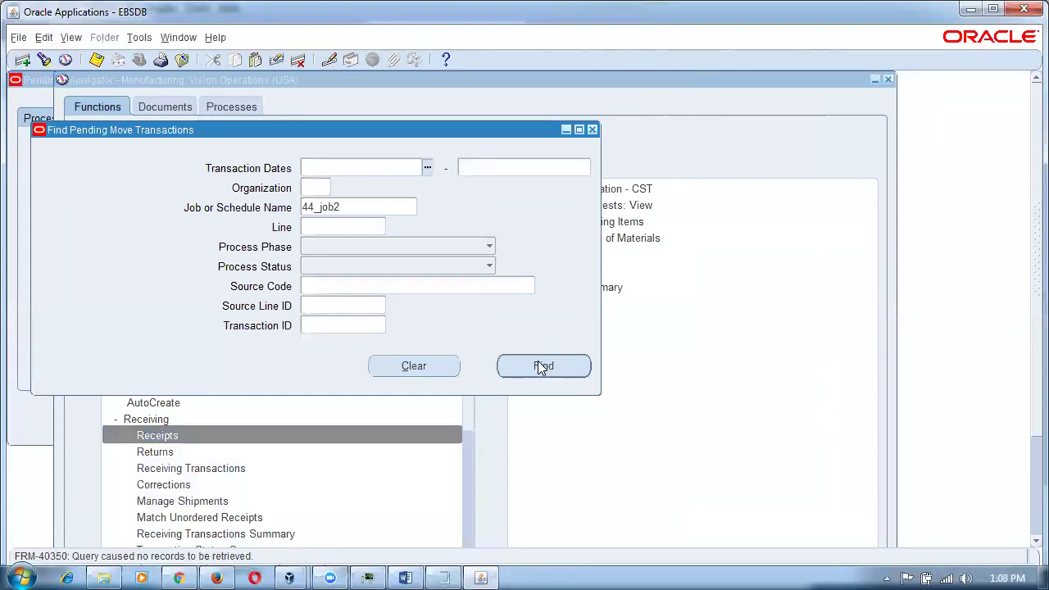
left_click(577, 370)
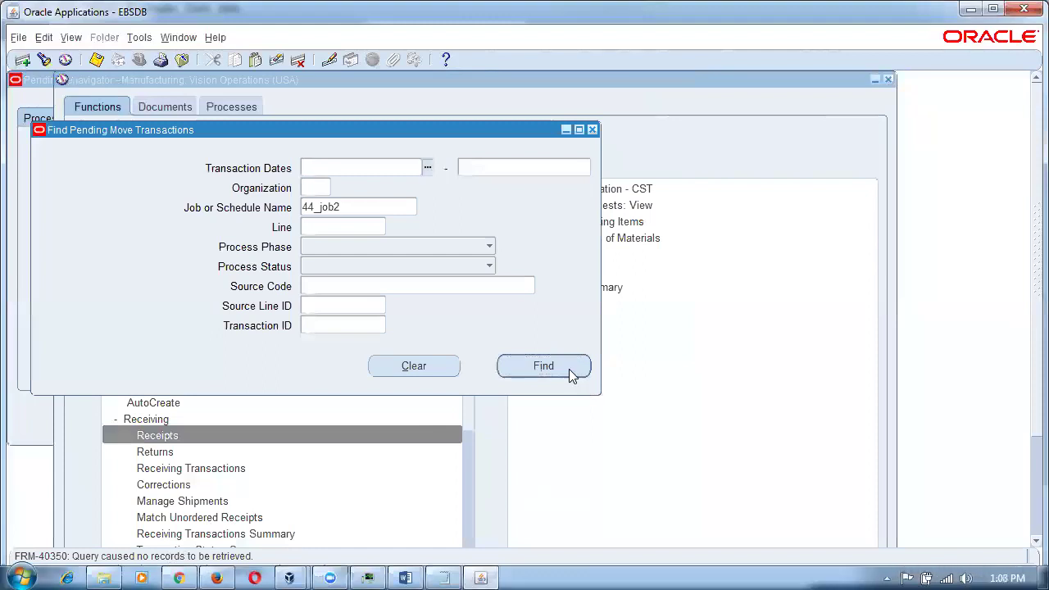
View the concurrent requests, refresh them until the receiving transaction processor request completes, and close the list.
key("alt+v")
key("r")
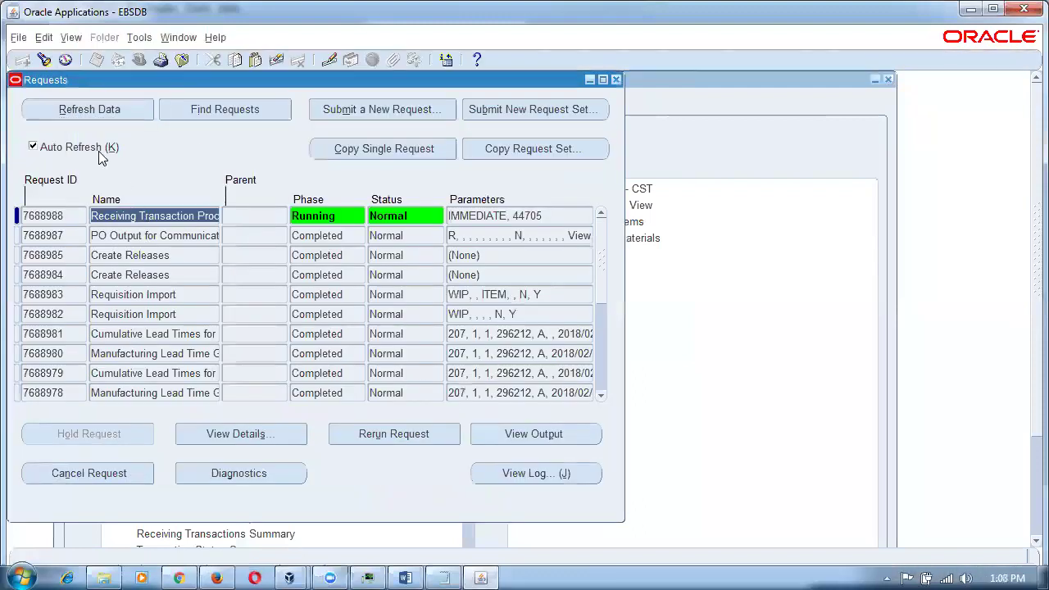
left_click(90, 111)
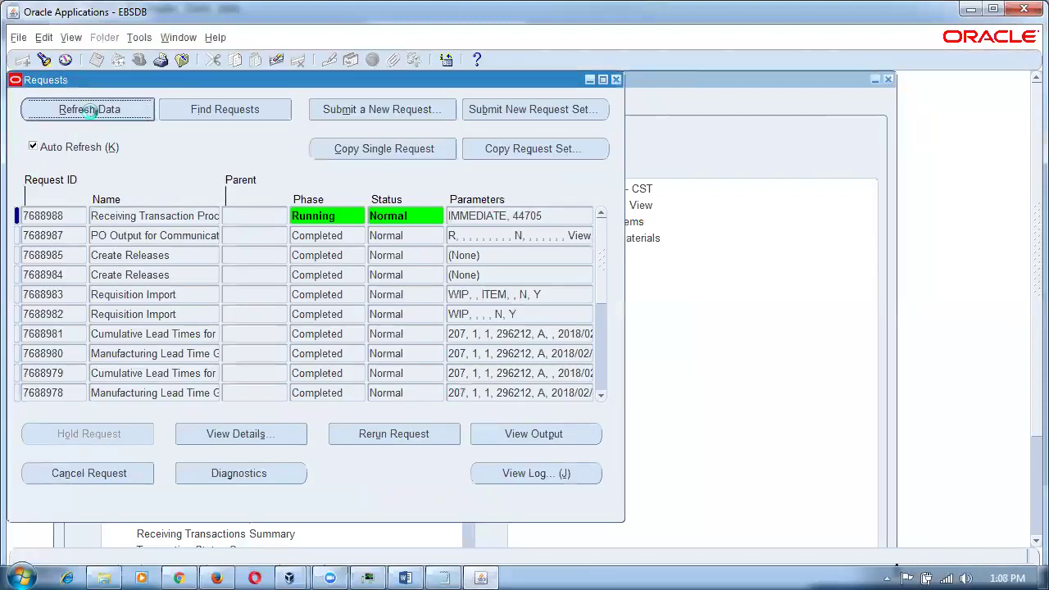
left_click(93, 116)
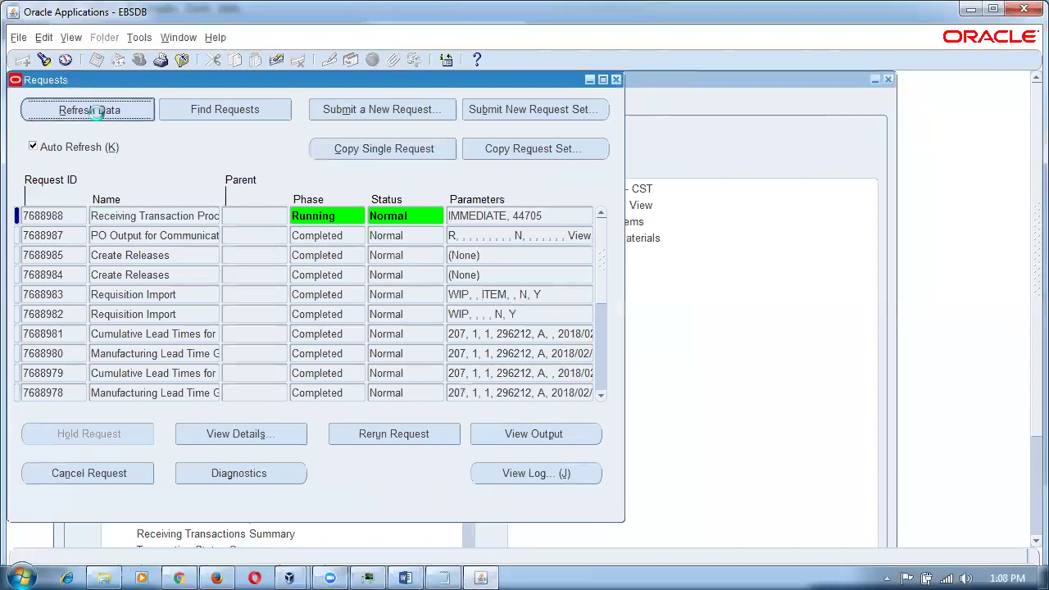
left_click(100, 117)
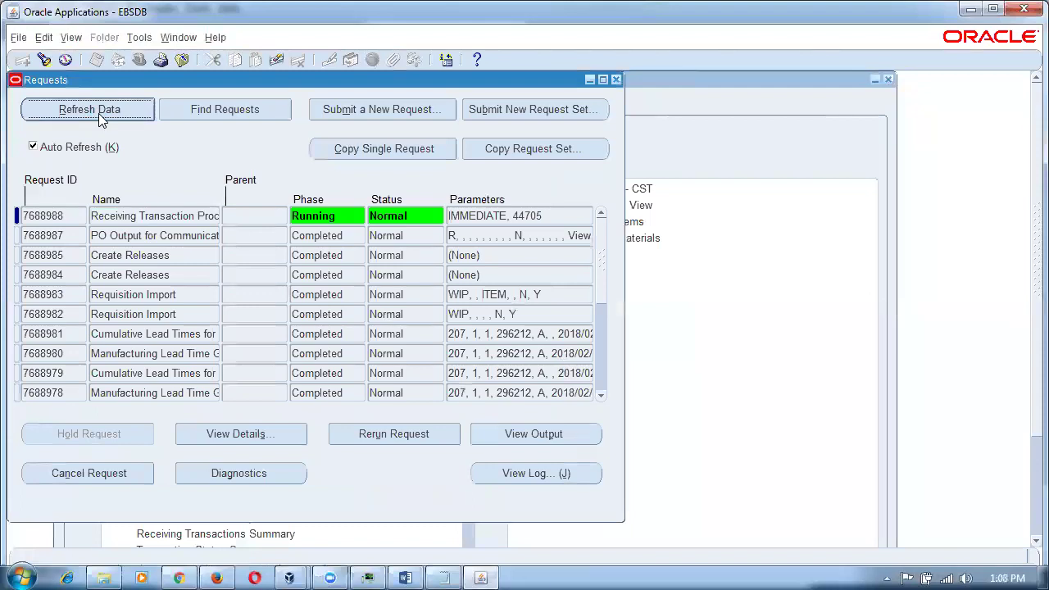
left_click(99, 117)
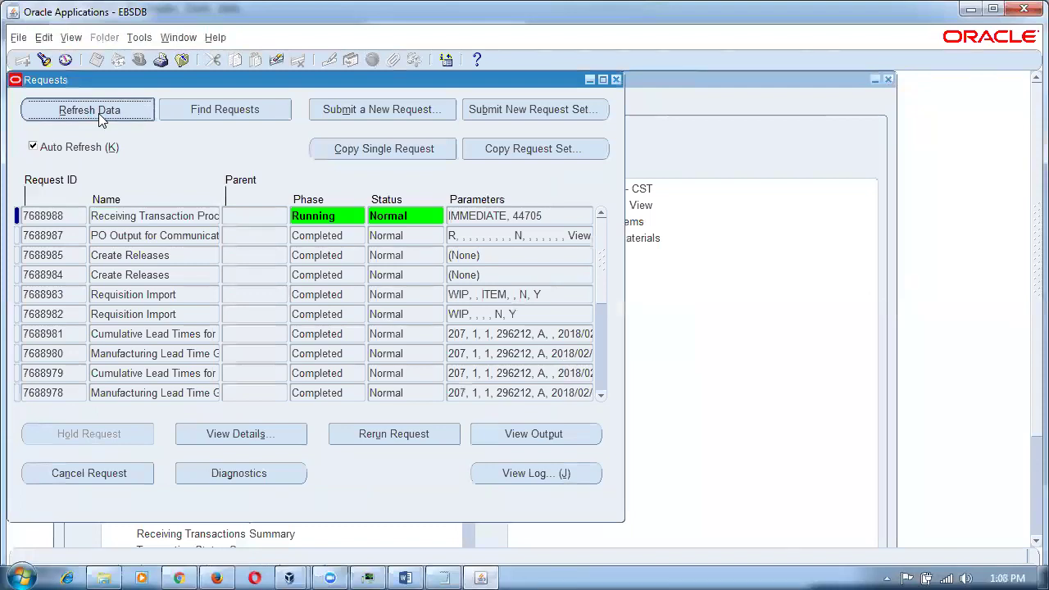
left_click(99, 117)
left_click(99, 117)
left_click(100, 117)
left_click(104, 117)
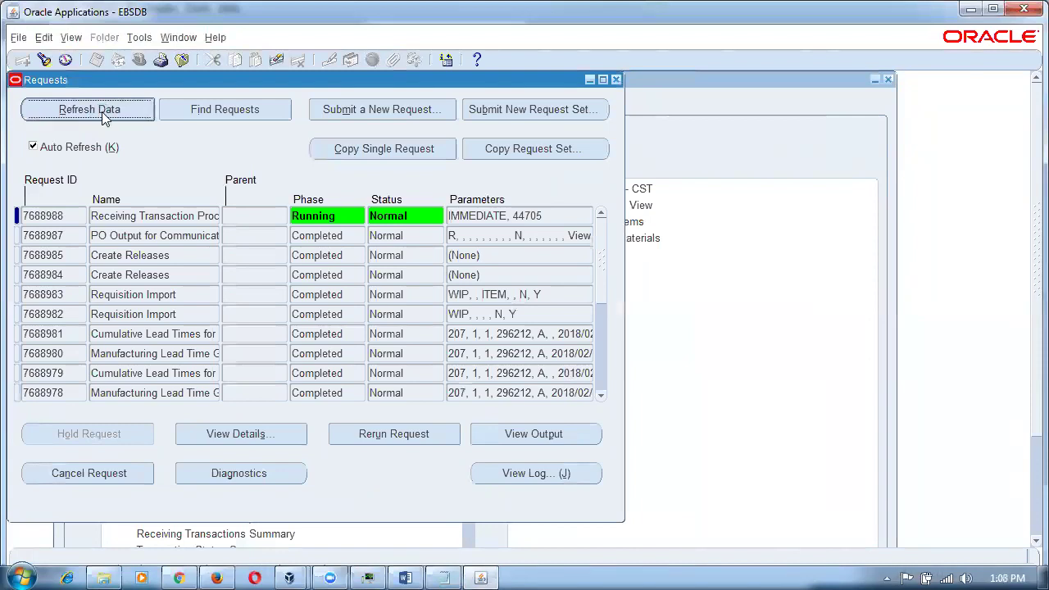
left_click(104, 119)
left_click(103, 118)
left_click(103, 117)
left_click(100, 116)
left_click(102, 117)
left_click(102, 118)
left_click(103, 119)
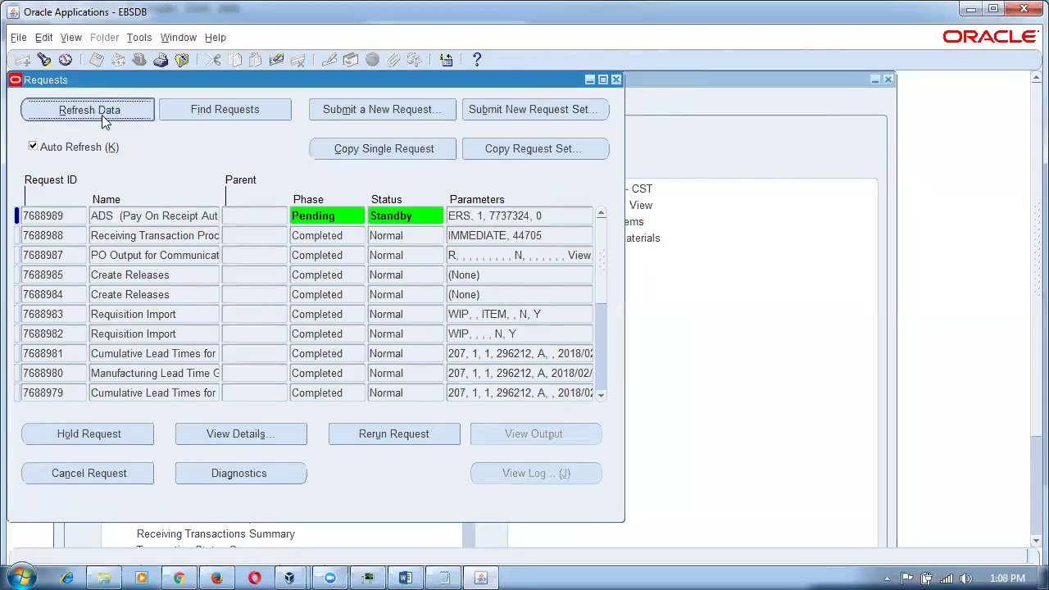
left_click(616, 81)
Search for 44_job2's pending move transactions again and check the phase and status of the transaction found.
left_click(519, 366)
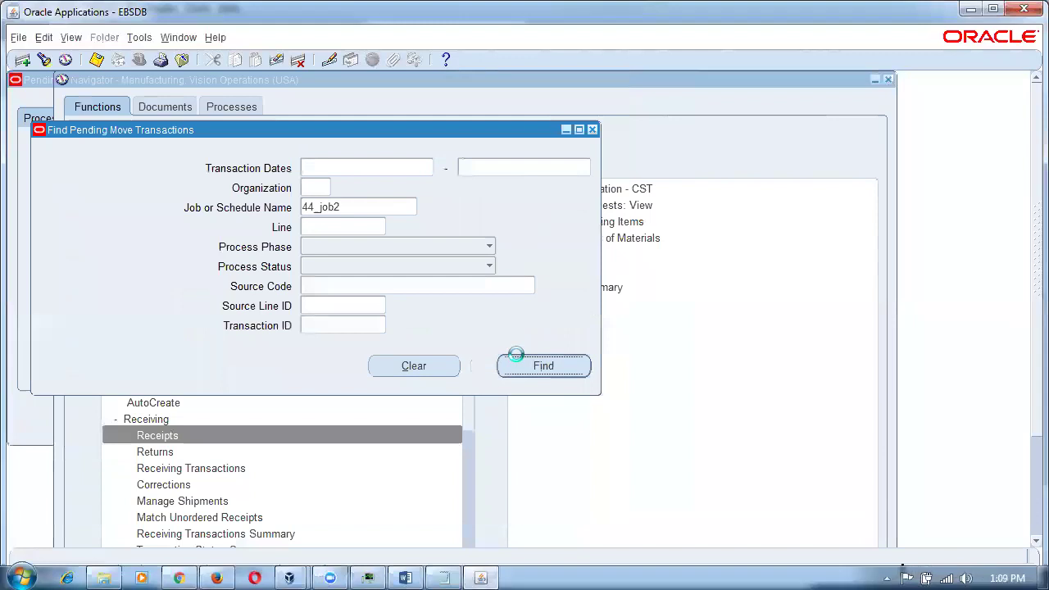
left_click(328, 205)
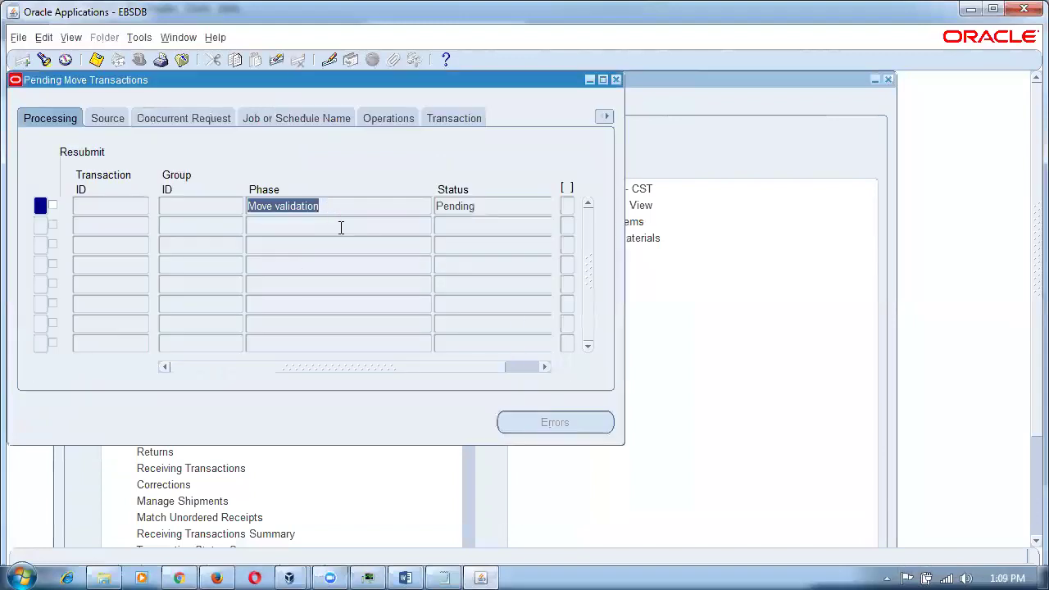
left_click(501, 210)
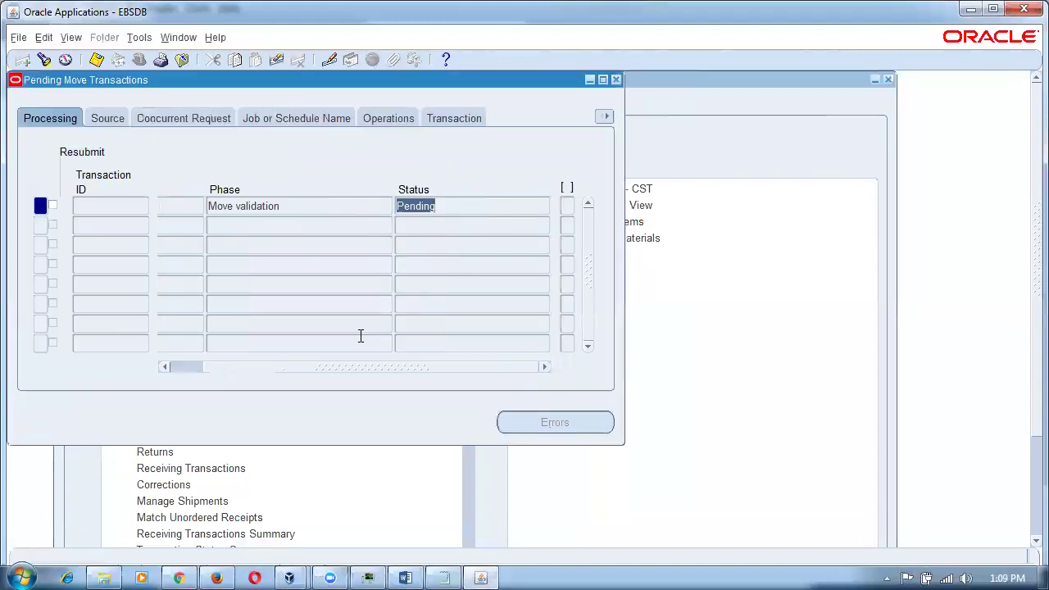
Review the pending move transaction's source, creator, concurrent request, and job and assembly details.
left_click_drag(341, 369, 398, 384)
left_click(110, 119)
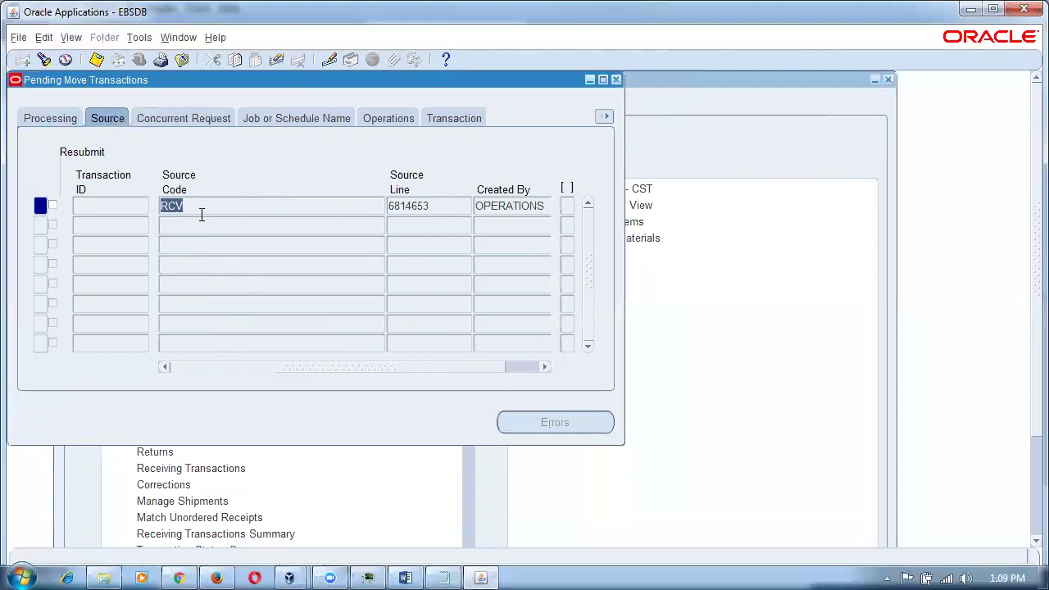
left_click(505, 211)
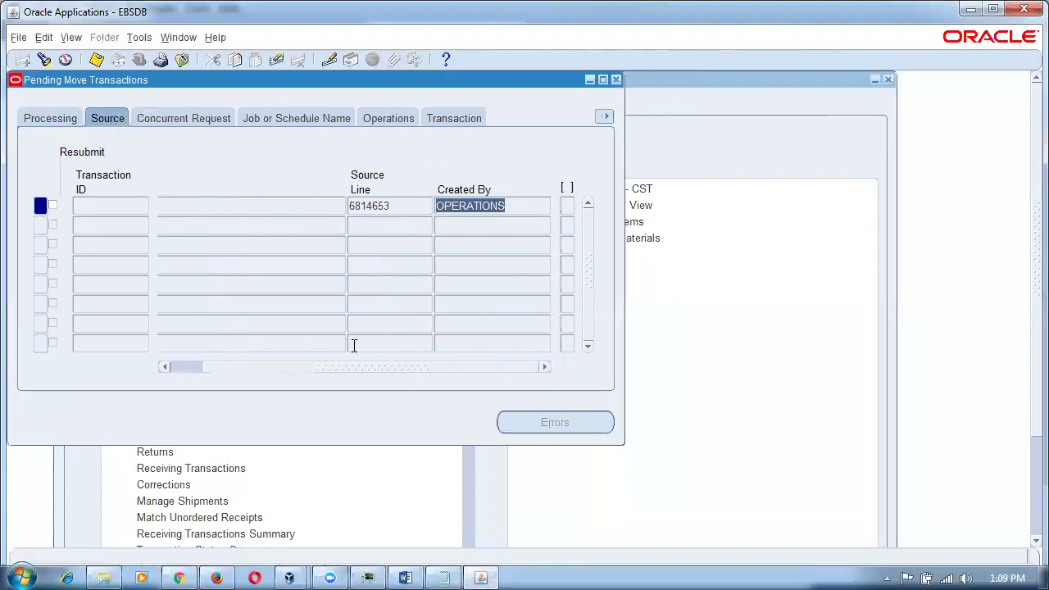
left_click(167, 121)
left_click(285, 118)
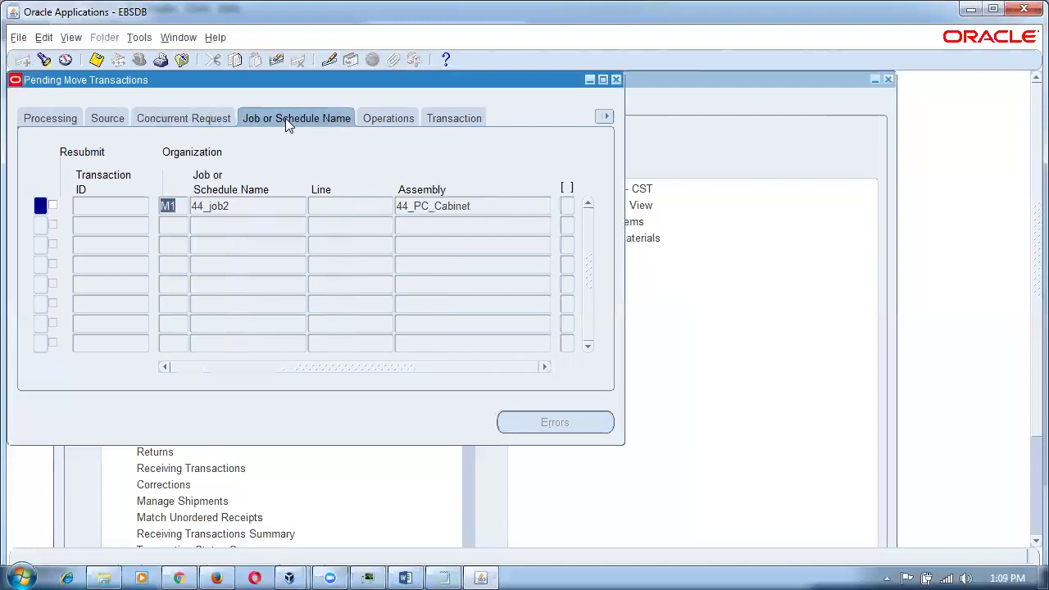
left_click(263, 206)
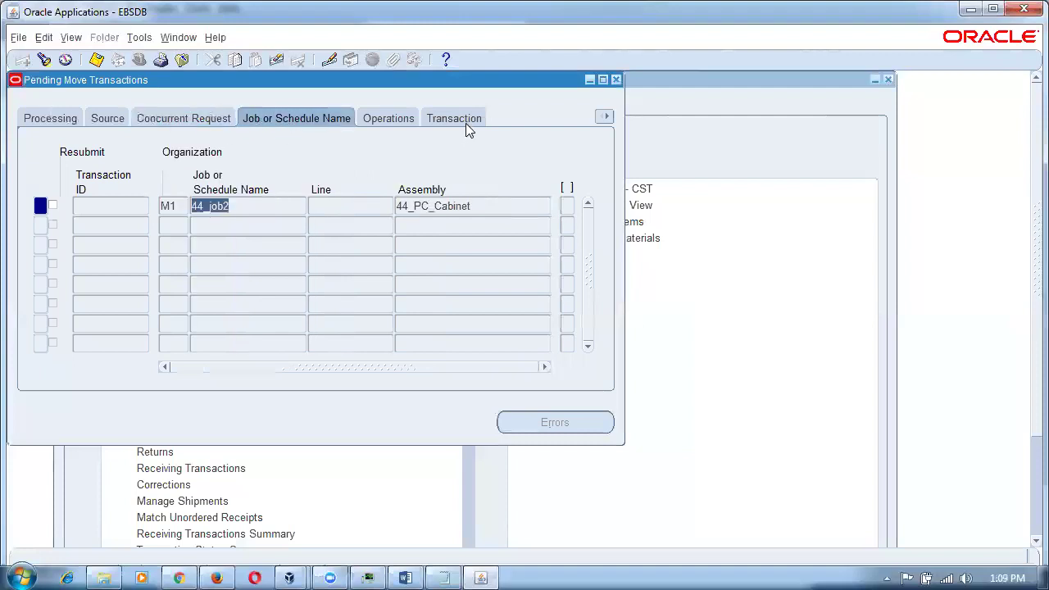
Examine the sequence, department and step of the pending move transaction's from and to operations.
left_click(400, 120)
left_click(258, 212)
left_click(352, 203)
left_click(479, 206)
left_click(539, 206)
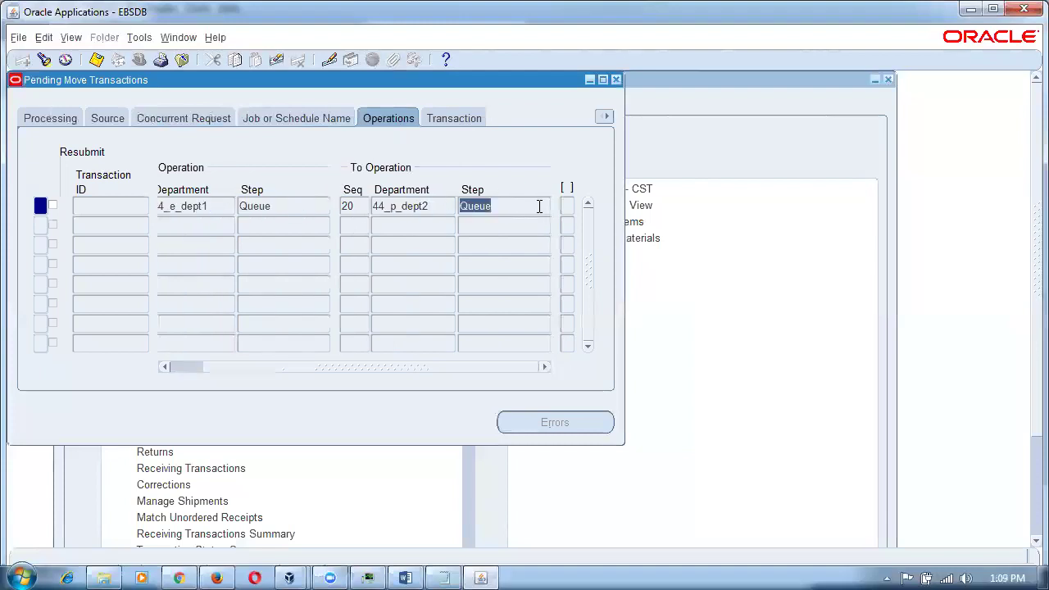
left_click(374, 369)
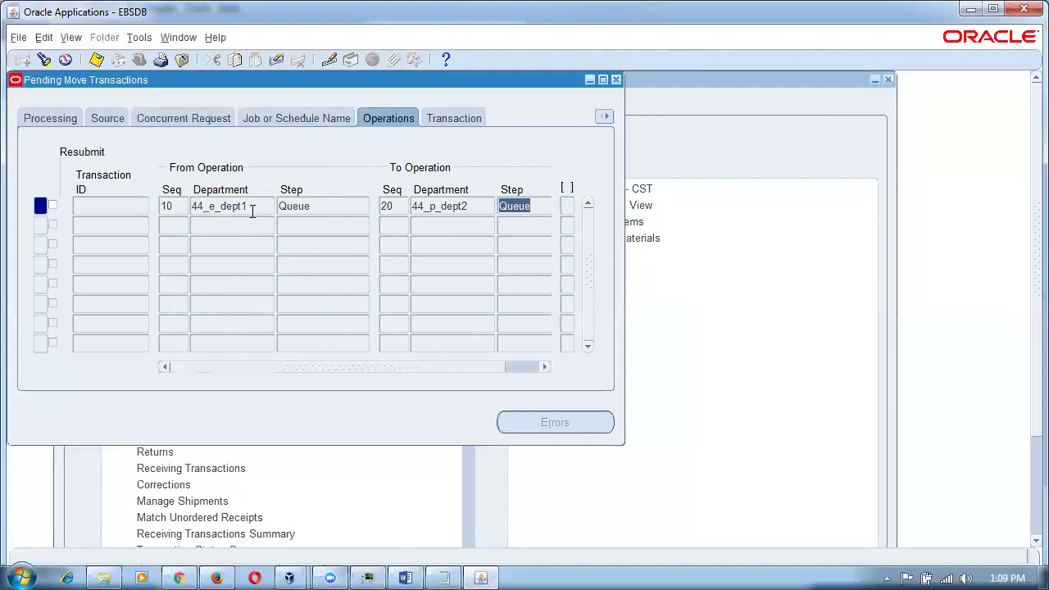
left_click(253, 211)
left_click(323, 210)
left_click(530, 207)
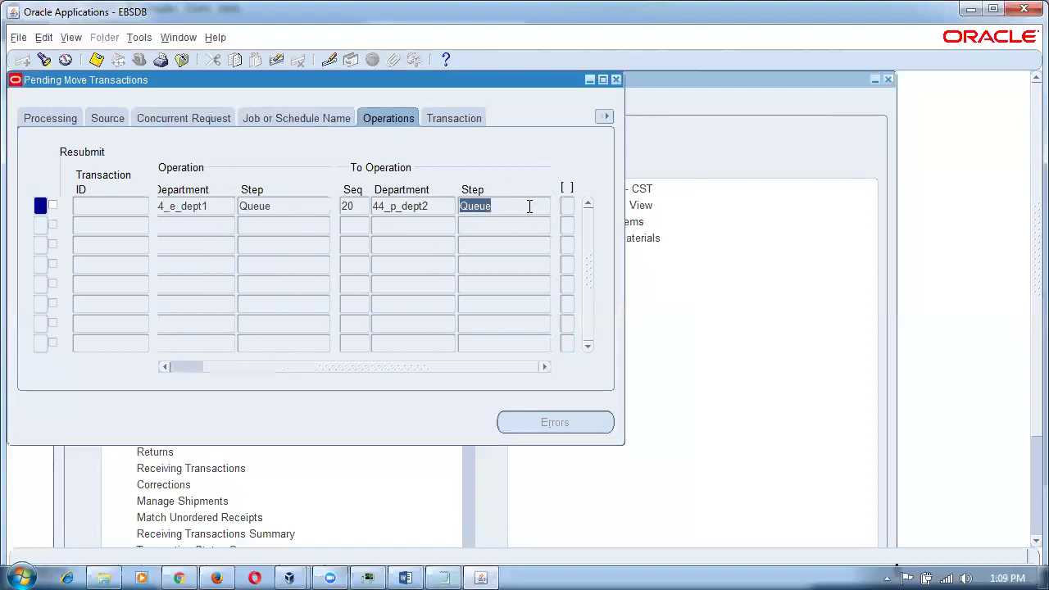
left_click(389, 367)
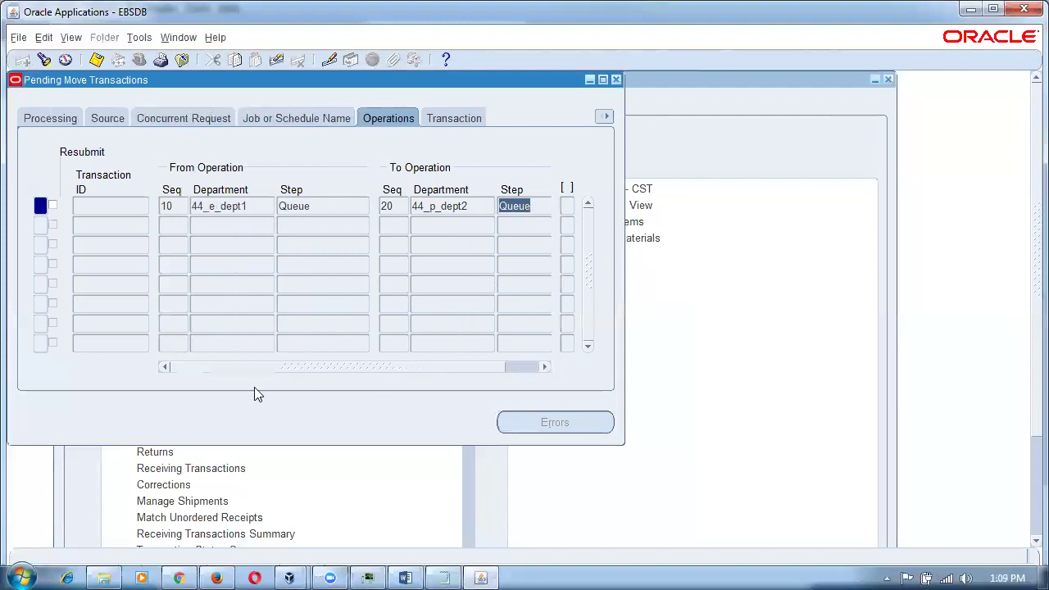
Check the transaction date and type, recheck the remaining details of the pending move, and close the Pending Move Transactions window.
left_click(462, 117)
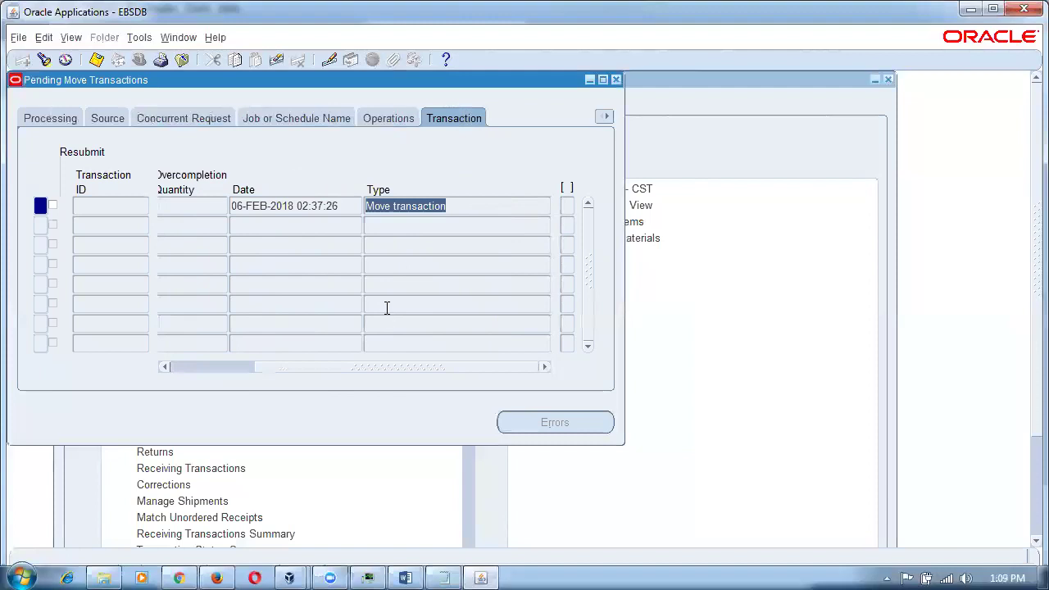
left_click(58, 123)
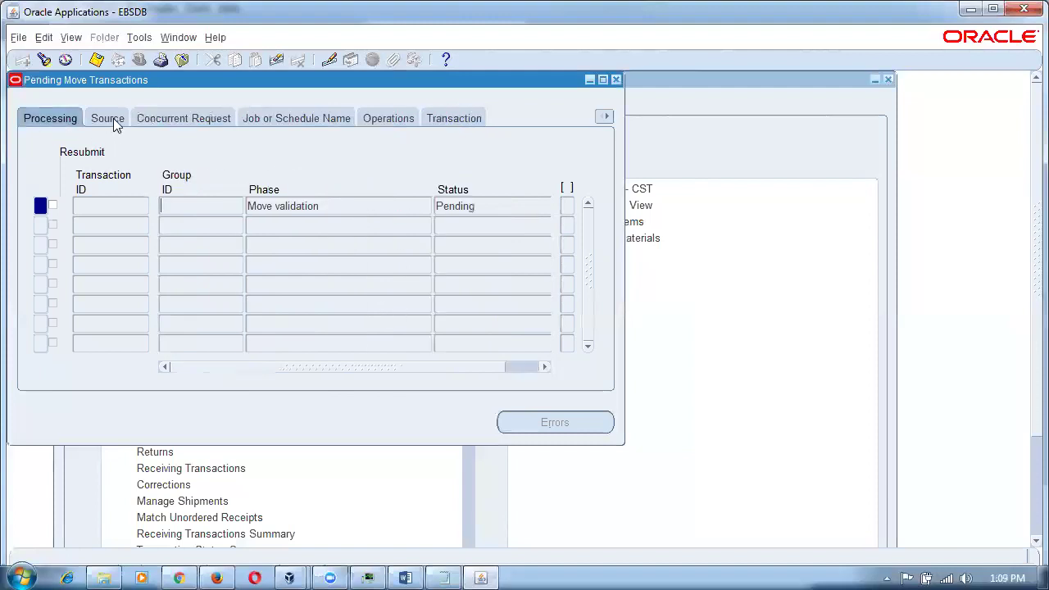
left_click(111, 121)
left_click(162, 125)
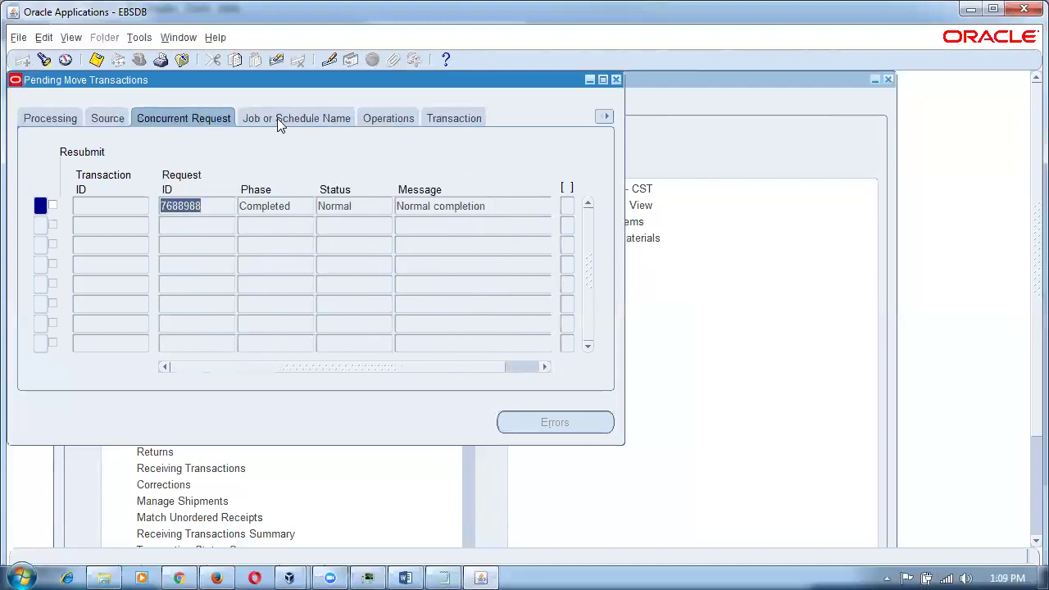
left_click(277, 119)
left_click(407, 120)
left_click(448, 118)
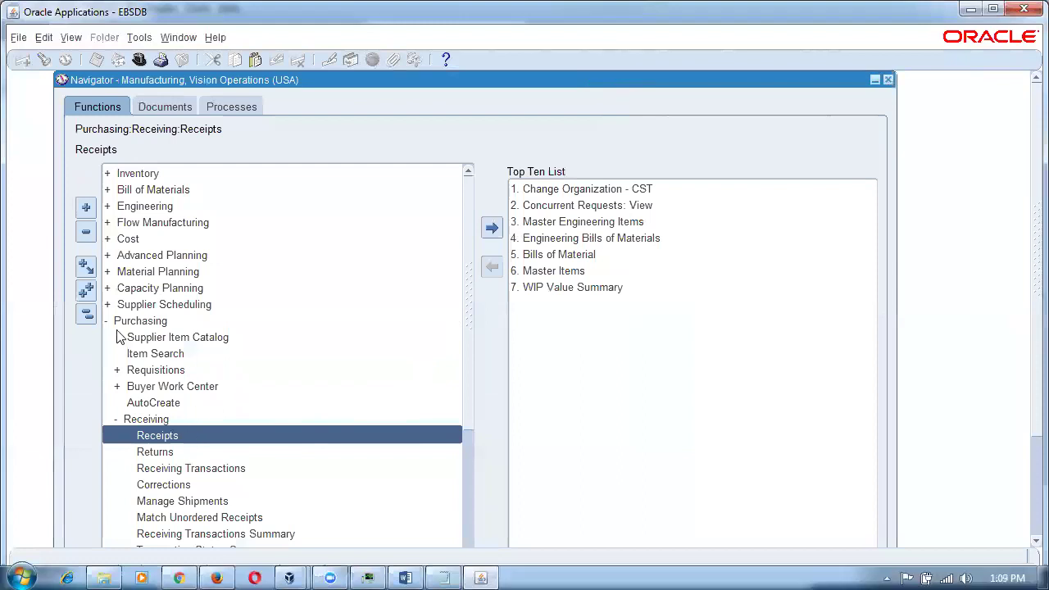
Find the WIP pending move transactions of 44_job2 again, try to mark the transaction for resubmission, and close the window.
left_click(85, 317)
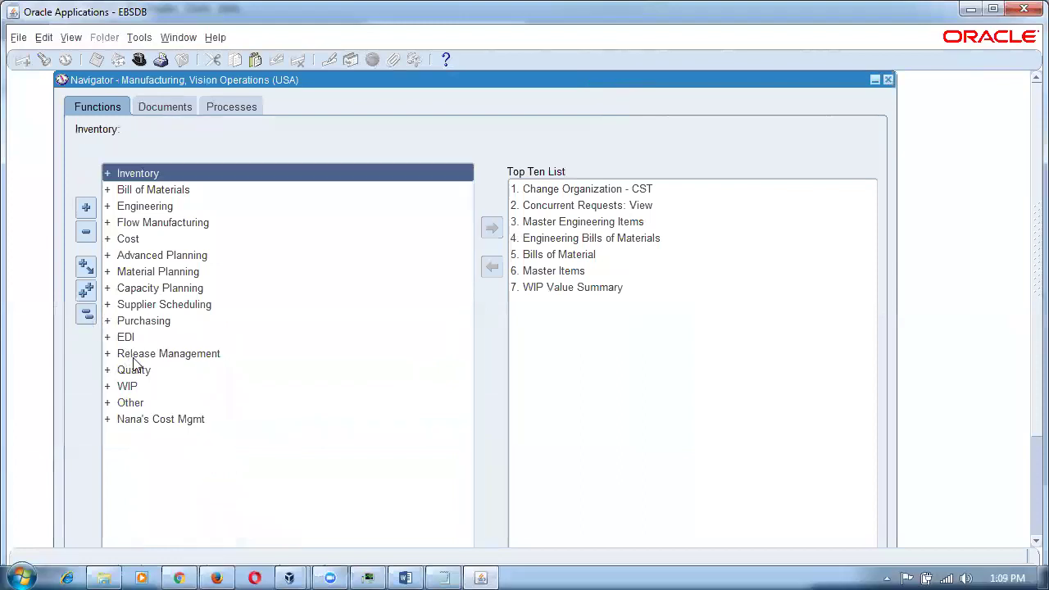
double_click(138, 386)
double_click(180, 437)
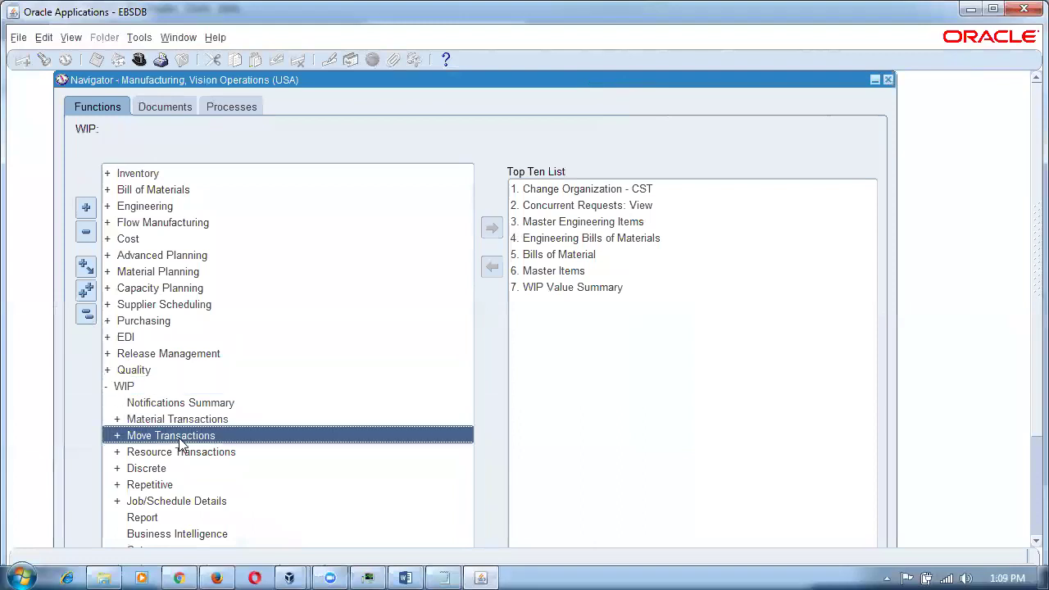
double_click(206, 468)
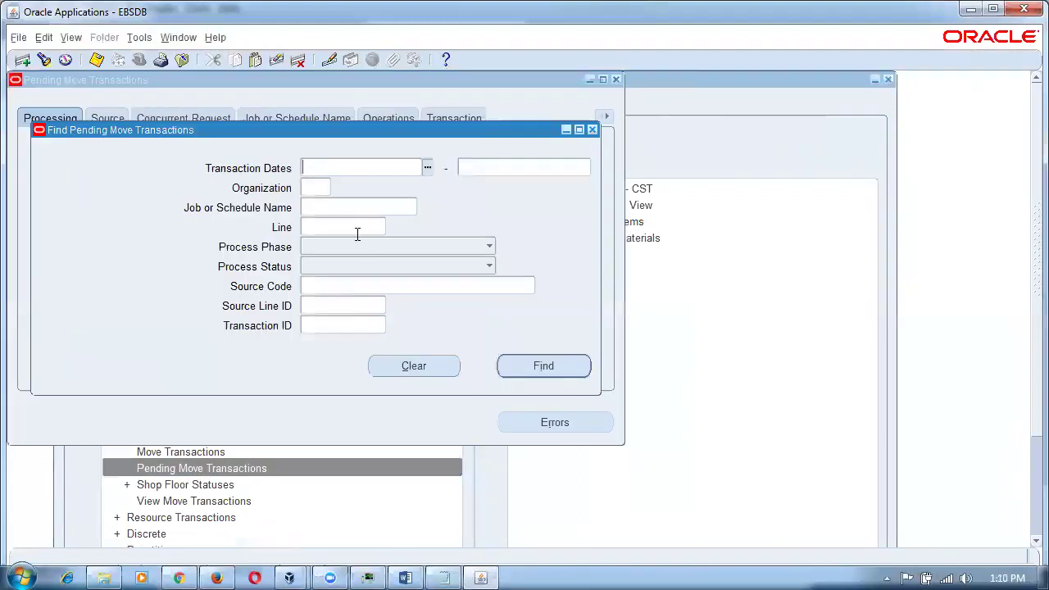
left_click(350, 208)
type("44%")
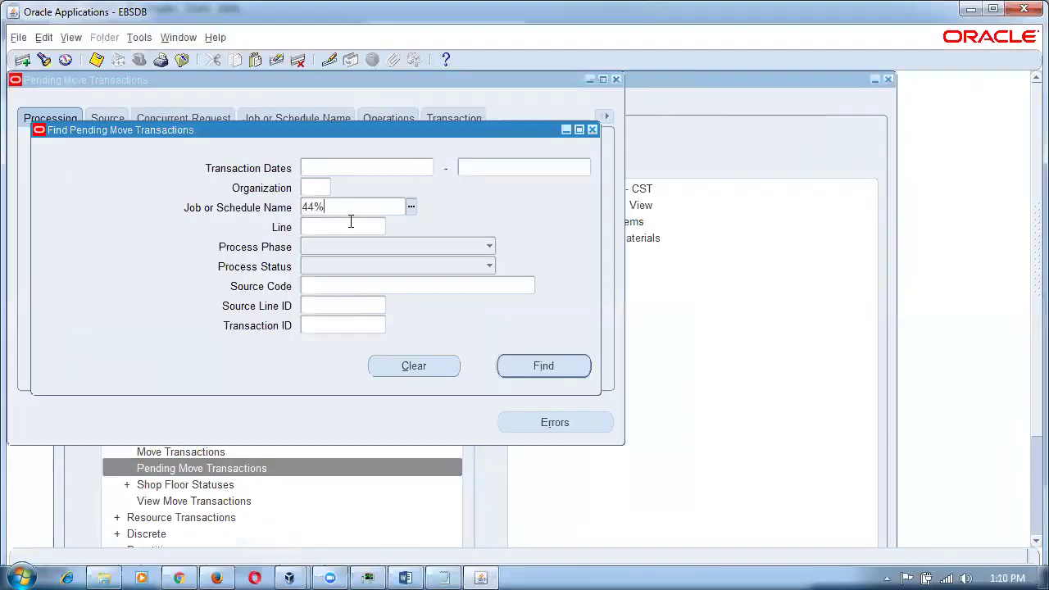
key("Tab")
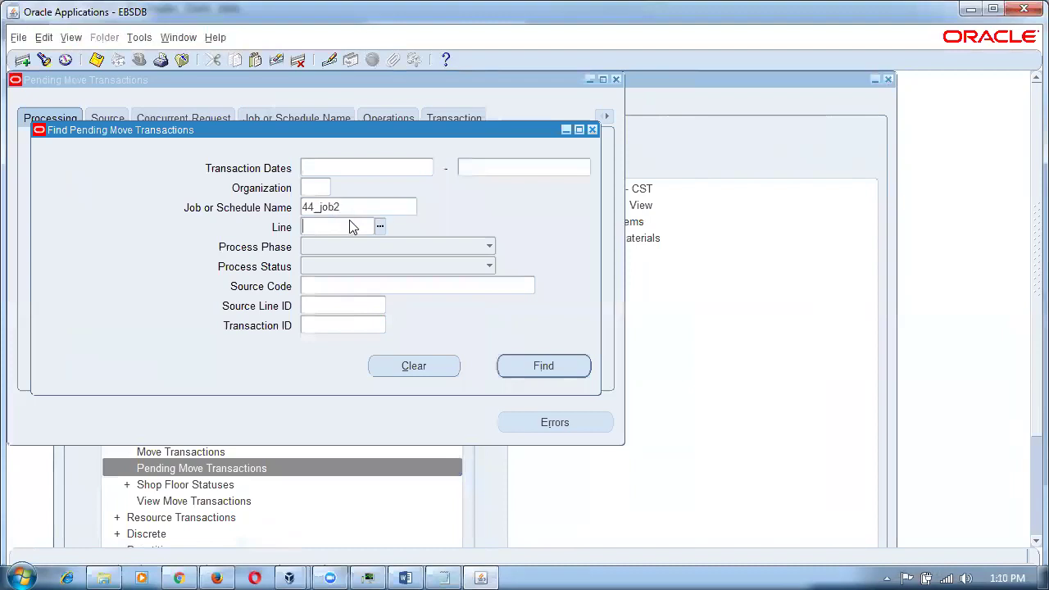
left_click(508, 368)
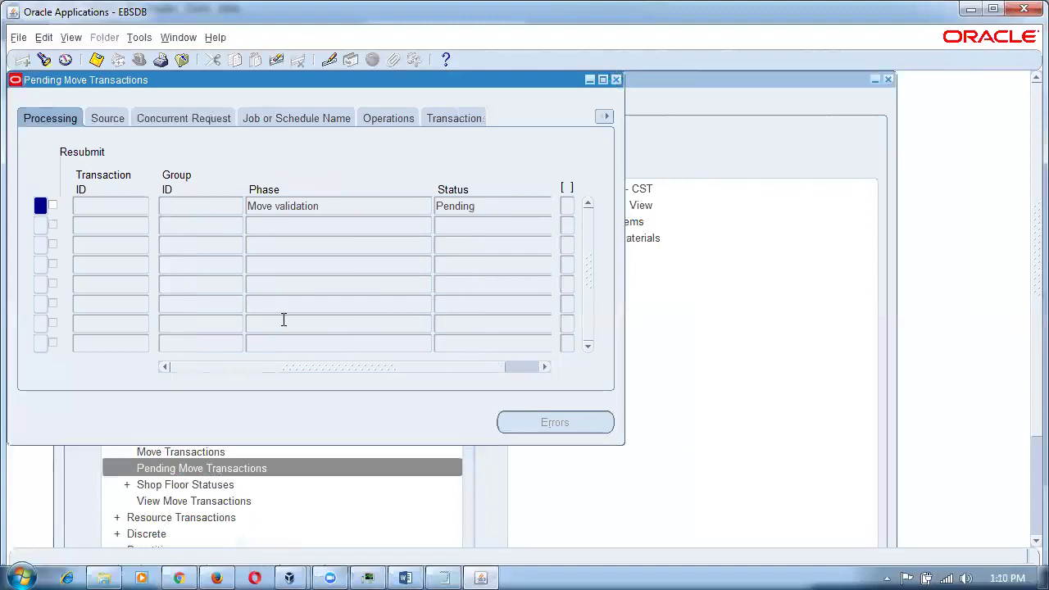
left_click(53, 206)
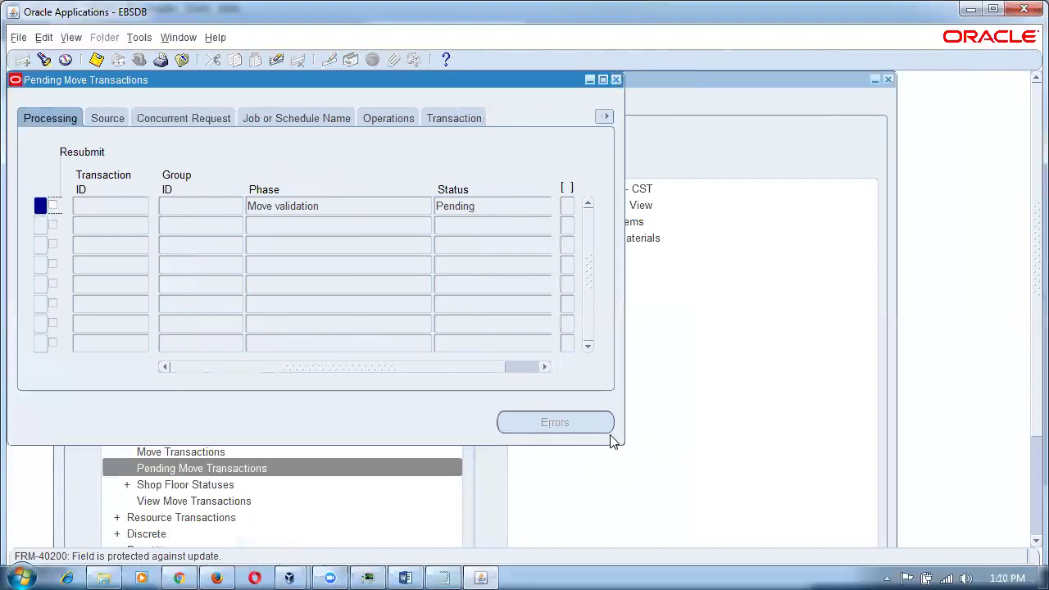
left_click(616, 80)
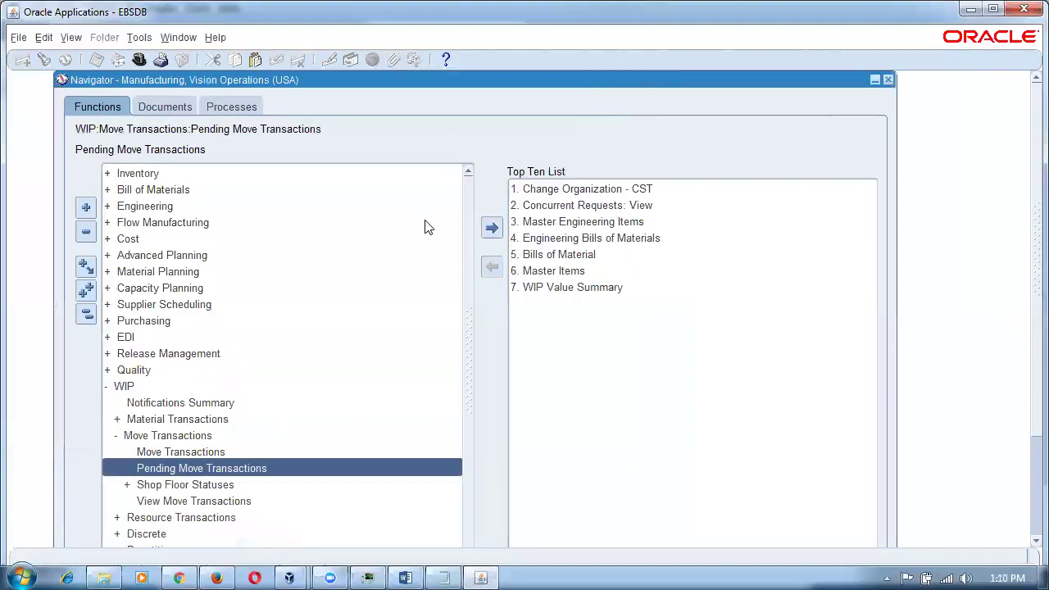
left_click(87, 320)
double_click(116, 389)
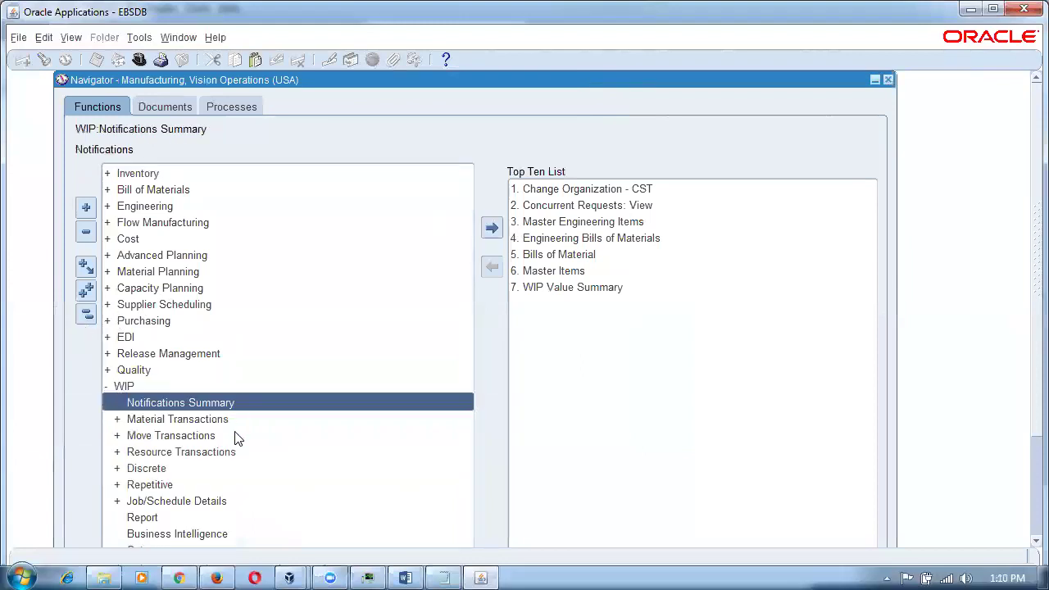
double_click(226, 440)
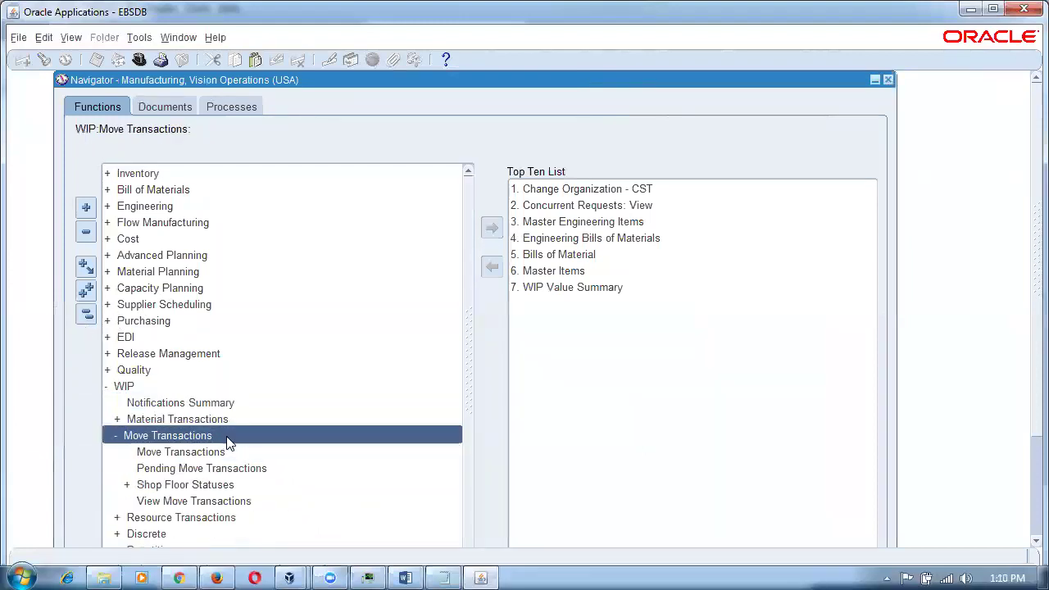
Find discrete job 44_job2 in WIP and open its job record.
left_click(87, 314)
double_click(131, 387)
double_click(162, 469)
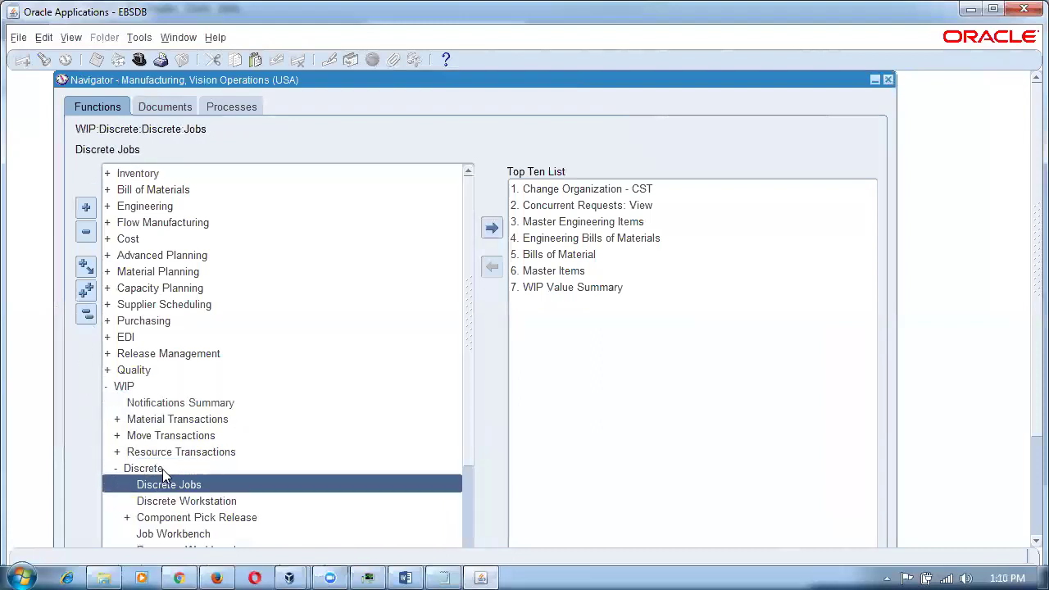
double_click(174, 485)
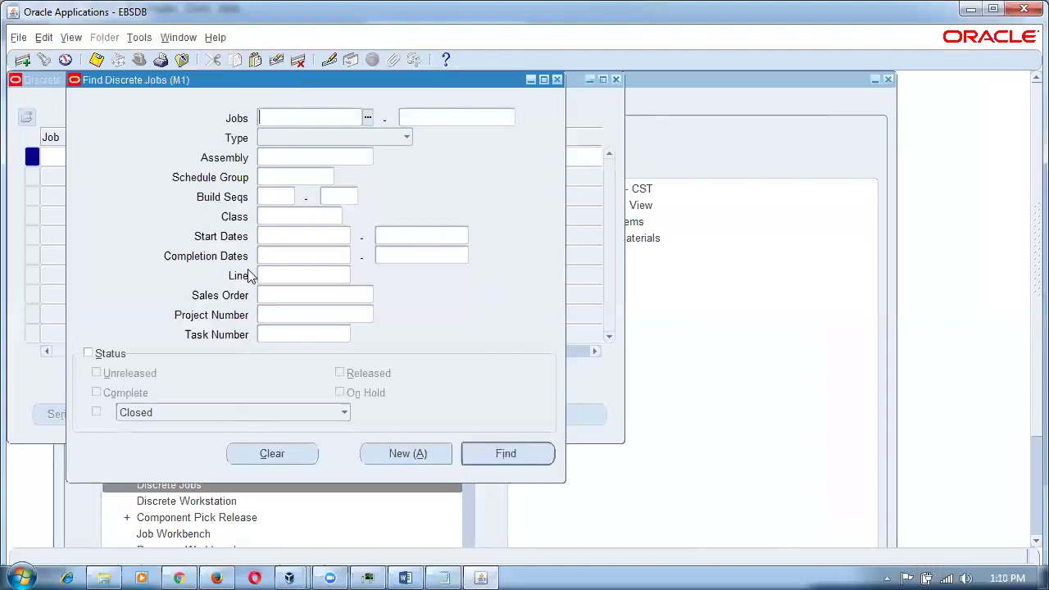
type("44_job2")
key("Tab")
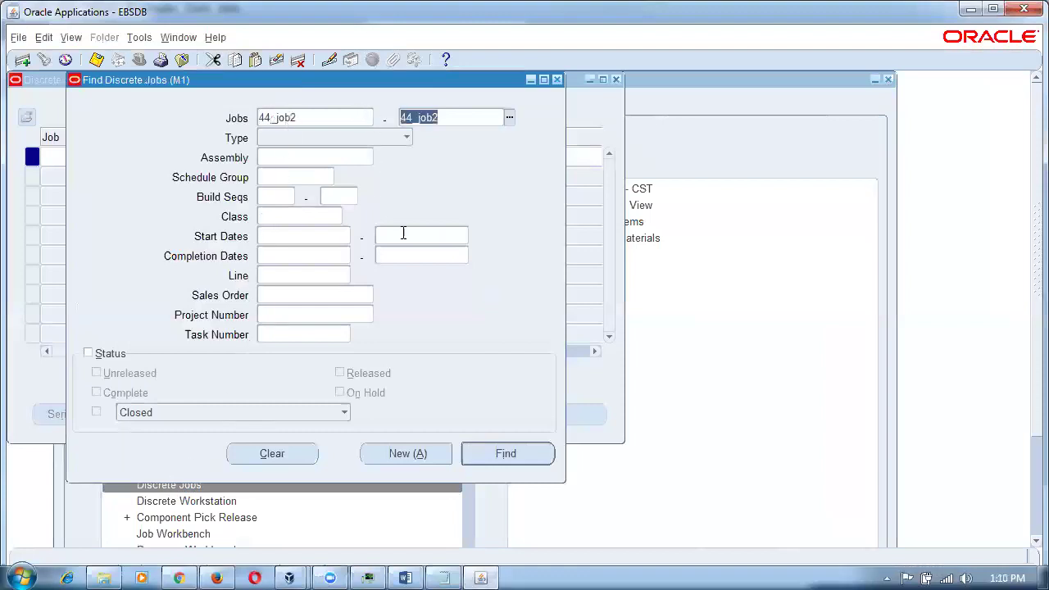
left_click(496, 446)
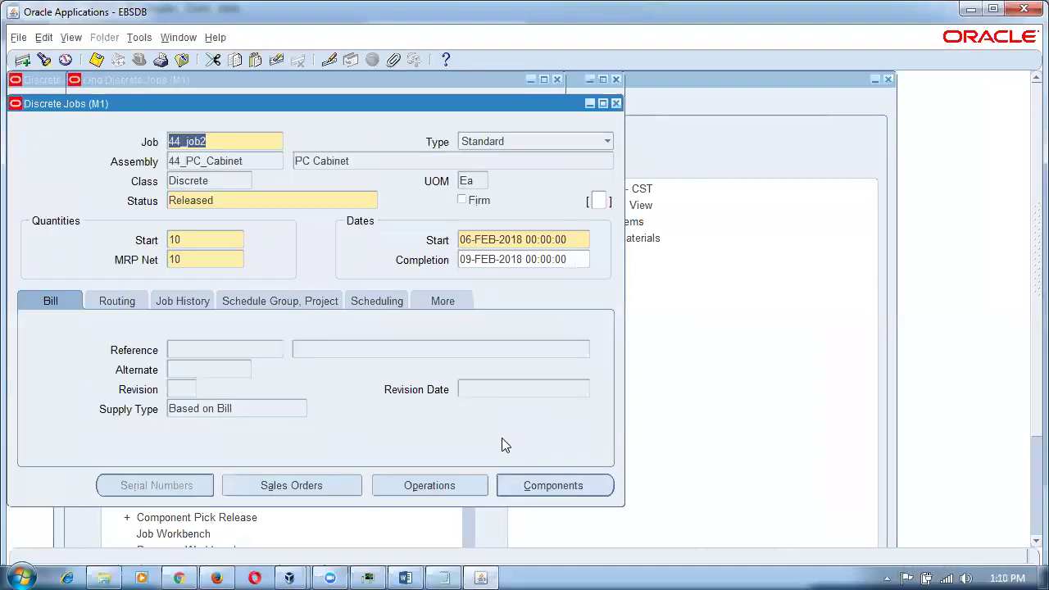
Check the quantities at operations 10 and 20 of 44_job2, and close the operations and job windows.
left_click(443, 485)
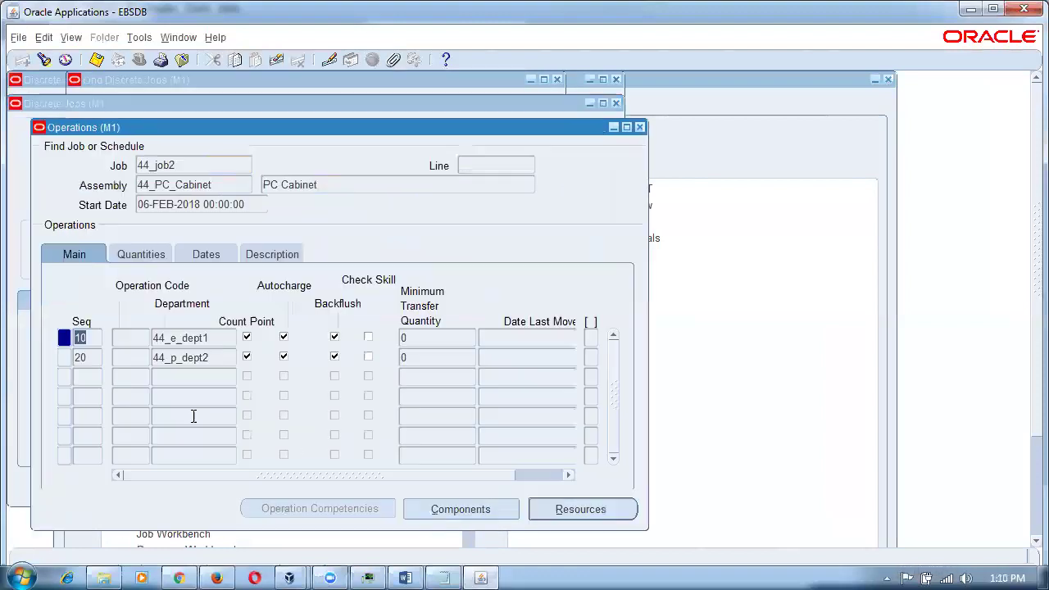
left_click(144, 255)
left_click(84, 358)
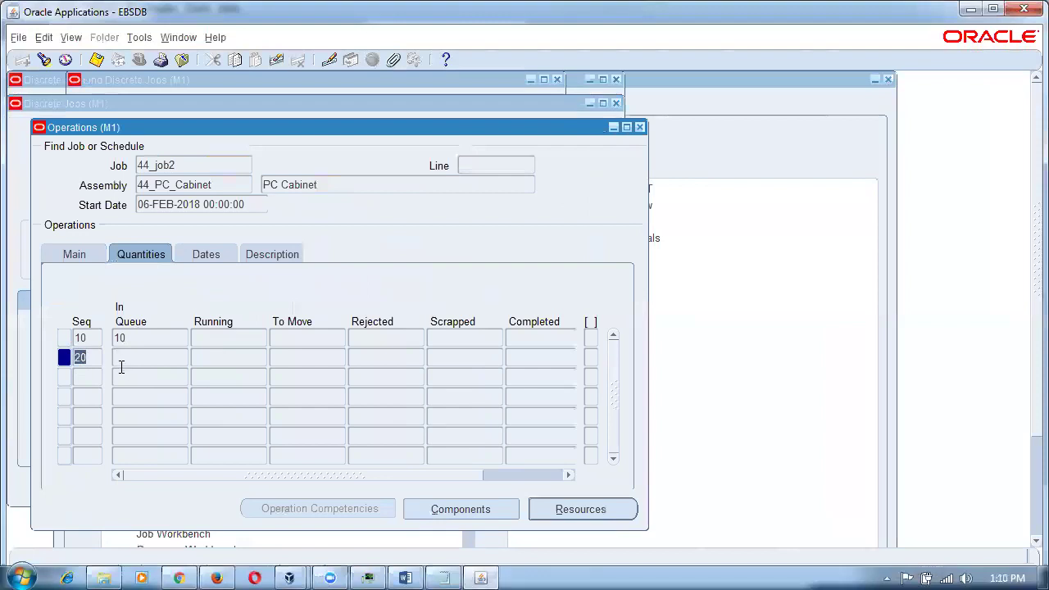
key("Up")
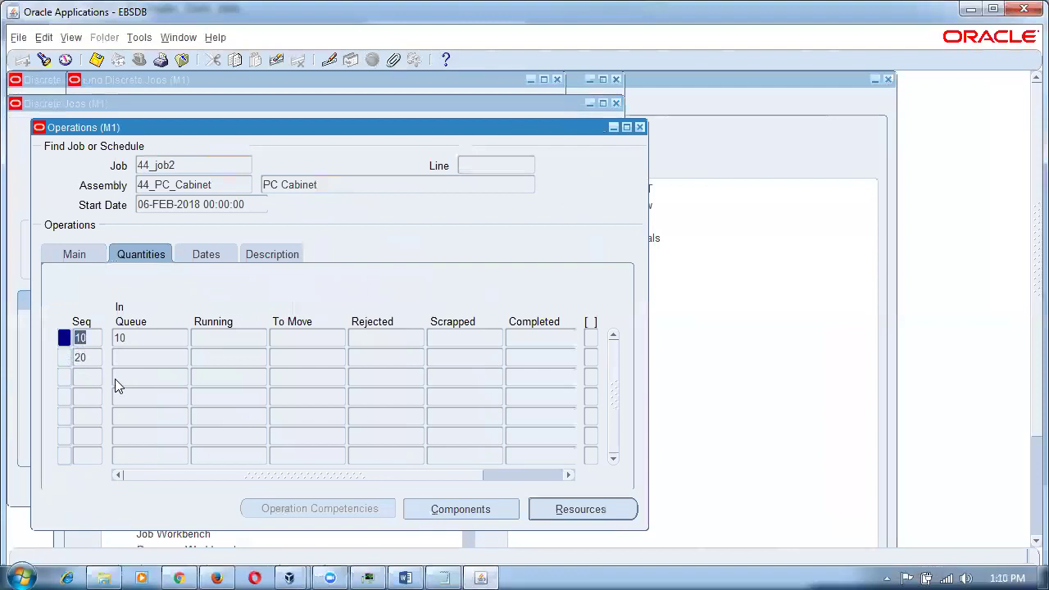
left_click(640, 129)
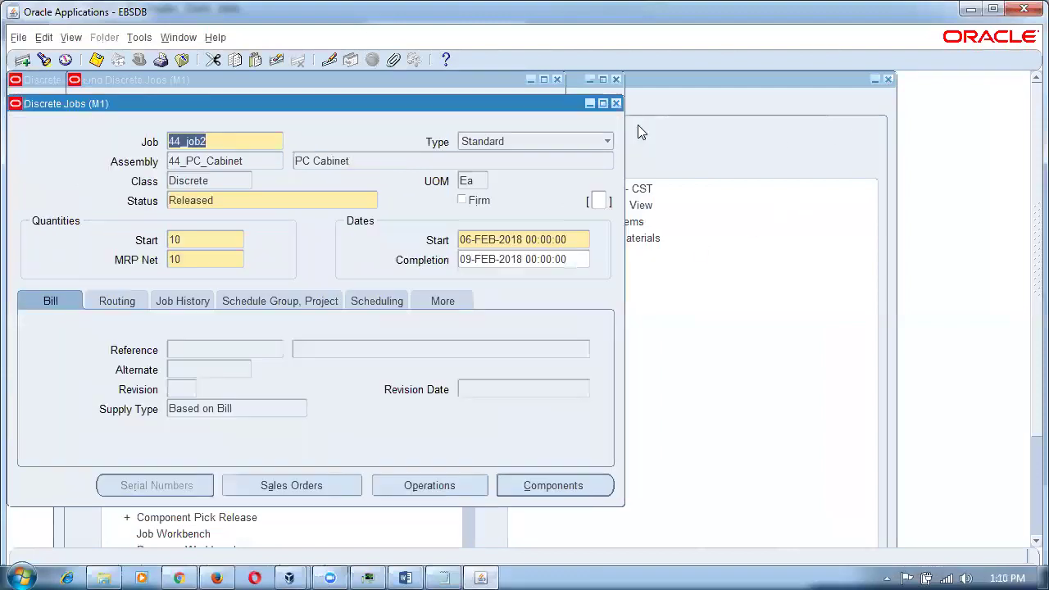
left_click(617, 103)
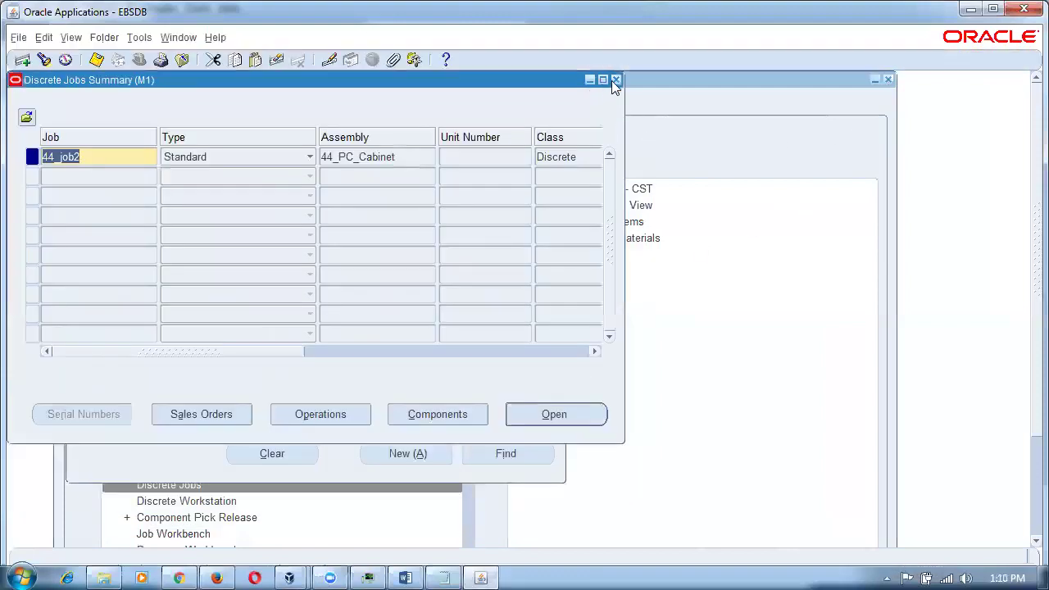
left_click(615, 80)
Collapse the function list and open the Requisition Summary search under Purchasing.
left_click(86, 315)
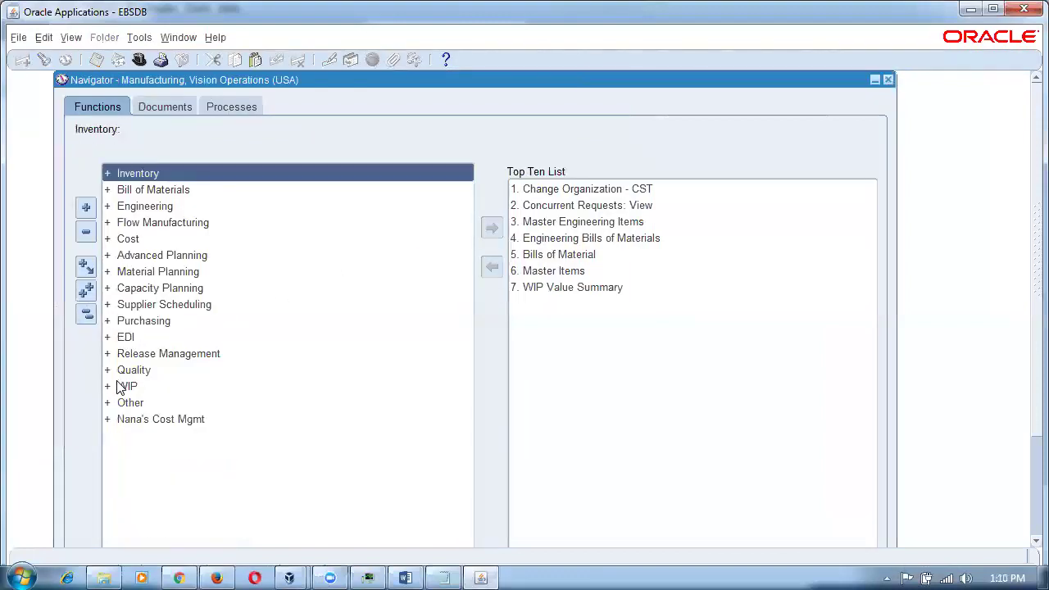
double_click(159, 327)
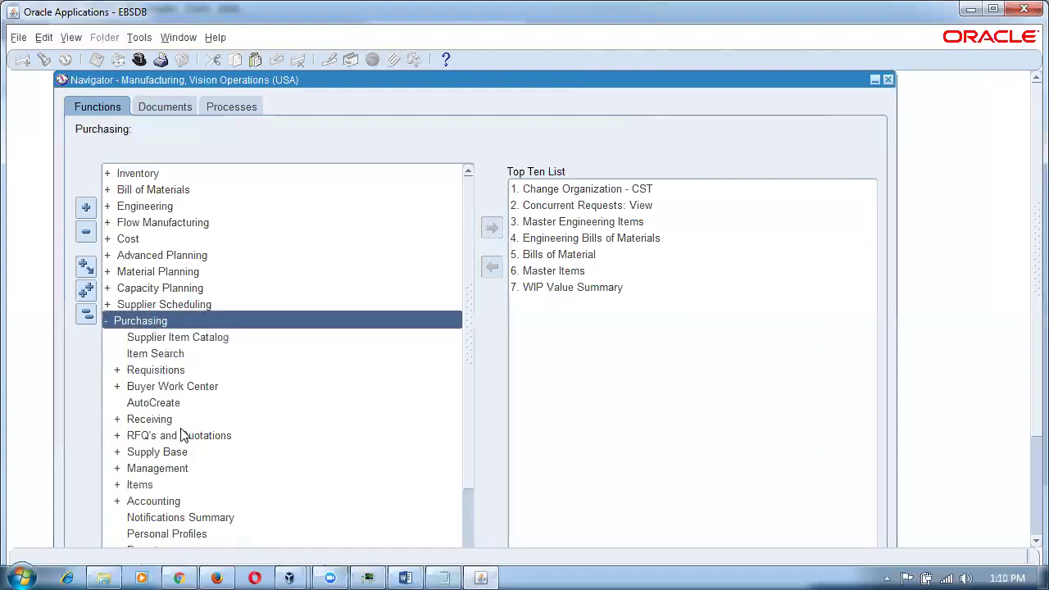
left_click(177, 376)
double_click(177, 376)
double_click(205, 389)
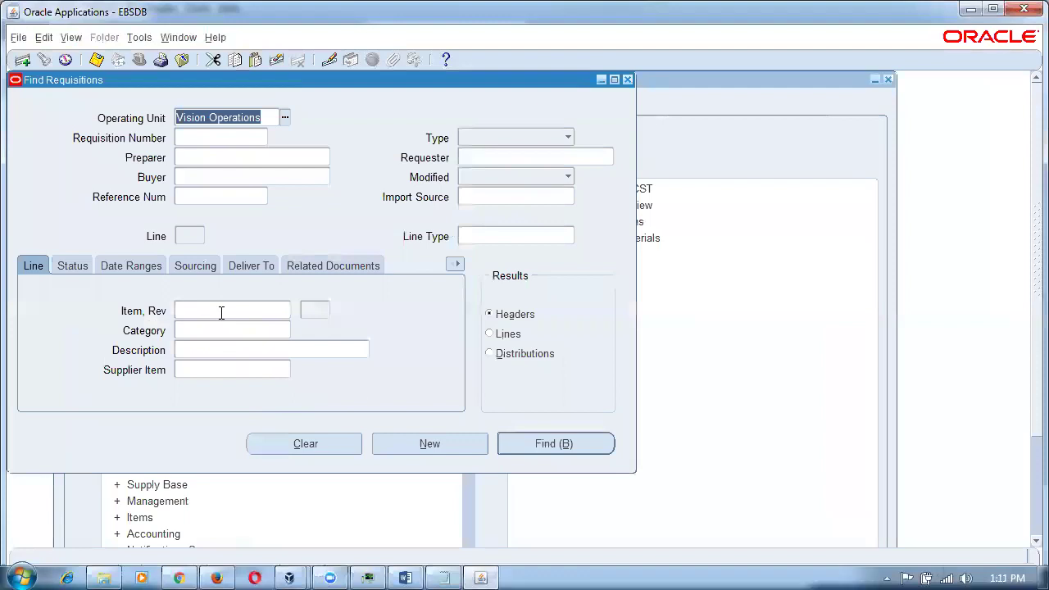
Find the requisition lines for item xx_Paint_OSP_item2, check the requisition number, and close the results.
left_click(220, 313)
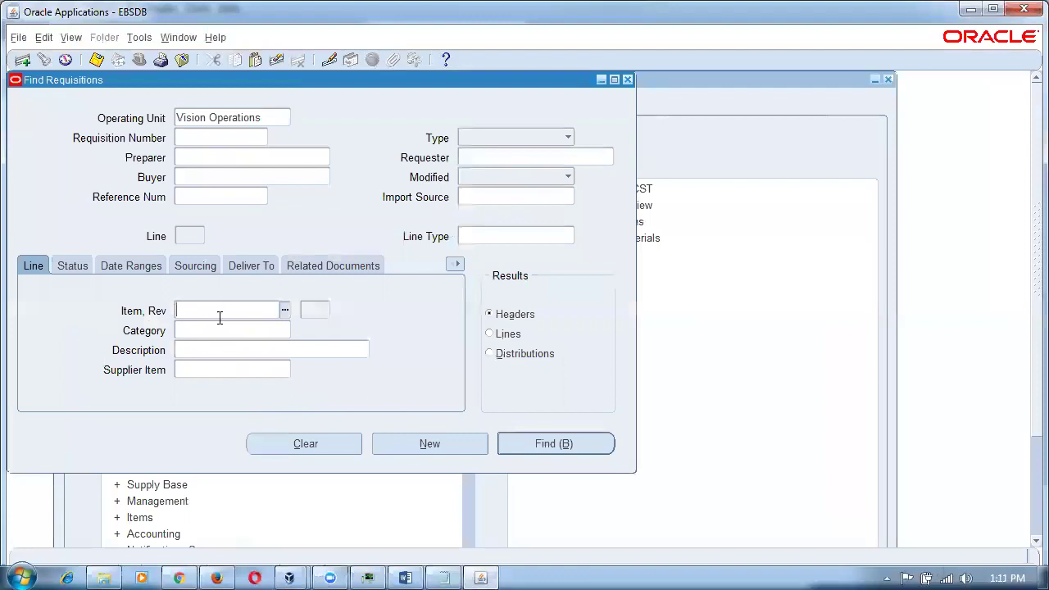
type("xx_%")
key("Tab")
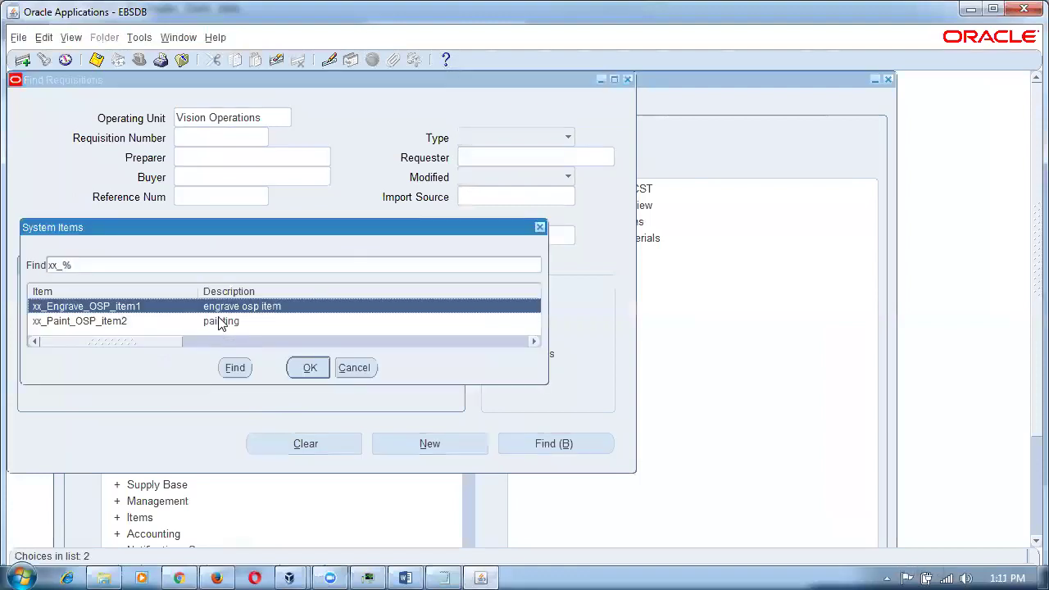
double_click(219, 324)
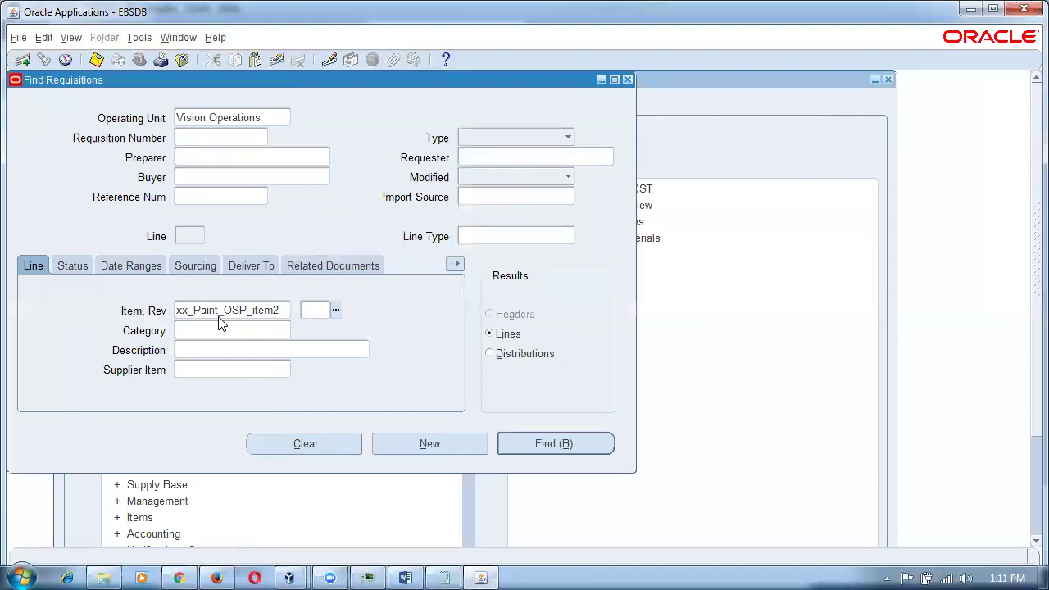
left_click(546, 447)
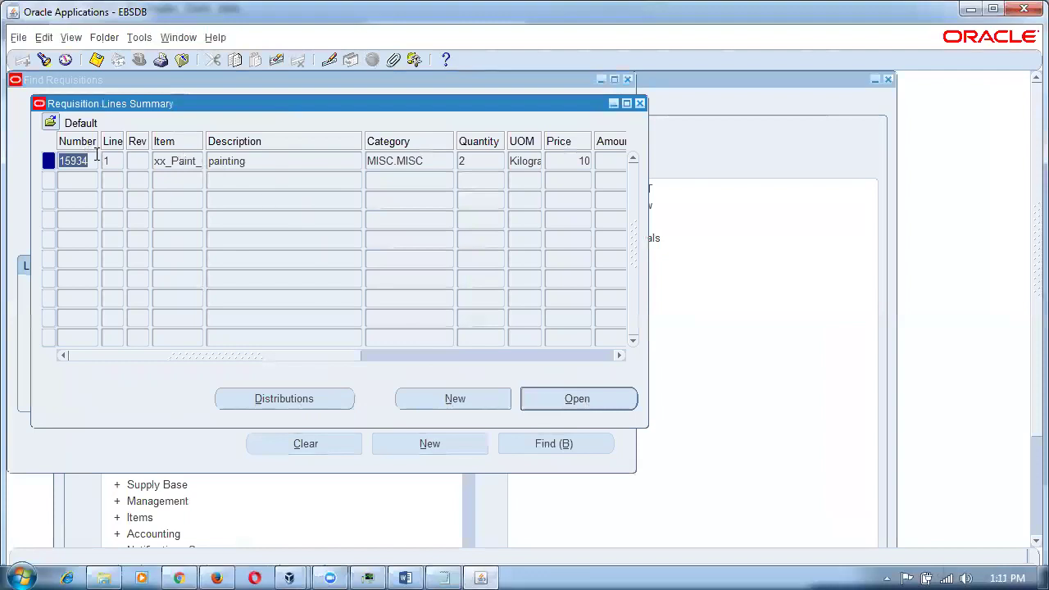
key("F4")
key("F4")
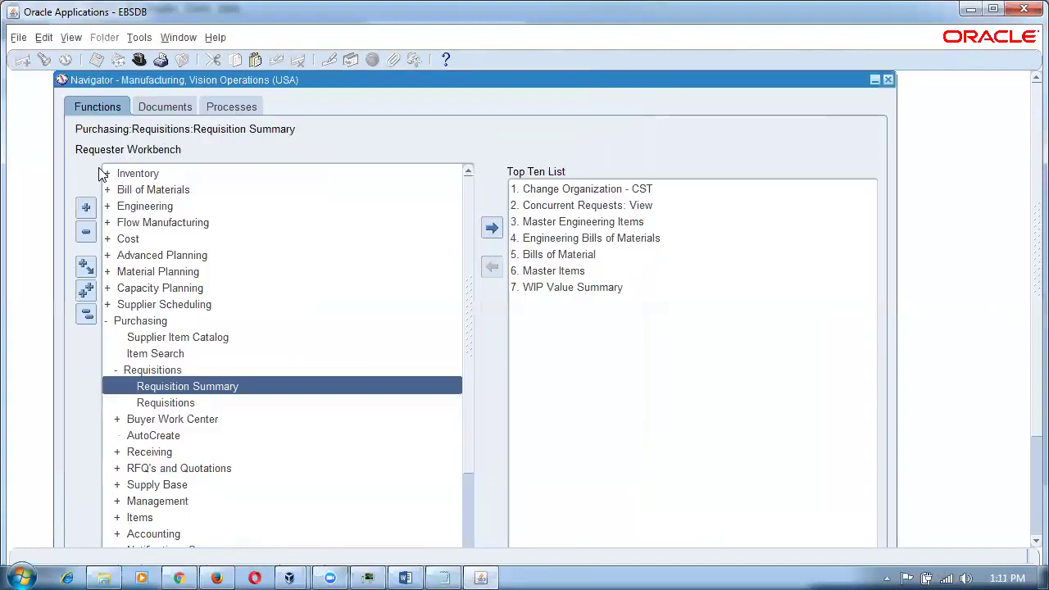
Open AutoCreate, clear the default search criteria, and find the painting requisition's line by its requisition number.
left_click(174, 440)
double_click(174, 441)
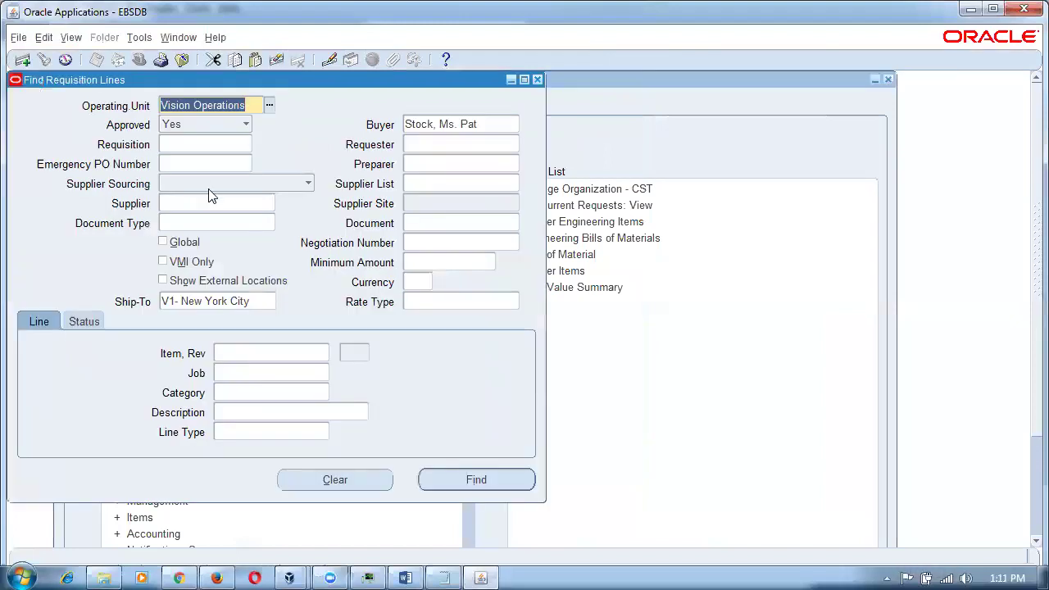
left_click(360, 477)
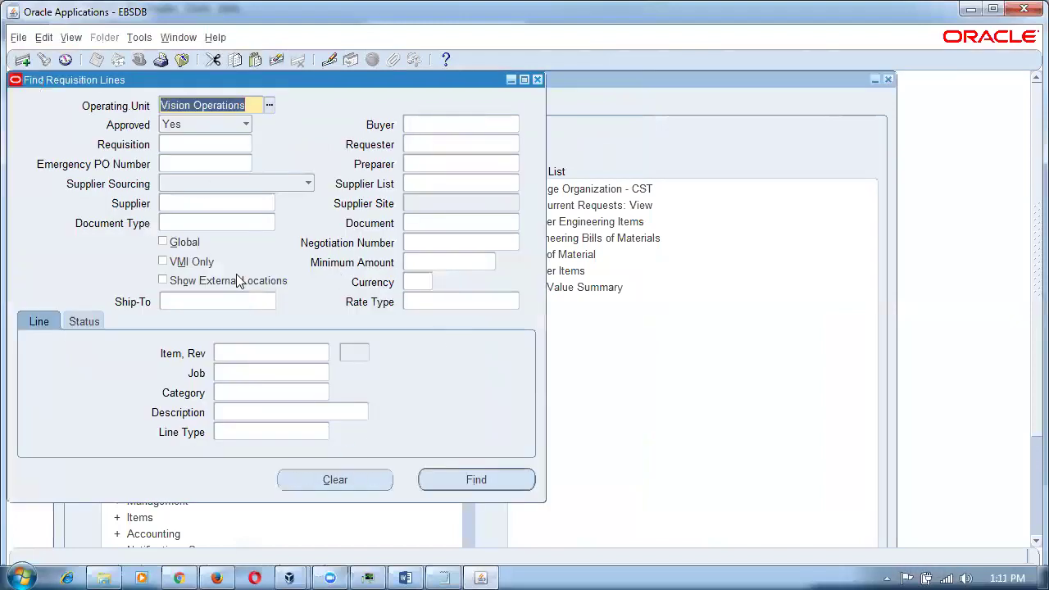
left_click(188, 144)
type("15934")
key("Tab")
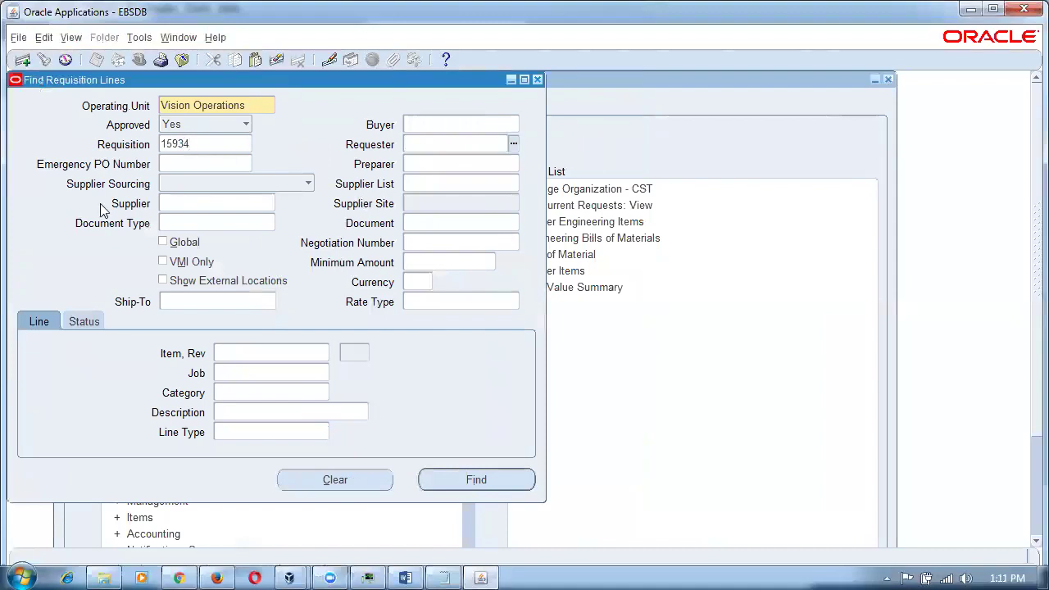
left_click(492, 480)
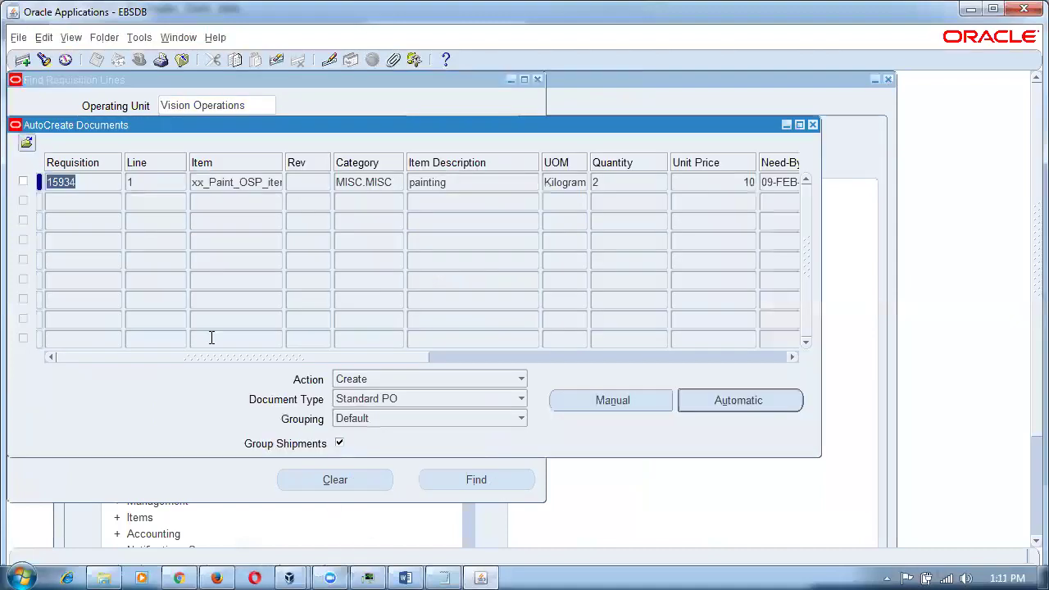
Automatically create a standard PO from the xx_Paint_OSP_item2 requisition line with supplier 44_spray_painter and site spray site 2.
left_click(23, 182)
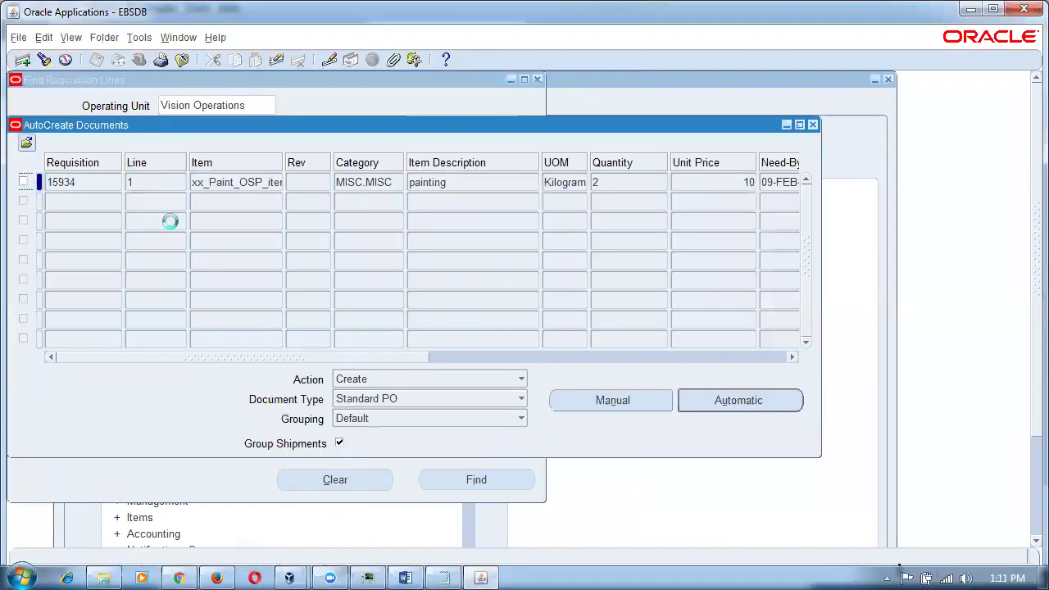
left_click(754, 405)
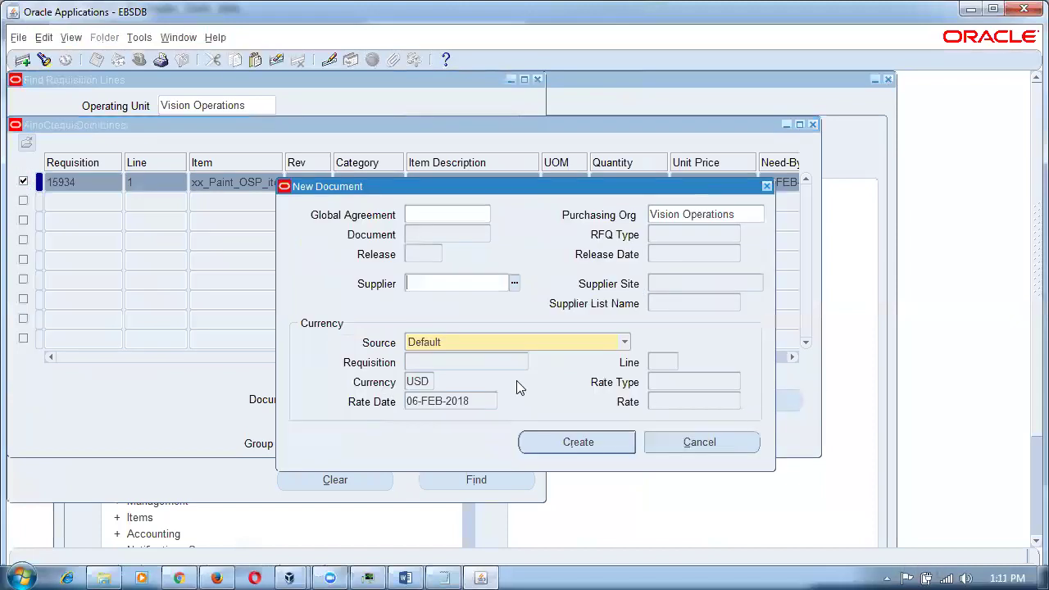
type("44%")
key("Tab")
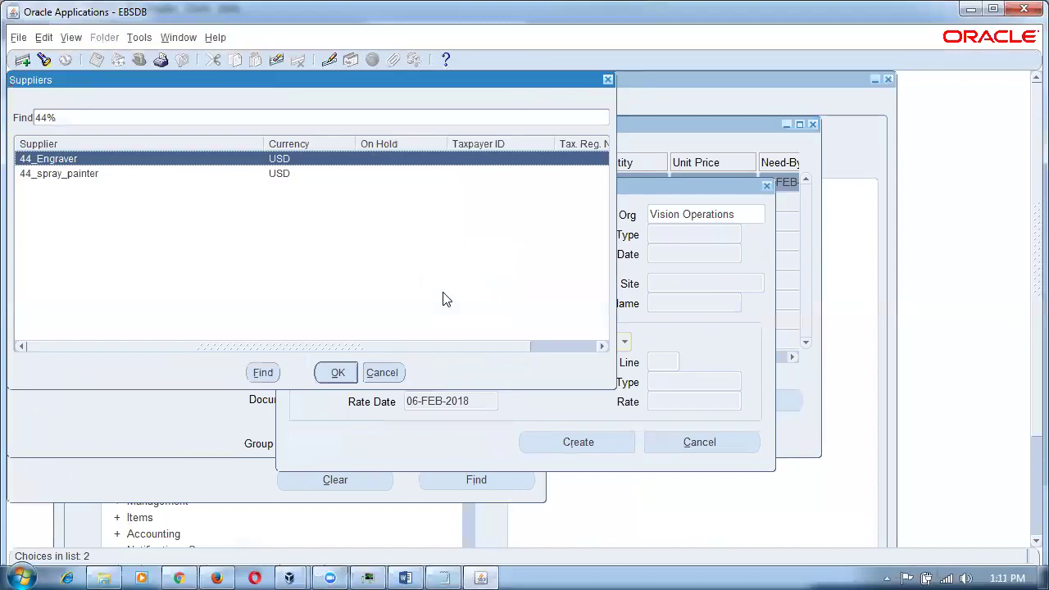
key("Down")
key("Return")
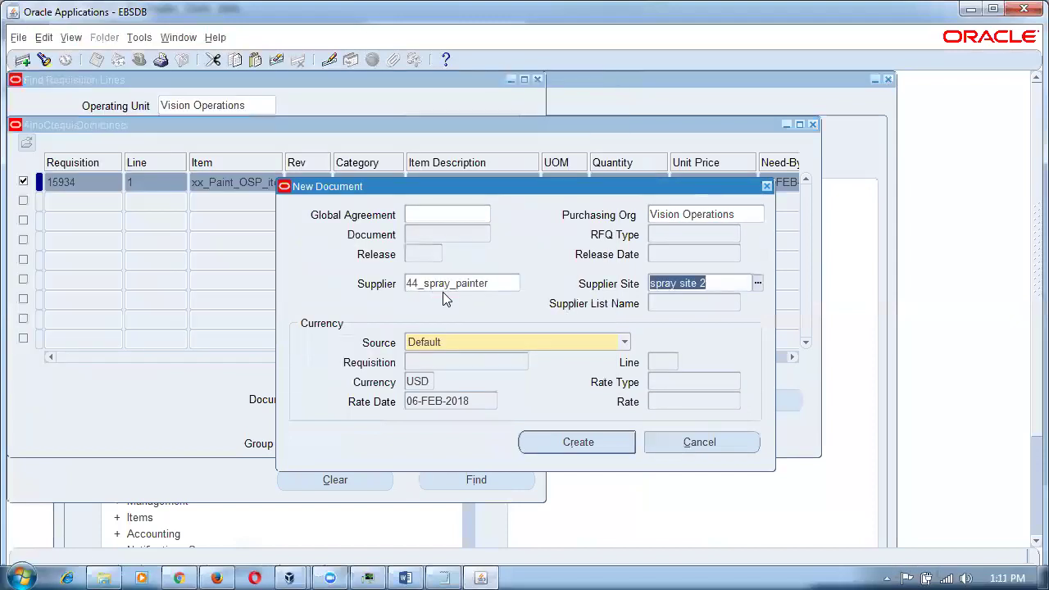
left_click(621, 443)
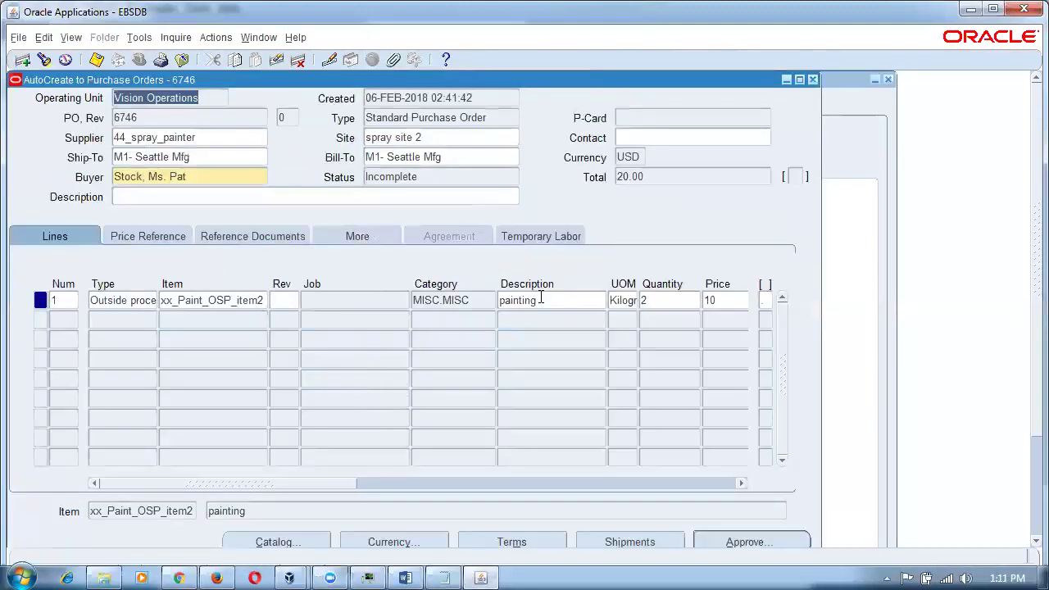
Check the painting line's shipment organization, ship-to location and quantity, and close the shipments window.
left_click(541, 300)
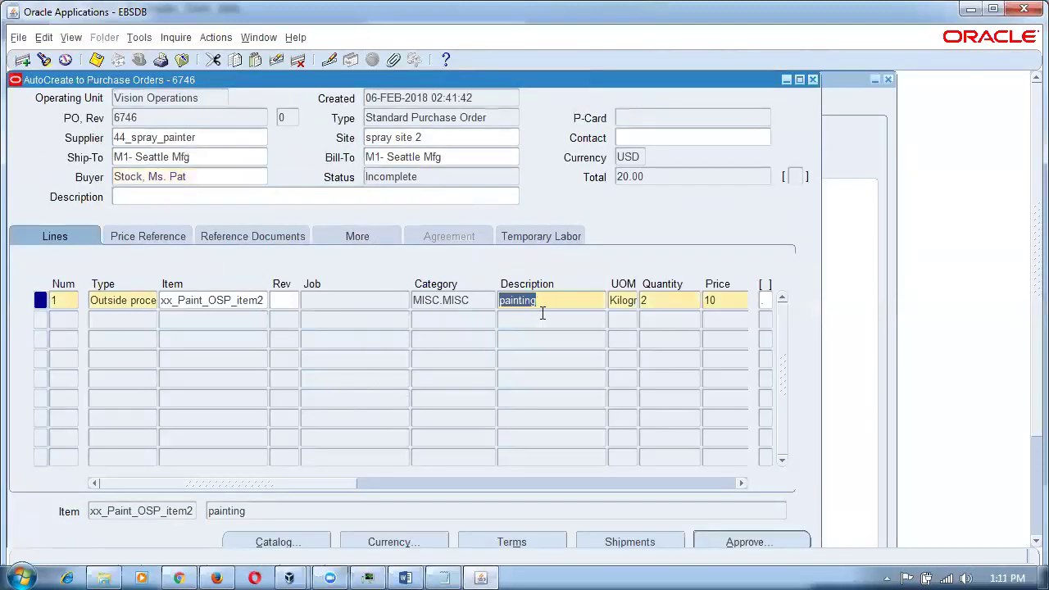
left_click(643, 548)
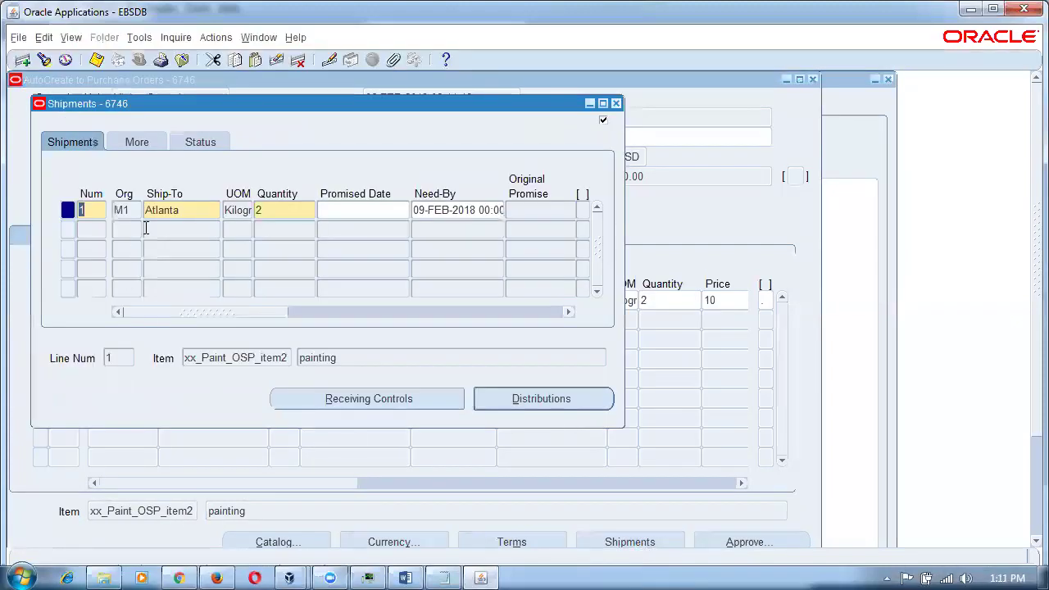
left_click(180, 211)
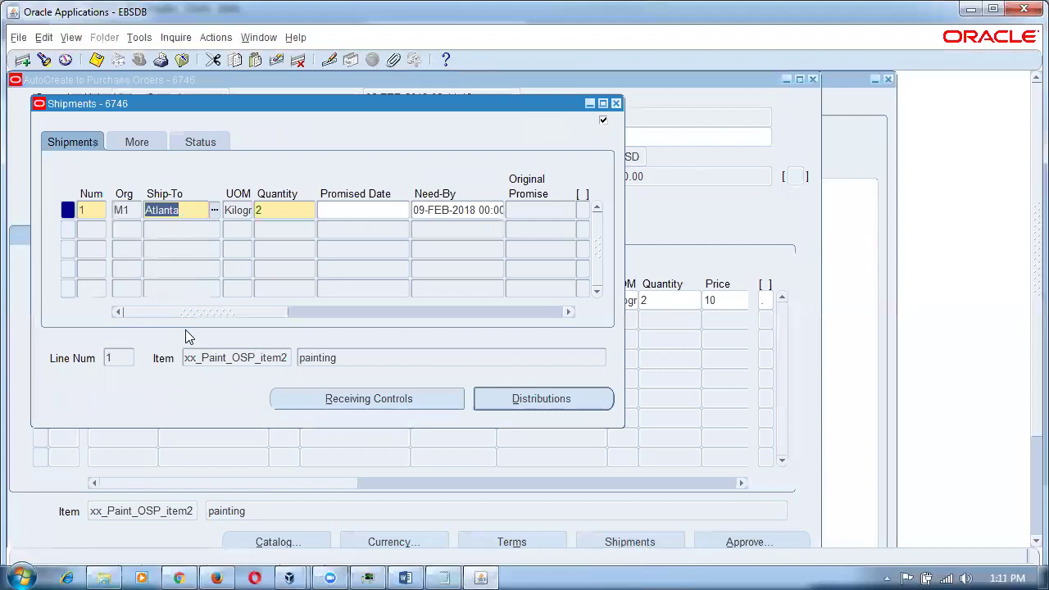
key("shift+Tab")
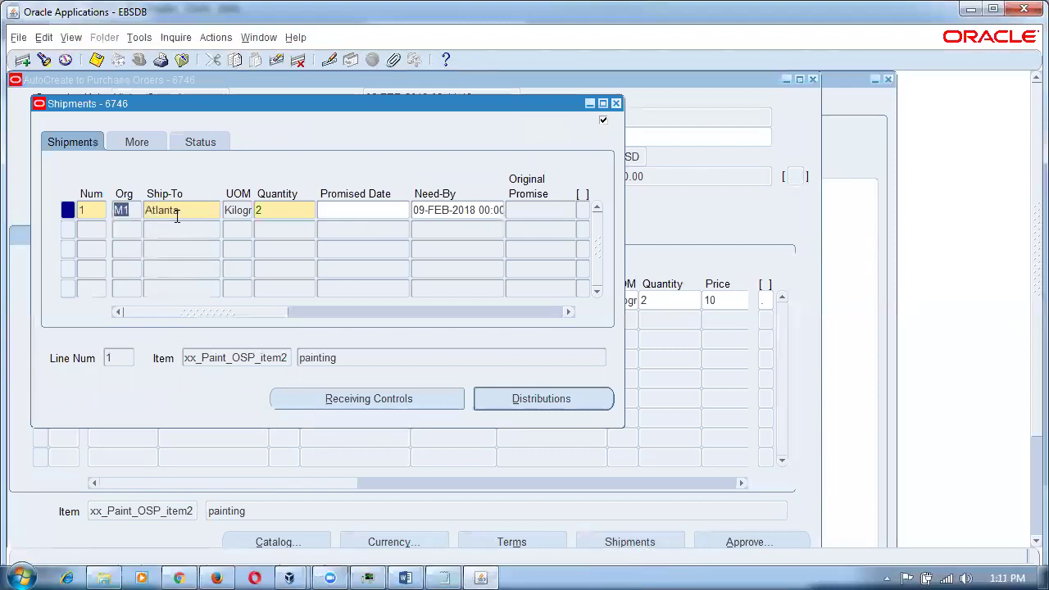
key("Tab")
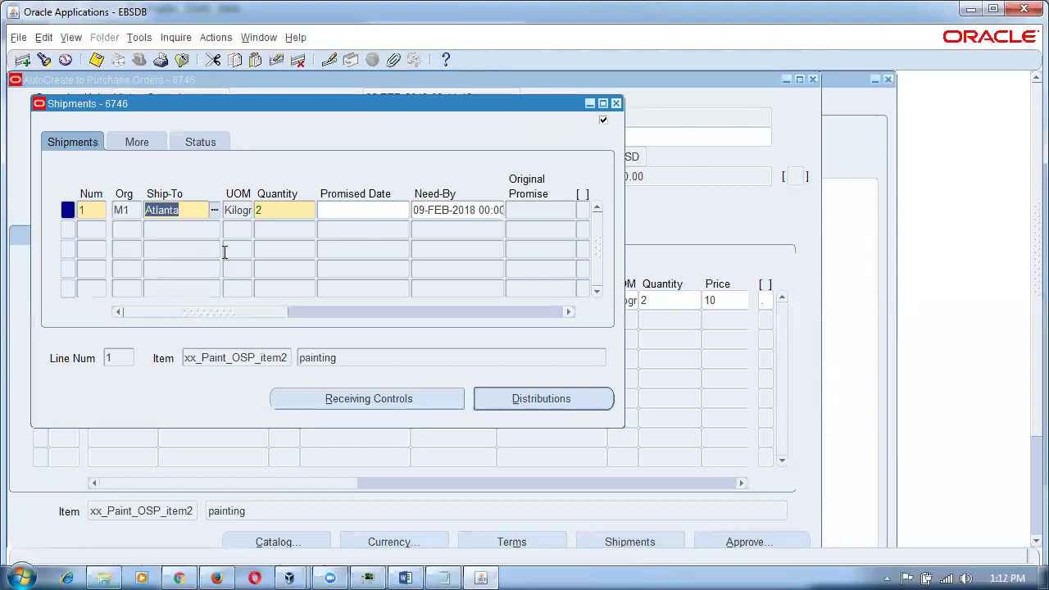
left_click(279, 209)
double_click(182, 210)
left_click(618, 104)
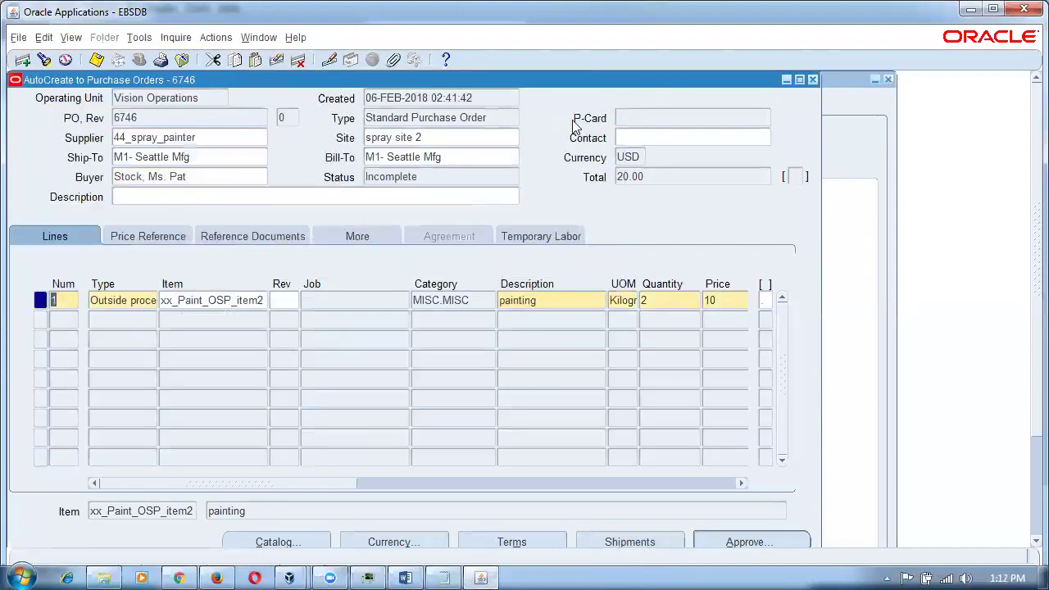
Submit the 44_spray_painter purchase order for approval, check its number, and close the purchase order and requisition search windows.
left_click(243, 142)
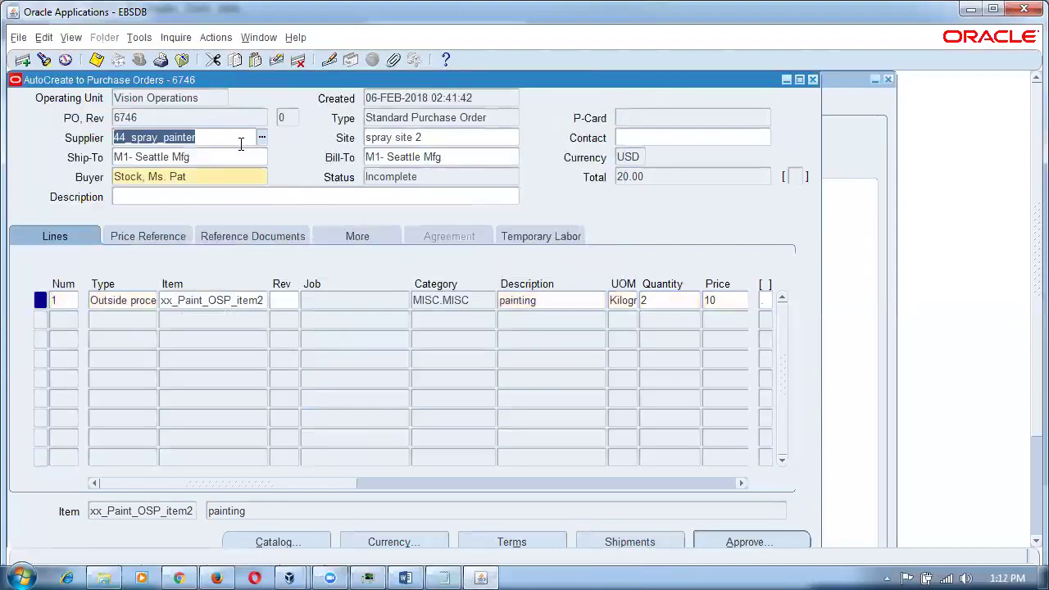
key("ctrl+s")
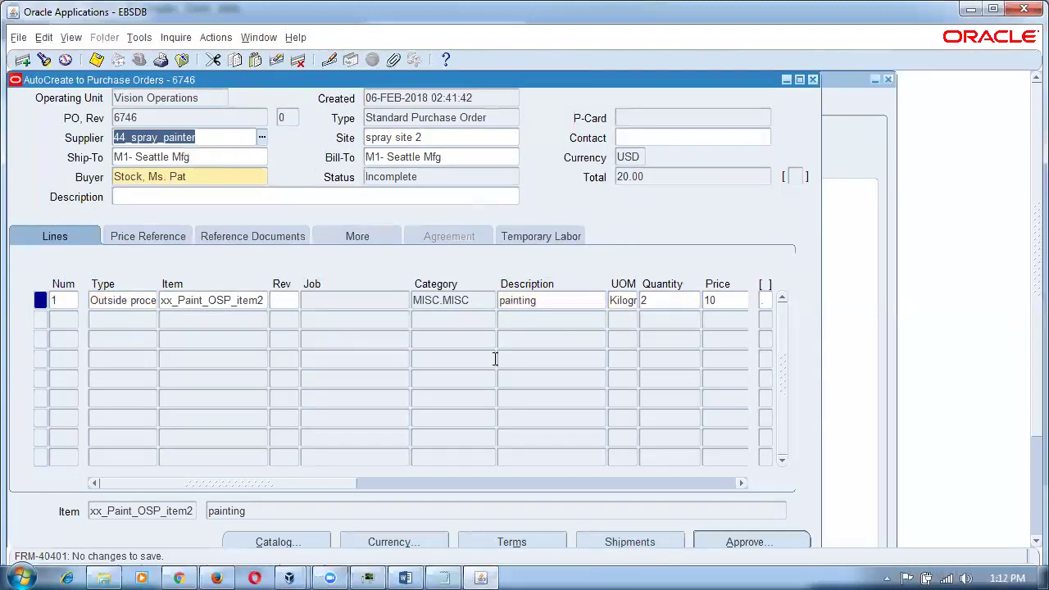
left_click(736, 542)
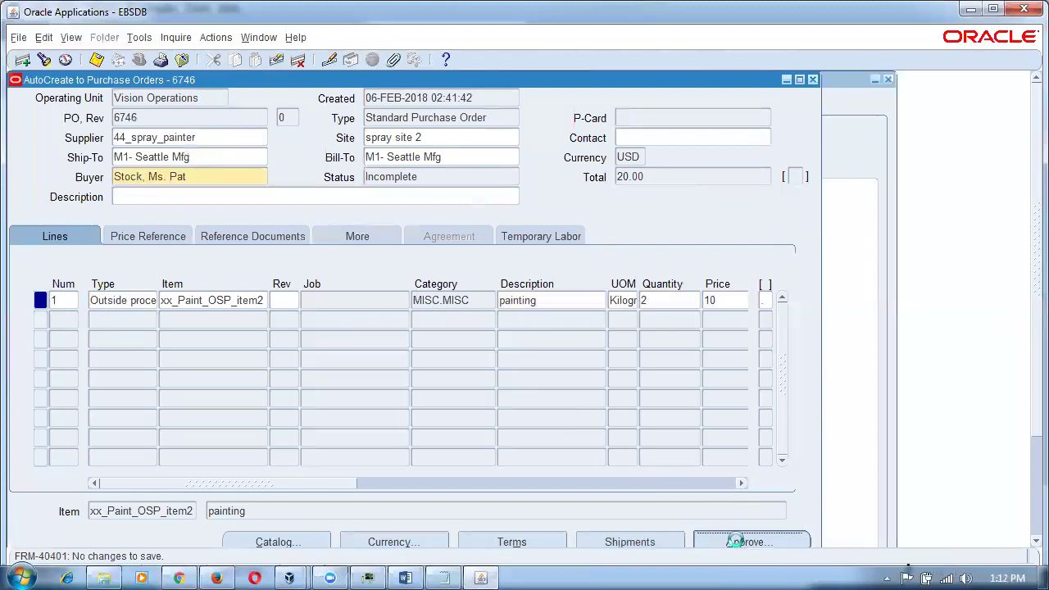
left_click(421, 493)
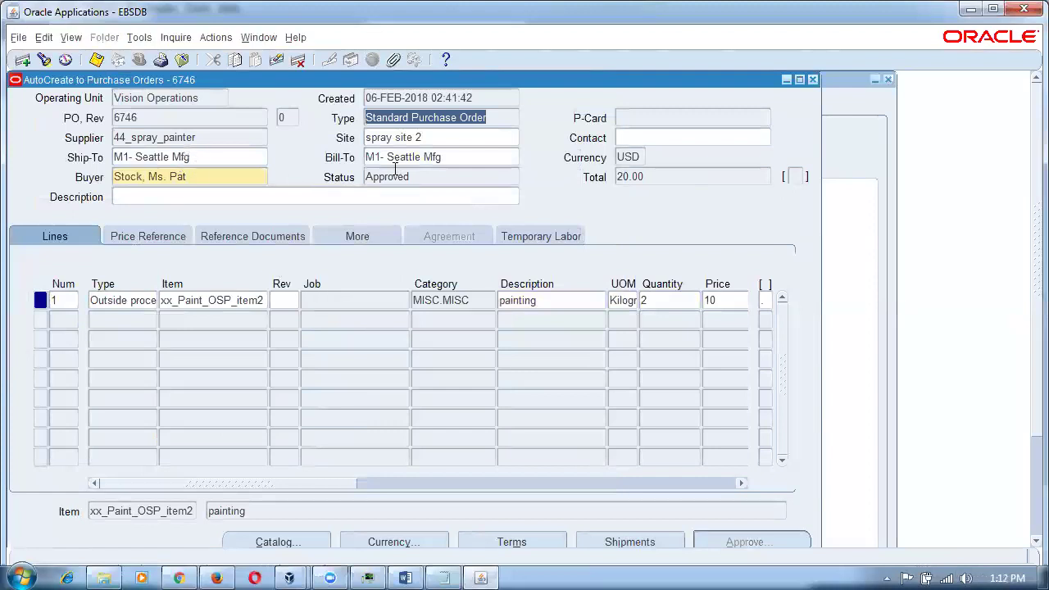
double_click(154, 118)
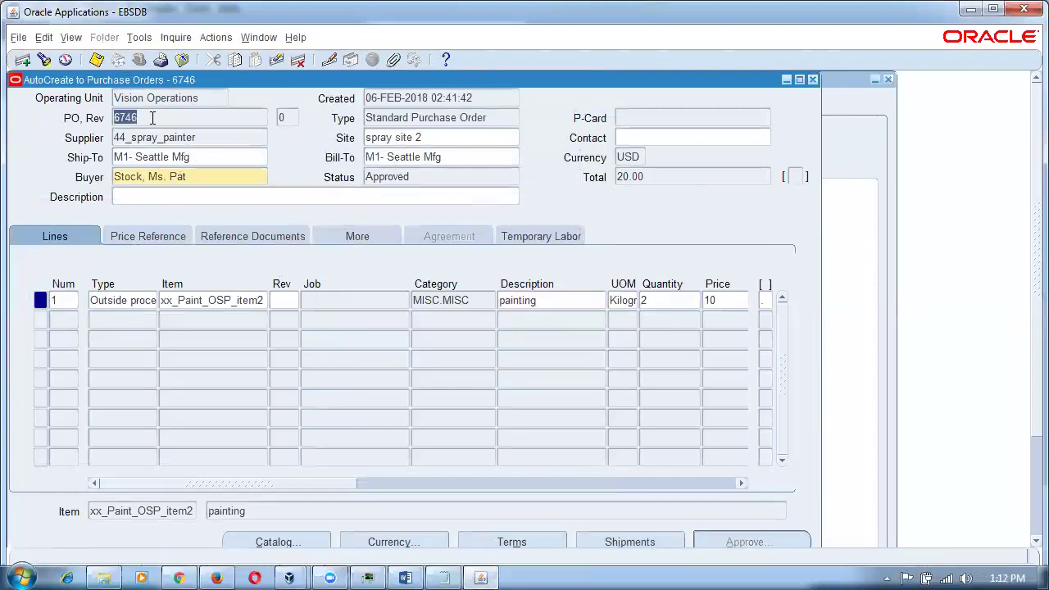
left_click(811, 81)
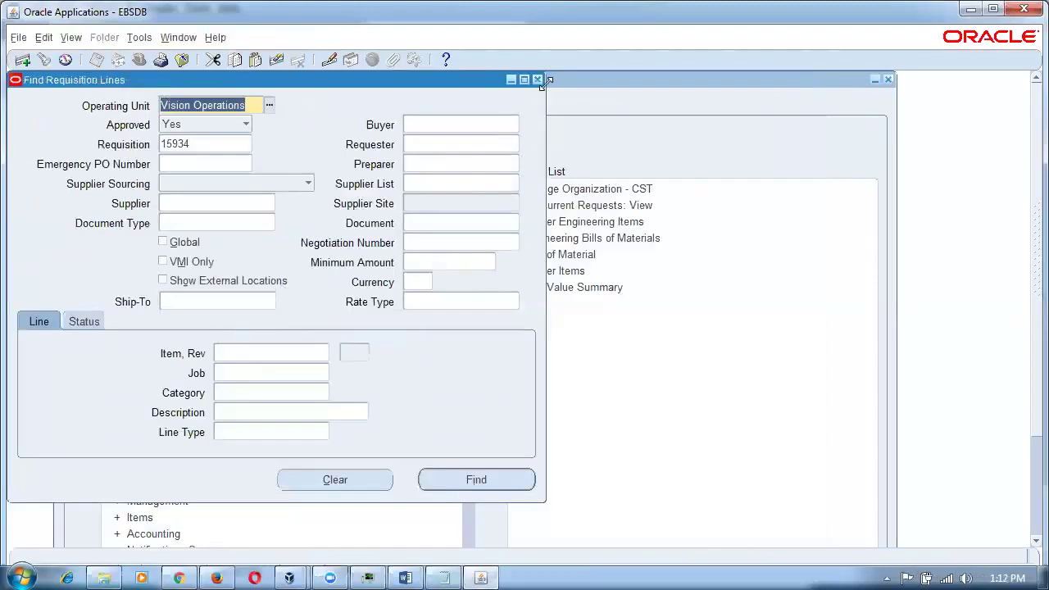
left_click(538, 80)
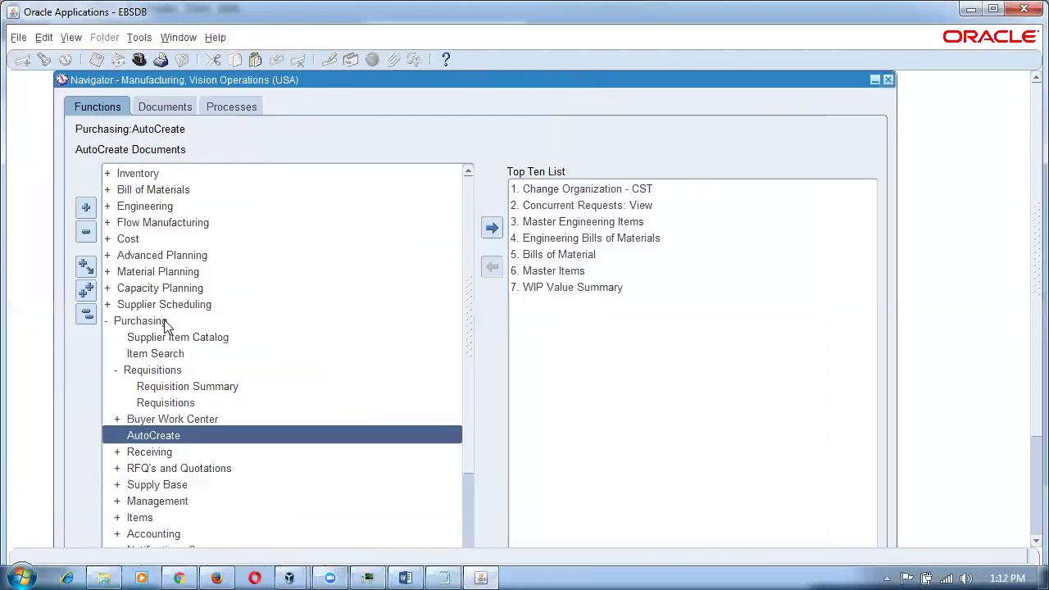
Collapse the open navigation branches and open the WIP Pending Move Transactions search.
left_click(86, 316)
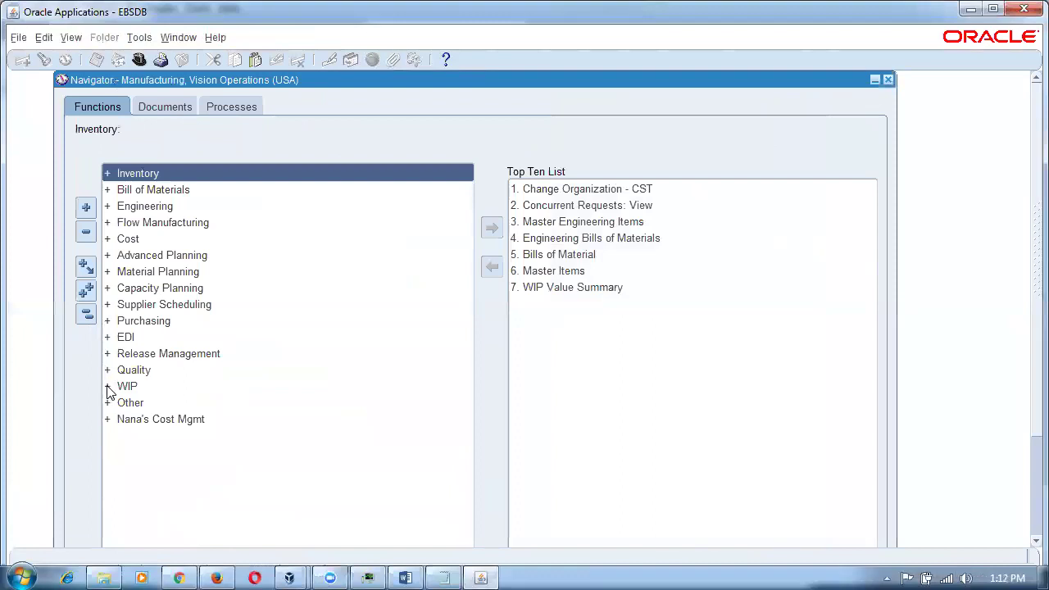
left_click(135, 386)
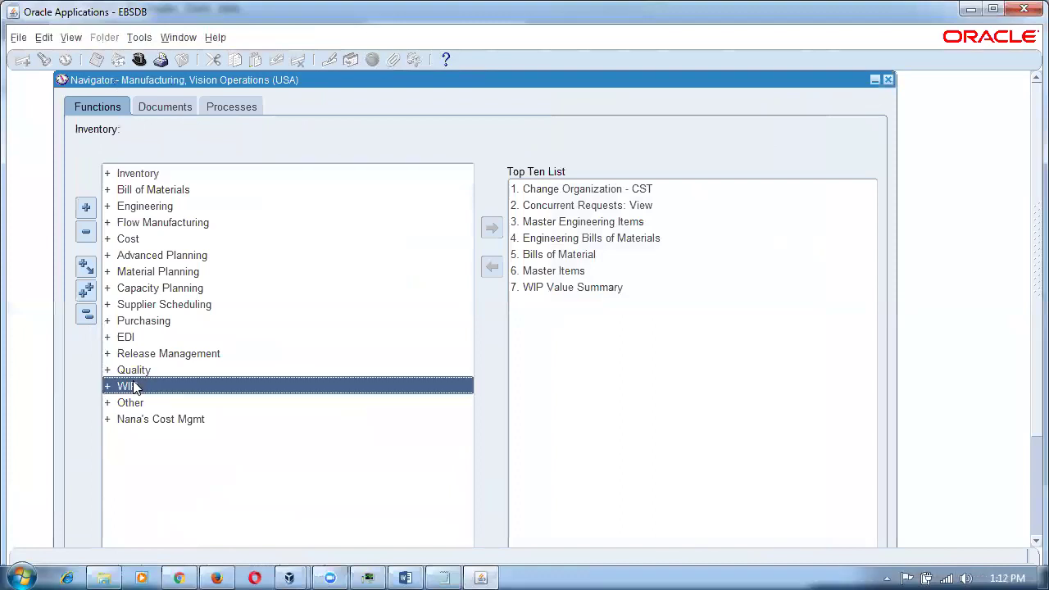
double_click(135, 387)
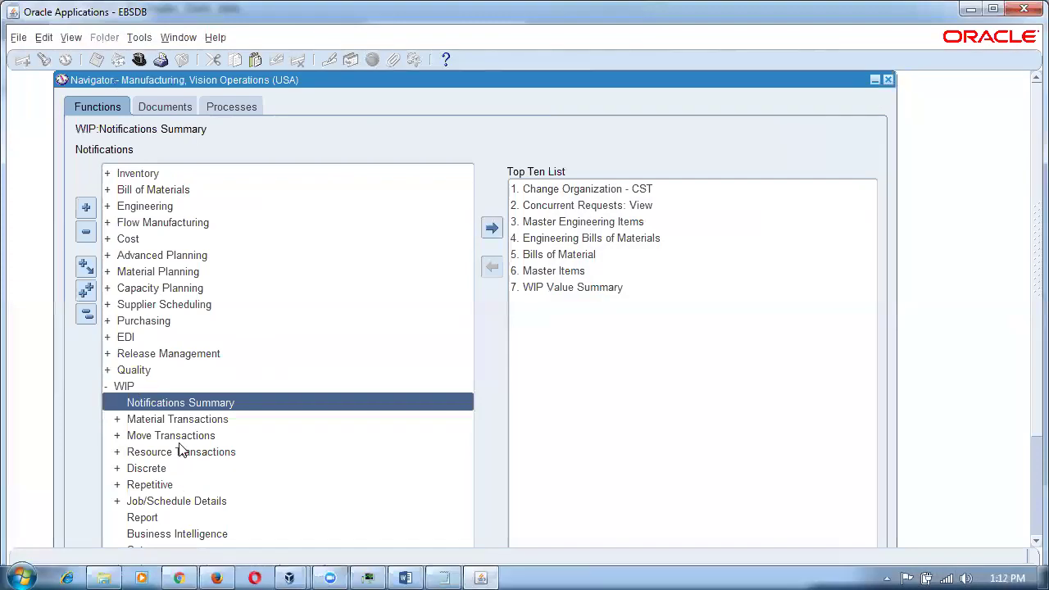
double_click(172, 435)
double_click(228, 467)
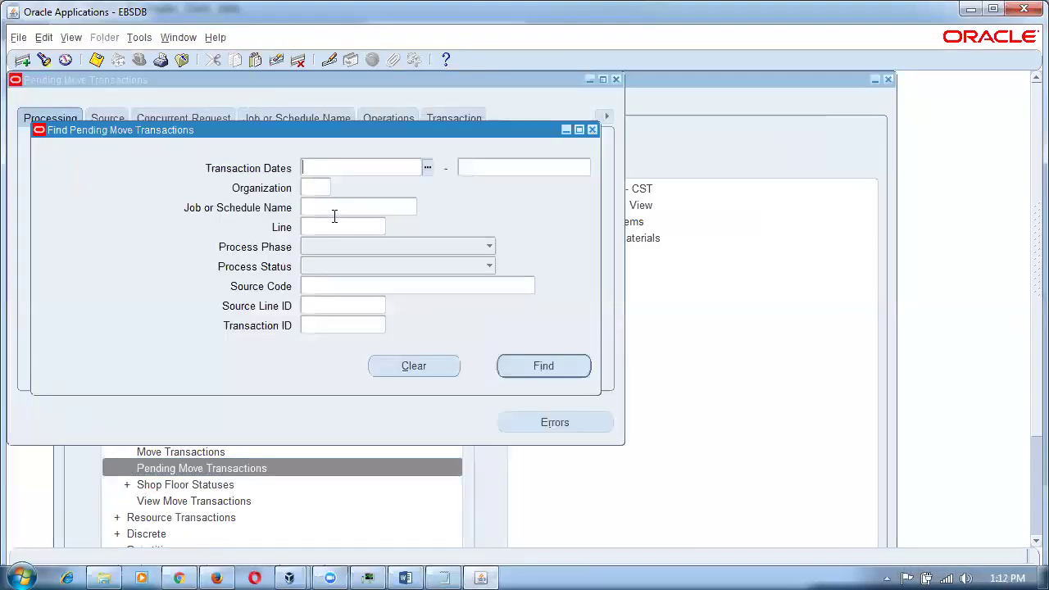
Find the pending move transactions for job 44_job2.
left_click(335, 207)
type("44%")
key("Tab")
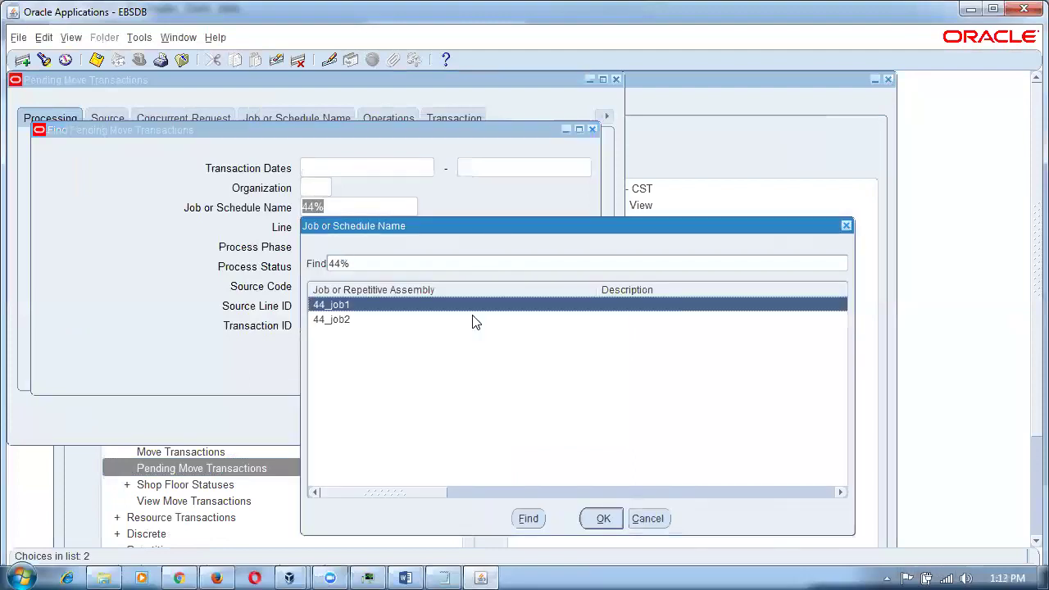
left_click(416, 320)
left_click(607, 518)
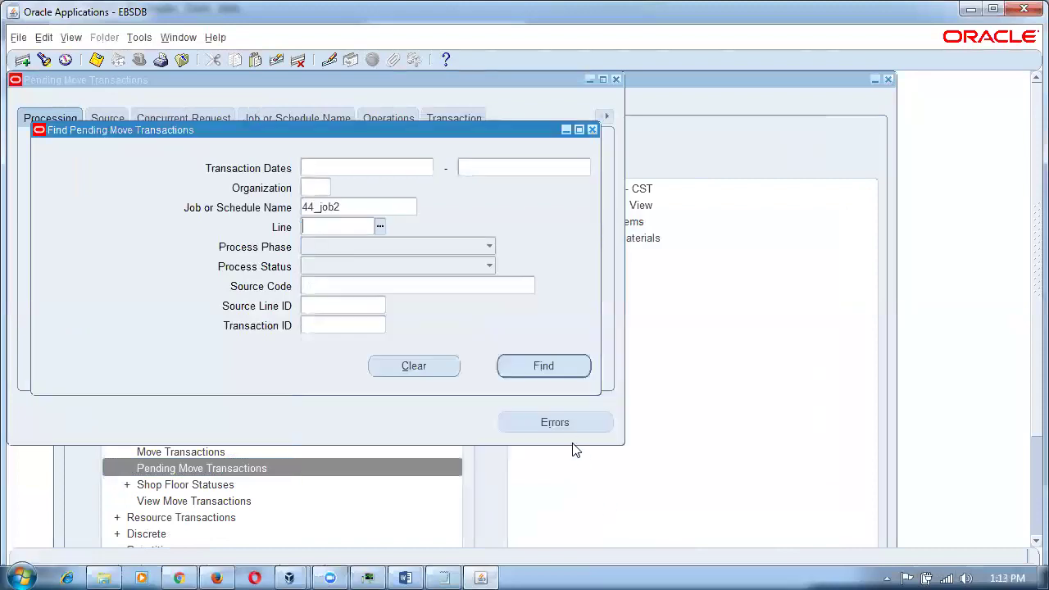
left_click(568, 361)
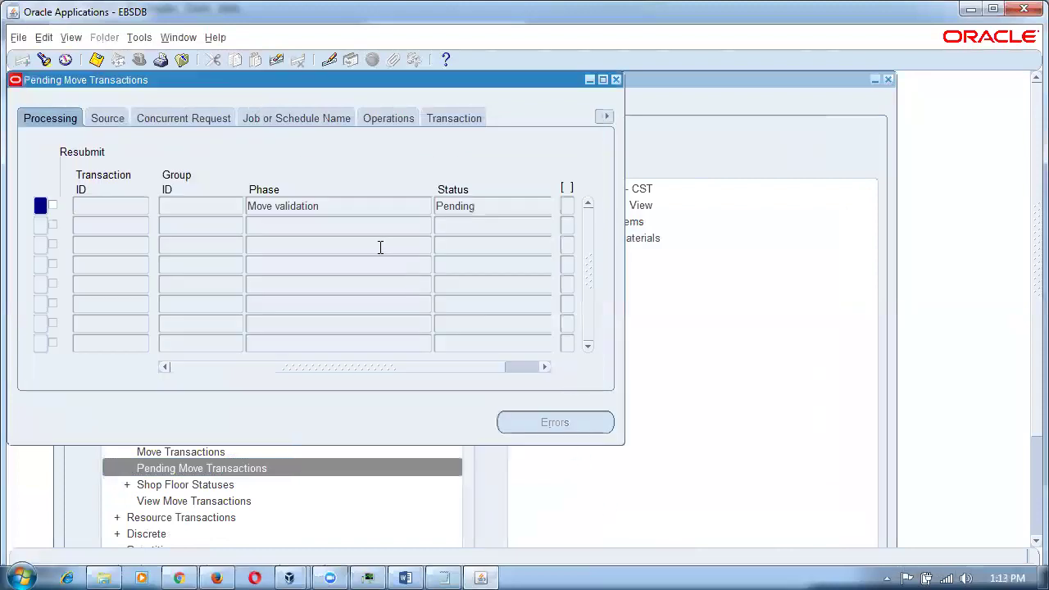
Check the pending move's phase and status, and review its source, concurrent request, job, operations and transaction details.
left_click(364, 205)
left_click(505, 210)
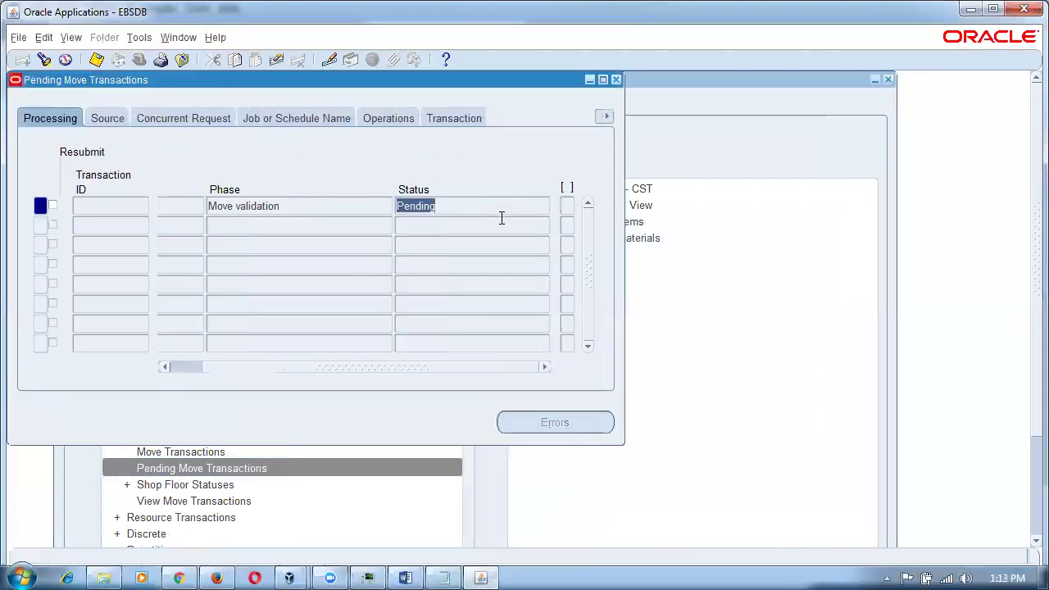
left_click(367, 370)
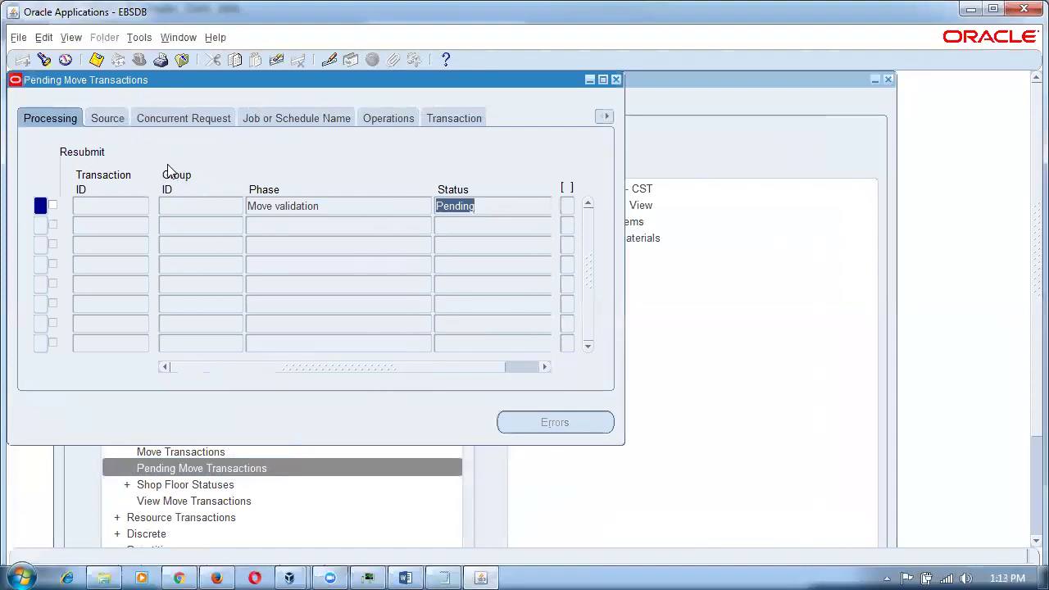
left_click(110, 122)
left_click(146, 120)
left_click(287, 123)
left_click(373, 120)
left_click(446, 118)
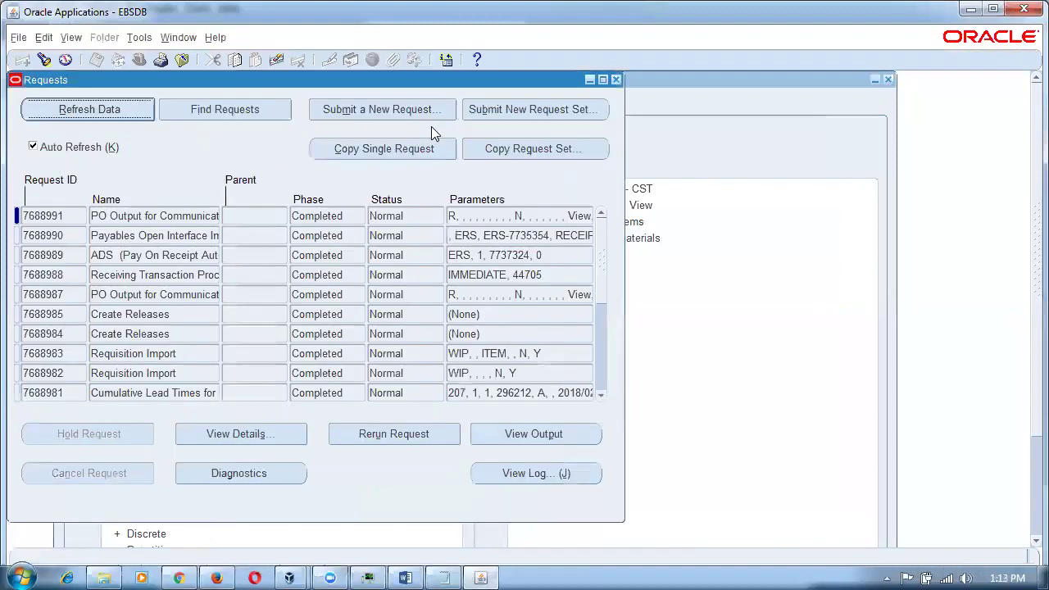
Check the latest concurrent request, and close the Requests and Pending Move Transactions windows.
left_click(213, 217)
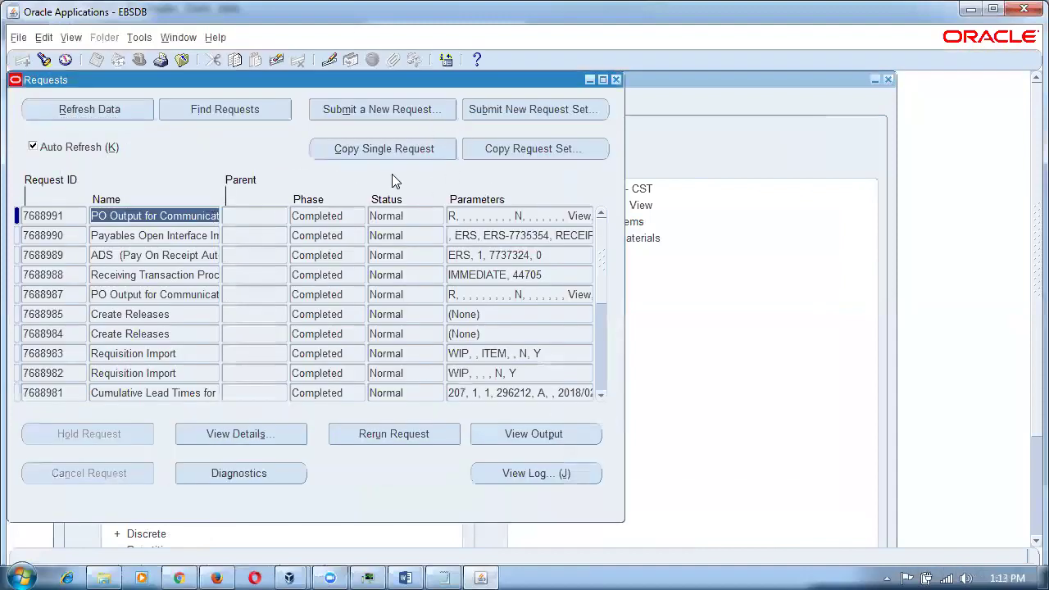
left_click(616, 80)
left_click(617, 80)
Open the Interface Managers window from the Inventory transactions setup.
left_click(86, 316)
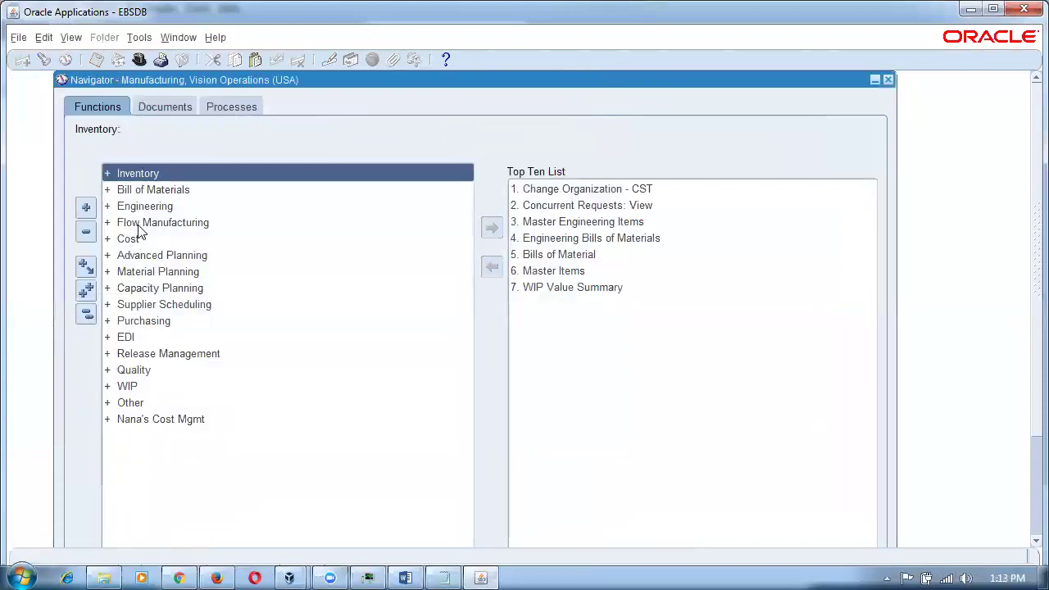
double_click(159, 176)
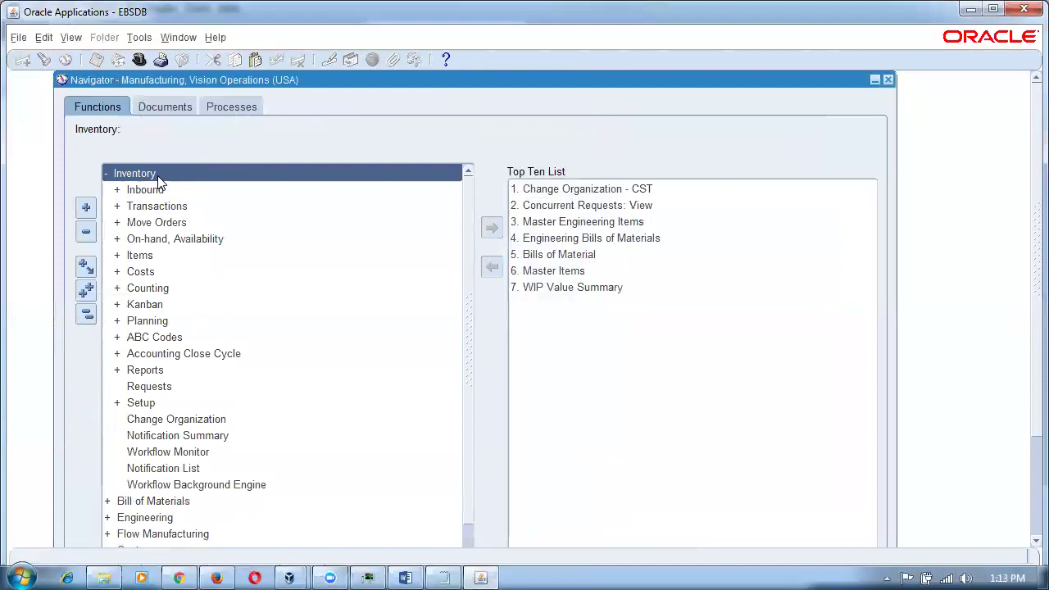
double_click(167, 406)
double_click(202, 419)
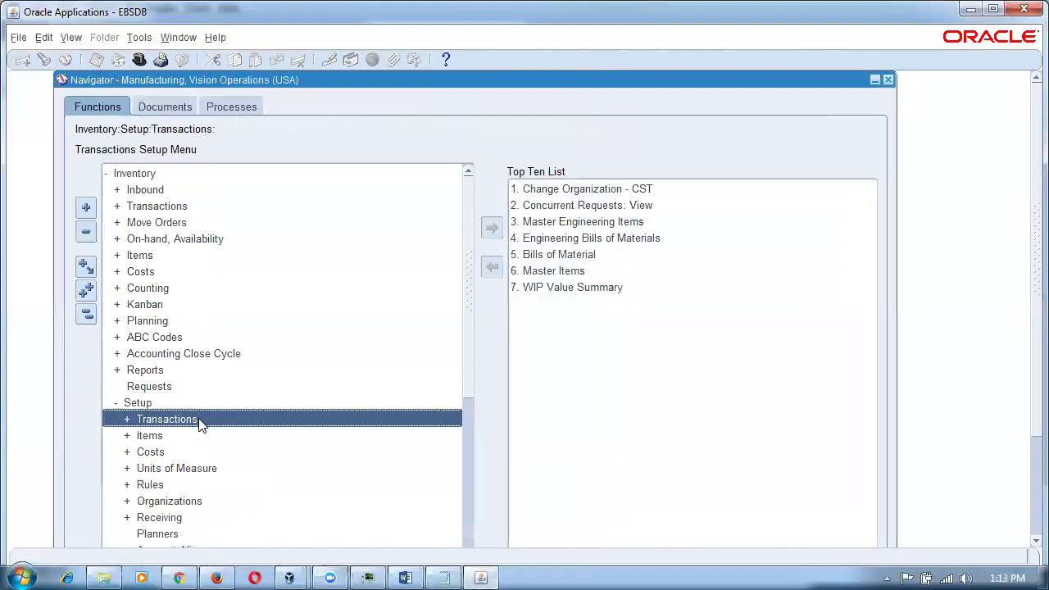
left_click_drag(466, 336, 476, 398)
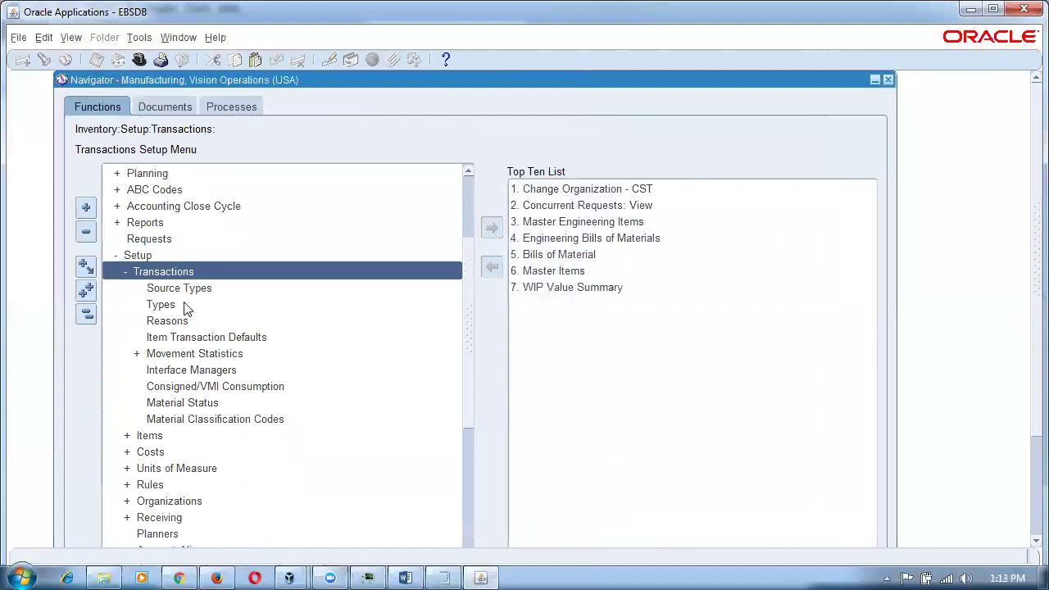
left_click(204, 374)
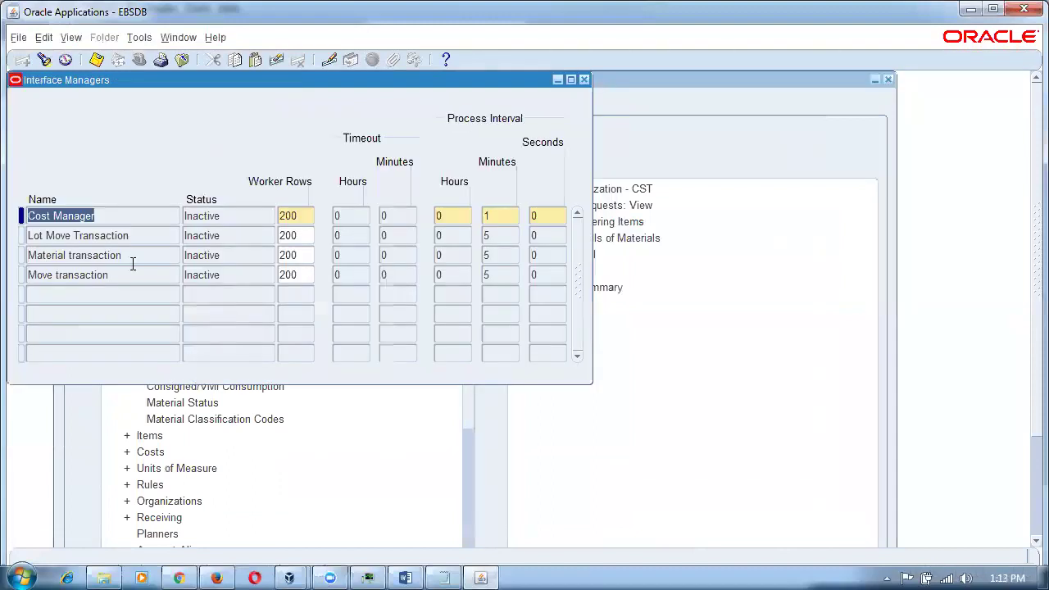
Launch the Material transaction interface manager and set its schedule to run periodically.
left_click(145, 257)
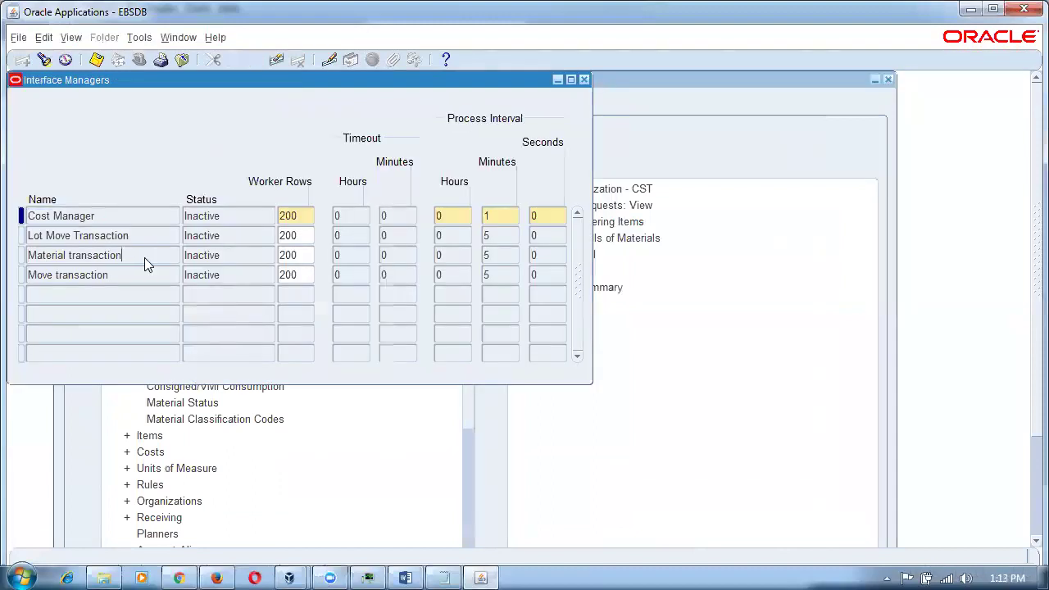
left_click(140, 37)
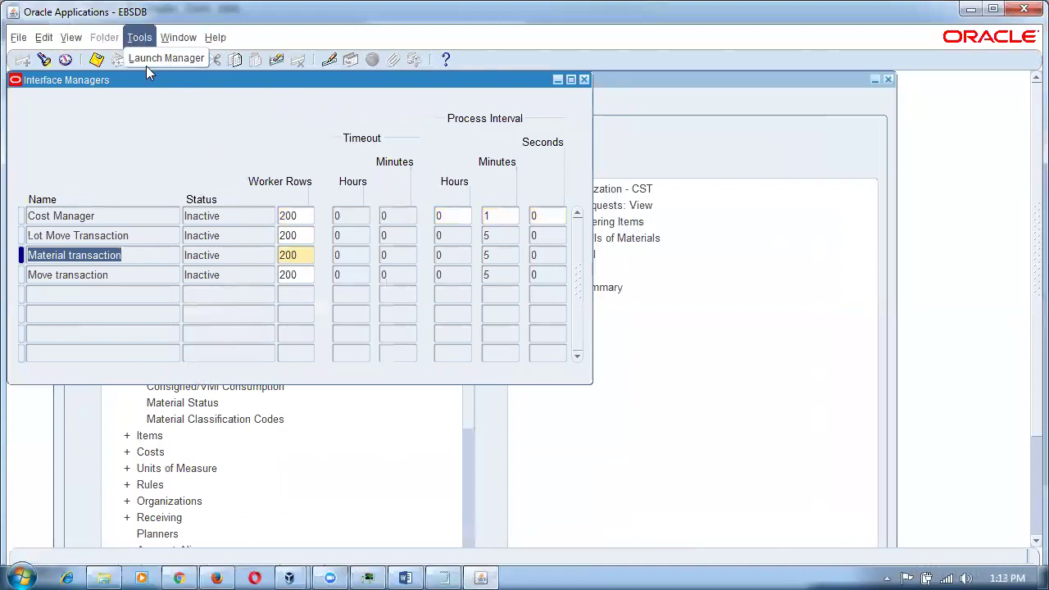
left_click(148, 57)
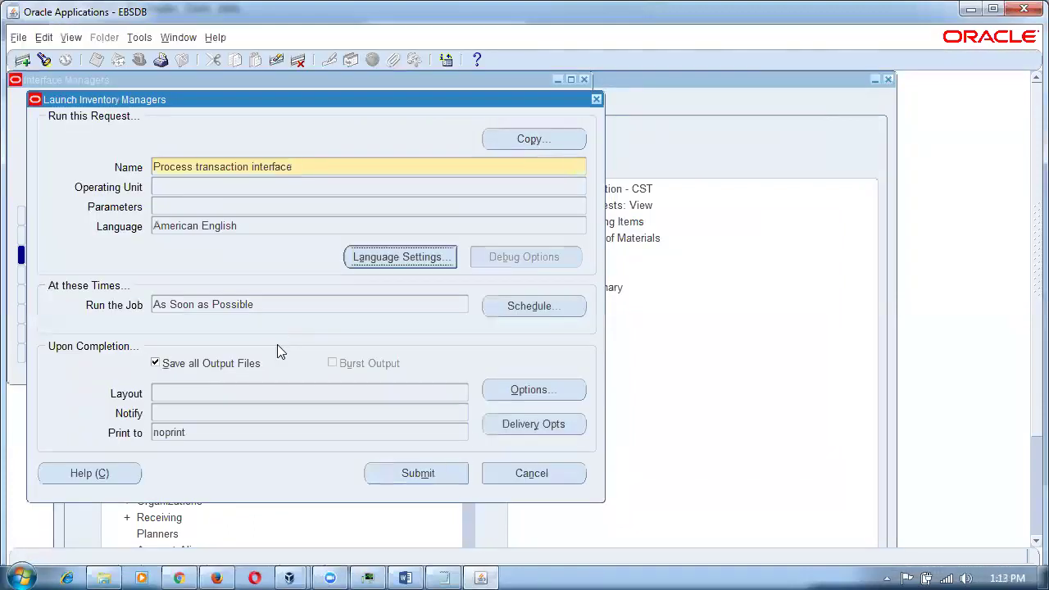
left_click(549, 306)
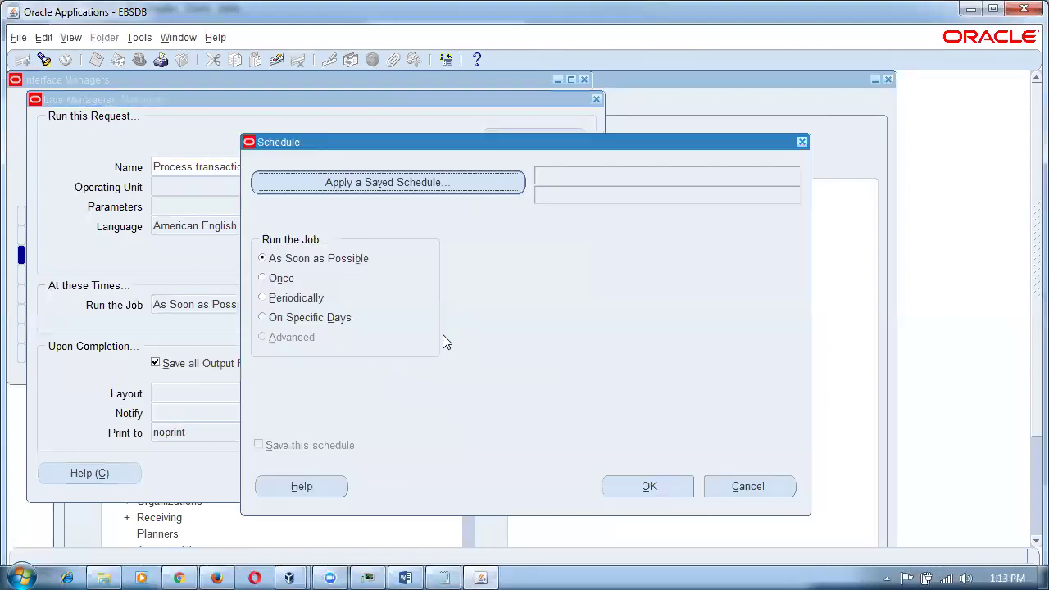
left_click(305, 303)
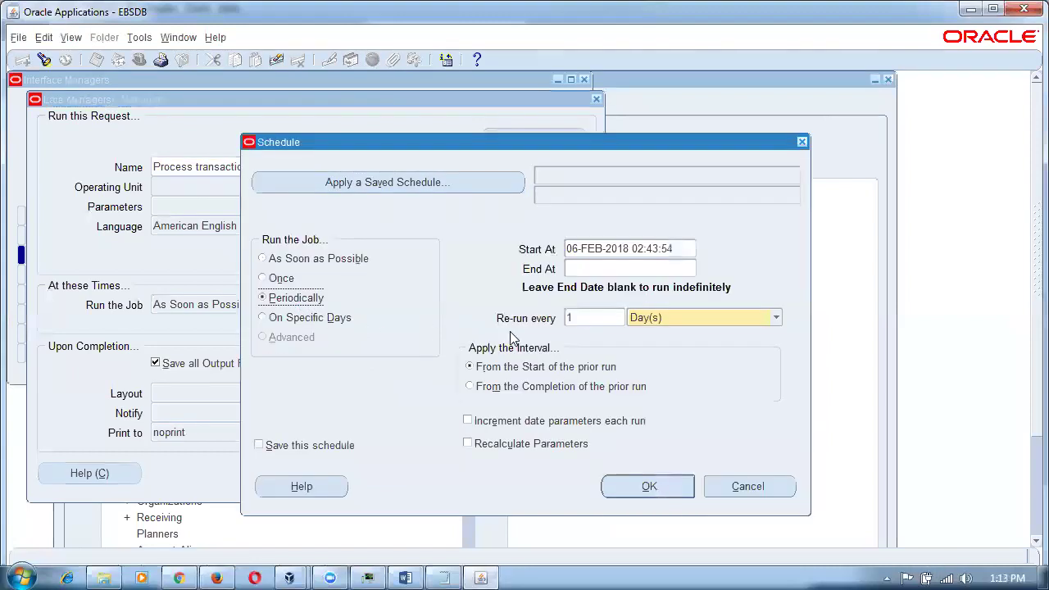
double_click(587, 318)
type("0.5")
key("Tab")
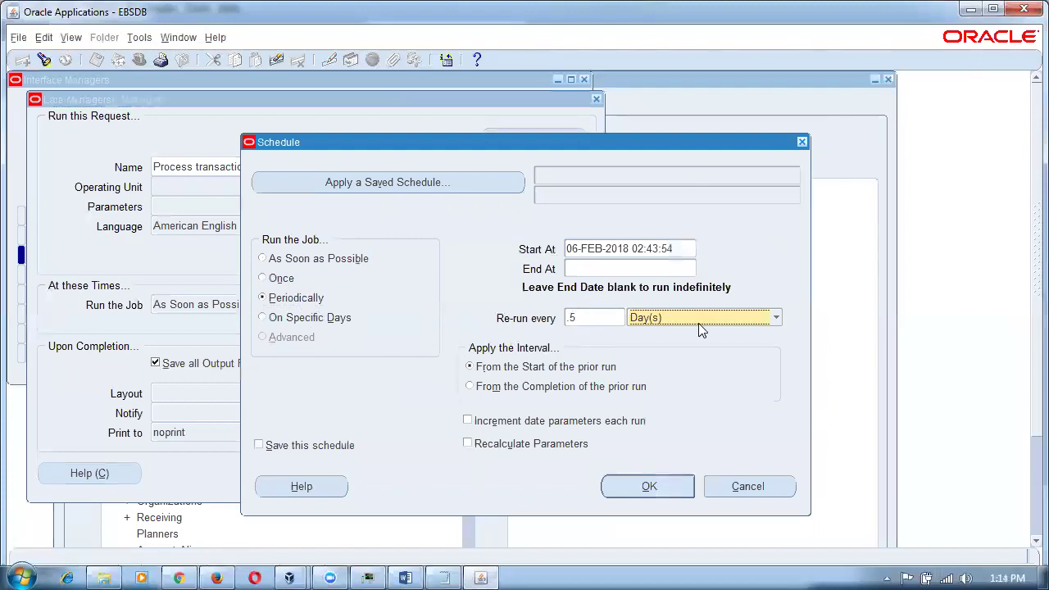
Set the Process transaction interface request to re-run every 1 minute without an end date, and submit it.
left_click(700, 318)
left_click(680, 350)
double_click(595, 321)
type("1")
left_click(626, 487)
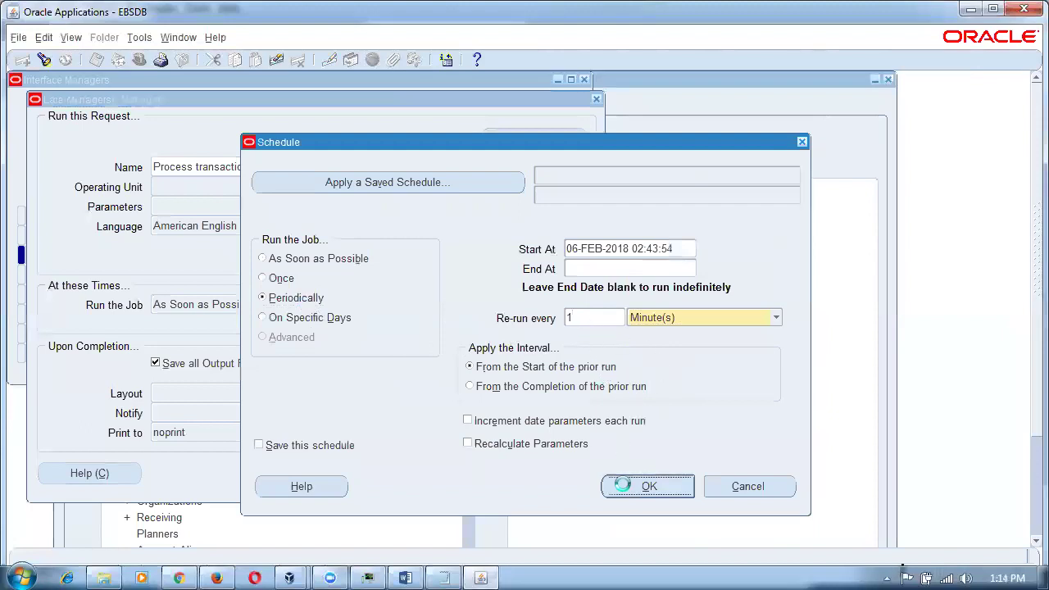
left_click(593, 414)
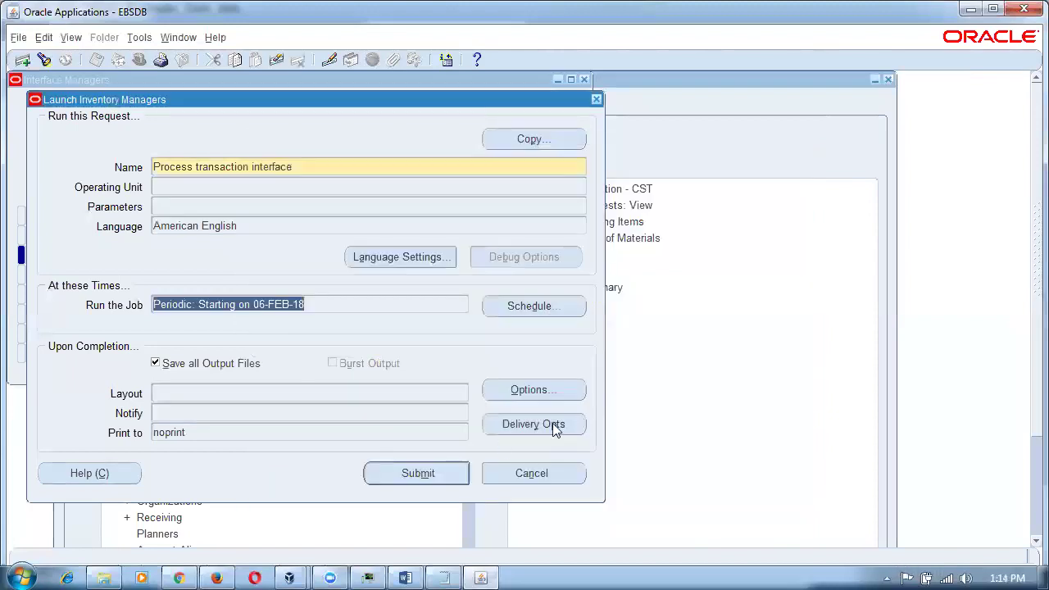
left_click(410, 477)
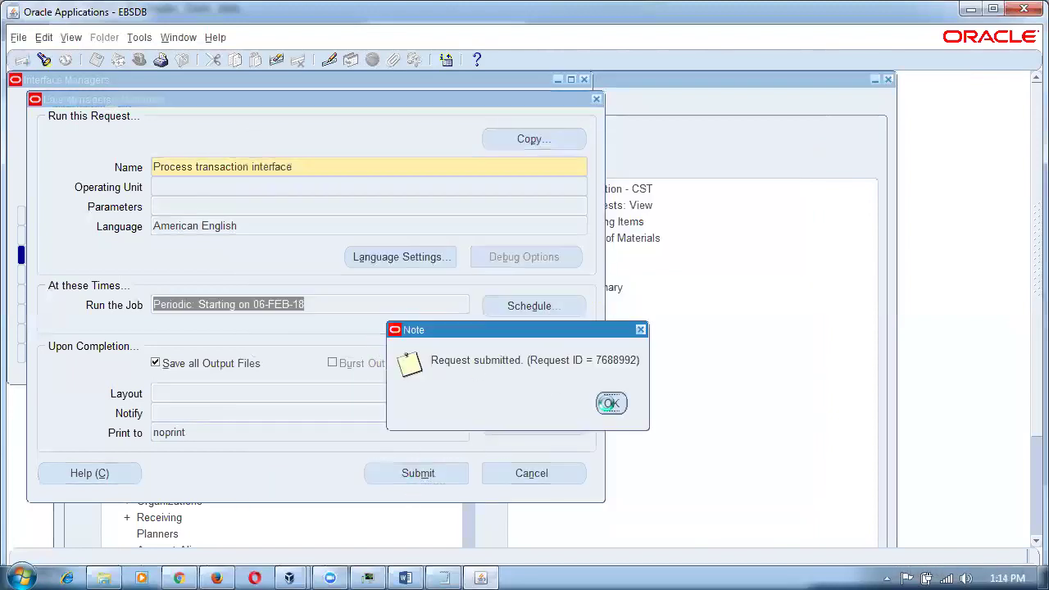
left_click(607, 403)
Launch the Move transaction interface manager and set its schedule to run periodically.
left_click(135, 279)
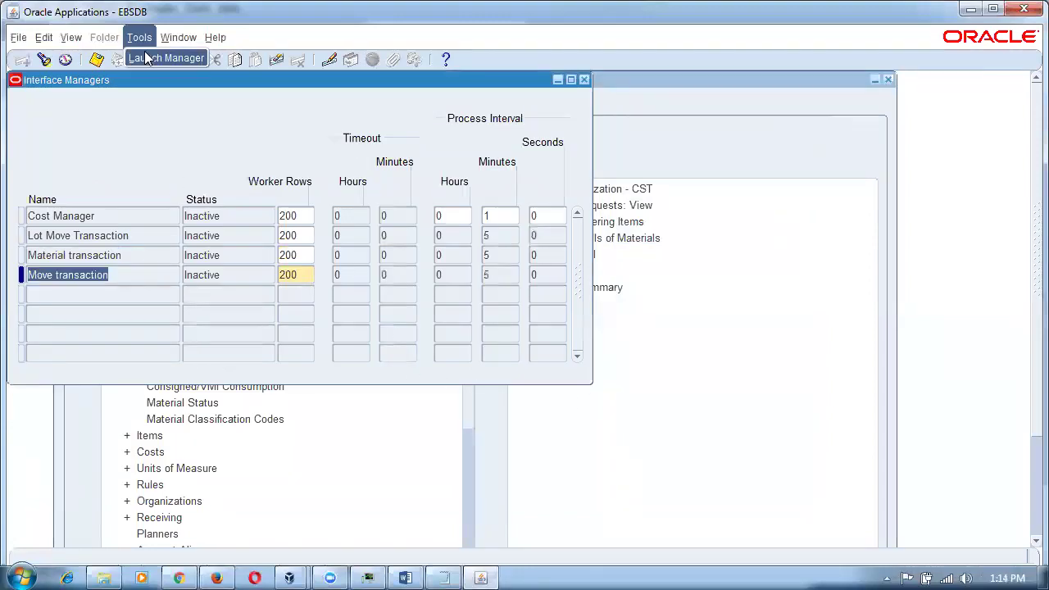
left_click(142, 59)
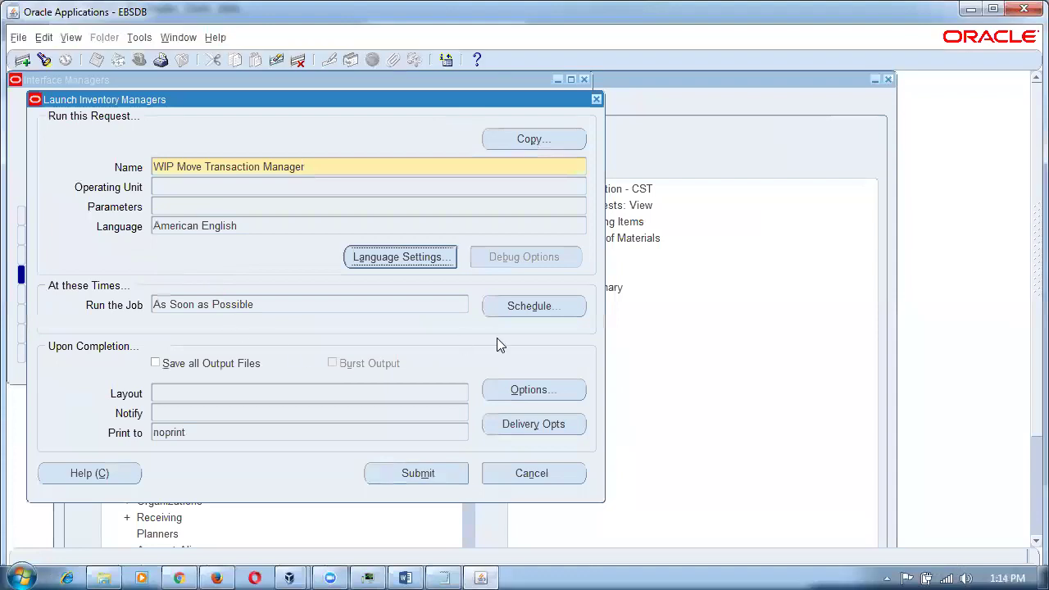
left_click(533, 305)
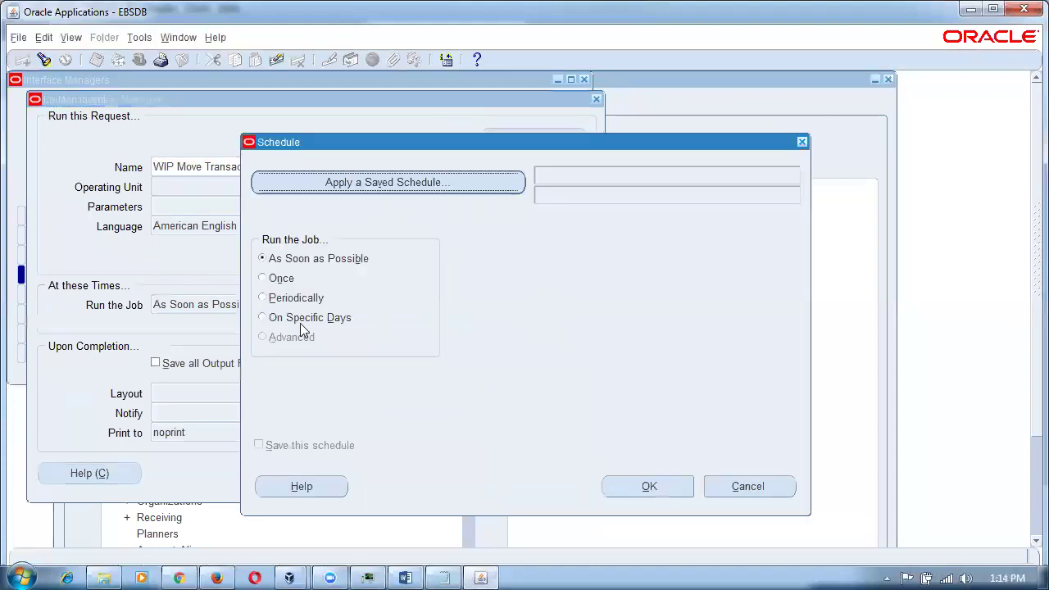
left_click(275, 300)
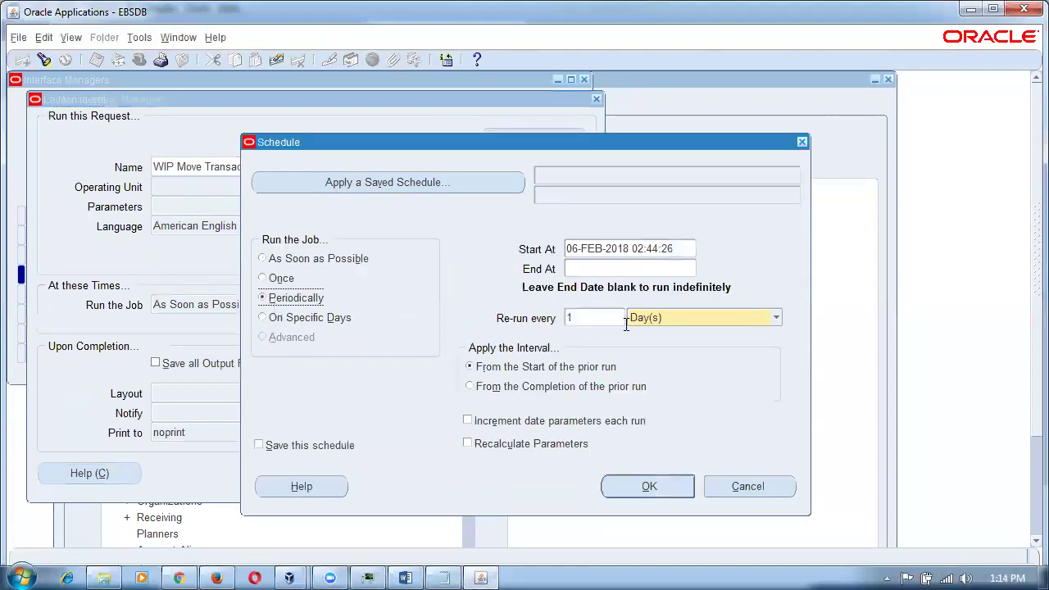
Set the WIP Move Transaction Manager to re-run every 1 minute without an end date, and submit the request.
left_click(648, 318)
left_click(652, 351)
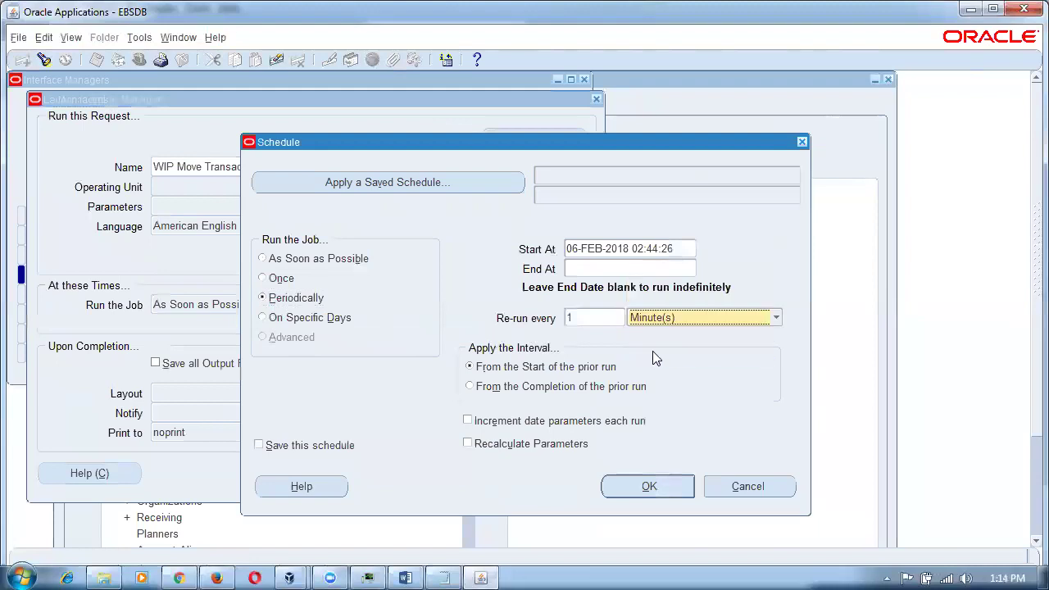
left_click(644, 489)
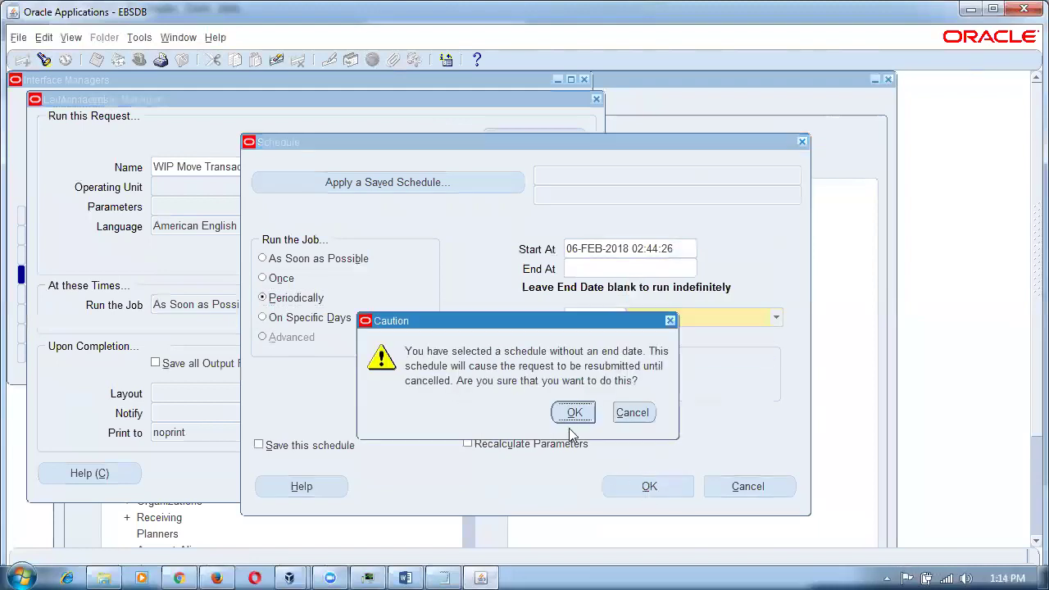
left_click(566, 416)
left_click(409, 469)
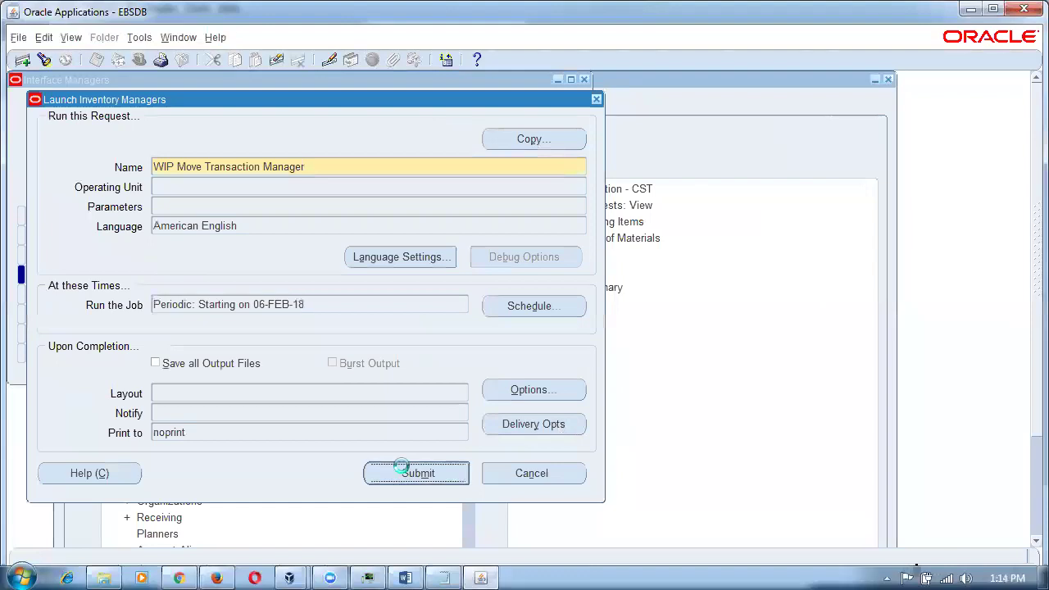
left_click(611, 403)
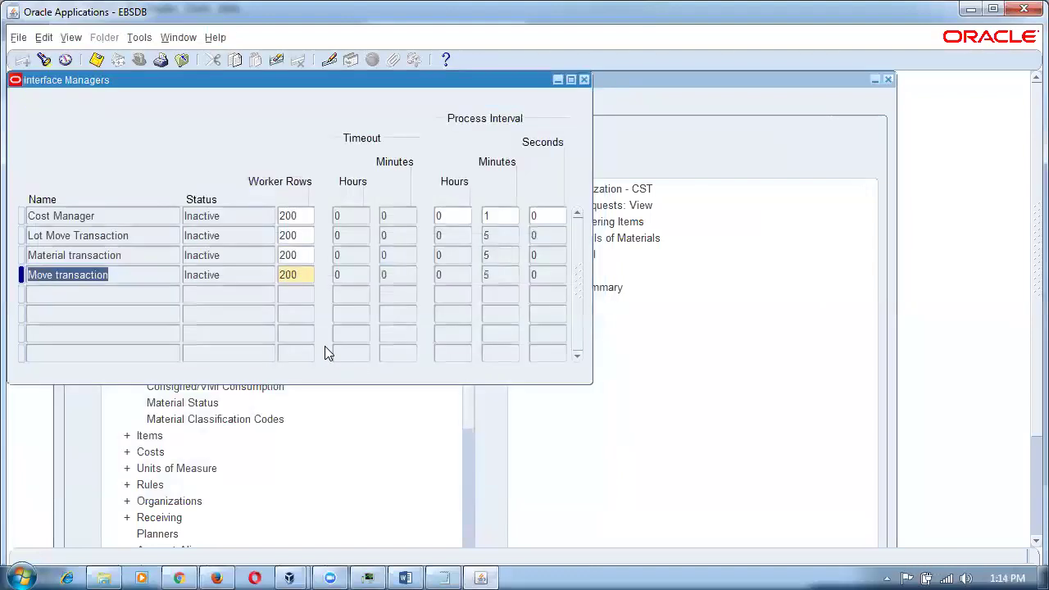
Launch the Lot Move Transaction interface manager and set its schedule to run periodically.
left_click(141, 235)
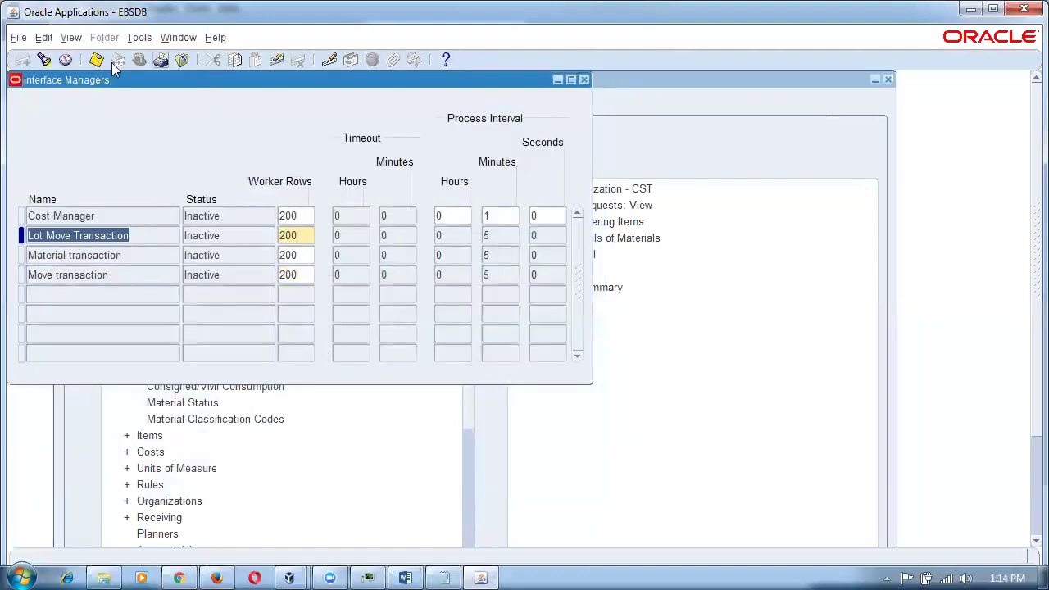
left_click(152, 58)
left_click(535, 307)
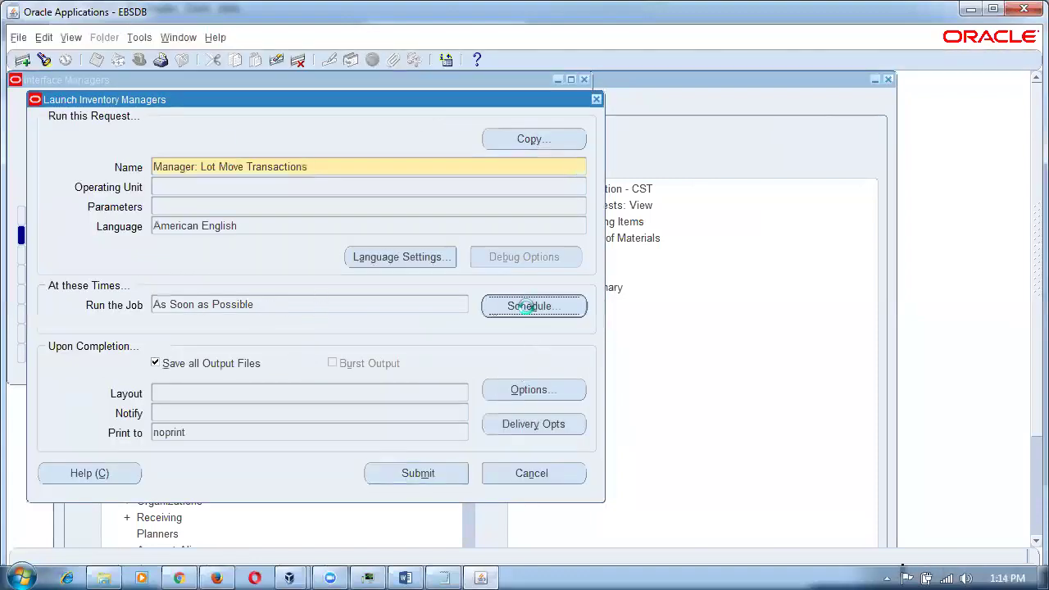
left_click(297, 300)
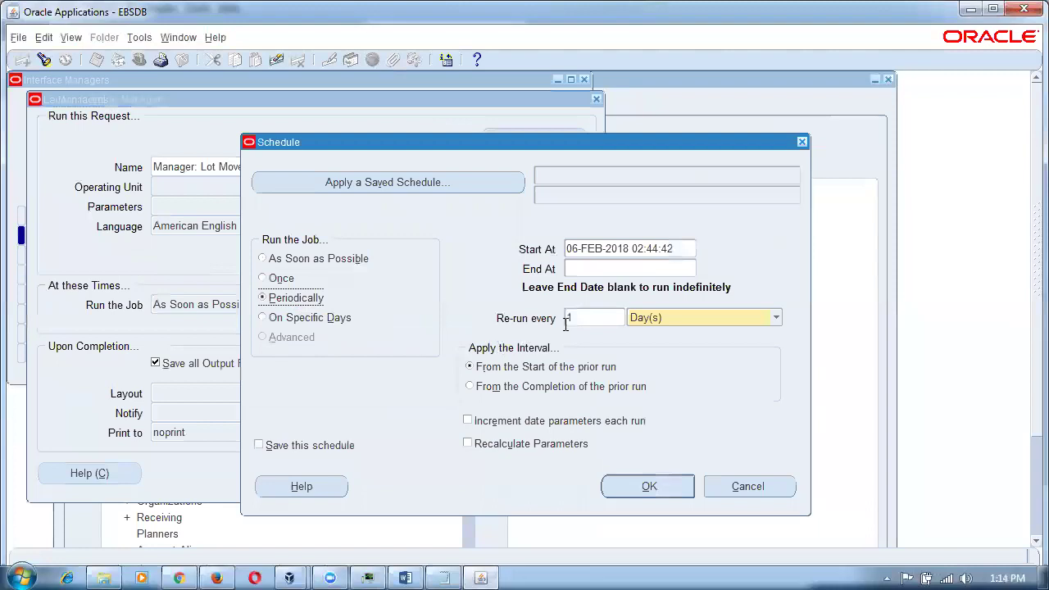
Set the Manager: Lot Move Transactions request to re-run every 1 minute without an end date, and submit it.
left_click(664, 318)
left_click(658, 351)
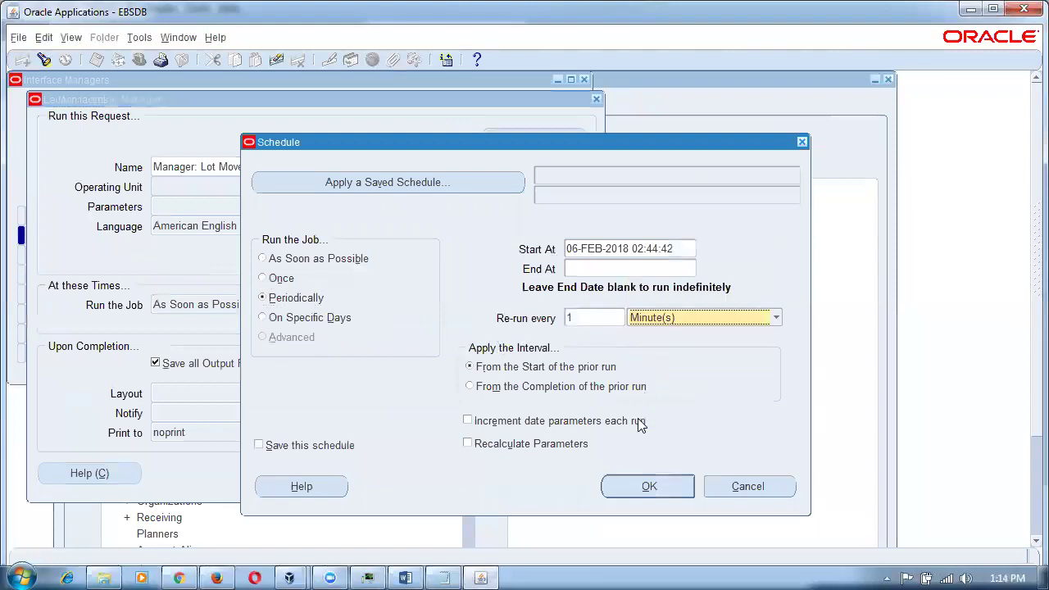
left_click(649, 489)
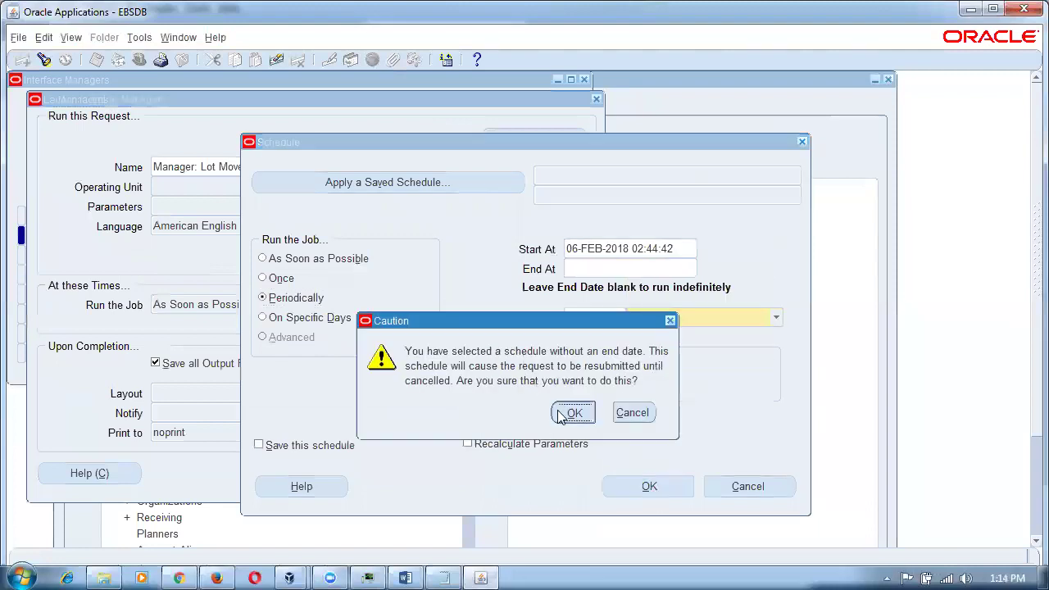
left_click(564, 413)
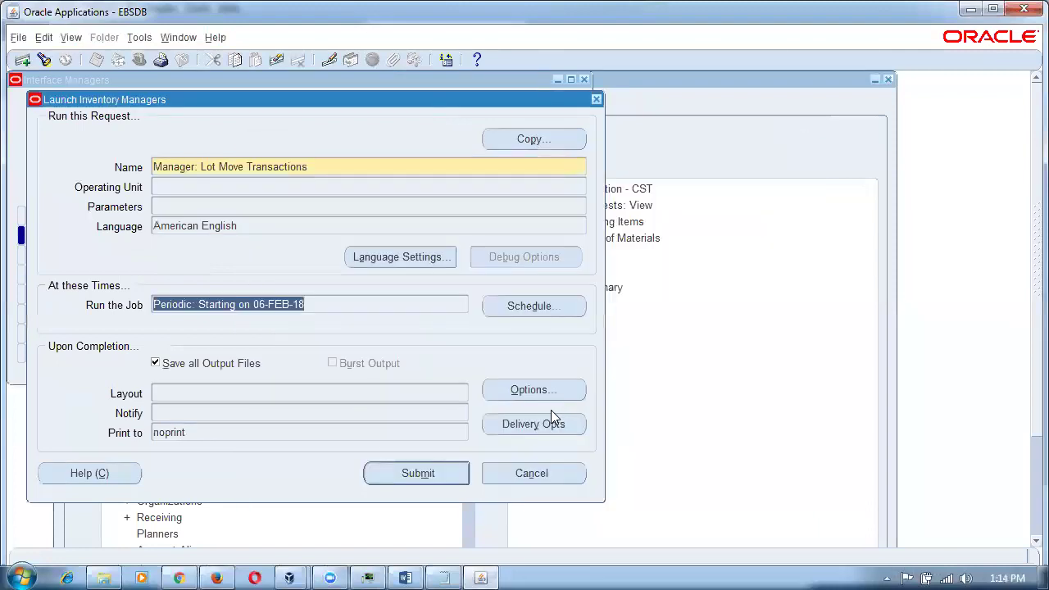
left_click(403, 475)
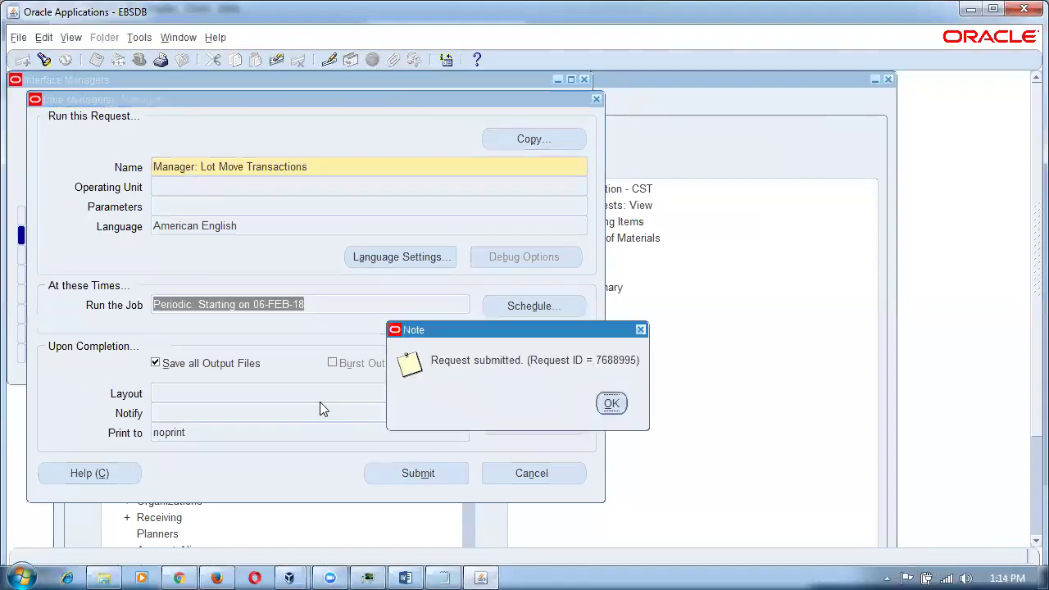
left_click(611, 404)
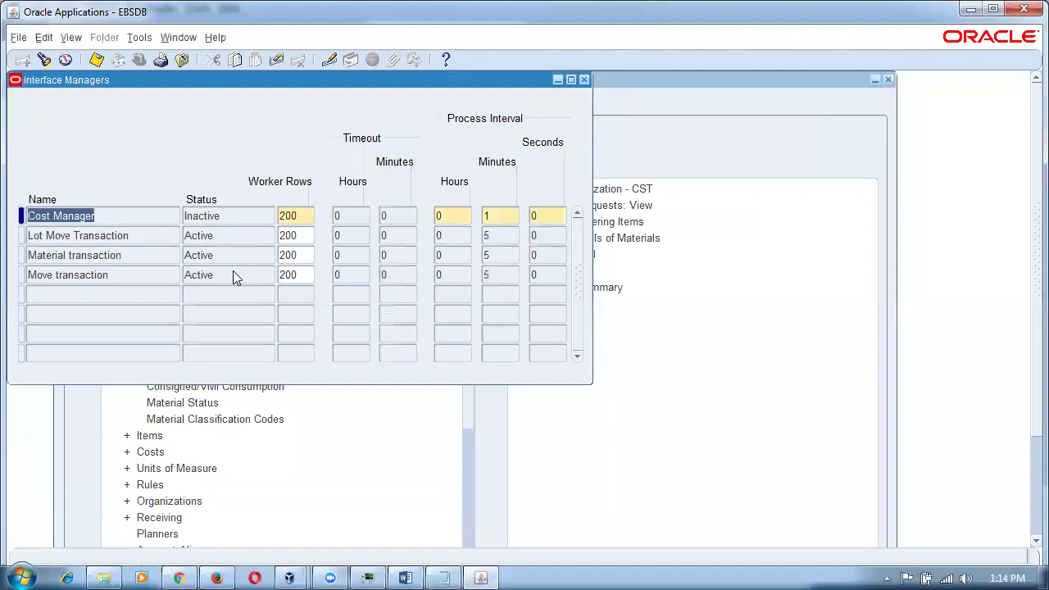
List all my concurrent requests and refresh them to check the phase and status of the WIP Move Transaction Manager.
key("alt+v")
key("q")
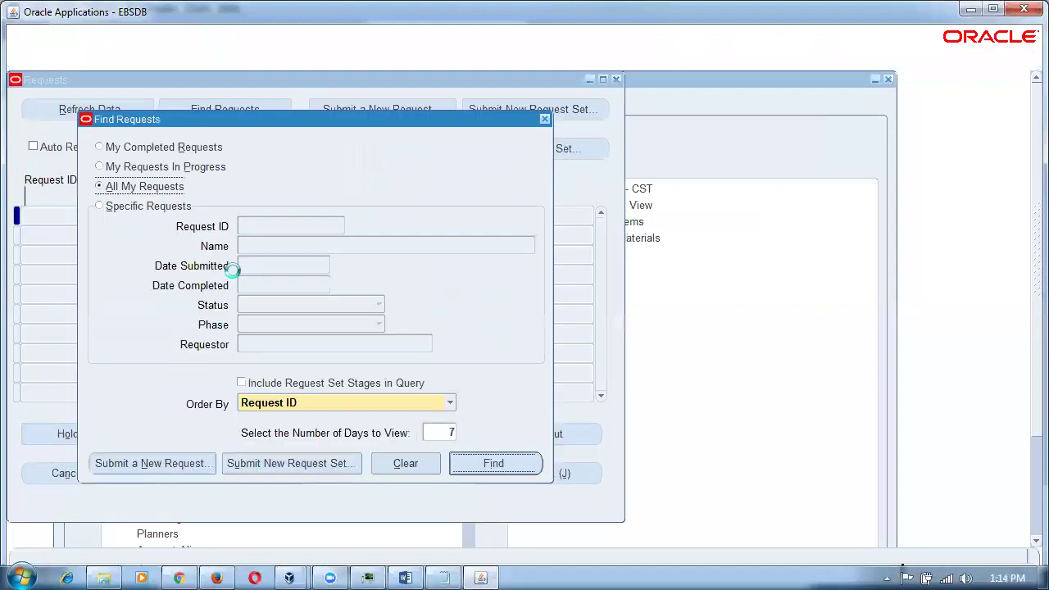
key("Return")
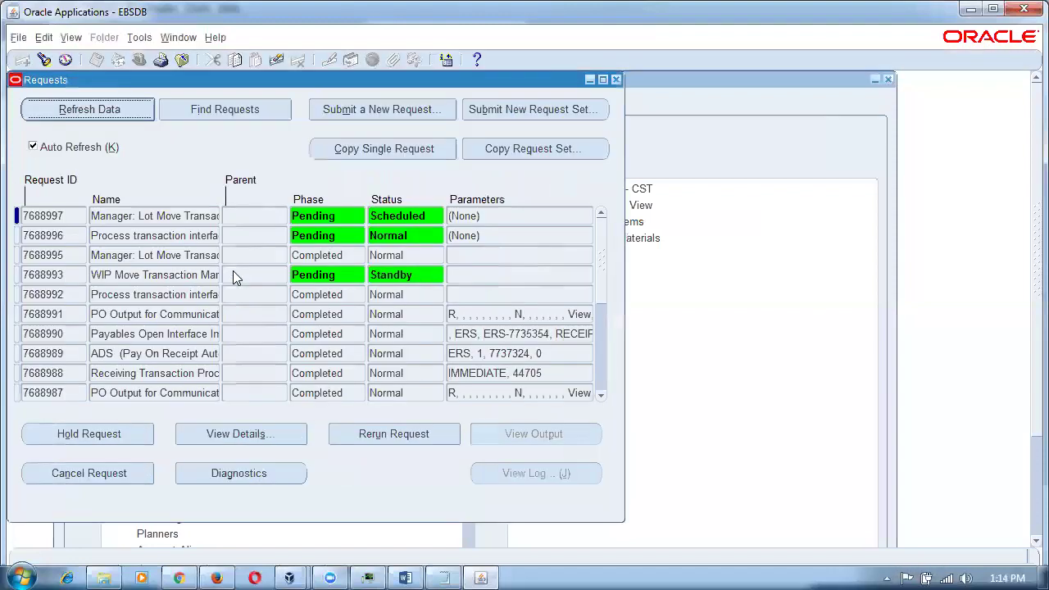
left_click(162, 280)
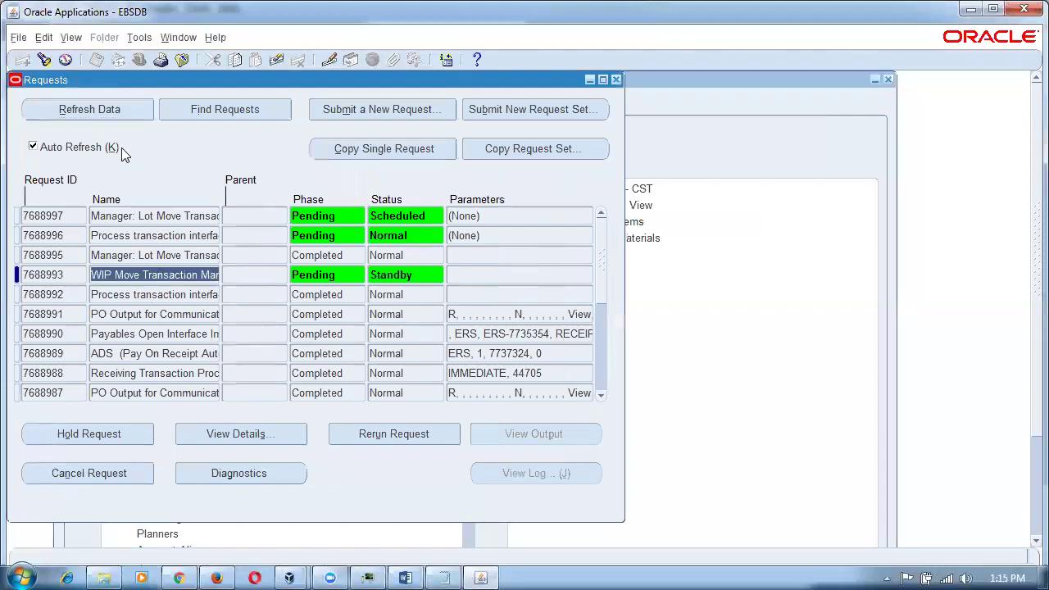
left_click(113, 109)
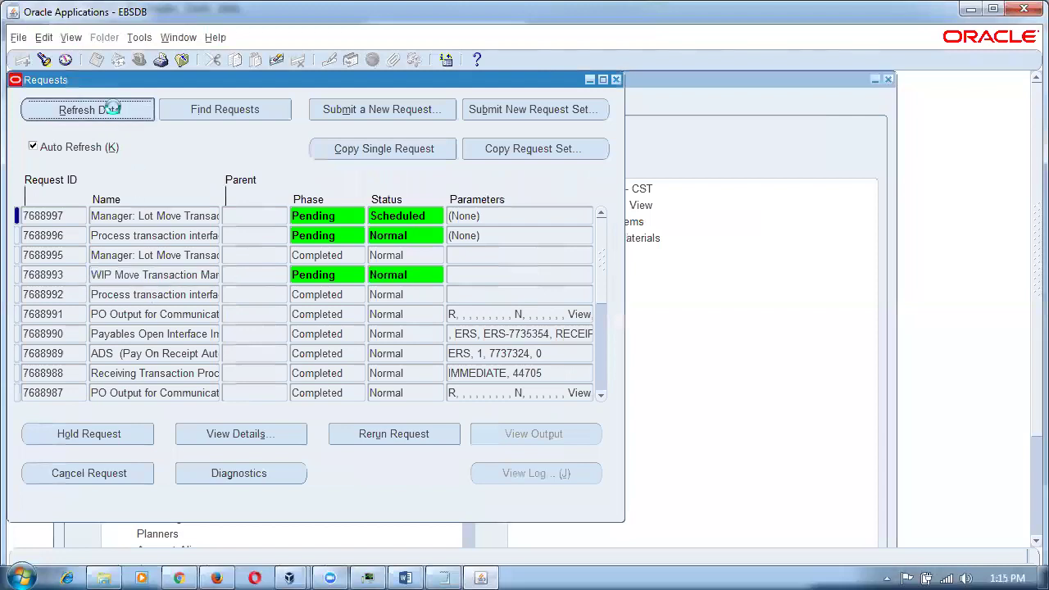
left_click(115, 111)
left_click(116, 112)
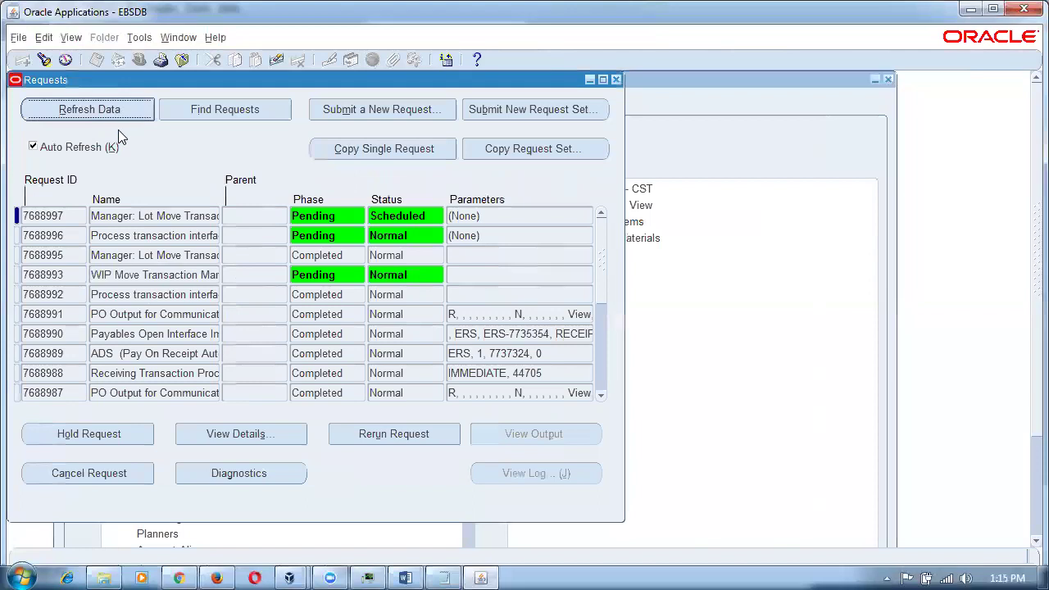
left_click(615, 80)
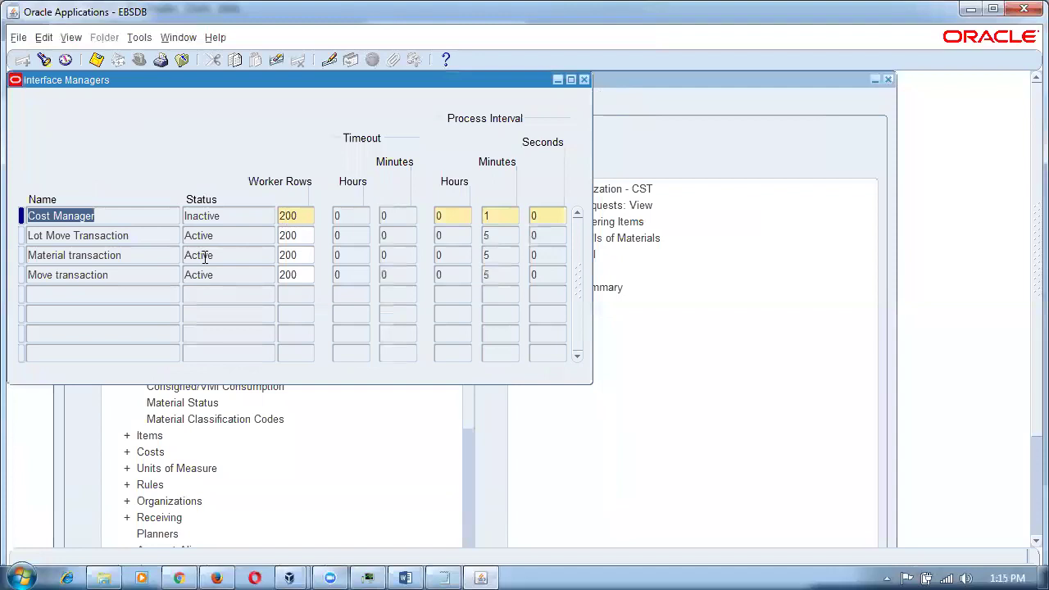
Close the Interface Managers form, collapse the navigator tree and open Discrete Jobs under WIP > Discrete.
left_click(584, 80)
left_click(86, 314)
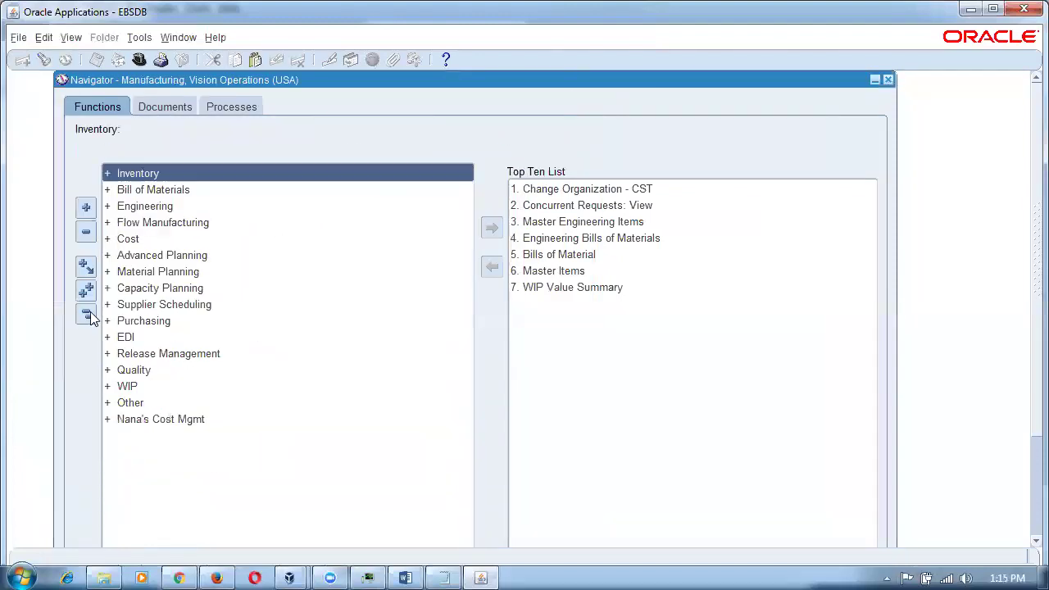
double_click(139, 386)
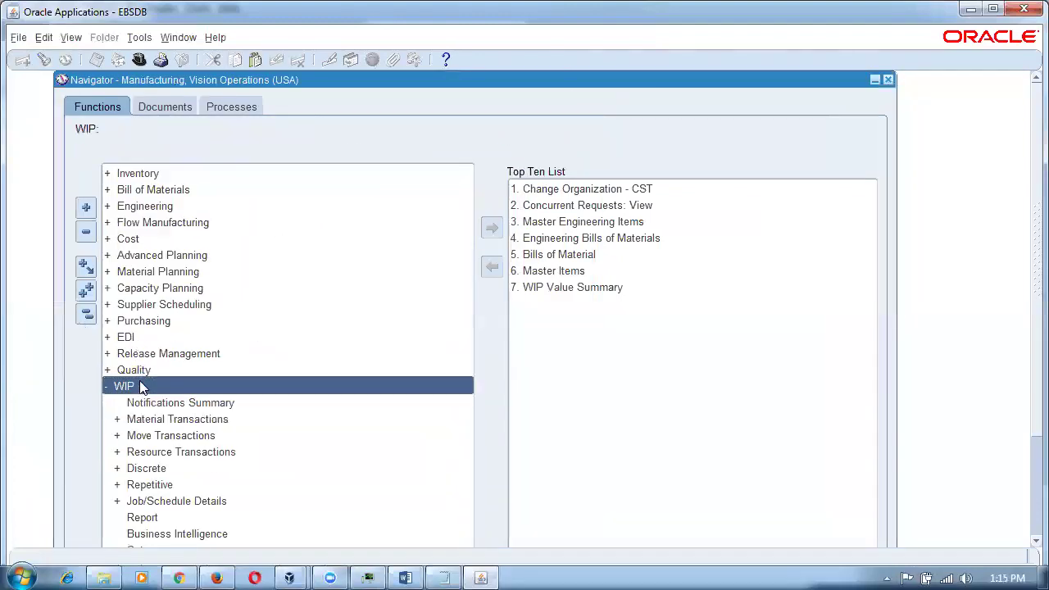
double_click(172, 468)
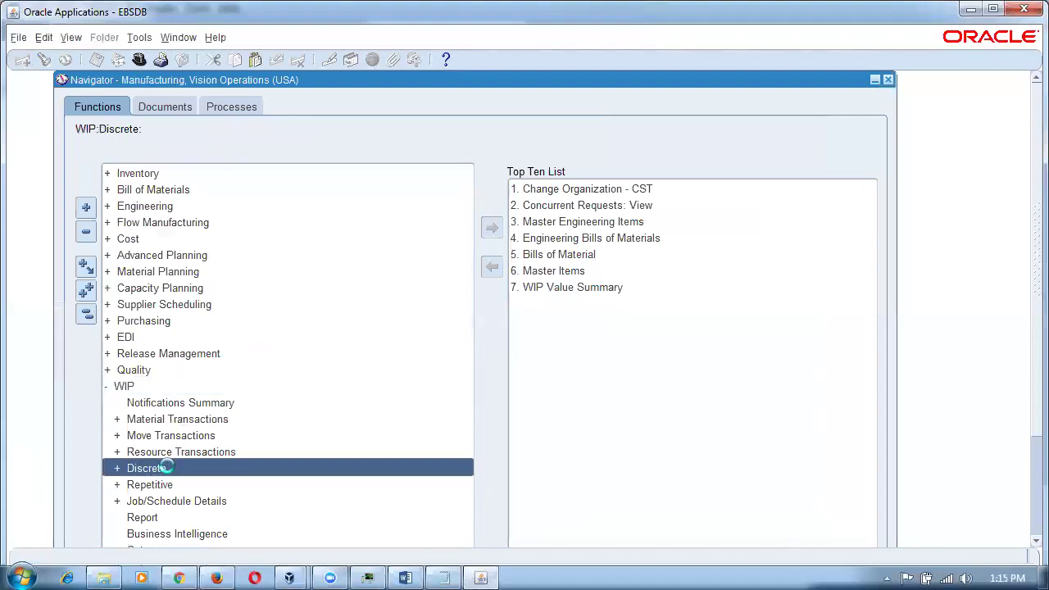
double_click(188, 485)
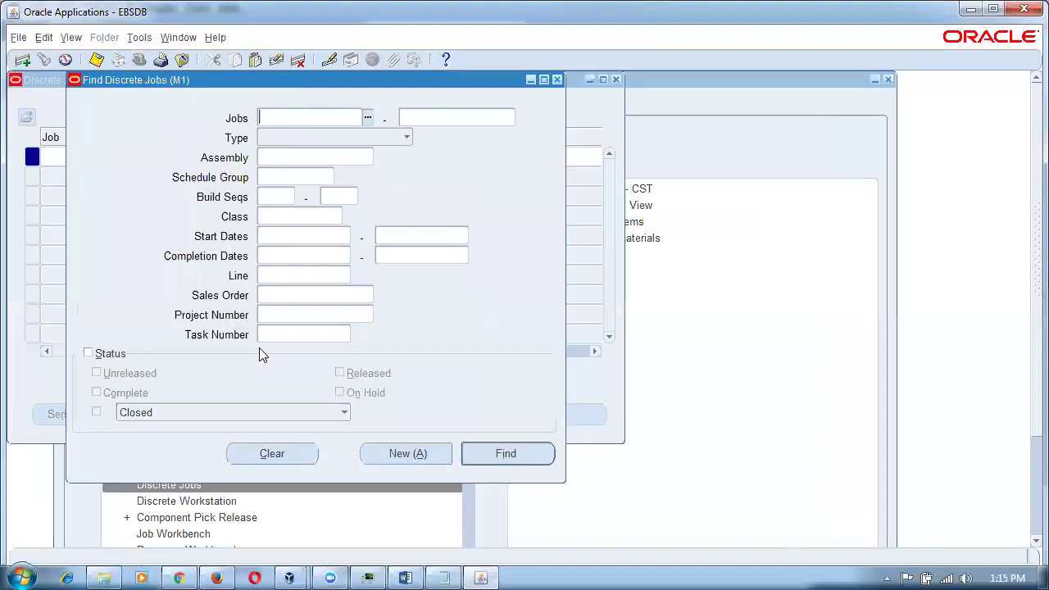
Find the discrete job 44_job2 for the assembly 44_PC_Cabinet.
left_click(287, 158)
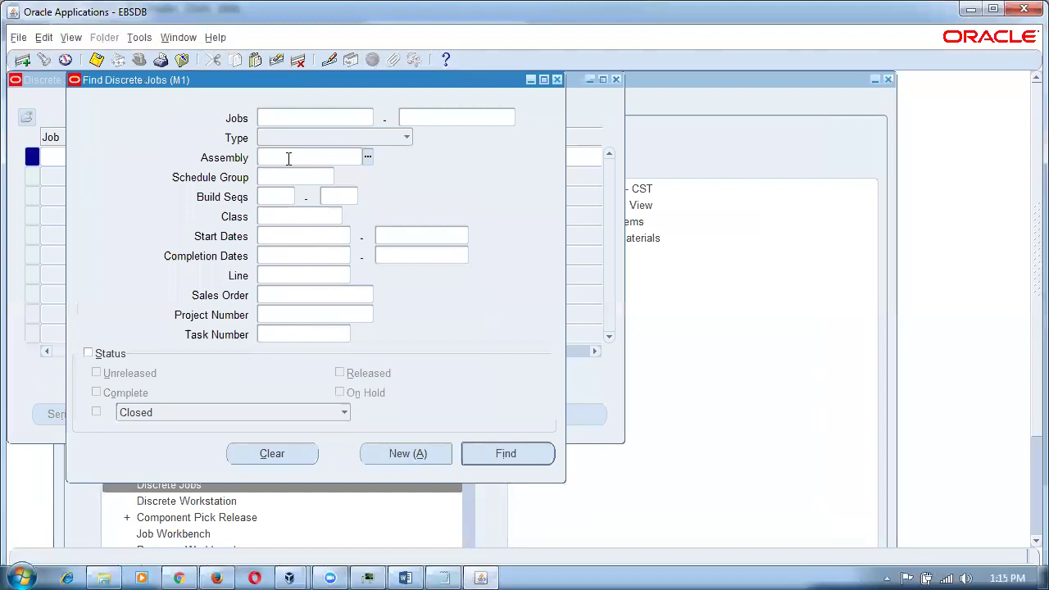
type("44%")
key("Tab")
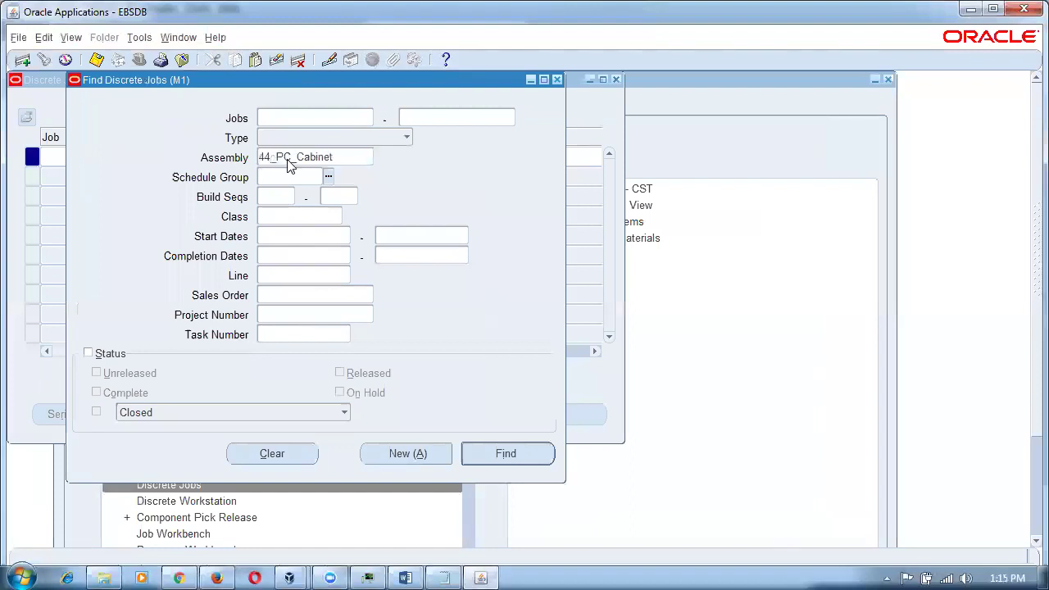
left_click(307, 120)
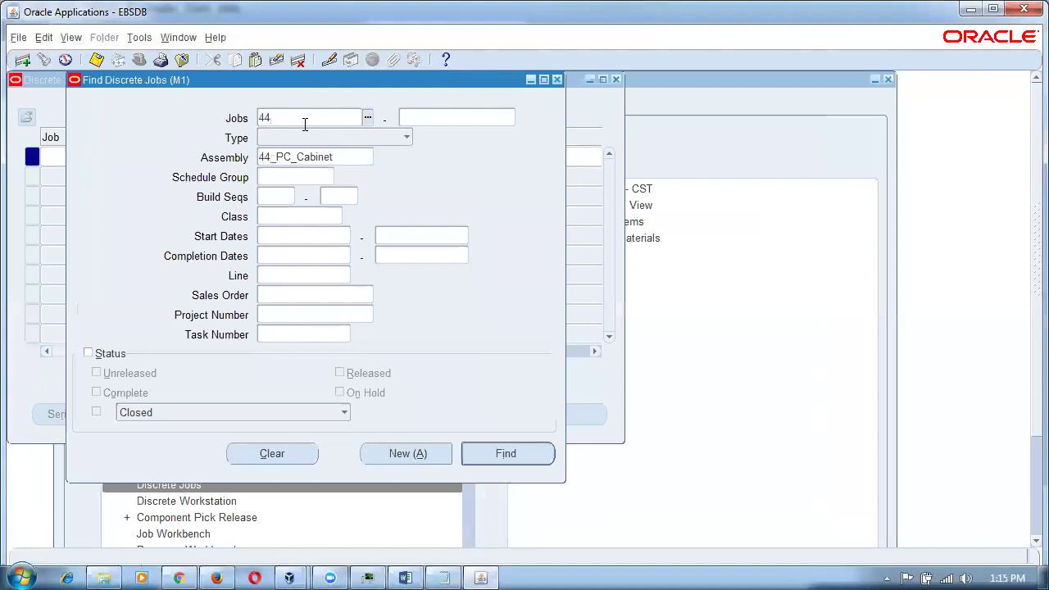
key("Tab")
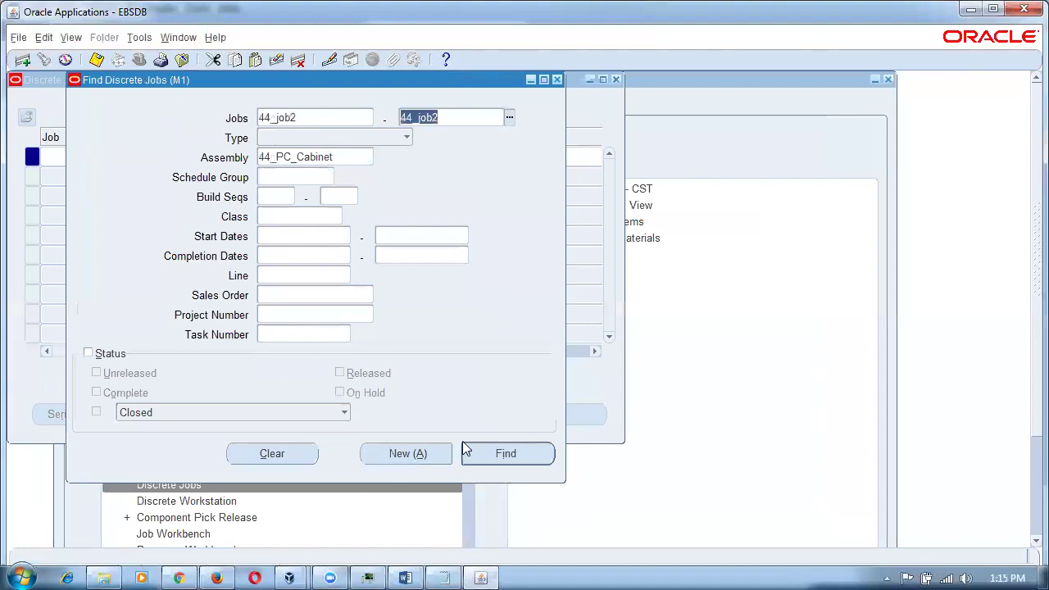
left_click(485, 456)
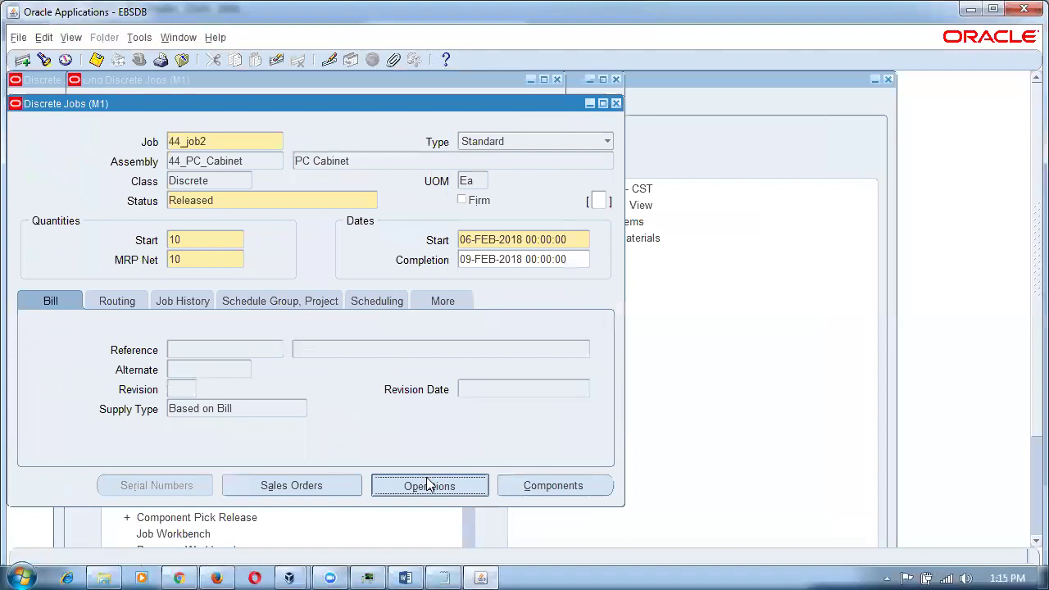
Open the operations of 44_job2 and examine the quantities of operation sequences 10 and 20.
left_click(419, 484)
left_click(146, 254)
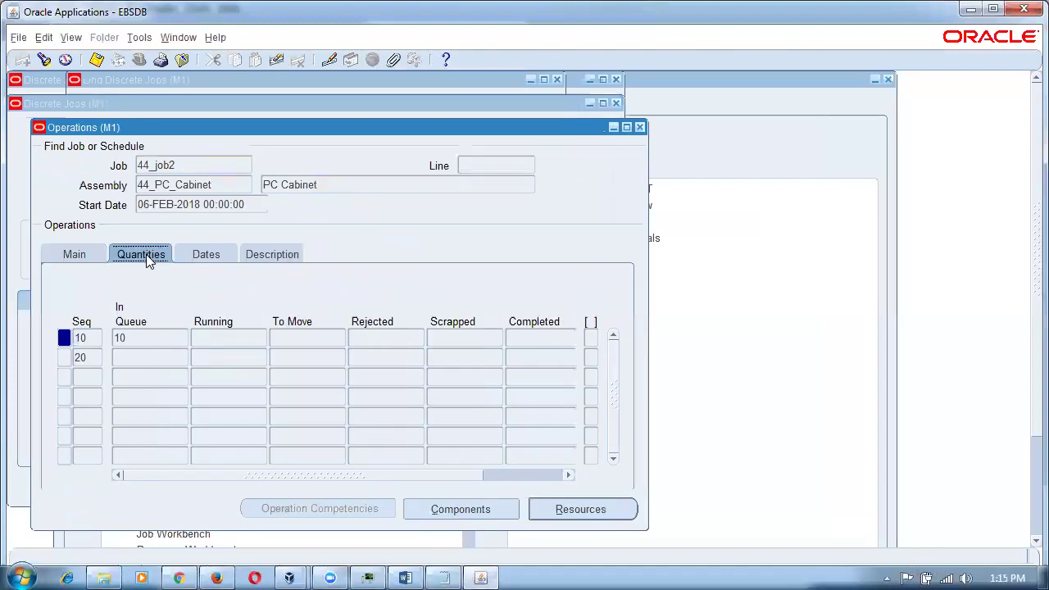
left_click(131, 358)
left_click(134, 339)
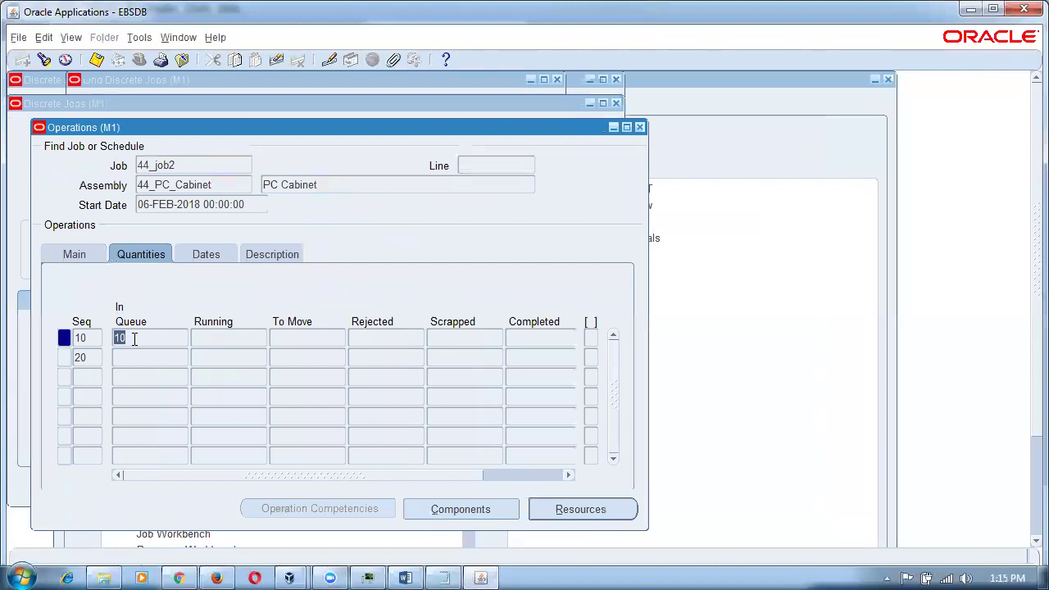
key("shift+Tab")
List all my concurrent requests and check the status of the WIP Move Transaction Manager and WIP Move Transaction Worker.
key("alt+v")
key("r")
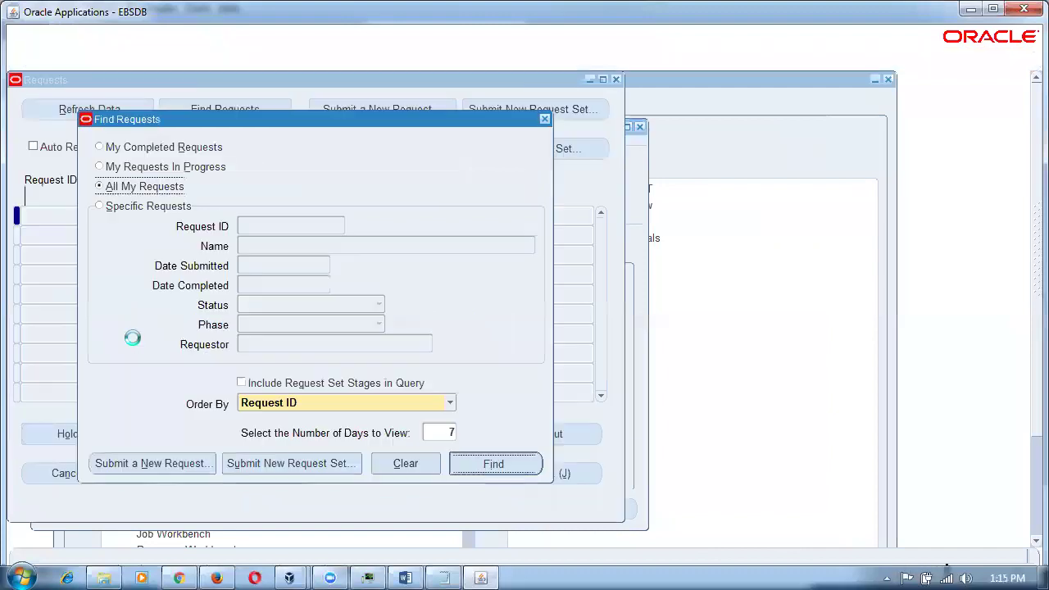
key("Return")
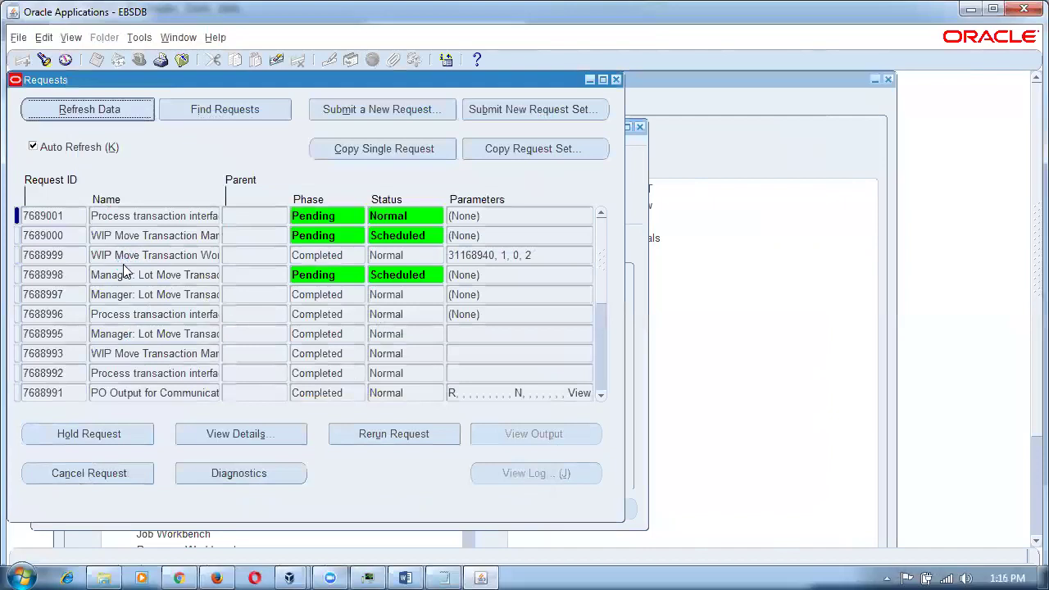
left_click(126, 236)
left_click(128, 235)
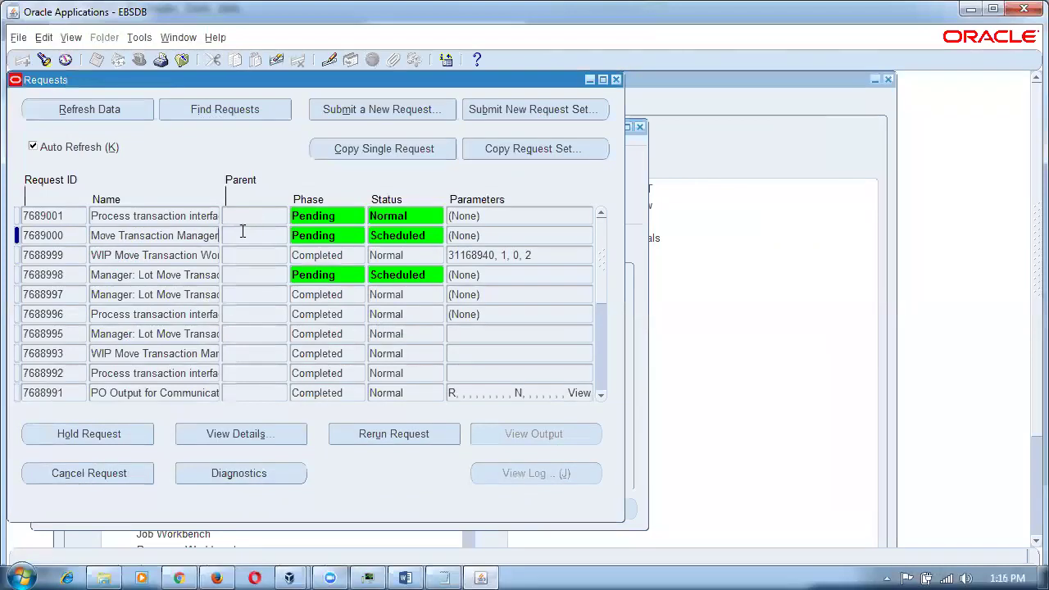
left_click(164, 257)
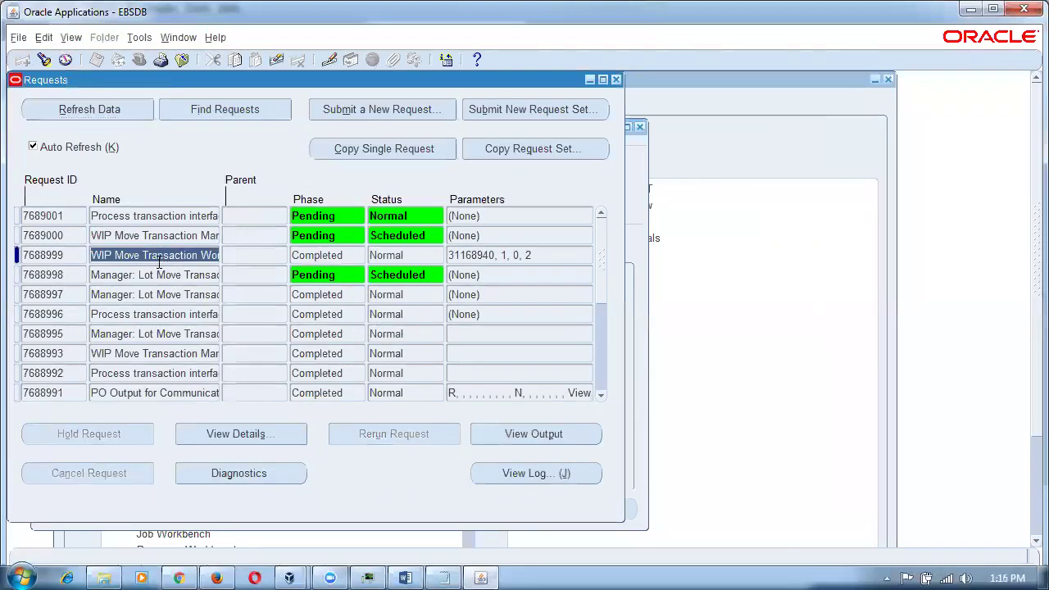
left_click(158, 261)
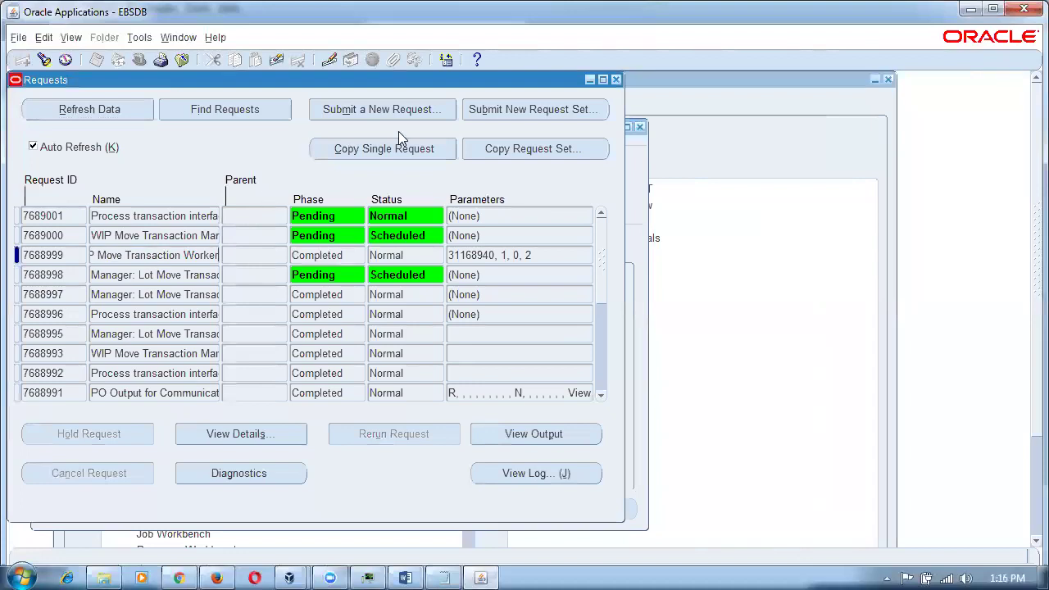
left_click(617, 81)
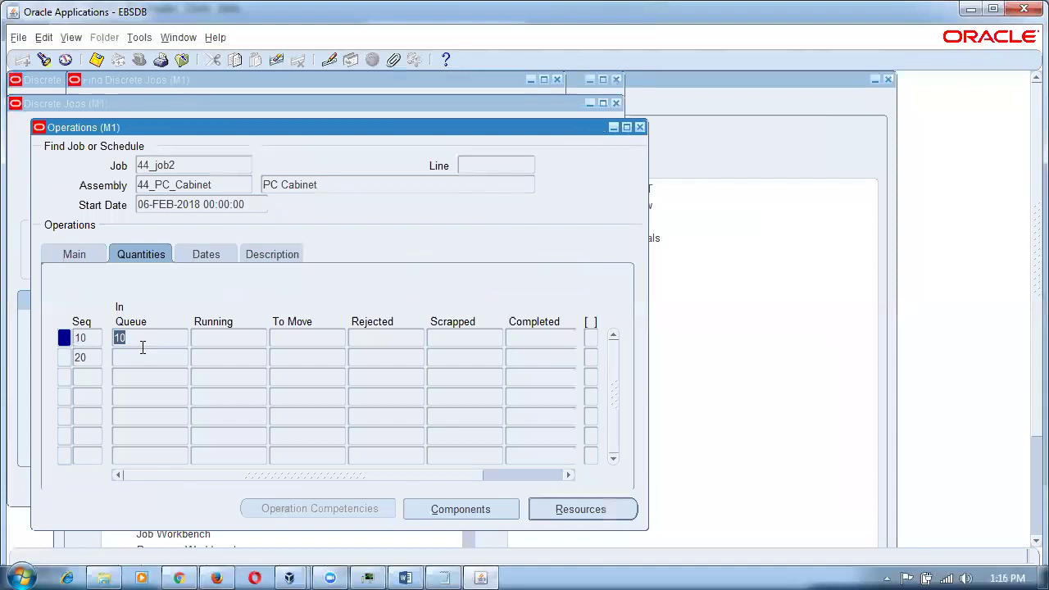
Requery the operations of 44_job2 and check the quantity in queue at operation sequence 20.
key("ctrl+F11")
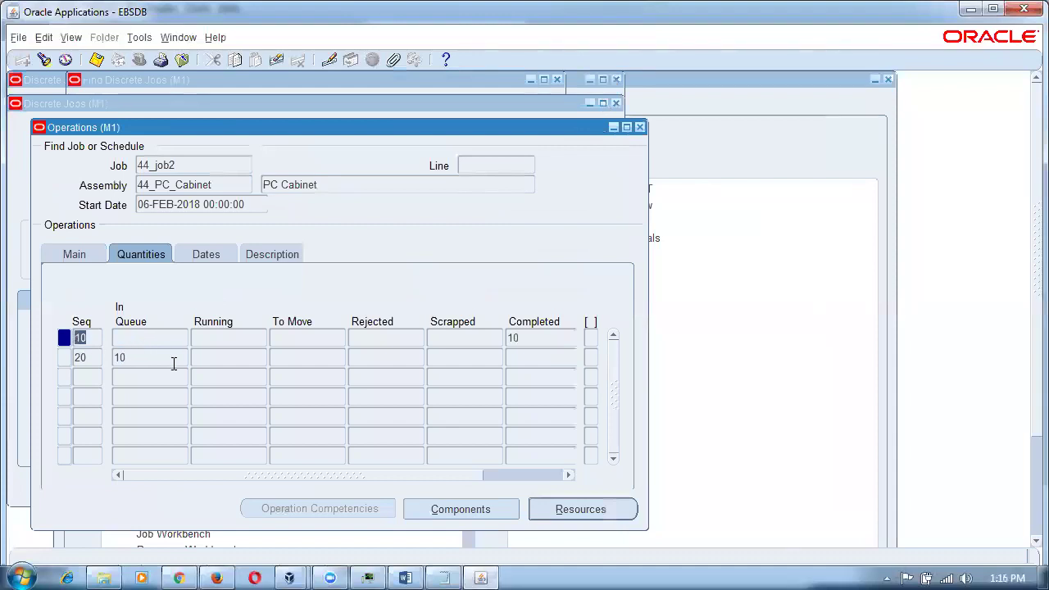
left_click(173, 364)
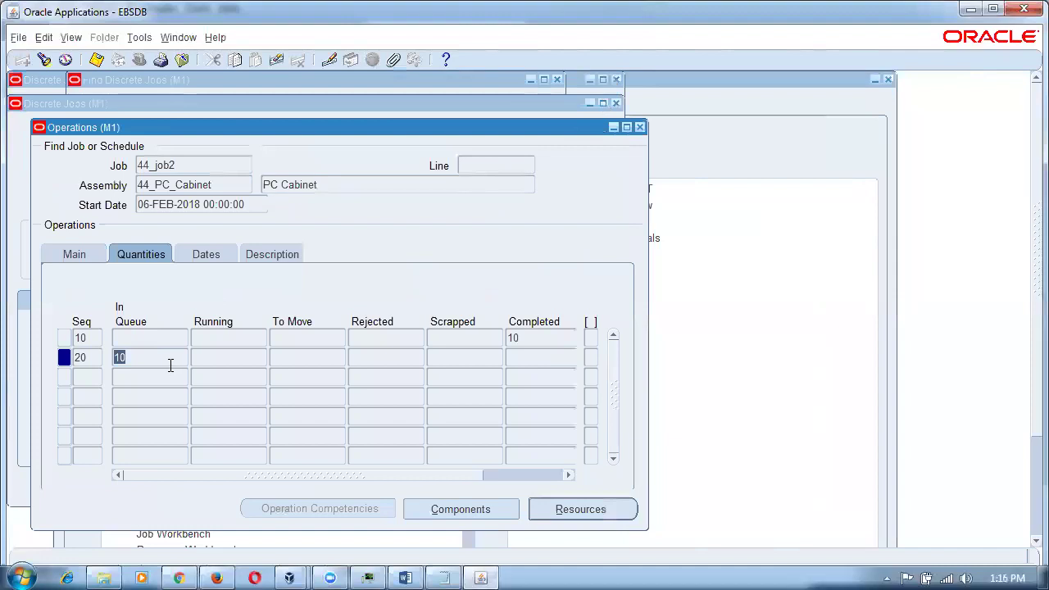
left_click(296, 362)
Open the inventory Receipts form from the receiving transactions of the Manufacturing responsibility's Navigator.
left_click(179, 38)
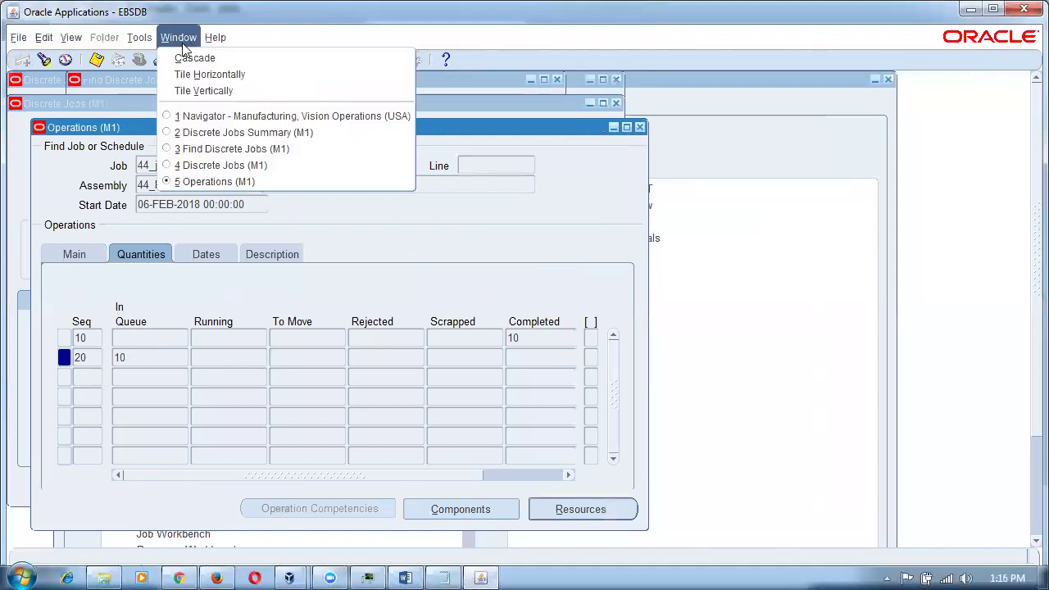
left_click(196, 117)
left_click(87, 312)
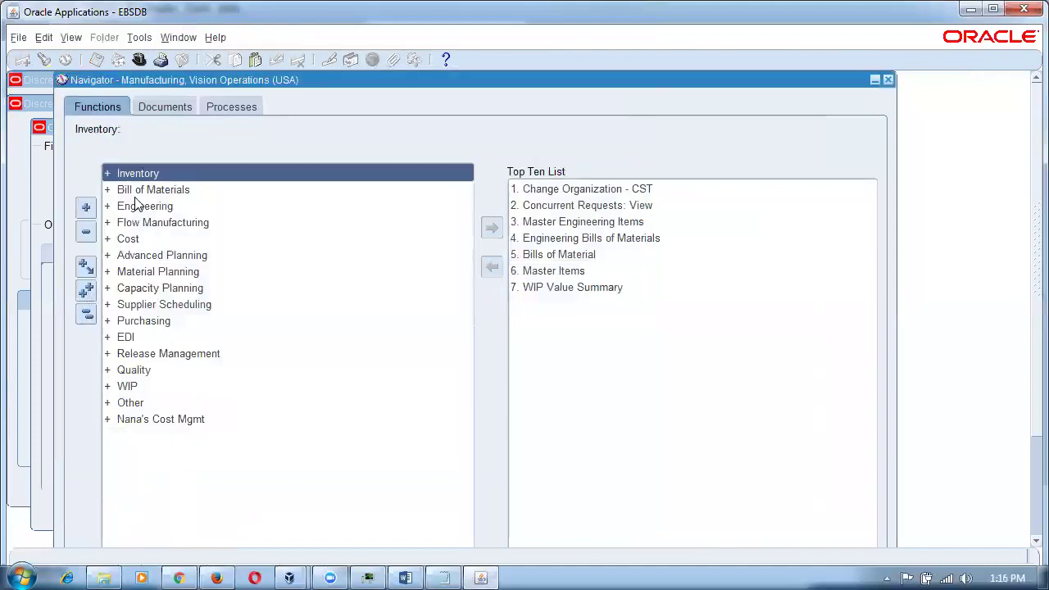
double_click(149, 174)
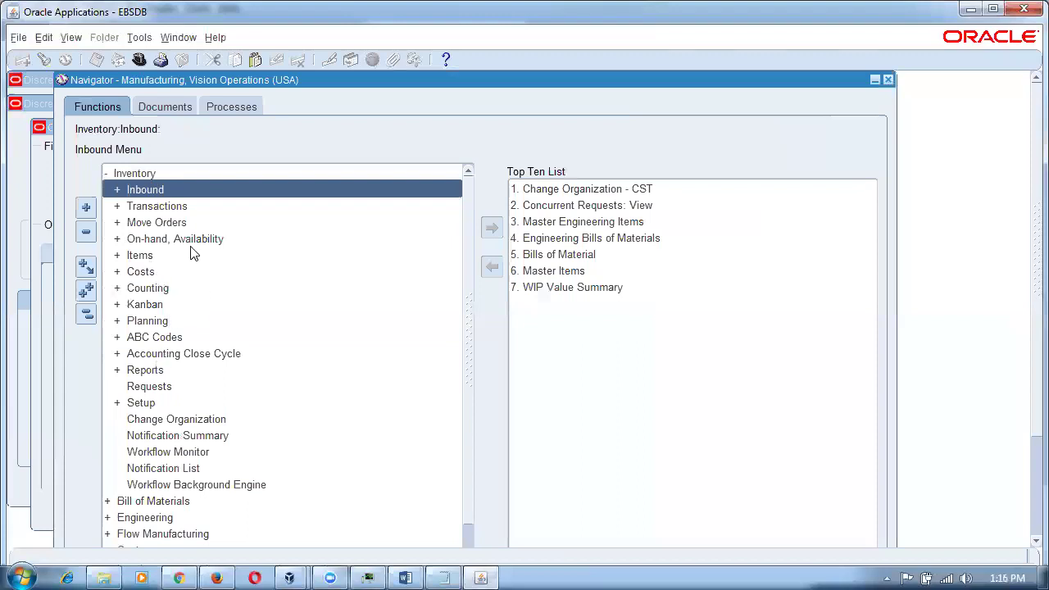
double_click(172, 208)
double_click(180, 225)
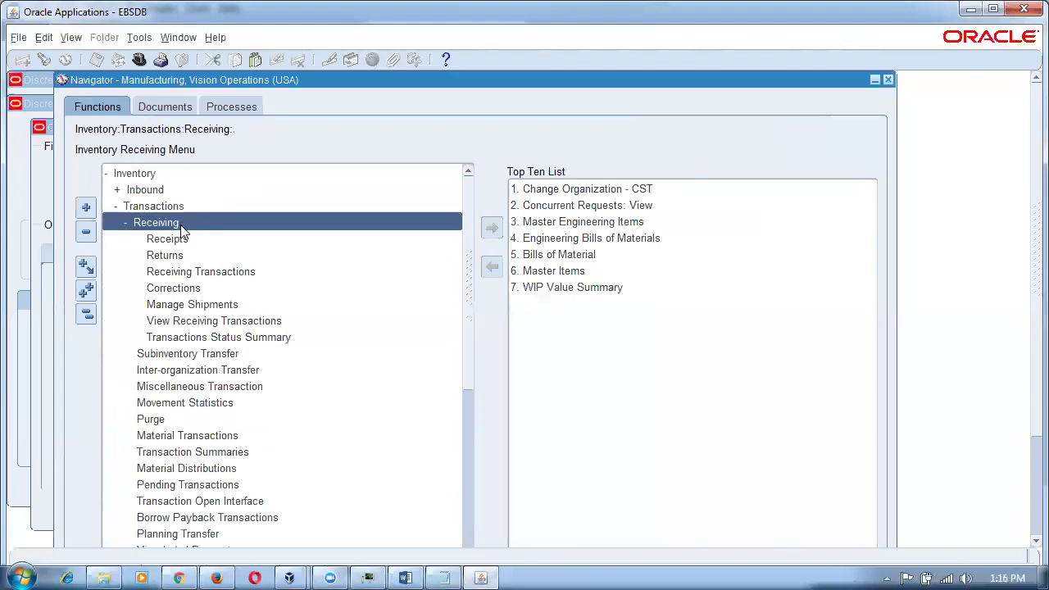
double_click(181, 238)
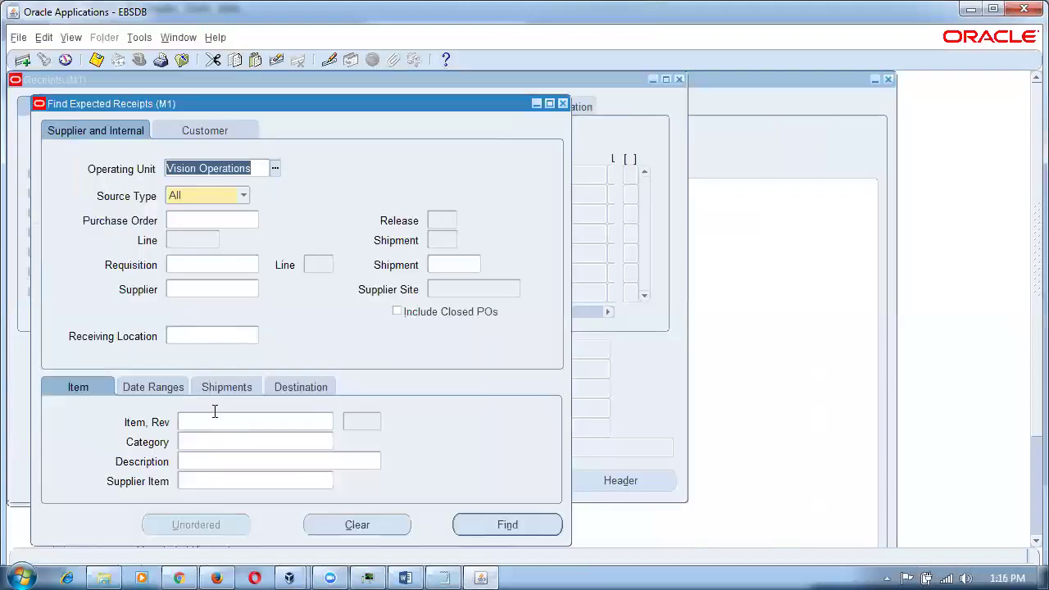
Find the expected receipts for the outside processing item xx_Paint_OSP_item2.
left_click(216, 421)
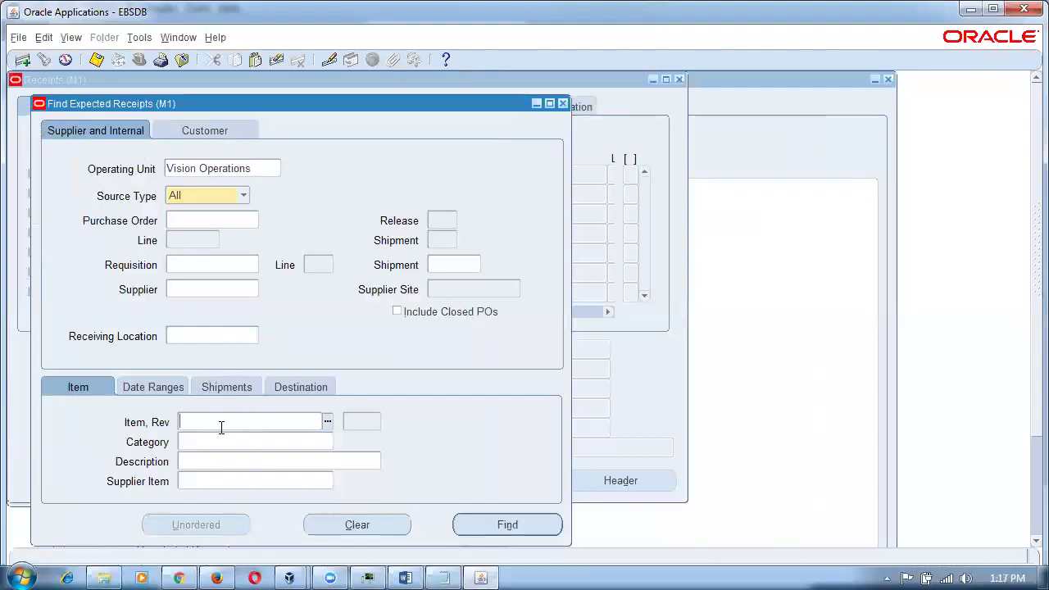
type("xx%")
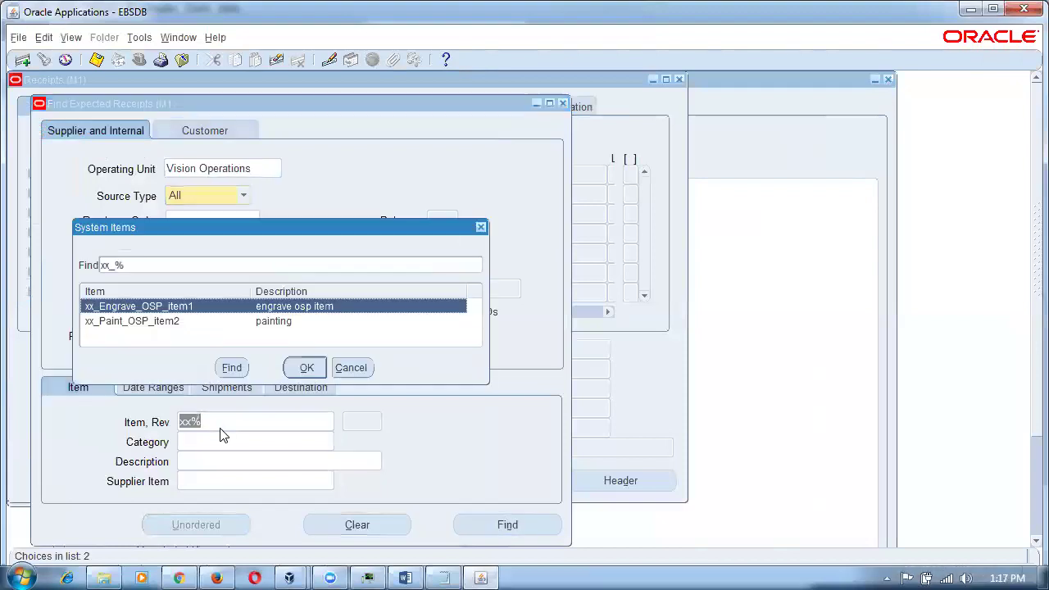
key("Down")
key("Return")
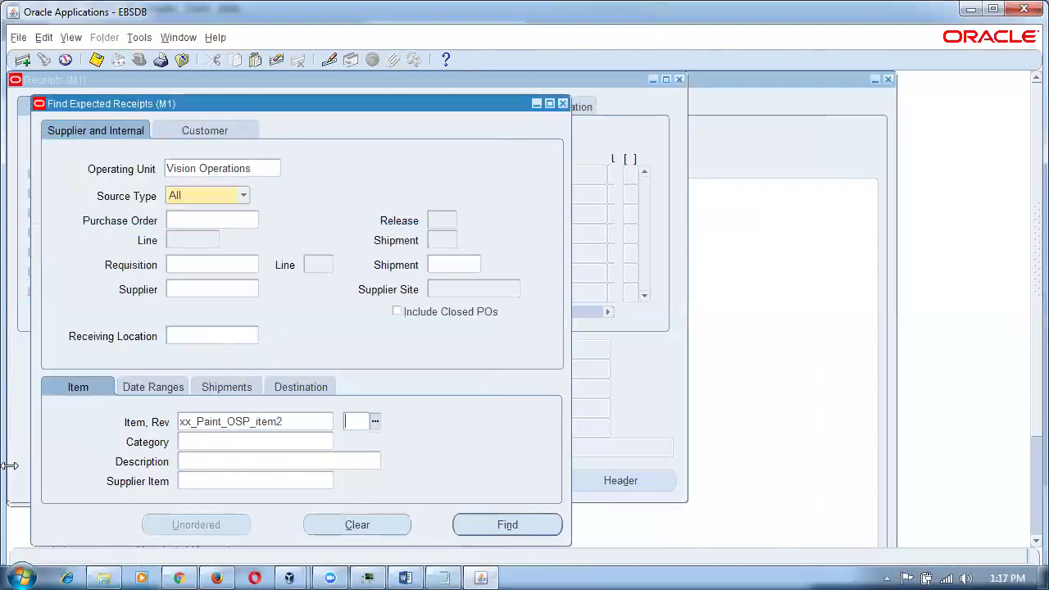
left_click(463, 531)
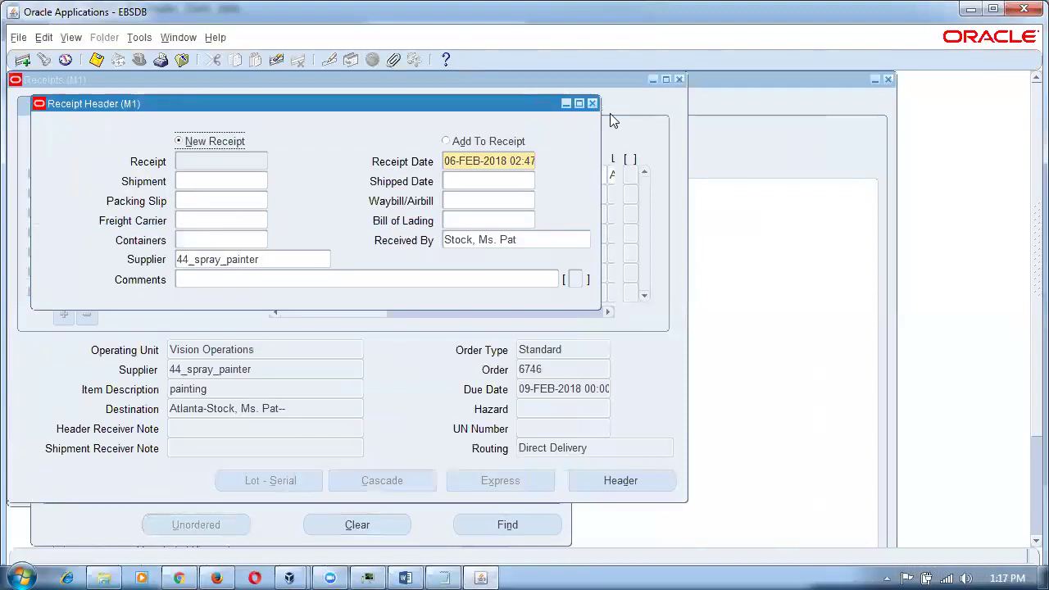
Close the receipt header, select the xx_Paint_OSP_item2 line for receipt and save the receipt.
left_click(593, 104)
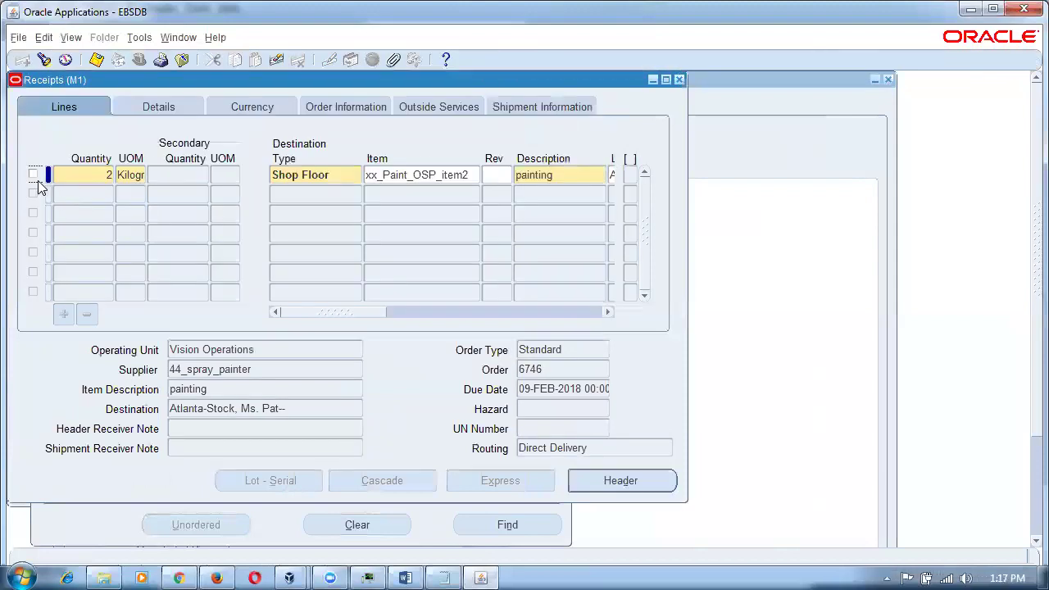
left_click(34, 174)
key("ctrl+s")
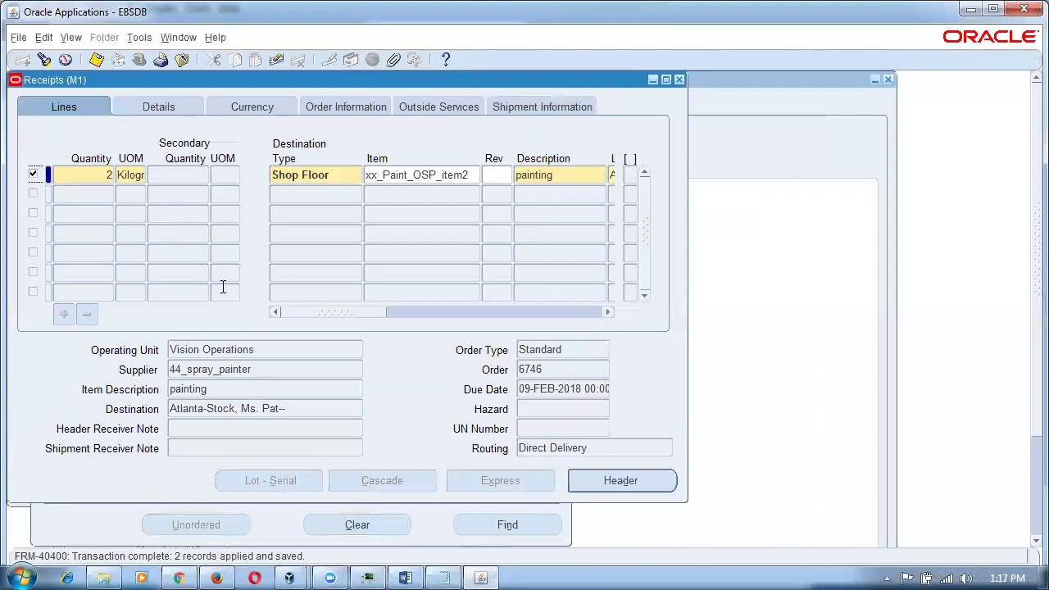
List all my concurrent requests and refresh them to check the WIP Move Transaction Worker started by the painting receipt.
key("alt+v")
key("r")
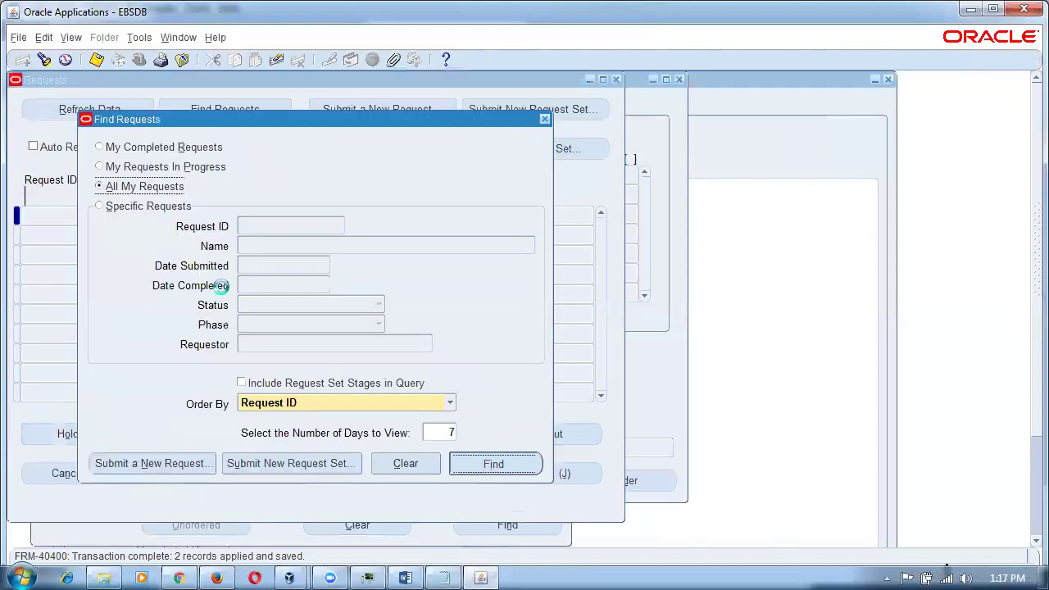
key("Return")
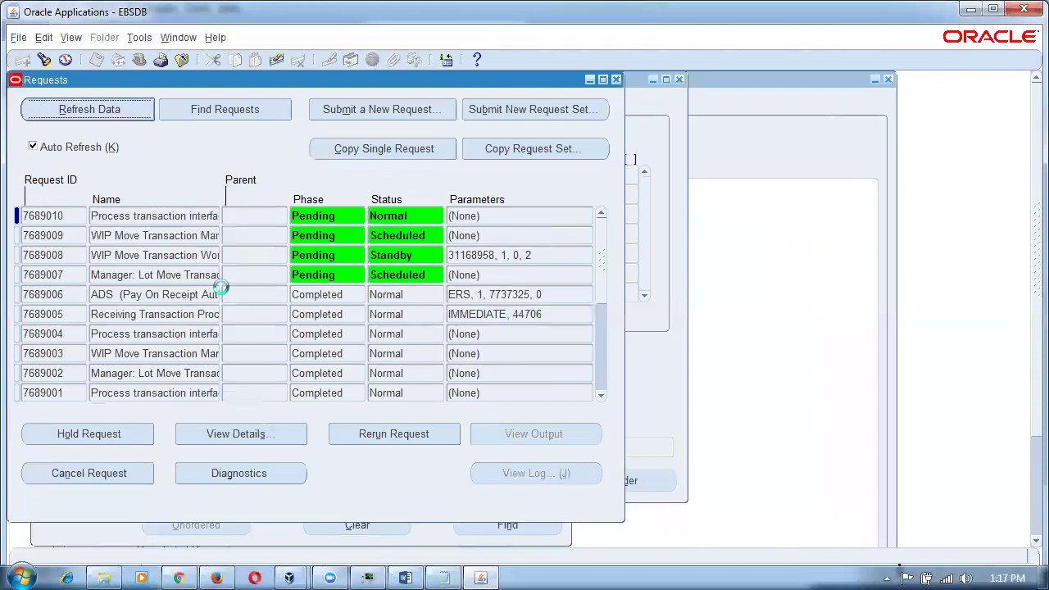
left_click(172, 255)
key("shift+Home")
left_click(166, 255)
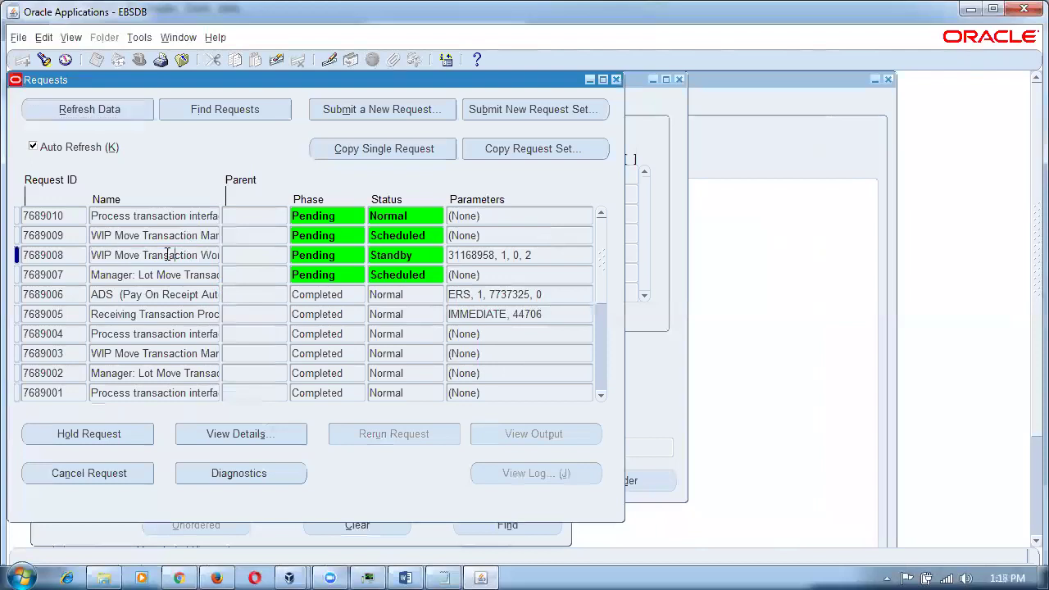
key("End")
key("alt+r")
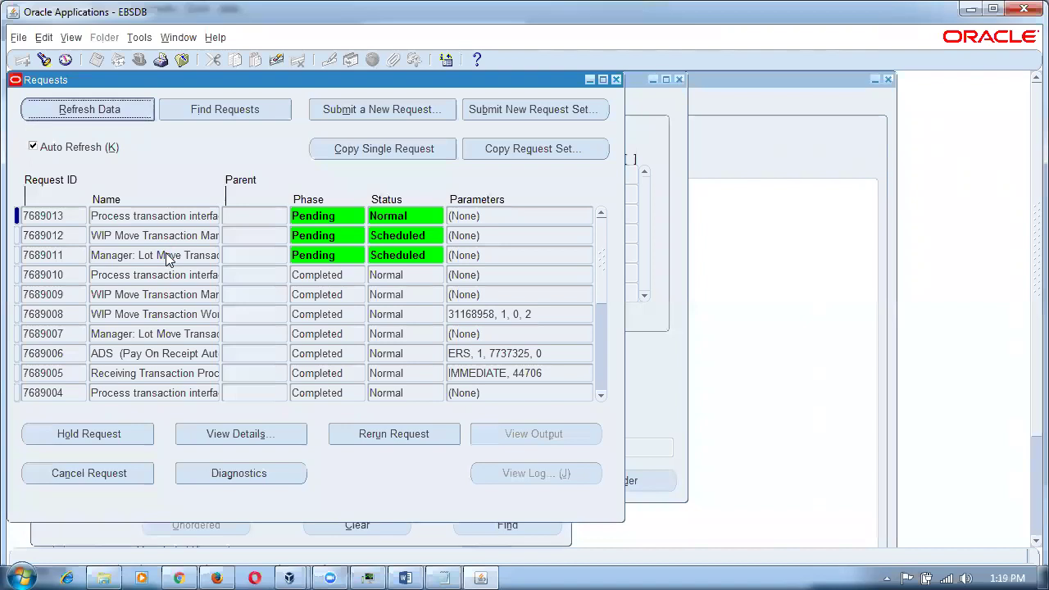
key("ctrl+F4")
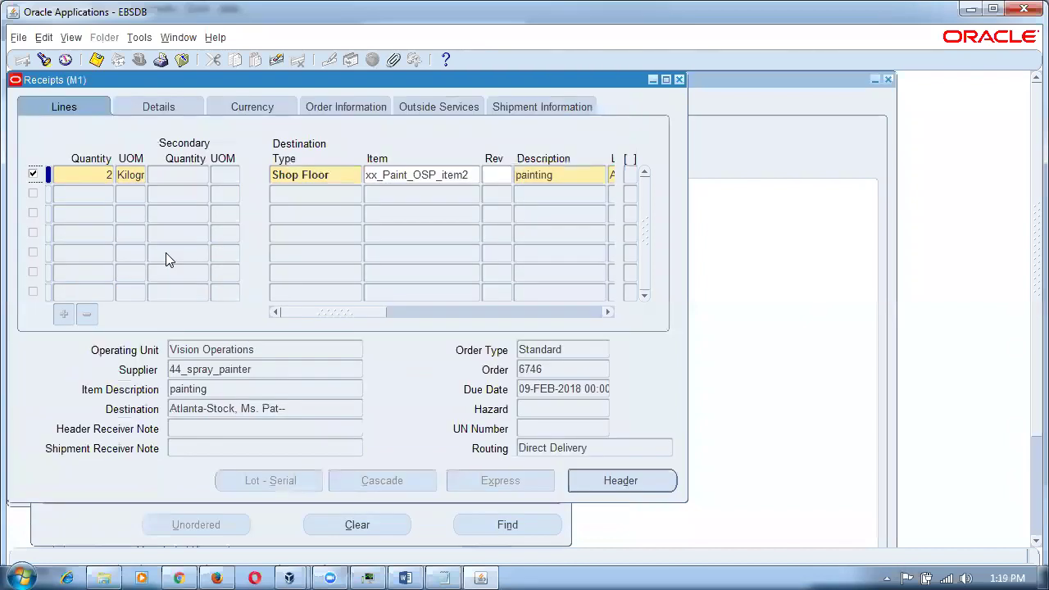
Requery the operations of 44_job2, check the completed quantity at operation sequence 20, and close the job windows.
key("ctrl+F4")
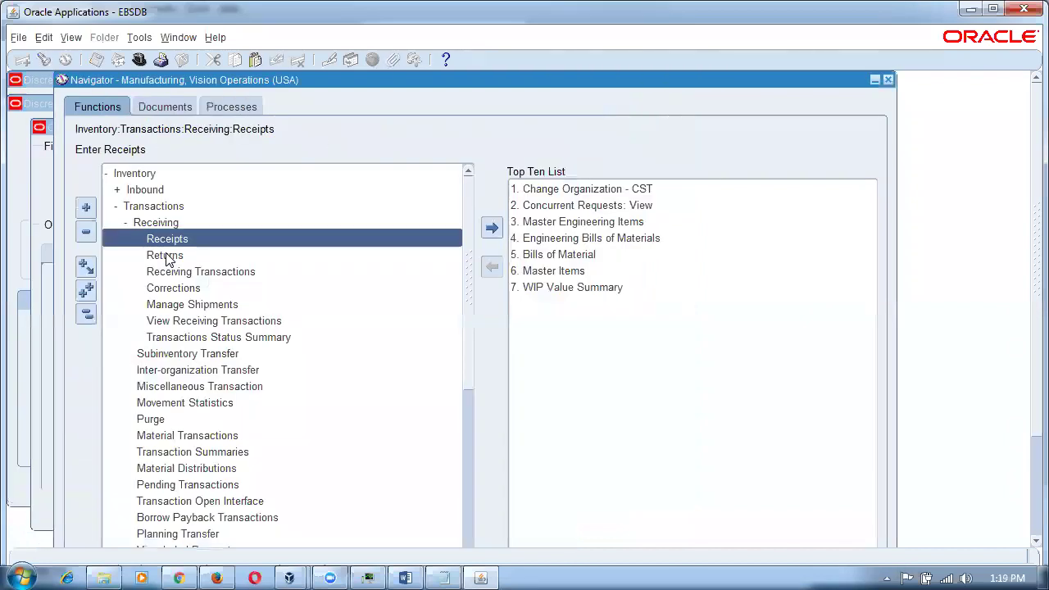
left_click(21, 216)
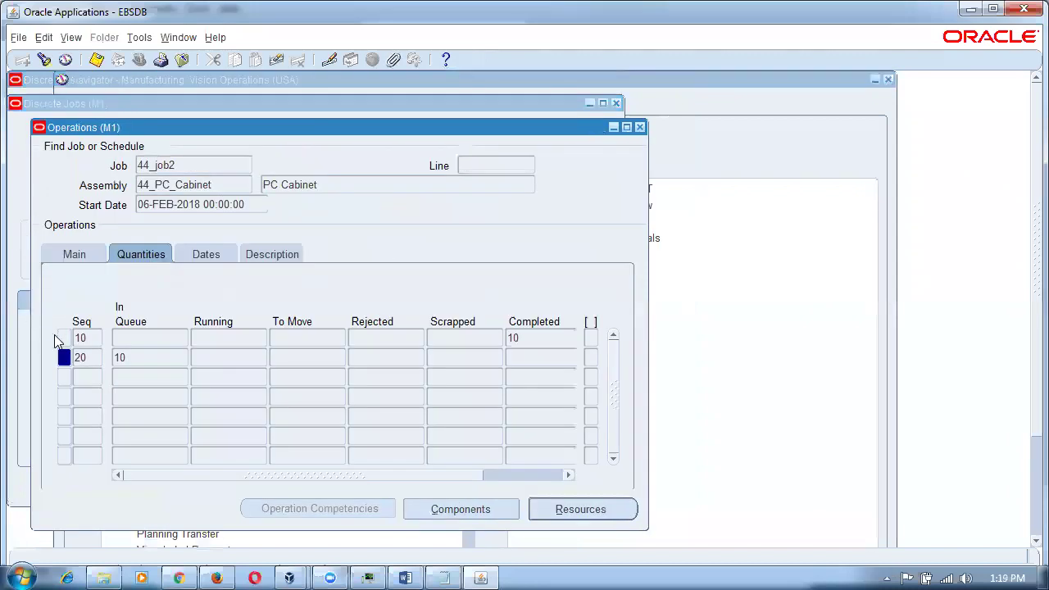
double_click(120, 357)
key("ctrl+F11")
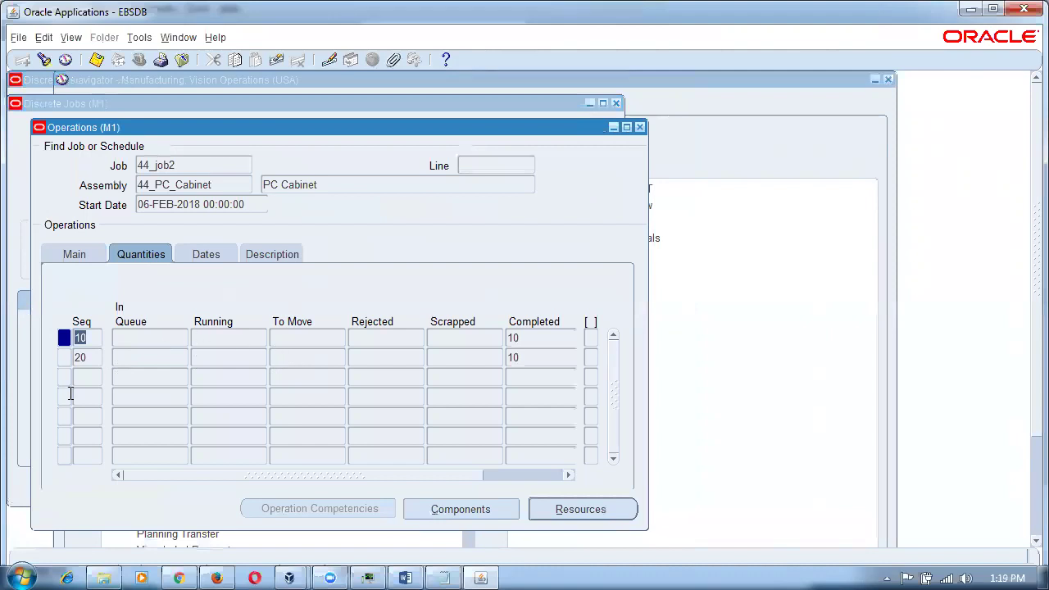
left_click(98, 360)
left_click(562, 361)
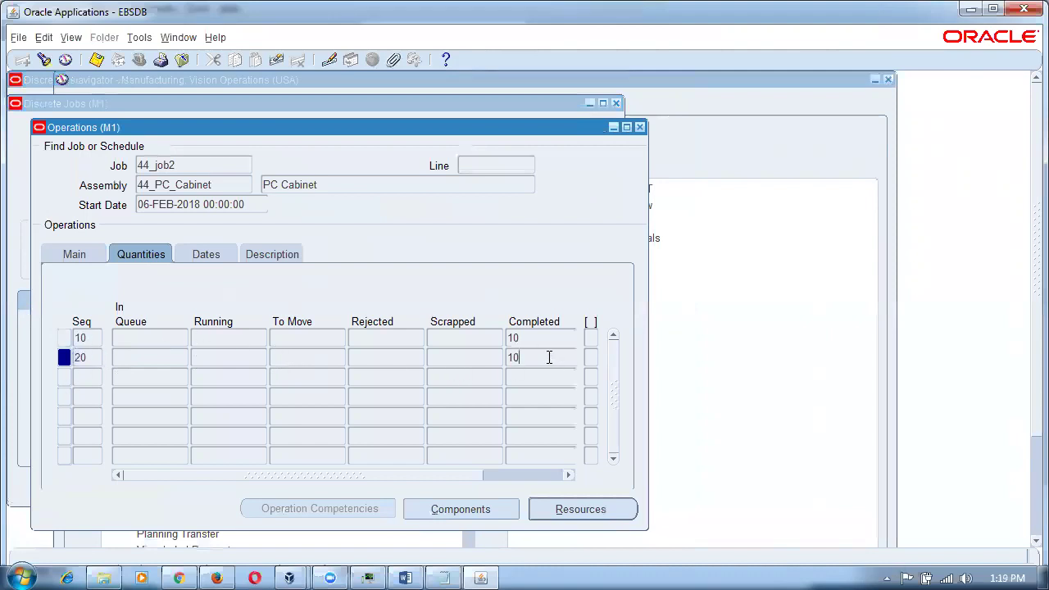
left_click(418, 476)
left_click(641, 128)
left_click(617, 103)
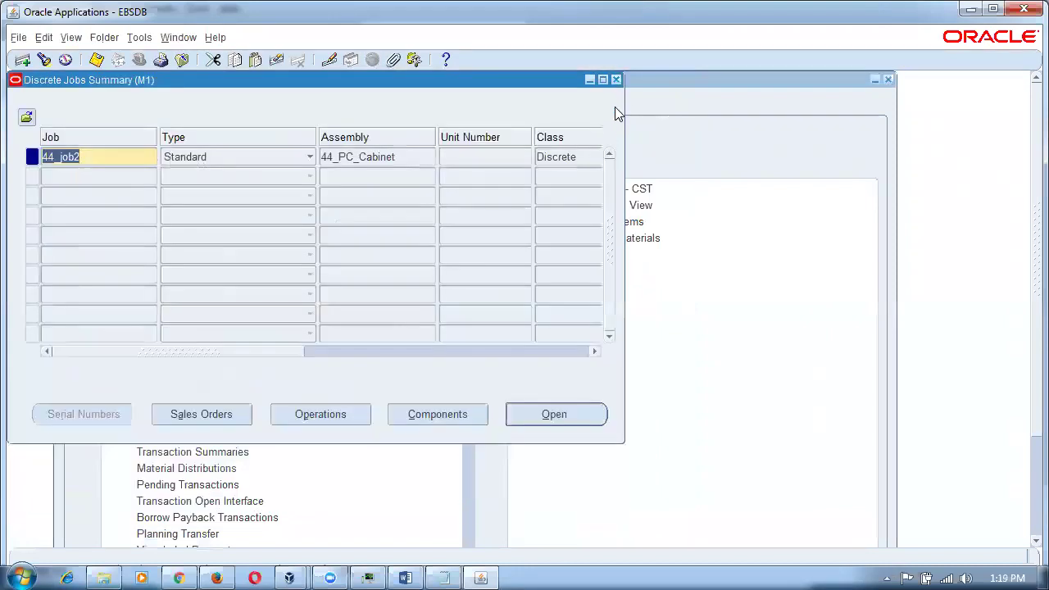
left_click(618, 81)
Start a new concurrent request for the Purchase Price Variance Report.
key("alt+v")
key("r")
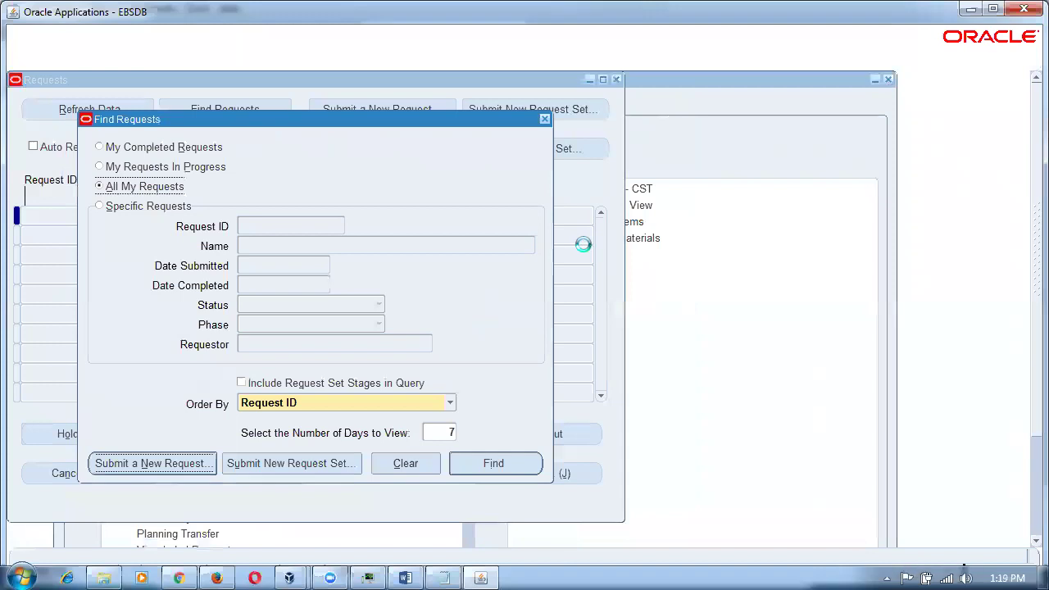
key("alt+n")
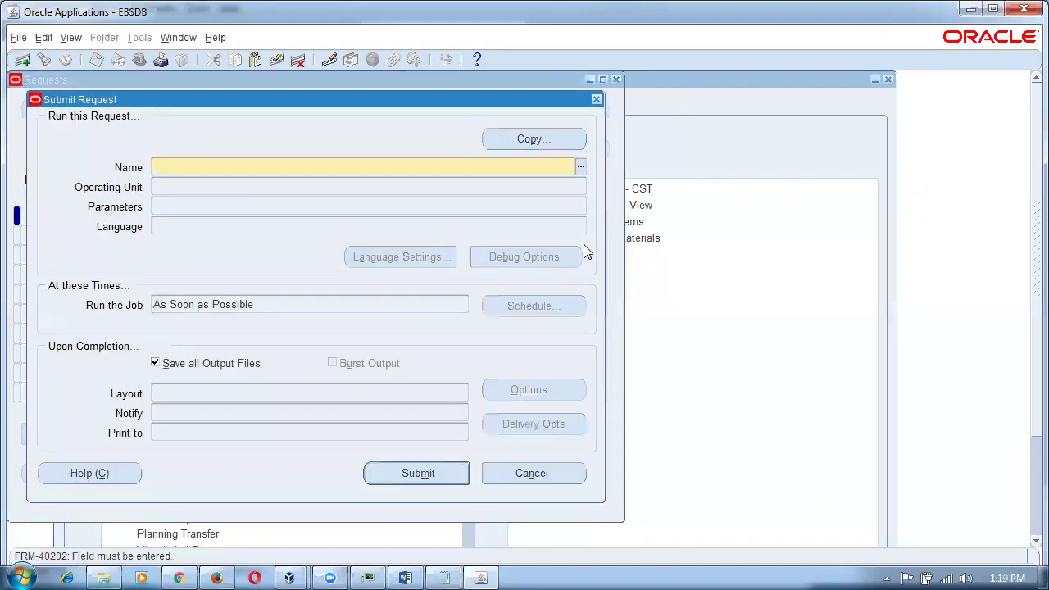
type("%pur%price%var%")
key("Tab")
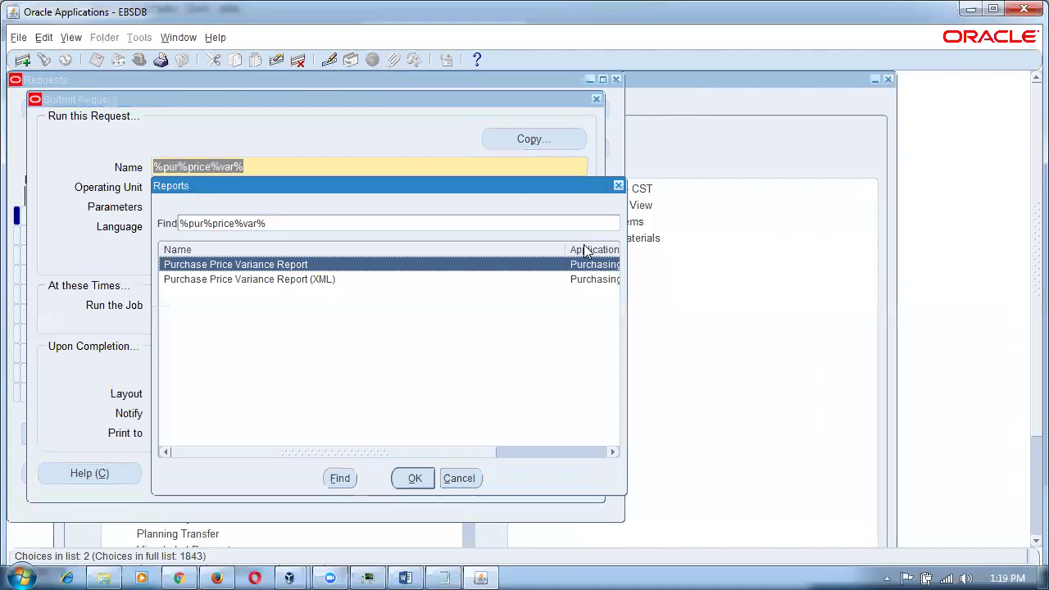
key("Return")
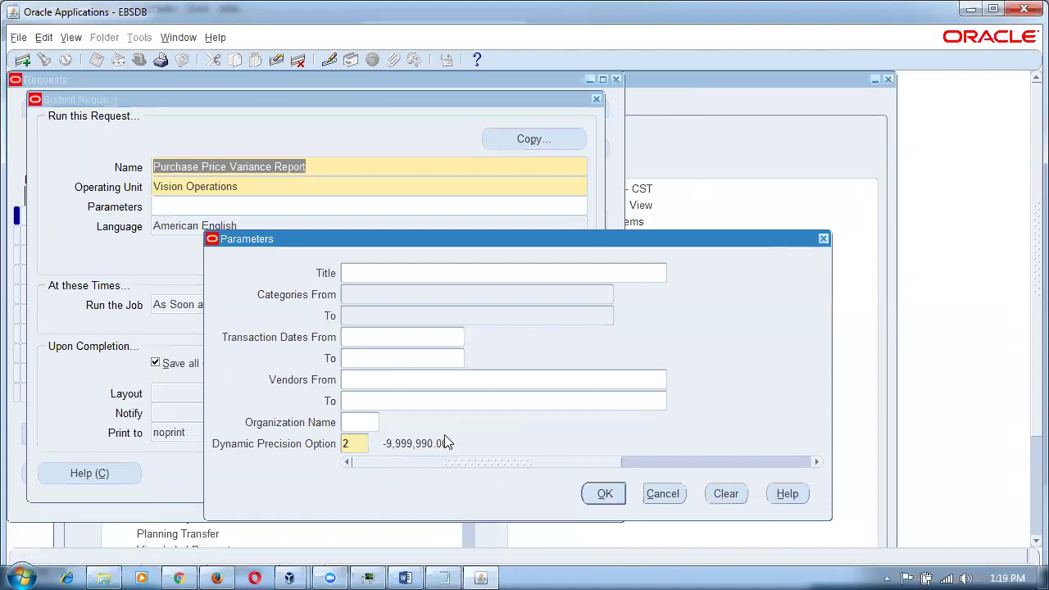
Set the report parameters to vendors from 44_Engraver to 44_spray_painter and organization M1.
left_click(407, 381)
type("44_%")
key("Tab")
key("Return")
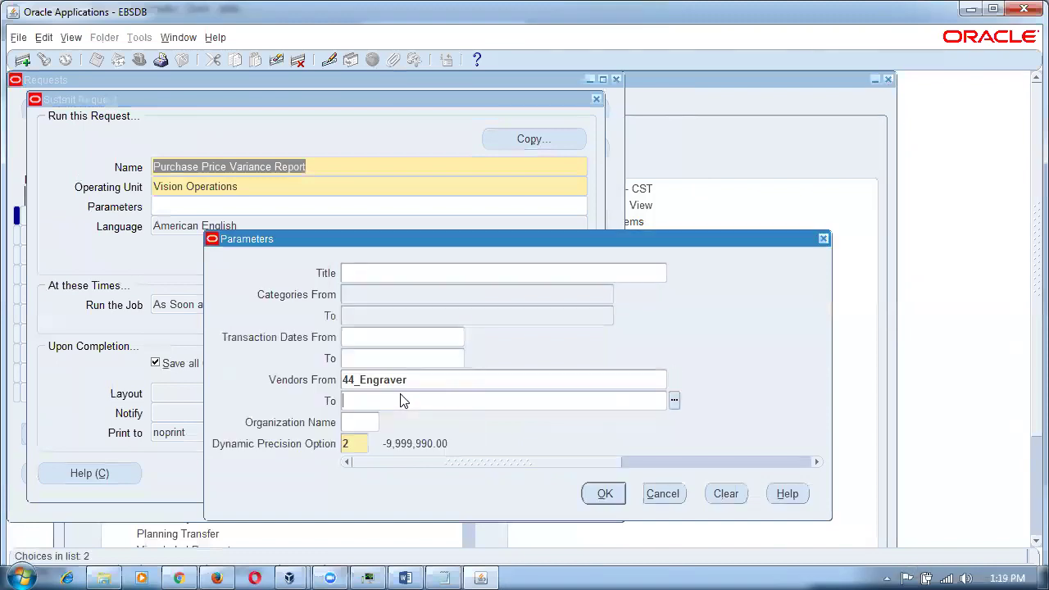
type("44_%")
key("Tab")
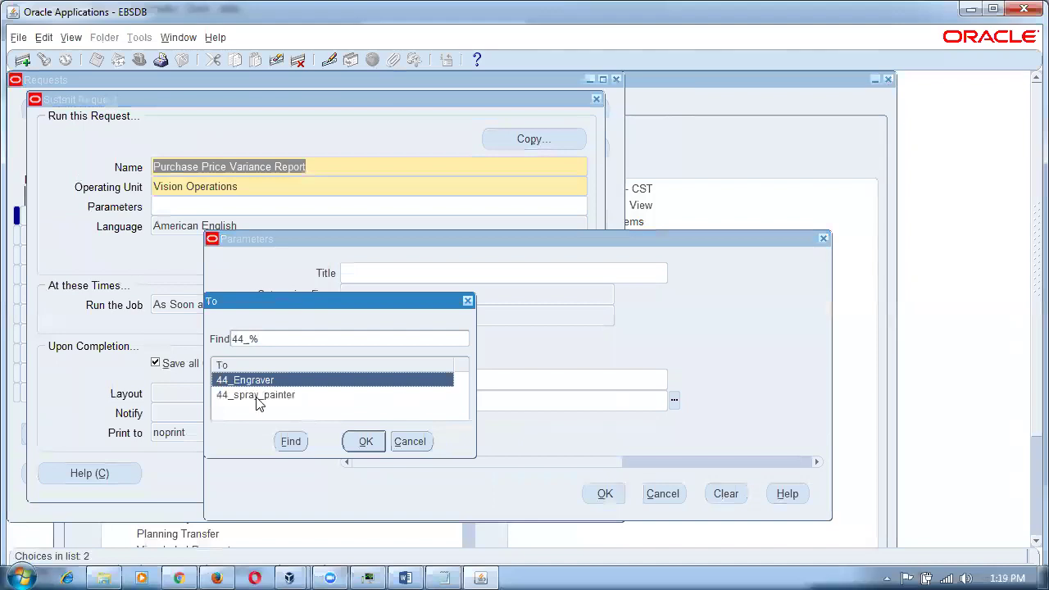
left_click(257, 397)
left_click(357, 441)
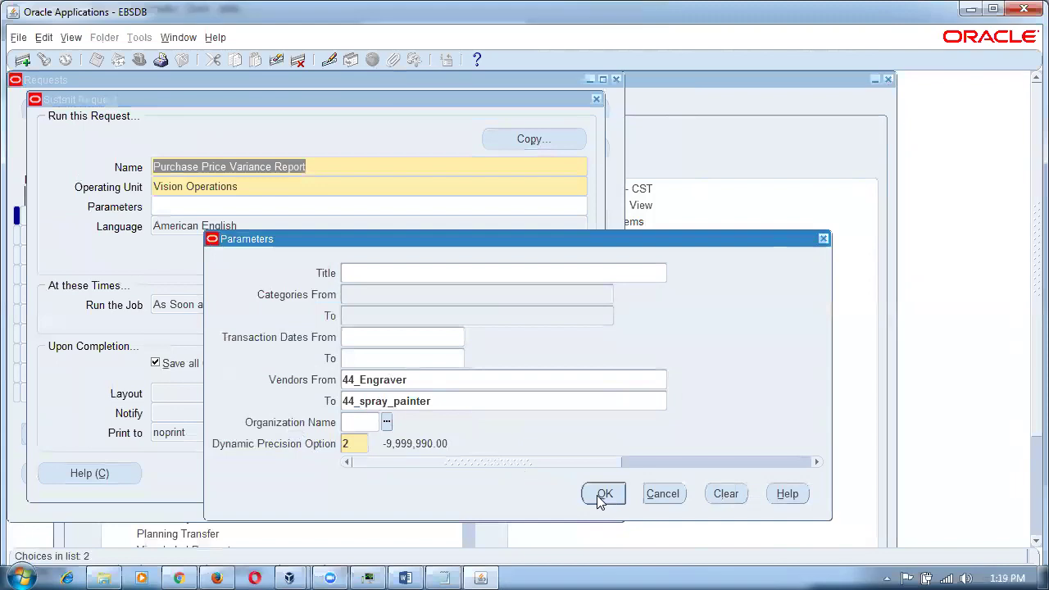
type("M1")
key("Tab")
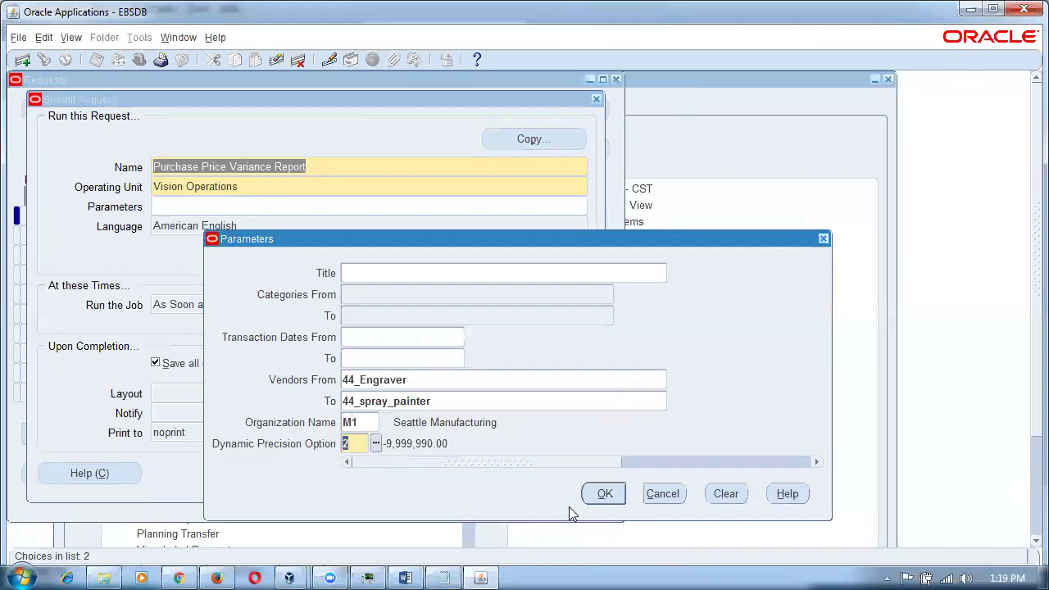
left_click(607, 493)
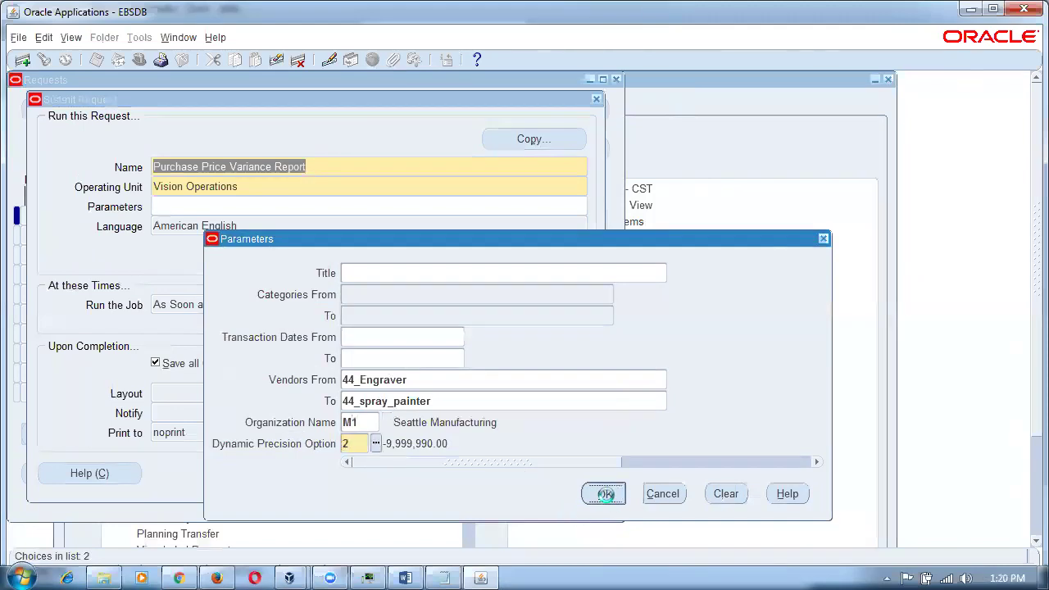
Try to submit the Purchase Price Variance Report request with the noprint printer.
left_click(446, 475)
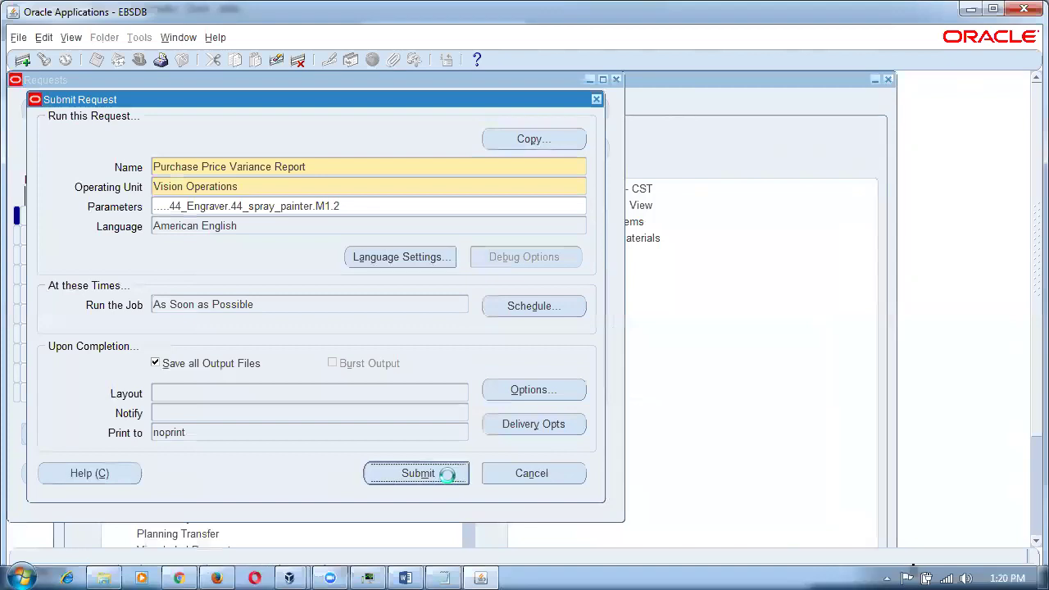
left_click(646, 405)
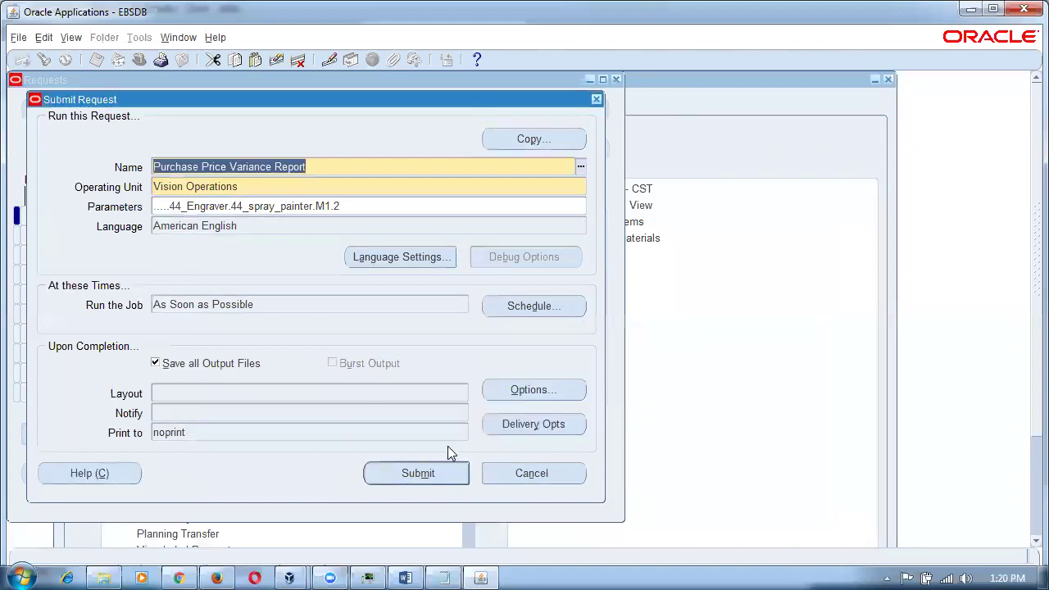
left_click(435, 467)
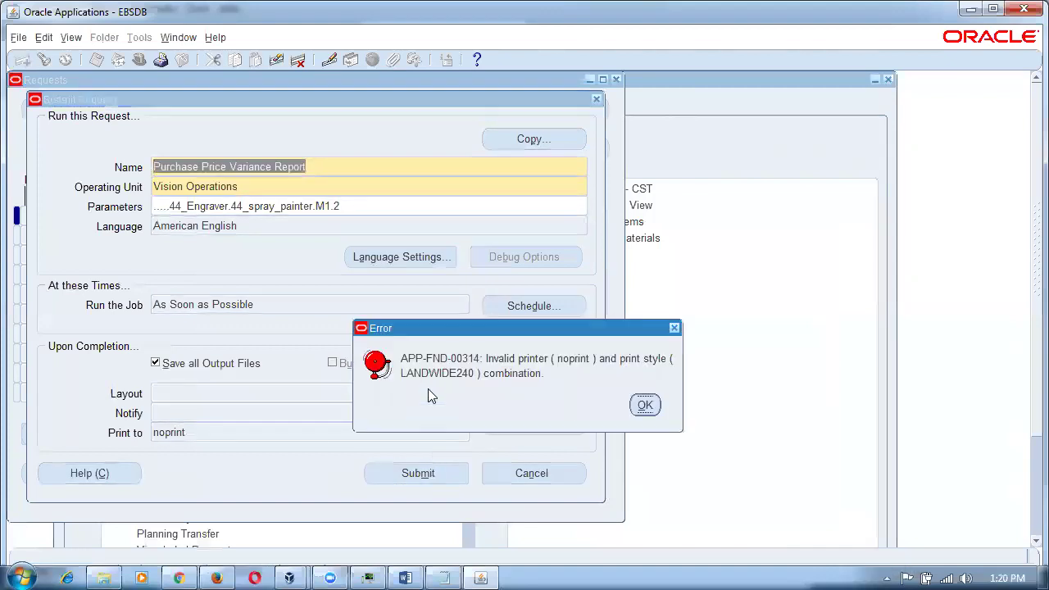
left_click(646, 406)
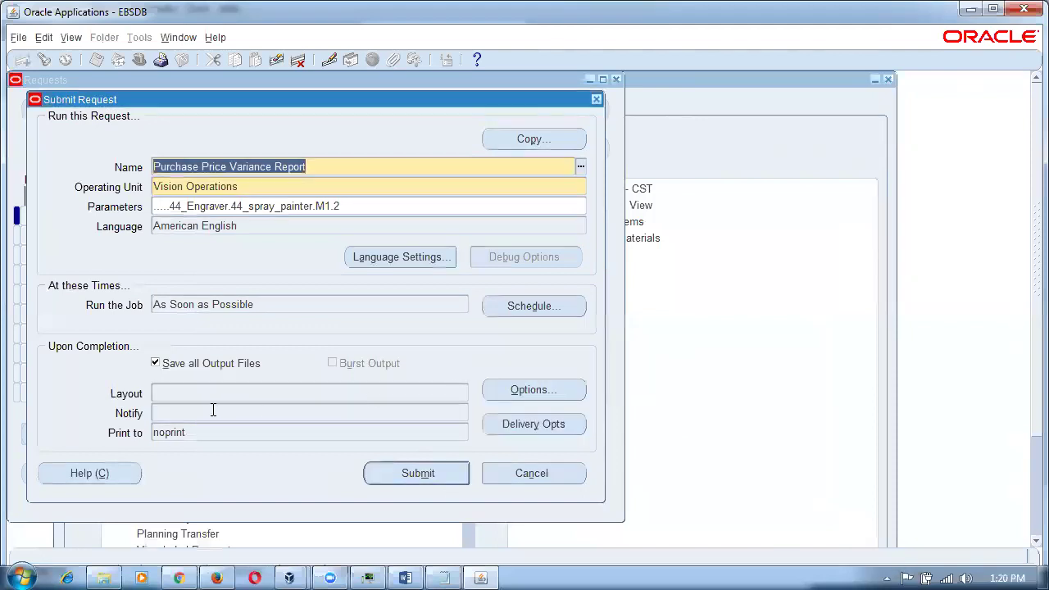
Turn off saving of all output files and try to submit the Purchase Price Variance Report request.
left_click(158, 366)
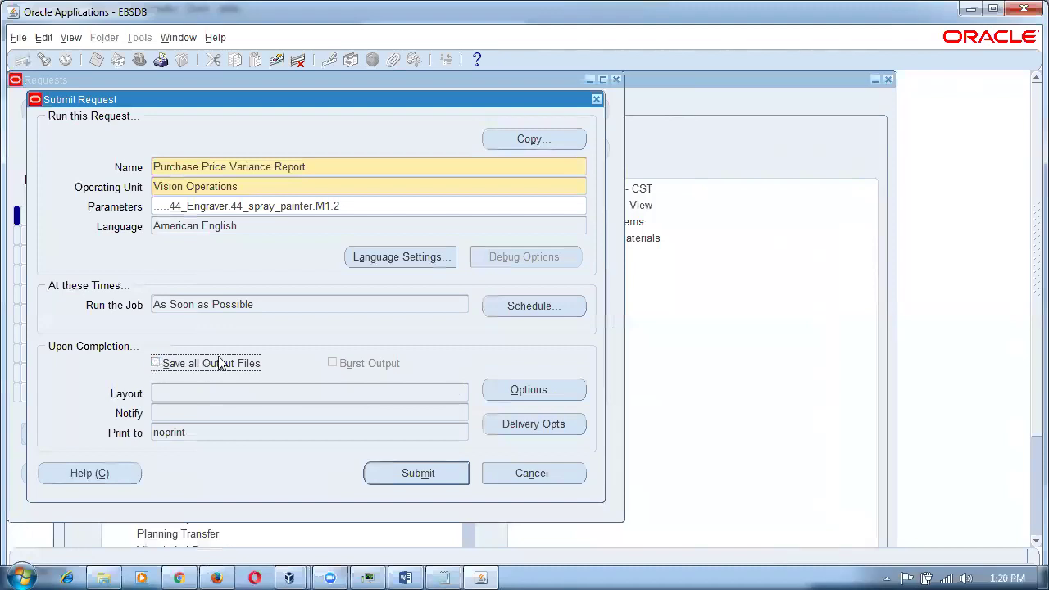
left_click(429, 477)
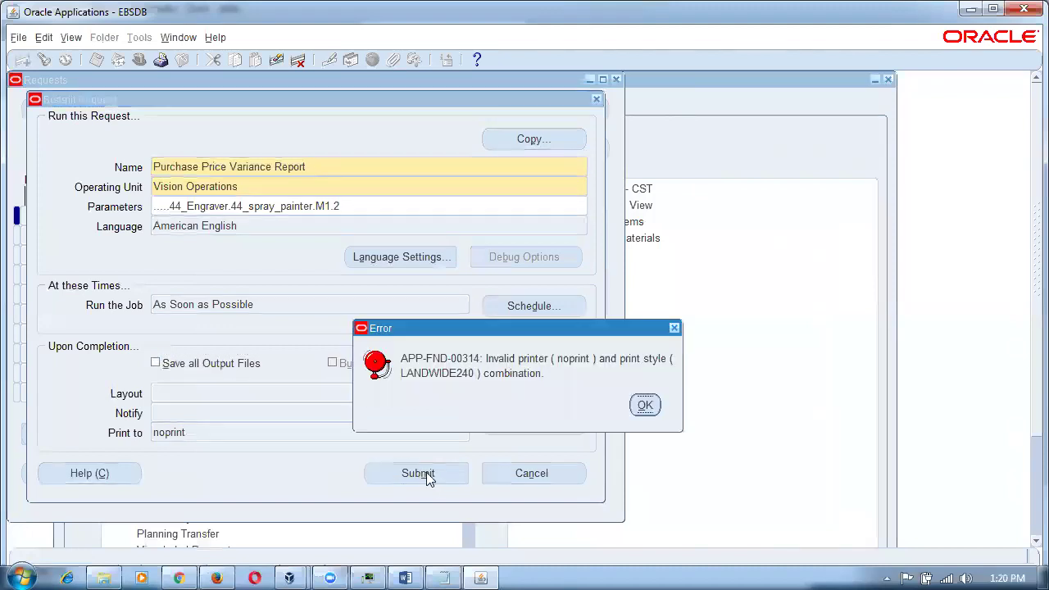
left_click(644, 403)
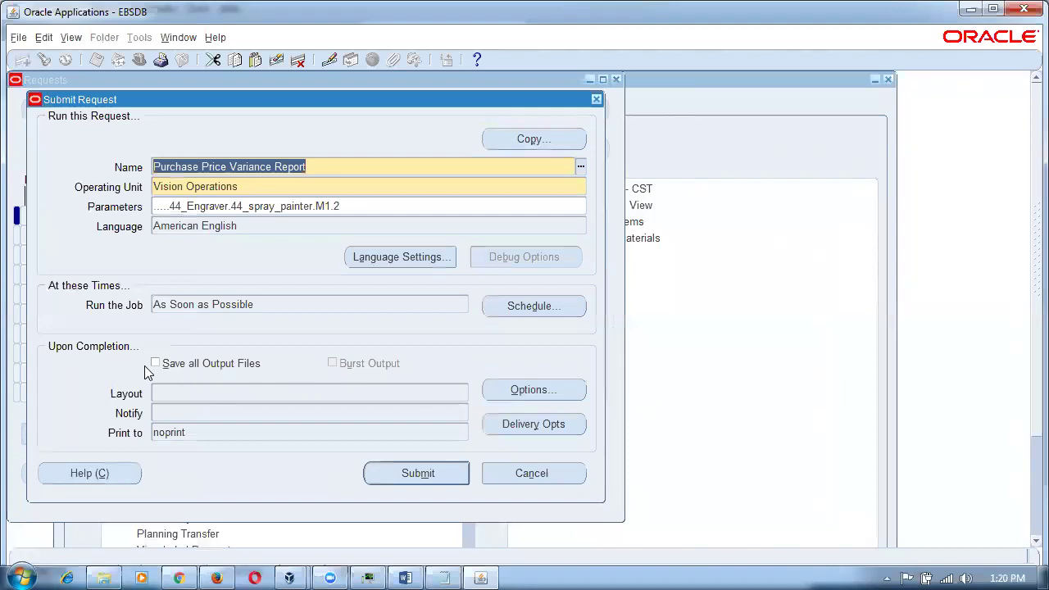
Review the request's completion options and its report parameters, leaving both without changes.
left_click(527, 393)
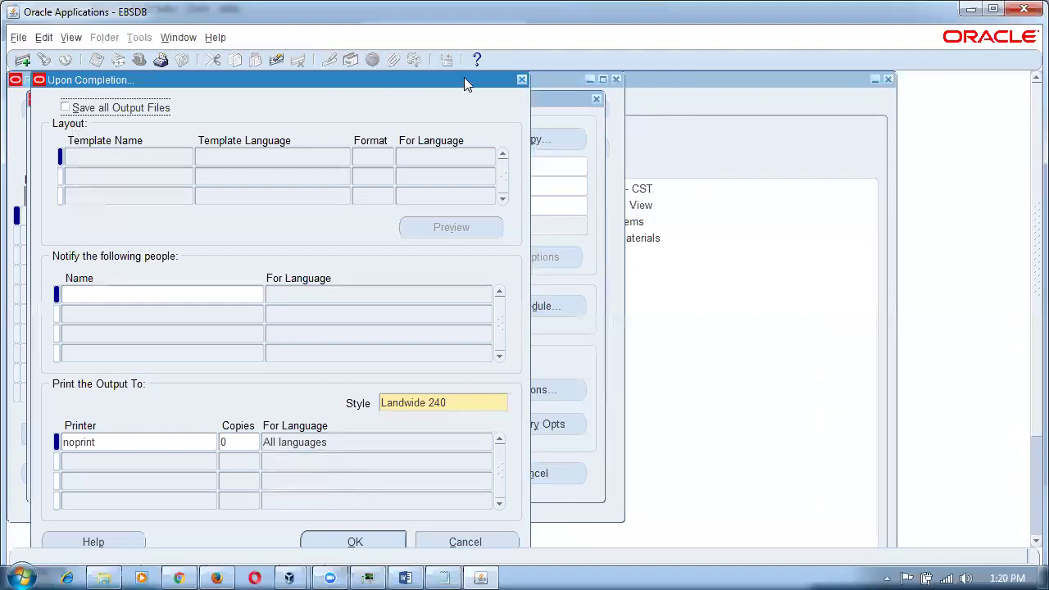
left_click(461, 543)
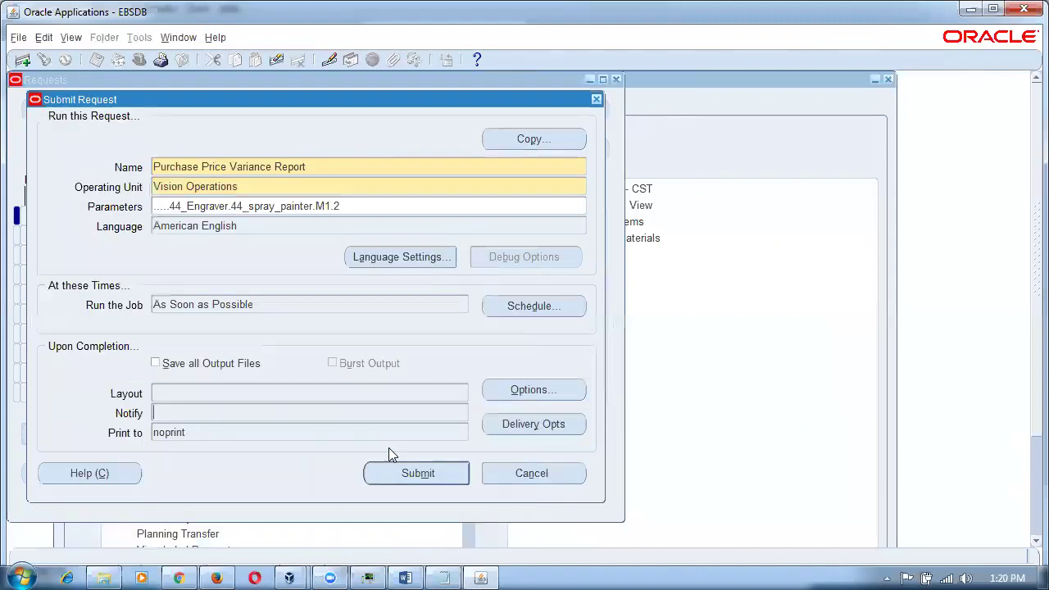
left_click(258, 187)
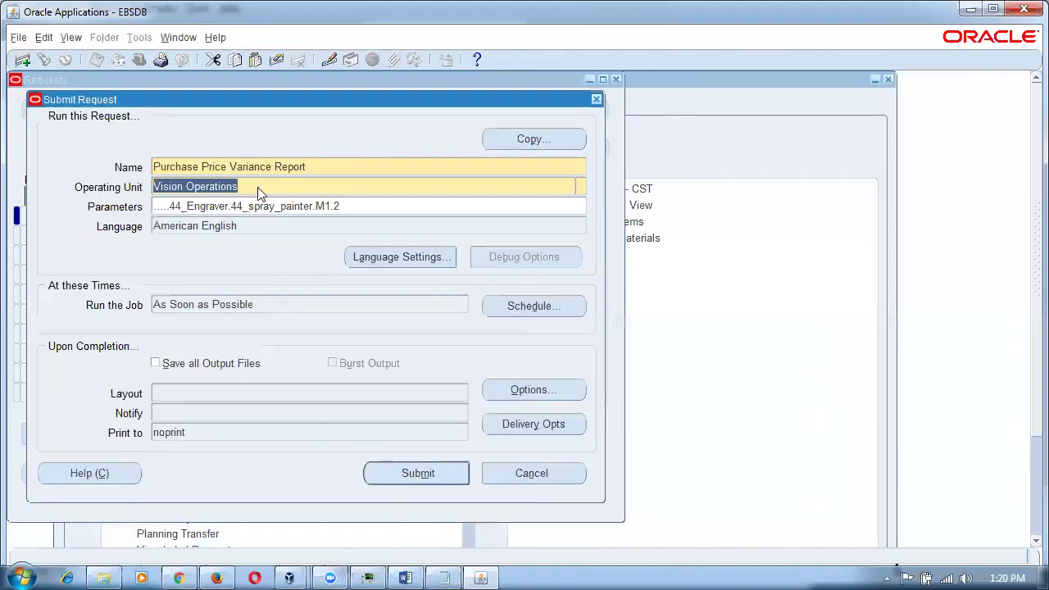
left_click(274, 205)
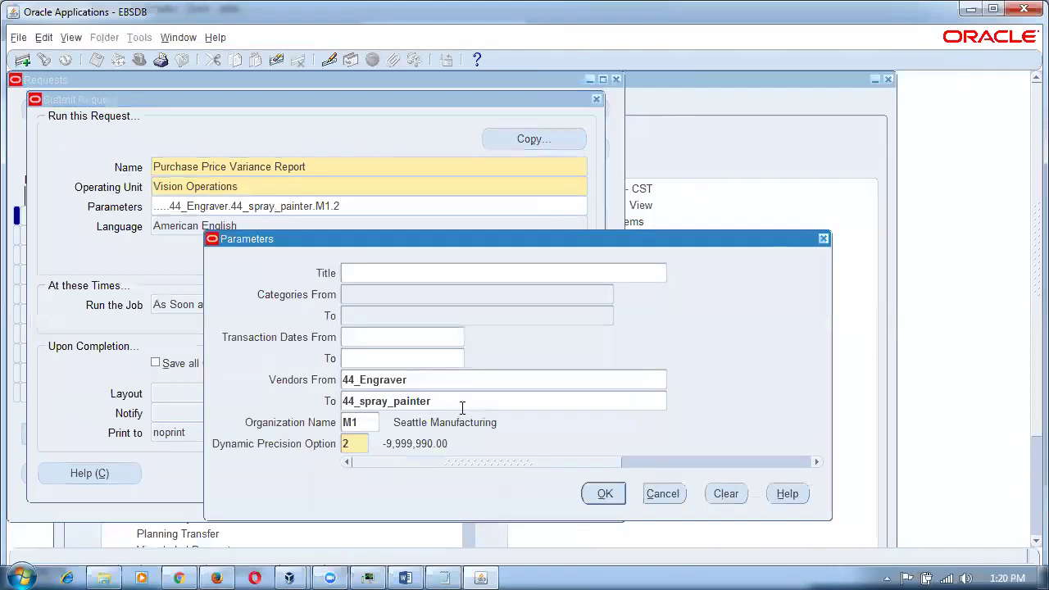
left_click(661, 494)
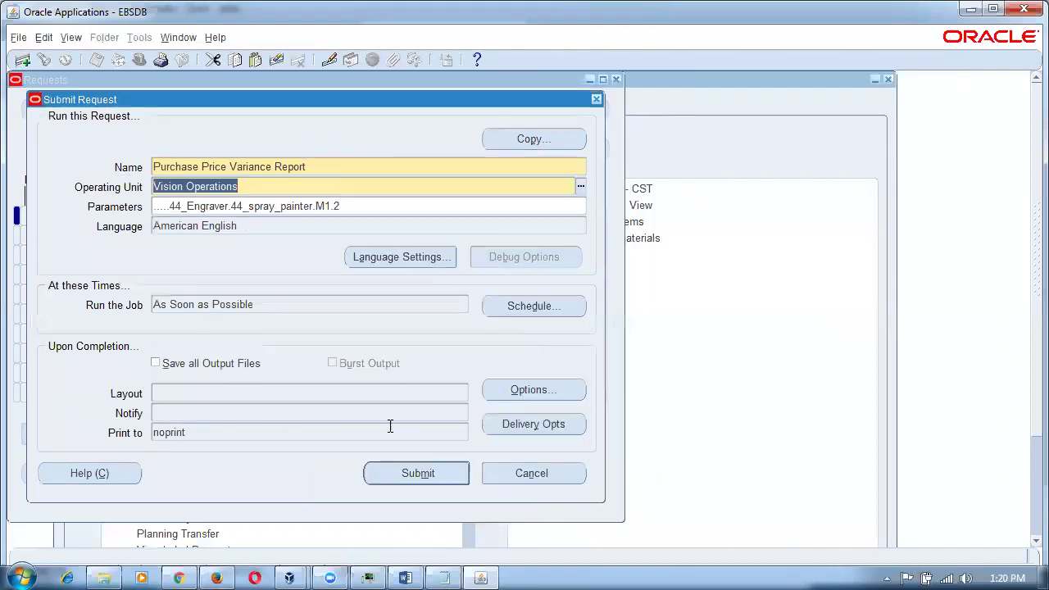
Change the print style in the request's completion options to A4.
left_click(505, 397)
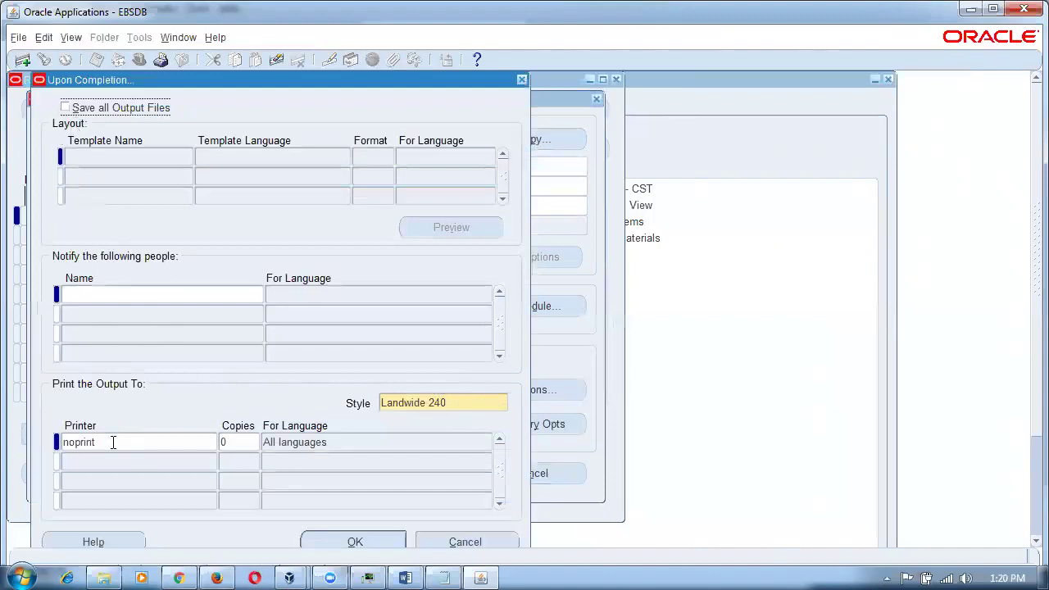
left_click(356, 441)
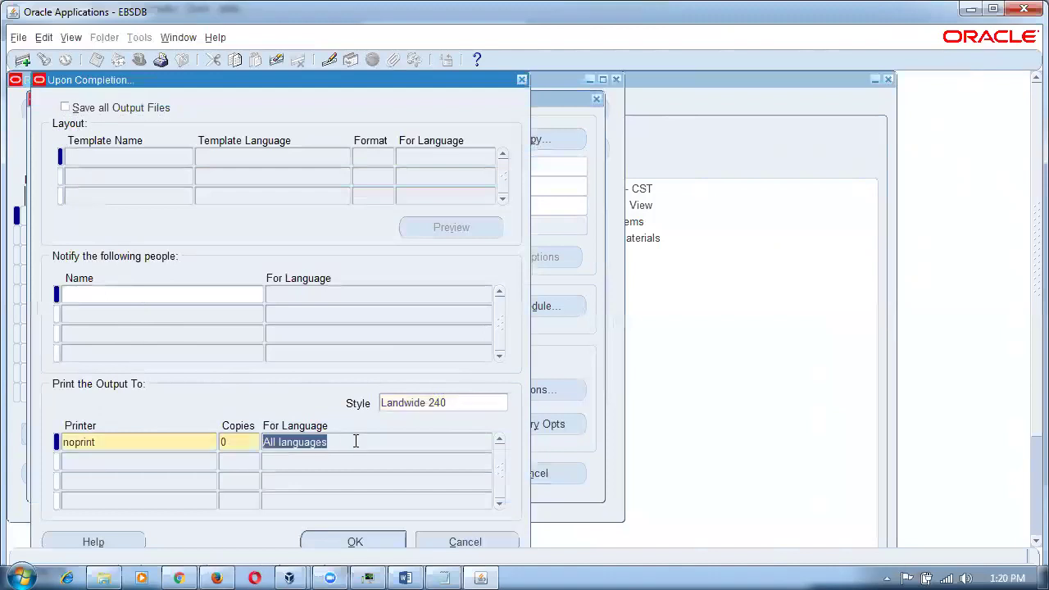
left_click(442, 403)
left_click(503, 404)
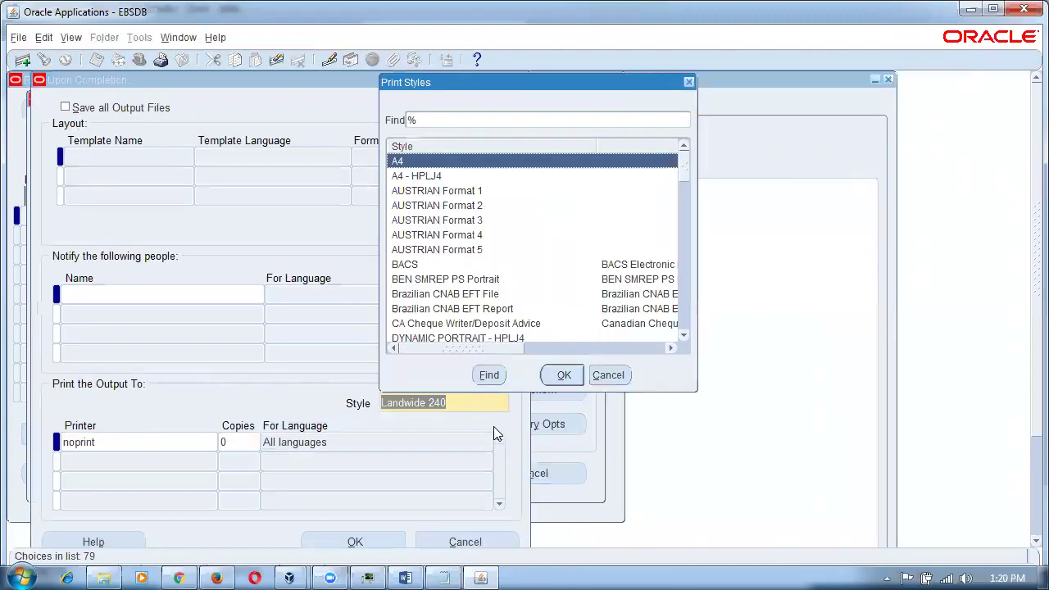
left_click(554, 375)
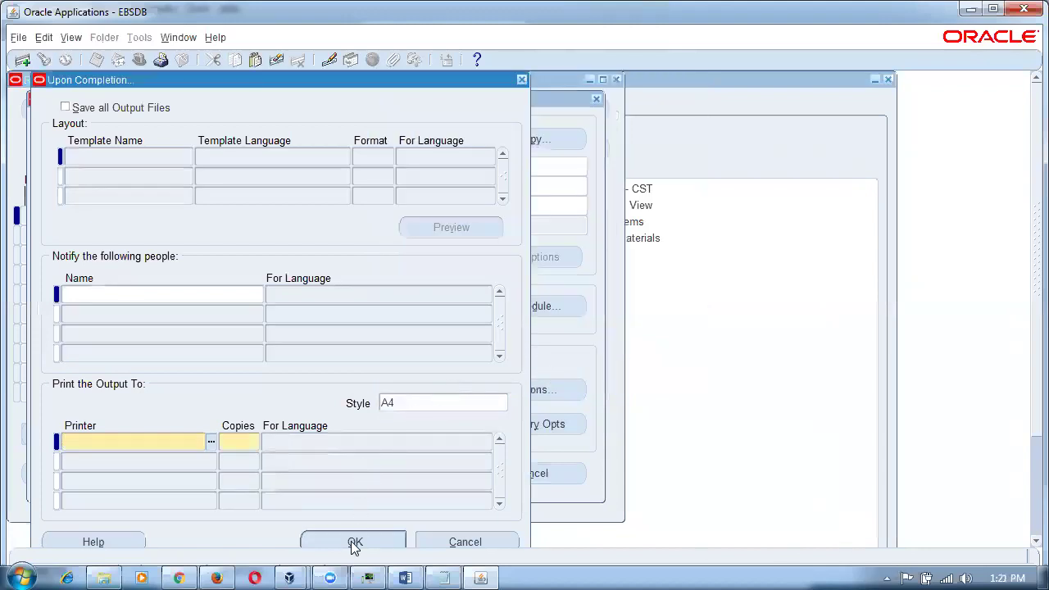
List all available printers, assign noprint as the request's printer, and accept the completion options.
left_click(211, 445)
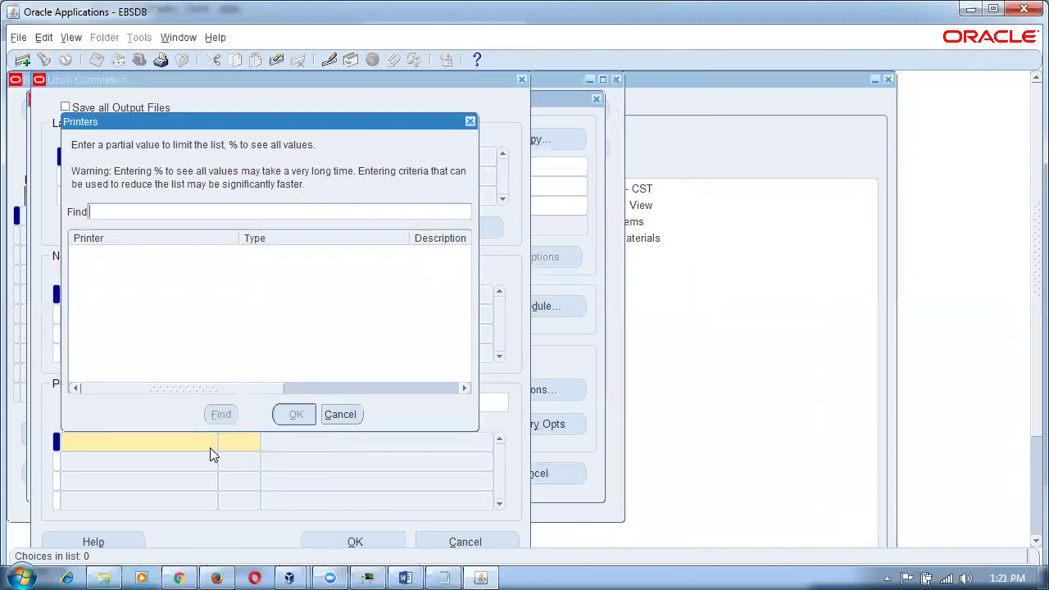
type("%")
key("Return")
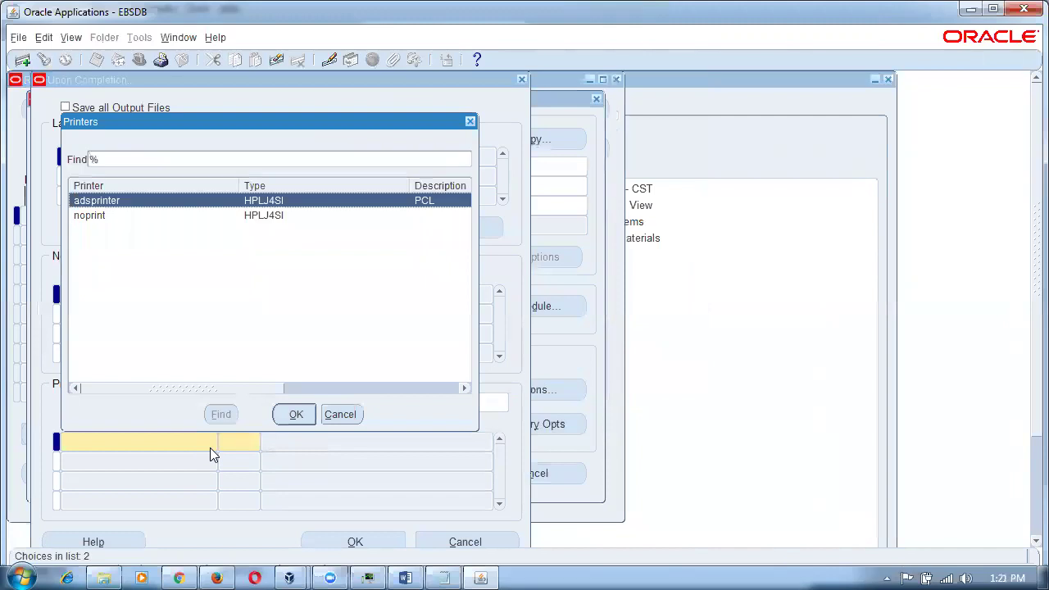
key("Down")
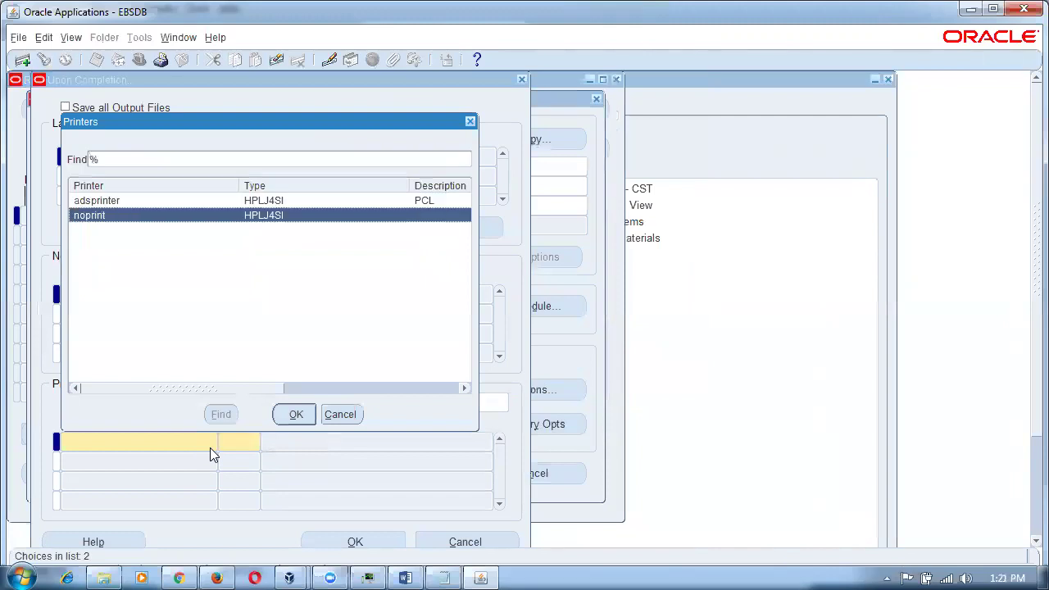
key("Return")
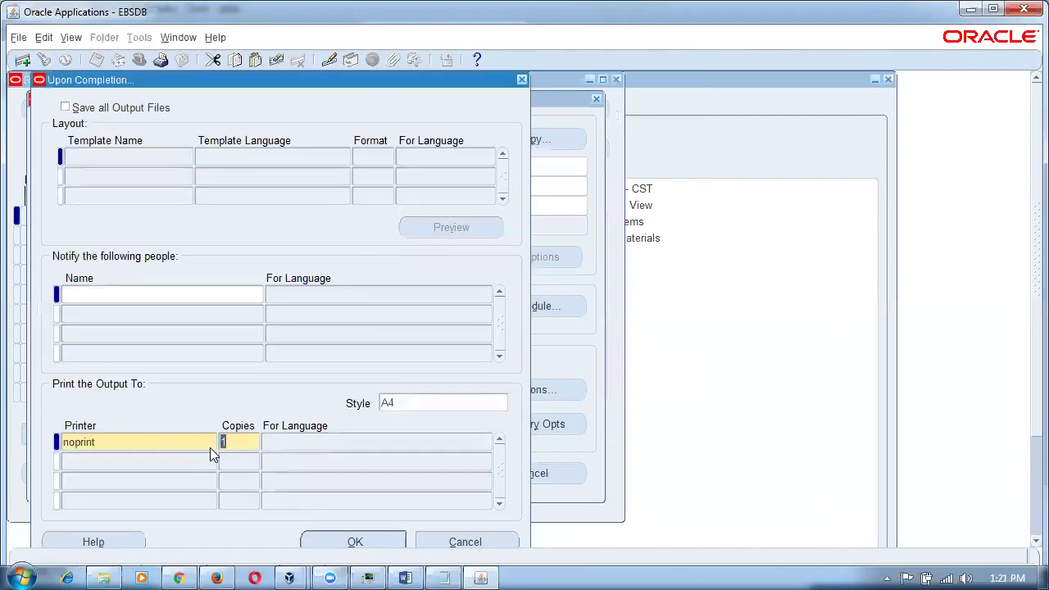
left_click(355, 542)
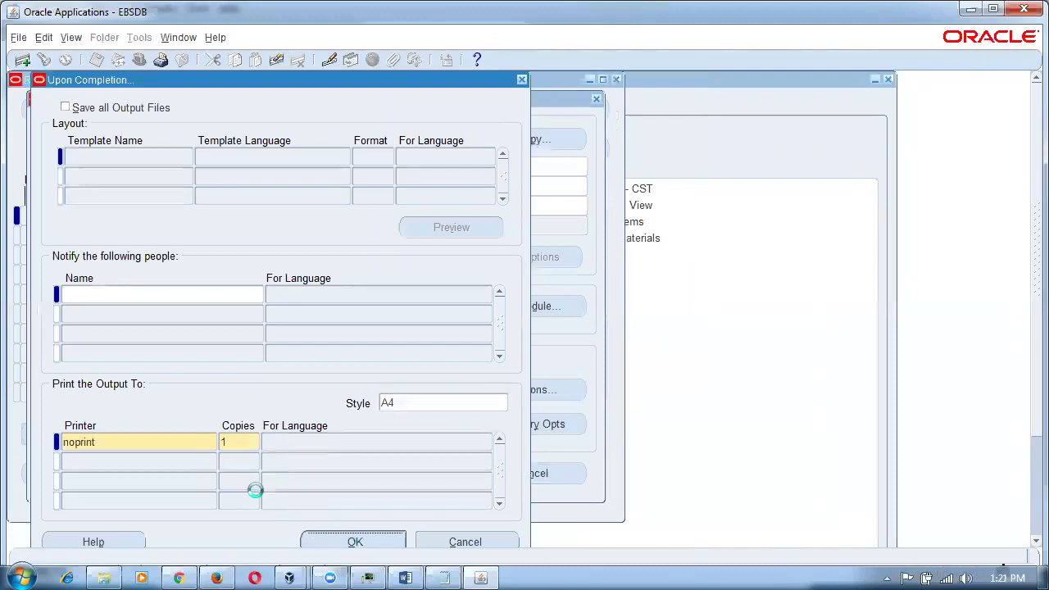
Reopen the completion options and set the number of copies for the noprint printer to 0.
left_click(534, 386)
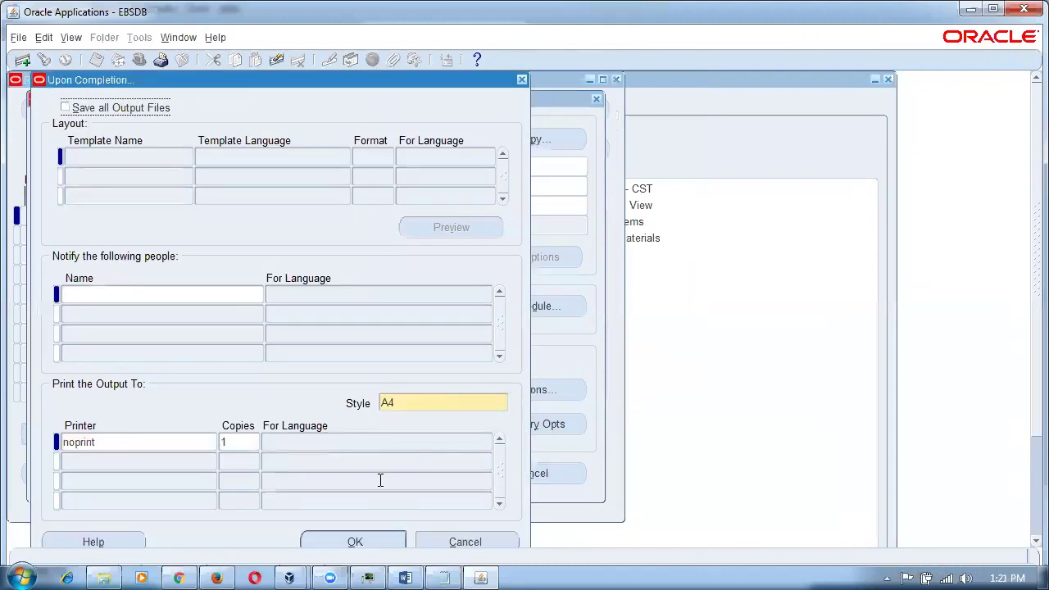
left_click(238, 440)
type("0")
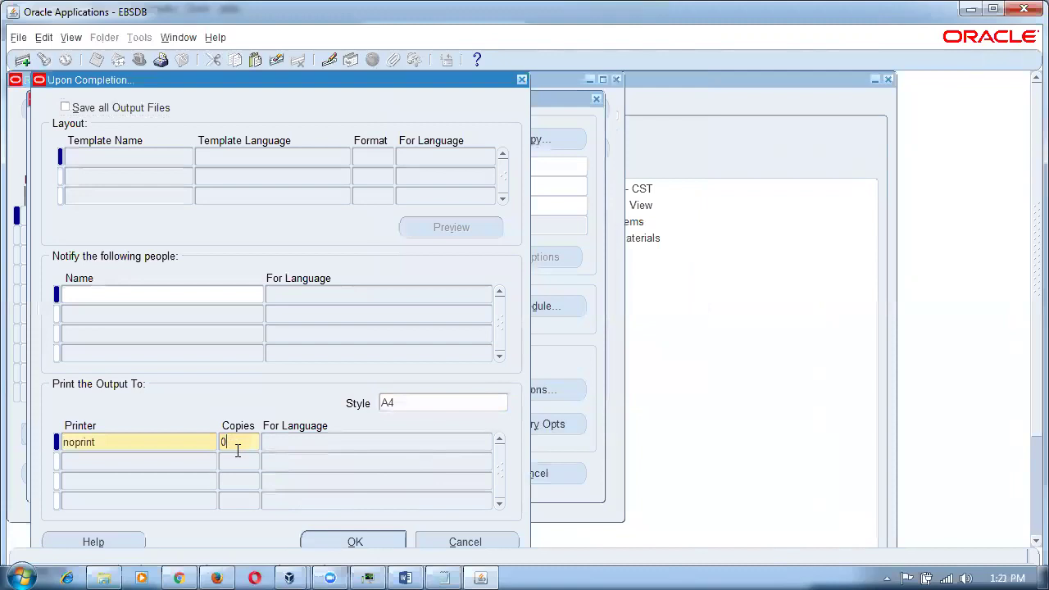
left_click(352, 541)
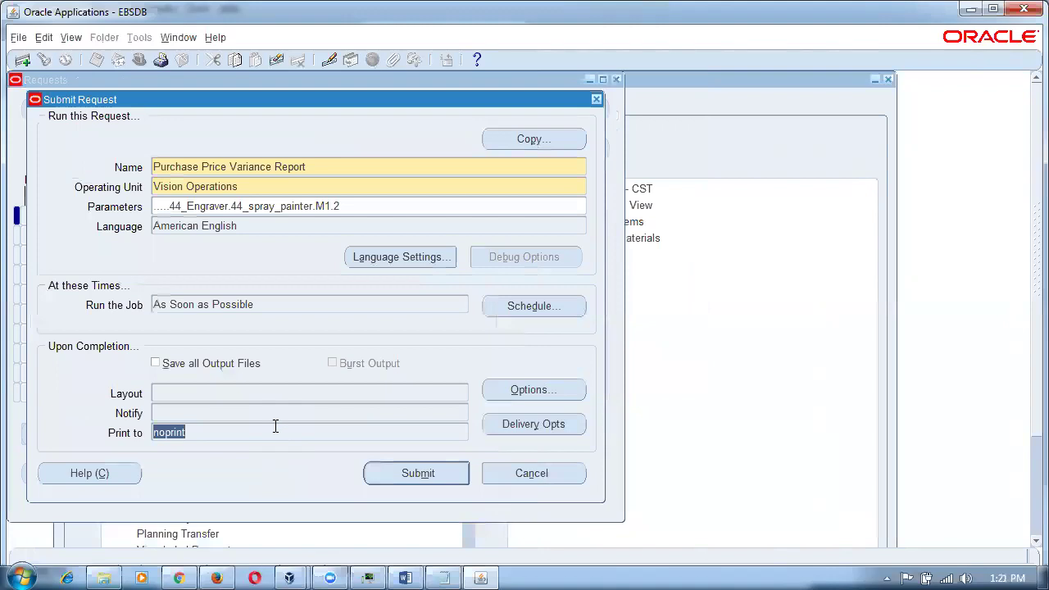
Submit the Purchase Price Variance Report request without adding another one, and list all my requests.
left_click(415, 470)
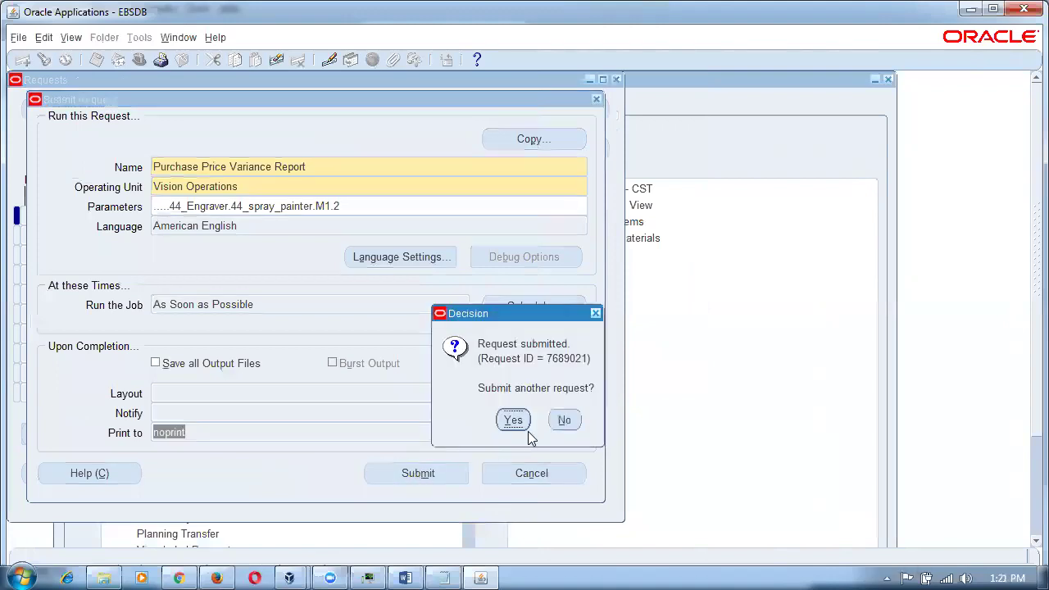
left_click(577, 420)
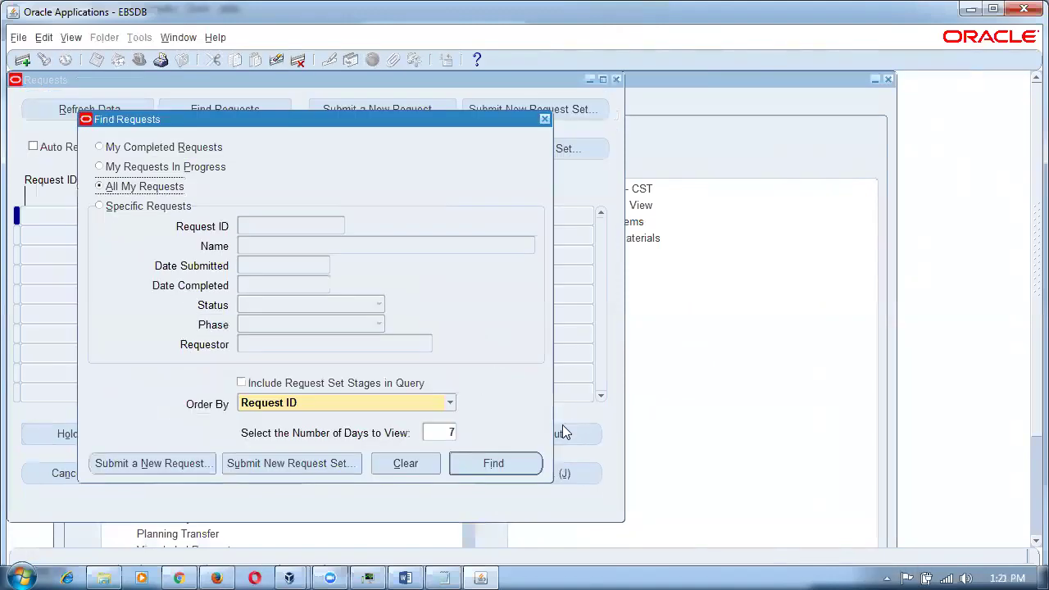
left_click(515, 455)
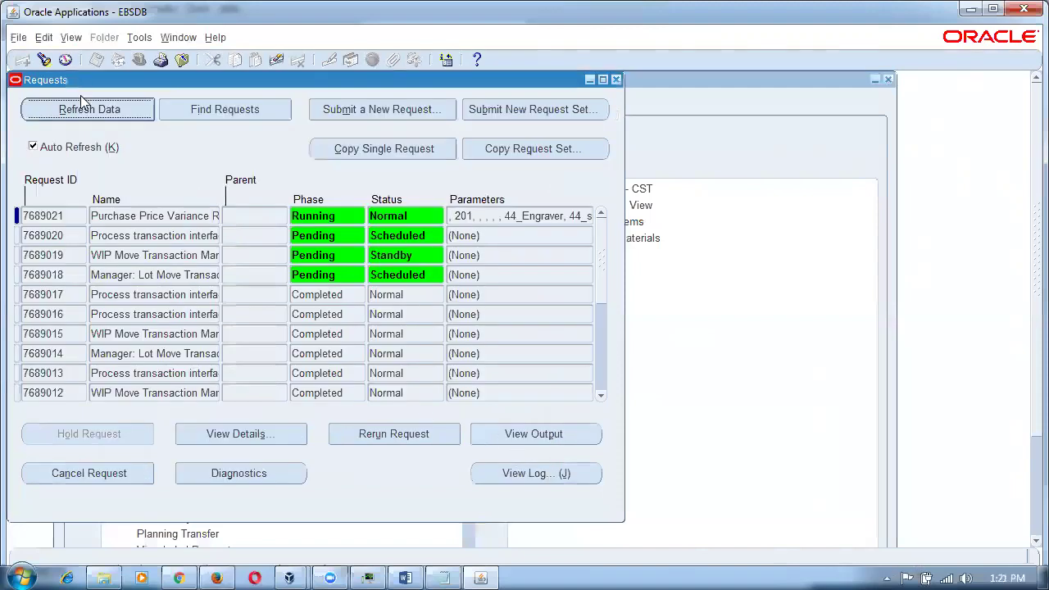
Refresh the request list repeatedly until the Purchase Price Variance Report request has finished.
left_click(87, 119)
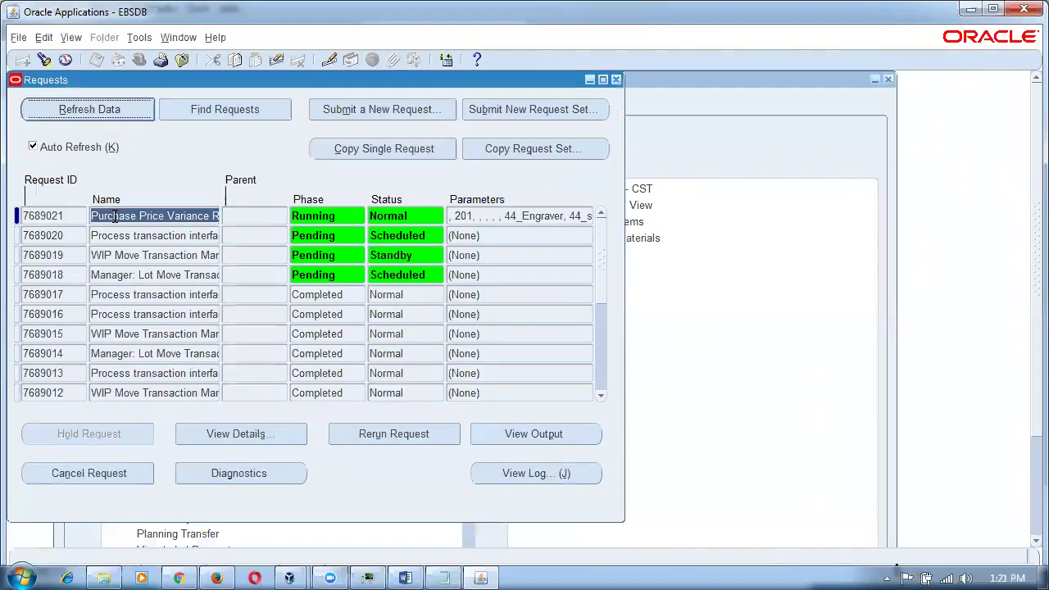
left_click(117, 109)
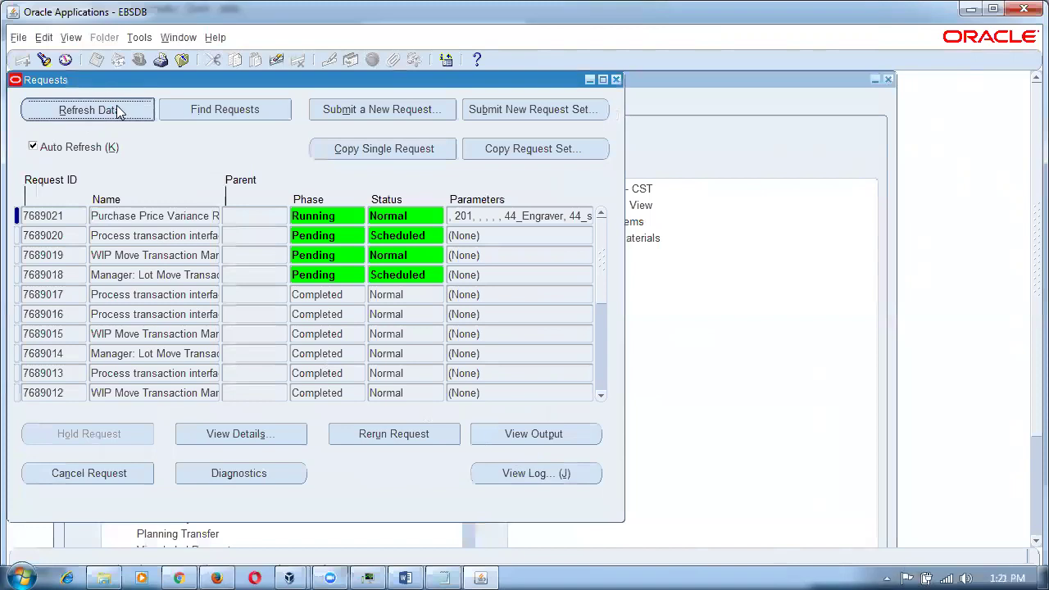
left_click(114, 110)
left_click(116, 115)
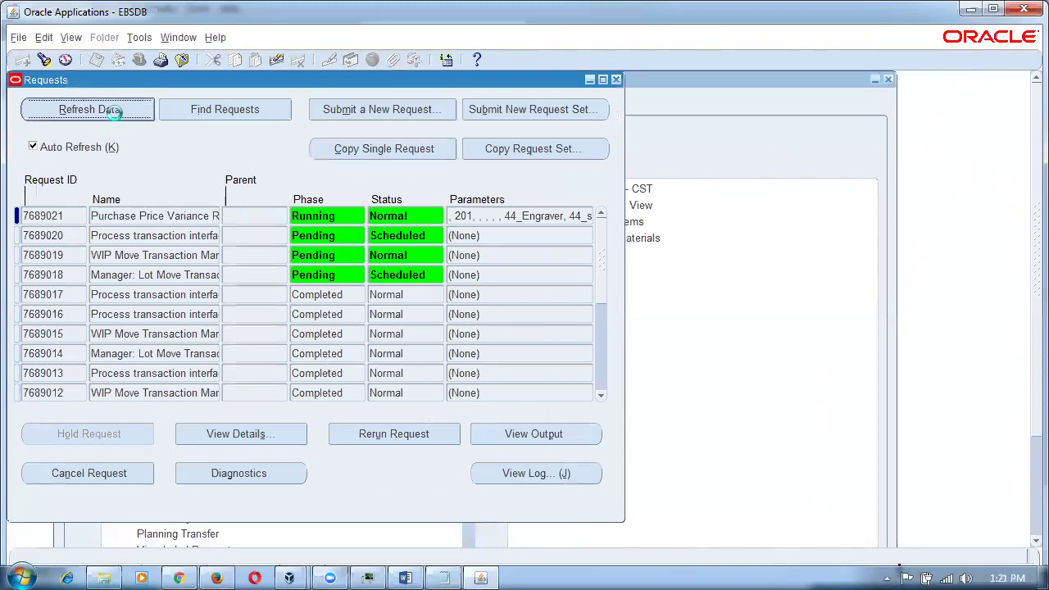
left_click(116, 121)
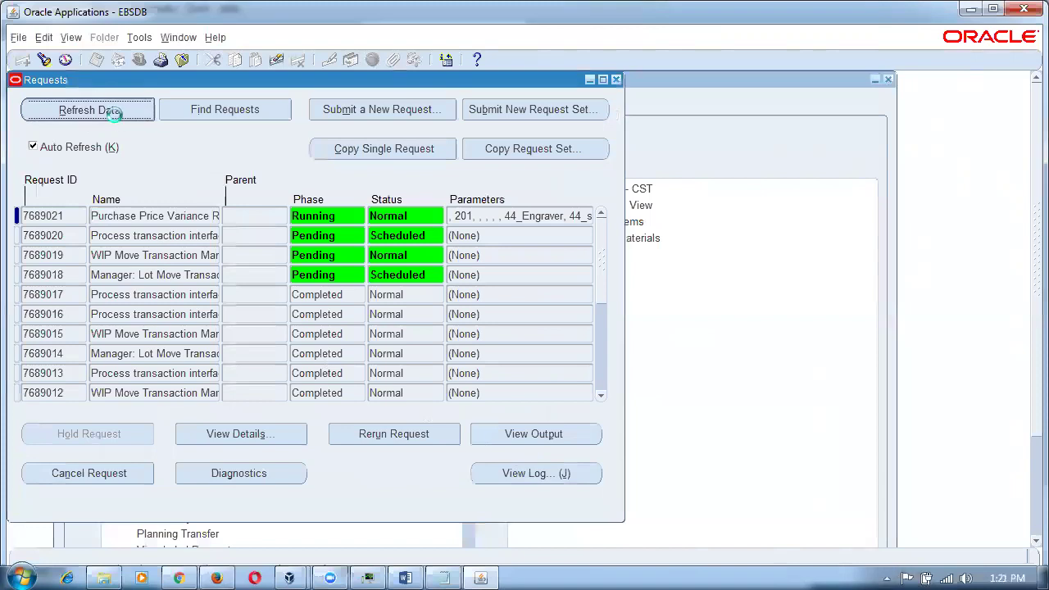
left_click(116, 121)
left_click(116, 122)
left_click(116, 122)
left_click(116, 121)
left_click(115, 121)
left_click(115, 122)
left_click(116, 122)
left_click(116, 121)
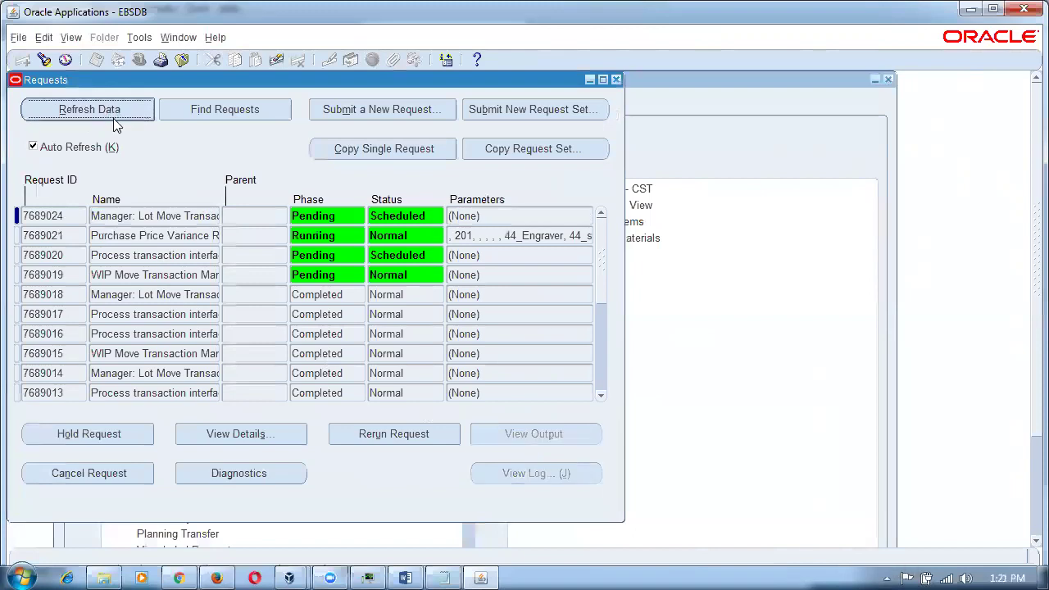
left_click(116, 122)
left_click(115, 121)
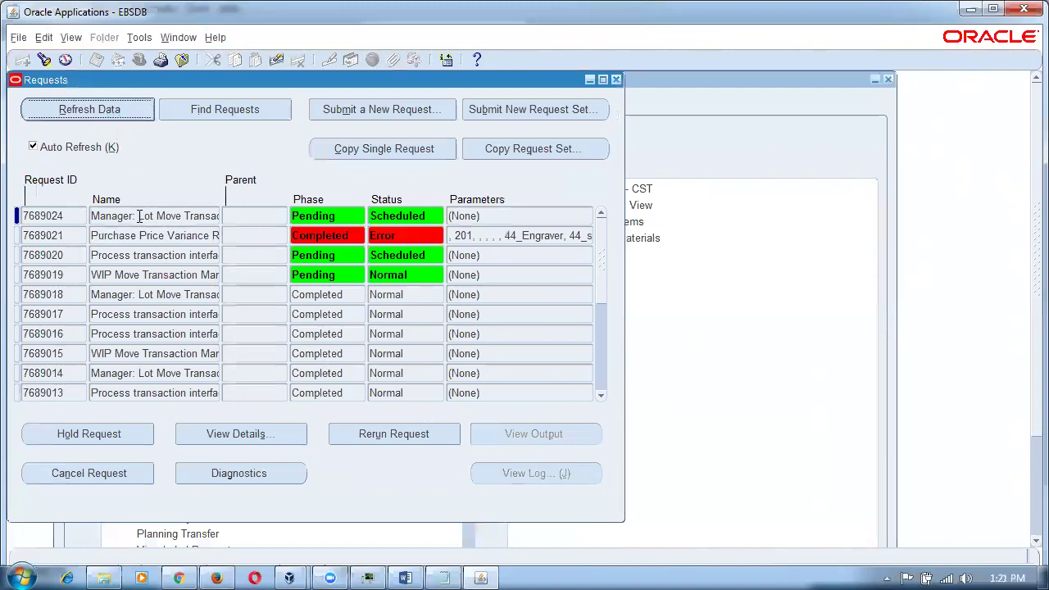
Try to view the output of the Purchase Price Variance Report request.
left_click(76, 235)
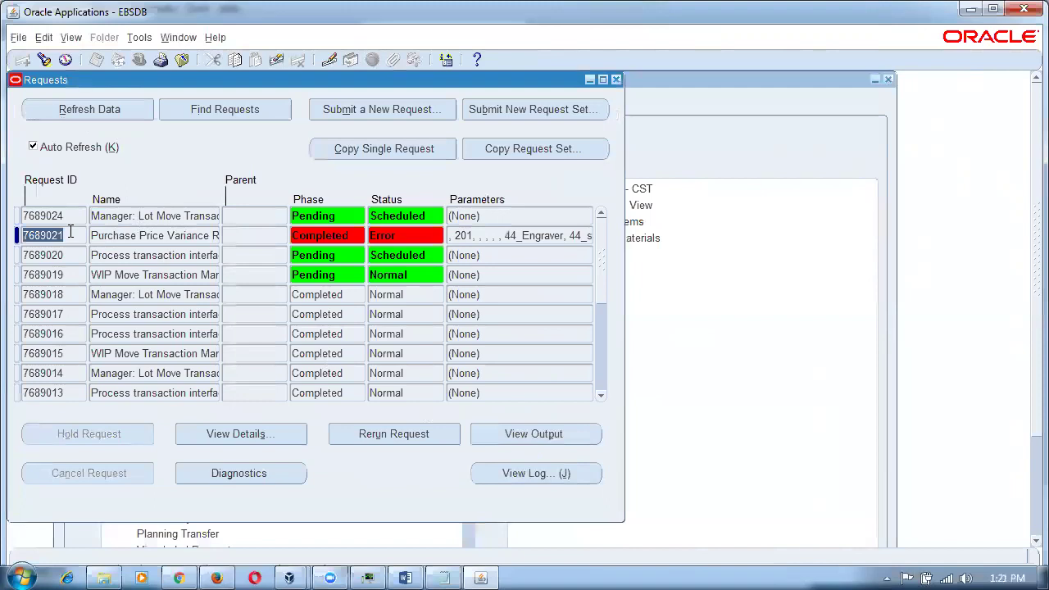
left_click(502, 435)
left_click(660, 471)
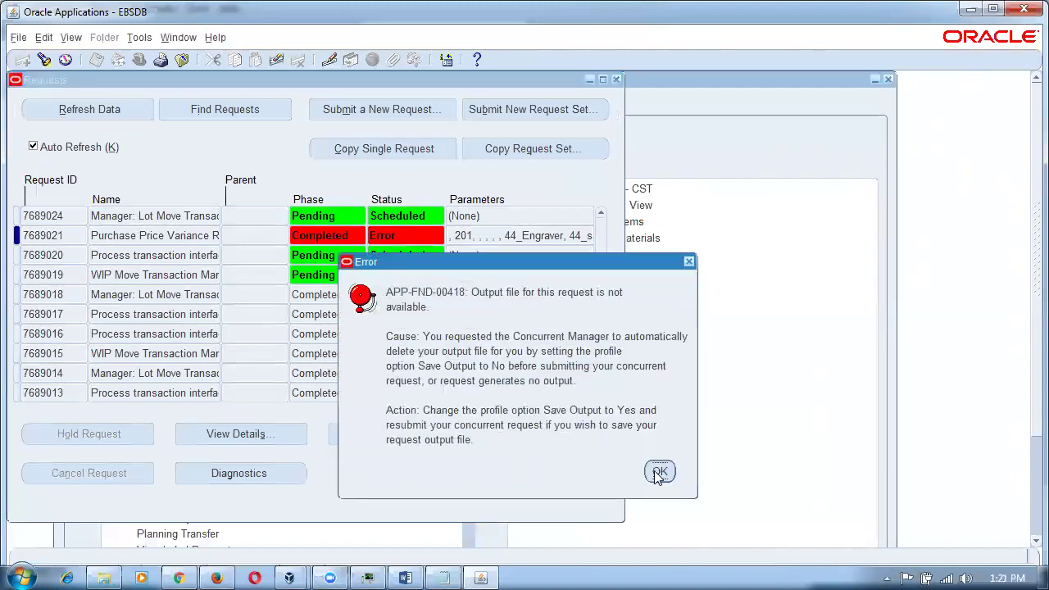
Open the log of the Purchase Price Variance Report request and read its error messages through to the end.
left_click(543, 477)
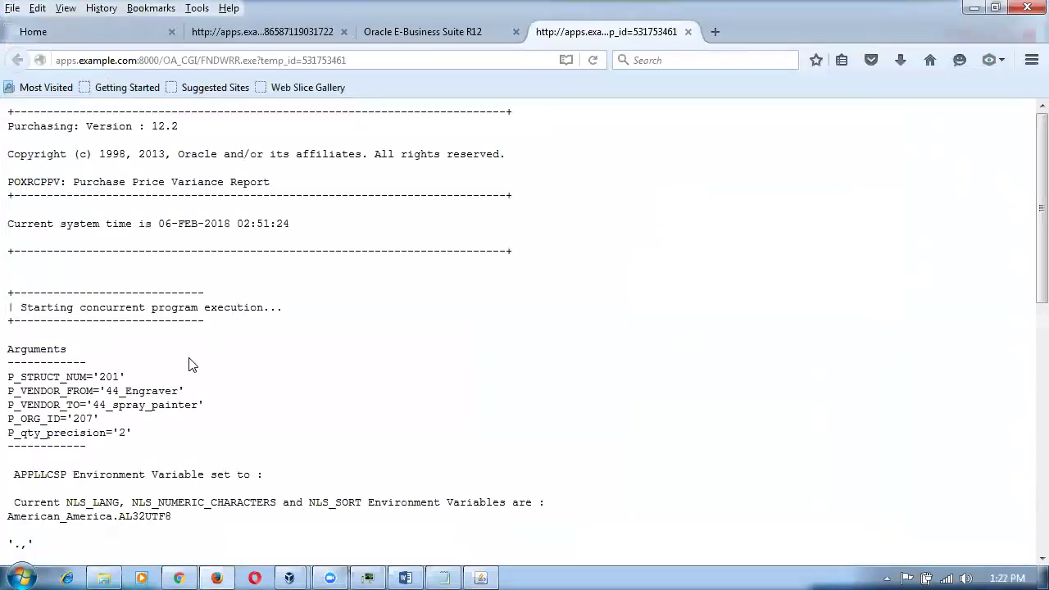
scroll(189, 364, "down", 5)
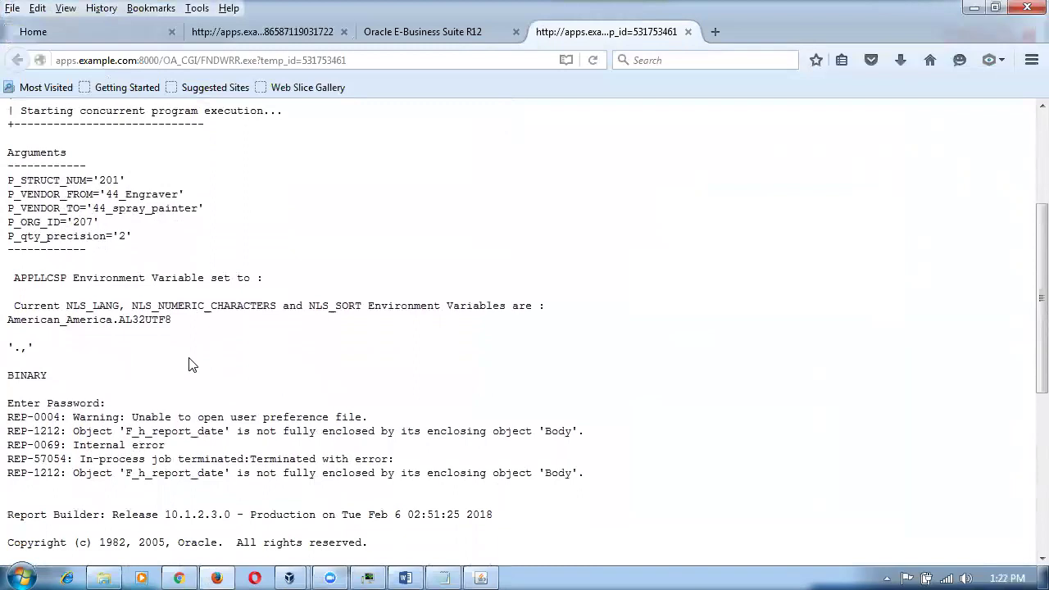
scroll(189, 364, "down", 3)
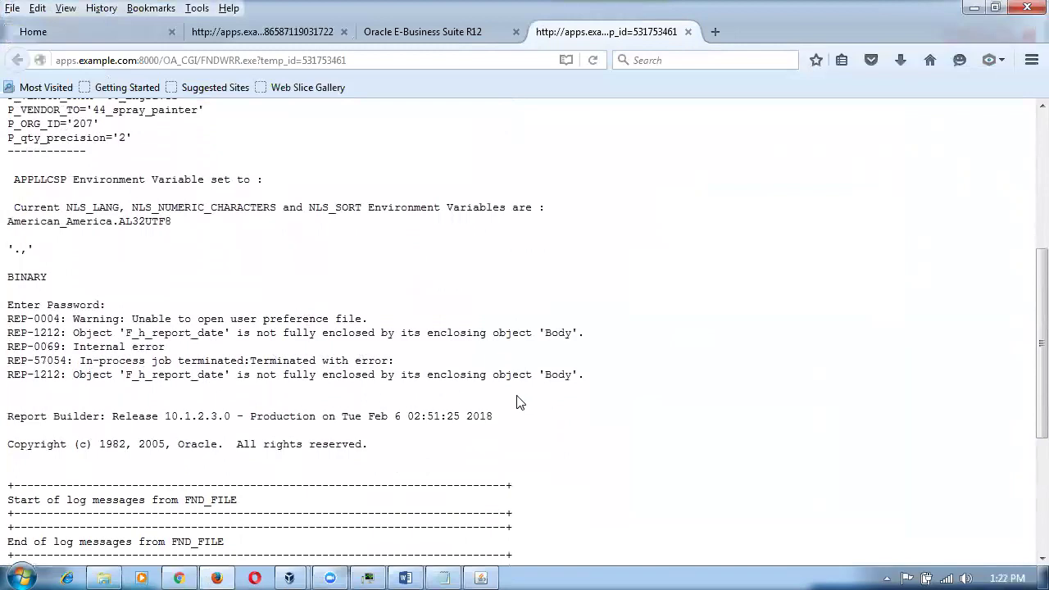
scroll(418, 410, "down", 5)
scroll(417, 412, "down", 2)
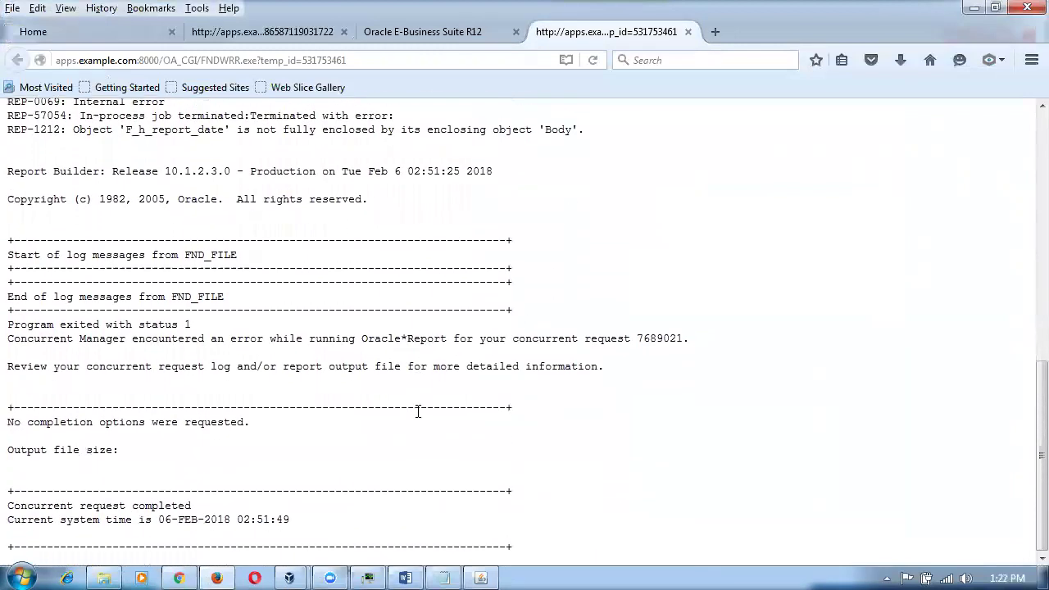
Review the report arguments and REP error messages in the failed request's log, and close the log page.
scroll(418, 414, "up", 3)
scroll(418, 413, "up", 3)
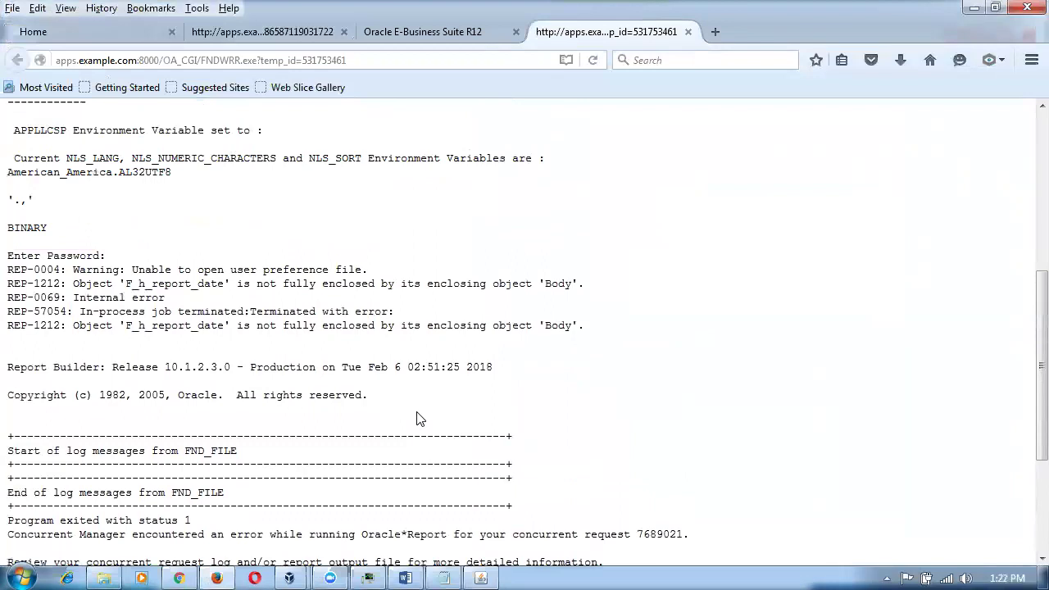
scroll(418, 418, "up", 3)
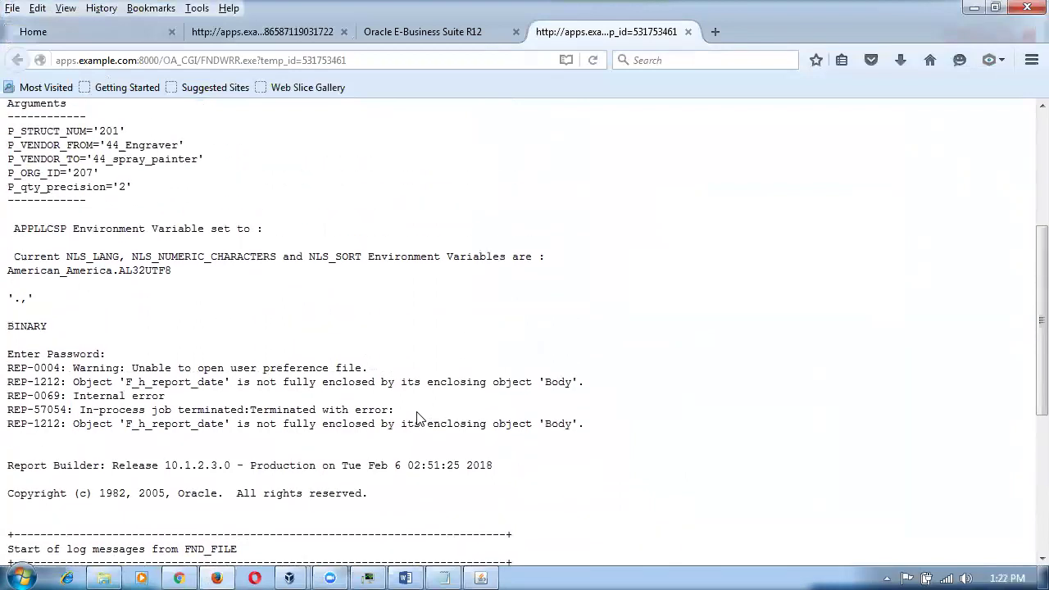
left_click(690, 32)
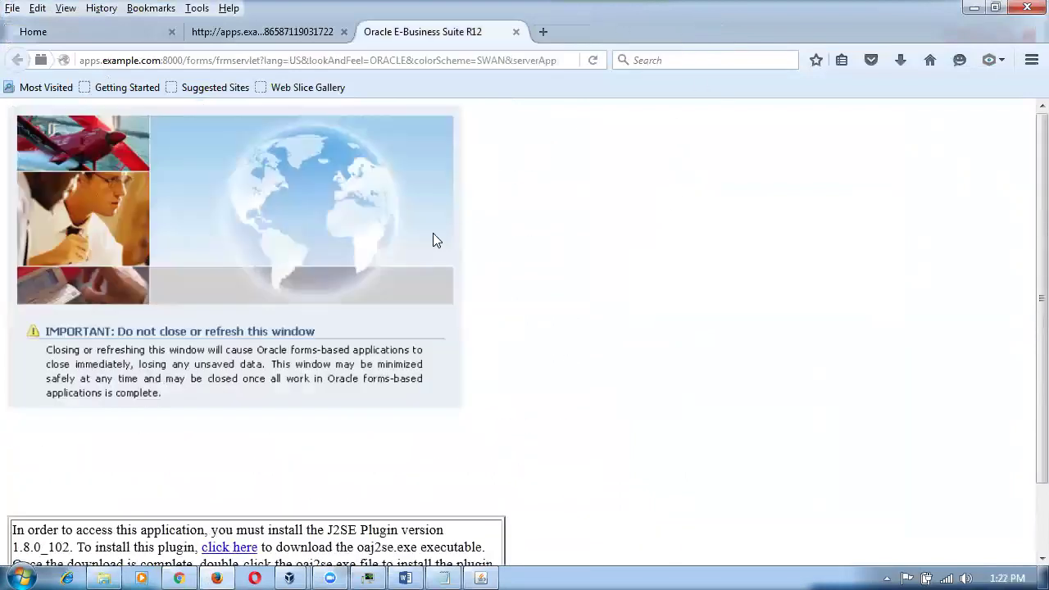
Return to Oracle Applications and start a new request for Purchase Price Variance Report (XML), searching with %pur%pri%var%.
left_click(495, 572)
left_click(396, 119)
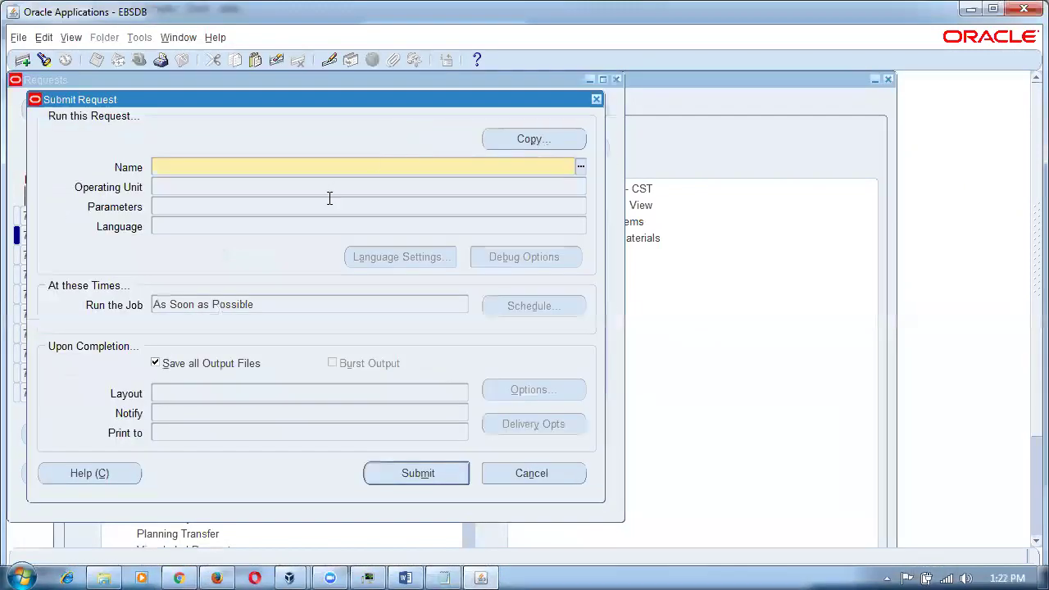
type("%pur%pri%var%")
key("Tab")
left_click(342, 279)
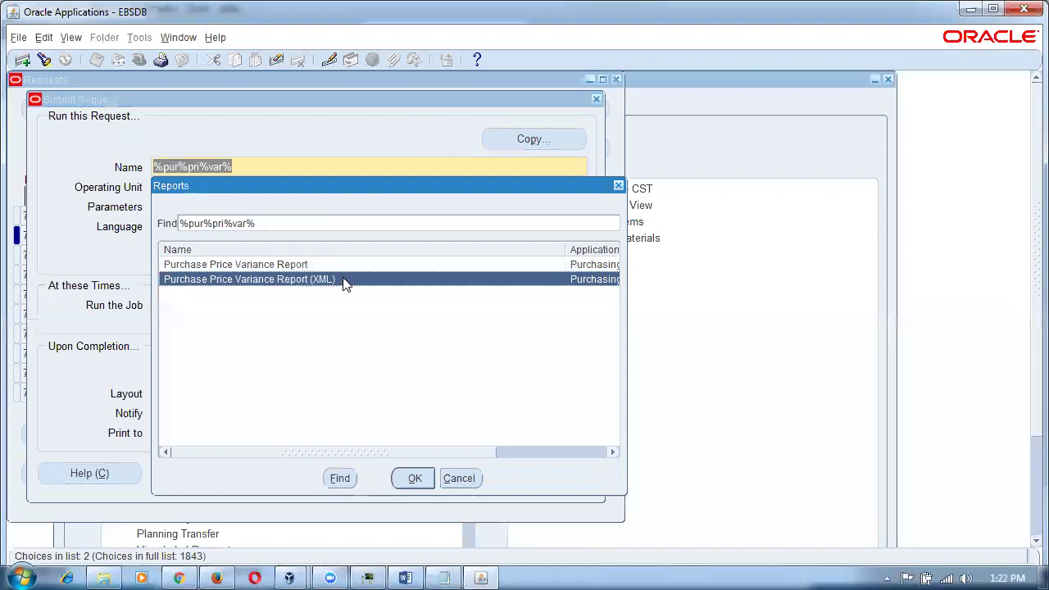
left_click(426, 481)
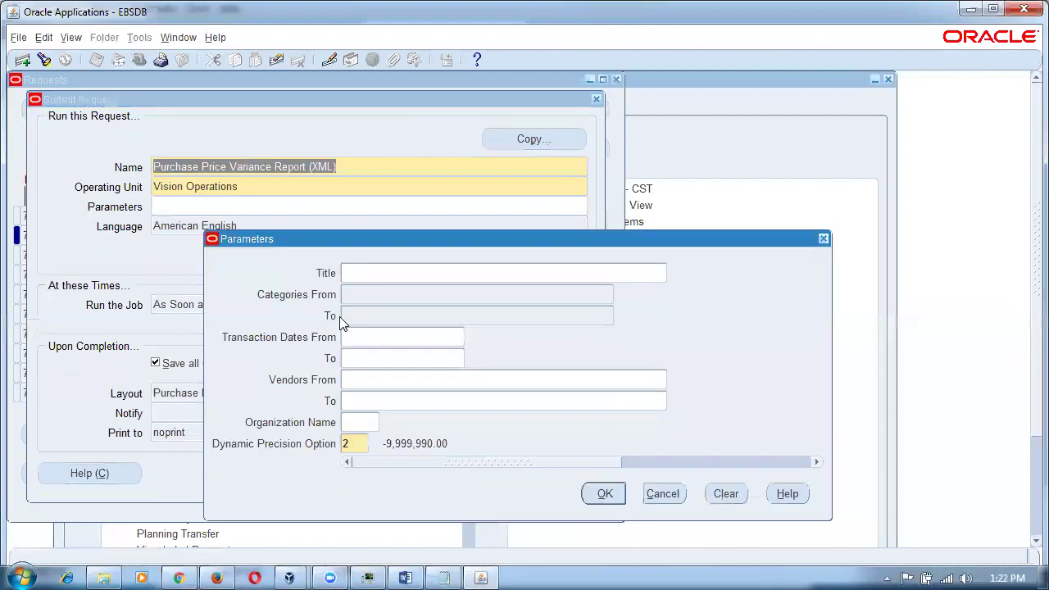
Set the report parameters Vendors From to 44_spray_painter and Organization Name to M1, and accept them.
left_click(373, 380)
type("44_%")
key("Tab")
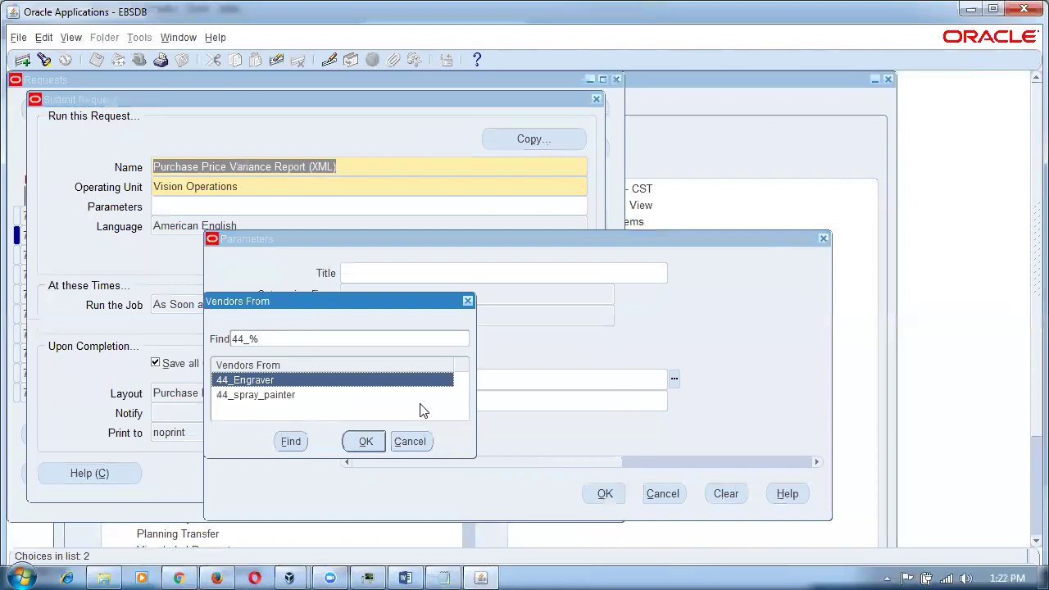
left_click(291, 397)
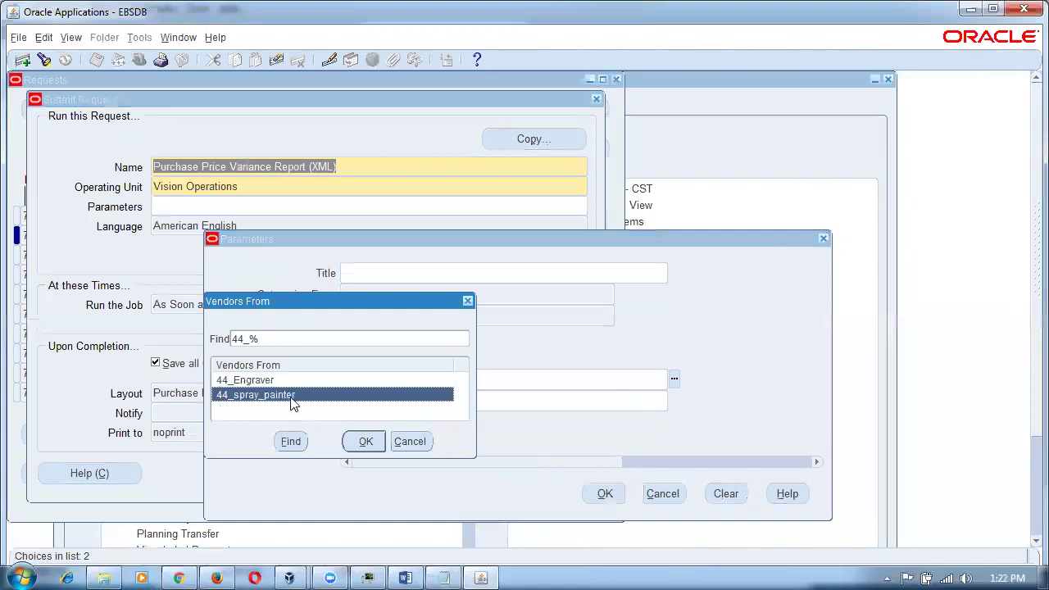
left_click(377, 441)
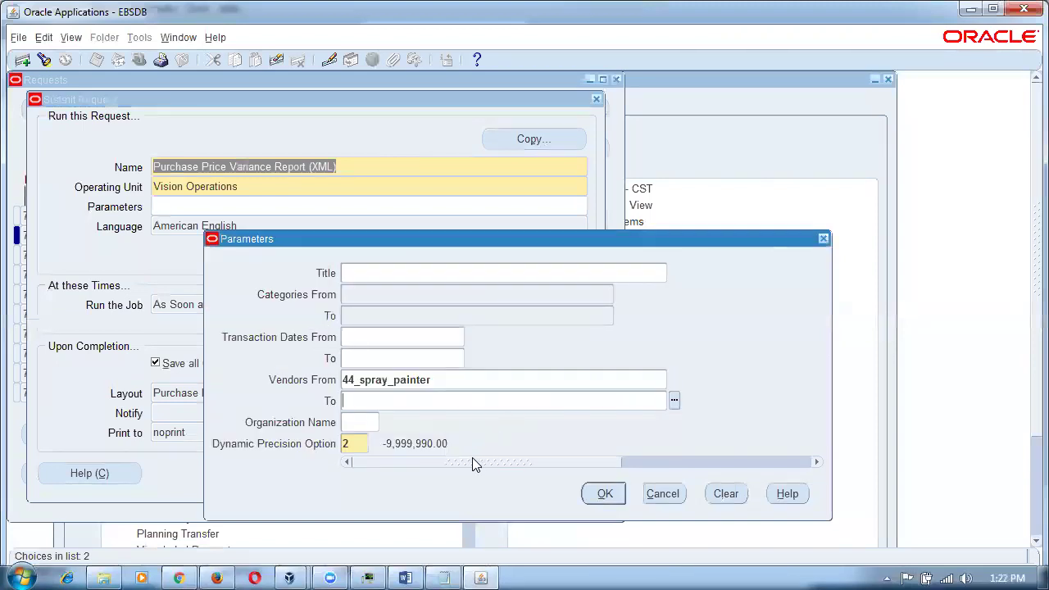
left_click(371, 424)
type("M1")
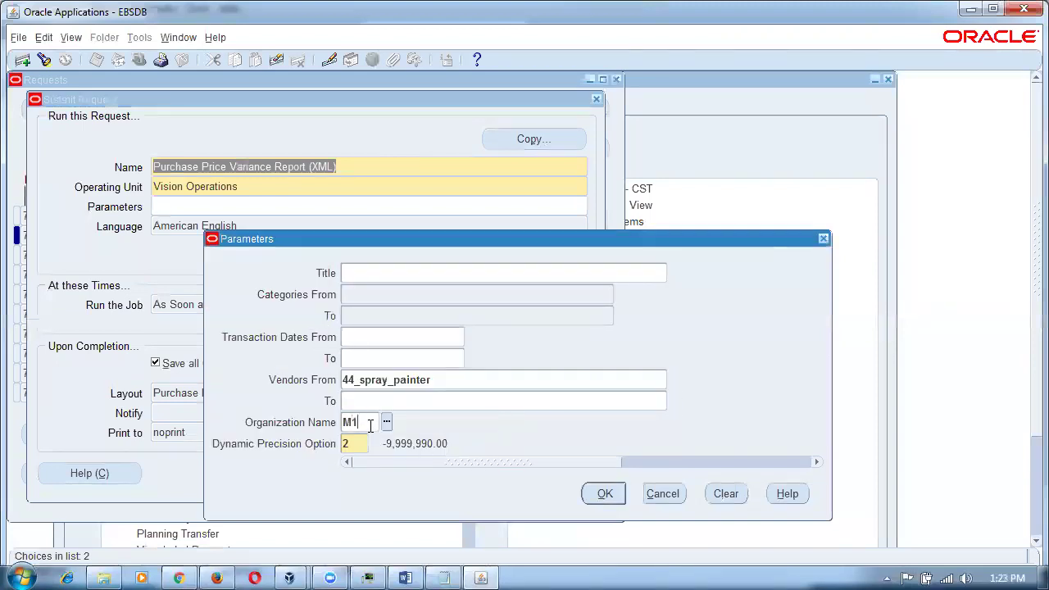
key("Tab")
left_click(604, 495)
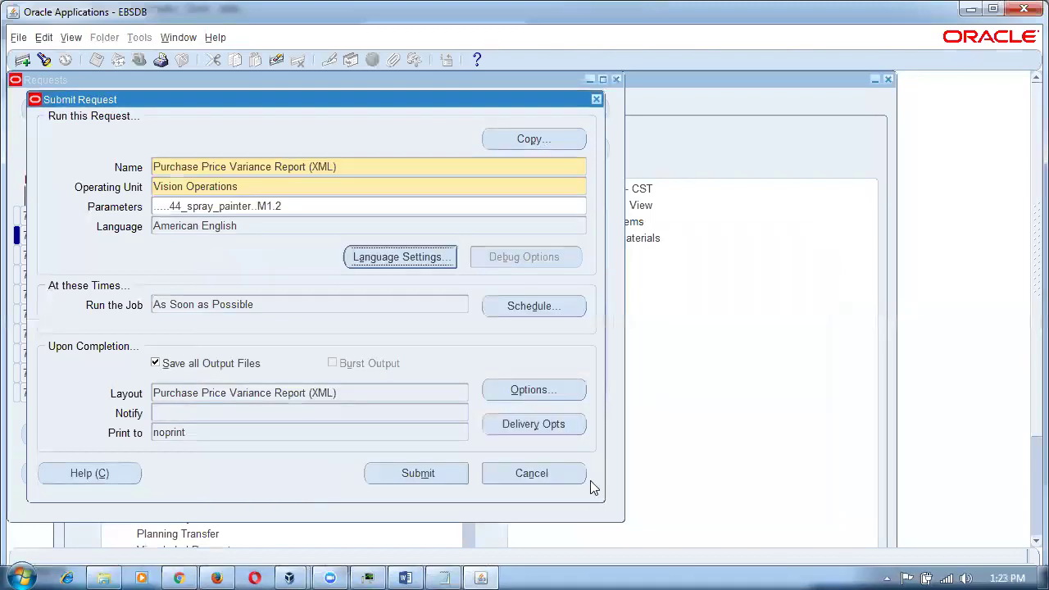
Try to submit the request, then turn off saving output files and set print style A4 with printer noprint and 0 copies.
left_click(459, 475)
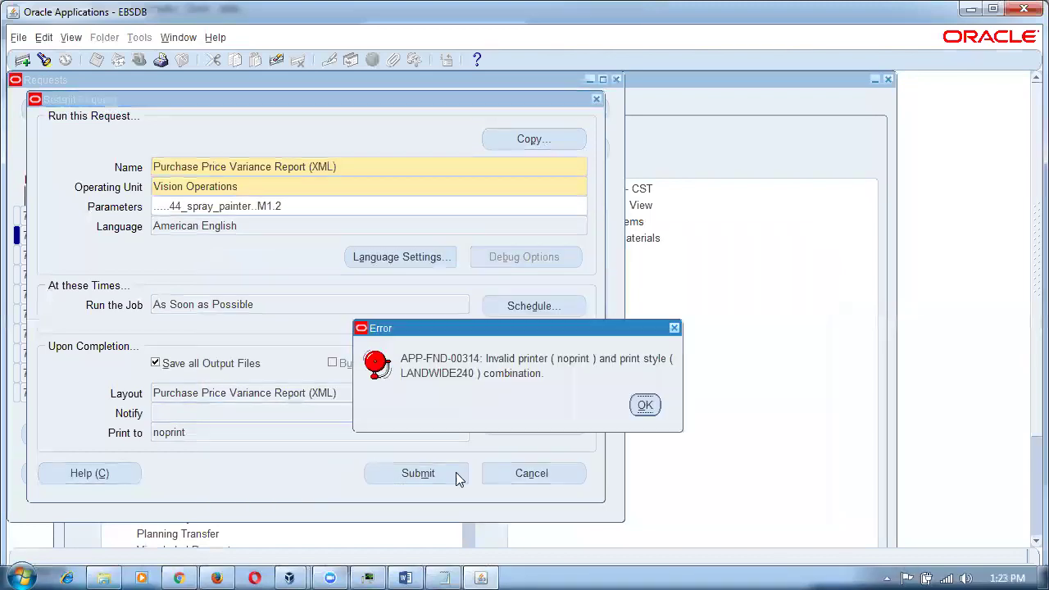
left_click(645, 405)
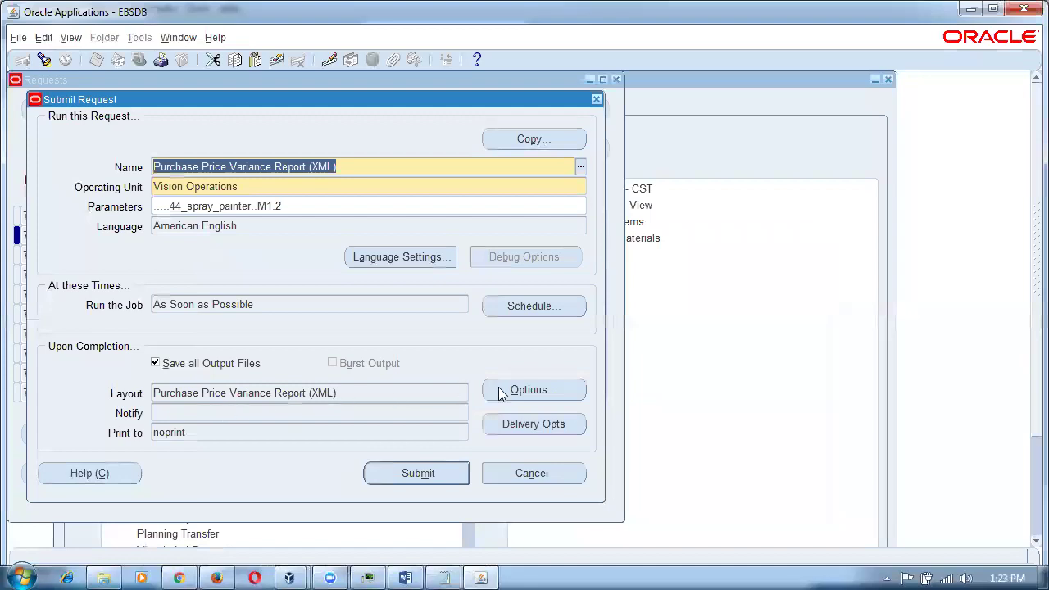
left_click(155, 363)
left_click(493, 387)
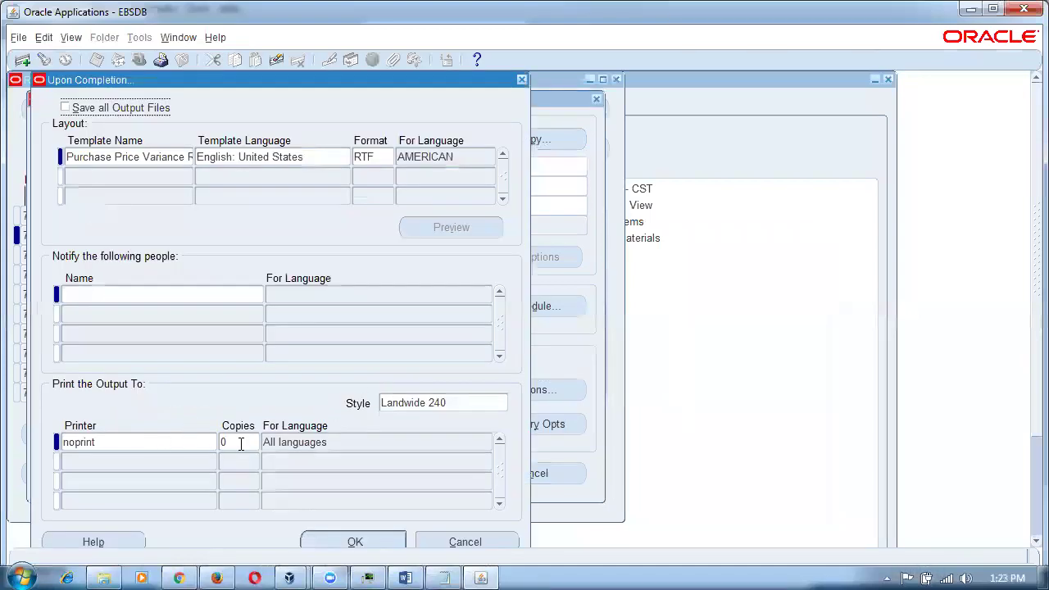
left_click(503, 402)
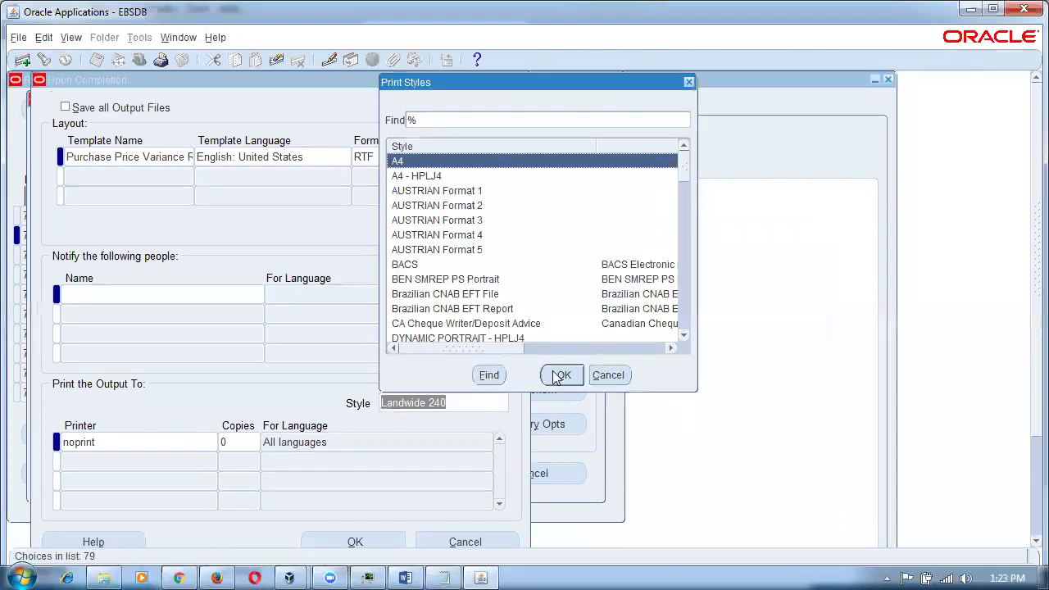
left_click(561, 375)
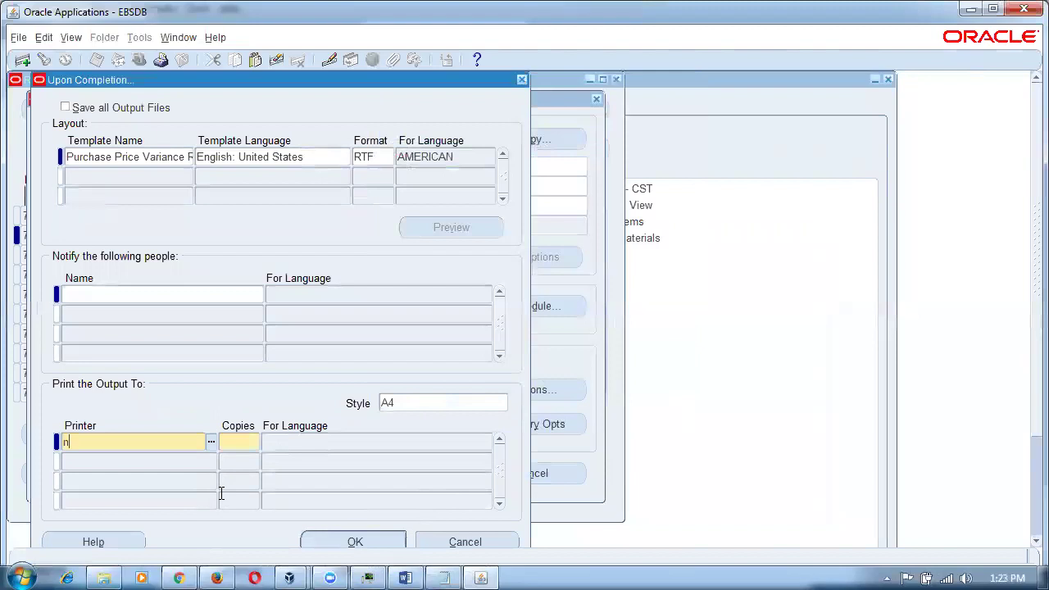
type("no")
key("Tab")
type("0")
left_click(320, 547)
Submit the Purchase Price Variance Report (XML) request without adding another one, and refresh the request list.
left_click(379, 476)
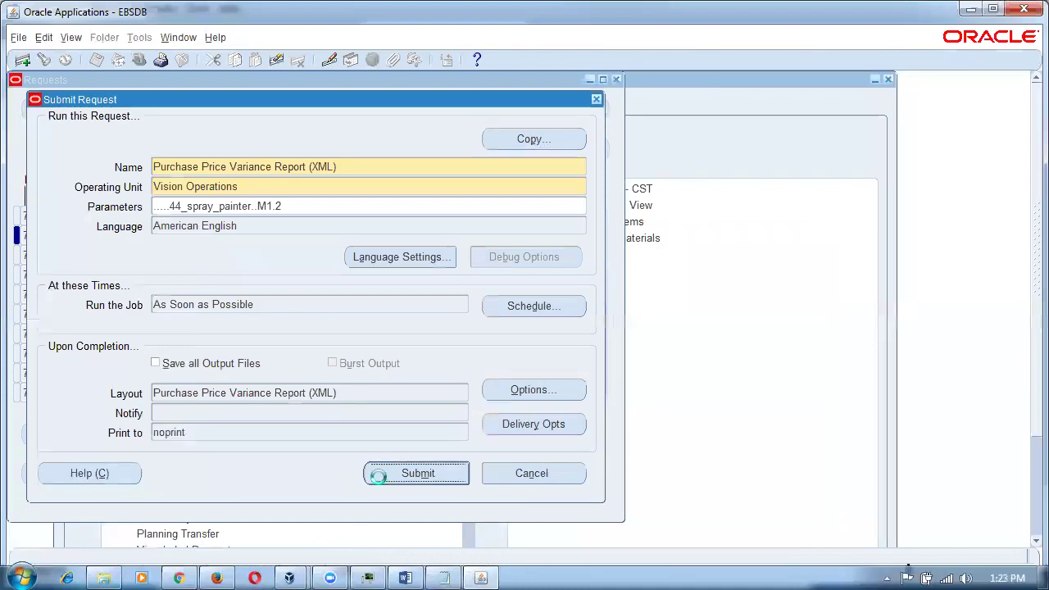
left_click(565, 421)
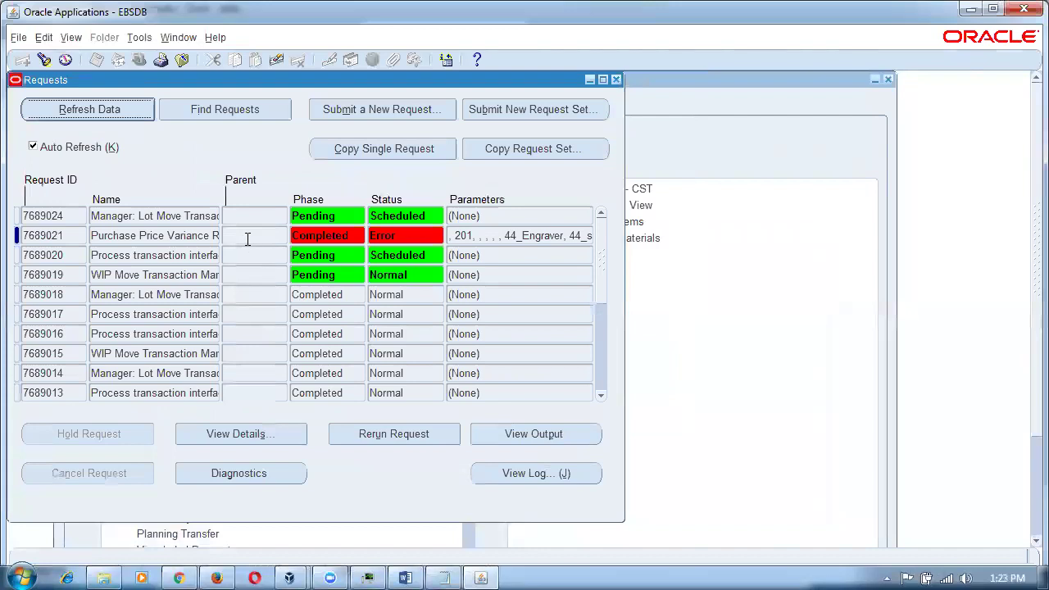
left_click(130, 116)
left_click(128, 115)
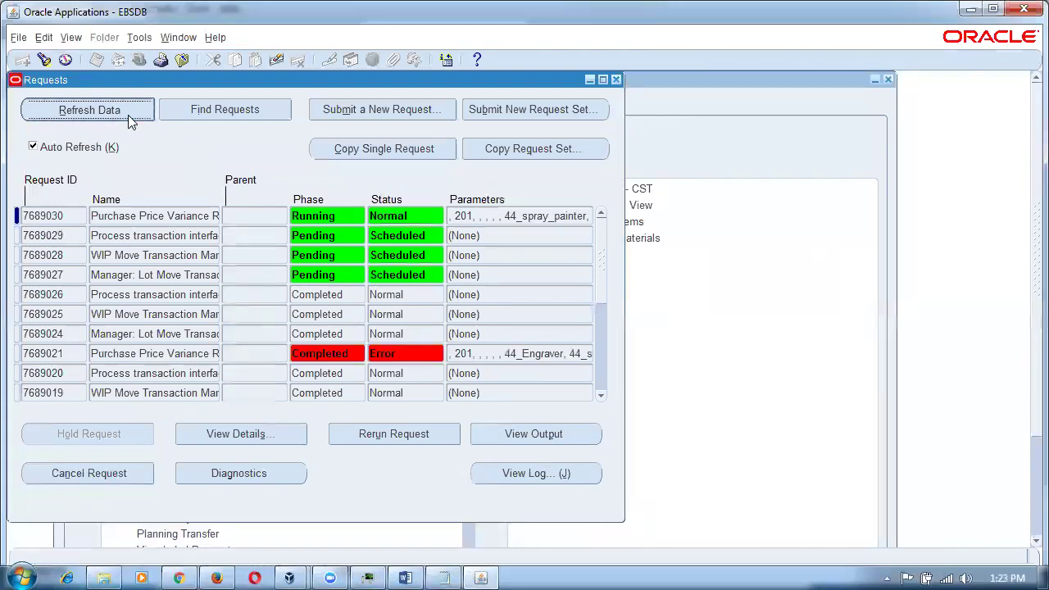
left_click(128, 115)
left_click(128, 115)
Monitor the phase and status of the running Purchase Price Variance Report request for 44_spray_painter, refreshing the list.
left_click(73, 212)
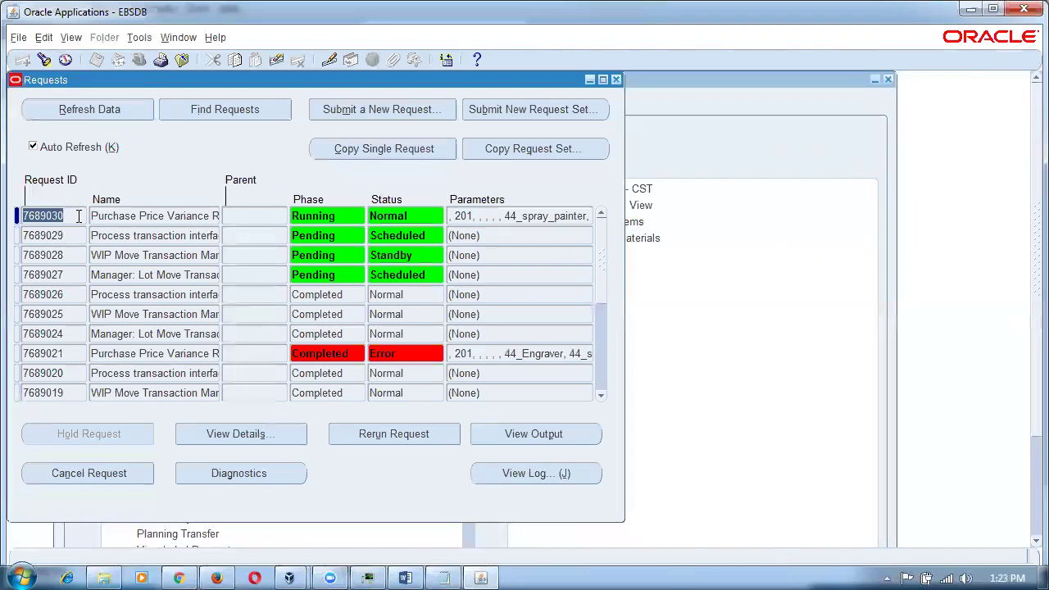
key("alt+r")
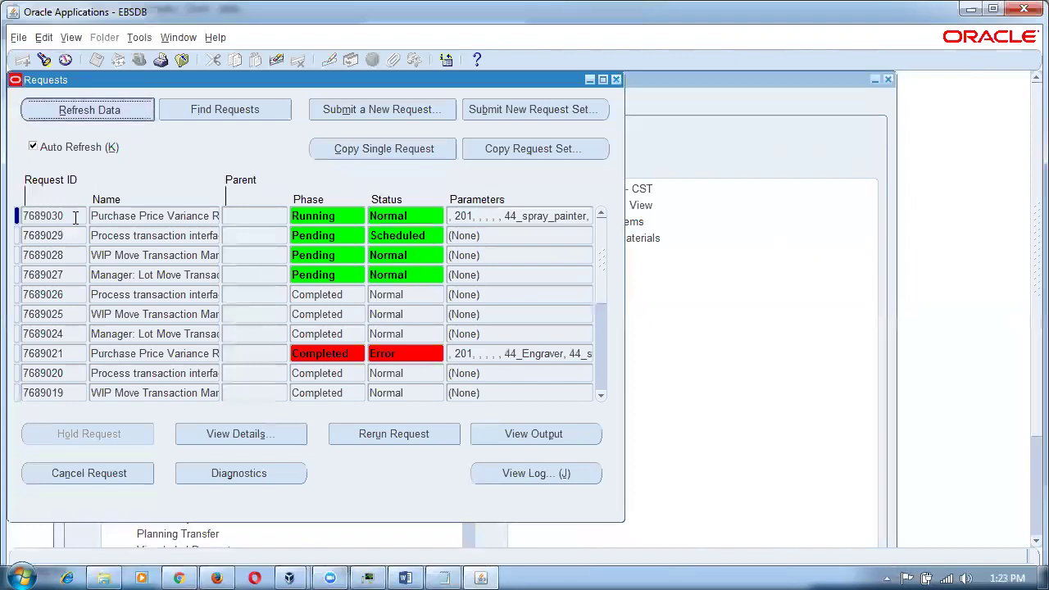
left_click(129, 219)
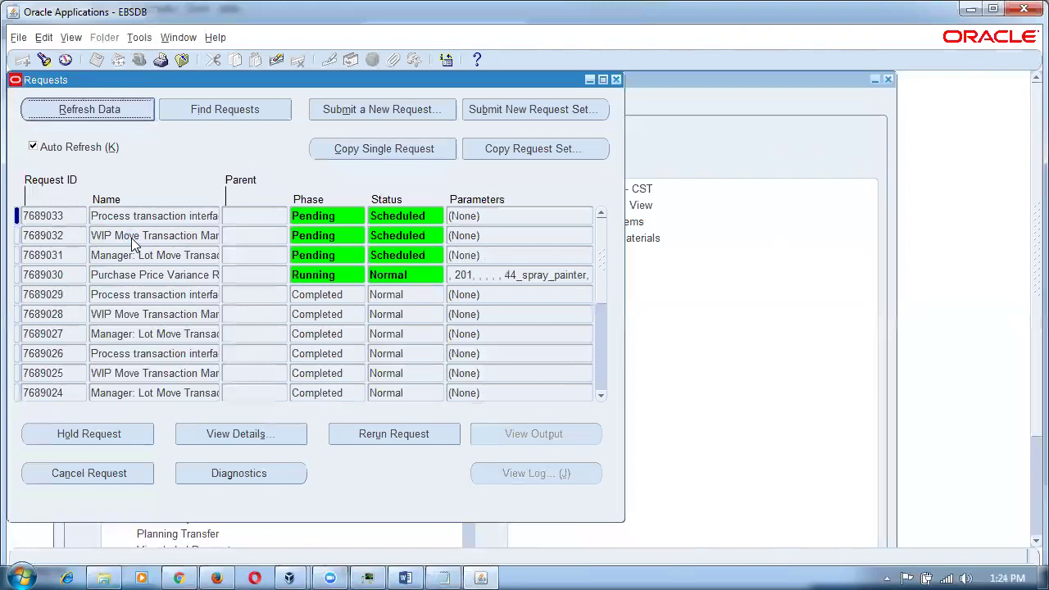
left_click(325, 274)
left_click(318, 275)
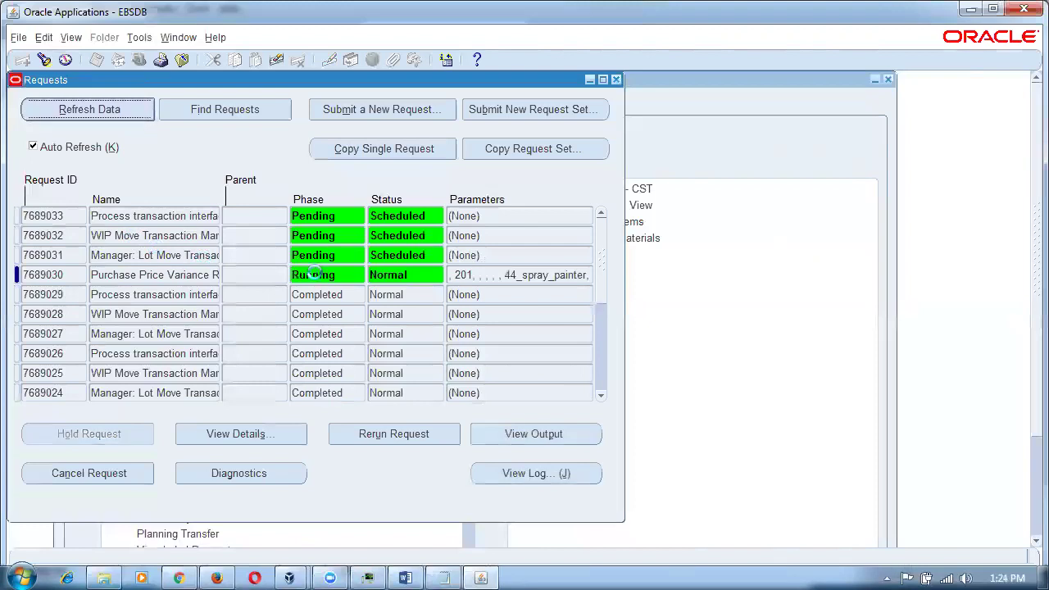
left_click(177, 277)
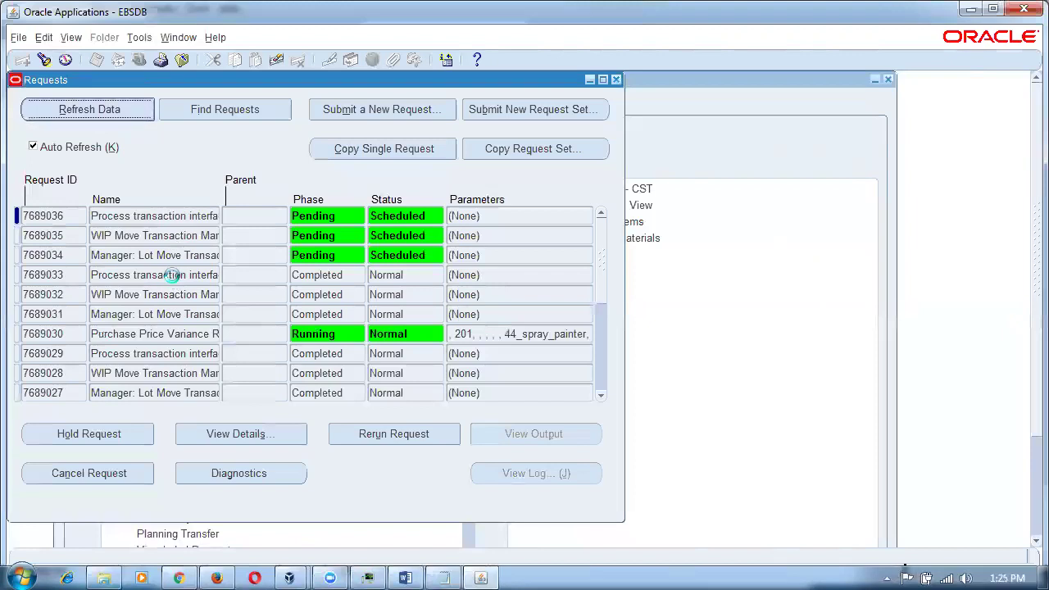
Cancel the three pending lot move, WIP move and process transaction interface requests, confirming each cancellation.
left_click(184, 259)
left_click(90, 474)
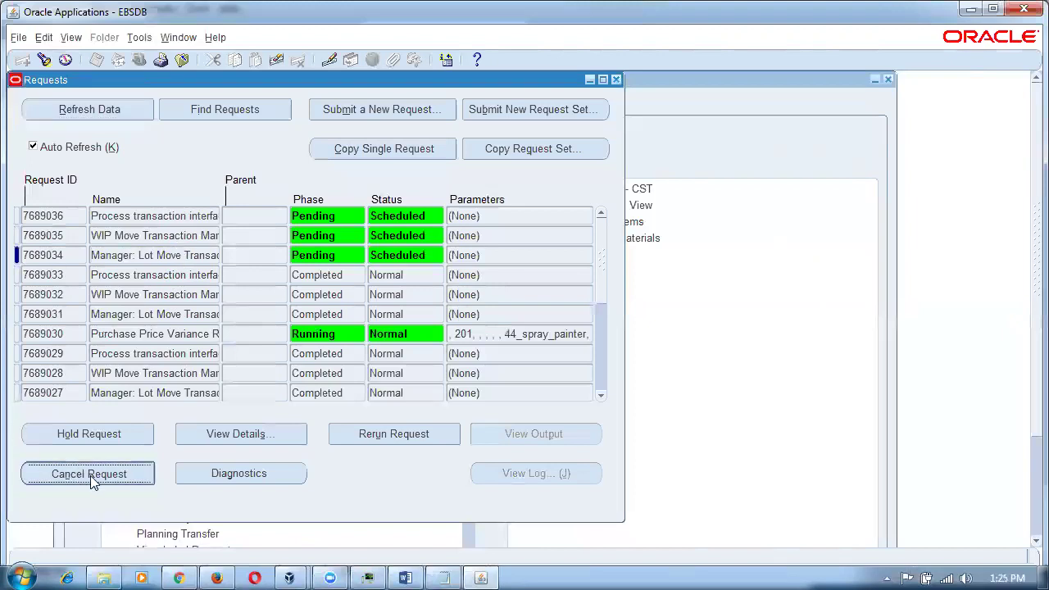
left_click(590, 406)
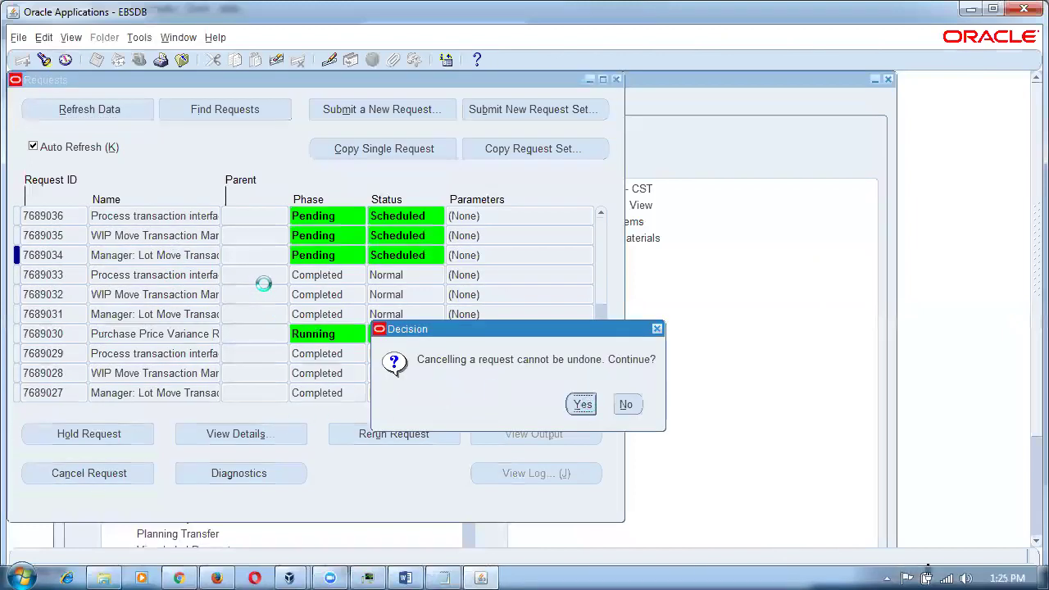
left_click(662, 355)
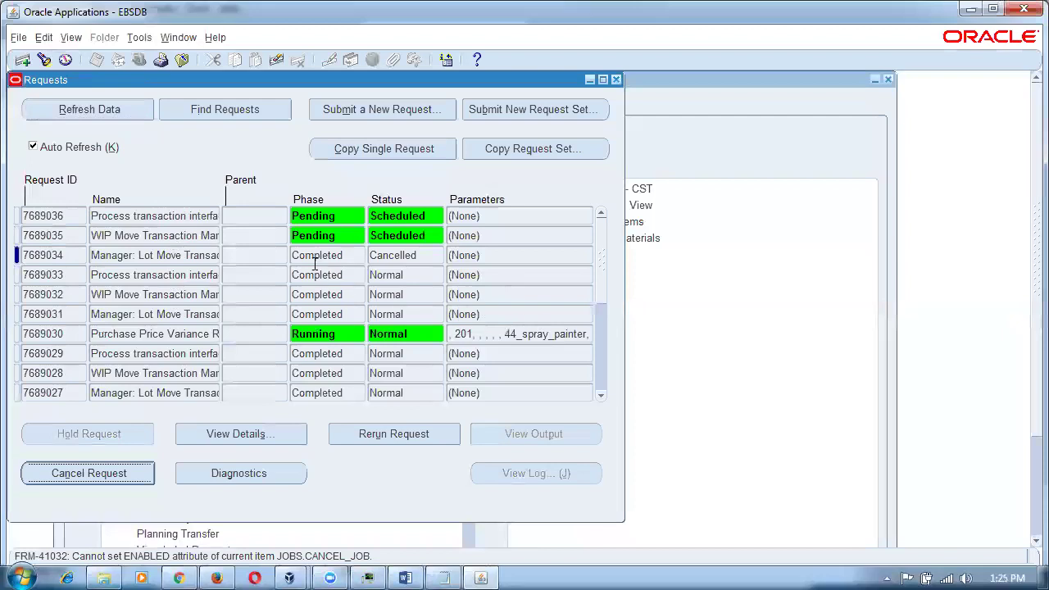
left_click(205, 238)
left_click(115, 472)
left_click(578, 404)
left_click(662, 354)
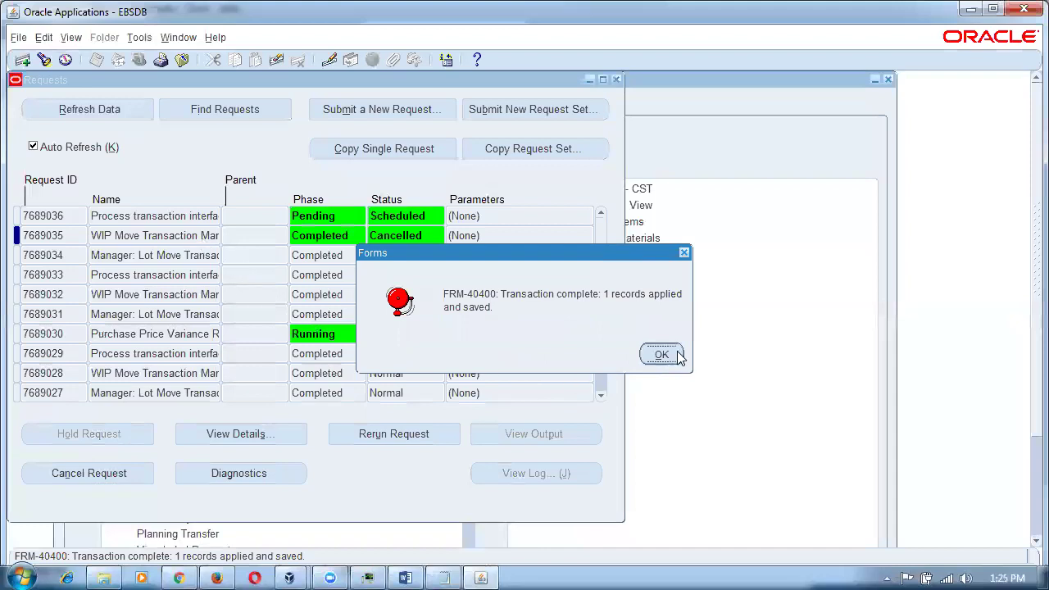
left_click(105, 474)
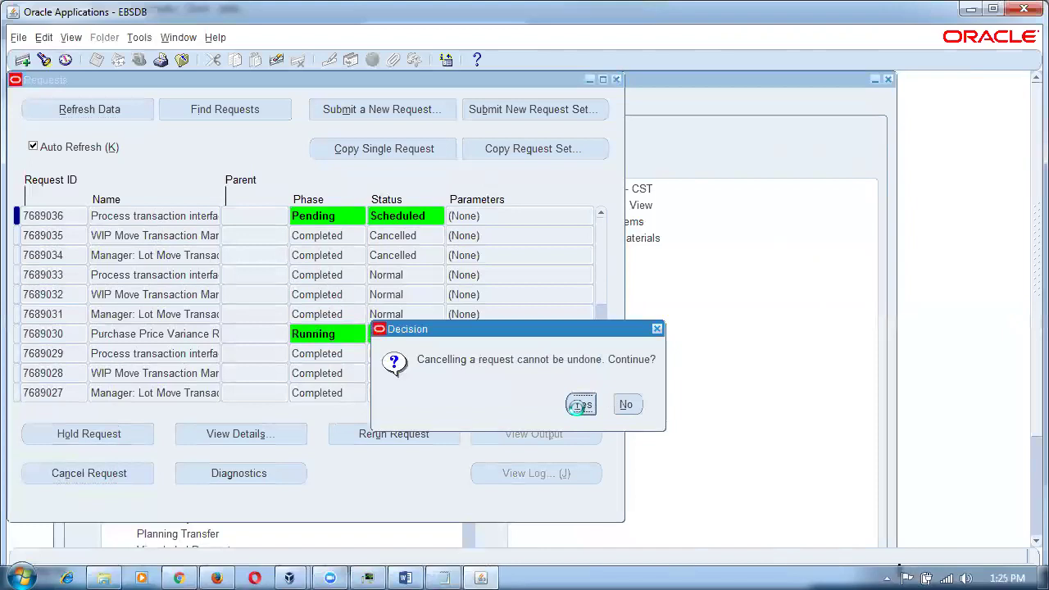
left_click(582, 405)
key("Return")
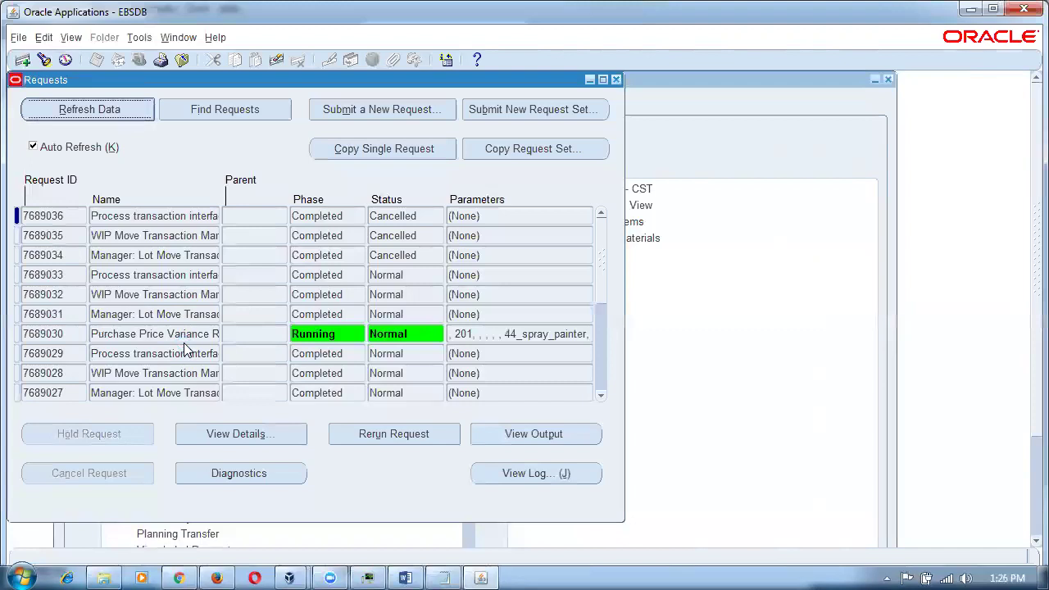
Check the running report request once more, and switch the responsibility to Advanced Planning Administrator.
left_click(218, 333)
left_click(213, 334)
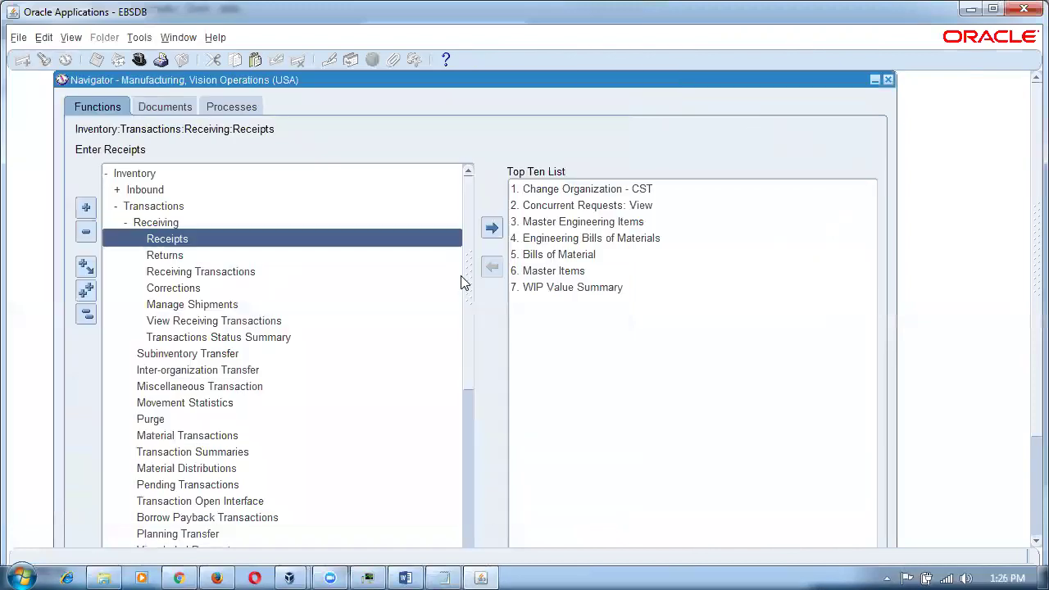
left_click(379, 321)
key("alt+f")
key("w")
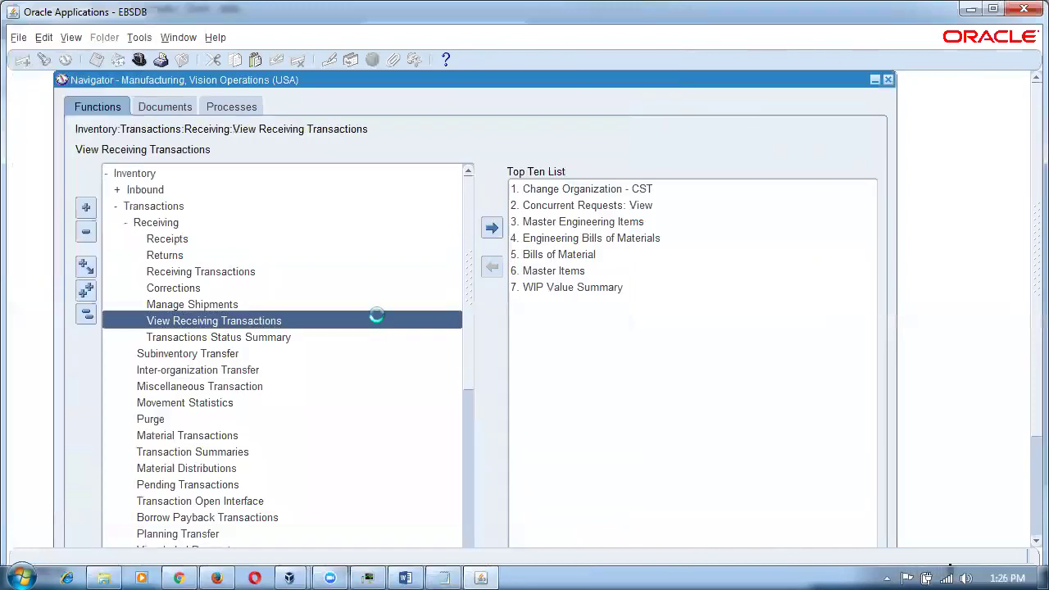
key("Return")
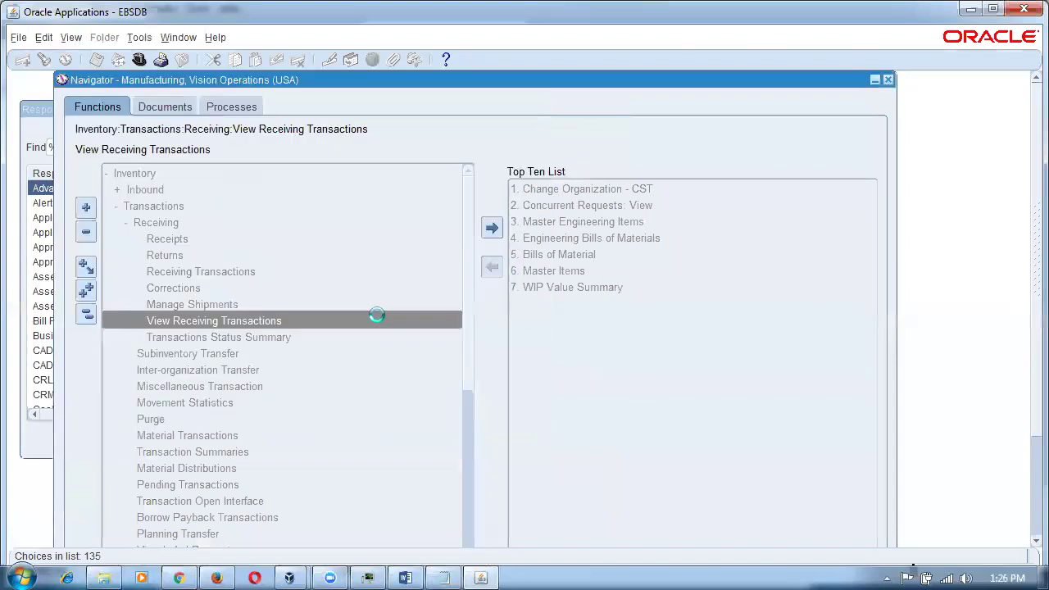
List all my requests under the new responsibility, check the variance report request's phase, and close the list.
key("alt+v")
key("r")
key("Return")
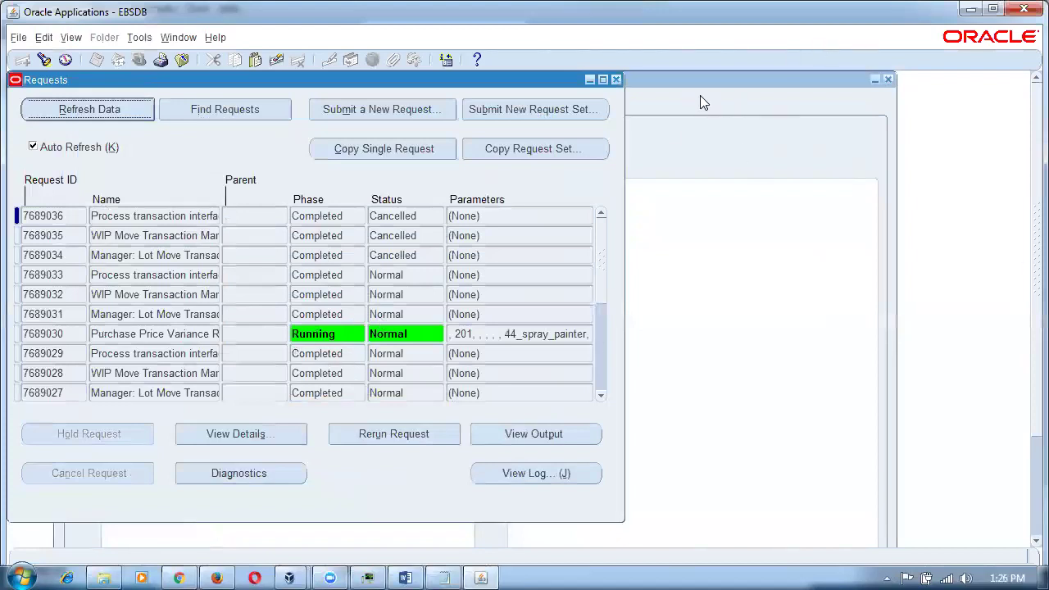
left_click(615, 79)
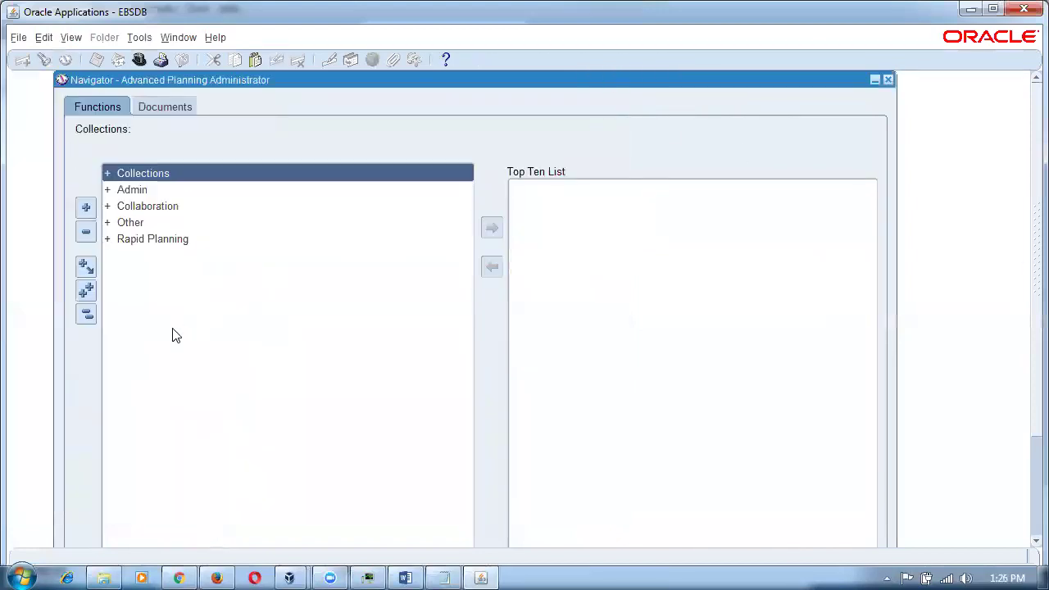
Switch the responsibility to System Administrator.
key("alt+f")
key("r")
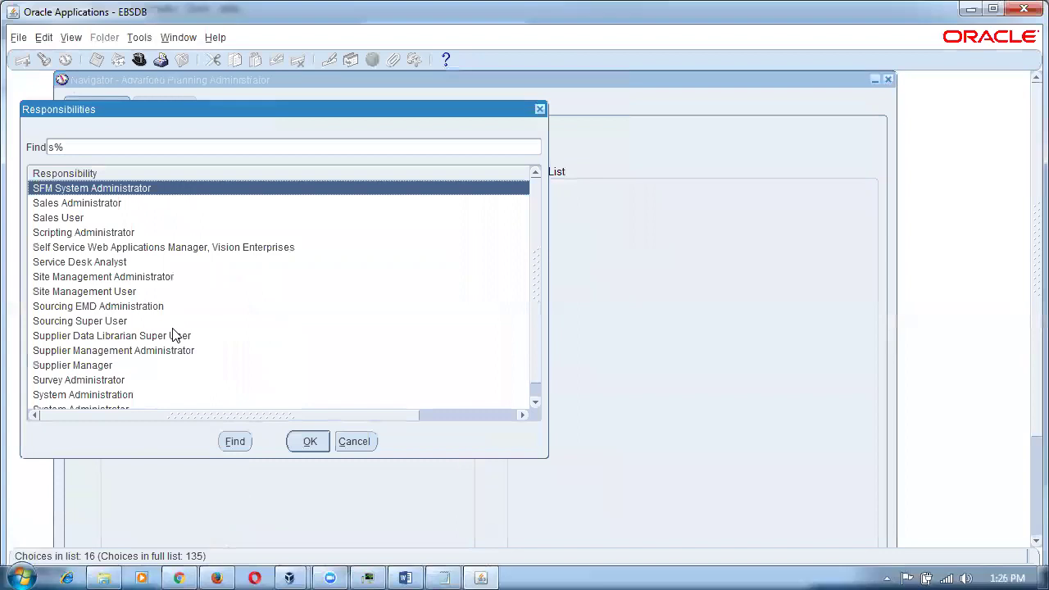
key("End")
key("Return")
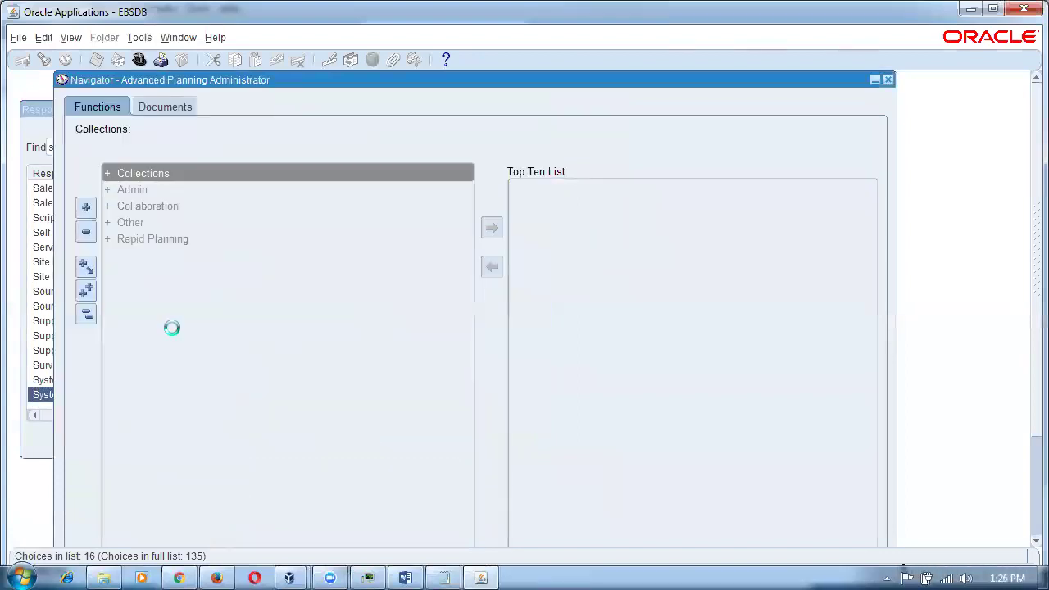
List the requests under System Administrator, check the Purchase Price Variance Report request's phase, and close the list.
key("alt+v")
key("r")
key("Return")
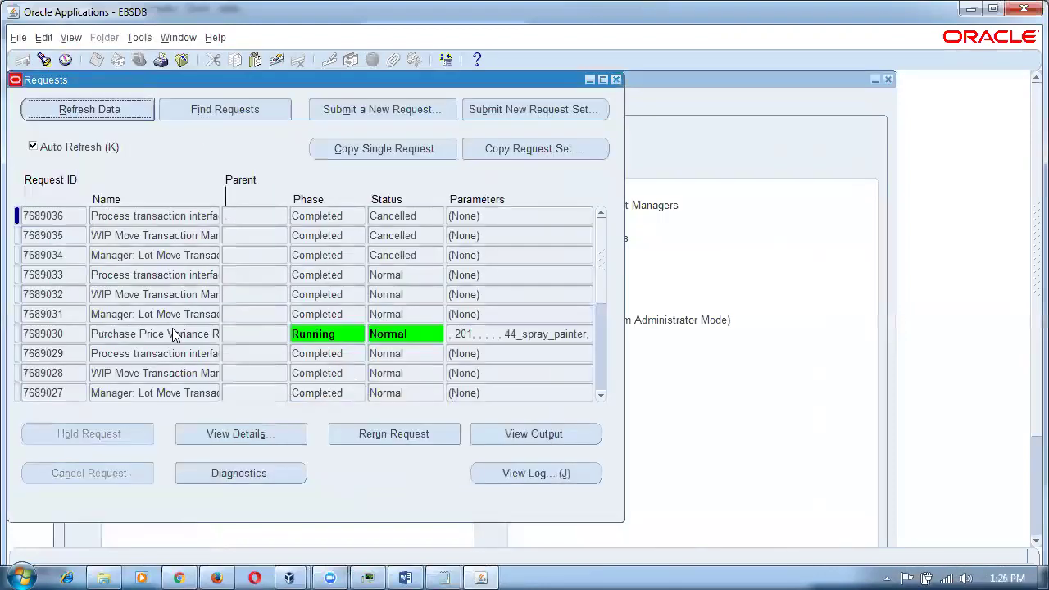
left_click(194, 334)
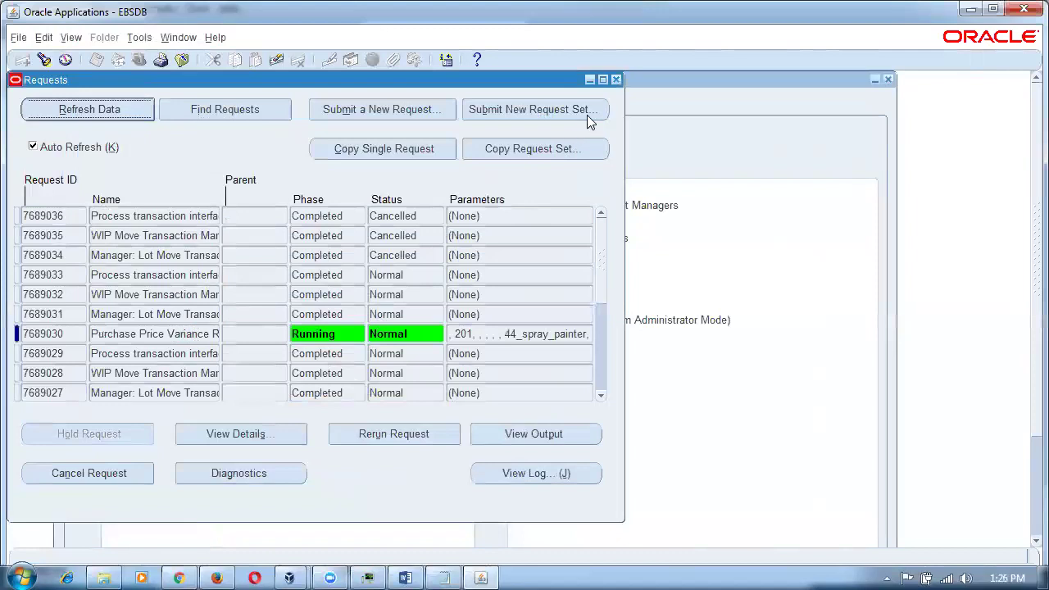
left_click(616, 79)
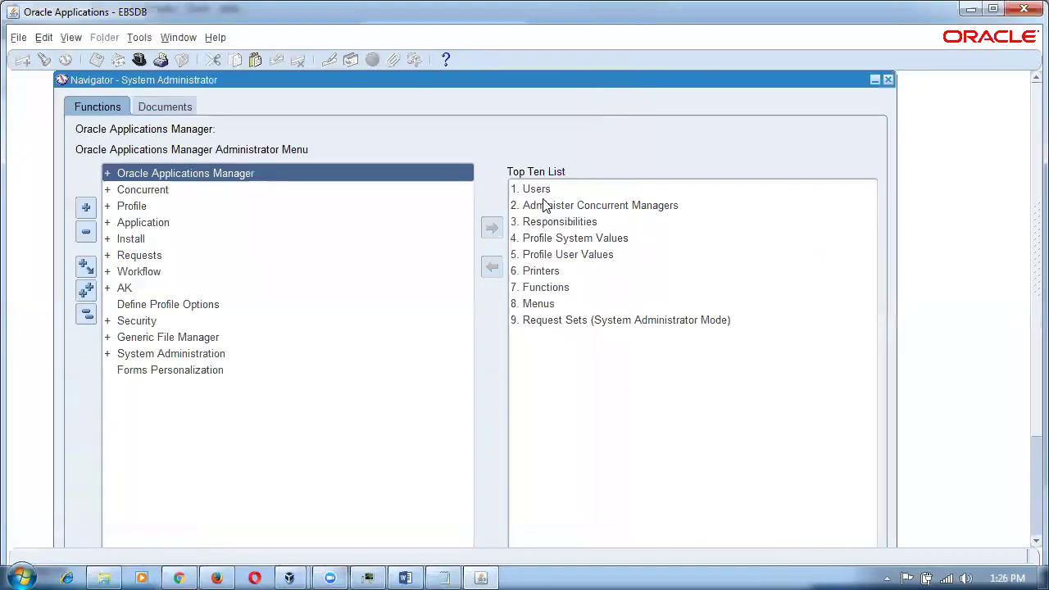
Switch the responsibility to Purchasing, Vision Operations (USA) and list all requests there.
key("alt+f")
key("w")
key("Return")
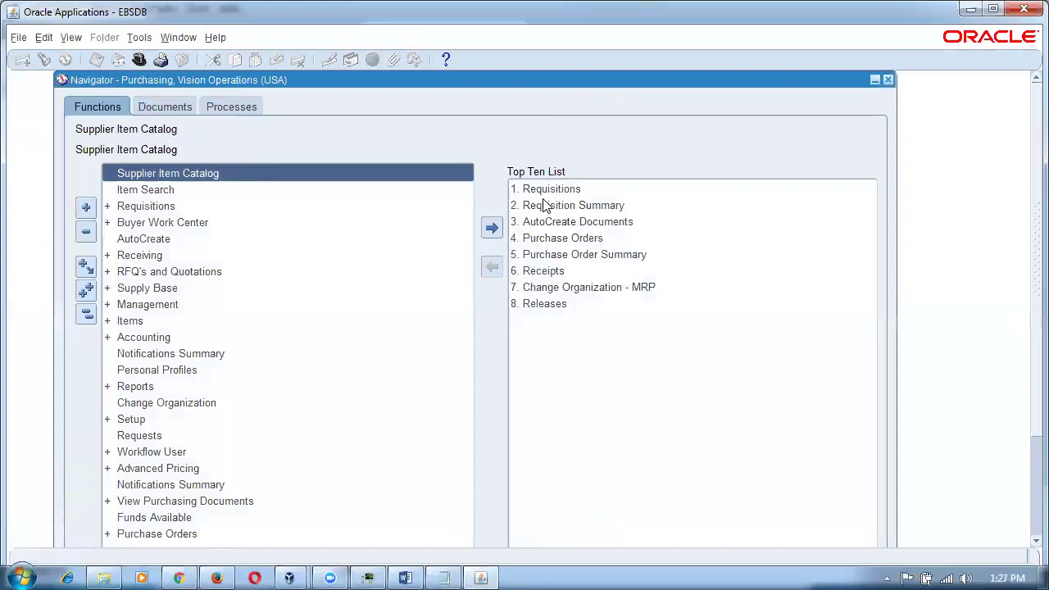
key("alt+v")
key("q")
key("Return")
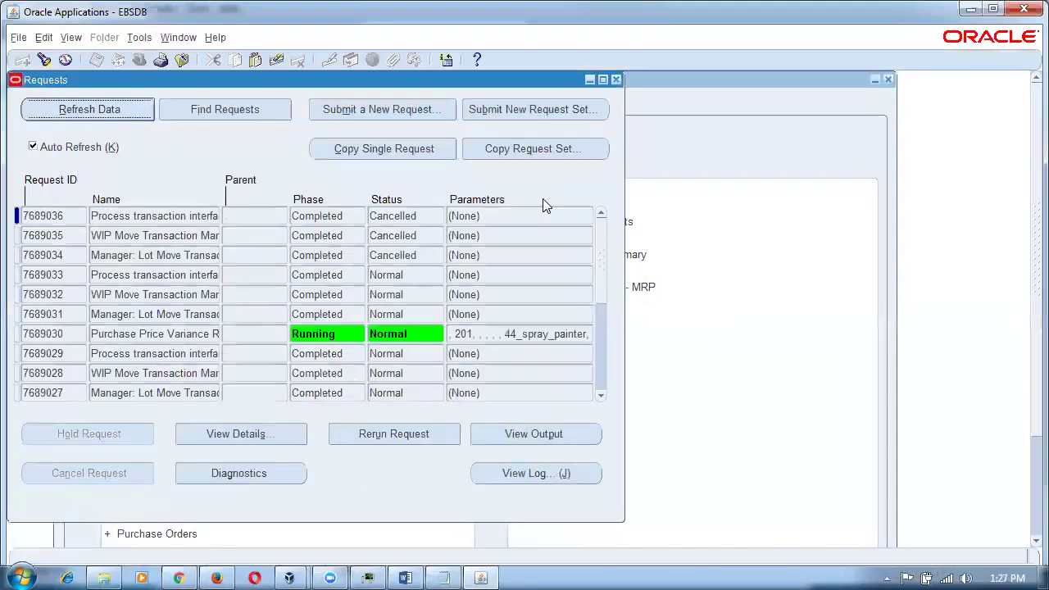
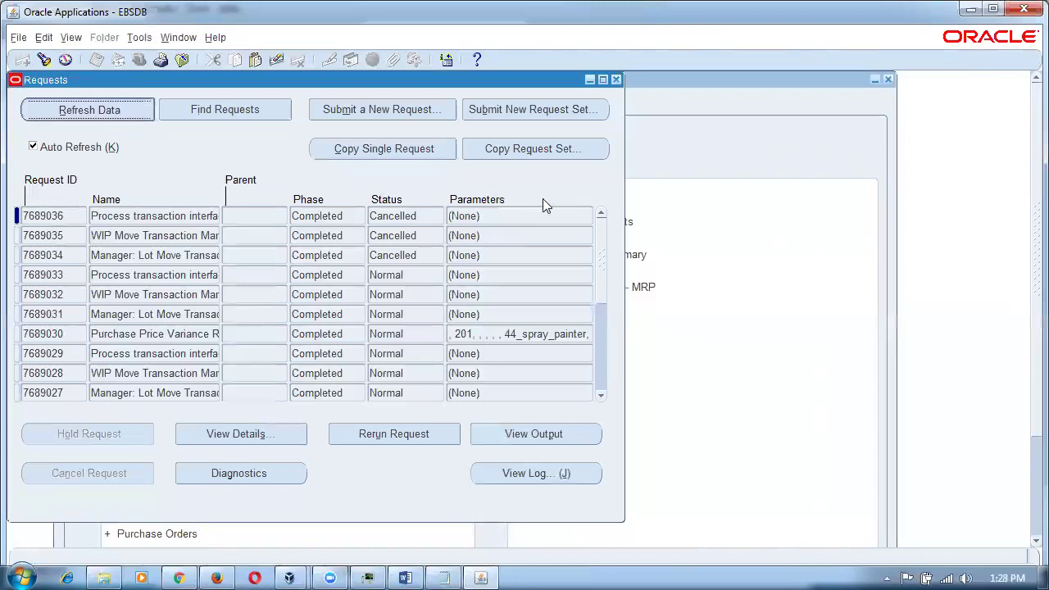
Briefly open the Purchase Price Variance Report request's log, return to the request list, and try to view the request's output.
left_click(181, 336)
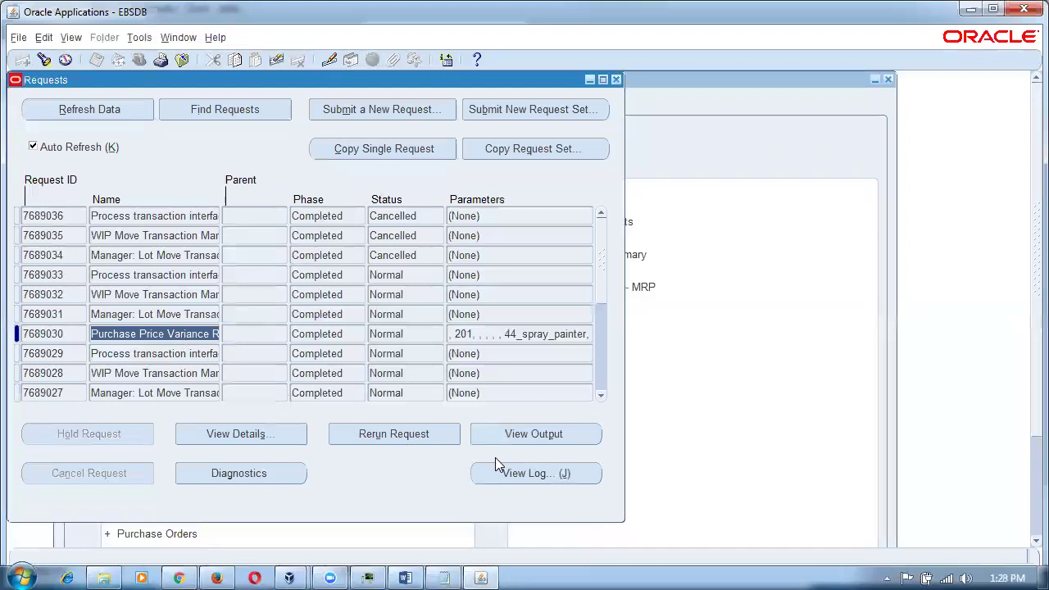
left_click(518, 479)
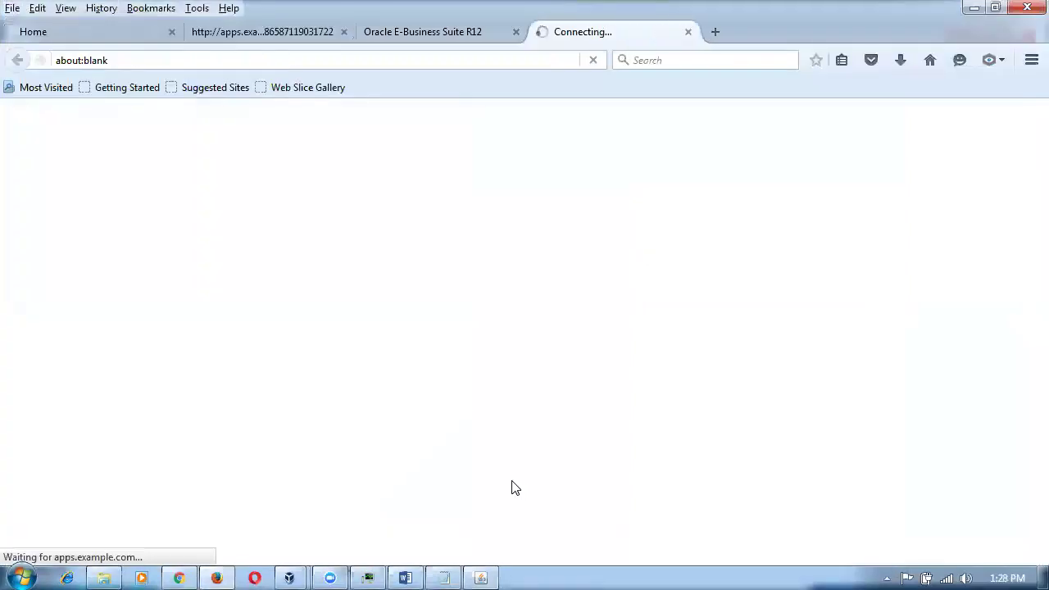
left_click(687, 31)
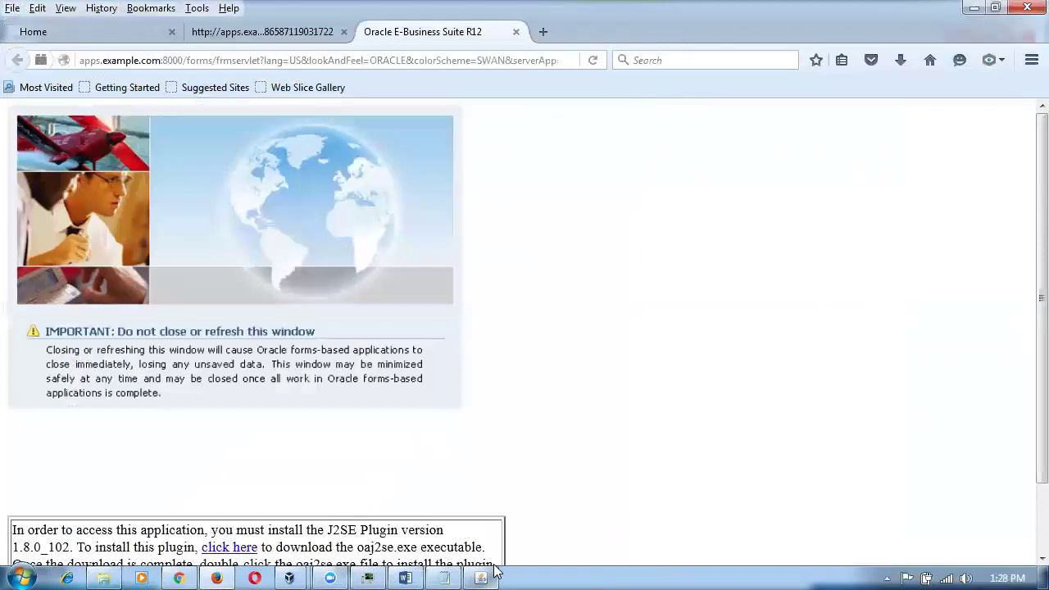
left_click(492, 571)
left_click(197, 334)
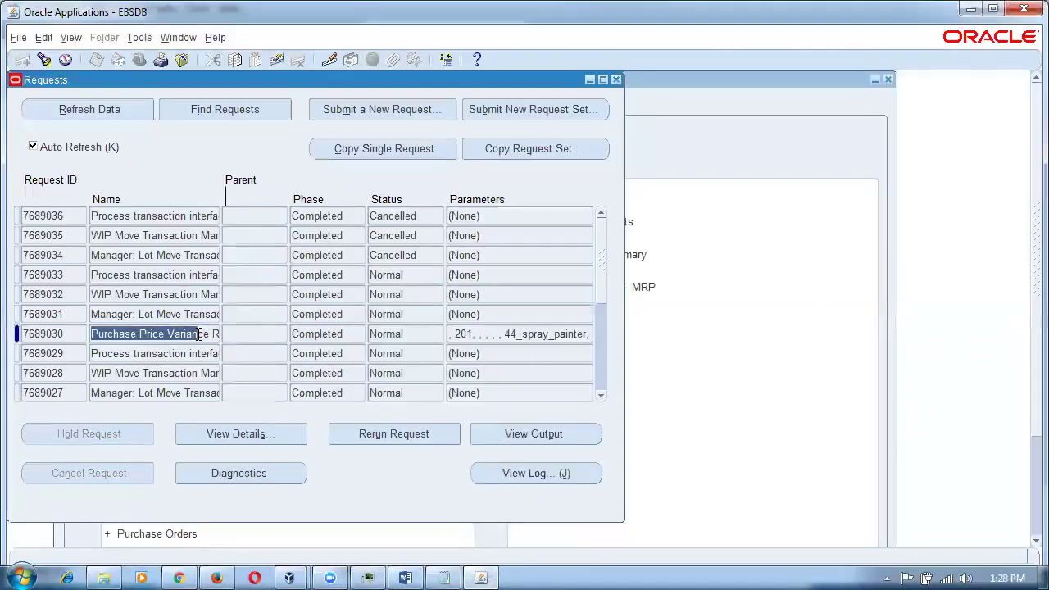
left_click(534, 436)
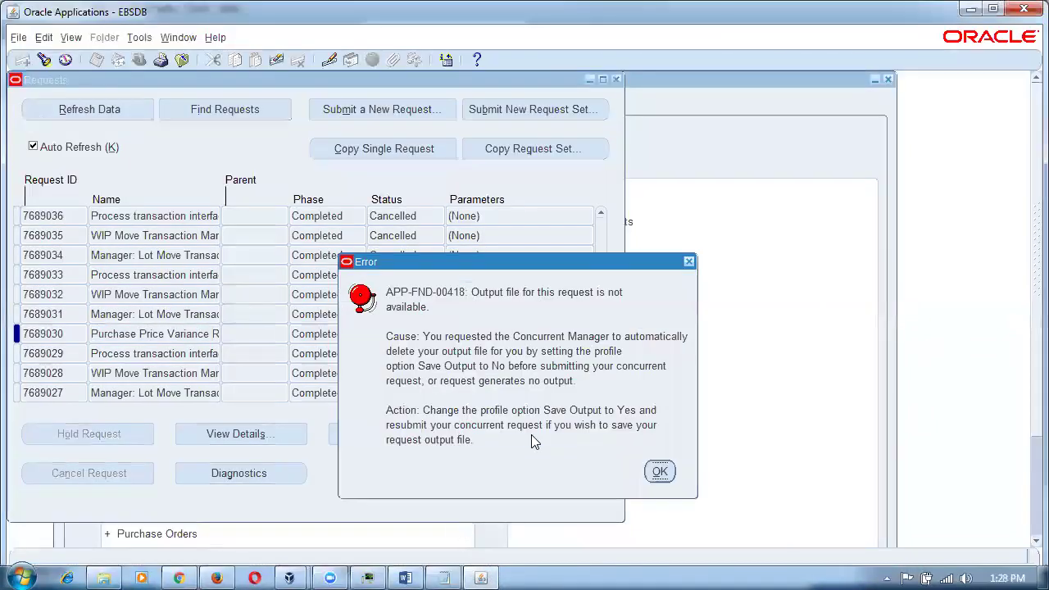
left_click(660, 472)
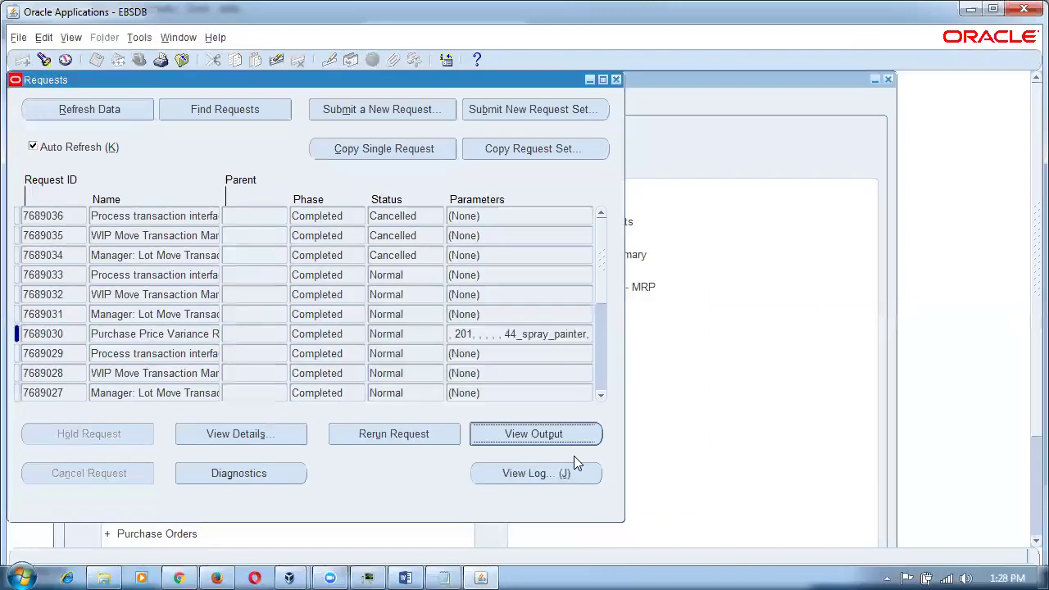
Read the variance report request's log from parameters and exceptions through post-processing, close it, and return to the request list.
left_click(169, 336)
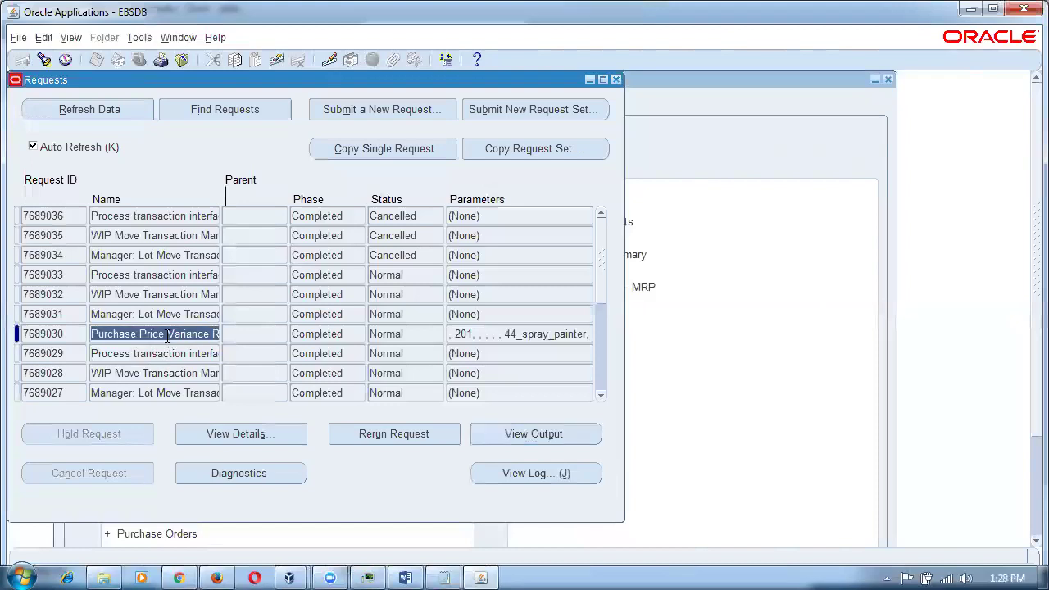
left_click(527, 474)
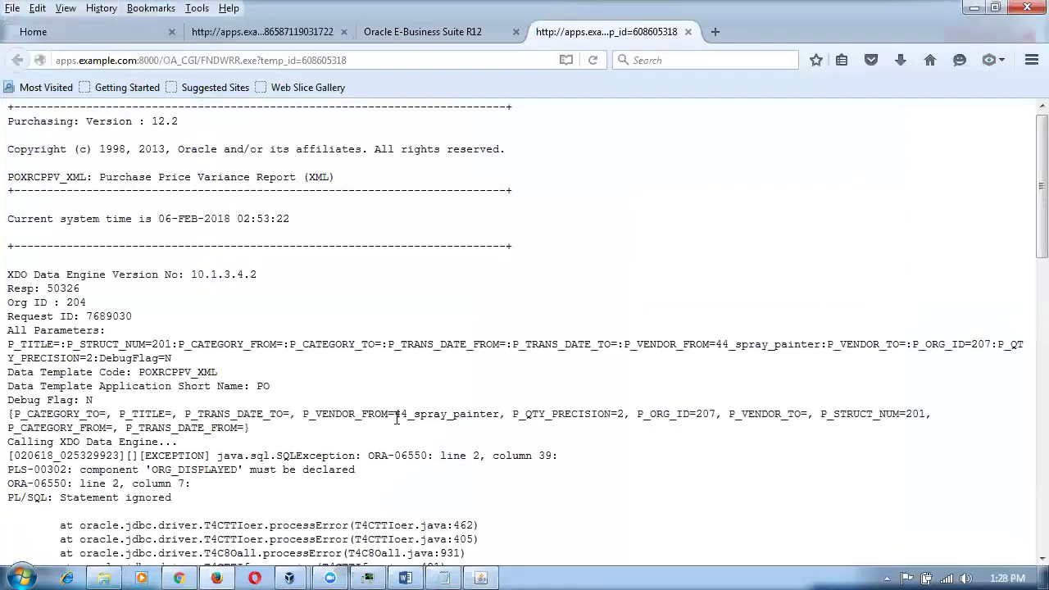
scroll(397, 419, "down", 3)
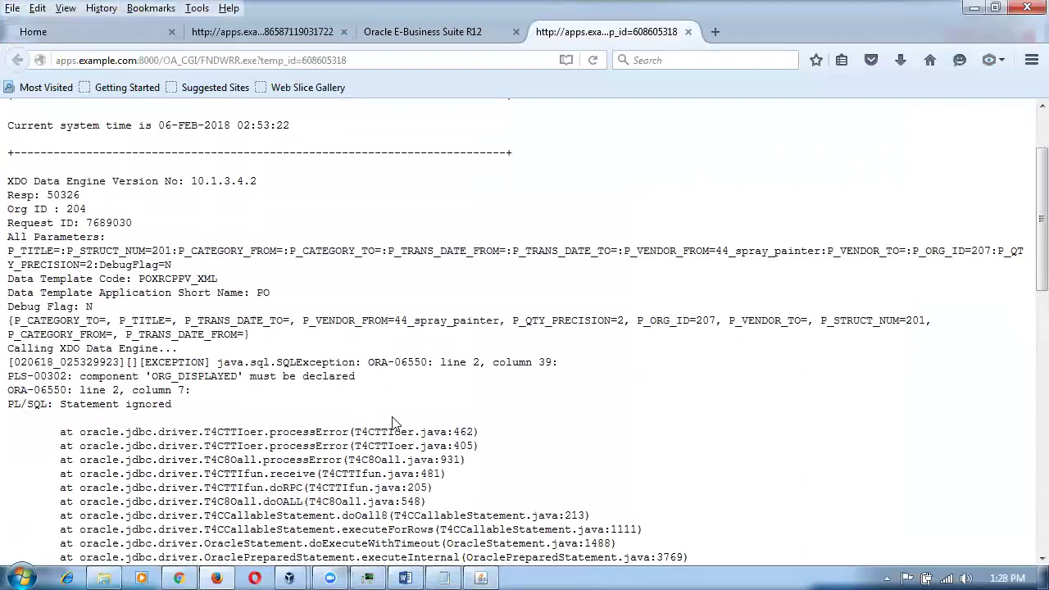
scroll(399, 410, "down", 9)
scroll(400, 408, "down", 10)
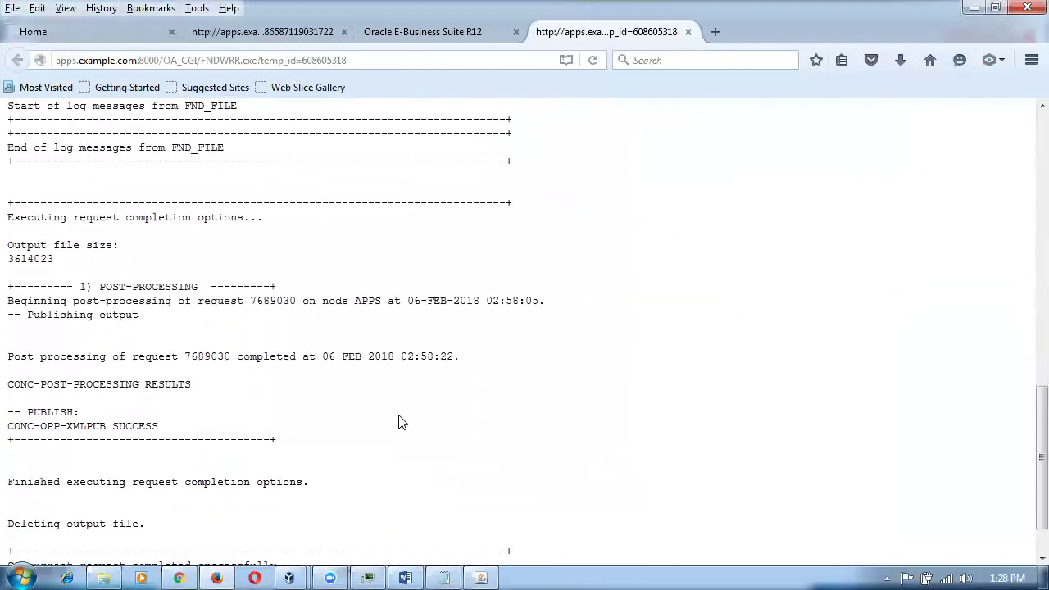
scroll(399, 420, "down", 2)
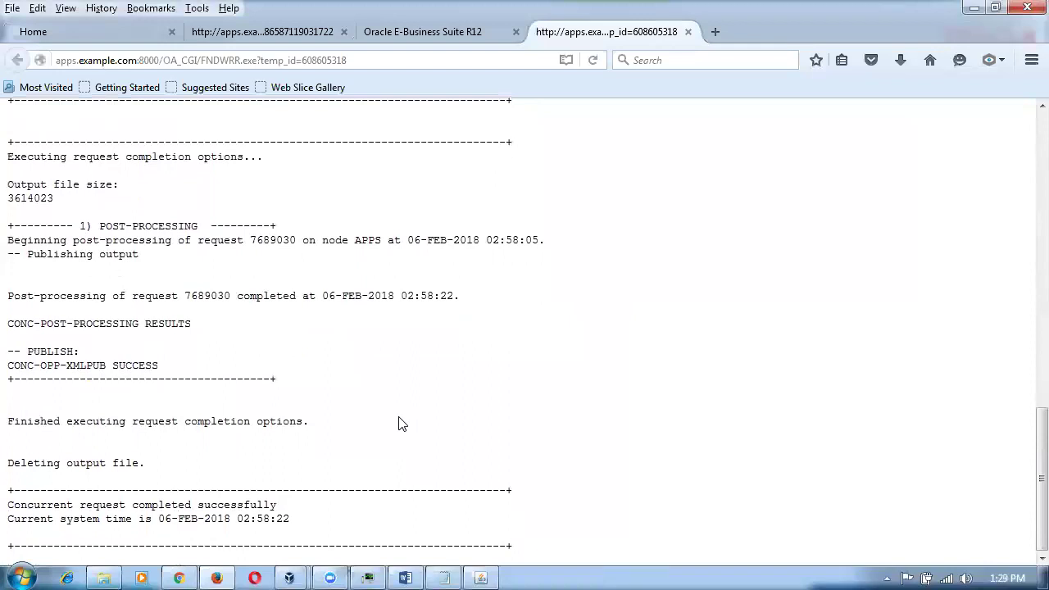
scroll(399, 423, "up", 20)
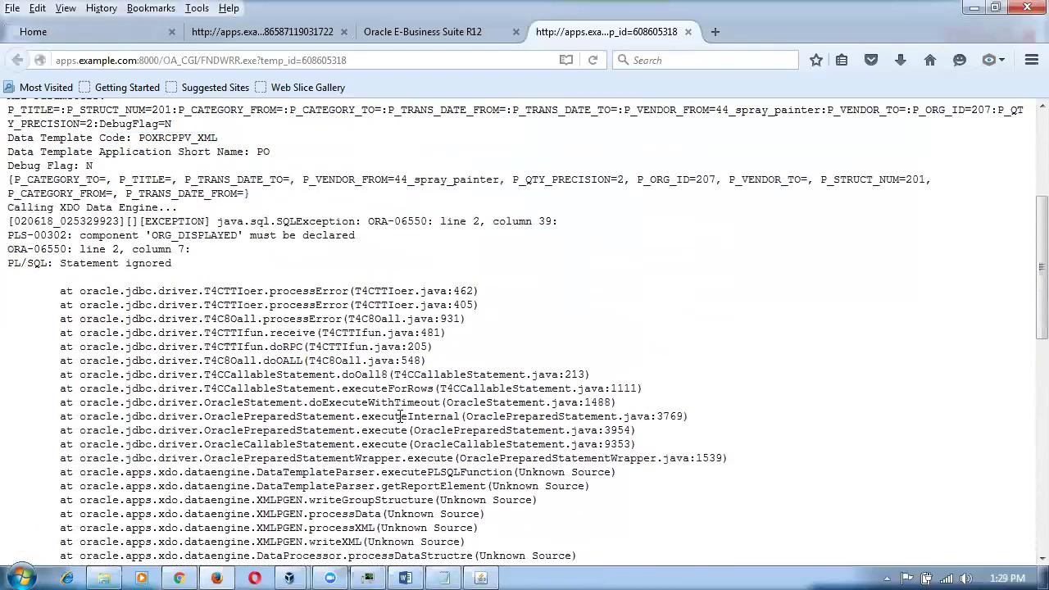
scroll(399, 415, "up", 2)
scroll(399, 416, "up", 3)
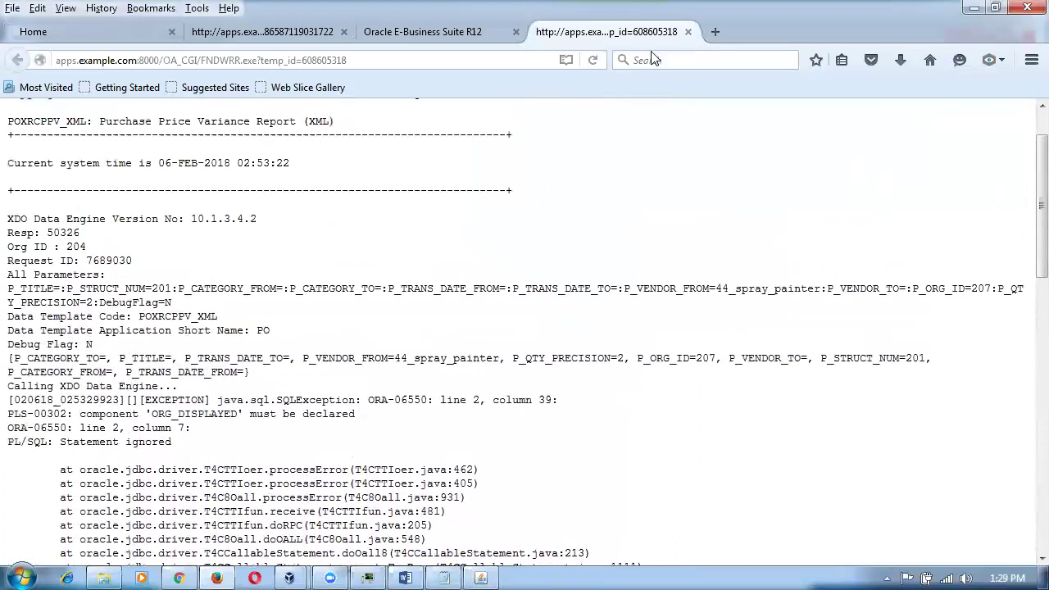
left_click(689, 33)
left_click(476, 576)
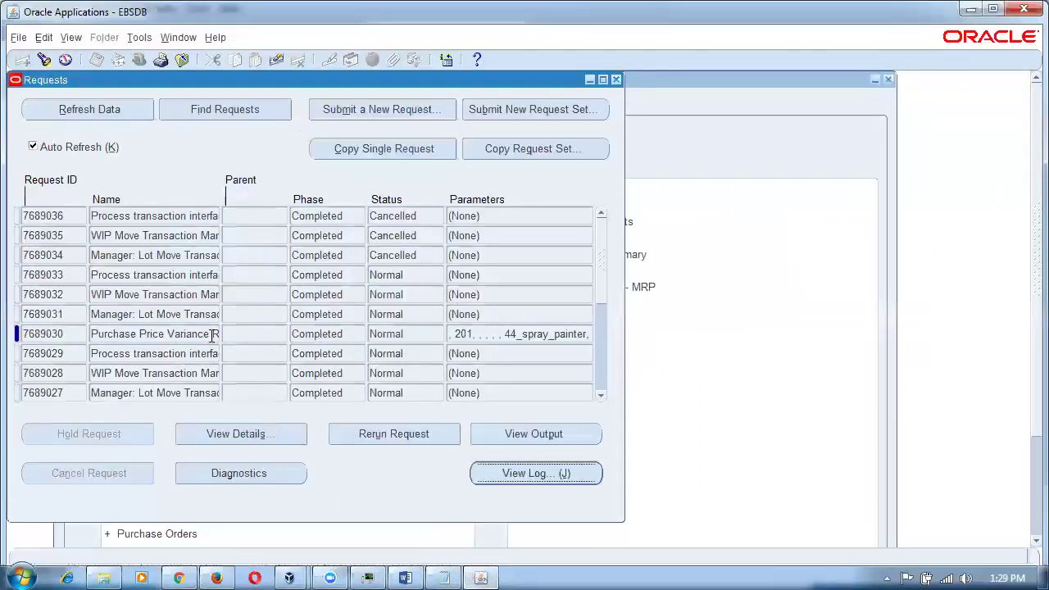
Examine the variance report request's details, including its layout and completion options, and close them without changes.
left_click(214, 334)
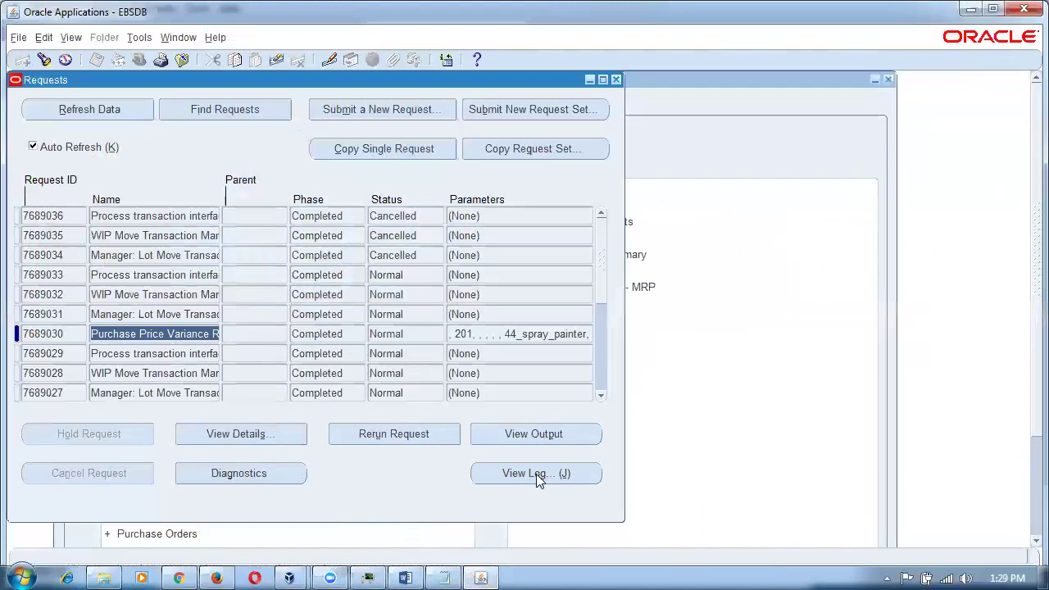
left_click(261, 434)
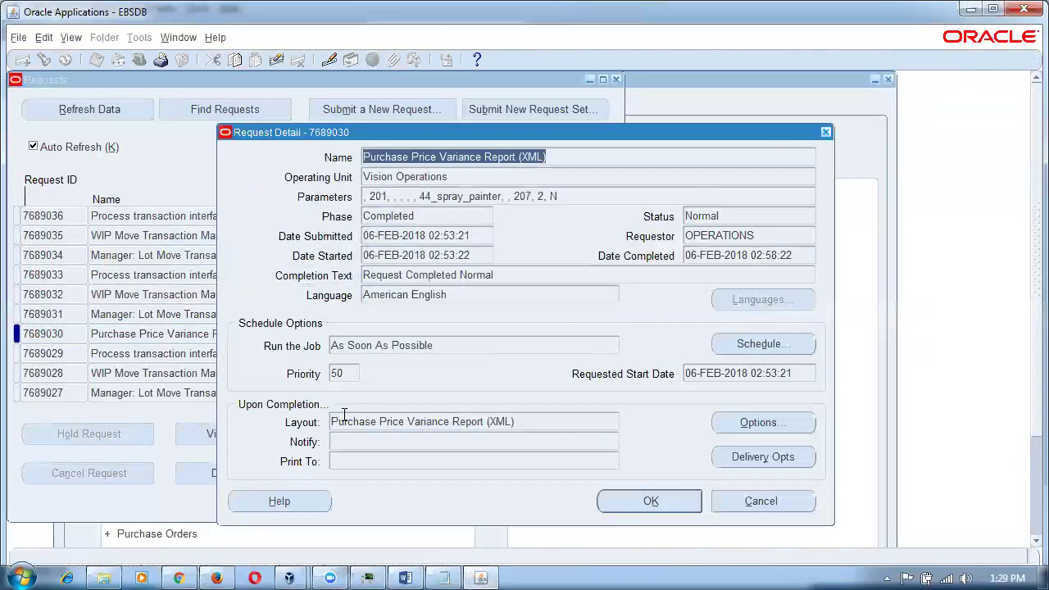
left_click(370, 421)
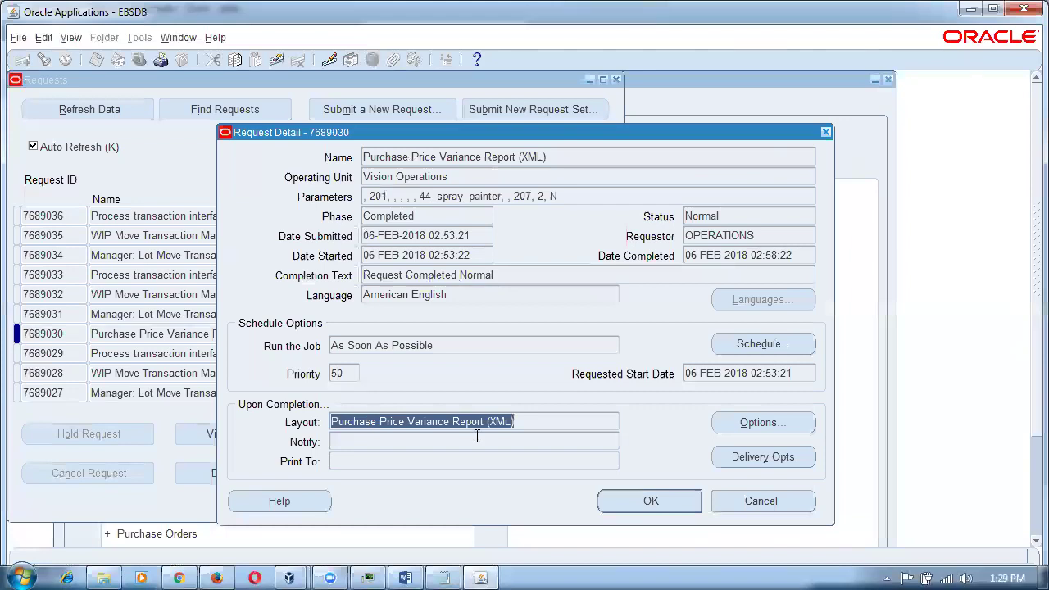
left_click(737, 424)
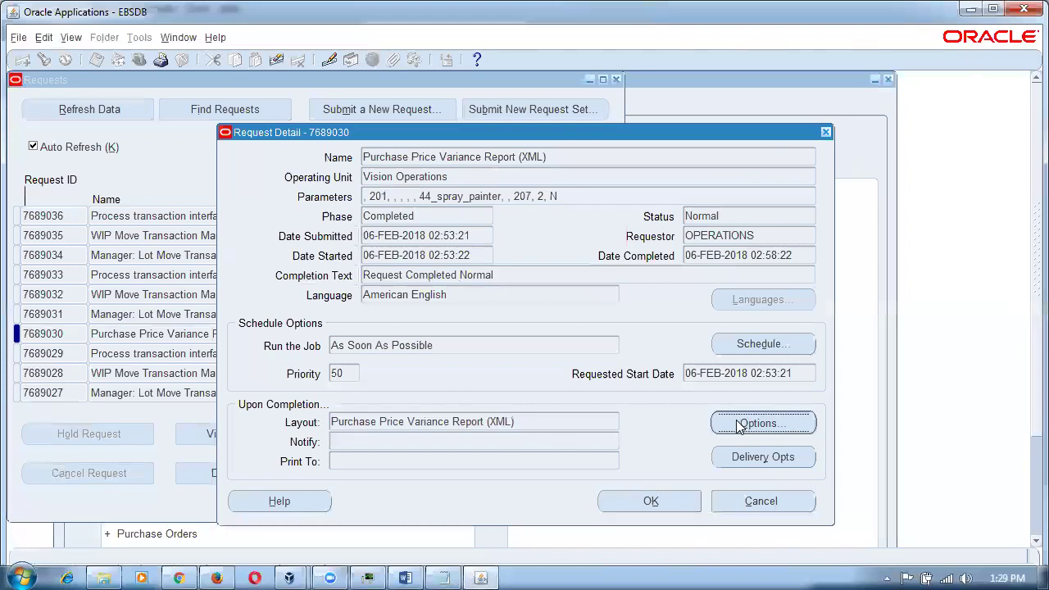
left_click(492, 543)
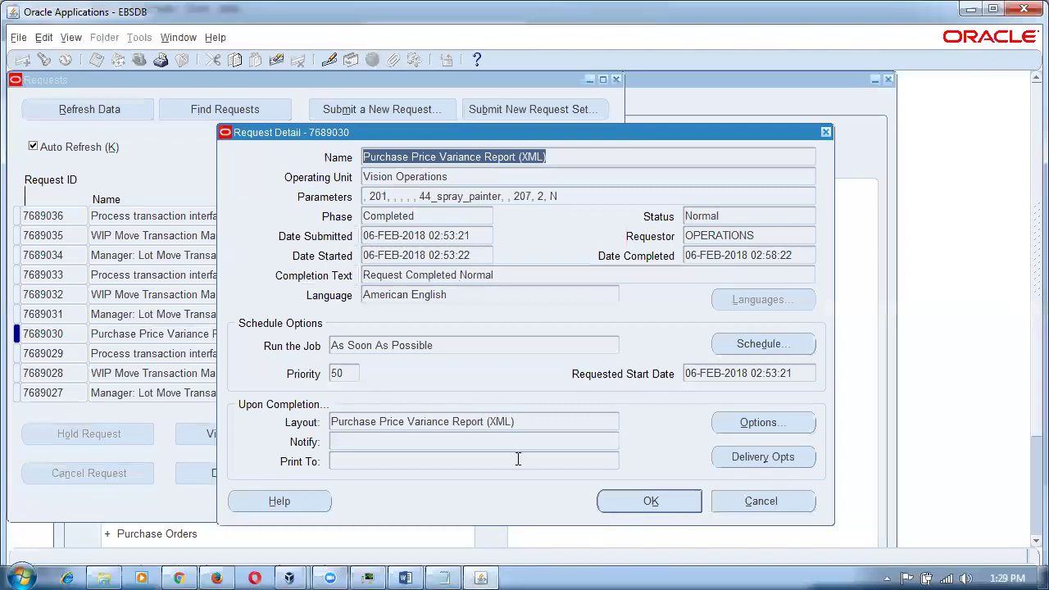
left_click(538, 425)
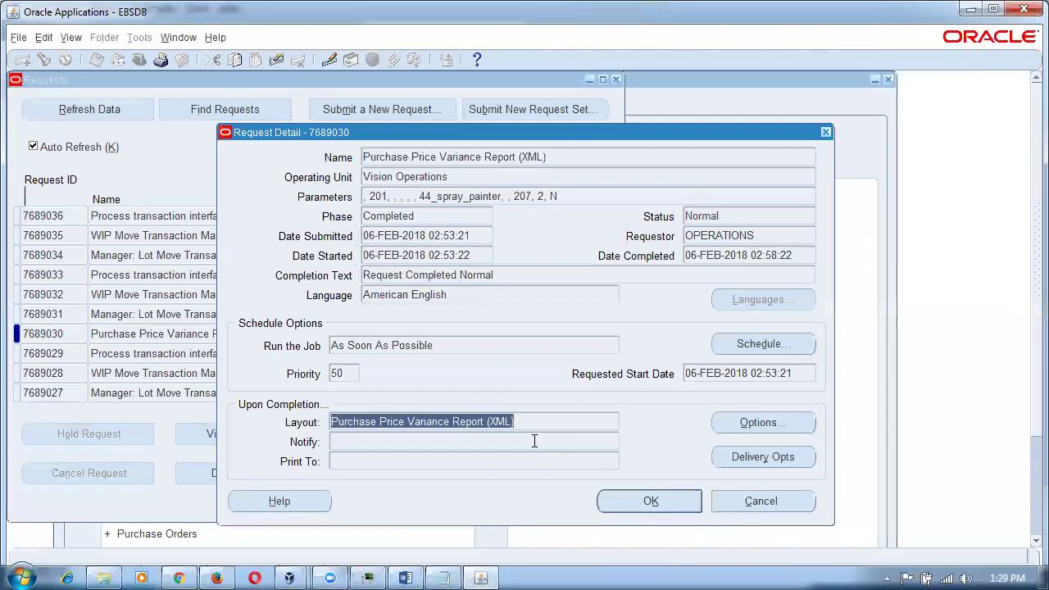
left_click(721, 501)
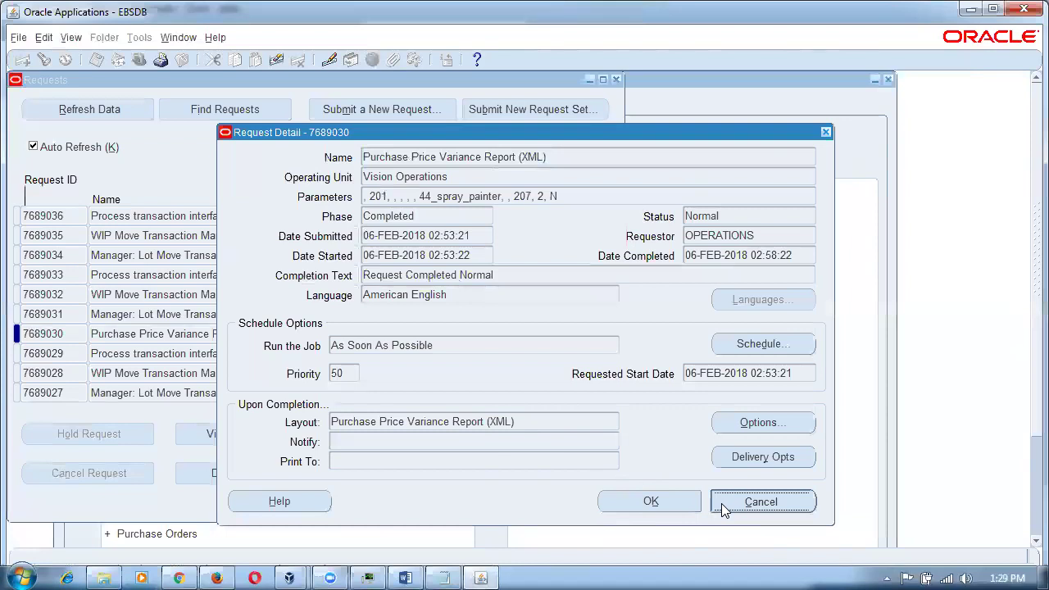
Check the variance report request's diagnostics, try to view its XML, and close the diagnostics.
left_click(158, 332)
left_click_drag(158, 334, 163, 332)
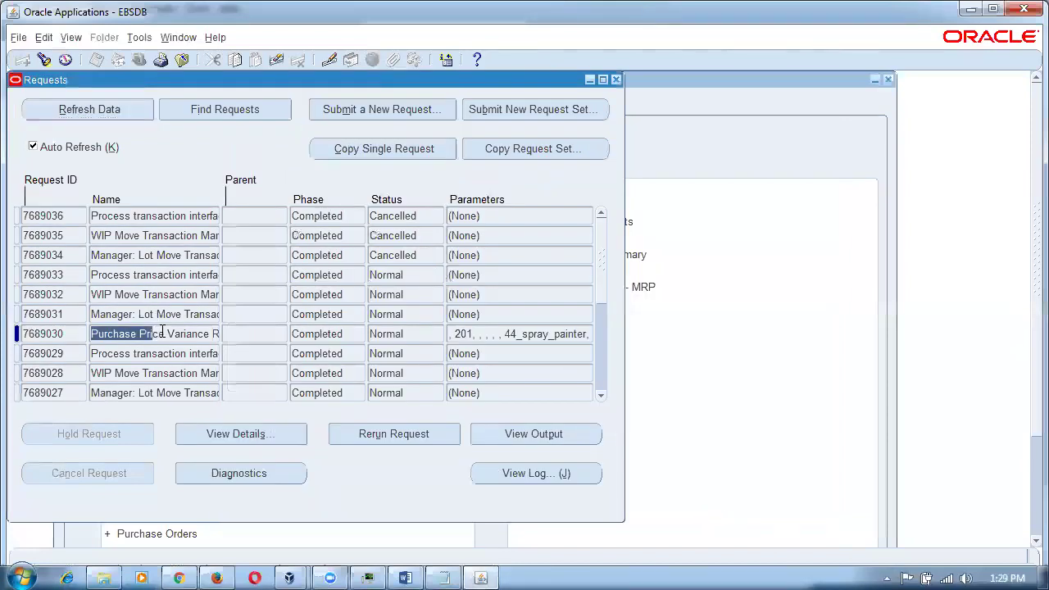
left_click(238, 477)
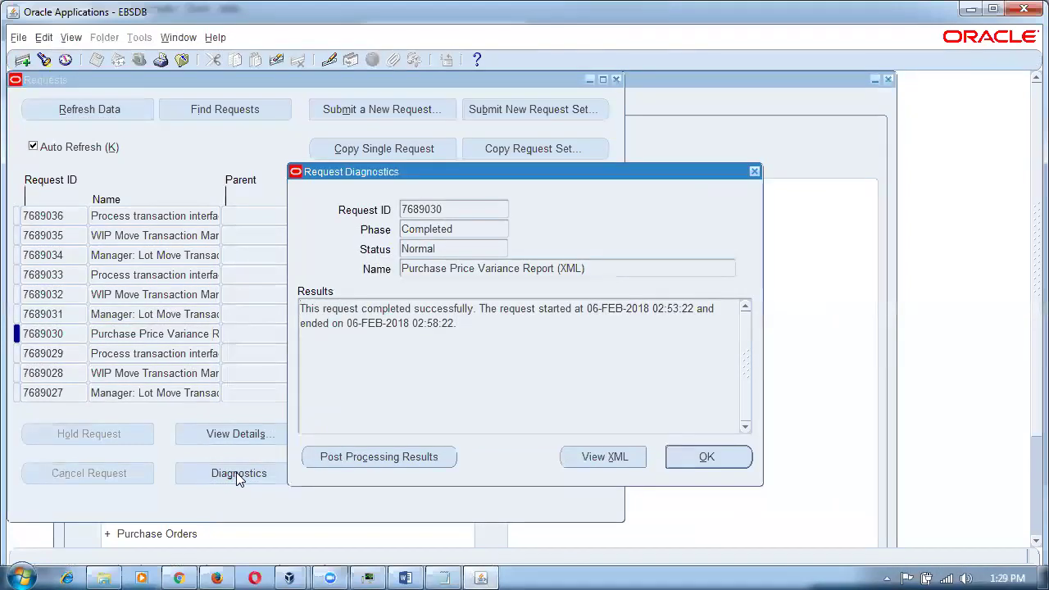
left_click(605, 457)
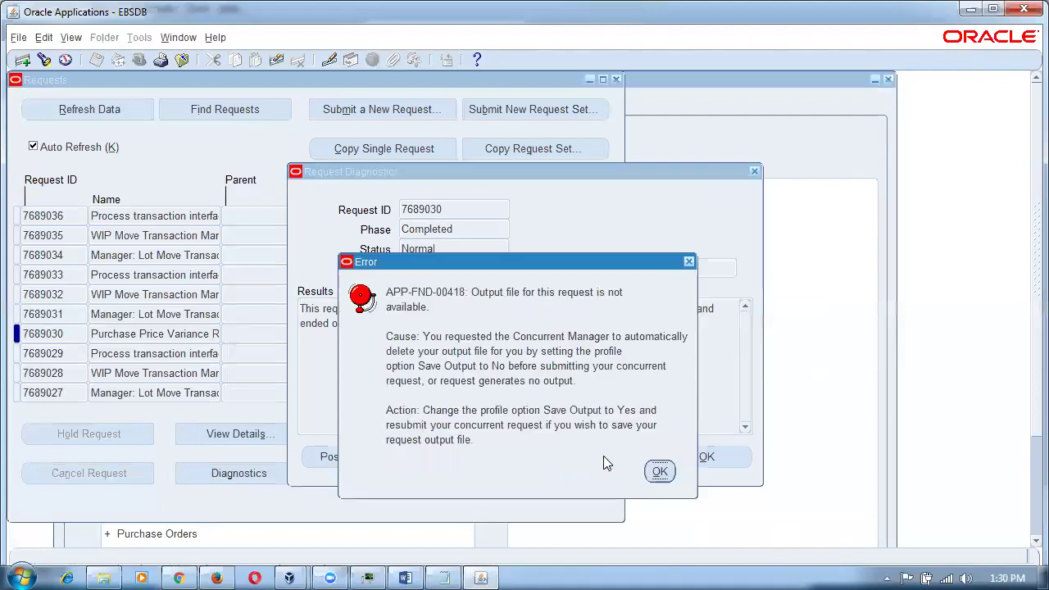
left_click(657, 472)
left_click(485, 326)
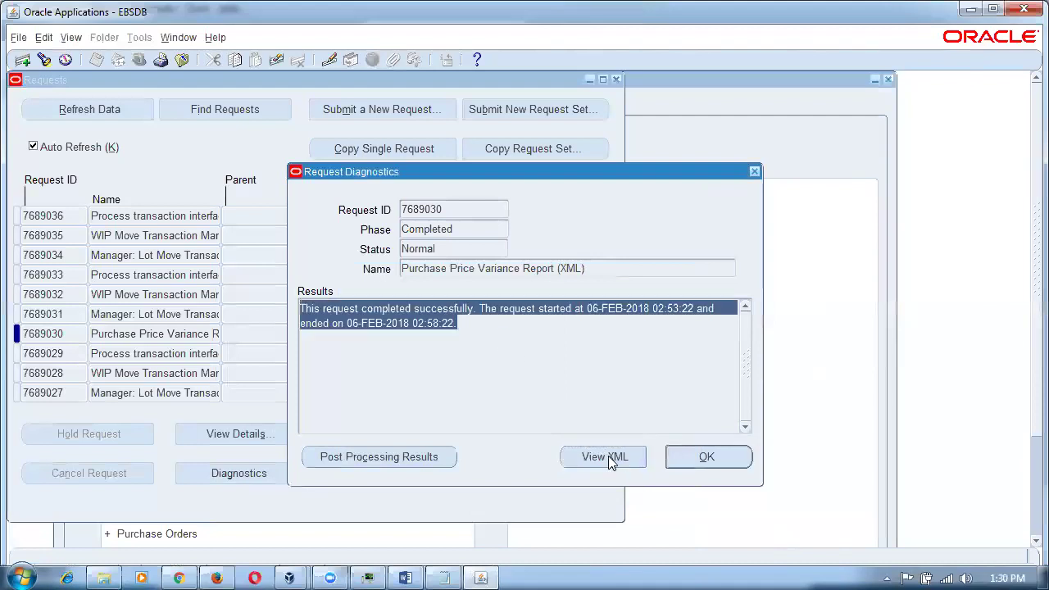
left_click(710, 457)
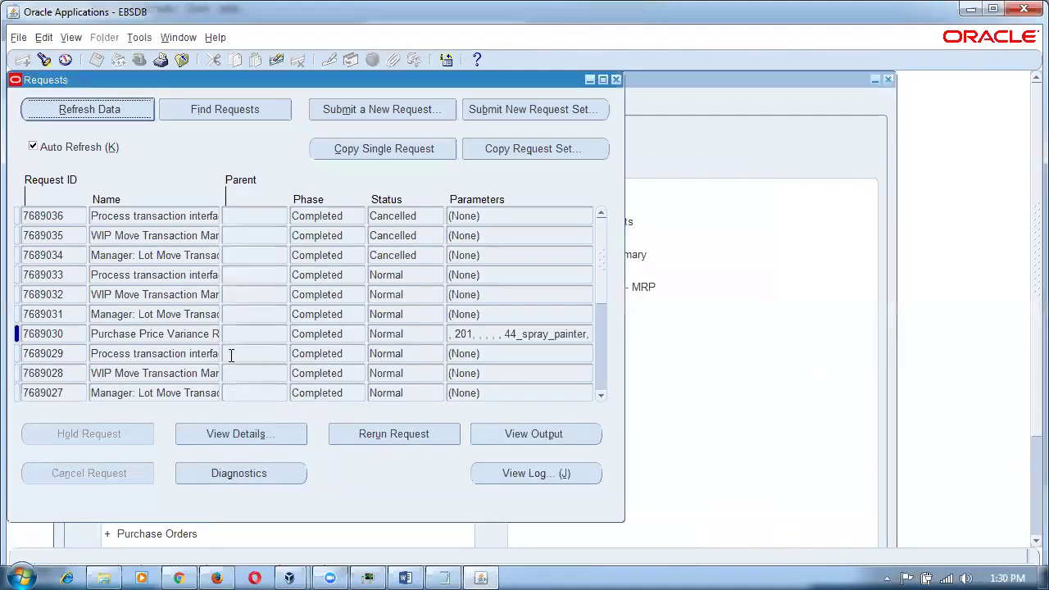
Review the variance report request's ID, name, phase, status and parameters in the list, and close the request list.
left_click(208, 337)
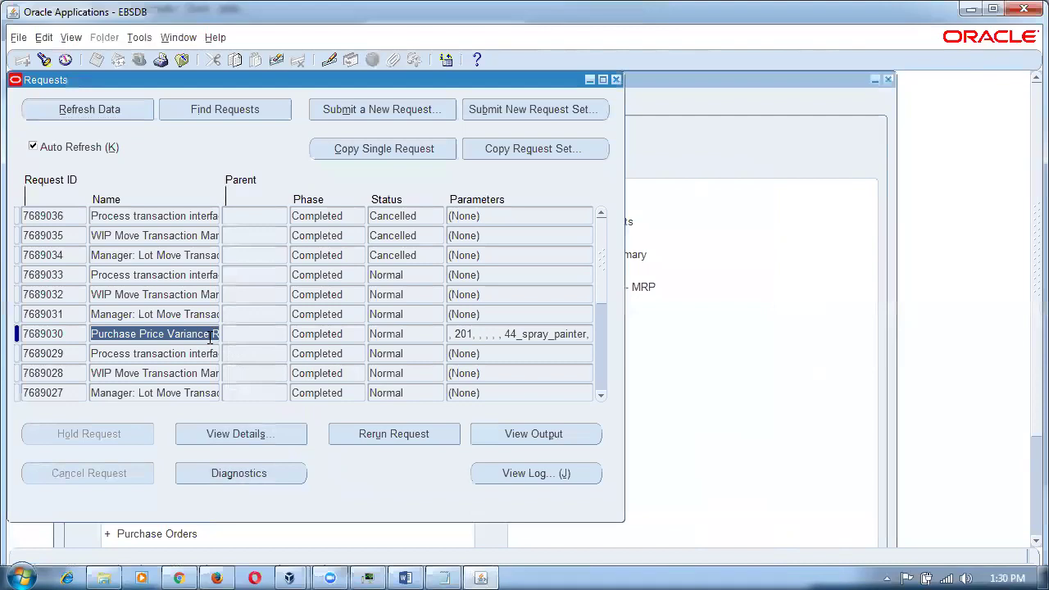
left_click(510, 339)
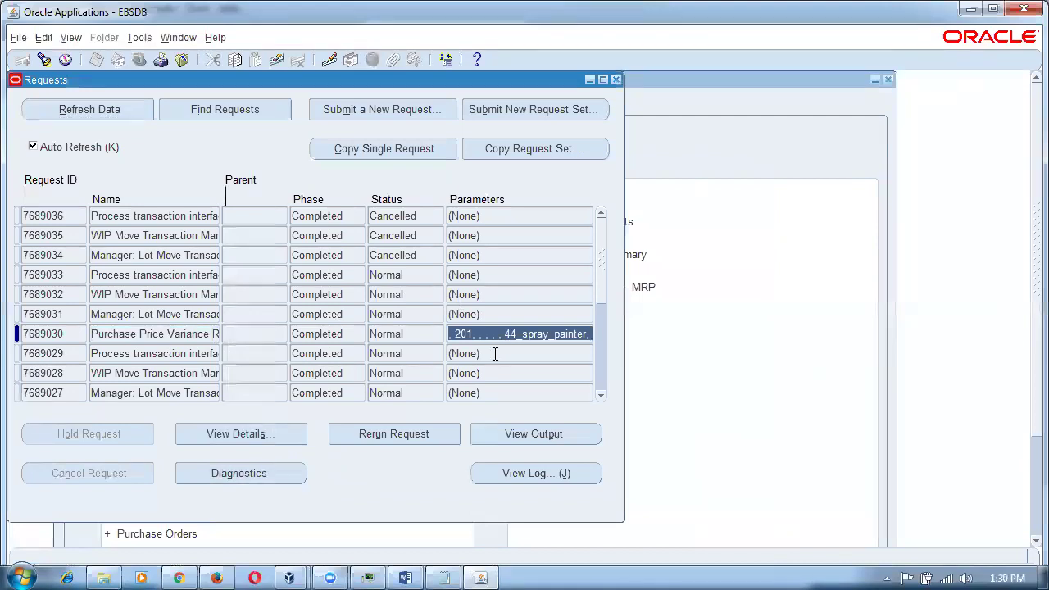
left_click(109, 338)
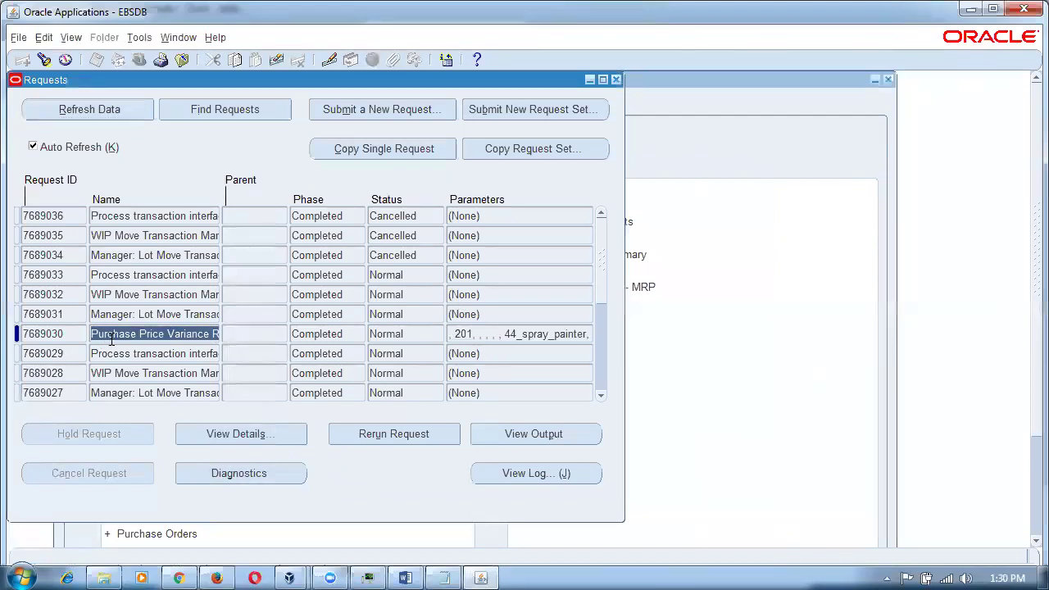
left_click(54, 338)
left_click(127, 332)
left_click(295, 336)
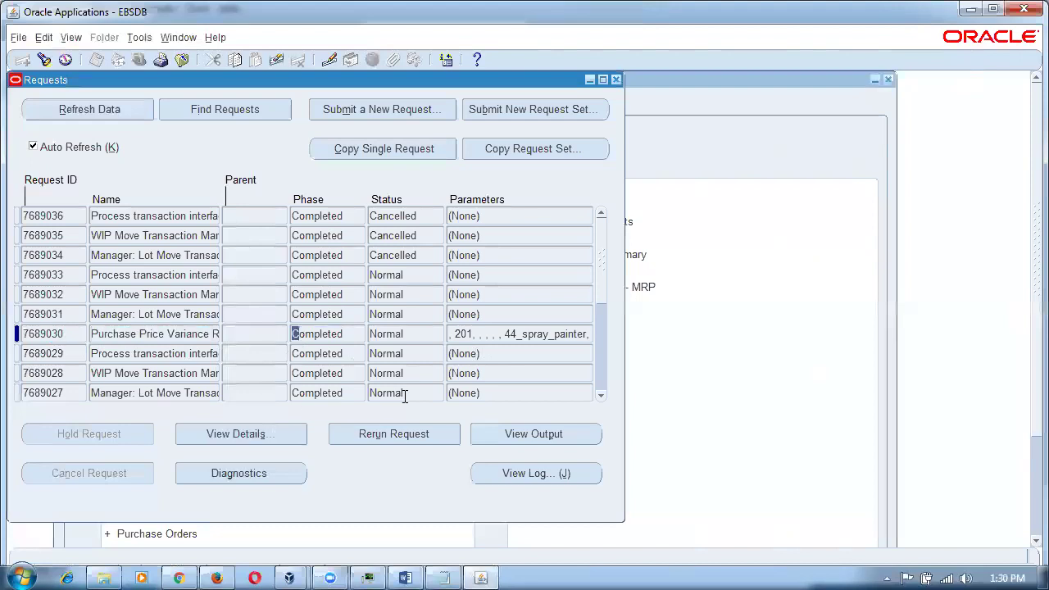
left_click(478, 335)
left_click(389, 334)
left_click(302, 336)
left_click(170, 338)
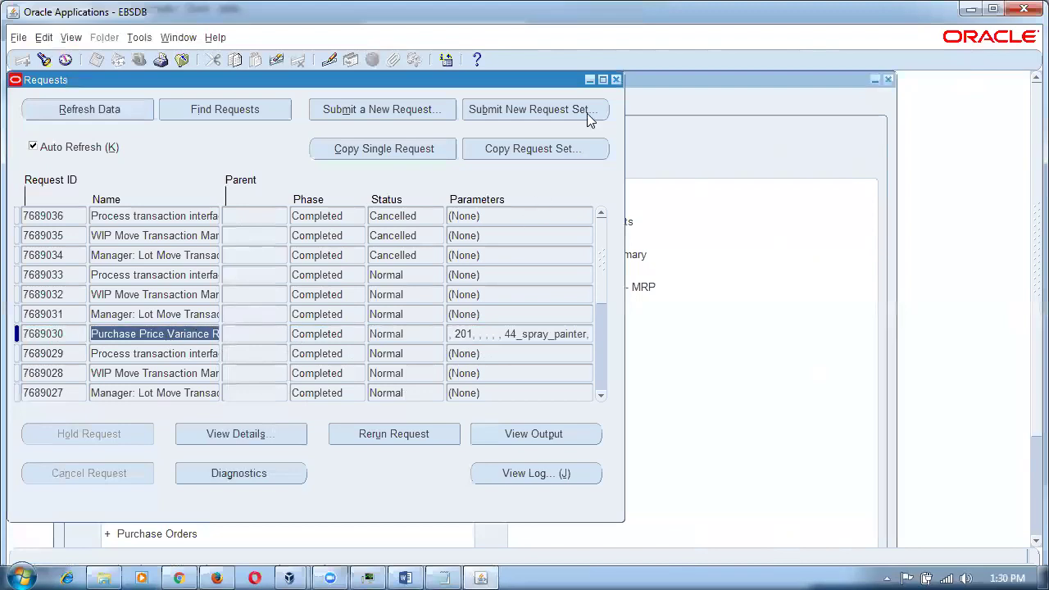
left_click(615, 80)
left_click(87, 315)
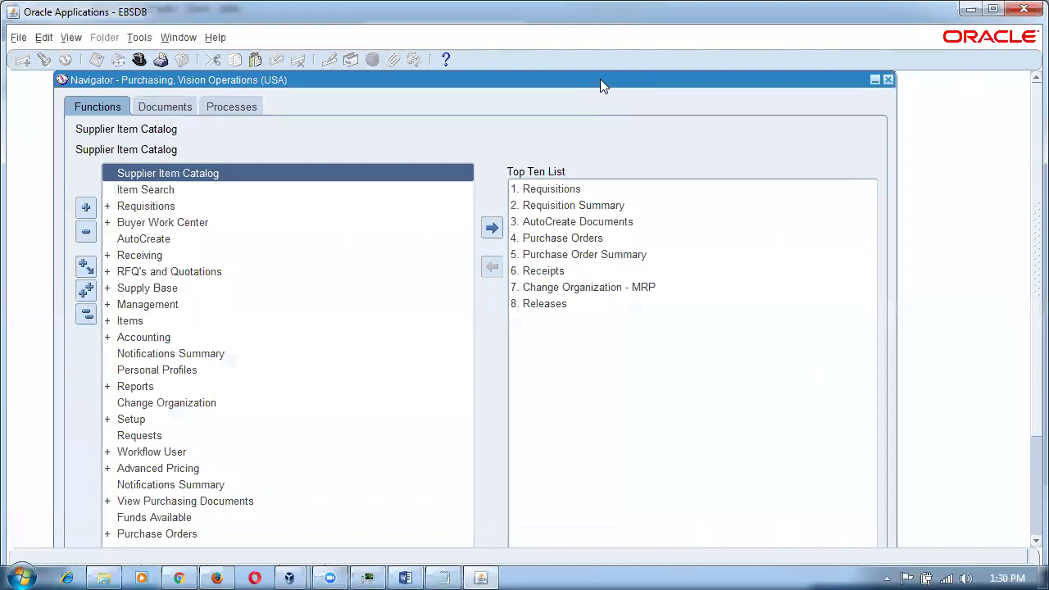